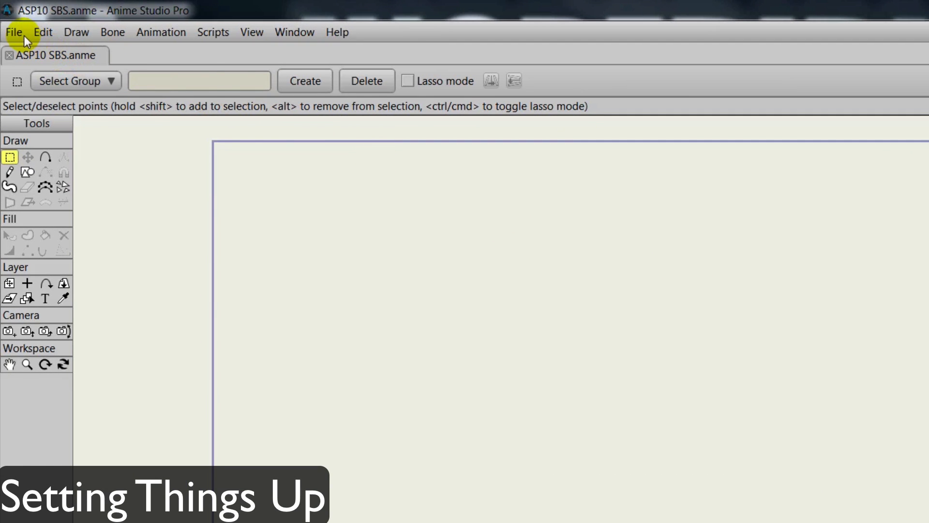
Set the project dimensions to the 720p (HDV/HDTV) preset in the project settings
left_click(16, 31)
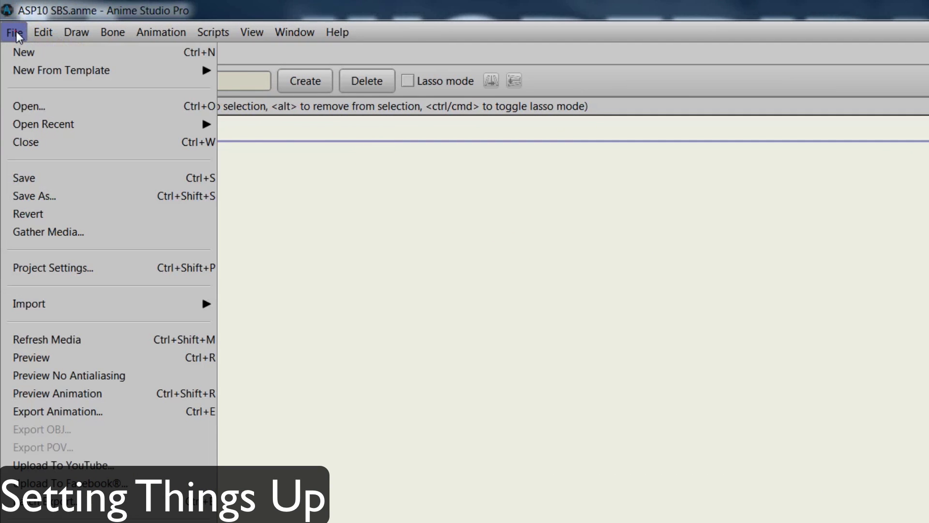
left_click(43, 265)
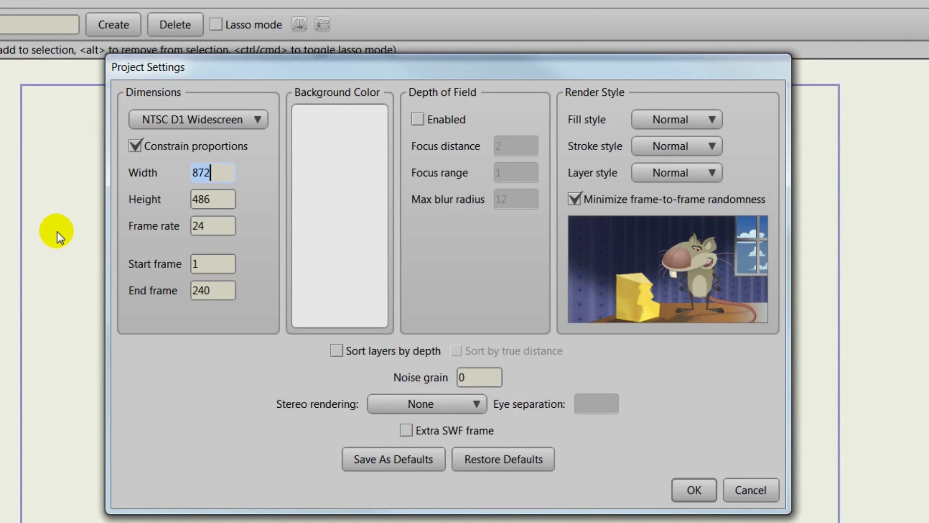
left_click(245, 118)
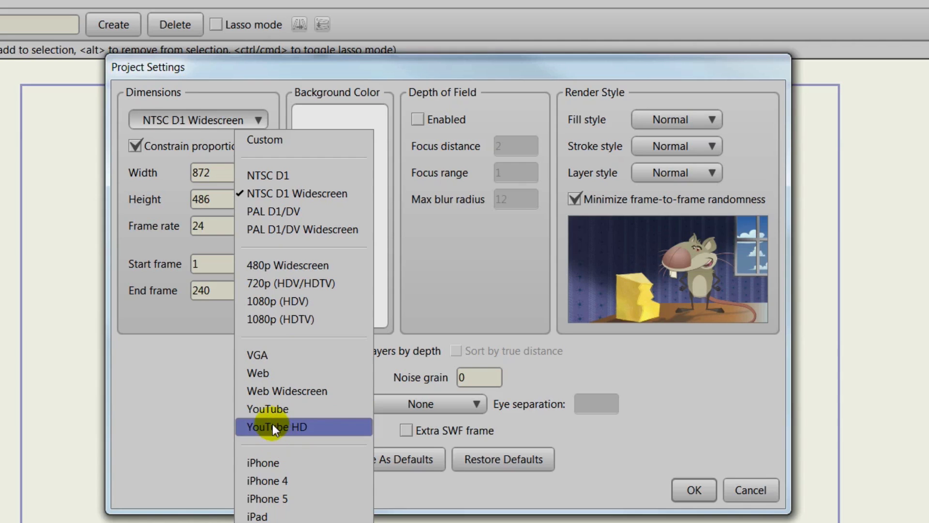
left_click(296, 284)
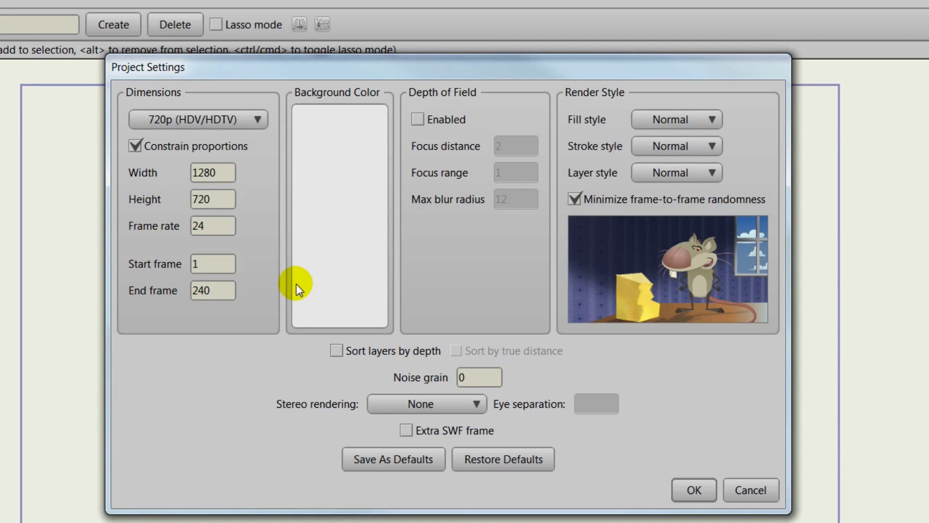
left_click(701, 495)
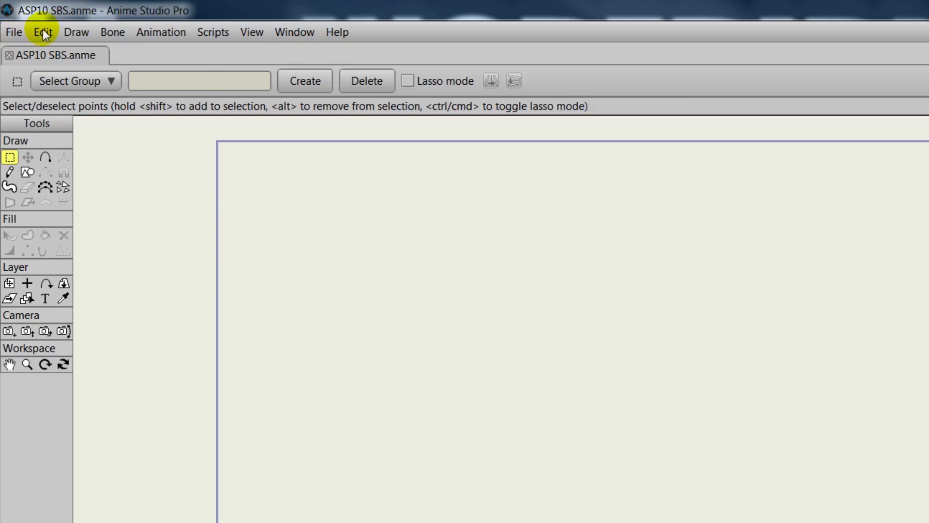
Review the general preferences, including drawing tools only on frame 0, and check the available tools past frame 0 before returning to it
left_click(43, 32)
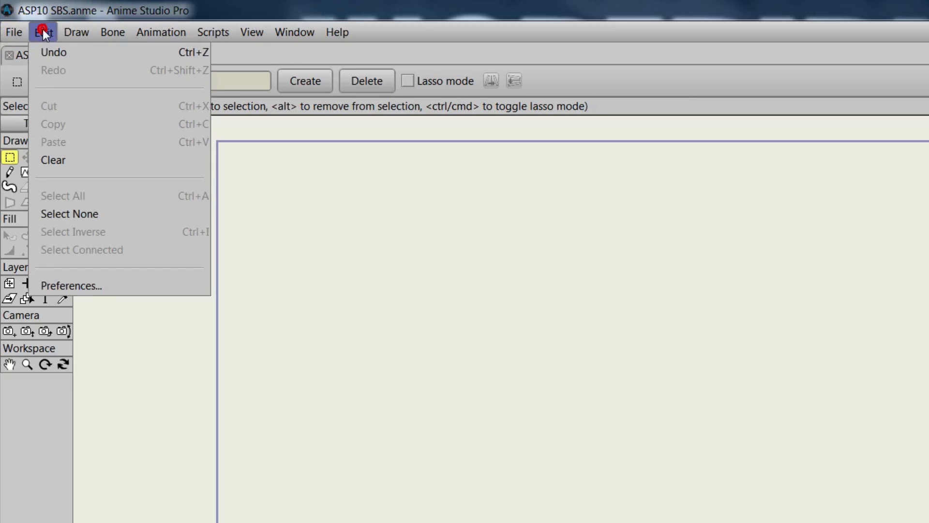
left_click(85, 285)
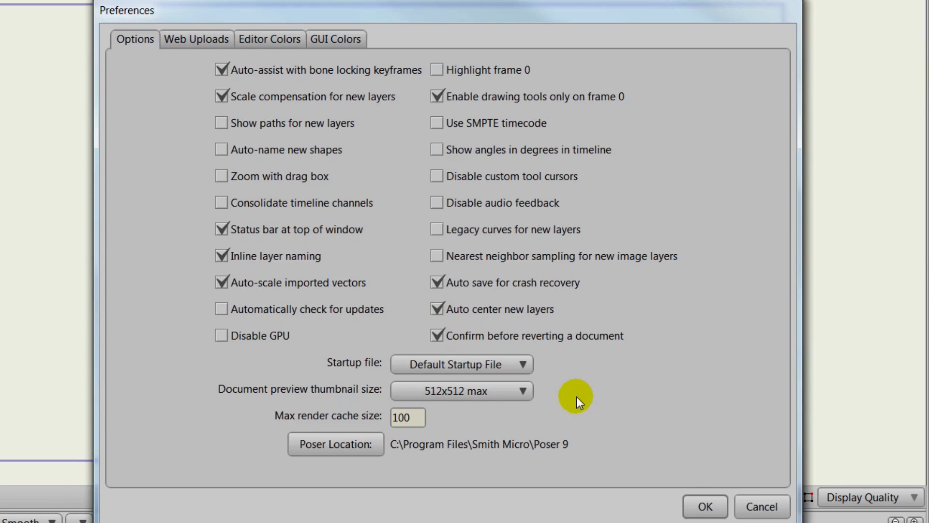
left_click(701, 504)
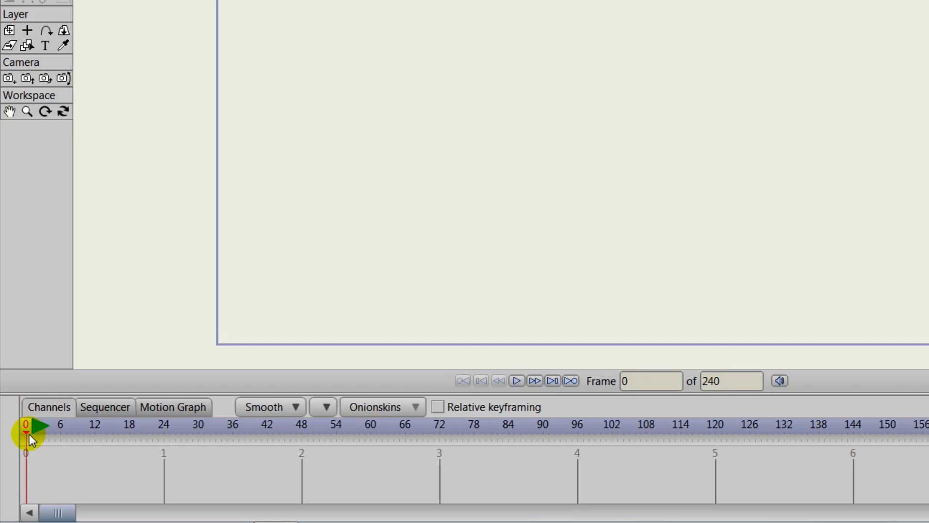
left_click(42, 431)
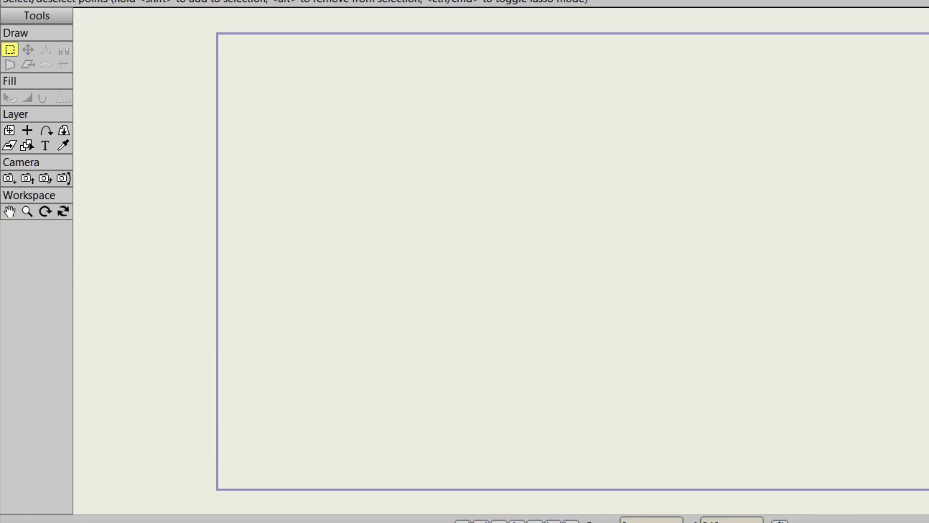
key("shift+Left")
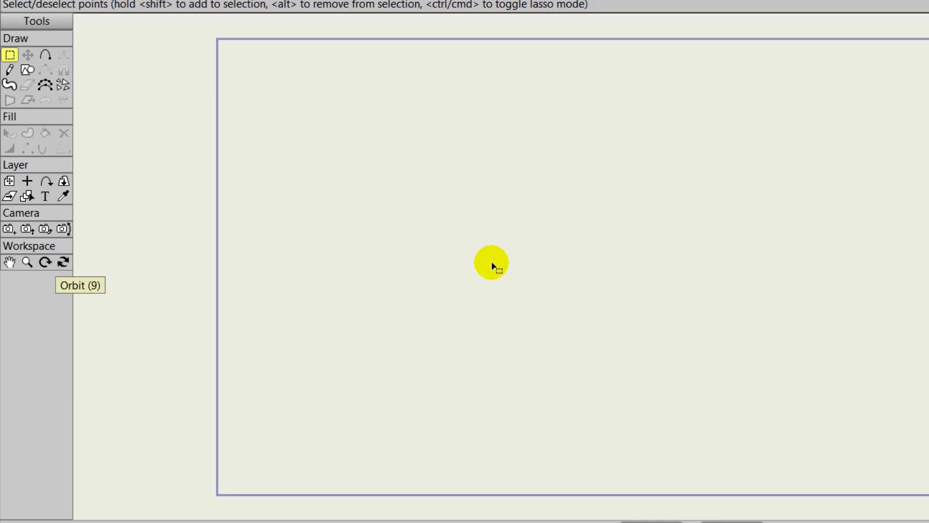
scroll(492, 263, "down", 3)
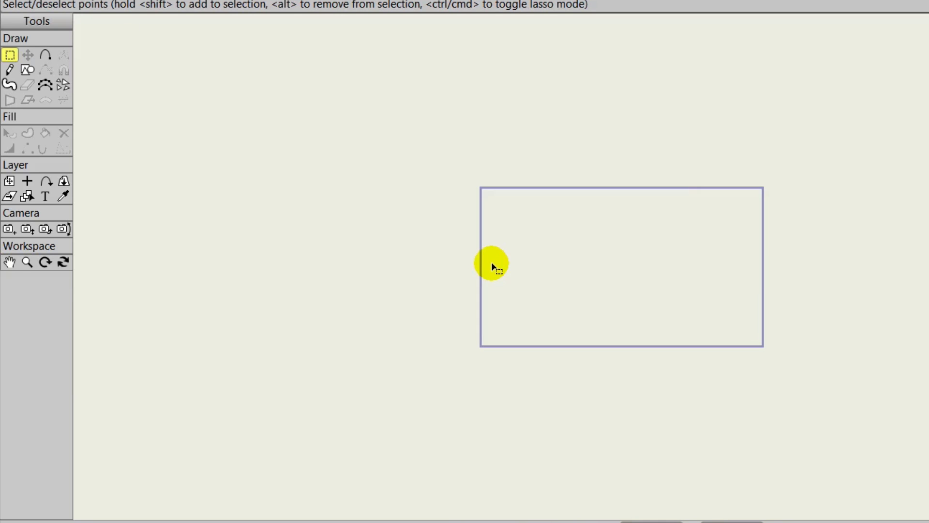
scroll(492, 265, "down", 1)
scroll(483, 261, "up", 4)
scroll(483, 262, "down", 3)
scroll(483, 266, "up", 2)
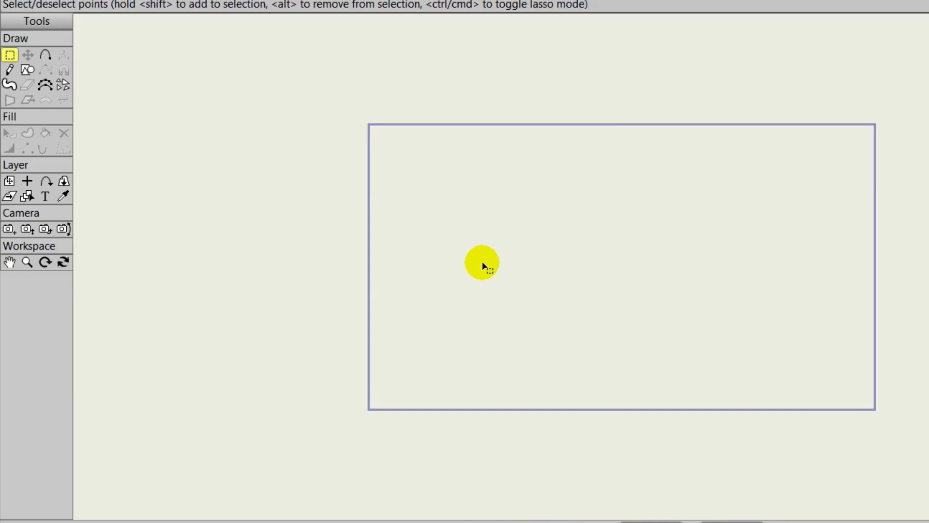
scroll(482, 264, "up", 2)
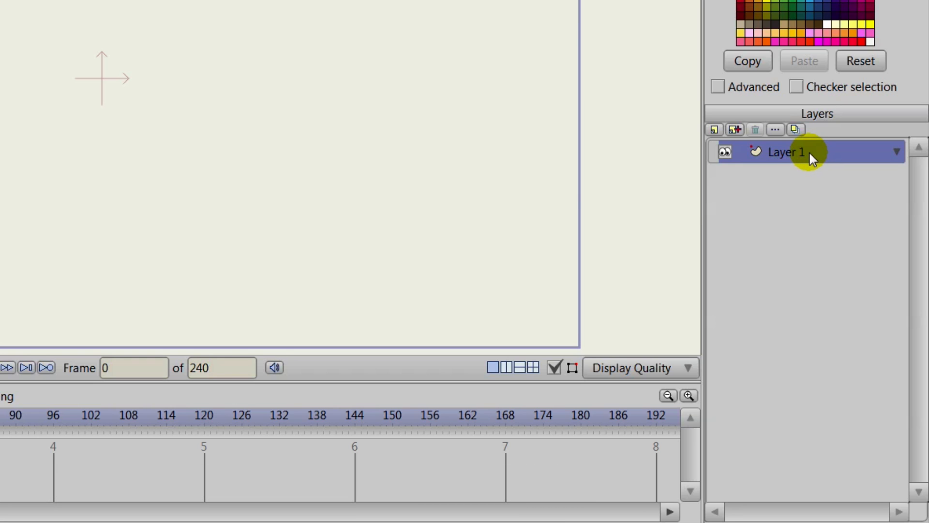
Rename Layer 1 to Body and view its quick layer options
double_click(808, 151)
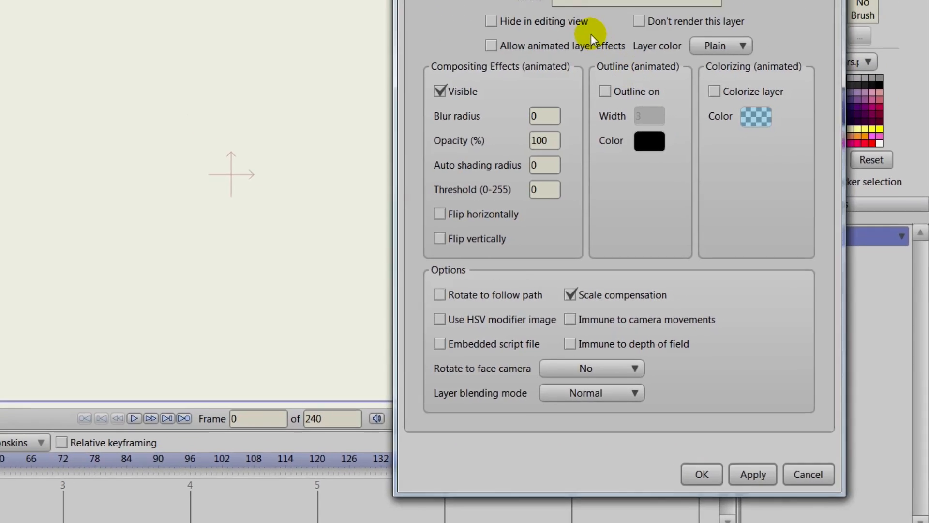
type("Body")
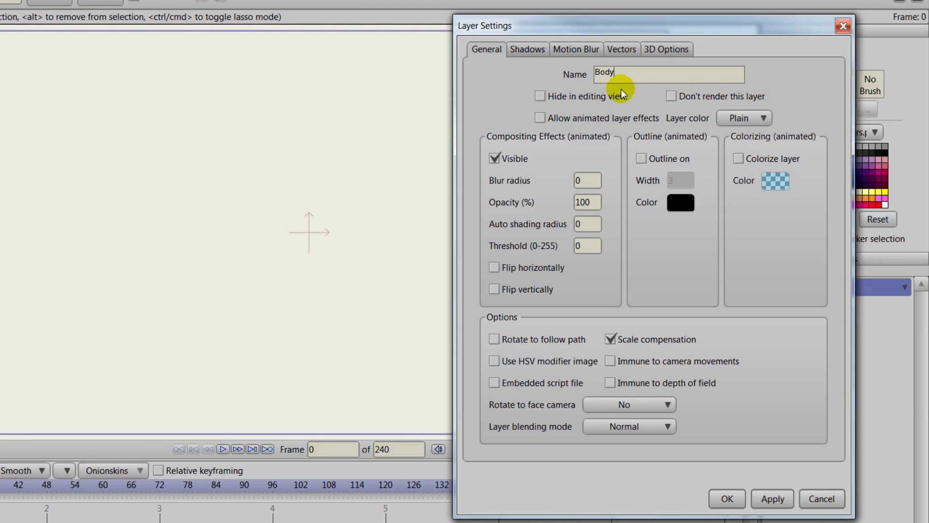
left_click(727, 498)
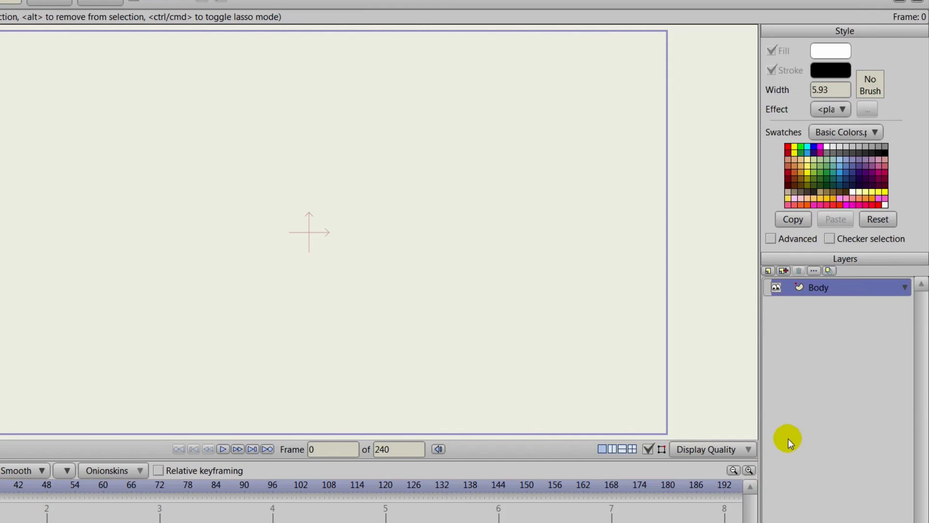
left_click(904, 289)
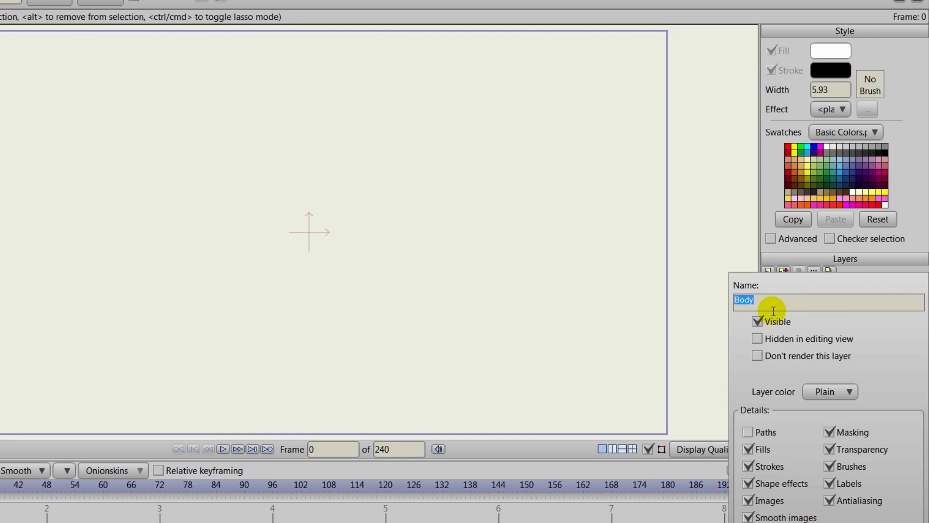
left_click(865, 267)
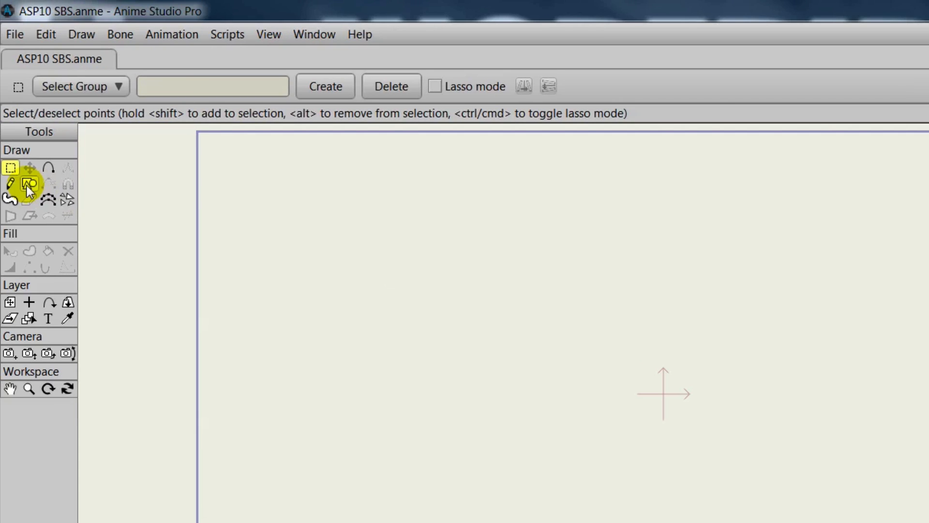
Activate the Draw Shape tool with the oval shape
left_click(29, 184)
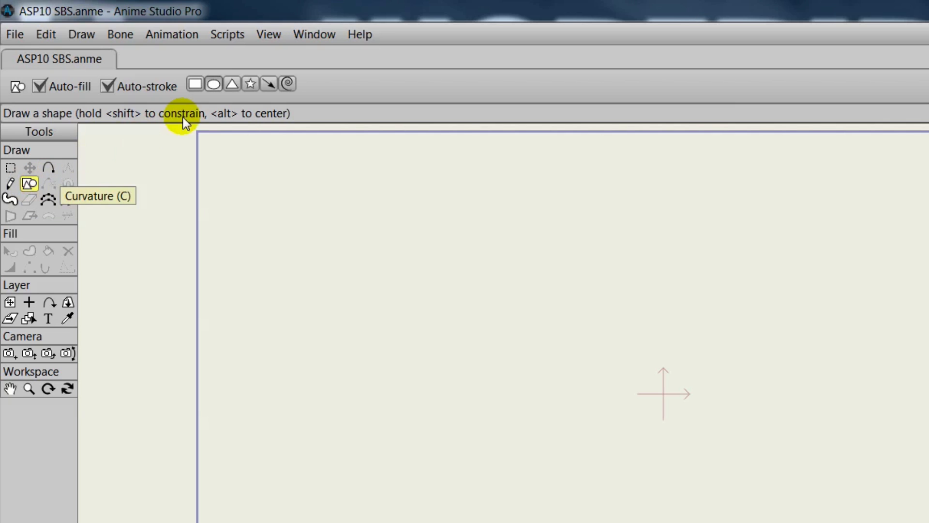
left_click(214, 84)
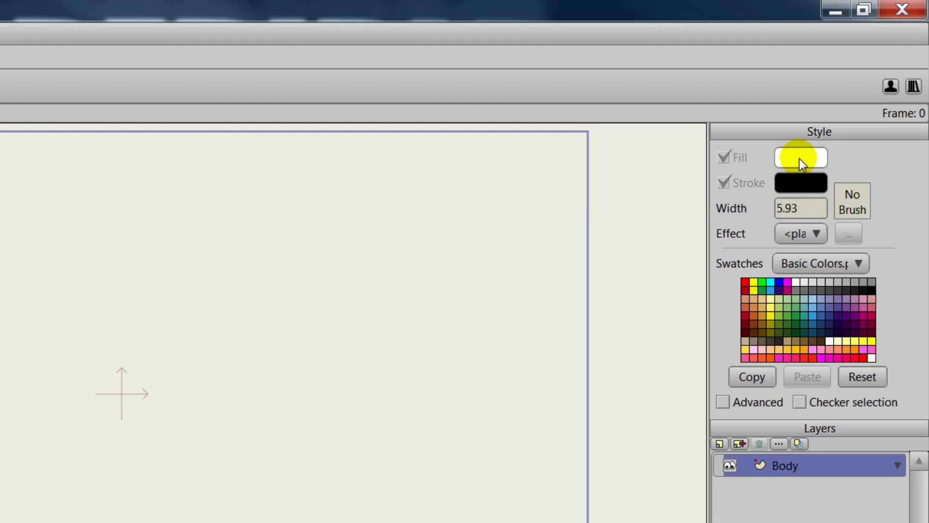
left_click(799, 159)
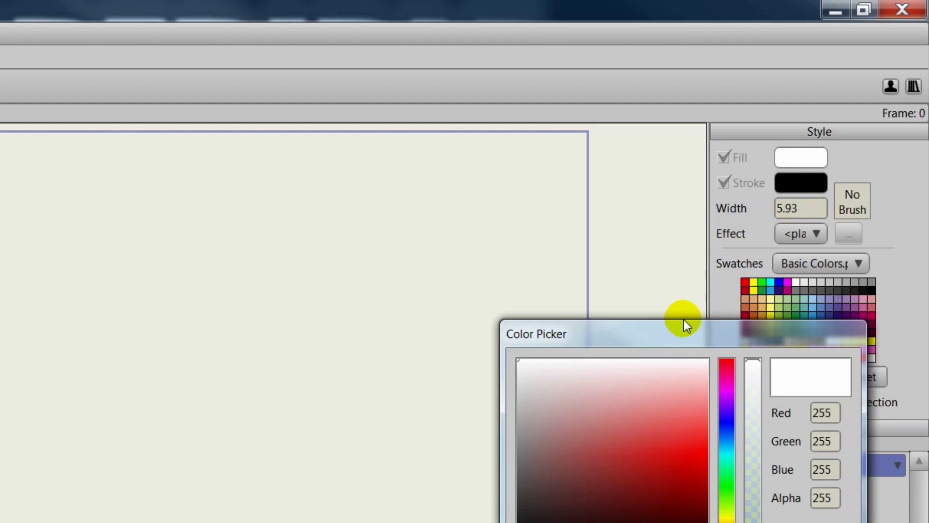
left_click_drag(672, 334, 380, 246)
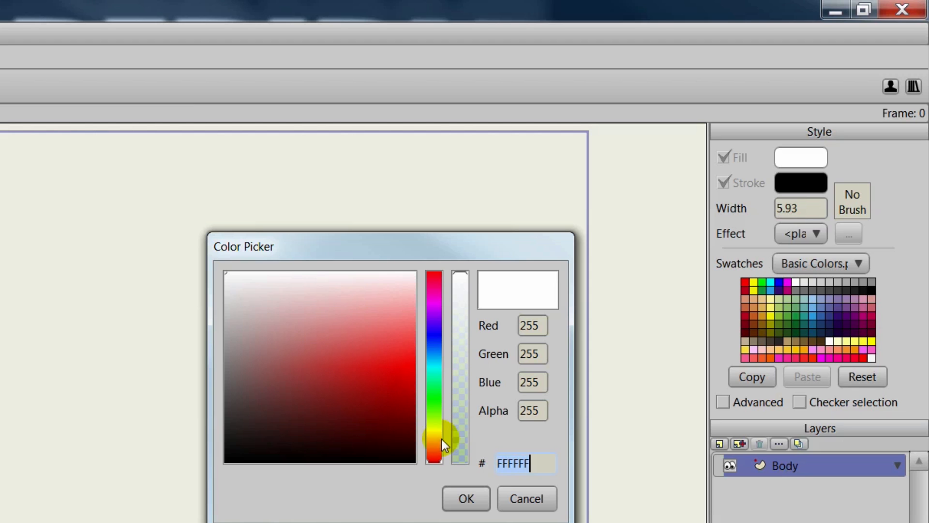
left_click(433, 450)
left_click_drag(433, 450, 358, 380)
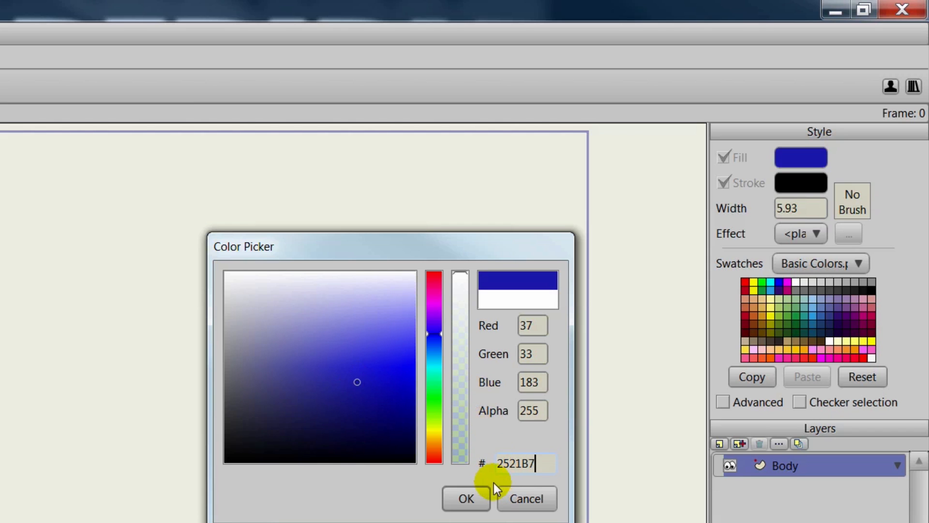
left_click(527, 498)
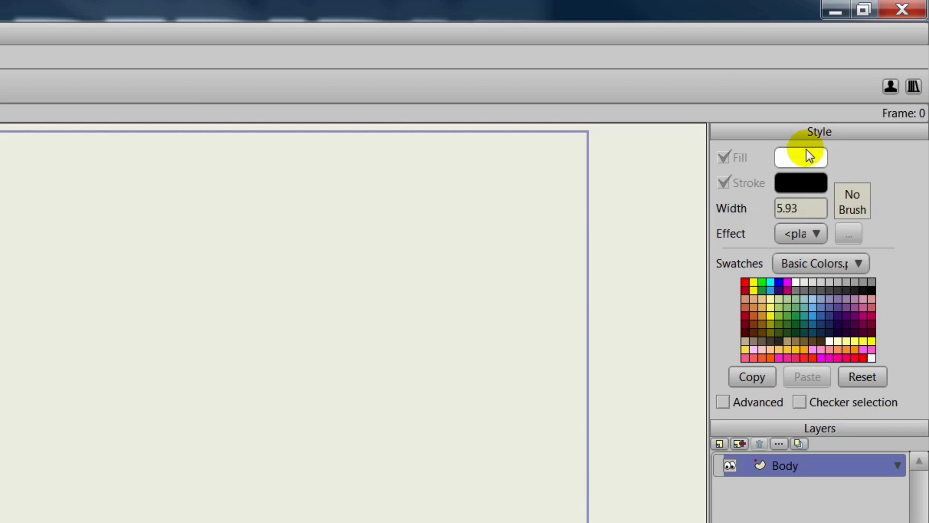
Try several swatches as the fill color, including light blue, black and cyan
left_click(771, 291)
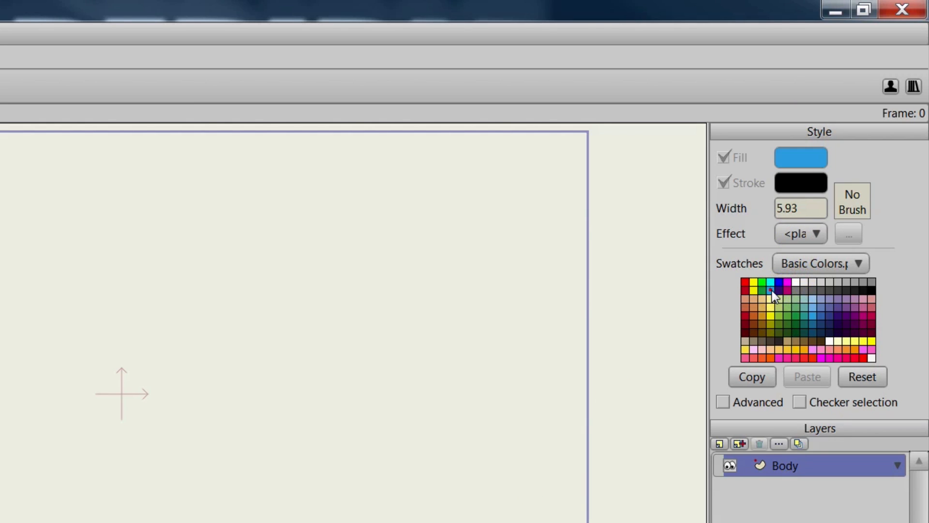
left_click(774, 314)
left_click(802, 305)
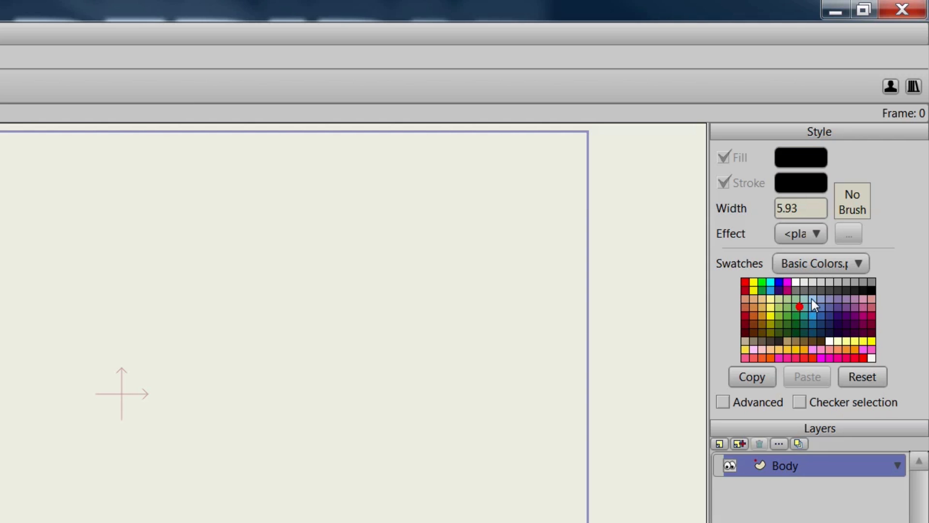
left_click(812, 298)
left_click(777, 283)
left_click(770, 282)
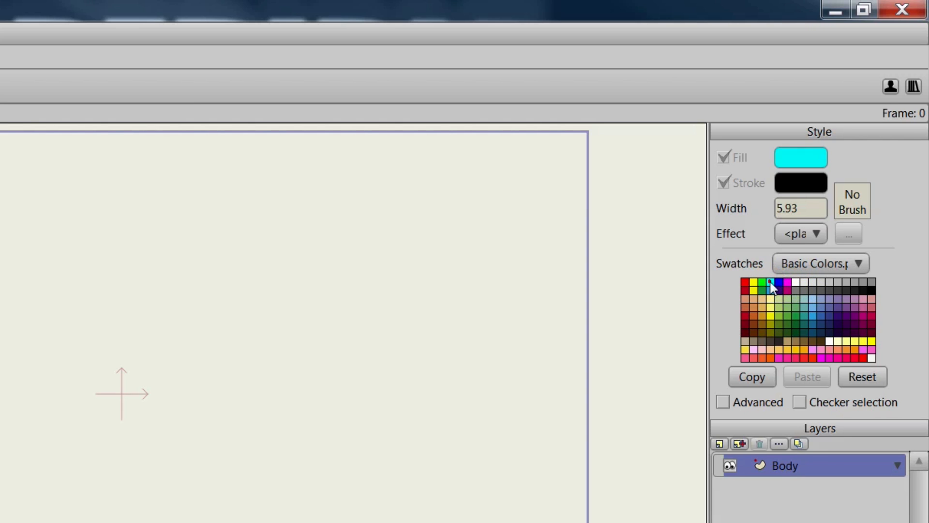
Set the fill color to a custom green, 22E02B
left_click(791, 156)
left_click(438, 385)
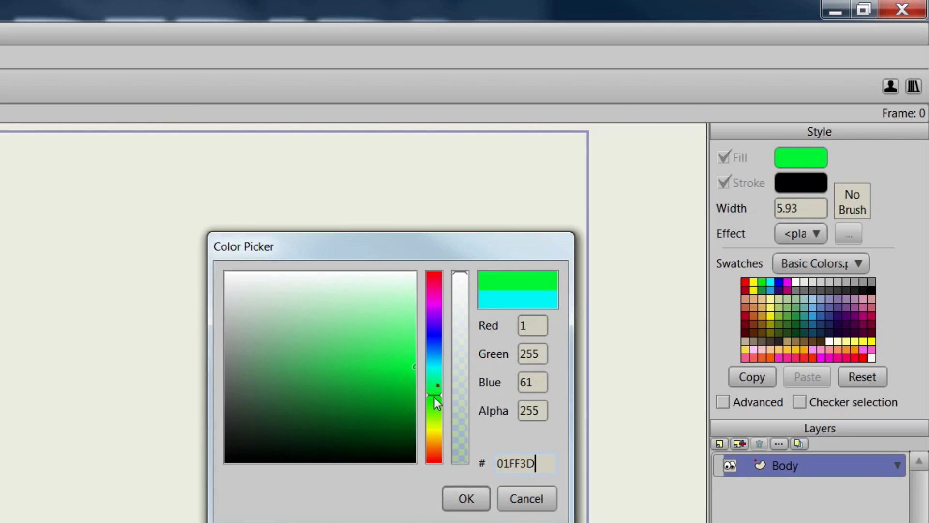
left_click(434, 396)
left_click(396, 368)
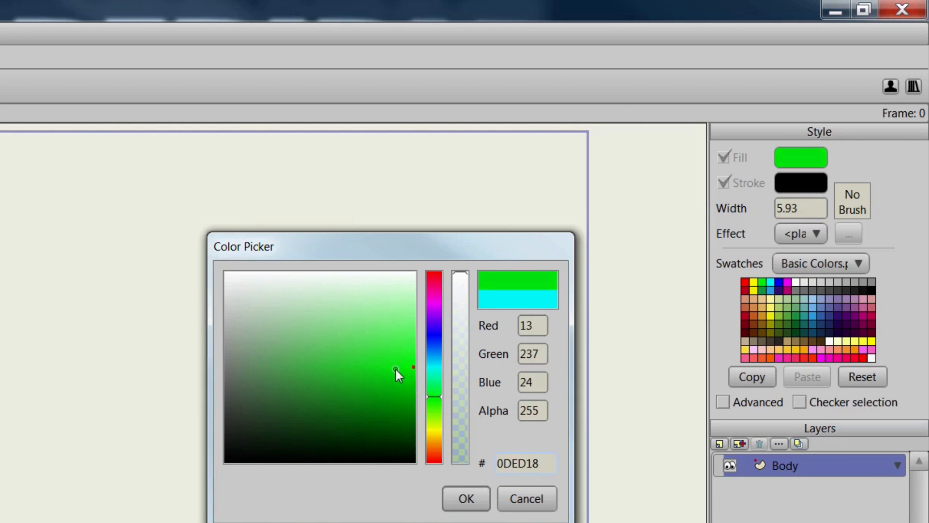
mouse_move(394, 367)
left_mouse_down()
mouse_move(379, 370)
mouse_move(356, 352)
mouse_move(354, 367)
mouse_move(367, 364)
left_mouse_up()
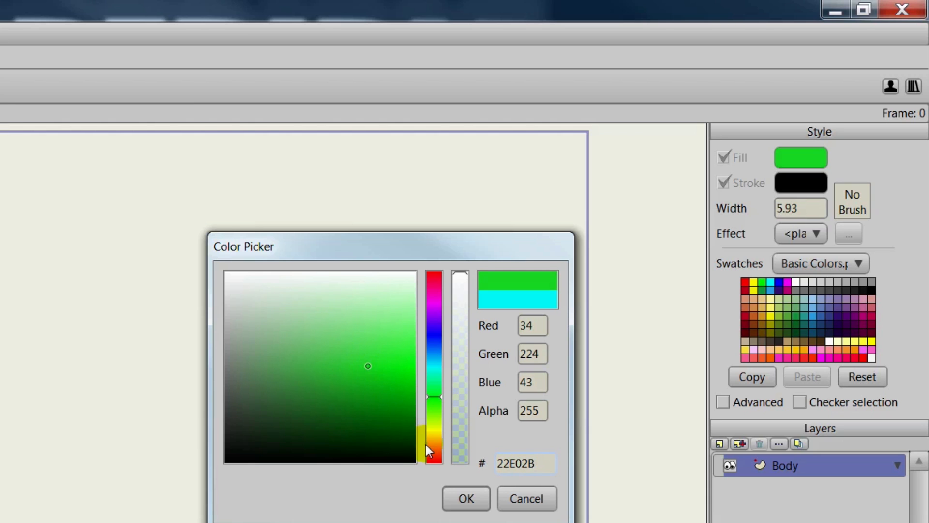
left_click(473, 499)
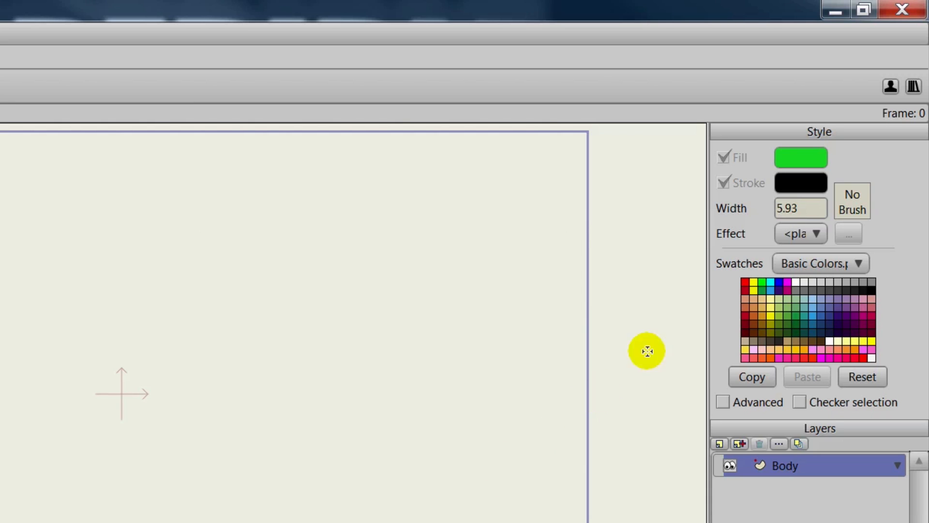
Check the stroke color in the color picker and set the stroke to a dark green swatch
left_click(797, 182)
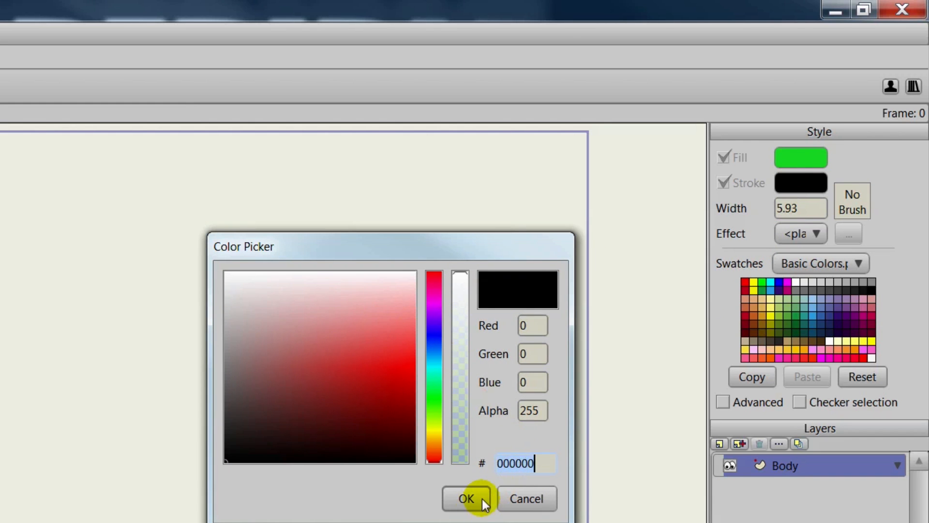
left_click(466, 499)
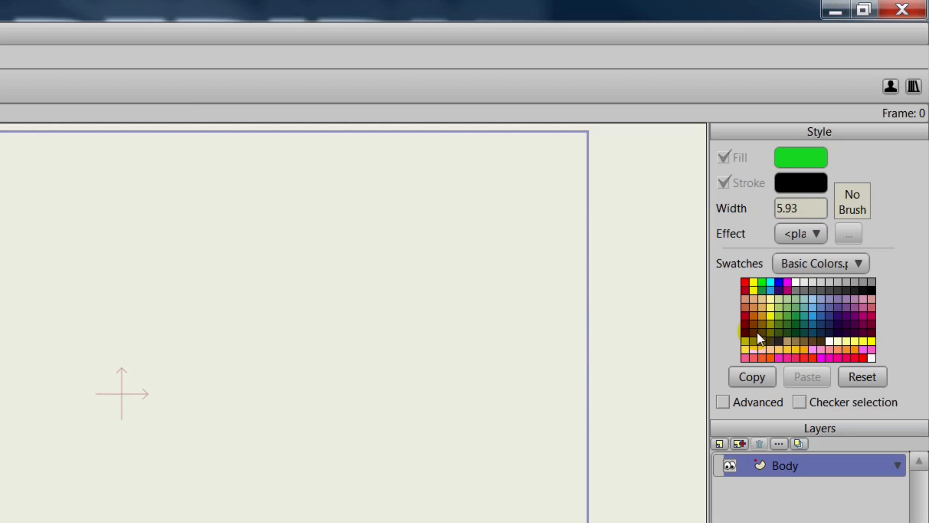
left_click(795, 313)
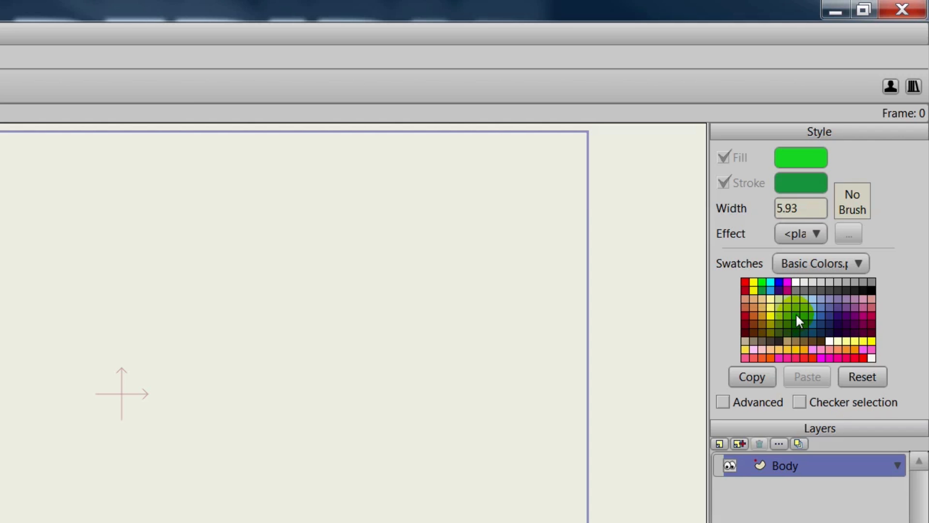
Set the stroke width to 3
left_click(804, 205)
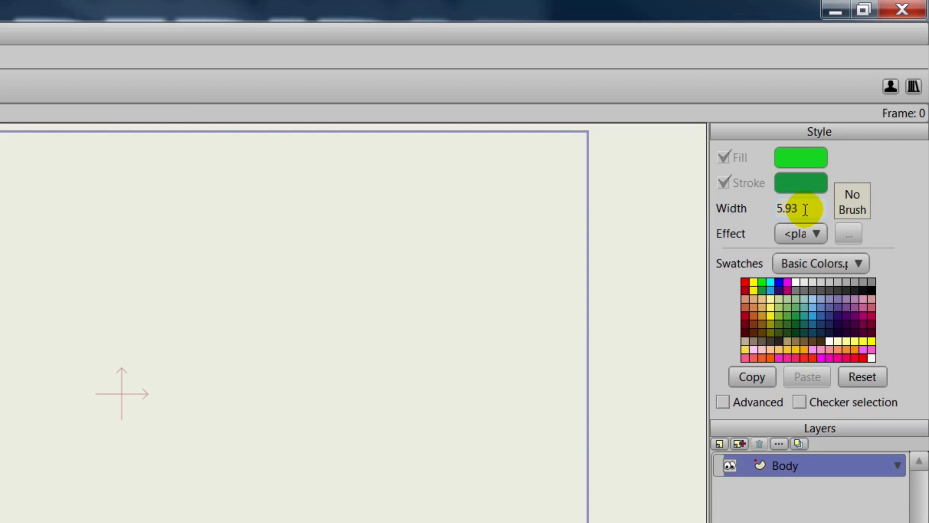
key("BackSpace")
key("BackSpace")
key("BackSpace")
key("BackSpace")
type("3")
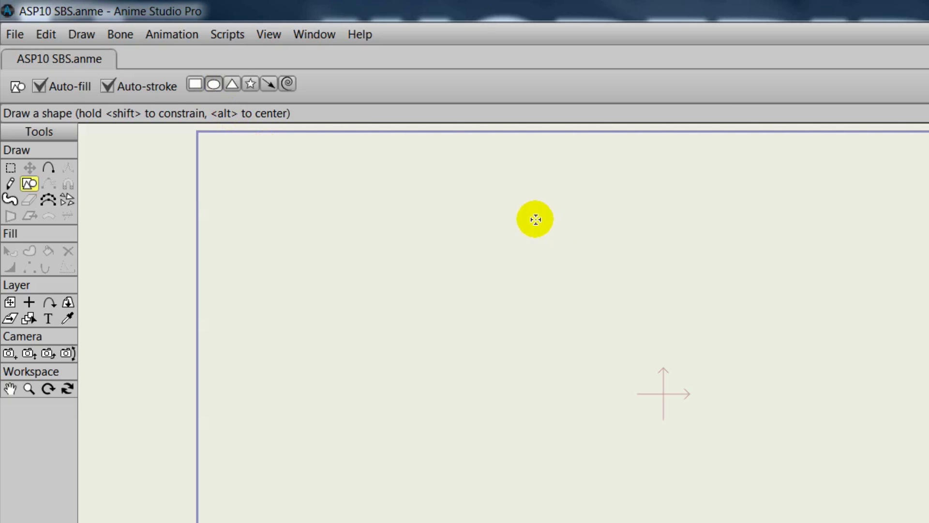
Draw a tall green oval near the center of the canvas as the character's body
left_click_drag(629, 276, 768, 494)
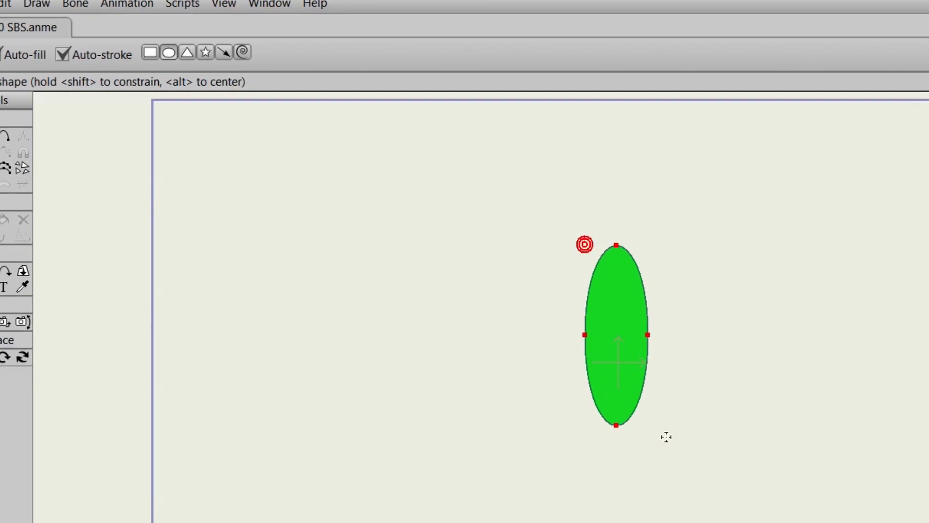
left_click_drag(564, 353, 609, 376)
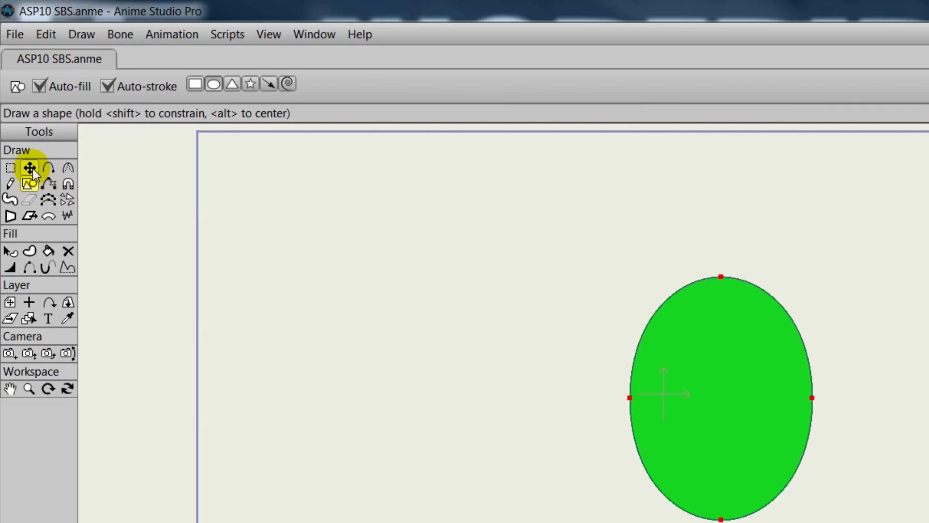
Try reshaping the oval by moving its top point with the Transform Points tool, and undo the change
left_click(30, 168)
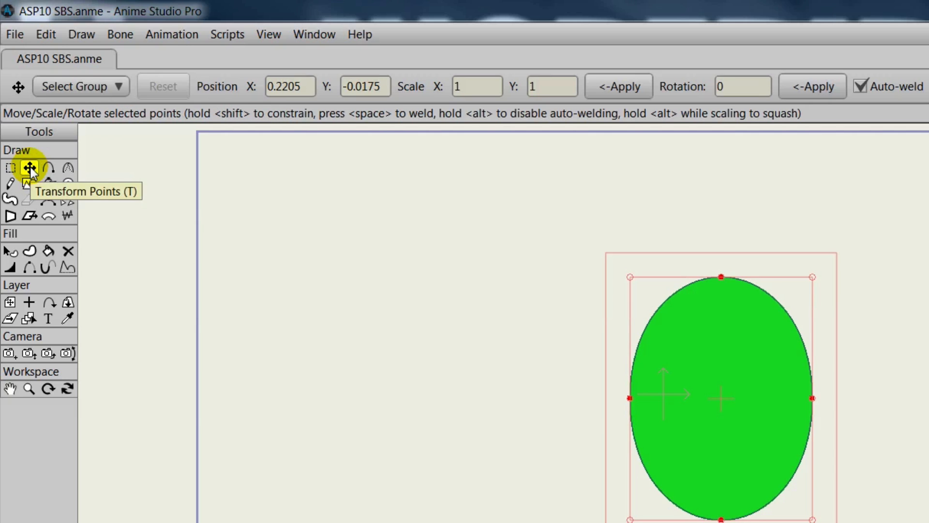
left_click(721, 278)
mouse_move(721, 280)
left_mouse_down()
mouse_move(720, 315)
mouse_move(718, 277)
left_mouse_up()
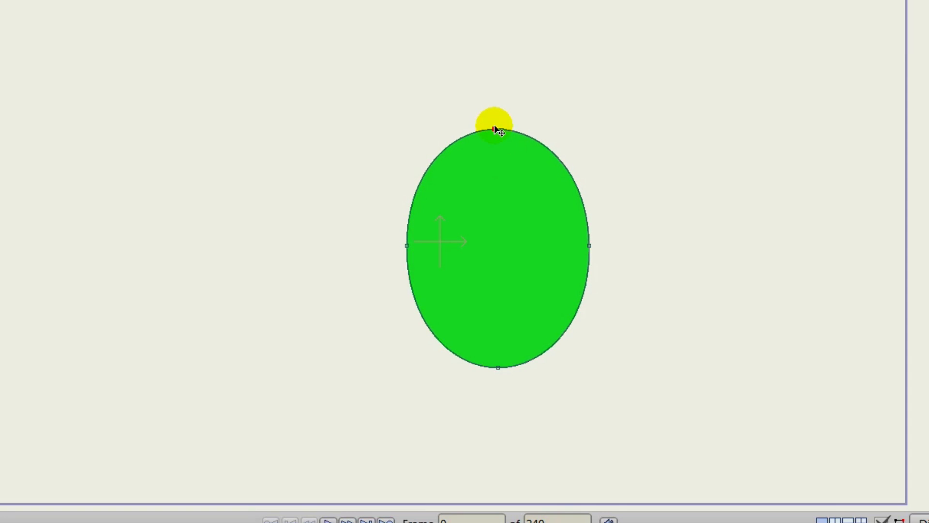
key("ctrl+z")
key("ctrl+z")
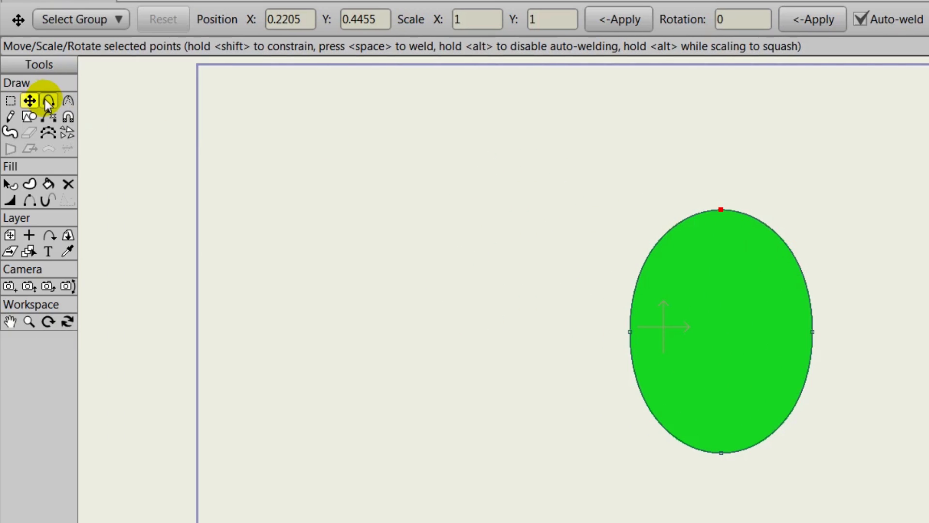
Try adding extra points on the oval's upper left, upper right and lower right outline, and undo them
left_click(48, 100)
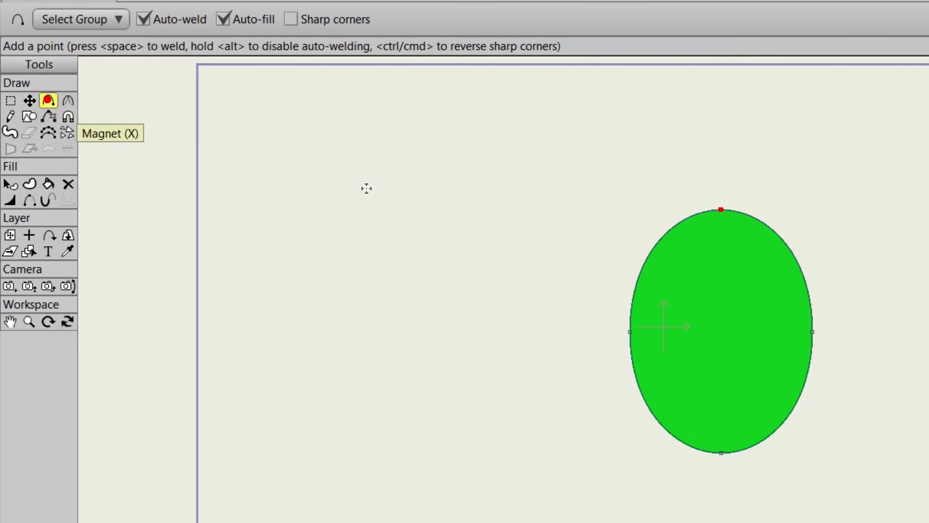
left_click(654, 247)
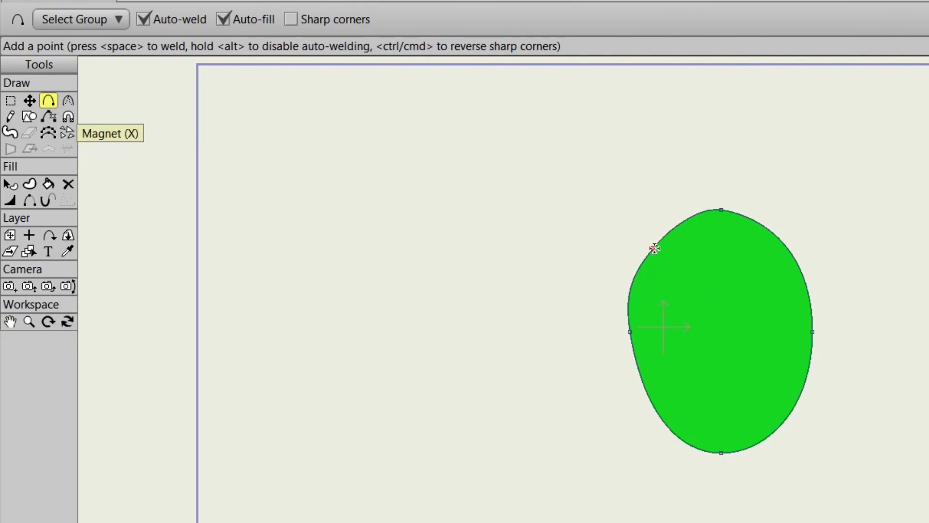
left_click(788, 257)
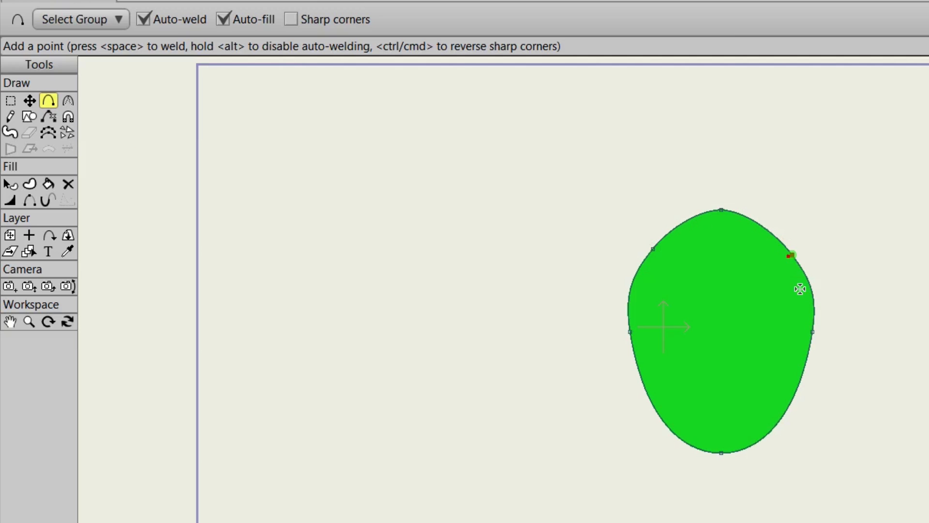
left_click(802, 377)
left_click(862, 345)
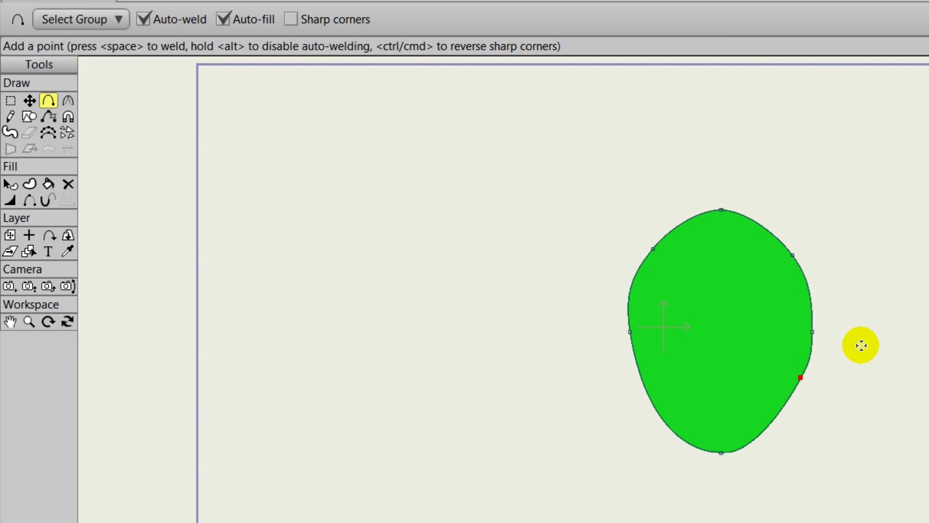
key("ctrl+z")
key("ctrl+z")
key("ctrl+z")
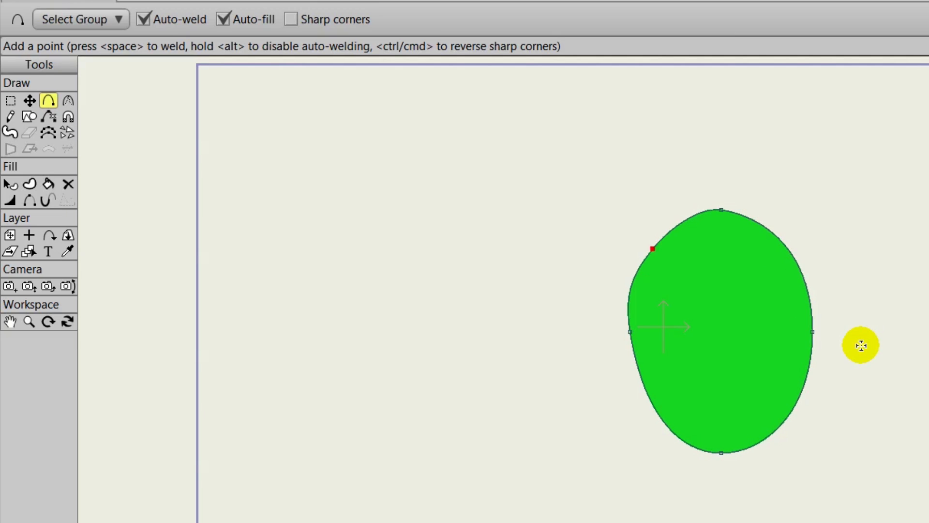
Select all points of the oval, insert points with Split Curve at a point count of 2, and deselect them
left_click(10, 100)
left_click(659, 241)
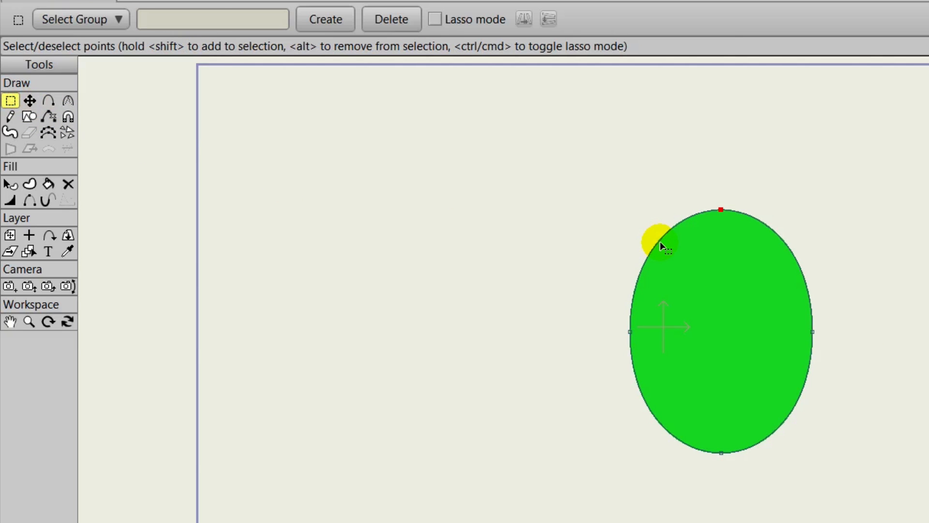
key("ctrl+a")
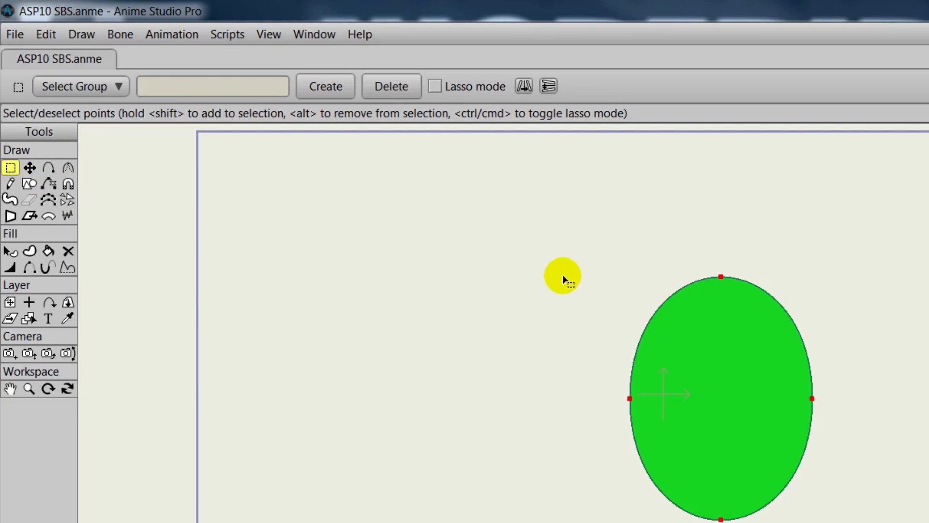
left_click(225, 34)
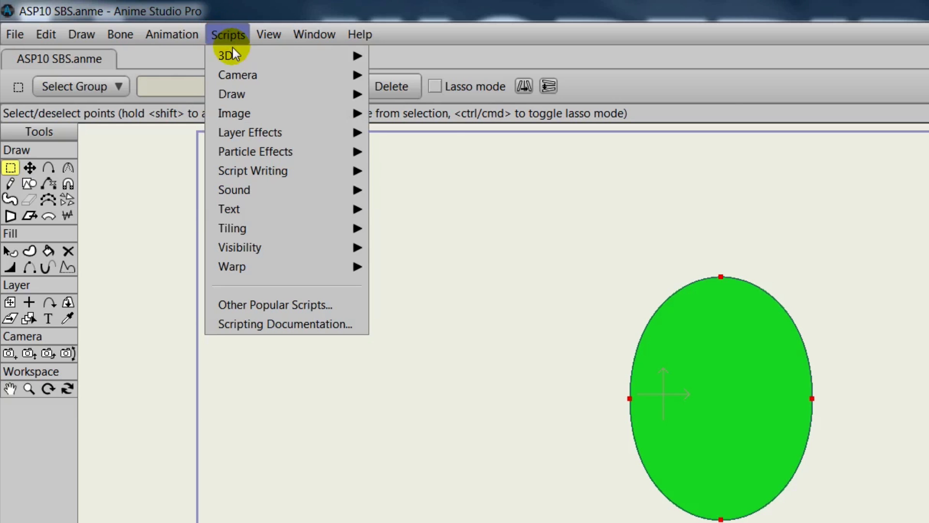
mouse_move(261, 94)
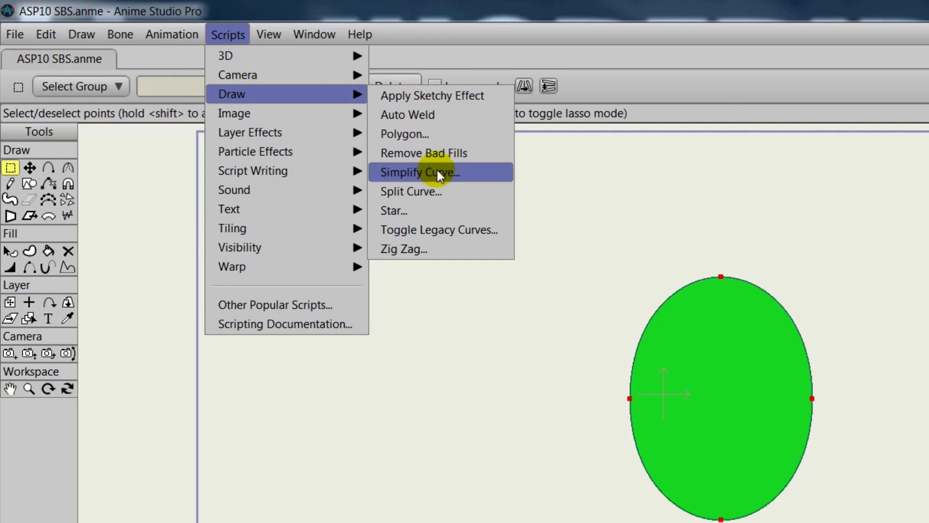
left_click(436, 191)
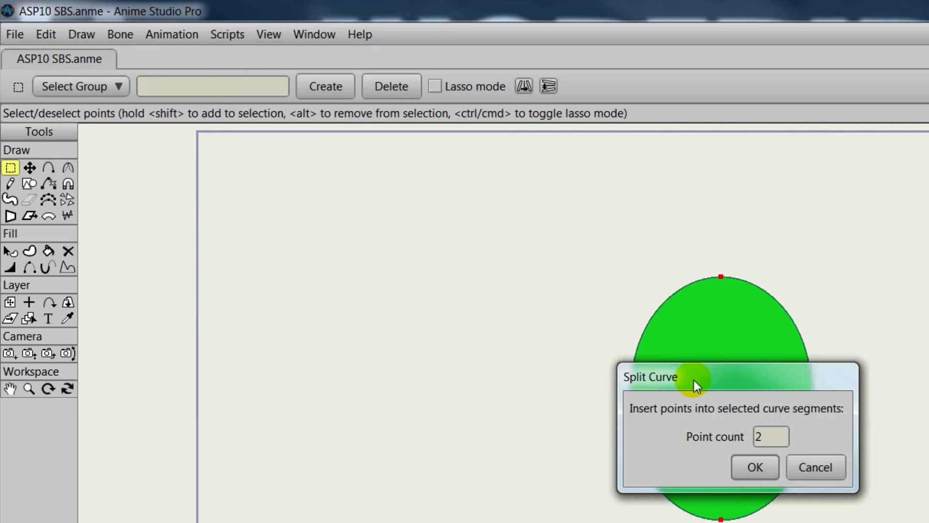
left_click_drag(693, 379, 928, 284)
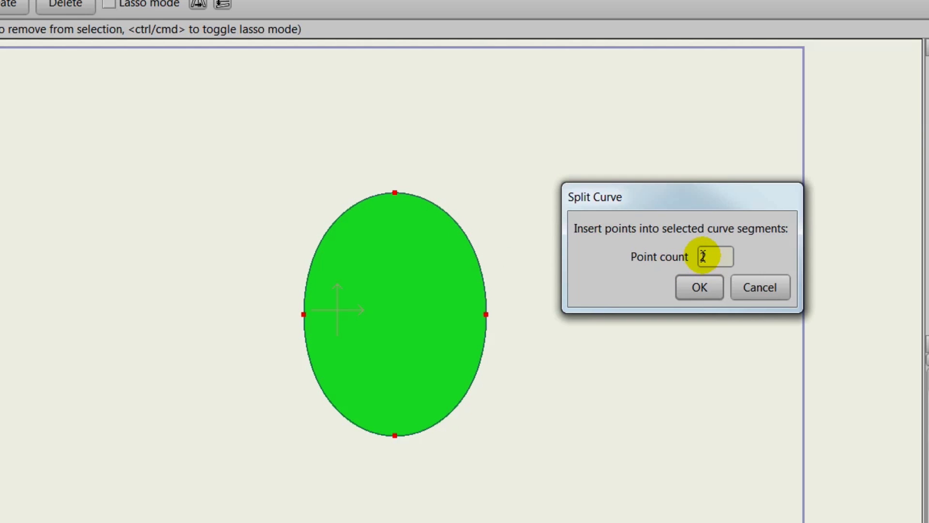
left_click(697, 286)
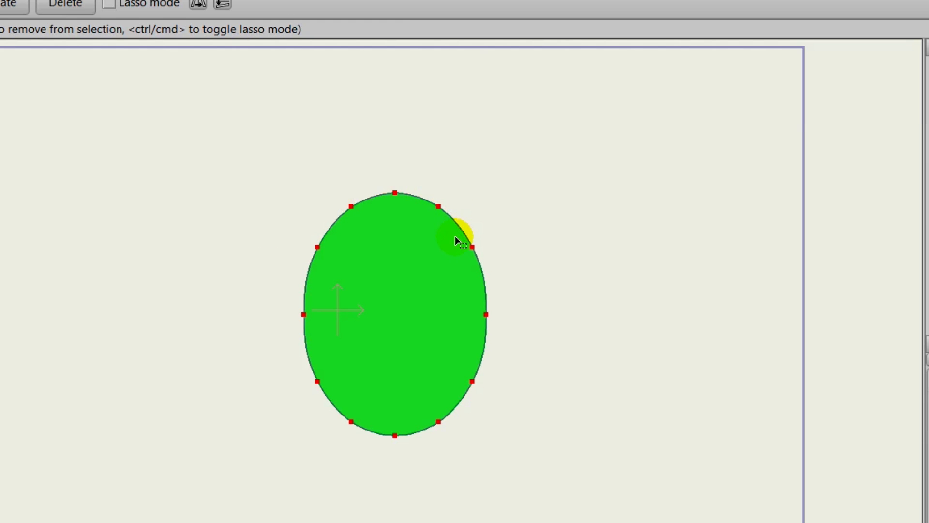
left_click(541, 262)
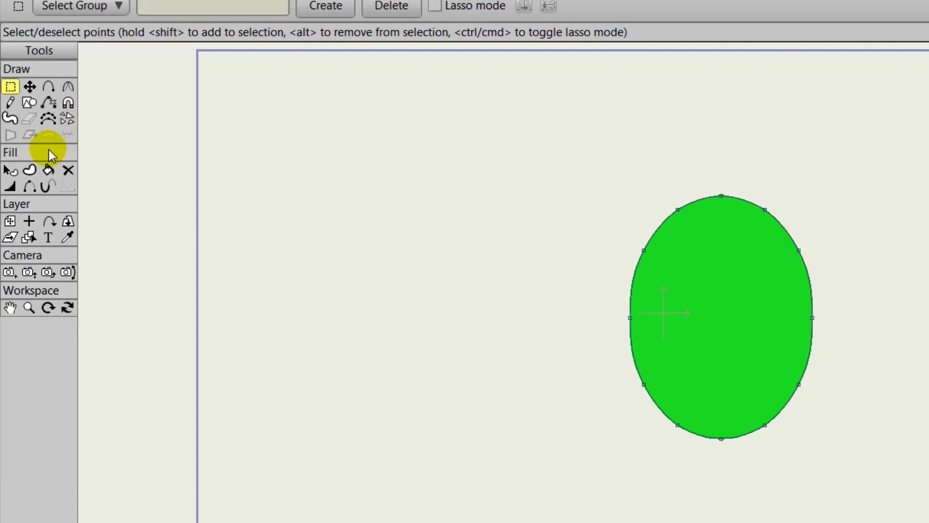
Try line widths of 224 percent at the oval's top point and 34 percent at an upper right point, and undo both
left_click(11, 186)
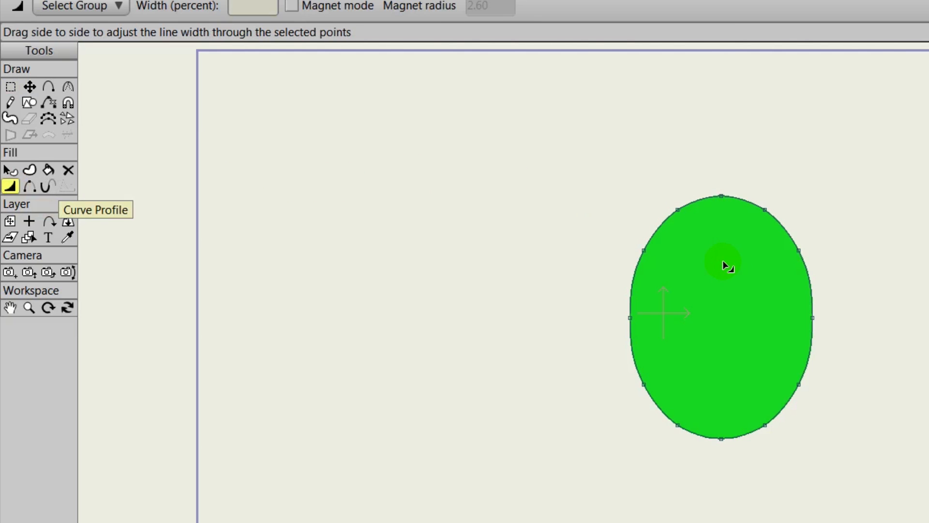
scroll(723, 260, "up", 4)
left_click_drag(724, 260, 641, 376)
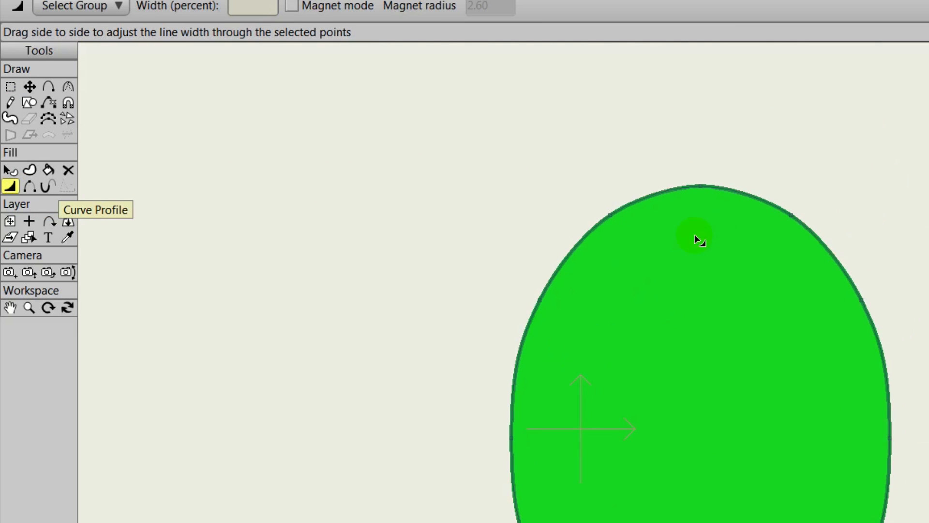
left_click_drag(702, 186, 752, 199)
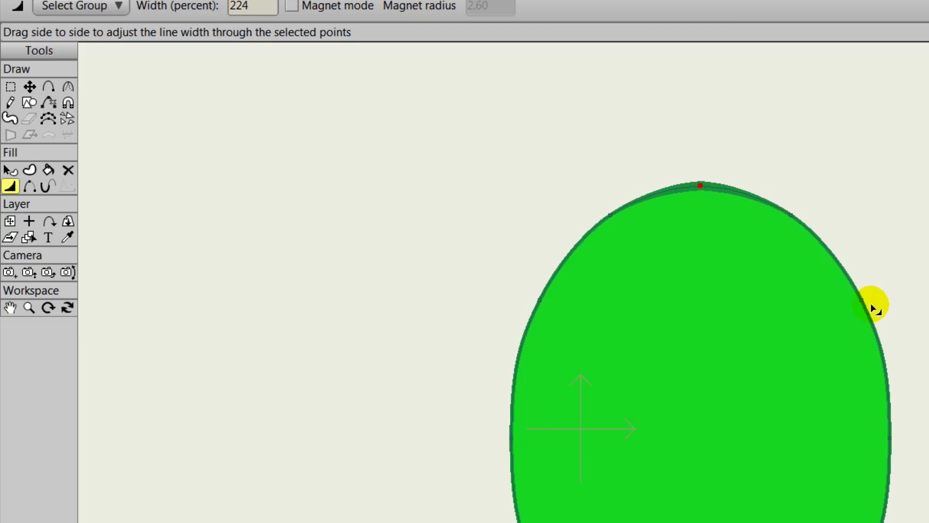
left_click_drag(865, 301, 840, 305)
left_click_drag(821, 405, 774, 307)
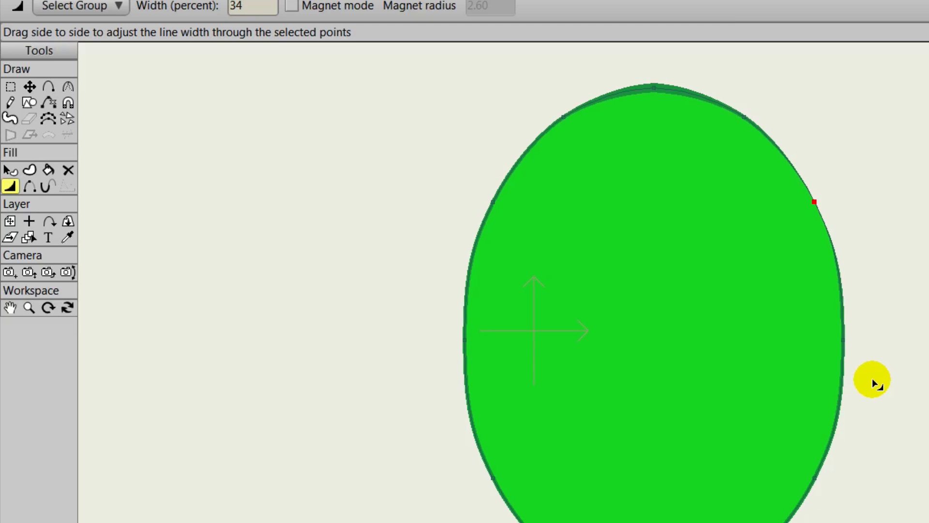
key("ctrl+z")
key("ctrl+z")
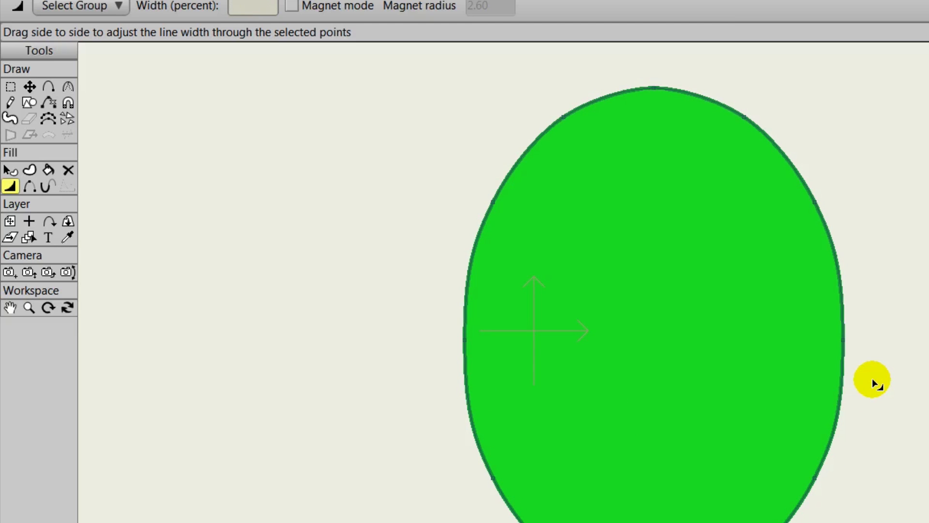
Select the oval's shape, apply the Shaded effect and move its settings clear of the oval
left_click(10, 170)
left_click(642, 292)
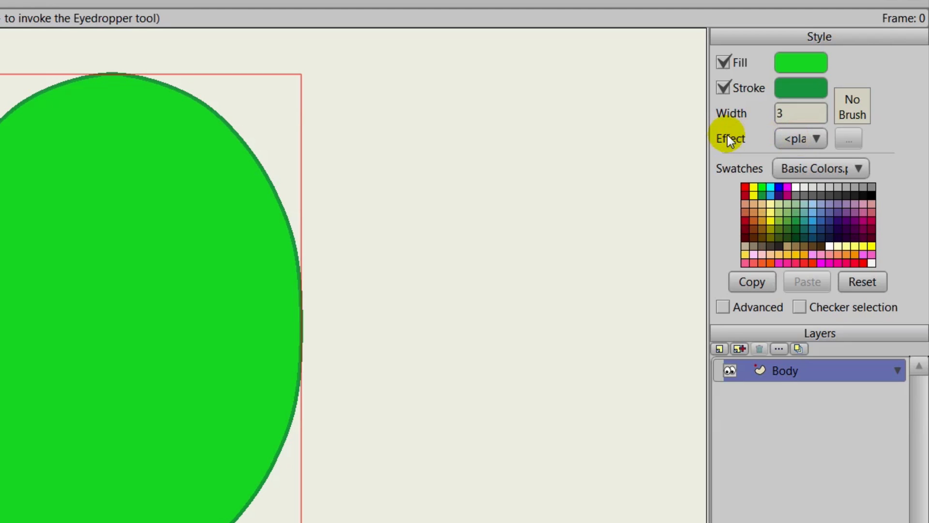
left_click(814, 138)
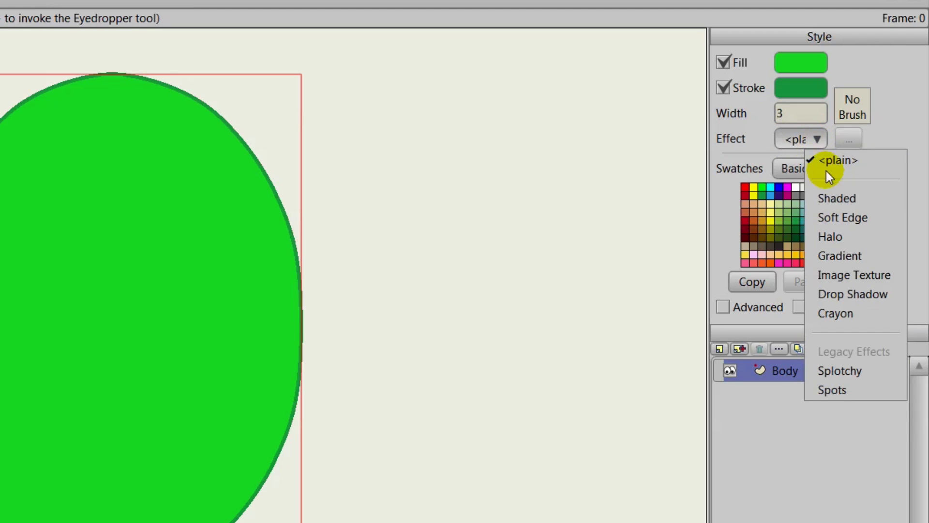
left_click(844, 200)
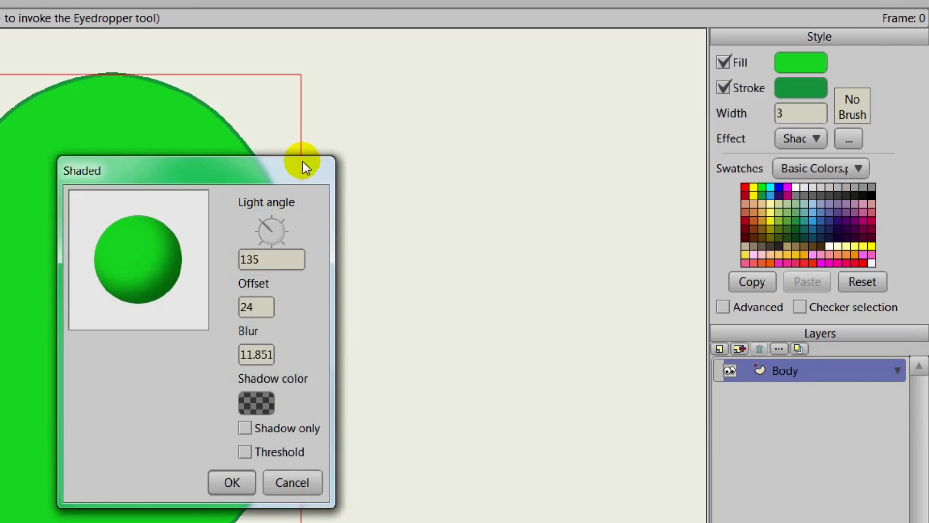
mouse_move(237, 170)
left_mouse_down()
mouse_move(524, 107)
mouse_move(541, 91)
left_mouse_up()
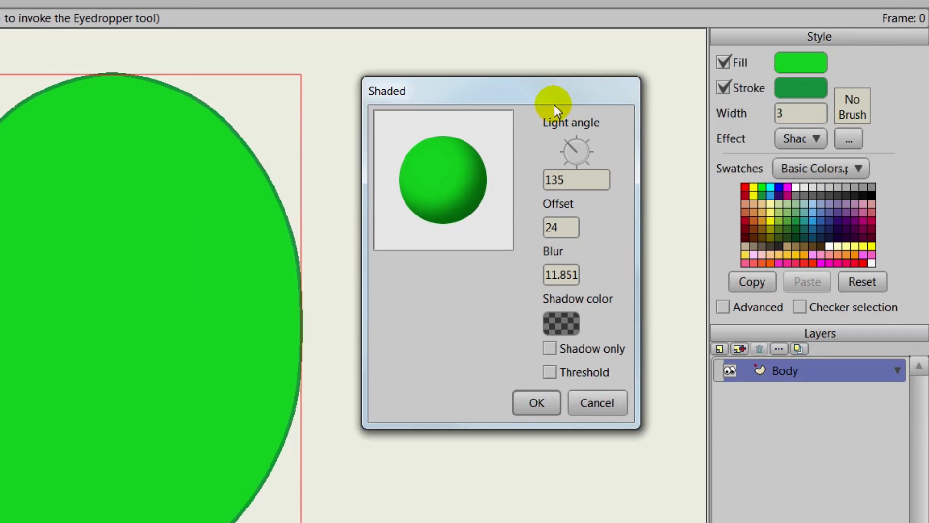
Set the shading's light angle to about 168 degrees and its offset to 15
left_click_drag(566, 141, 560, 150)
left_click(572, 228)
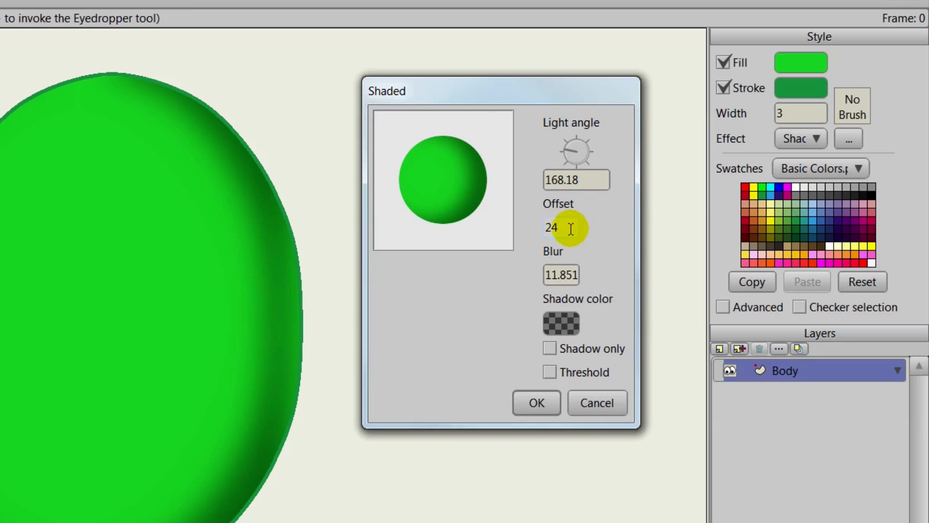
scroll(573, 225, "up", 3)
scroll(573, 225, "up", 6)
scroll(574, 220, "down", 3)
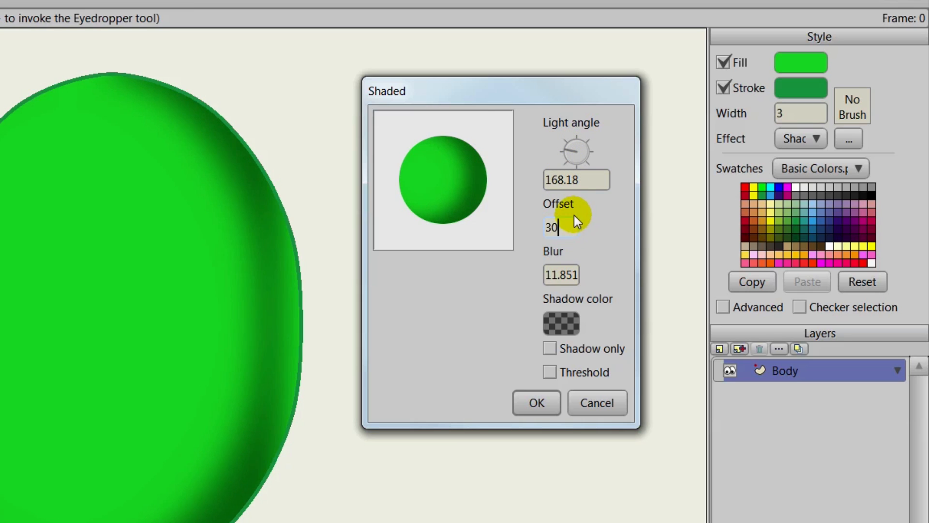
scroll(567, 224, "down", 14)
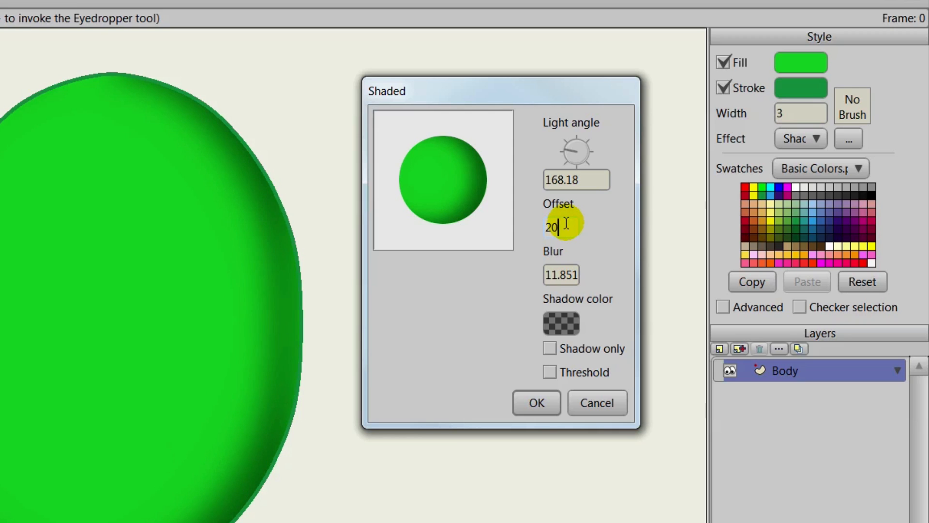
scroll(566, 223, "down", 4)
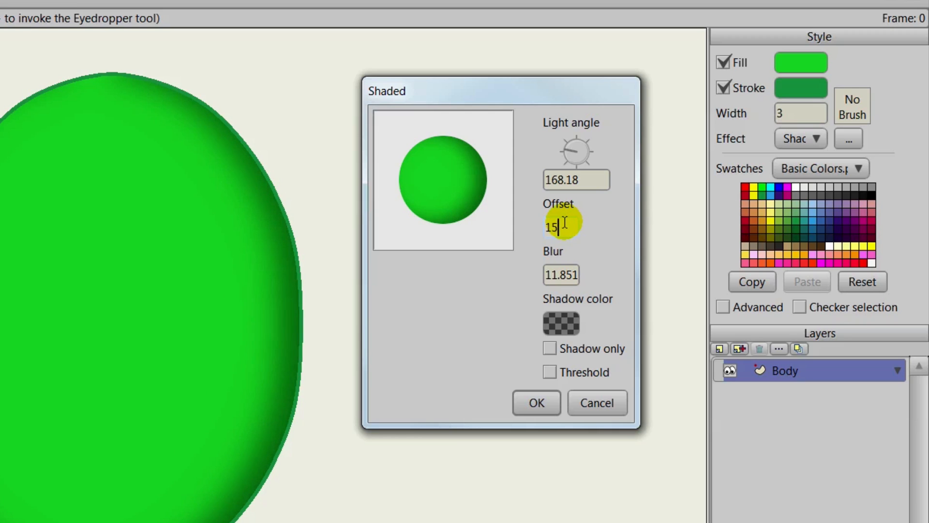
Lower the shading's shadow color alpha to about 83 and apply the Shaded effect's settings
left_click(562, 326)
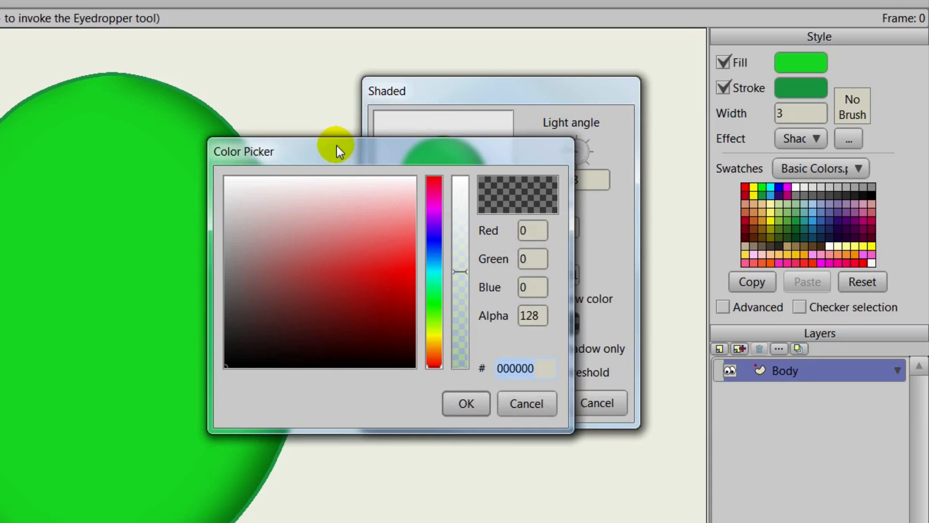
left_click_drag(336, 145, 508, 124)
left_click(554, 228)
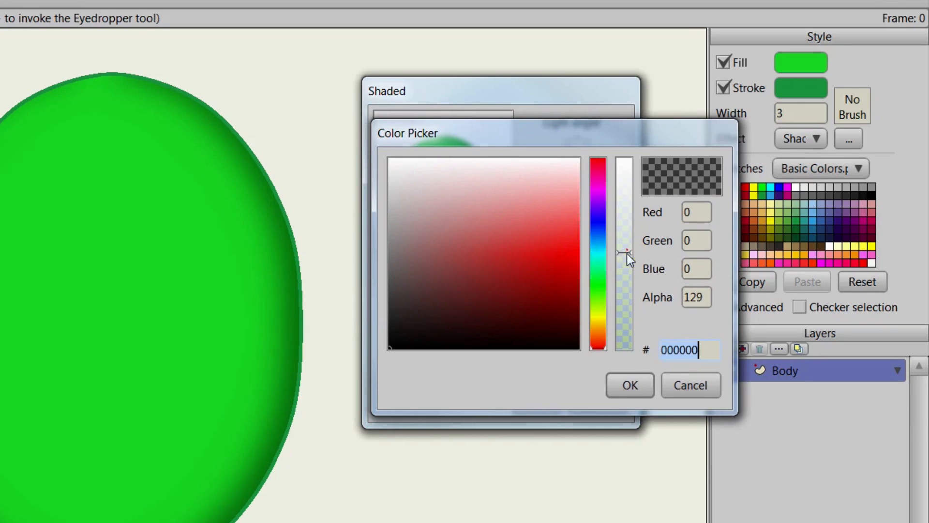
left_click_drag(626, 254, 623, 289)
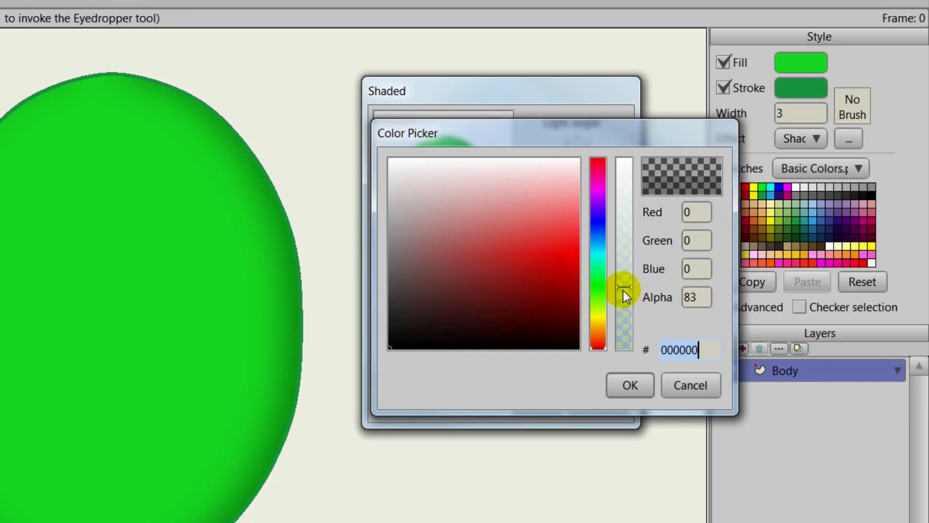
left_click(631, 388)
left_click(533, 403)
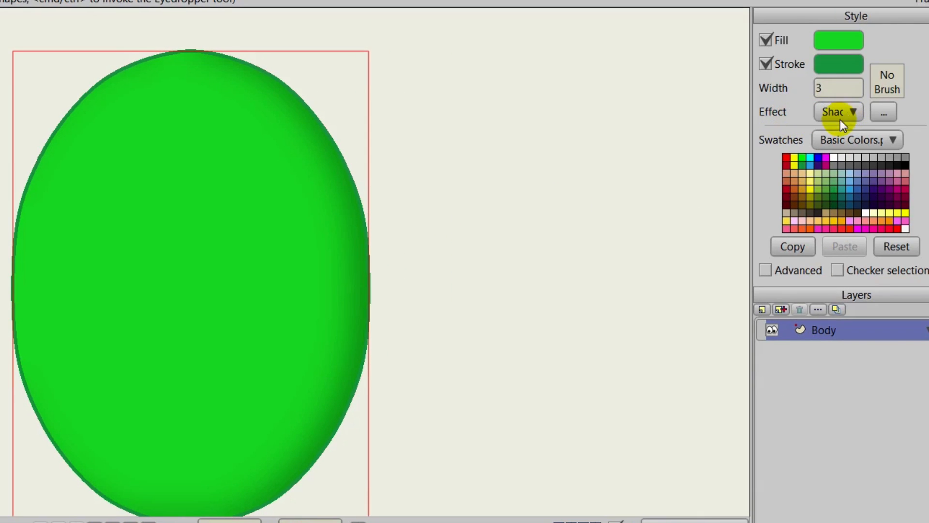
Show the advanced style options, add Shaded as the oval's second fill effect and move its settings clear of the oval
left_click(764, 270)
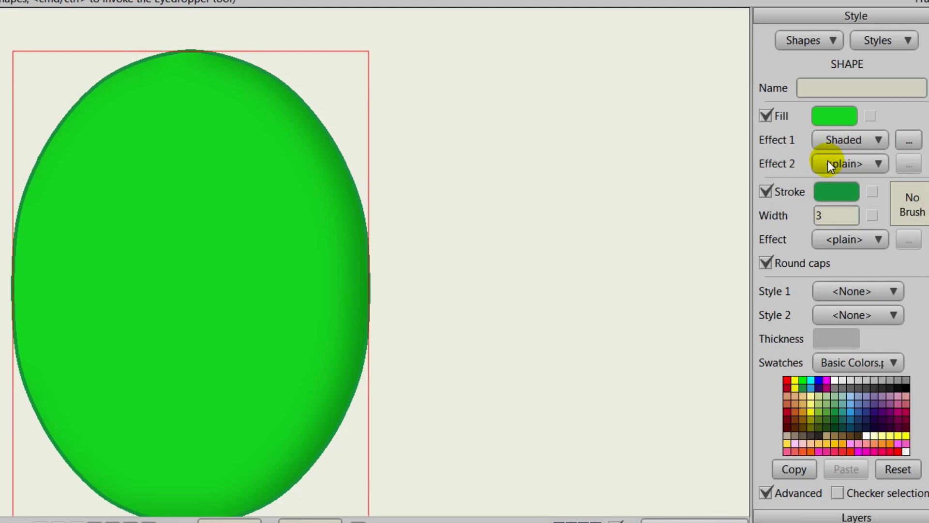
left_click(861, 163)
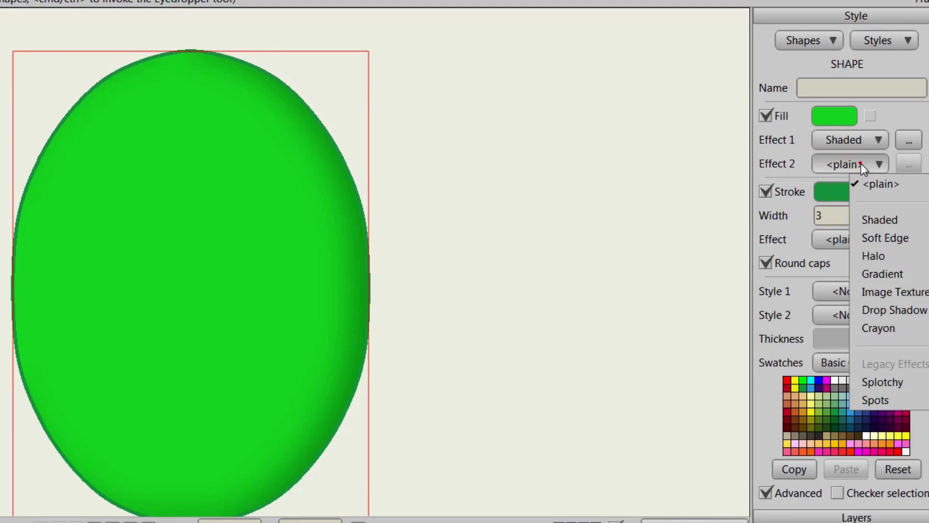
left_click(877, 219)
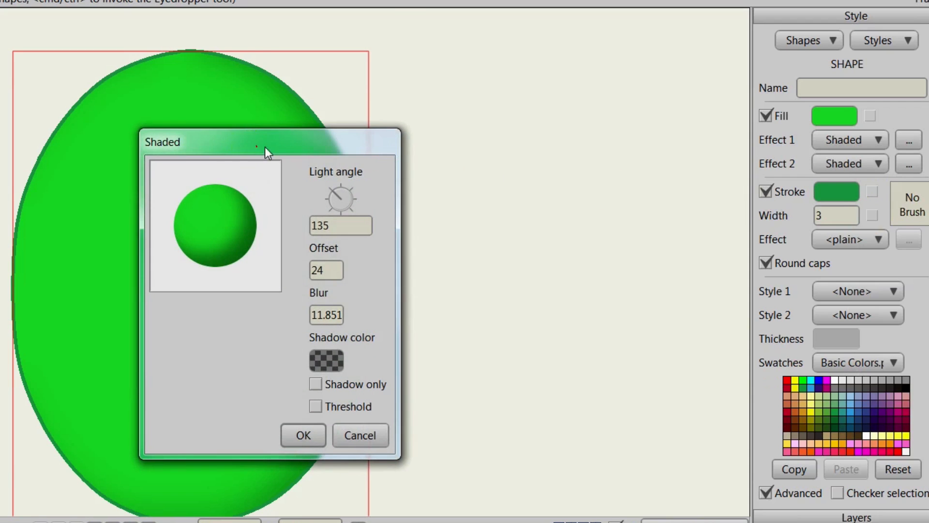
left_click_drag(265, 147, 516, 129)
Set the second shading's light angle to about 14.5 degrees and its offset to 13
left_click(598, 180)
left_click_drag(592, 171, 610, 178)
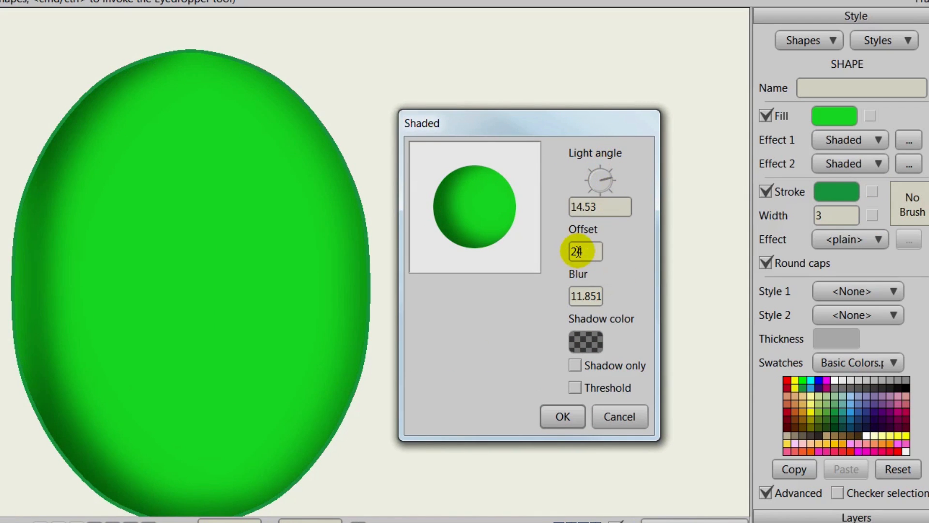
left_click(594, 251)
scroll(594, 251, "down", 6)
scroll(594, 252, "down", 3)
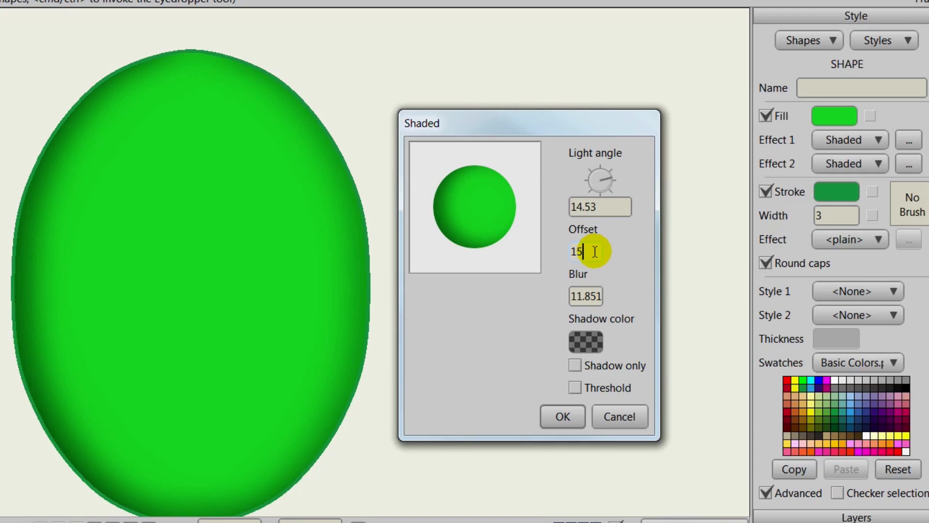
Make the second shading's shadow color white (FFFFFF) with alpha about 208, apply it and hide the advanced style options
left_click(590, 338)
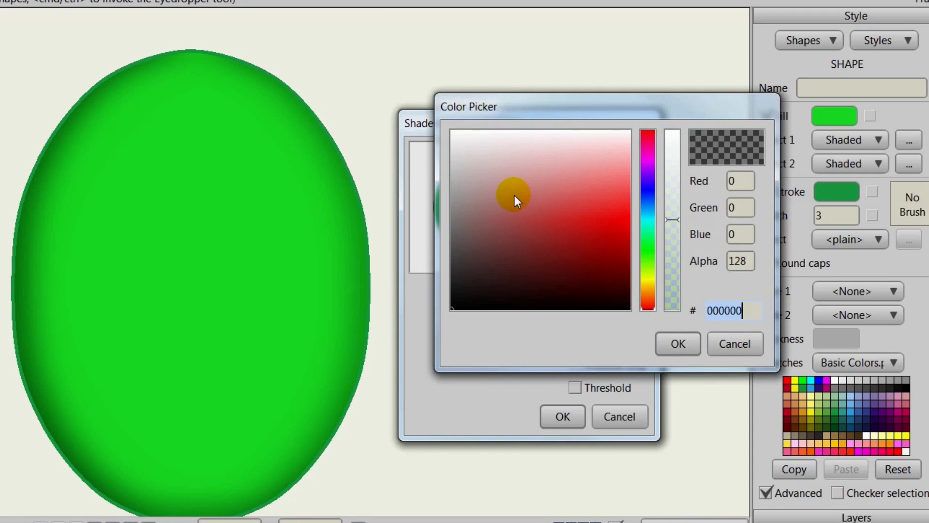
left_click_drag(515, 198, 444, 126)
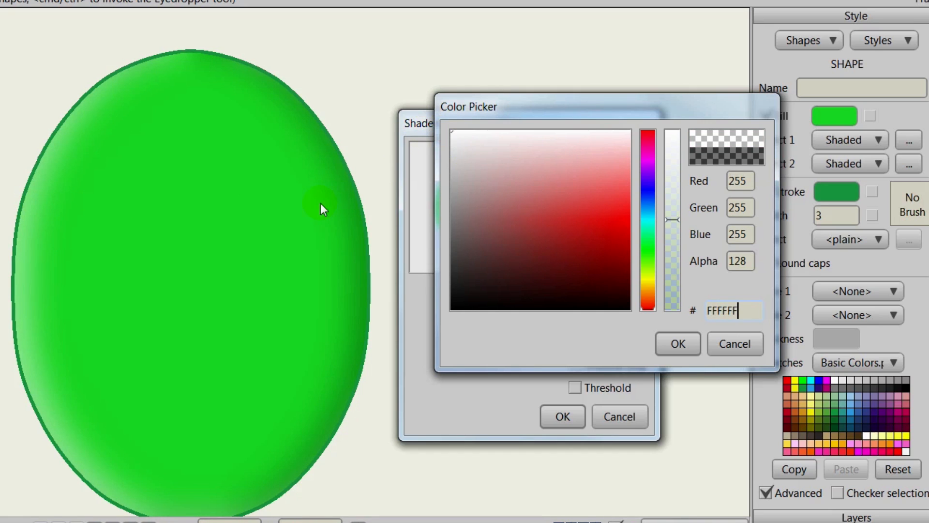
mouse_move(671, 219)
left_mouse_down()
mouse_move(664, 147)
mouse_move(661, 163)
left_mouse_up()
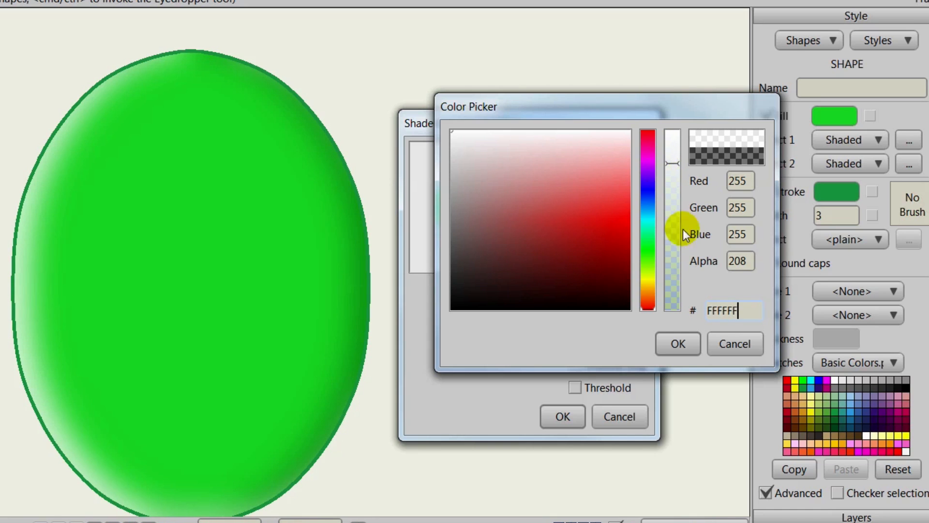
left_click(673, 343)
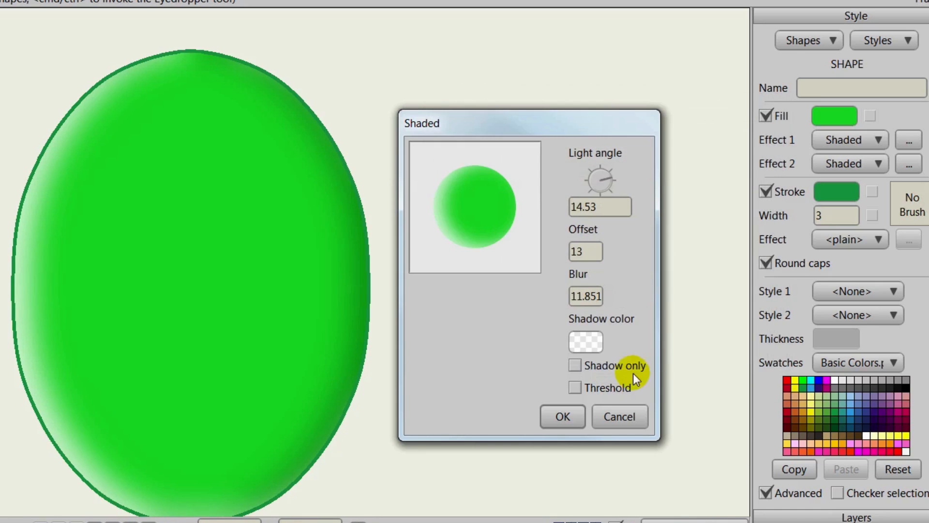
left_click(562, 418)
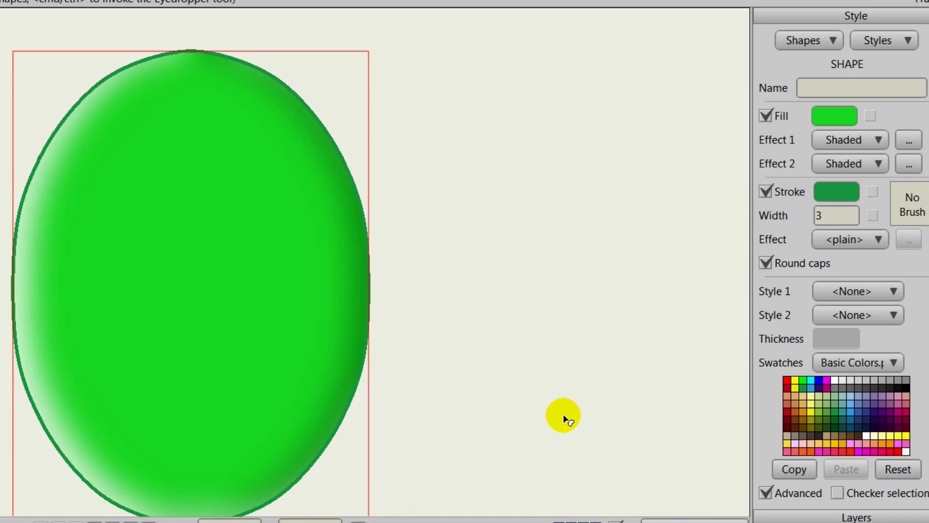
left_click(765, 492)
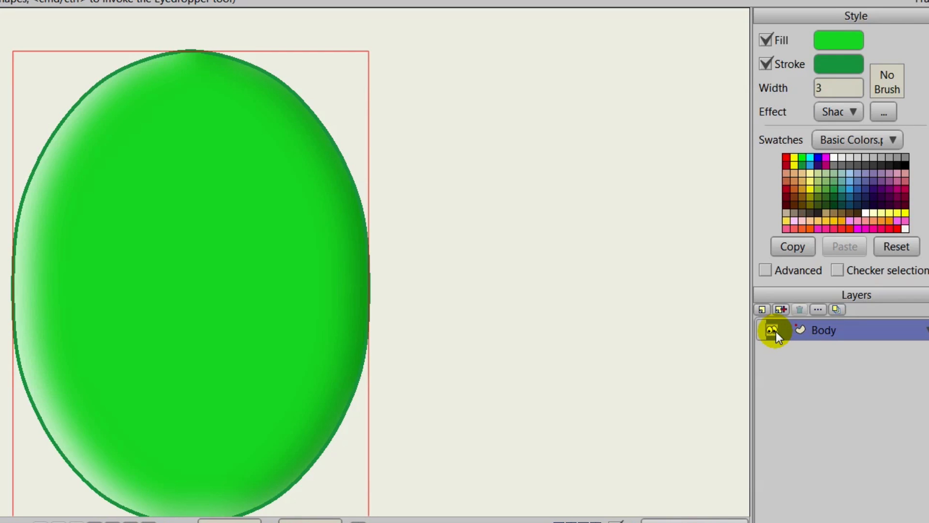
Add a new vector layer above the Body layer and name it F.Arm
left_click(762, 309)
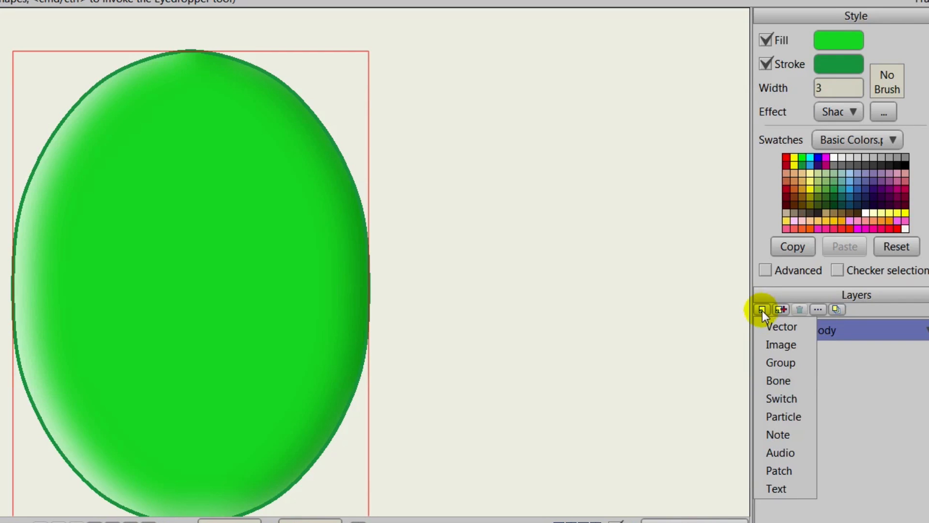
left_click(770, 326)
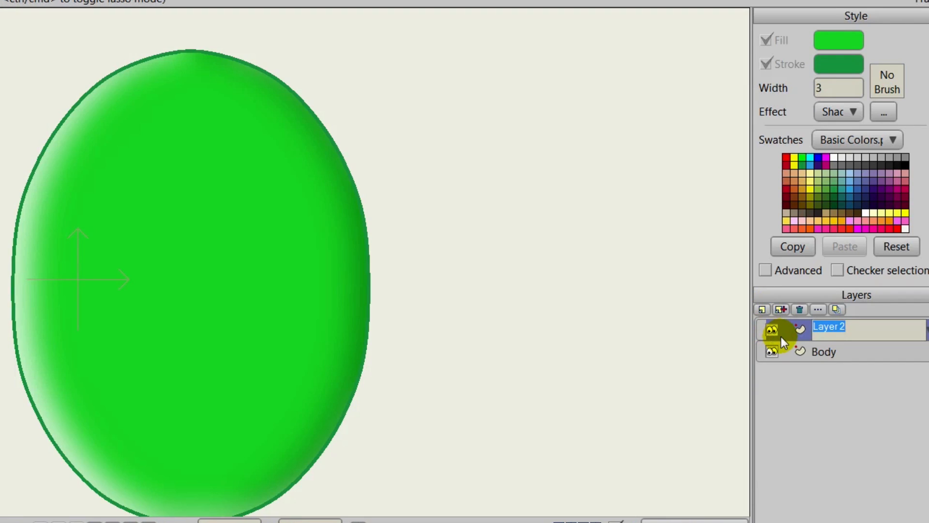
type("F")
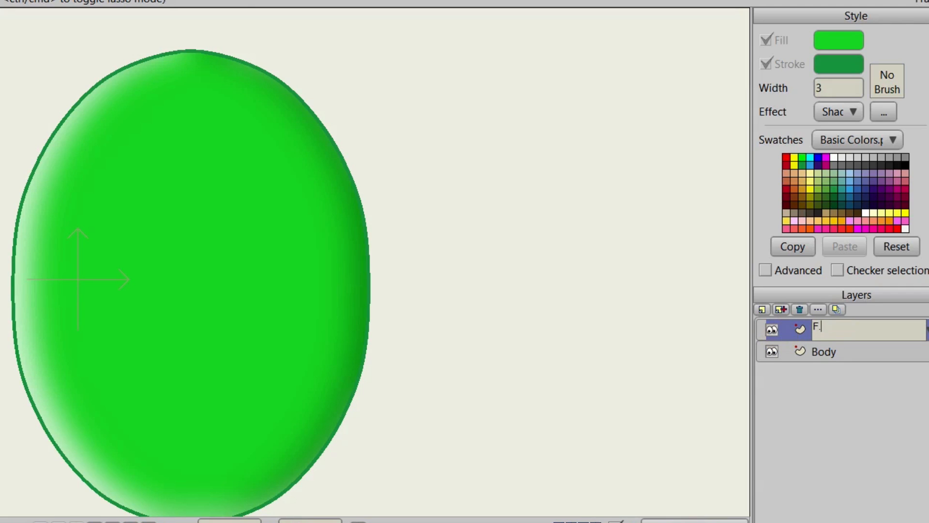
type(".Arm")
key("Return")
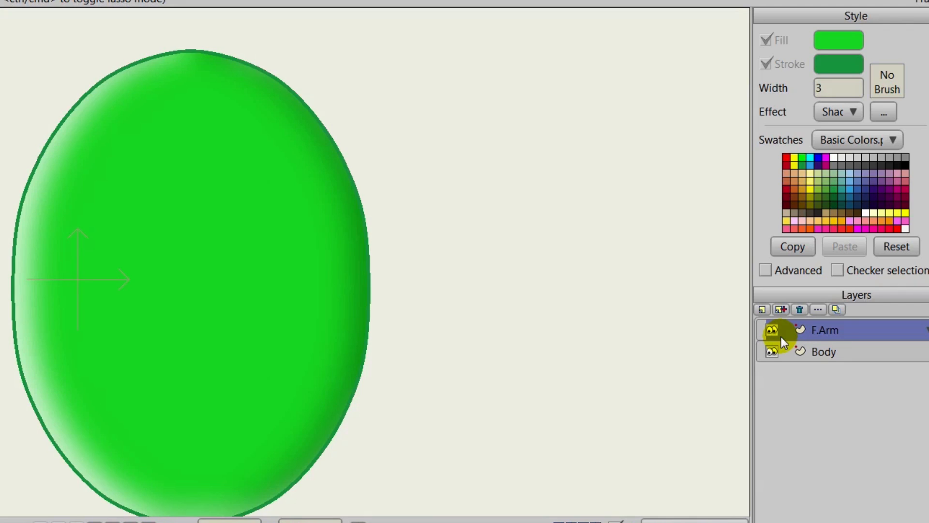
Draw a closed, slightly bent arm with the Add Point tool, hanging from the body's right side to below the oval
scroll(305, 323, "down", 2)
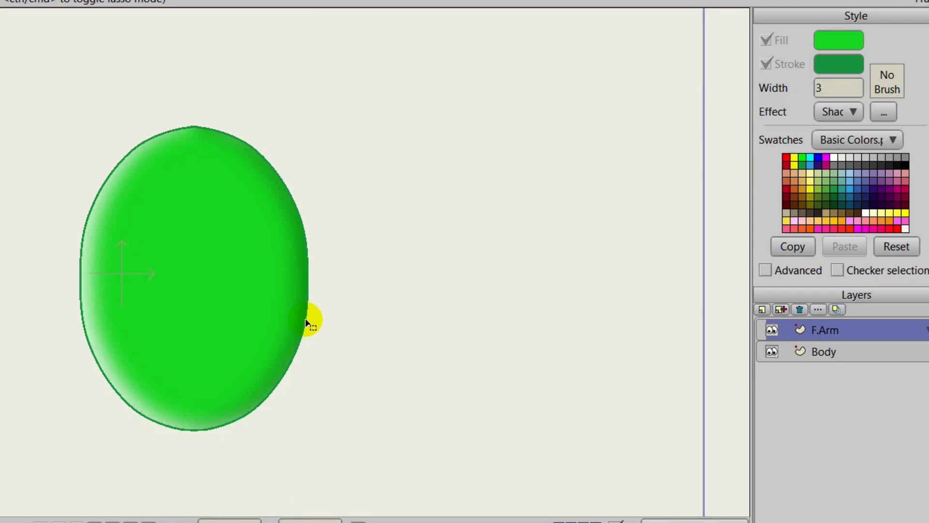
left_click_drag(308, 319, 351, 283)
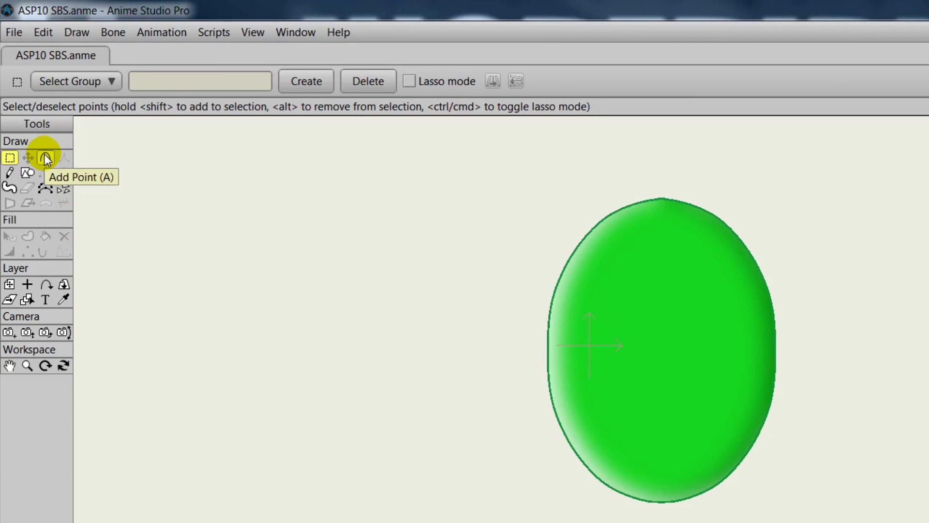
left_click(46, 157)
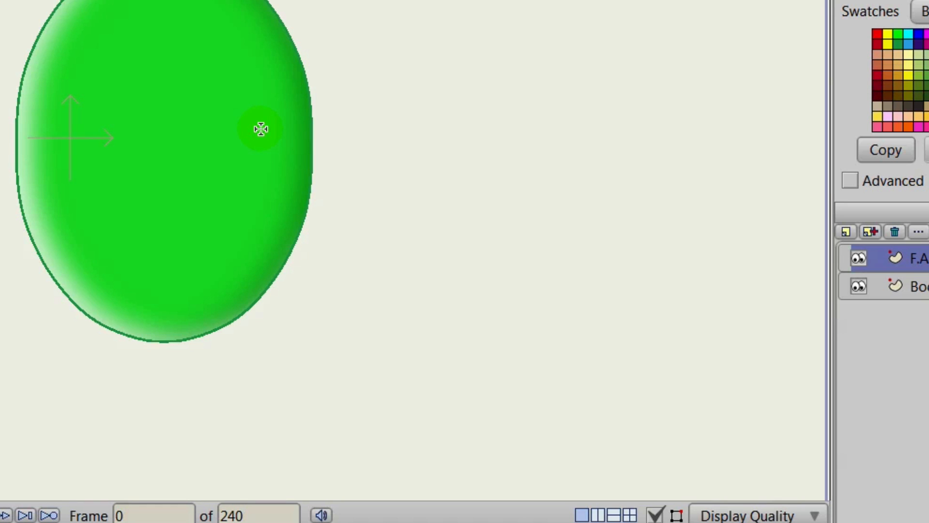
mouse_move(267, 113)
left_mouse_down()
mouse_move(305, 159)
mouse_move(347, 254)
mouse_move(353, 390)
left_mouse_up()
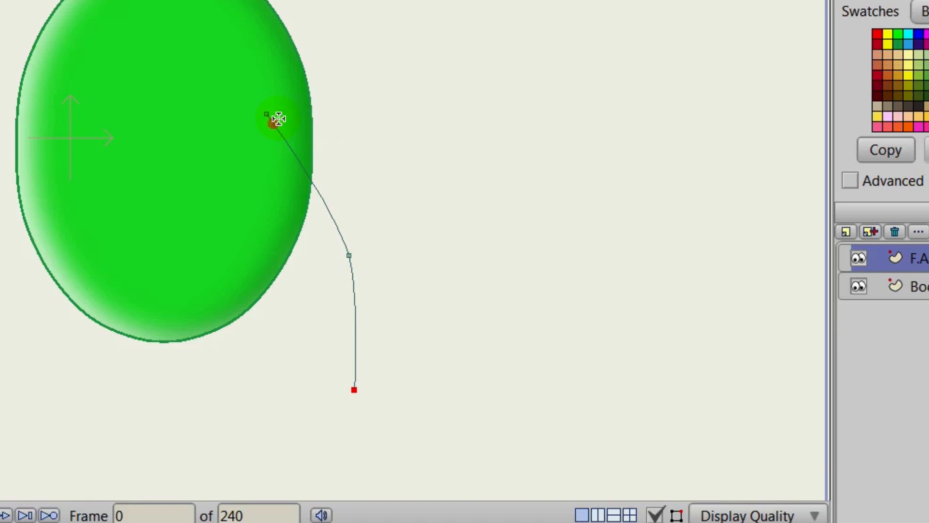
mouse_move(264, 111)
left_mouse_down()
mouse_move(286, 100)
mouse_move(367, 228)
mouse_move(388, 244)
left_mouse_up()
mouse_move(388, 244)
left_mouse_down()
mouse_move(393, 298)
mouse_move(379, 397)
mouse_move(354, 389)
left_mouse_up()
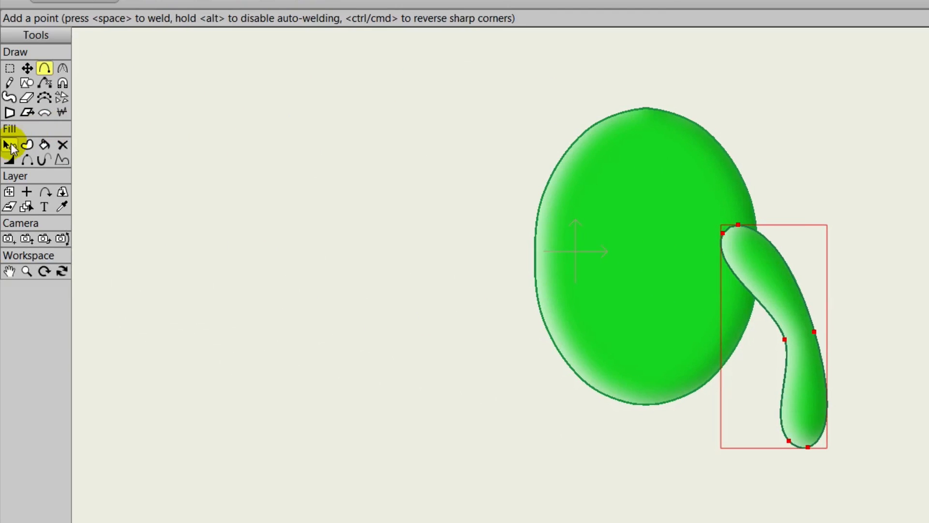
Select the arm's shape and set both of its fill effects to plain in the advanced style options
key("q")
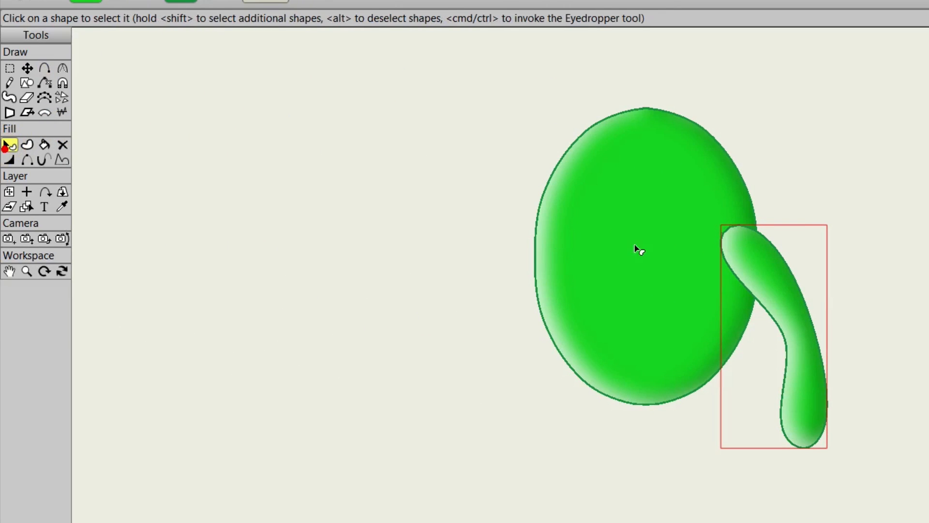
left_click(772, 273)
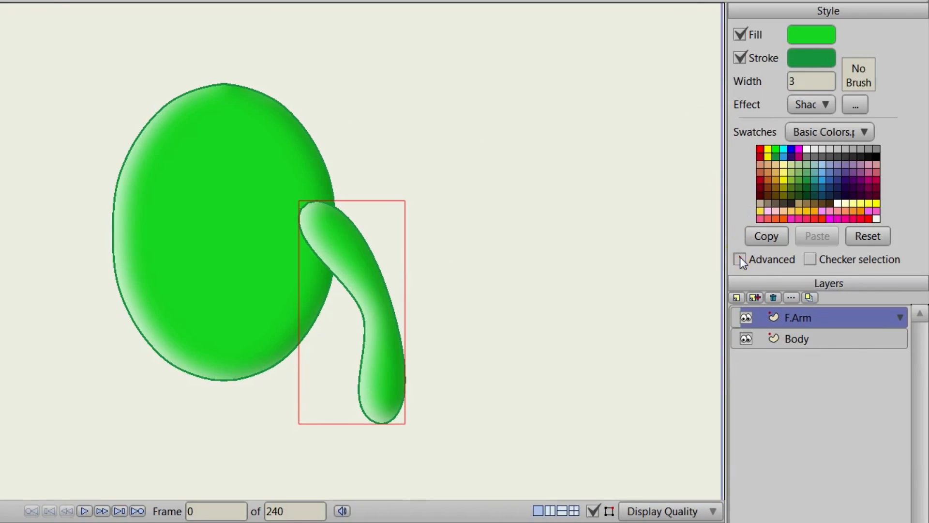
left_click(740, 257)
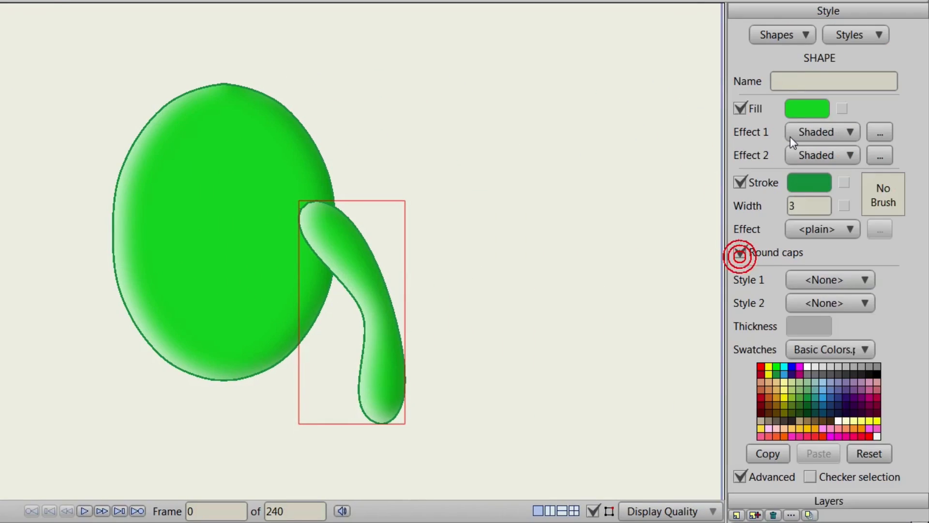
left_click(809, 131)
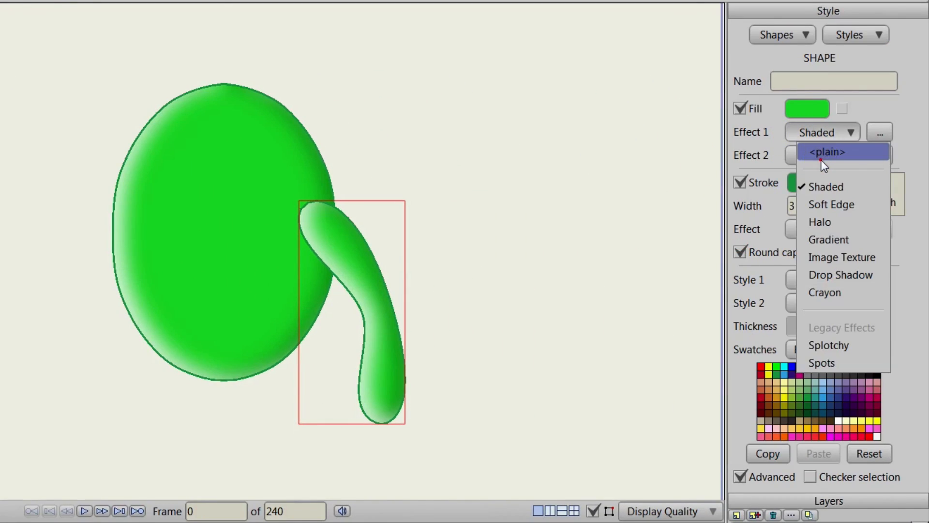
left_click(822, 159)
left_click(820, 153)
left_click(826, 170)
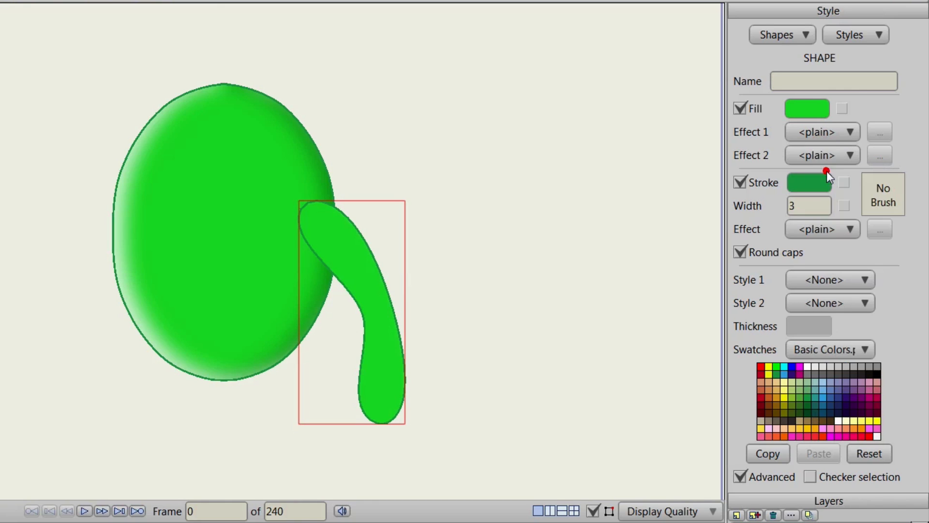
left_click(740, 476)
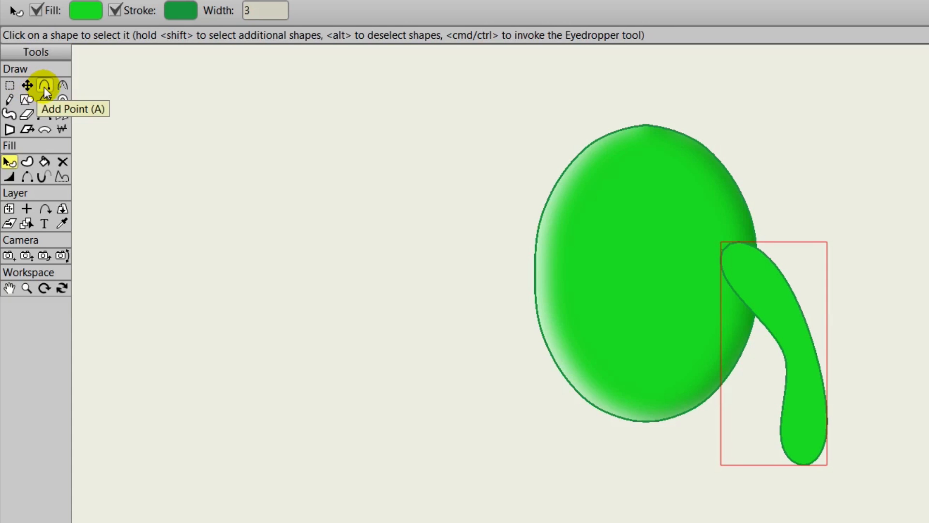
Sharpen the two corner points at the arm's shoulder end and the two at its wrist end with the Curvature tool
left_click(27, 85)
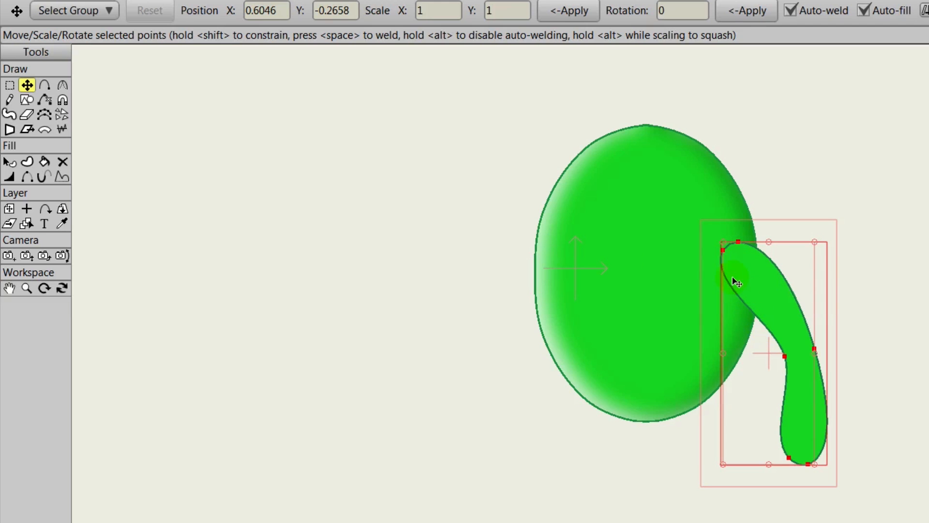
left_click(63, 85)
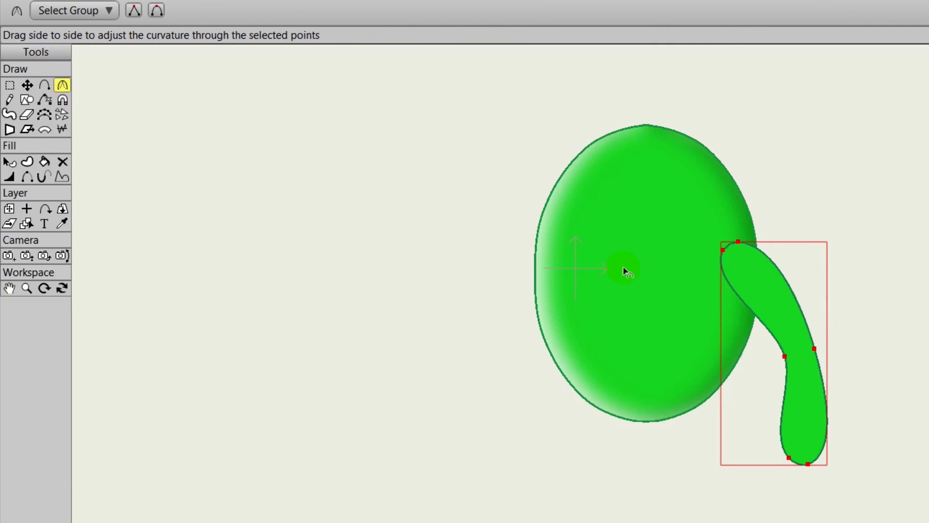
left_click(692, 282)
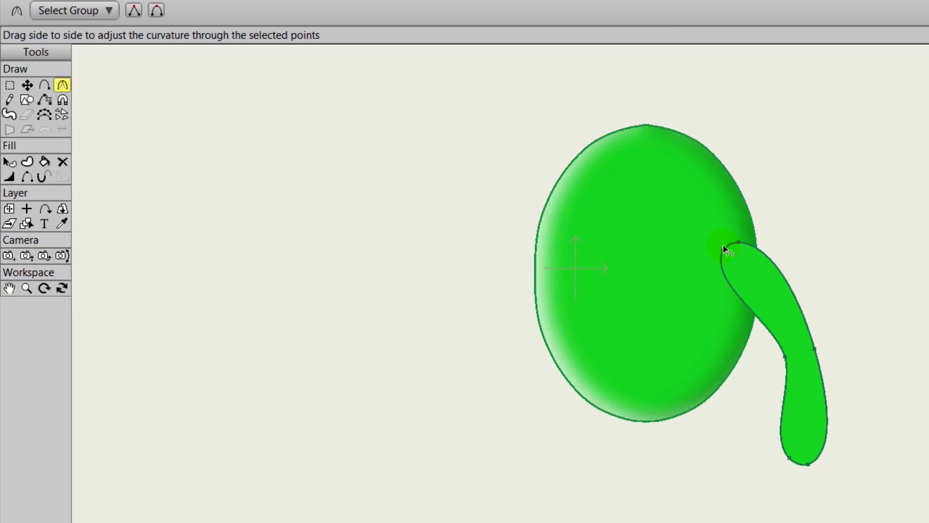
left_click_drag(725, 250, 338, 269)
left_click_drag(738, 241, 315, 223)
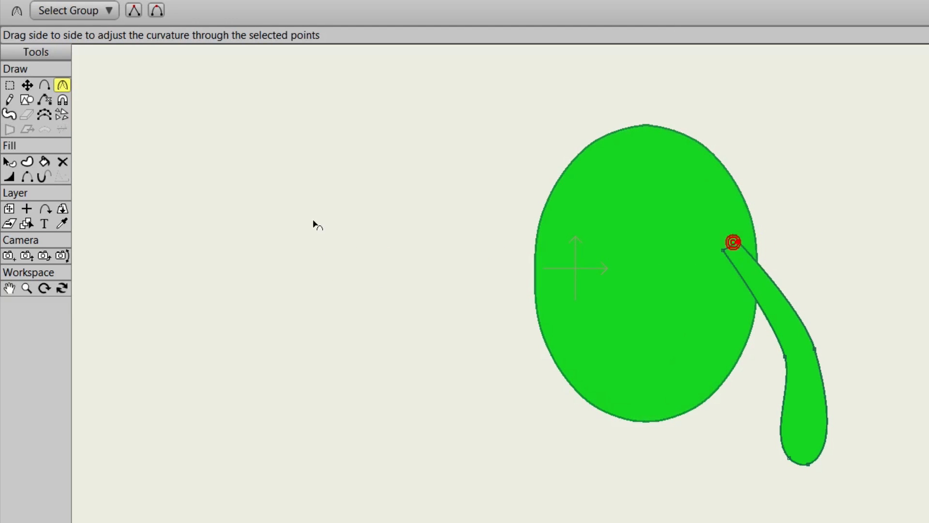
left_click_drag(789, 457, 483, 449)
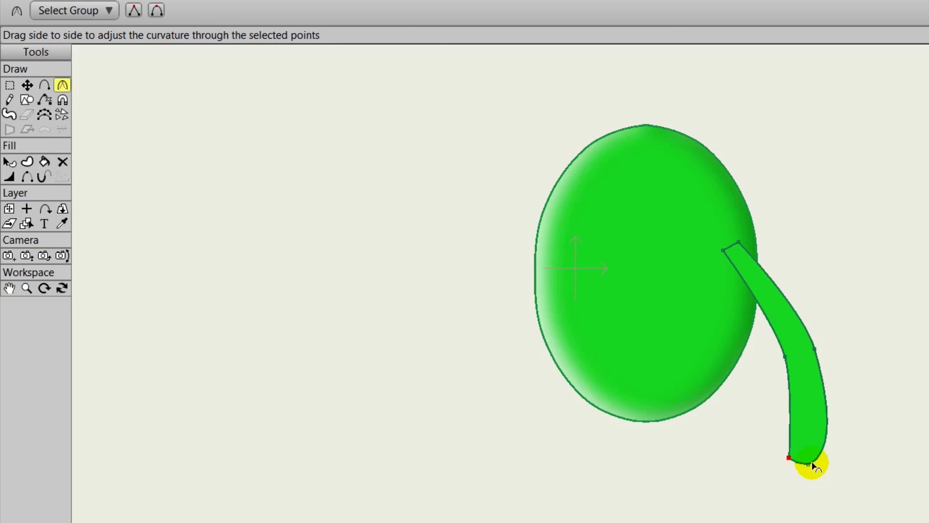
mouse_move(808, 461)
left_mouse_down()
mouse_move(484, 465)
mouse_move(318, 448)
left_mouse_up()
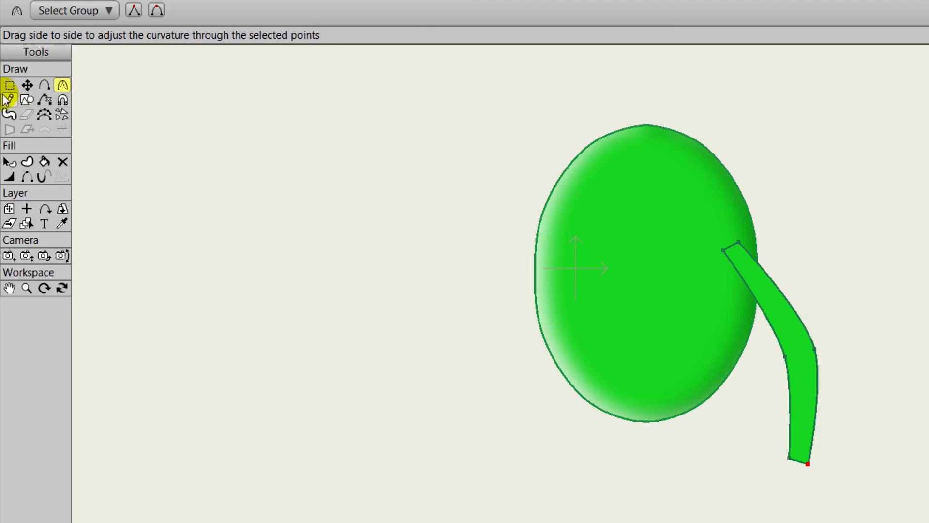
Reposition the arm's shoulder, elbow and wrist points to give the arm an even width and swing its lower end outward
left_click(27, 86)
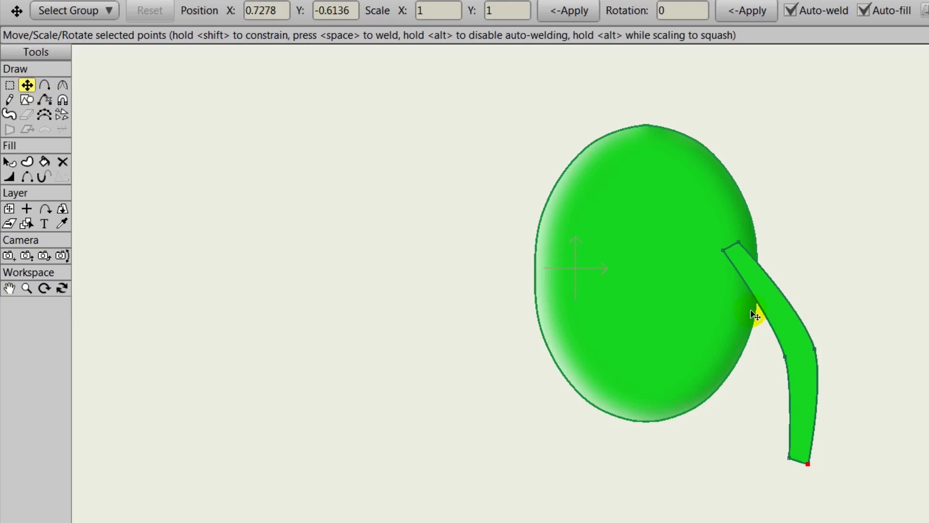
left_click_drag(784, 356, 790, 352)
left_click_drag(725, 252, 739, 245)
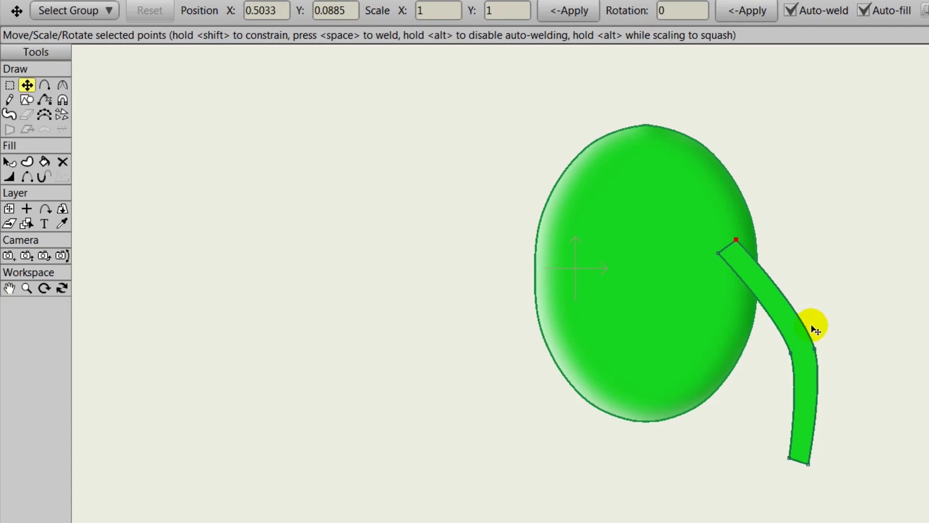
left_click(816, 349)
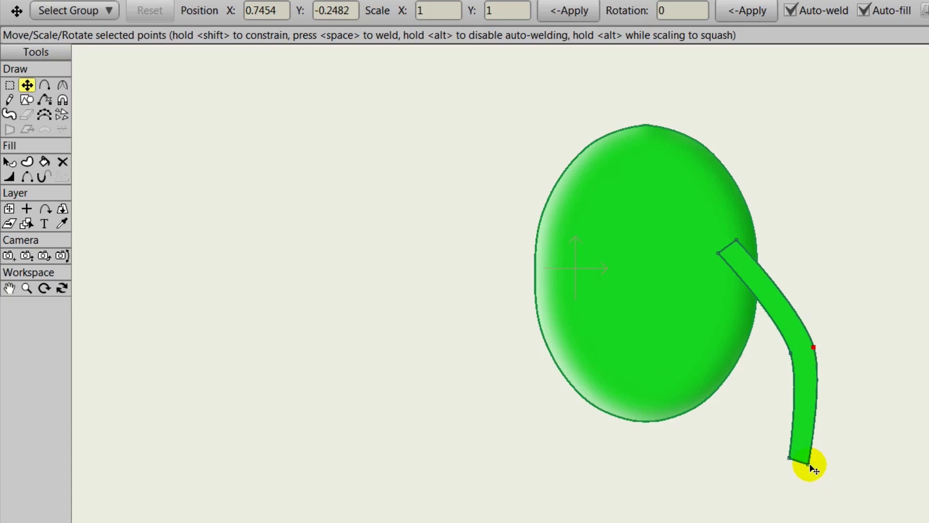
mouse_move(811, 465)
left_mouse_down()
mouse_move(835, 454)
mouse_move(811, 458)
left_mouse_up()
left_click_drag(815, 346, 813, 343)
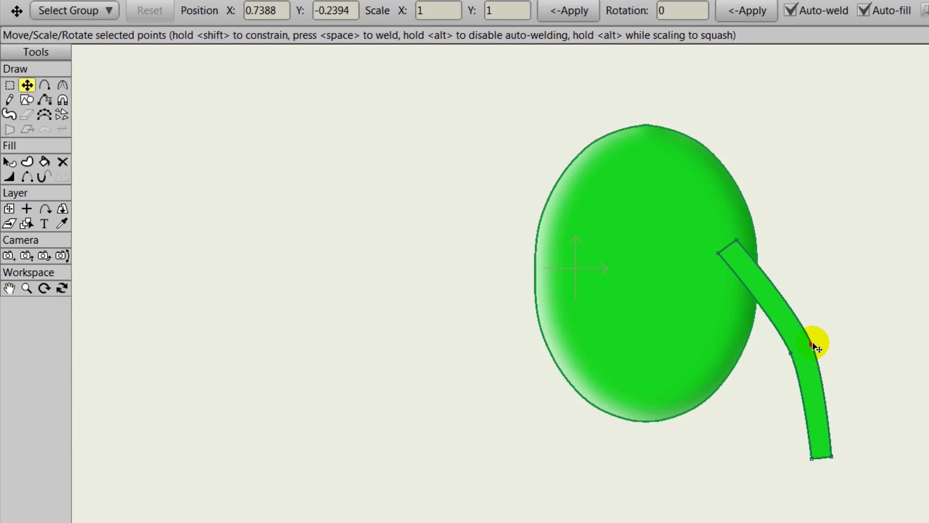
Hide the outline edge across the arm's shoulder end, where it overlaps the body
left_click_drag(825, 376, 753, 346)
scroll(825, 342, "up", 3)
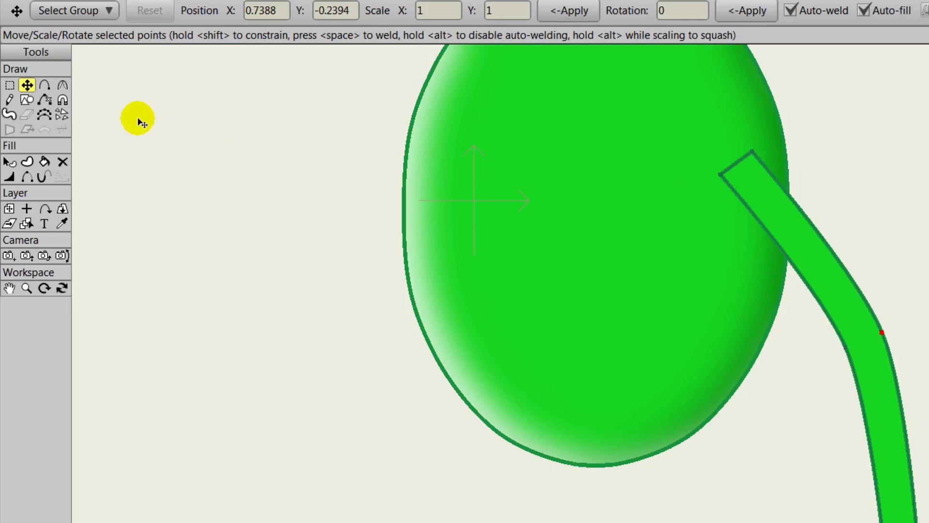
left_click(28, 175)
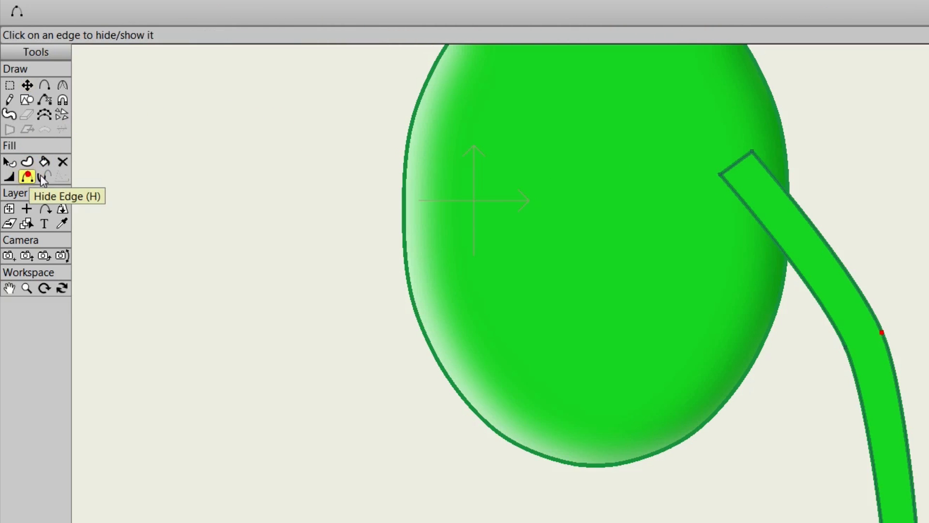
left_click(741, 161)
Add points to the arm's wrist edge and pull them out into a hand with three fingers
scroll(786, 218, "down", 2)
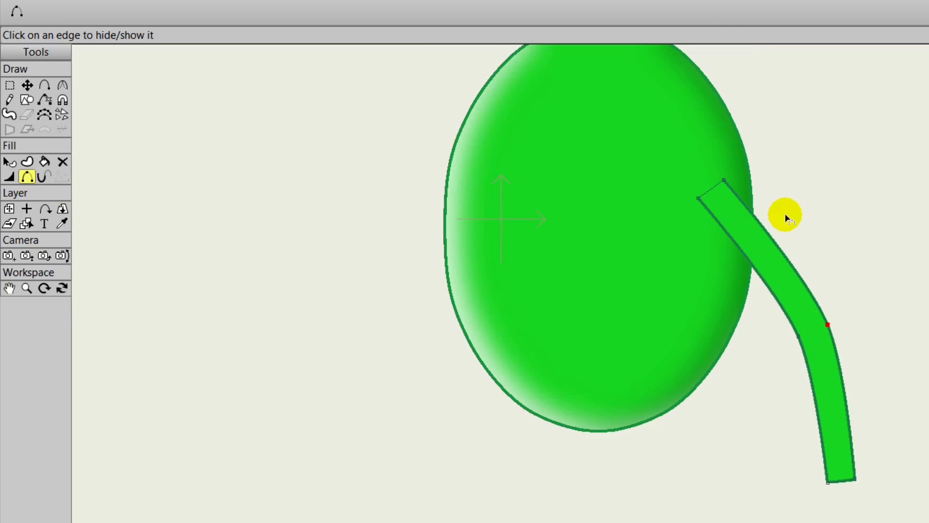
left_click_drag(806, 366, 780, 337)
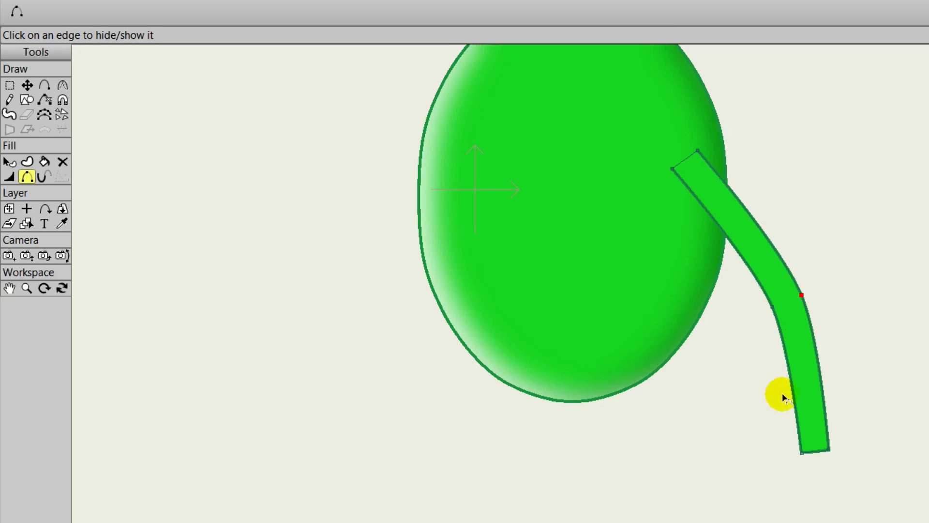
left_click_drag(813, 460, 782, 396)
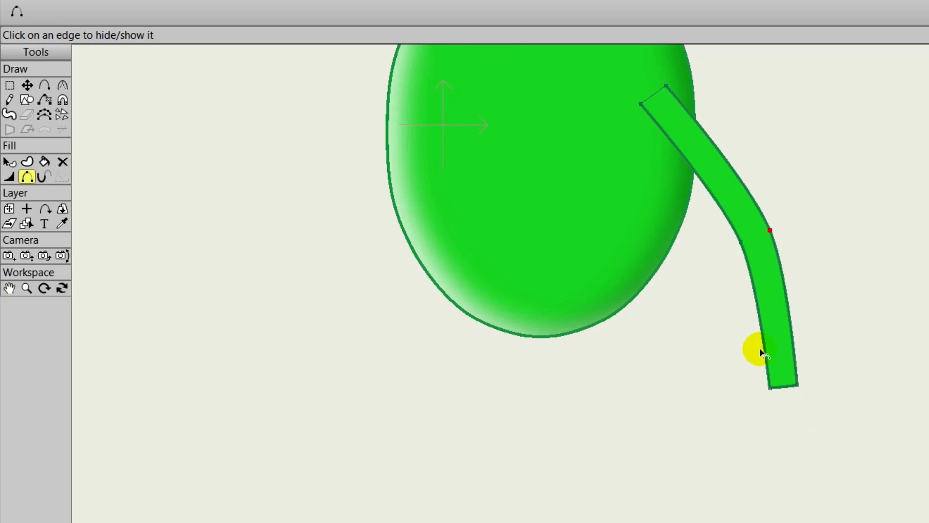
left_click(44, 85)
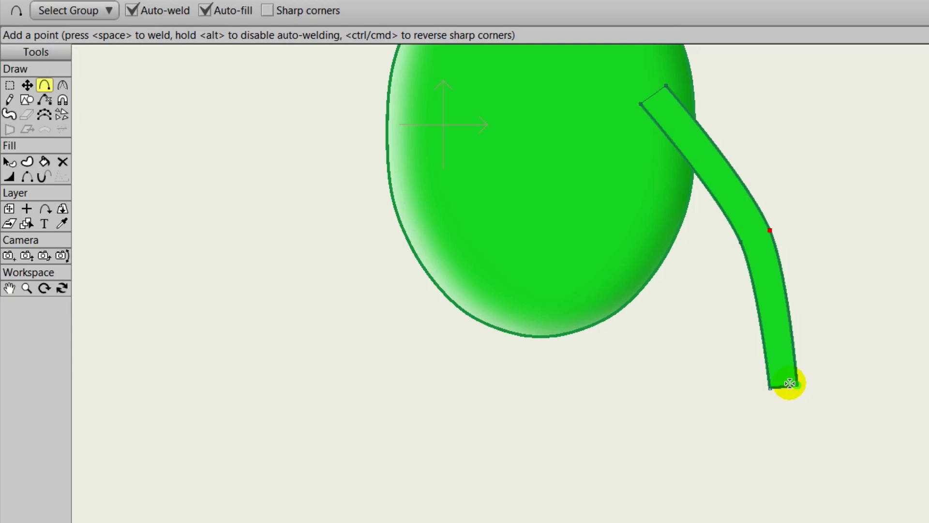
left_click_drag(785, 385, 779, 457)
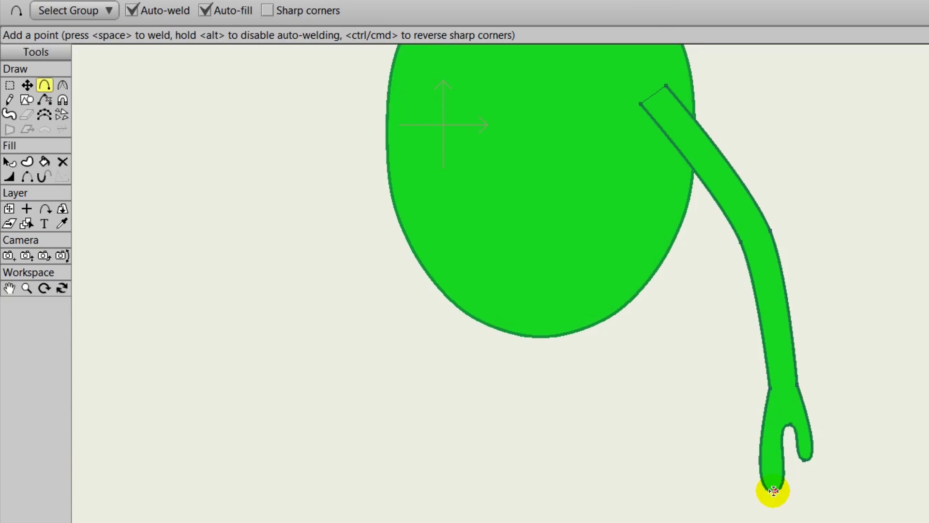
left_click(765, 427)
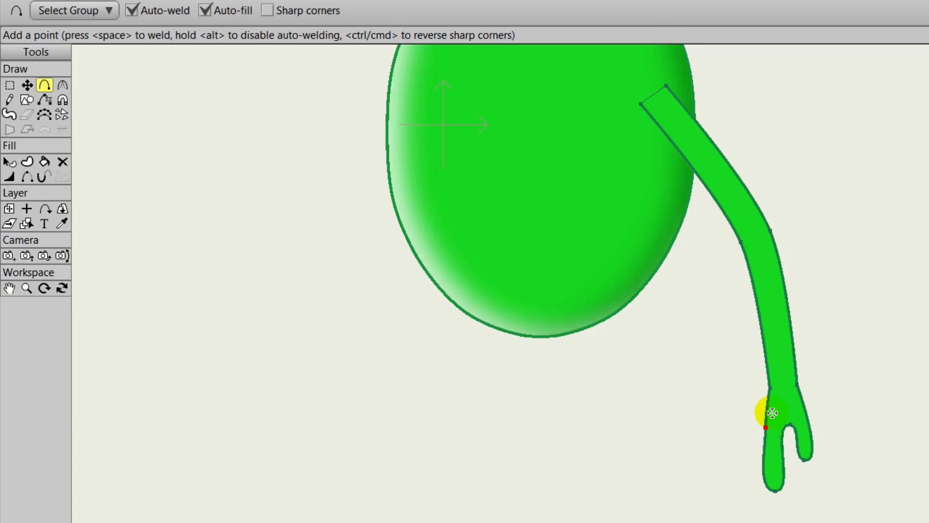
left_click_drag(763, 400, 729, 440)
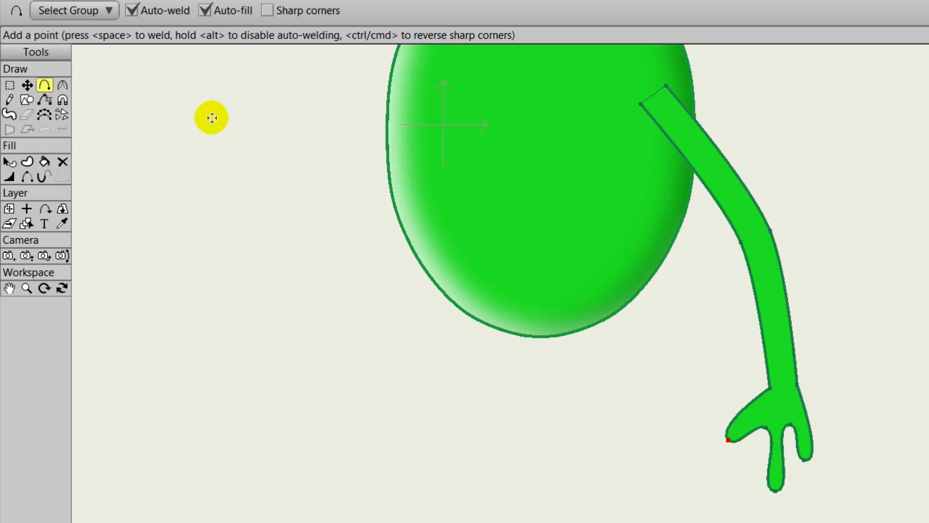
Reduce the curvature at the three fingertips and at the gaps between the fingers
left_click(62, 86)
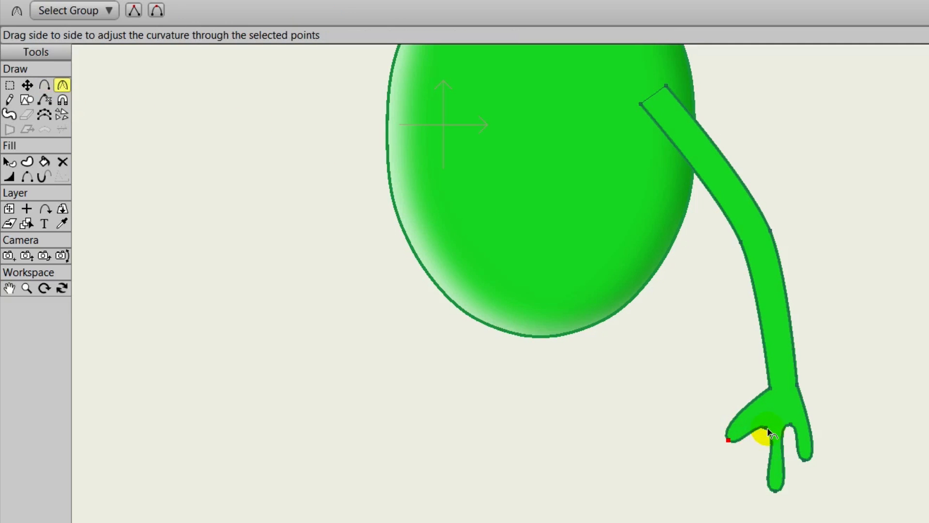
mouse_move(769, 429)
left_mouse_down()
mouse_move(601, 398)
mouse_move(761, 435)
mouse_move(741, 422)
mouse_move(675, 421)
left_mouse_up()
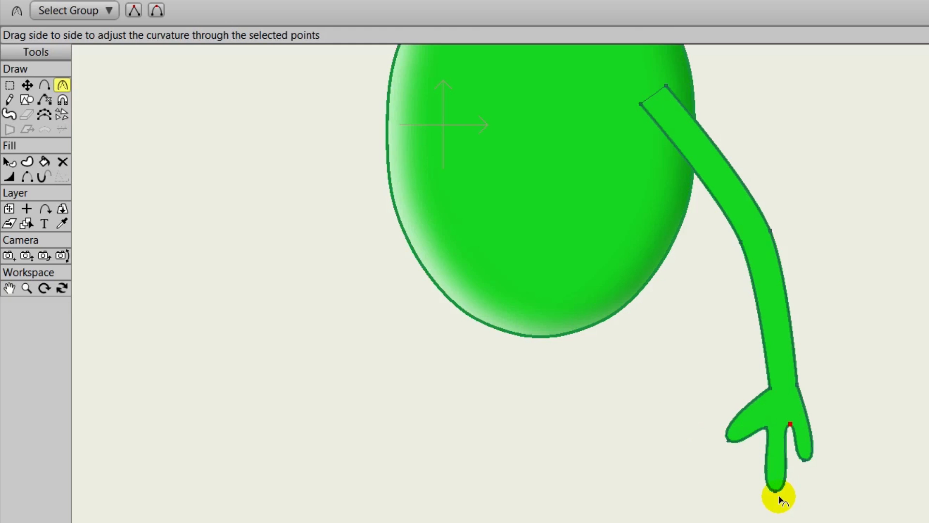
left_click_drag(773, 491, 696, 488)
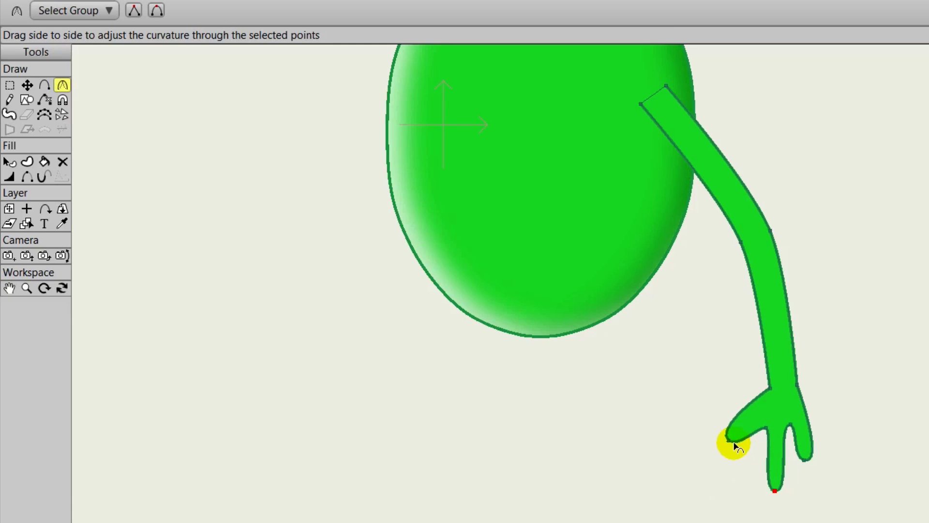
left_click_drag(729, 438, 687, 444)
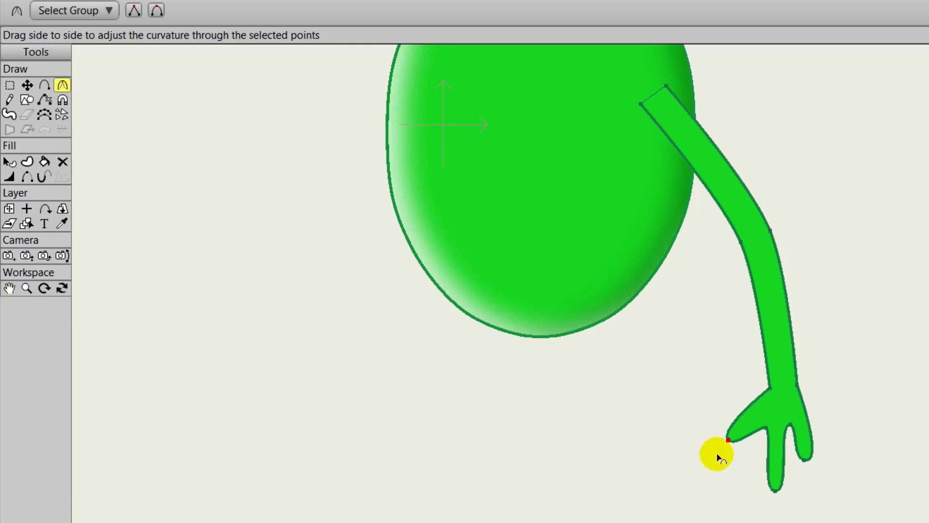
left_click_drag(804, 460, 755, 458)
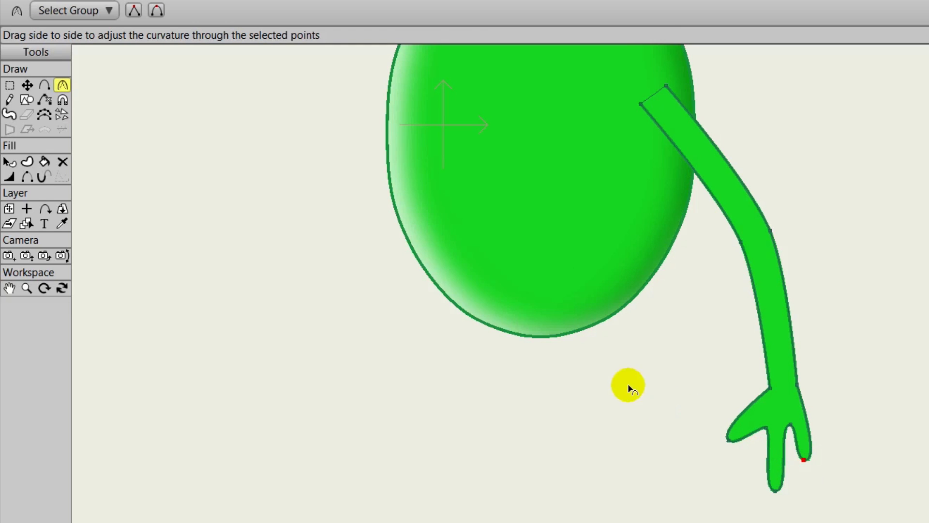
Adjust the positions of the fingertip and finger-gap points to even out the hand, and nudge the outer elbow point
left_click(27, 86)
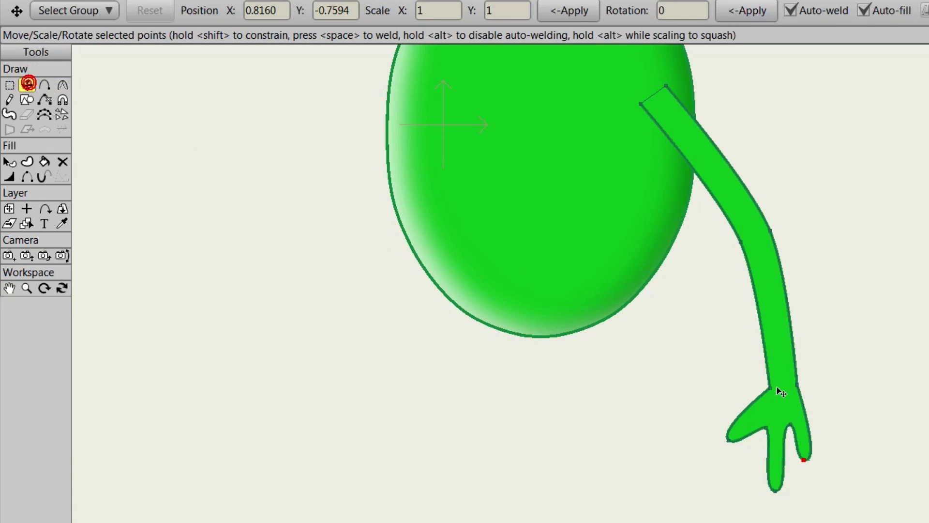
mouse_move(766, 430)
left_mouse_down()
mouse_move(756, 427)
mouse_move(790, 431)
left_mouse_up()
left_click(806, 460)
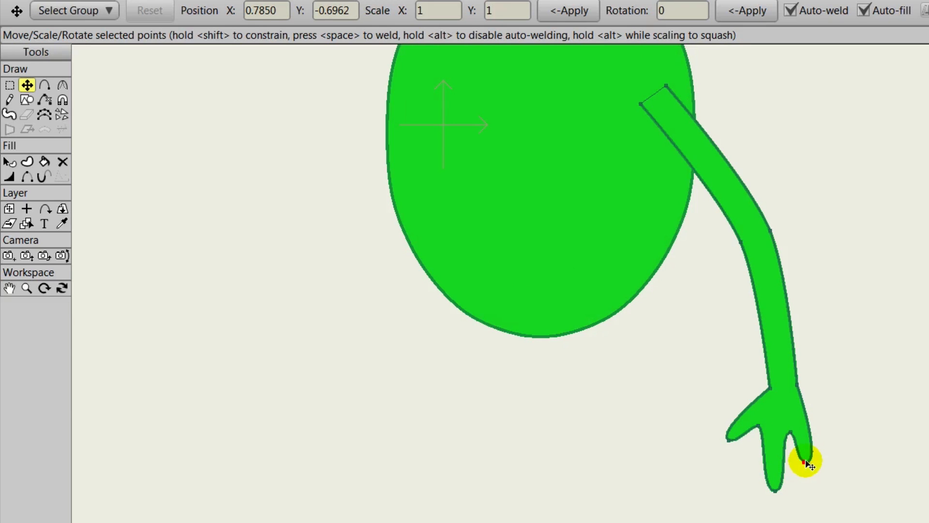
left_click_drag(731, 439, 734, 433)
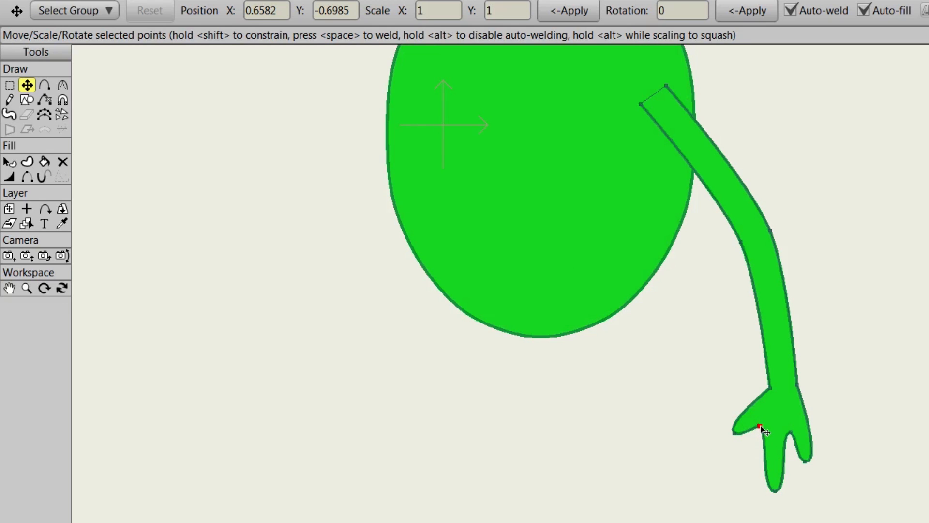
left_click(760, 426)
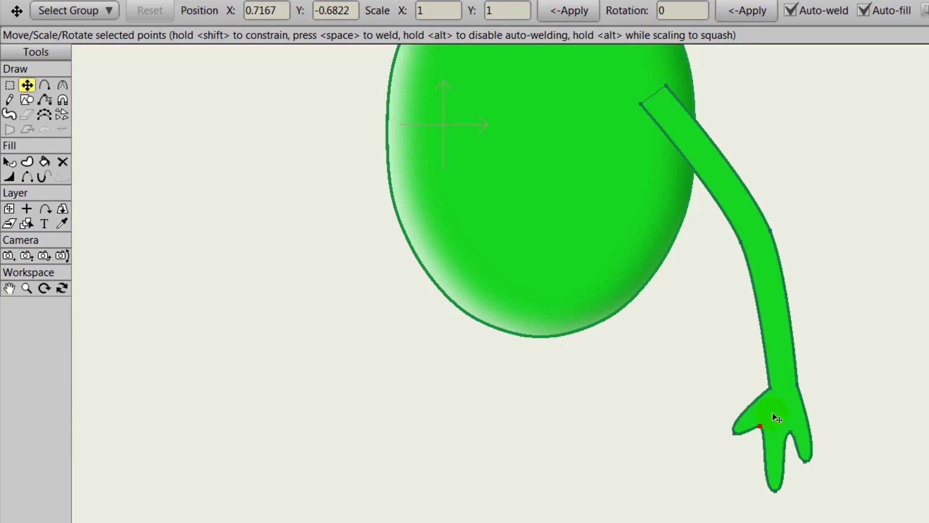
left_click(770, 230)
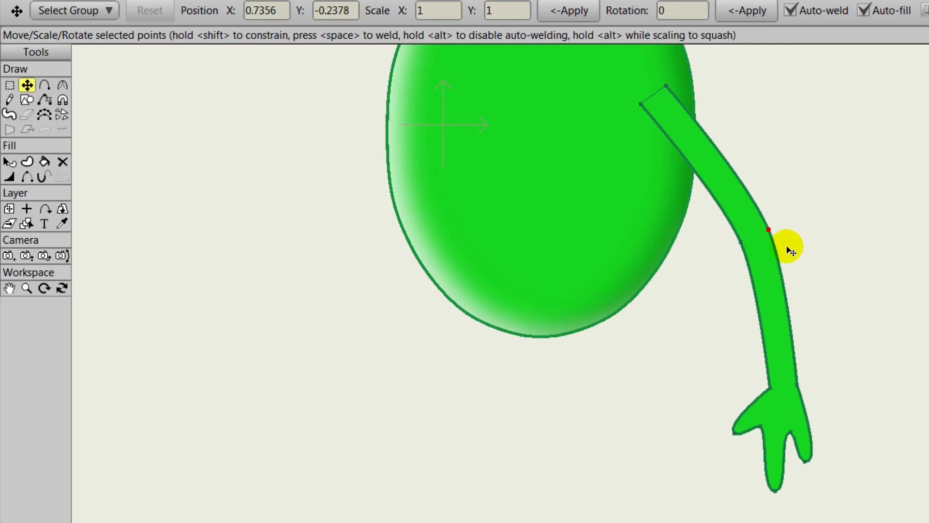
Duplicate the F.Arm layer and rename the copy B.Arm
left_click_drag(821, 239, 861, 330)
scroll(845, 315, "down", 1)
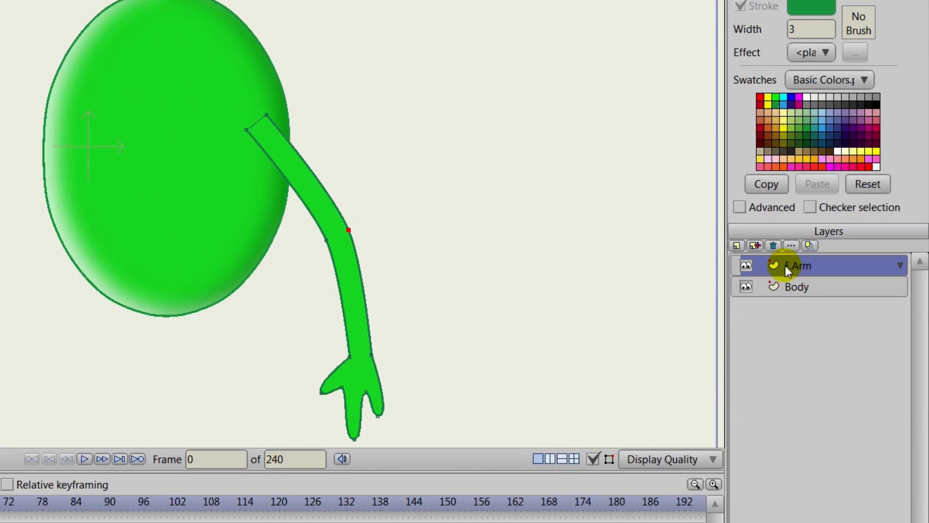
left_click(754, 246)
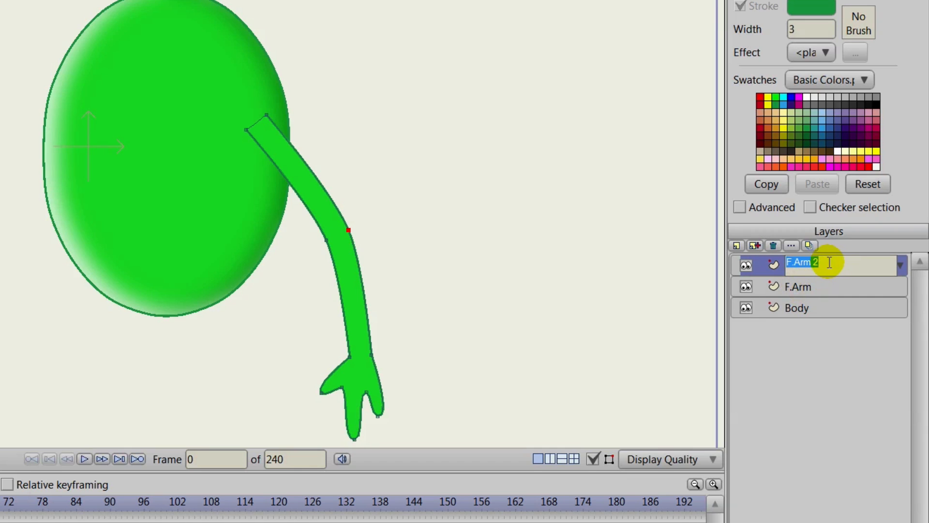
type("B")
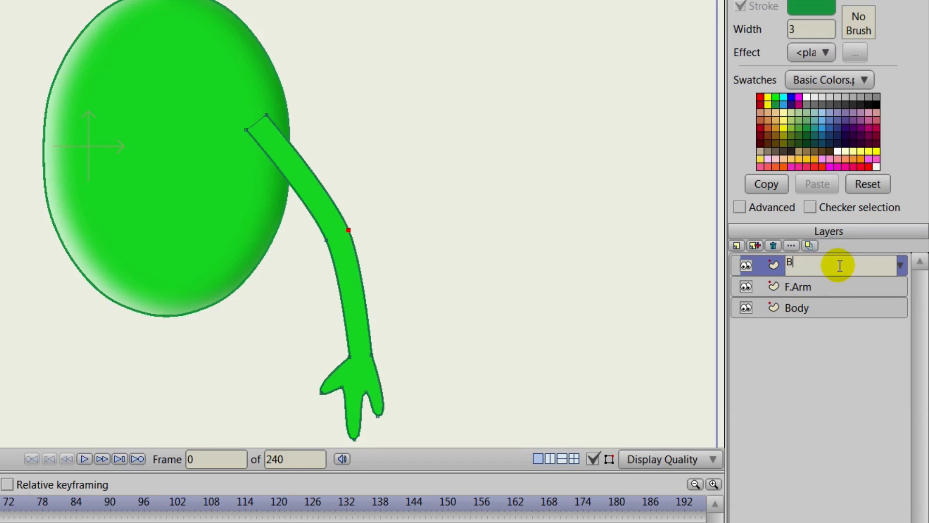
type(".Arm")
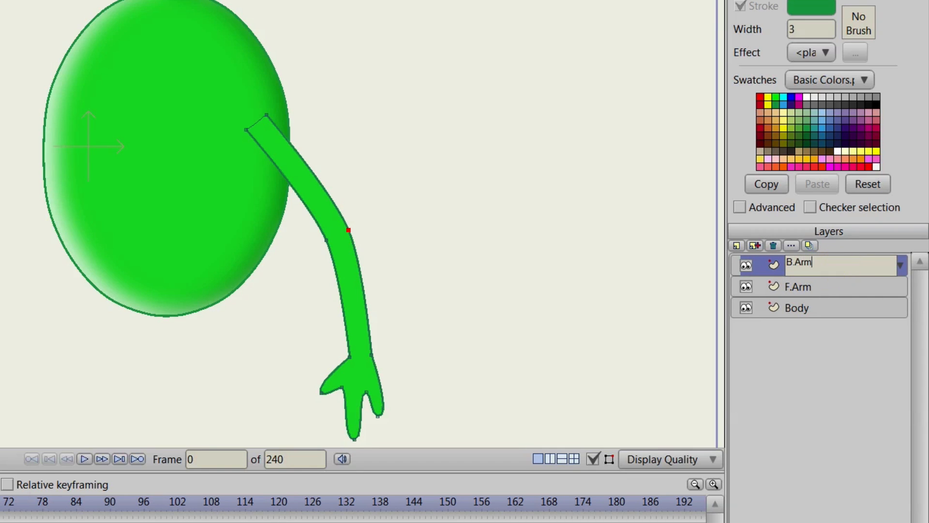
key("Return")
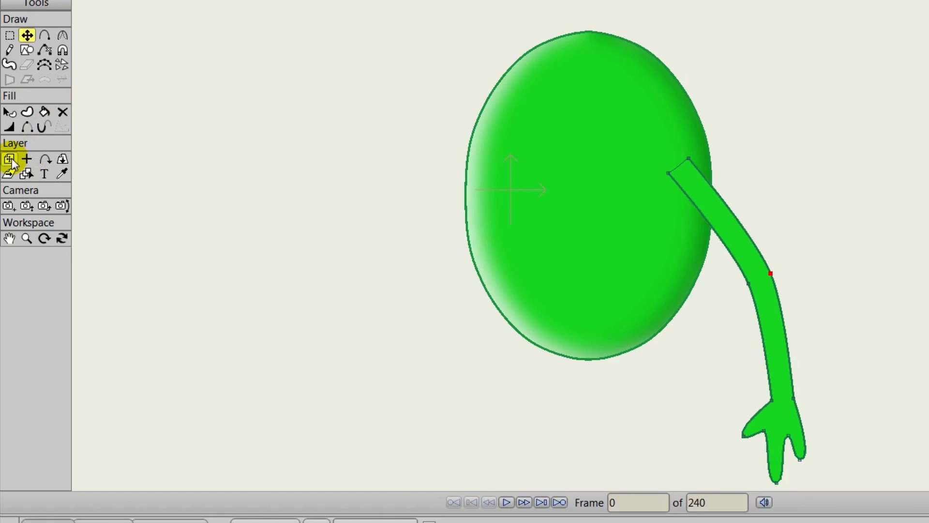
Move the B.Arm layer across the body to the side opposite the front arm, and undo a trial rotation of it
left_click(9, 159)
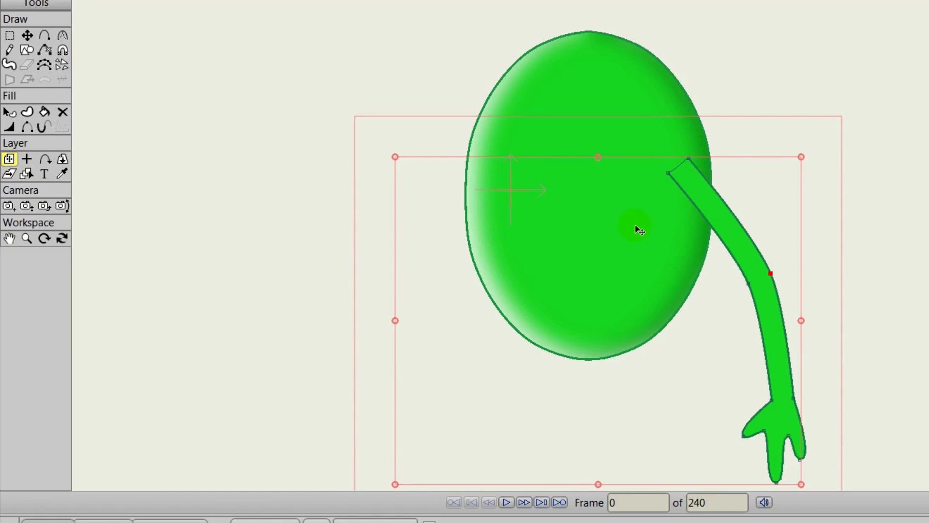
left_click_drag(655, 228, 444, 213)
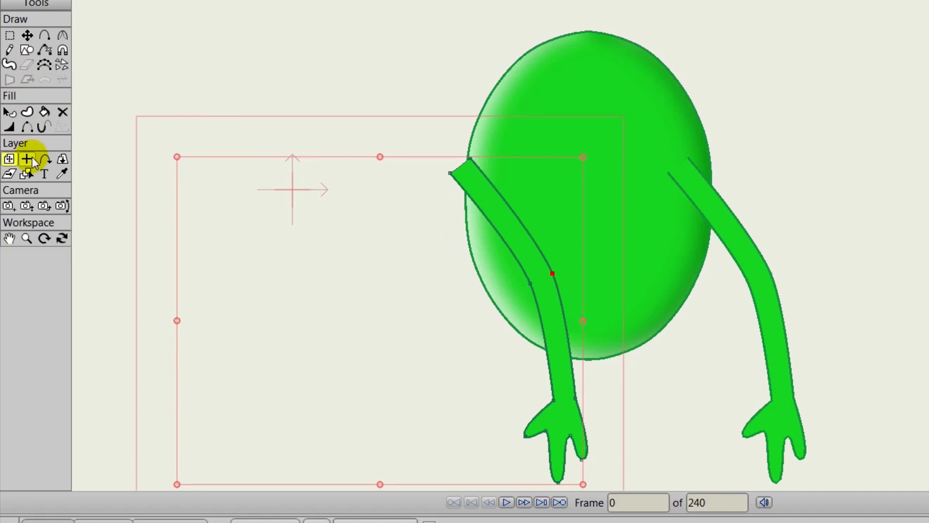
mouse_move(521, 153)
left_mouse_down()
mouse_move(576, 145)
mouse_move(595, 228)
mouse_move(566, 305)
mouse_move(484, 369)
left_mouse_up()
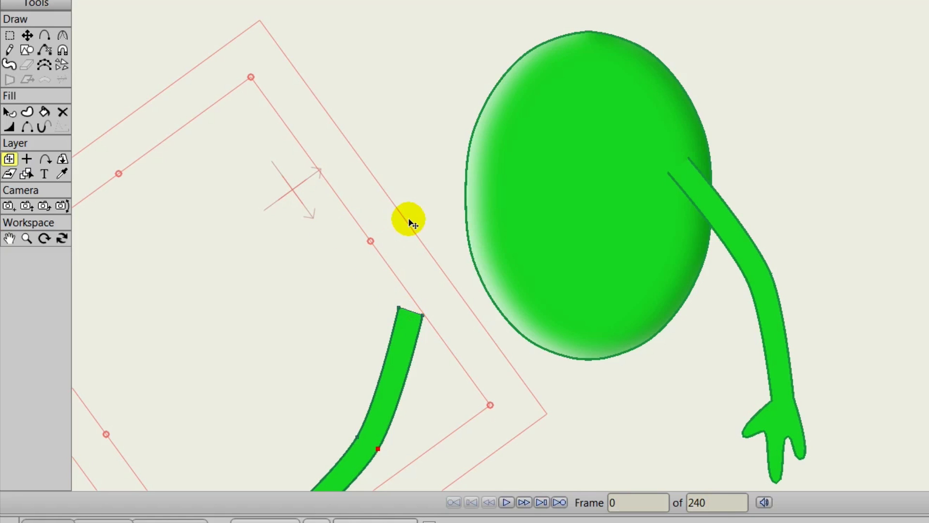
key("ctrl+z")
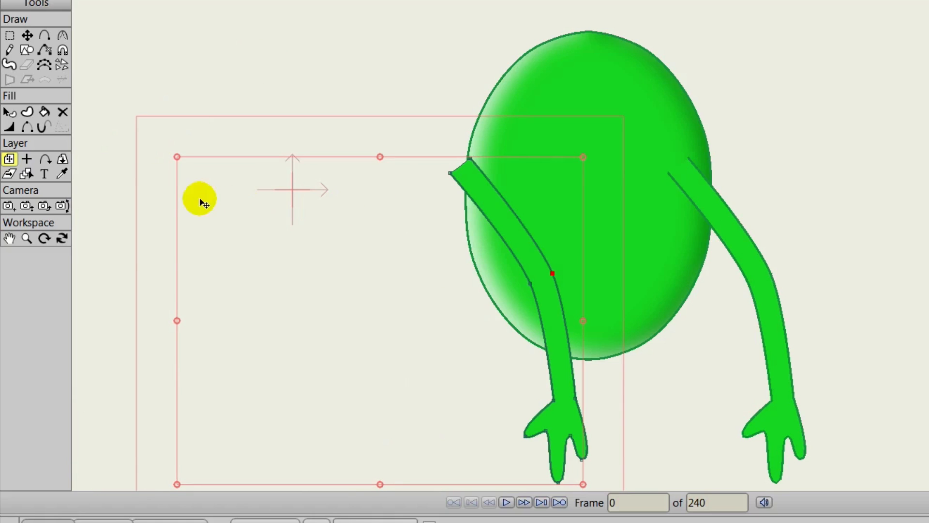
Set the B.Arm layer's origin at the shoulder and rotate the arm to slant down and away from the body, its shoulder overlapping the body
left_click(27, 160)
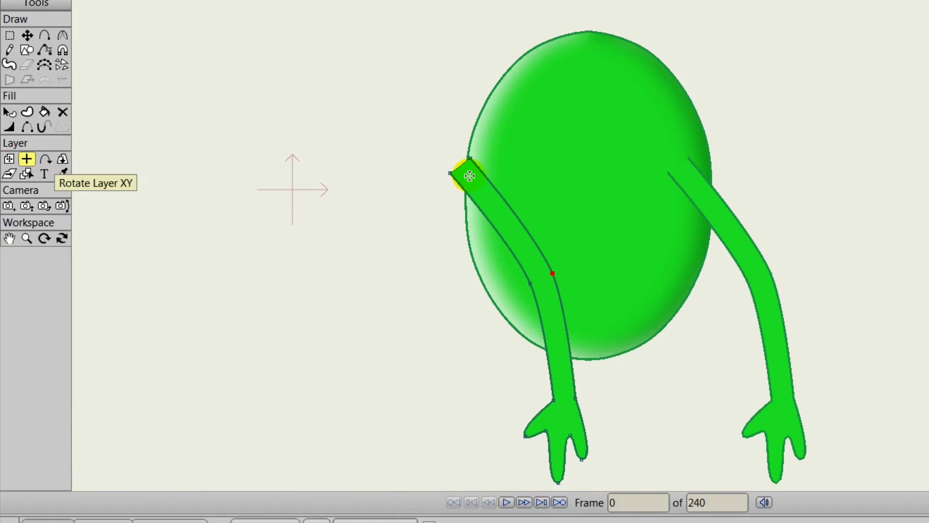
left_click(9, 159)
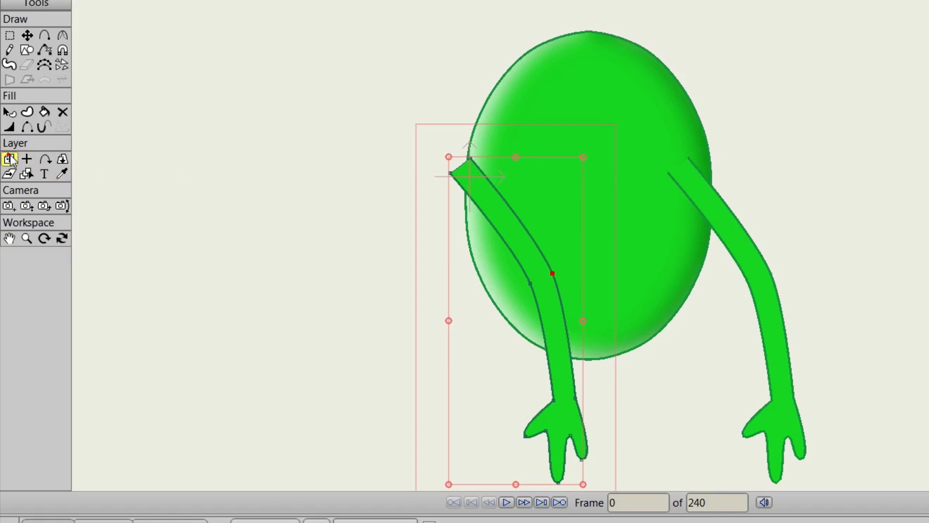
left_click_drag(605, 317, 362, 273)
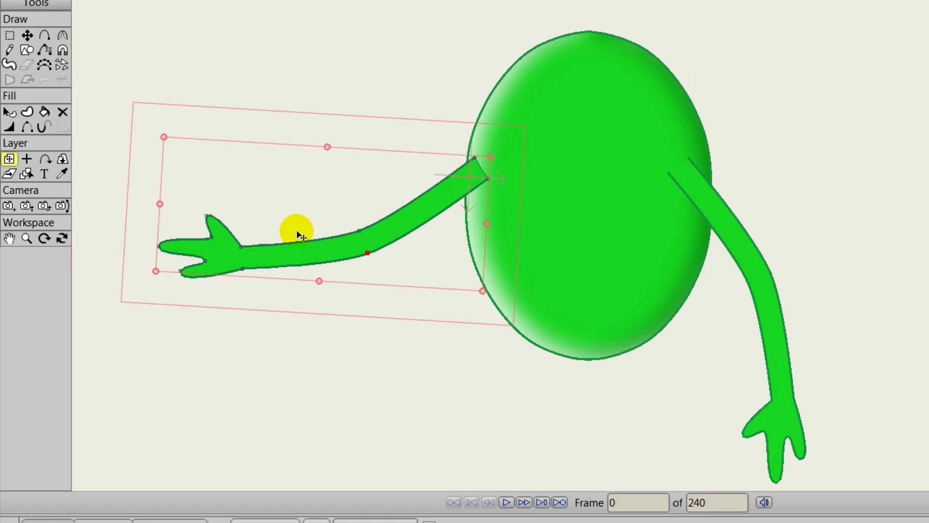
left_click_drag(224, 297, 348, 368)
left_click_drag(434, 238, 463, 250)
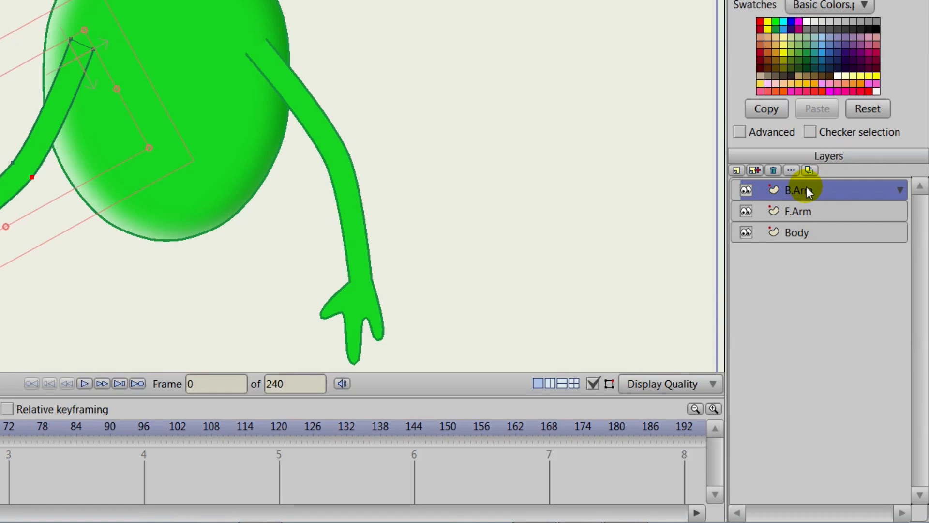
Reorder the B.Arm layer to sit beneath the Body layer
left_click_drag(806, 187, 806, 245)
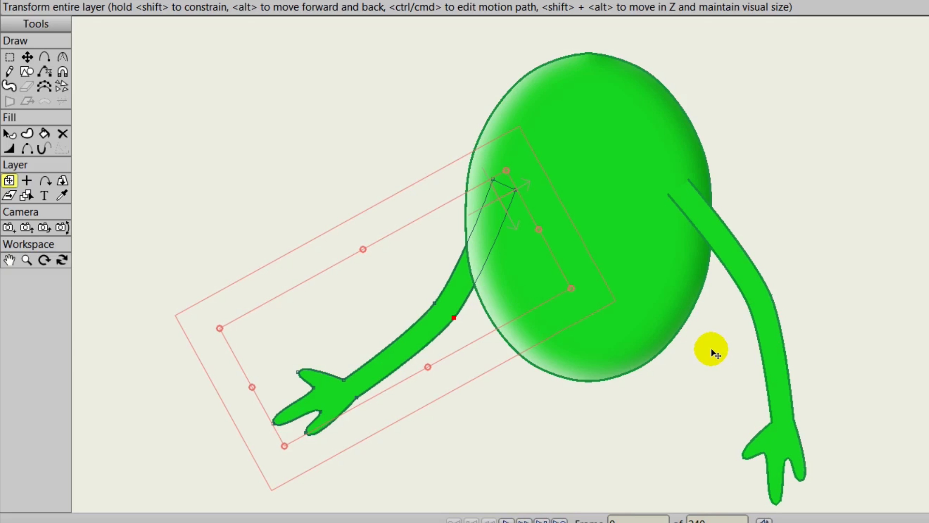
left_click_drag(732, 342, 789, 328)
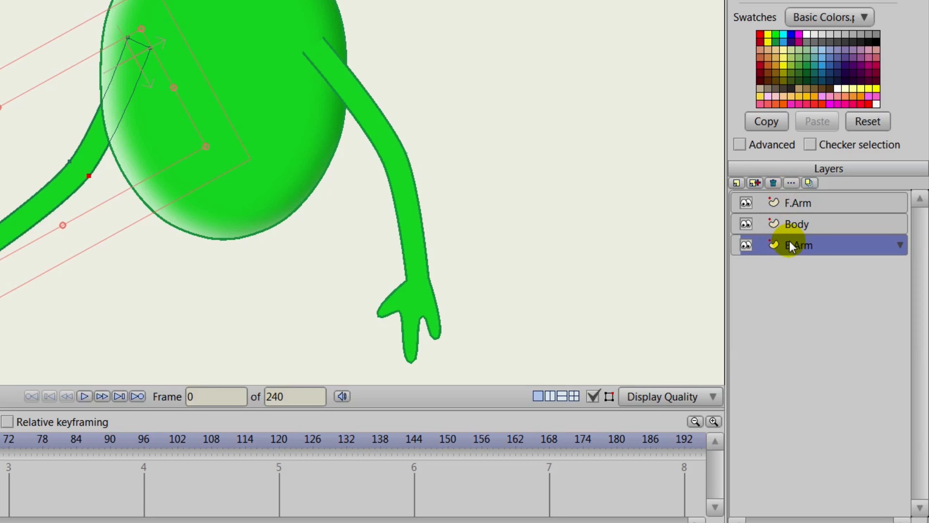
Add a new vector layer between Body and B.Arm and name it F.Leg
left_click(736, 184)
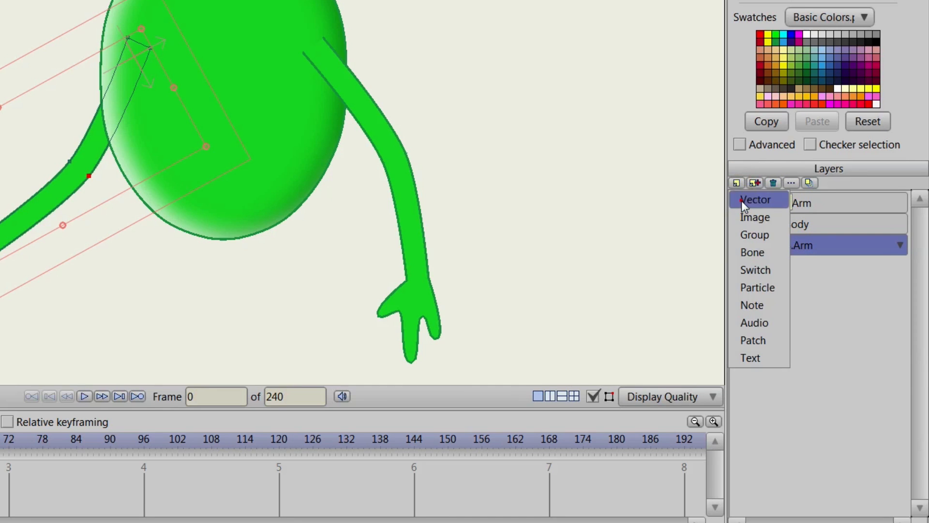
left_click(741, 200)
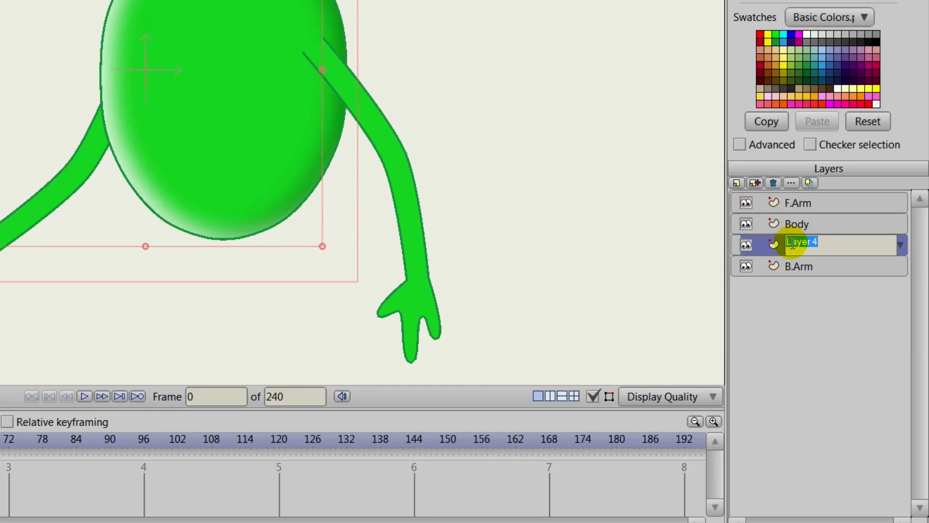
key("BackSpace")
type("F.Leg")
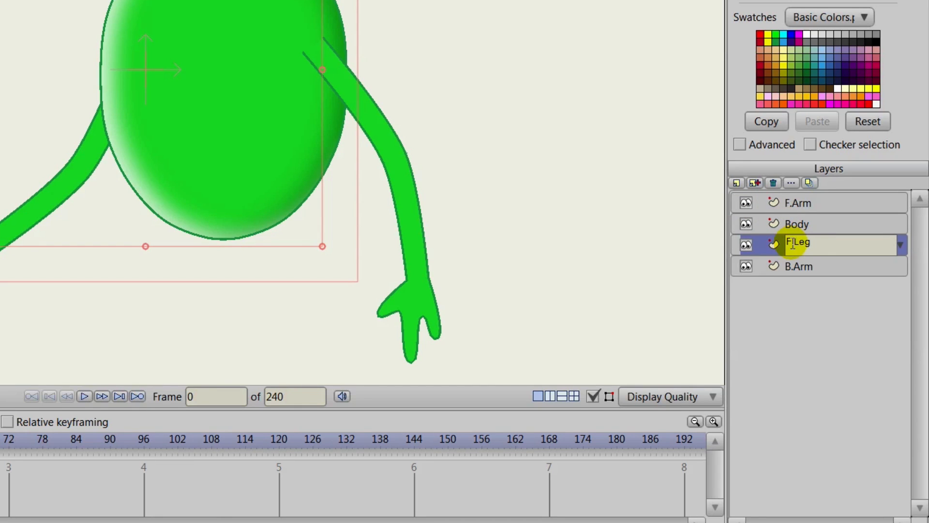
key("Return")
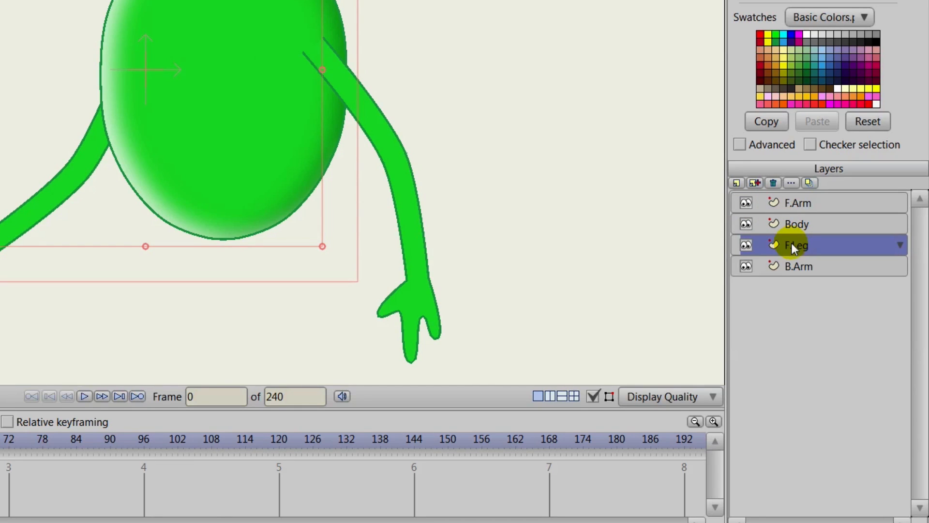
Draw a closed leg with the Add Point tool, running from inside the lower body through a bent knee to a rounded foot
left_click_drag(530, 228, 528, 184)
scroll(526, 181, "down", 2)
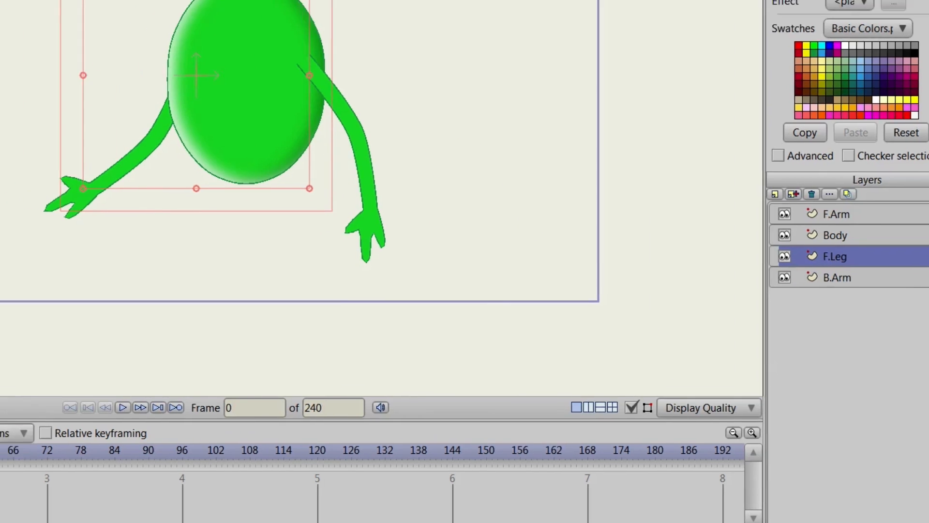
left_click(44, 56)
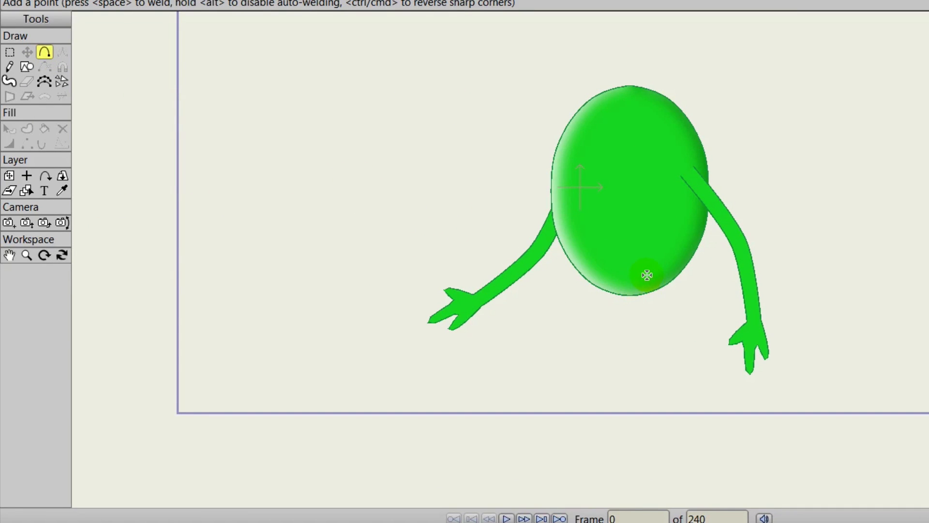
left_click_drag(642, 272, 626, 361)
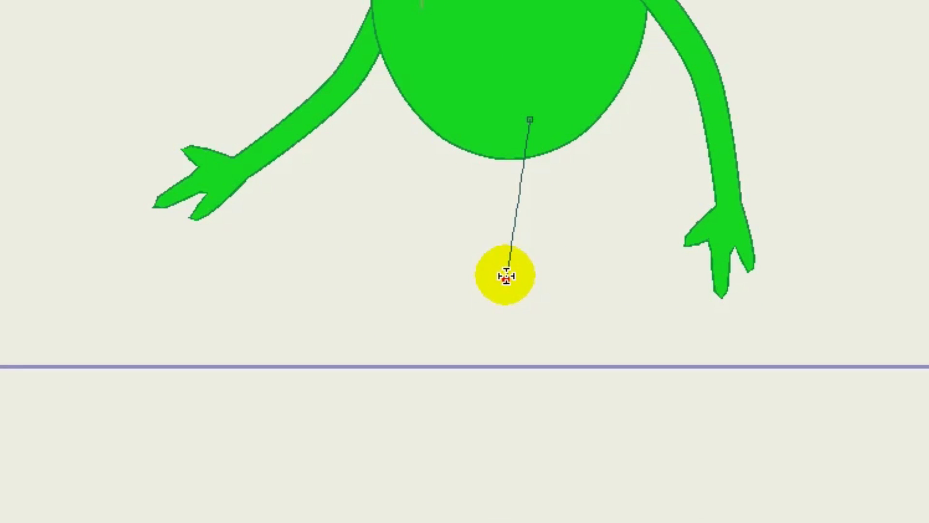
left_click_drag(506, 276, 541, 373)
left_click_drag(484, 380, 591, 415)
left_click_drag(586, 365, 588, 365)
left_click_drag(543, 265, 542, 264)
left_click_drag(552, 143, 558, 120)
left_click(531, 119)
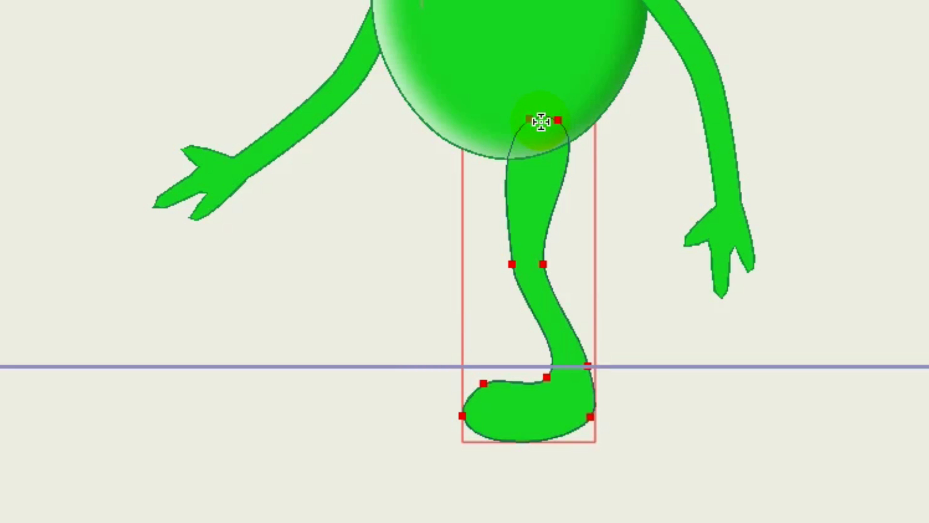
Deselect the leg's points and reduce the curvature at the two hip points at its upper end
left_click(62, 54)
scroll(382, 283, "up", 3)
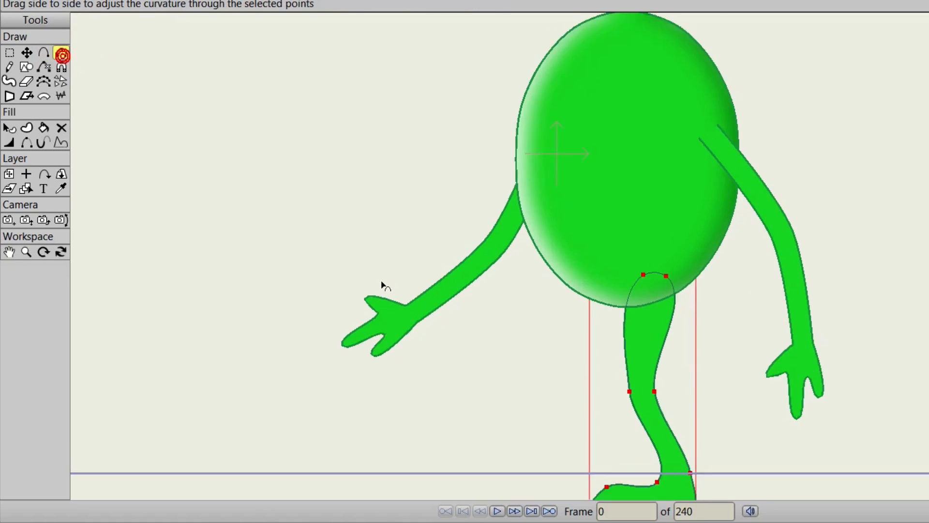
left_click_drag(459, 336, 519, 198)
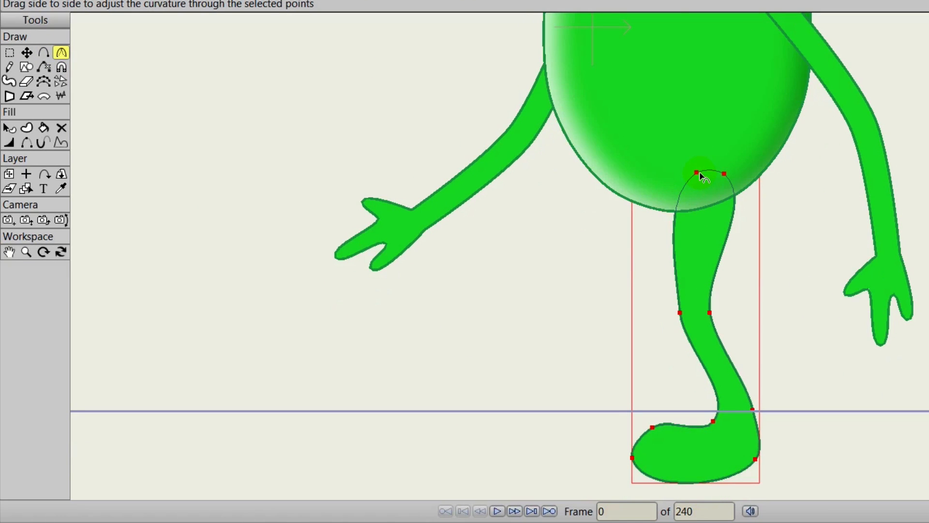
key("Delete")
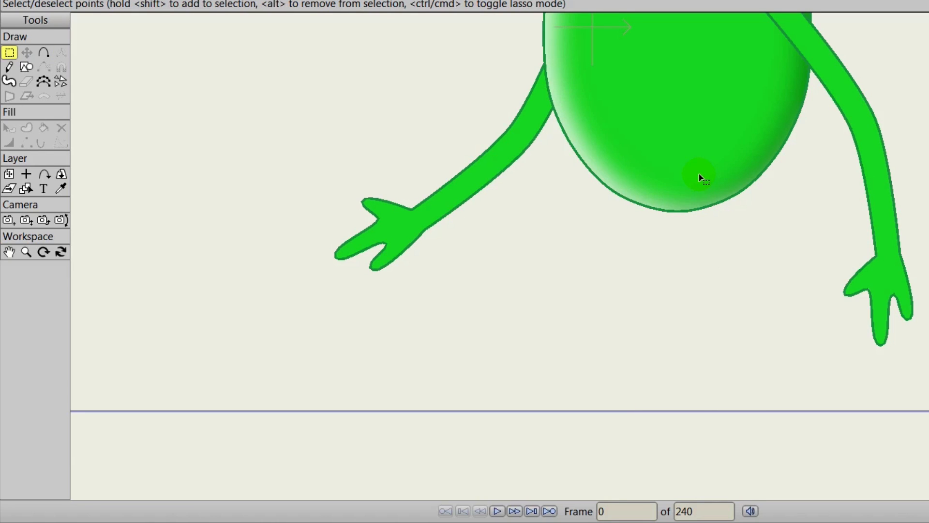
key("ctrl+z")
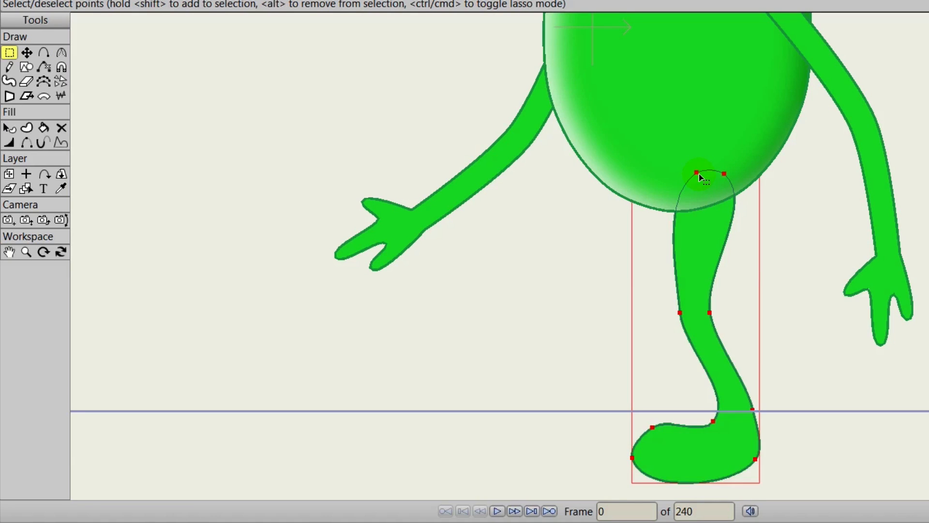
key("ctrl+d")
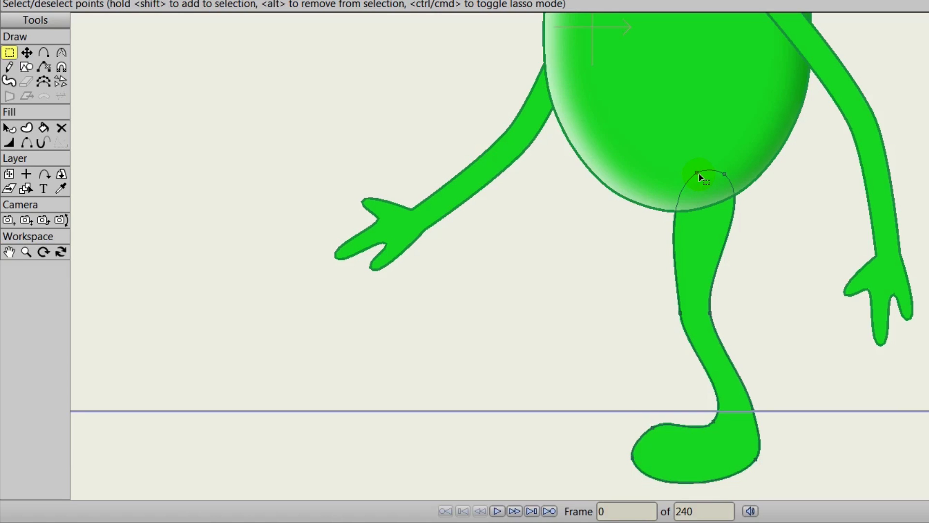
left_click(61, 53)
left_click_drag(696, 176, 728, 176)
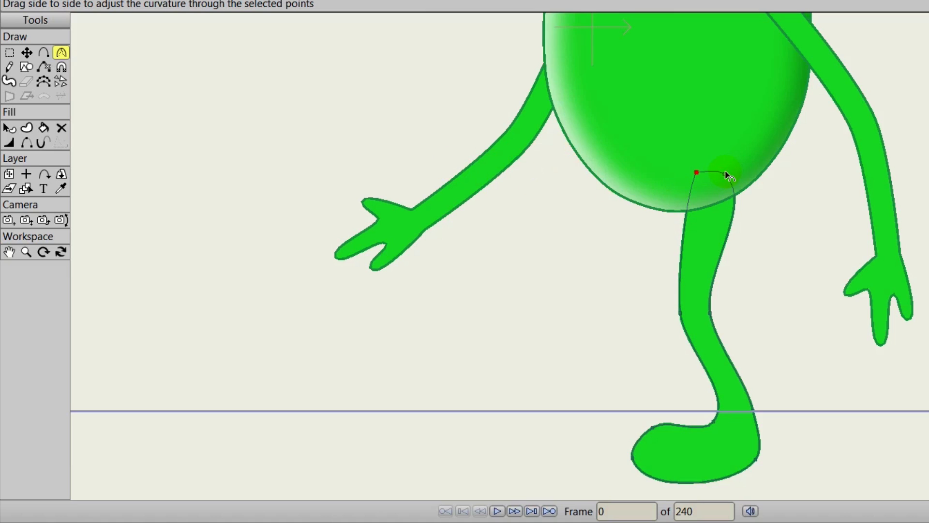
left_click(725, 173)
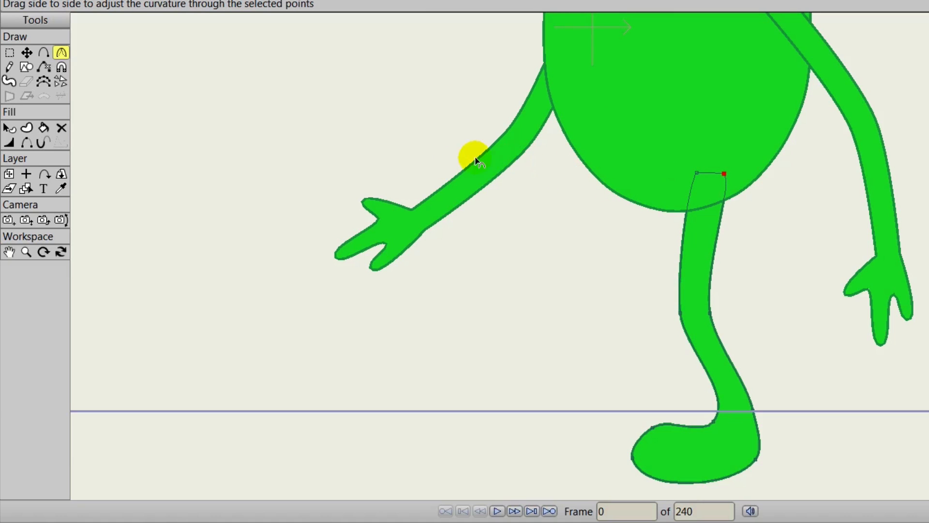
Nudge the leg's rear hip point slightly up and outward to widen the upper end
left_click(26, 52)
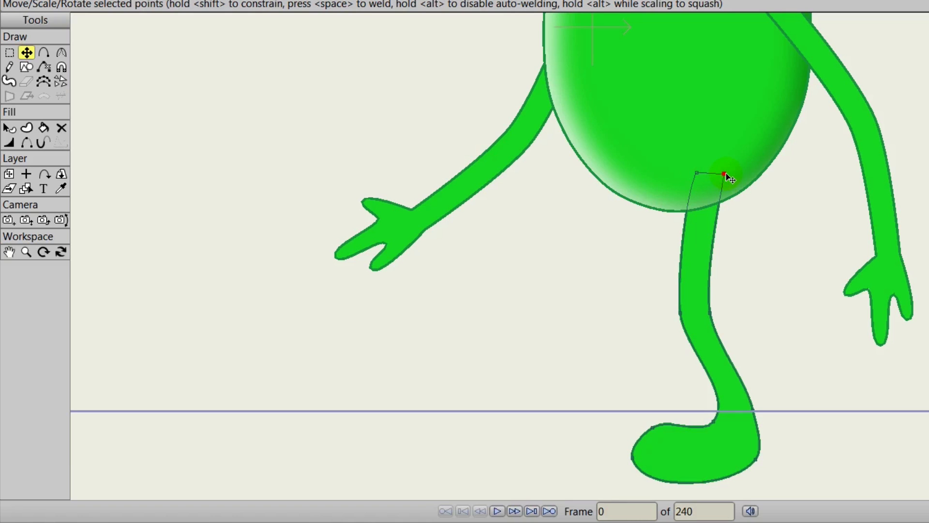
left_click_drag(730, 179, 733, 179)
left_click_drag(732, 174, 732, 174)
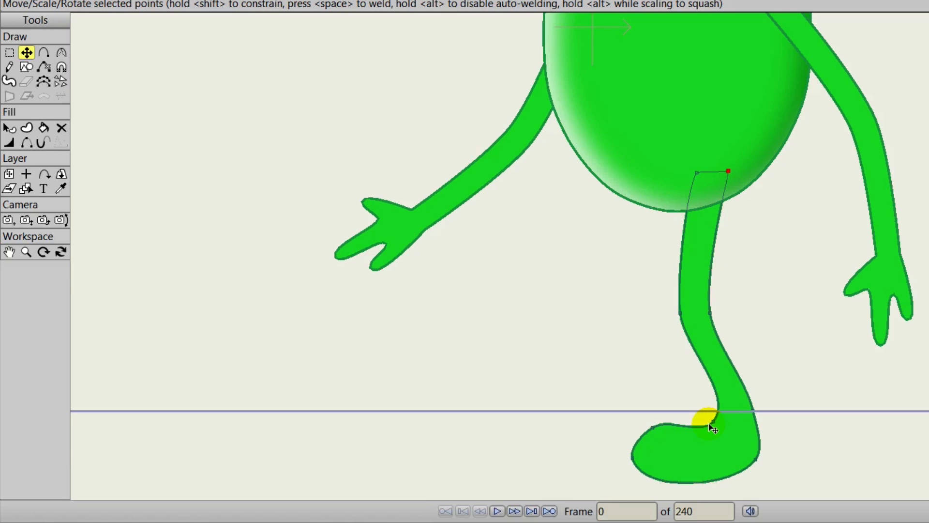
Reduce the curvature at the foot's front ankle, toe tip and heel points
left_click(61, 52)
left_click_drag(715, 423, 538, 402)
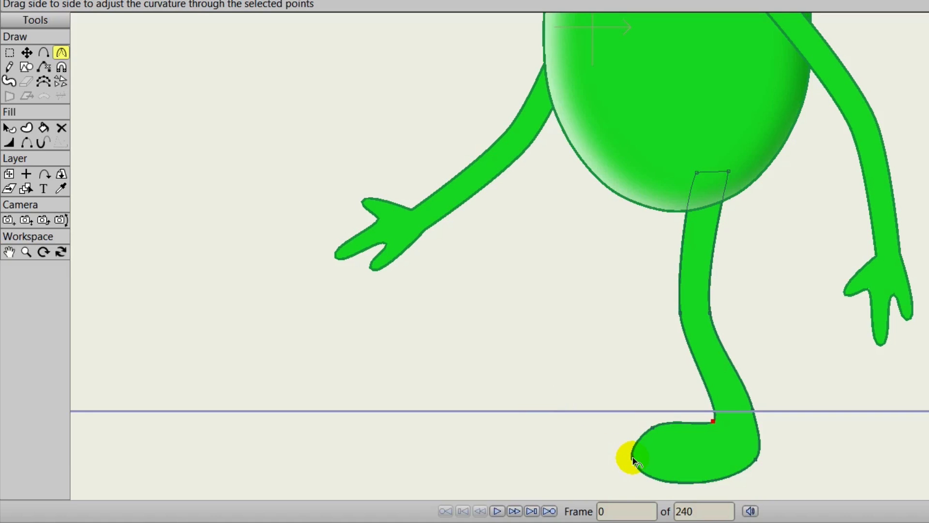
left_click_drag(633, 458, 503, 443)
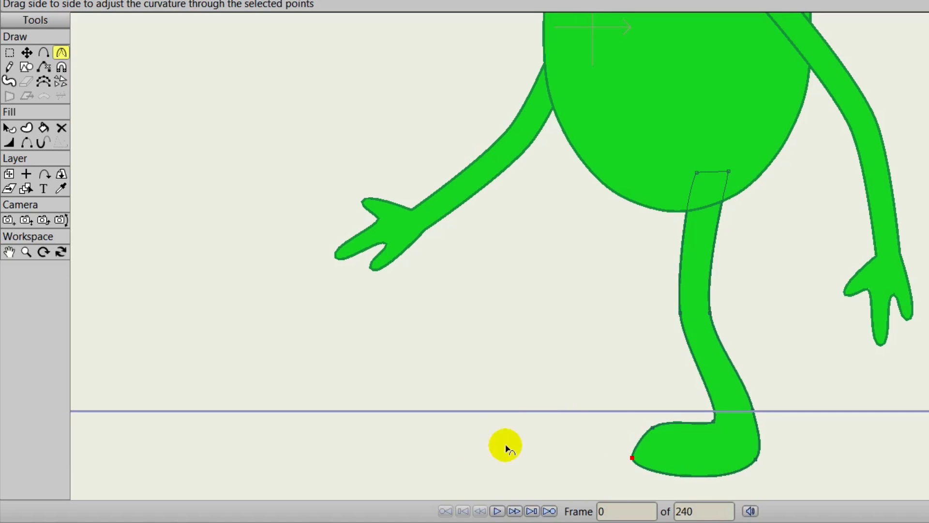
left_click_drag(756, 459, 645, 450)
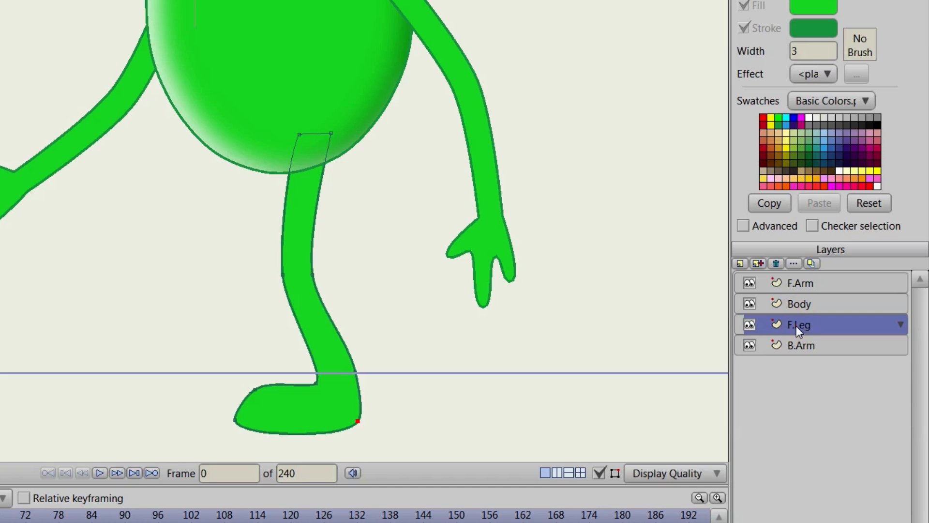
Move the F.Leg layer above Body and hide the leg's hip edge outline
left_click_drag(796, 326, 793, 300)
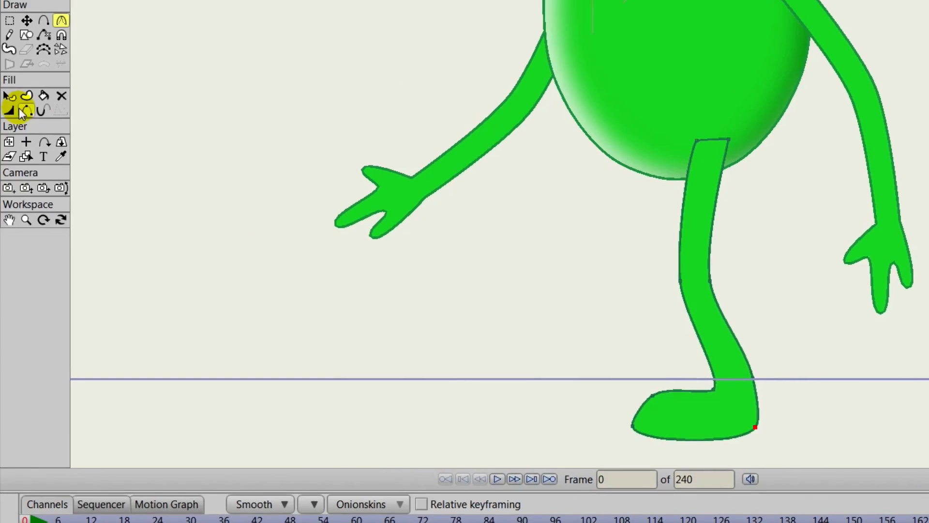
left_click(29, 110)
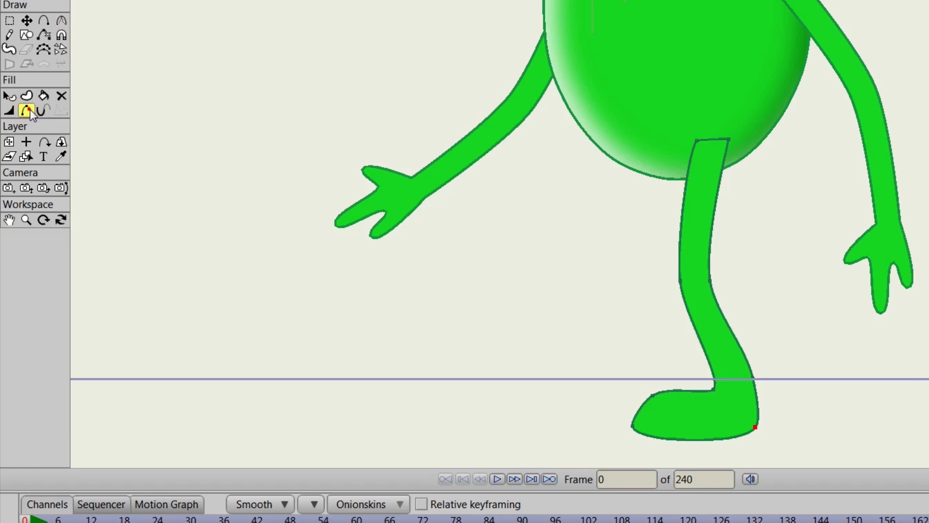
left_click(709, 141)
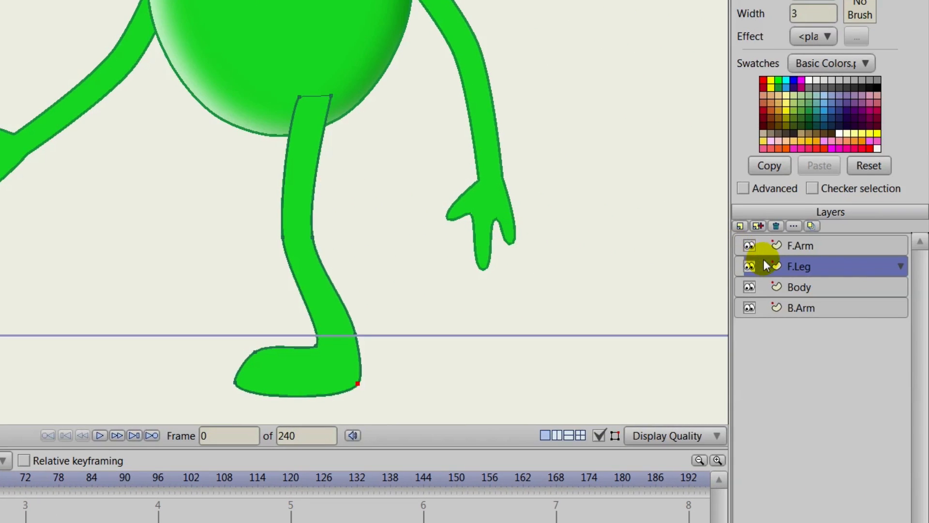
Duplicate the F.Leg layer and name the copy B.Leg
left_click(757, 226)
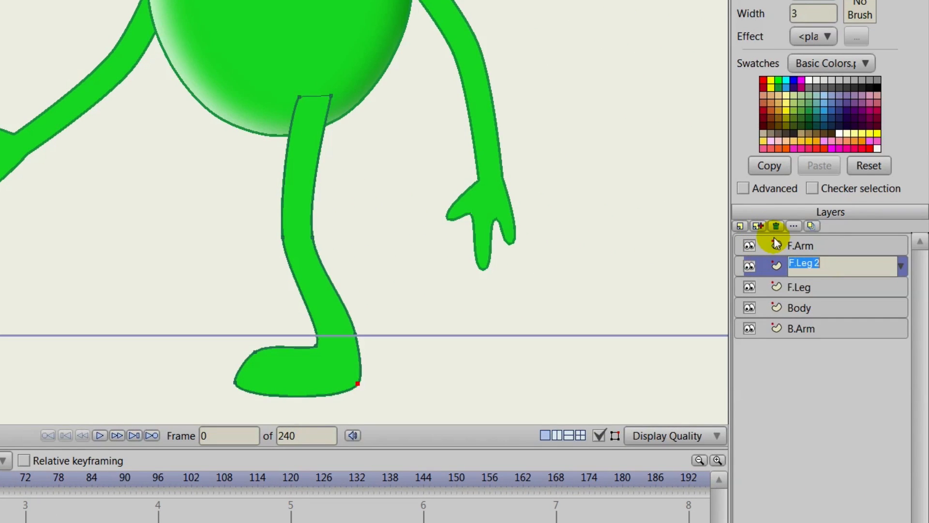
type("B")
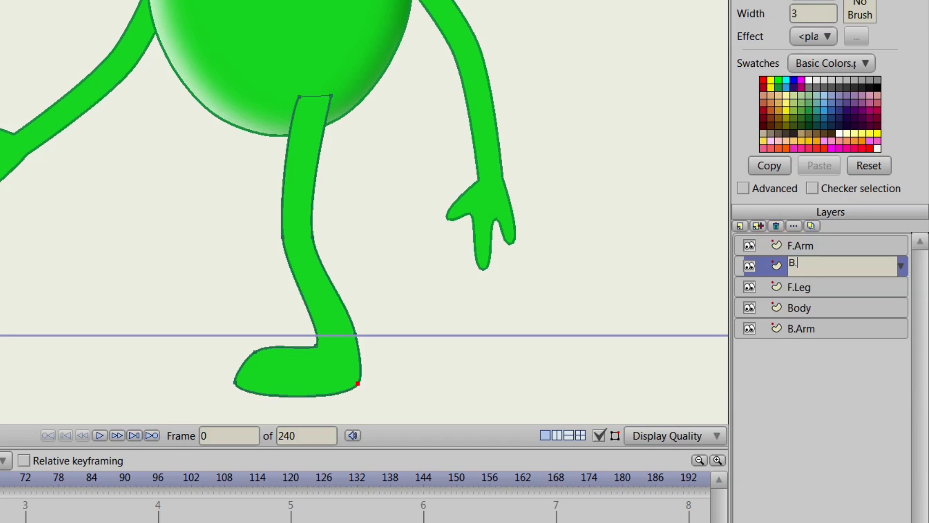
type(".Leg")
key("Return")
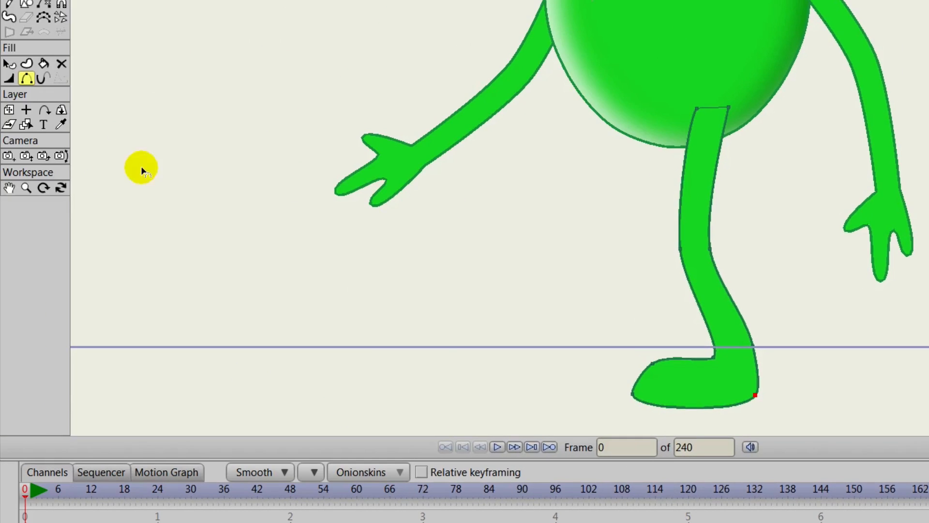
Shift the B.Leg layer horizontally in front of the front leg, toward its toe, and place the layer directly below Body
left_click(9, 110)
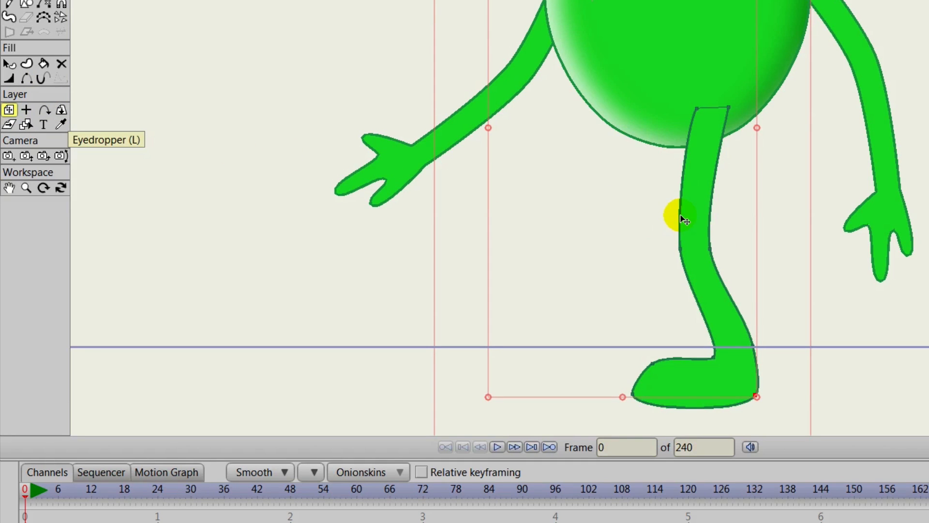
left_click_drag(679, 215, 590, 217)
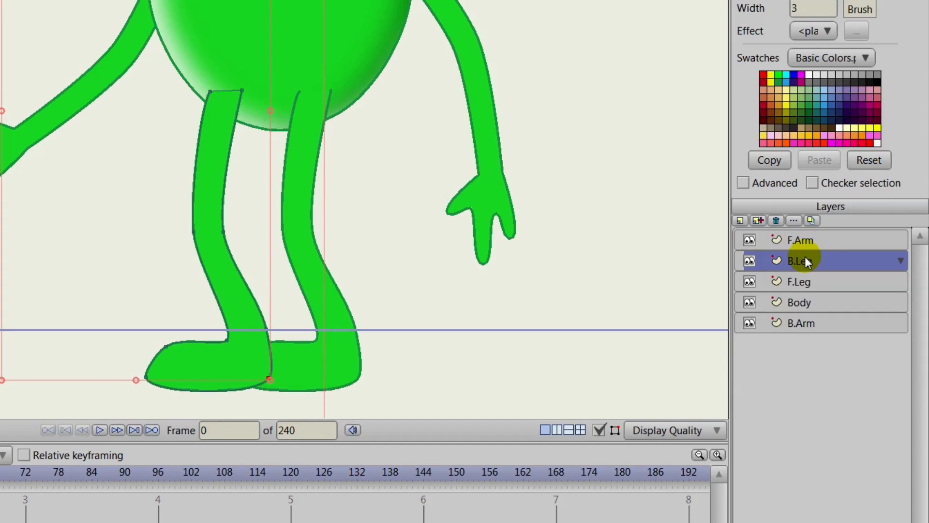
left_click_drag(805, 256, 805, 309)
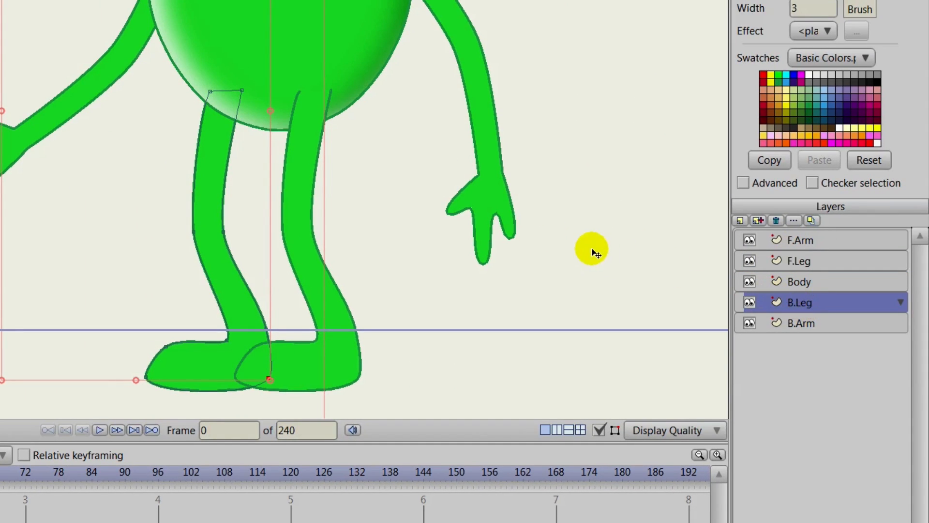
Raise the back leg's two hip points farther up behind the body
left_click_drag(521, 202, 500, 245)
scroll(502, 264, "down", 1)
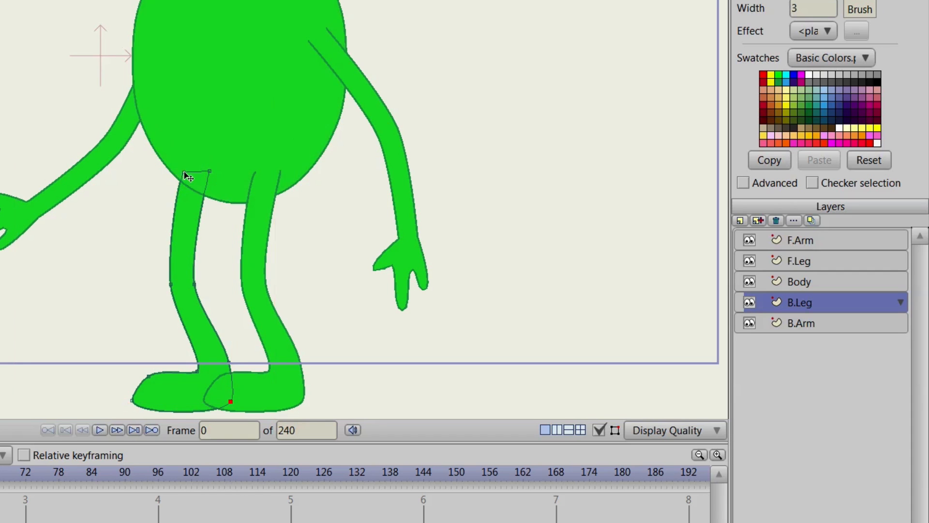
left_click_drag(188, 177, 193, 171)
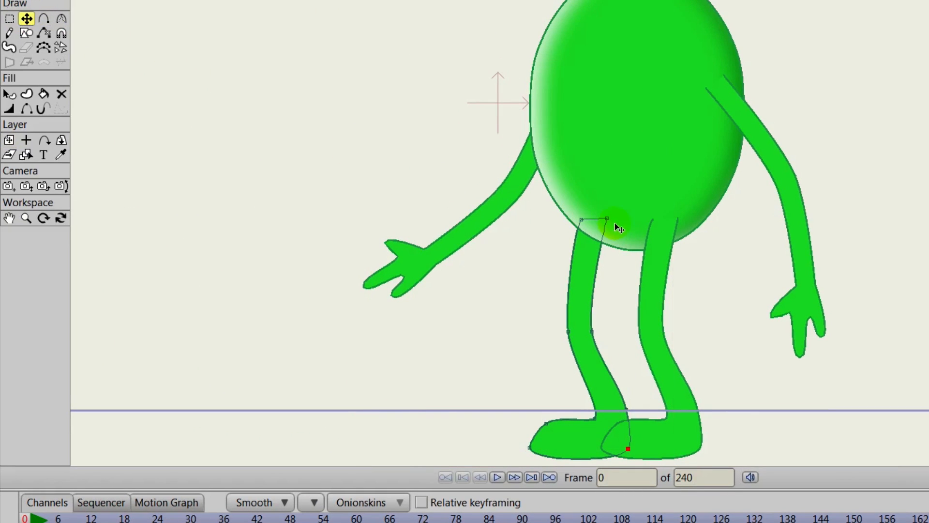
mouse_move(582, 221)
left_mouse_down()
mouse_move(587, 195)
mouse_move(607, 218)
mouse_move(613, 193)
mouse_move(587, 190)
left_mouse_up()
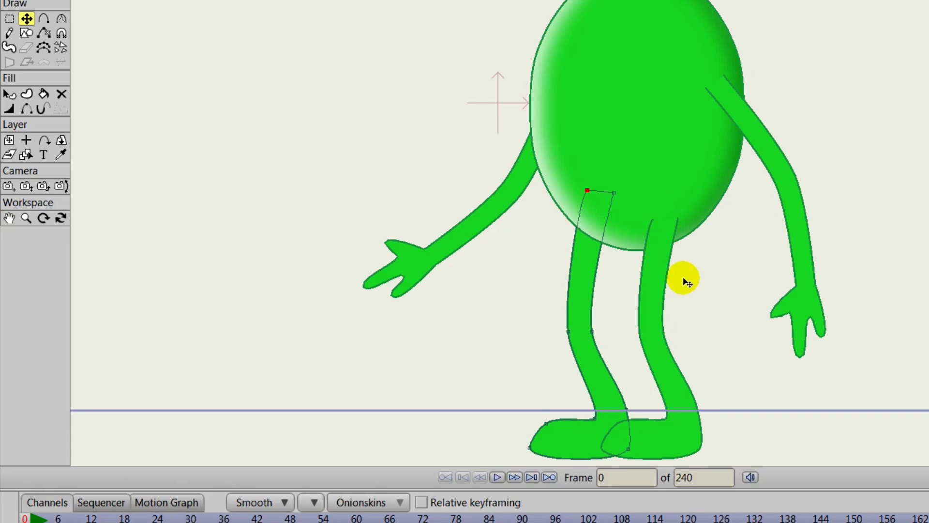
Raise the toe-side hip point of the F.Leg shape slightly farther up into the body
left_click(656, 277)
mouse_move(654, 220)
left_mouse_down()
mouse_move(658, 193)
mouse_move(683, 218)
mouse_move(656, 194)
mouse_move(656, 205)
left_mouse_up()
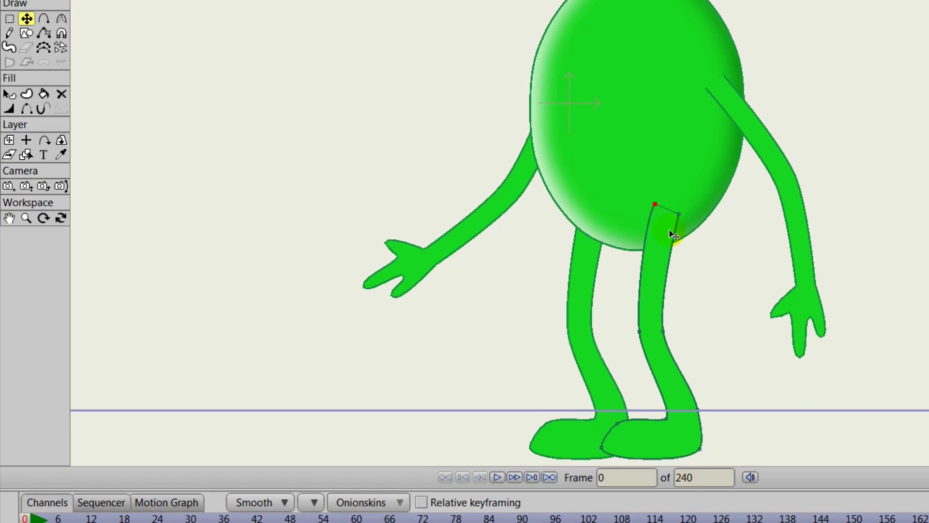
left_click(681, 260)
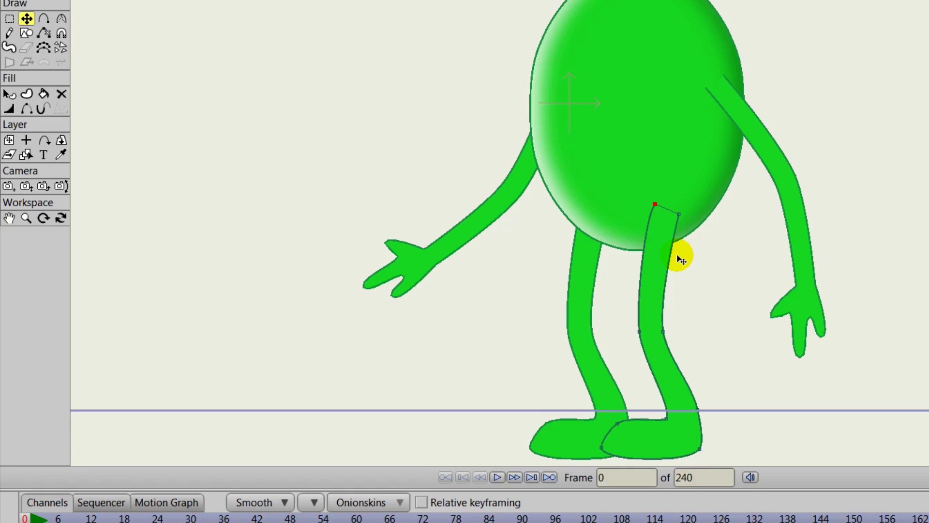
Add a new vector layer above F.Leg and name it Hair
mouse_move(678, 184)
left_mouse_down()
mouse_move(670, 203)
mouse_move(720, 282)
left_mouse_up()
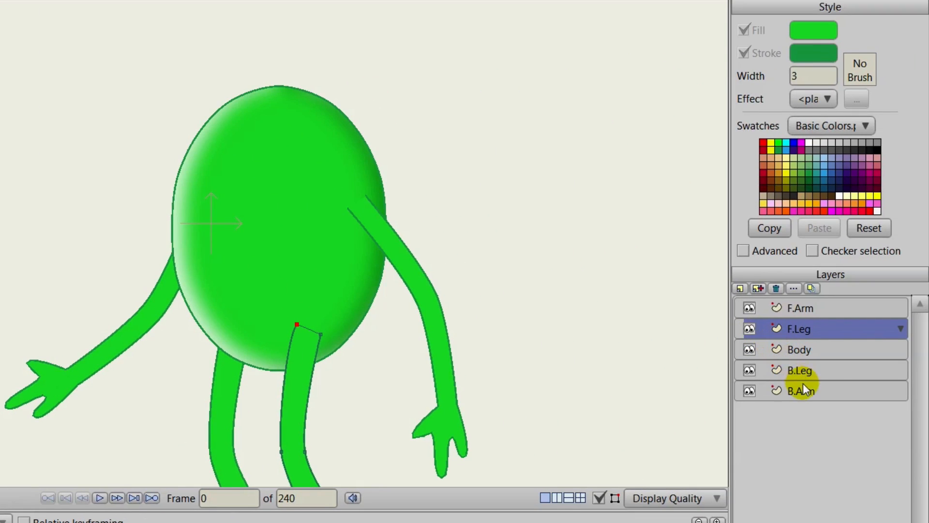
left_click(739, 288)
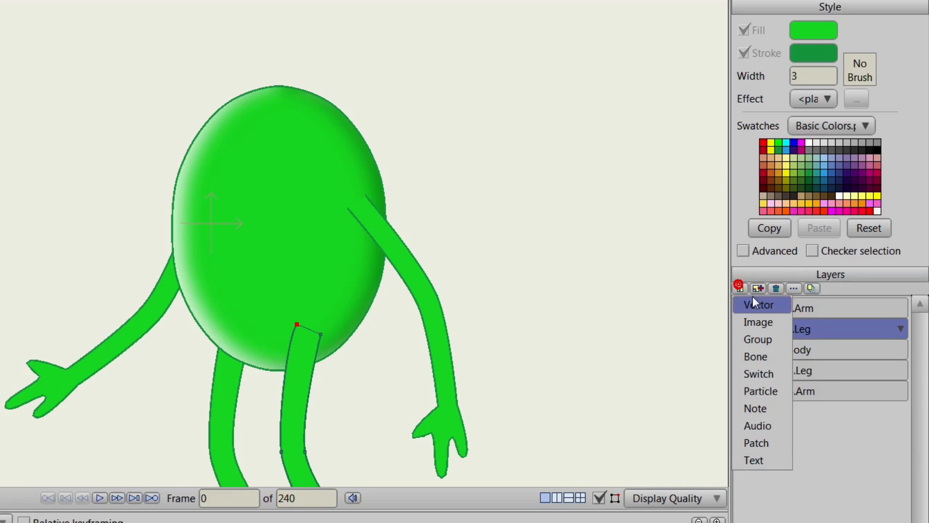
left_click(756, 304)
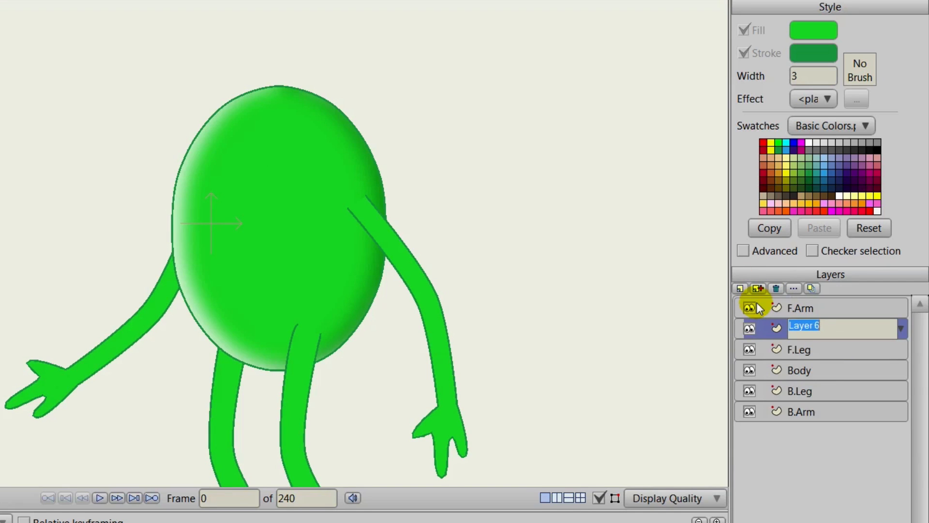
type("Hair")
key("Return")
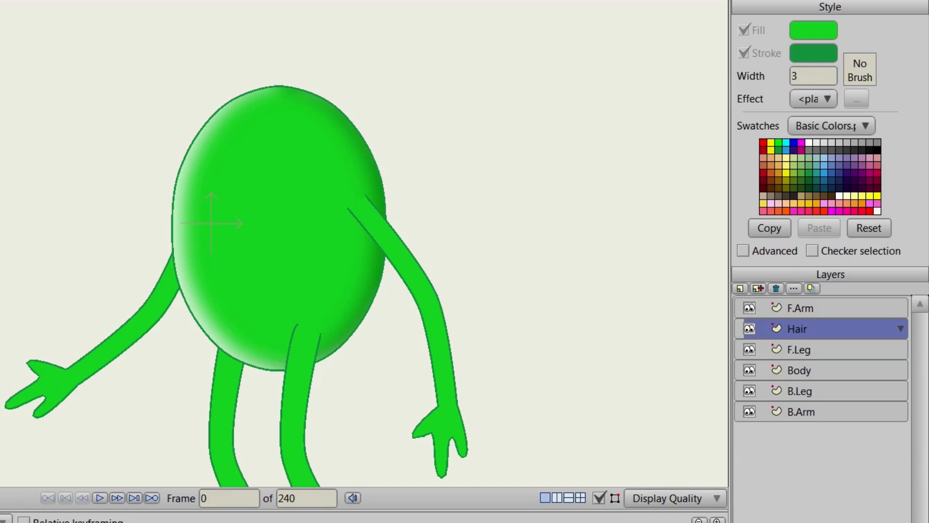
Set the fill colour for the hair to bright yellow, EBFA02
left_click(822, 33)
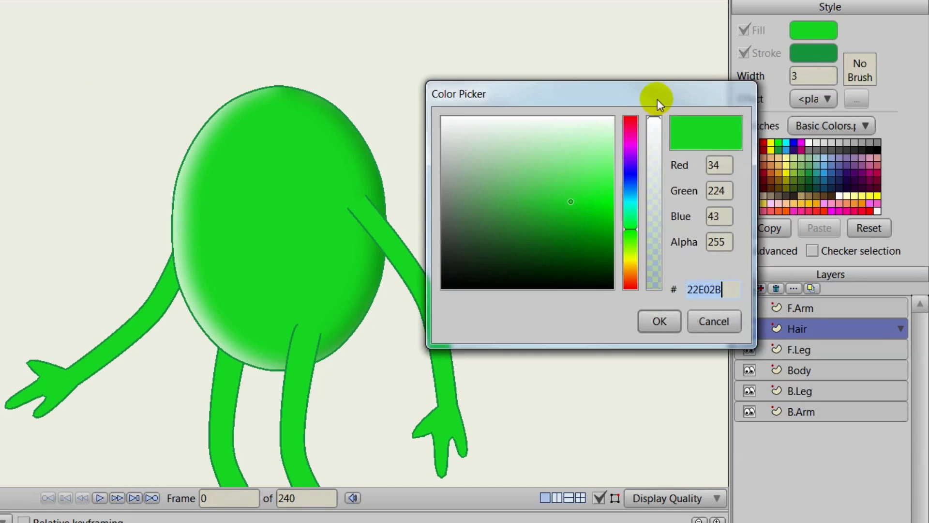
left_click_drag(599, 89, 481, 35)
left_click_drag(505, 167, 498, 195)
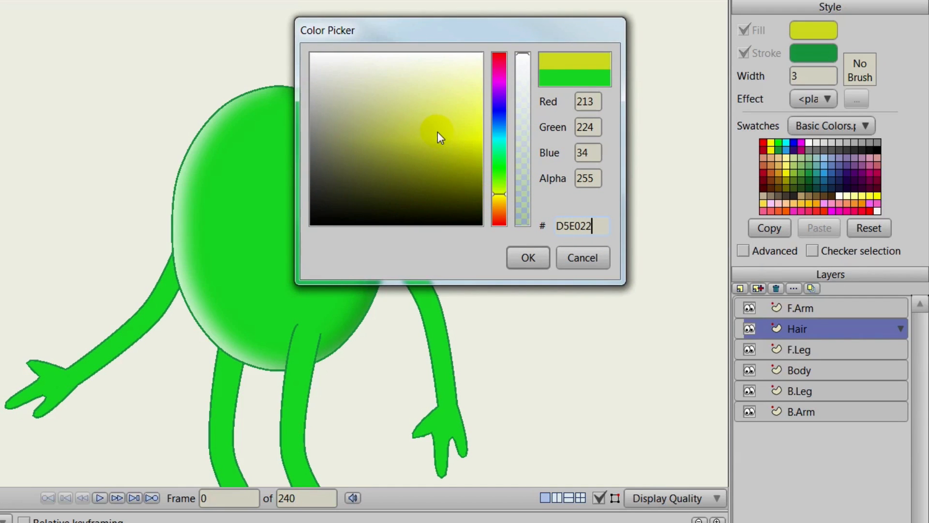
left_click_drag(437, 132, 478, 141)
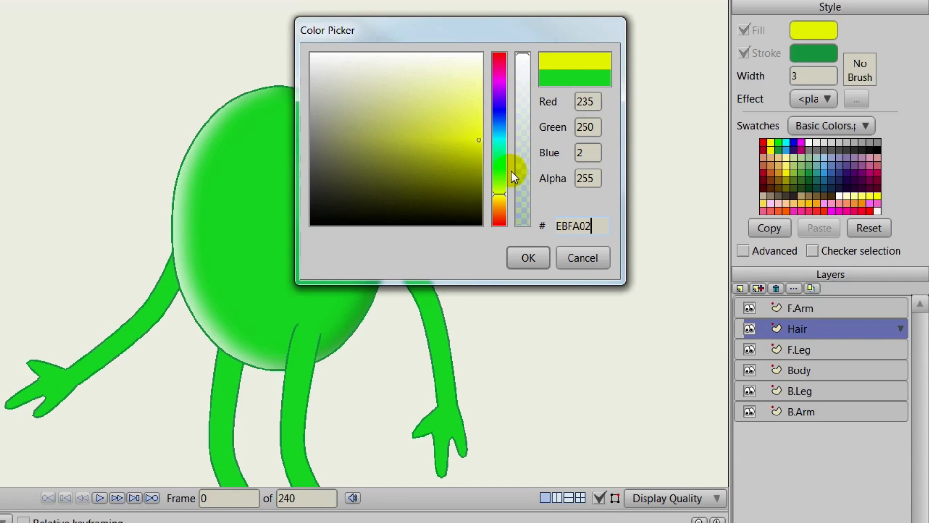
left_click(528, 254)
Set the stroke colour for the hair to dark yellow, A5B11F
left_click(793, 54)
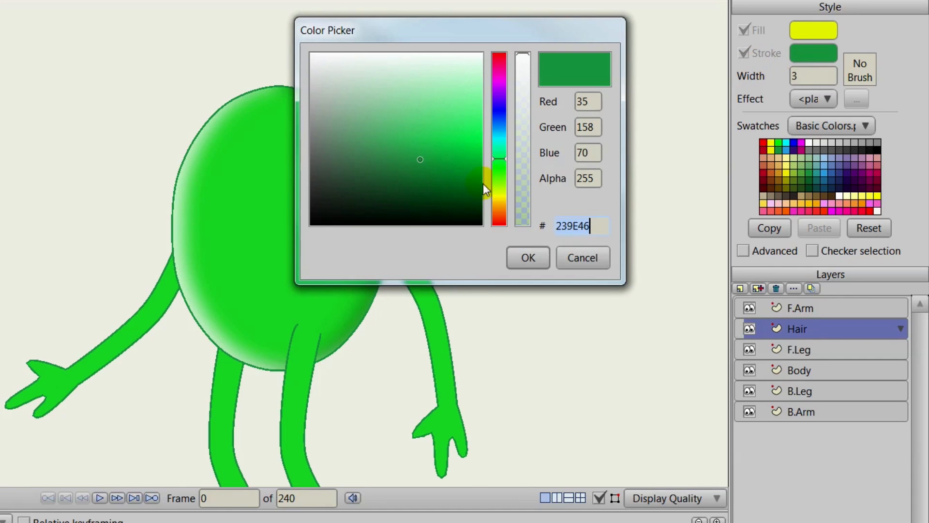
left_click_drag(503, 160, 504, 196)
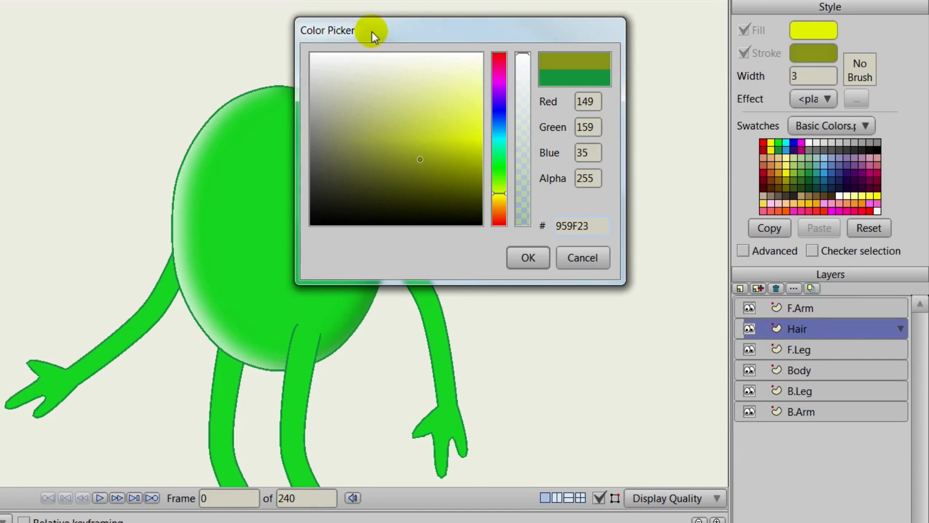
left_click_drag(373, 31, 464, 22)
left_click_drag(504, 158, 518, 153)
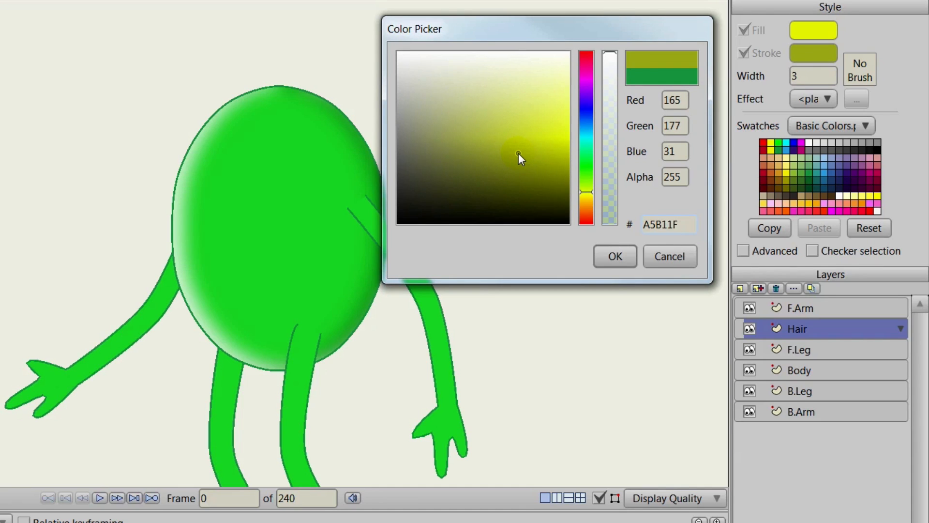
left_click(615, 256)
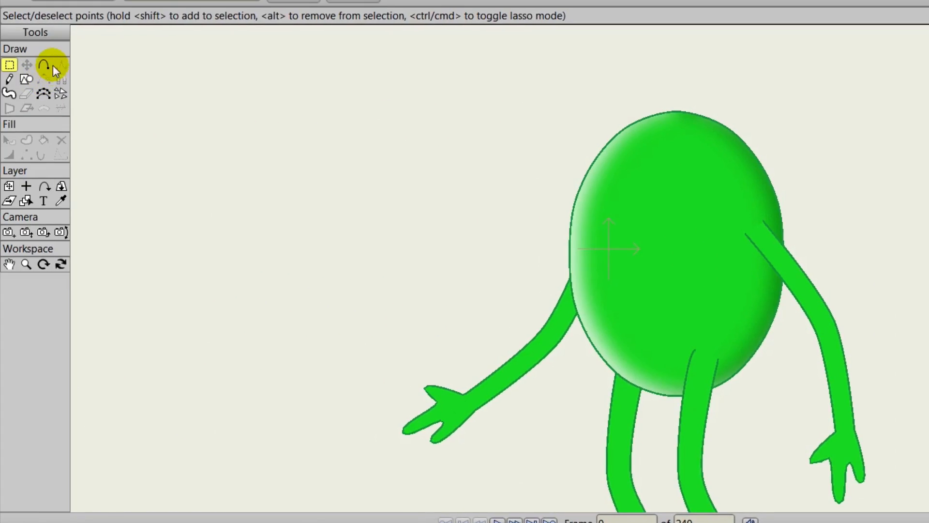
Start the hair outline on top of the body with Add Point, tracing the first two forward-curving strands
left_click(52, 67)
scroll(503, 286, "up", 5)
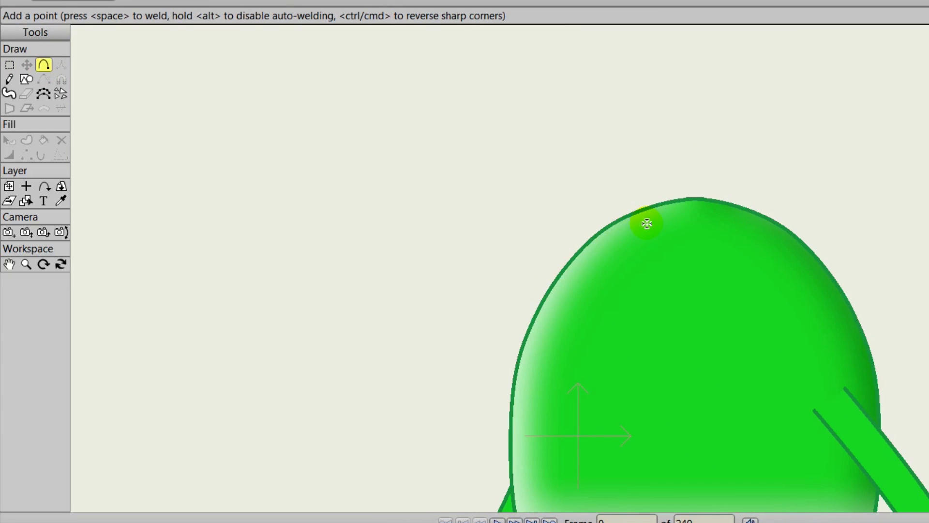
left_click_drag(646, 224, 642, 187)
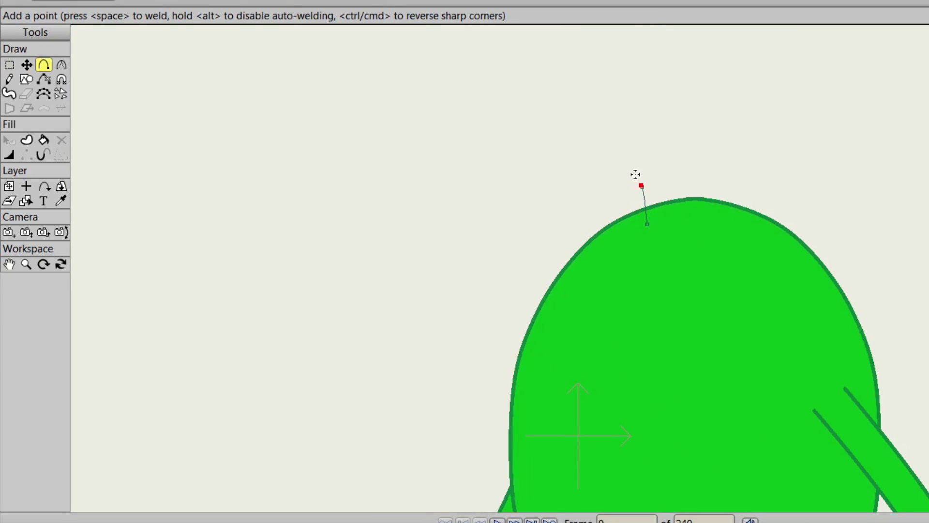
left_click(618, 151)
left_click(564, 145)
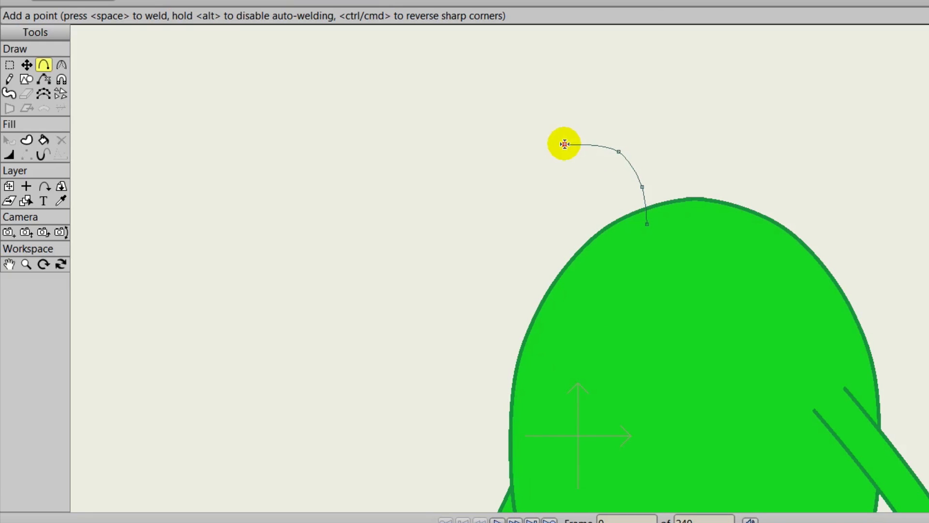
left_click_drag(616, 133, 683, 104)
left_click(602, 92)
left_click(676, 102)
left_click(706, 168)
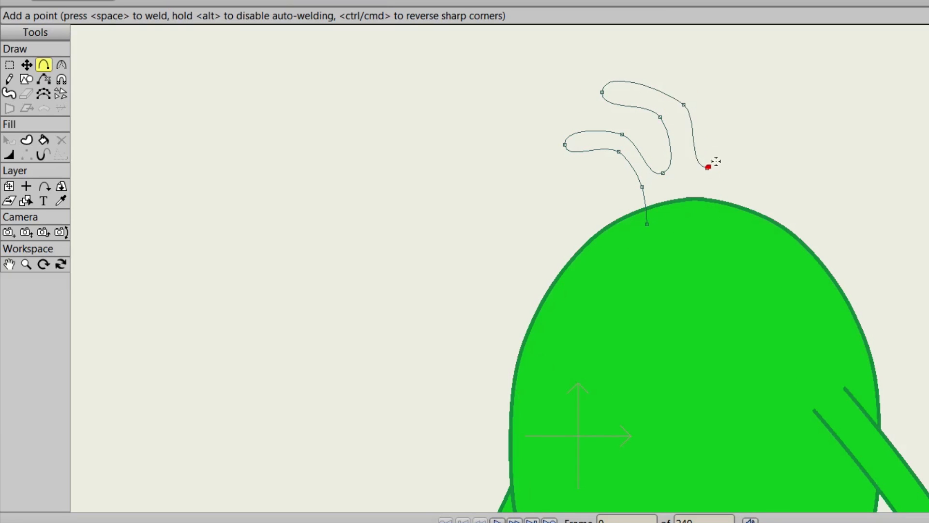
Trace the third, upright hair strand and close the outline along the top of the body
left_click(736, 123)
left_click(724, 78)
left_click(742, 104)
left_click(758, 135)
left_click(741, 183)
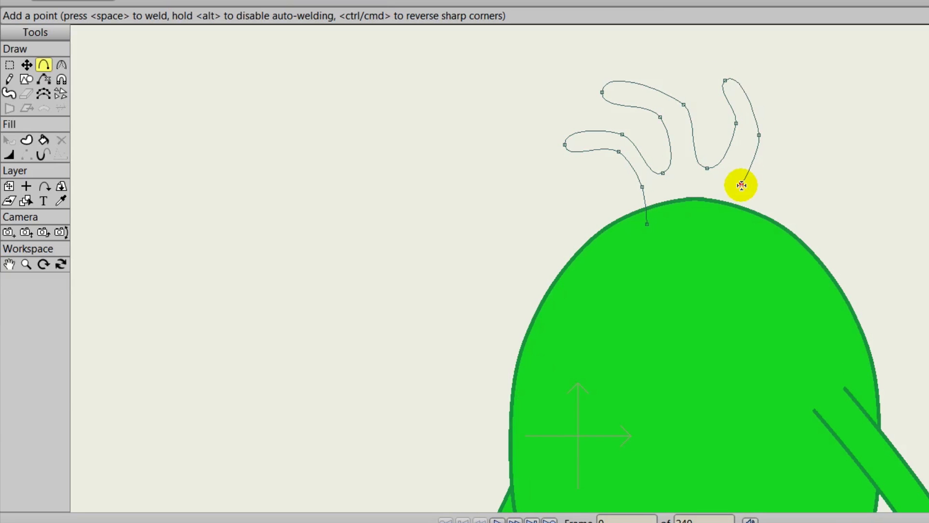
left_click(727, 225)
left_click(698, 225)
left_click(647, 224)
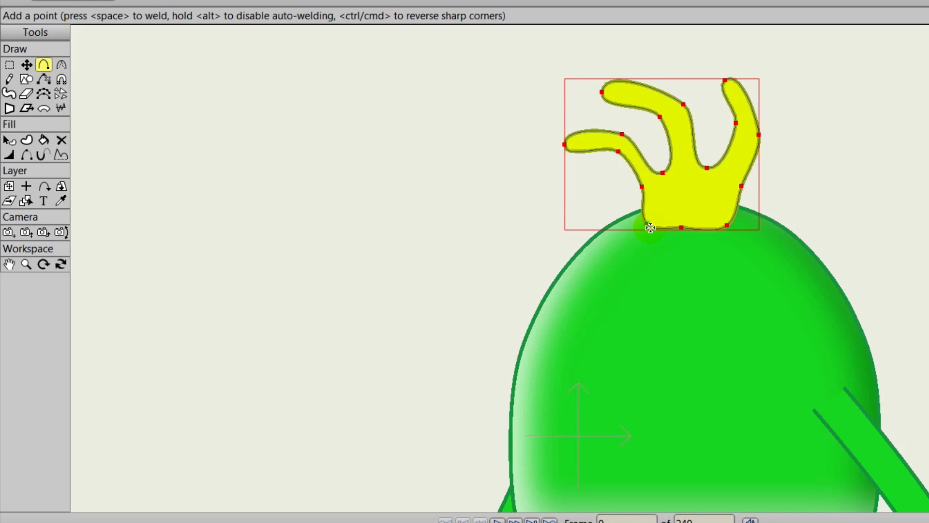
Sharpen the tips of the three hair strands to pointed corners with the Curvature tool
left_click(61, 65)
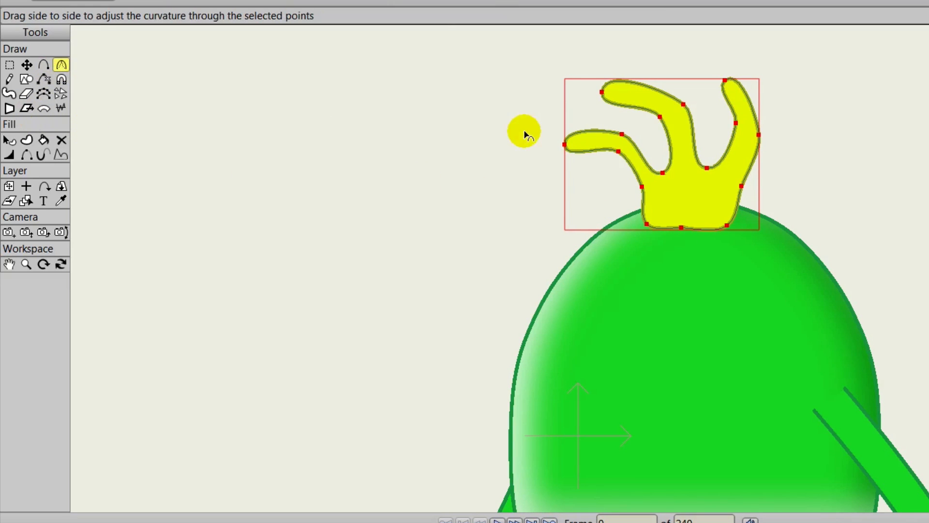
left_click(528, 148)
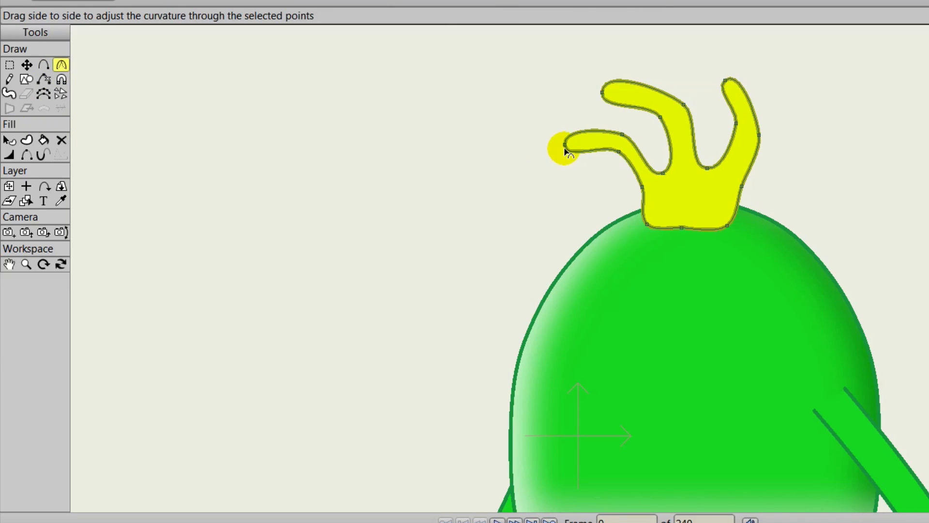
left_click(564, 145)
left_click_drag(562, 147, 246, 108)
left_click(602, 92)
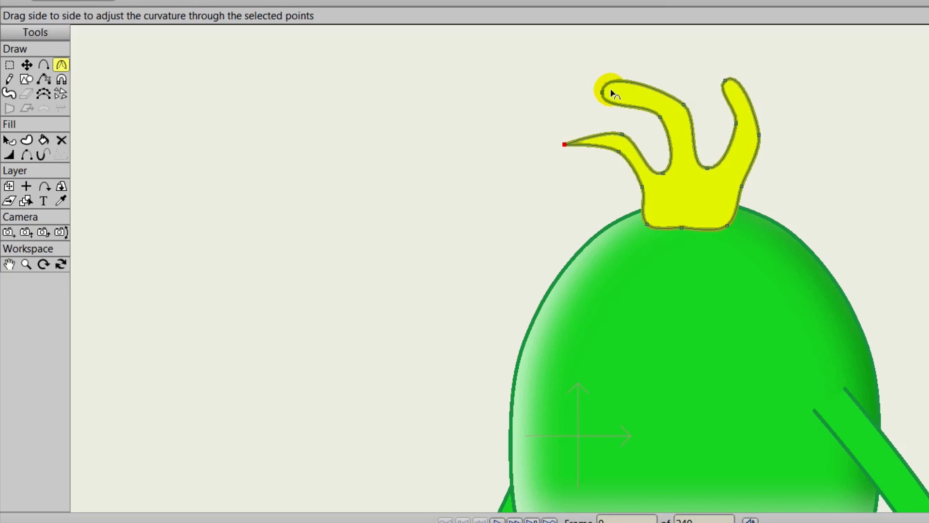
left_click_drag(355, 89, 310, 91)
left_click_drag(726, 81, 315, 54)
Sharpen the two valleys between the hair strands and the two lower corners of the hair
left_click_drag(663, 174, 392, 116)
left_click_drag(706, 167, 300, 150)
left_click_drag(647, 225, 413, 228)
left_click(721, 227)
left_click_drag(720, 226, 510, 227)
Nudge the point low on the hair's rear edge outward and adjust the curvature at the strands' bend points
left_click(27, 64)
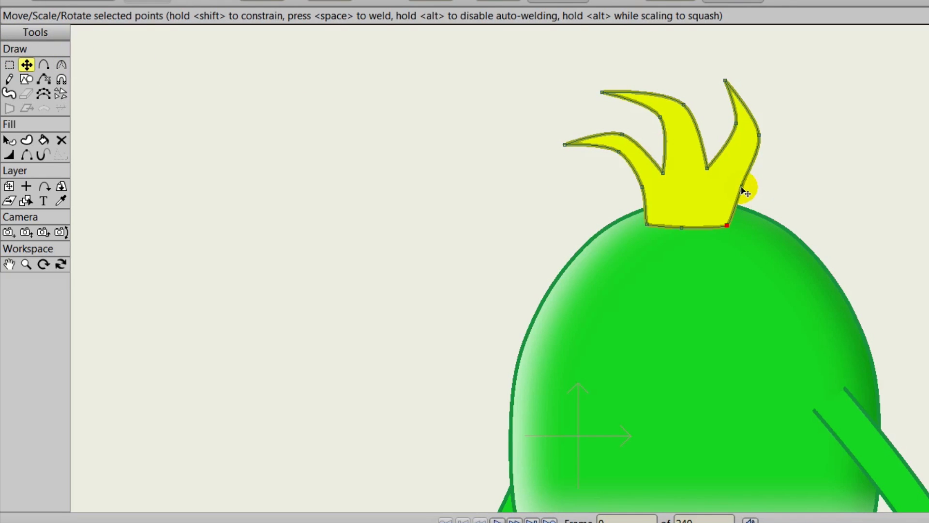
left_click_drag(744, 190, 745, 192)
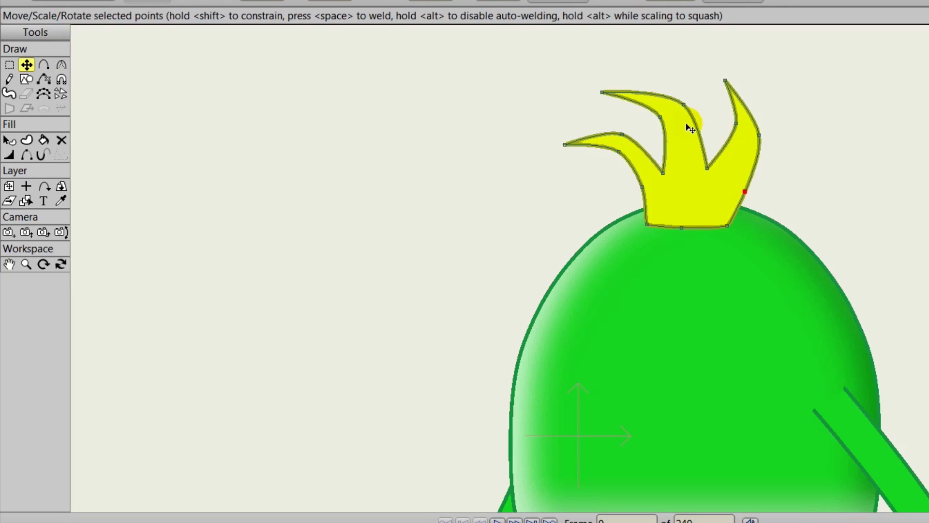
left_click(61, 64)
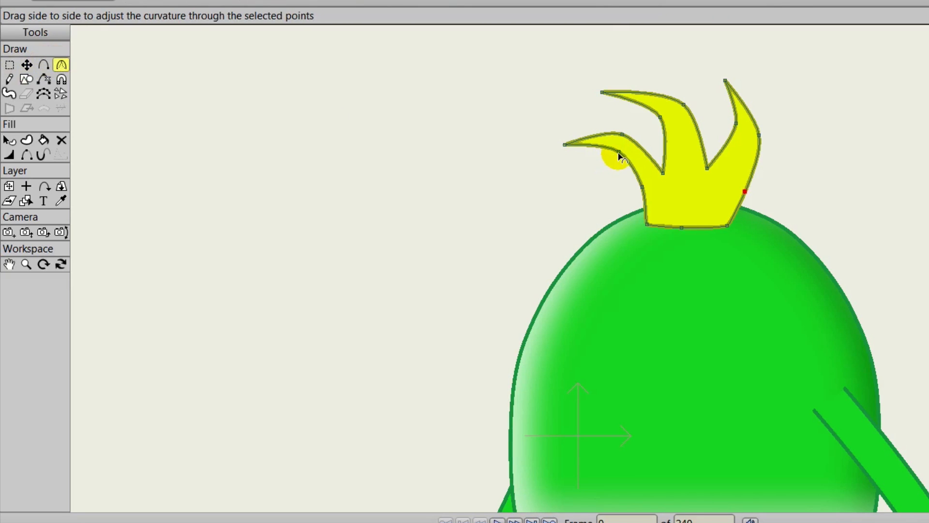
mouse_move(619, 152)
left_mouse_down()
mouse_move(633, 154)
mouse_move(634, 139)
mouse_move(696, 137)
left_mouse_up()
mouse_move(685, 101)
left_mouse_down()
mouse_move(749, 150)
mouse_move(771, 149)
mouse_move(740, 121)
left_mouse_up()
left_click(736, 123)
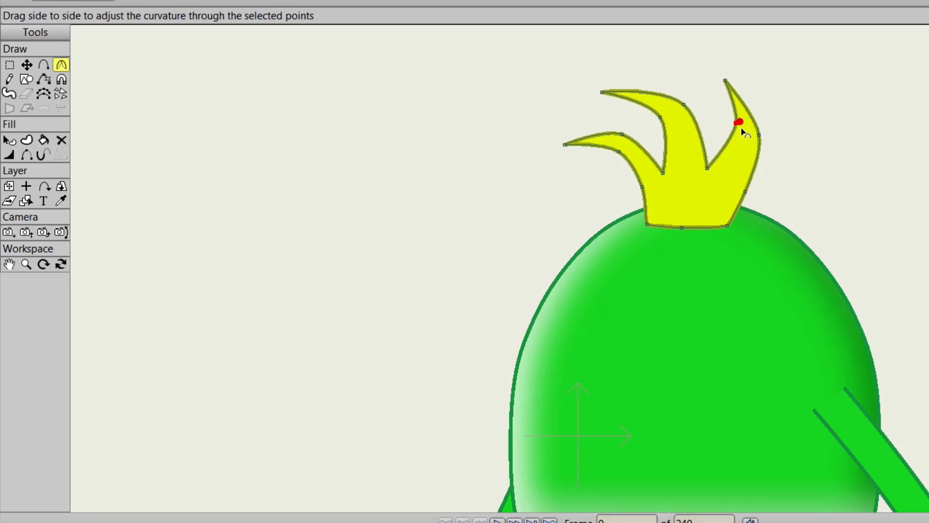
Extend the middle hair strand's tip further forward and move the Hair layer beneath all other layers
left_click(27, 64)
left_click_drag(602, 92, 586, 89)
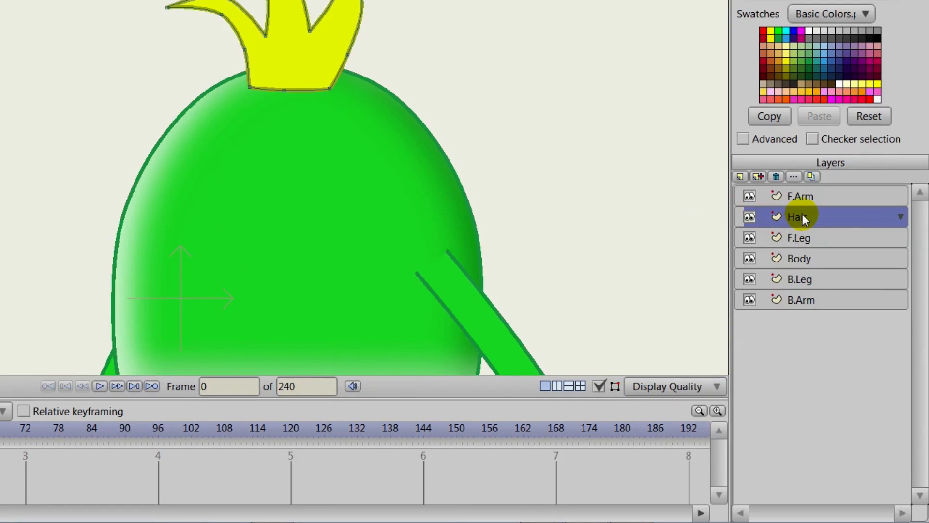
left_click_drag(802, 216, 802, 306)
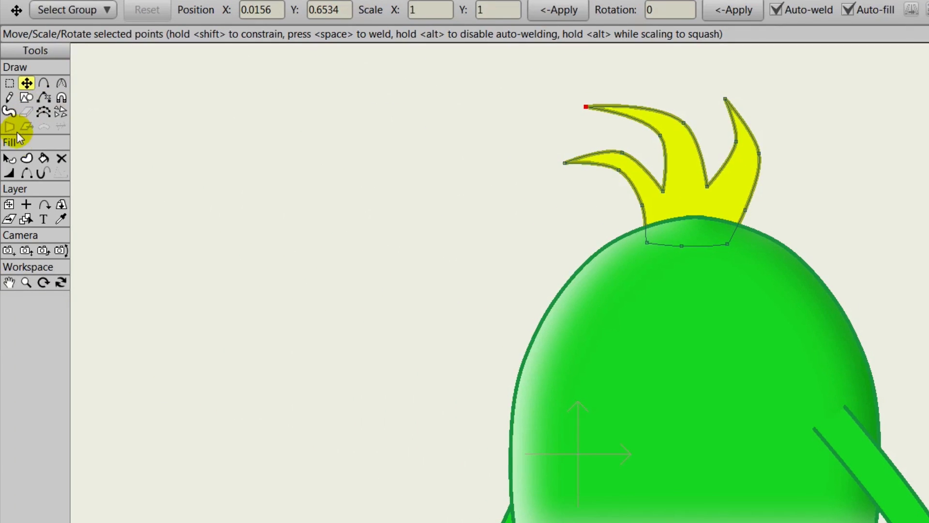
Select the hair shape and give its fill the Shaded effect with a light angle of about 174
left_click(10, 158)
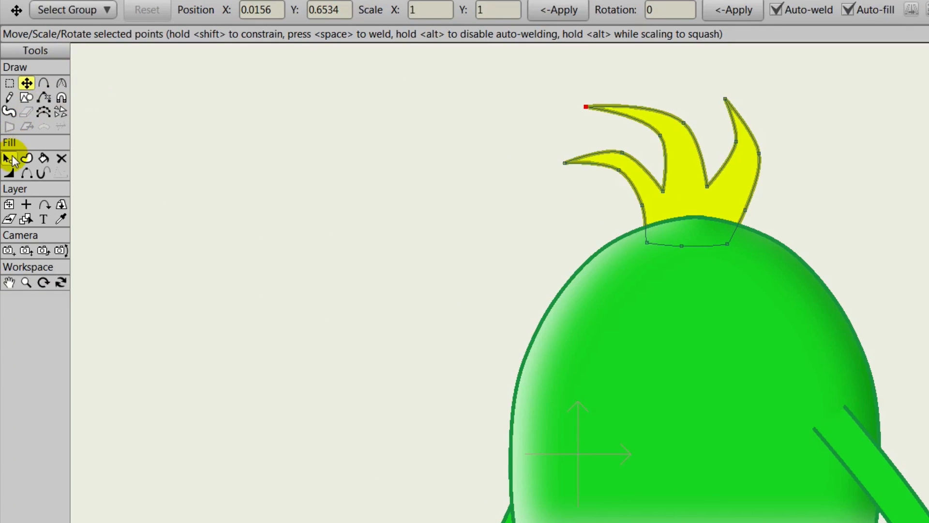
left_click(747, 190)
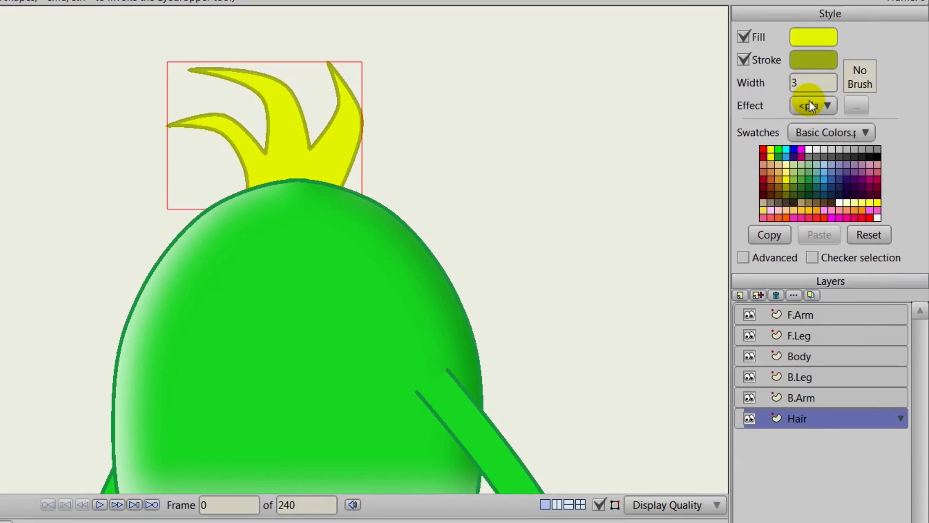
left_click(810, 105)
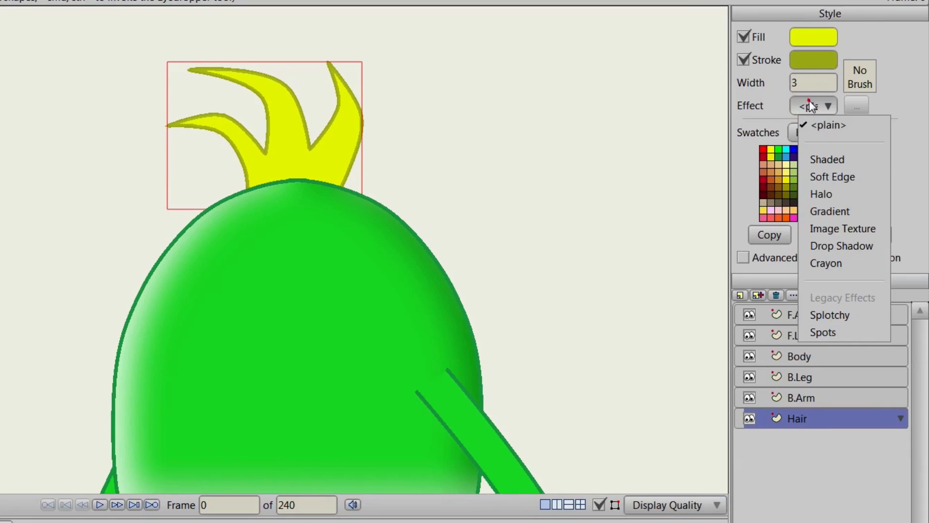
left_click(828, 159)
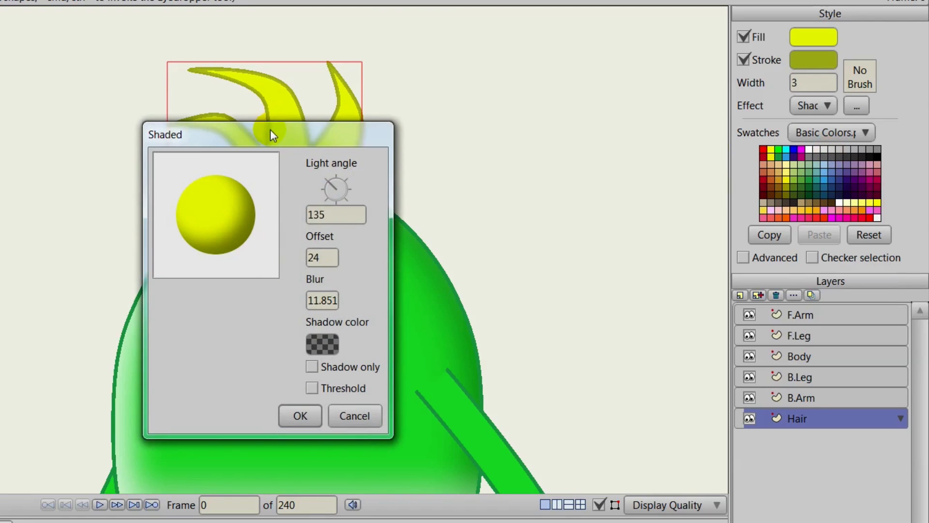
mouse_move(270, 135)
left_mouse_down()
mouse_move(605, 110)
mouse_move(615, 101)
left_mouse_up()
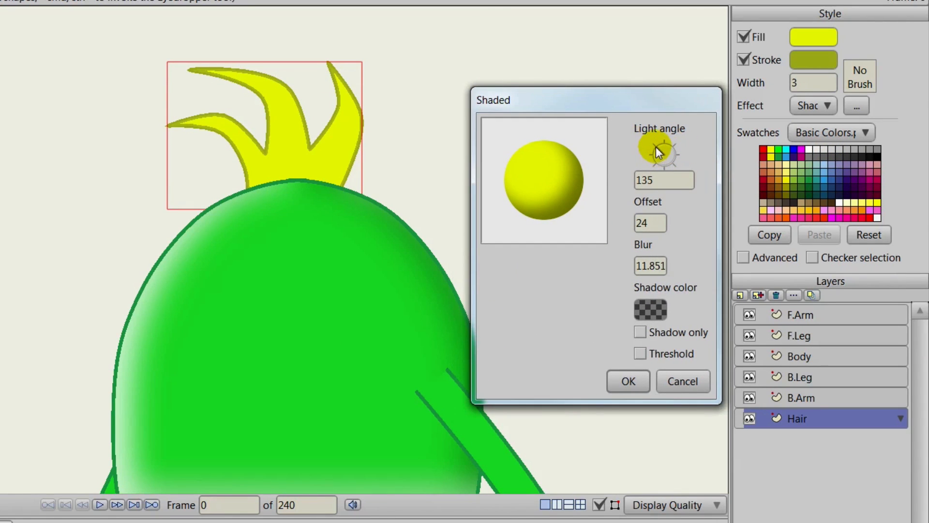
left_click_drag(656, 146, 648, 153)
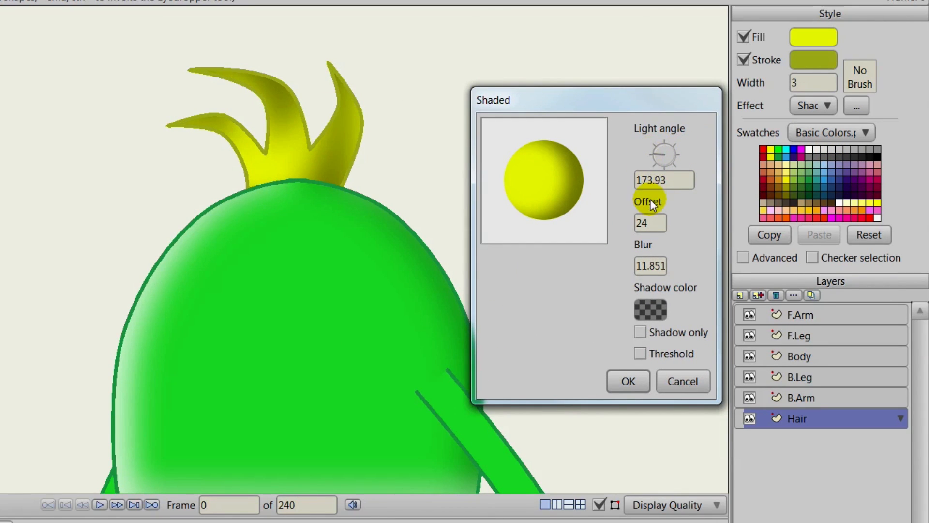
Set the hair shading's offset to 5 and its light angle to about 167
left_click(655, 220)
type("21")
scroll(655, 218, "down", 20)
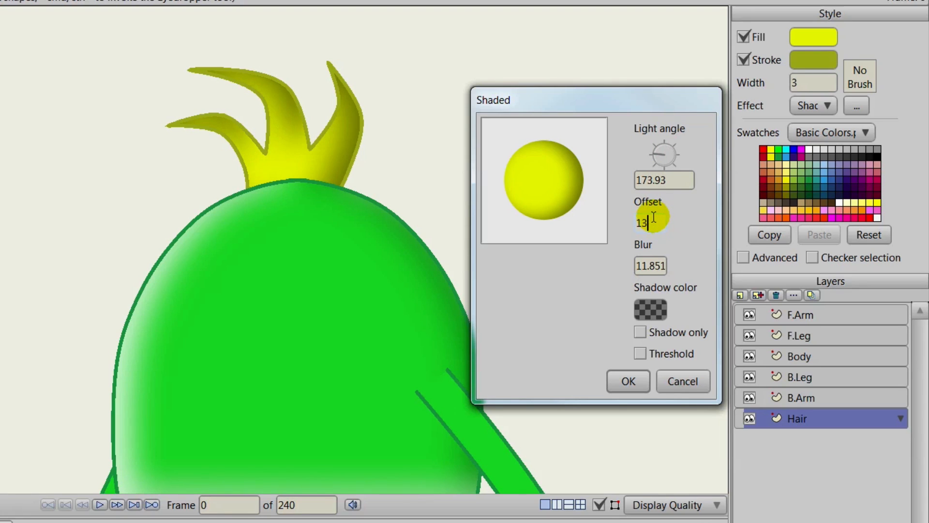
scroll(650, 214, "up", 4)
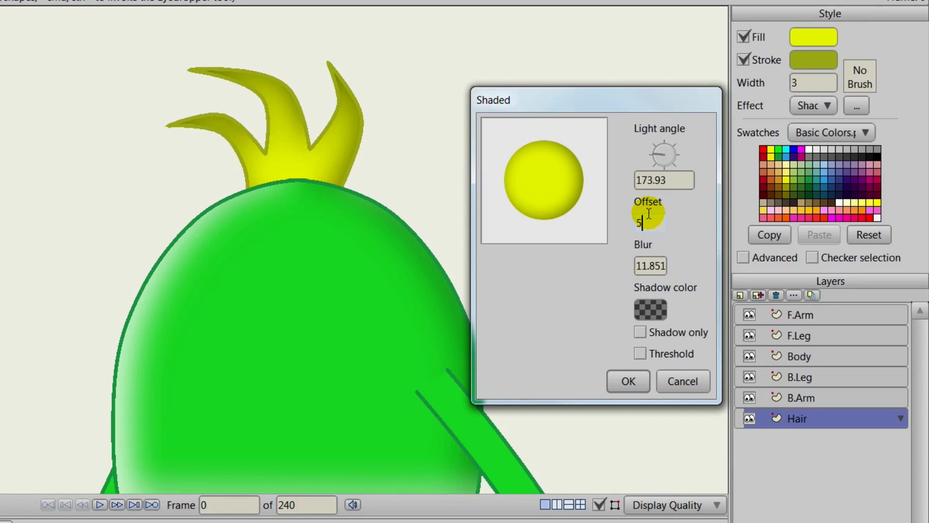
mouse_move(657, 155)
left_mouse_down()
mouse_move(657, 144)
mouse_move(650, 153)
left_mouse_up()
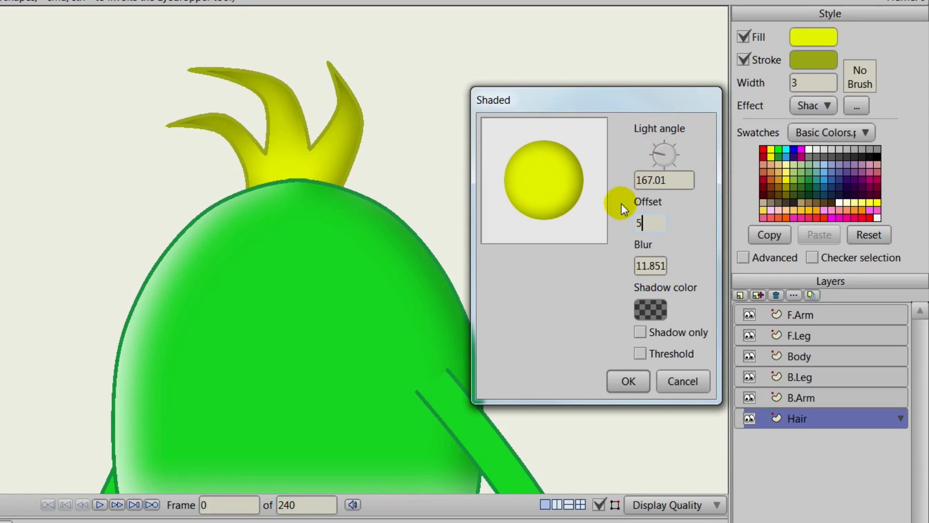
double_click(654, 222)
type("3")
key("BackSpace")
type("5")
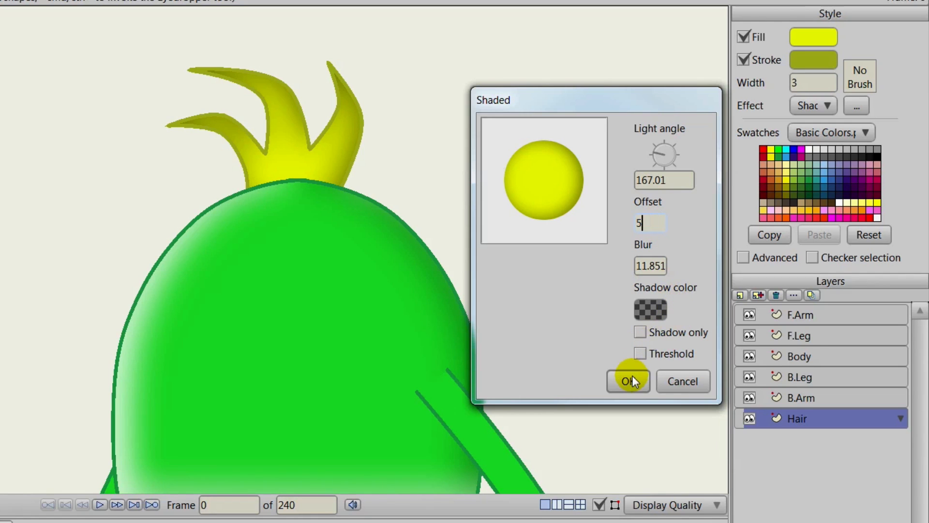
Lower the opacity of the shading's black shadow color slightly and apply the effect
left_click(657, 317)
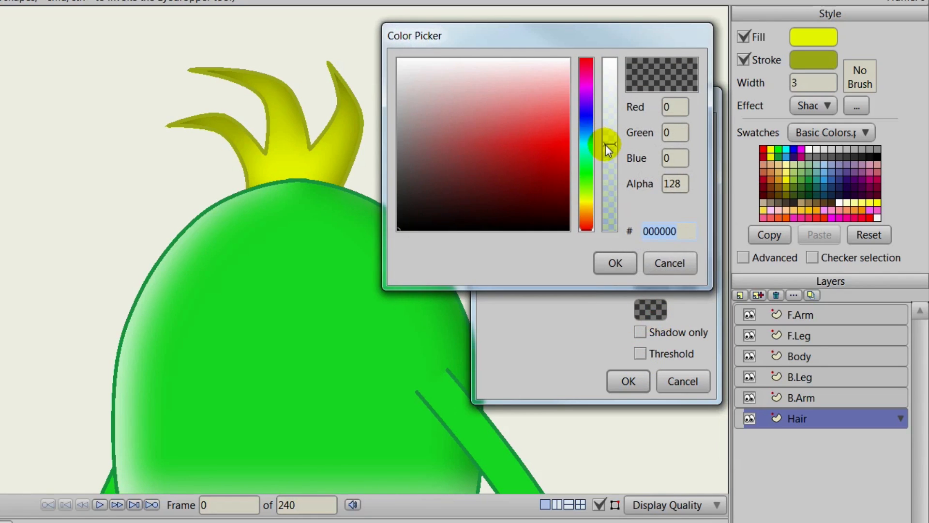
left_click_drag(605, 144, 613, 164)
left_click(614, 261)
left_click(635, 383)
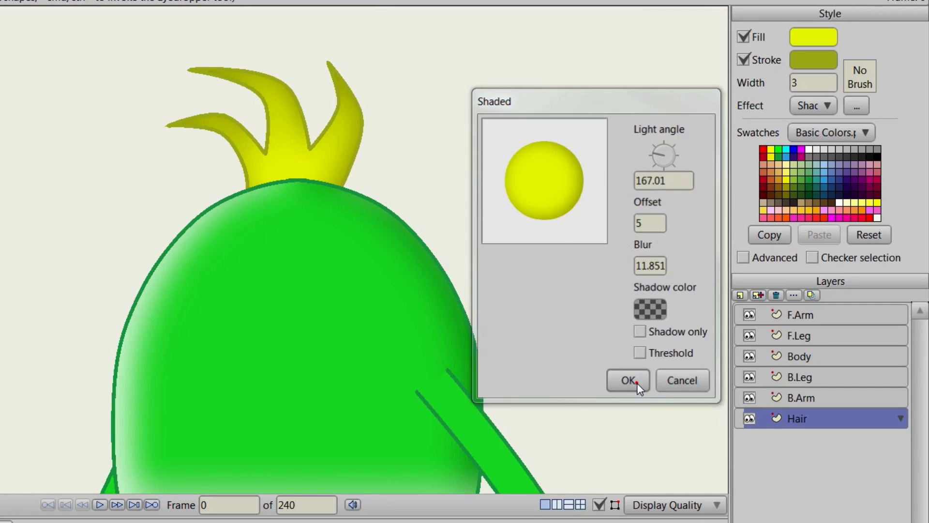
Add Shaded as the hair fill's second effect with a light angle of about 1.40 and an offset of 6
left_click(742, 257)
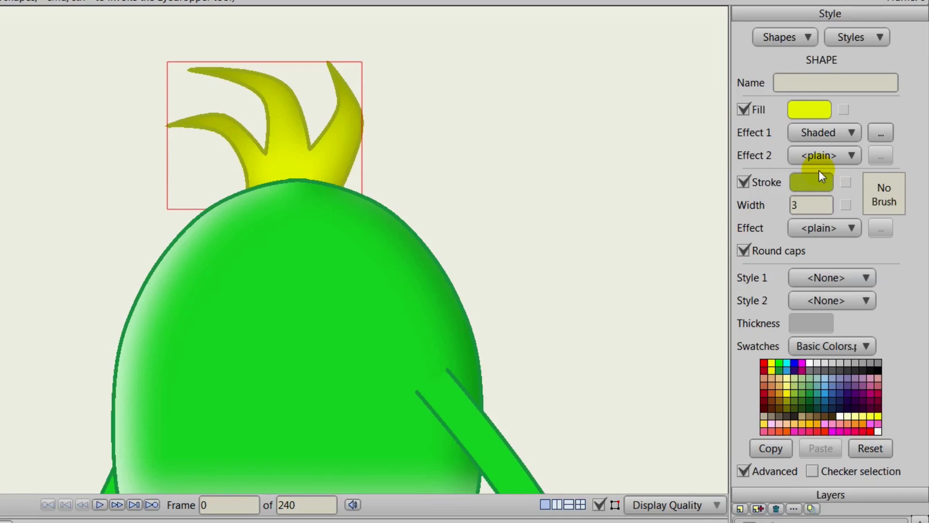
left_click(811, 156)
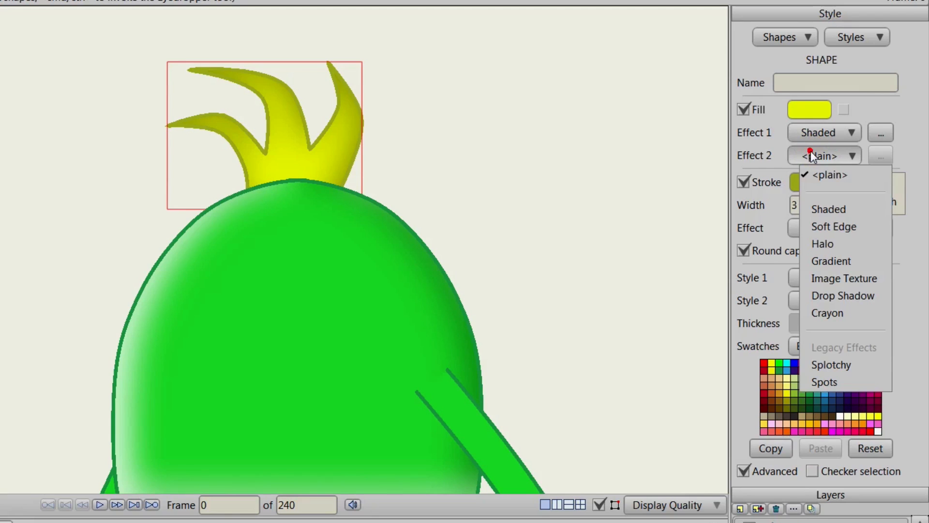
left_click(825, 208)
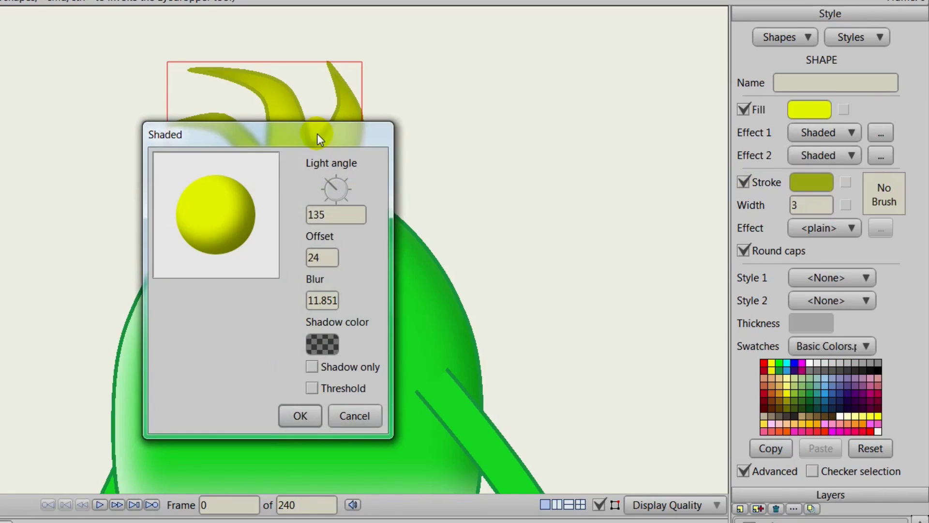
mouse_move(317, 134)
left_mouse_down()
mouse_move(515, 120)
mouse_move(609, 89)
left_mouse_up()
mouse_move(585, 146)
left_mouse_down()
mouse_move(602, 143)
mouse_move(606, 155)
left_mouse_up()
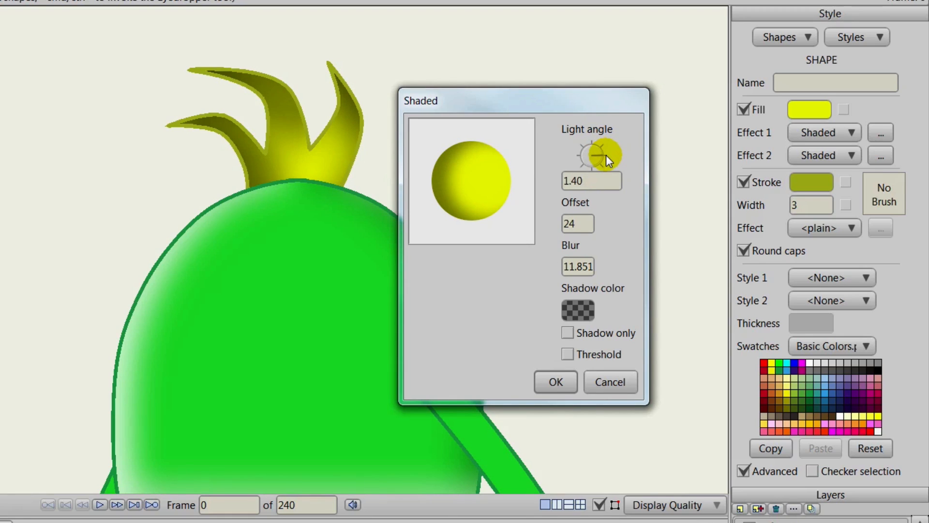
left_click(575, 223)
key("BackSpace")
key("BackSpace")
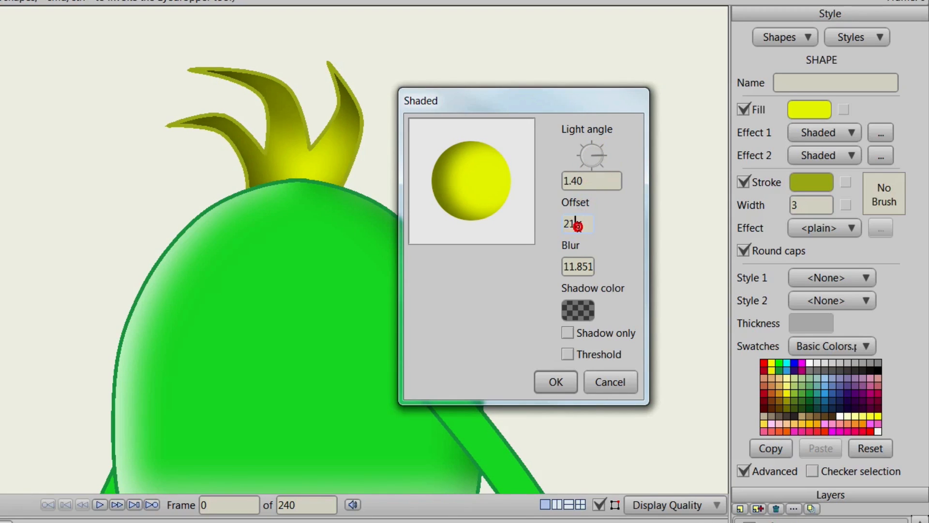
type("16")
scroll(576, 223, "down", 10)
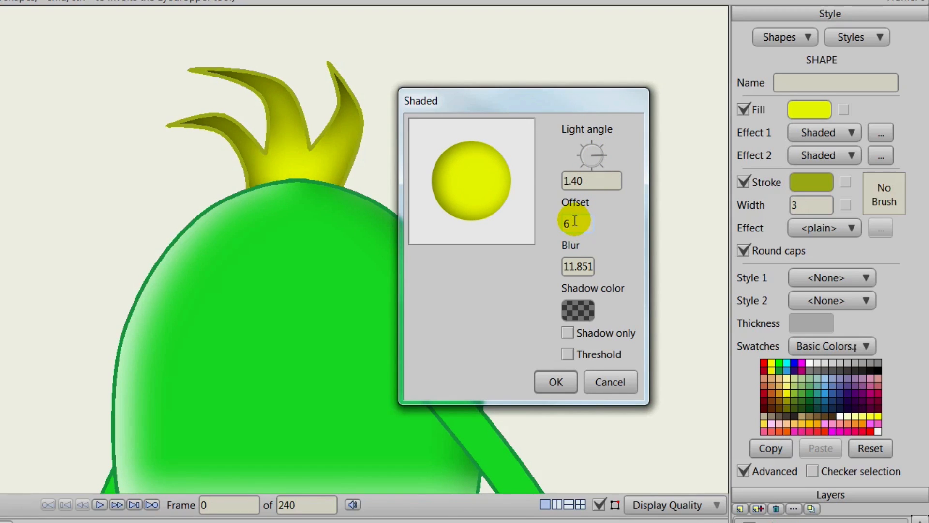
Change the second shading's shadow color to white (FFFFFF) with an alpha of about 244
left_click(589, 313)
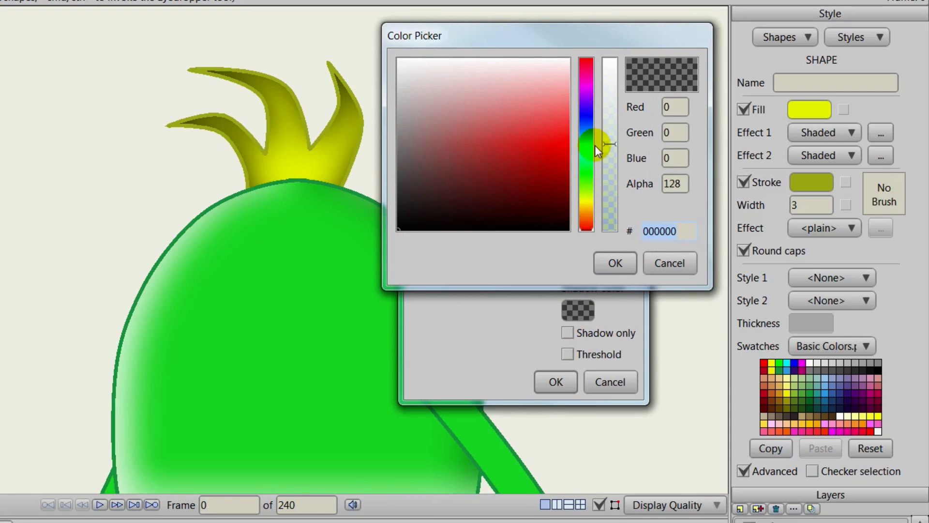
left_click_drag(424, 76, 378, 48)
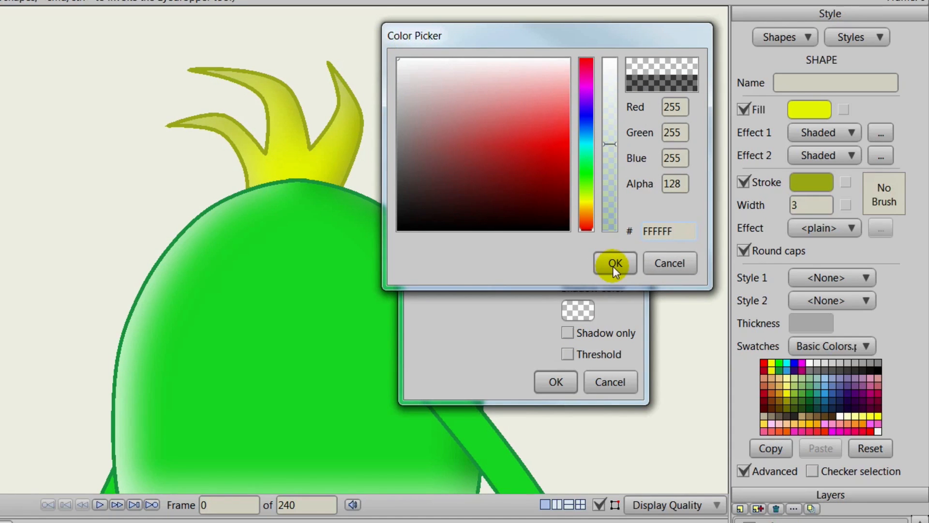
left_click_drag(609, 144, 611, 64)
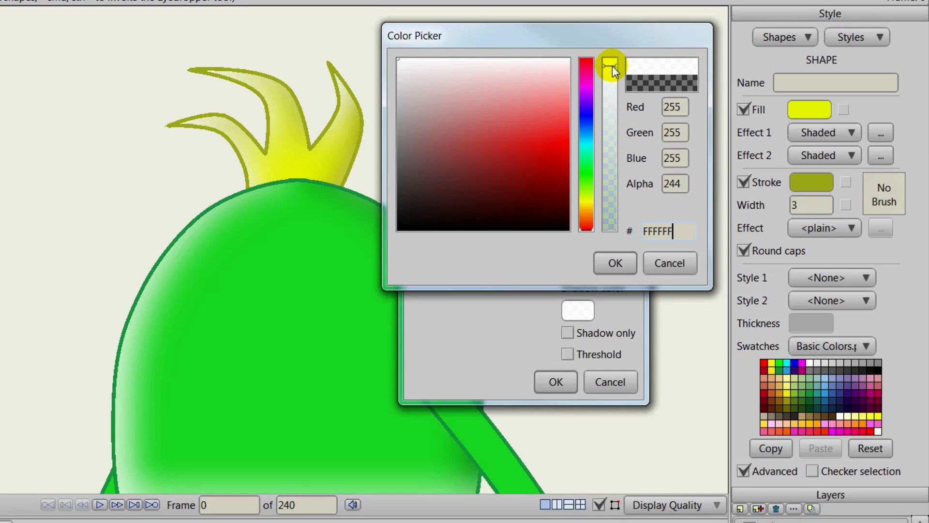
left_click(620, 263)
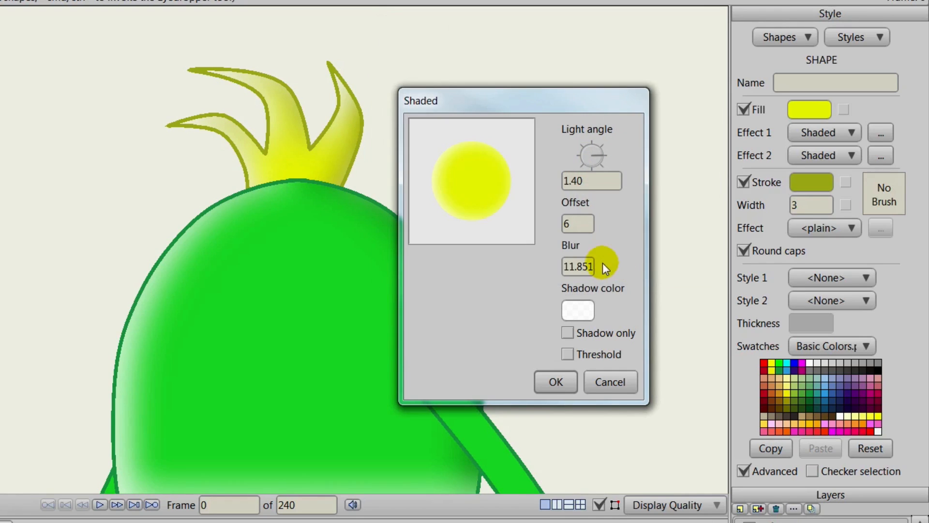
Set the second shading's offset to 9 and apply the effect to the hair
double_click(574, 223)
type("11")
key("BackSpace")
key("BackSpace")
type("9")
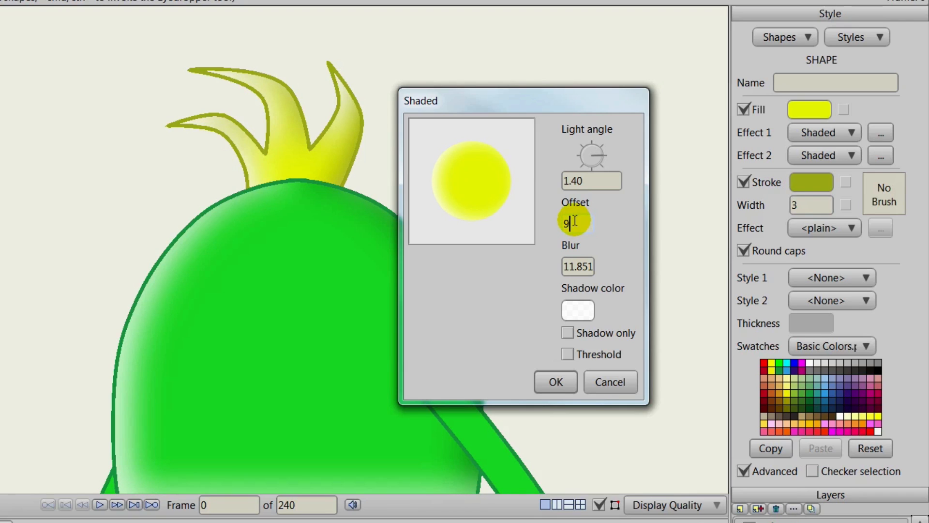
left_click(551, 379)
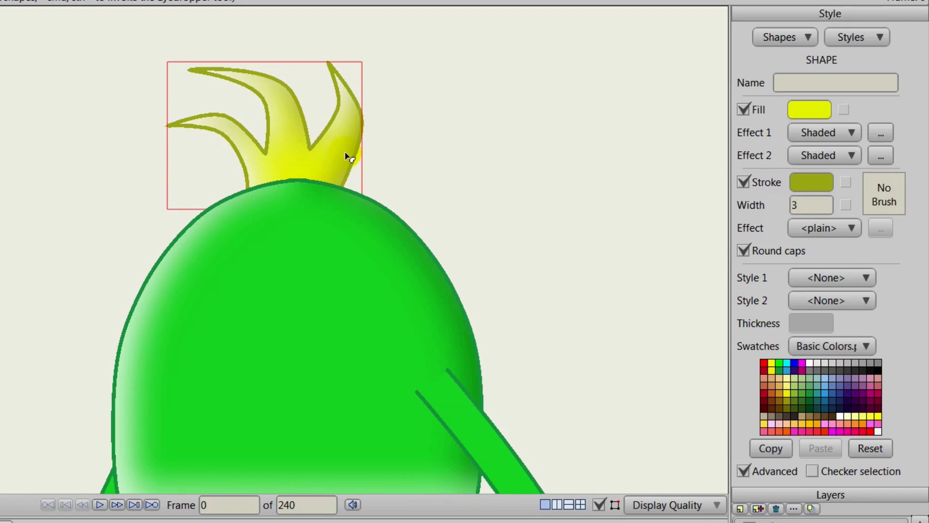
Try a stroke width of 2 on the hair outline
double_click(798, 204)
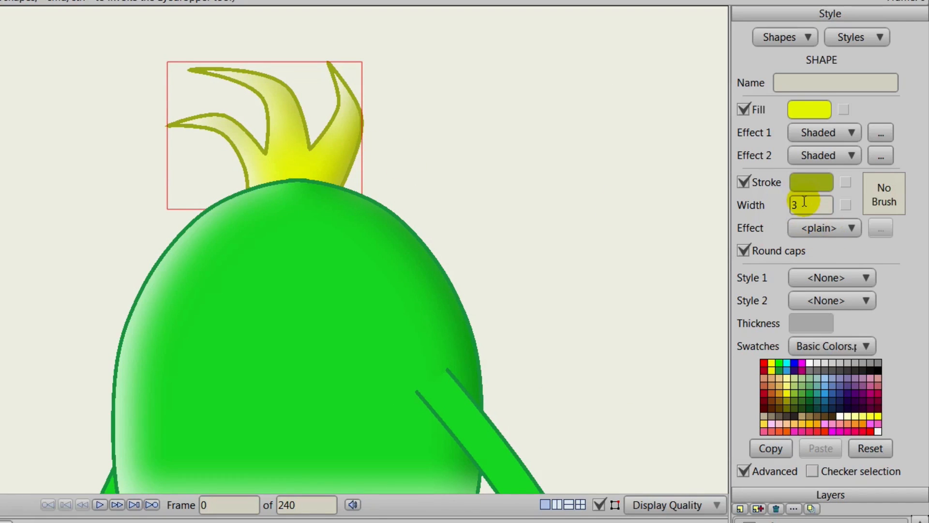
type("2")
key("Return")
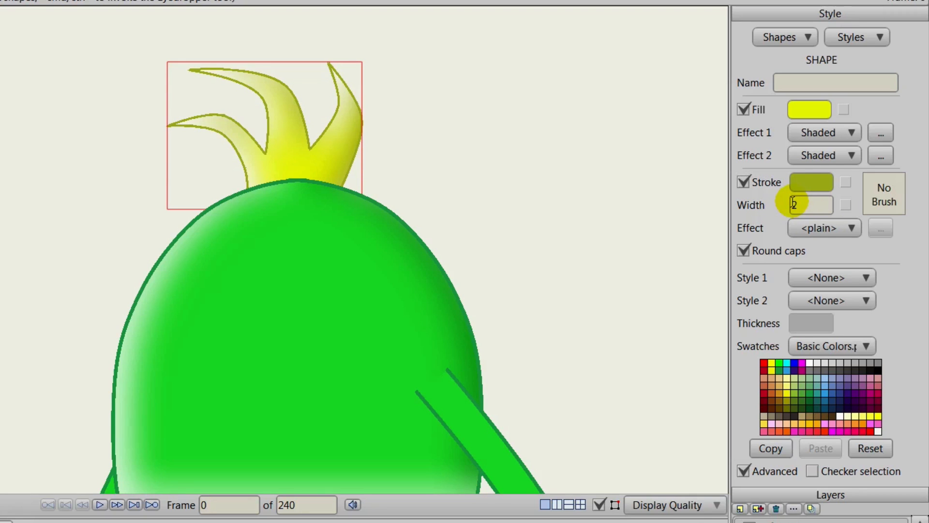
Set the hair outline's stroke width to 2.5
left_click_drag(573, 295, 596, 231)
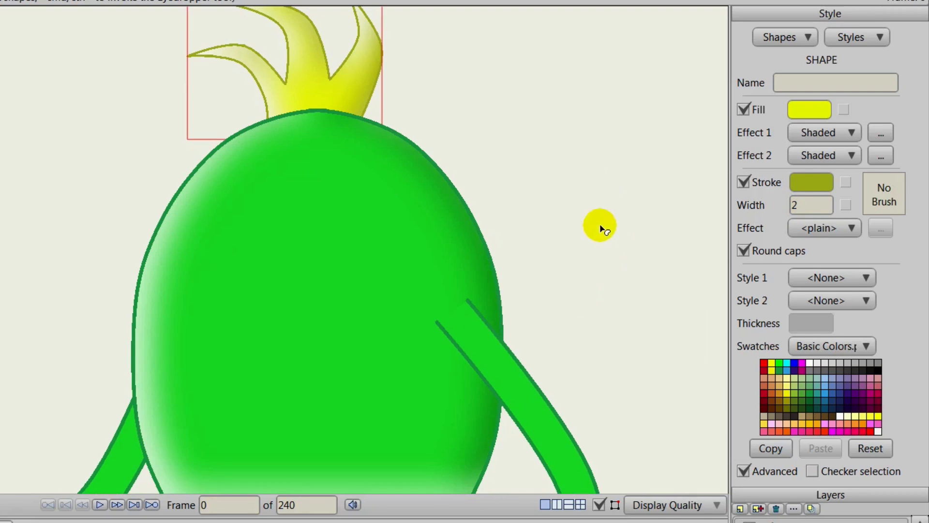
double_click(823, 205)
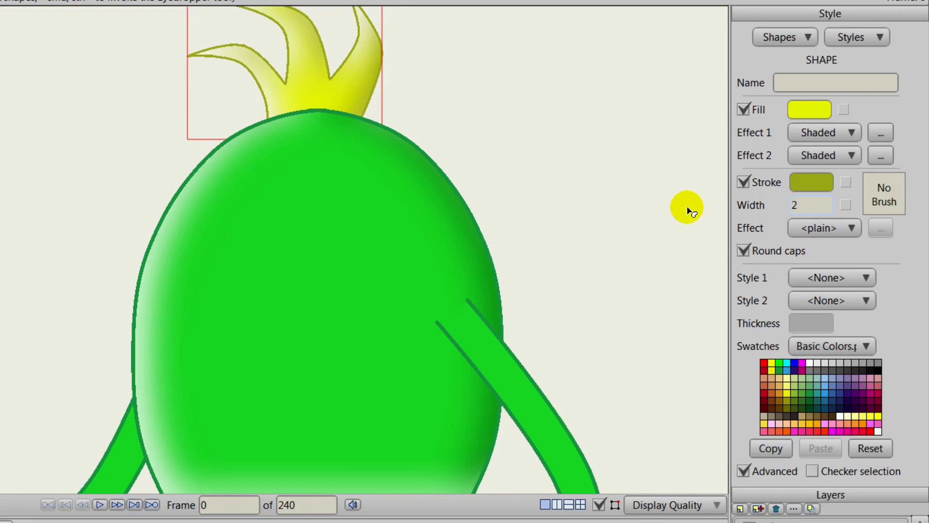
type("2.5")
key("Return")
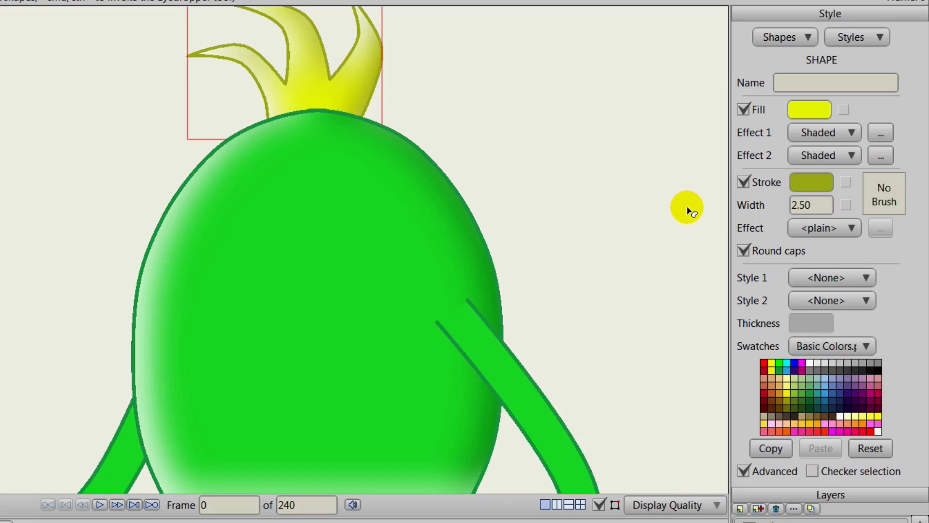
Add a vector layer named Eyes above the F.Arm layer
left_click_drag(475, 202, 485, 310)
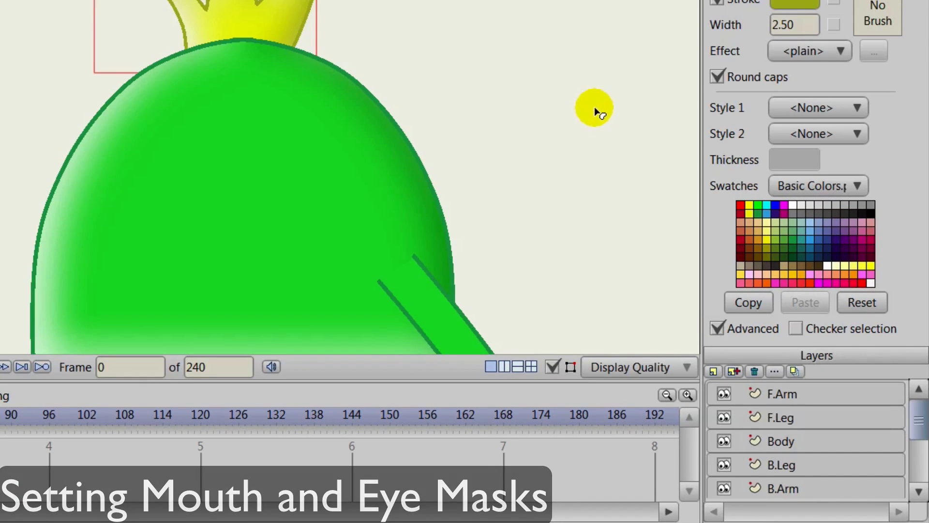
left_click(717, 328)
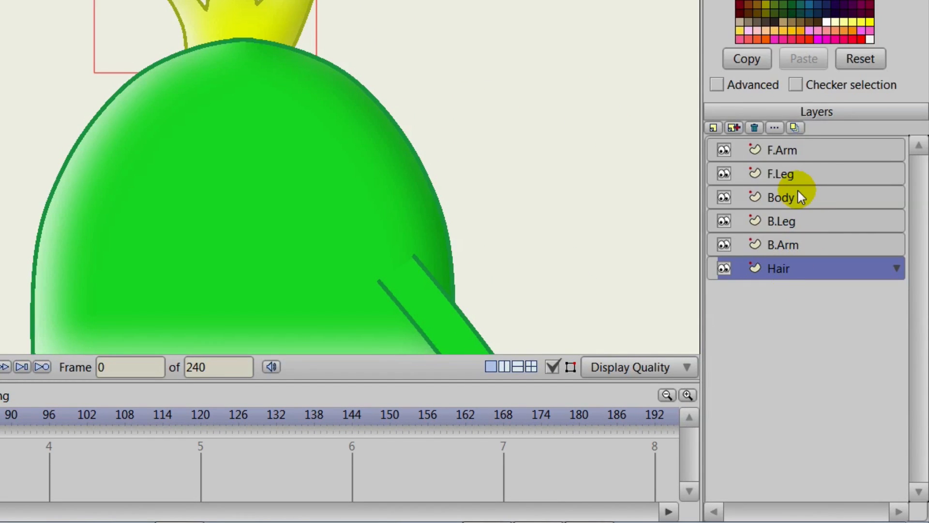
left_click(787, 151)
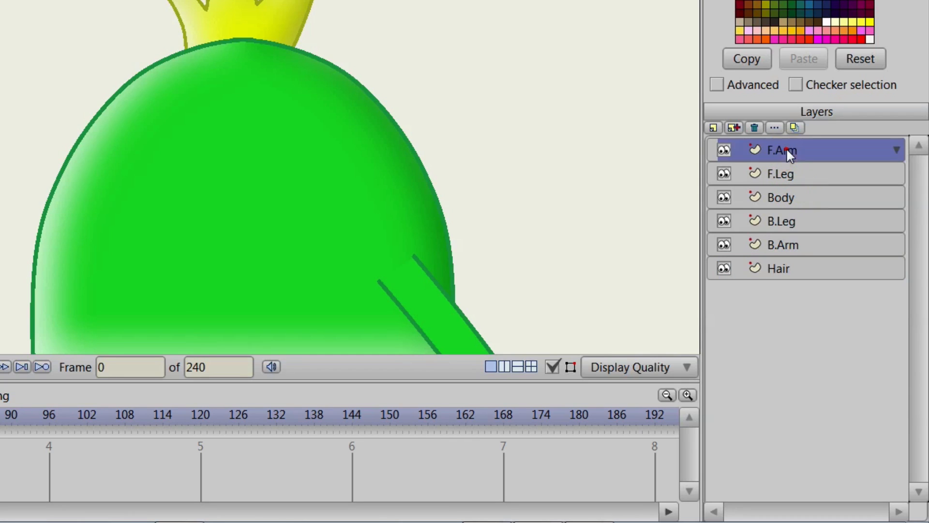
left_click(713, 127)
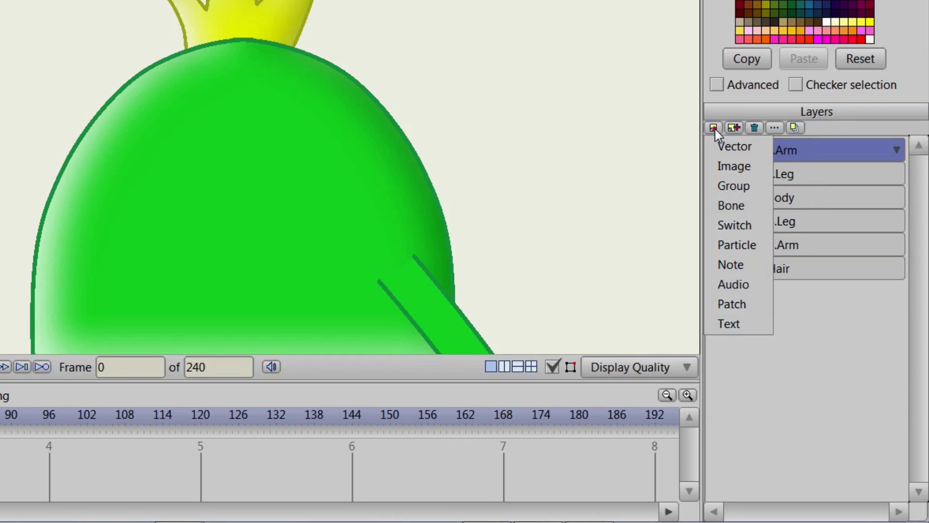
left_click(731, 152)
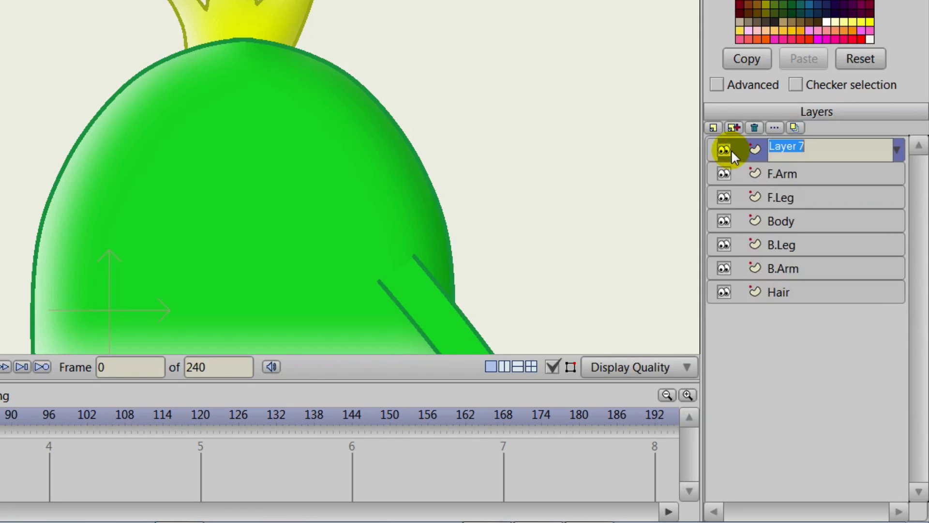
type("Eyes")
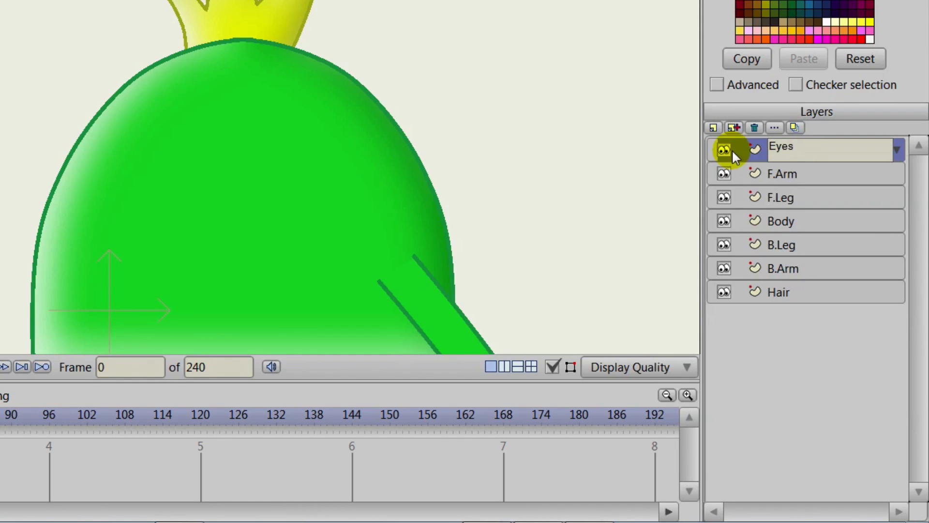
key("Return")
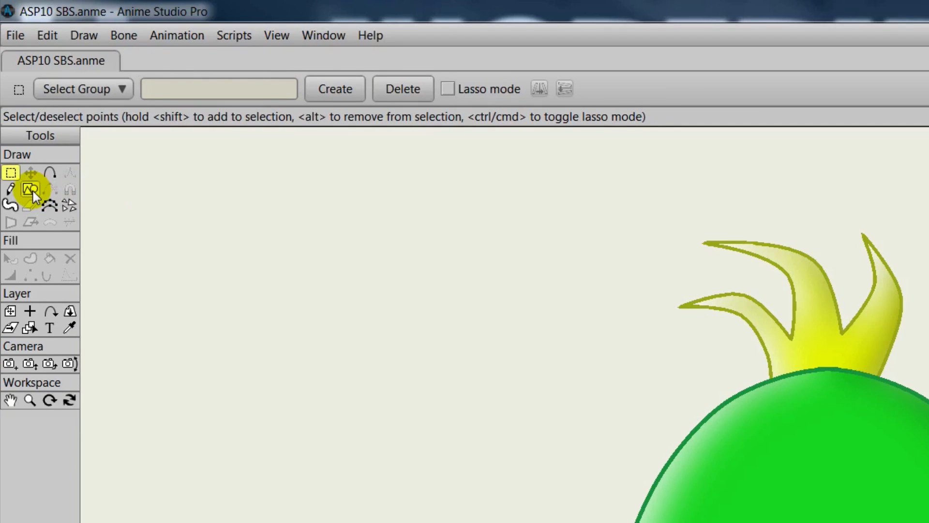
Draw a circular eye over the body's upper left edge with a white fill and a dark gray stroke of width 2
left_click(30, 189)
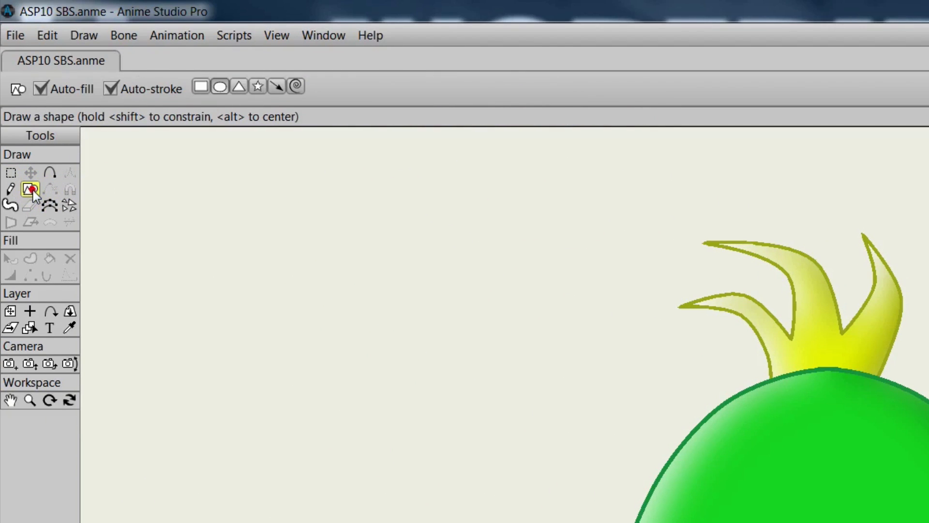
left_click(222, 85)
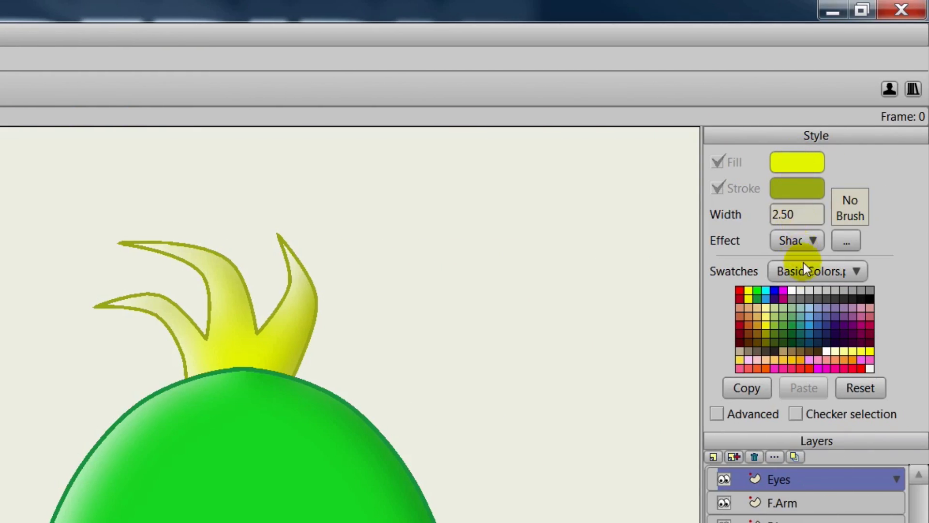
left_click(792, 290)
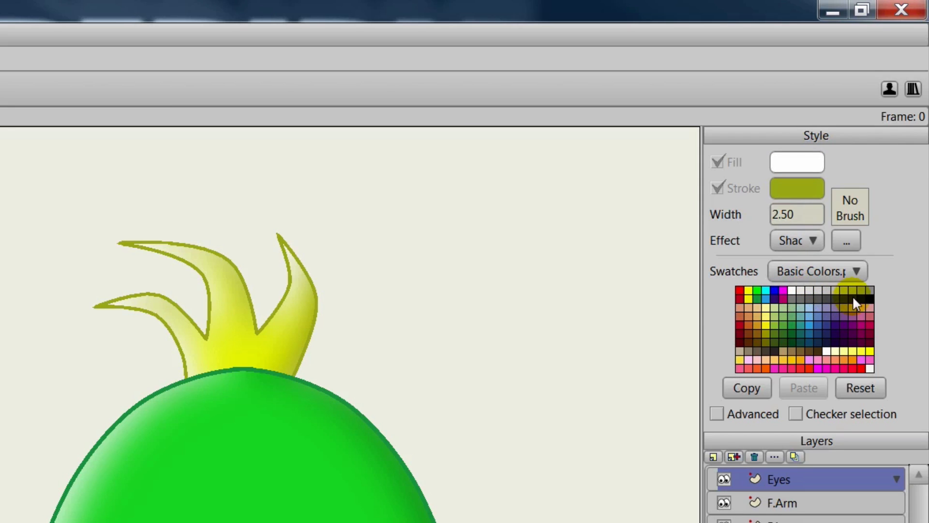
right_click(825, 295)
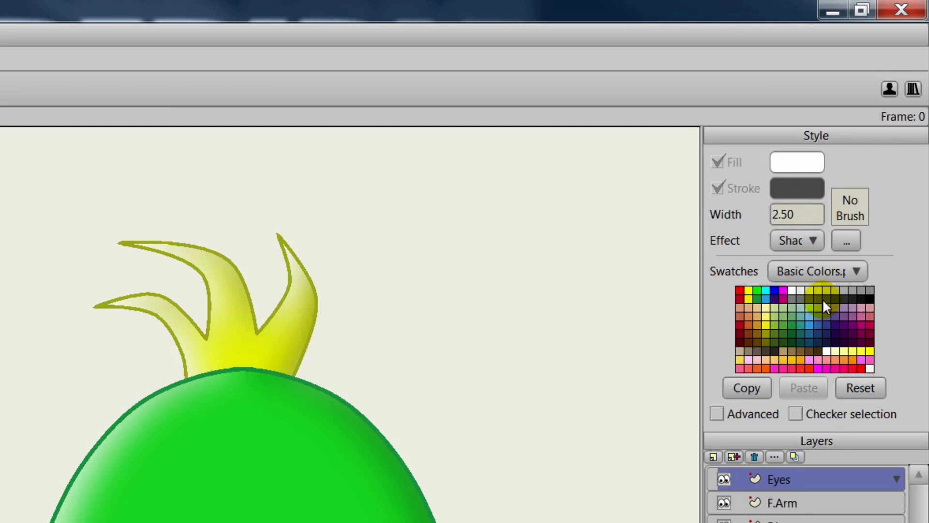
left_click(796, 214)
key("BackSpace")
key("BackSpace")
key("BackSpace")
key("Return")
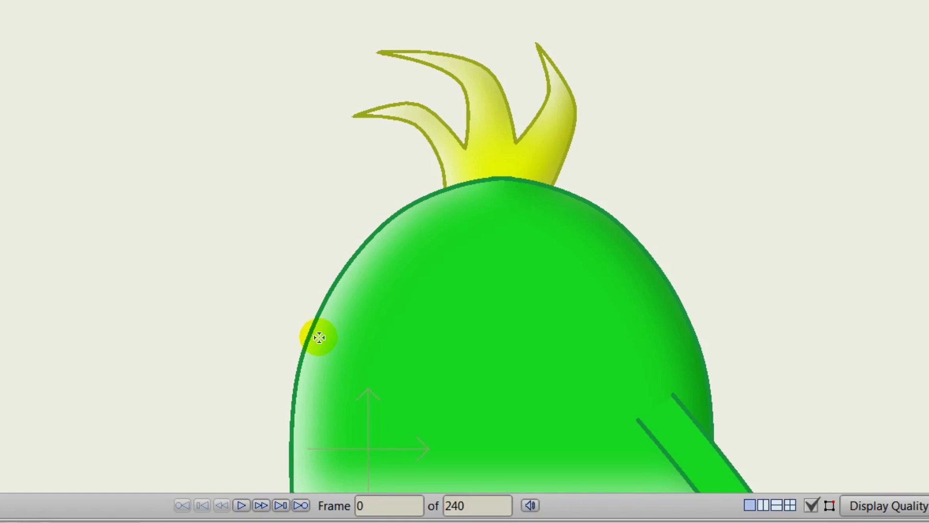
left_click_drag(319, 337, 397, 461)
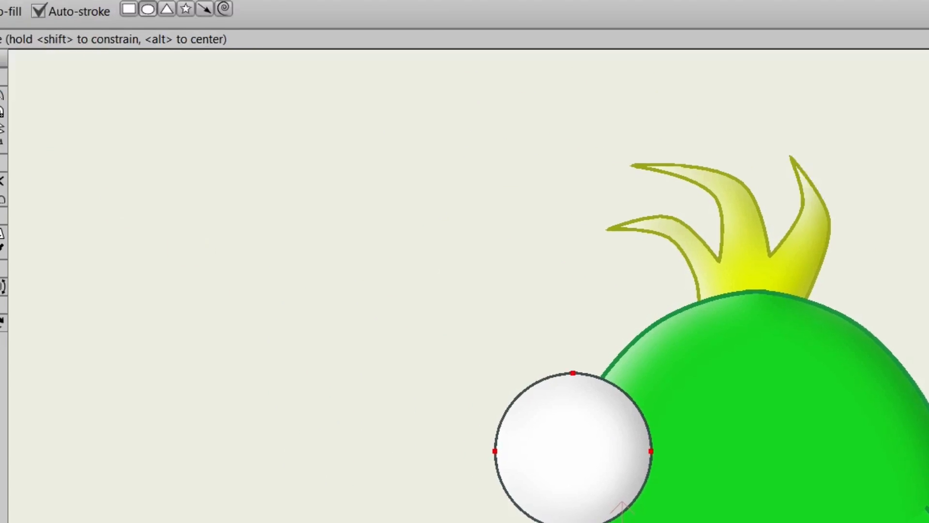
Set both fill effects of the eye circle to plain
left_click(10, 213)
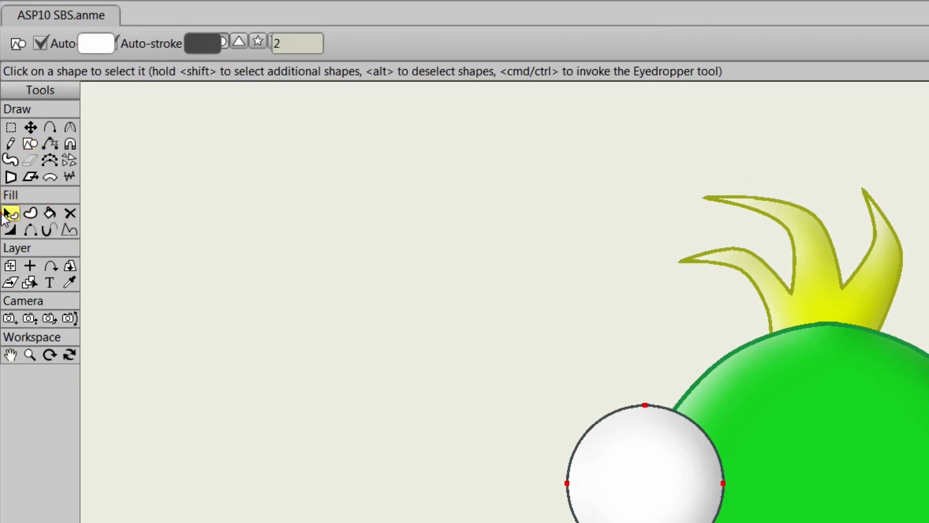
left_click(658, 481)
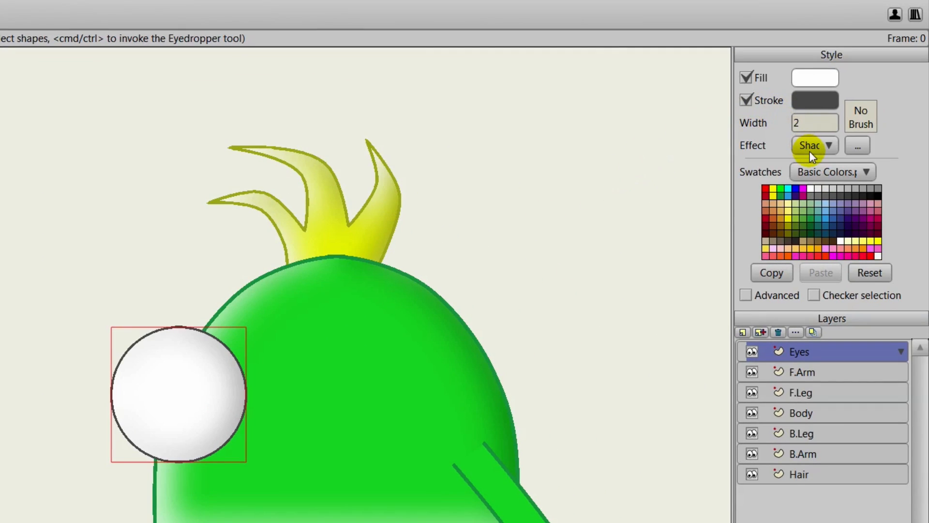
left_click(746, 295)
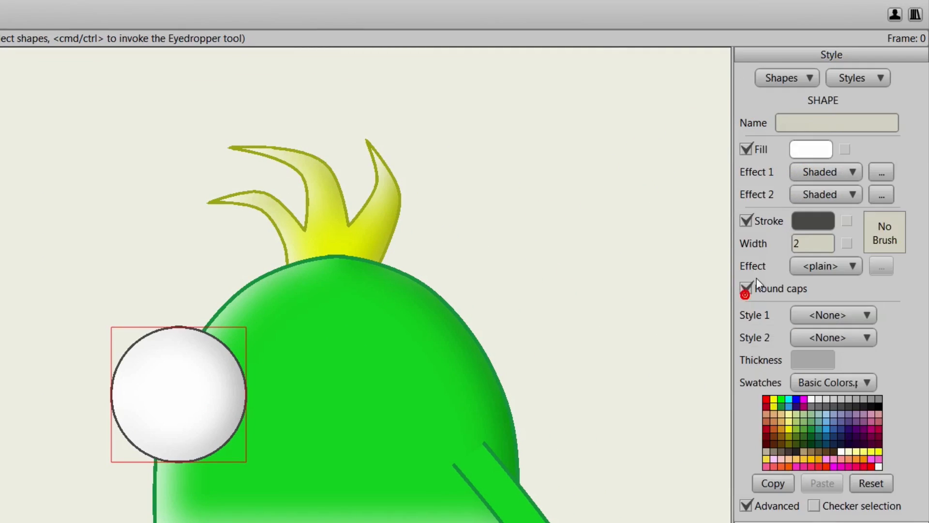
left_click(831, 173)
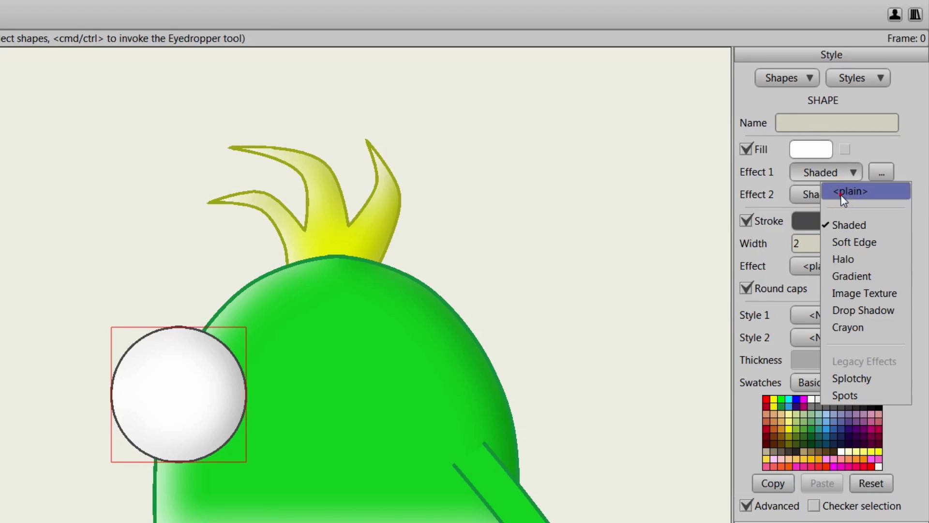
left_click(841, 192)
left_click(840, 195)
left_click(848, 213)
left_click(760, 479)
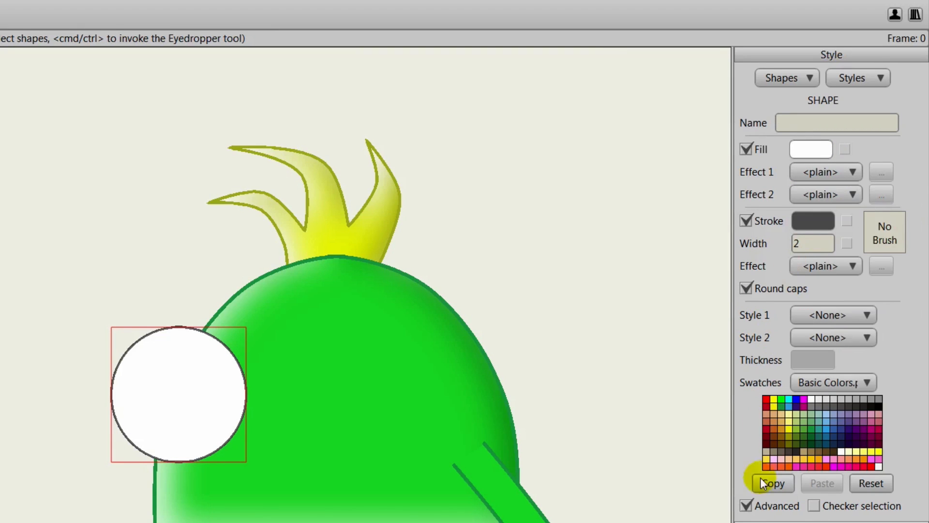
left_click(746, 505)
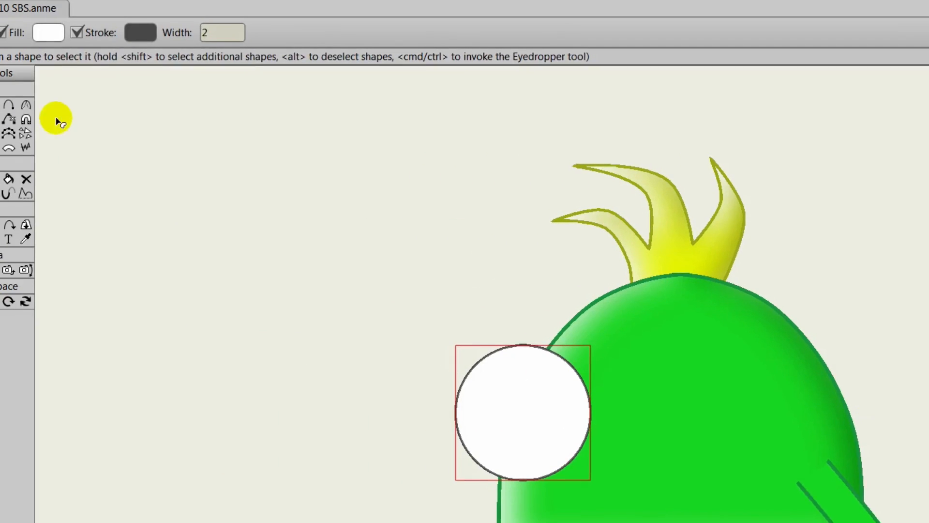
Shrink the eye circle and position it over the body's left edge at about X -0.0524, Y 0.1372
left_click(27, 107)
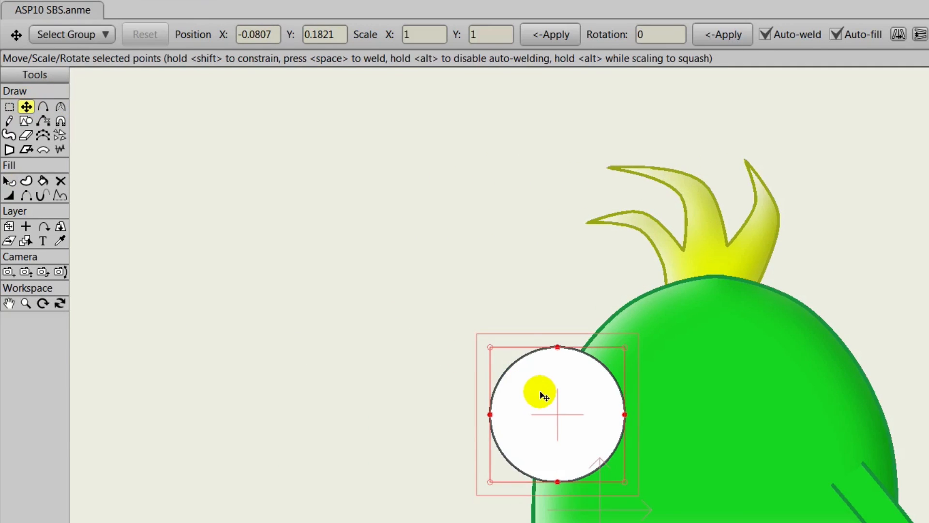
left_click_drag(541, 394, 559, 428)
scroll(687, 310, "down", 2)
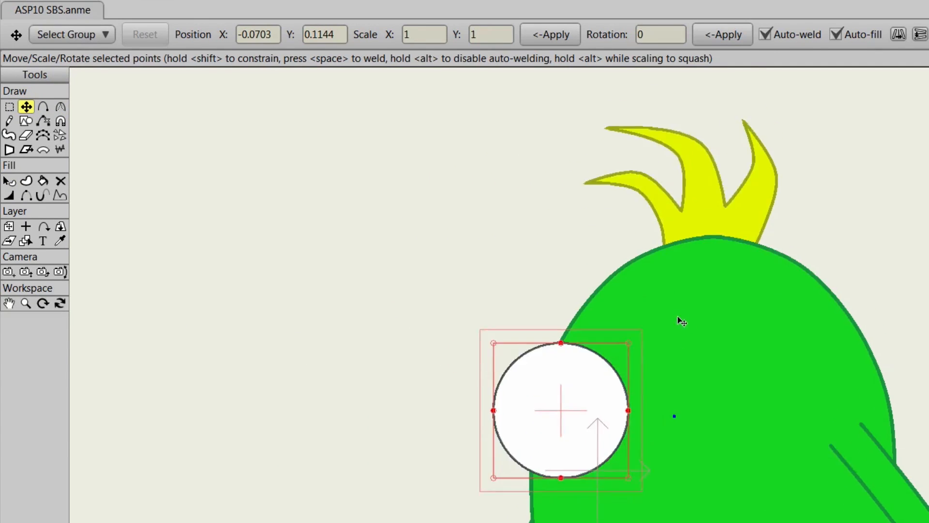
left_click_drag(716, 334, 726, 294)
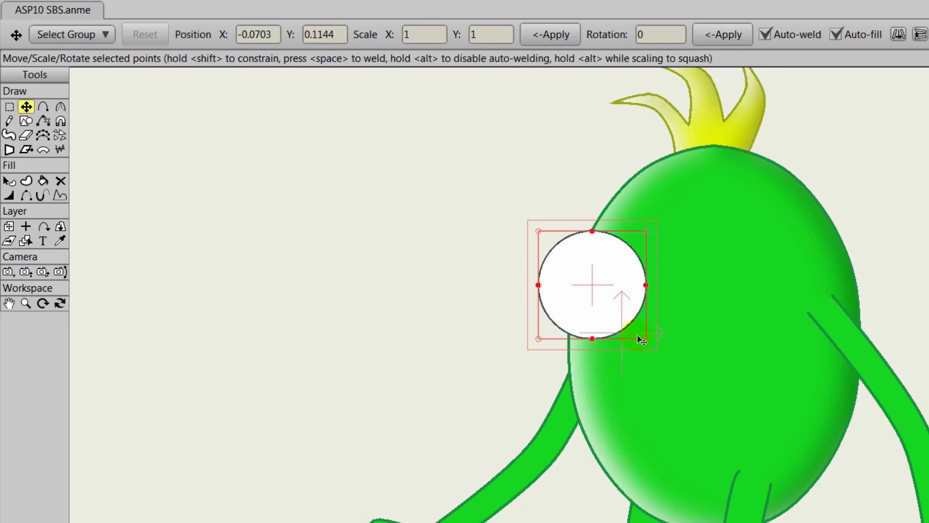
left_click_drag(645, 339, 659, 353)
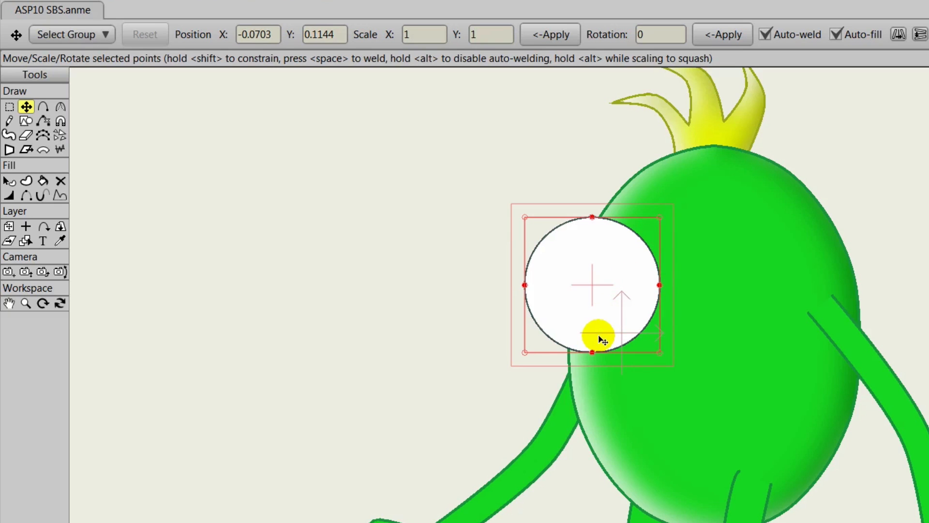
mouse_move(591, 307)
left_mouse_down()
mouse_move(622, 300)
mouse_move(592, 309)
left_mouse_up()
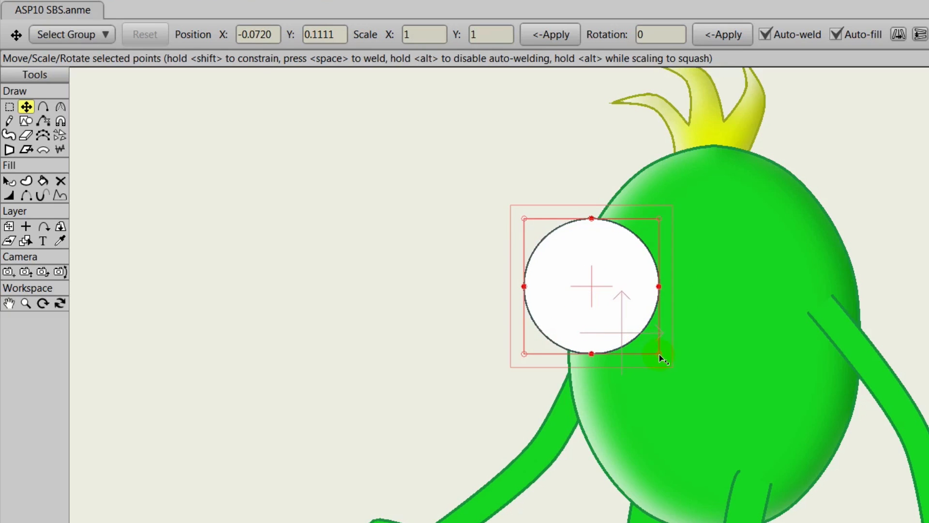
left_click_drag(659, 353, 645, 337)
left_click(598, 302)
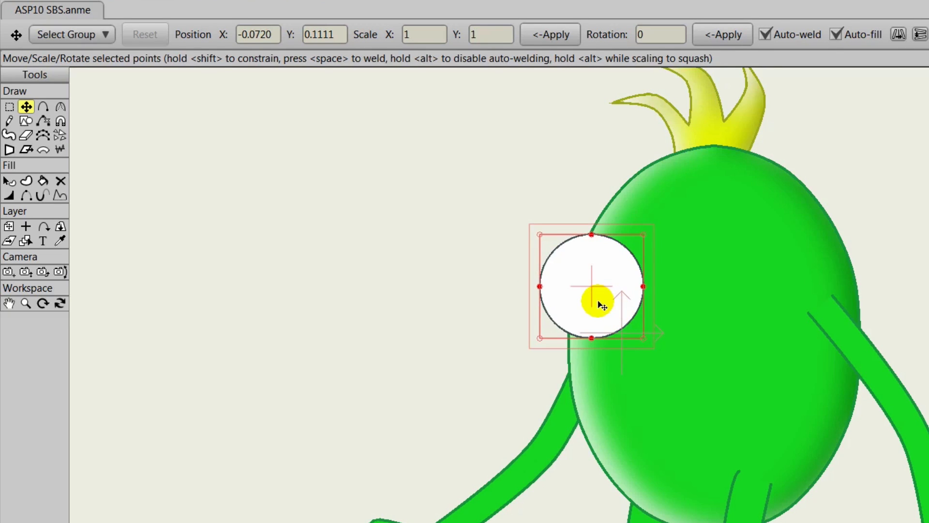
mouse_move(600, 304)
left_mouse_down()
mouse_move(622, 292)
mouse_move(613, 296)
left_mouse_up()
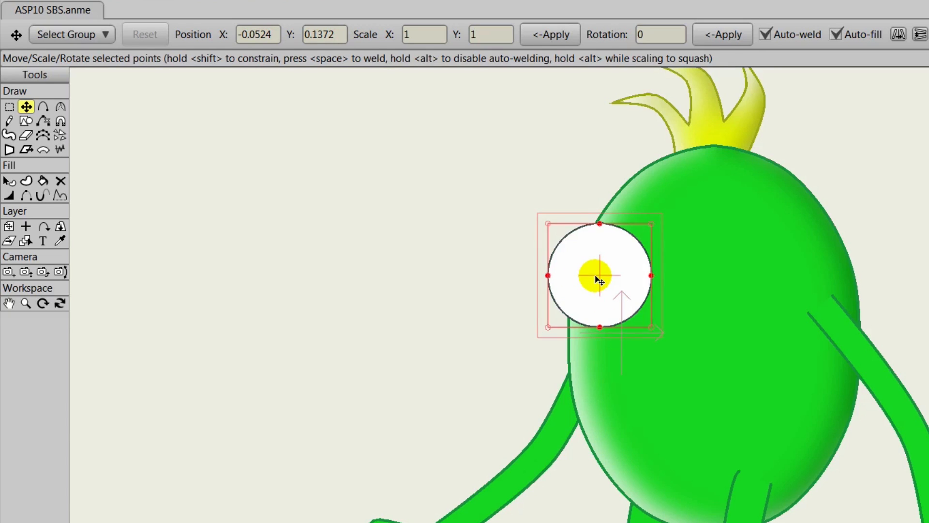
Place a duplicate of the eye circle to the right of the first eye at the same height, slightly overlapping it
left_click_drag(599, 280, 691, 290)
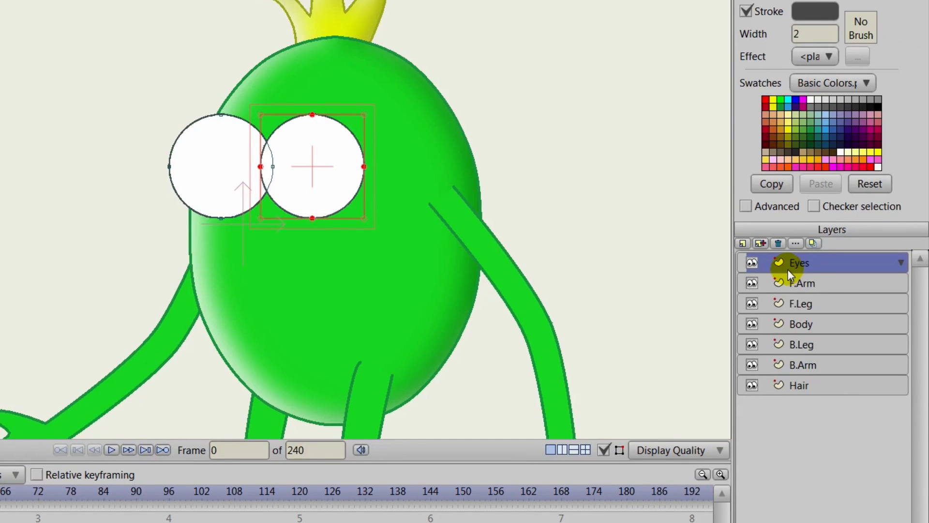
Add a vector layer named Pupils above the Eyes layer
left_click(743, 244)
left_click(749, 258)
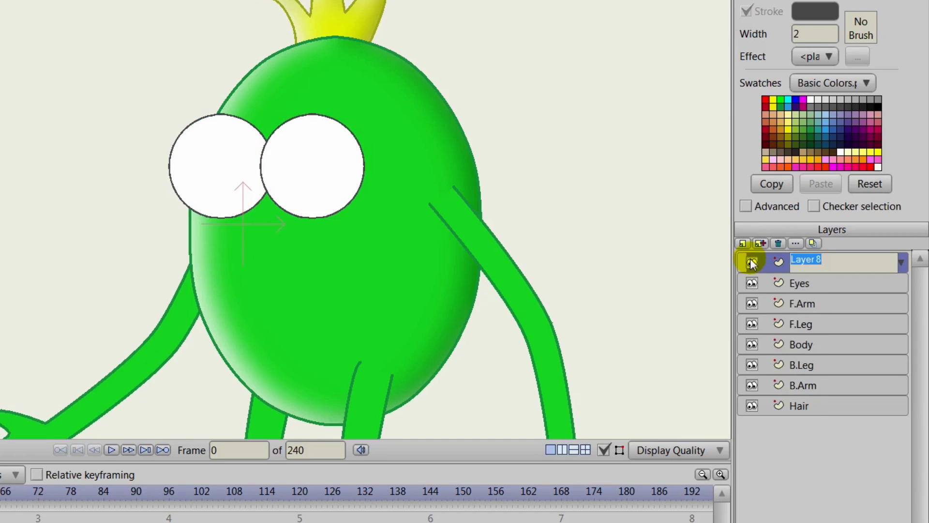
type("Pupils")
key("Return")
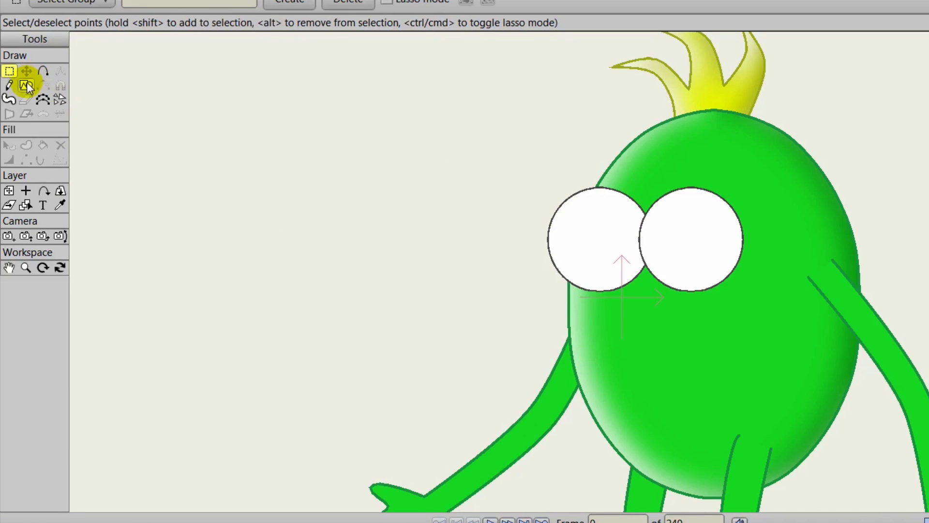
Draw a small black-filled circle as the pupil in the left part of the left eye
left_click(25, 85)
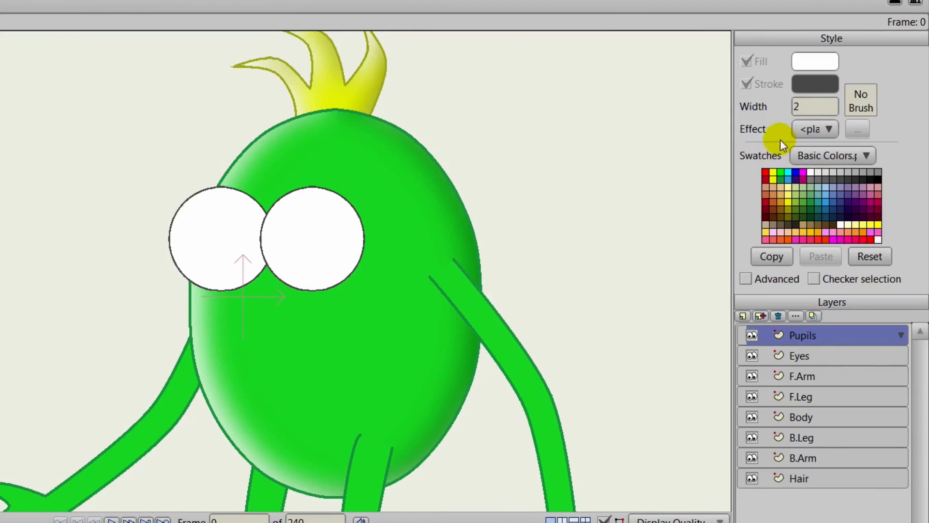
left_click(806, 63)
left_click_drag(438, 239, 387, 266)
left_click(612, 284)
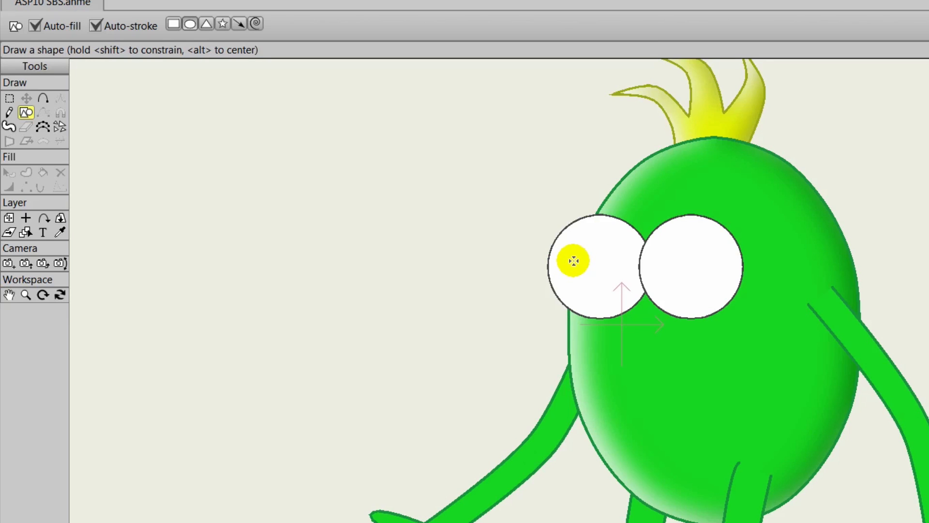
left_click_drag(574, 261, 583, 275)
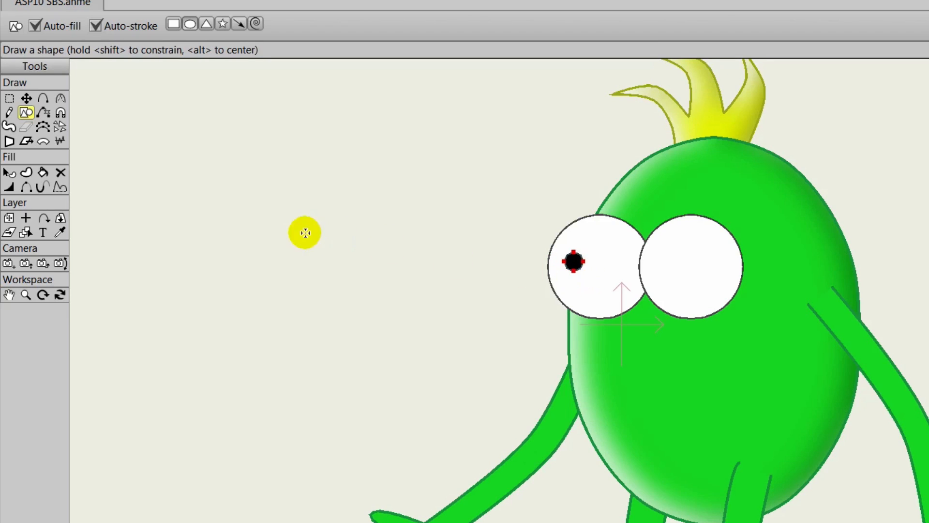
Turn off the stroke of the left eye's pupil
left_click(10, 172)
left_click(573, 261)
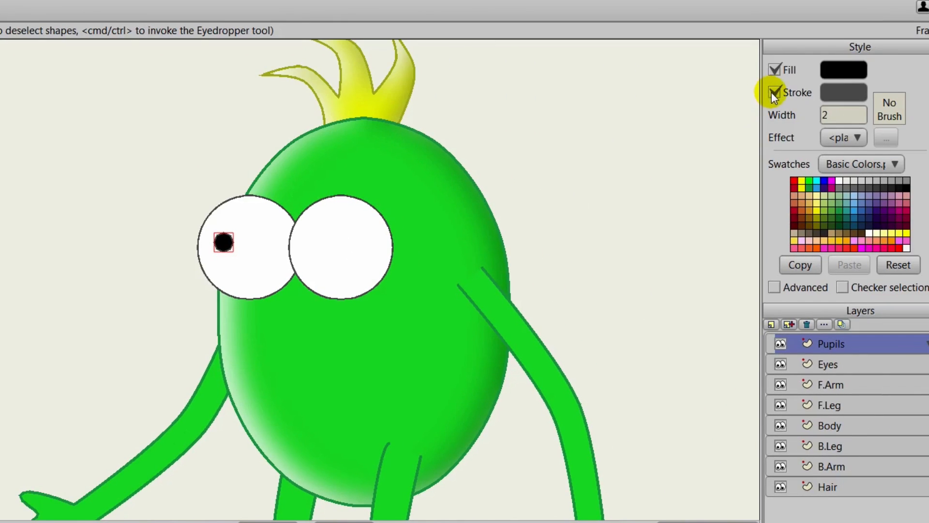
left_click(773, 92)
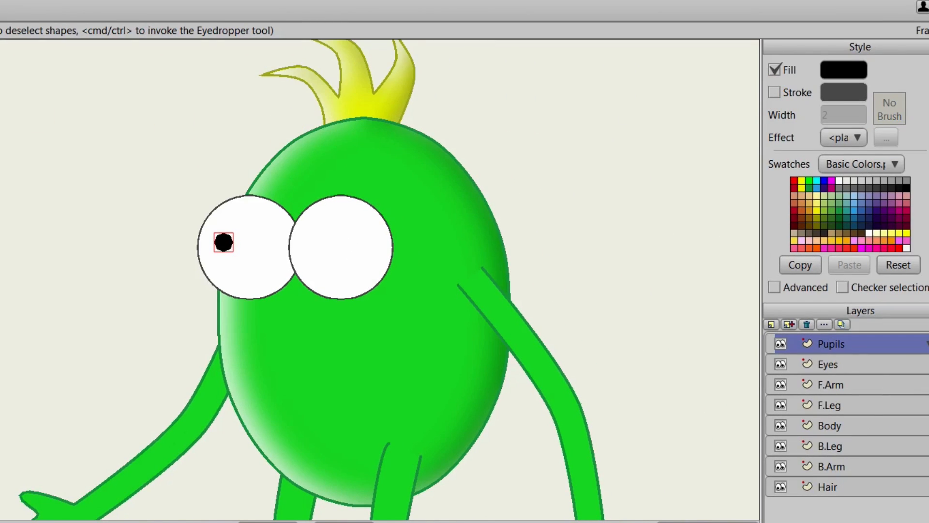
Duplicate the left eye's pupil and place the copy in the left part of the right eye at the same height
key("t")
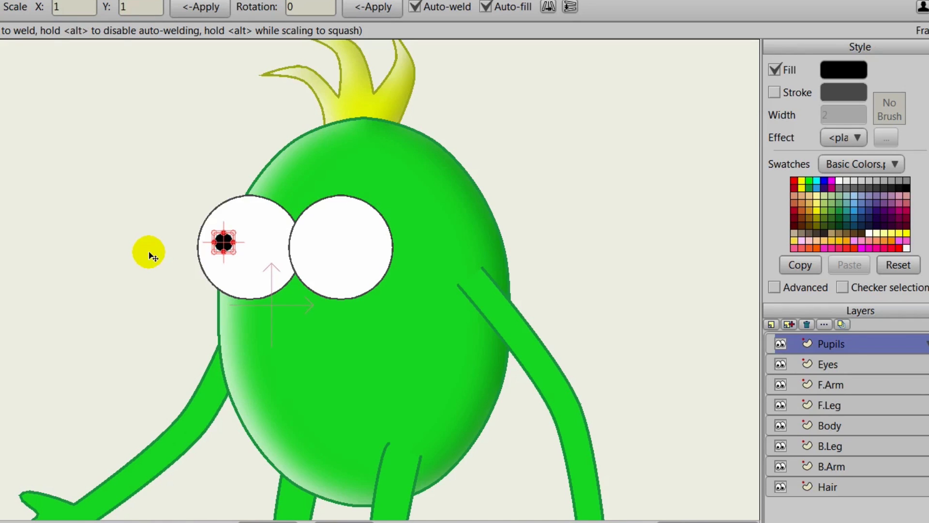
key("ctrl+c")
key("ctrl+v")
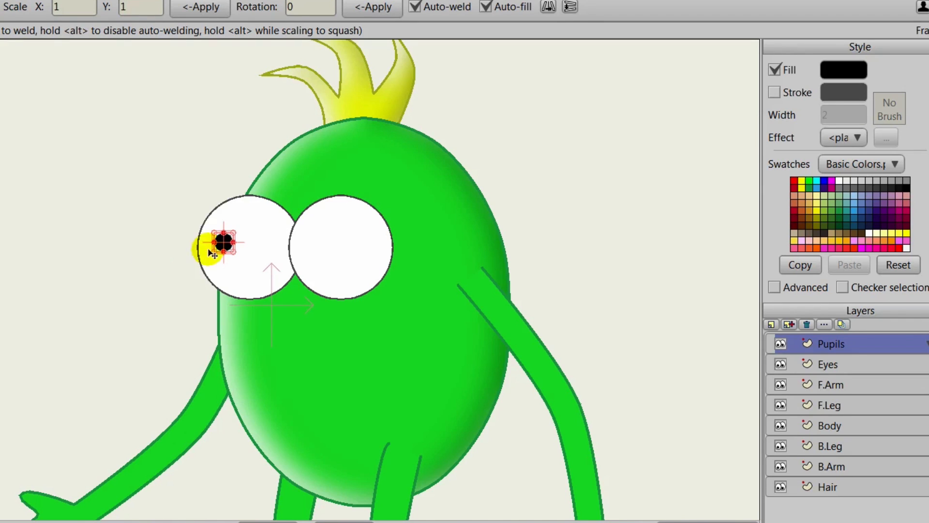
left_click_drag(223, 242, 322, 256)
Draw a tiny white-filled circle as a highlight in the left eye, above and beside the pupil
scroll(258, 279, "up", 3)
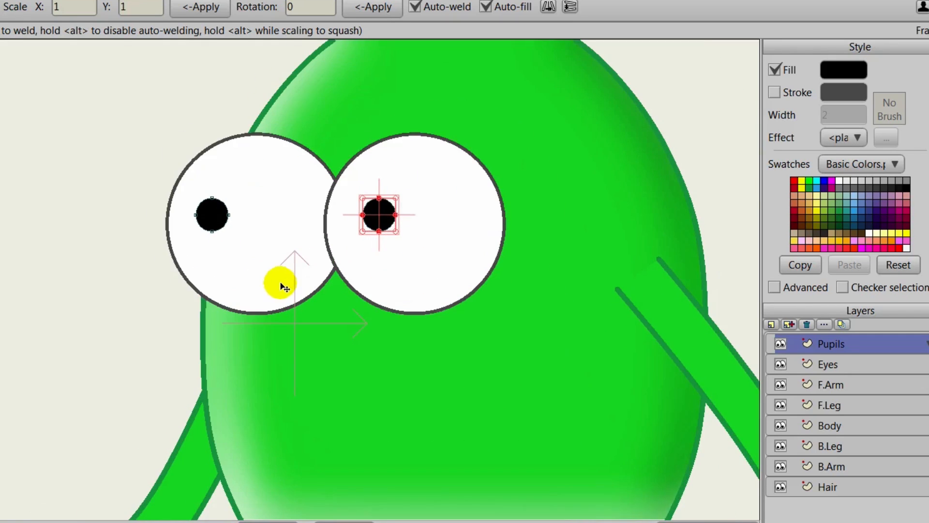
scroll(285, 288, "up", 2)
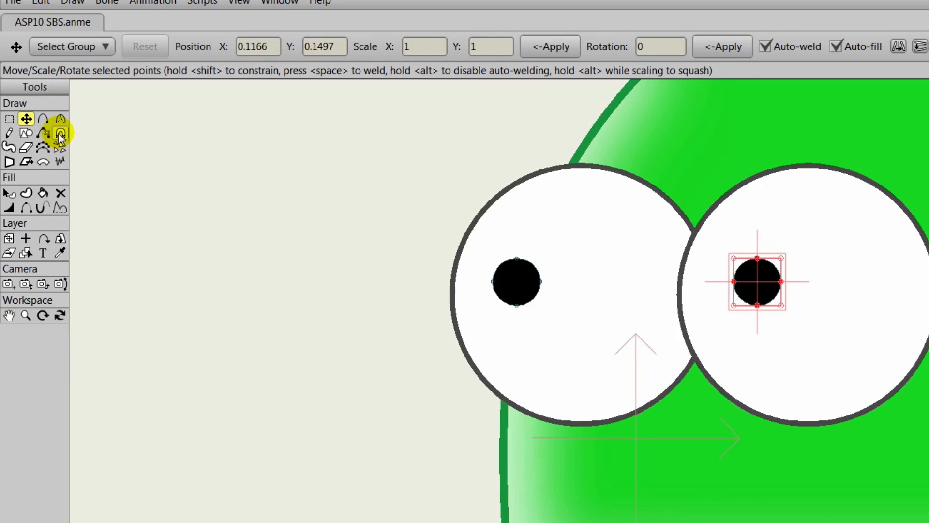
left_click(28, 133)
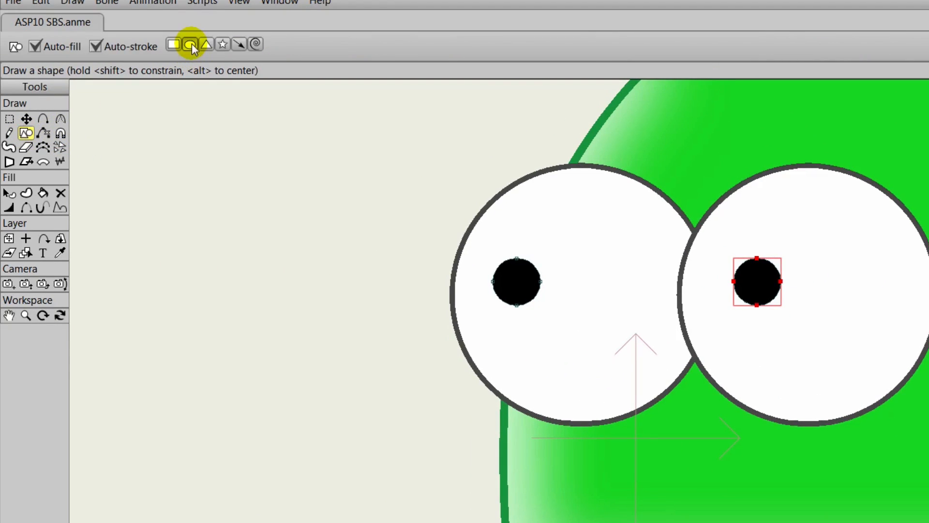
left_click(190, 44)
left_click(9, 192)
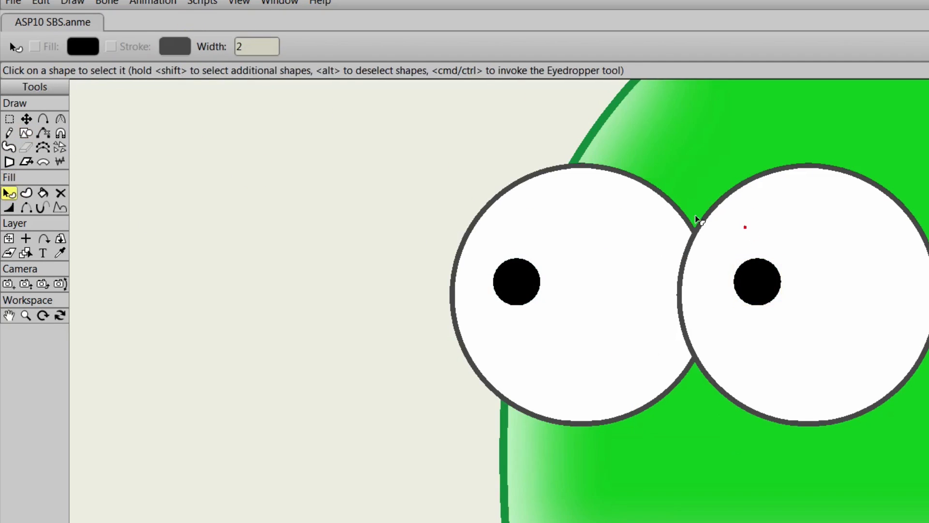
left_click(25, 133)
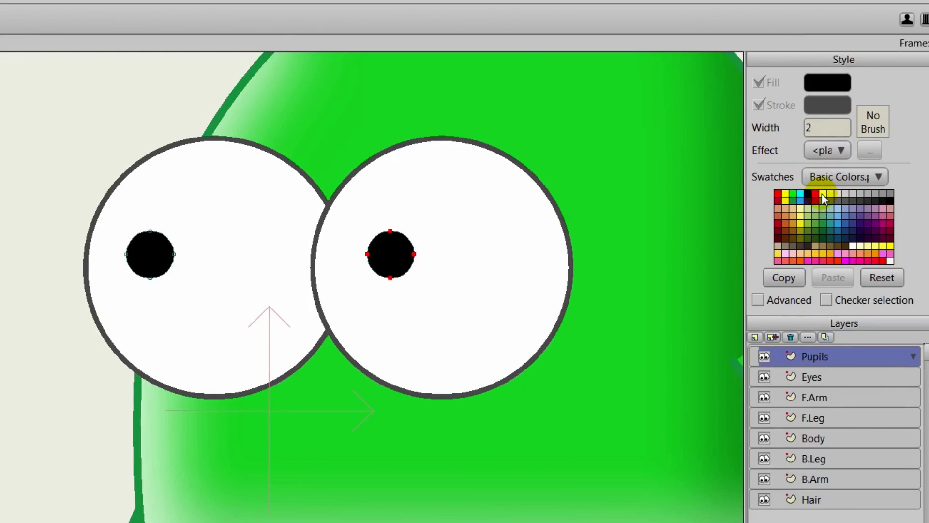
left_click(822, 193)
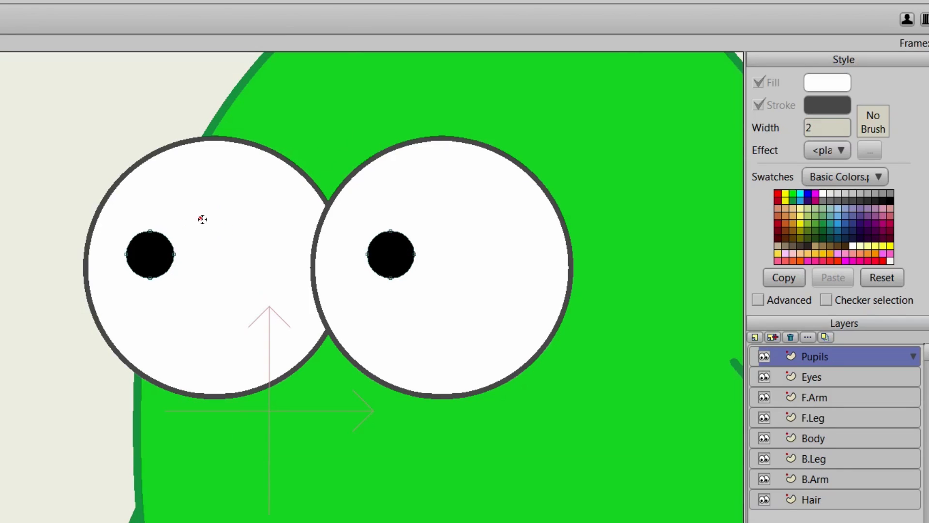
left_click_drag(201, 217, 209, 225)
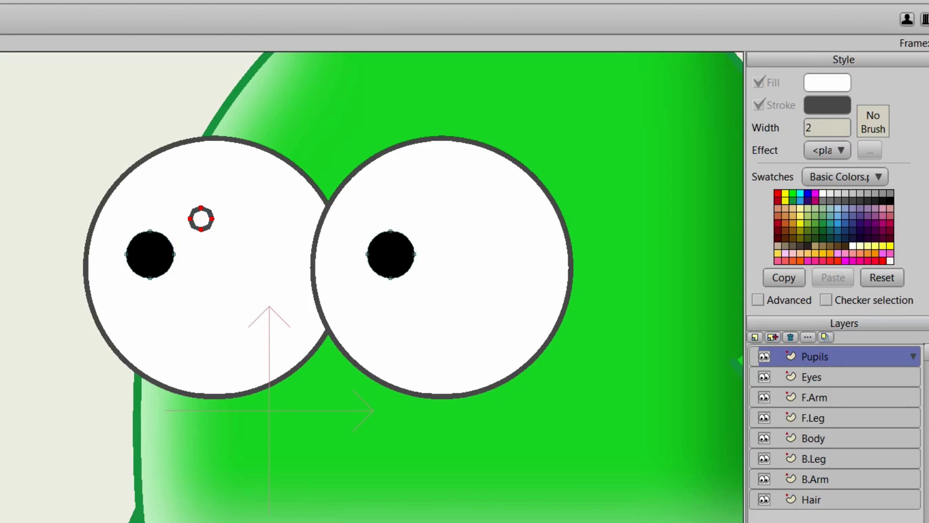
Turn off the stroke of the small white highlight circle
key("q")
left_click(201, 218)
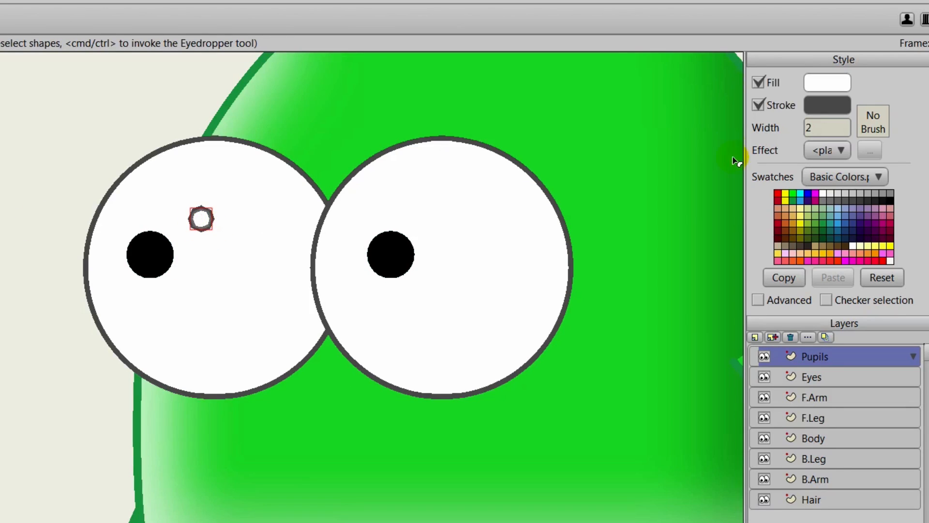
left_click(758, 105)
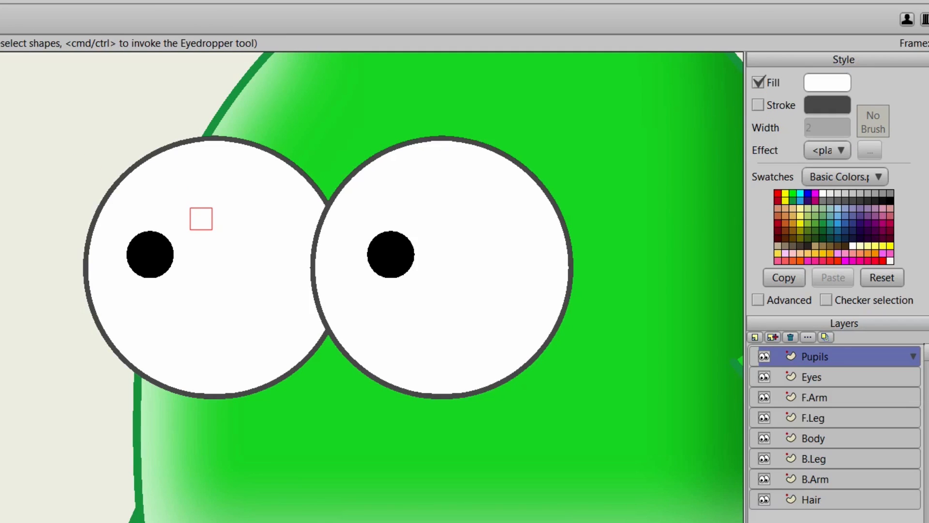
Move the white highlight onto the upper left of the left pupil and shrink it slightly
key("t")
left_click_drag(202, 217, 146, 246)
scroll(146, 246, "up", 4)
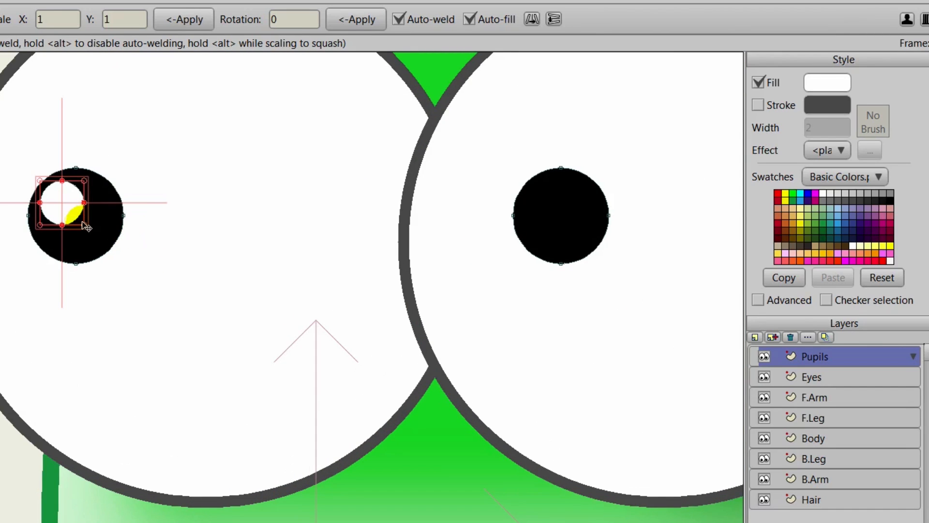
left_click_drag(86, 227, 84, 227)
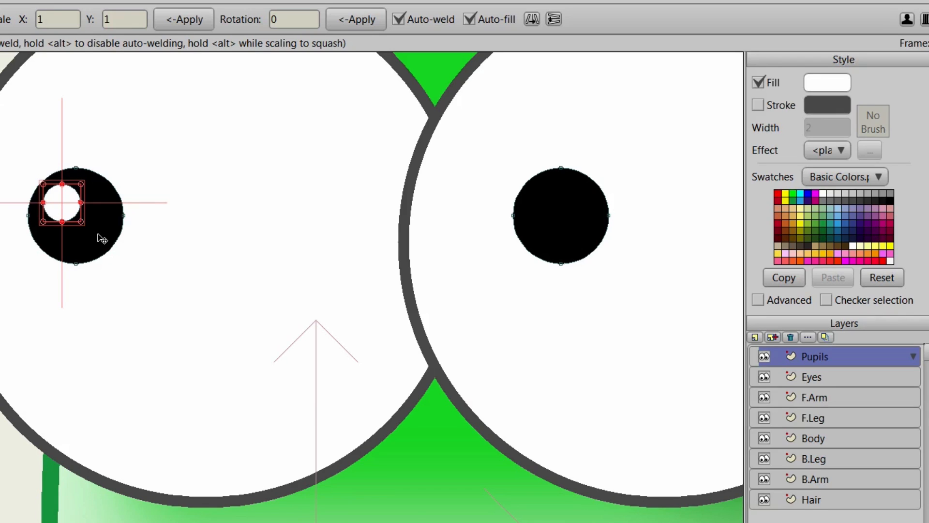
Place a duplicate of the highlight on the upper left of the right pupil
left_click_drag(62, 204, 544, 265)
scroll(527, 305, "down", 4)
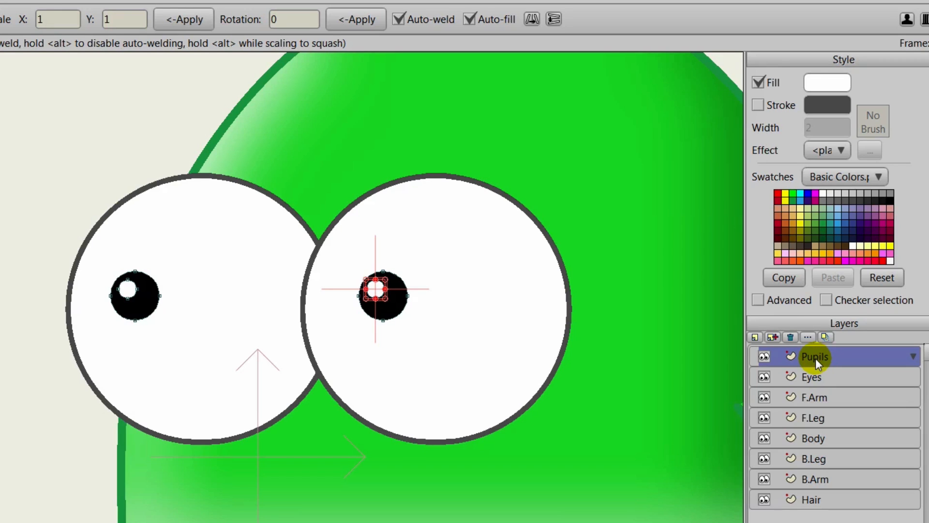
Add a group layer named Eyes at the top of the layer stack
left_click(755, 337)
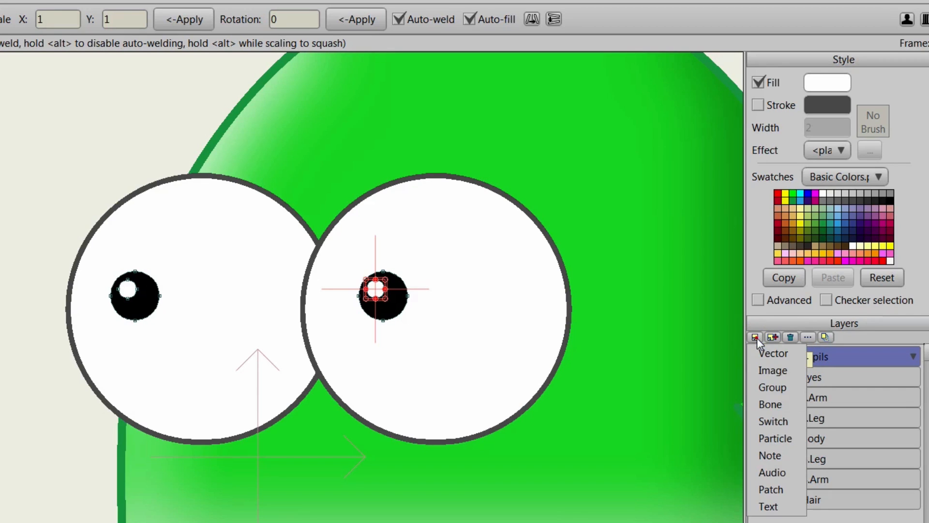
left_click(772, 387)
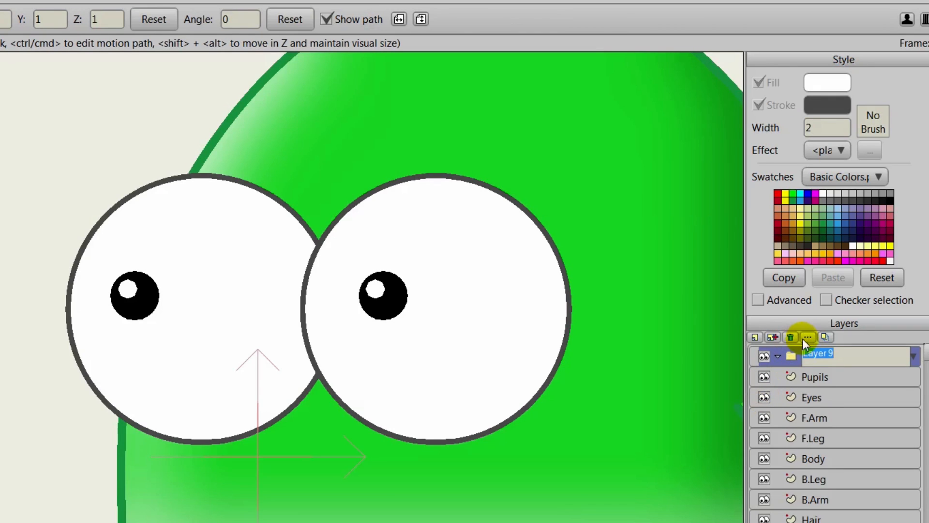
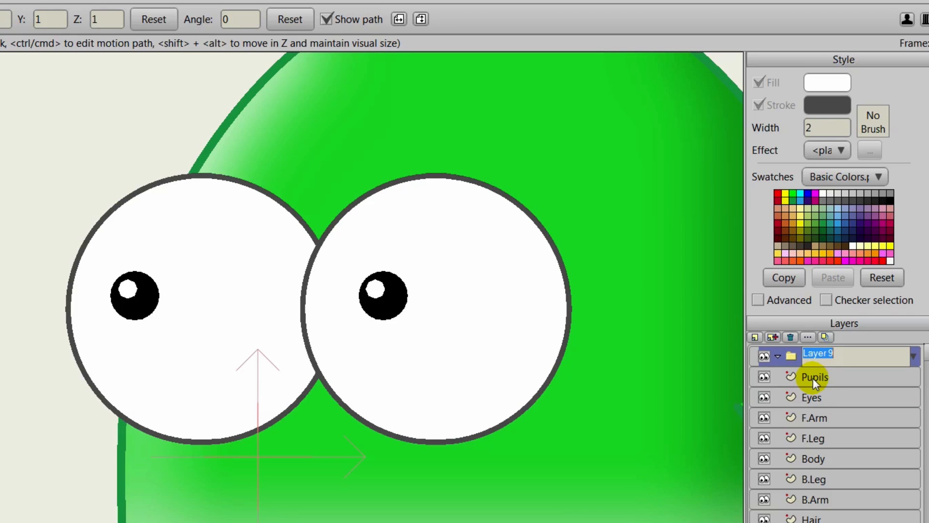
type("Eyes")
key("Return")
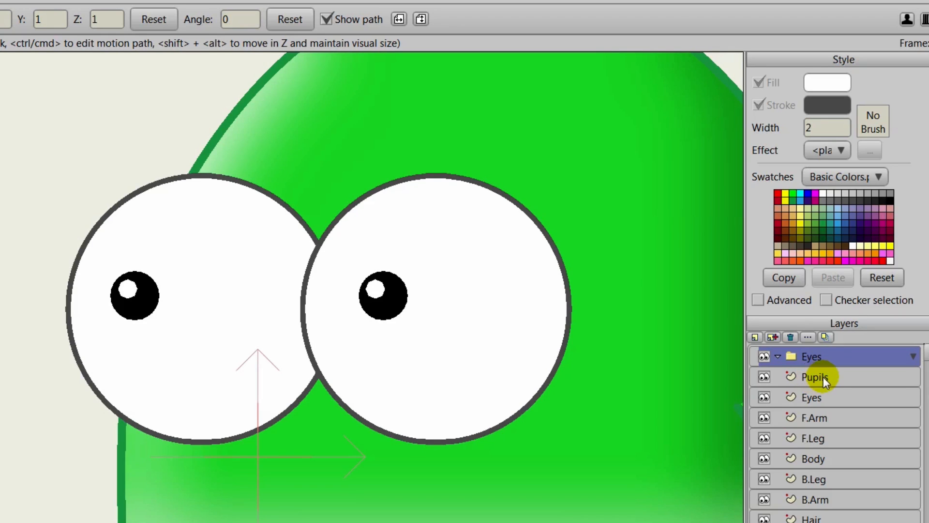
Move the Pupils and Eyes vector layers into the Eyes group, keeping Pupils above Eyes
left_click(825, 375)
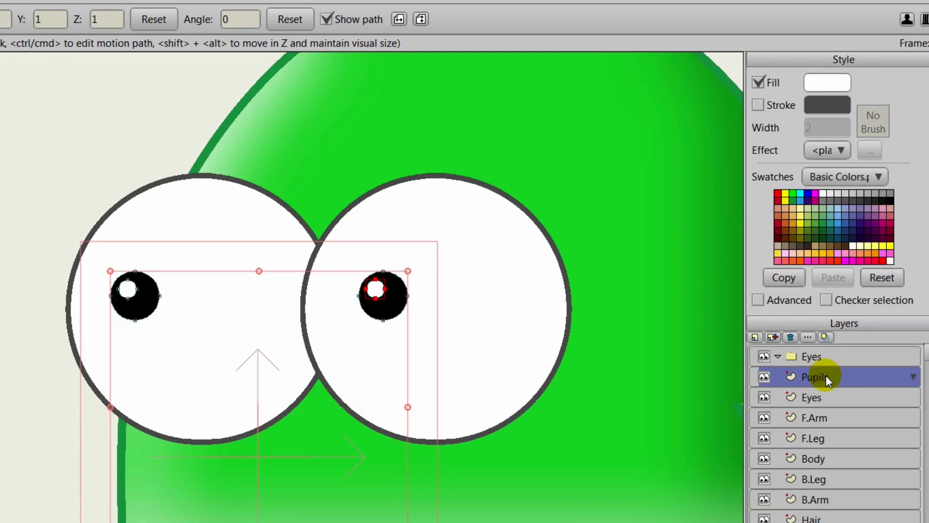
left_click_drag(825, 376, 823, 367)
left_click_drag(824, 402, 794, 378)
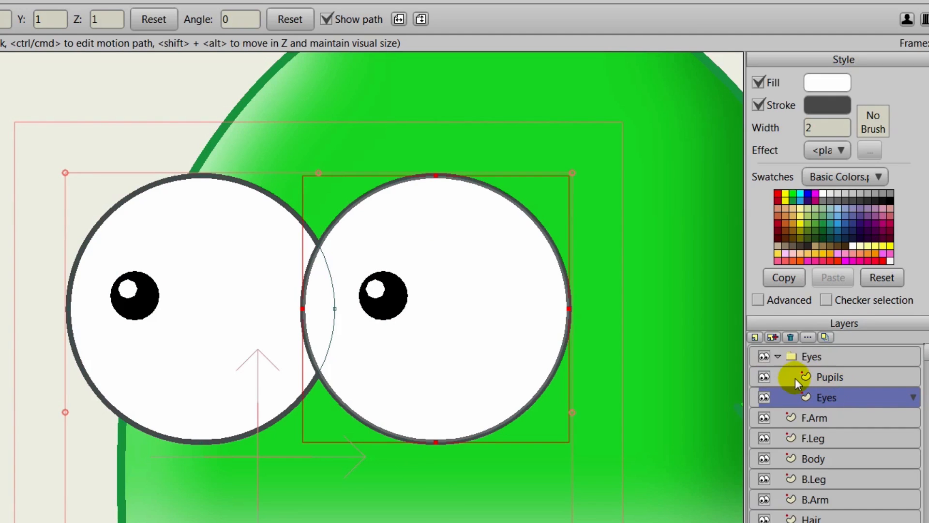
left_click(776, 357)
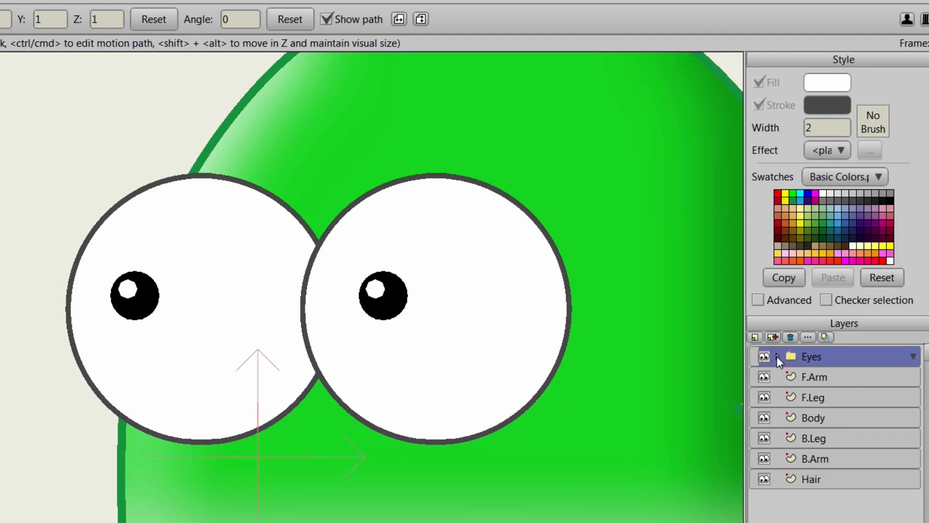
left_click(776, 357)
Set the Eyes group's group mask to Hide all in its layer settings and apply it
scroll(613, 350, "down", 5)
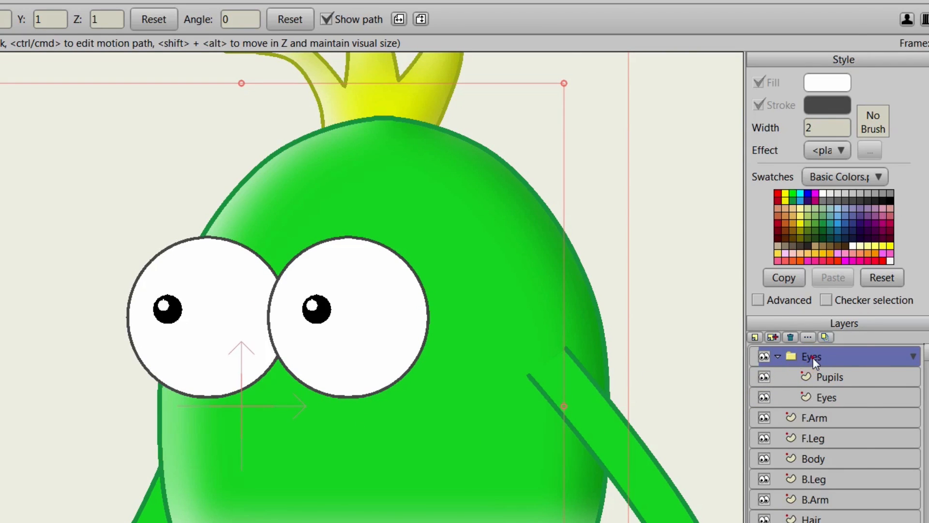
double_click(811, 358)
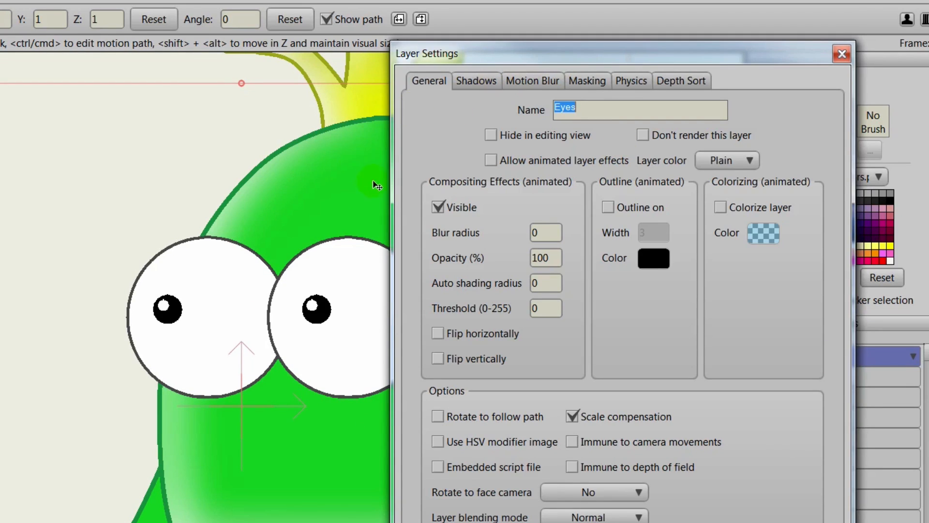
left_click_drag(311, 315, 245, 320)
left_click_drag(339, 212, 214, 203)
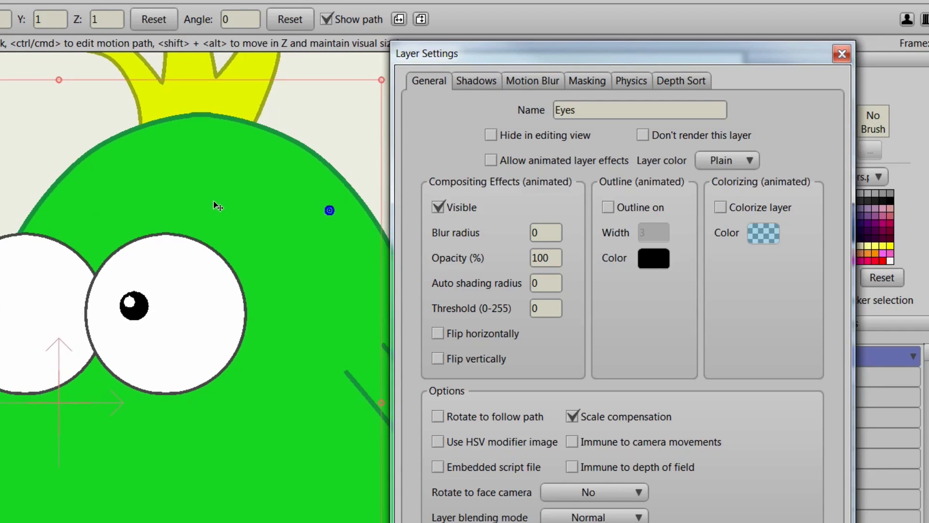
left_click_drag(530, 60, 433, 50)
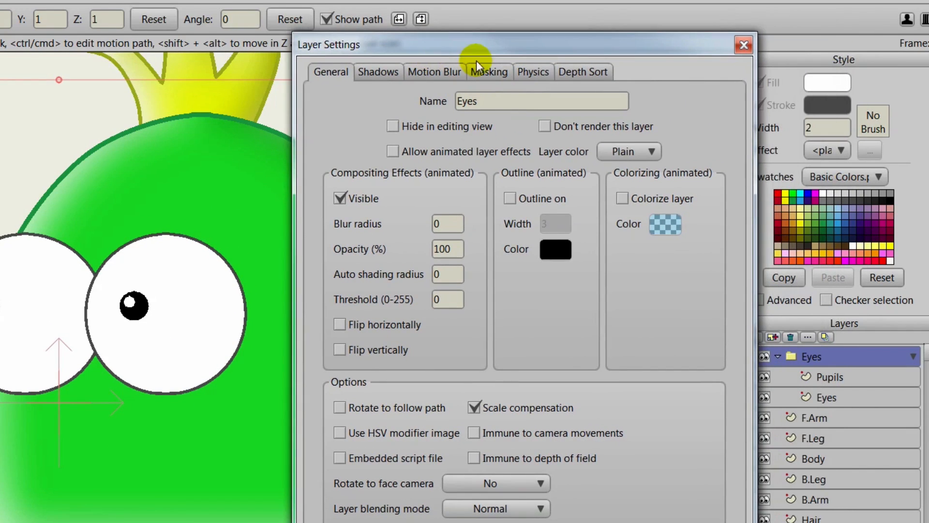
left_click(486, 72)
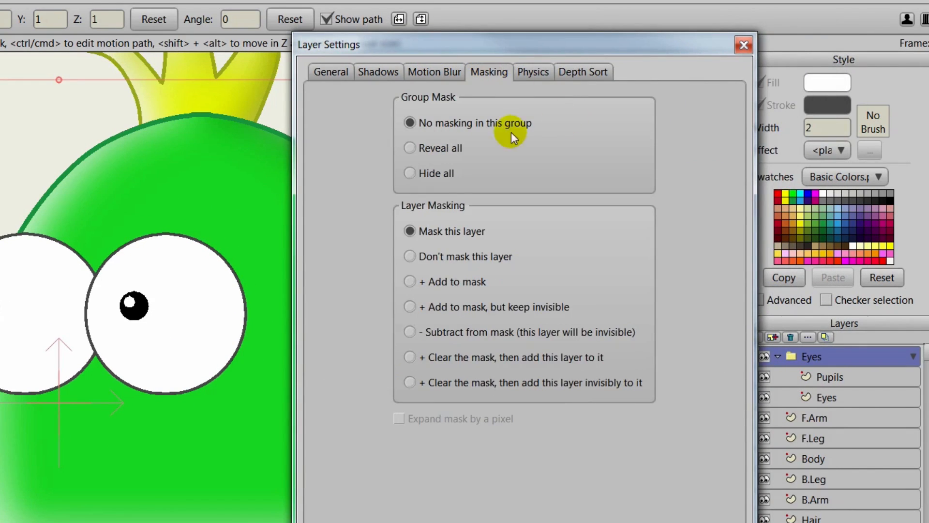
left_click(409, 173)
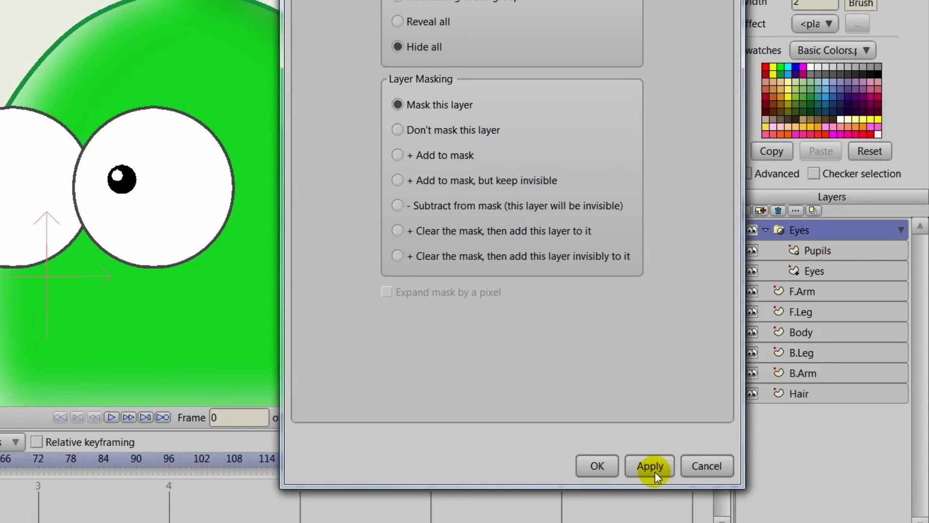
left_click(655, 471)
left_click_drag(529, 0, 507, 72)
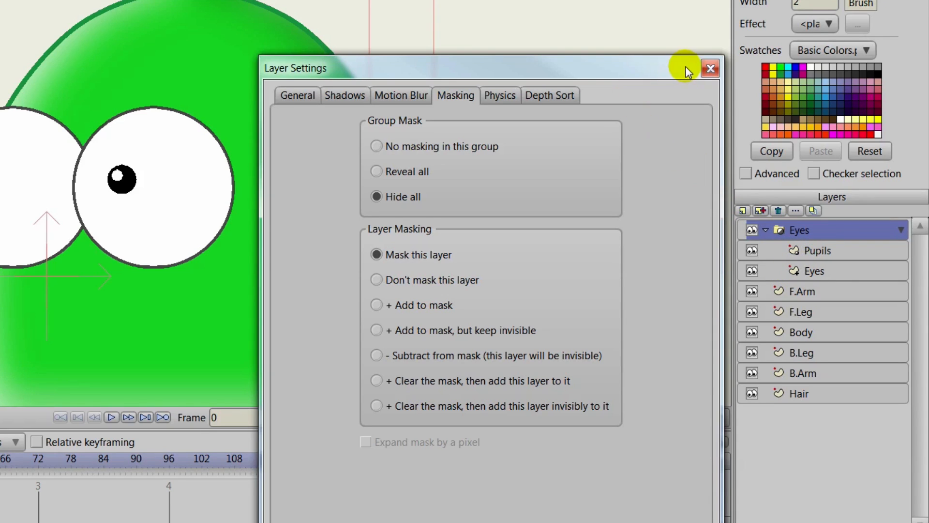
left_click_drag(687, 71, 687, 0)
left_click(544, 504)
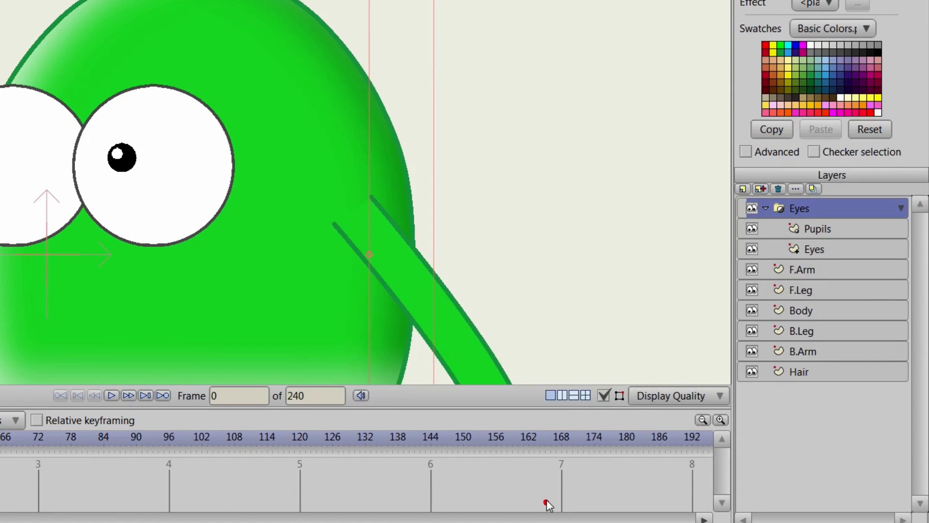
Shift both pupils with their highlights right and back left to test the masking, leaving them slightly further left in the eyes
left_click(809, 231)
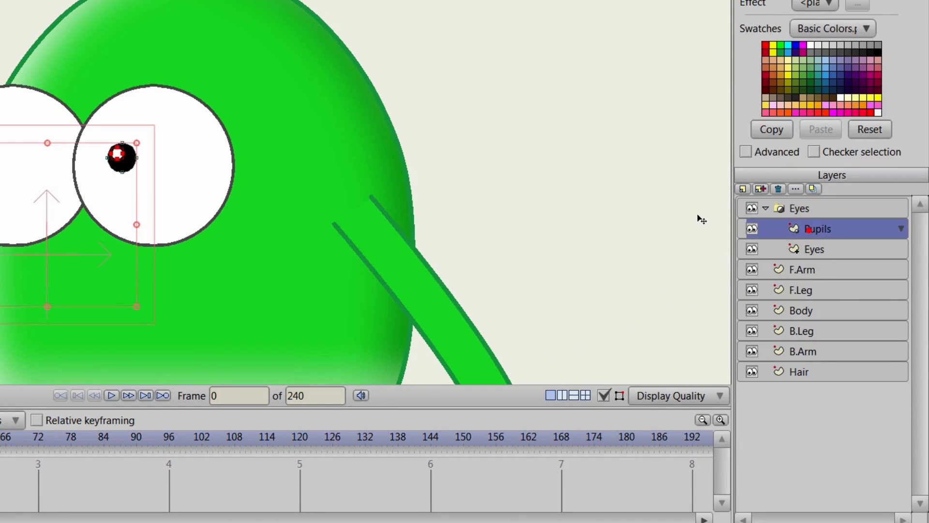
mouse_move(282, 216)
left_mouse_down()
mouse_move(344, 205)
mouse_move(477, 266)
mouse_move(603, 256)
left_mouse_up()
left_click(15, 17)
left_click(26, 15)
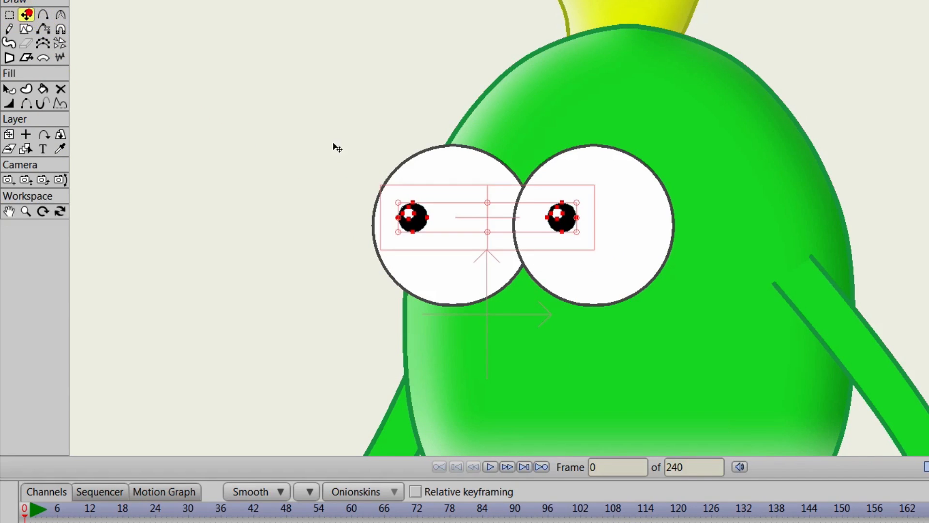
left_click_drag(420, 212, 455, 218)
left_click_drag(461, 222, 416, 225)
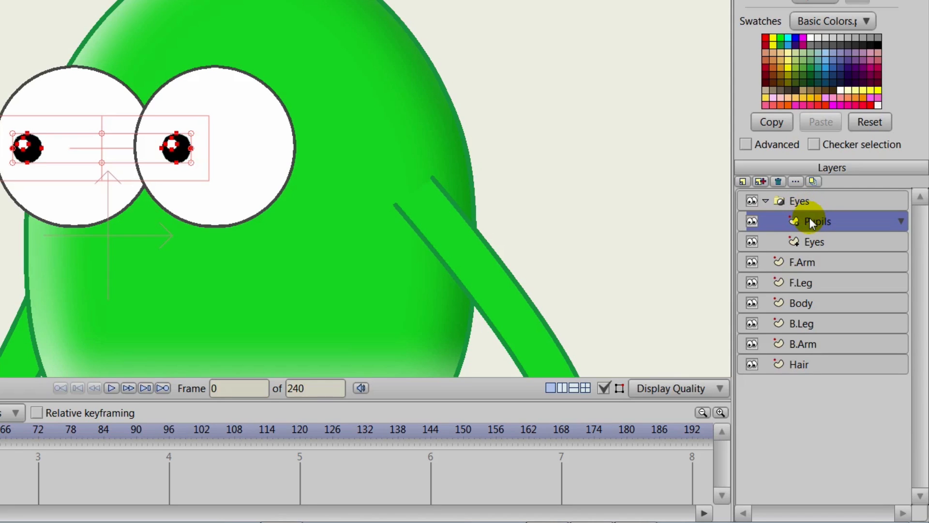
Add a vector layer named Eyelids above the Pupils layer in the Eyes group
left_click(742, 182)
left_click(754, 198)
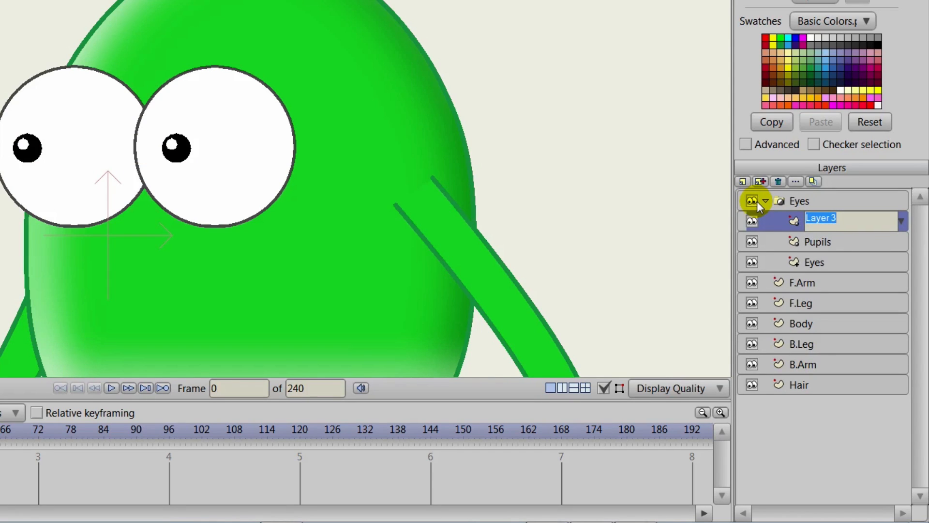
type("Eyelids")
key("Return")
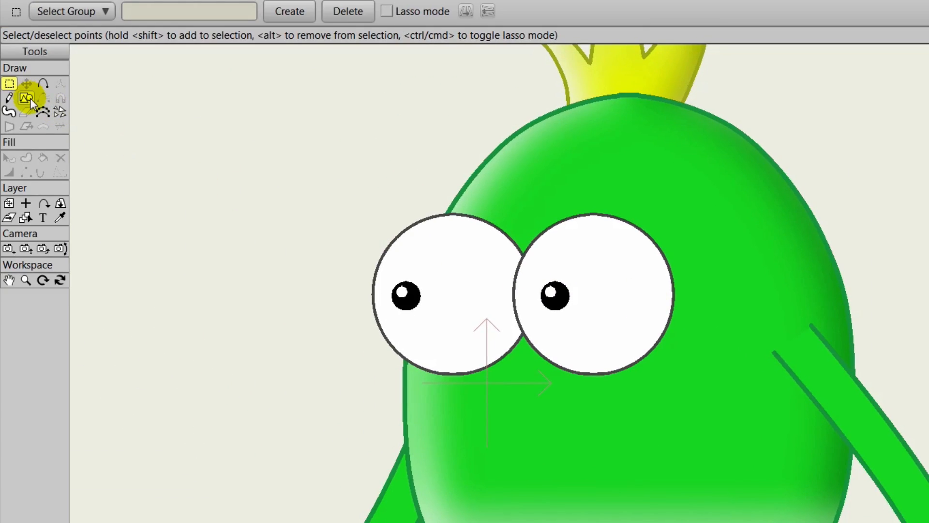
Copy the body's style and draw two wide rectangles as eyelids across the upper and lower parts of both eyes
left_click(30, 98)
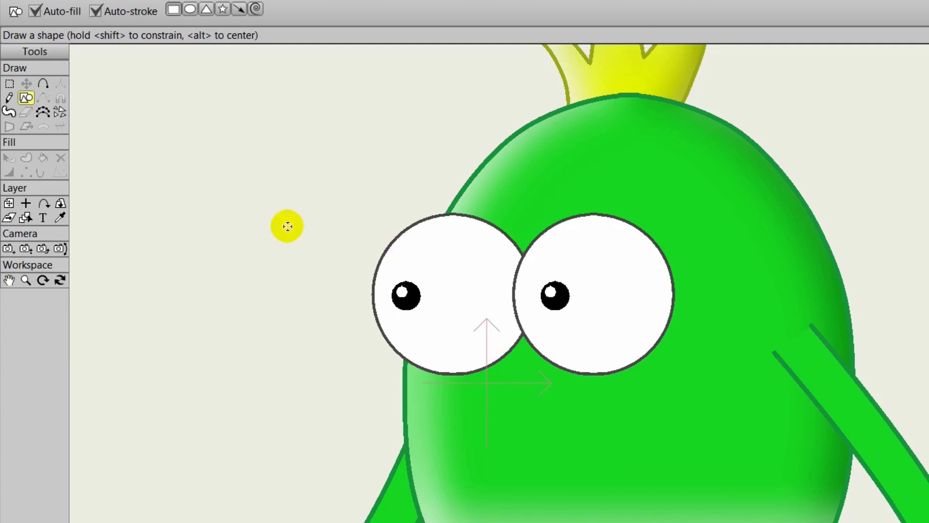
left_click(60, 218)
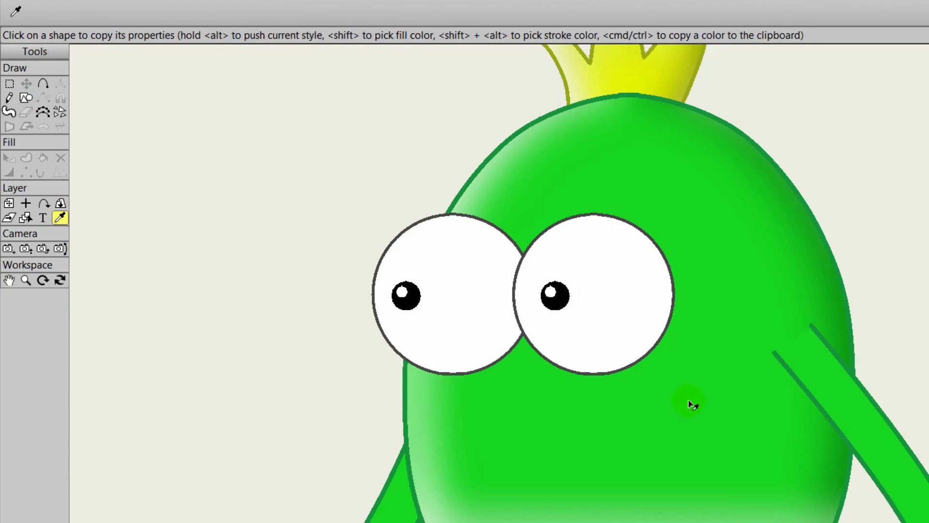
left_click(689, 399)
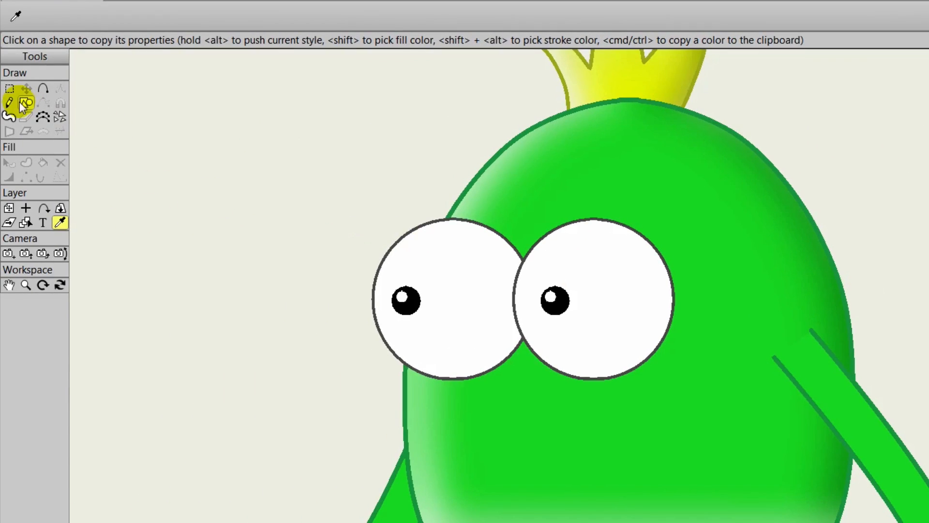
left_click(24, 104)
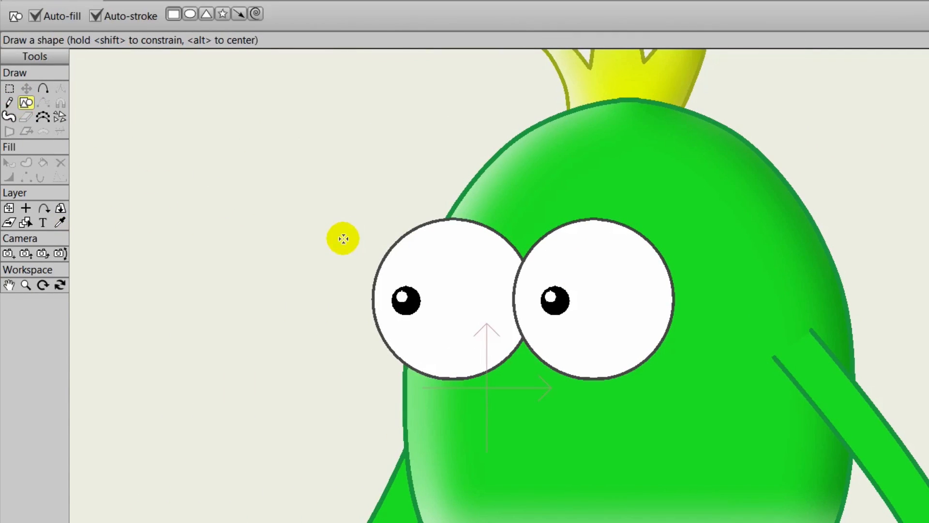
mouse_move(343, 203)
left_mouse_down()
mouse_move(345, 257)
mouse_move(378, 277)
mouse_move(669, 283)
mouse_move(710, 269)
mouse_move(719, 282)
left_mouse_up()
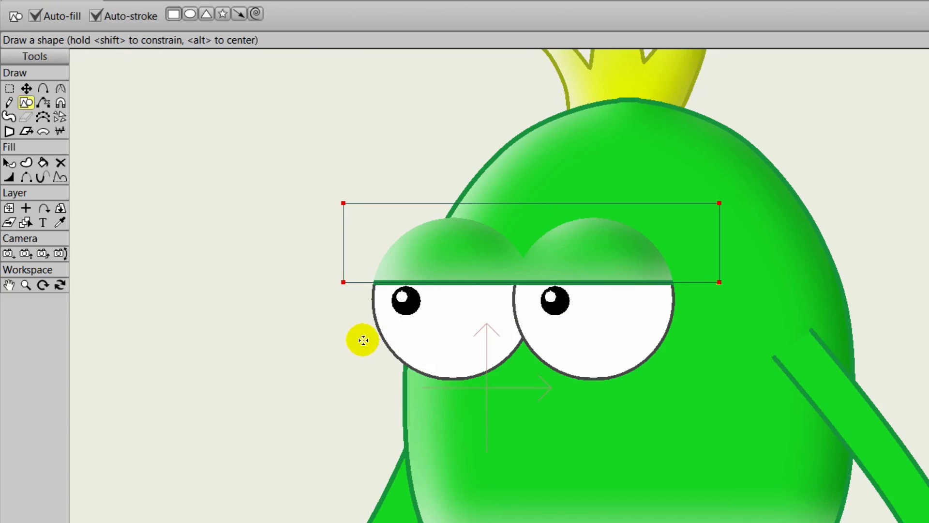
mouse_move(363, 340)
left_mouse_down()
mouse_move(442, 390)
mouse_move(726, 412)
left_mouse_up()
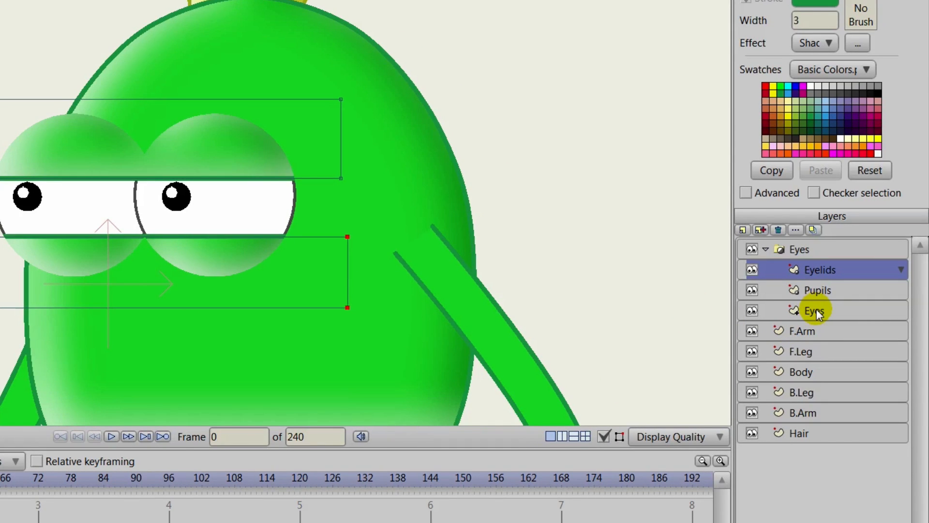
Turn on Exclude Strokes in the masking settings of the Eyes vector layer inside the Eyes group and apply it
left_click(817, 313)
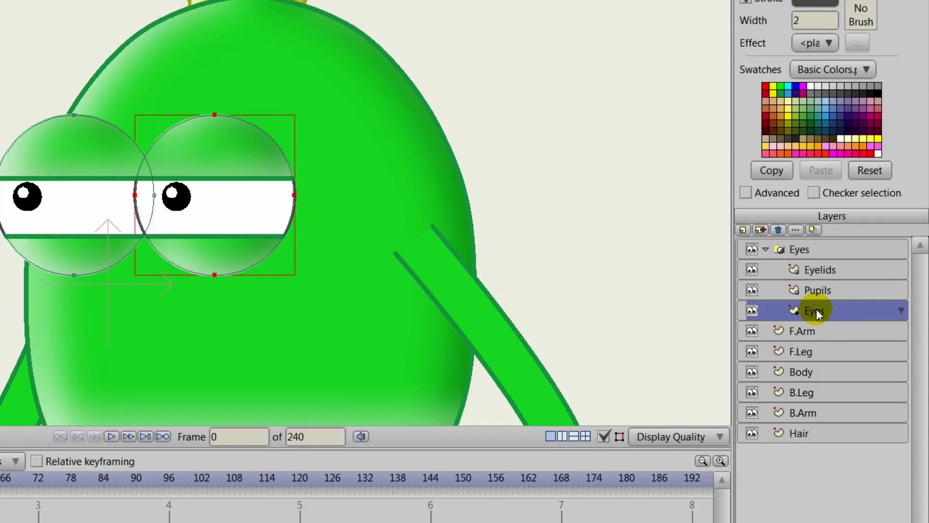
double_click(817, 310)
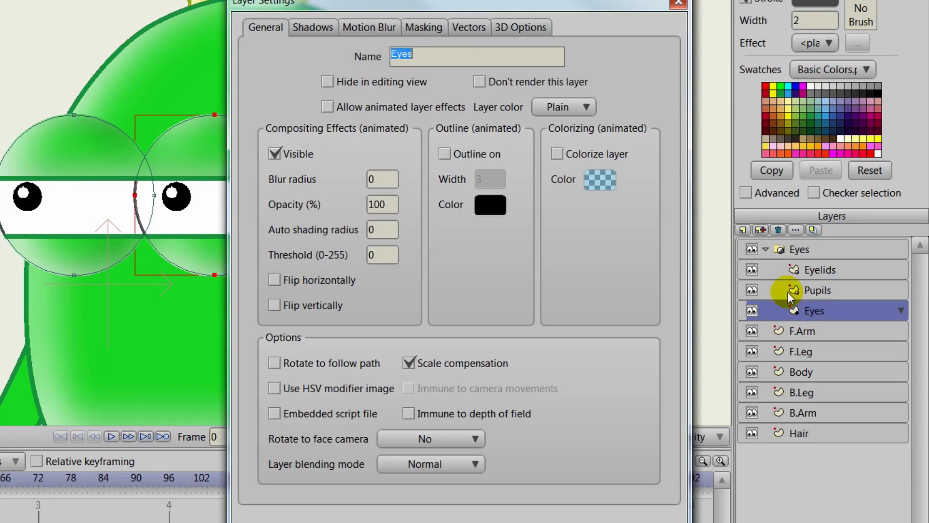
left_click(429, 30)
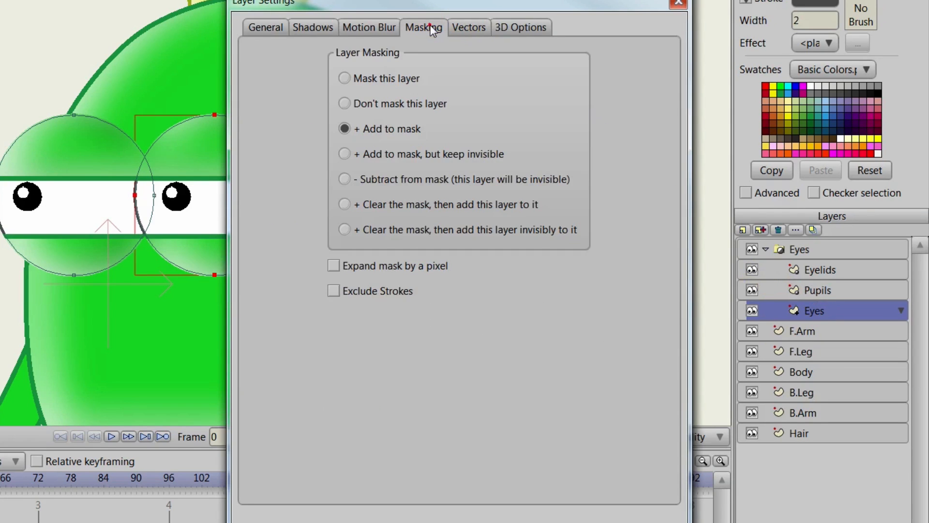
left_click(335, 291)
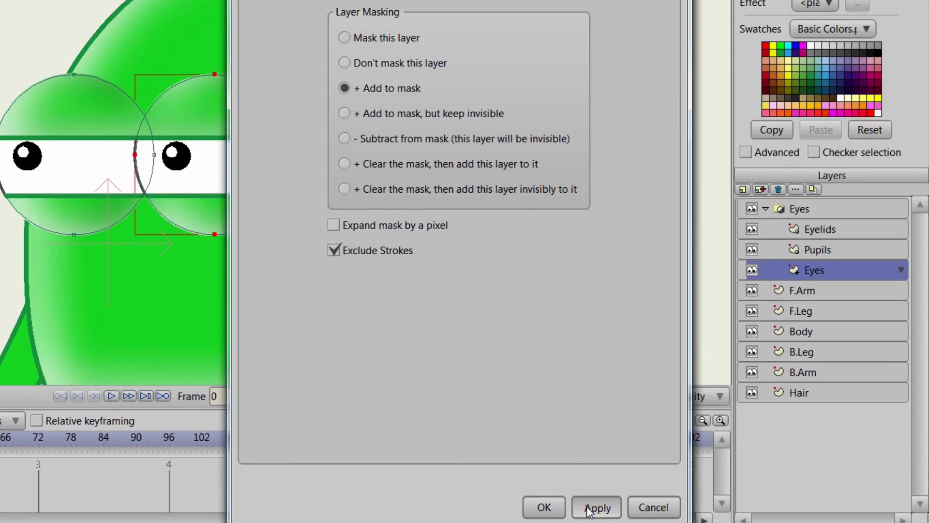
left_click(588, 508)
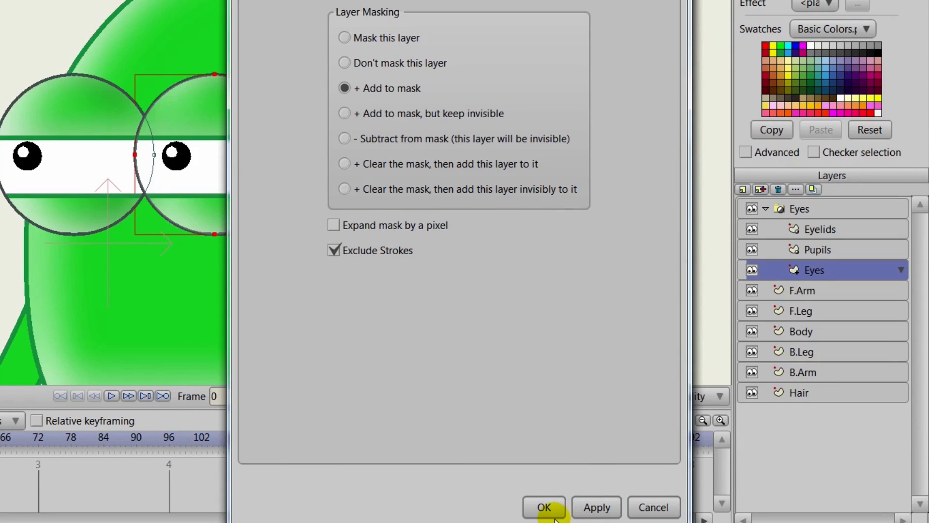
left_click(544, 507)
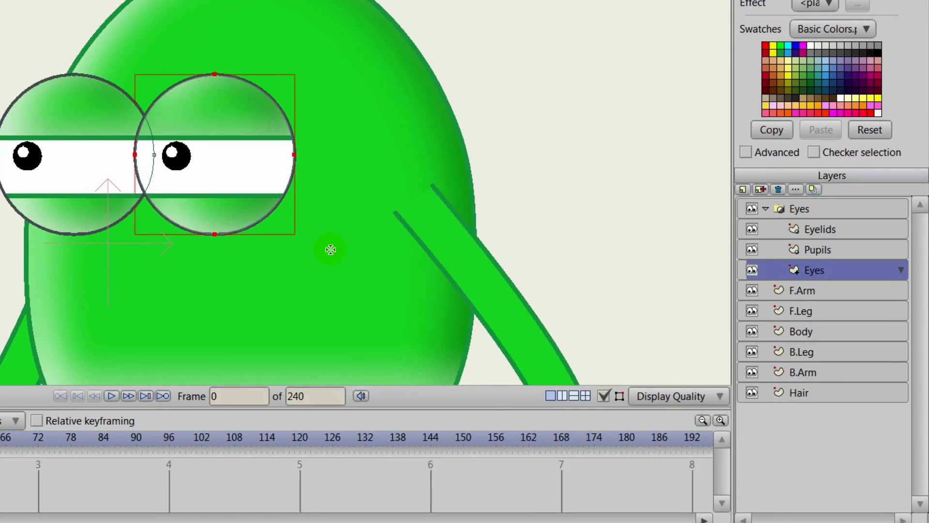
Select the upper eyelid shape on the Eyelids layer and set its Shaded effect offset to 10
left_click_drag(330, 250, 384, 236)
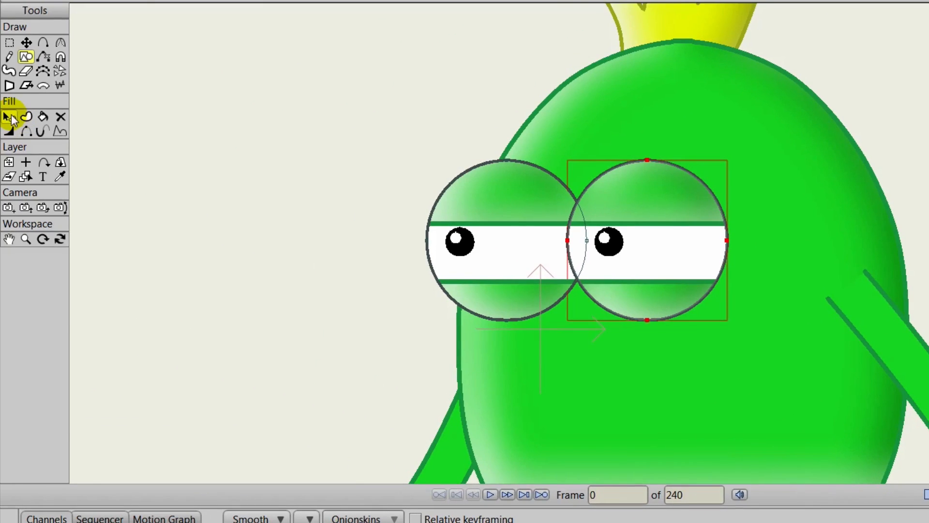
left_click(11, 116)
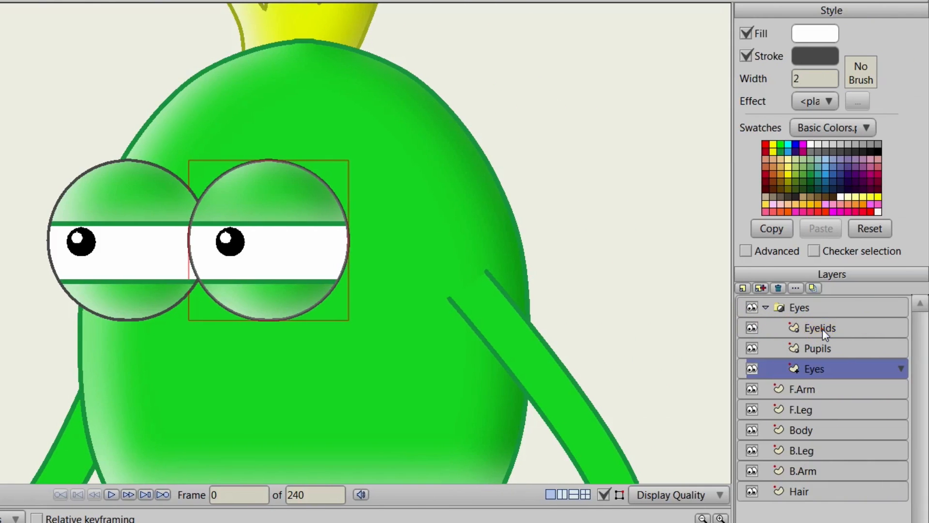
left_click(822, 328)
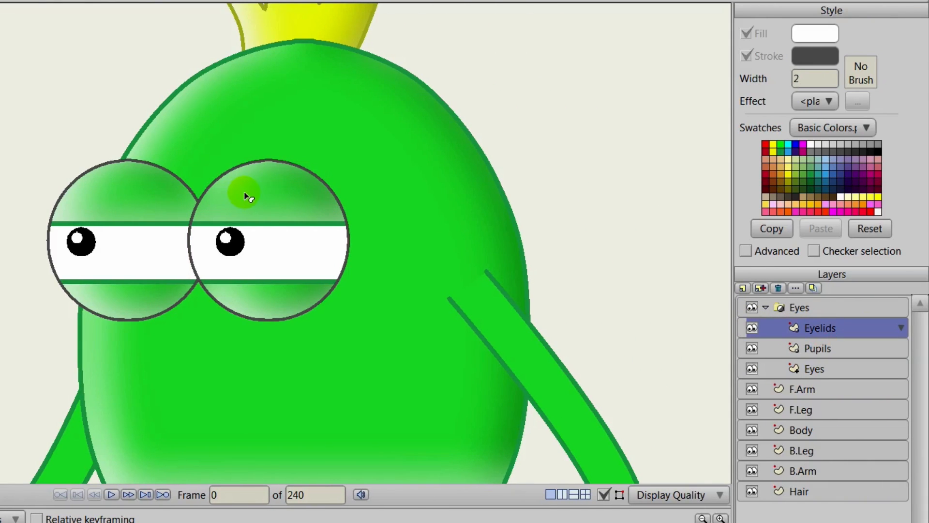
left_click(269, 200)
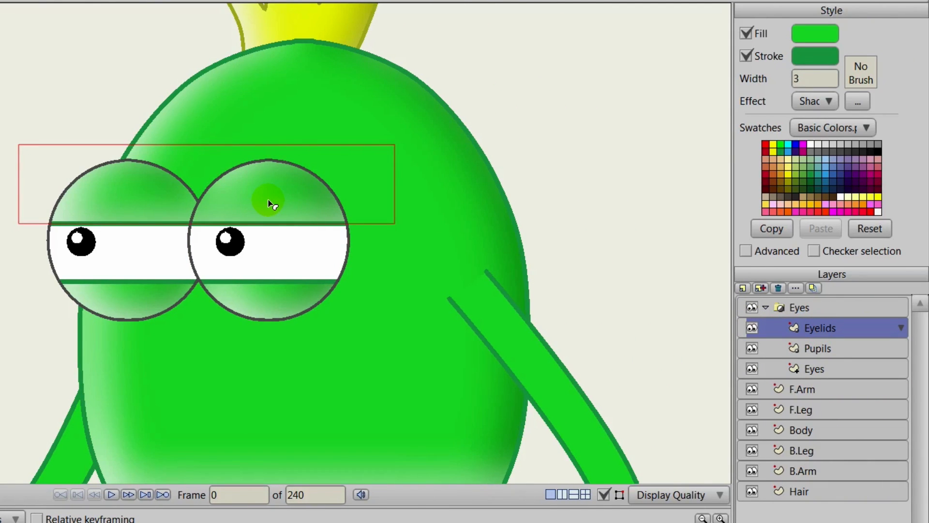
left_click(862, 101)
mouse_move(315, 131)
left_mouse_down()
mouse_move(386, 128)
mouse_move(537, 86)
left_mouse_up()
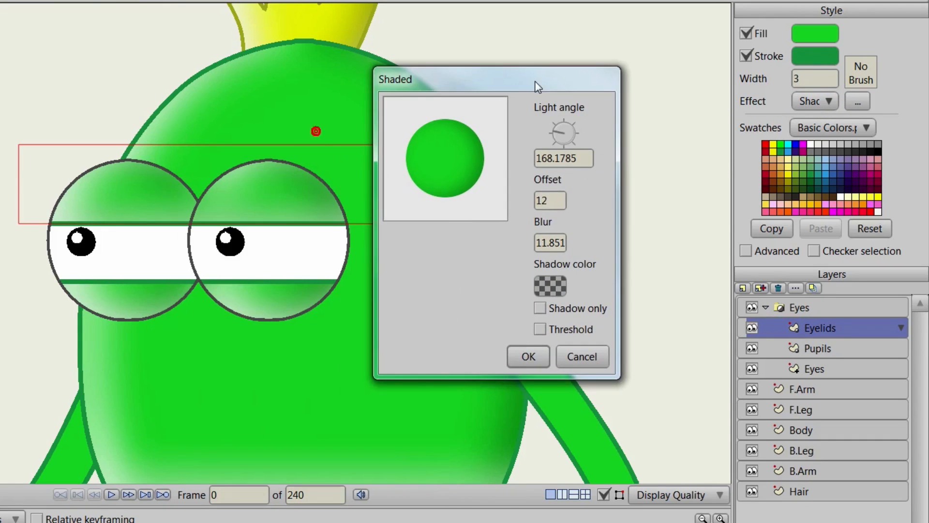
left_click(555, 198)
scroll(555, 198, "down", 1)
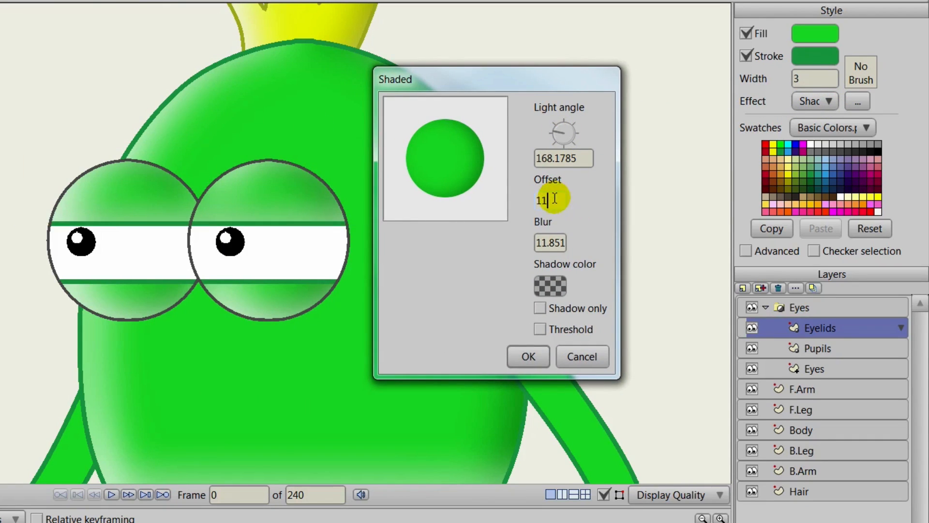
scroll(555, 197, "up", 1)
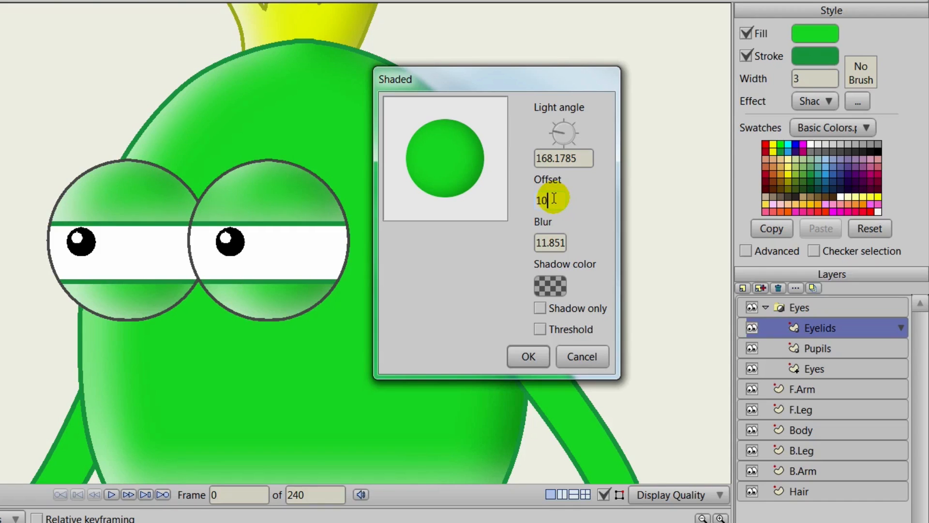
left_click(528, 356)
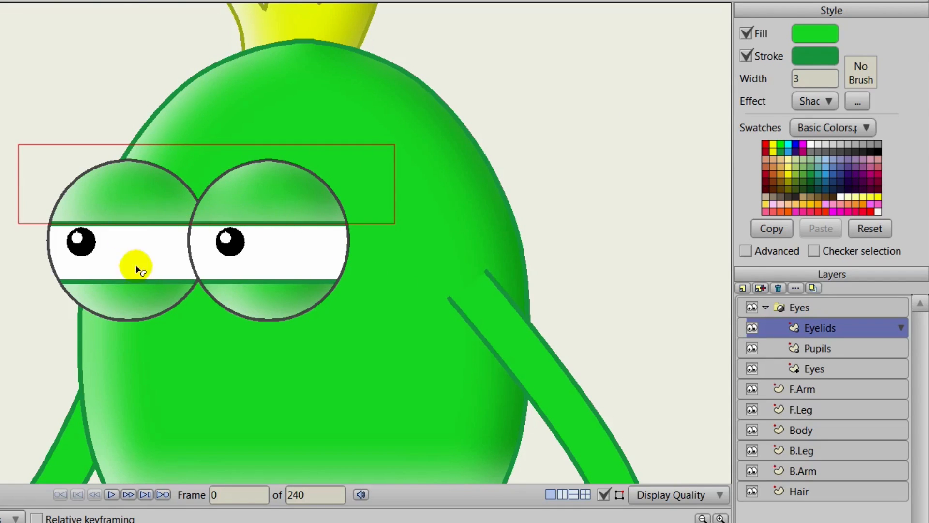
Select the lower eyelid shape and set its Shaded effect offset to 4
left_click(140, 299)
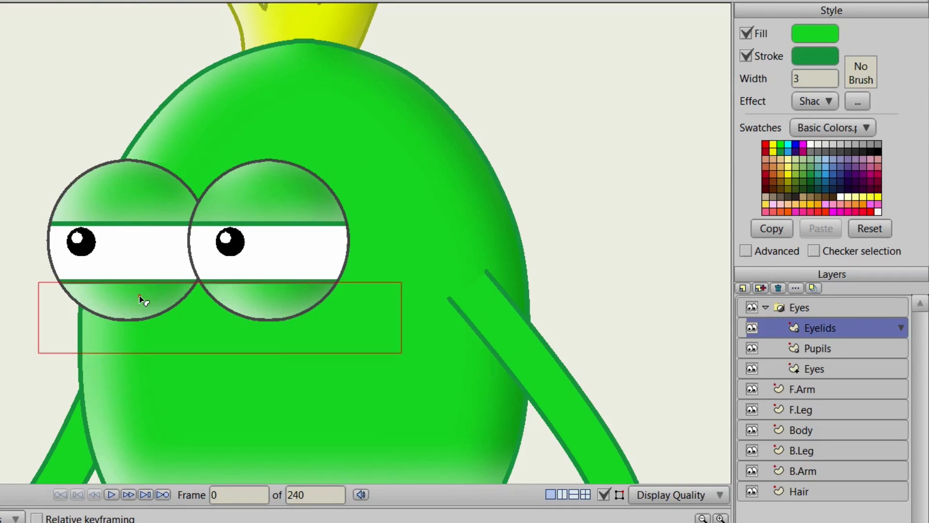
left_click(821, 100)
left_click(864, 106)
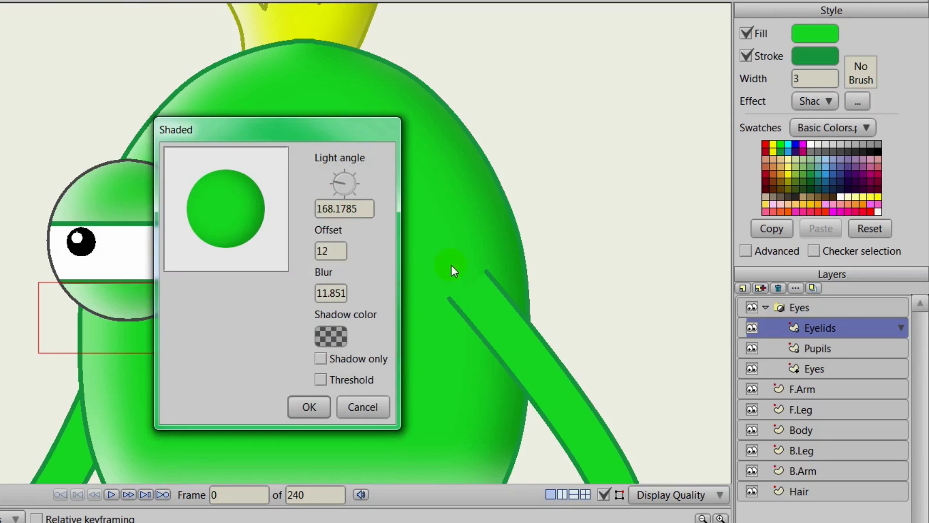
mouse_move(339, 127)
left_mouse_down()
mouse_move(499, 99)
mouse_move(568, 66)
left_mouse_up()
left_click(569, 189)
scroll(568, 189, "down", 4)
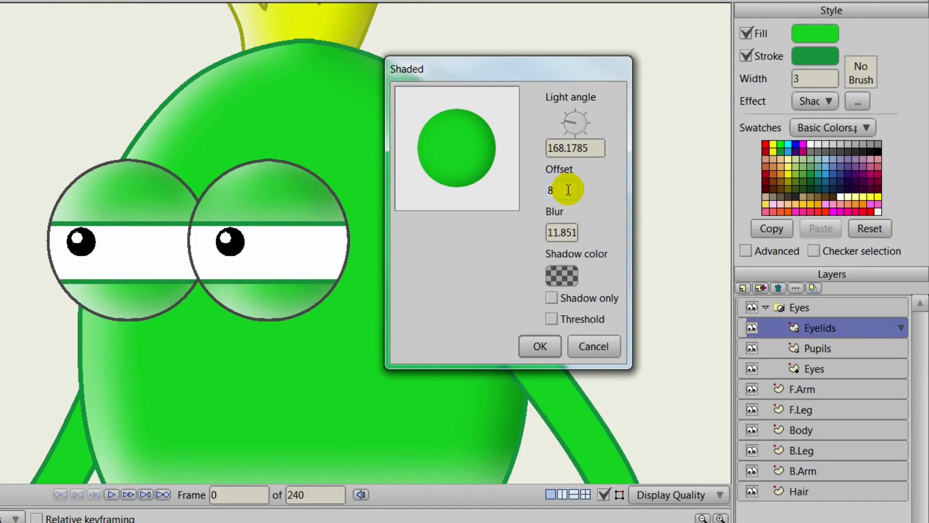
key("BackSpace")
key("BackSpace")
type("4")
left_click(537, 347)
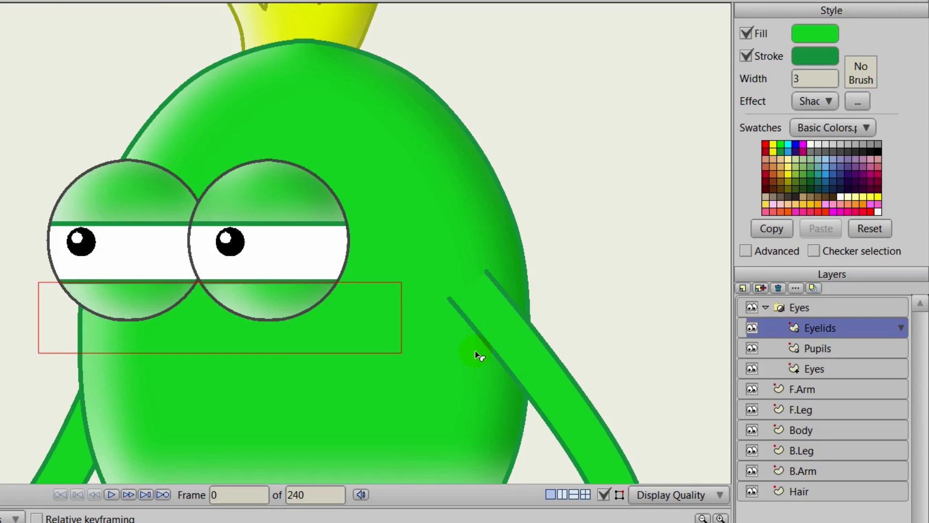
Collapse the Eyes group and add a vector layer named Mouth above it
left_click(765, 307)
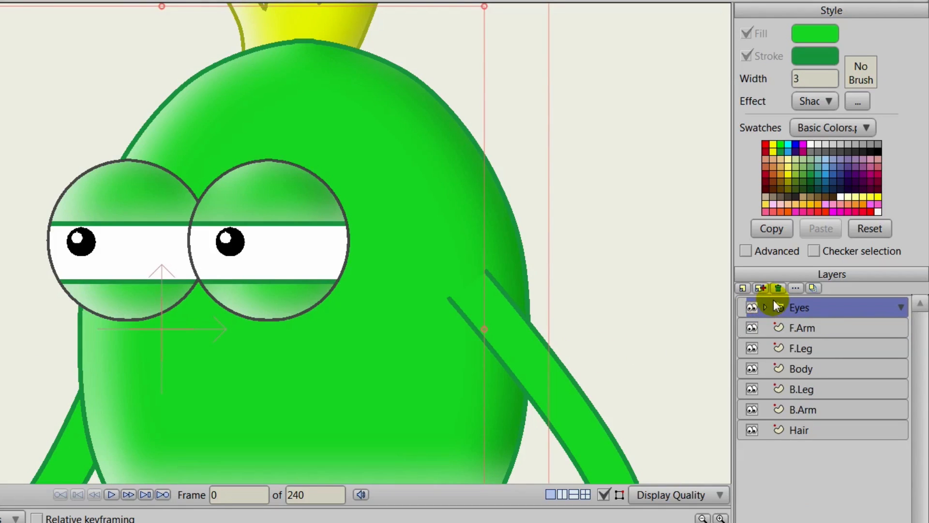
left_click(744, 289)
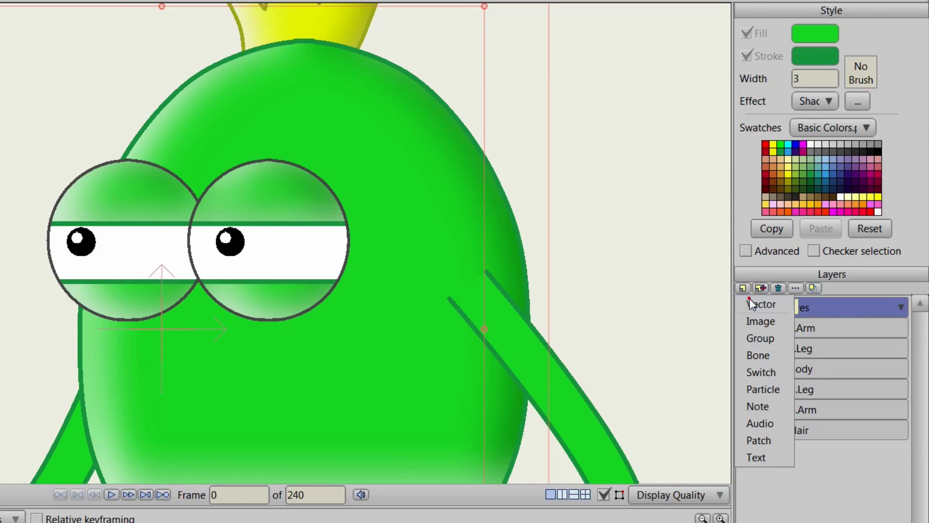
left_click(755, 304)
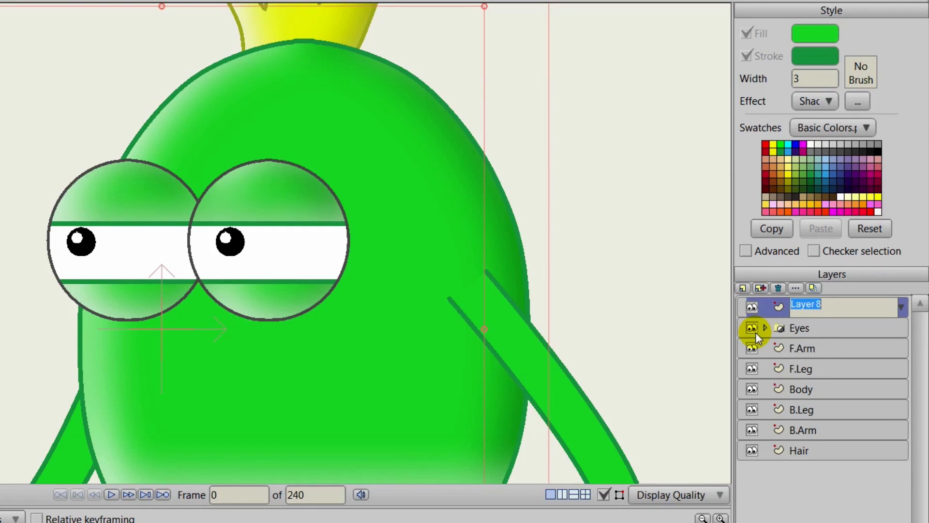
type("Mouth")
key("Return")
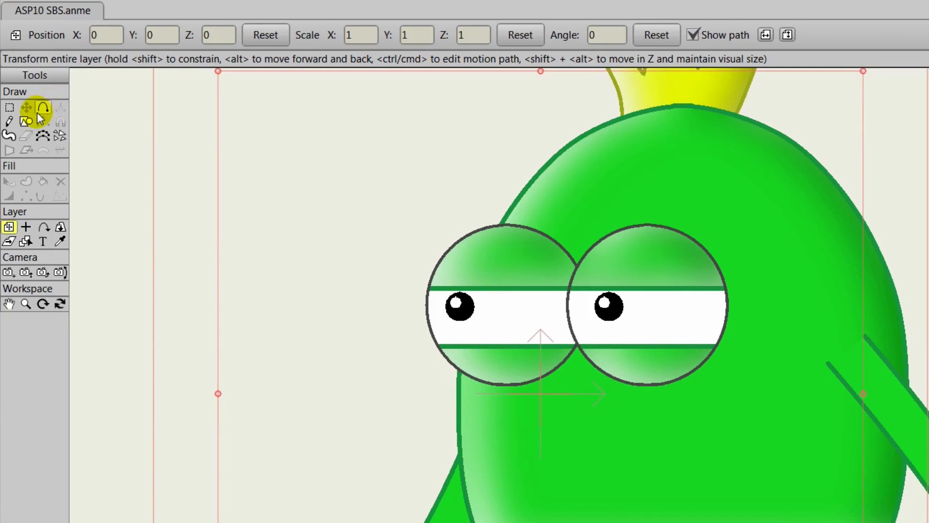
Draw a closed, curved mouth shape below the eyes with the Add Point tool, with a notch at its left end
left_click(42, 109)
left_click(401, 419)
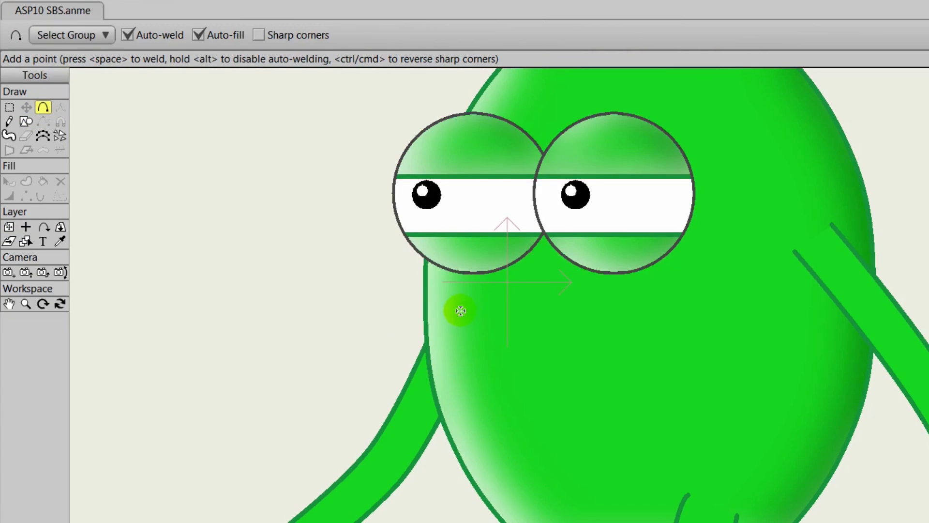
mouse_move(455, 309)
left_mouse_down()
mouse_move(636, 315)
mouse_move(691, 301)
mouse_move(522, 375)
mouse_move(529, 372)
mouse_move(440, 352)
mouse_move(468, 340)
mouse_move(456, 310)
left_mouse_up()
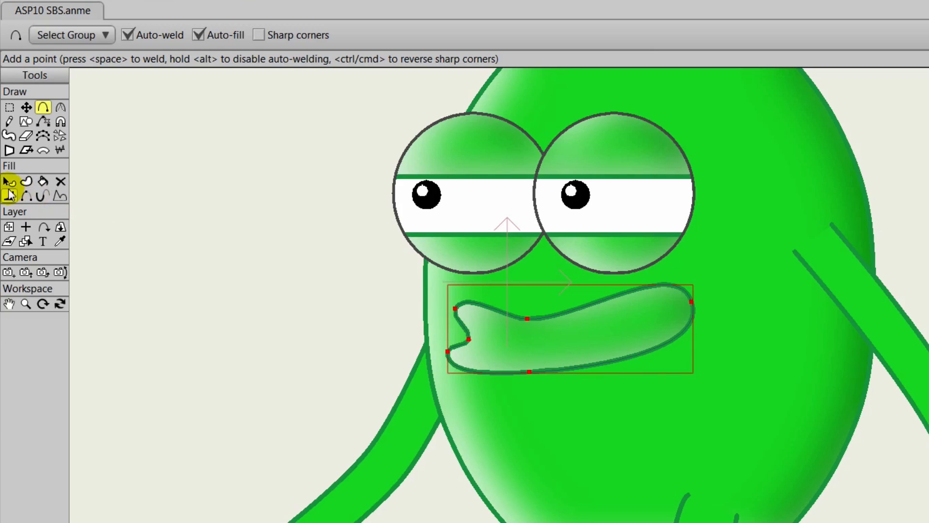
Select the mouth shape and set its fill to the near-black colour 141A15
left_click(9, 183)
left_click(582, 331)
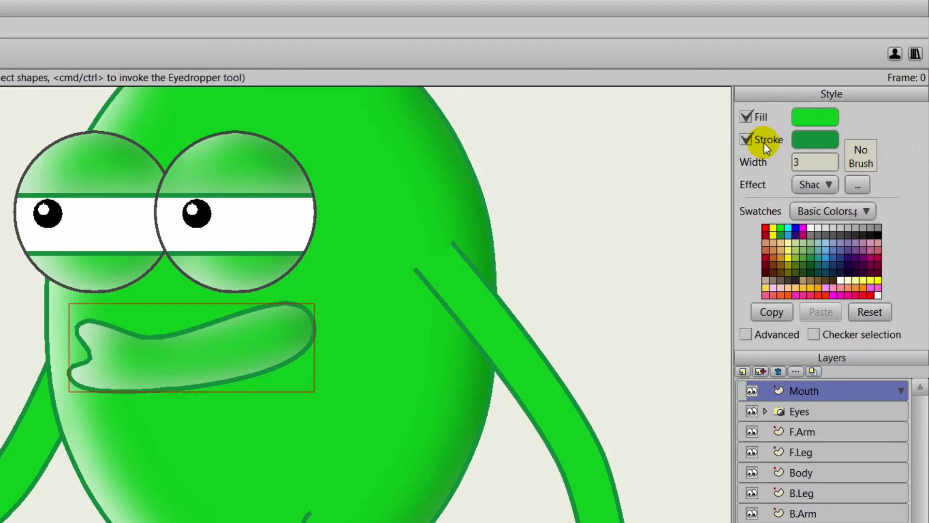
left_click(815, 117)
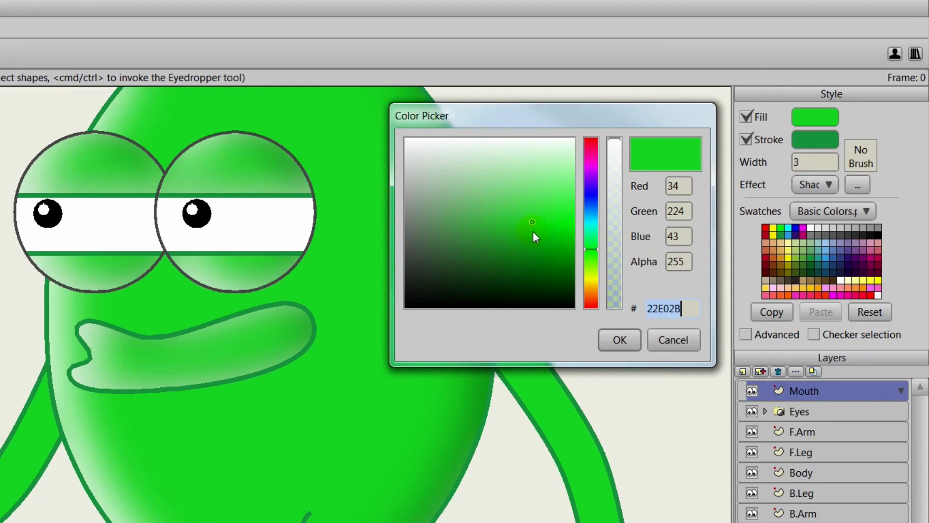
left_click(467, 260)
left_click_drag(432, 286, 425, 293)
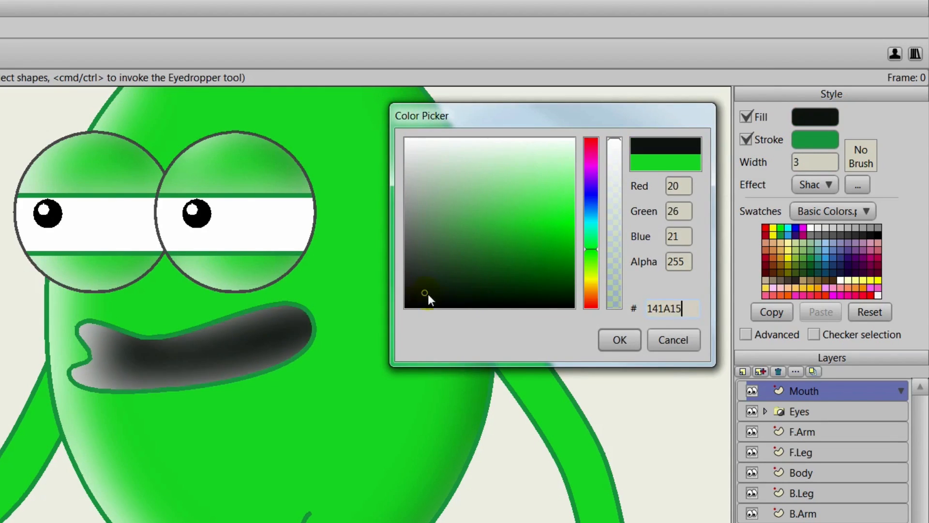
left_click(623, 339)
Show the advanced style settings and set the mouth's second fill effect to plain
left_click(745, 334)
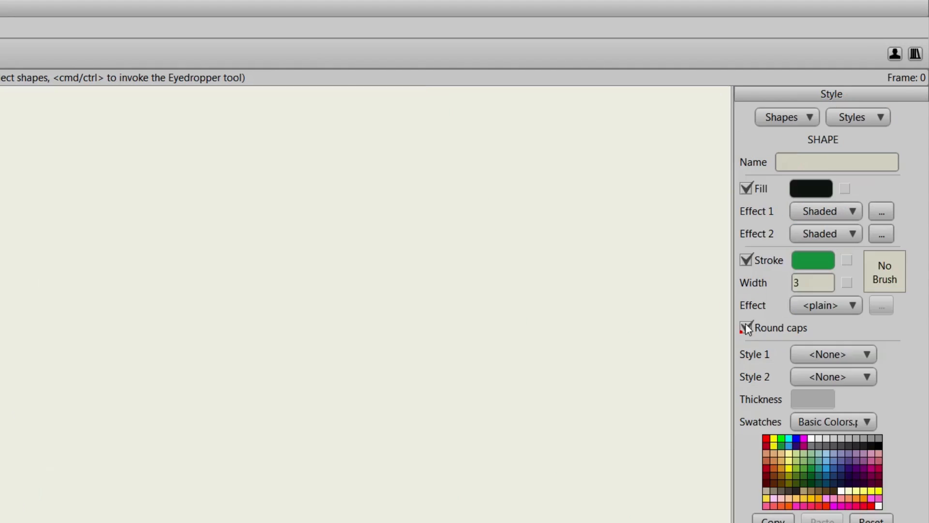
left_click(804, 231)
left_click(823, 253)
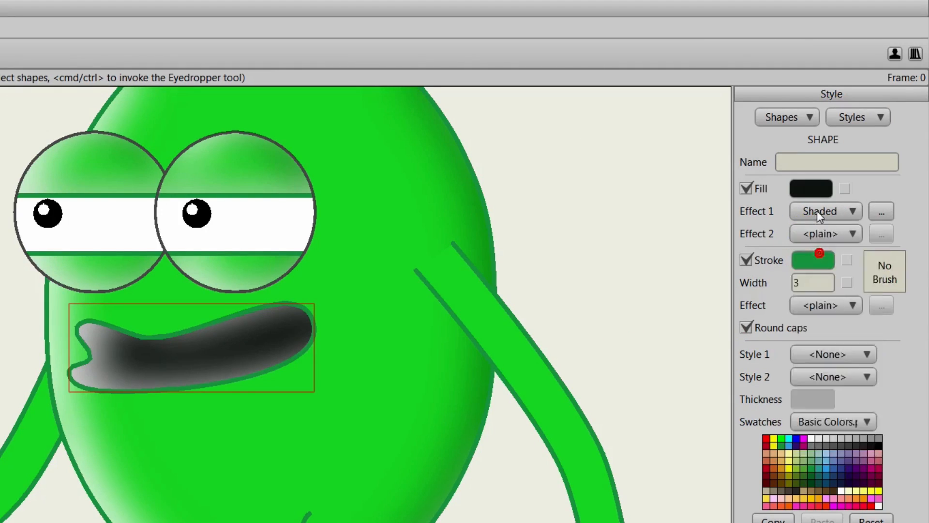
Set the mouth's first fill effect to plain and keep 239E46 as its stroke colour
left_click(818, 211)
left_click(825, 230)
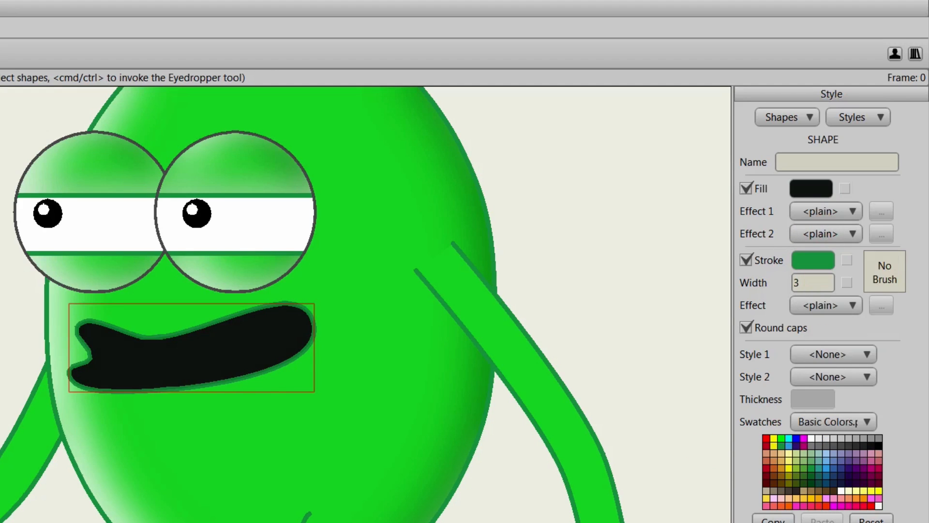
left_click(746, 522)
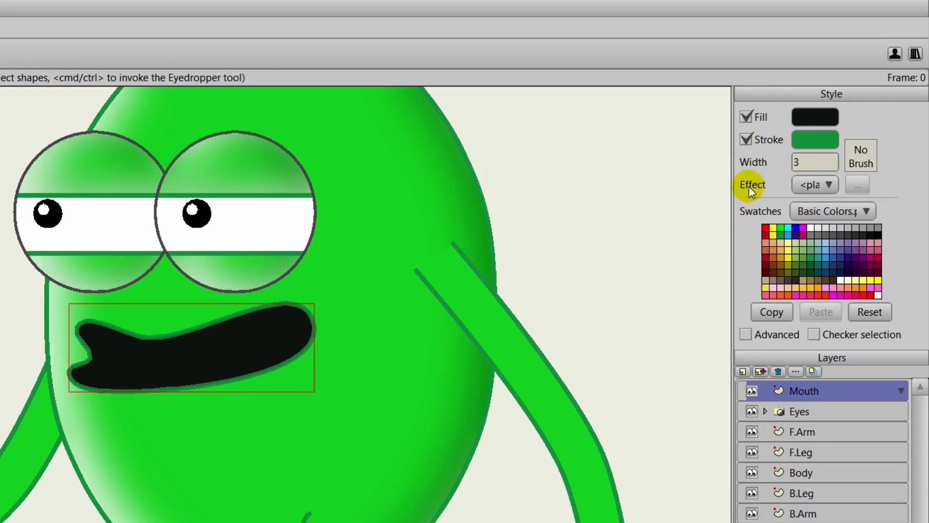
left_click(802, 141)
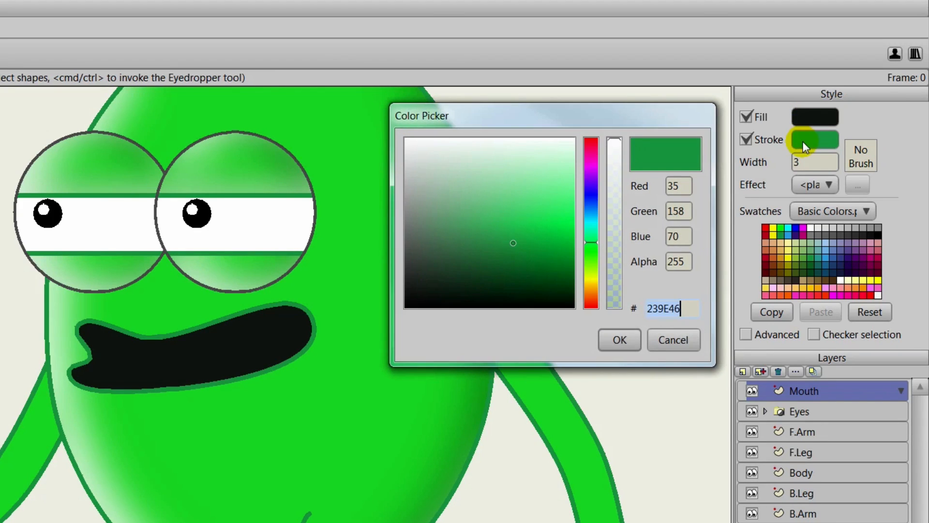
left_click(621, 339)
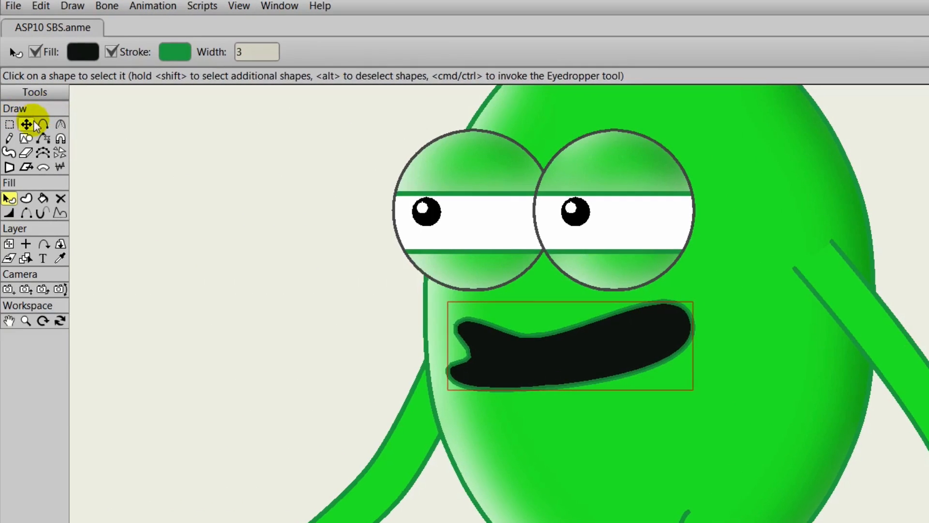
Sharpen the mouth's right end and both left corners with the Curvature tool, and round out its bottom point
left_click(60, 124)
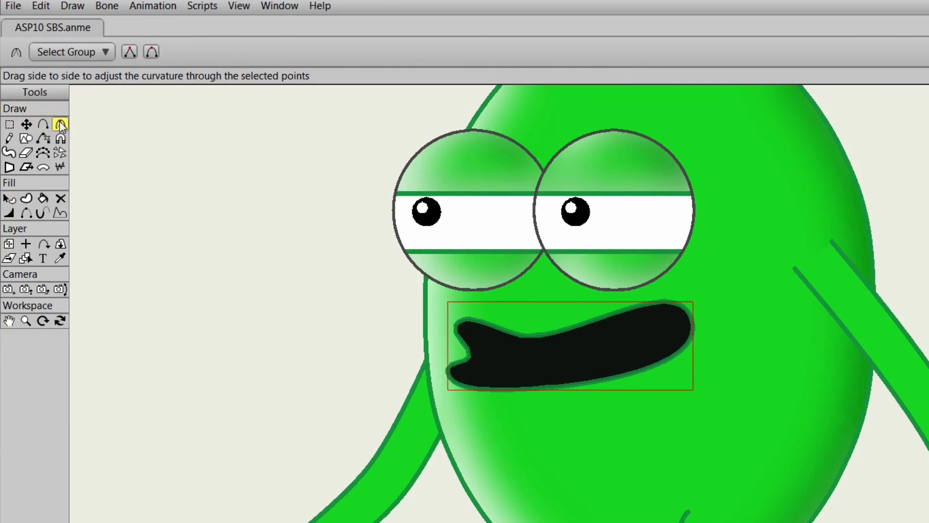
left_click(692, 320)
mouse_move(692, 321)
left_mouse_down()
mouse_move(550, 308)
mouse_move(392, 311)
left_mouse_up()
mouse_move(462, 329)
left_mouse_down()
mouse_move(286, 305)
mouse_move(187, 303)
mouse_move(455, 373)
mouse_move(238, 363)
left_mouse_up()
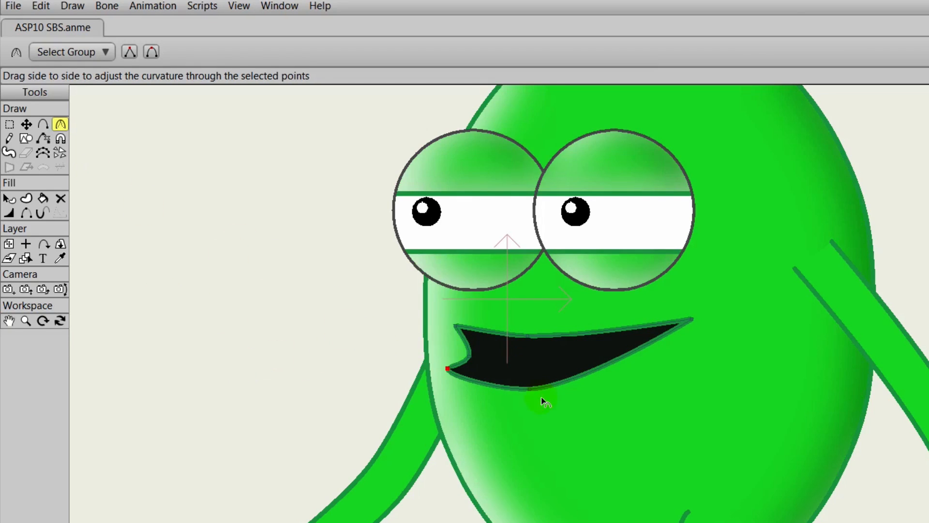
left_click_drag(542, 396, 769, 370)
Move the mouth's upper-left corner slightly outward and adjust the curvature of the inner notch point
left_click(26, 124)
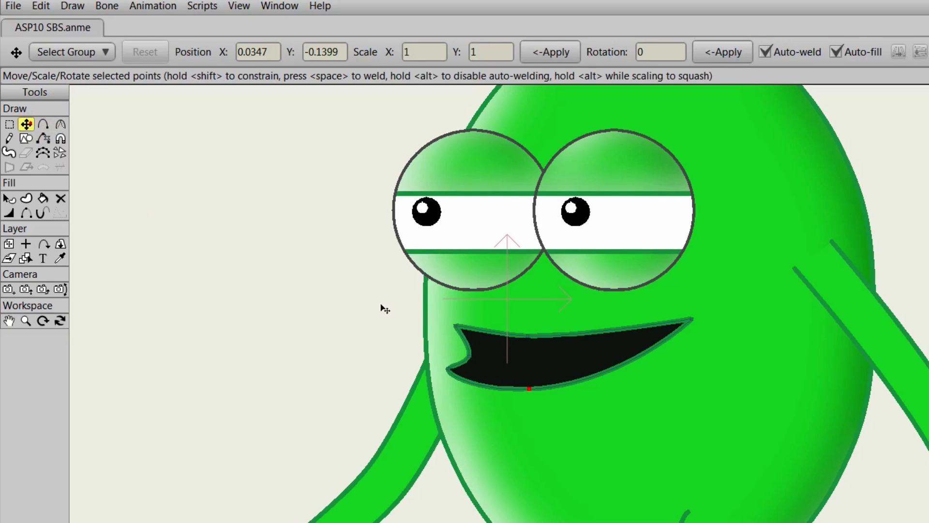
left_click(455, 326)
left_click_drag(454, 326, 441, 323)
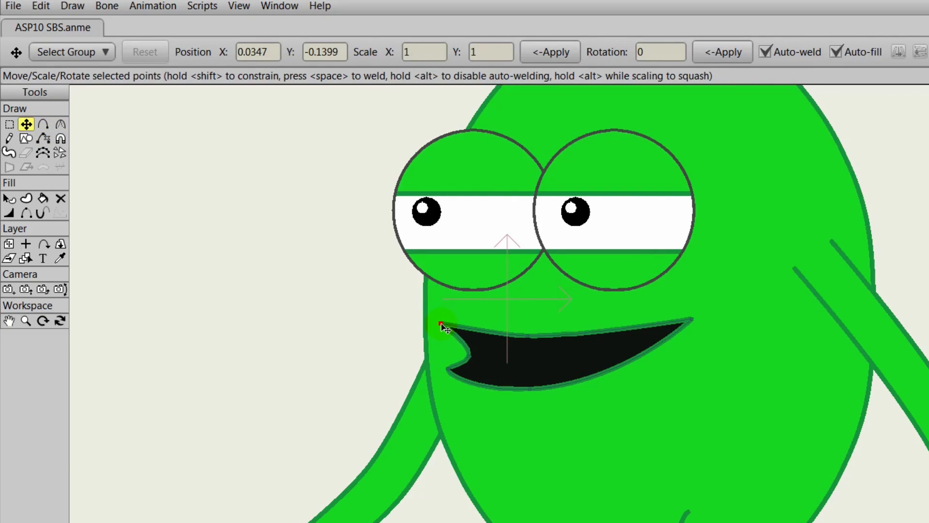
left_click(60, 123)
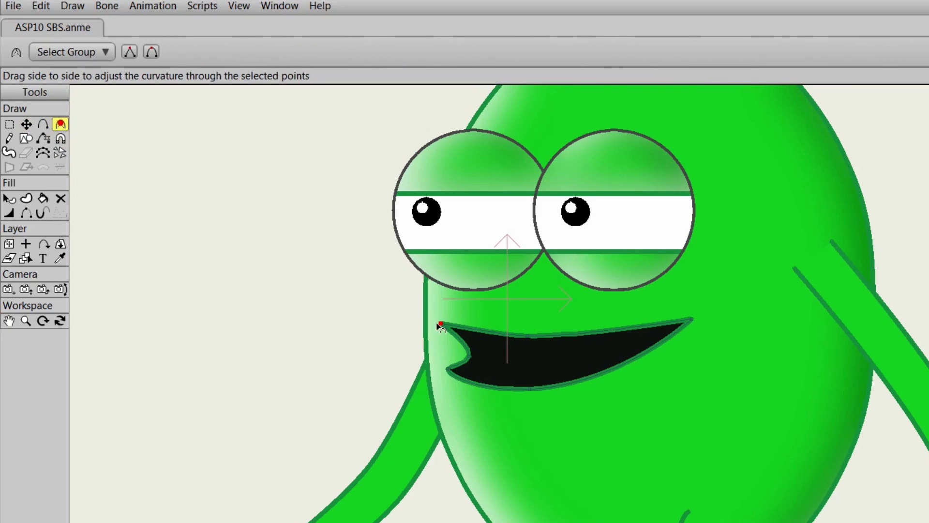
left_click_drag(471, 357, 359, 343)
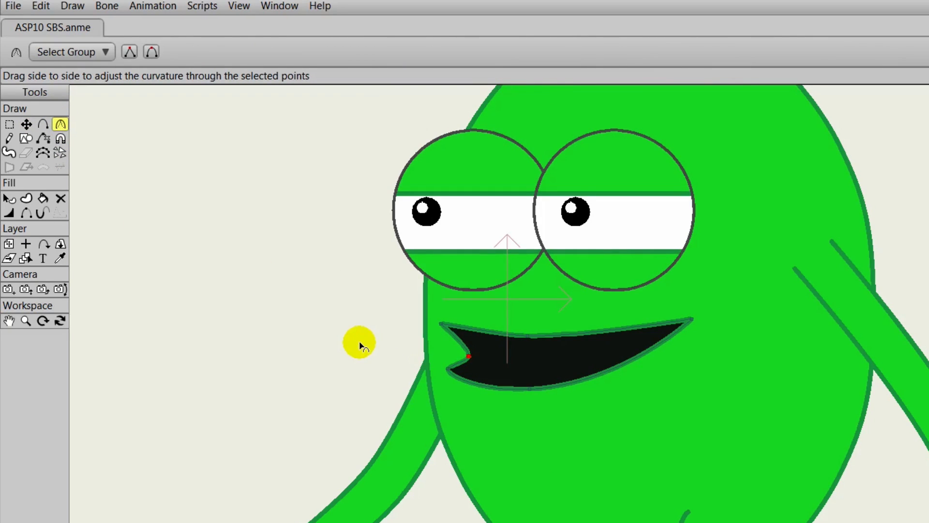
Add two points on the mouth's lower edge and two on its upper edge with the Add Point tool
left_click(50, 124)
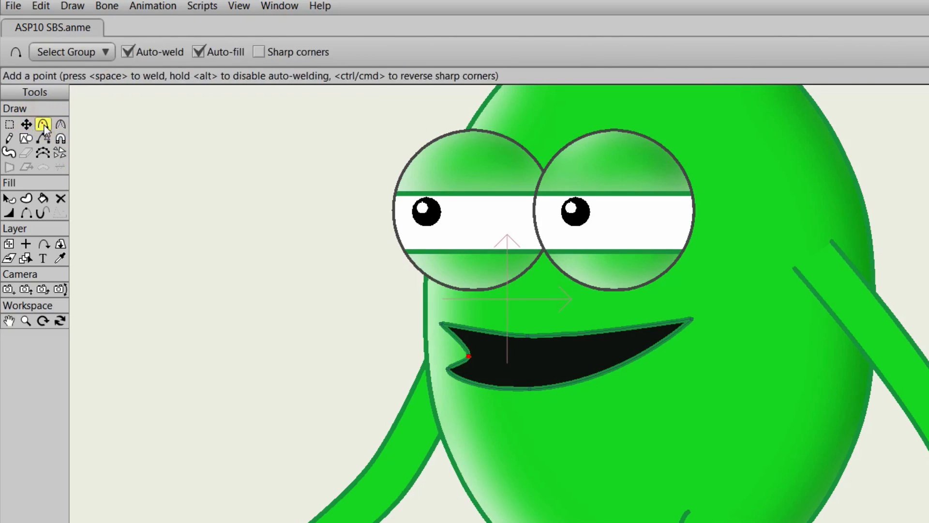
left_click(482, 384)
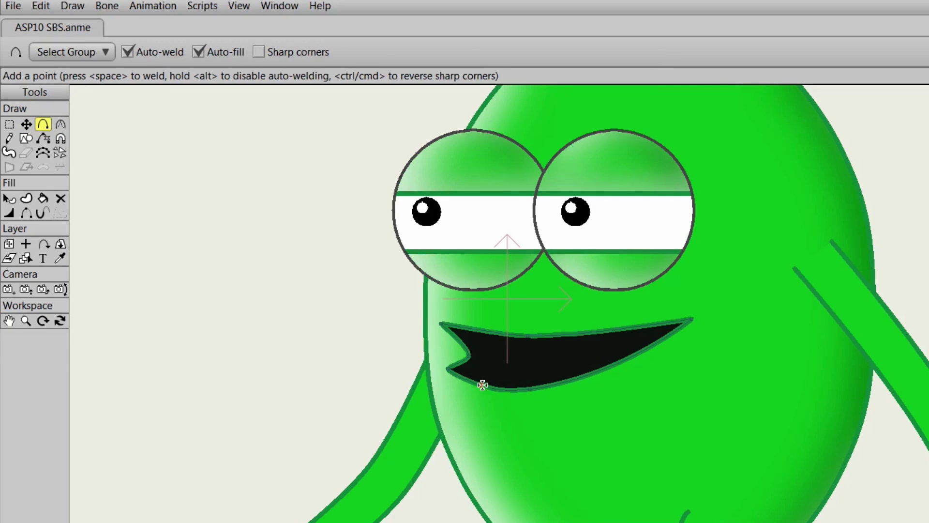
left_click(589, 373)
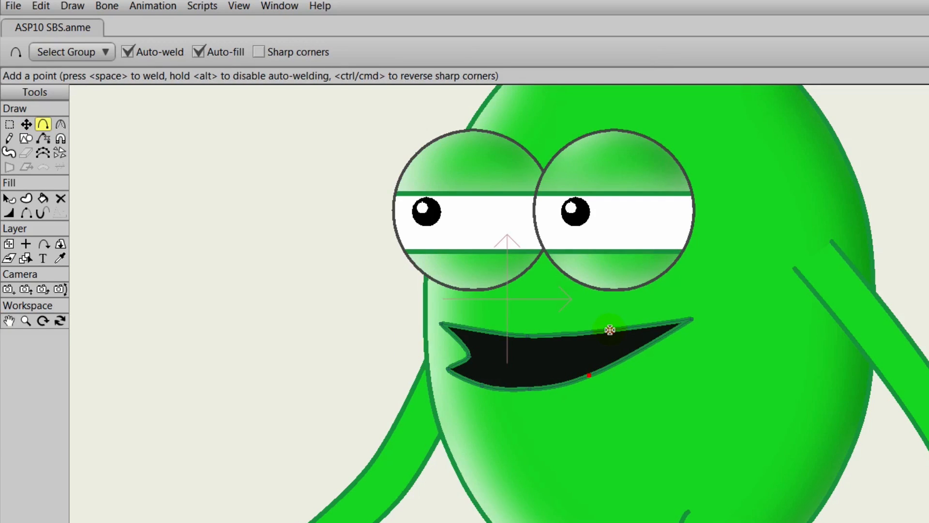
left_click(609, 330)
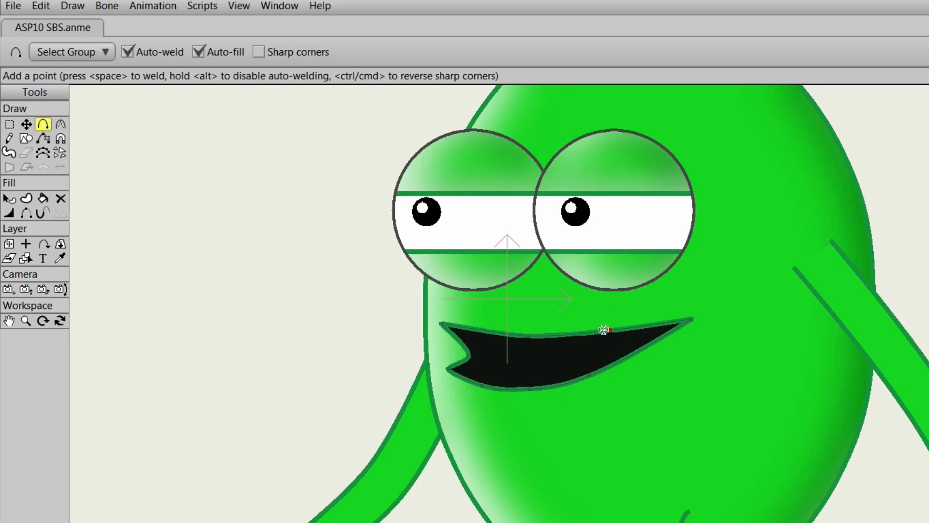
left_click(479, 331)
Reposition the mouth's lower-edge points and the left upper-edge point slightly to refine its outline
left_click(26, 124)
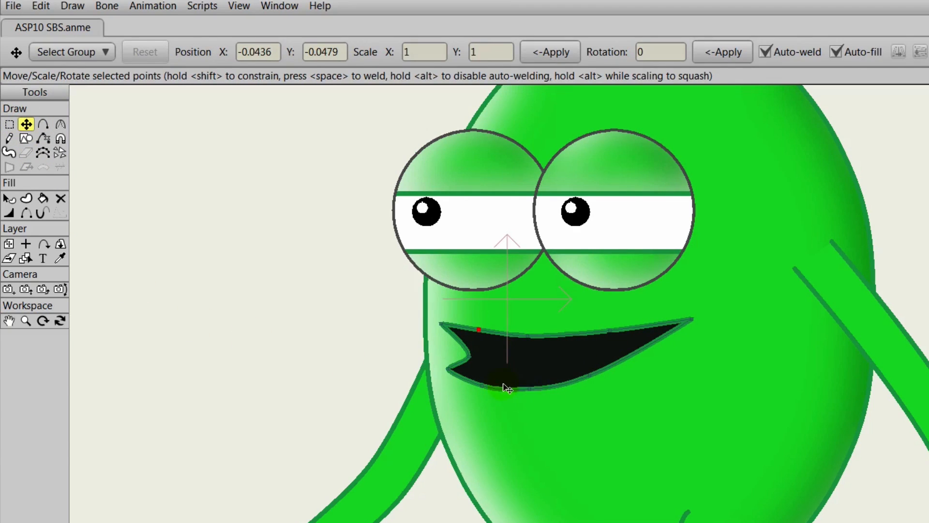
left_click_drag(484, 386, 533, 394)
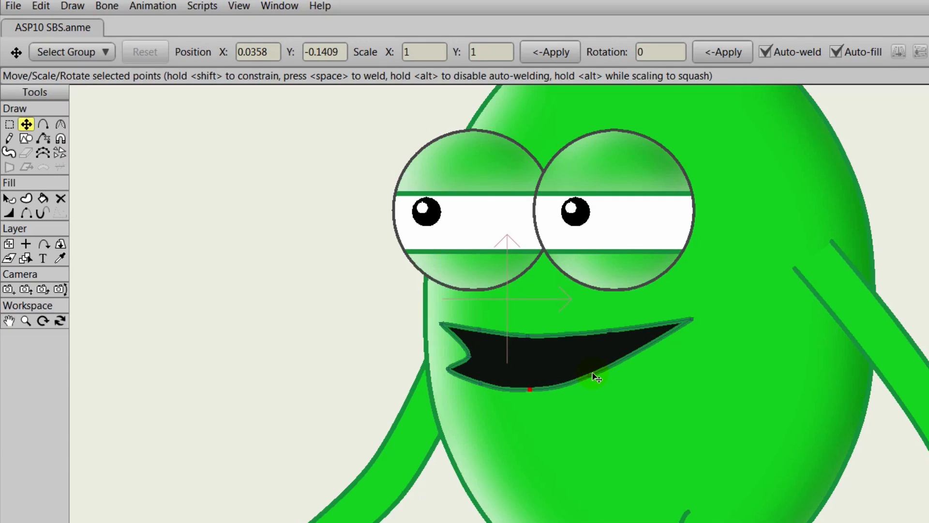
left_click_drag(593, 374, 599, 381)
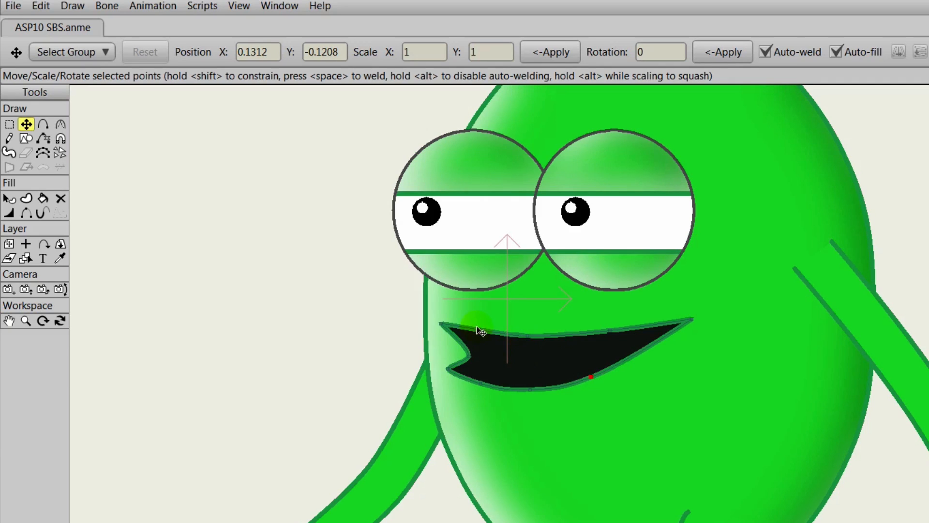
left_click_drag(479, 329, 482, 334)
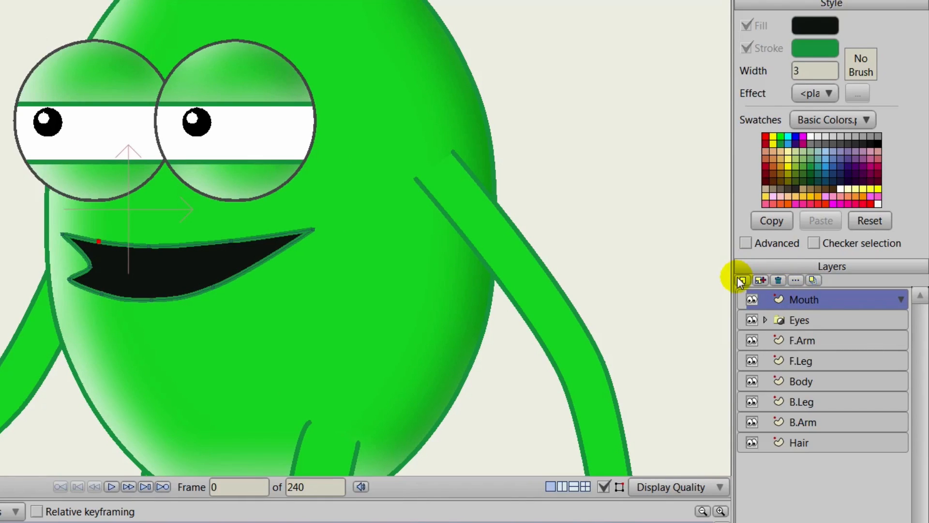
Add a vector layer named Inside above the Mouth layer
left_click(740, 282)
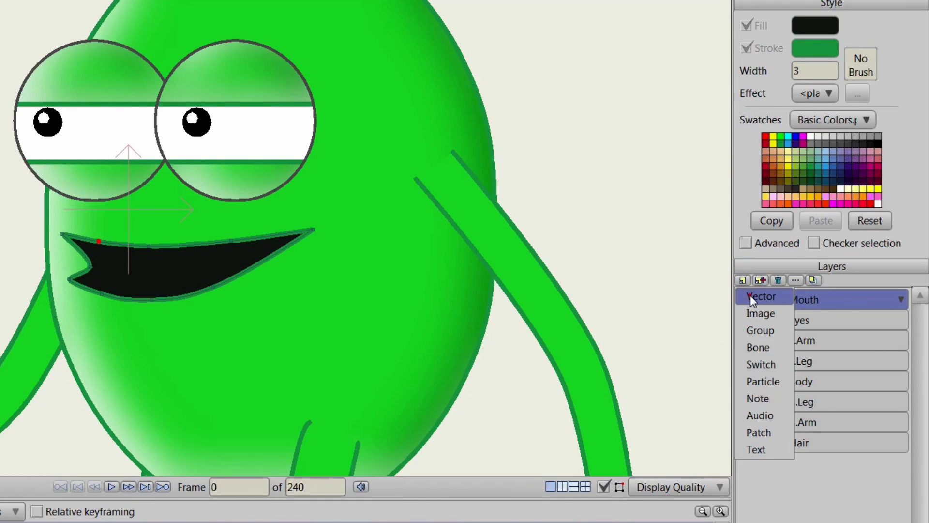
left_click(750, 295)
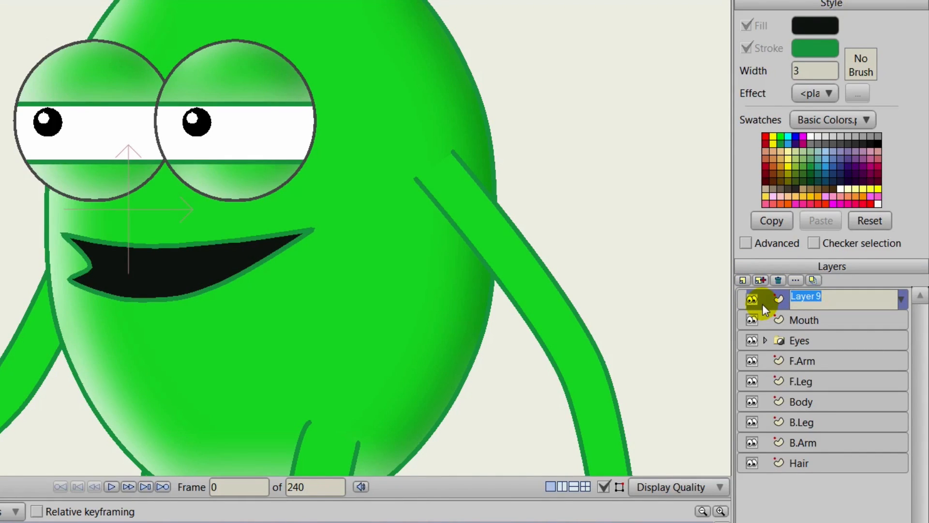
type("Inside")
key("Return")
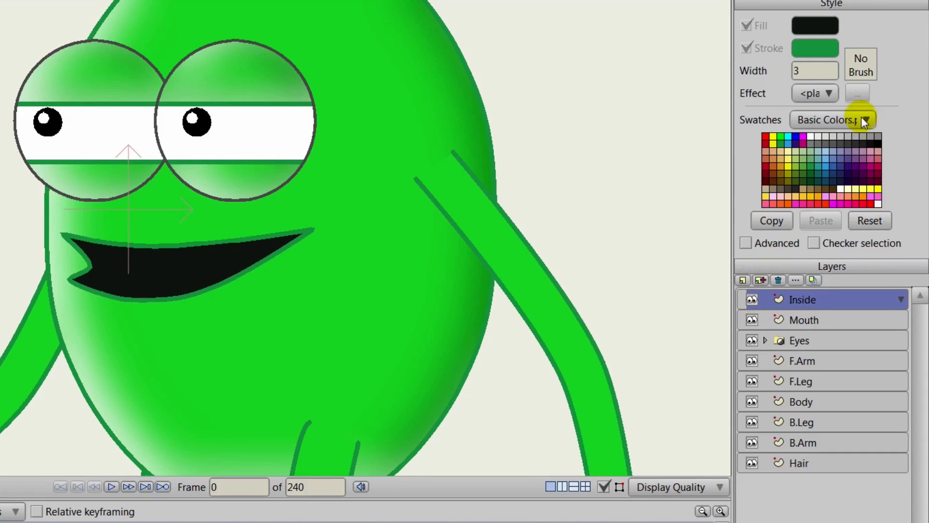
Set the default fill colour to white, FFFFFF, for drawing on the Inside layer
left_click(815, 26)
left_click(406, 46)
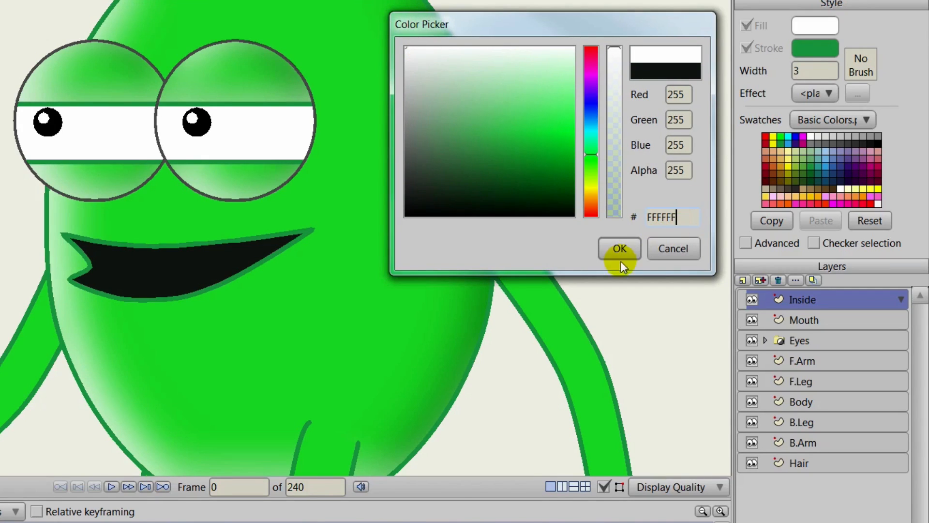
left_click(624, 248)
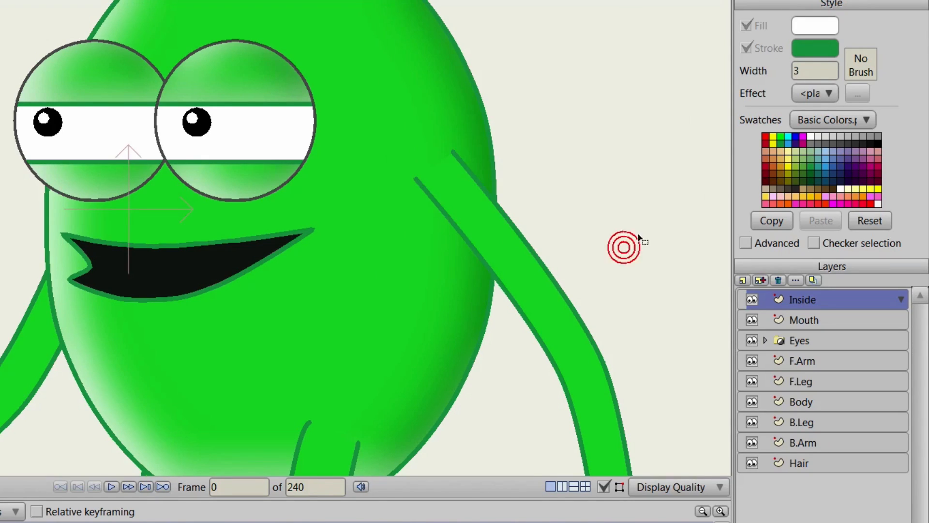
Set the stroke colour for new shapes on the Inside layer to light grey (B0B0B0)
left_click(807, 49)
left_click(426, 118)
mouse_move(426, 118)
left_mouse_down()
mouse_move(398, 89)
mouse_move(401, 99)
left_mouse_up()
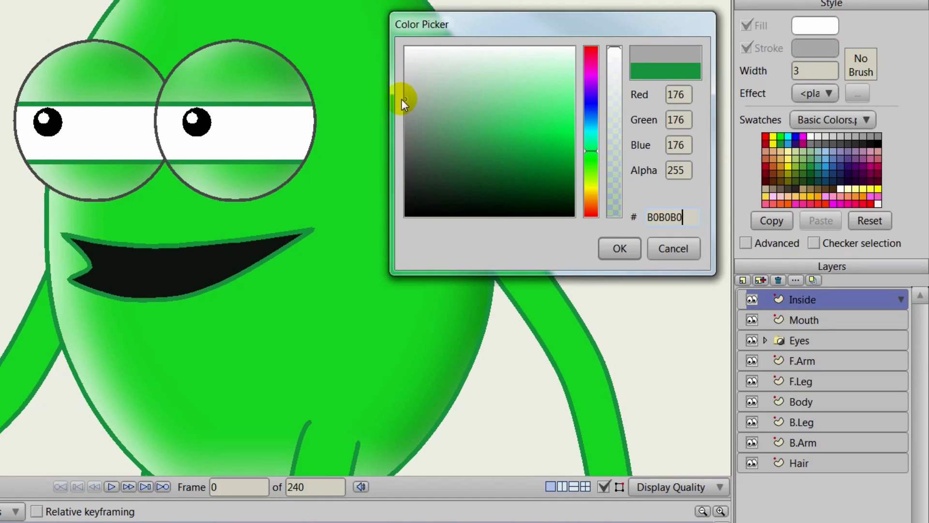
left_click(621, 249)
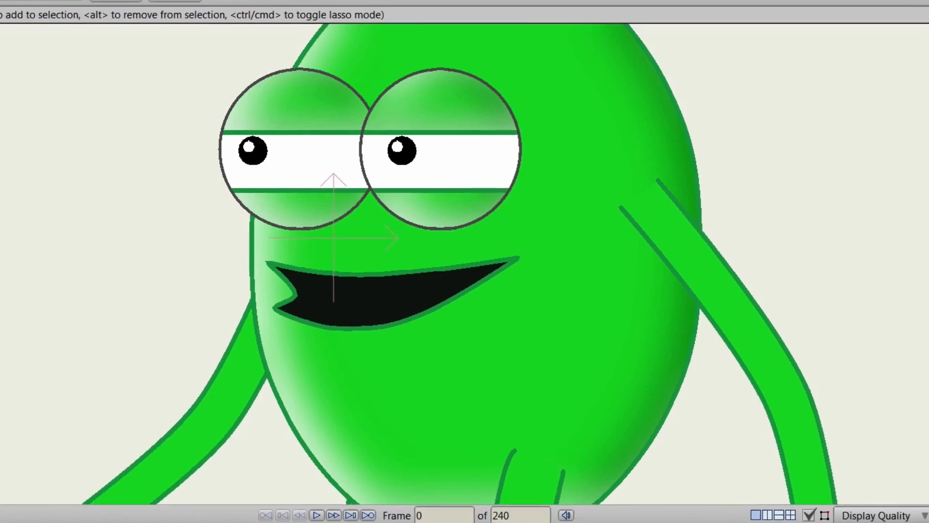
Draw two wide white rectangles as upper and lower teeth, one across each half of the mouth
left_click(25, 101)
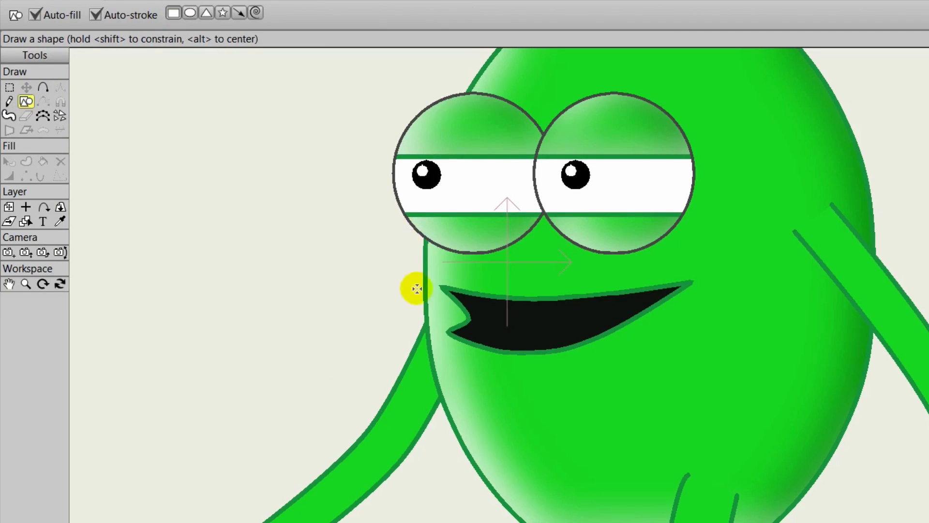
mouse_move(432, 273)
left_mouse_down()
mouse_move(465, 303)
mouse_move(704, 311)
left_mouse_up()
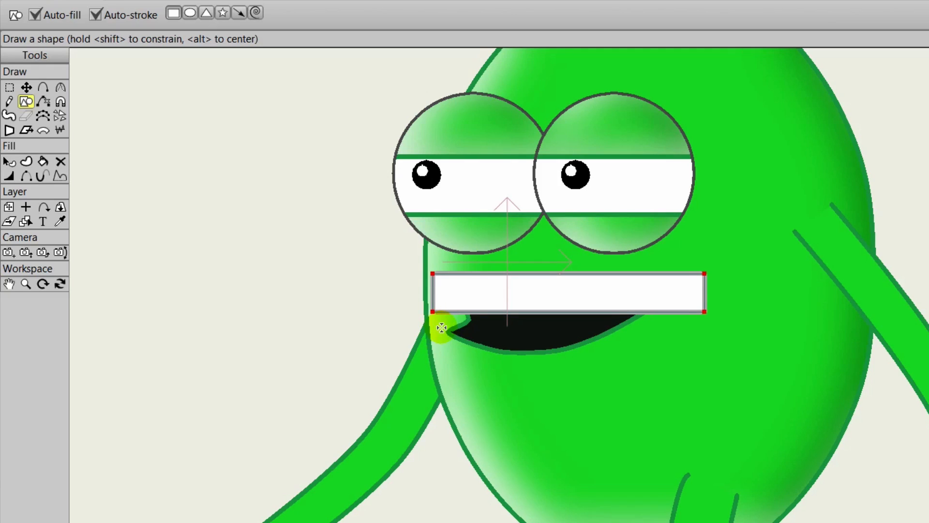
mouse_move(441, 328)
left_mouse_down()
mouse_move(580, 359)
mouse_move(645, 356)
mouse_move(703, 366)
left_mouse_up()
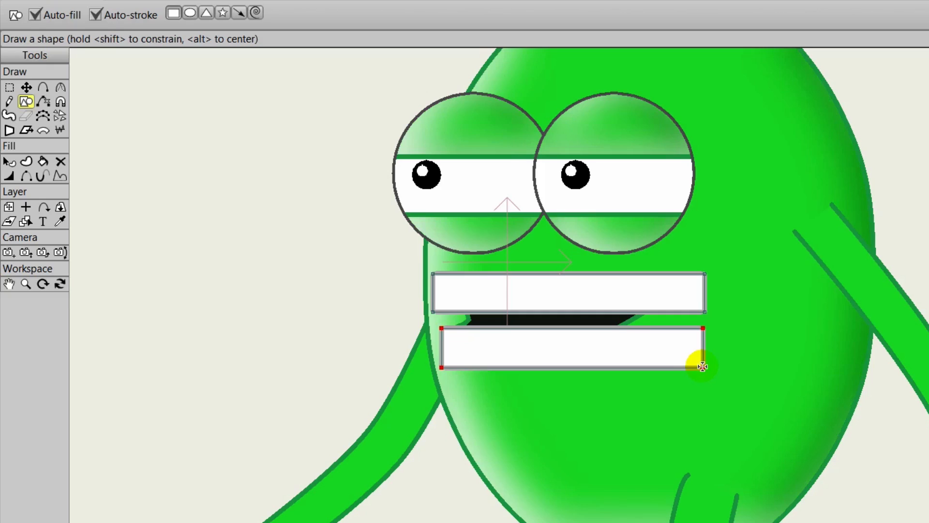
Add a point near the middle of the long edges of both teeth rectangles
left_click(45, 87)
left_click_drag(537, 272, 542, 273)
left_click(542, 312)
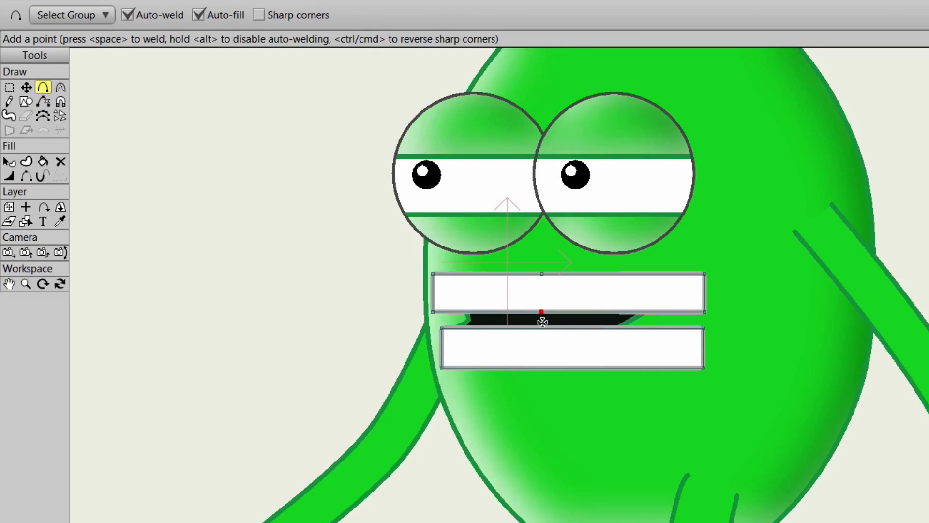
left_click(542, 327)
left_click(541, 366)
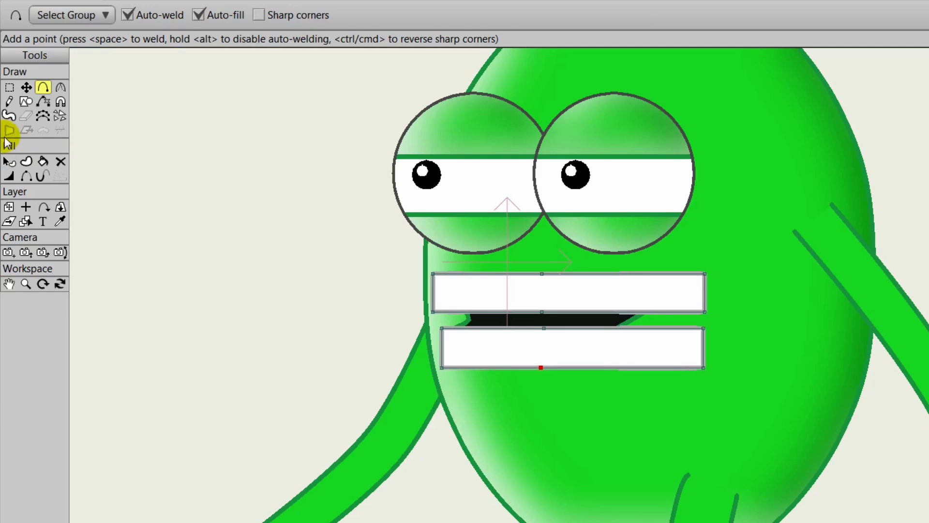
Draw an oval for the tongue over the middle of the lower teeth
left_click(27, 103)
left_click(189, 13)
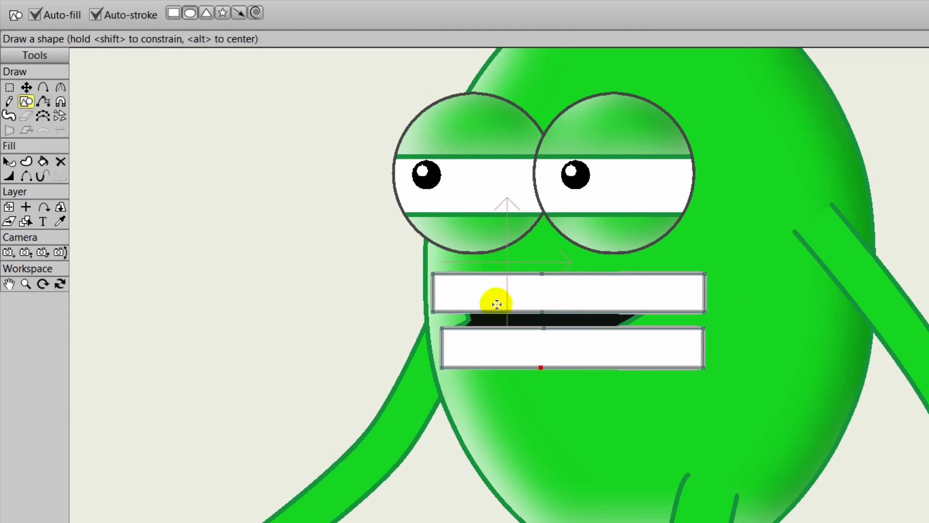
mouse_move(494, 303)
left_mouse_down()
mouse_move(521, 342)
mouse_move(644, 401)
left_mouse_up()
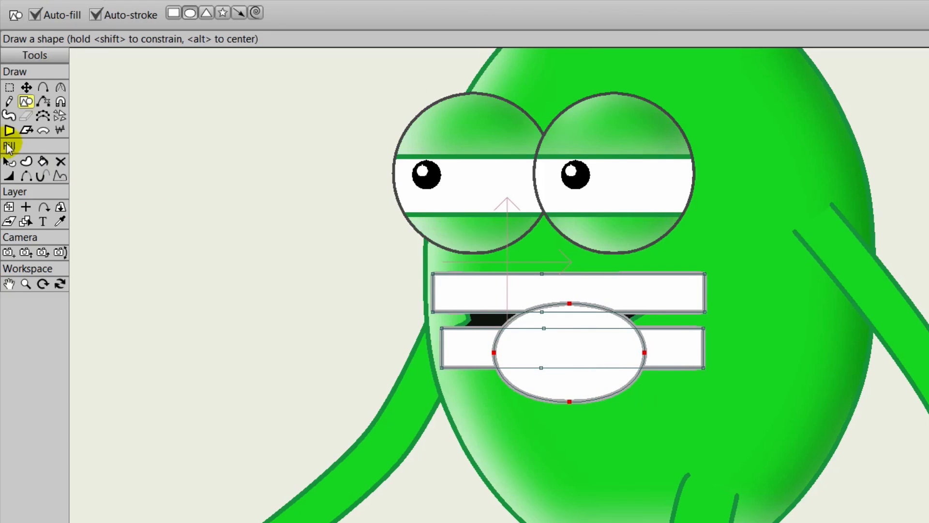
Give the tongue oval a light pink fill, a darker pink stroke and a line width of 2
left_click(8, 161)
left_click(570, 332)
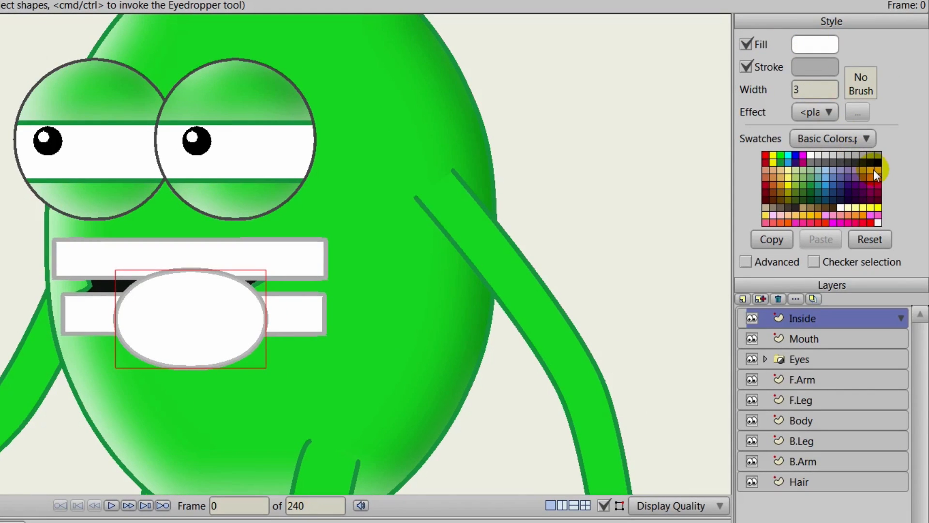
left_click(876, 170)
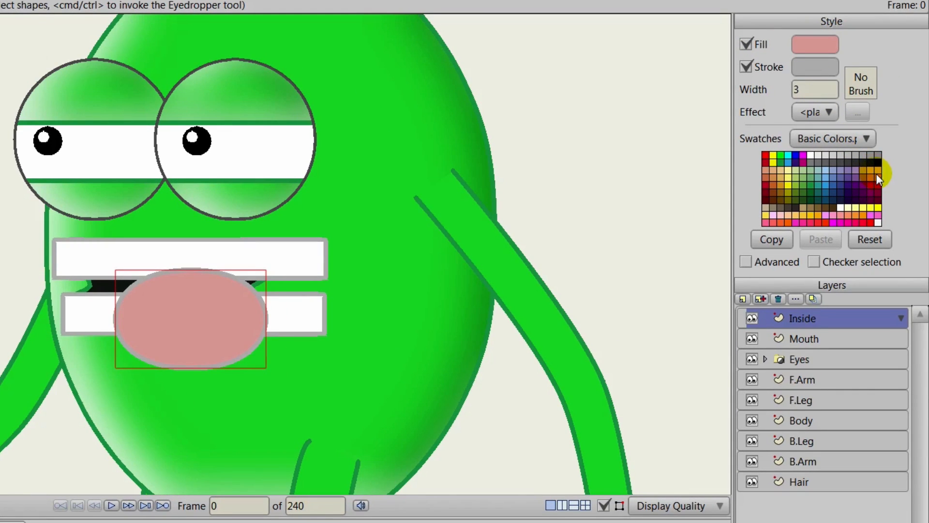
right_click(877, 178)
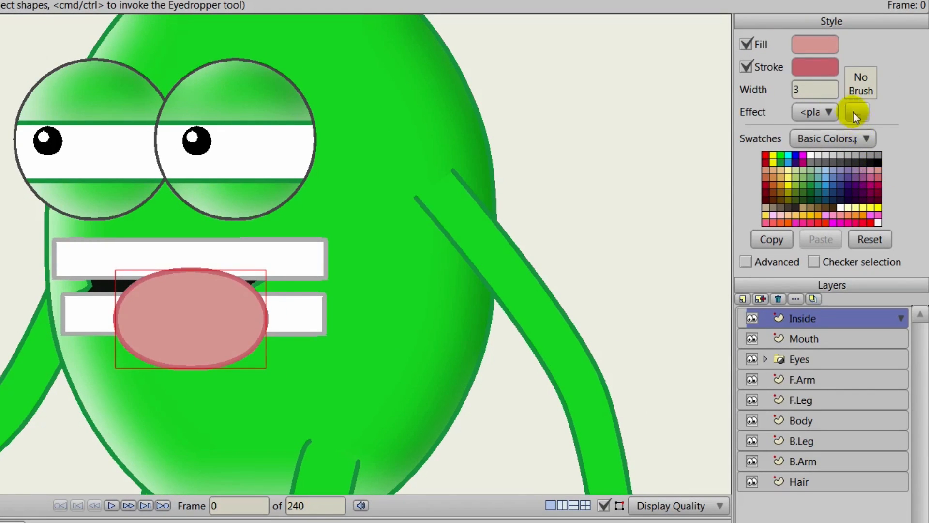
double_click(813, 90)
type("2")
key("Return")
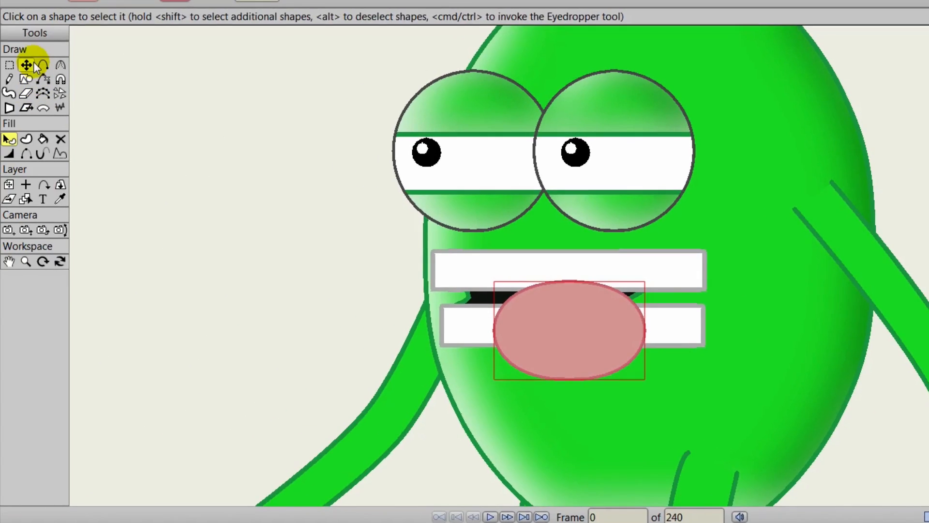
Shift the tongue slightly up and reshape it into a tilted oval by moving its individual points
left_click(27, 64)
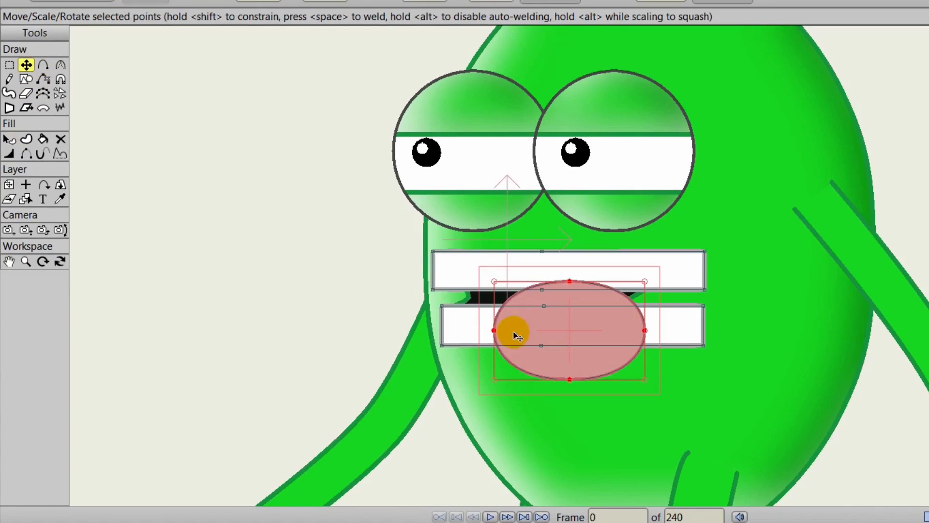
left_click_drag(586, 334, 580, 331)
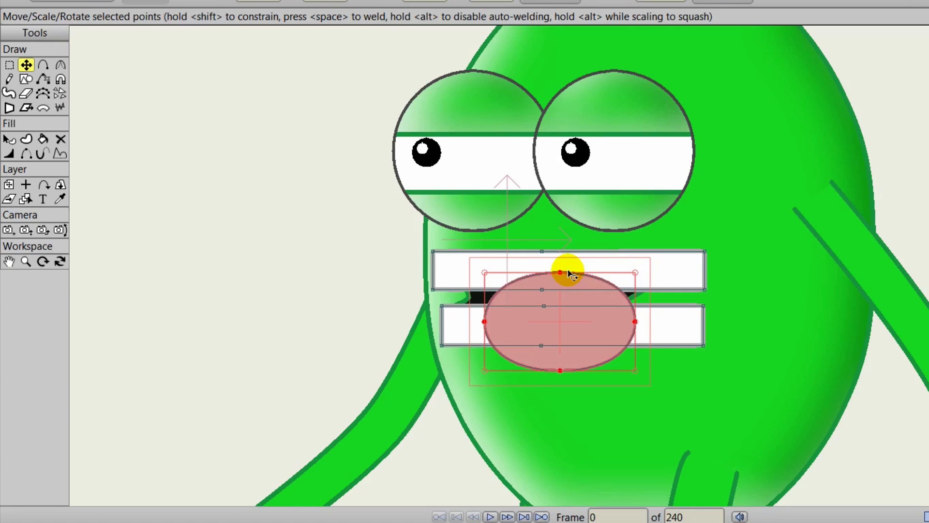
left_click_drag(560, 272, 551, 284)
left_click_drag(484, 324, 487, 338)
left_click_drag(638, 322, 645, 328)
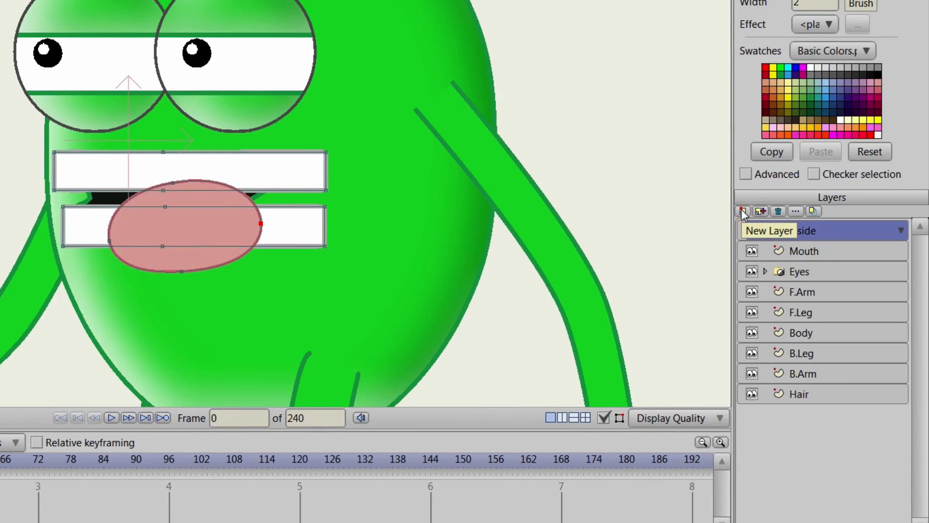
Create a new group layer named Mouth above the Inside layer
left_click(743, 211)
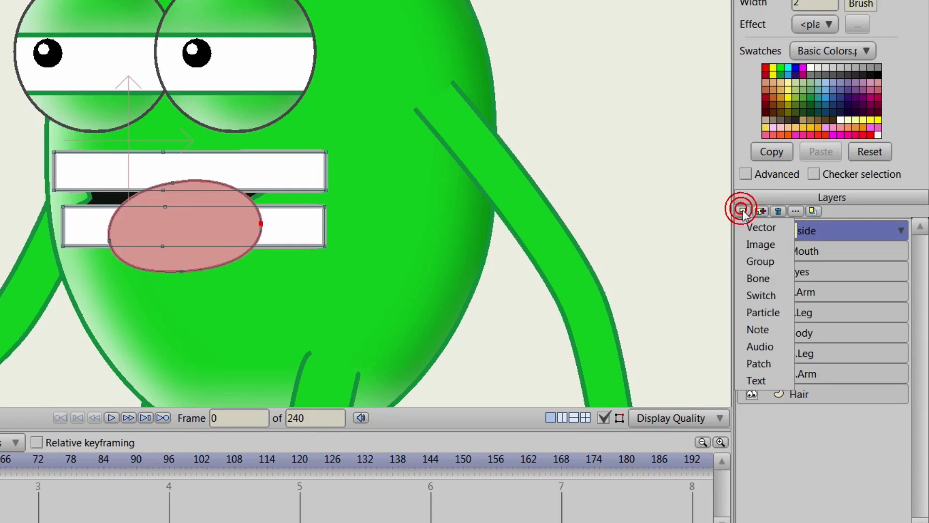
left_click(758, 261)
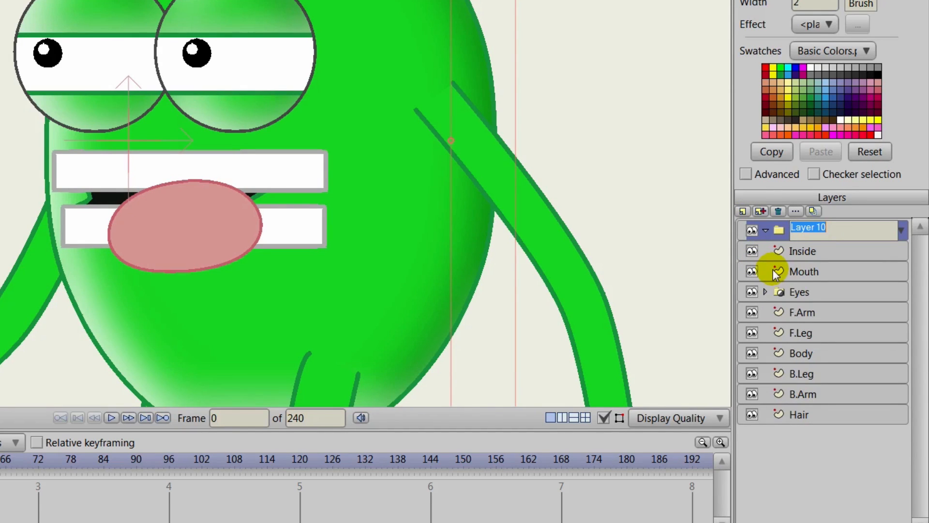
type("Mouth")
key("Return")
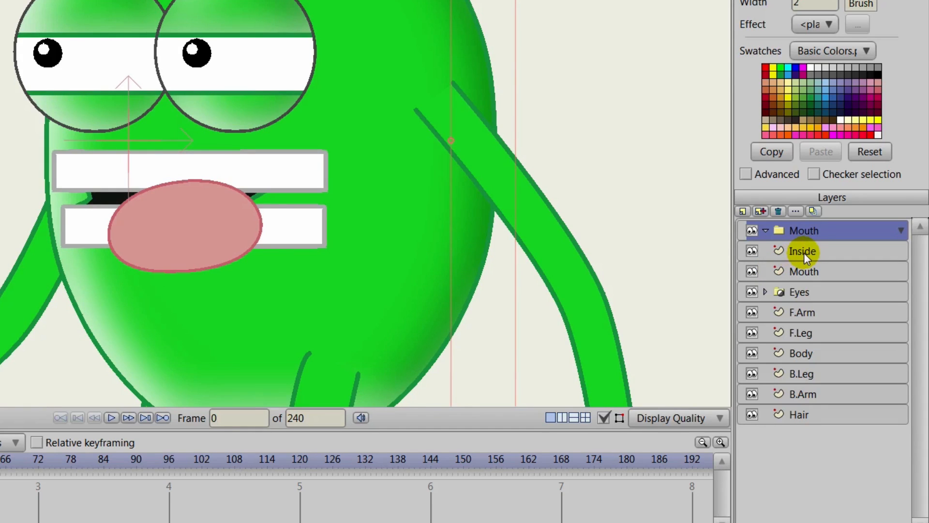
Move the Inside and Mouth vector layers into the new Mouth group, keeping Inside above Mouth
left_click(803, 253)
left_click_drag(803, 253, 804, 233)
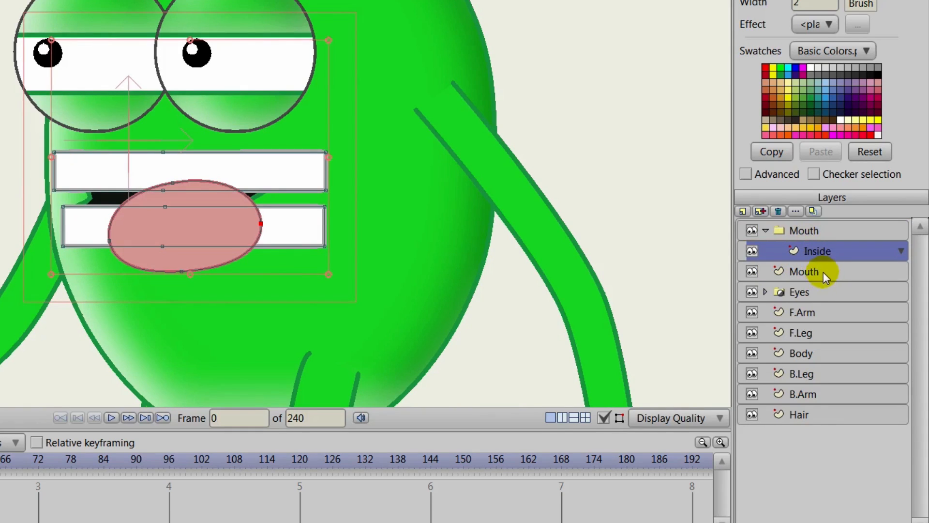
left_click_drag(823, 272, 825, 256)
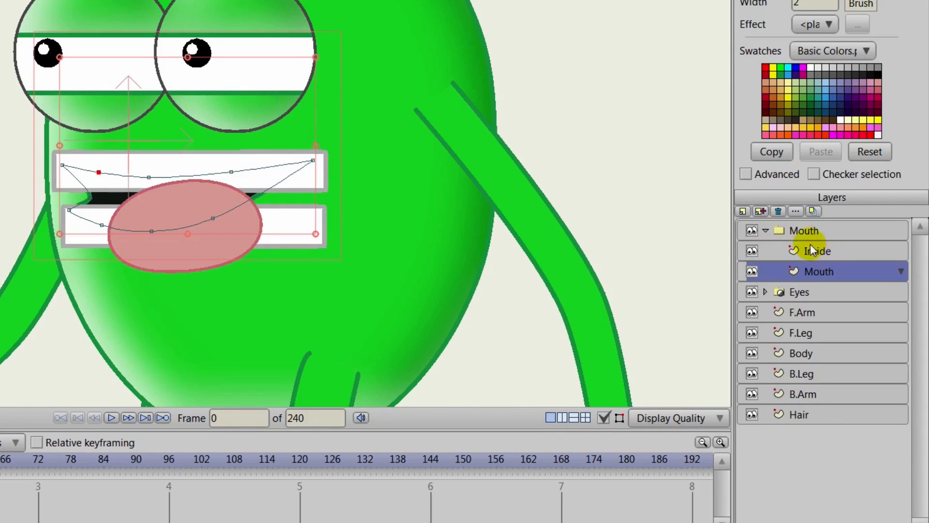
Set the Mouth group's mask to Hide all so the teeth and tongue are clipped to the mouth shape
double_click(787, 233)
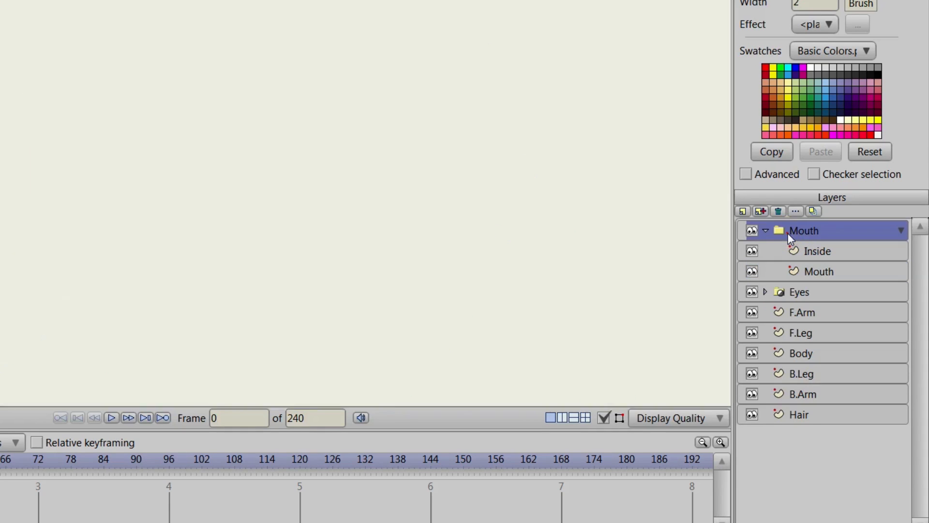
left_click(436, 10)
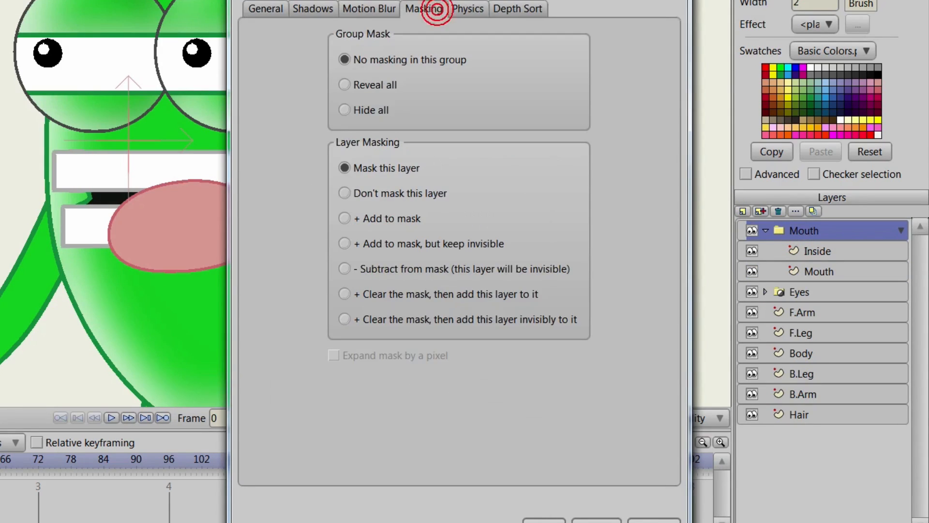
left_click(384, 95)
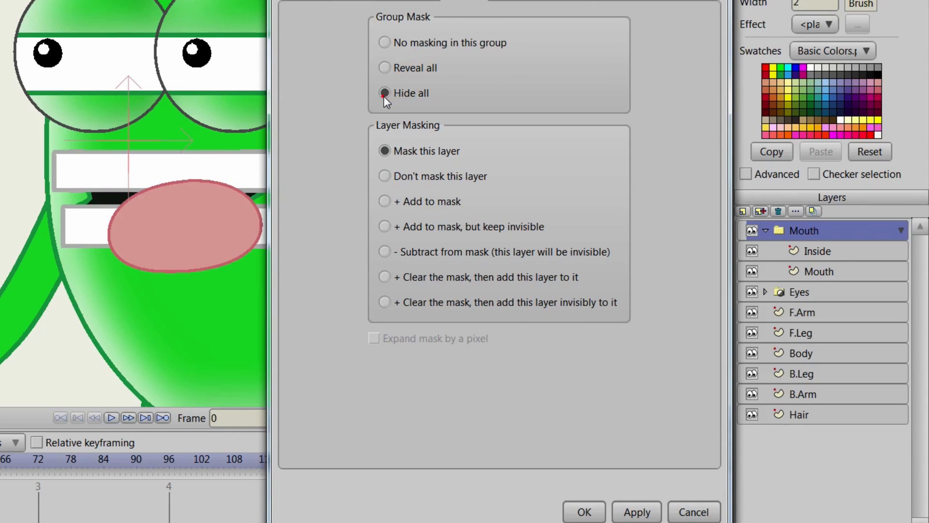
left_click(586, 510)
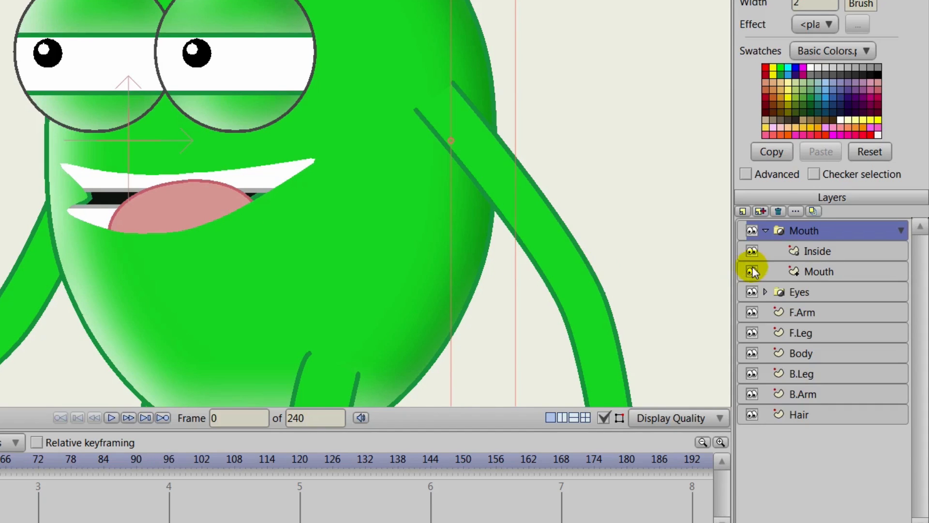
Send the tongue shape on the Inside layer behind both rows of teeth
left_click(805, 252)
left_click(206, 209)
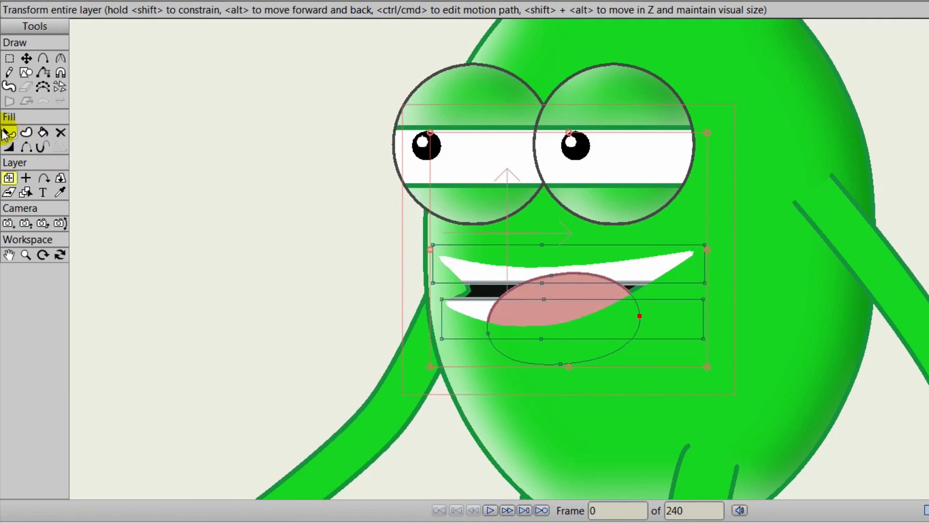
left_click(9, 131)
left_click(584, 287)
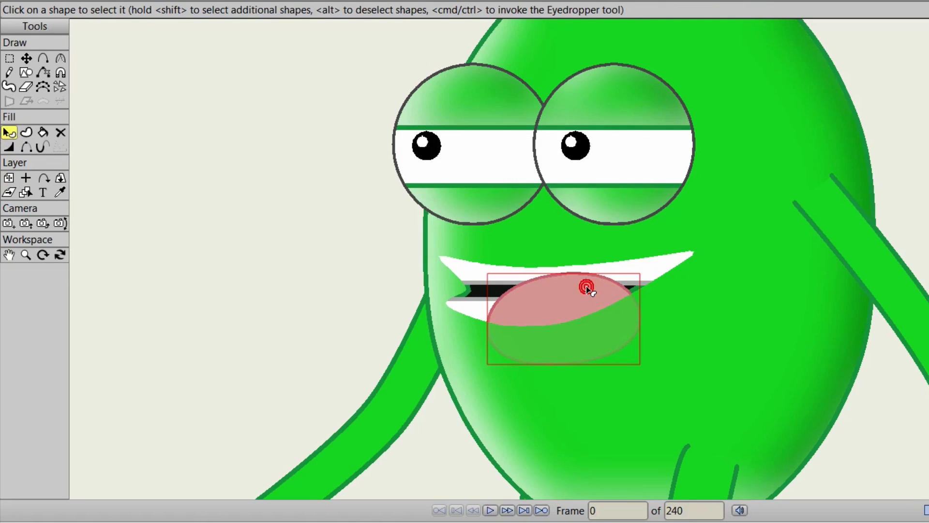
left_click(584, 288)
Select the upper teeth rectangle on the Inside layer and nudge it slightly
left_click(468, 269)
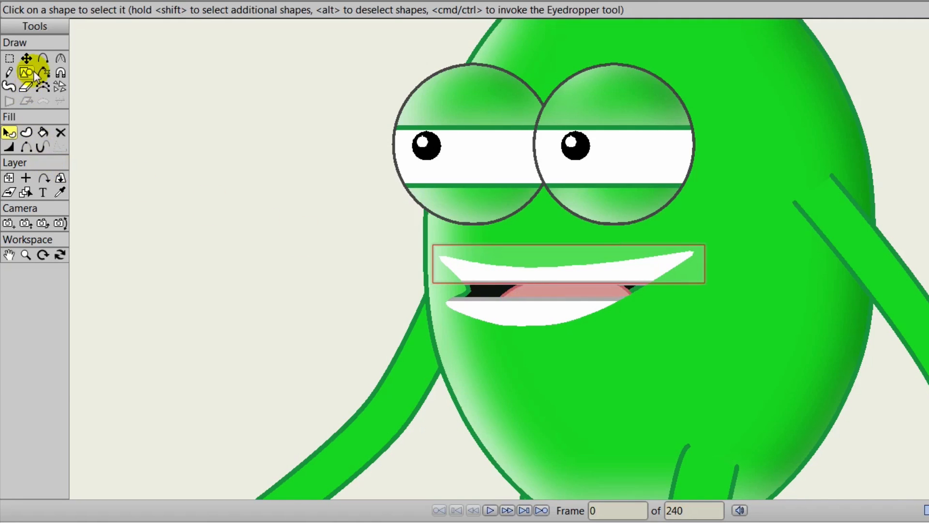
left_click(27, 59)
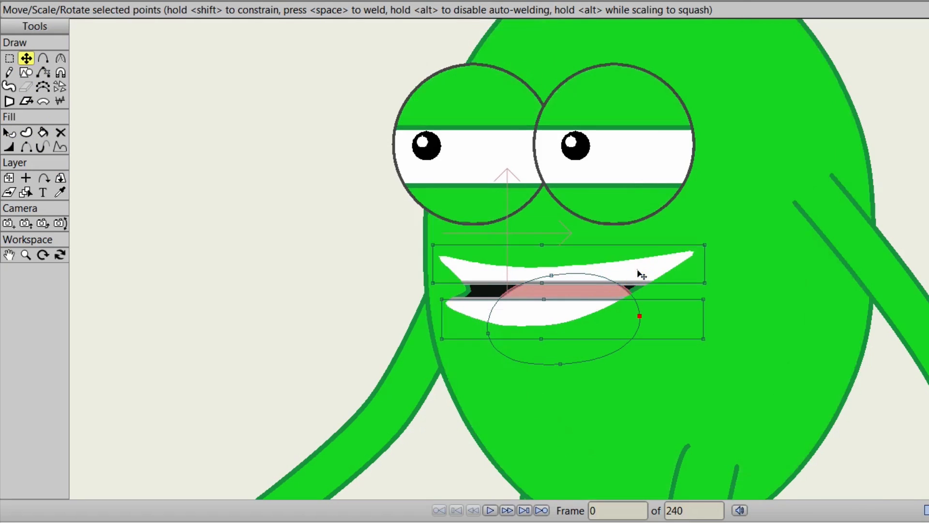
mouse_move(641, 274)
left_mouse_down()
mouse_move(647, 304)
mouse_move(643, 275)
left_mouse_up()
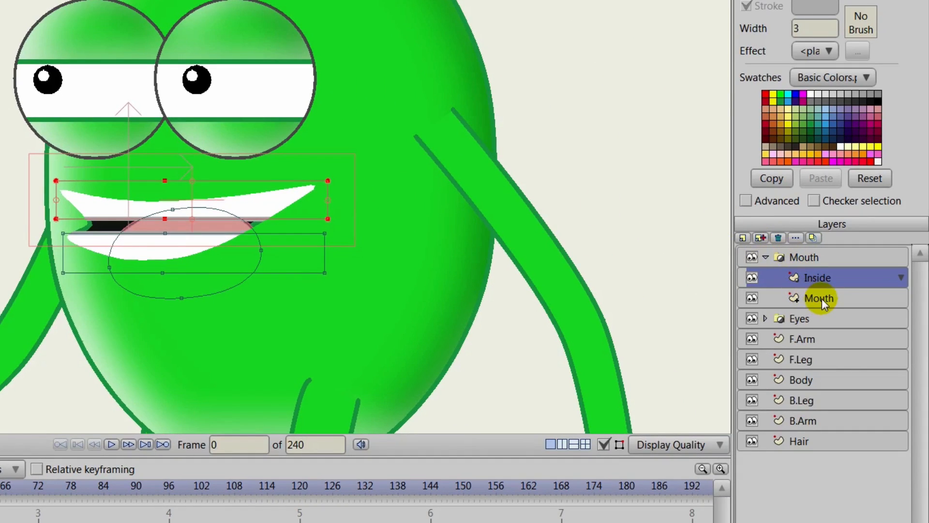
Turn on Exclude Strokes in the masking settings of the Mouth vector layer
double_click(821, 298)
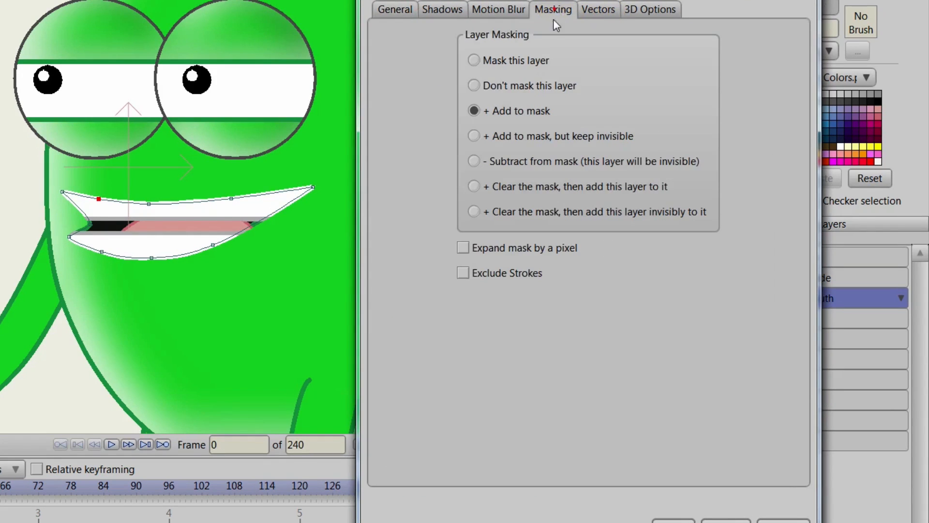
left_click(553, 10)
left_click(466, 274)
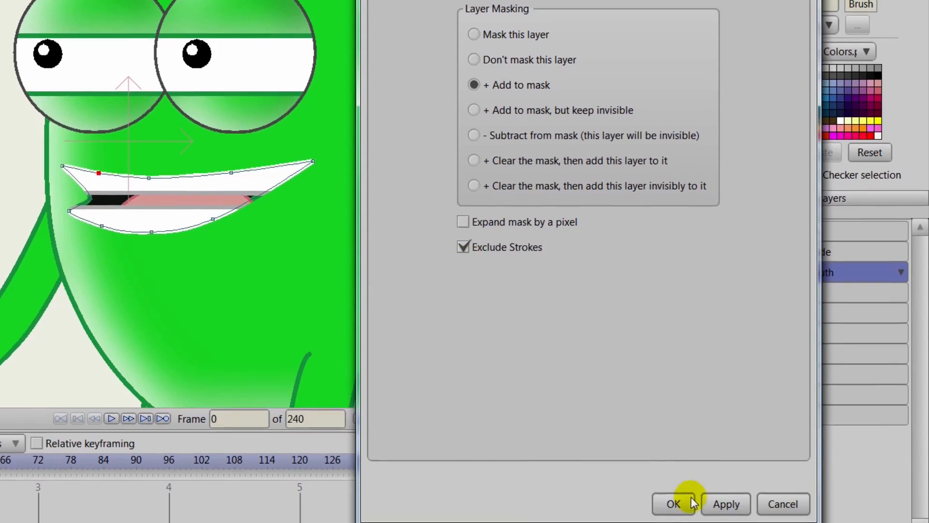
left_click(673, 502)
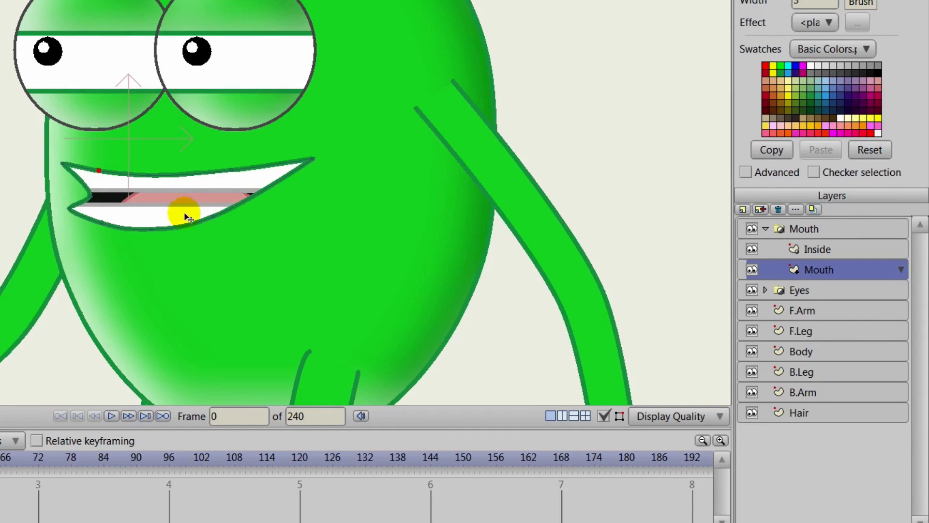
Move the lower teeth rectangle on the Inside layer slightly down to widen the gap between the teeth
left_click(794, 248)
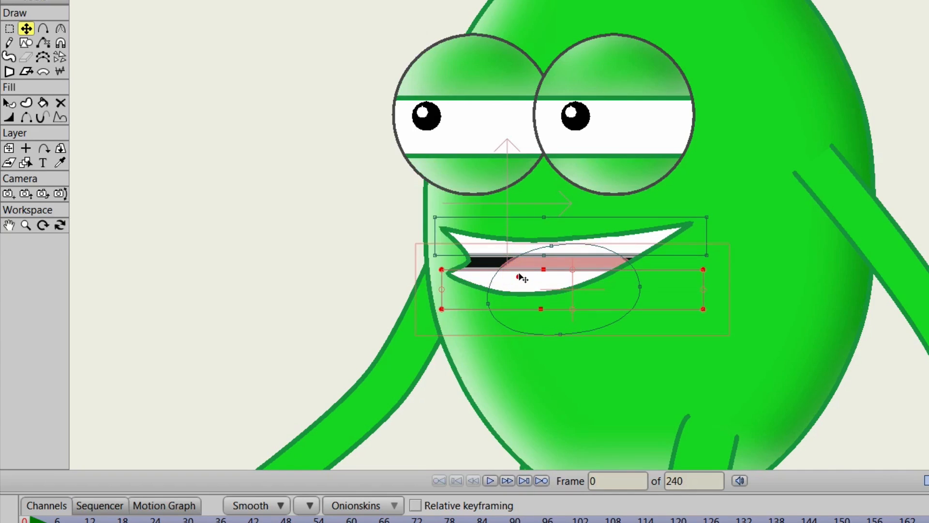
left_click_drag(519, 277, 530, 284)
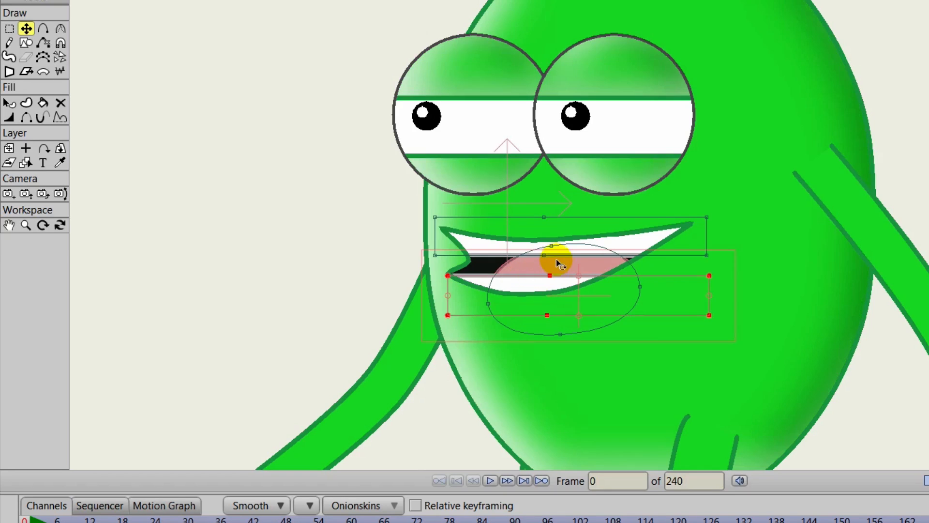
Move the tongue shape slightly right and down on the Inside layer and pull its right-hand point outward
left_click(565, 250)
left_click_drag(566, 248, 596, 270)
left_click(591, 269)
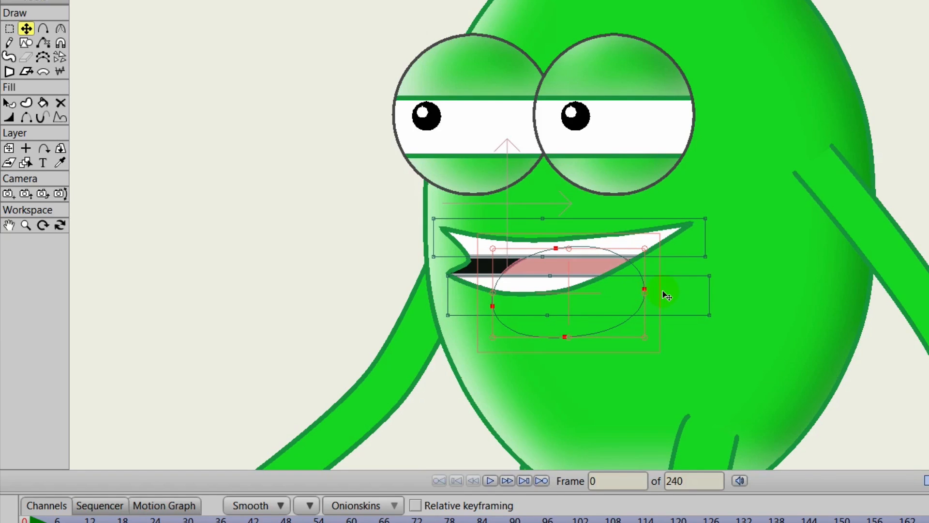
left_click(692, 347)
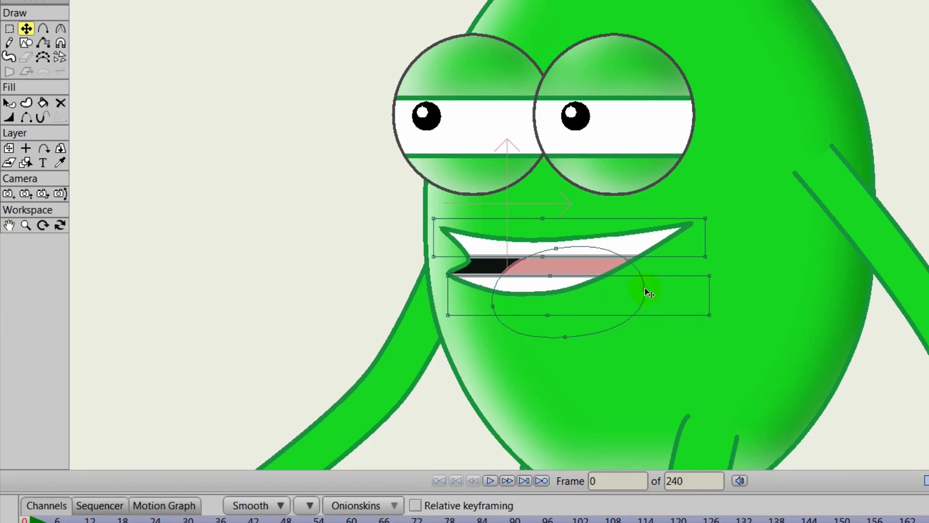
left_click_drag(644, 290, 652, 291)
left_click(555, 249)
Bend the facing edges of both teeth rows by lowering their middle points, raise the lower row's upper-right corner, and adjust the middle points' curvature
mouse_move(555, 249)
left_mouse_down()
mouse_move(543, 257)
mouse_move(548, 278)
left_mouse_up()
left_click_drag(710, 278, 710, 267)
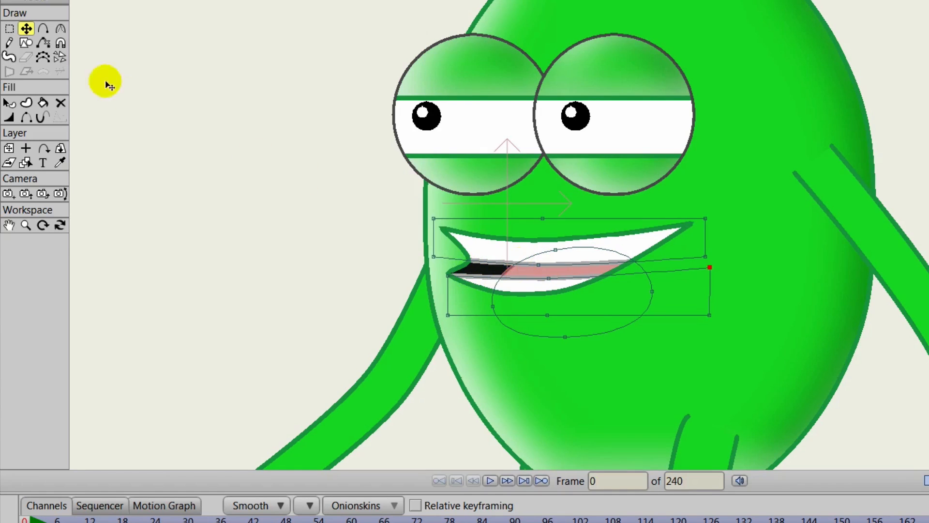
left_click(61, 29)
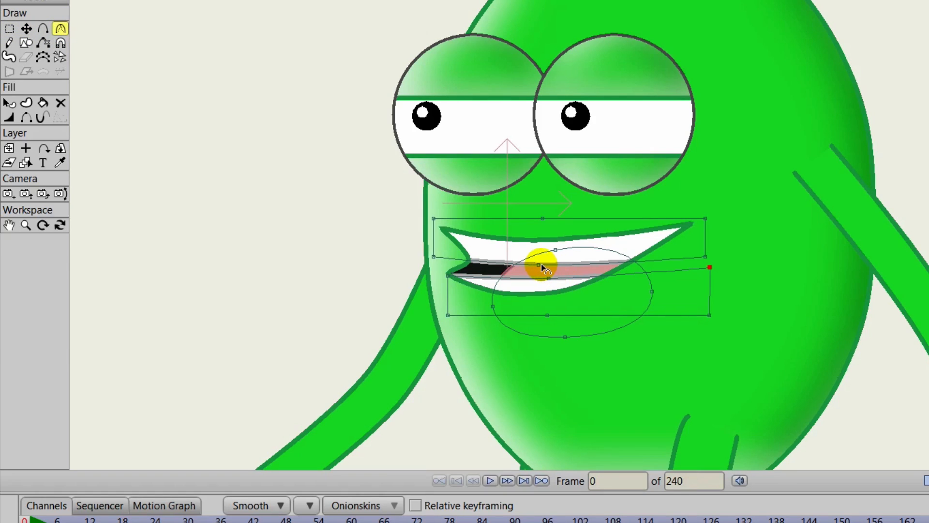
left_click_drag(540, 264, 614, 262)
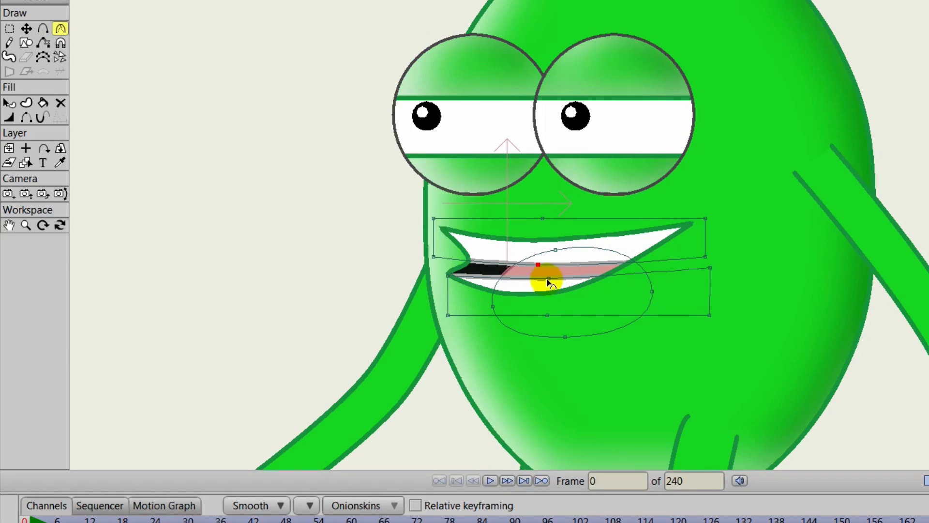
left_click_drag(547, 277, 631, 277)
Fine-tune the facing edges of the teeth by nudging the lower row's middle and left points and raising the outer corner points
left_click(26, 29)
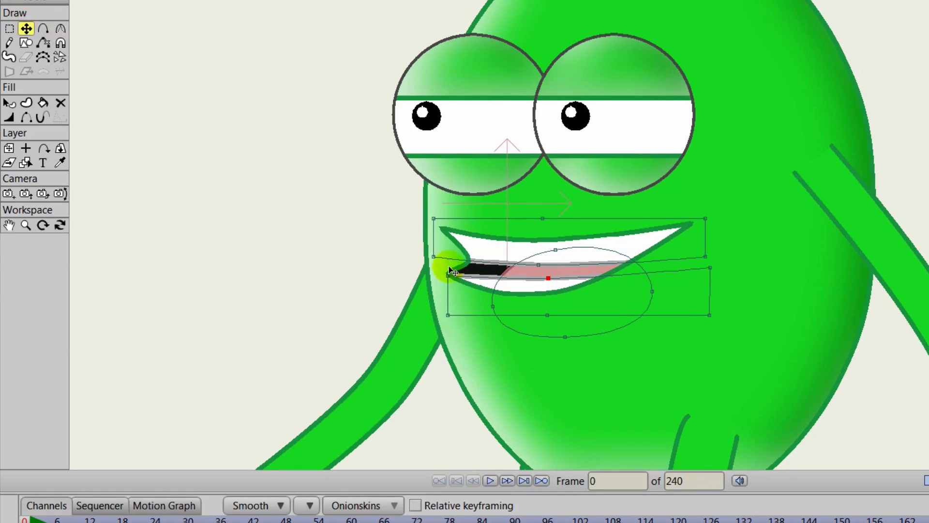
left_click_drag(448, 275, 453, 276)
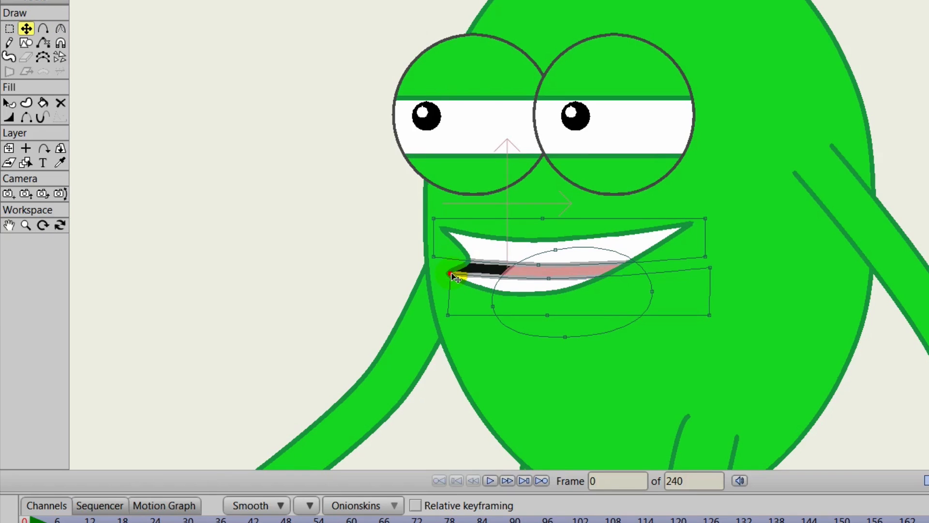
left_click_drag(548, 278, 526, 277)
left_click_drag(713, 268, 710, 246)
left_click_drag(433, 256, 433, 252)
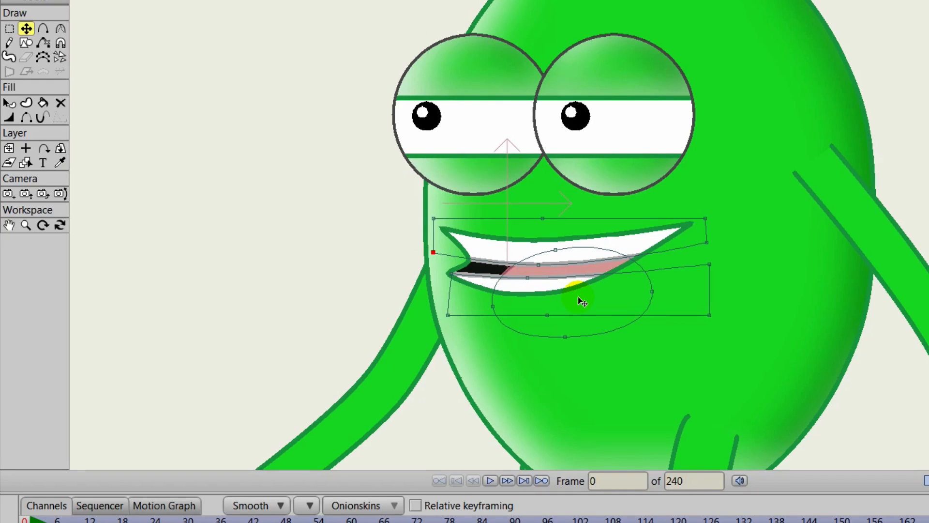
Collapse the Mouth group and add a new vector layer named Eyebrows above it
mouse_move(684, 227)
left_mouse_down()
mouse_move(731, 315)
mouse_move(751, 323)
left_mouse_up()
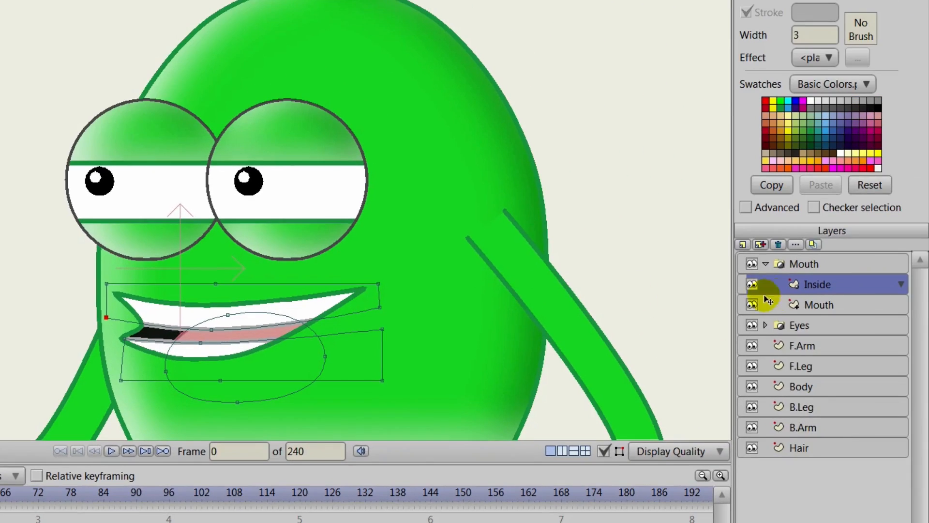
left_click(765, 263)
left_click(765, 263)
left_click(746, 243)
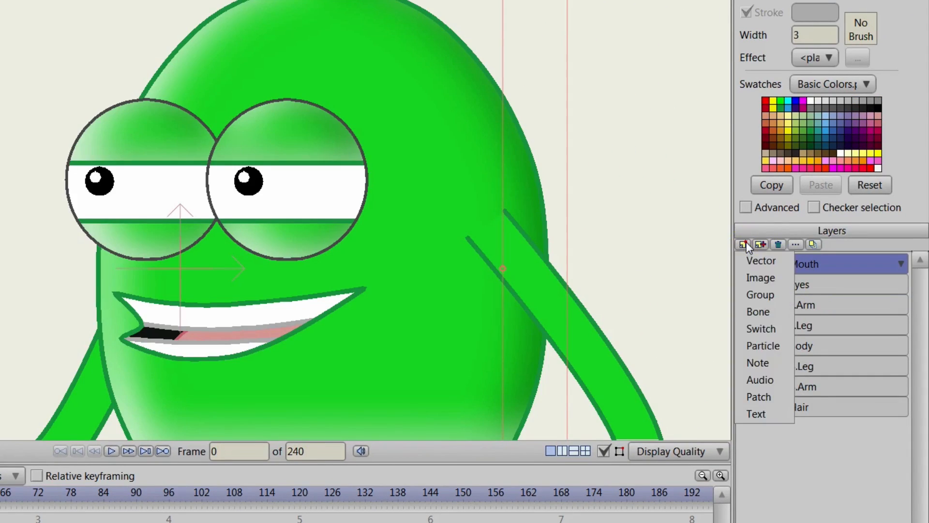
left_click(760, 258)
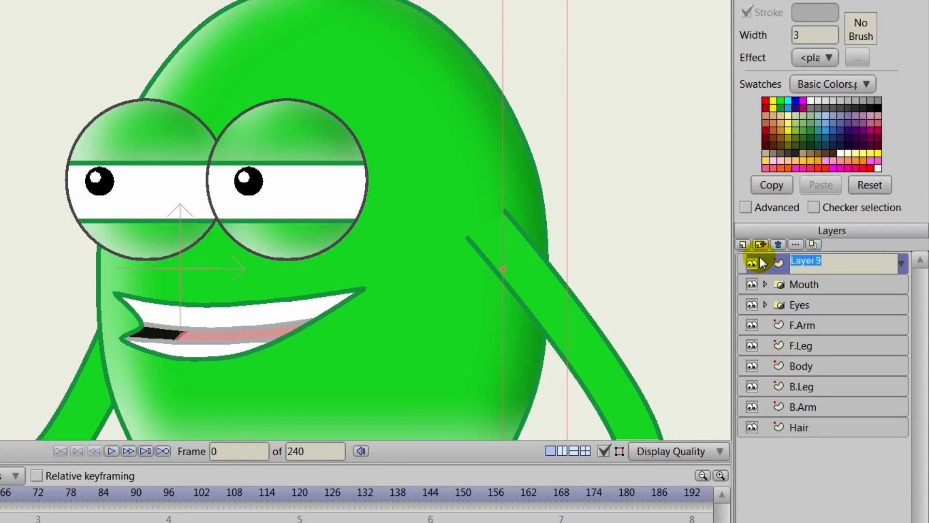
type("Eyebrows")
key("Return")
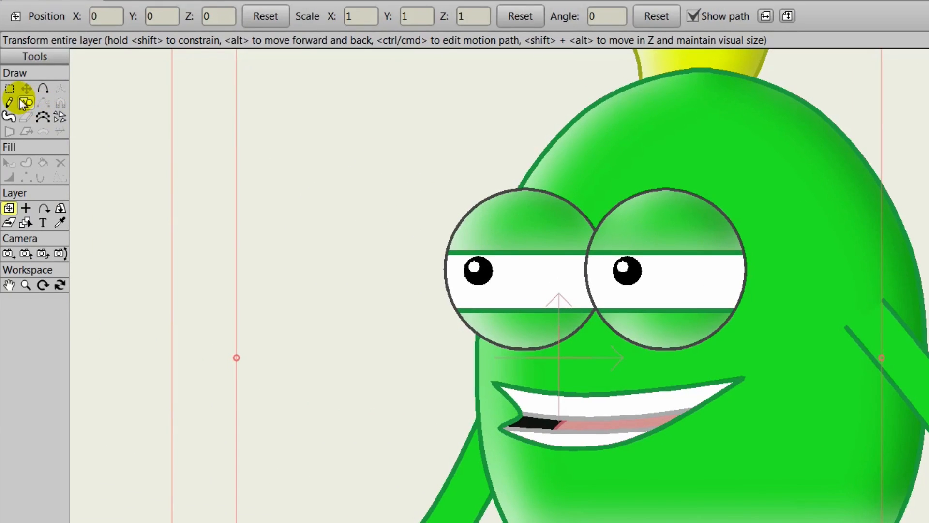
Draw a wide, thin rectangle with a dark grey fill above the right eye on the Eyebrows layer
left_click(26, 103)
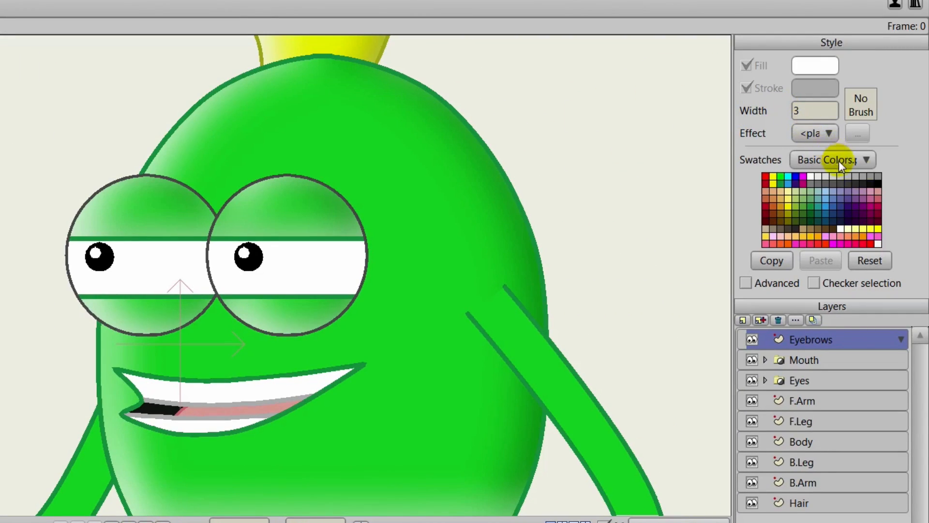
left_click(854, 184)
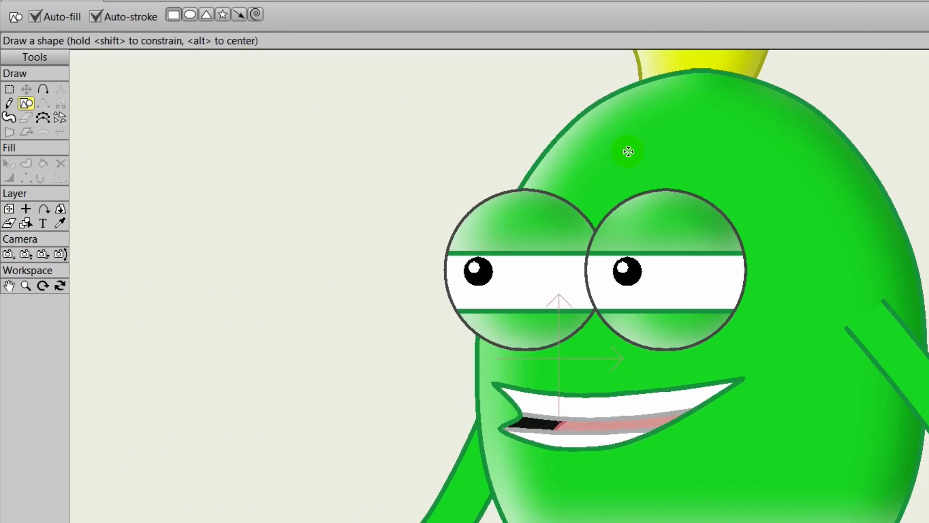
mouse_move(628, 151)
left_mouse_down()
mouse_move(638, 168)
mouse_move(745, 182)
left_mouse_up()
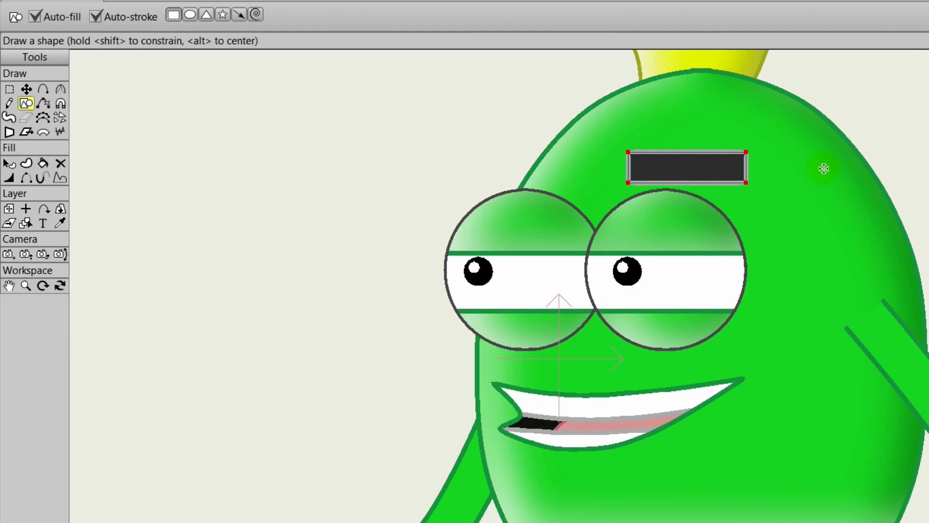
Select the eyebrow rectangle and turn off its stroke
key("q")
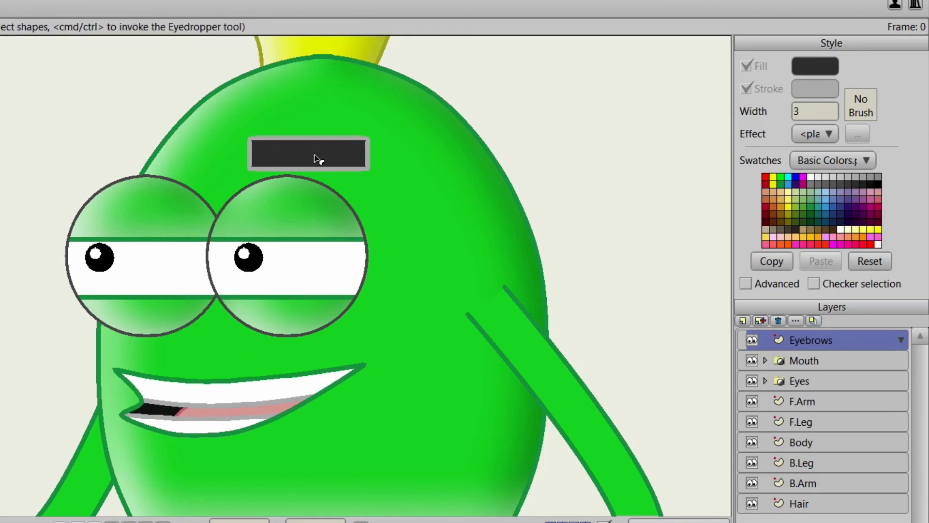
left_click(347, 153)
left_click(747, 89)
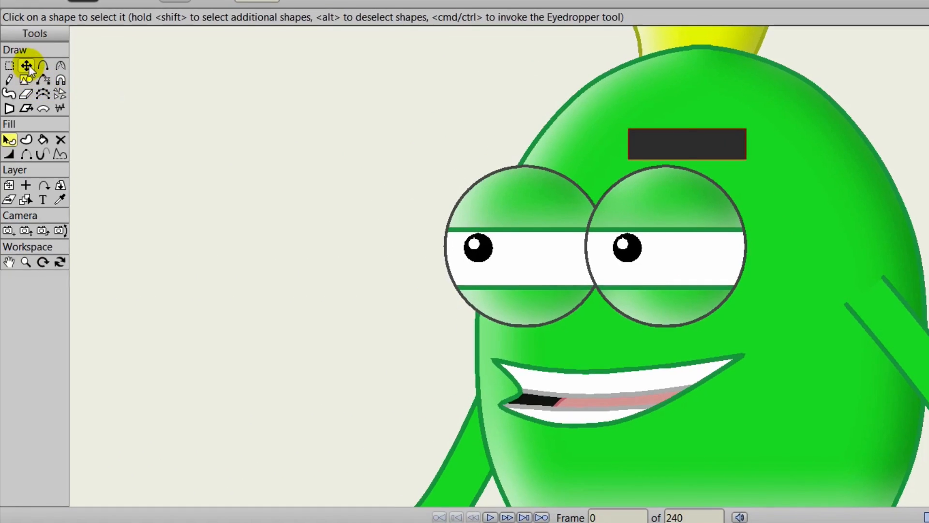
Taper the eyebrow rectangle by moving both top corners inward, and add a slightly raised point midway along its bottom edge
left_click(27, 66)
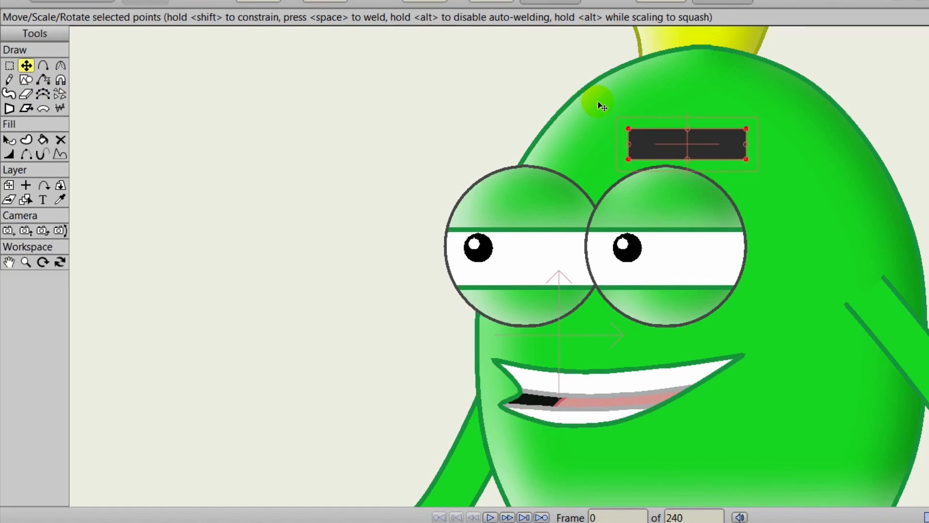
left_click(635, 123)
left_click_drag(633, 132, 671, 132)
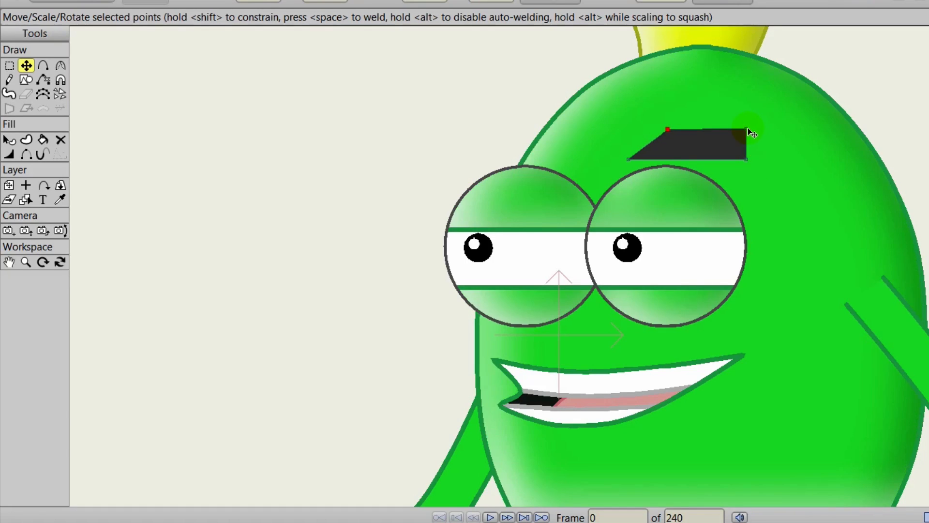
mouse_move(749, 129)
left_mouse_down()
mouse_move(696, 141)
mouse_move(709, 137)
left_mouse_up()
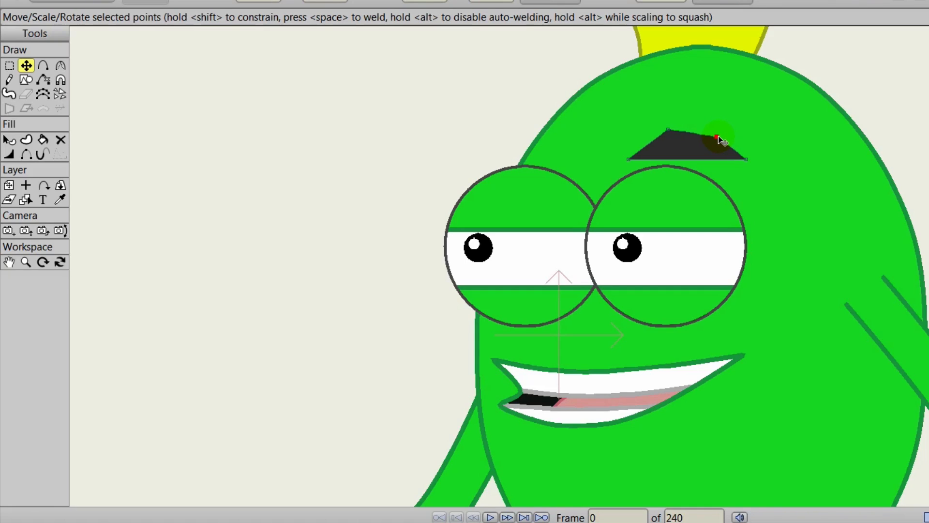
left_click(43, 66)
left_click_drag(681, 165, 683, 154)
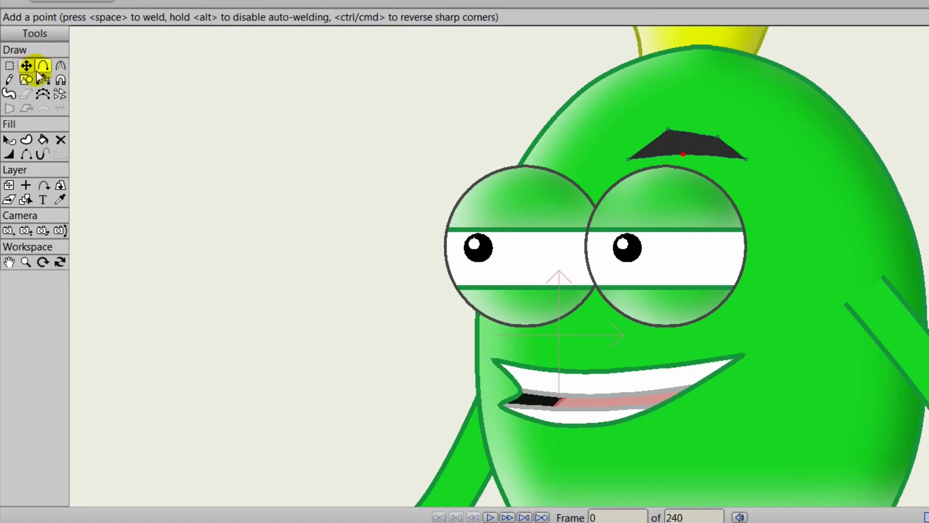
Adjust the curvature at the eyebrow's upper-right point and shift its two top points toward the left
left_click(60, 66)
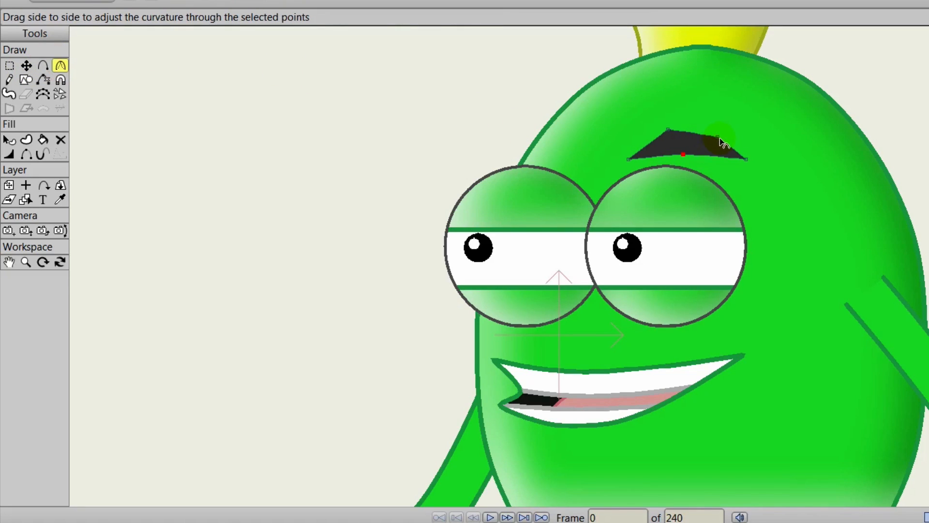
left_click_drag(720, 140, 738, 148)
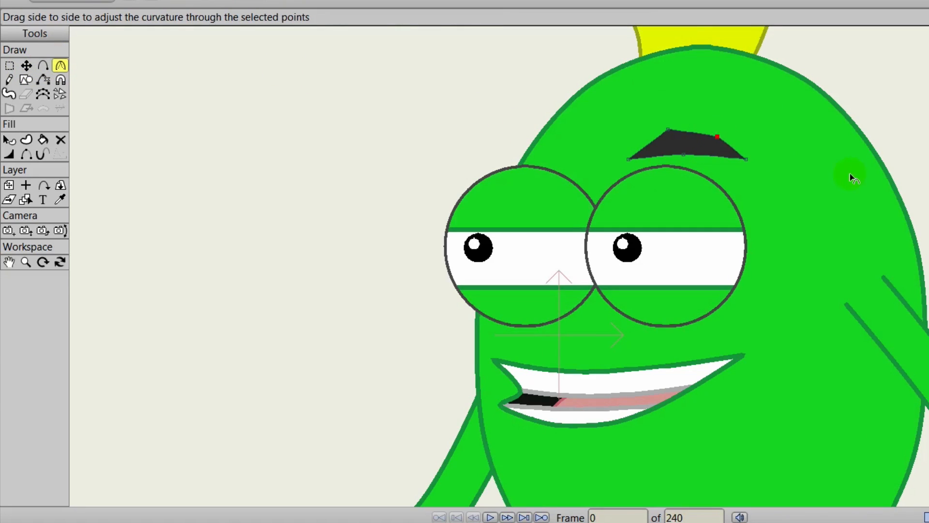
left_click_drag(853, 178, 891, 183)
left_click(25, 66)
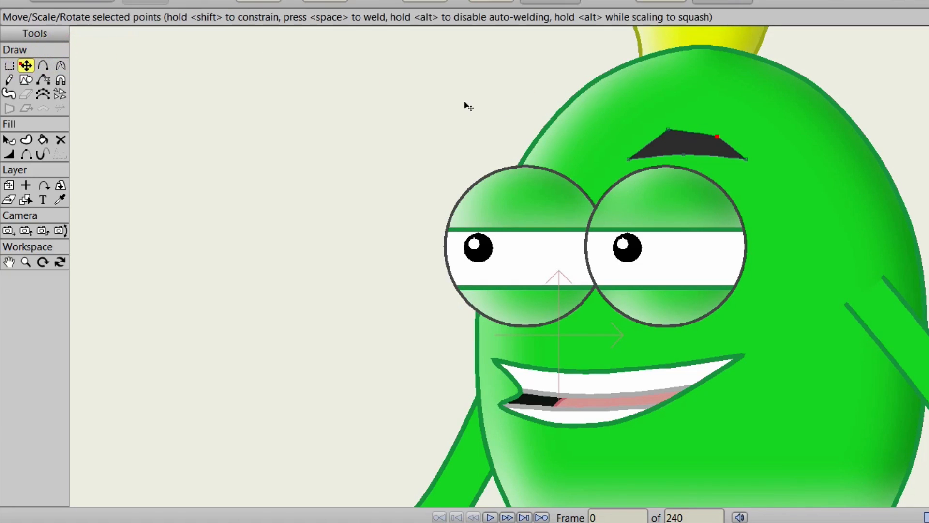
mouse_move(672, 134)
left_mouse_down()
mouse_move(668, 120)
mouse_move(648, 124)
left_mouse_up()
mouse_move(721, 141)
left_mouse_down()
mouse_move(707, 131)
mouse_move(682, 156)
mouse_move(651, 138)
mouse_move(659, 144)
left_mouse_up()
Duplicate the eyebrow, flip the copy horizontally, place it above the left eye and scale it down slightly
left_click(665, 144)
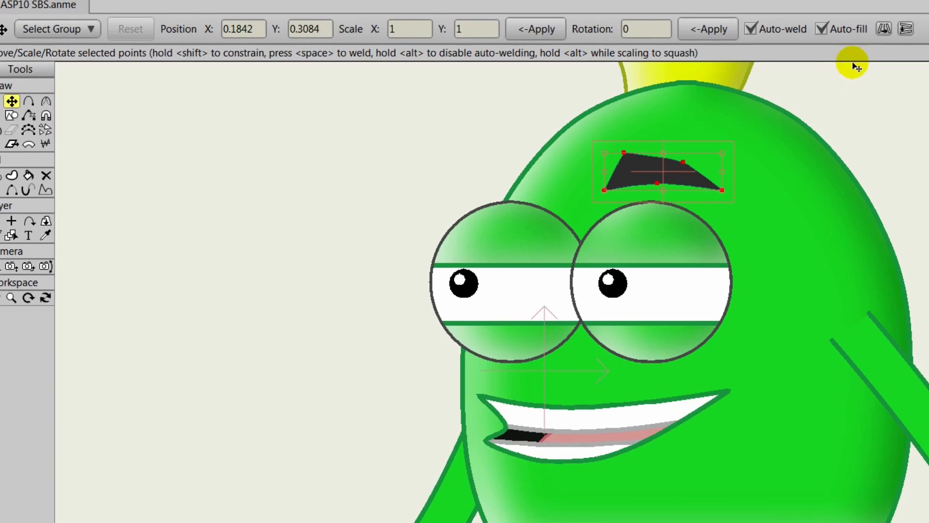
left_click(883, 28)
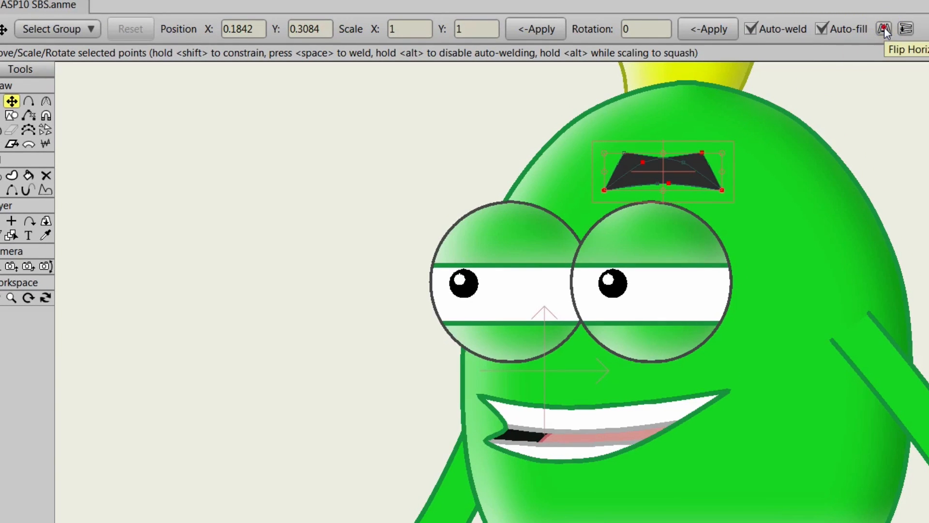
left_click_drag(701, 160, 547, 166)
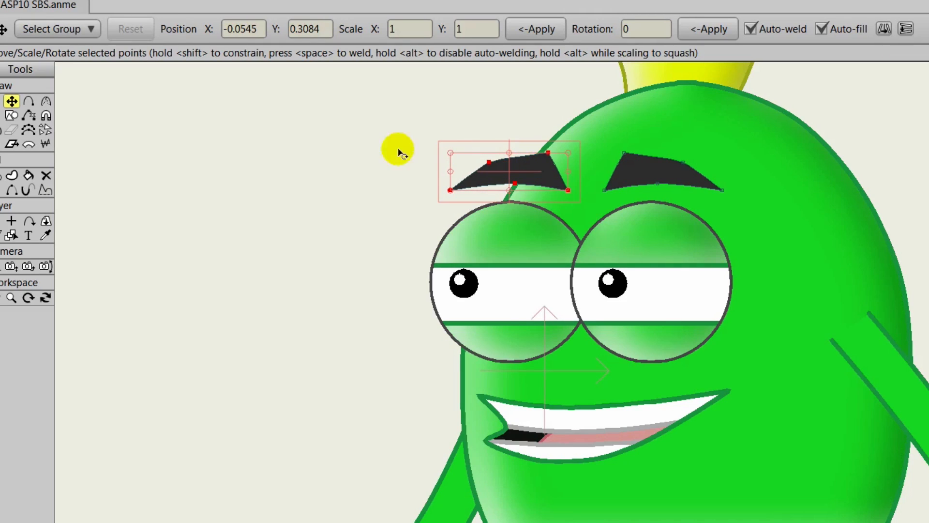
left_click_drag(451, 154, 455, 154)
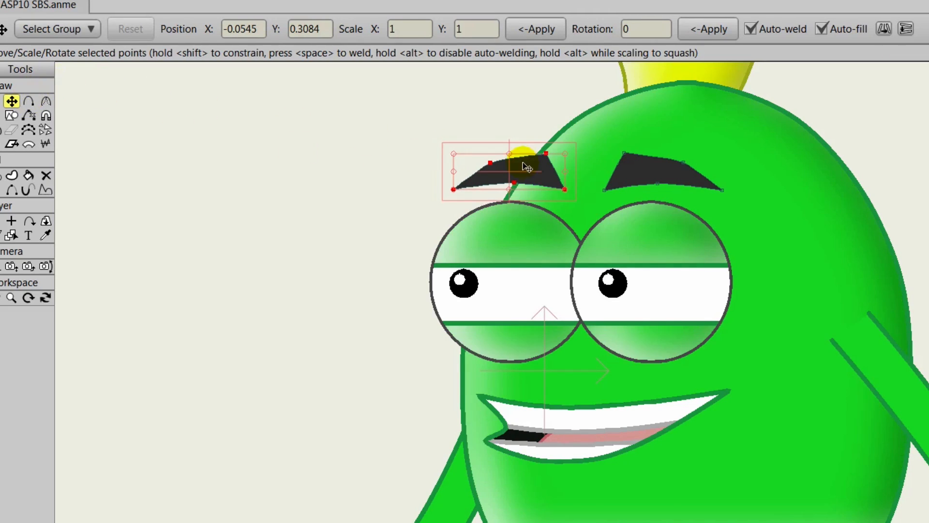
left_click_drag(518, 169, 525, 175)
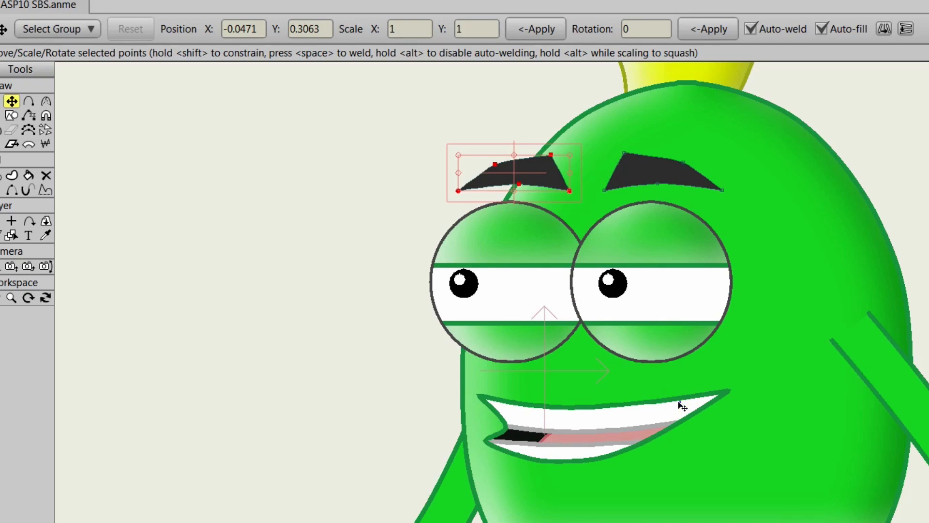
Set the origin of the F.Arm layer at the shoulder end of the arm
scroll(681, 405, "down", 3)
left_click_drag(693, 419, 732, 378)
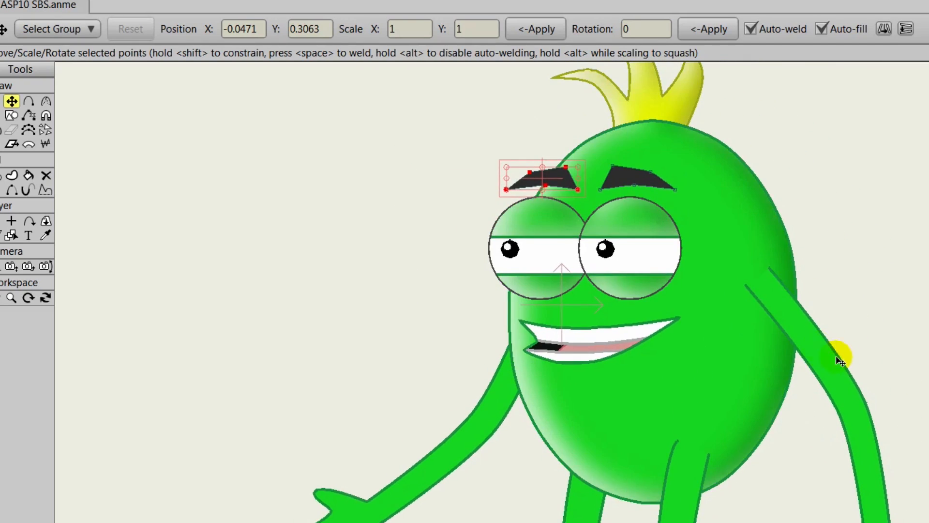
mouse_move(778, 418)
left_mouse_down()
mouse_move(768, 379)
mouse_move(825, 291)
left_mouse_up()
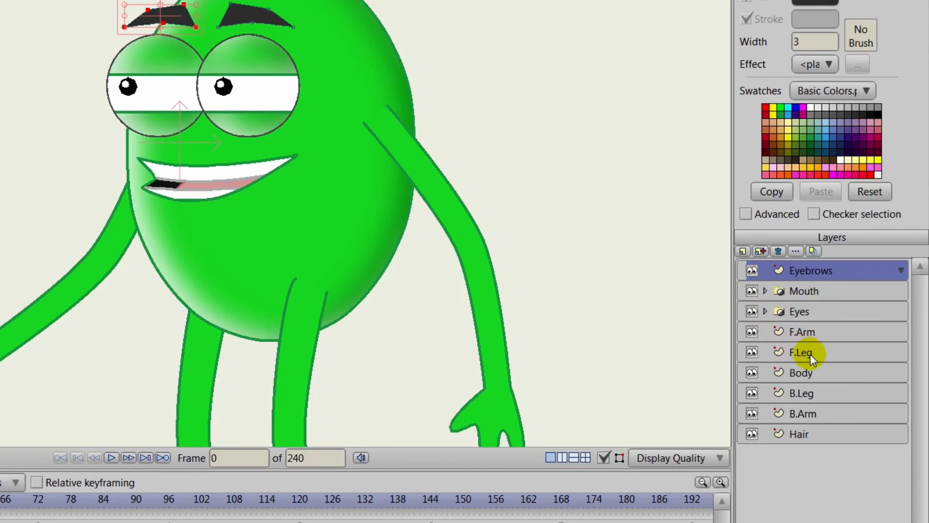
left_click(803, 333)
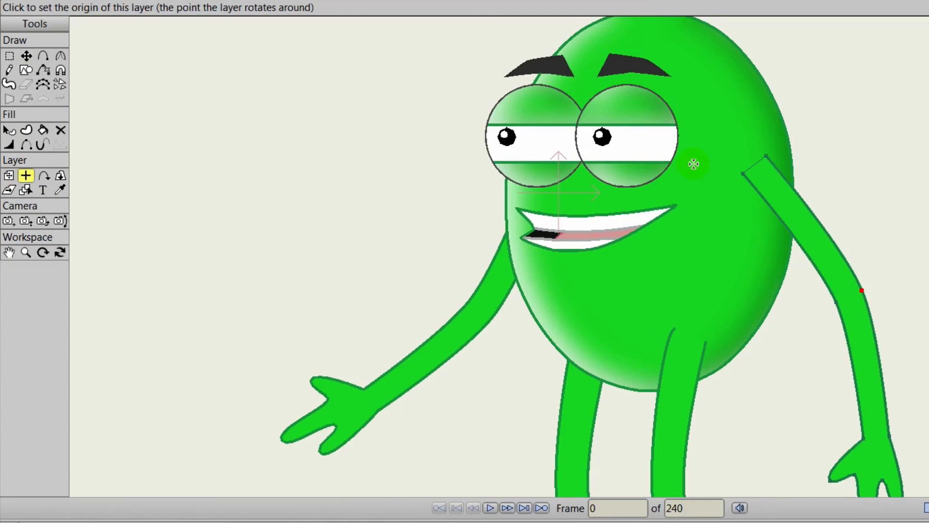
left_click(762, 172)
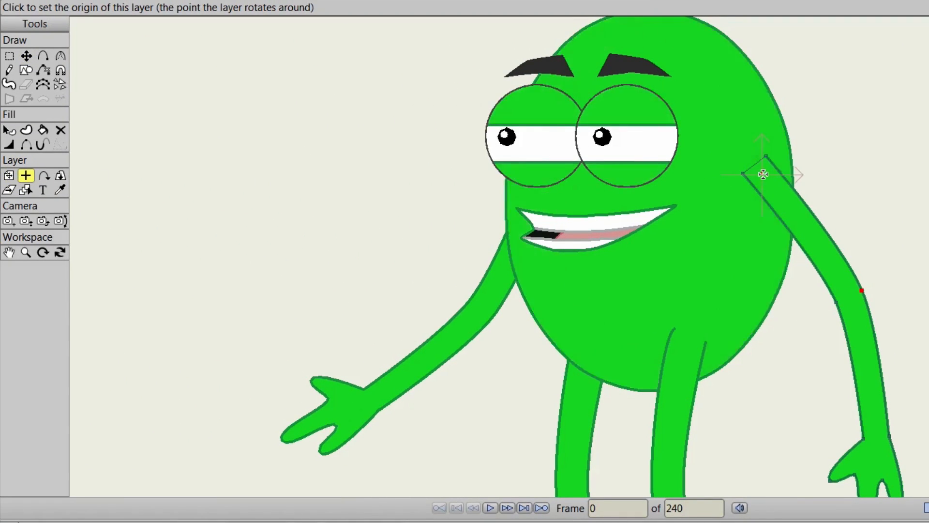
Try rotating the F.Arm layer around its shoulder origin, and undo the rotation
left_click(9, 175)
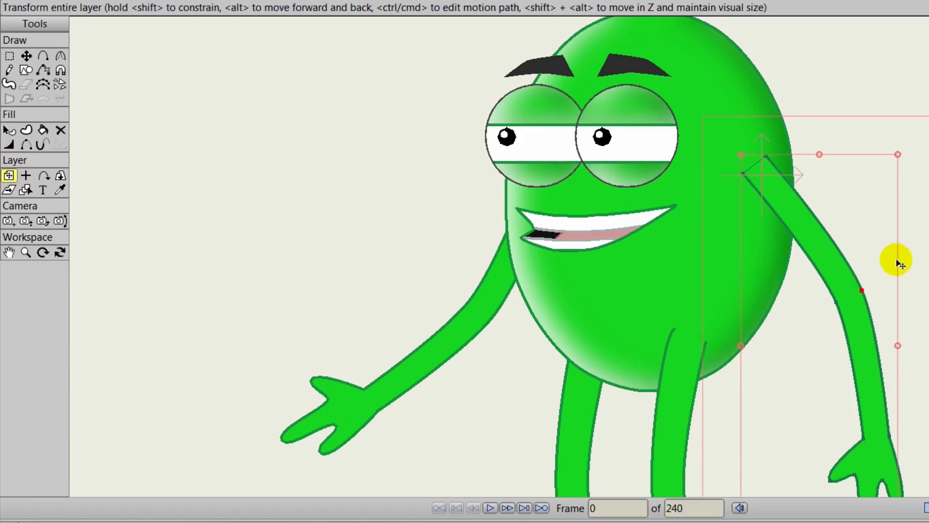
left_click_drag(918, 304, 735, 299)
key("ctrl+z")
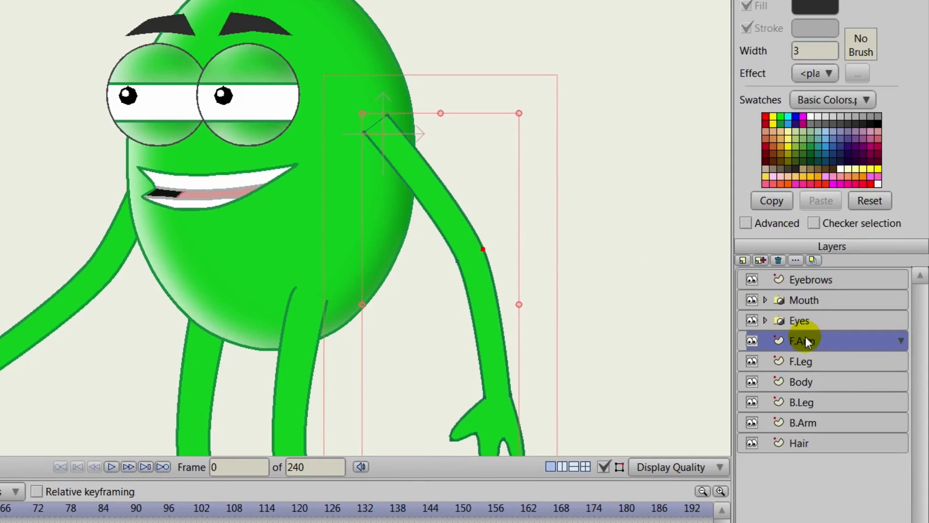
Move the F.Arm layer to the top of the layer stack and add a bone layer named Monster above it
left_click_drag(807, 336, 801, 269)
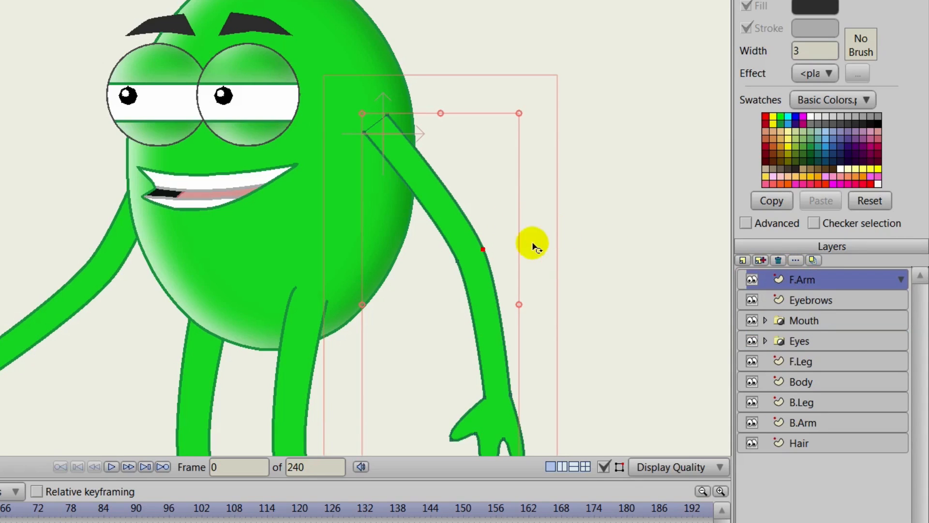
left_click_drag(545, 259, 509, 342)
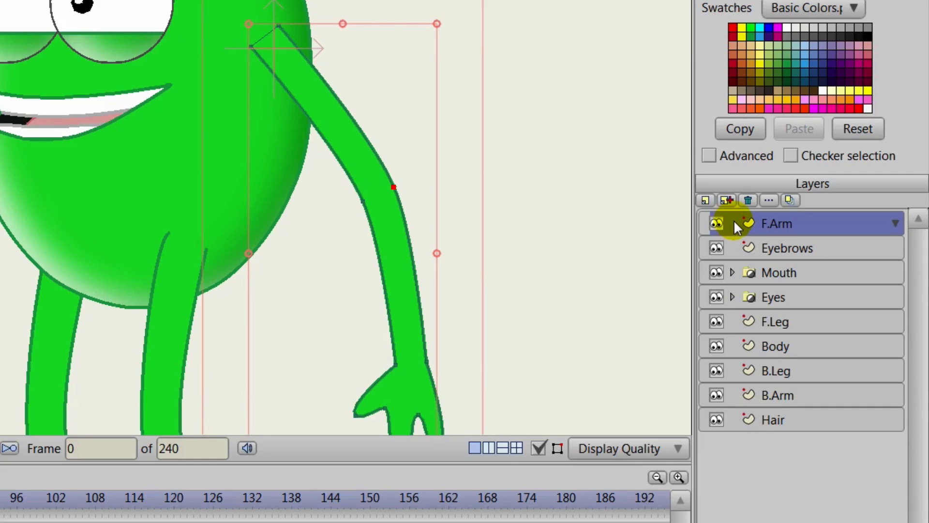
left_click(704, 199)
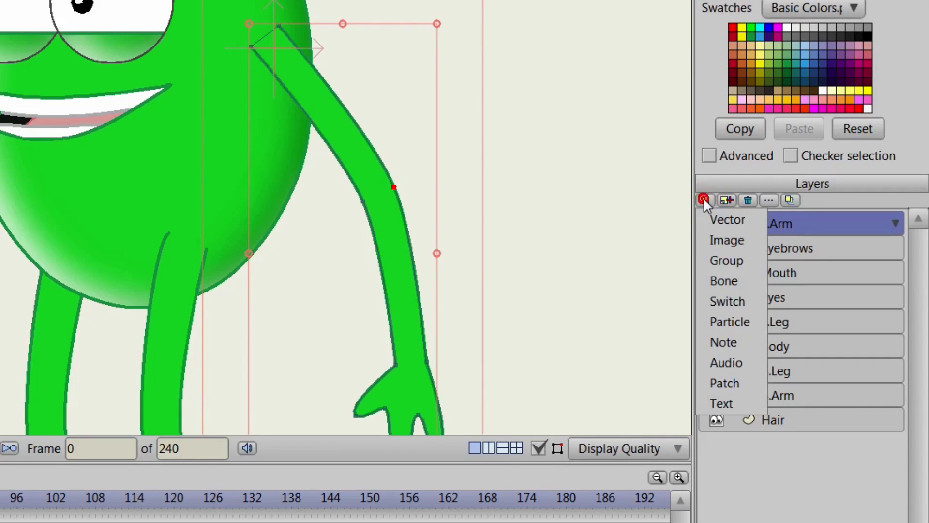
left_click(732, 285)
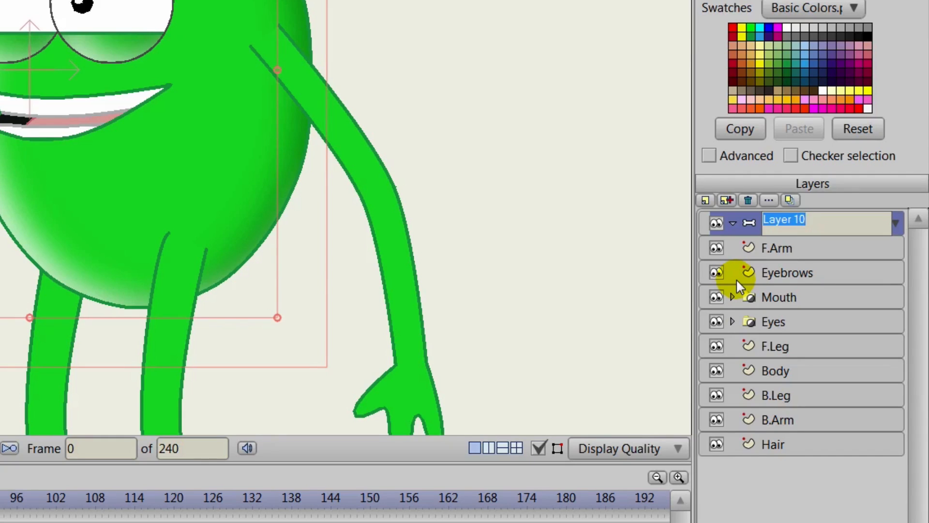
type("Monster")
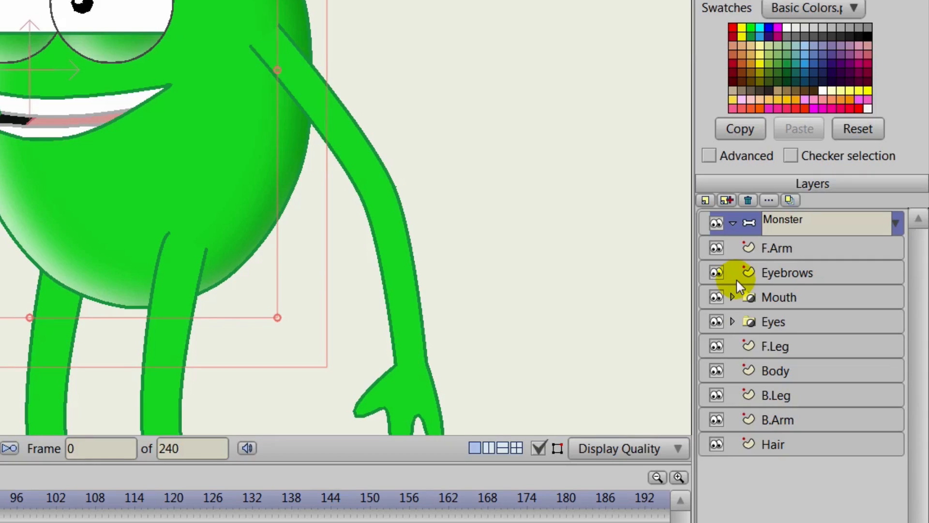
key("Return")
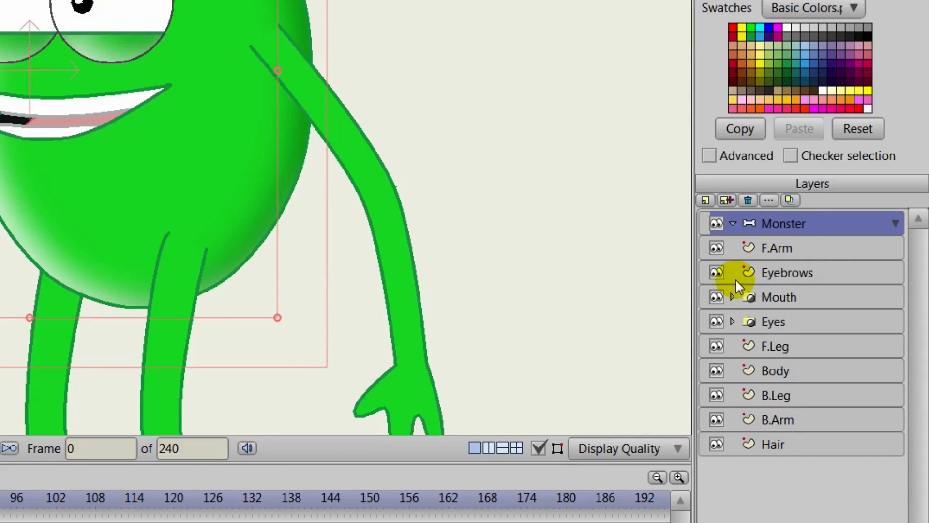
Place all character layers from F.Arm through Hair inside the Monster bone layer
left_click(761, 247)
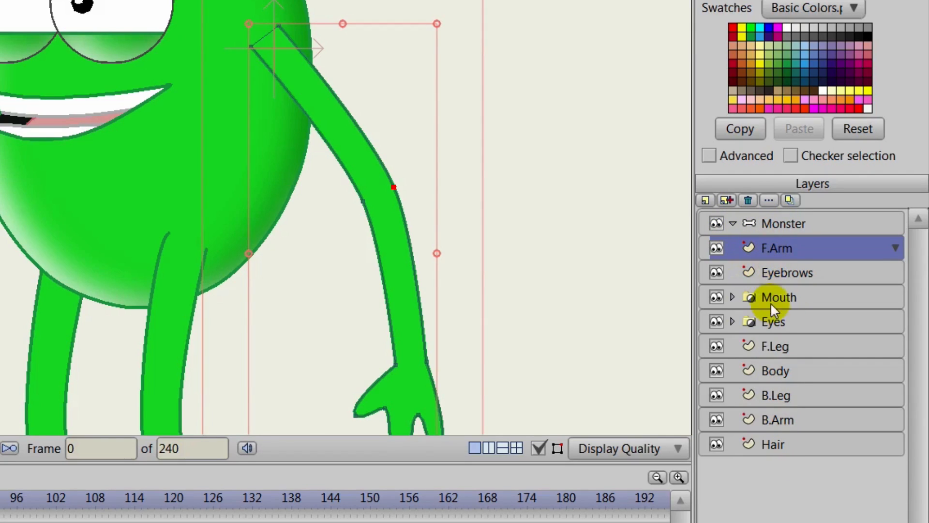
left_click(769, 445, "shift")
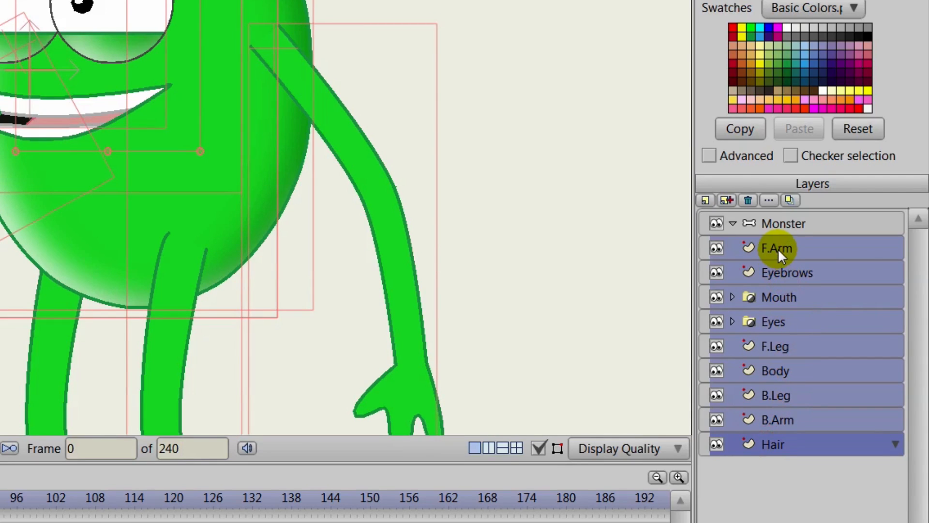
left_click_drag(779, 243, 780, 231)
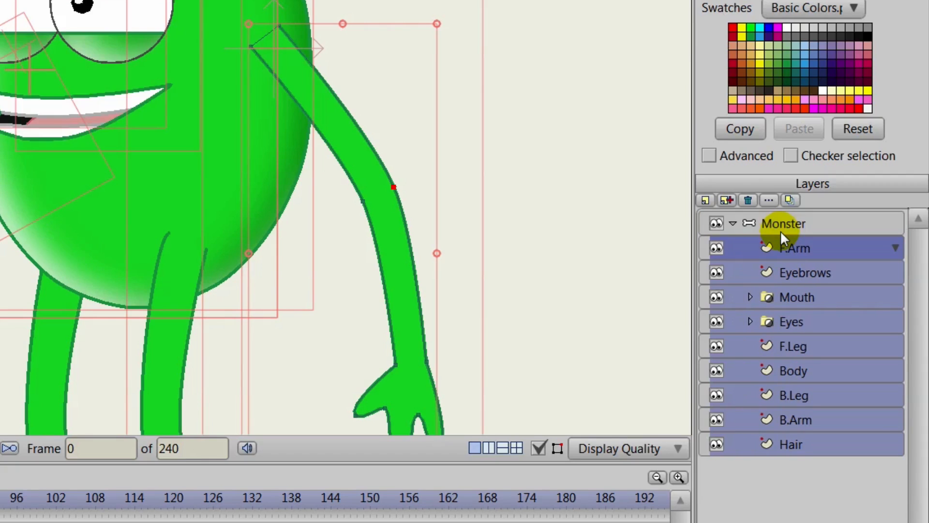
left_click(733, 223)
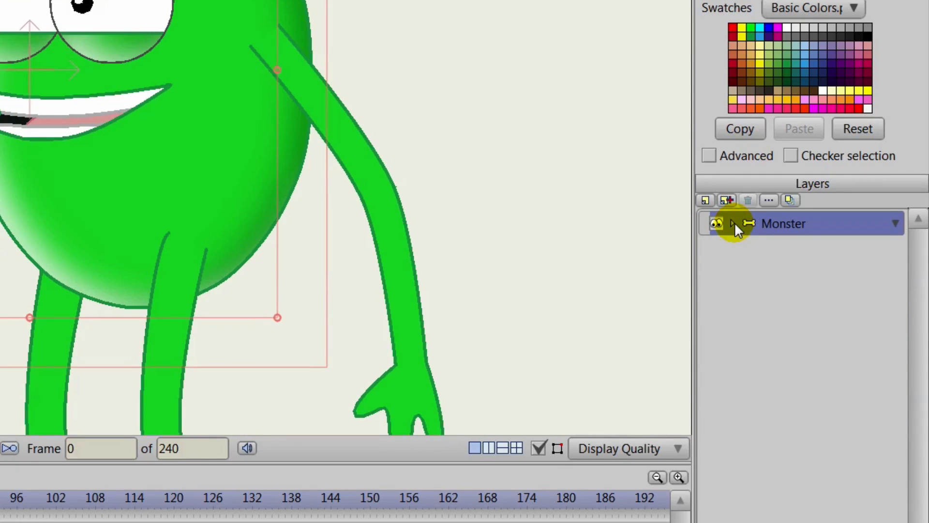
left_click(733, 223)
Draw a vertical chain of three bones from just below the body, through the belly and mouth level, up to the base of the hair
mouse_move(504, 213)
left_mouse_down()
mouse_move(481, 263)
mouse_move(504, 227)
left_mouse_up()
scroll(499, 272, "down", 2)
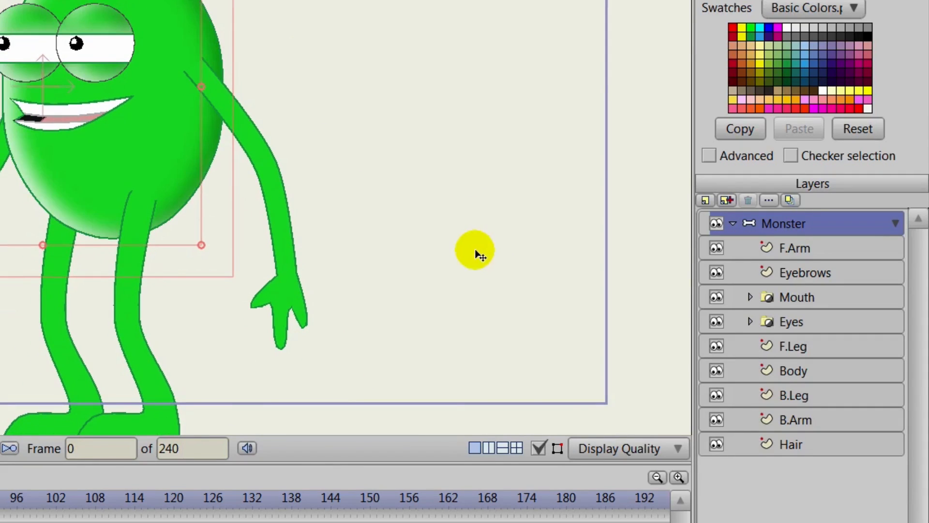
left_click_drag(334, 460, 341, 522)
left_click_drag(314, 378, 314, 359)
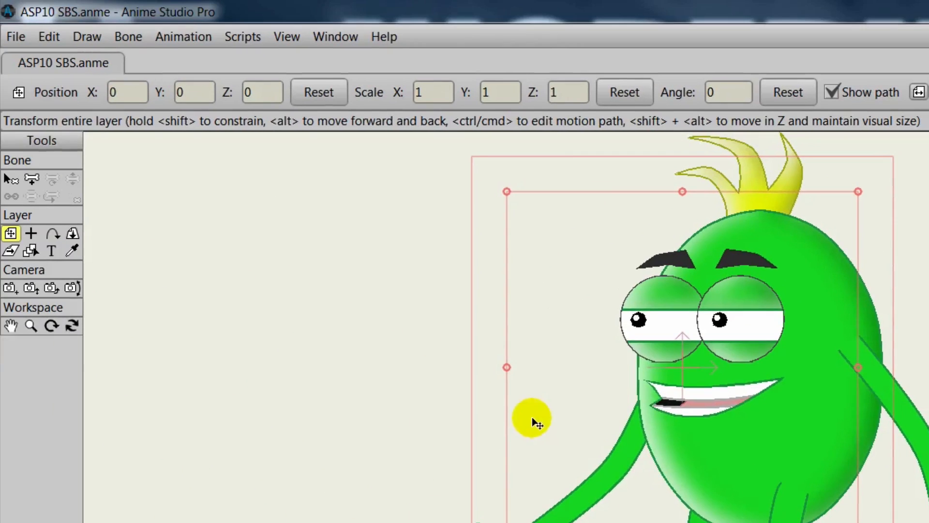
left_click_drag(38, 251, 32, 225)
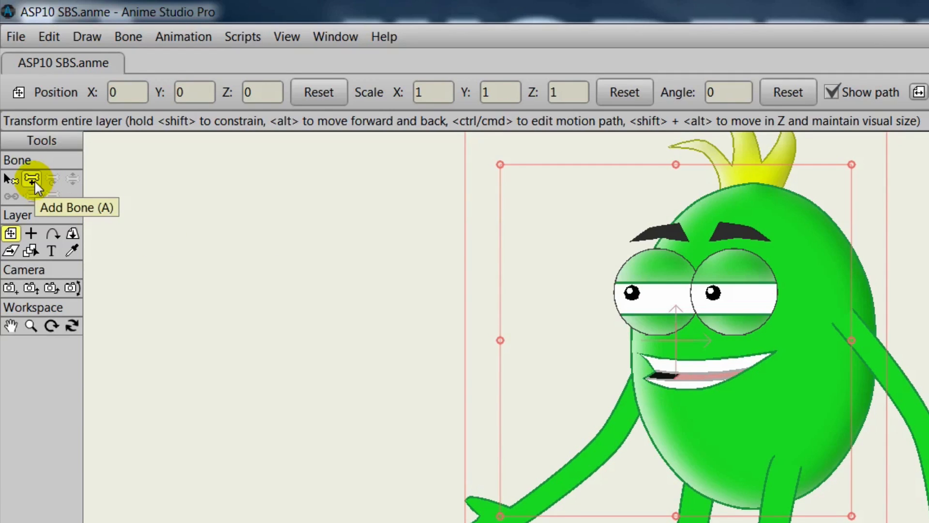
left_click(32, 179)
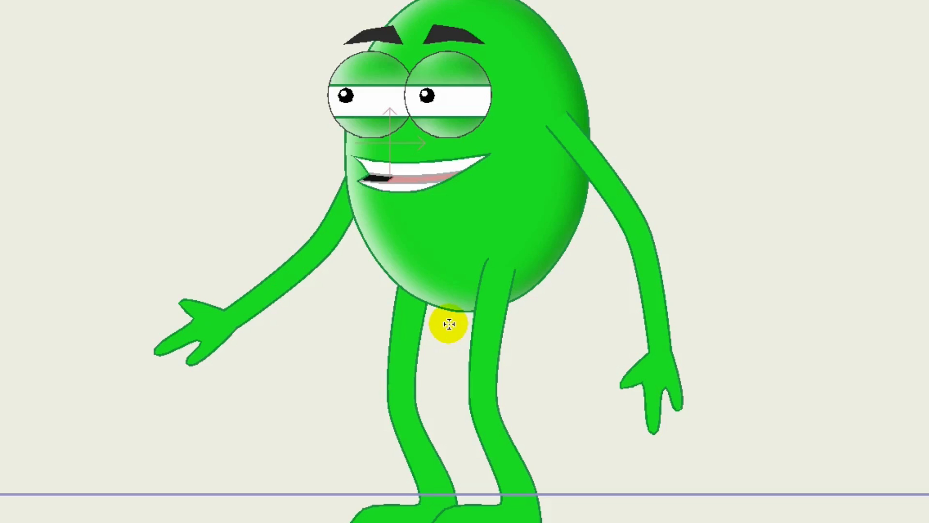
left_click_drag(450, 325, 449, 285)
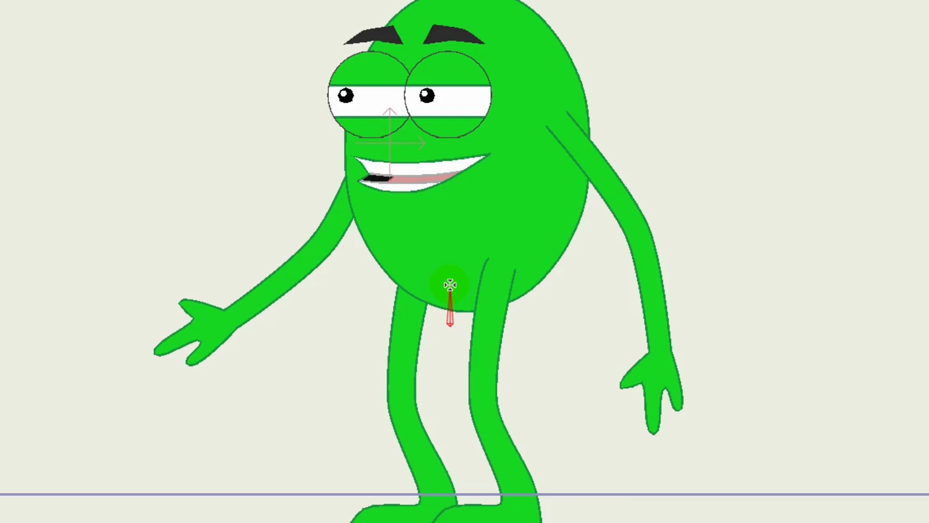
left_click_drag(450, 284, 450, 285)
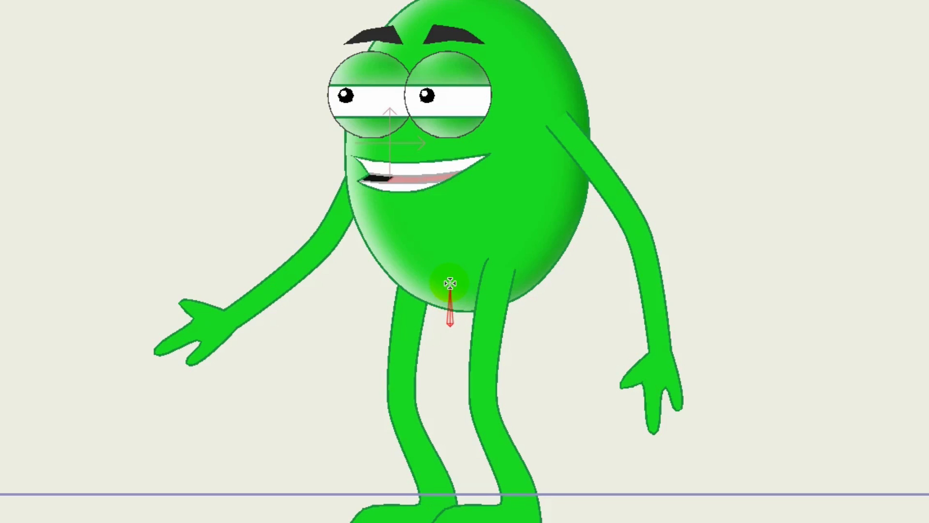
mouse_move(450, 283)
left_mouse_down()
mouse_move(452, 168)
mouse_move(448, 185)
left_mouse_up()
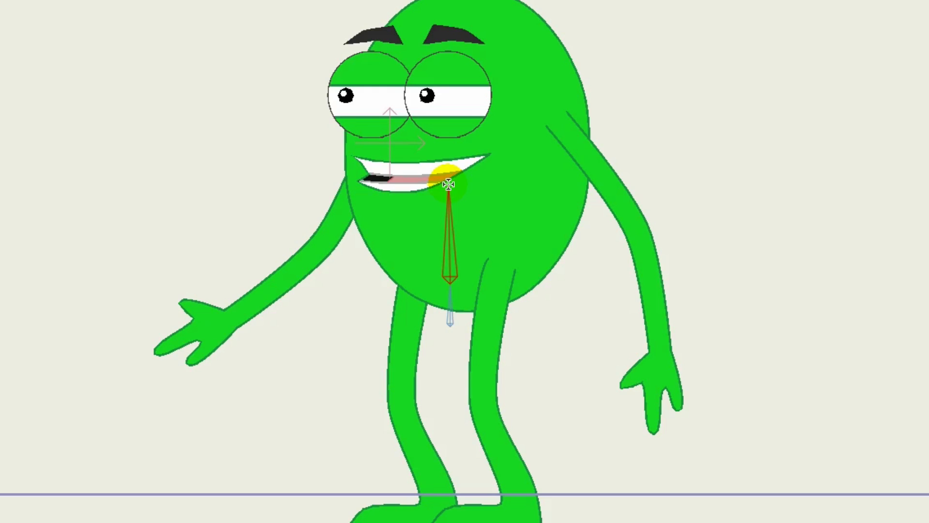
left_click_drag(449, 184, 449, 5)
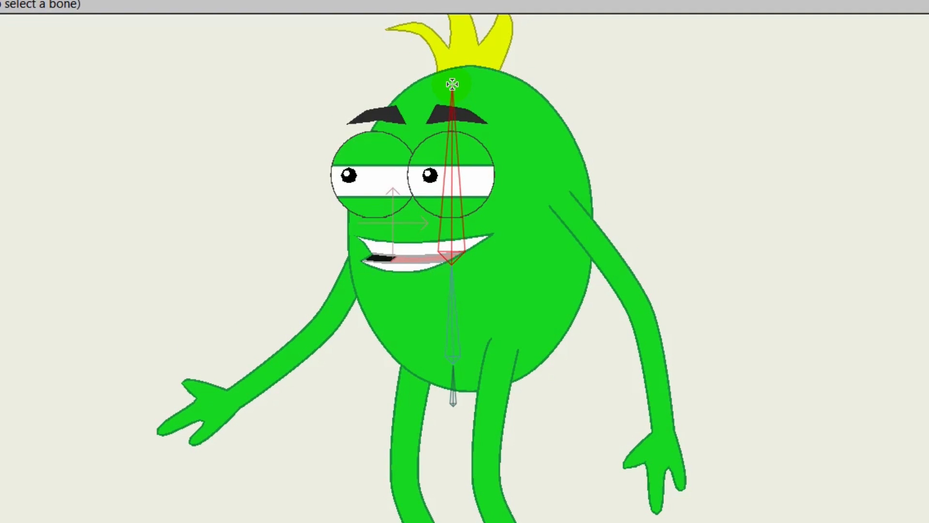
left_click_drag(452, 84, 452, 86)
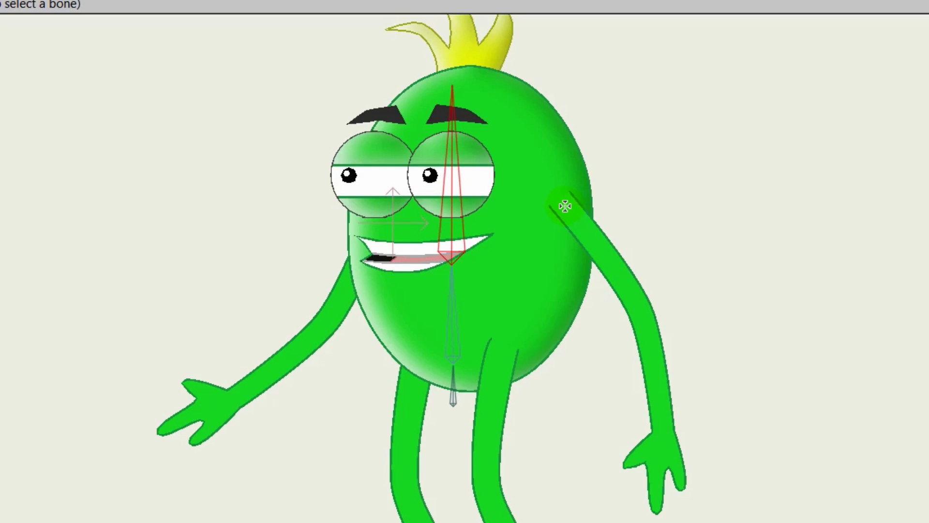
Draw a chain of three bones down the front arm, from the shoulder through the elbow and wrist to the fingers
mouse_move(565, 206)
left_mouse_down()
mouse_move(645, 290)
mouse_move(656, 311)
mouse_move(645, 317)
mouse_move(655, 306)
mouse_move(645, 314)
mouse_move(666, 417)
mouse_move(656, 504)
left_mouse_up()
key("ctrl+z")
key("ctrl+z")
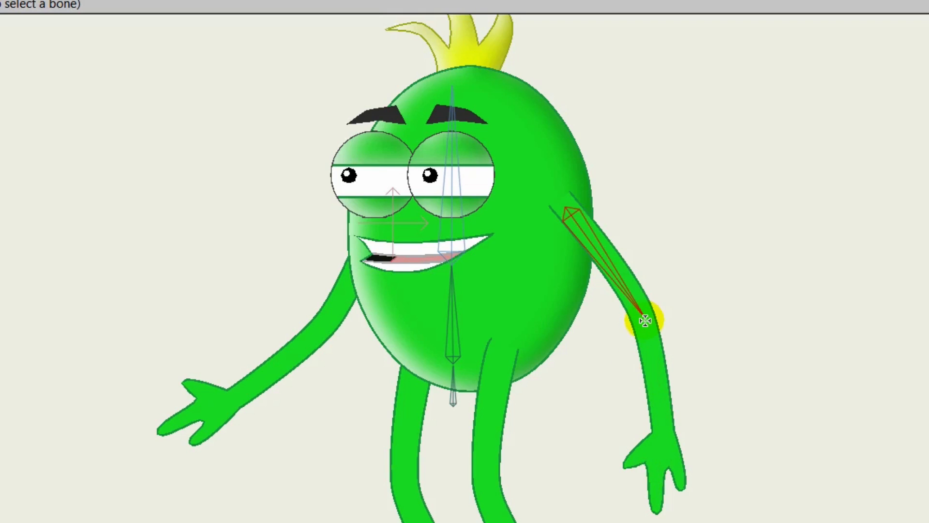
left_click_drag(645, 319, 663, 431)
left_click_drag(663, 432, 663, 501)
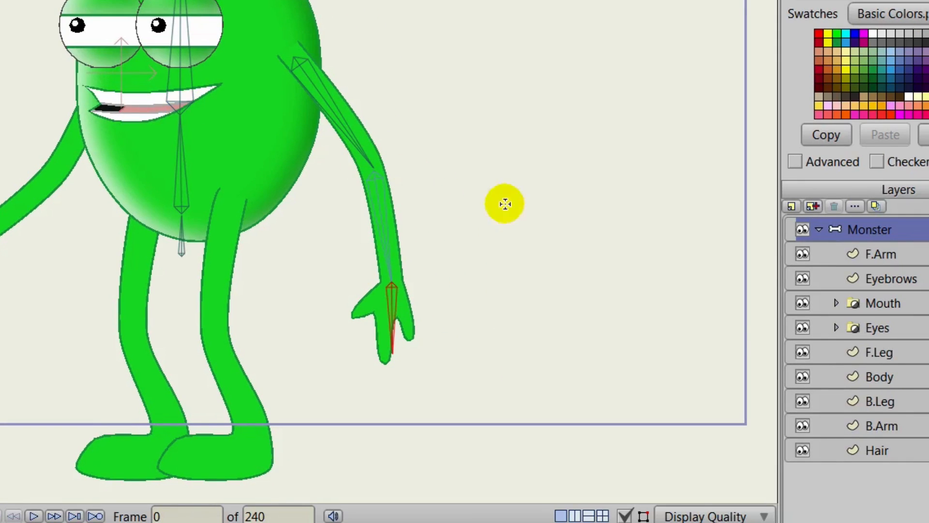
Hide the Body and Eyes layers so the upper ends of the limbs are exposed
left_click(804, 377)
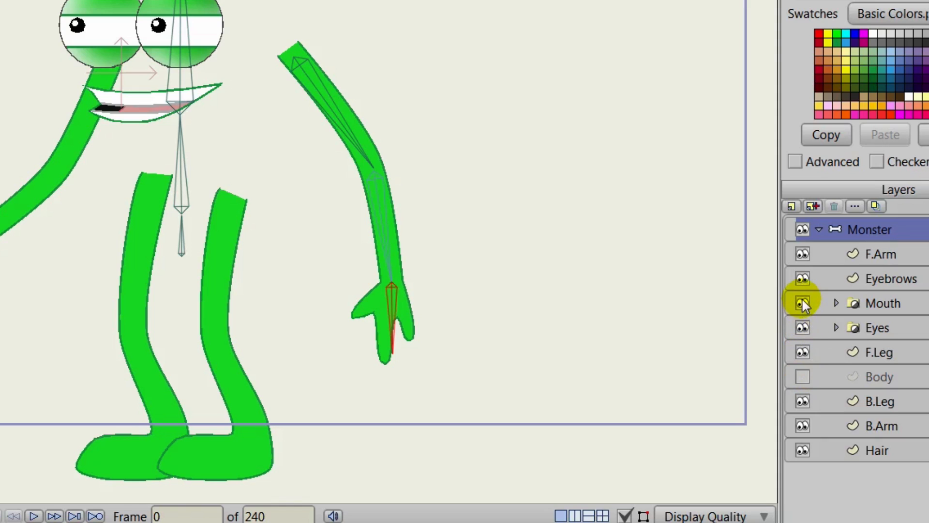
left_click(802, 327)
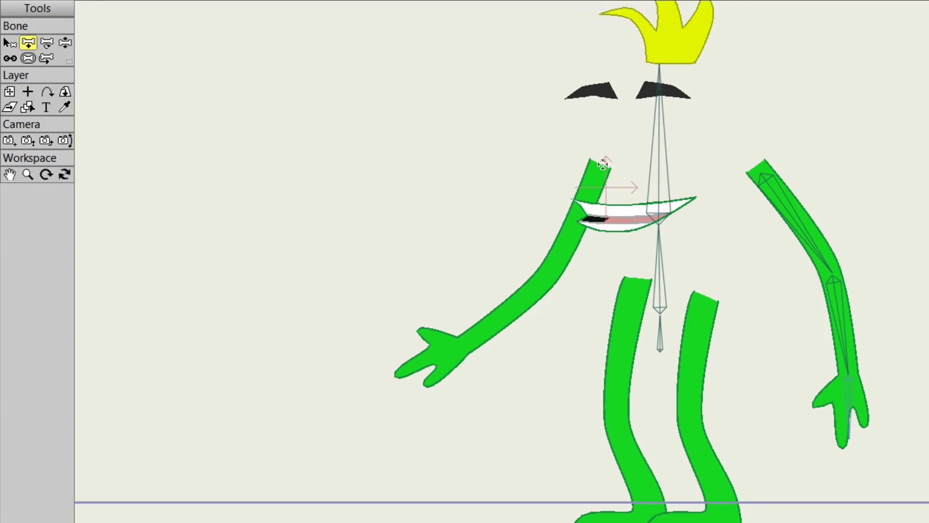
Draw upper-arm and forearm bones in the back arm, examine the bone parent links and test how moving the arm bones affects the rig
left_click_drag(604, 161, 450, 356)
left_click(10, 58)
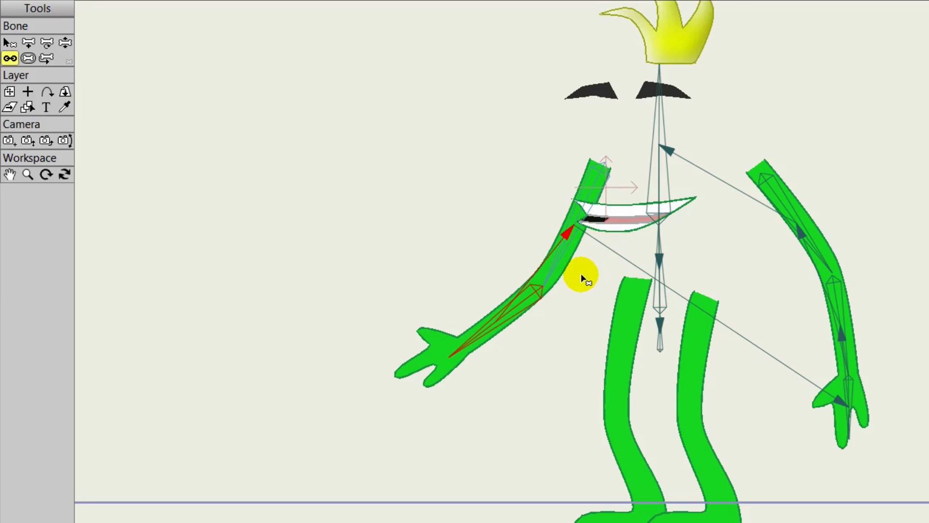
left_click(64, 42)
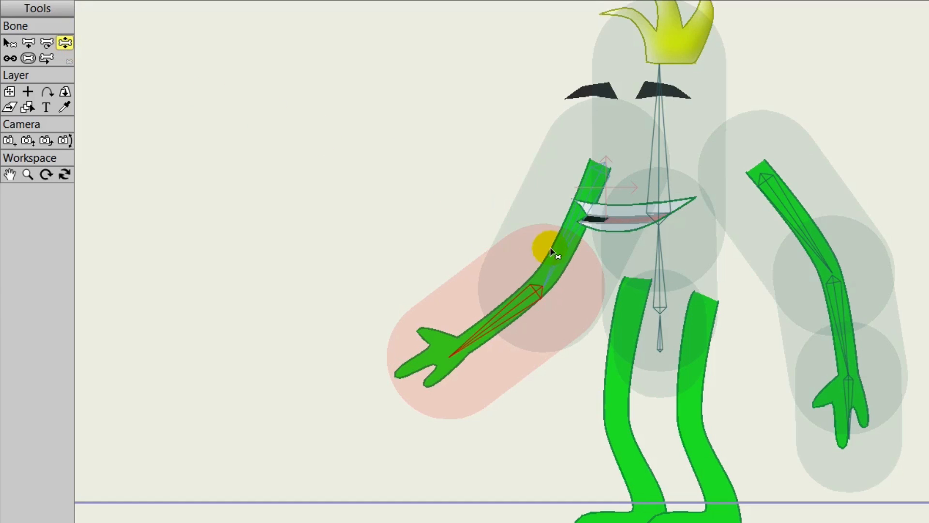
left_click_drag(805, 222, 813, 216)
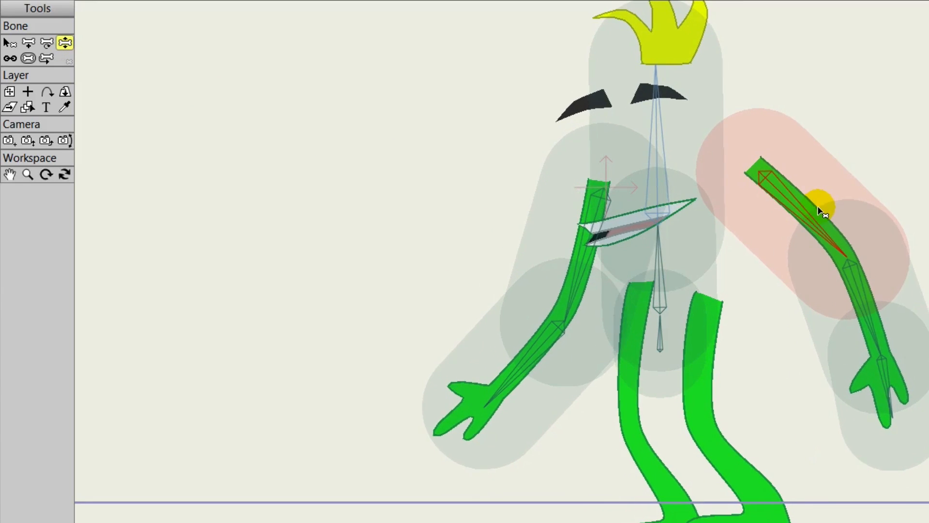
key("space")
mouse_move(541, 238)
left_mouse_down()
mouse_move(508, 211)
mouse_move(530, 252)
left_mouse_up()
Reparent the back upper-arm bone to the topmost spine bone
left_click(10, 42)
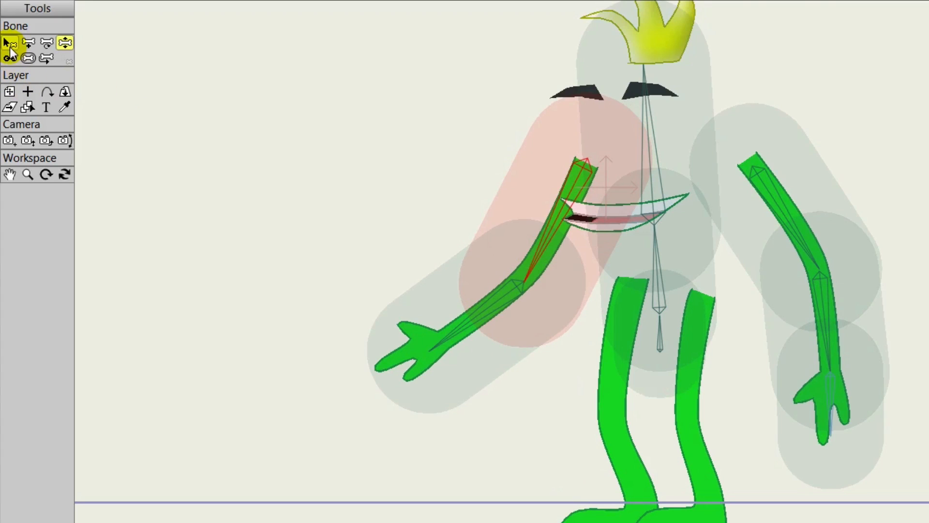
left_click(557, 235)
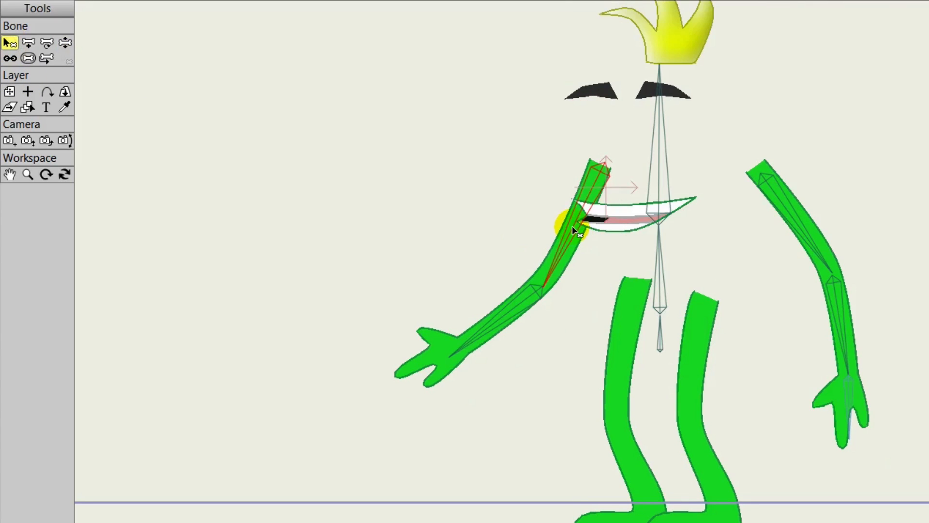
left_click(27, 58)
left_click(10, 58)
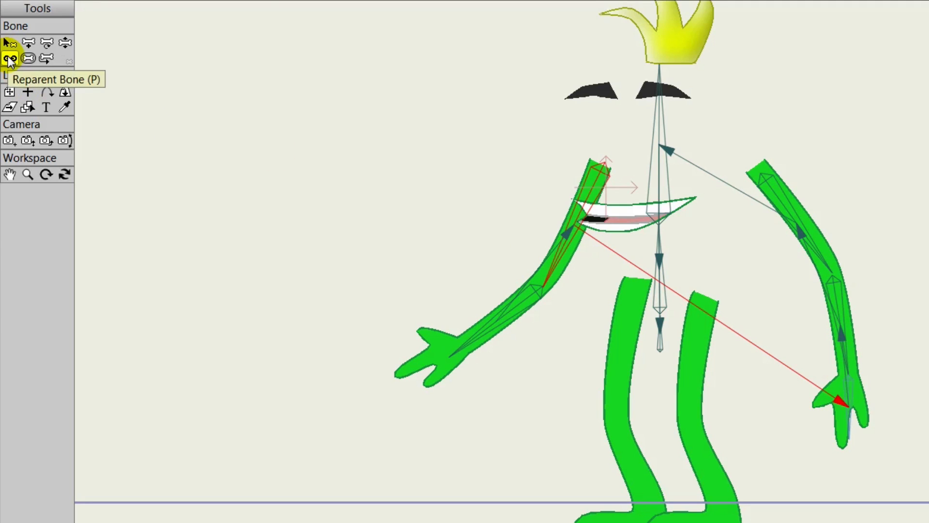
left_click(657, 166)
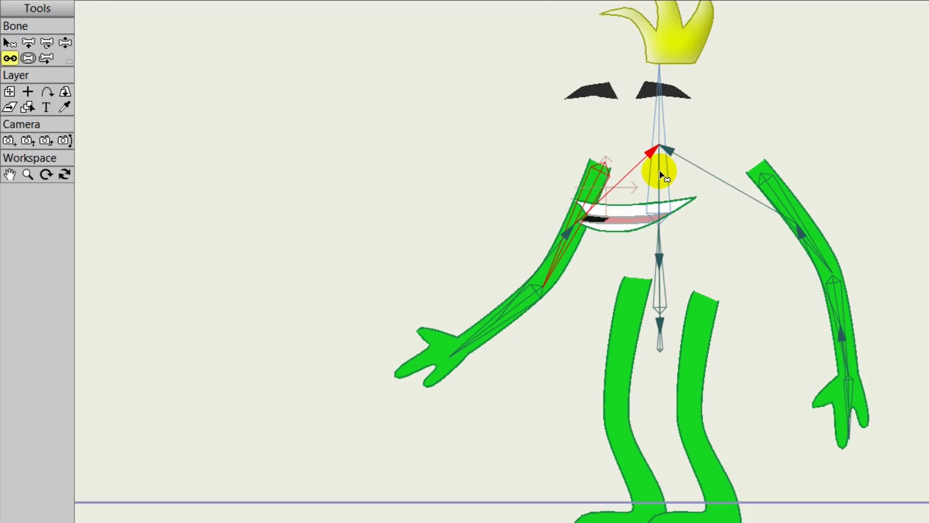
Undo the reparenting and the creation of the back-arm bones
key("ctrl+z")
key("ctrl+z")
key("ctrl+z")
key("ctrl+z")
key("ctrl+z")
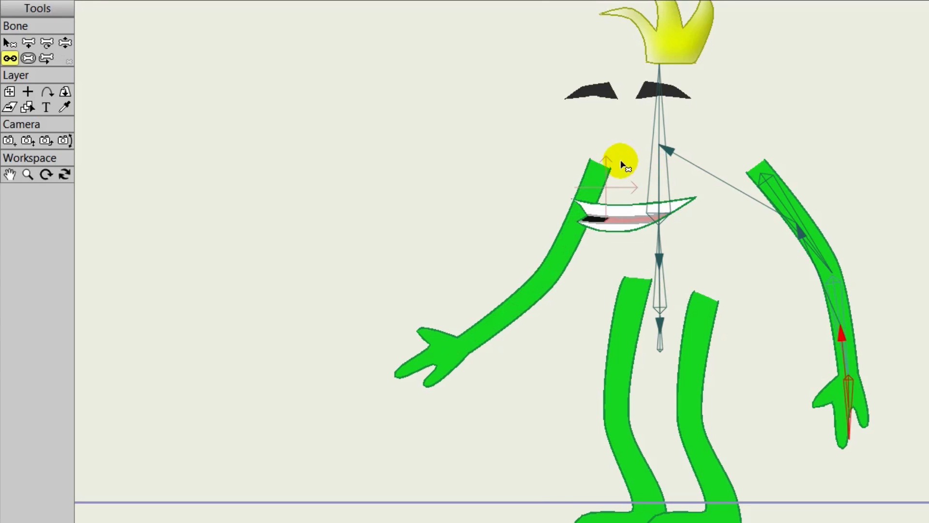
Draw a chain of three bones down the back arm to the fingers, parented to the topmost spine bone
left_click(10, 43)
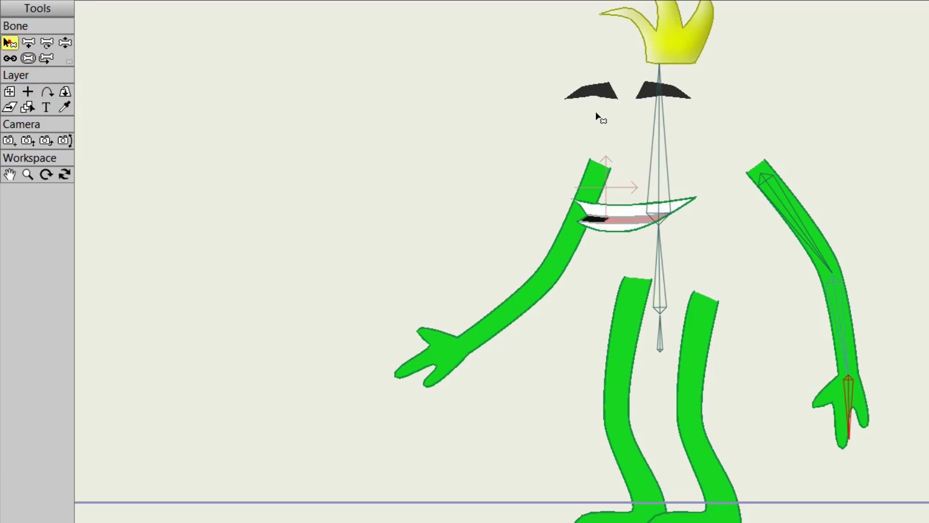
left_click(659, 131)
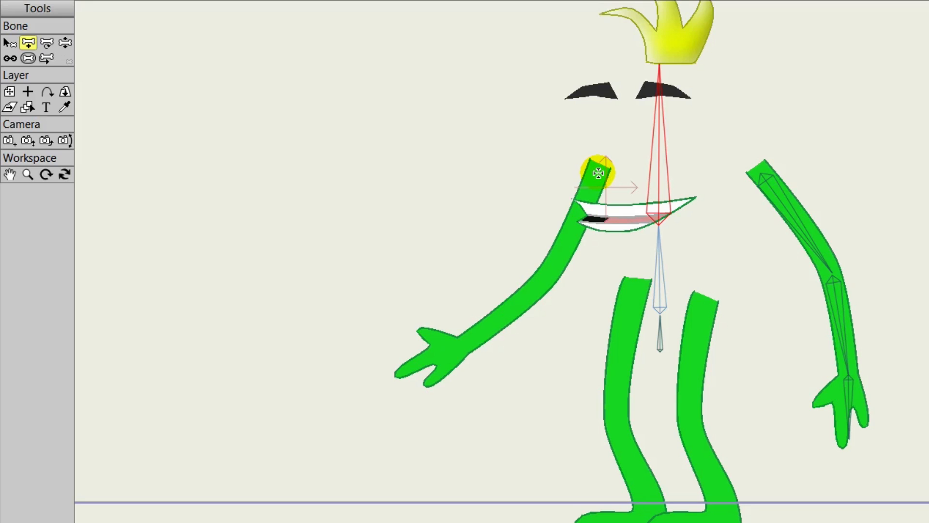
left_click_drag(597, 171, 411, 375)
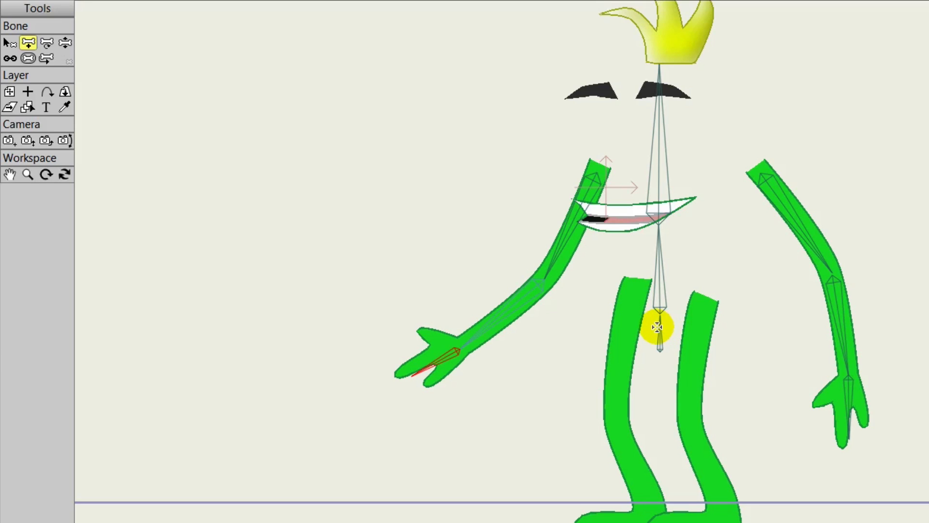
Draw a chain of three bones down the back leg from hip to toe, parented to the short lowest spine bone
left_click(660, 333, "alt")
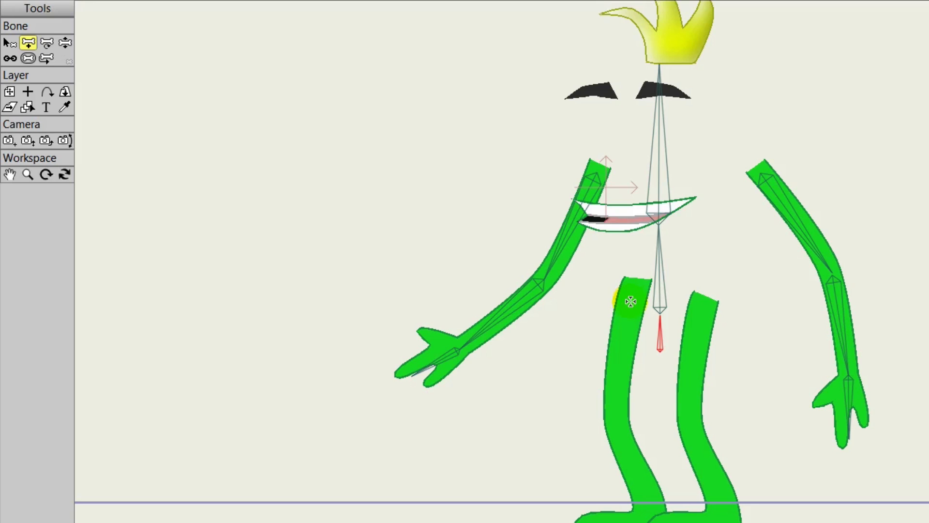
left_click_drag(629, 301, 652, 522)
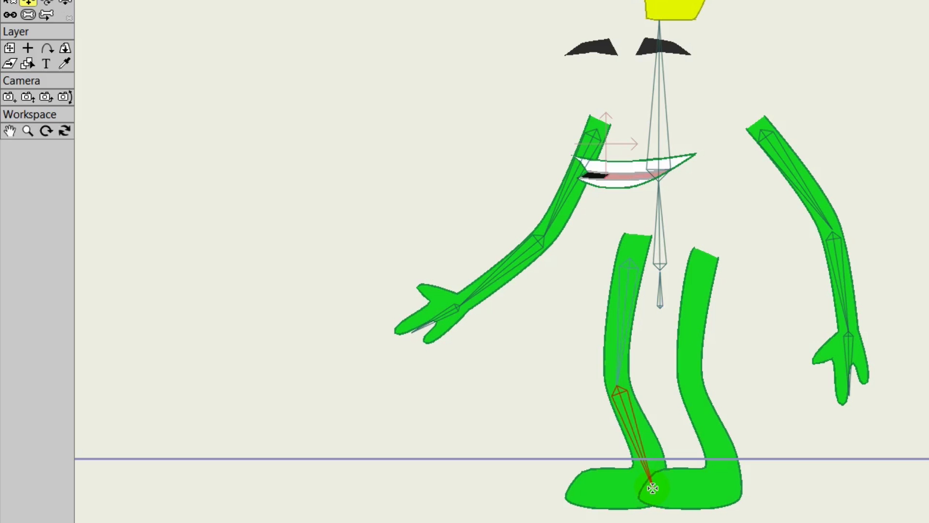
left_click_drag(652, 488, 560, 489)
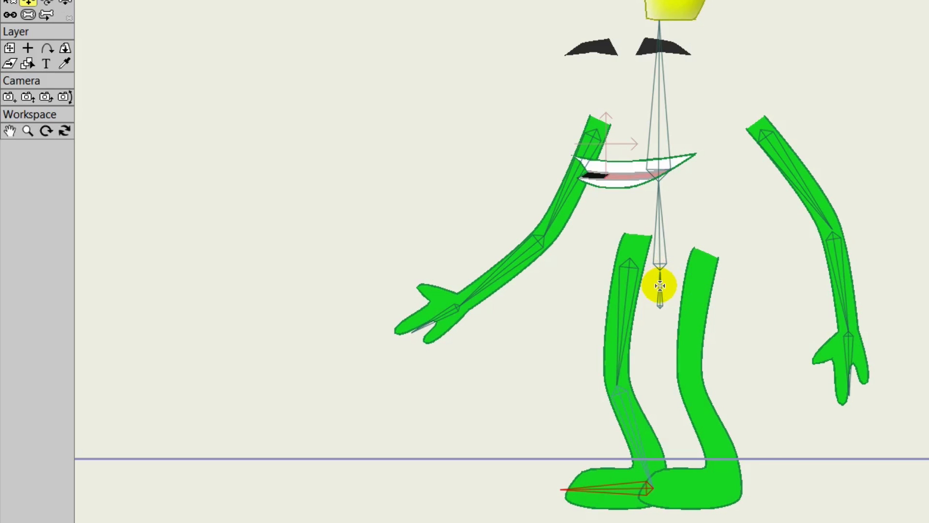
Draw a chain of thigh, shin and foot bones in the front leg, parented to the lowest spine bone
left_click(657, 286)
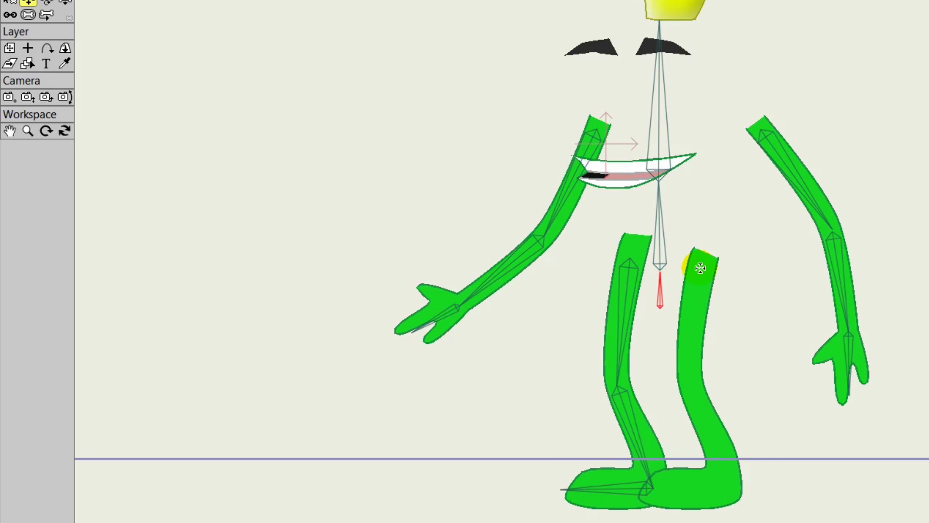
left_click_drag(700, 264, 729, 492)
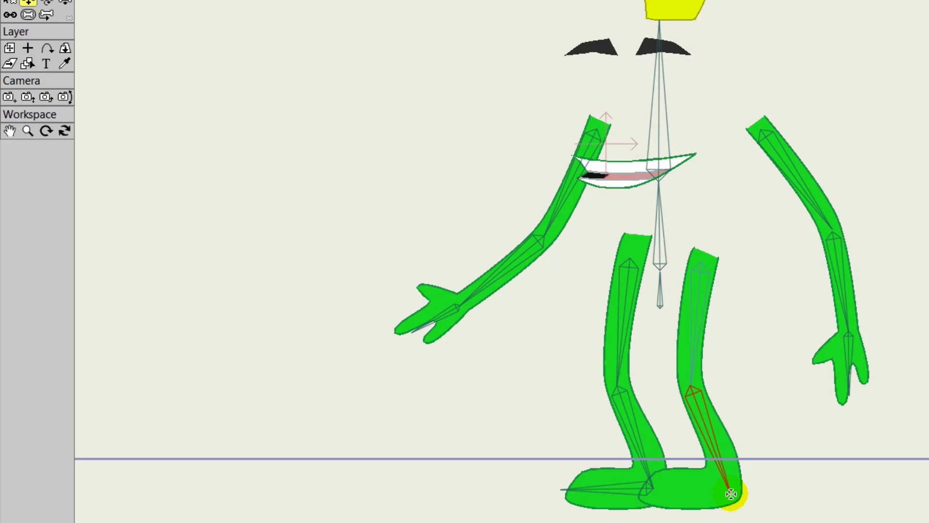
left_click_drag(730, 493, 646, 493)
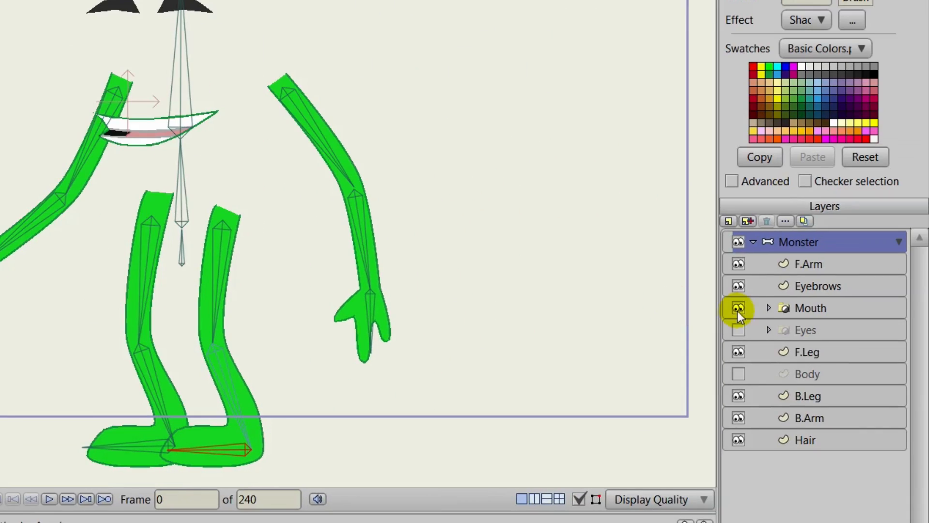
Show the Eyes and Body layers and move the foot and knee points of the F.Leg layer slightly downward
left_click(738, 328)
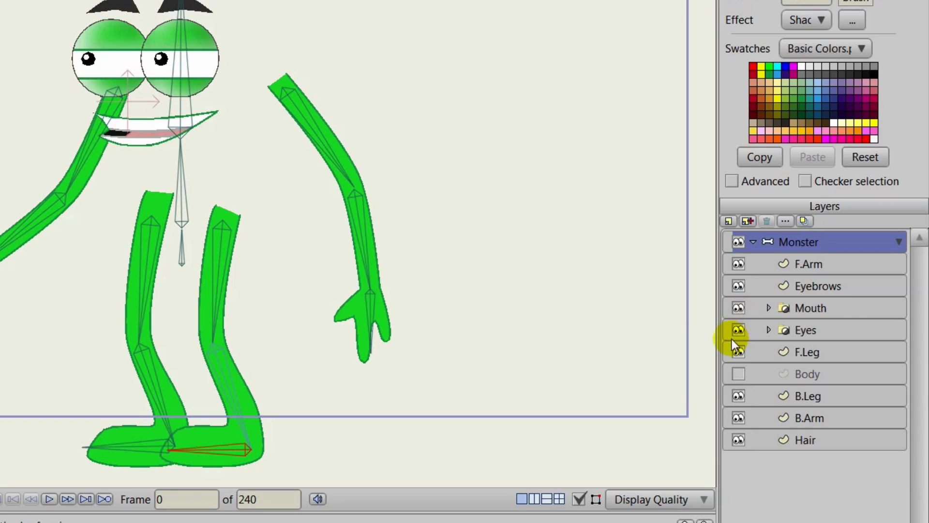
left_click(737, 374)
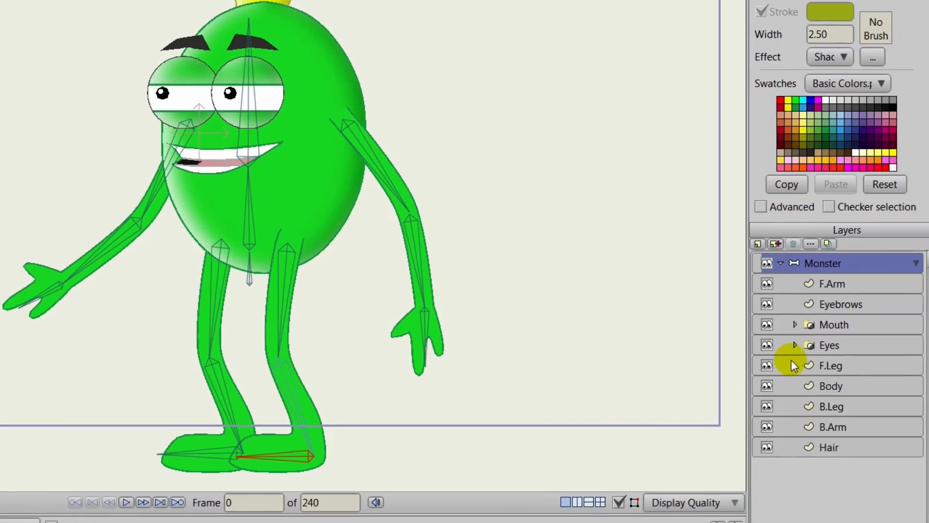
left_click(813, 363)
mouse_move(420, 370)
left_mouse_down()
mouse_move(407, 270)
mouse_move(276, 402)
mouse_move(184, 420)
left_mouse_up()
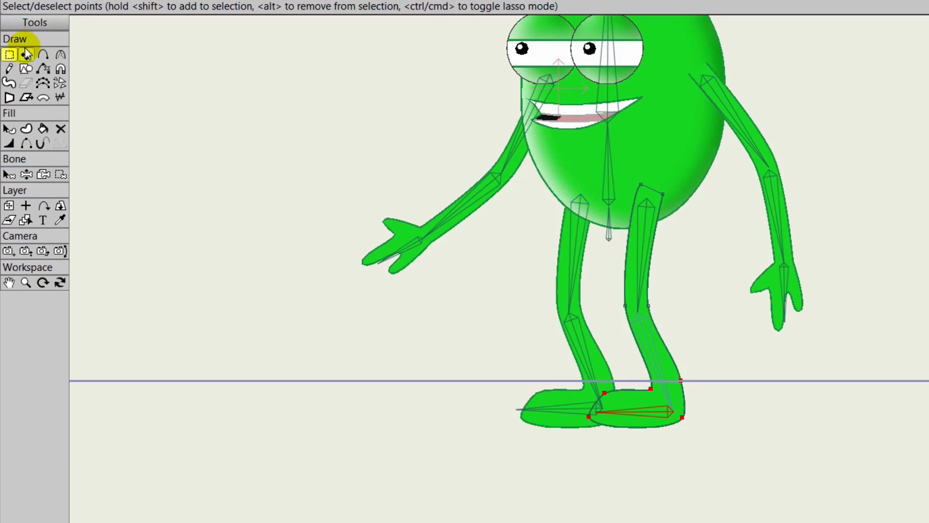
left_click(27, 54)
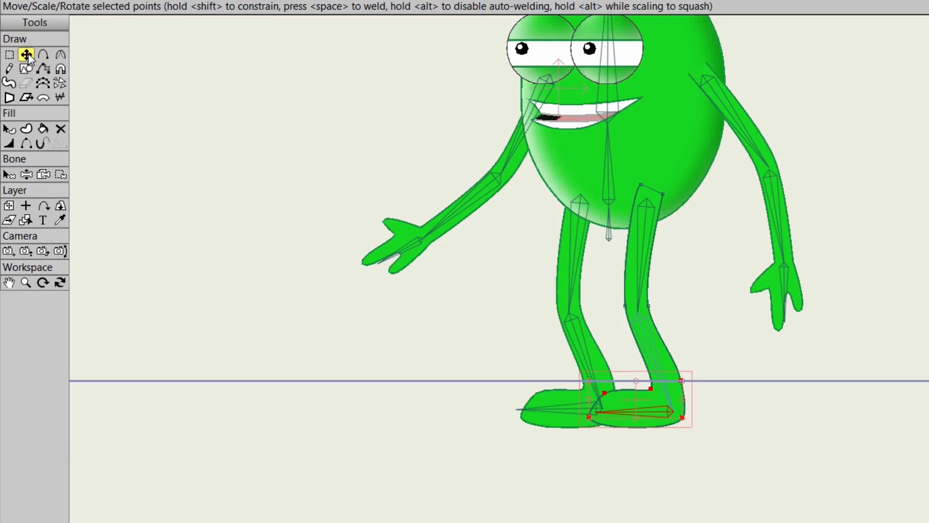
left_click_drag(654, 405, 656, 413)
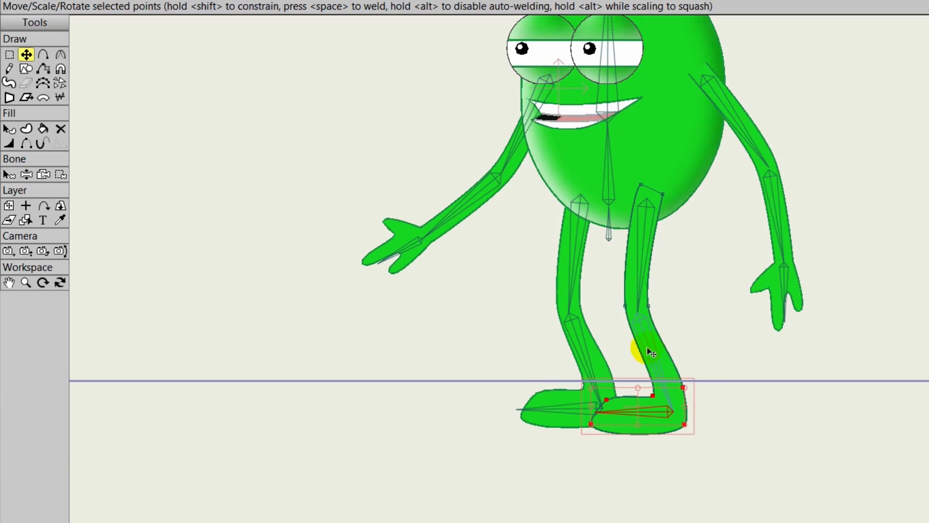
left_click(625, 309)
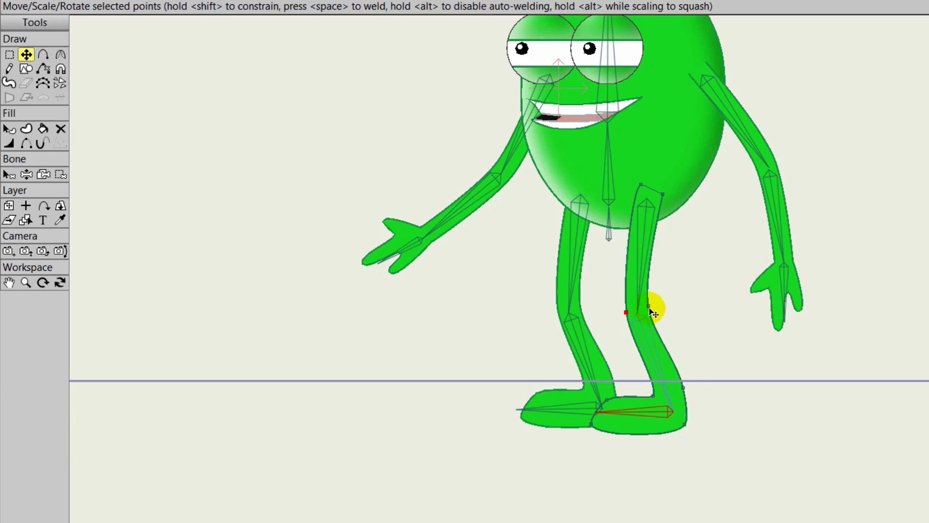
left_click(649, 309)
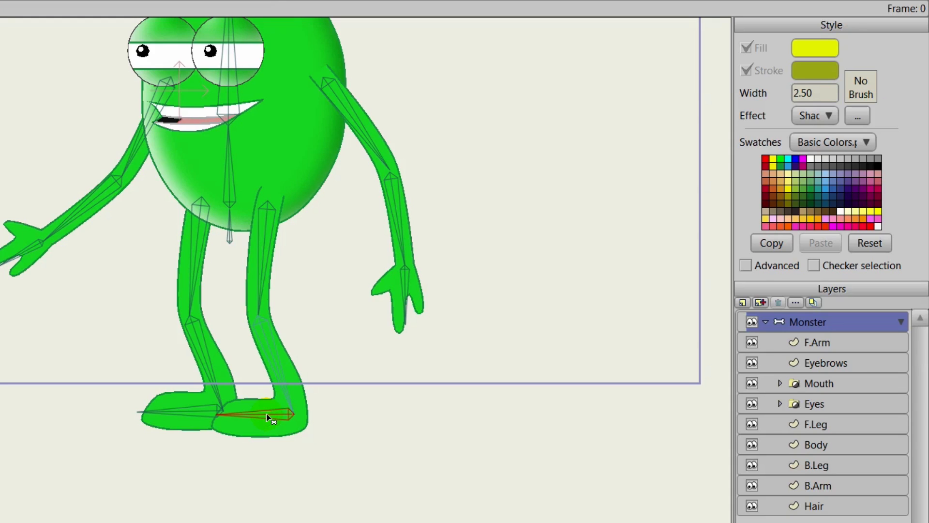
Delete the front foot bone and redraw it slightly lower, from the heel to the toe as a child of the shin bone
key("Delete")
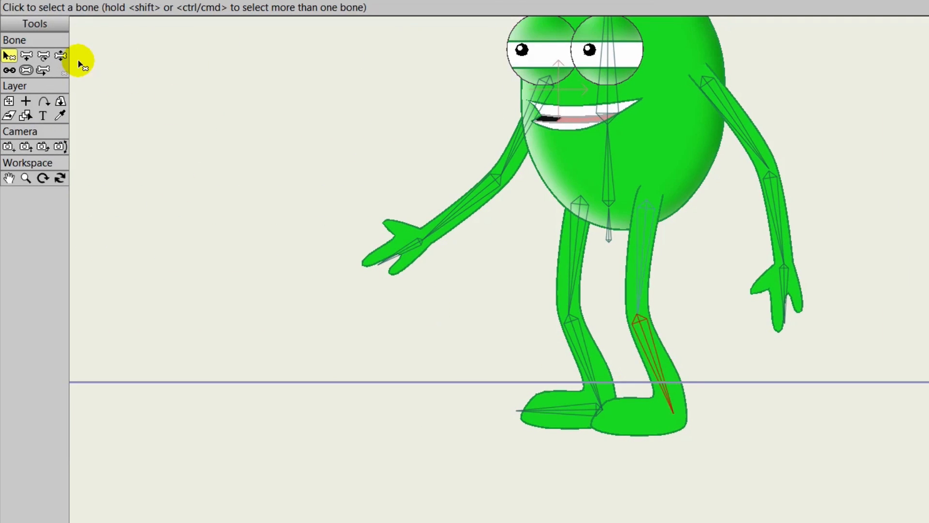
left_click(27, 55)
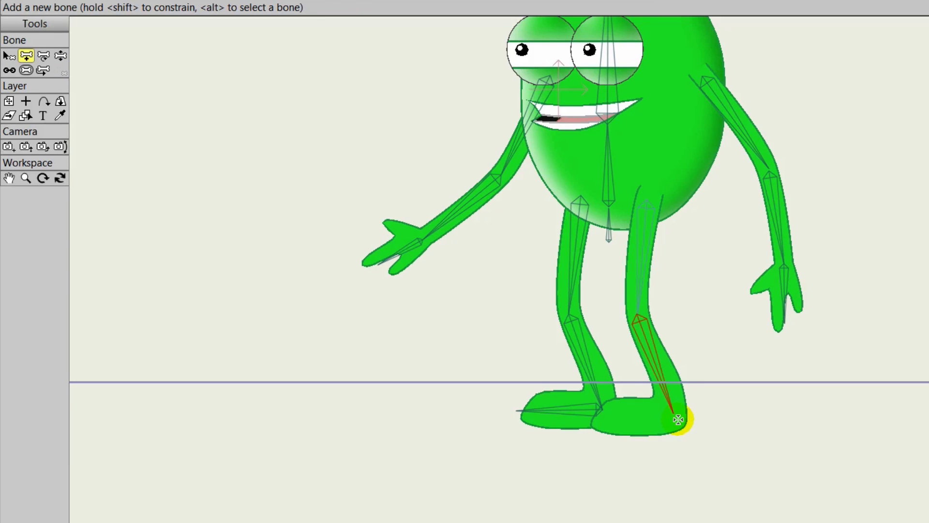
left_click_drag(678, 419, 595, 423)
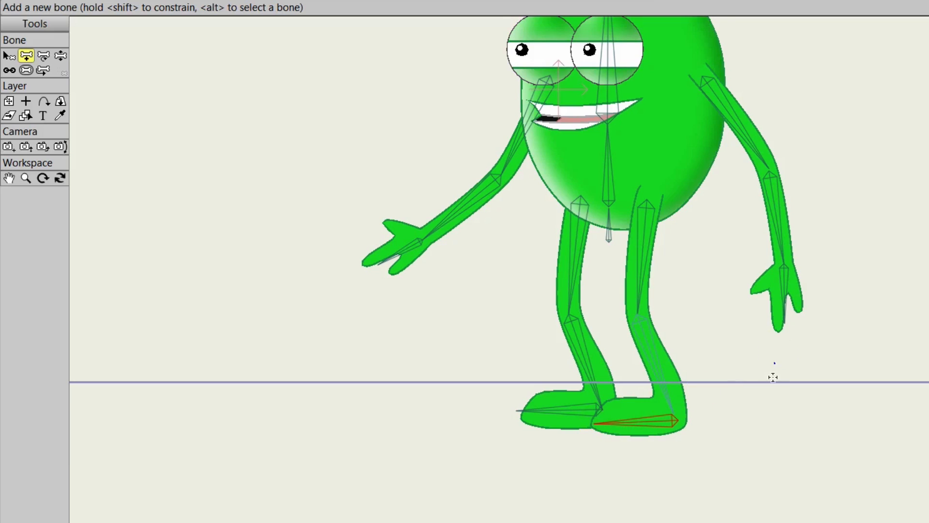
Examine the bone parent links across the whole rig, including those from the legs to the lowest spine bone
left_click_drag(777, 357, 792, 411)
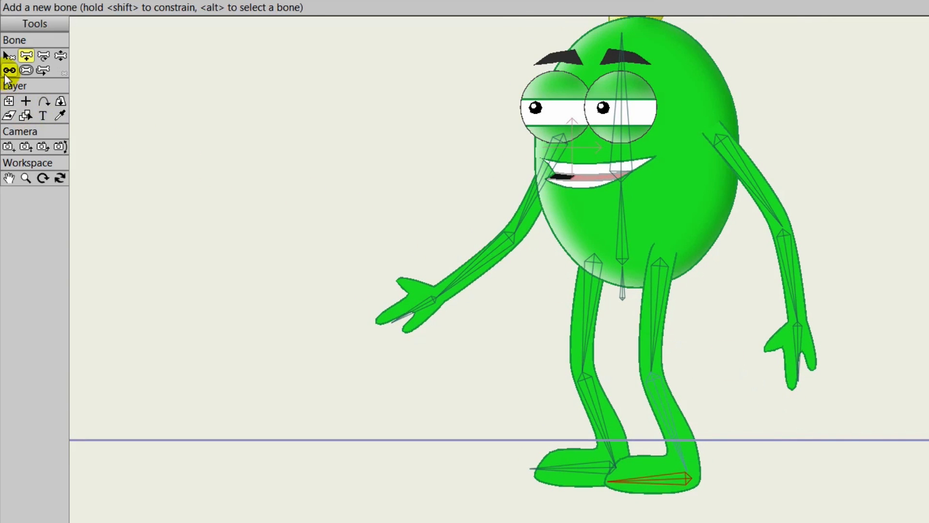
left_click(8, 71)
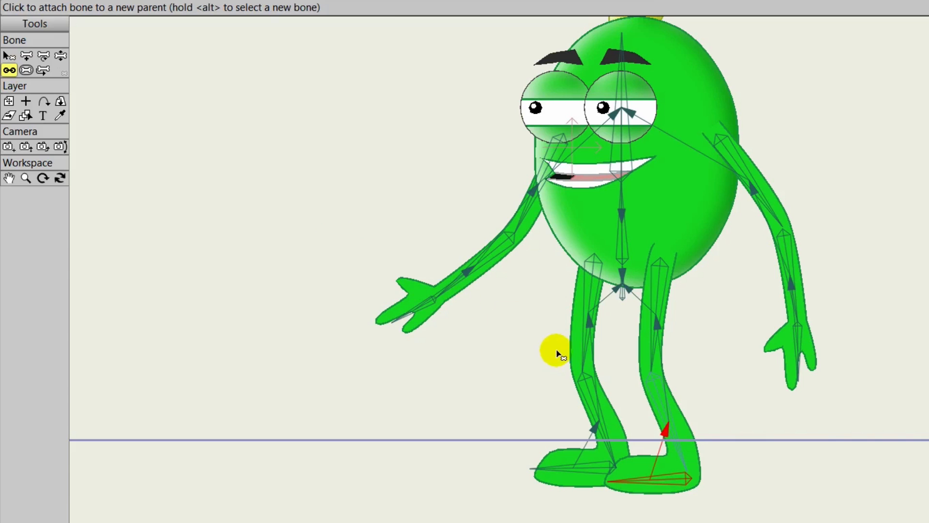
left_click(622, 292)
Test how the artwork deforms by temporarily moving the bones of both arms and the back leg
left_click(57, 54)
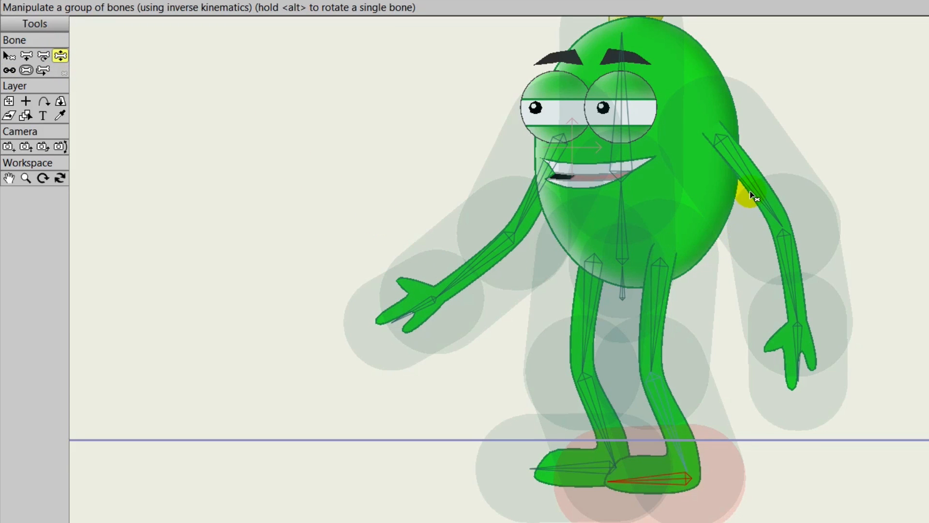
left_click_drag(758, 205, 804, 159)
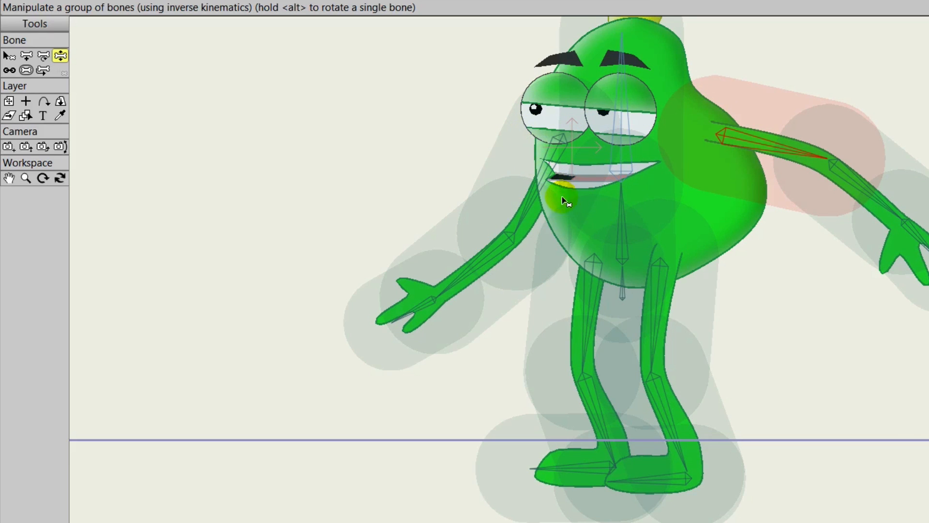
left_click_drag(532, 221, 448, 108)
left_click_drag(564, 311, 512, 239)
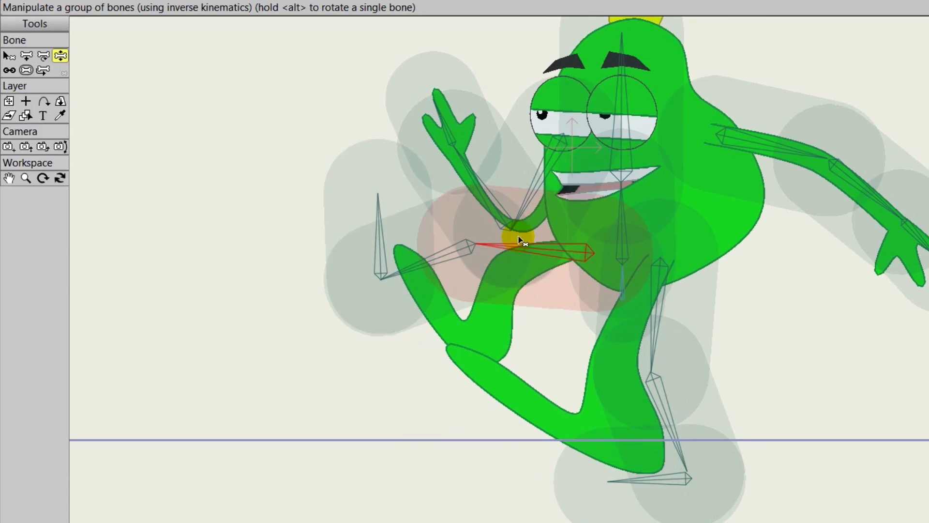
left_click_drag(411, 261, 522, 350)
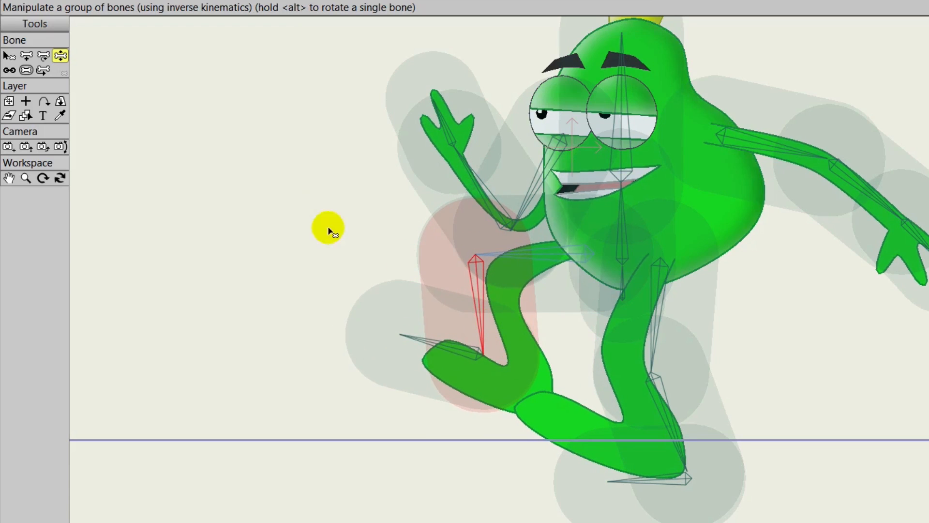
left_click(12, 60)
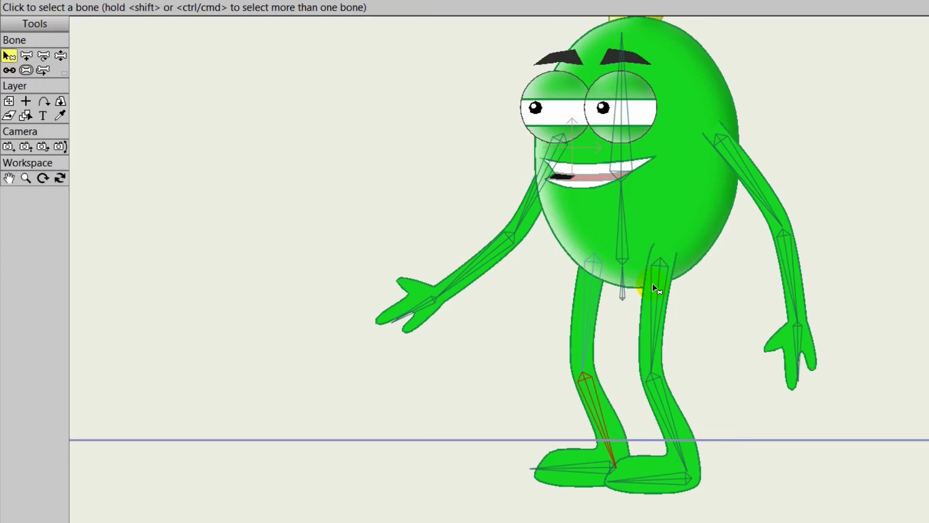
Reduce the strength of all the bones together so their influence areas fit closely around the limbs
left_click(25, 71)
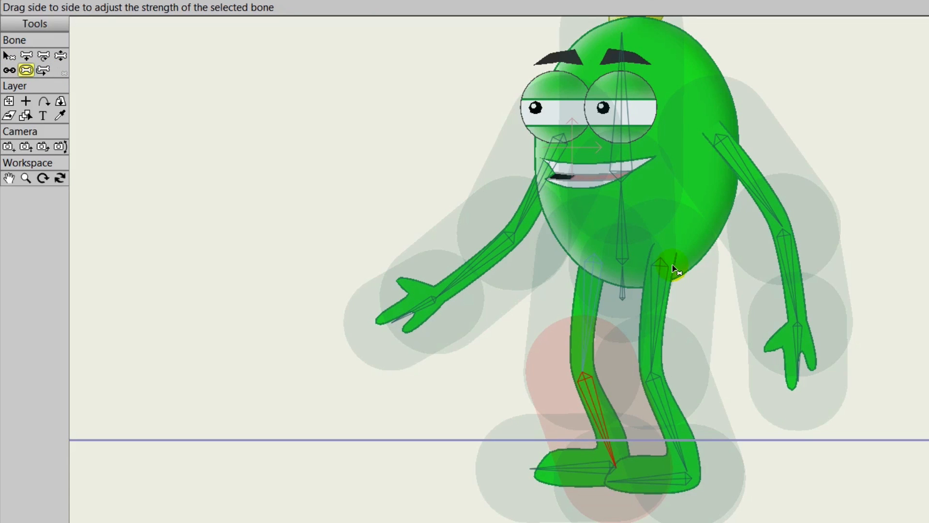
key("ctrl+a")
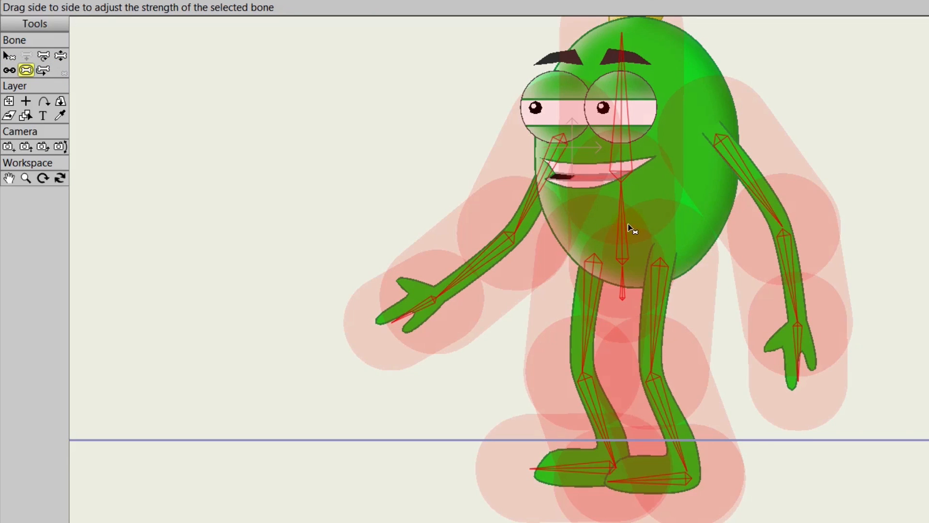
left_click_drag(631, 229, 550, 224)
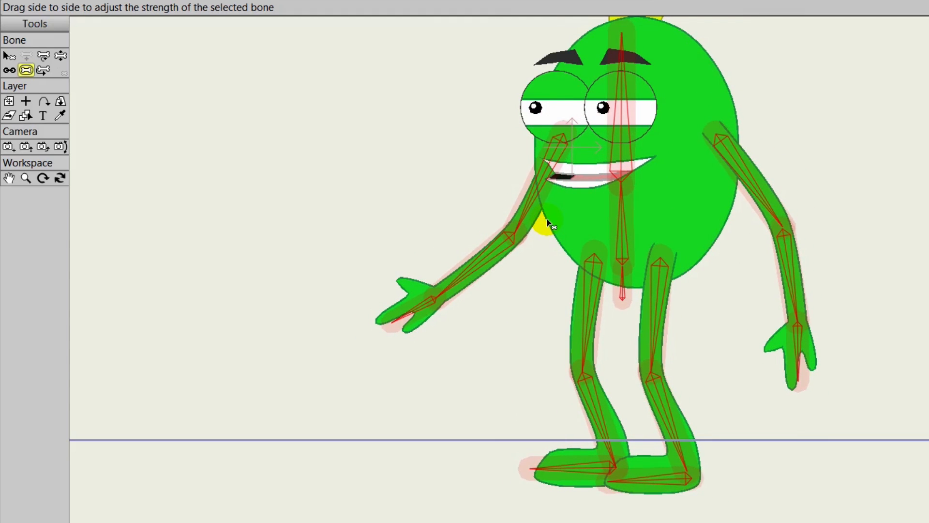
Test the reduced bone strength by temporarily moving both arms and the front leg
left_click(57, 56)
mouse_move(756, 195)
left_mouse_down()
mouse_move(784, 155)
mouse_move(760, 180)
left_mouse_up()
left_click_drag(673, 282, 711, 296)
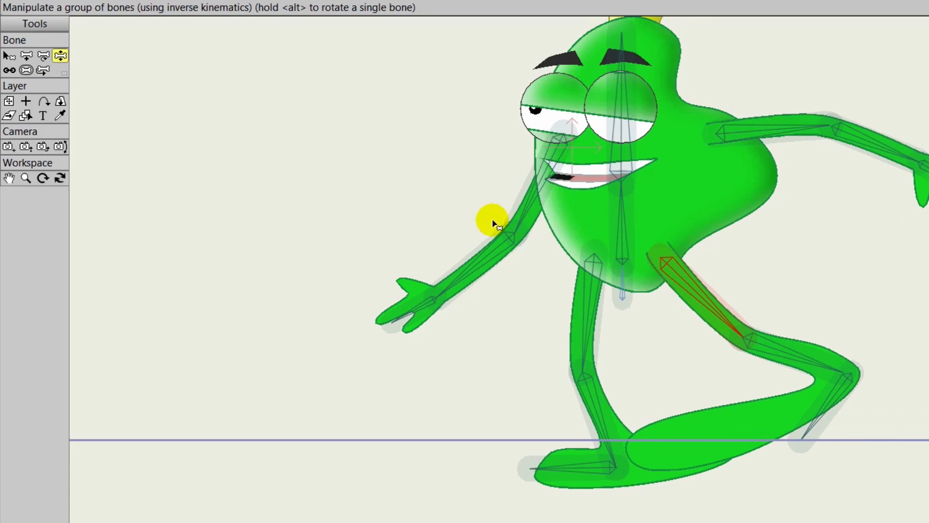
left_click_drag(489, 218, 486, 193)
left_click(9, 57)
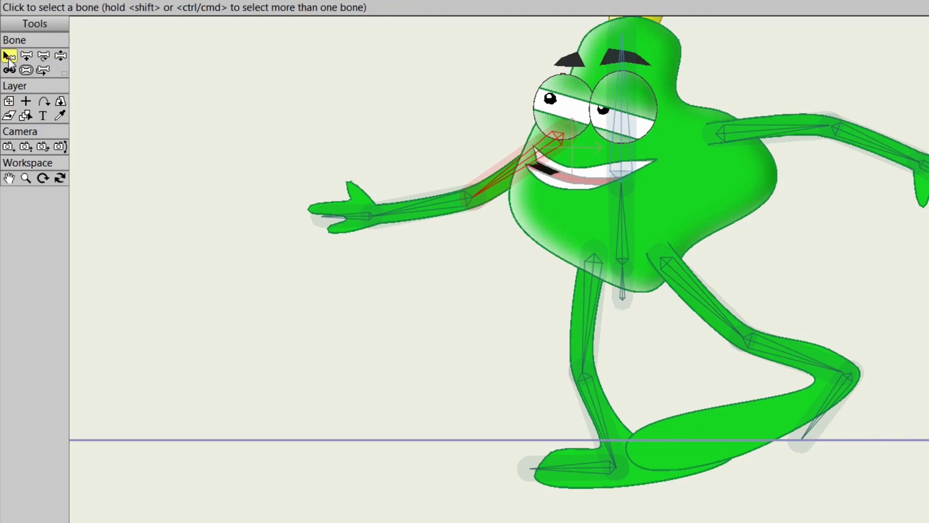
left_click(629, 302)
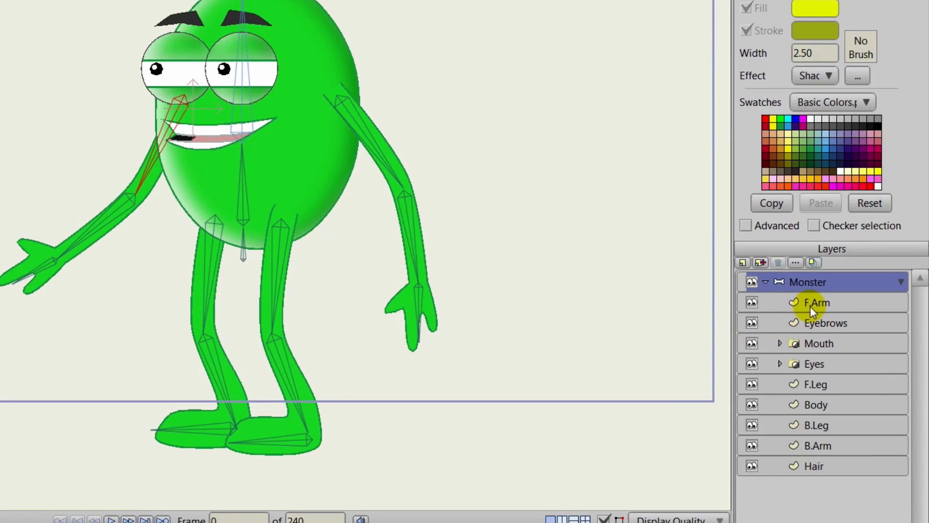
Restrict the F.Arm layer's flexi-binding to the three bones of the front arm
left_click(810, 304)
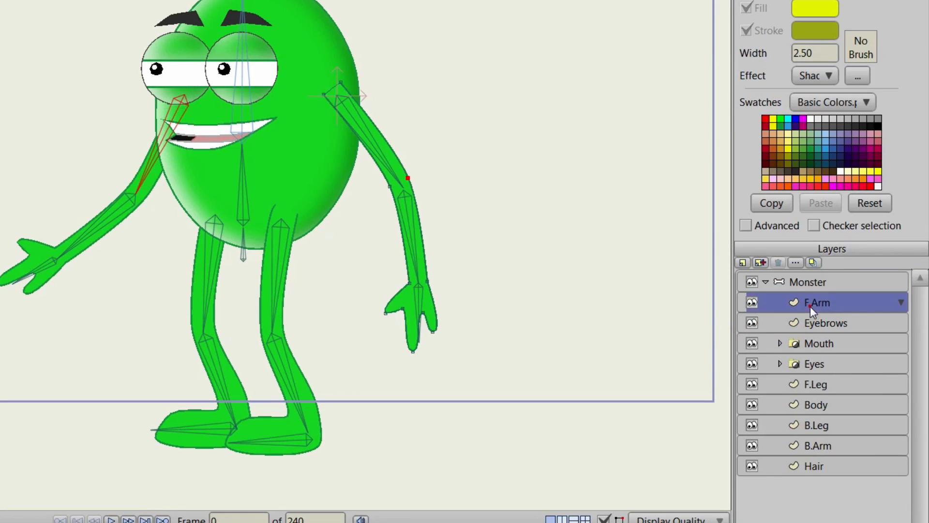
left_click(419, 298)
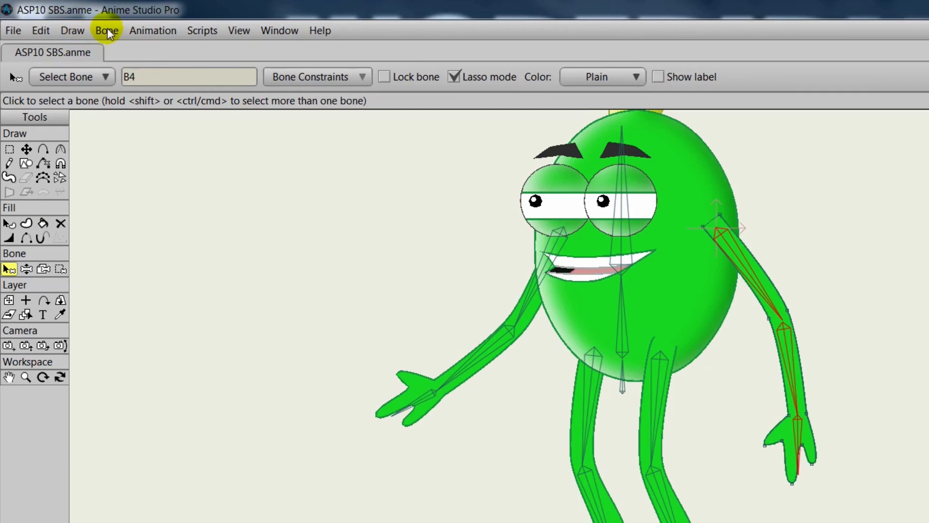
left_click(106, 30)
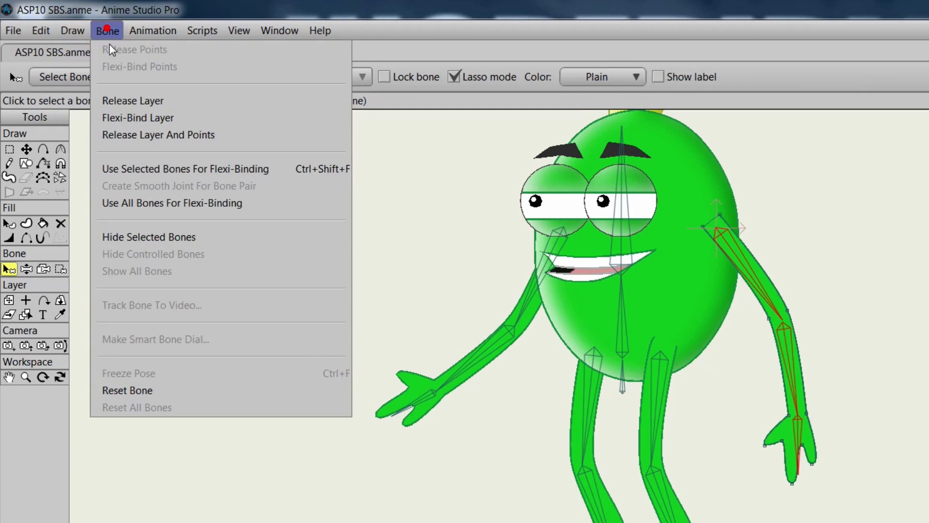
left_click(176, 172)
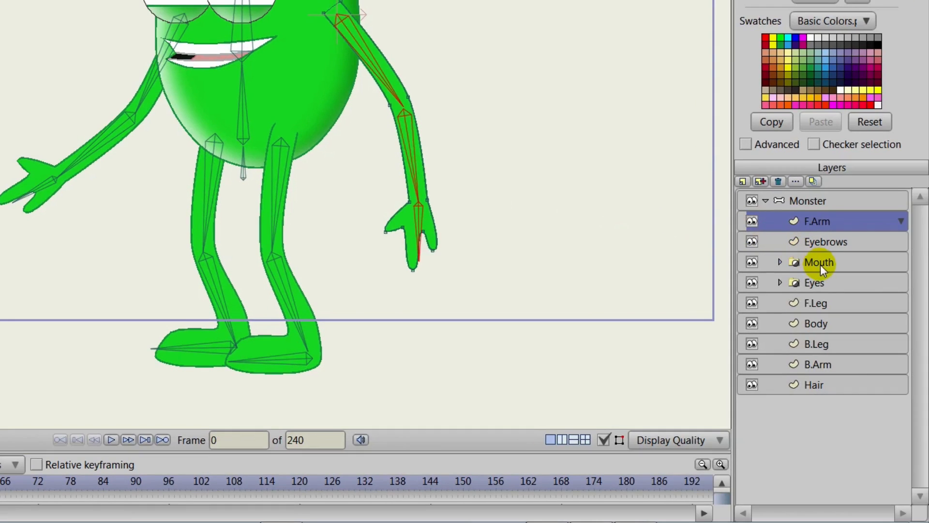
Restrict the F.Leg layer's flexi-binding to the three front leg bones together with the already selected front arm bones
left_click(817, 304)
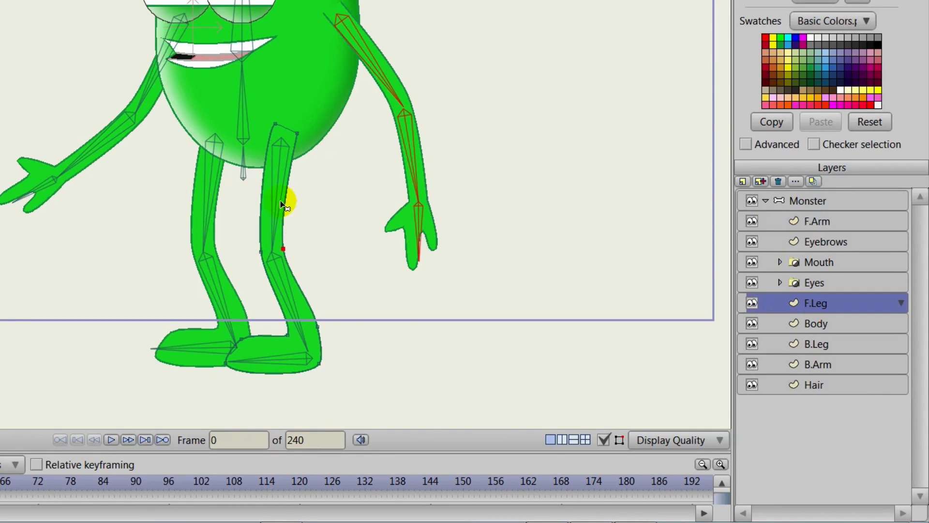
left_click(291, 296, "shift")
left_click(293, 356, "shift")
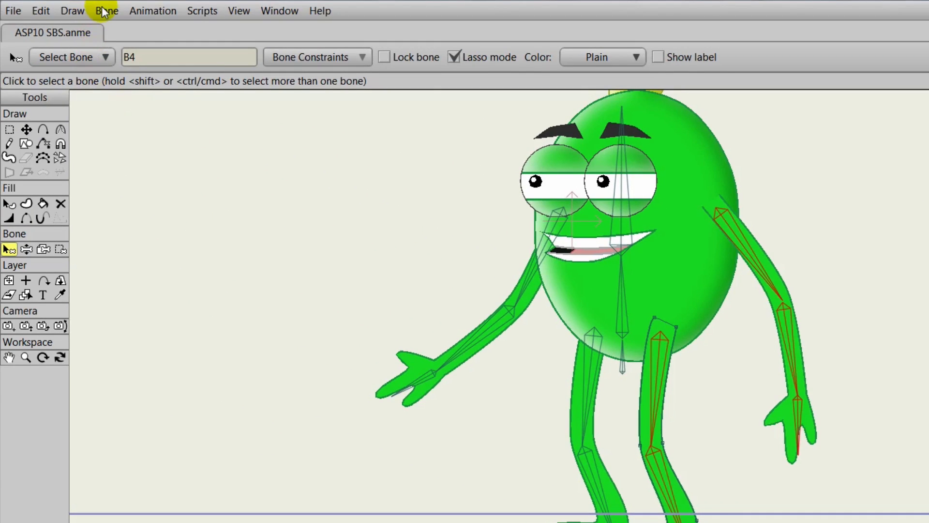
left_click(107, 11)
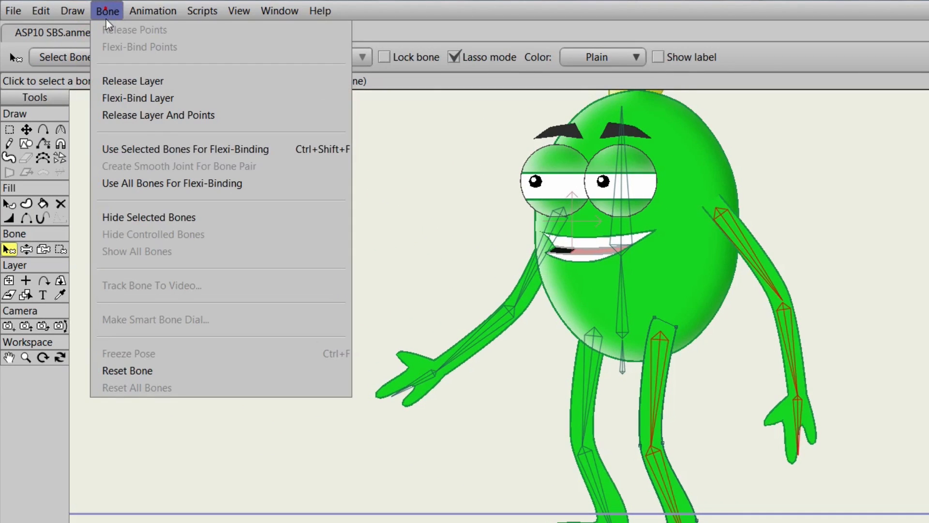
left_click(148, 145)
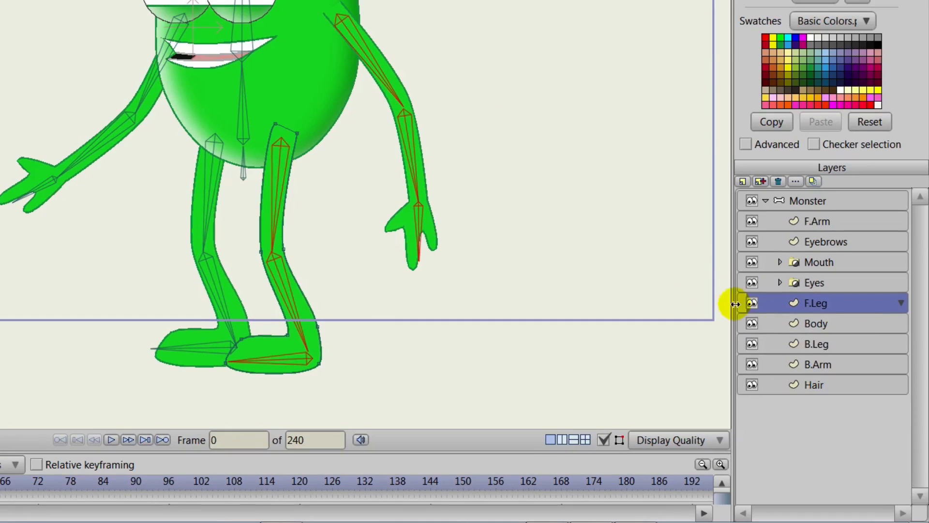
Flexi-bind the B.Leg layer with the back leg bones added to the selected front arm and front leg bones
left_click(802, 344)
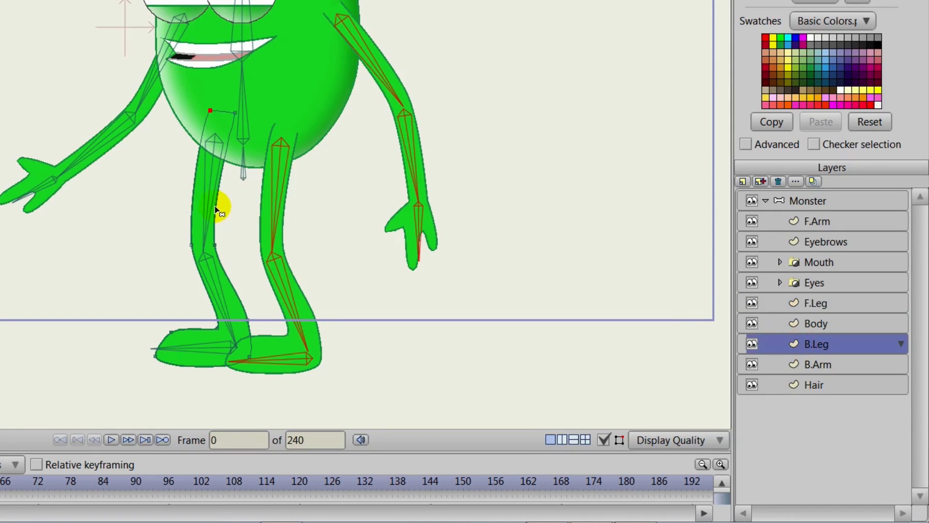
left_click(216, 345, "shift")
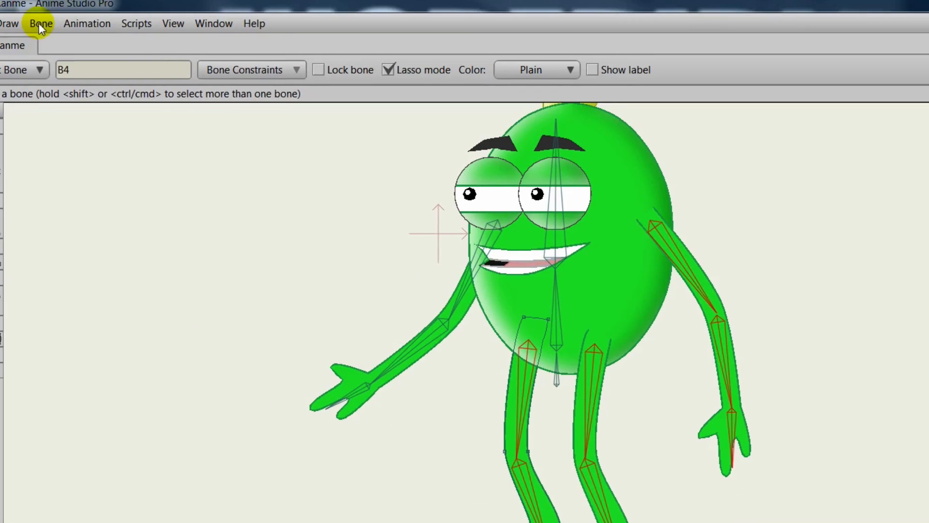
left_click(40, 23)
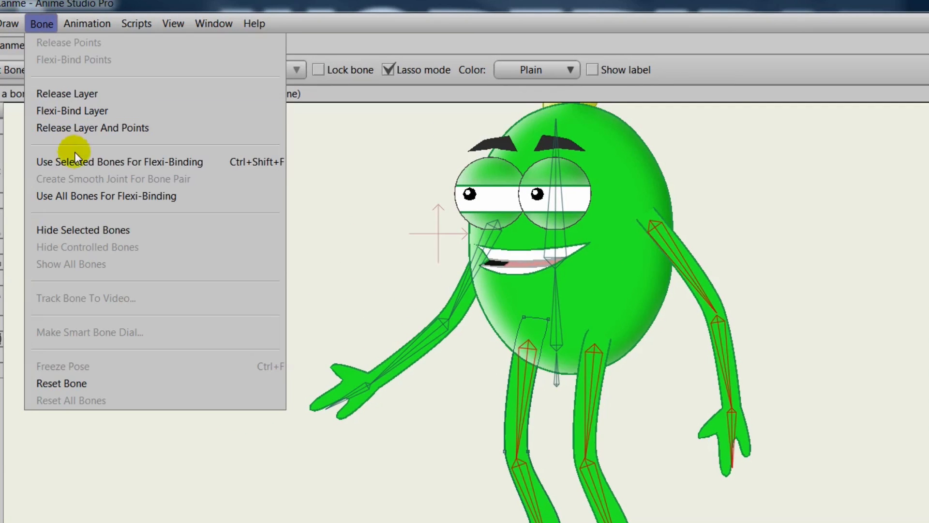
left_click(77, 164)
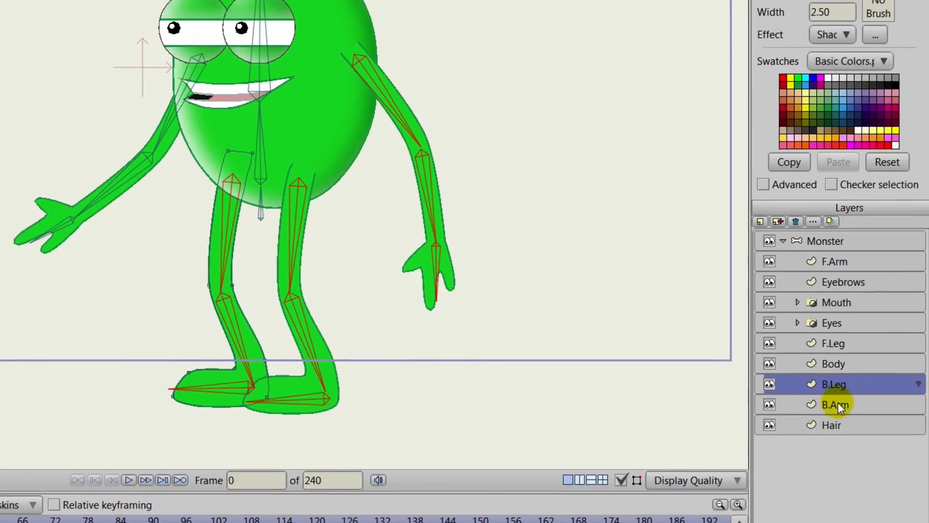
Restrict the B.Arm layer's flexi-binding to the three bones of the back arm
left_click(836, 402)
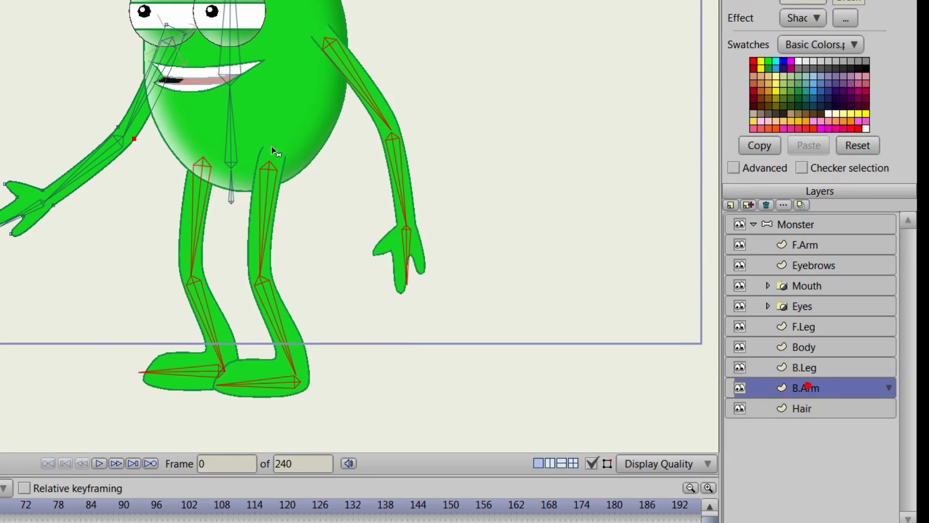
left_click(153, 90)
left_click(90, 170, "shift")
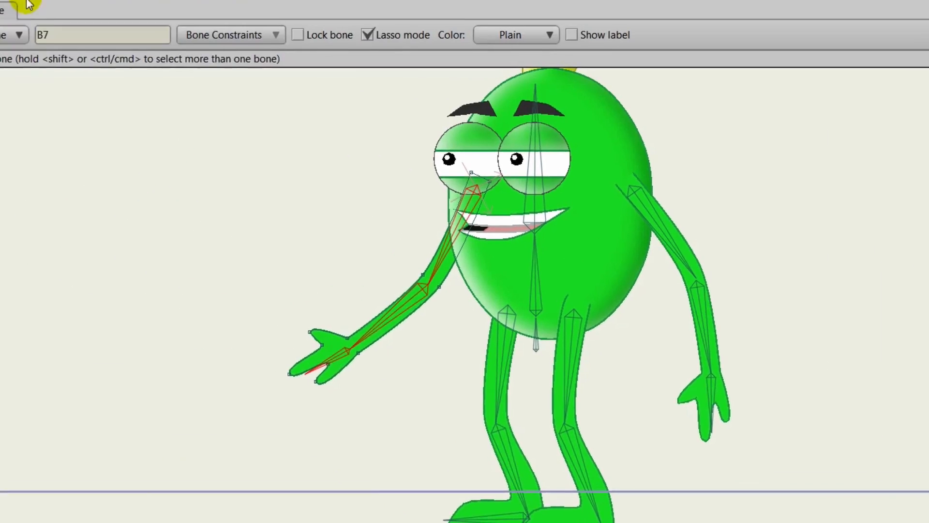
left_click(106, 29)
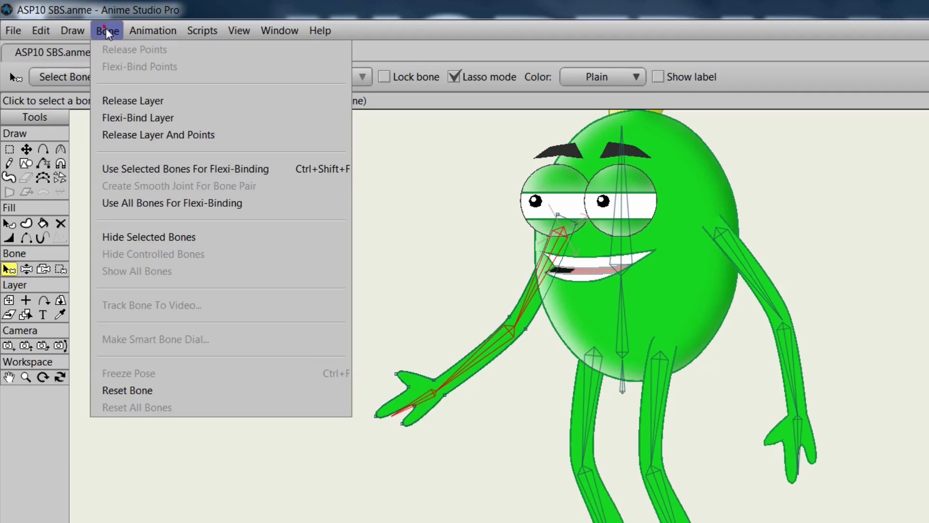
left_click(161, 168)
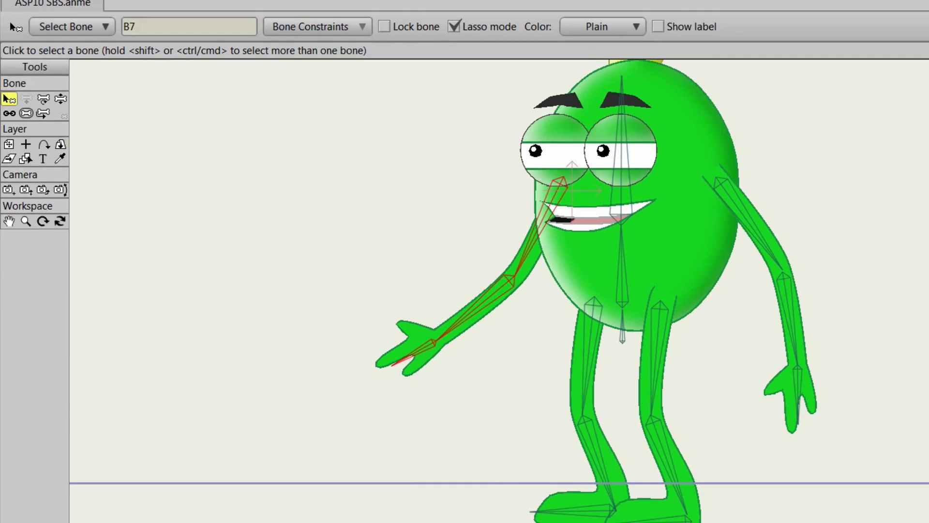
Test the layer bindings by temporarily bending the front arm, its hand and the back arm
left_click(58, 99)
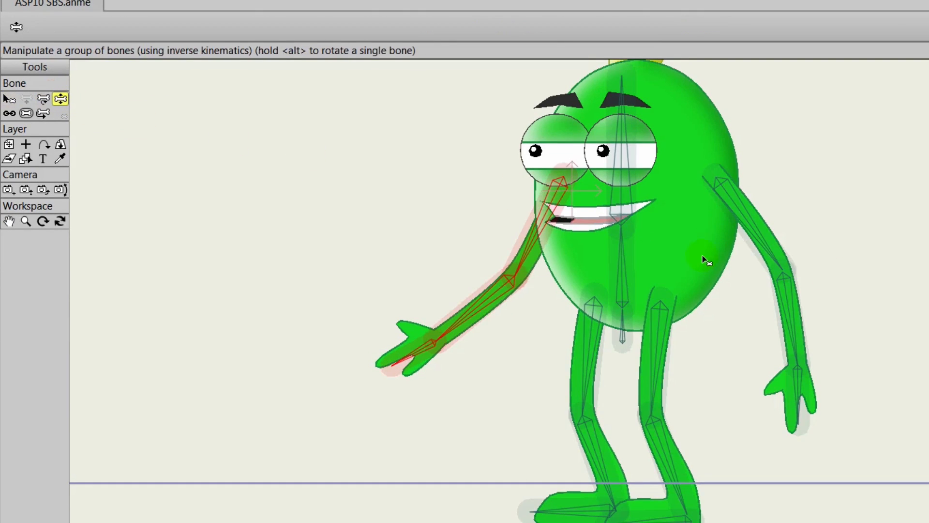
left_click_drag(749, 238, 788, 208)
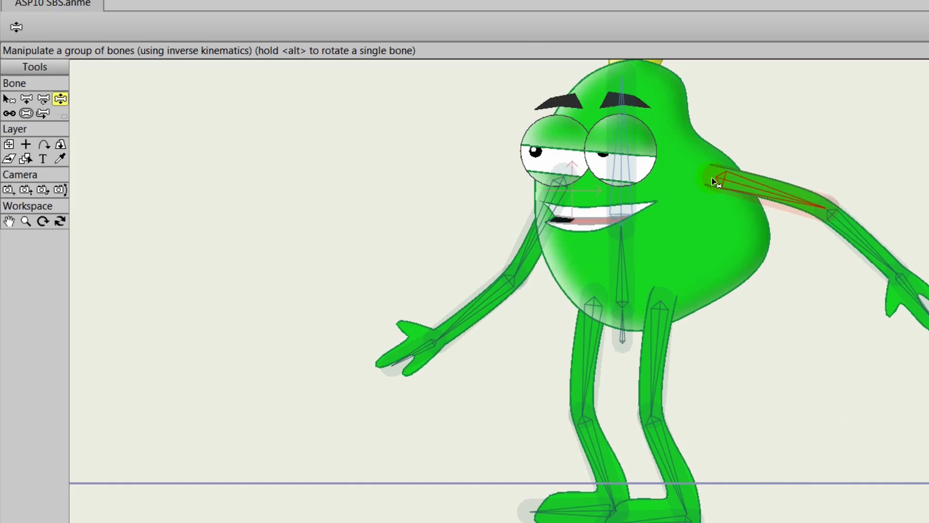
left_click_drag(868, 248, 793, 247)
left_click_drag(817, 299, 844, 304)
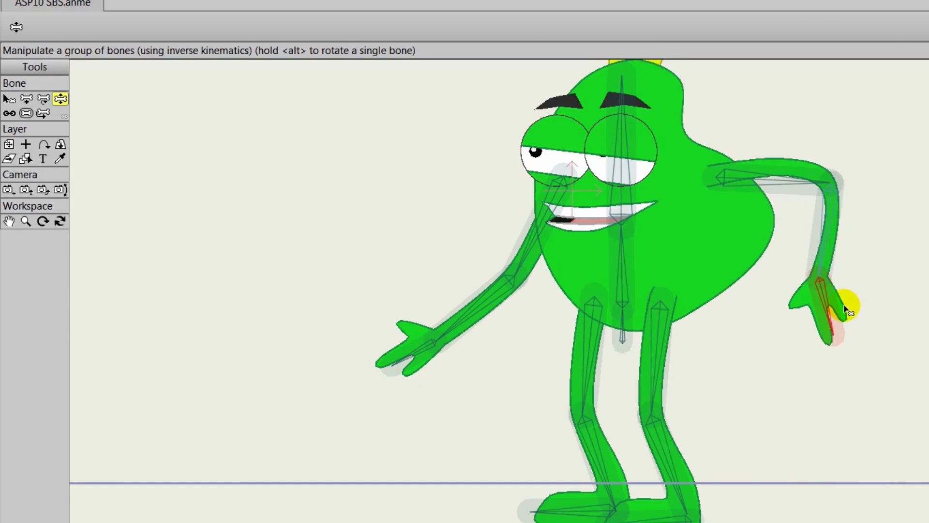
left_click_drag(494, 307, 469, 147)
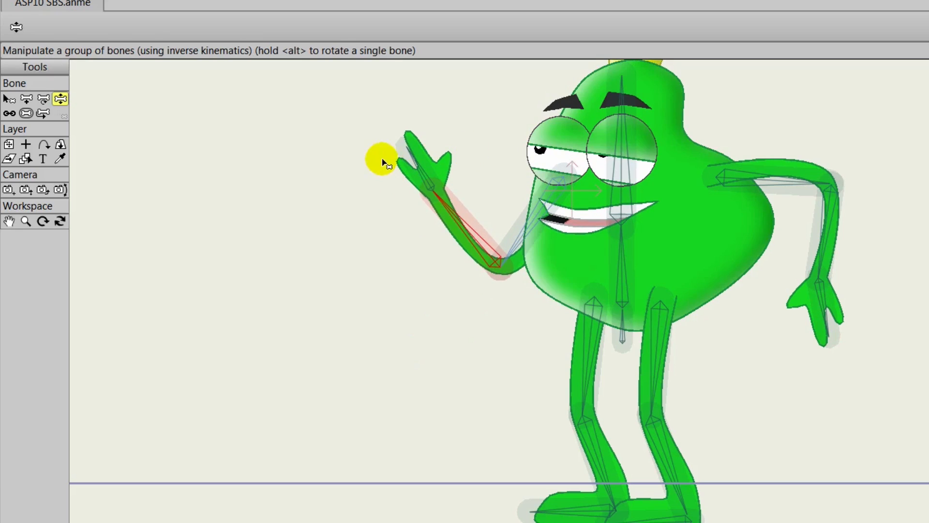
left_click_drag(410, 157, 393, 223)
Test how both legs deform by temporarily moving their upper, lower and foot bones, and return to the rest pose
left_click_drag(577, 368, 501, 430)
left_click_drag(408, 432, 404, 517)
left_click_drag(650, 398, 701, 385)
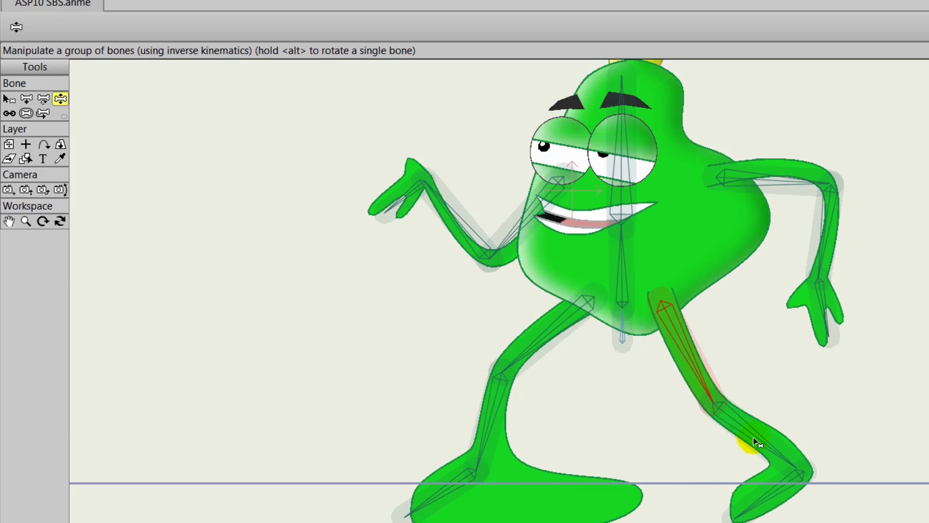
left_click_drag(751, 442, 600, 520)
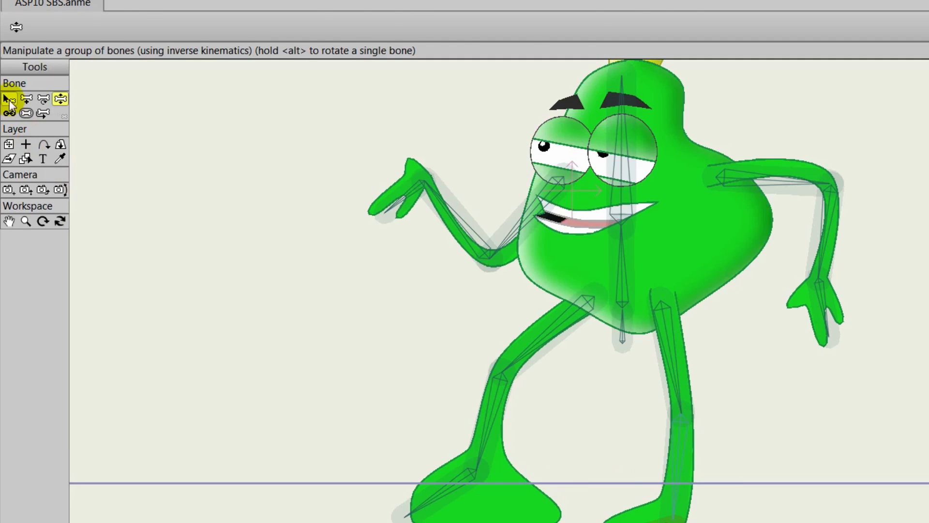
left_click(10, 99)
key("ctrl+Tab")
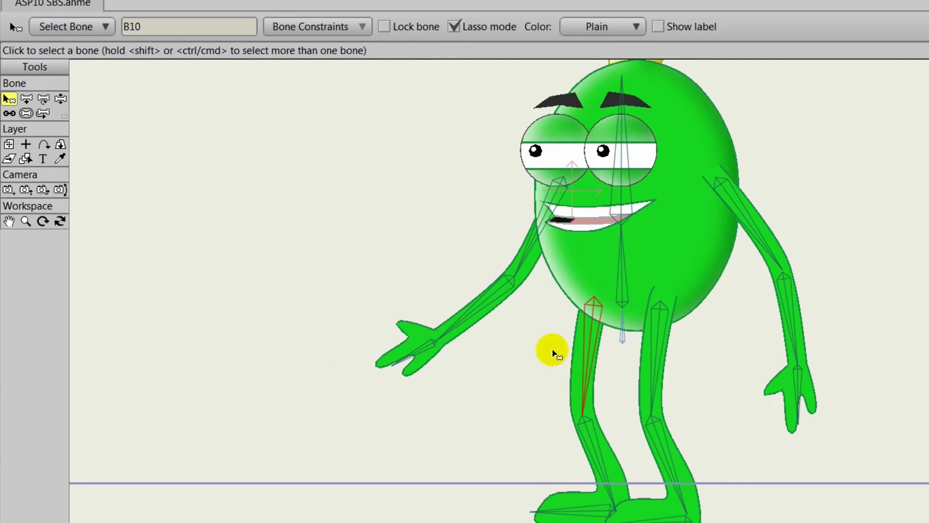
Check the back leg's deformation against the front foot bone by temporarily moving its upper bone slightly
left_click(60, 99)
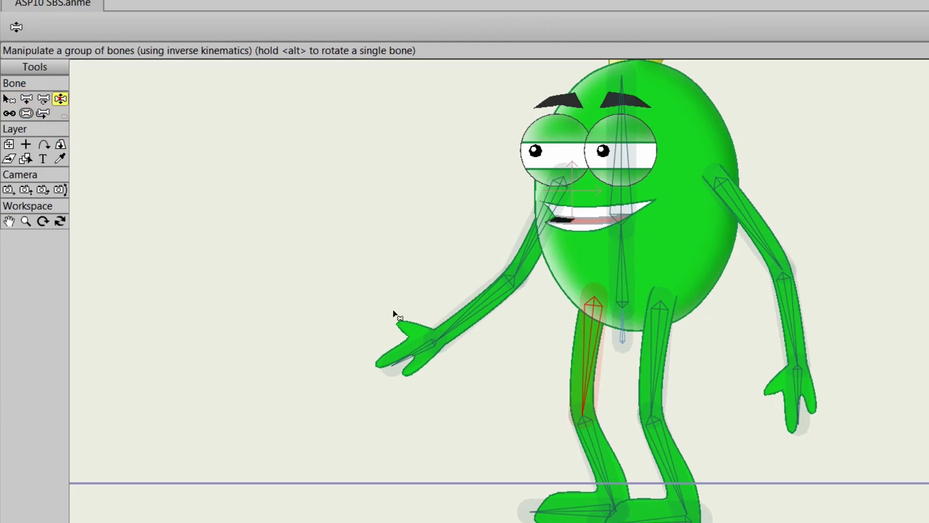
left_click_drag(582, 370, 577, 389)
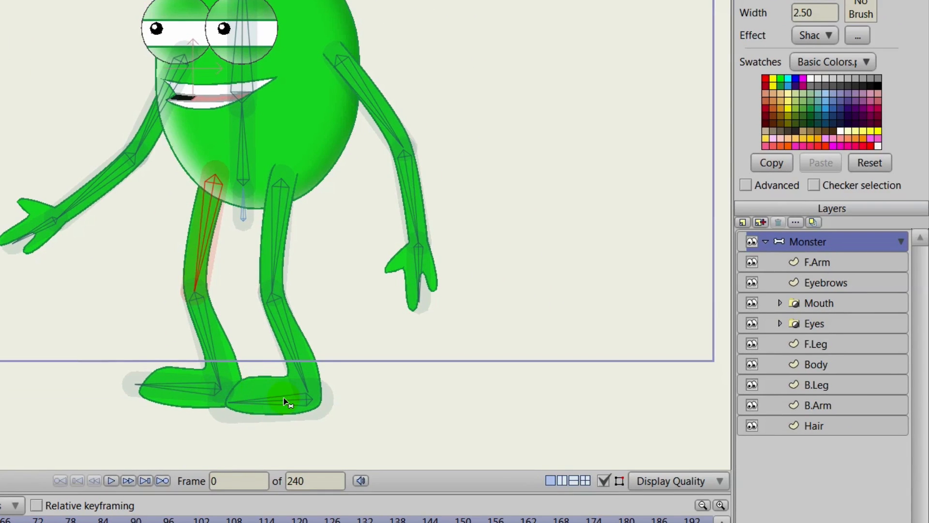
left_click(283, 402)
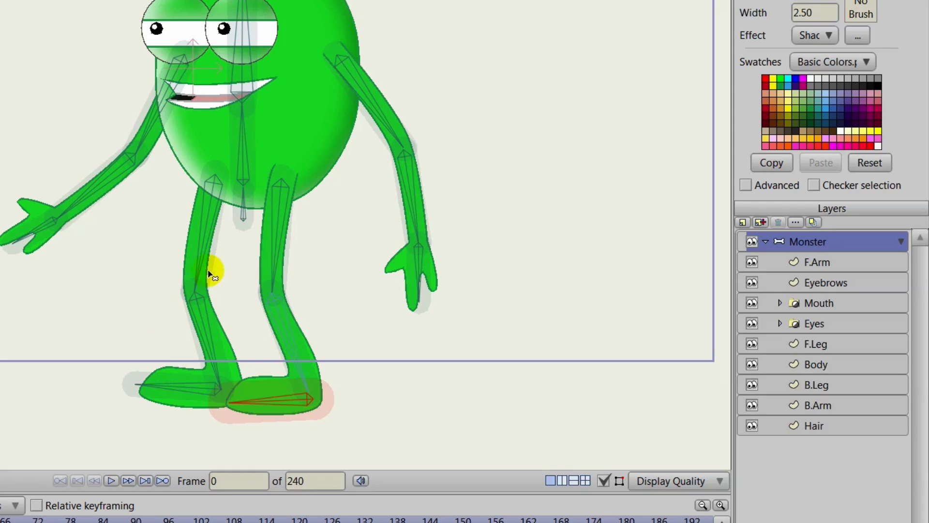
mouse_move(203, 261)
left_mouse_down()
mouse_move(161, 255)
mouse_move(207, 276)
left_mouse_up()
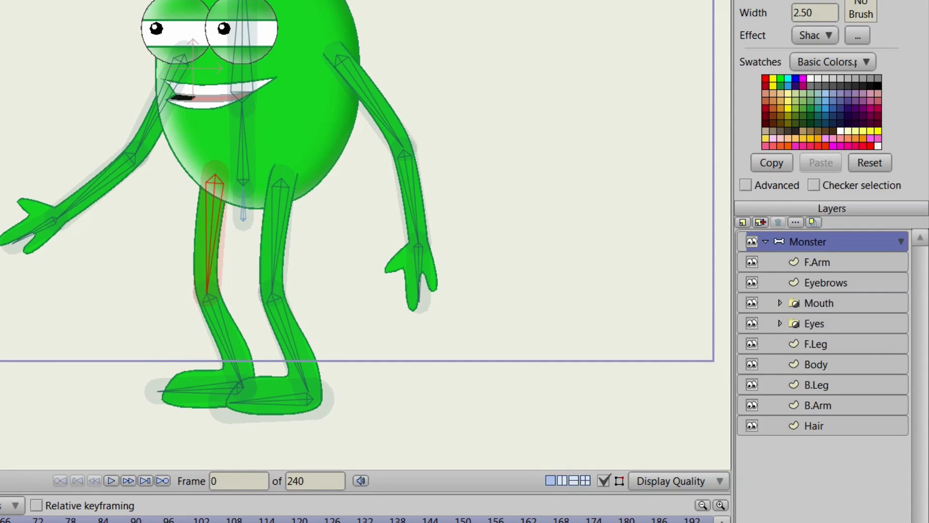
Restrict the B.Leg layer's flexi-binding to only the foot, lower and upper bones of the back leg
key("b")
left_click(217, 390)
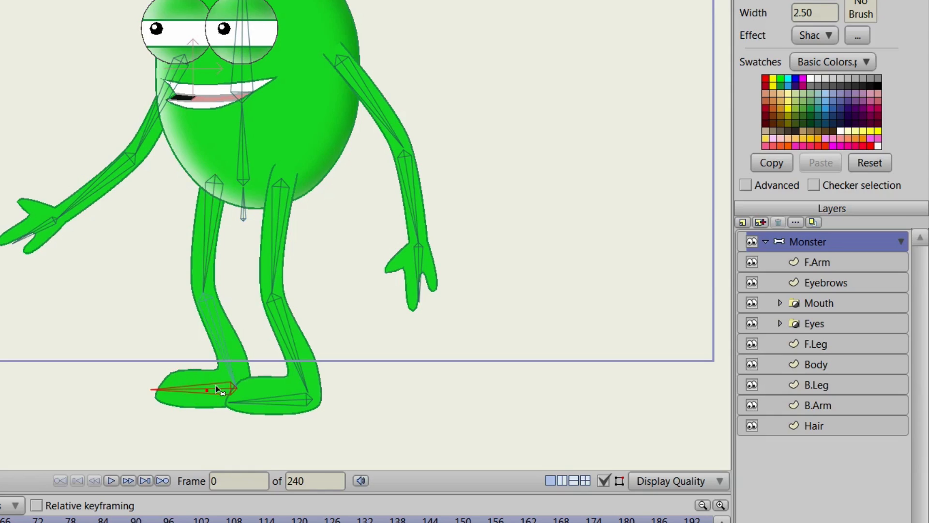
left_click(213, 320, "shift")
left_click(205, 262, "shift")
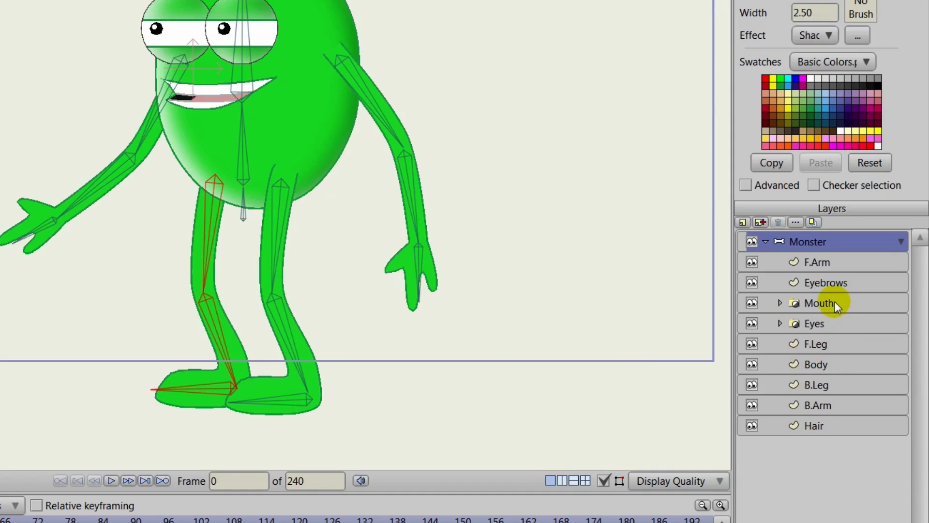
left_click(817, 383)
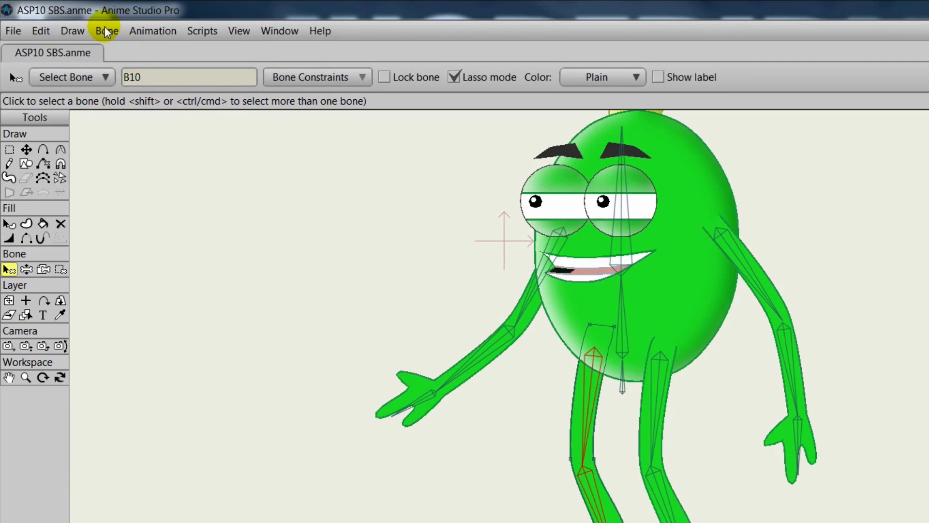
left_click(104, 28)
left_click(137, 168)
Test the corrected leg binding by temporarily moving both legs and the front arm, and return to the rest pose
left_click(27, 269)
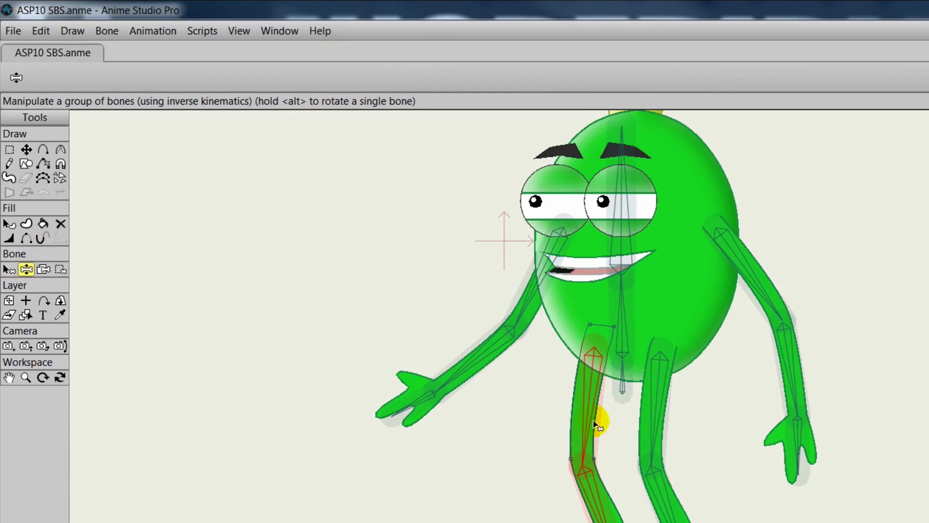
left_click_drag(595, 422, 556, 421)
left_click_drag(649, 442, 714, 455)
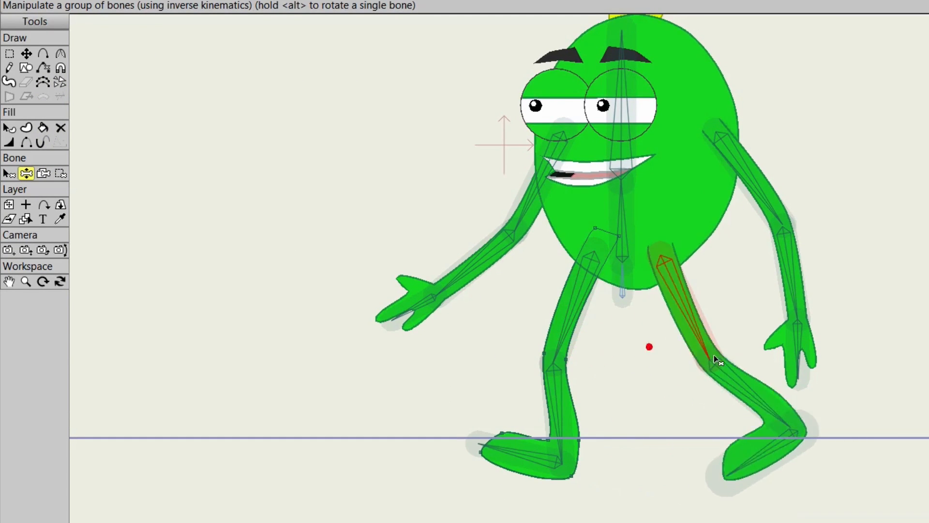
left_click_drag(714, 356, 687, 368)
left_click_drag(759, 263, 764, 291)
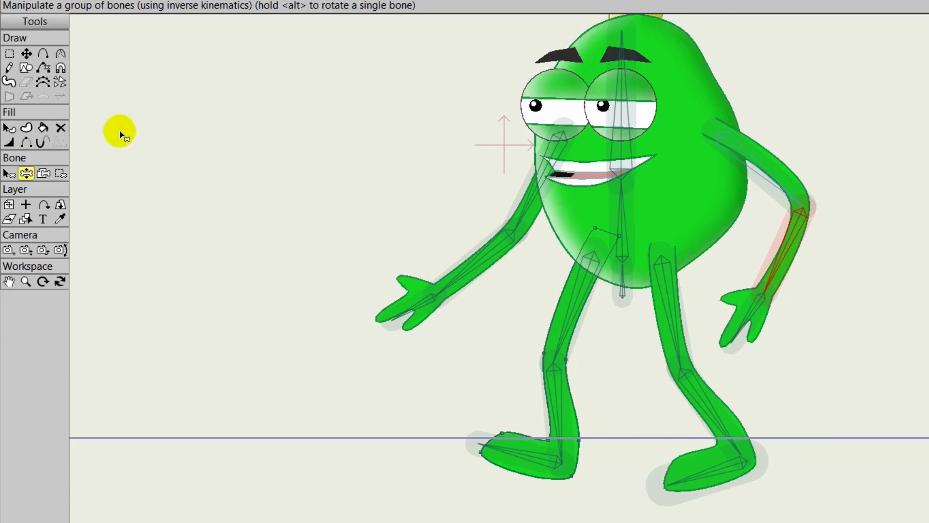
left_click(9, 174)
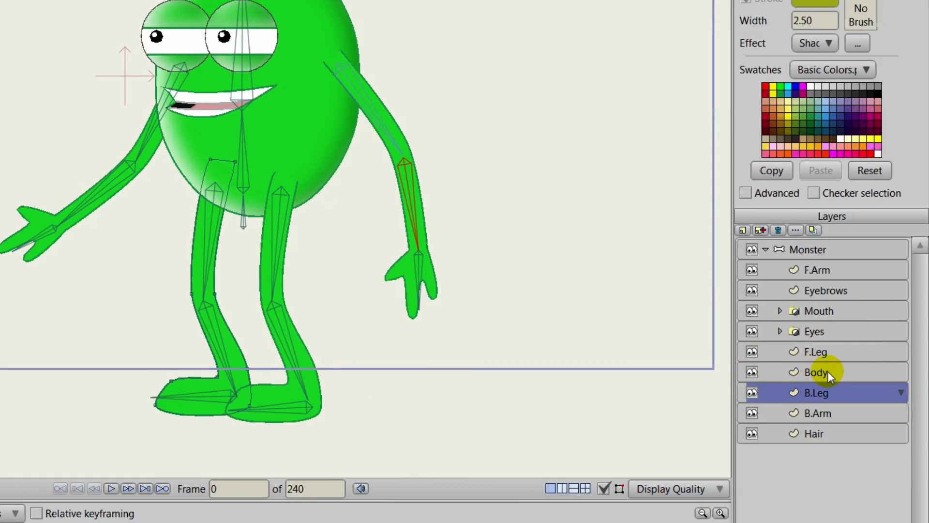
Bind all the points of the Body layer to the small base bone B1 at the bottom of the spine
left_click(817, 371)
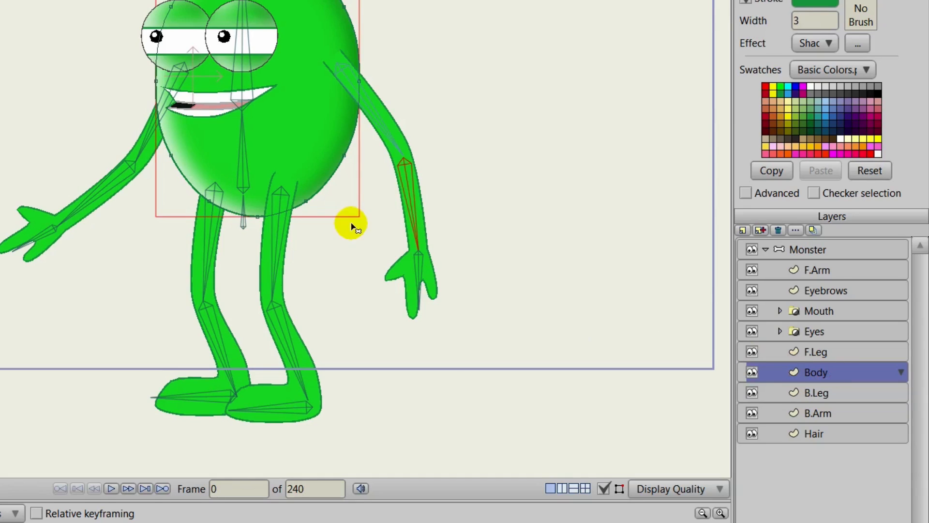
left_click_drag(350, 222, 340, 301)
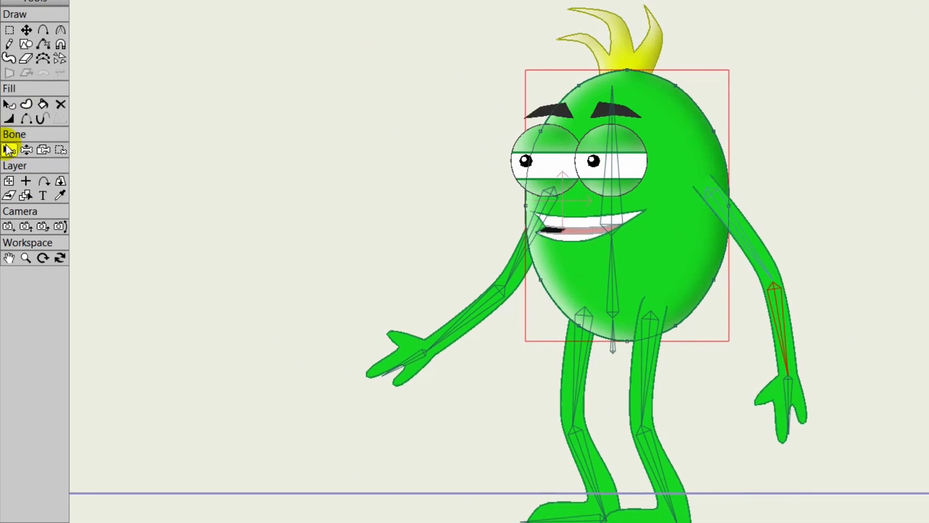
left_click(8, 150)
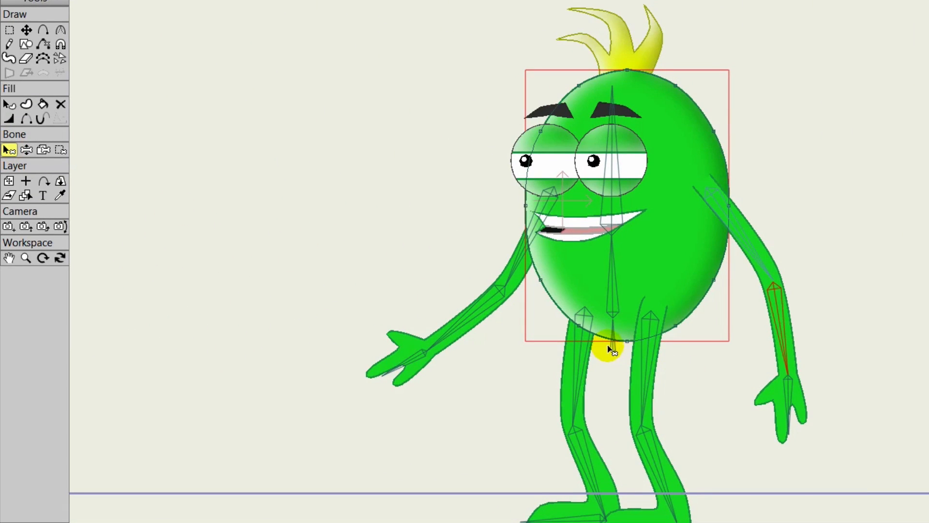
left_click(613, 350)
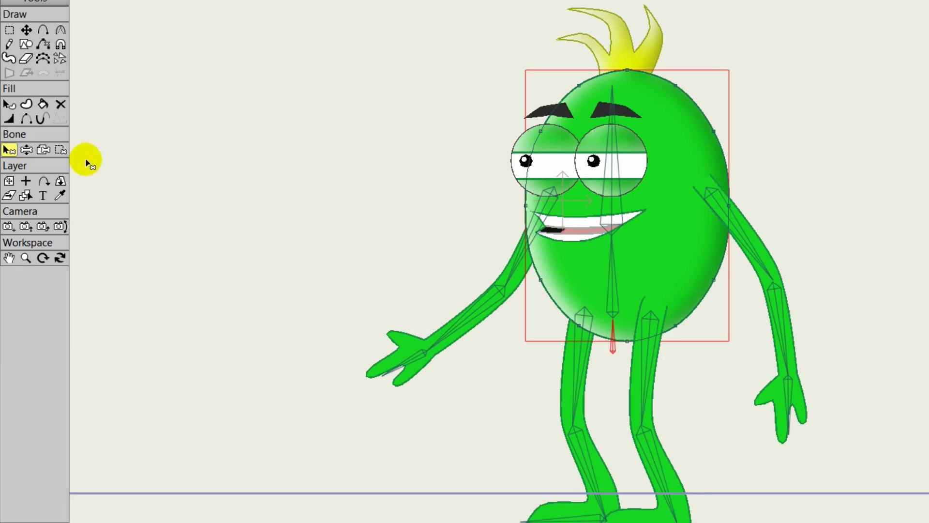
left_click(60, 150)
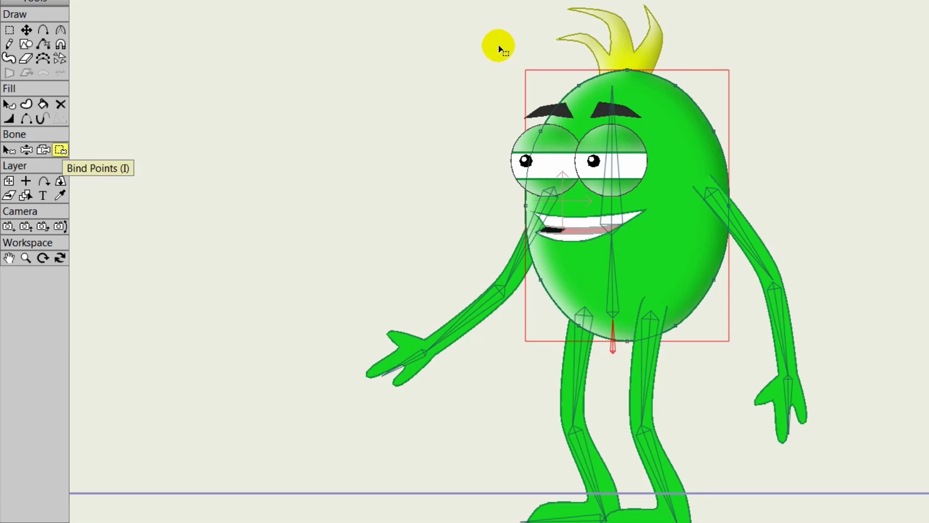
mouse_move(499, 47)
left_mouse_down()
mouse_move(518, 233)
mouse_move(691, 353)
mouse_move(810, 380)
left_mouse_up()
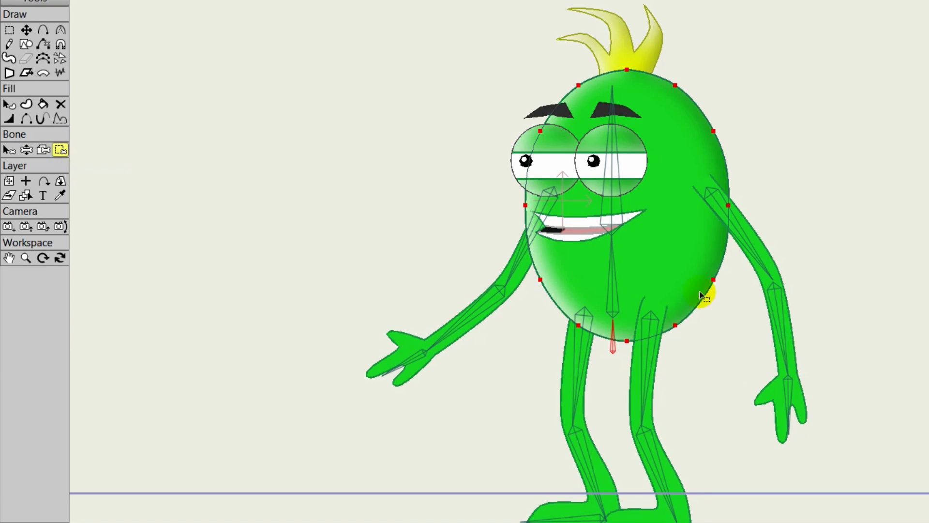
left_click(248, 43)
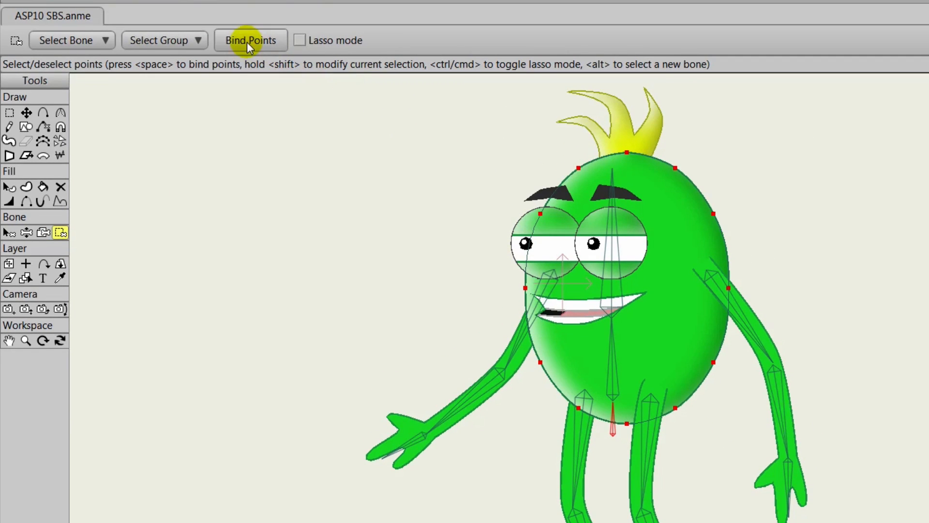
Bind the Body layer's side and lower points, from mid-height down, to the middle spine bone B2
left_click(9, 233)
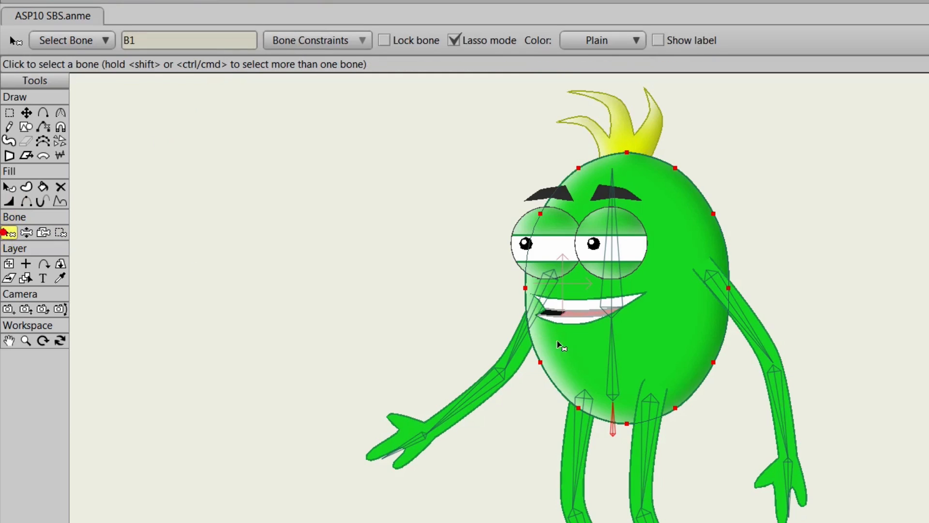
left_click(612, 371)
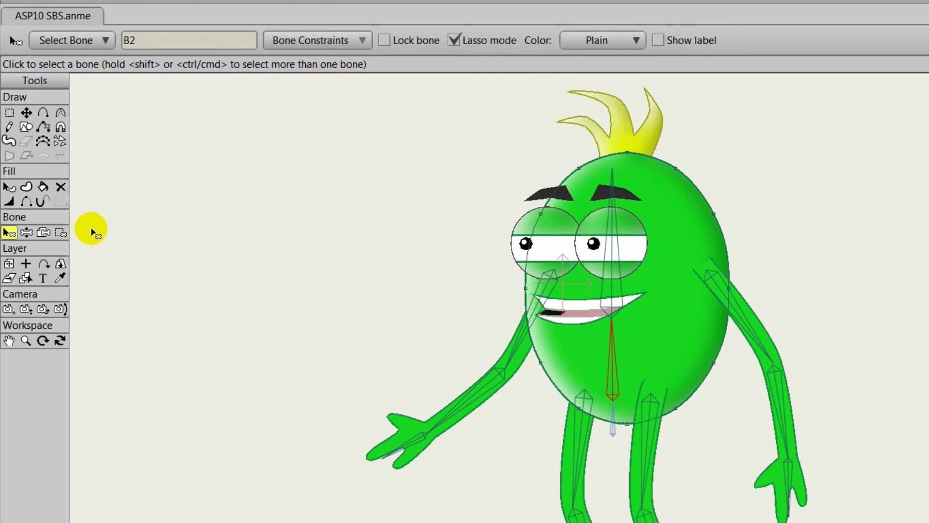
left_click(61, 232)
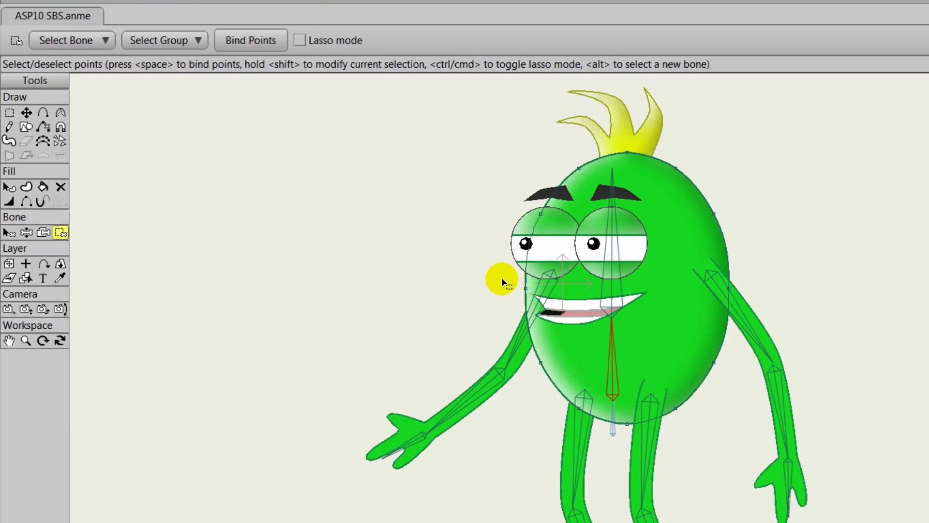
left_click_drag(502, 279, 553, 372)
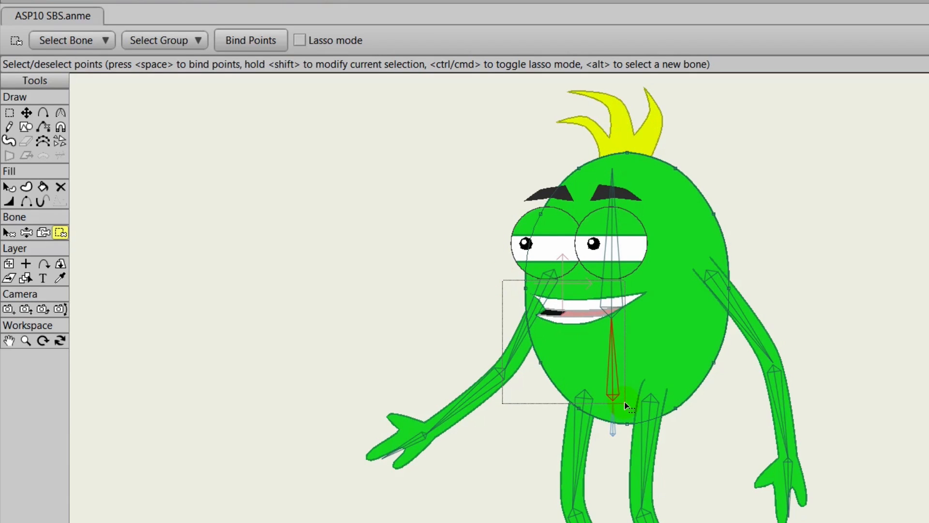
left_click_drag(625, 403, 739, 416)
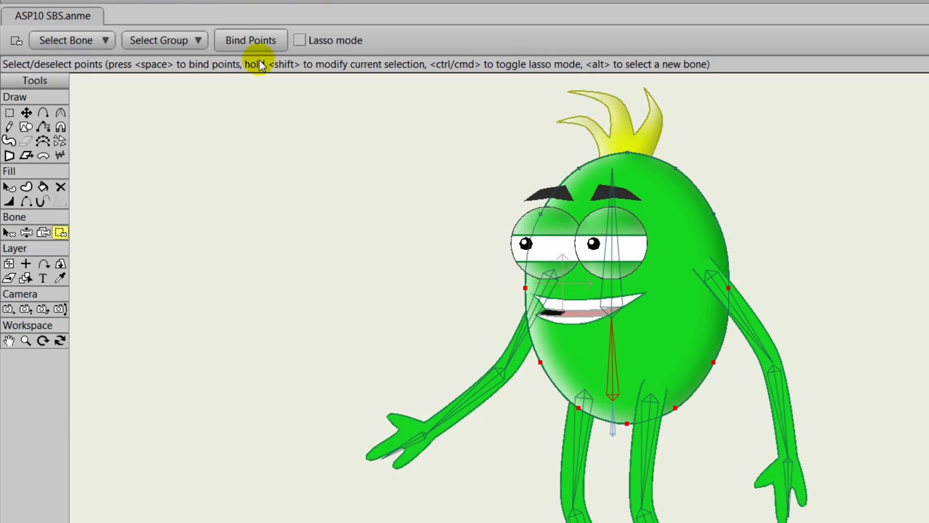
left_click(261, 39)
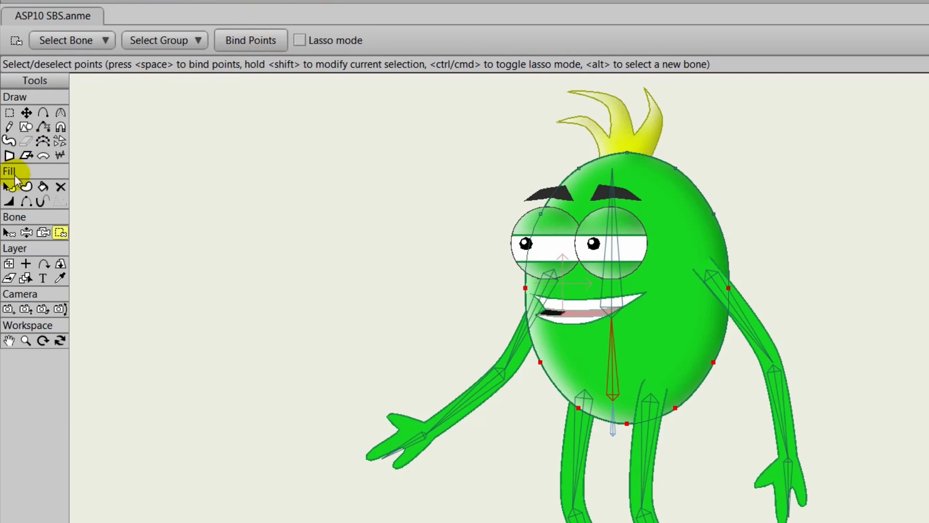
Bind the five upper points of the Body layer to the top spine bone B3
left_click(9, 233)
left_click(611, 245)
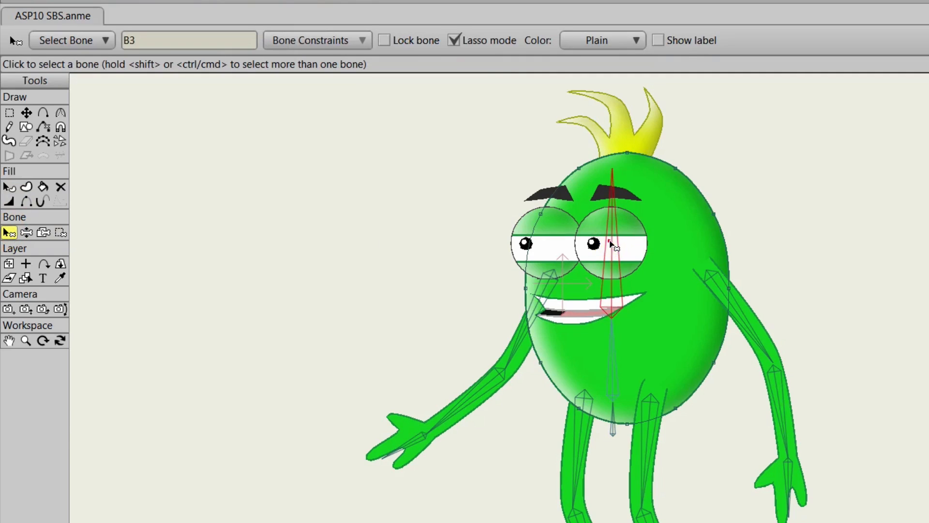
left_click(60, 232)
left_click_drag(498, 129, 788, 245)
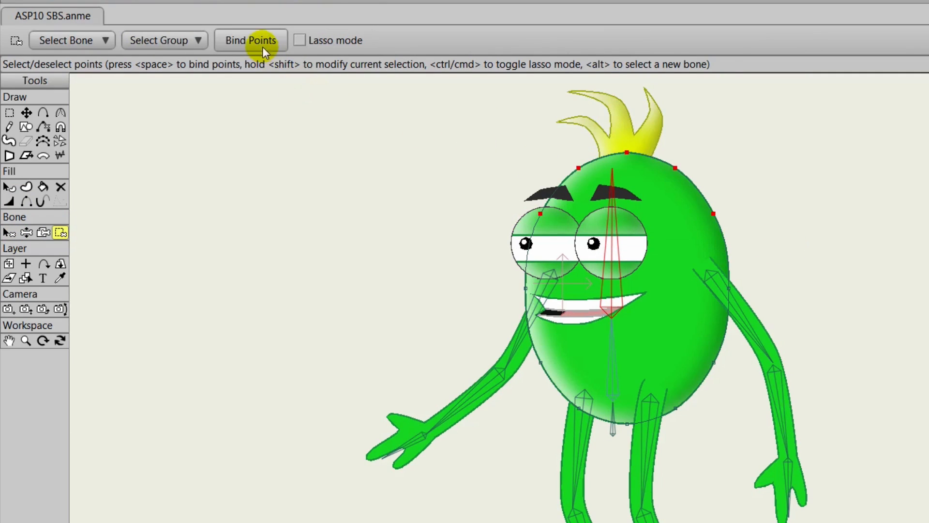
left_click(255, 42)
Test the body's point binding by temporarily moving the top spine bone and both arms, and return to the rest pose
left_click(26, 232)
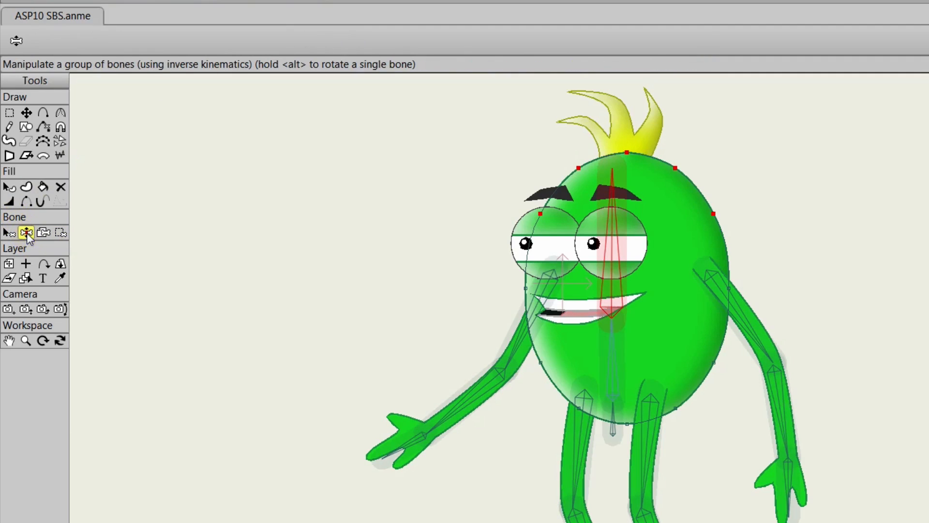
mouse_move(611, 195)
left_mouse_down()
mouse_move(599, 207)
mouse_move(651, 218)
mouse_move(646, 208)
mouse_move(631, 218)
mouse_move(644, 236)
mouse_move(612, 196)
mouse_move(603, 199)
left_mouse_up()
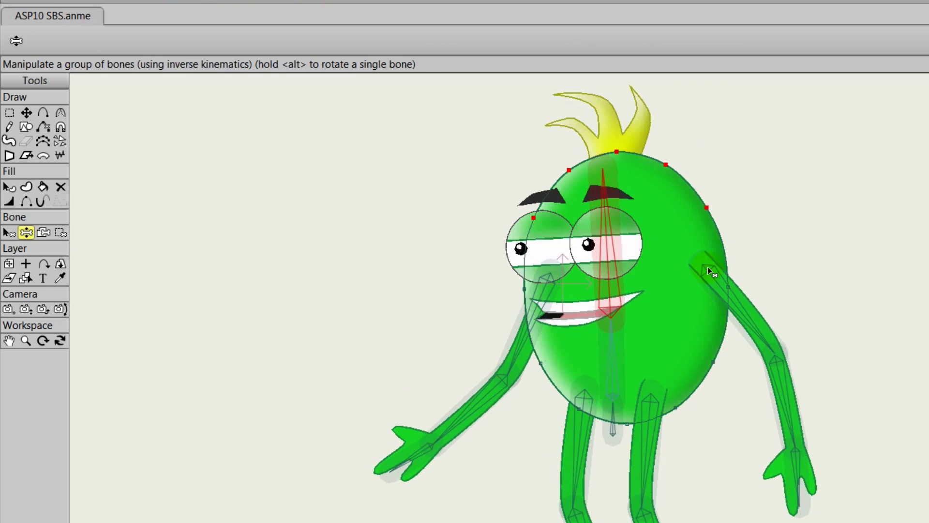
mouse_move(756, 329)
left_mouse_down()
mouse_move(790, 265)
mouse_move(756, 321)
mouse_move(764, 373)
mouse_move(751, 425)
mouse_move(681, 379)
mouse_move(774, 423)
mouse_move(854, 379)
mouse_move(813, 426)
mouse_move(719, 373)
mouse_move(736, 384)
mouse_move(728, 395)
left_mouse_up()
mouse_move(473, 390)
left_mouse_down()
mouse_move(550, 435)
mouse_move(667, 423)
mouse_move(441, 353)
mouse_move(421, 337)
mouse_move(549, 452)
mouse_move(503, 460)
mouse_move(447, 429)
left_mouse_up()
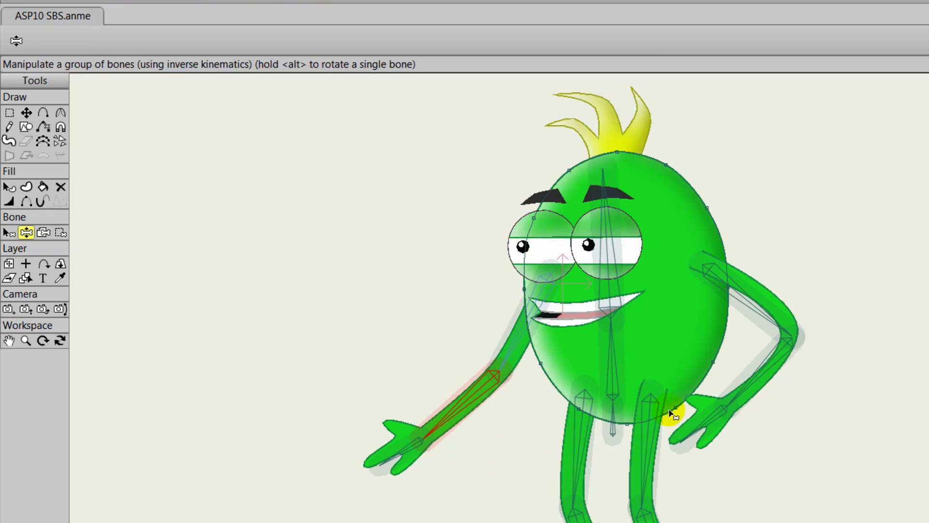
left_click_drag(756, 383, 789, 387)
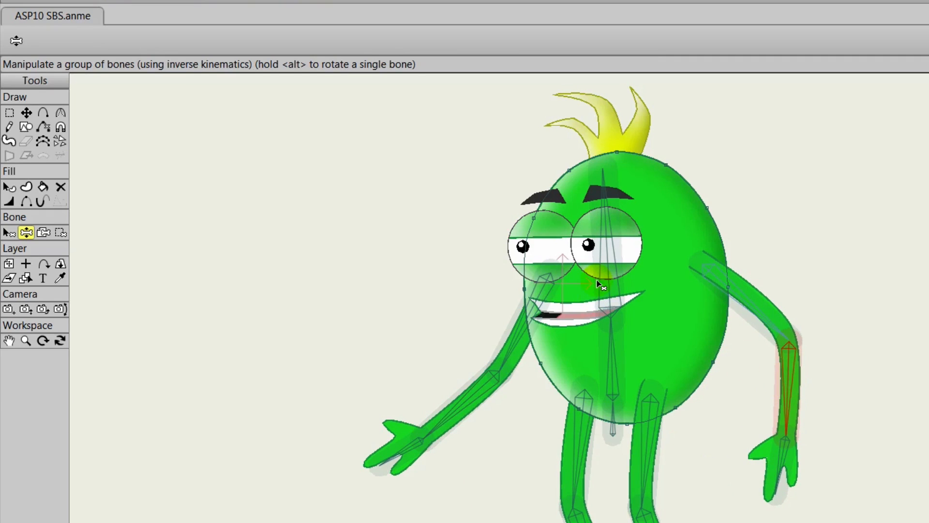
left_click(9, 233)
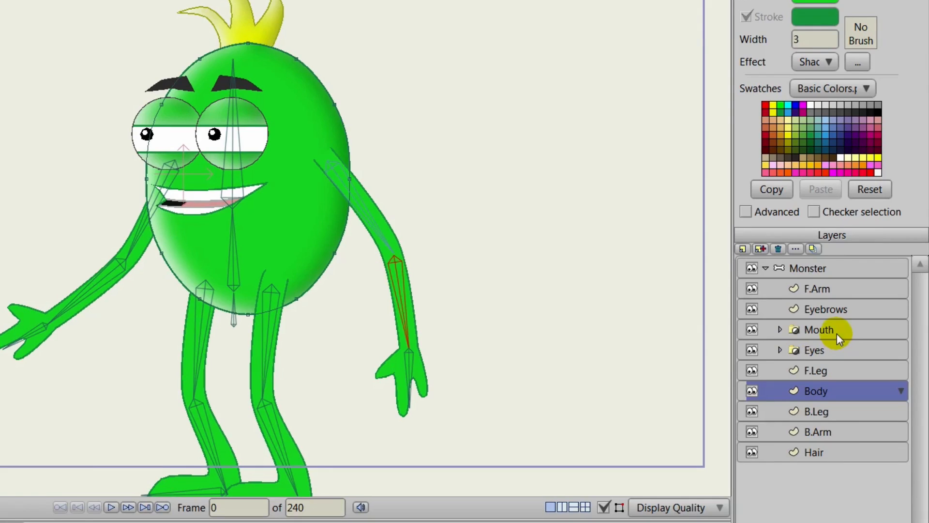
Bind the Mouth and Eyes group layers to the top spine bone B3
left_click(823, 329)
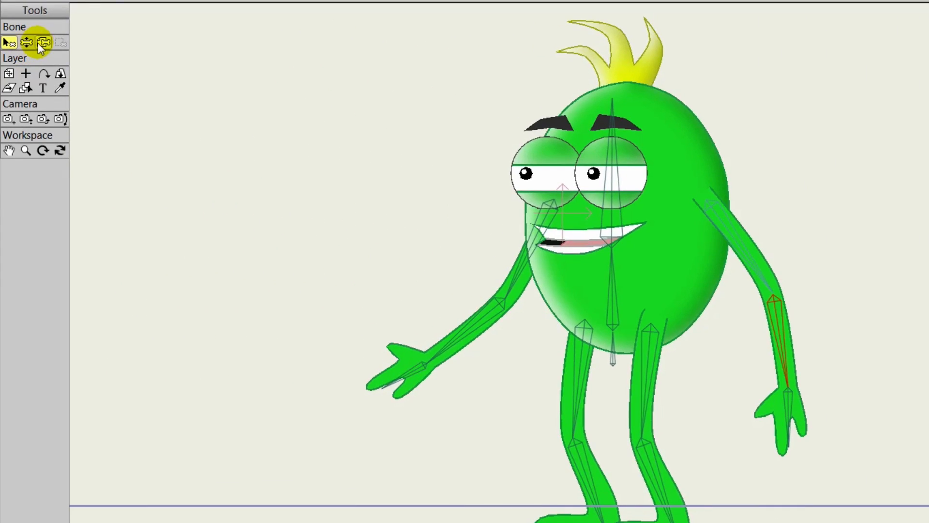
left_click(42, 42)
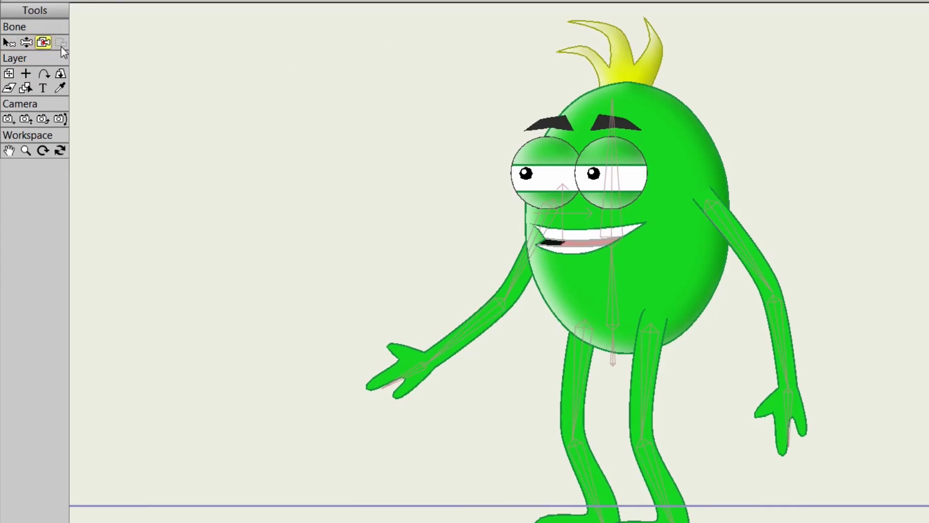
left_click(612, 156)
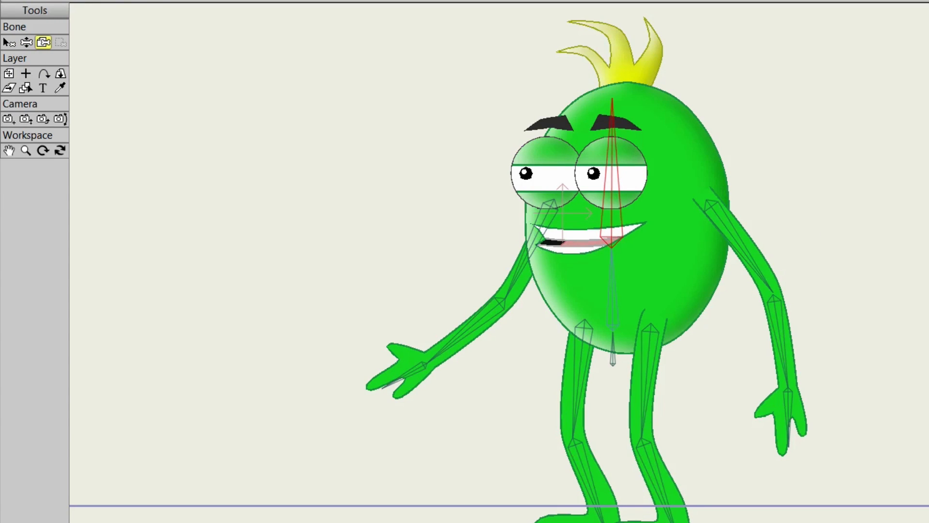
left_click(801, 343)
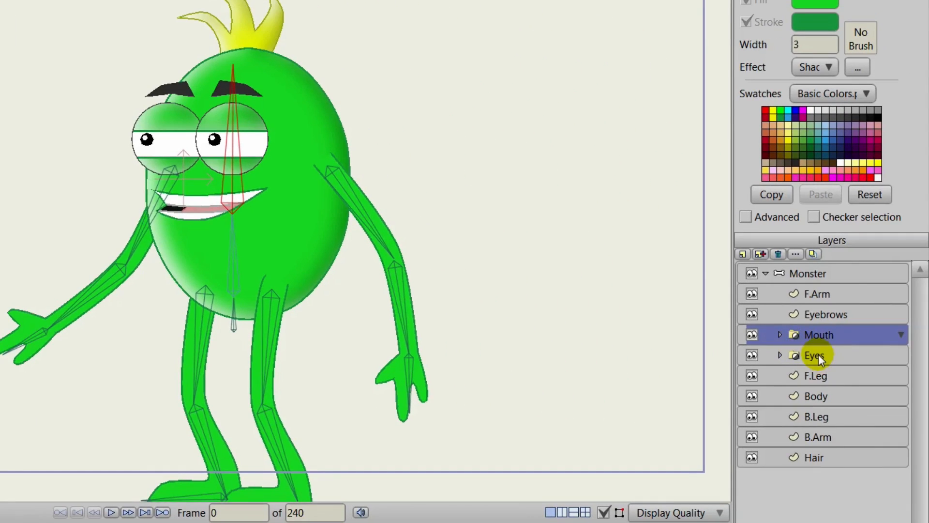
left_click(817, 355)
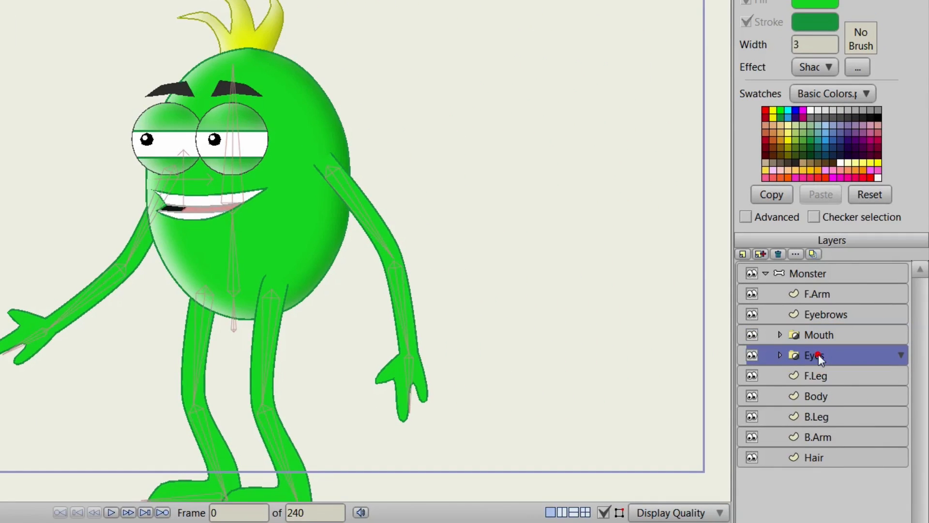
left_click(231, 151)
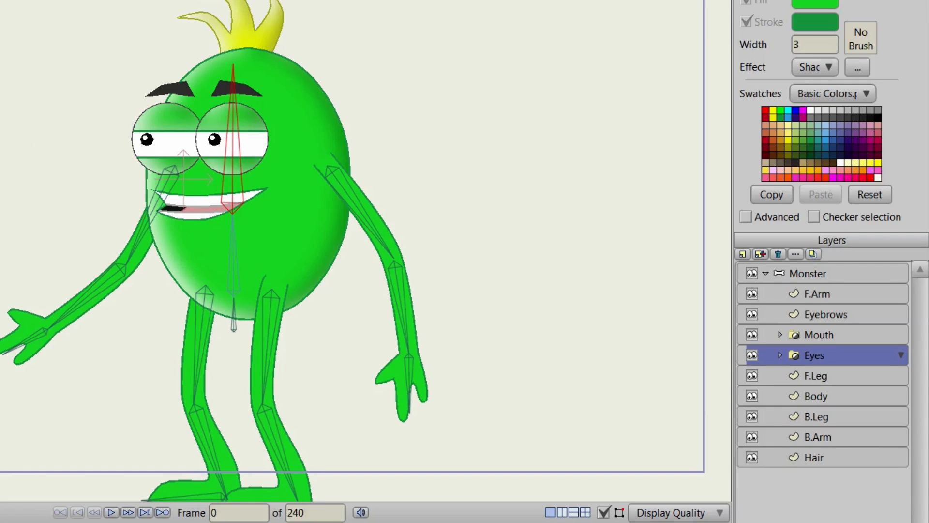
Test how the face follows the body by temporarily moving the top spine bone and both arms
mouse_move(231, 151)
left_mouse_down()
mouse_move(219, 118)
mouse_move(185, 107)
mouse_move(280, 140)
mouse_move(261, 104)
mouse_move(213, 99)
mouse_move(239, 112)
mouse_move(228, 109)
left_mouse_up()
left_click_drag(349, 184, 341, 228)
mouse_move(153, 232)
left_mouse_down()
mouse_move(115, 209)
mouse_move(115, 196)
mouse_move(156, 245)
mouse_move(87, 154)
mouse_move(120, 218)
mouse_move(161, 234)
left_mouse_up()
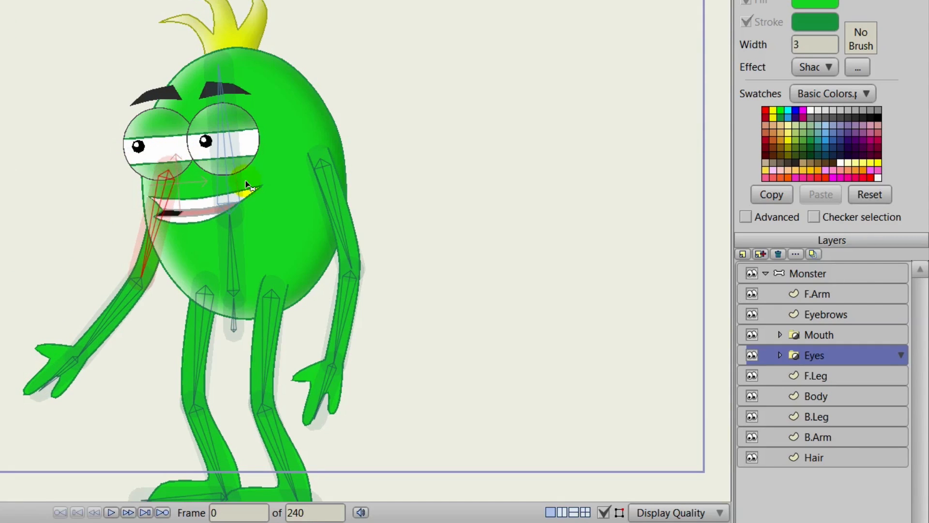
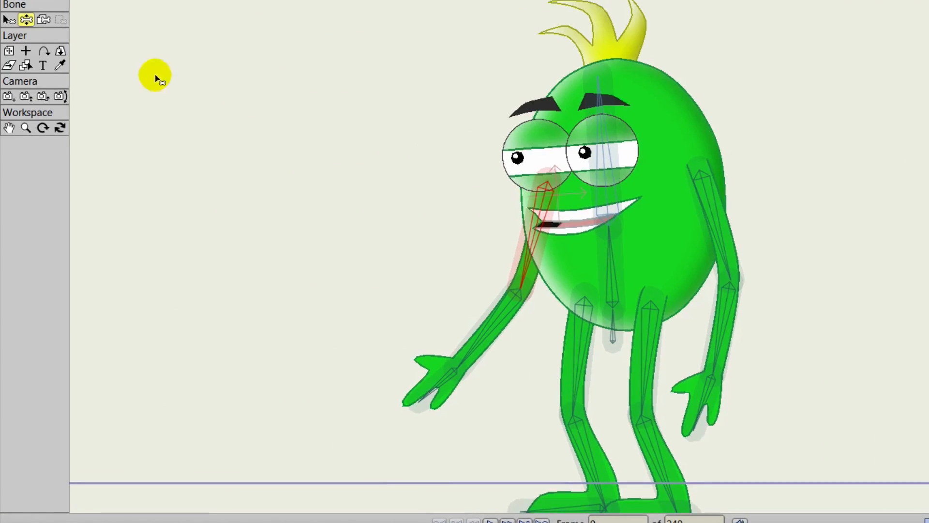
Release the Eyes and Mouth group layers from their bone binding
left_click(47, 17)
left_click(845, 146)
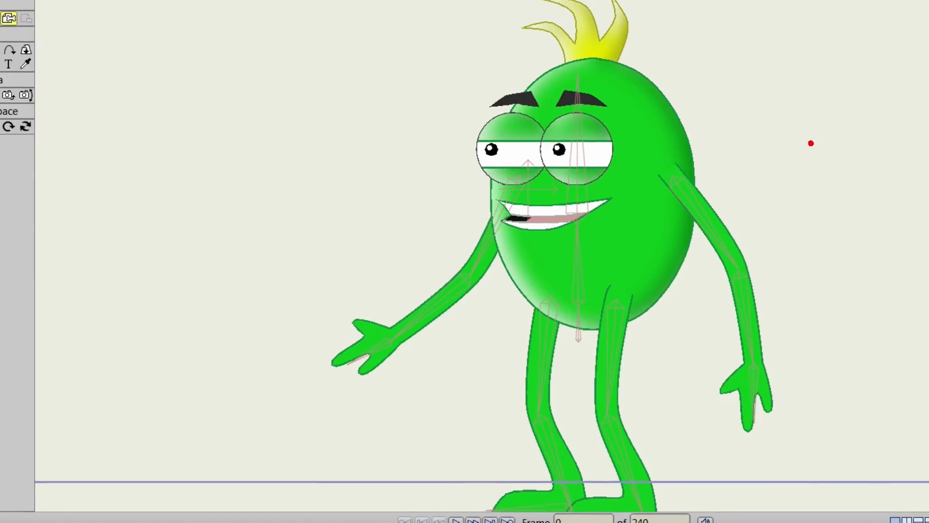
left_click(812, 332)
left_click(446, 176)
left_click(821, 291)
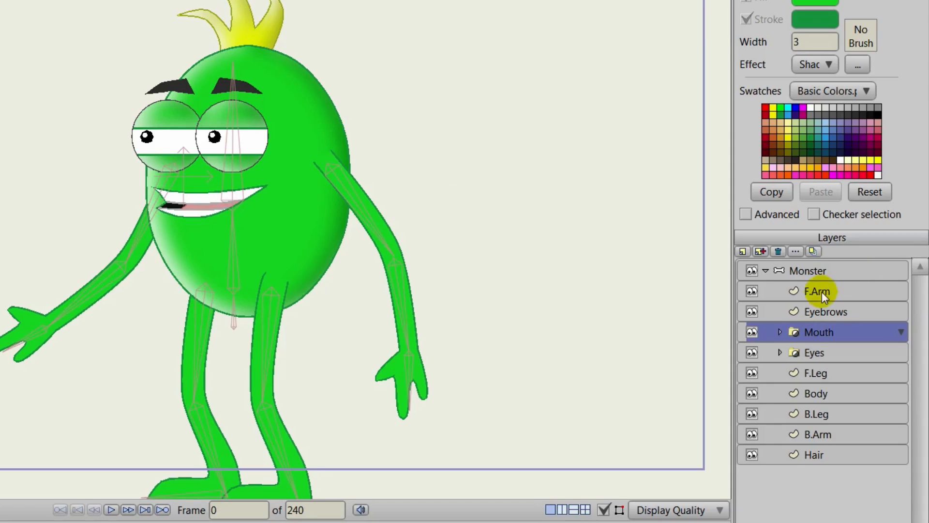
Bind the Inside and Mouth layers within the Mouth group individually to the top spine bone B3
left_click(779, 332)
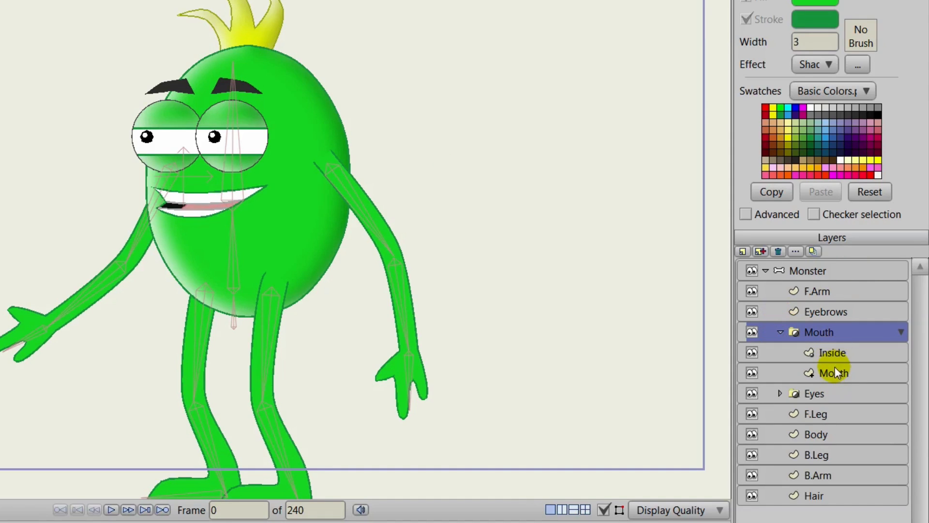
left_click(823, 353)
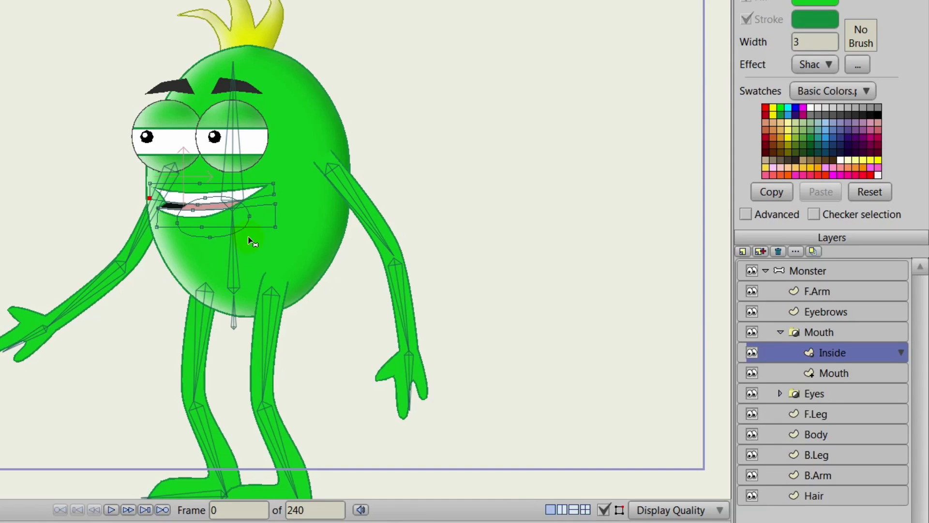
left_click(234, 160)
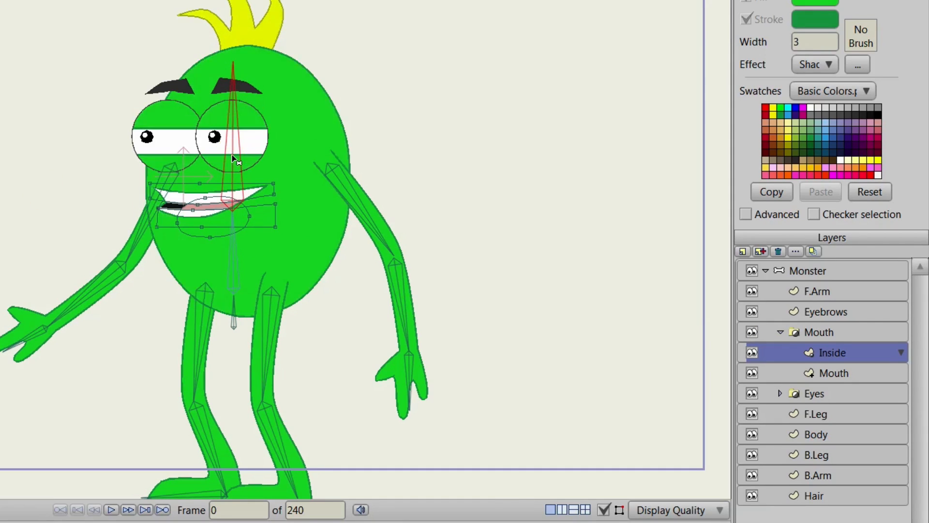
left_click(812, 373)
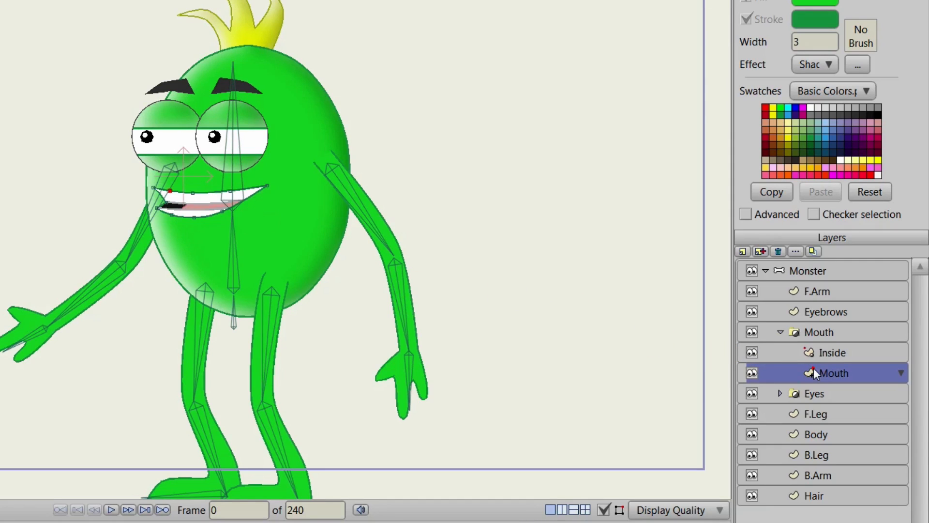
left_click(229, 156)
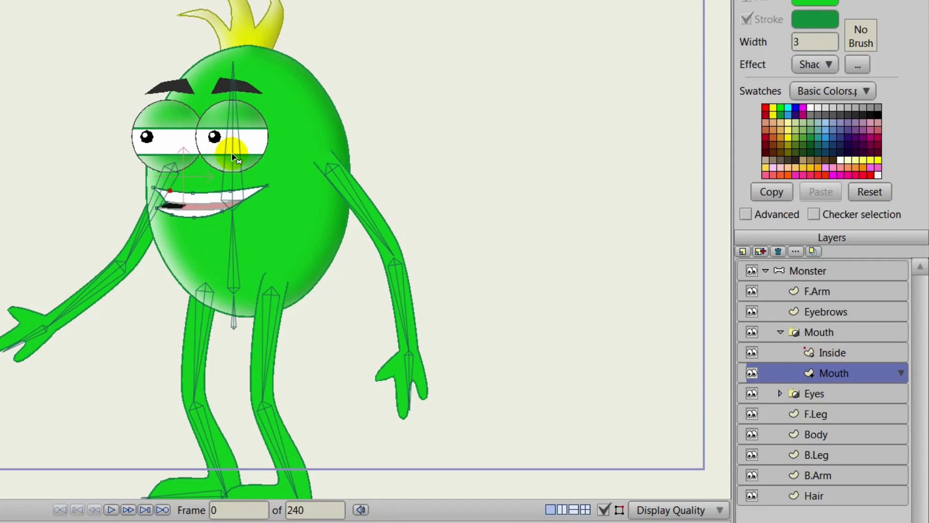
Bind the Eyes, Pupils and Eyelids layers within the Eyes group individually to the top spine bone B3
left_click(779, 332)
left_click(780, 353)
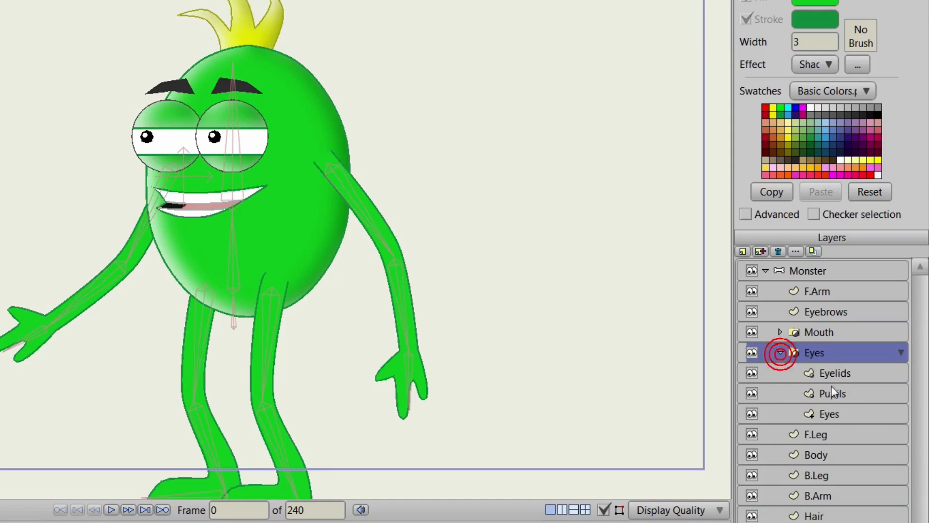
left_click(828, 414)
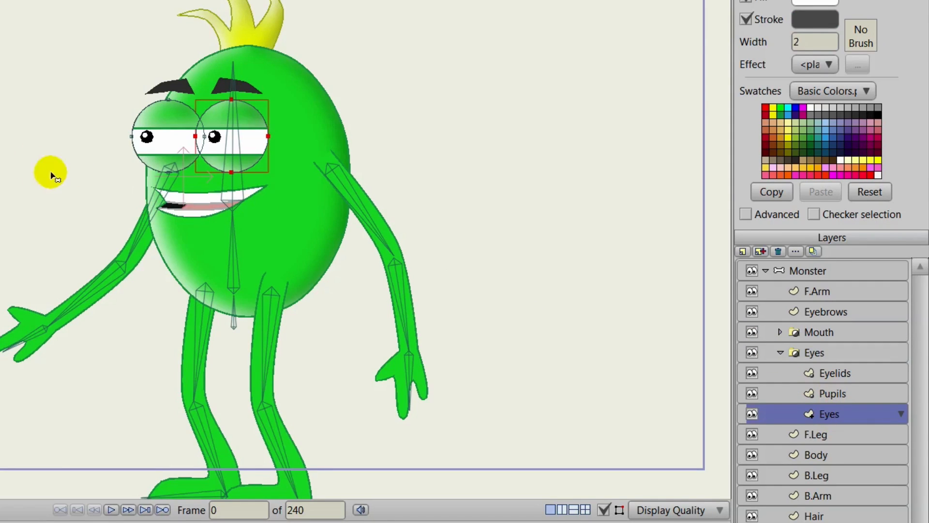
left_click(235, 187)
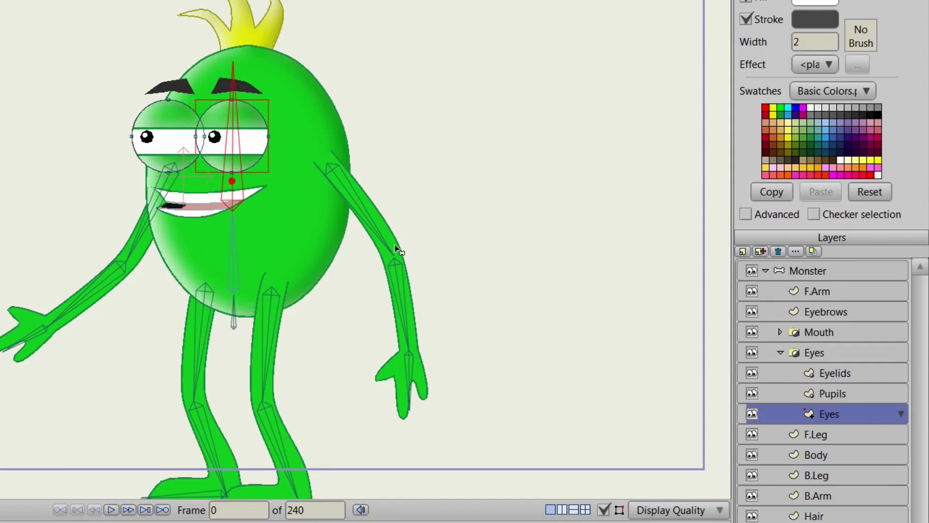
left_click(833, 393)
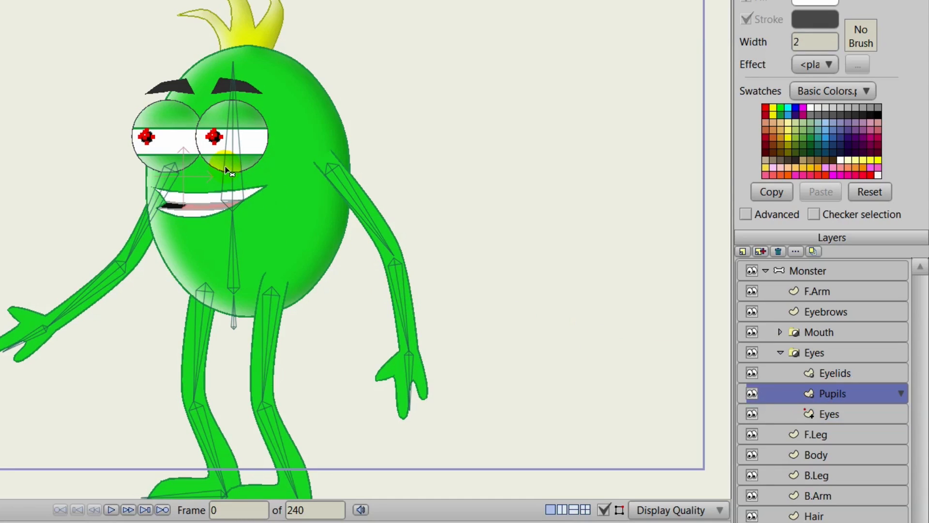
left_click(805, 372)
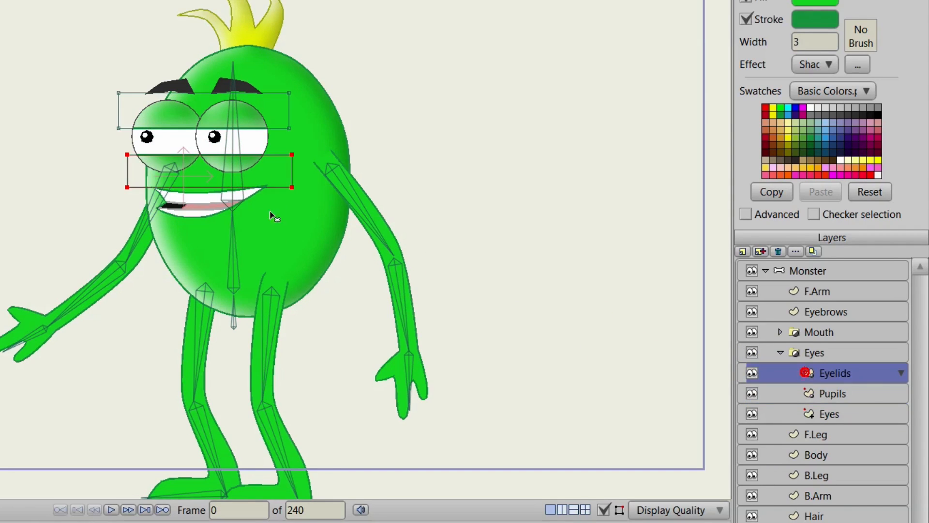
left_click(234, 170)
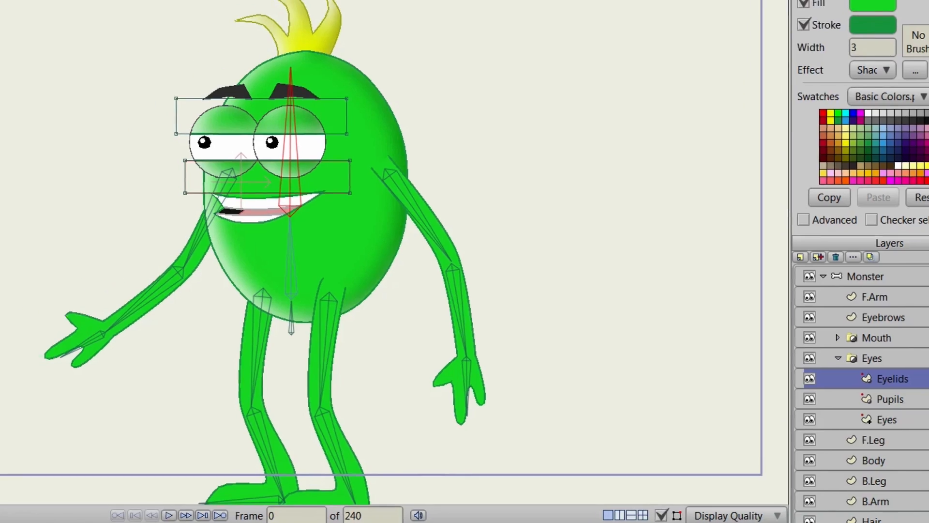
Test how the facial layers follow the rig by temporarily moving the spine and both arms
left_click(26, 162)
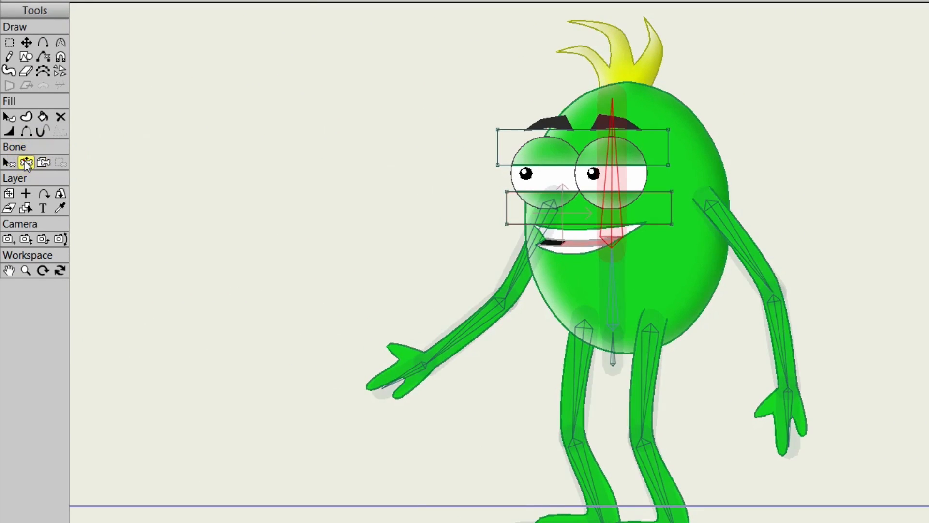
left_click_drag(363, 215, 376, 201)
mouse_move(759, 243)
left_mouse_down()
mouse_move(747, 228)
mouse_move(755, 240)
left_mouse_up()
left_click_drag(518, 253, 463, 266)
mouse_move(535, 272)
left_mouse_down()
mouse_move(479, 222)
mouse_move(508, 292)
mouse_move(526, 293)
left_mouse_up()
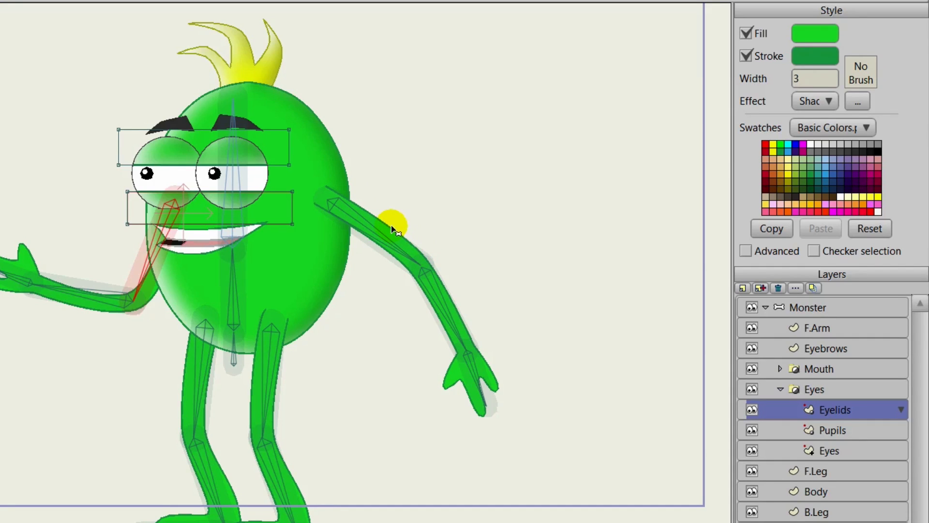
On the Monster layer, add a bone along each eyebrow from outer to inner end, both parented to the top spine bone B3
left_click(803, 310)
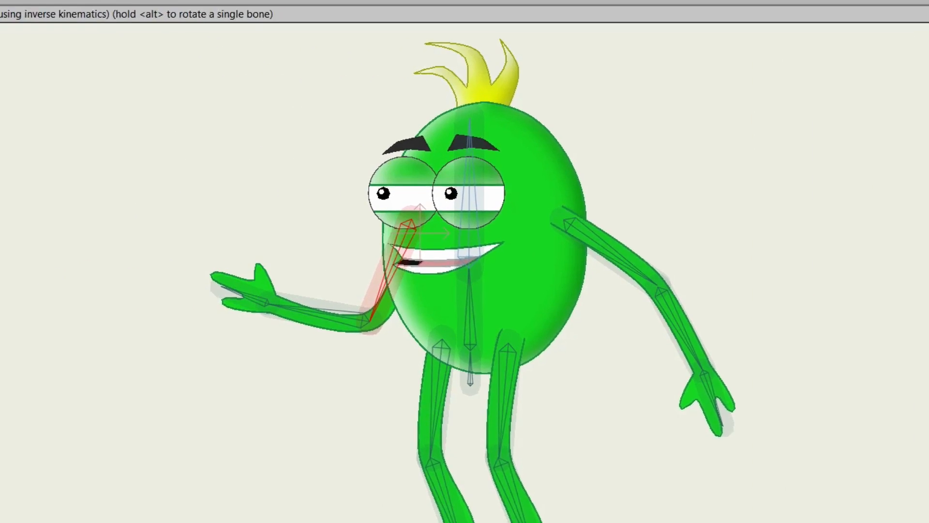
left_click(9, 74)
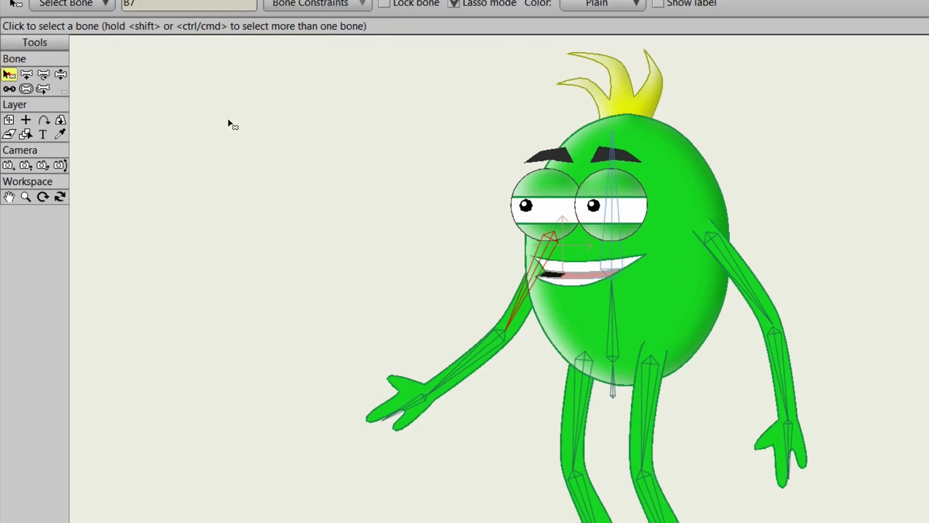
left_click(612, 179)
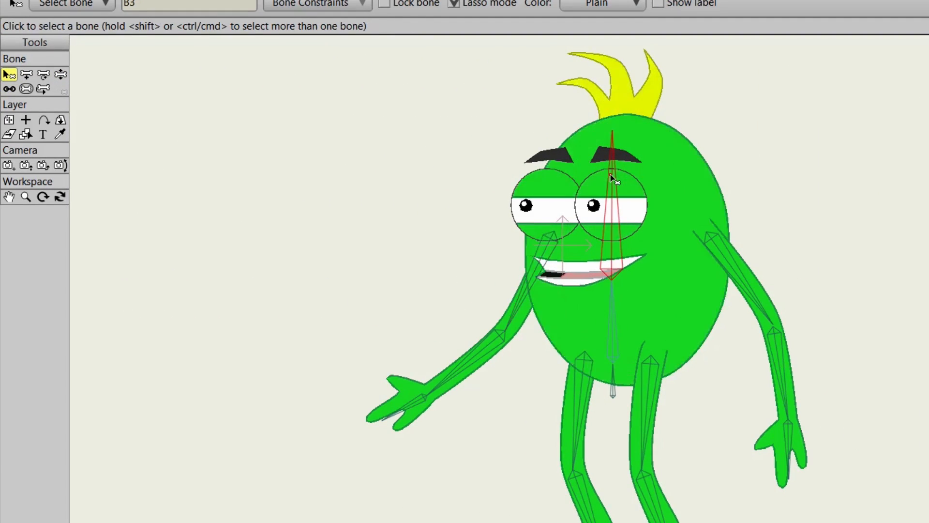
left_click(32, 75)
scroll(649, 197, "up", 5)
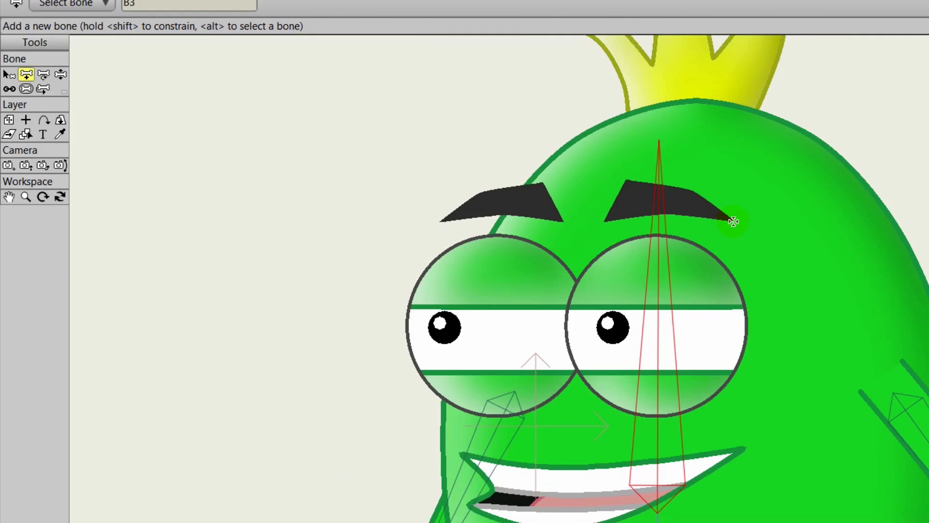
left_click_drag(734, 220, 621, 193)
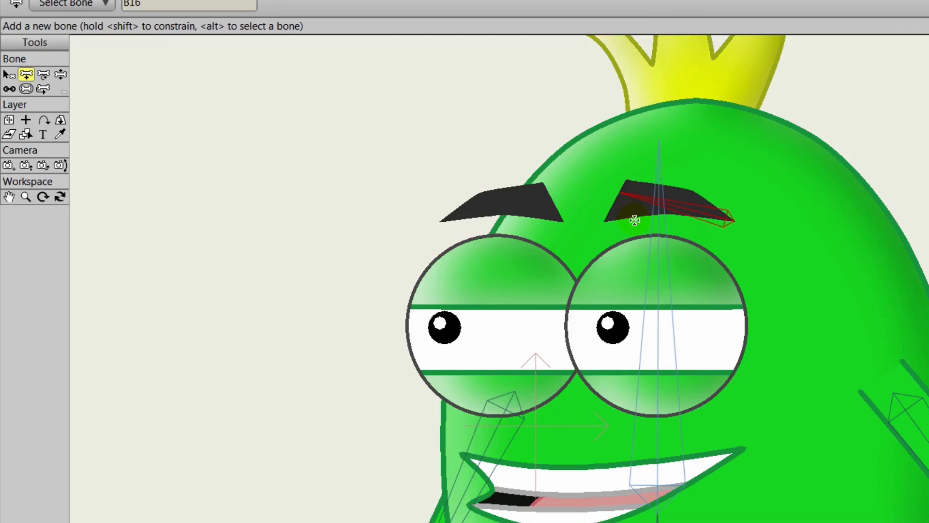
left_click(657, 262, "alt")
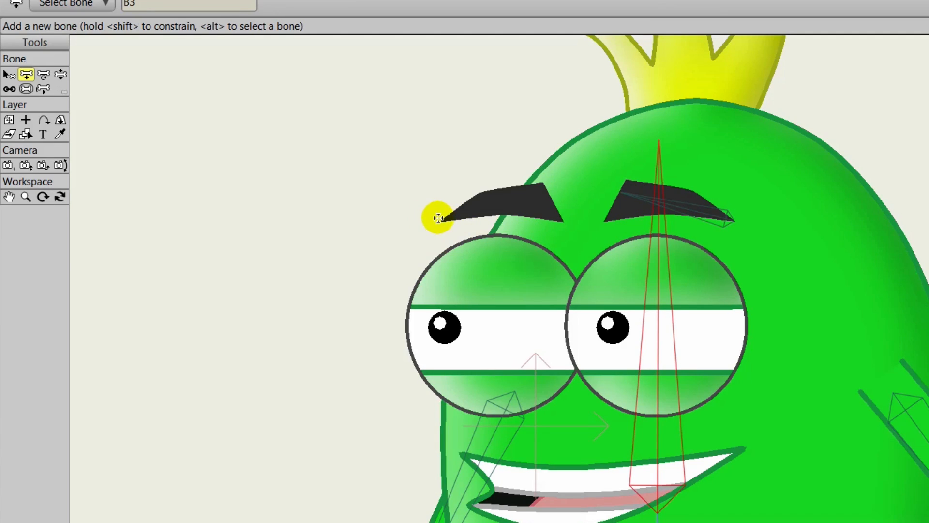
left_click_drag(438, 220, 551, 194)
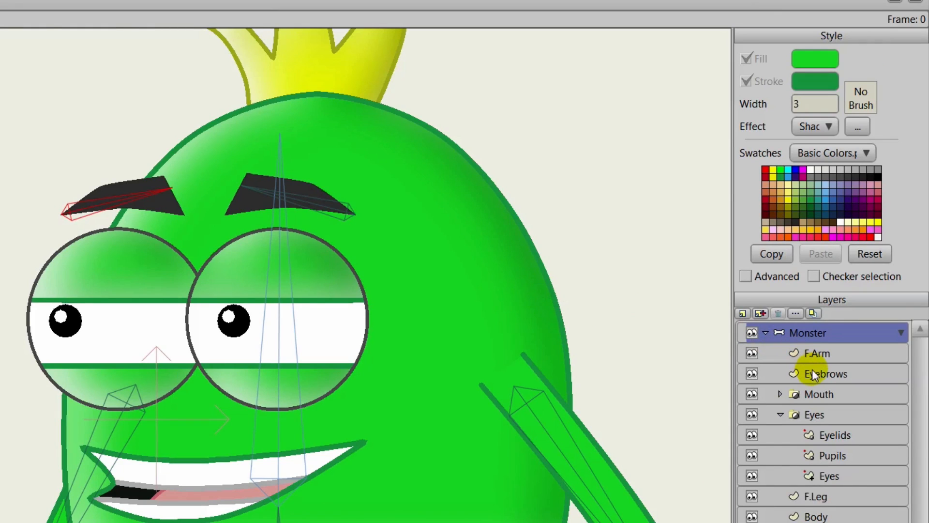
On the Eyebrows layer, bind all points of the left eyebrow to the bone running along it
left_click(814, 370)
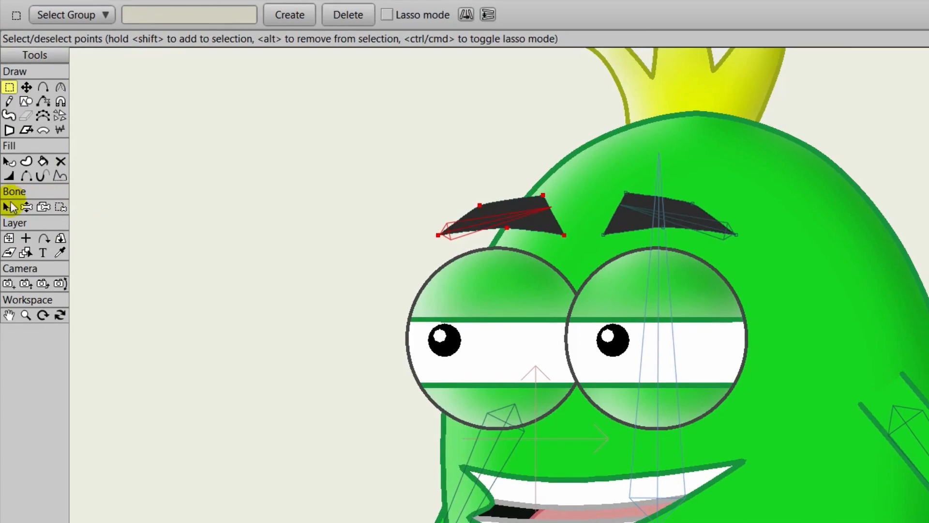
left_click(9, 208)
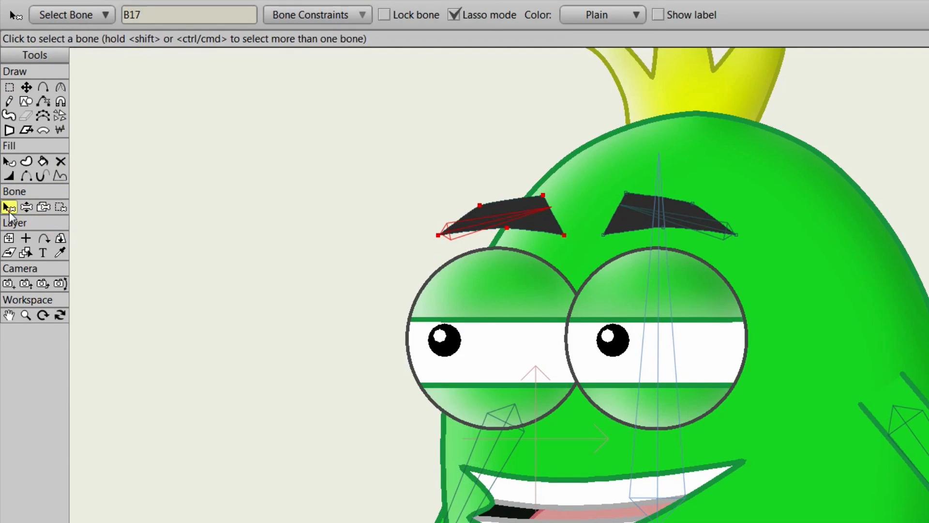
left_click(61, 207)
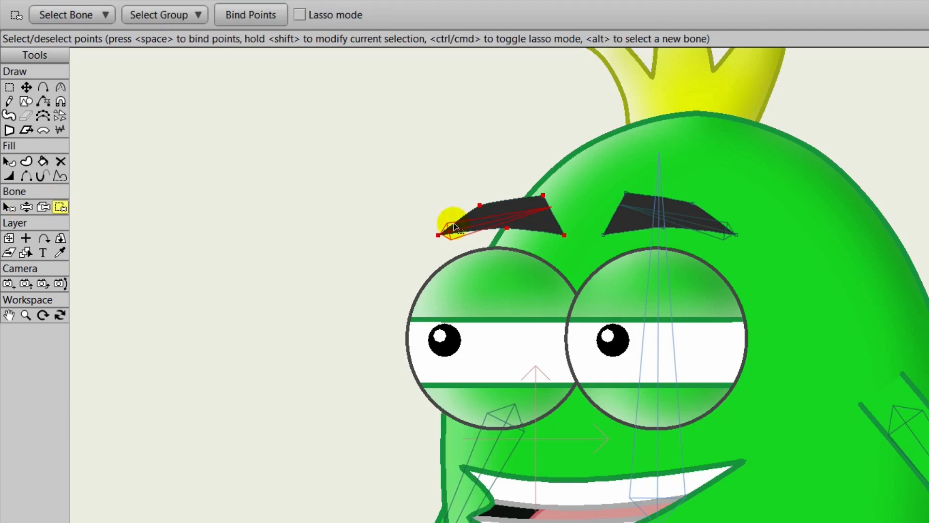
left_click_drag(404, 187, 585, 261)
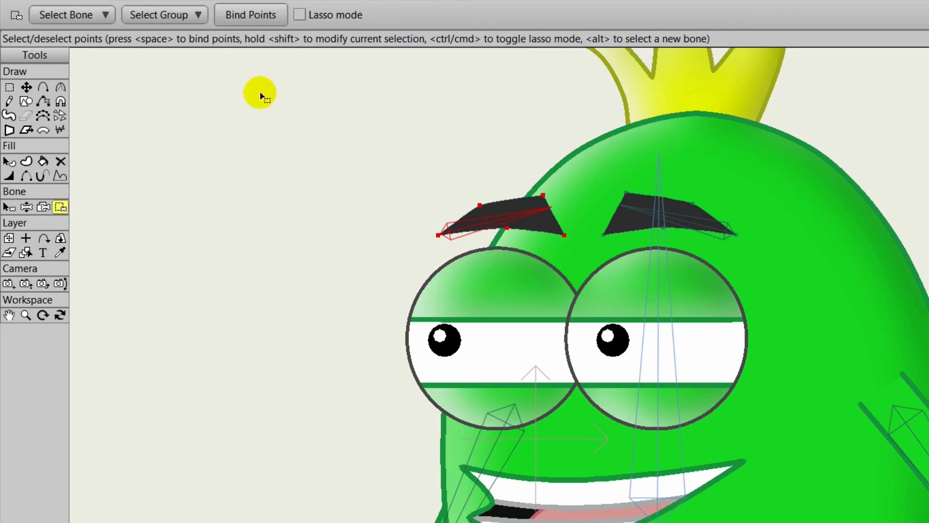
left_click(244, 15)
Bind all points of the right eyebrow to its own bone
left_click(9, 207)
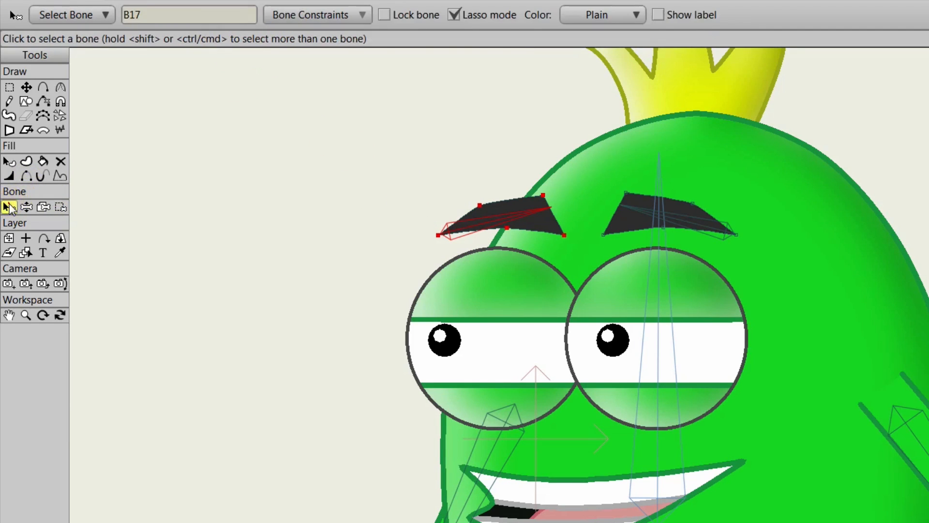
left_click(698, 224)
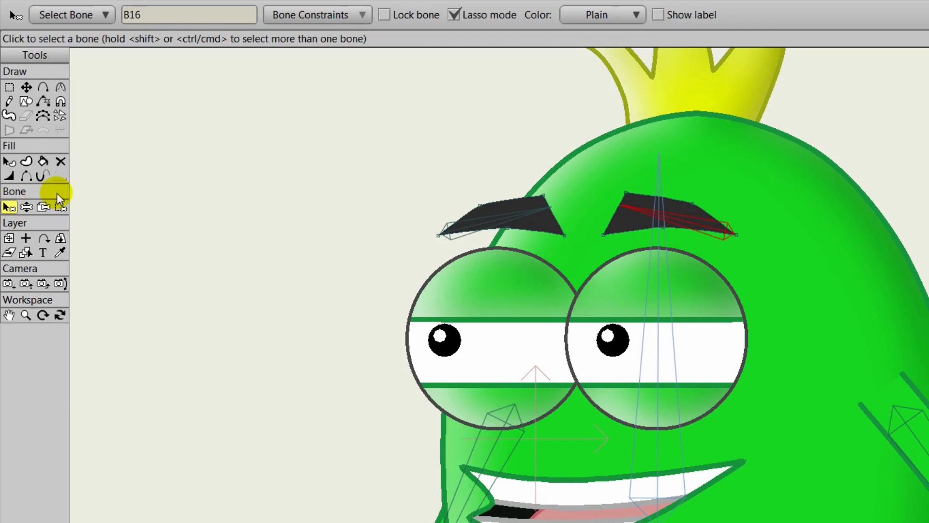
left_click(60, 207)
left_click_drag(773, 170, 586, 274)
left_click(251, 15)
Test the eyebrow bindings by temporarily rotating both eyebrow bones
left_click(26, 207)
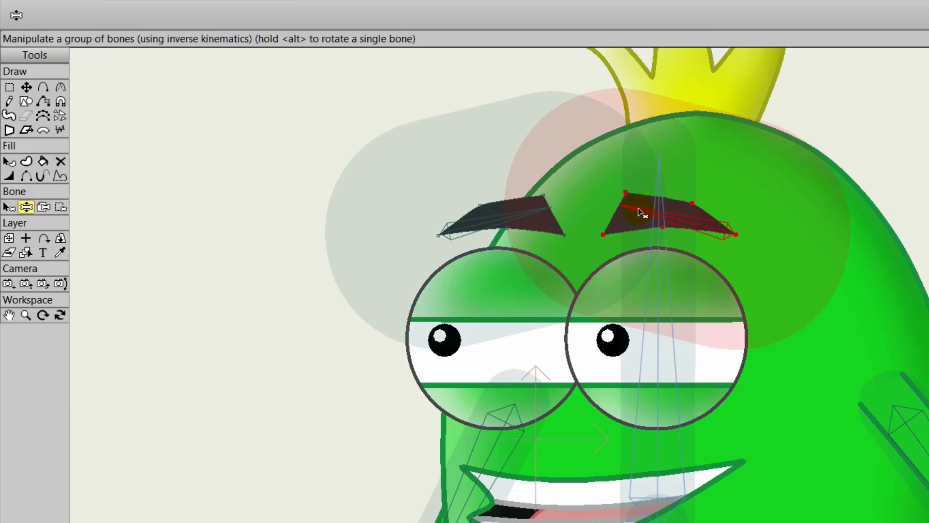
left_click_drag(642, 213, 612, 214)
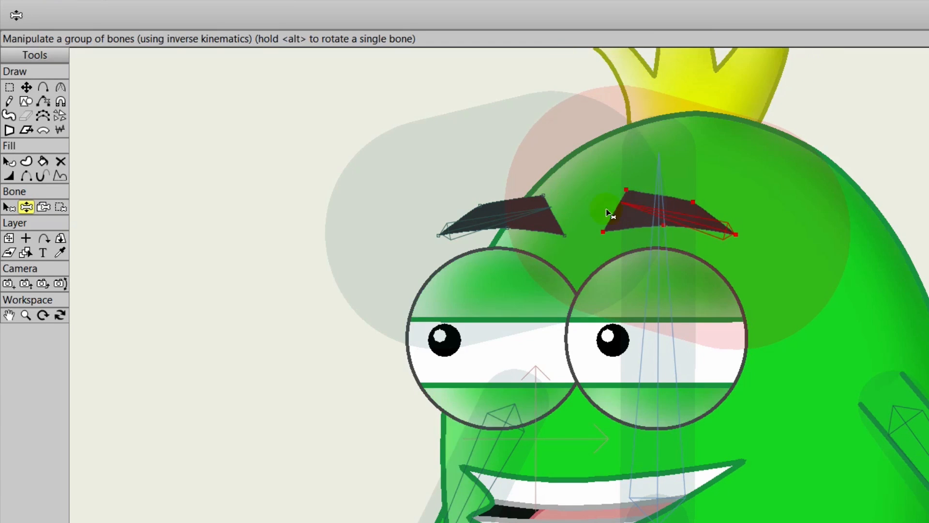
left_click(8, 207)
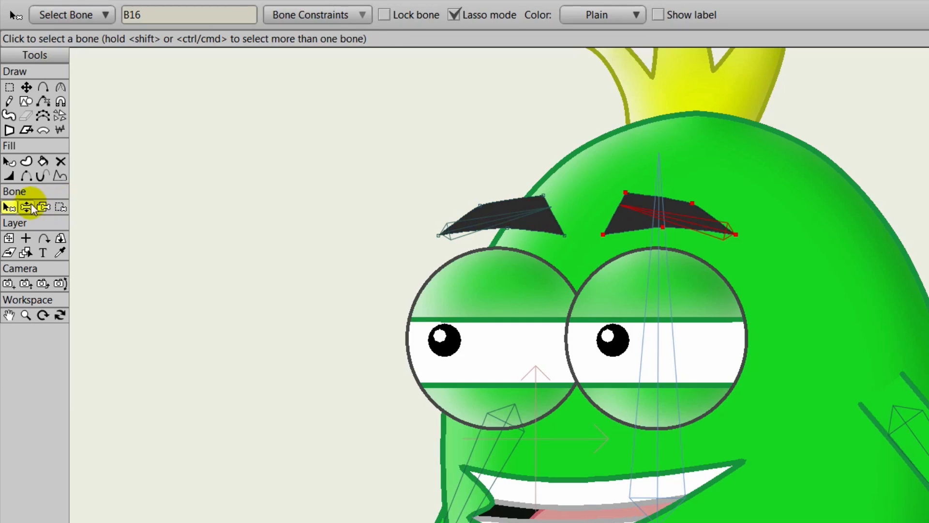
left_click(26, 207)
left_click_drag(508, 212, 525, 221)
mouse_move(633, 207)
left_mouse_down()
mouse_move(642, 175)
mouse_move(629, 181)
mouse_move(629, 214)
left_mouse_up()
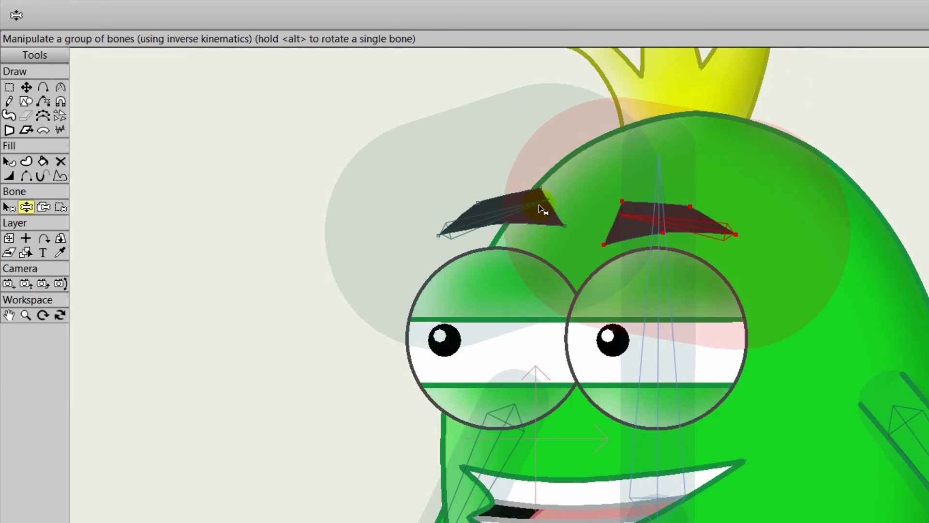
left_click_drag(542, 209, 322, 193)
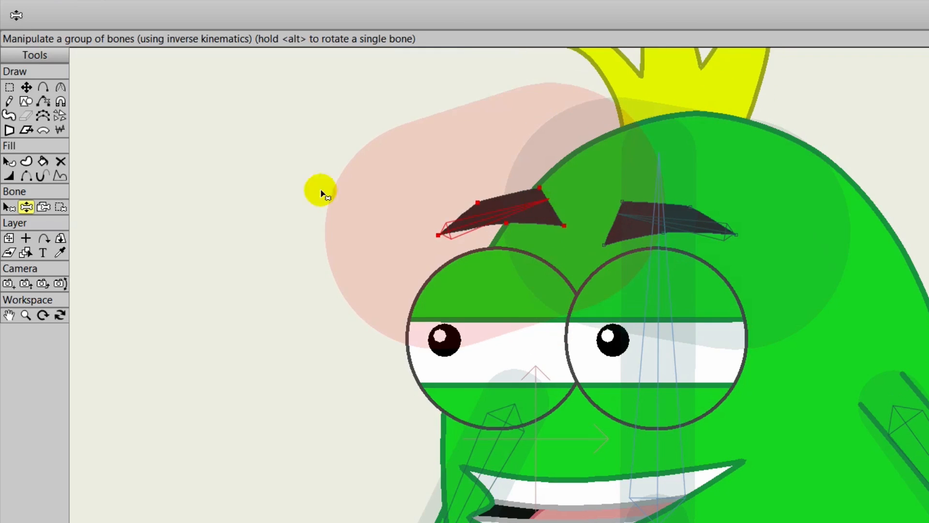
On the Monster layer, add a short horizontal bone outside the head beside the eyes, parented to the top spine bone B3
left_click(8, 208)
left_click_drag(655, 231, 614, 313)
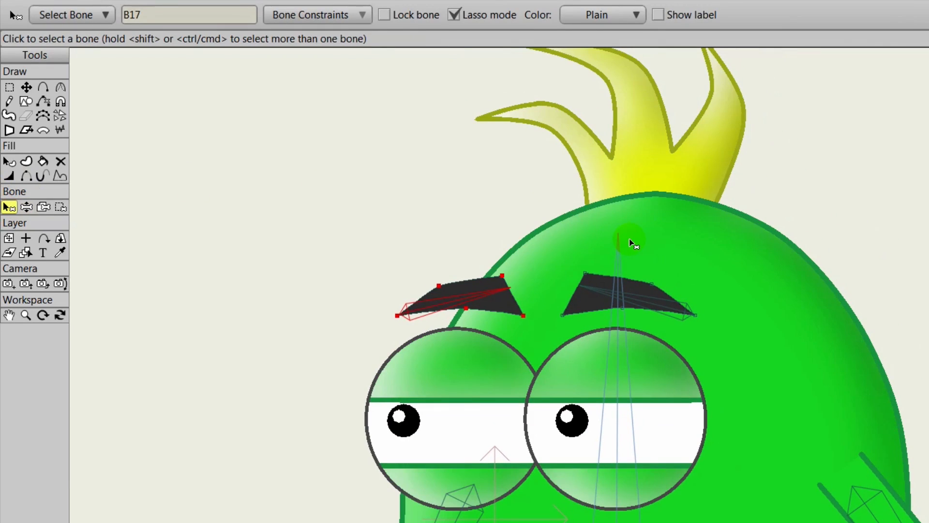
left_click(633, 243)
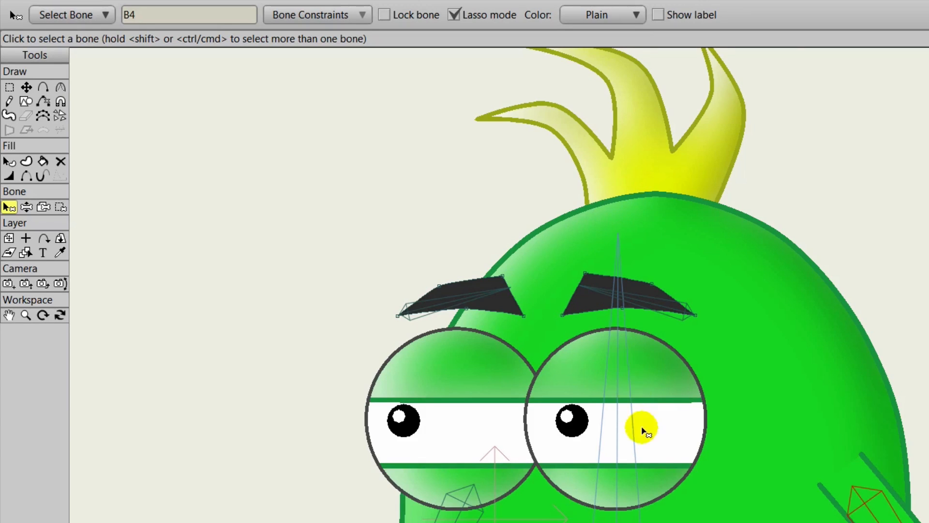
left_click_drag(706, 468, 719, 323)
left_click(675, 317)
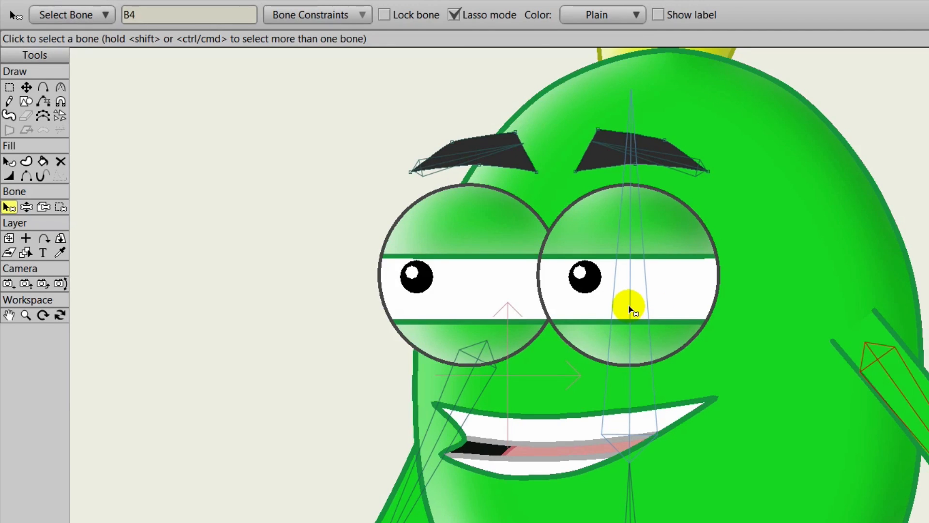
left_click(630, 310)
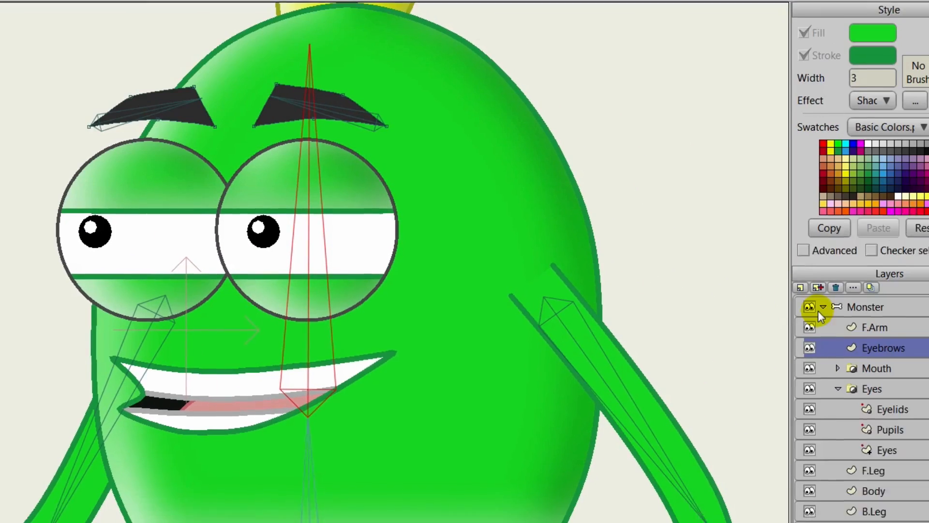
left_click(815, 306)
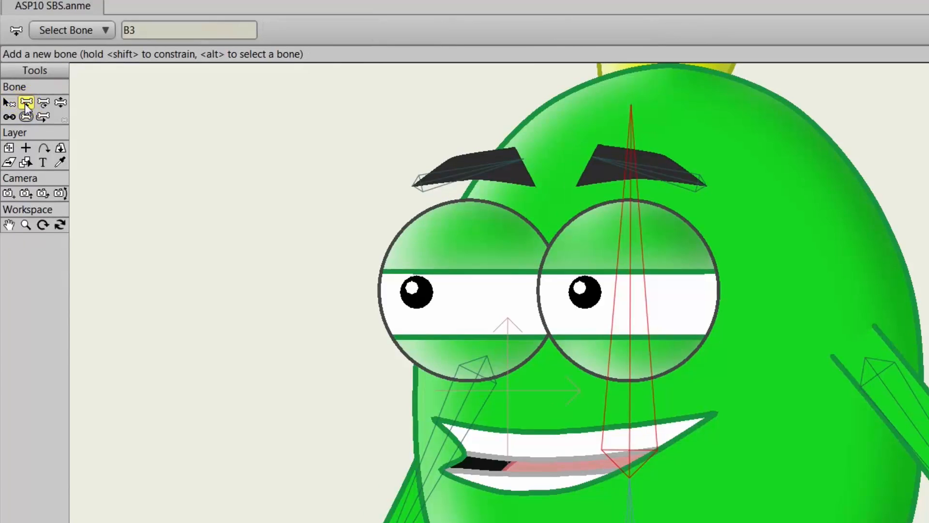
left_click(25, 102)
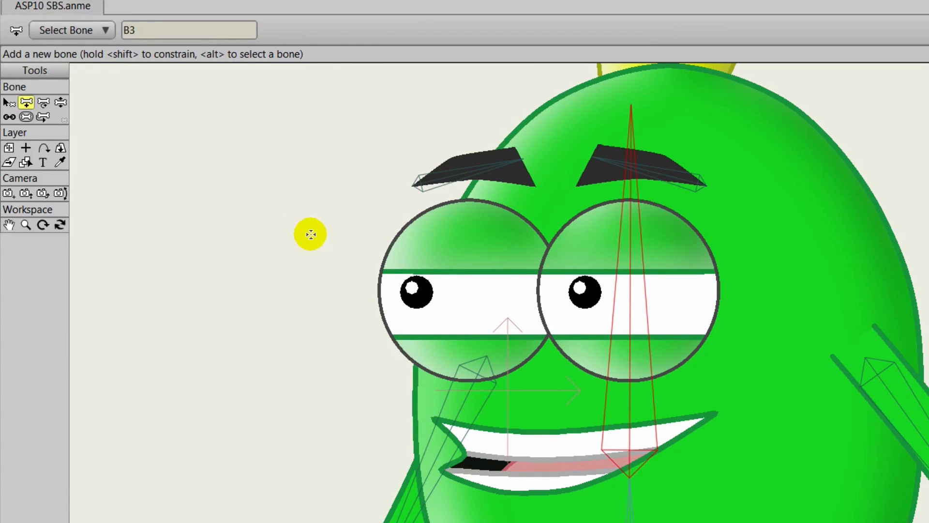
left_click_drag(297, 233, 375, 231)
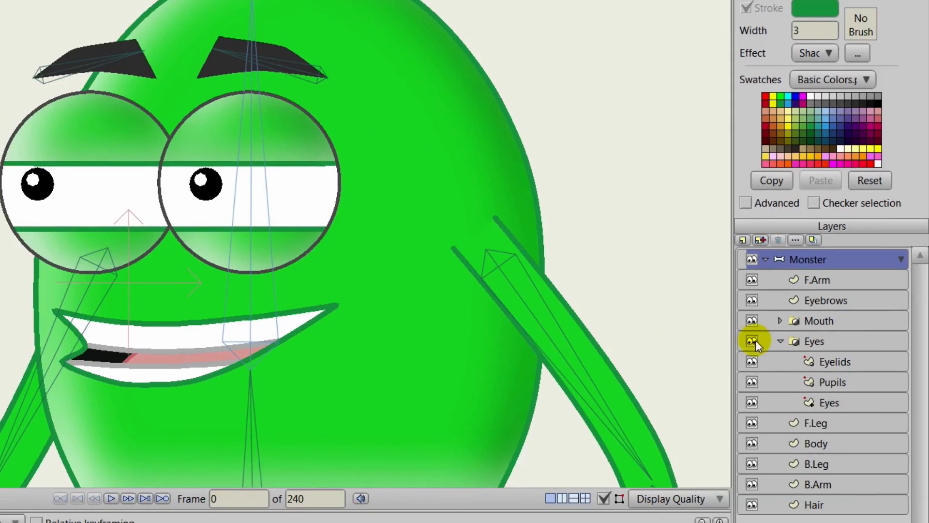
left_click(781, 340)
left_click(782, 340)
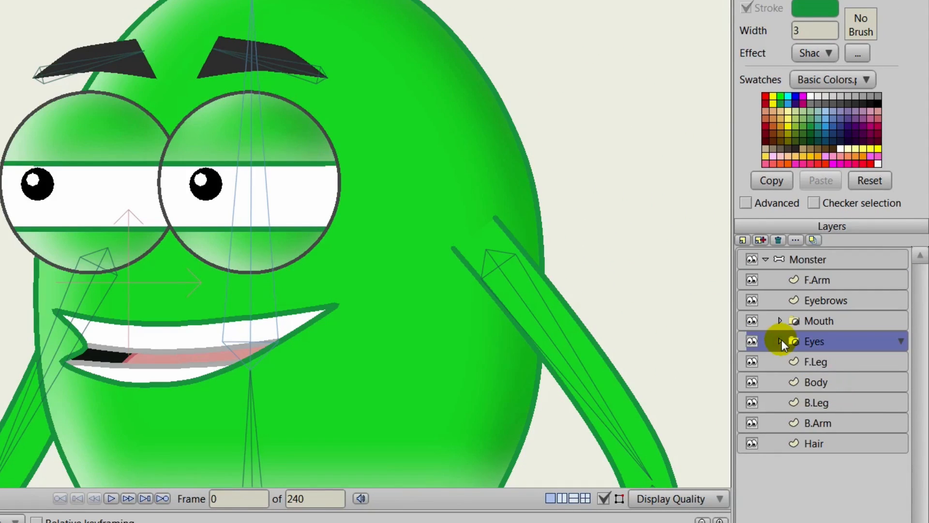
left_click(781, 340)
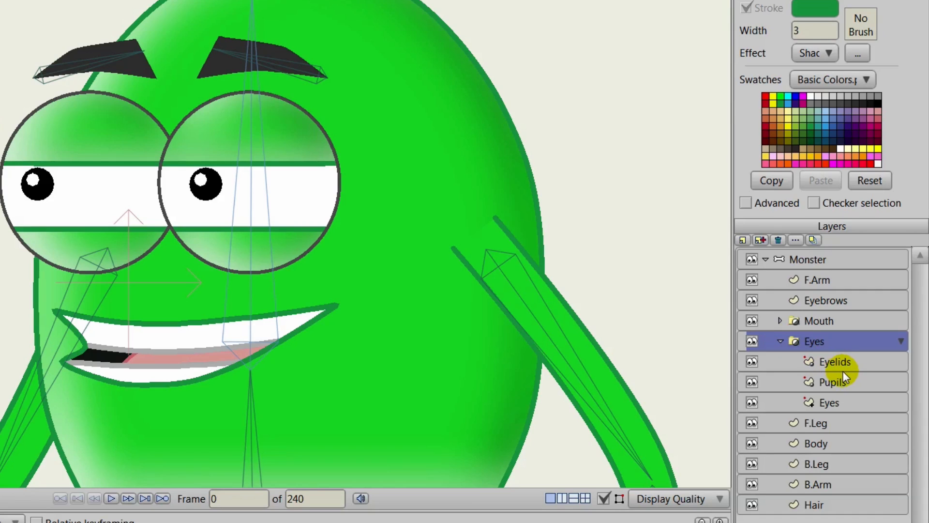
Release the Pupils layer from its layer binding to the top spine bone B3
left_click(836, 387)
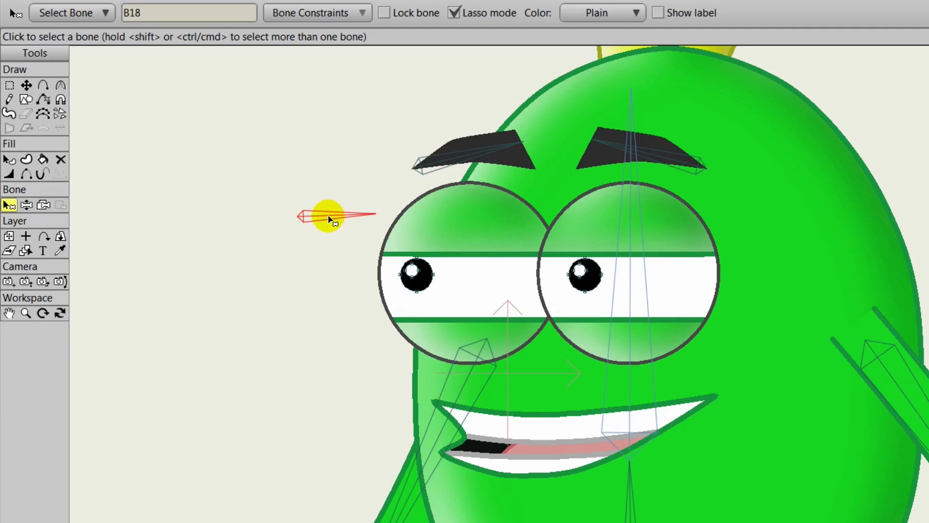
key("Up")
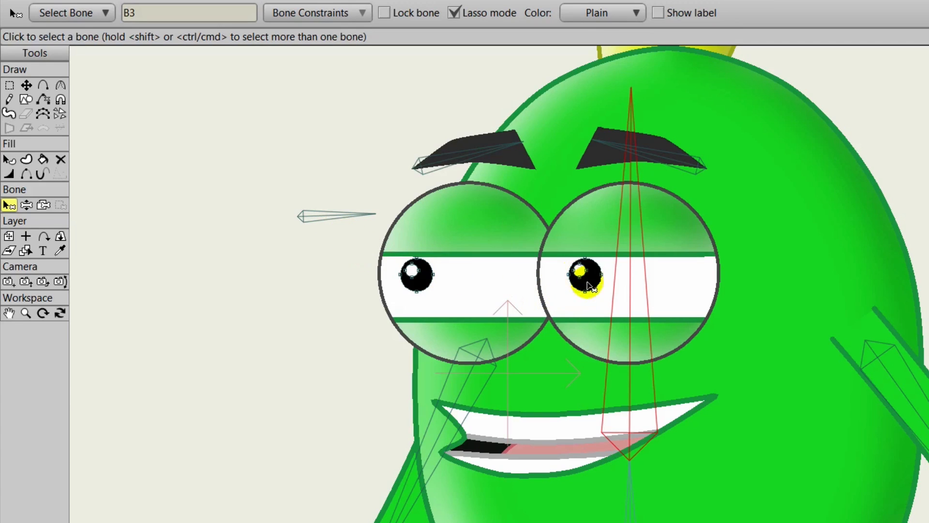
left_click(45, 205)
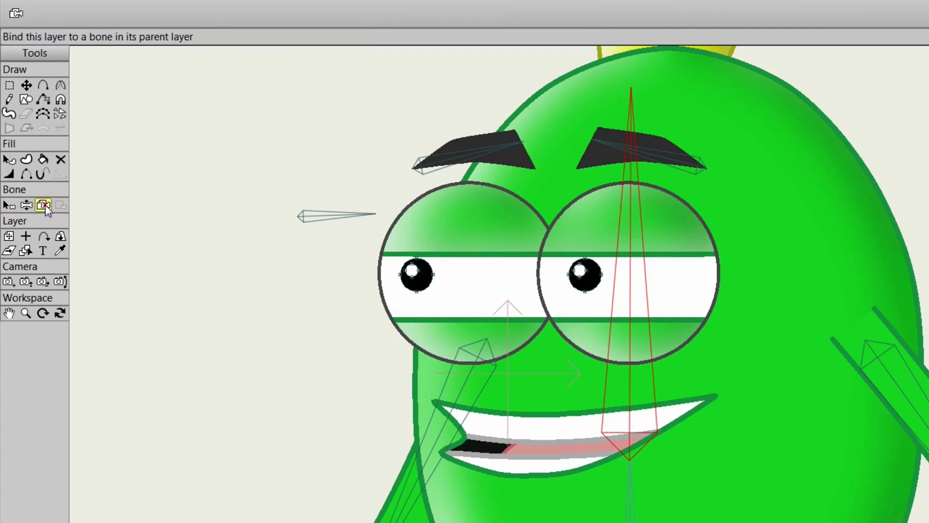
left_click(291, 285)
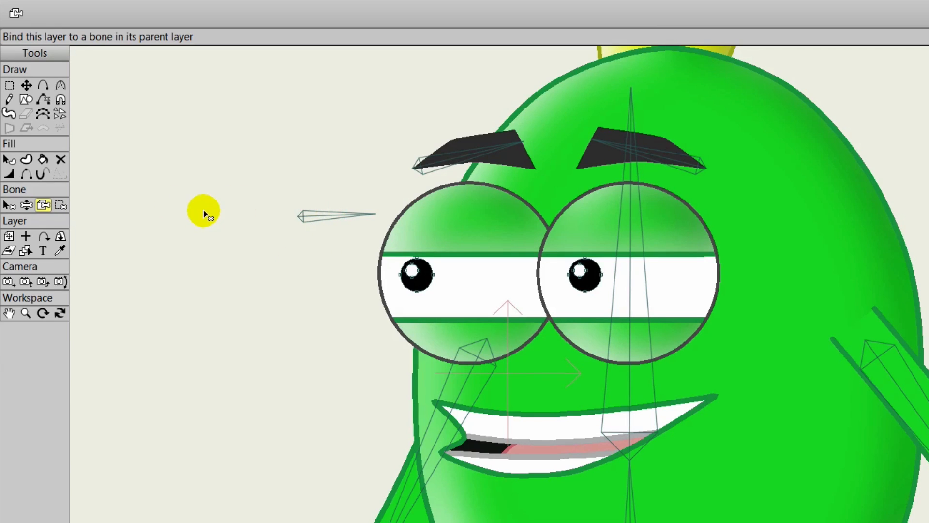
Bind all points of both pupils to the short horizontal bone B18 outside the head
left_click(9, 205)
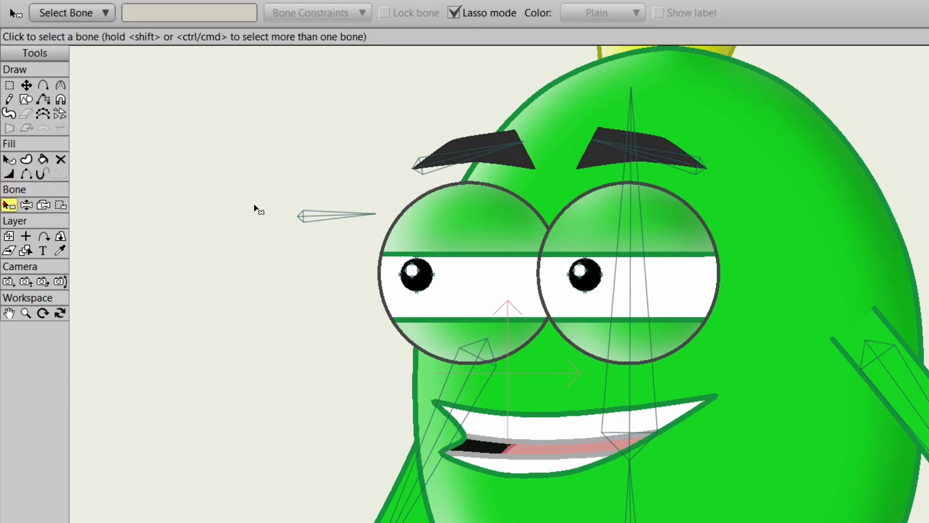
left_click(313, 218)
left_click(61, 206)
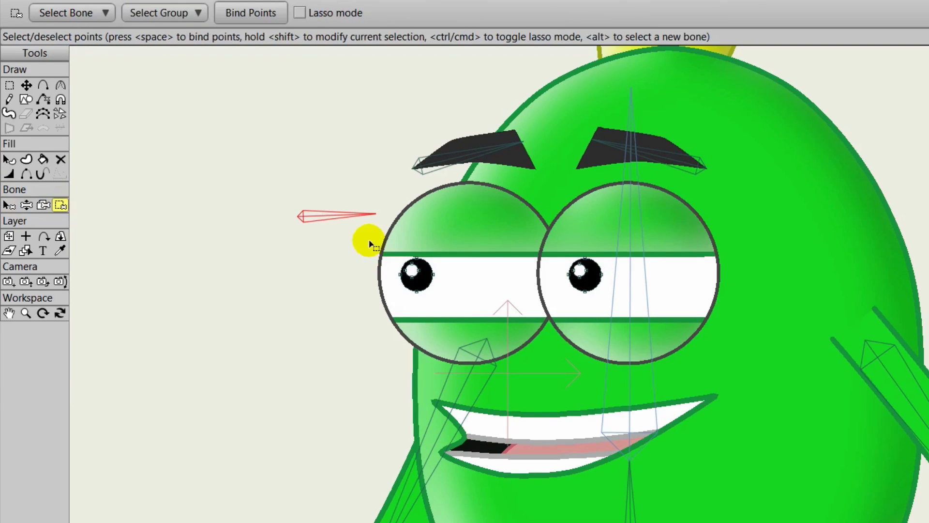
left_click_drag(369, 243, 632, 306)
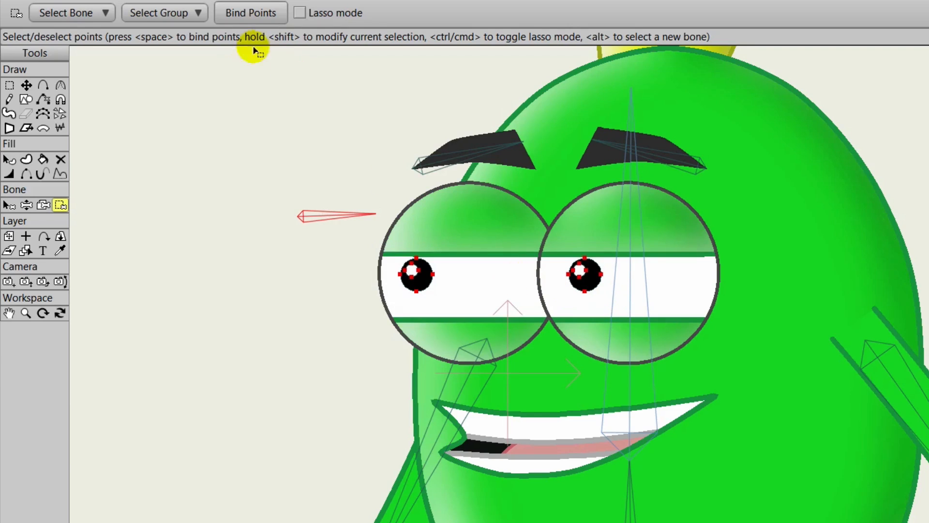
left_click(251, 12)
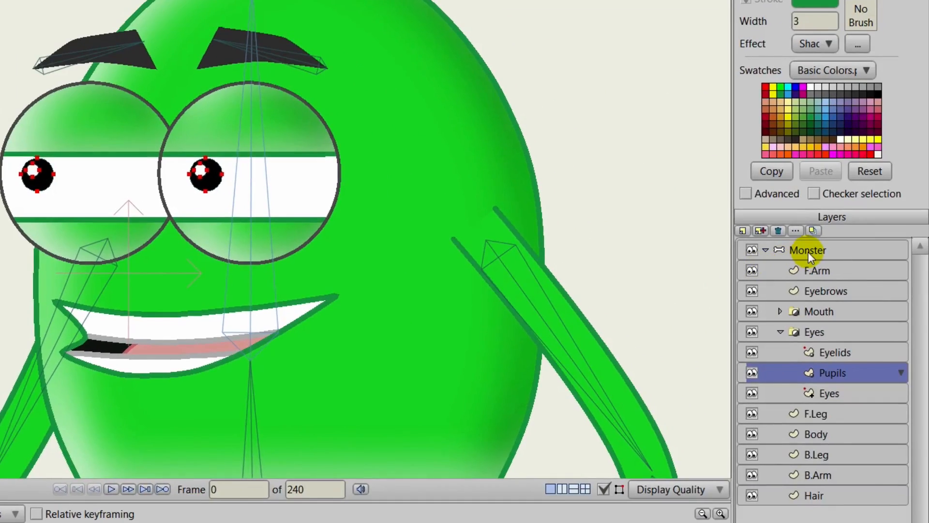
On the Monster layer, test the pupil binding at frame 1 by moving the bone outside the head with Transform Bone
left_click(808, 250)
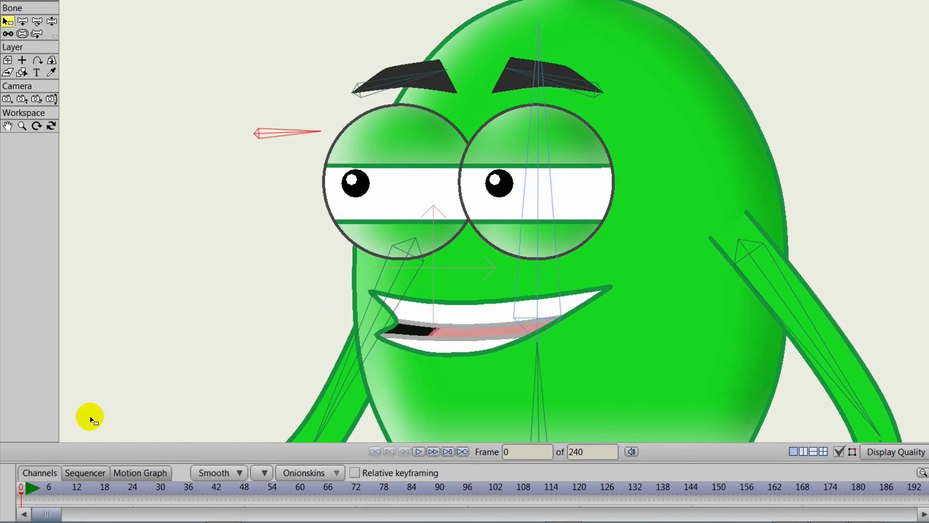
left_click(25, 493)
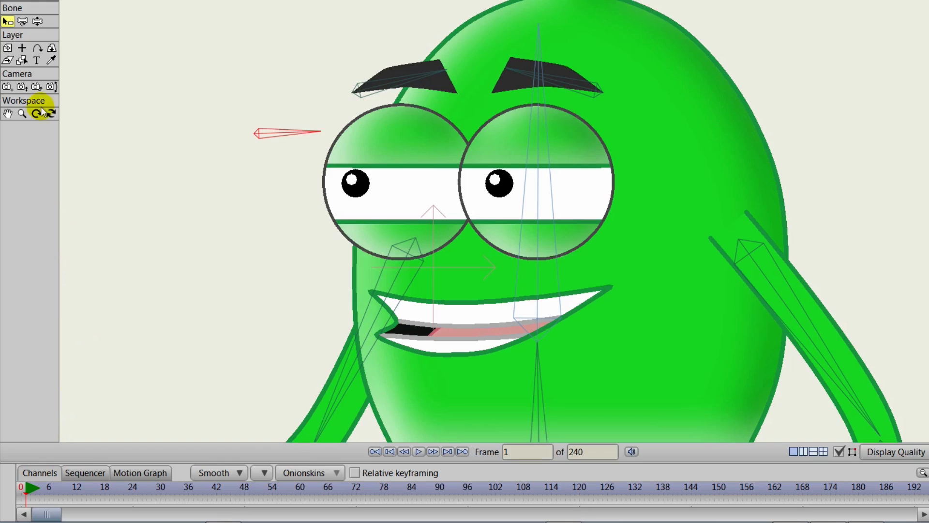
left_click(22, 22)
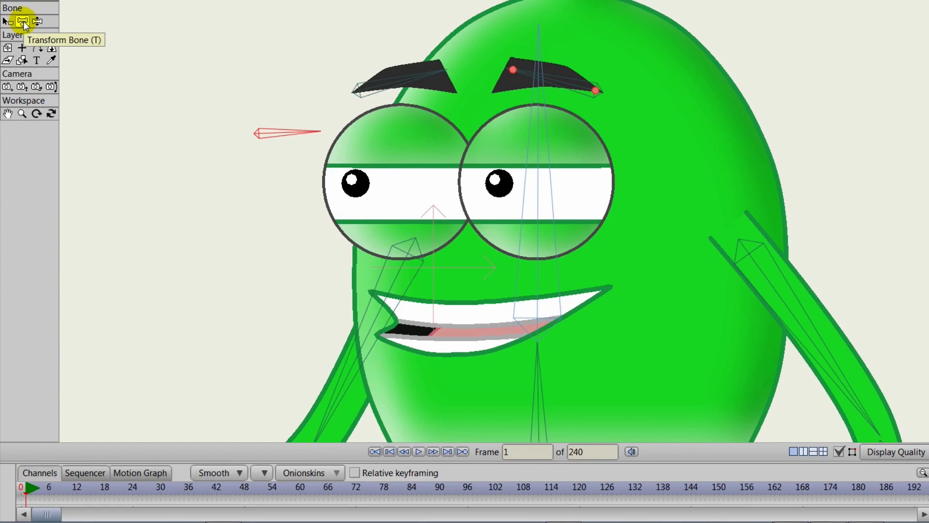
left_click(261, 135)
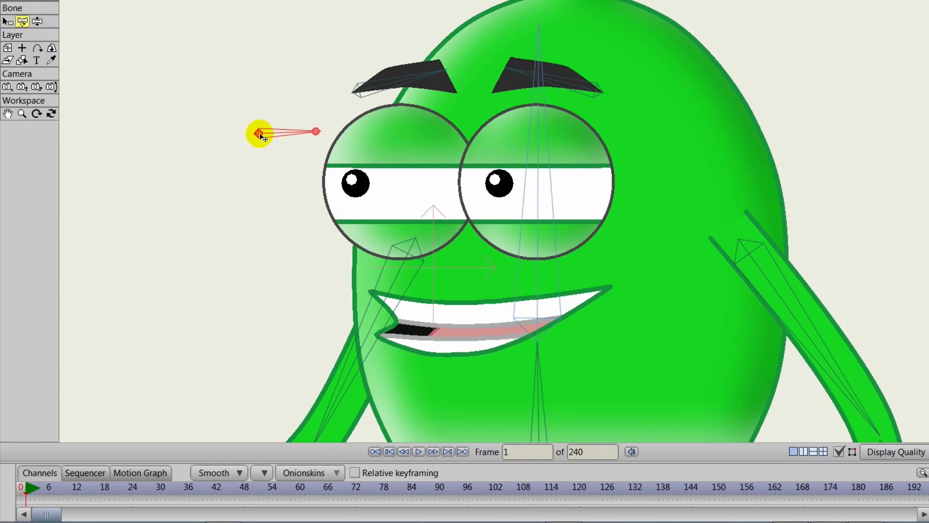
mouse_move(262, 136)
left_mouse_down()
mouse_move(261, 126)
mouse_move(276, 128)
mouse_move(304, 166)
mouse_move(332, 152)
mouse_move(306, 108)
mouse_move(284, 145)
mouse_move(242, 169)
mouse_move(224, 133)
mouse_move(265, 150)
mouse_move(259, 136)
left_mouse_up()
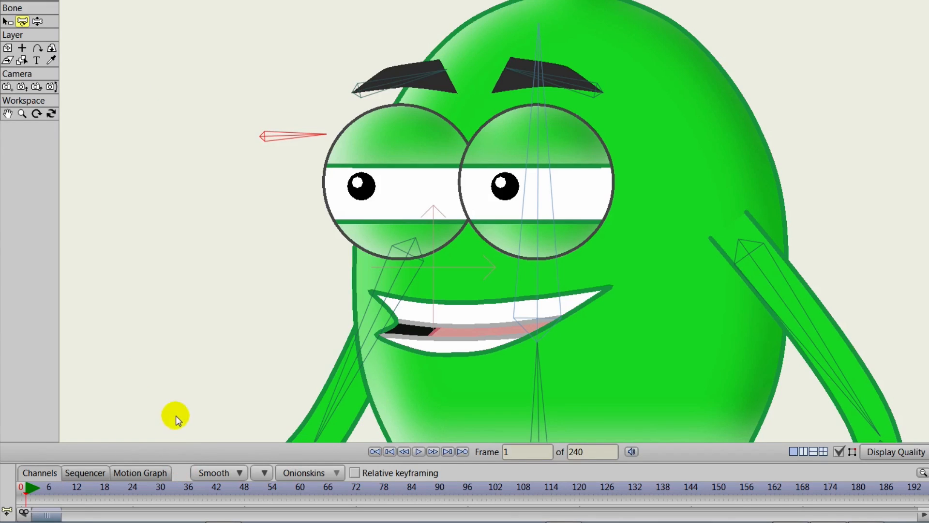
Return to frame 0, enlarge the timeline and delete the test keyframes at frame 1
left_click(24, 487)
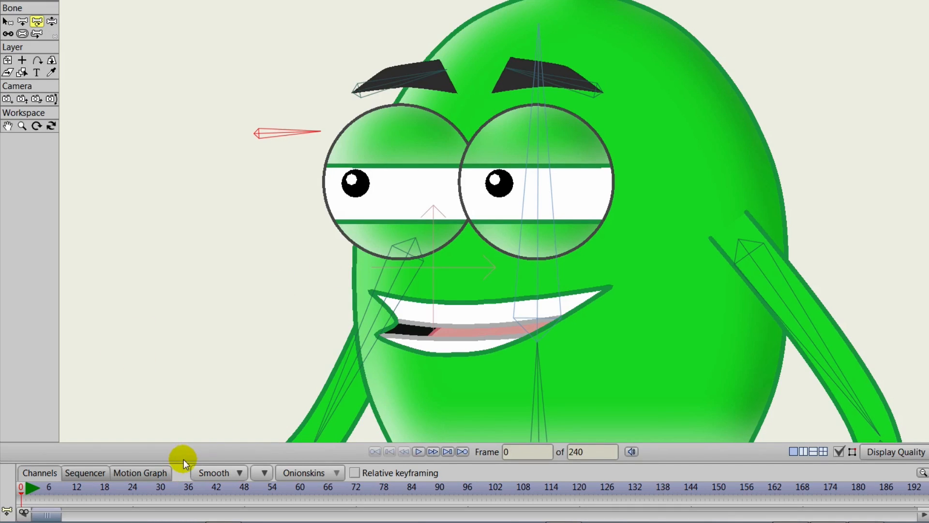
left_click_drag(183, 460, 165, 381)
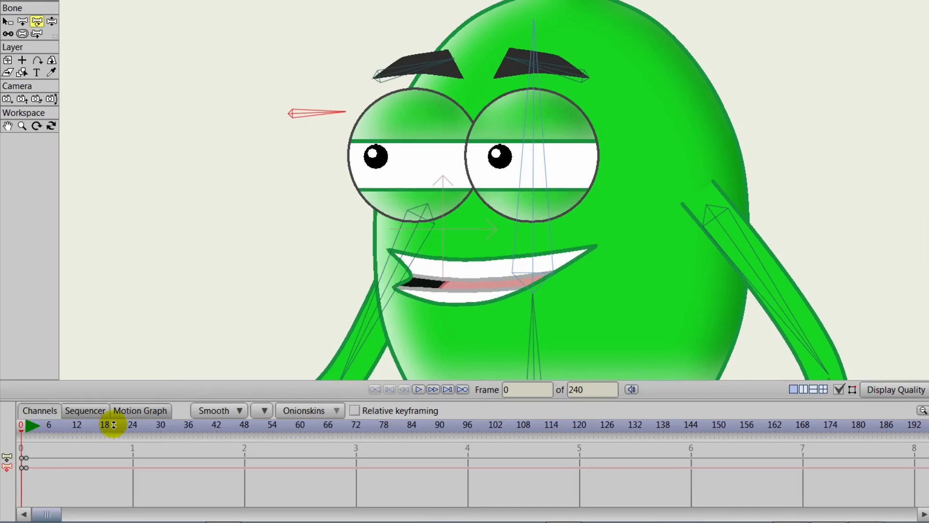
left_click(28, 468)
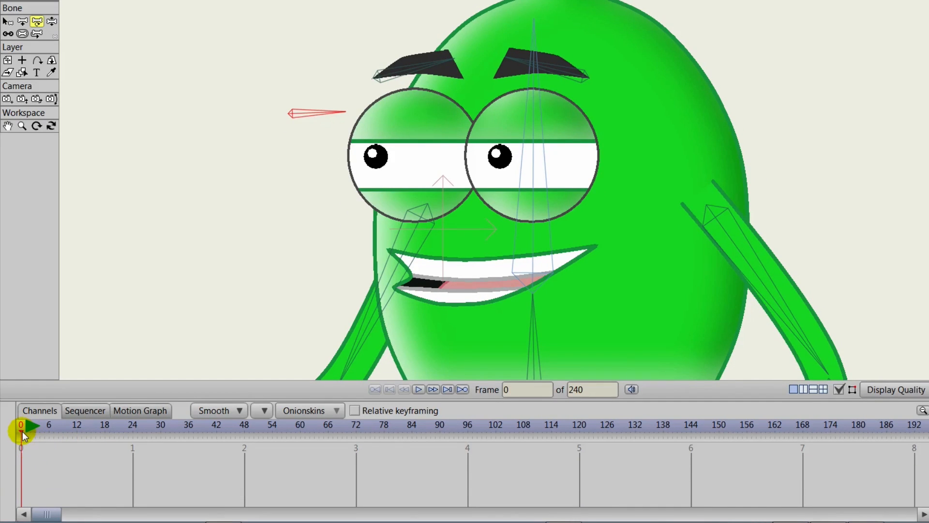
Test the bones of both arms by temporarily bending them with Manipulate Bones, and reset the pose at frame 0
left_click(51, 21)
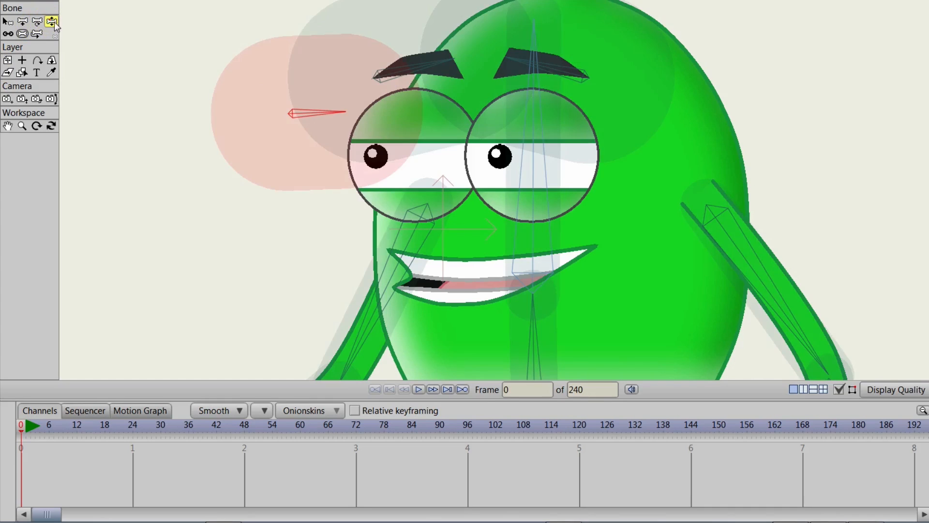
left_click_drag(705, 229, 613, 329)
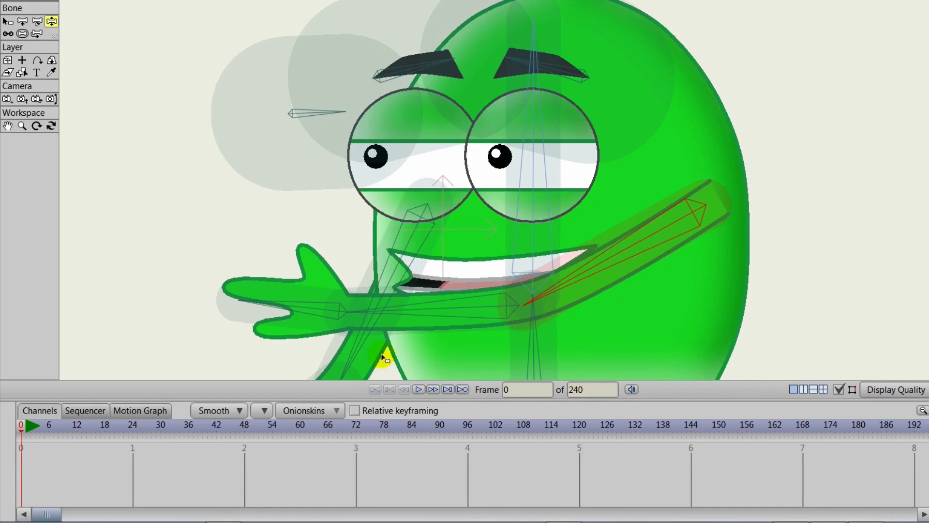
left_click_drag(384, 358, 153, 299)
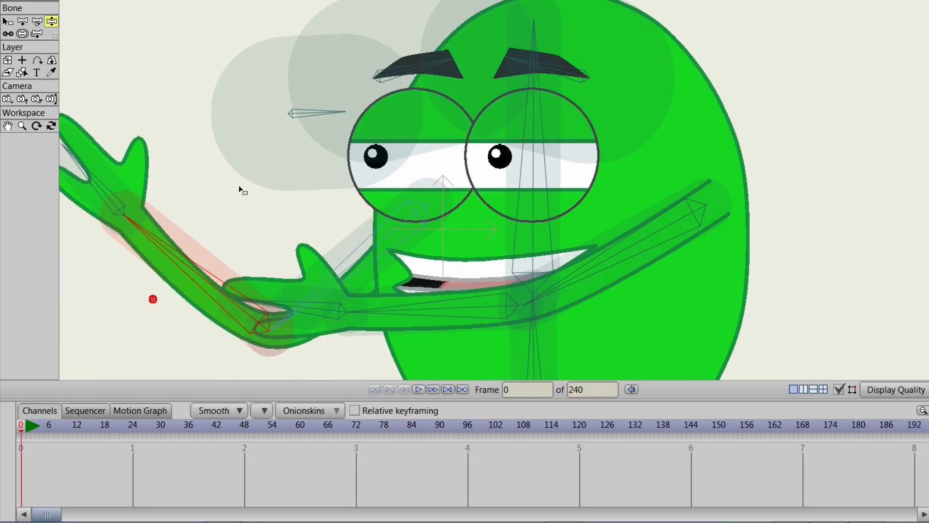
left_click_drag(239, 189, 107, 153)
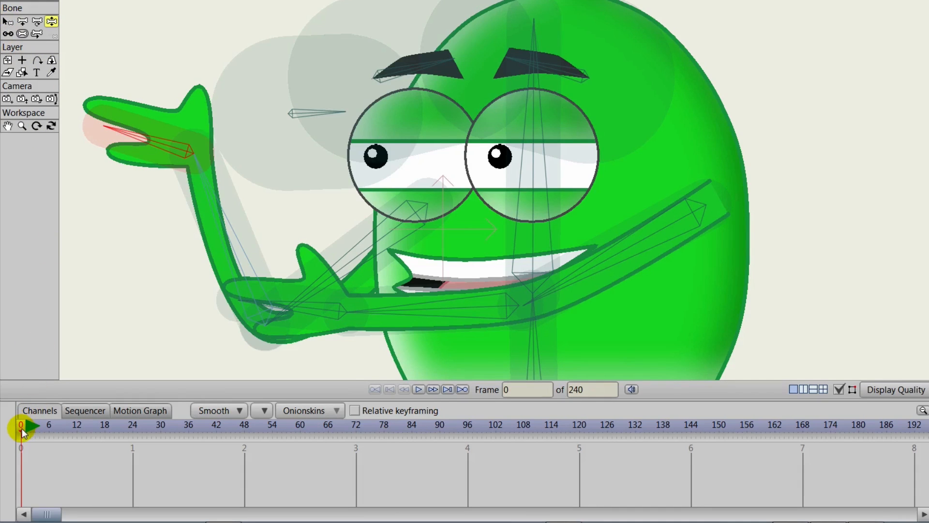
left_click_drag(21, 428, 11, 426)
Temporarily bend the front arm across the lower body with Manipulate Bones and examine its elbow and wrist
scroll(176, 285, "down", 2)
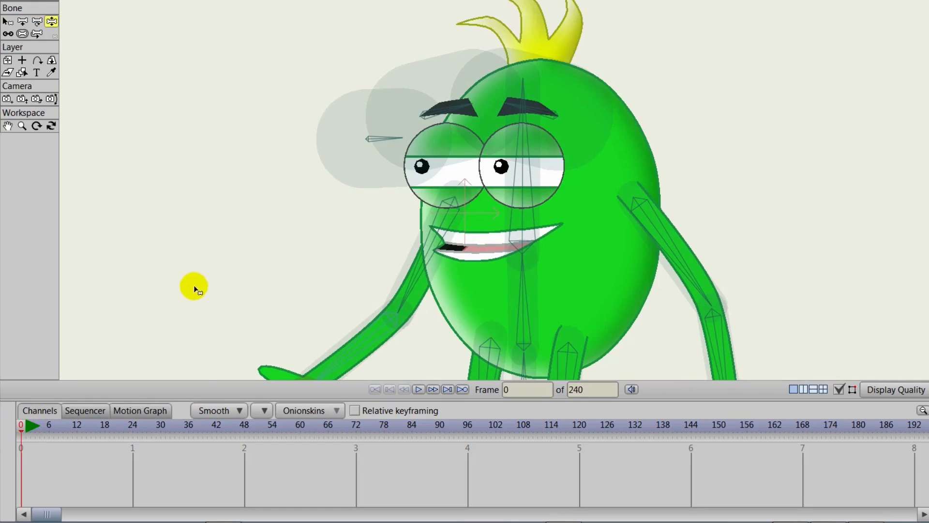
left_click_drag(237, 297, 213, 268)
mouse_move(352, 274)
left_mouse_down()
mouse_move(341, 297)
mouse_move(380, 279)
mouse_move(377, 189)
left_mouse_up()
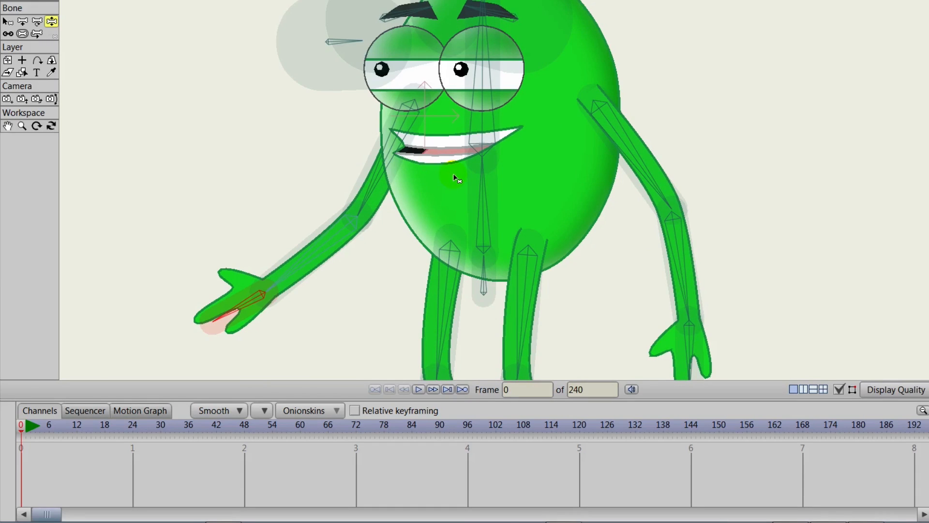
left_click(49, 23)
left_click_drag(684, 268, 524, 210)
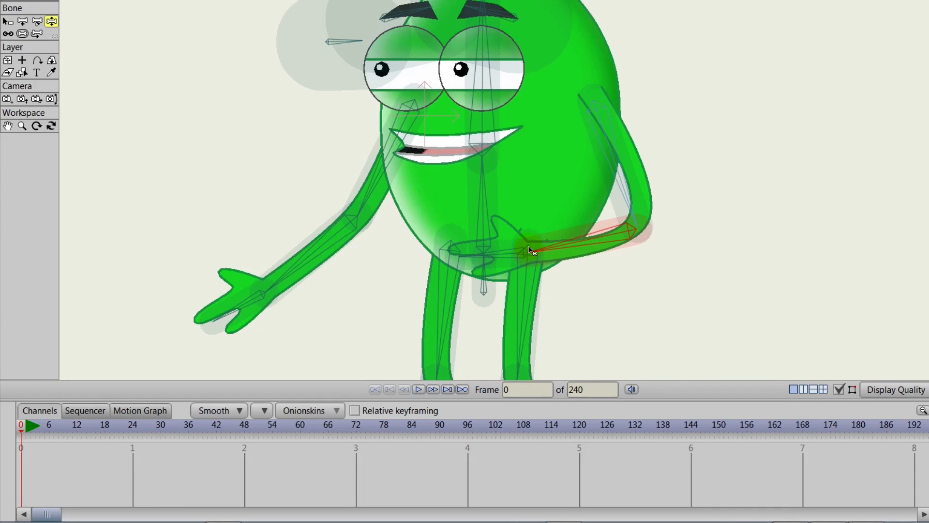
scroll(534, 256, "up", 2)
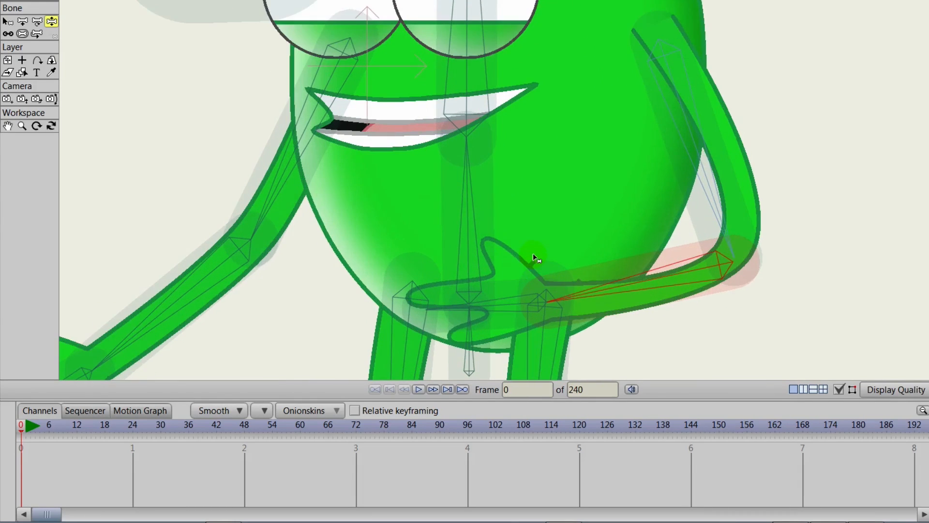
left_click_drag(564, 283, 550, 253)
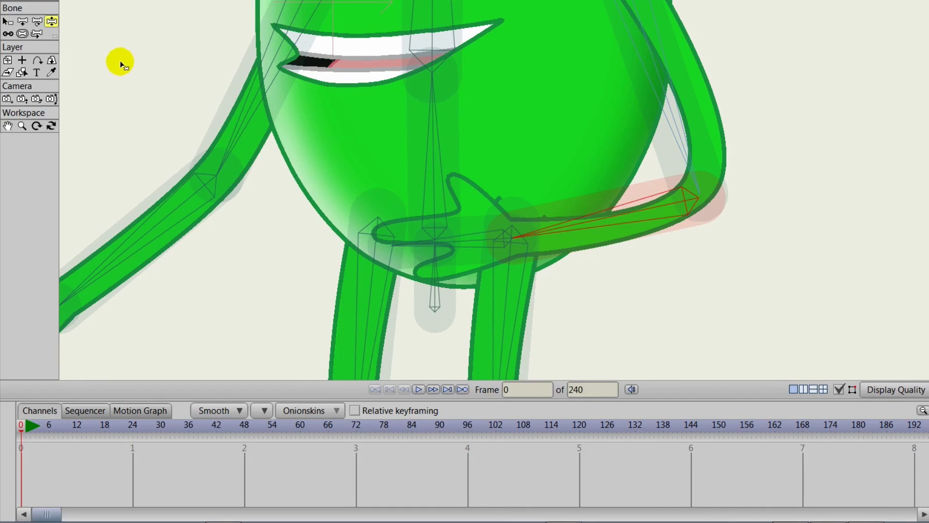
Hide the front arm's forearm bone and show all bones again
left_click(478, 237)
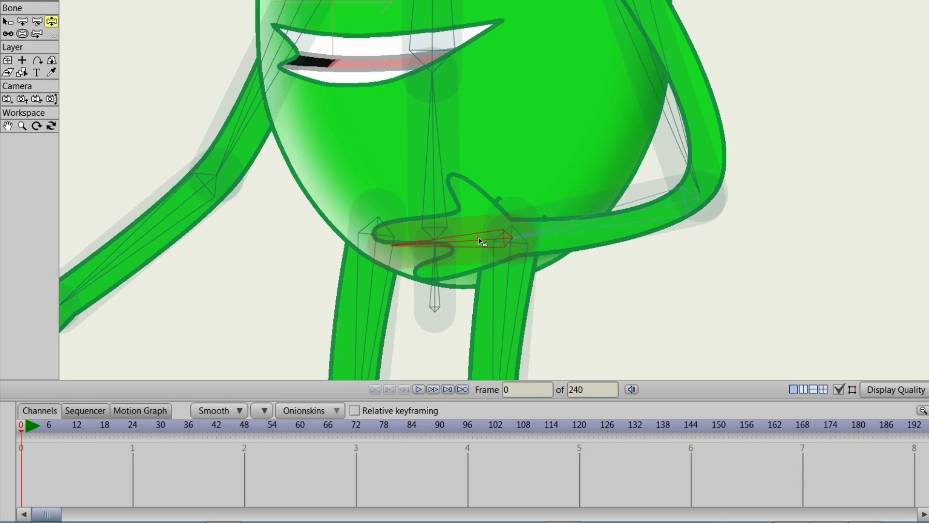
left_click(567, 224)
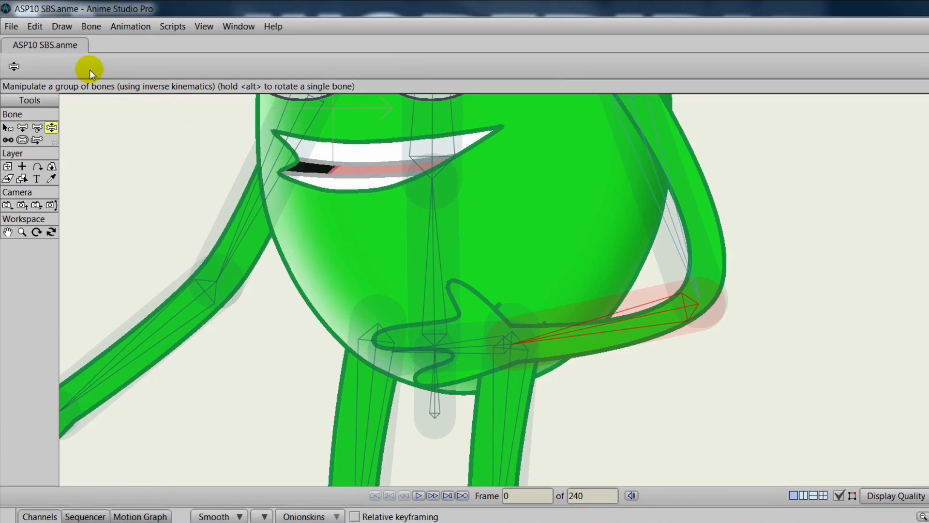
left_click(97, 27)
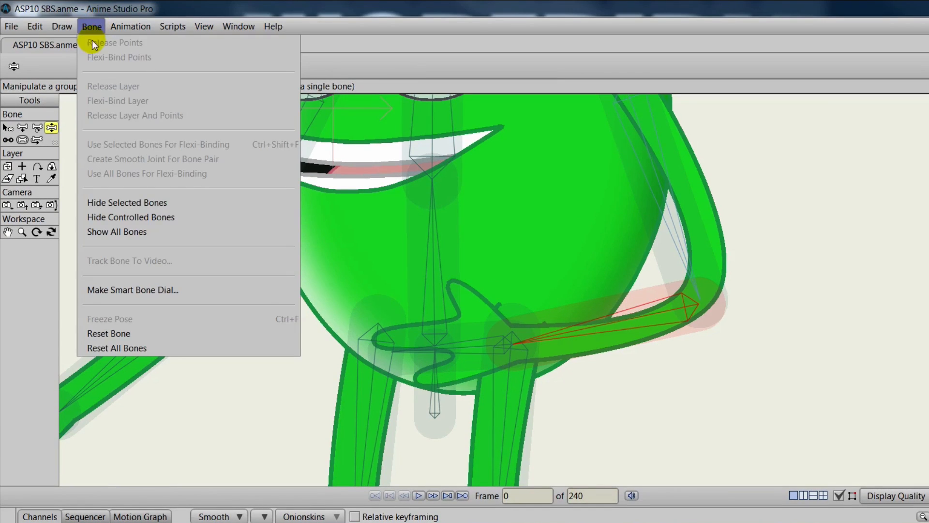
left_click(126, 206)
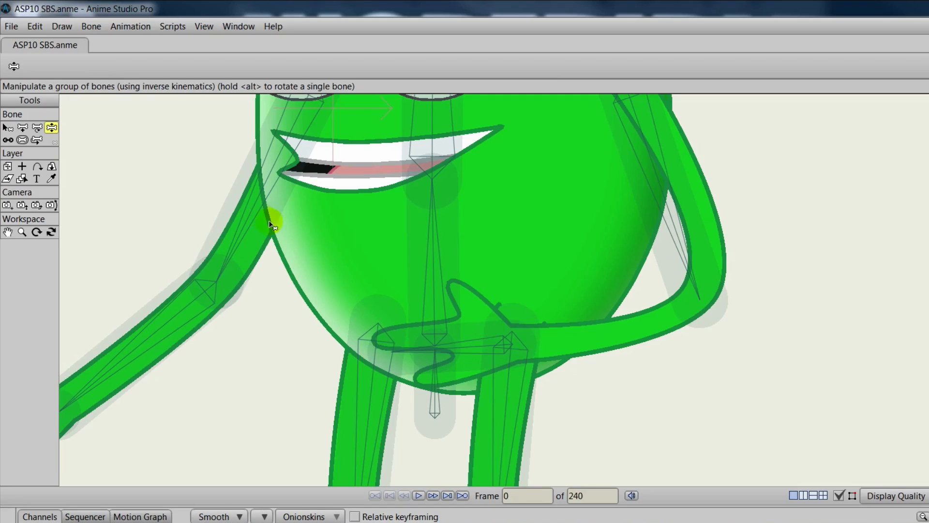
left_click(90, 25)
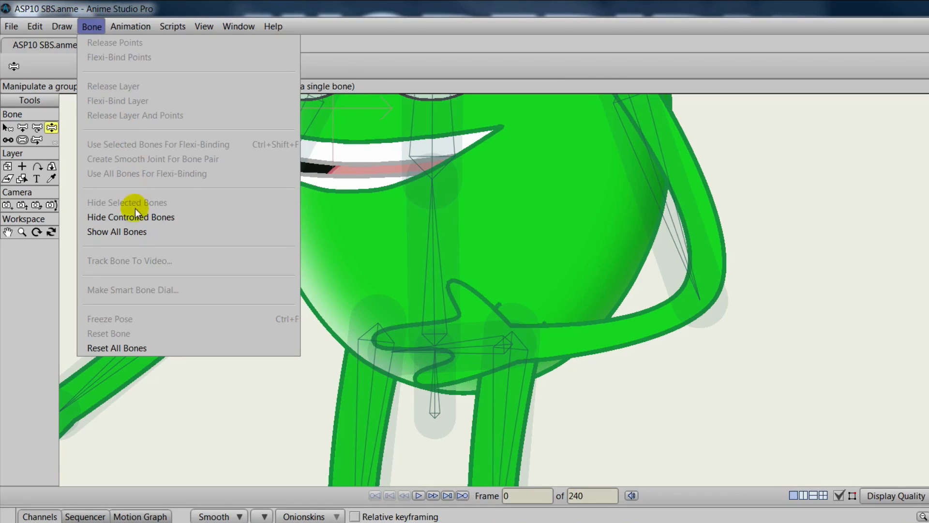
left_click(133, 231)
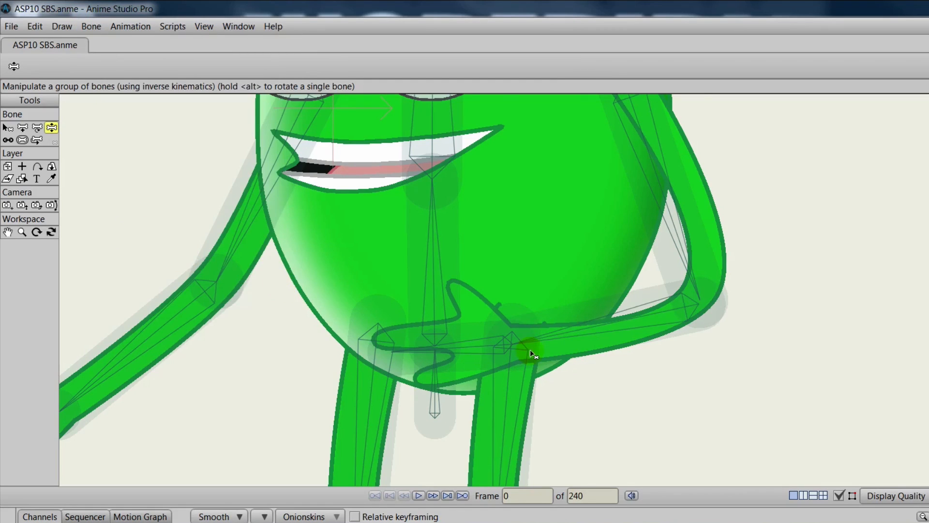
Test the back arm's bending by raising its forearm and hand beside the head with Manipulate Bones
scroll(526, 346, "down", 2)
scroll(523, 344, "down", 2)
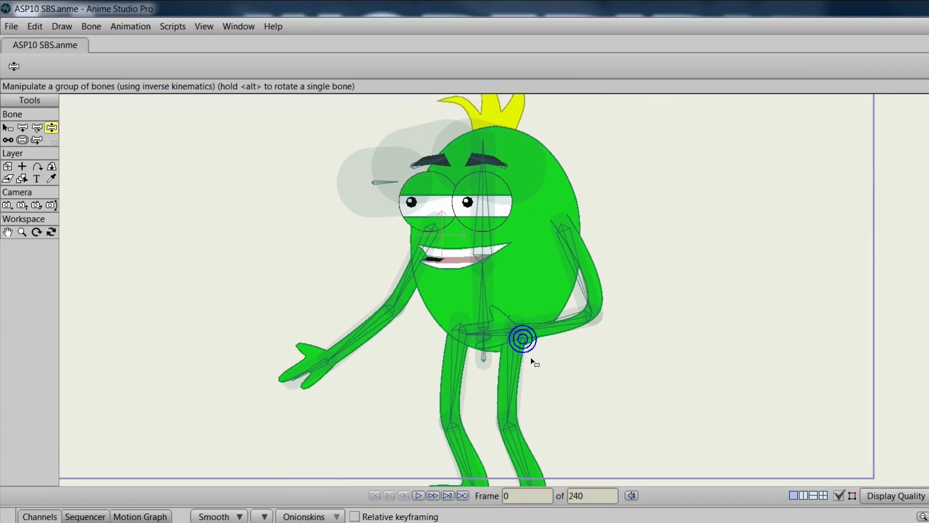
left_click(532, 353)
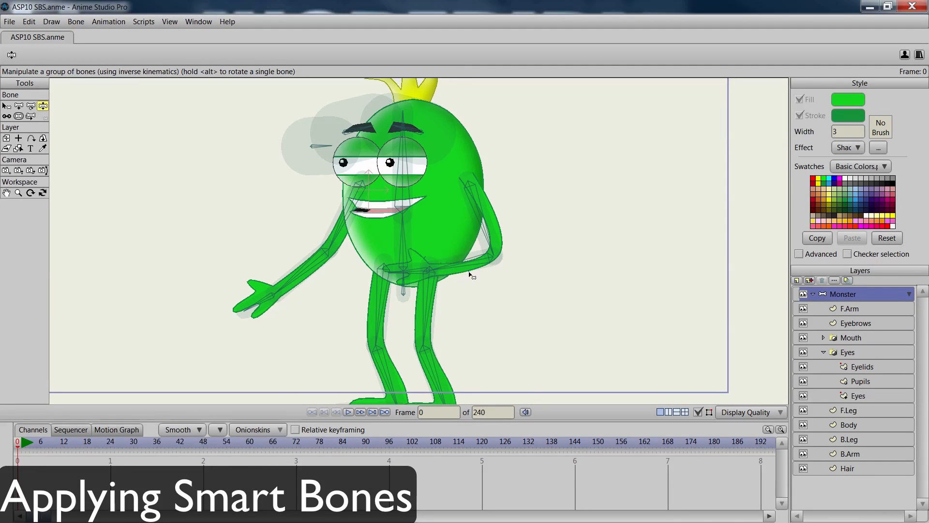
left_click_drag(471, 274, 523, 260)
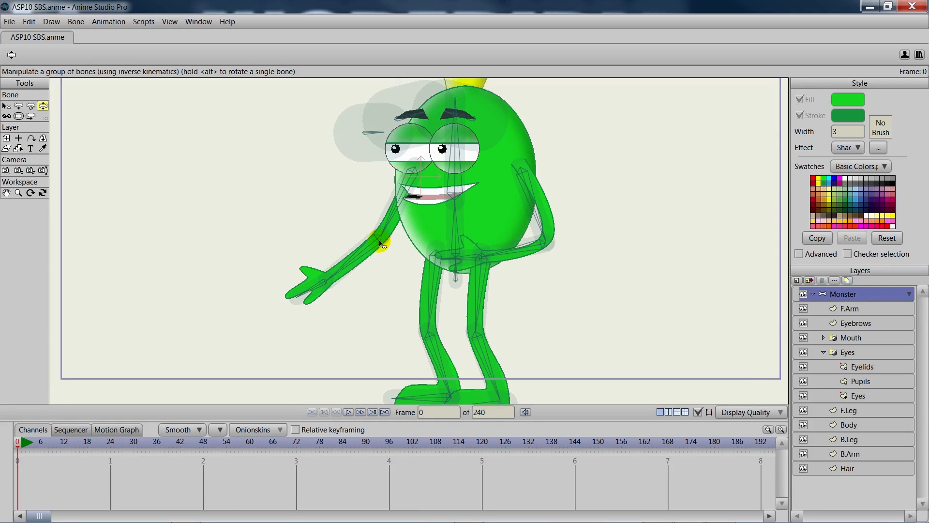
mouse_move(373, 213)
left_mouse_down()
mouse_move(363, 200)
mouse_move(338, 208)
mouse_move(311, 187)
mouse_move(344, 148)
mouse_move(372, 146)
left_mouse_up()
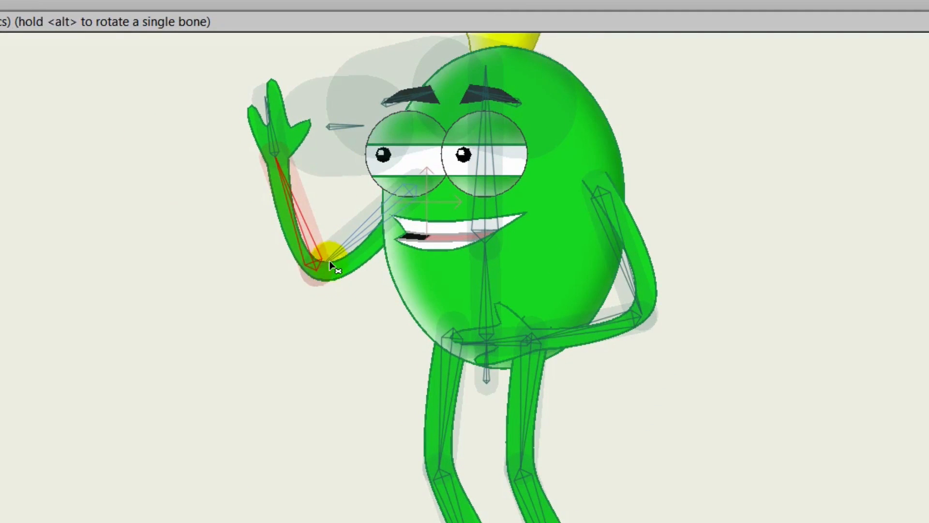
Finish testing the back arm by bending its hand and forearm with Manipulate Bones, and return it to its rest pose
mouse_move(267, 125)
left_mouse_down()
mouse_move(247, 135)
mouse_move(227, 175)
mouse_move(225, 232)
mouse_move(229, 144)
mouse_move(254, 138)
left_mouse_up()
left_click_drag(294, 241, 363, 377)
left_click_drag(371, 263, 391, 311)
left_click_drag(393, 359, 310, 325)
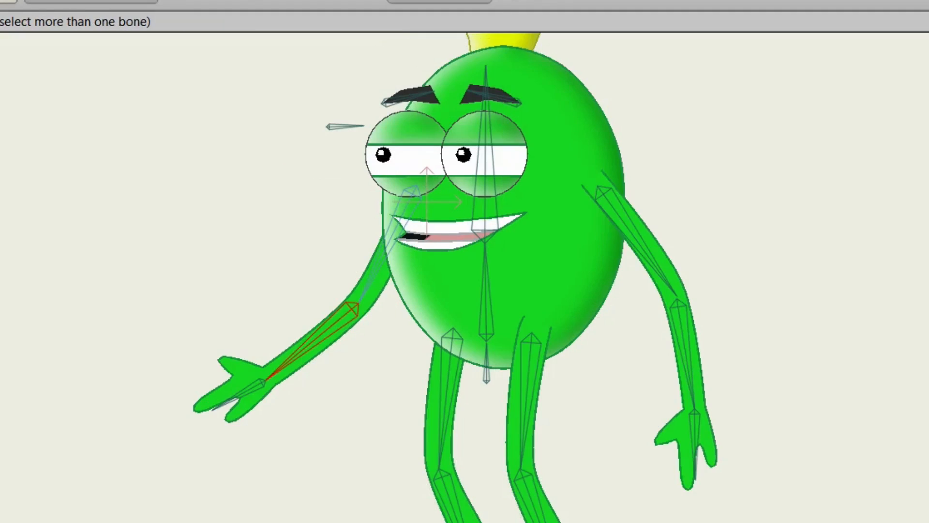
Tilt the upper body bone slightly with Manipulate Bones and check the bones of both arms
left_click(207, 190)
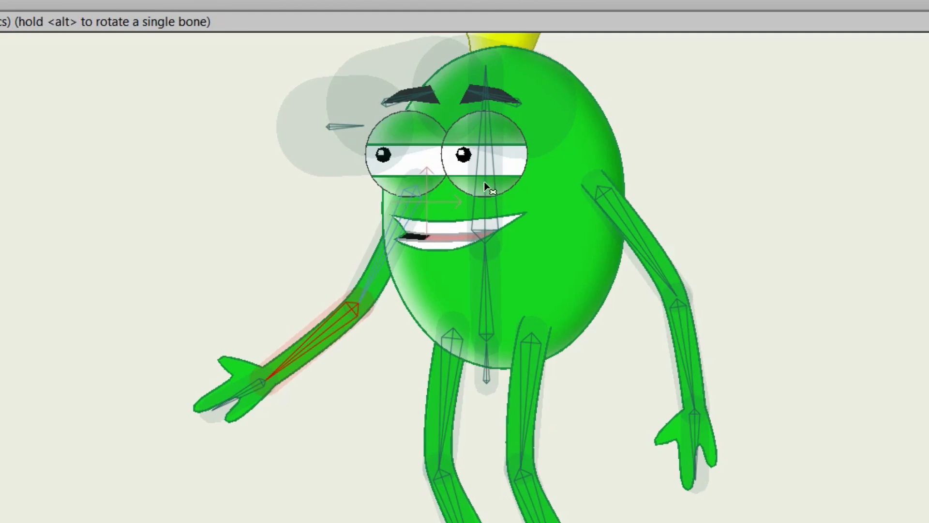
mouse_move(486, 166)
left_mouse_down()
mouse_move(479, 163)
mouse_move(531, 176)
mouse_move(561, 208)
mouse_move(544, 182)
mouse_move(490, 164)
mouse_move(444, 163)
mouse_move(421, 182)
mouse_move(491, 166)
mouse_move(520, 178)
mouse_move(464, 152)
mouse_move(483, 167)
left_mouse_up()
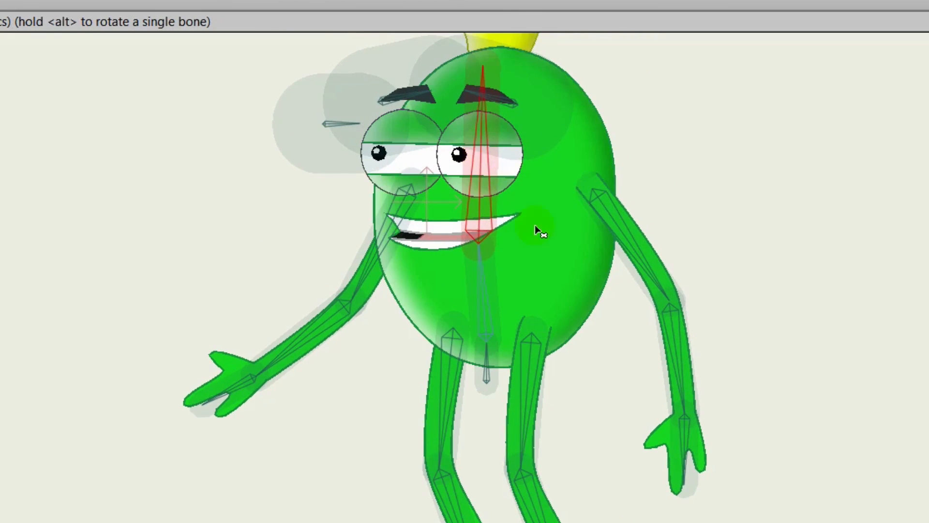
left_click(384, 358)
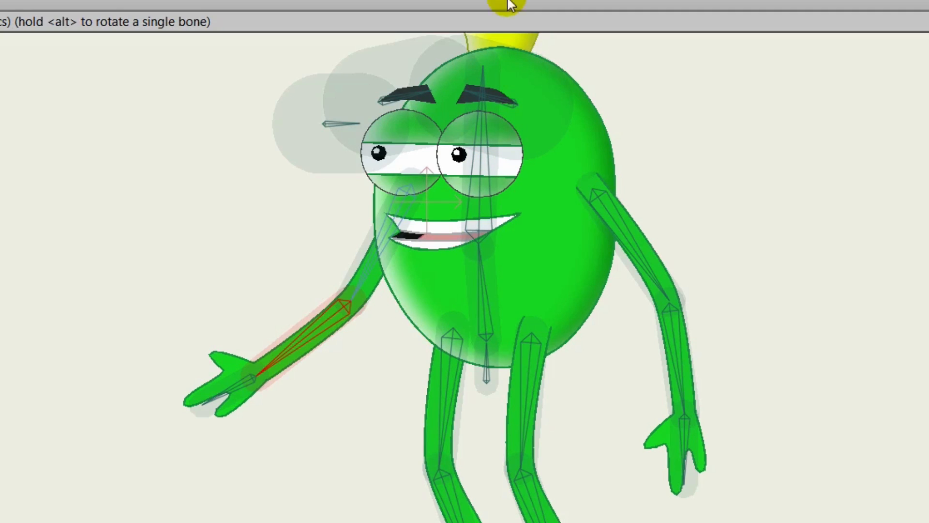
left_click(672, 213)
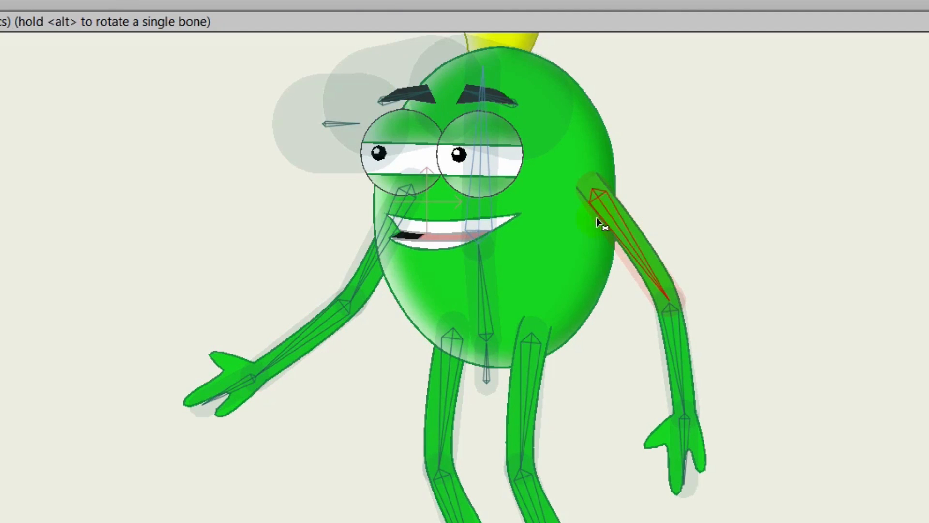
Rename the upper body bone that runs through the face as Head
left_click(478, 206)
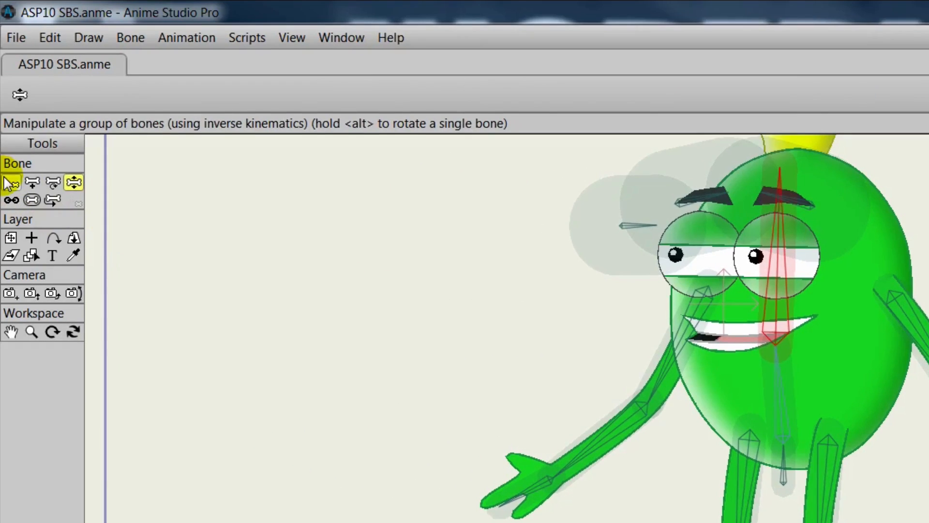
left_click(11, 182)
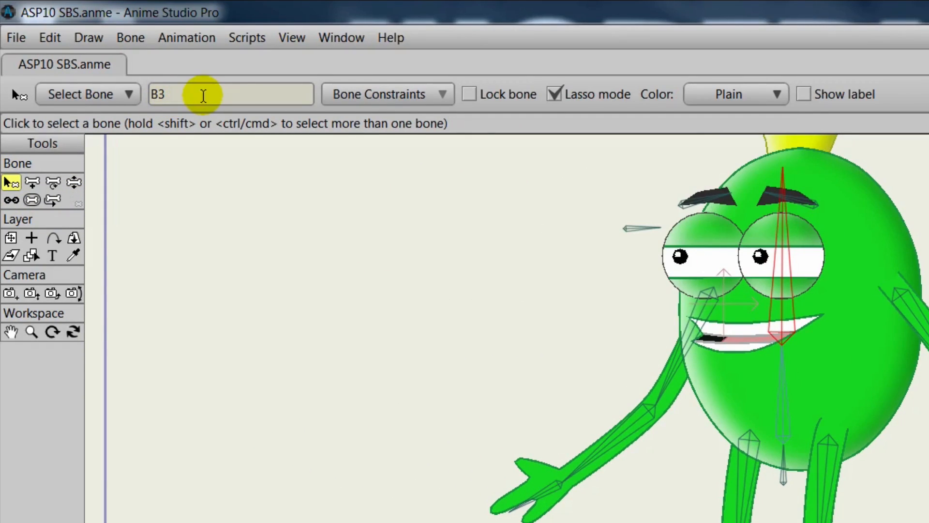
left_click(202, 92)
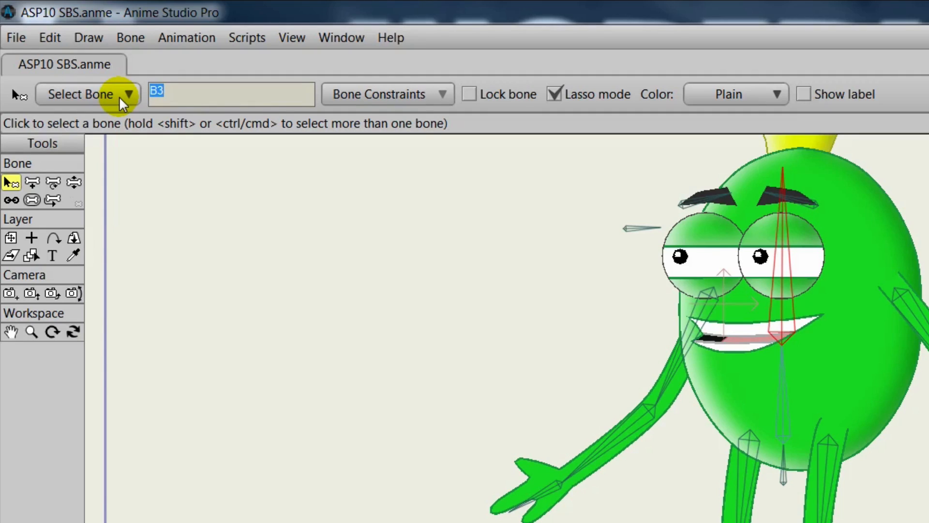
type("Head")
key("Return")
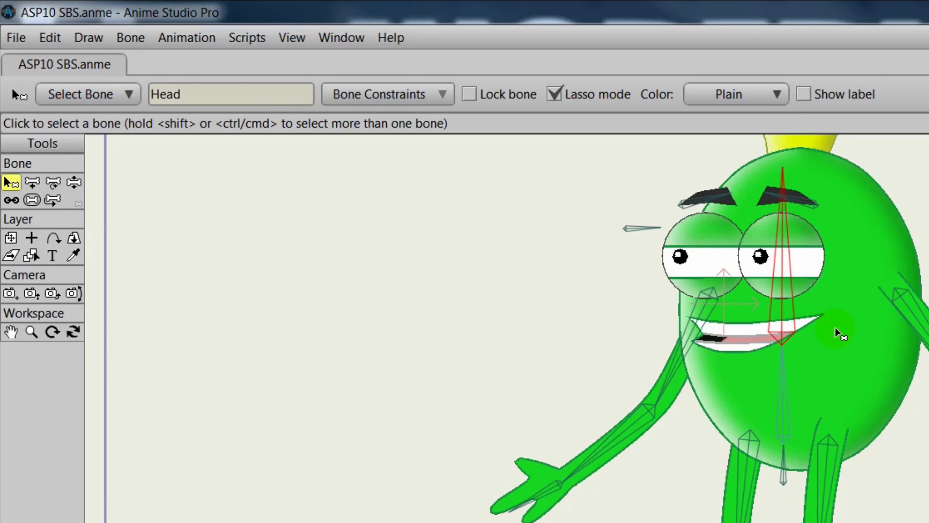
Create a Smart Bone action named Head for the selected head bone in the Actions window
left_click(343, 37)
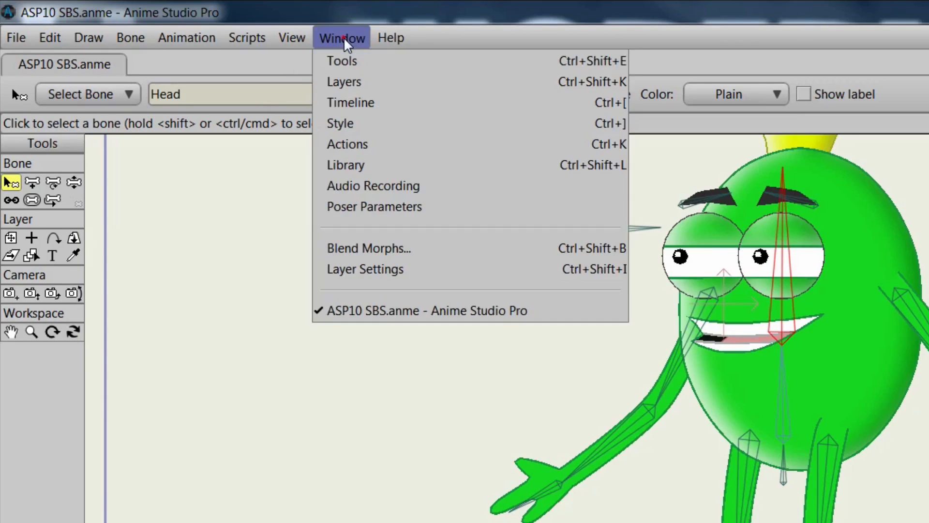
left_click(361, 141)
left_click_drag(923, 378, 511, 54)
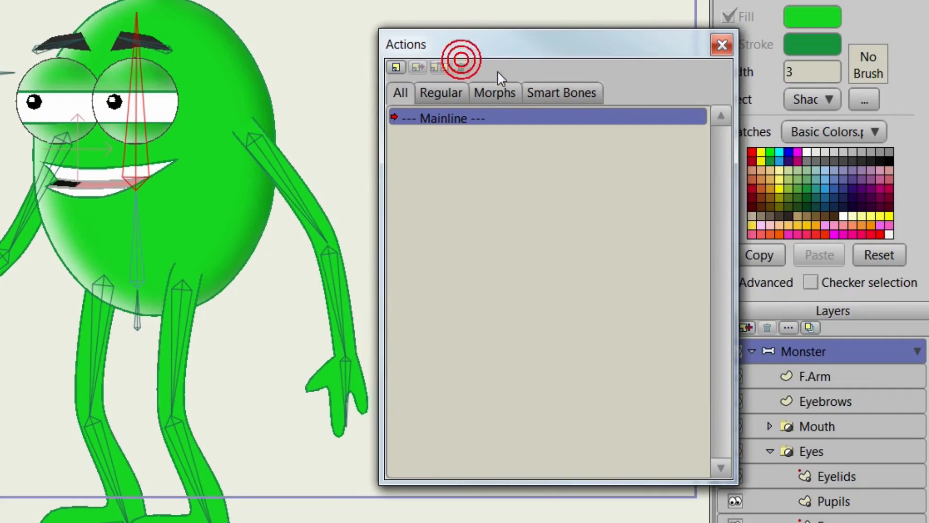
left_click(550, 94)
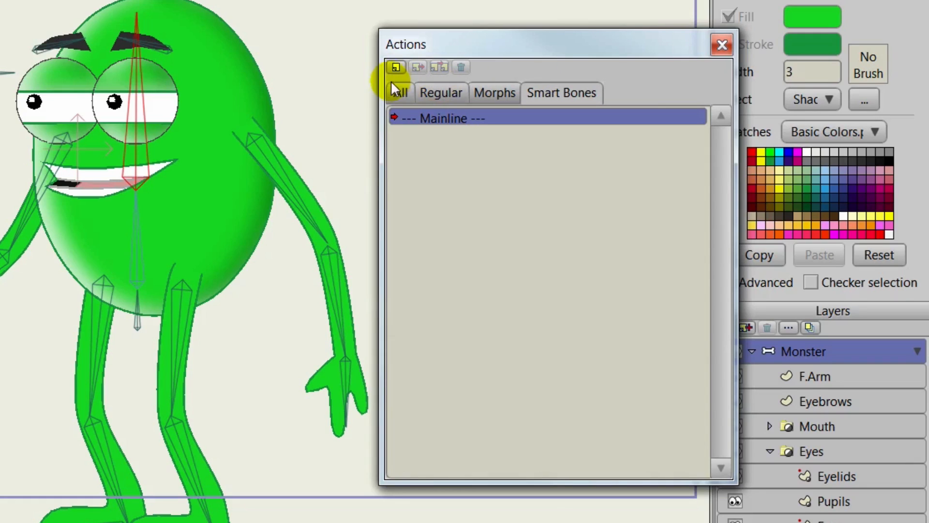
left_click(395, 66)
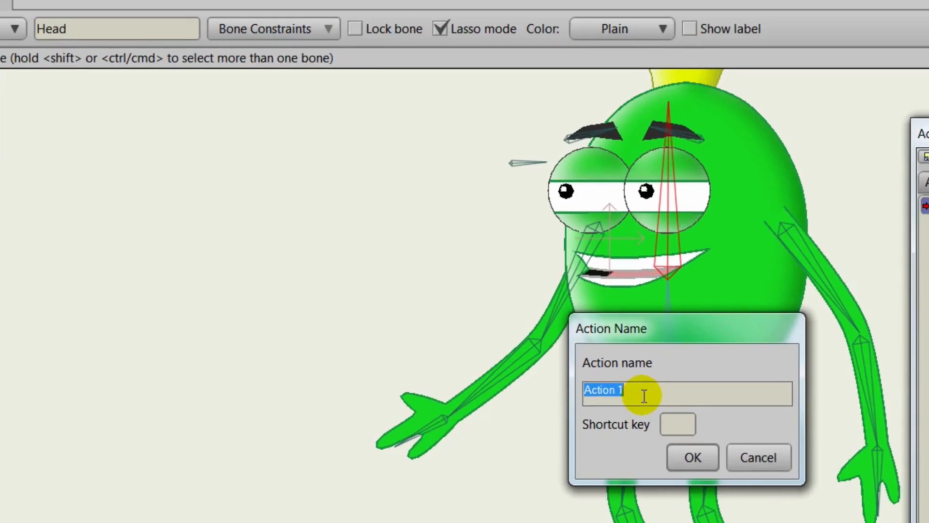
type("He")
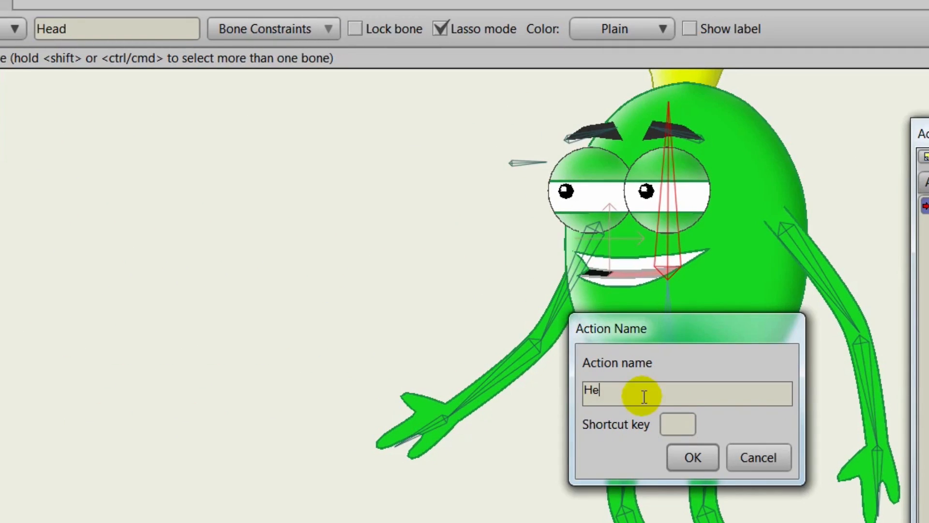
type("ad")
left_click(690, 459)
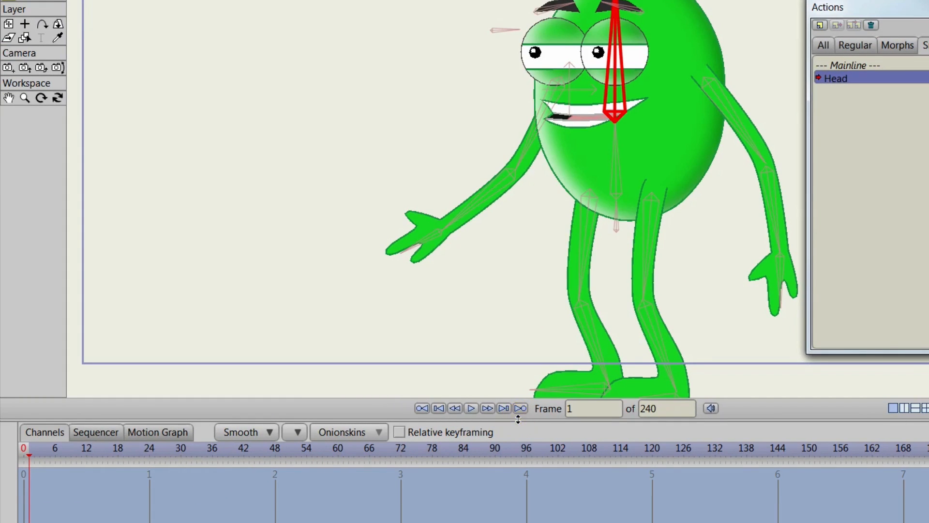
Enlarge the timeline and rotate the head bone clockwise at frame 1 of the Head action
left_click_drag(518, 419, 503, 338)
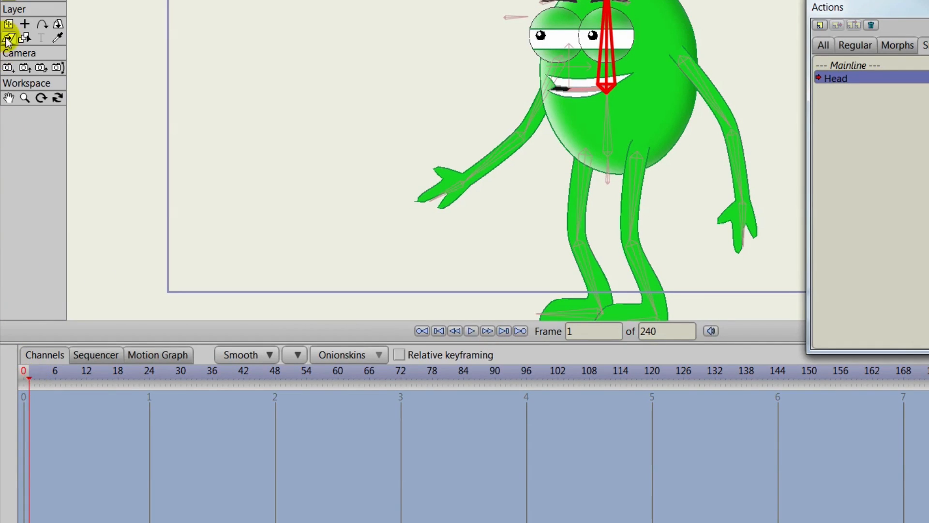
left_click(25, 34)
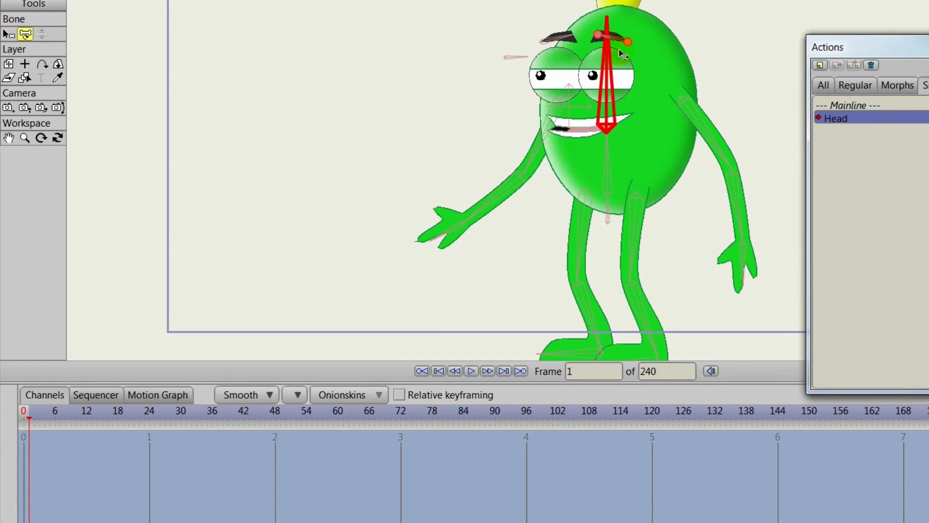
mouse_move(607, 44)
left_mouse_down()
mouse_move(549, 54)
mouse_move(634, 56)
mouse_move(657, 77)
left_mouse_up()
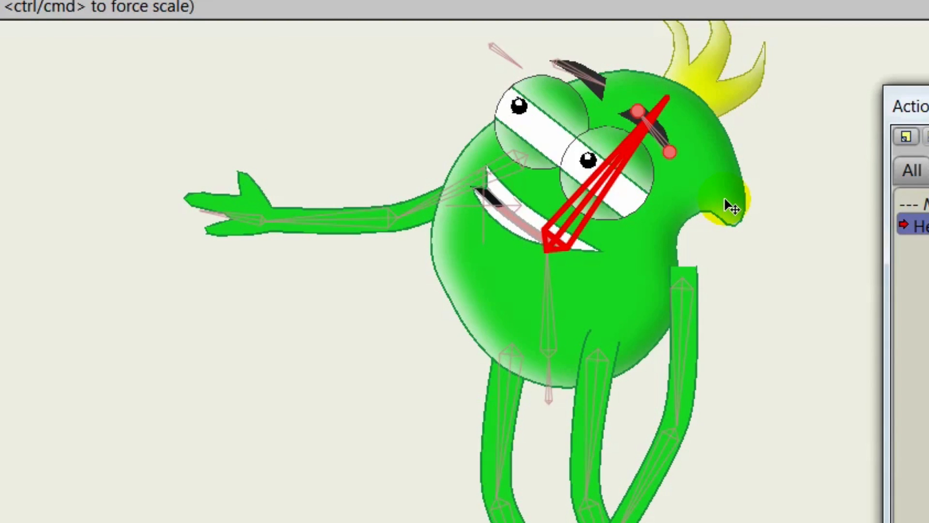
Move the body outline point in the notch above the front arm's shoulder outward and down with Transform Points
right_click(725, 199, "alt")
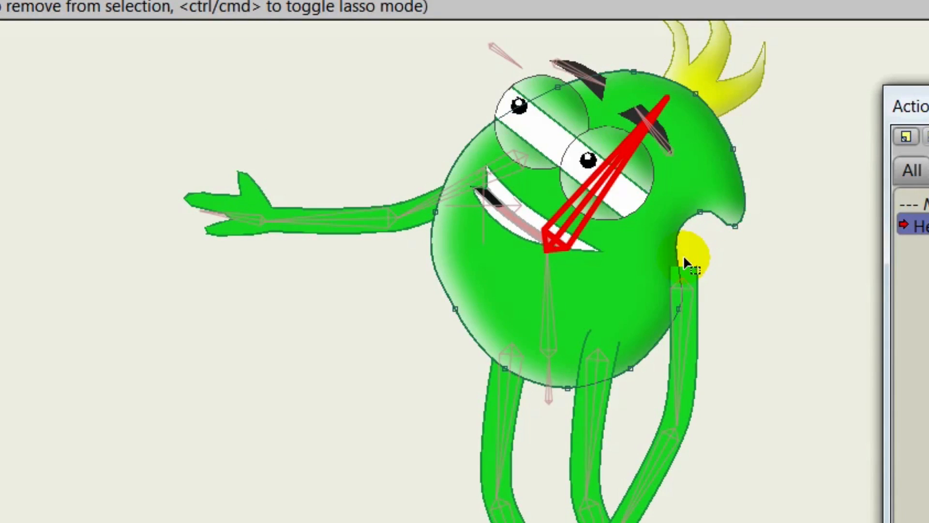
left_click_drag(683, 256, 399, 362)
scroll(558, 301, "up", 5)
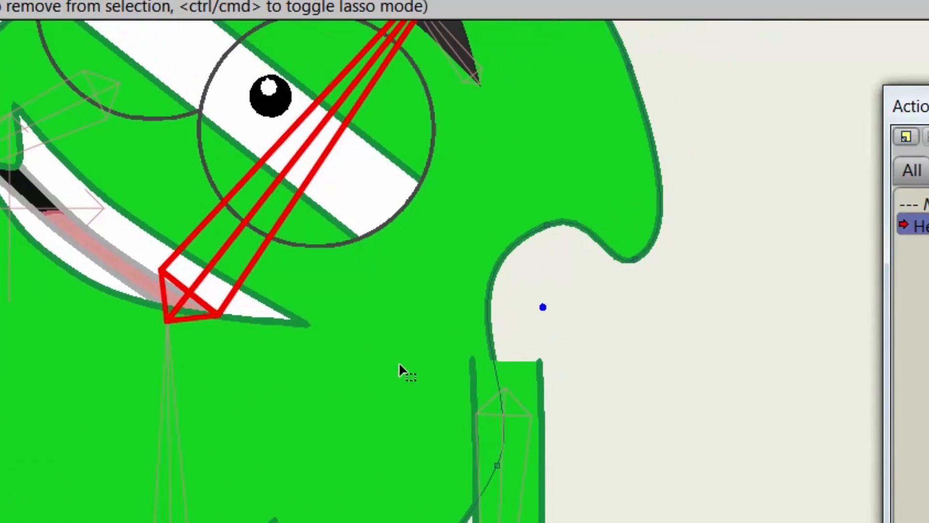
key("t")
left_click_drag(230, 292, 147, 287)
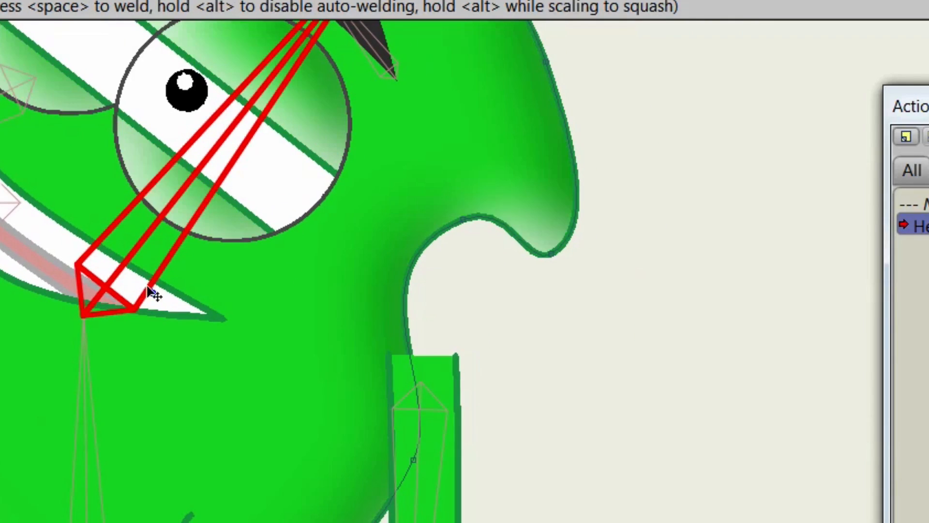
left_click(475, 225)
left_click_drag(464, 220, 473, 351)
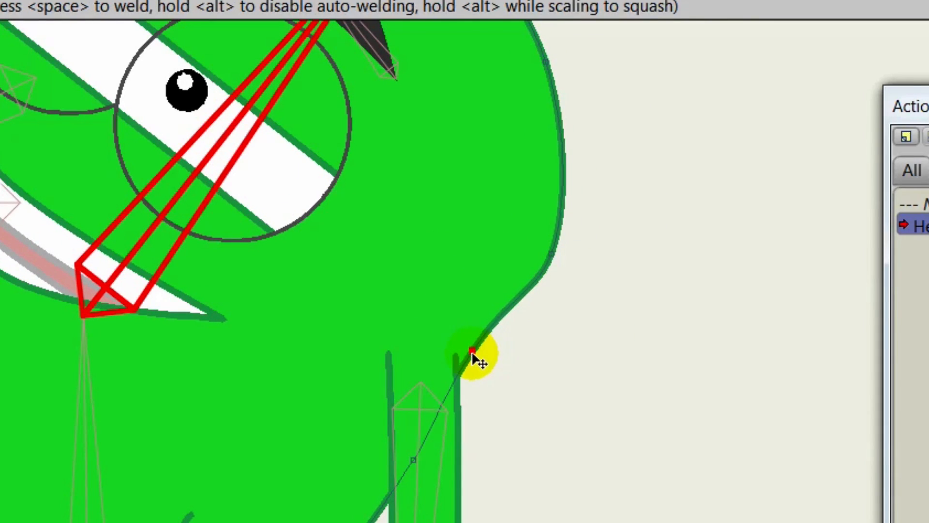
Fine-tune the neighbouring outline points on the back and the lower belly side to round the bent body
left_click(553, 253)
left_click_drag(554, 247, 551, 241)
scroll(542, 346, "down", 2)
left_click_drag(543, 366, 604, 372)
left_click(549, 354)
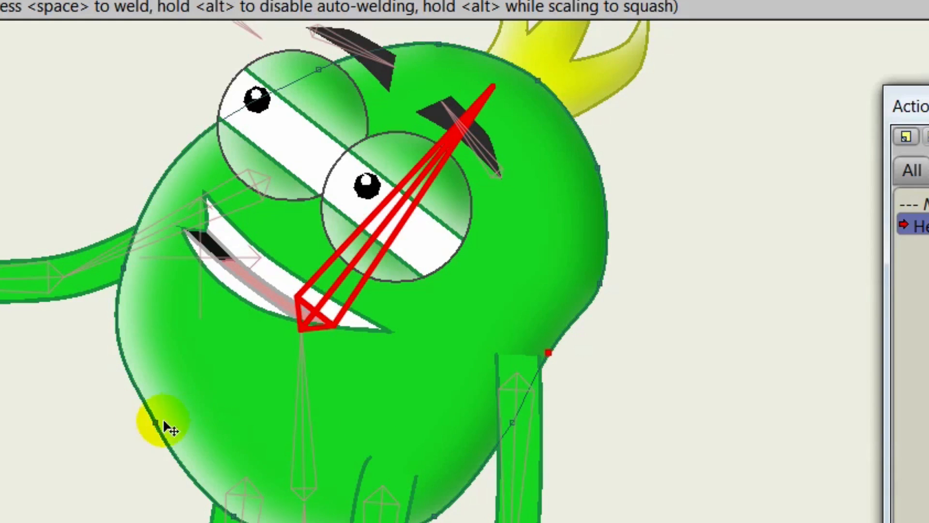
left_click(152, 432)
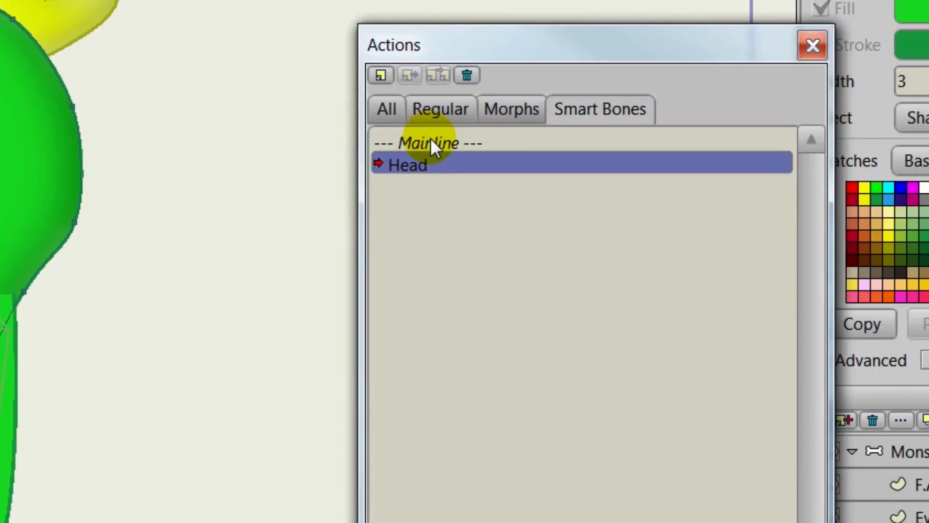
Return to the Mainline and test the Head Smart Bone by tilting the head bone with Manipulate Bones
left_click(920, 203)
left_click_drag(100, 289, 95, 393)
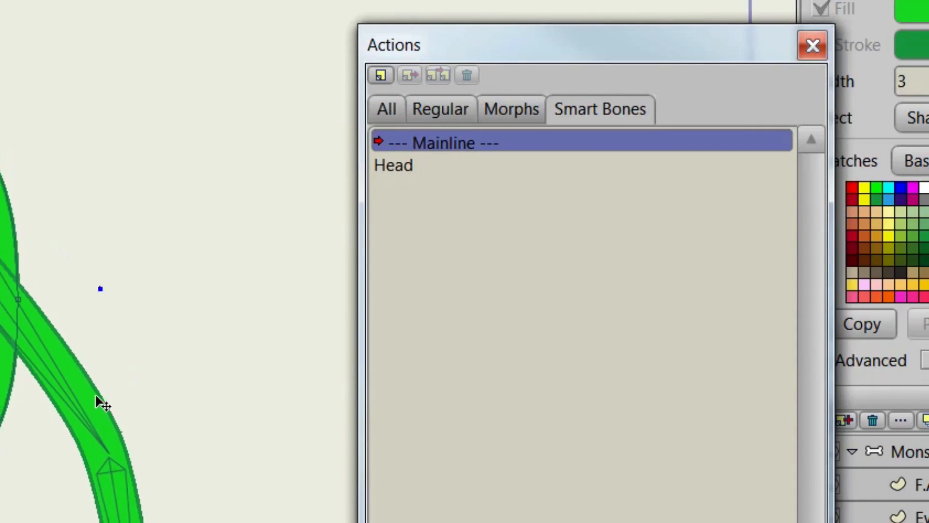
scroll(102, 380, "down", 2)
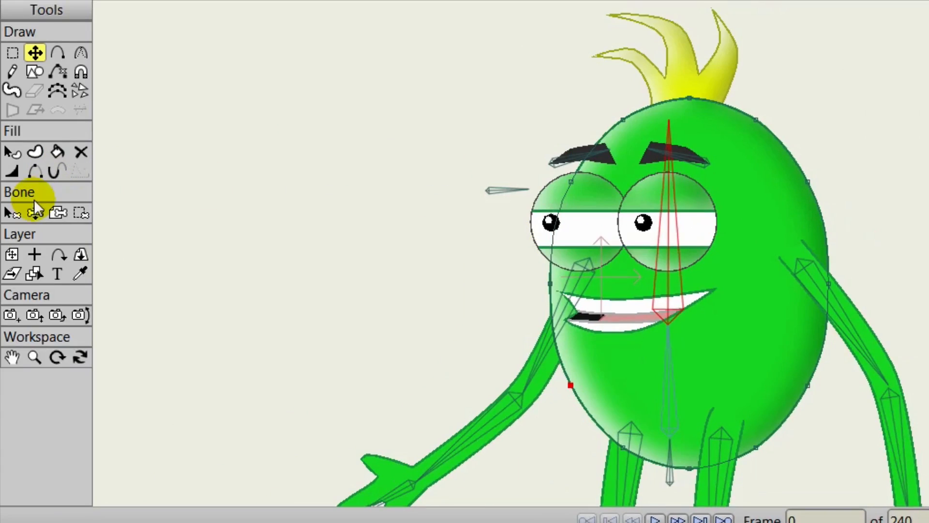
left_click(35, 213)
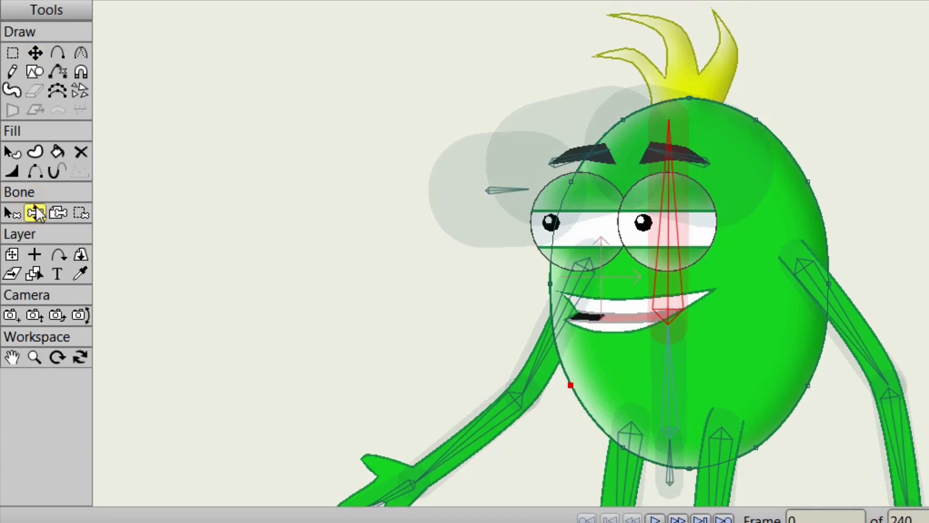
mouse_move(669, 156)
left_mouse_down()
mouse_move(700, 159)
mouse_move(685, 160)
left_mouse_up()
mouse_move(672, 200)
left_mouse_down()
mouse_move(719, 205)
mouse_move(748, 235)
mouse_move(705, 199)
mouse_move(775, 248)
mouse_move(678, 202)
mouse_move(624, 227)
mouse_move(583, 210)
mouse_move(571, 240)
mouse_move(587, 246)
mouse_move(630, 222)
mouse_move(672, 232)
left_mouse_up()
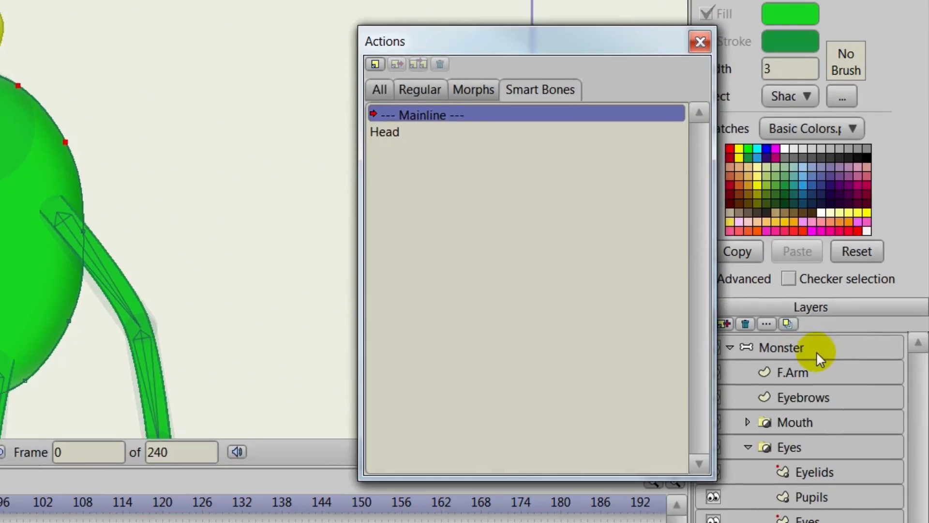
Create a Smart Bone action named Head 2 on the Monster layer and rotate the head bone counter-clockwise at frame 1
left_click(805, 344)
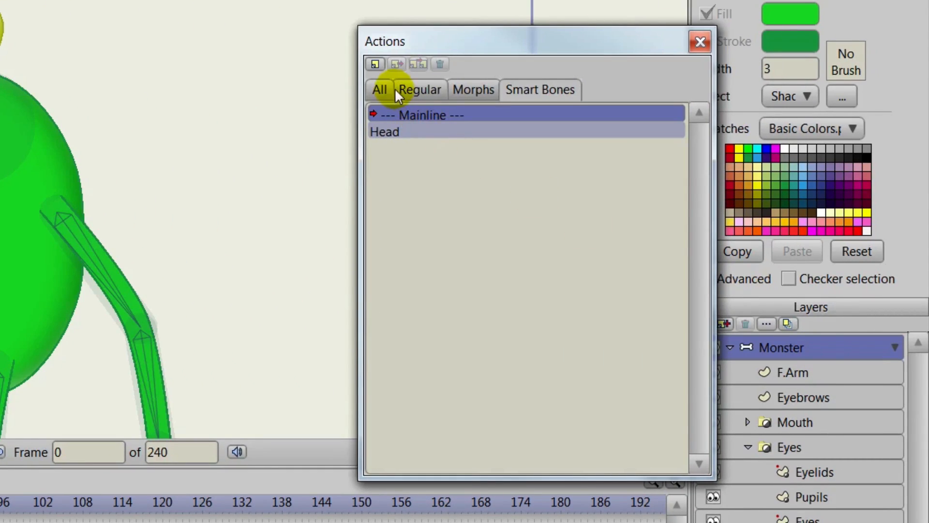
left_click(374, 64)
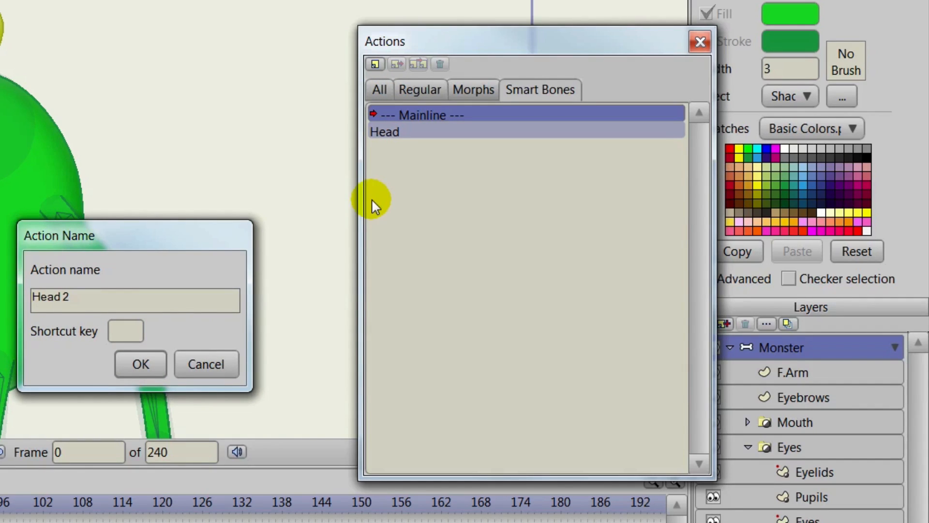
type("Head 2")
left_click(141, 363)
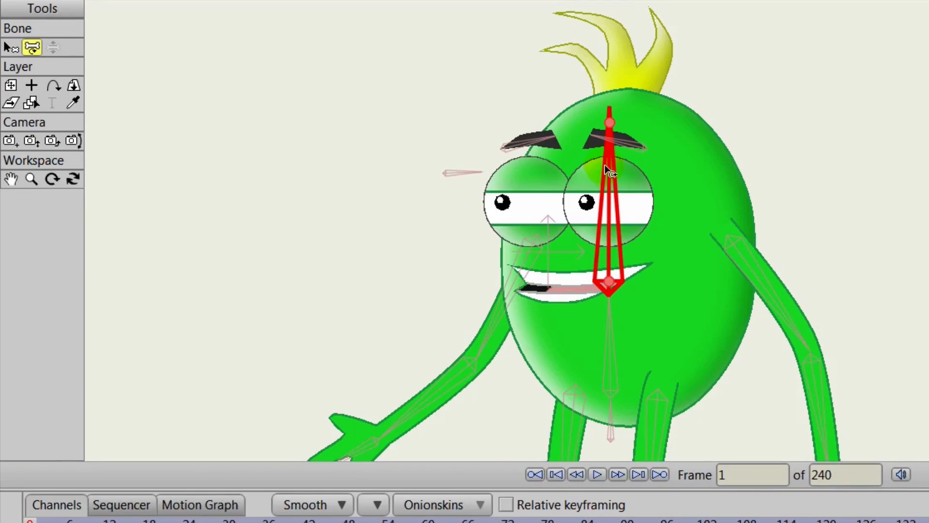
left_click_drag(606, 165, 534, 192)
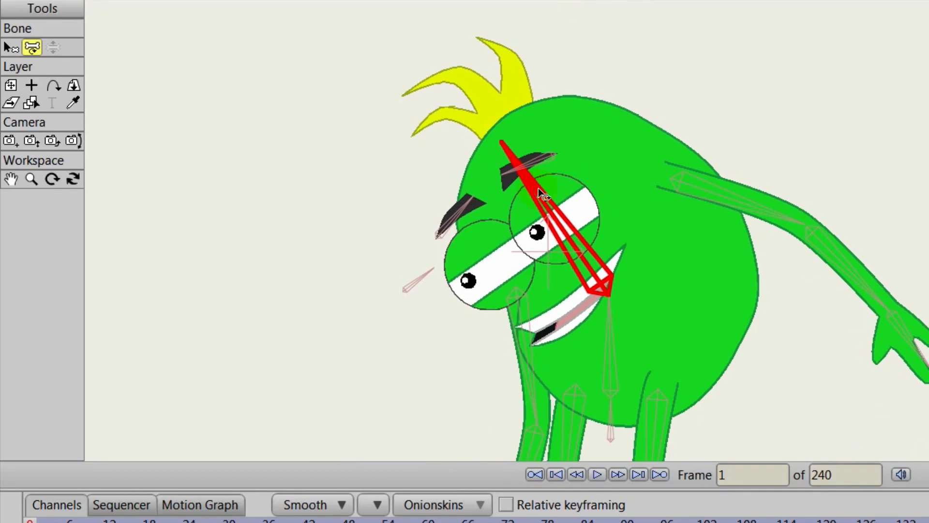
Move the body outline point behind the eyes outward with Transform Points to smooth the forward-bent front contour
right_click(674, 310, "alt")
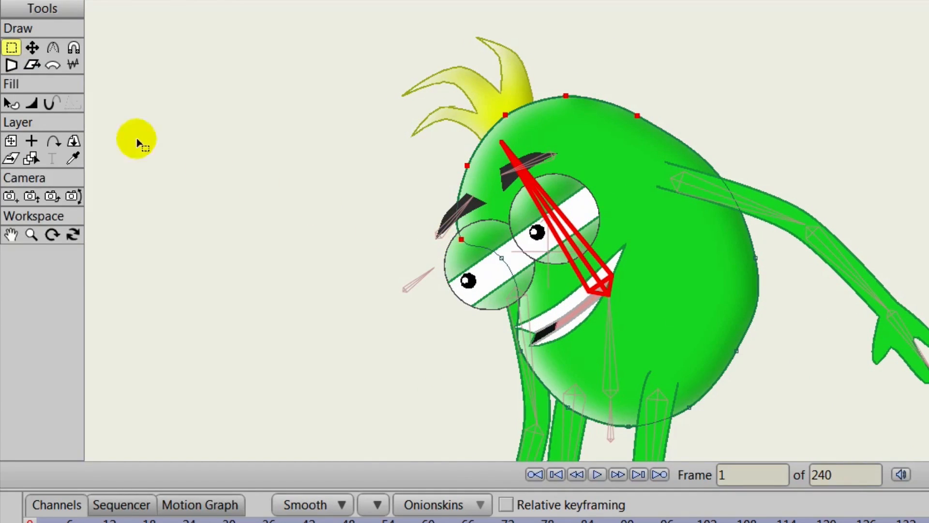
left_click(34, 48)
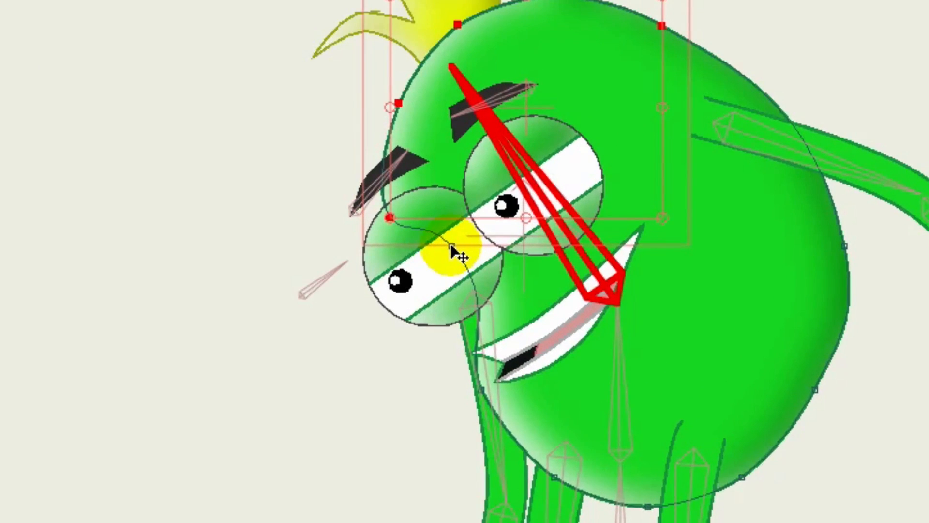
left_click(501, 257)
left_click_drag(449, 247, 418, 261)
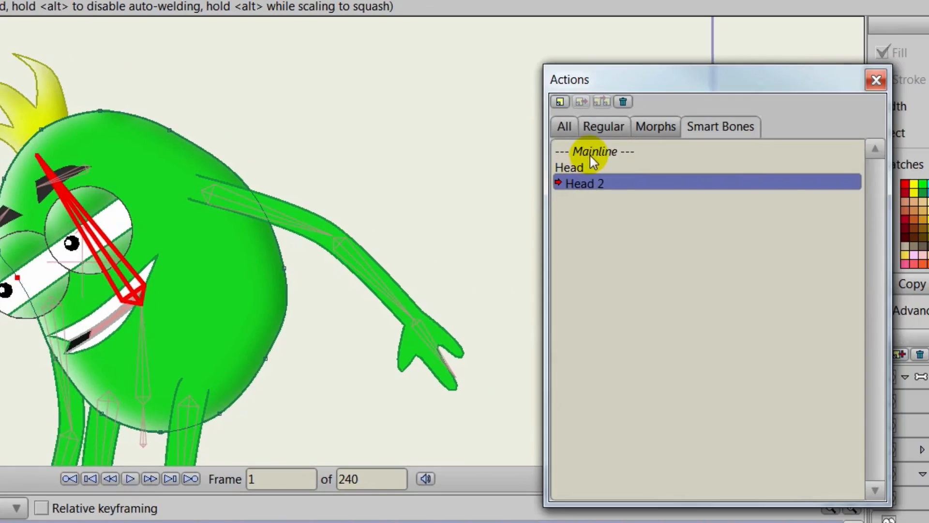
Return to the Mainline and test the Smart Bone corrections by tilting the head bone both ways
left_click(594, 152)
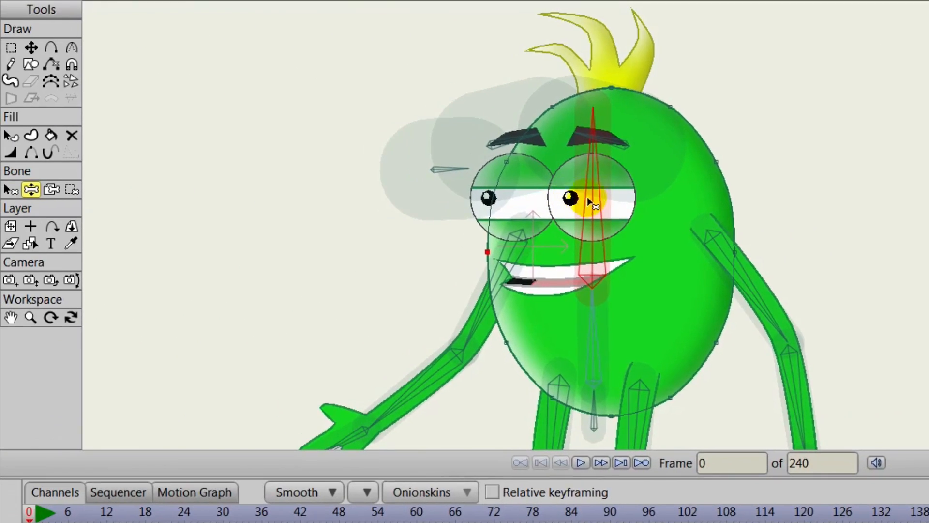
left_click_drag(591, 183, 668, 217)
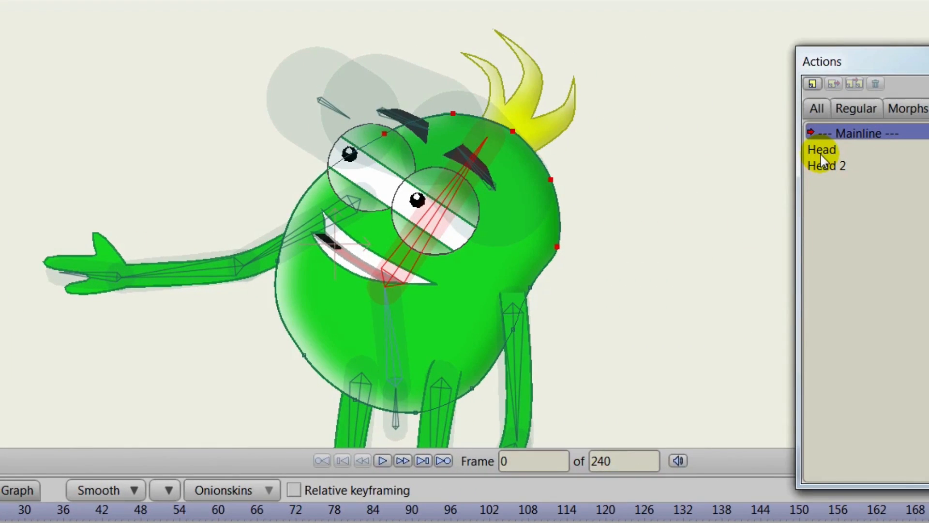
Reopen the Head action and move the front and lower belly outline points inward with Transform Points
double_click(824, 149)
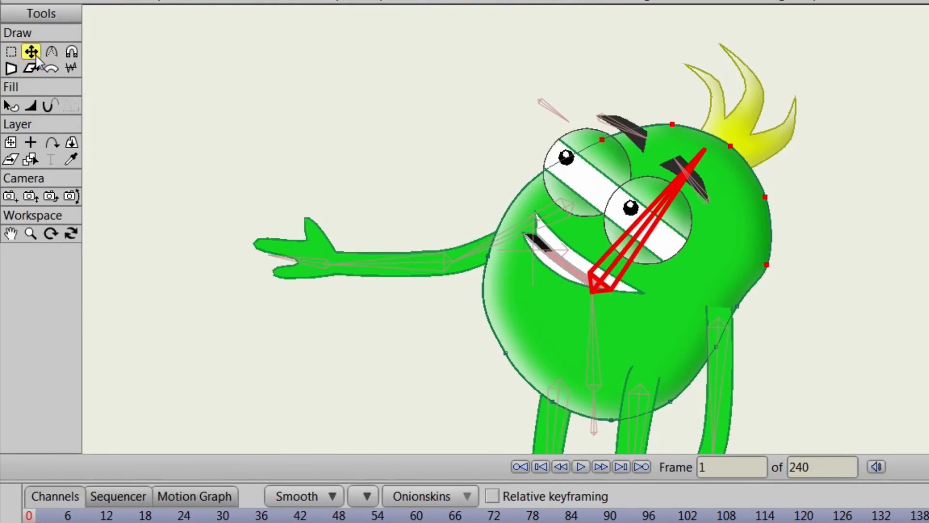
left_click(31, 52)
left_click(490, 255)
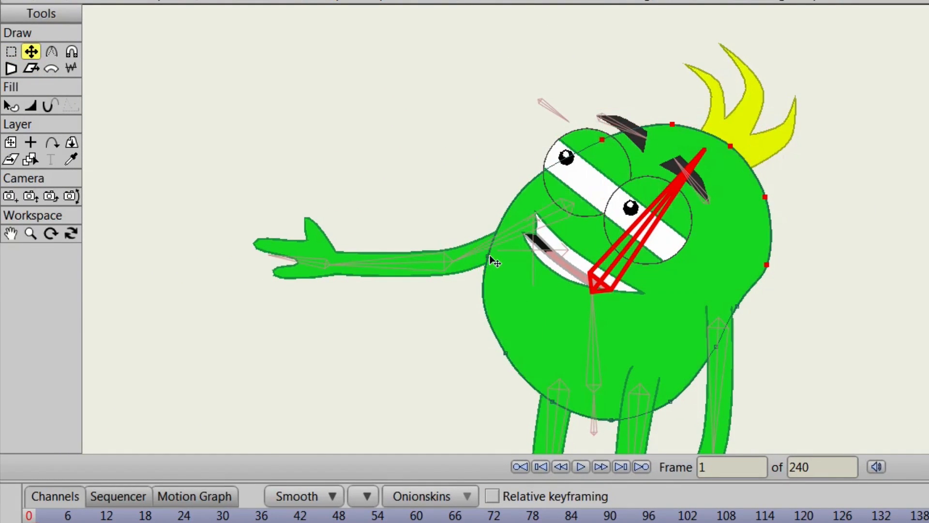
mouse_move(490, 256)
left_mouse_down()
mouse_move(501, 269)
mouse_move(501, 355)
mouse_move(517, 368)
left_mouse_up()
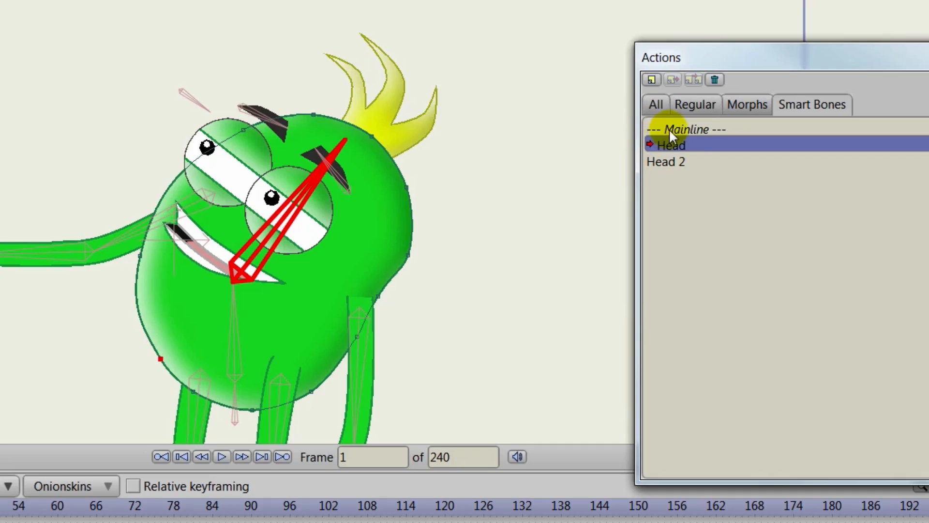
Switch to the Mainline and check the revised body bend by swinging the head bone with Manipulate Bones
double_click(670, 128)
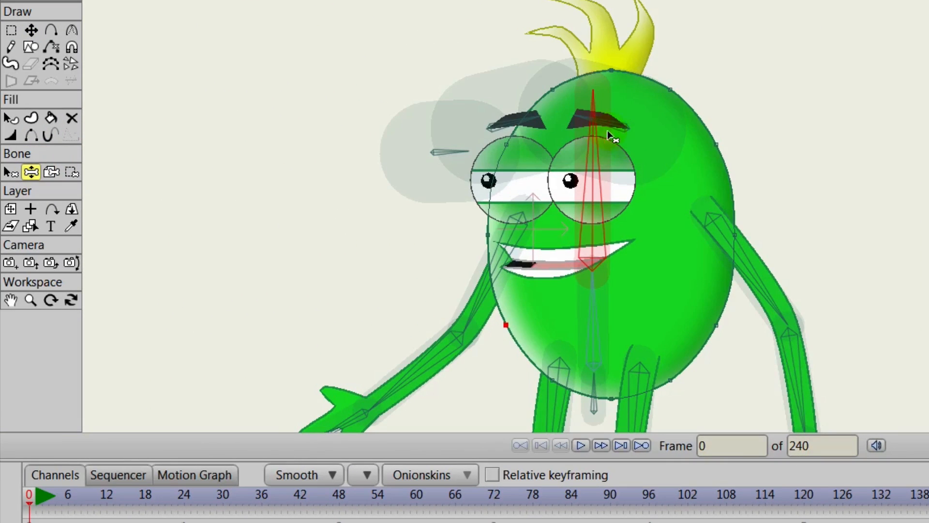
left_click_drag(609, 134, 567, 98)
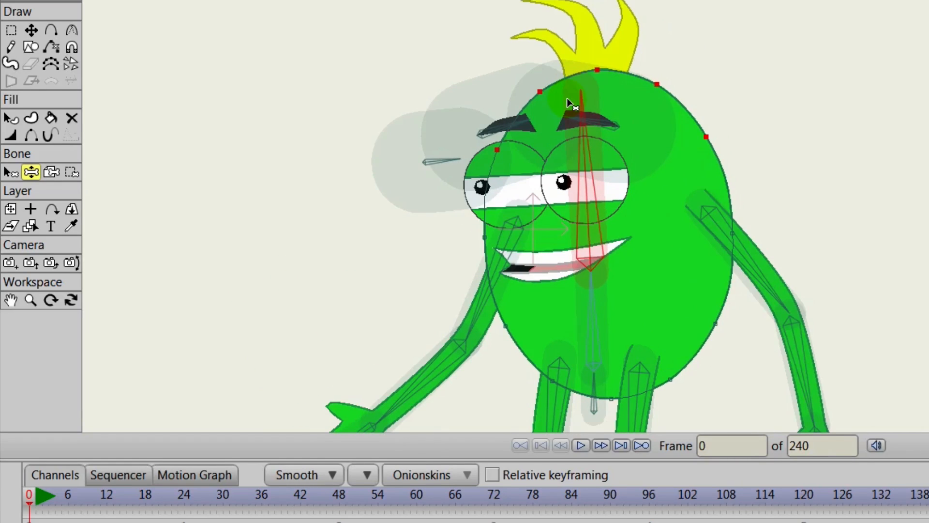
left_click(10, 173)
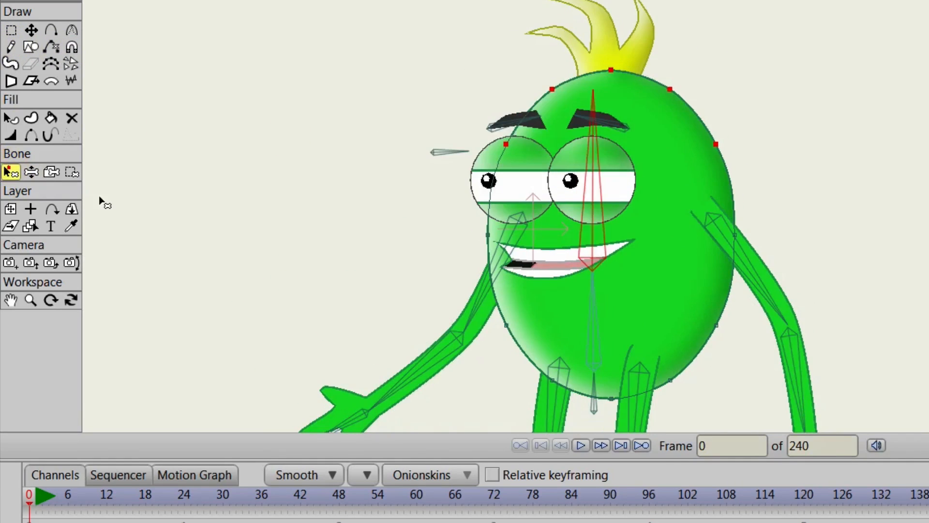
Test how the front arm bends at the elbow by moving its forearm bone with Manipulate Bones
left_click_drag(499, 292, 495, 178)
scroll(544, 242, "down", 2)
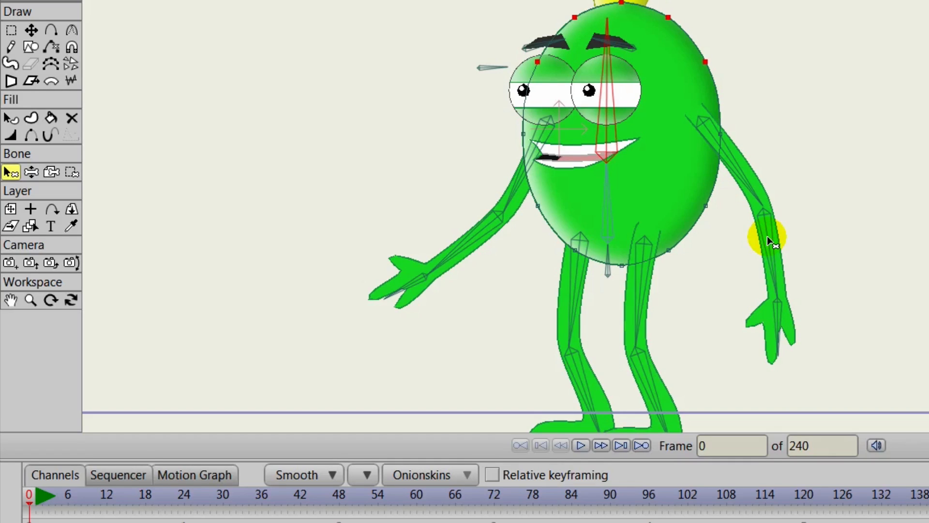
left_click(31, 173)
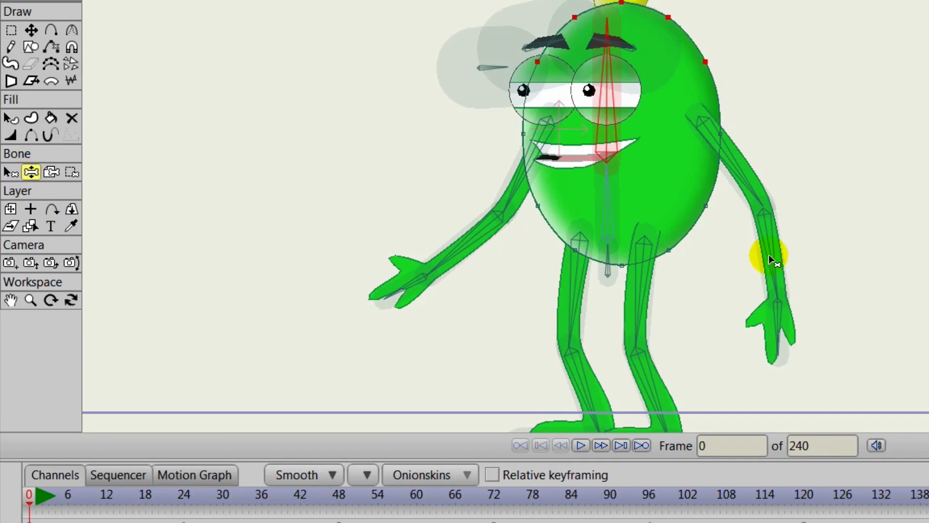
left_click_drag(770, 258, 798, 306)
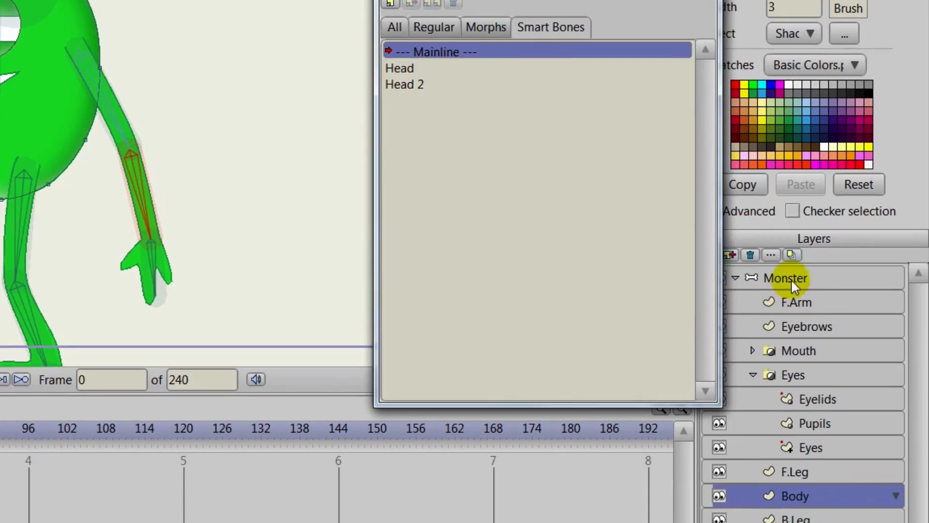
Rename the front arm's forearm bone on the Monster layer as F.FA
left_click(790, 277)
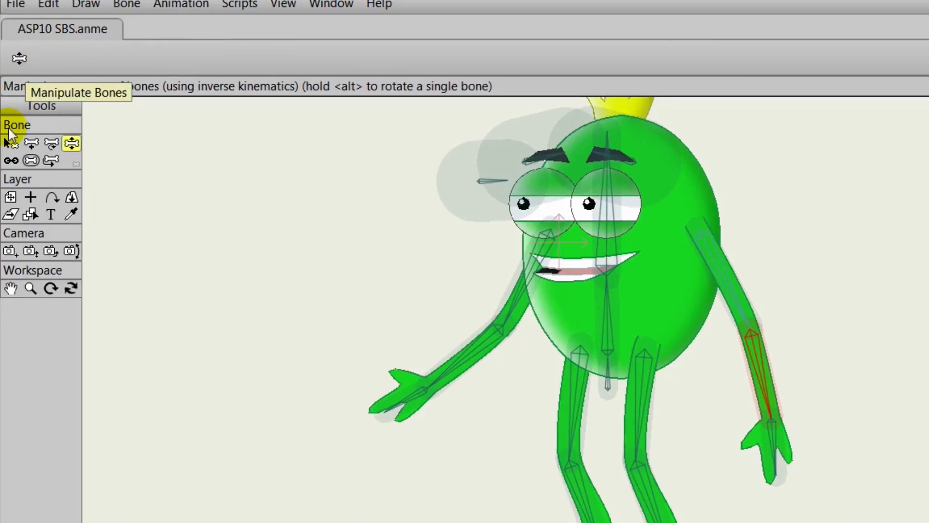
left_click(11, 143)
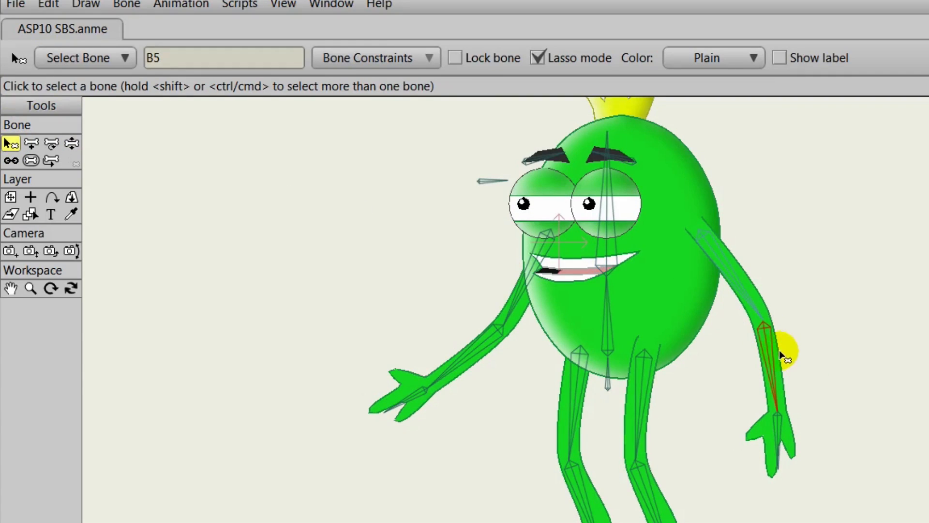
left_click(184, 69)
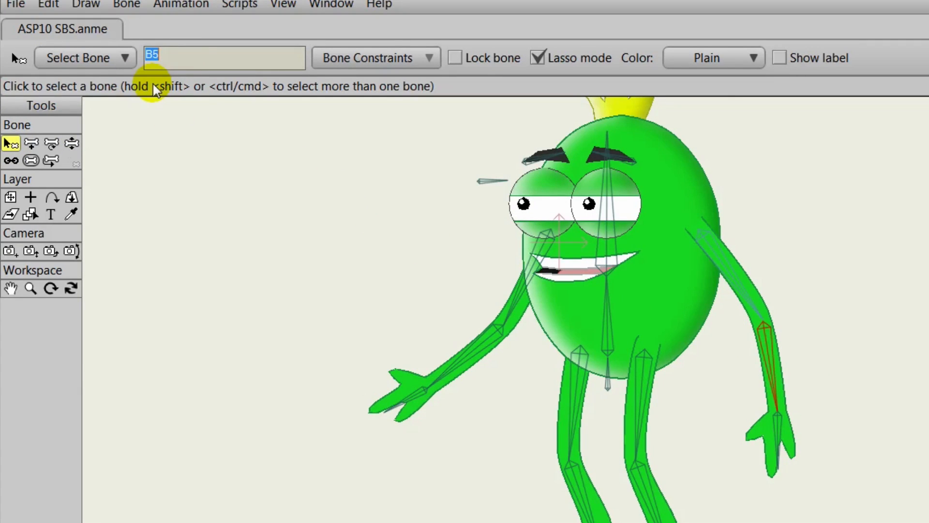
type("F")
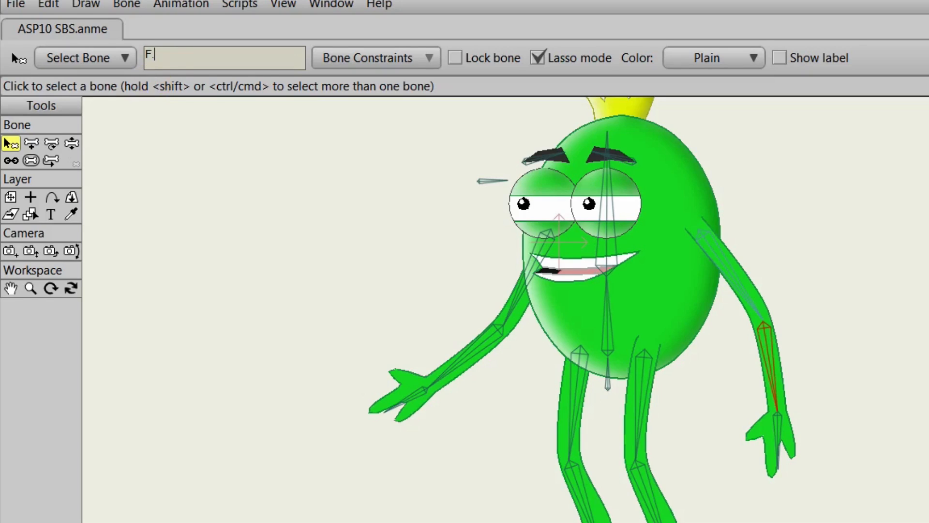
type(".FA")
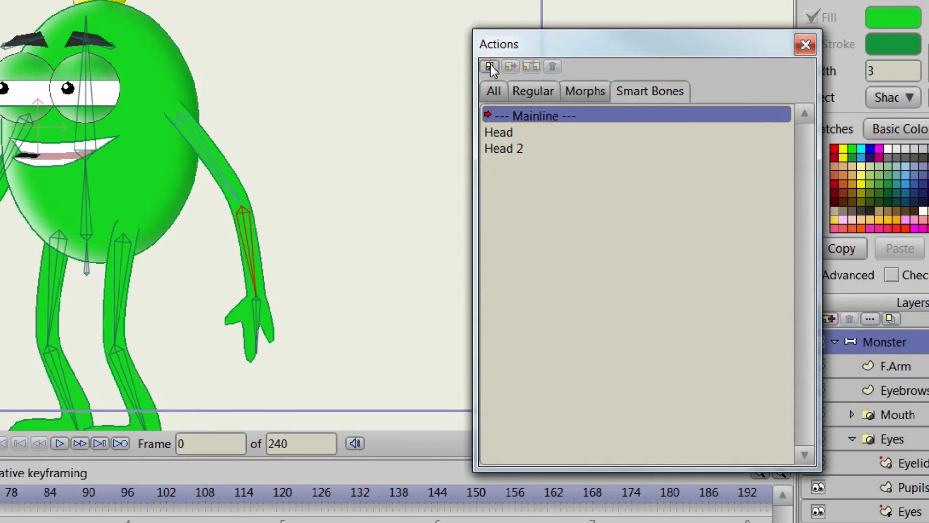
Create a Smart Bone action named F.FA and rotate the front forearm bone up across the body at frame 1
left_click(510, 69)
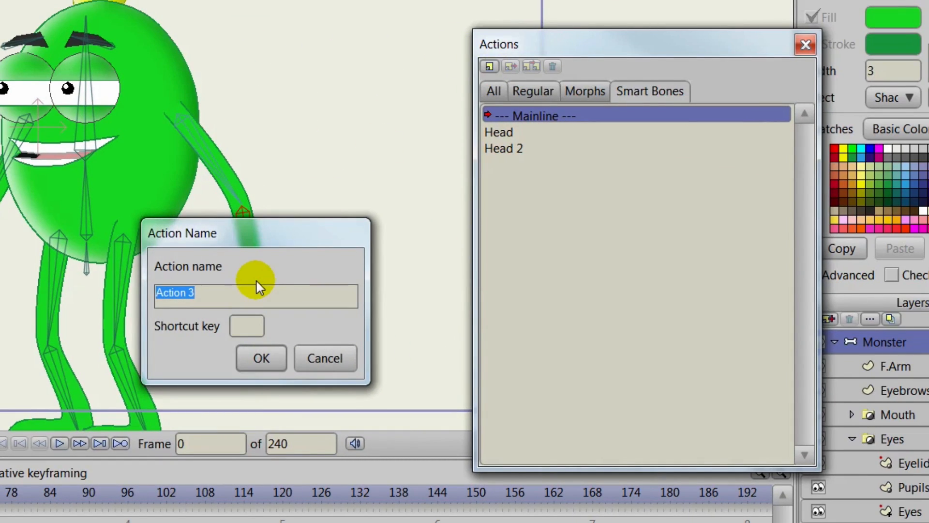
type("F.FA")
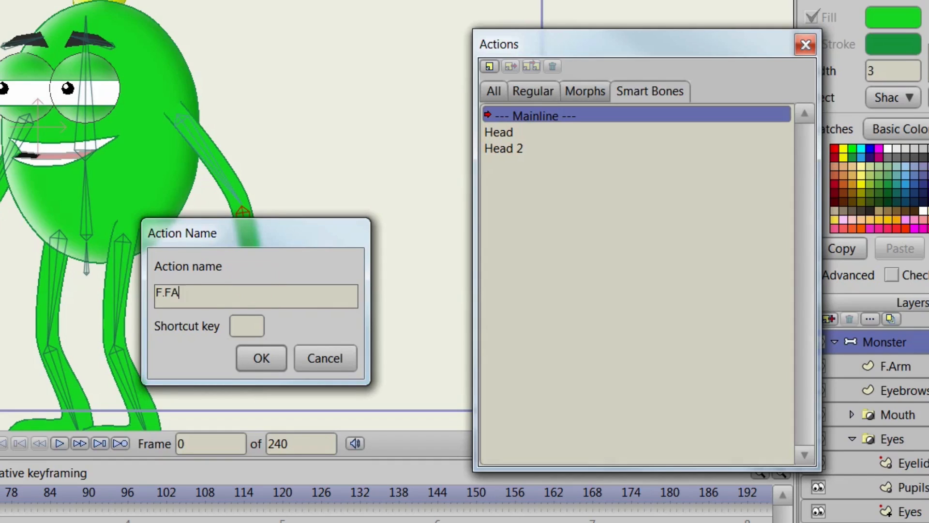
key("Return")
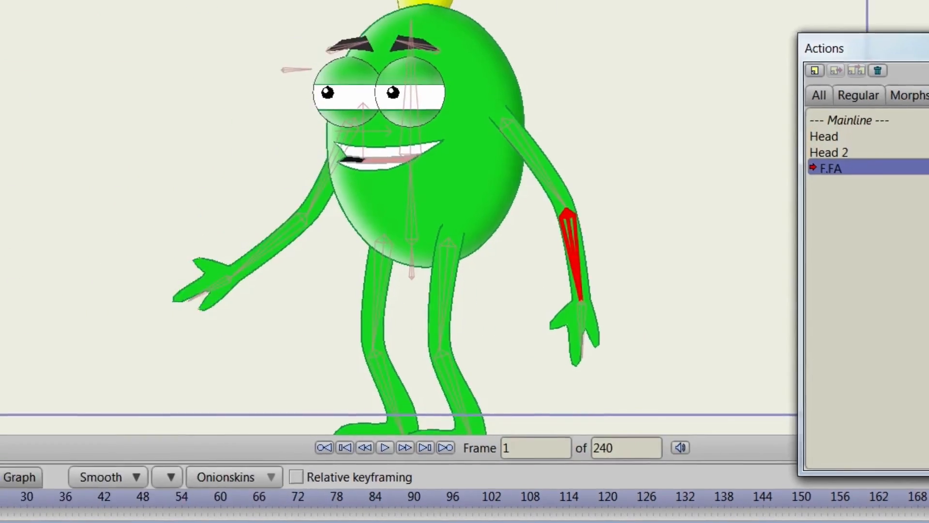
left_click(33, 37)
left_click(577, 269)
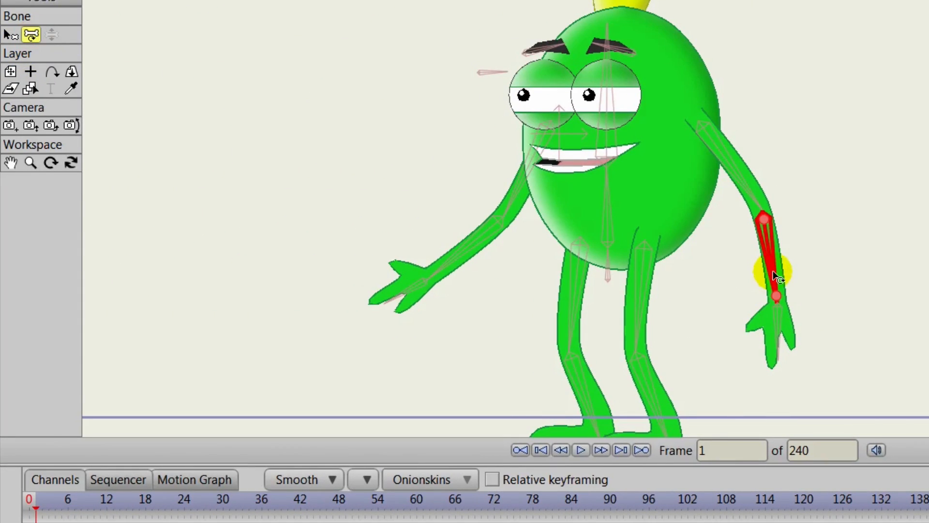
left_click_drag(776, 276, 700, 201)
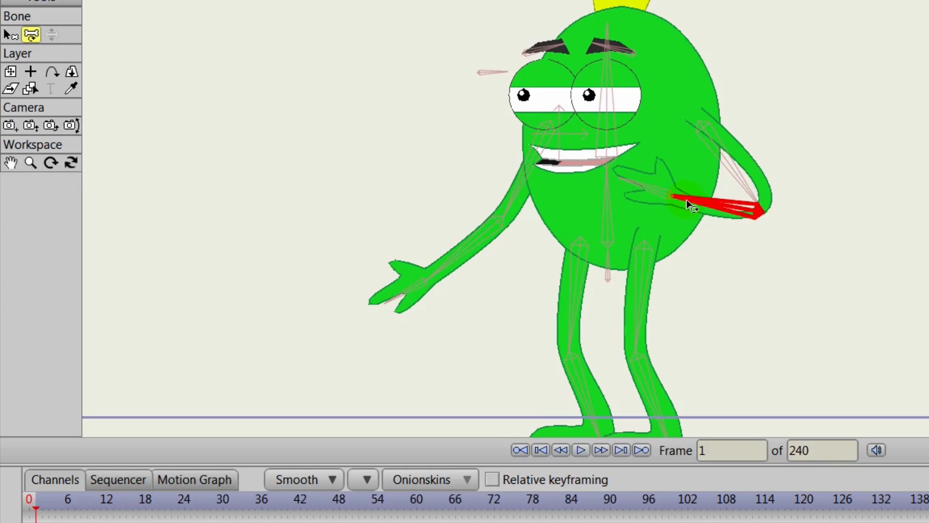
On the front arm's vector layer, move the inner elbow point with Transform Points to restore the forearm's thickness
scroll(675, 218, "up", 3)
scroll(670, 213, "up", 2)
left_click_drag(689, 257, 566, 282)
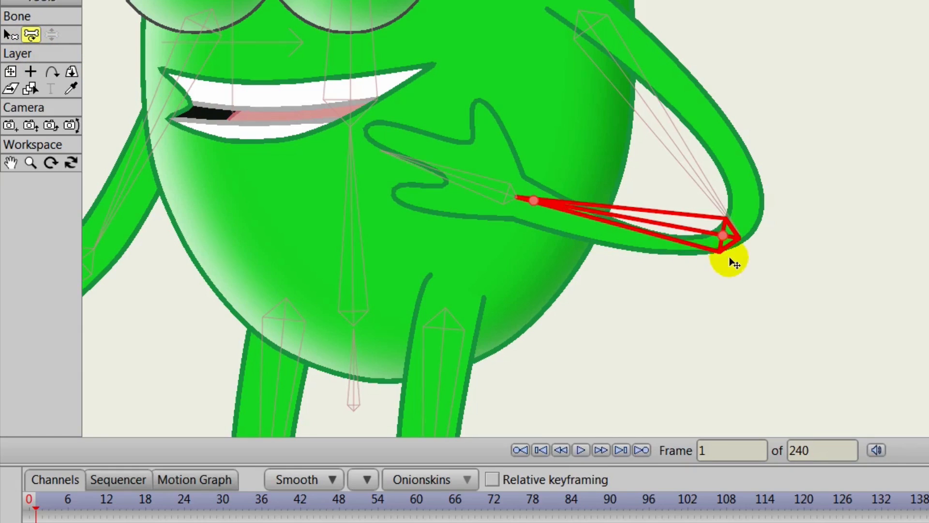
left_click(744, 191, "ctrl+alt")
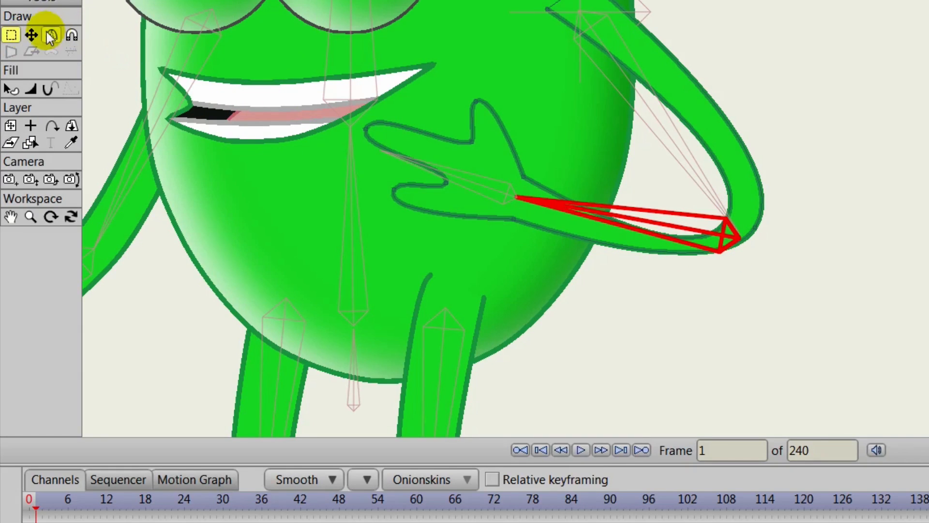
left_click(31, 35)
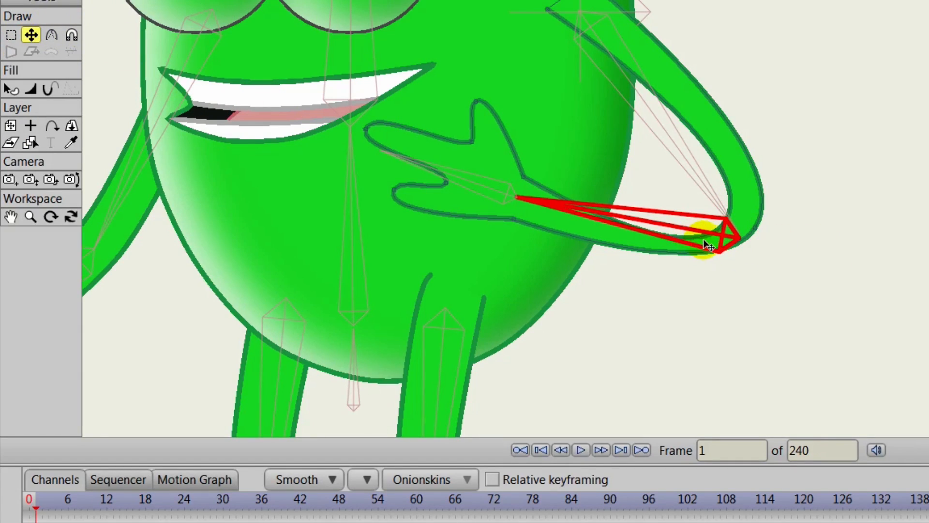
key("ctrl+a")
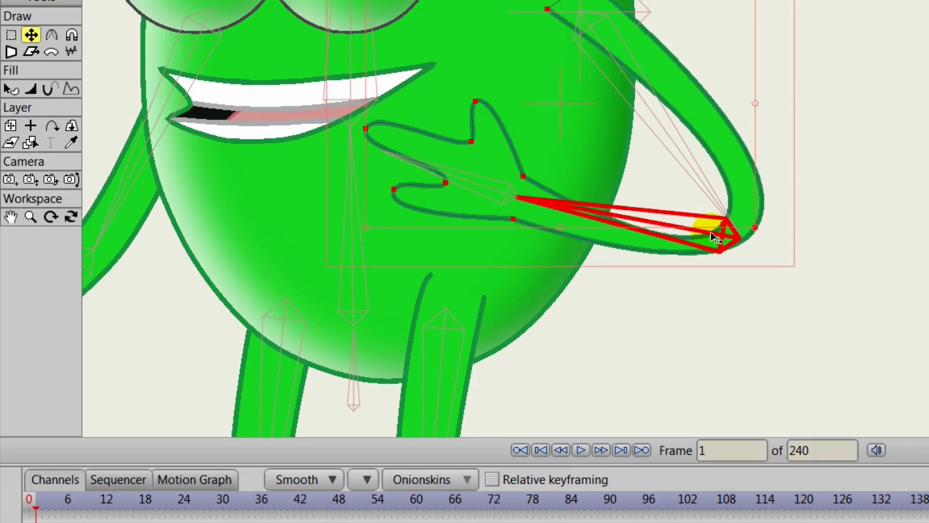
key("Return")
mouse_move(723, 225)
left_mouse_down()
mouse_move(720, 204)
mouse_move(512, 178)
left_mouse_up()
Adjust the curvature of the outer elbow point on the front arm and reposition that point
left_click(47, 37)
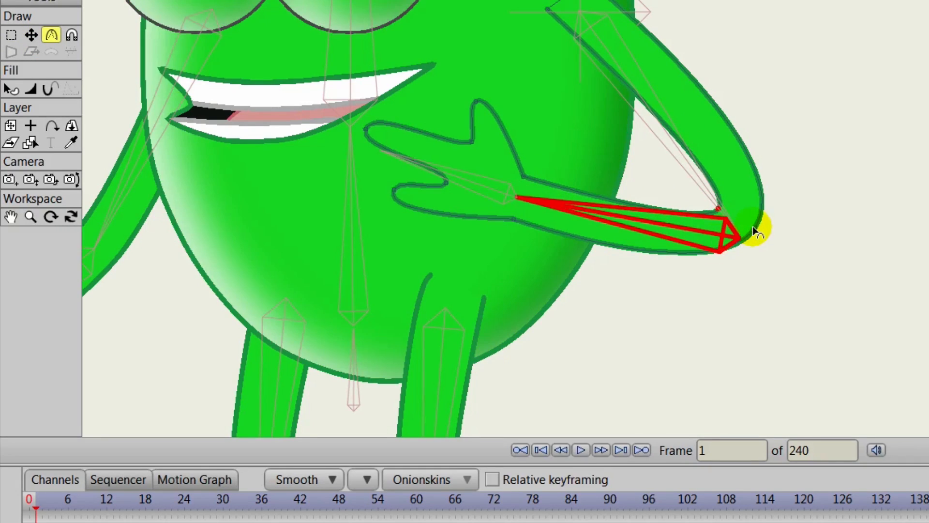
left_click_drag(756, 228, 538, 169)
left_click(29, 36)
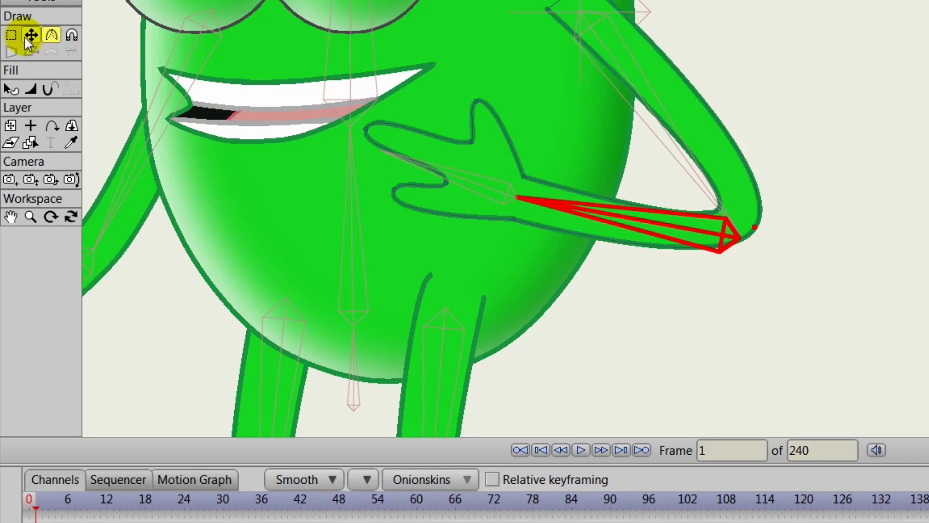
left_click(756, 234)
mouse_move(758, 230)
left_mouse_down()
mouse_move(757, 238)
mouse_move(667, 233)
mouse_move(689, 232)
left_mouse_up()
Adjust the curvature at the inner elbow and shift the outer elbow point slightly downward to refine the bend
left_click(53, 40)
left_click_drag(711, 208, 649, 214)
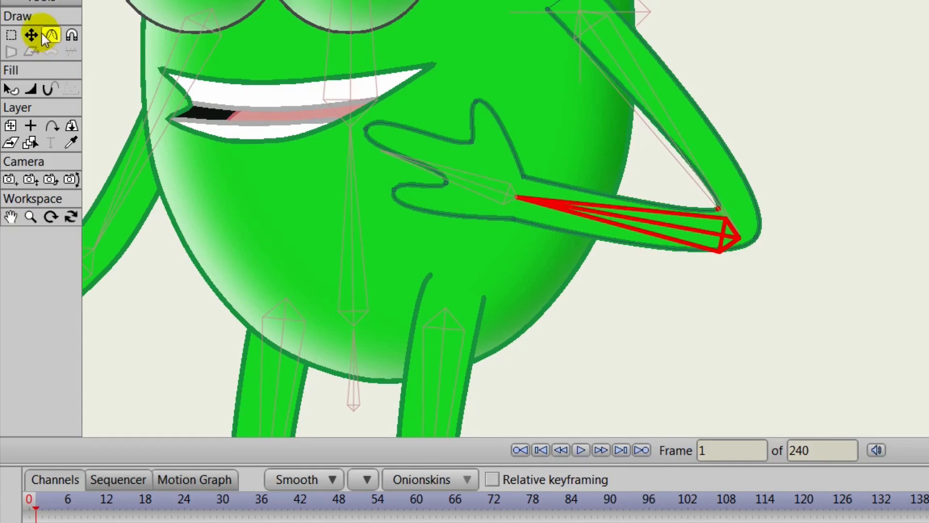
left_click(39, 35)
left_click(758, 237)
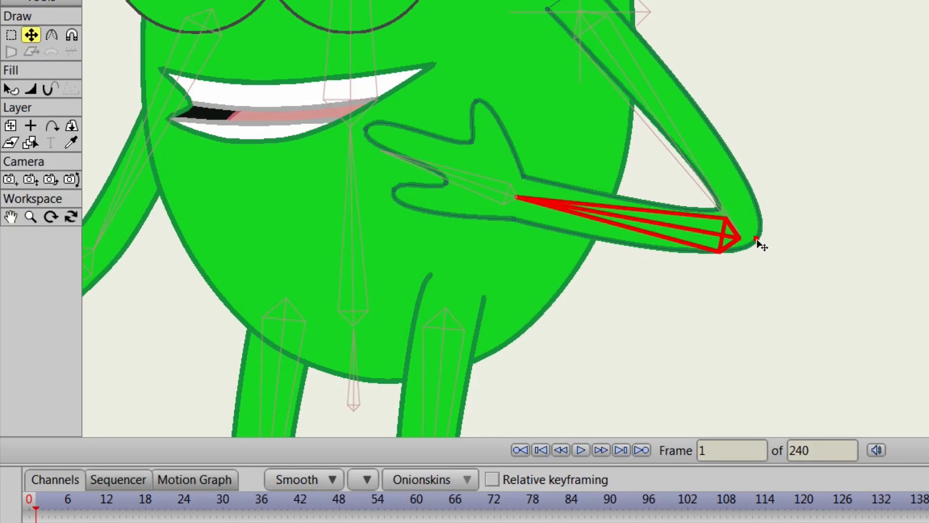
left_click_drag(758, 238, 755, 248)
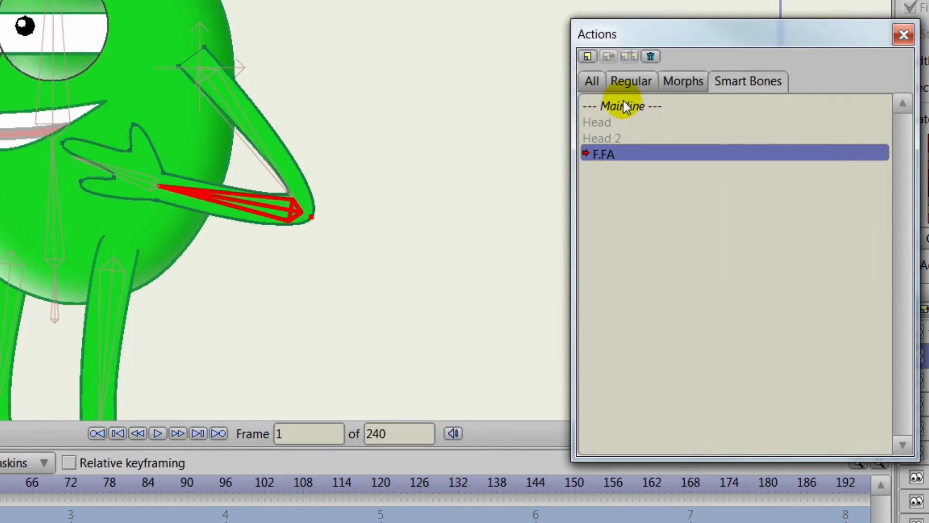
Return to the Mainline and test the F.FA Smart Bone by bending the front forearm with Manipulate Bones
left_click(625, 106)
double_click(649, 106)
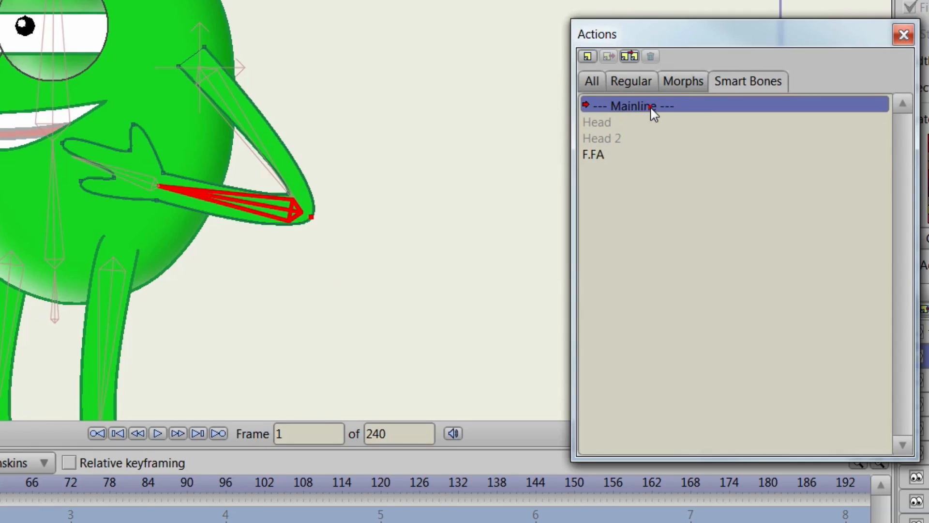
left_click(568, 116)
left_click(31, 168)
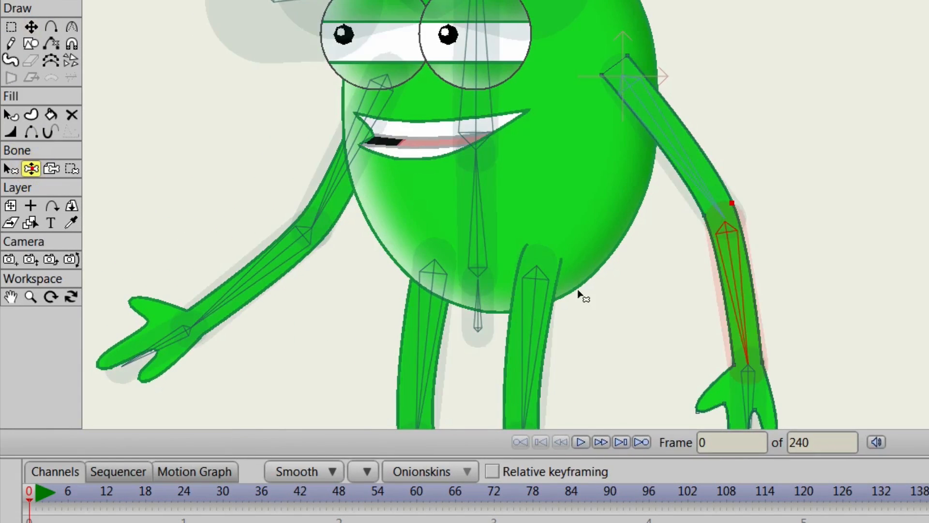
left_click_drag(718, 315, 600, 221)
left_click_drag(577, 155, 691, 212)
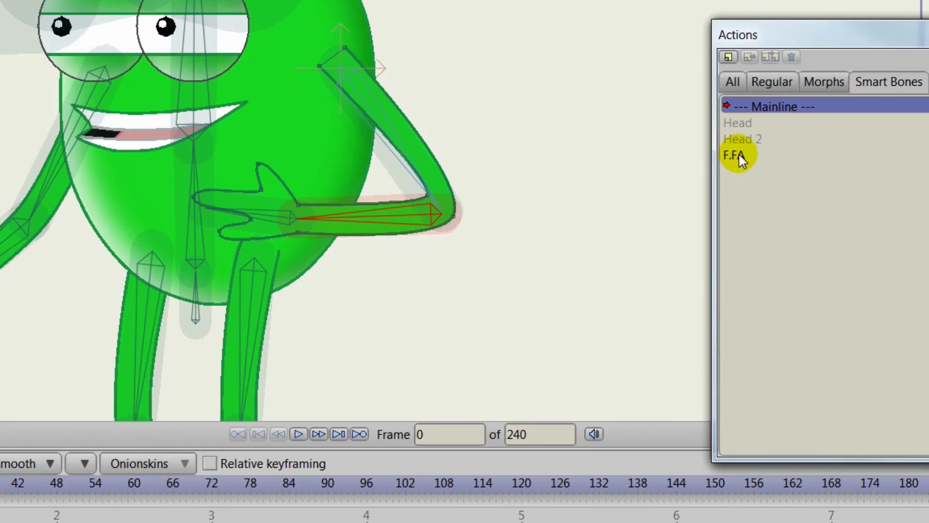
In the F.FA action, shift the front arm's inner elbow point slightly inward along the forearm with Transform Points
double_click(739, 155)
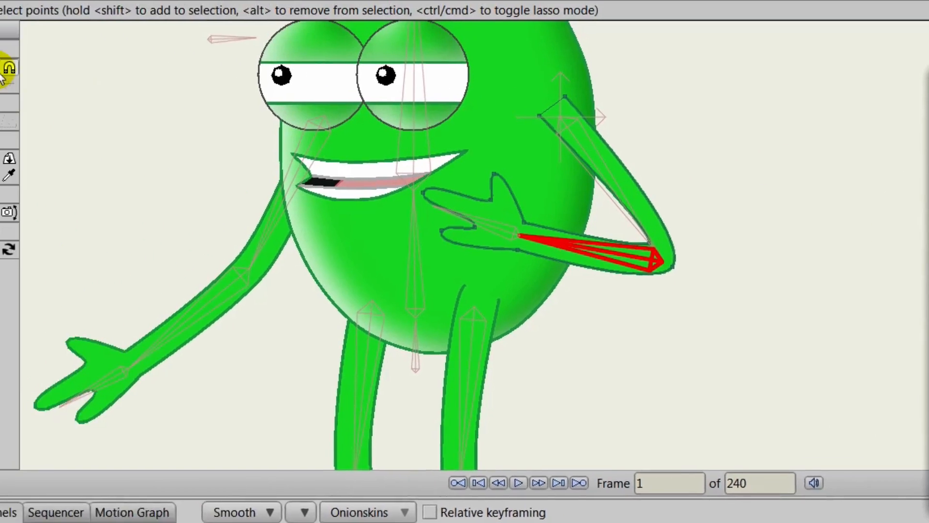
left_click(31, 79)
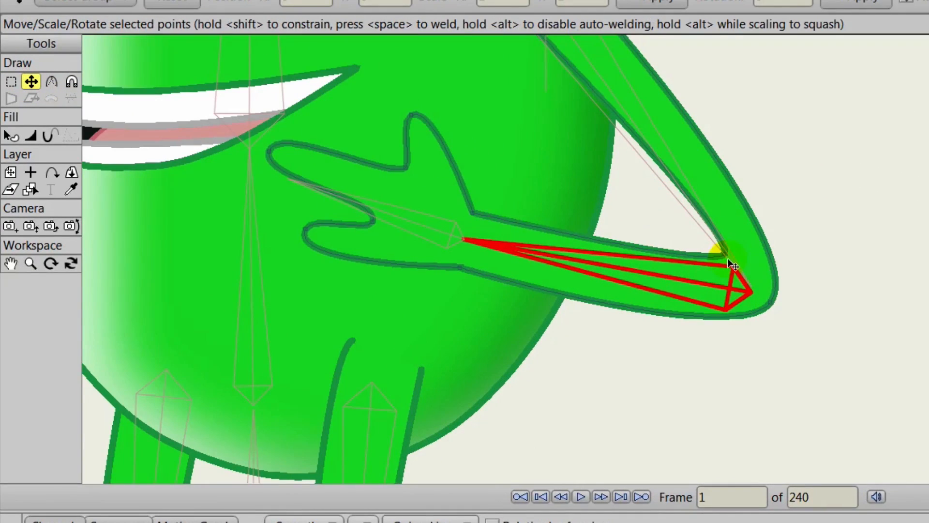
left_click_drag(726, 256, 716, 257)
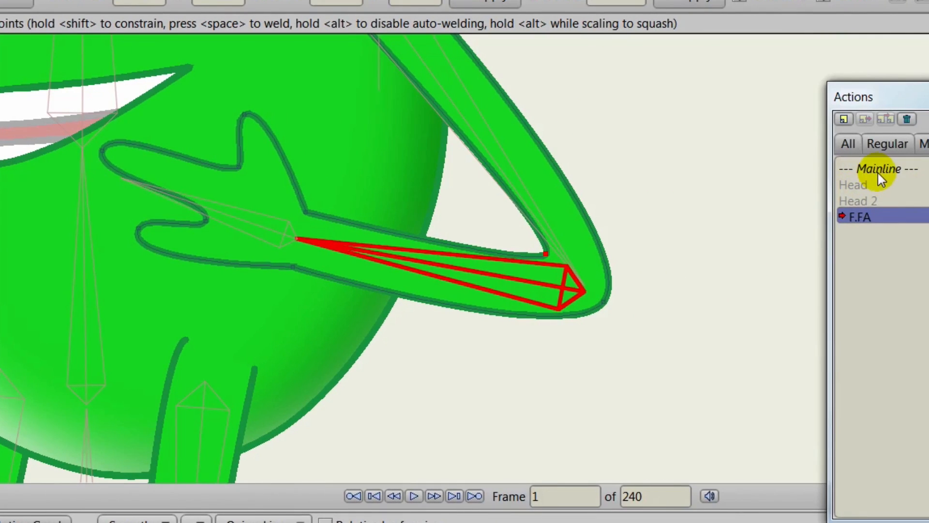
Return to the Mainline and test the corrected front elbow and the back arm by posing them with Manipulate Bones
left_click(878, 171)
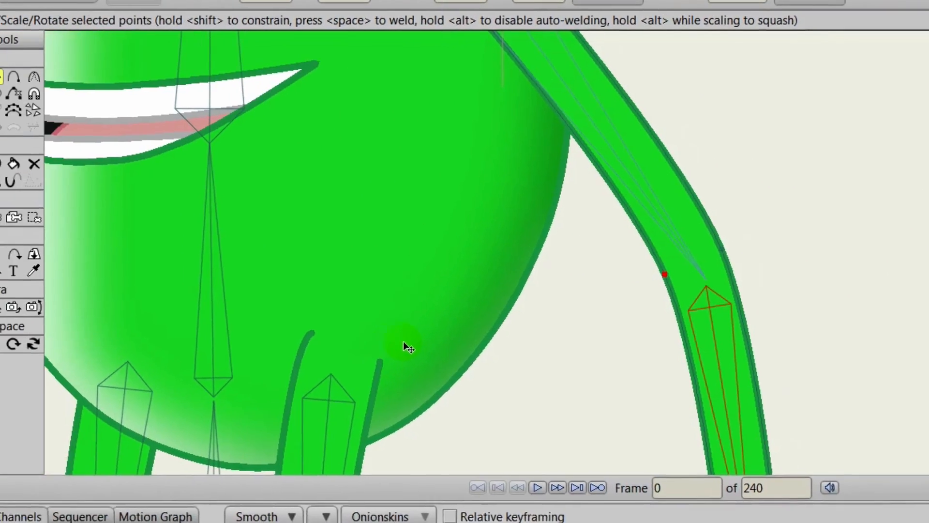
left_click_drag(300, 354, 378, 352)
scroll(379, 352, "down", 4)
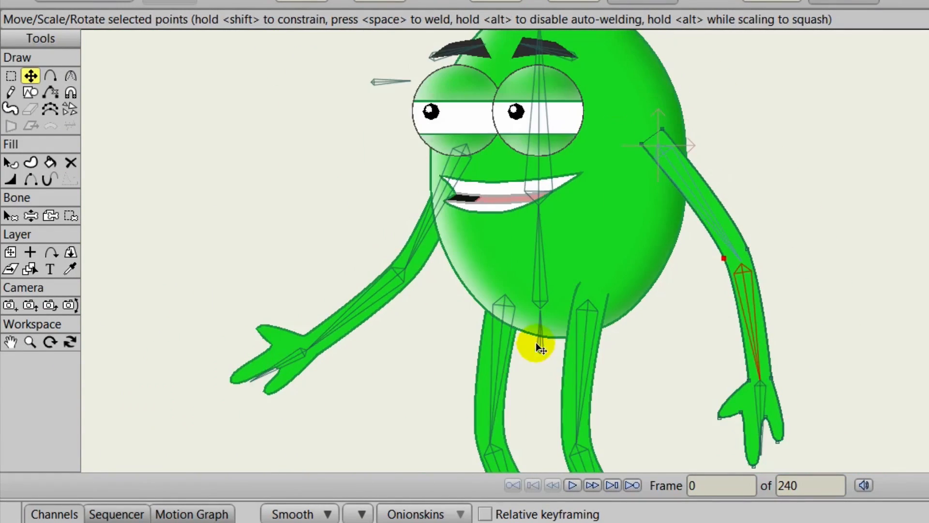
left_click(22, 217)
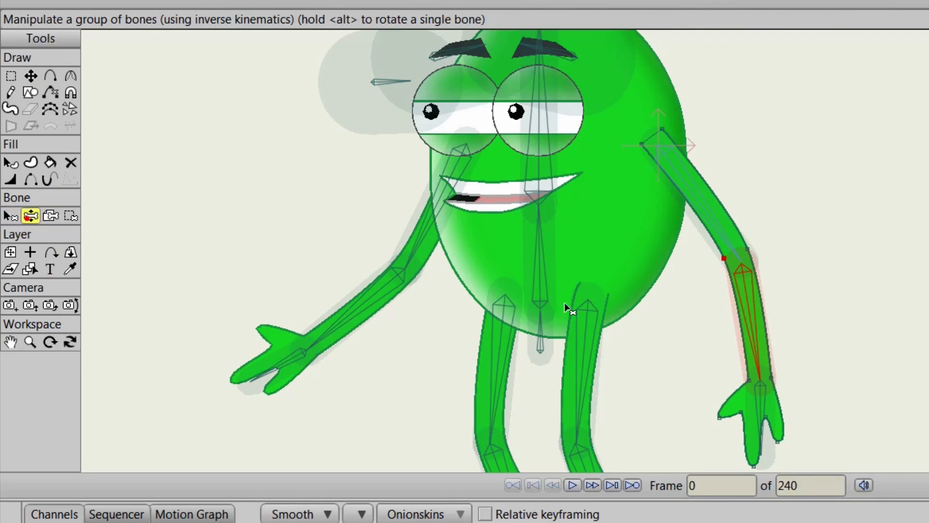
left_click_drag(741, 317, 610, 205)
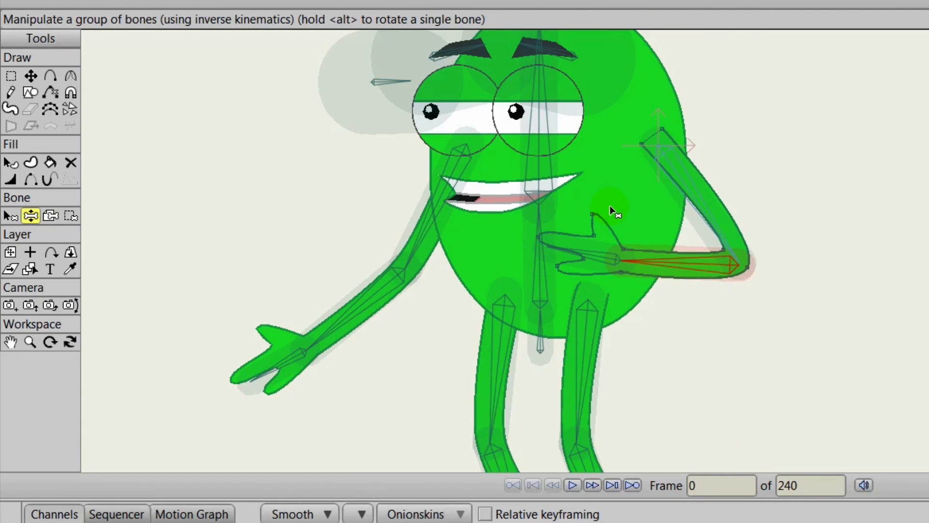
left_click_drag(384, 311, 446, 263)
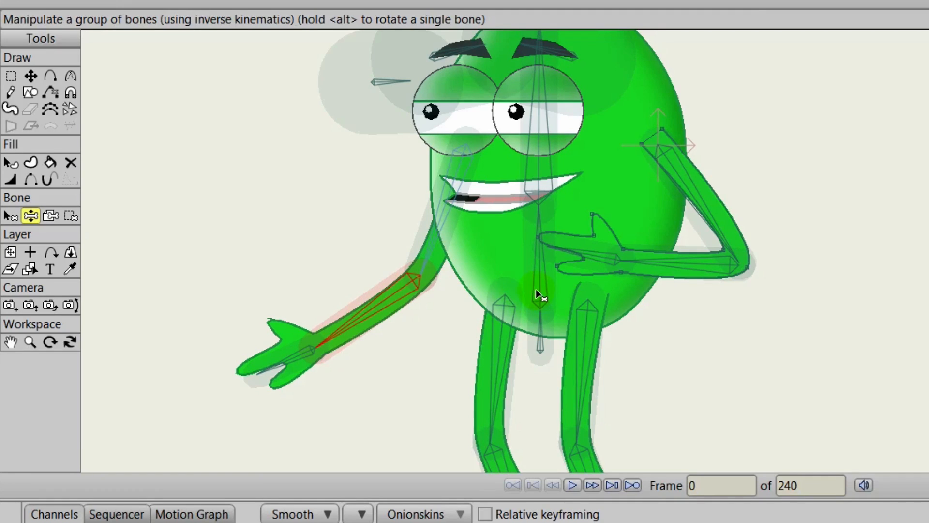
left_click_drag(558, 292, 582, 353)
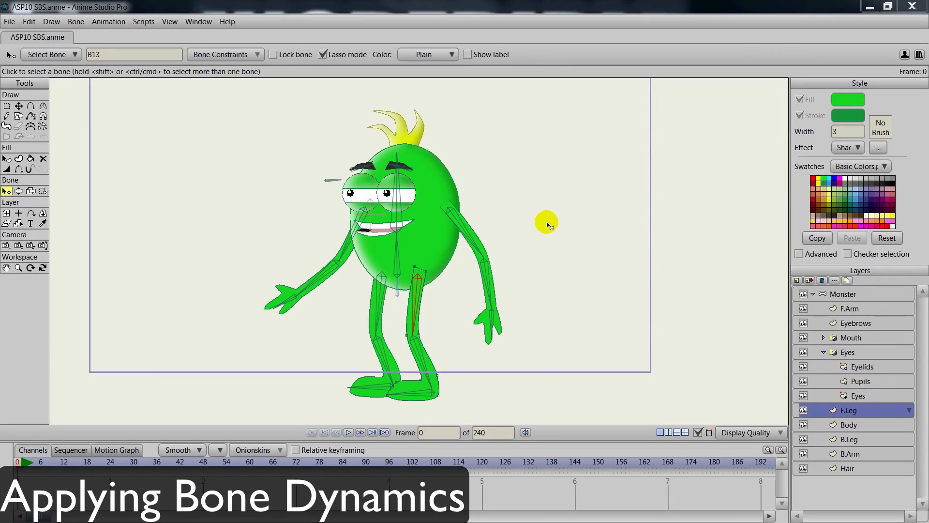
Test the monster's upper body with Manipulate Bones by raising the back arm and moving an eyebrow bone
mouse_move(510, 214)
left_mouse_down()
mouse_move(574, 273)
mouse_move(535, 228)
mouse_move(520, 269)
left_mouse_up()
scroll(566, 251, "up", 3)
scroll(526, 232, "up", 2)
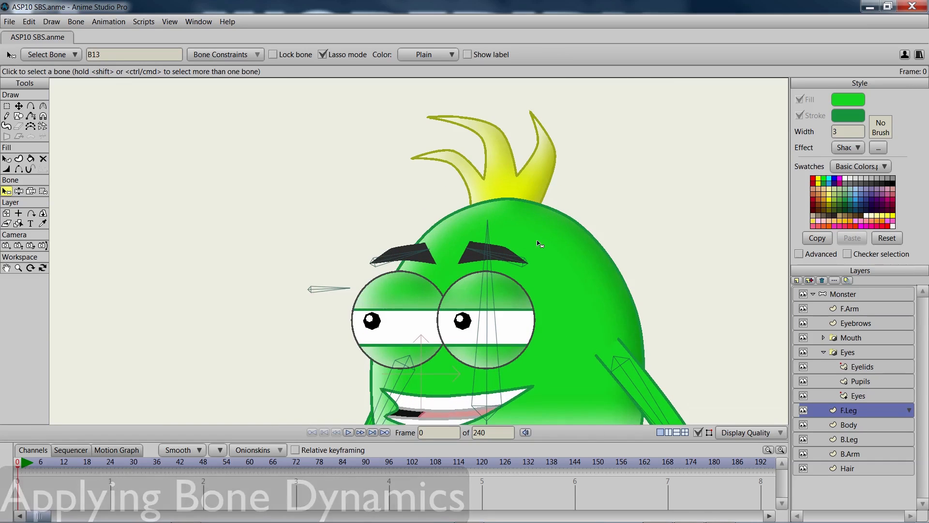
scroll(537, 243, "down", 2)
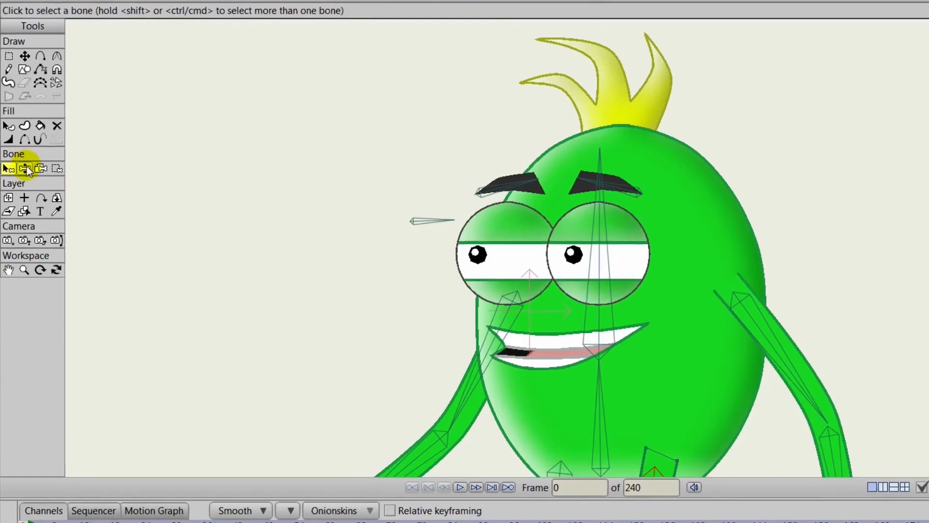
left_click(18, 190)
left_click_drag(473, 344, 456, 222)
mouse_move(519, 202)
left_mouse_down()
mouse_move(511, 172)
mouse_move(513, 185)
mouse_move(516, 175)
mouse_move(535, 178)
left_mouse_up()
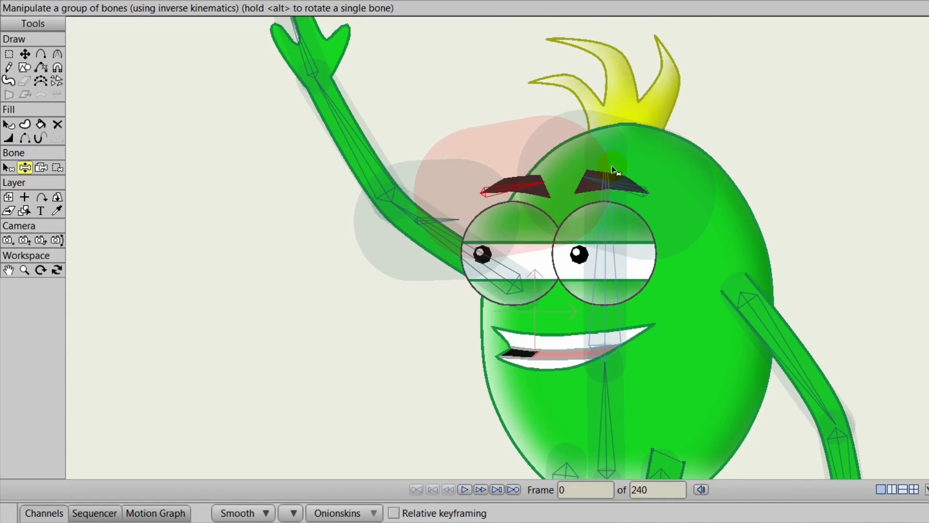
On the Monster bone layer, select the Head bone as the parent and activate Add Bone for the hair
left_click(9, 169)
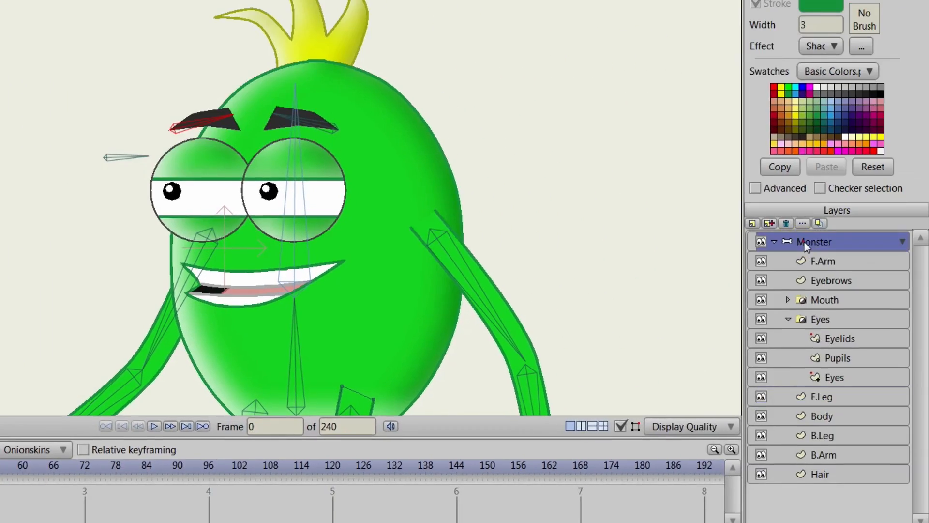
left_click(805, 241)
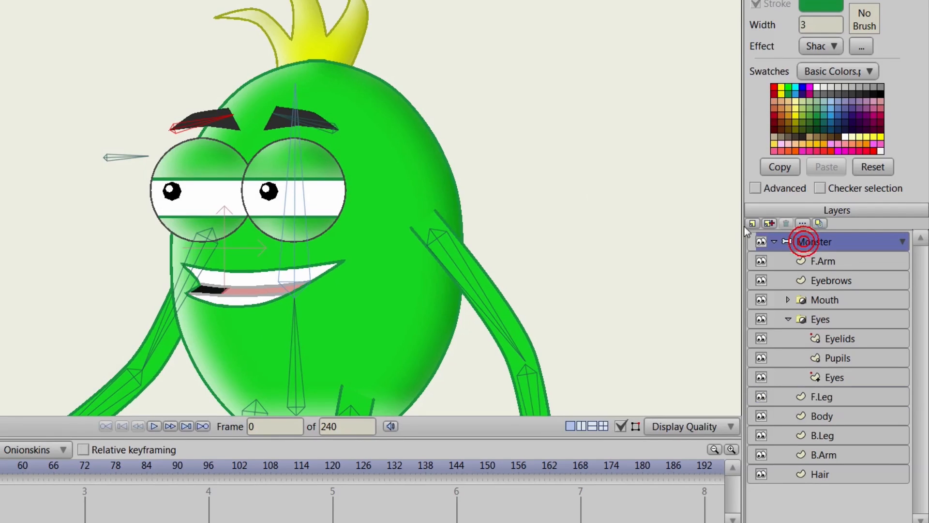
left_click(296, 154)
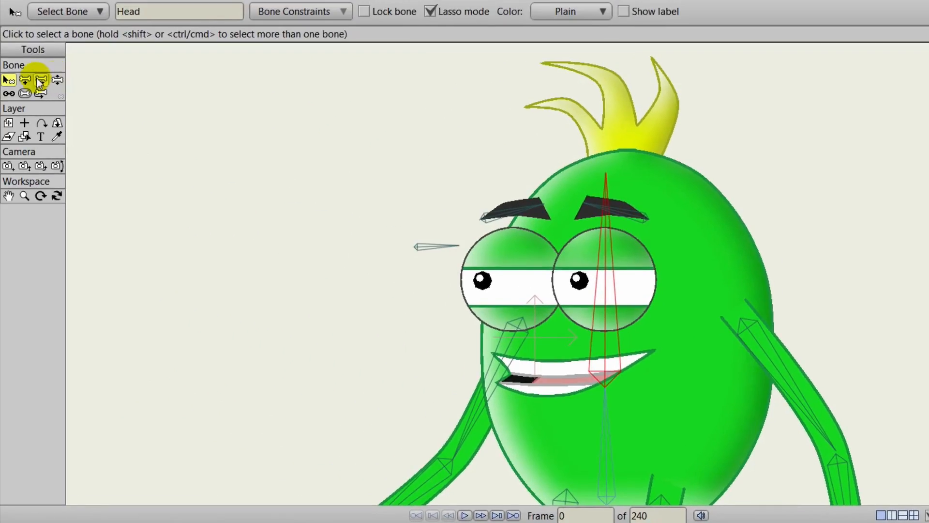
left_click(21, 79)
scroll(508, 137, "up", 5)
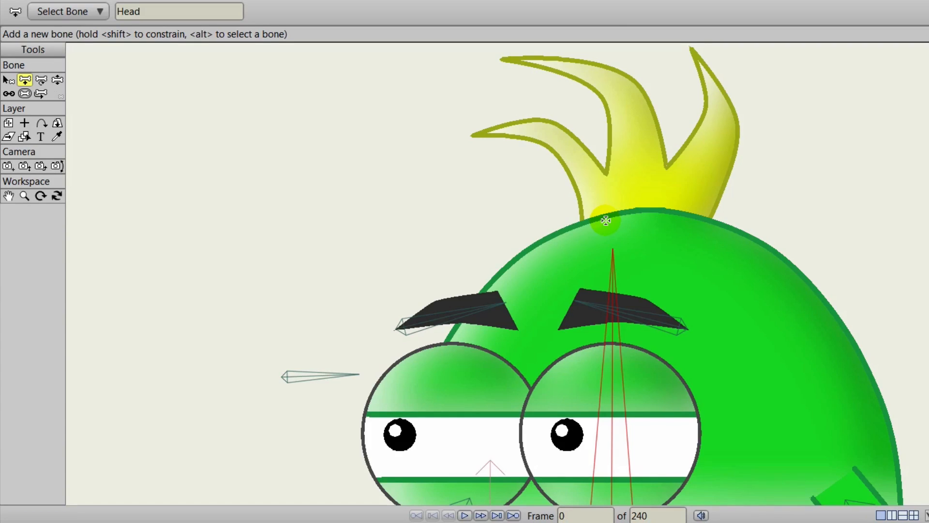
Draw a chain of three bones, parented to the Head bone, along the leftmost hair strand from scalp to tip
left_click_drag(603, 220, 601, 215)
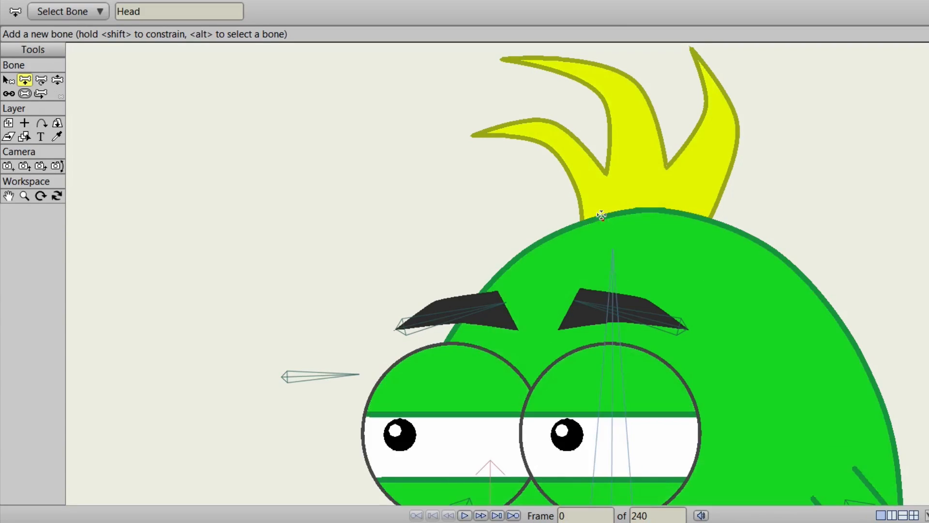
mouse_move(586, 181)
left_mouse_down()
mouse_move(573, 154)
mouse_move(577, 163)
left_mouse_up()
left_click_drag(577, 163, 539, 130)
left_click_drag(538, 129, 490, 131)
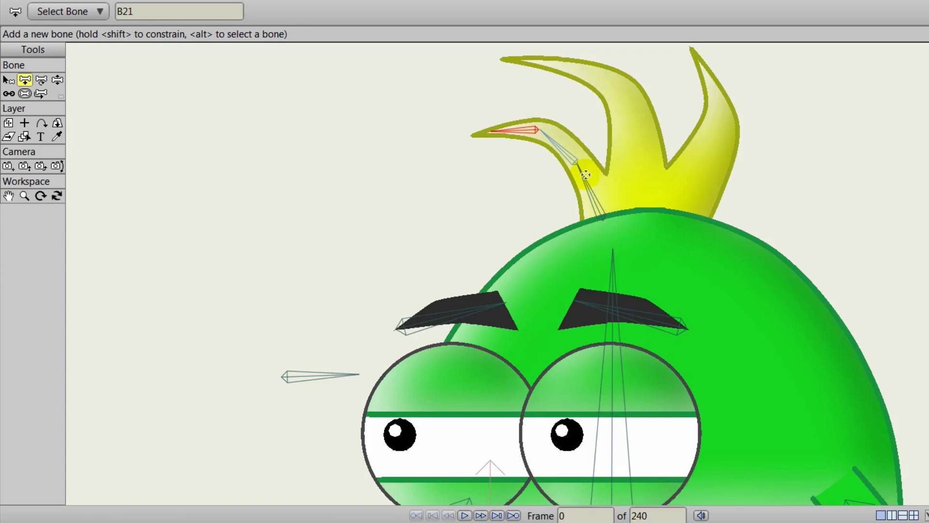
Draw a three-bone chain from scalp to tip in both the middle and right hair strands, each parented to the Head bone
left_click(613, 255, "alt")
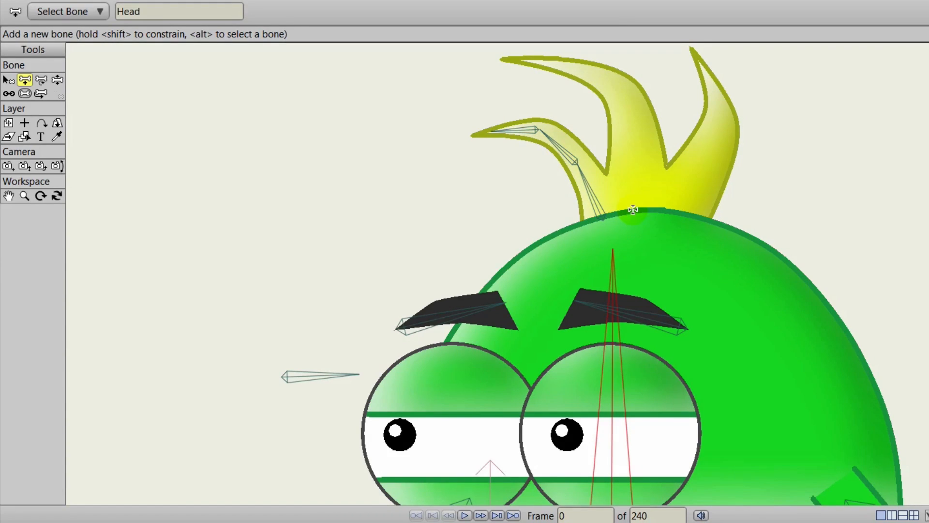
left_click_drag(633, 209, 632, 153)
mouse_move(631, 153)
left_mouse_down()
mouse_move(616, 85)
mouse_move(512, 50)
mouse_move(530, 60)
left_mouse_up()
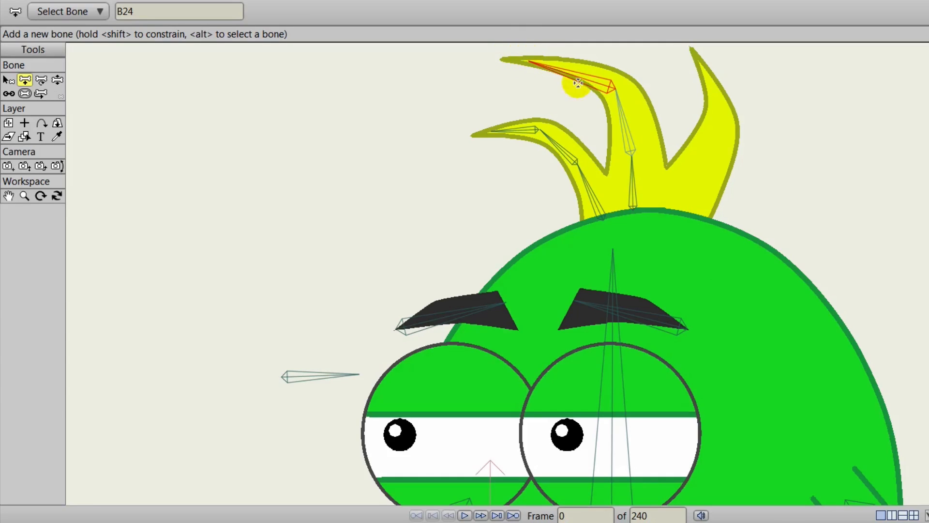
left_click(612, 261, "alt")
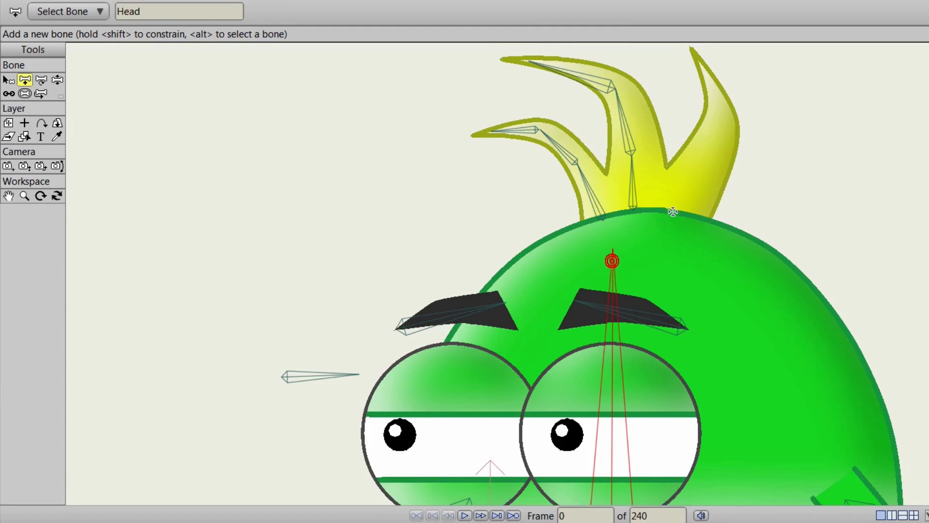
mouse_move(677, 205)
left_mouse_down()
mouse_move(722, 116)
mouse_move(699, 53)
left_mouse_up()
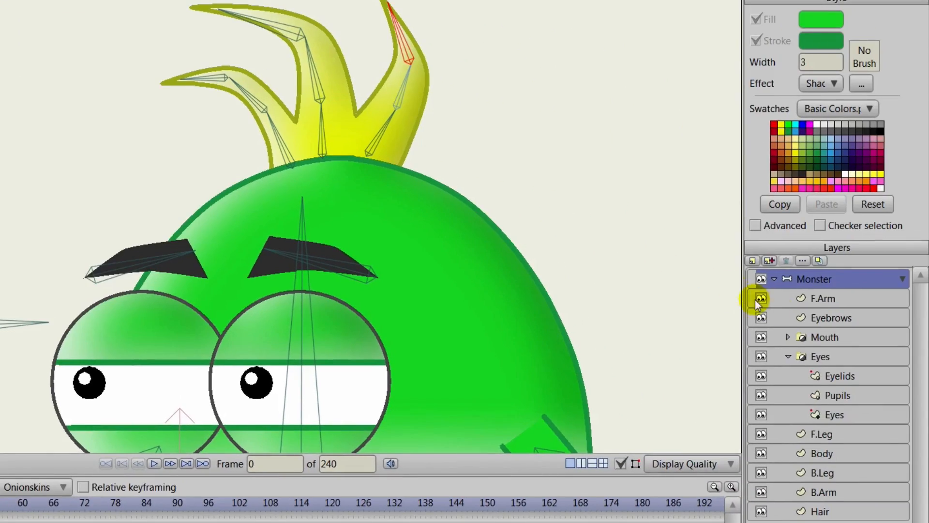
On the Hair layer, bind the tip point of the left hair strand to that strand's end bone
left_click(821, 509)
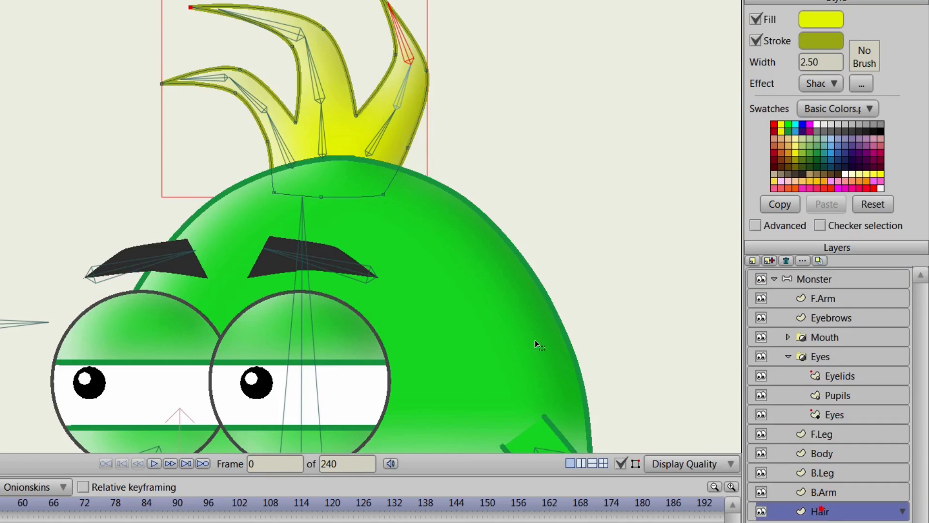
left_click_drag(477, 268, 442, 330)
left_click(213, 181)
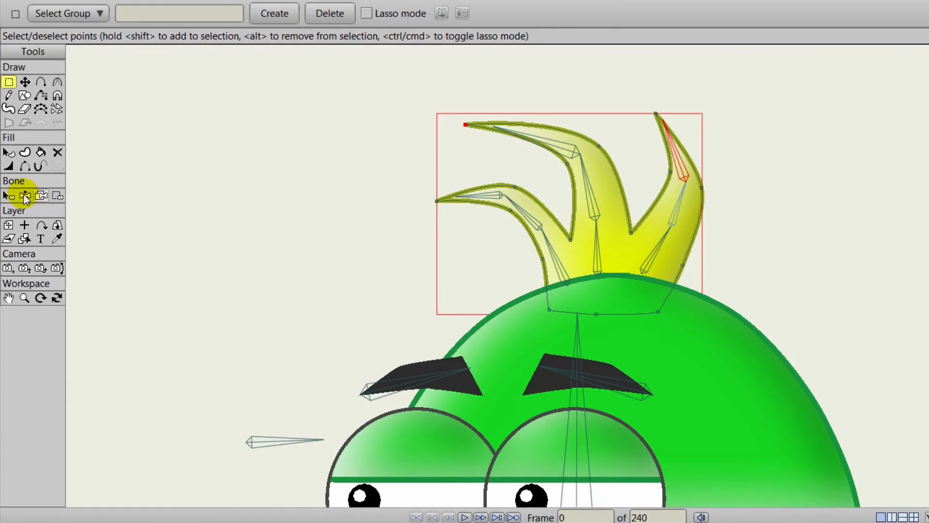
left_click(8, 195)
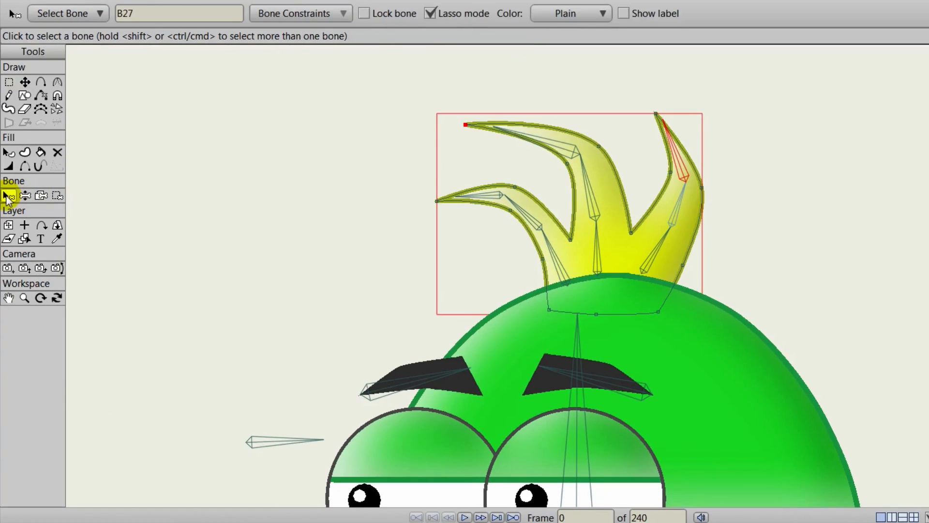
left_click(483, 194)
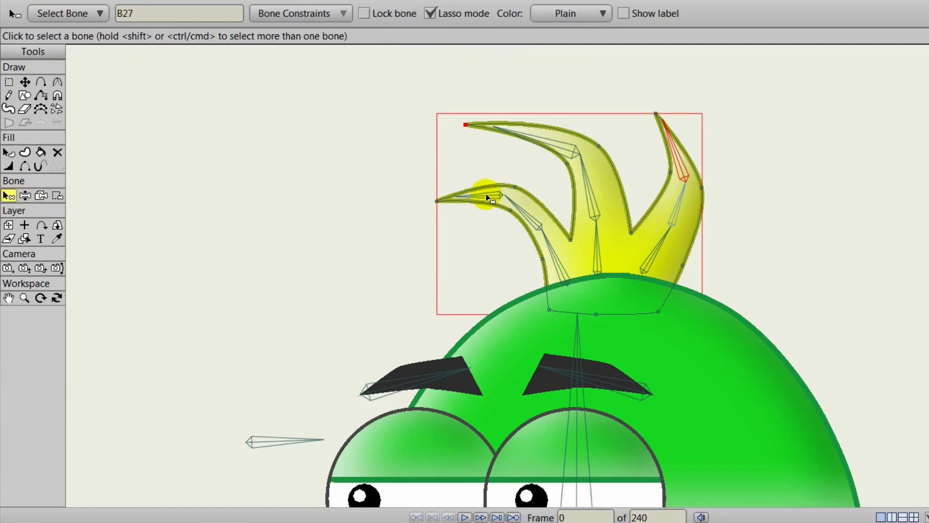
left_click(56, 195)
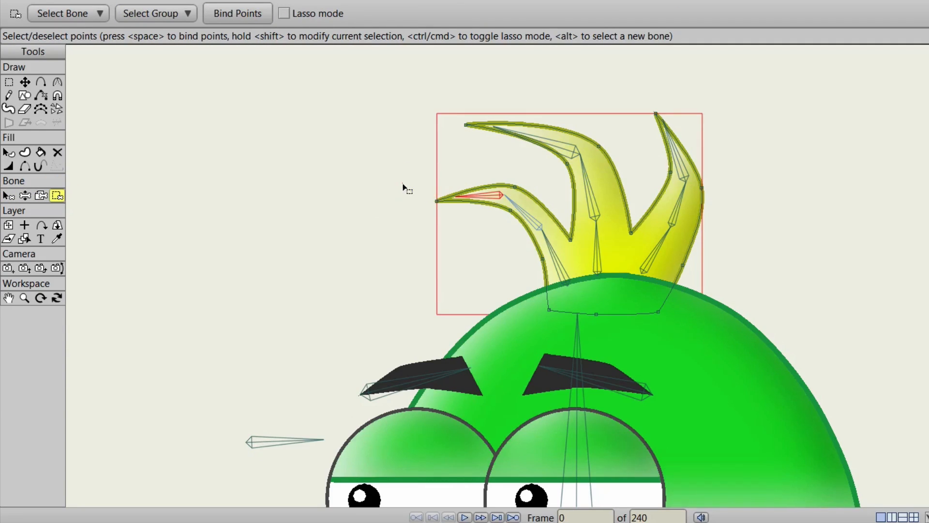
left_click_drag(404, 184, 451, 224)
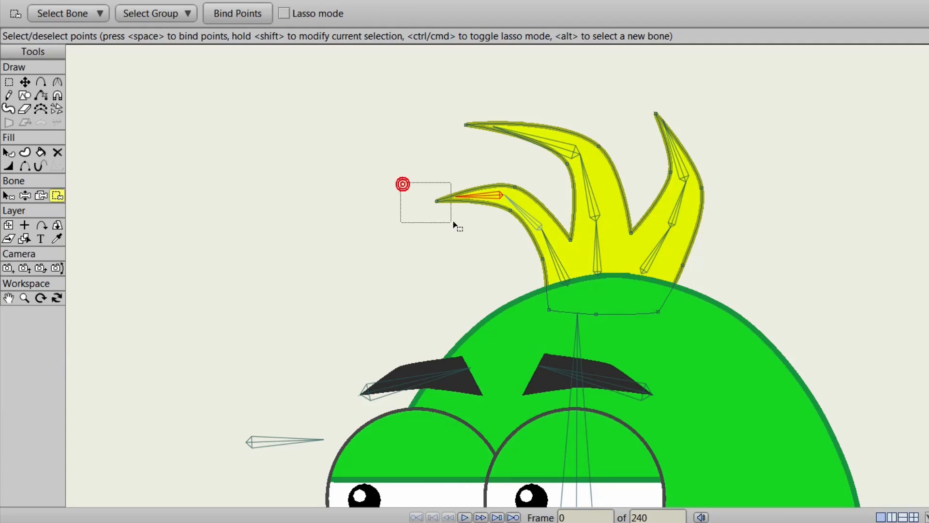
left_click(245, 12)
Bind the tip point of the middle hair strand to that strand's end bone
left_click(8, 195)
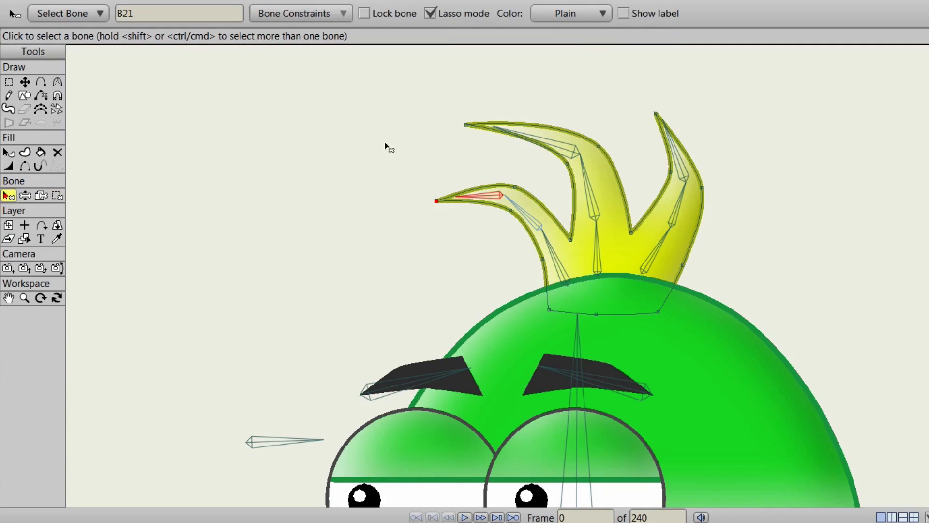
left_click(528, 141)
left_click(57, 197)
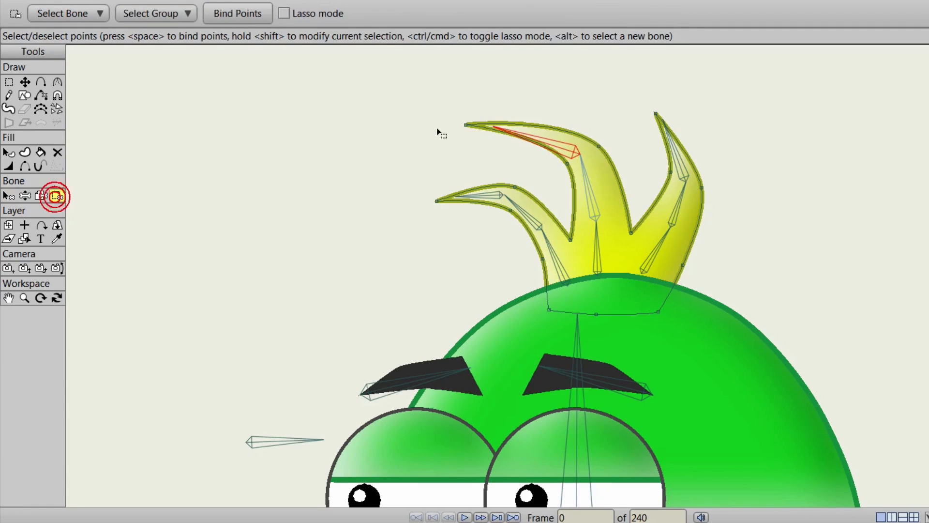
left_click(468, 125)
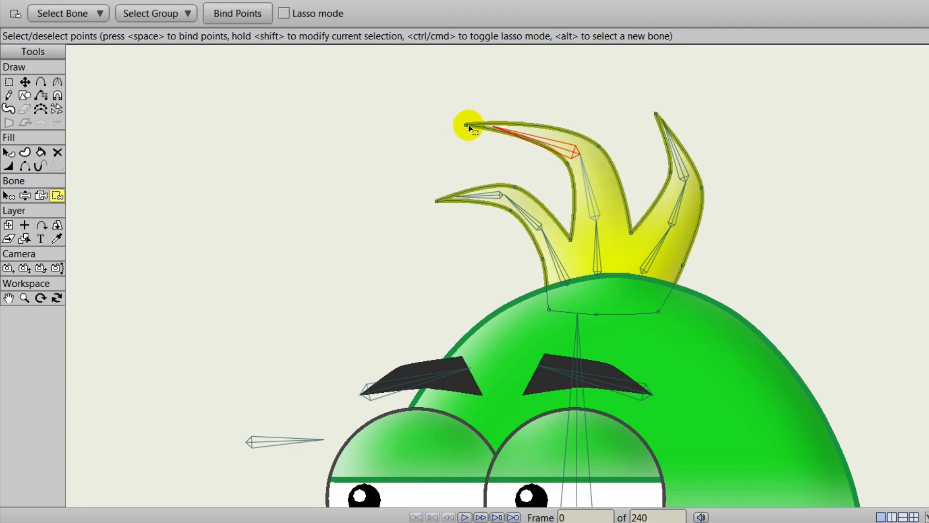
left_click(241, 12)
Bind the tip point of the right hair strand to that strand's end bone
left_click(9, 195)
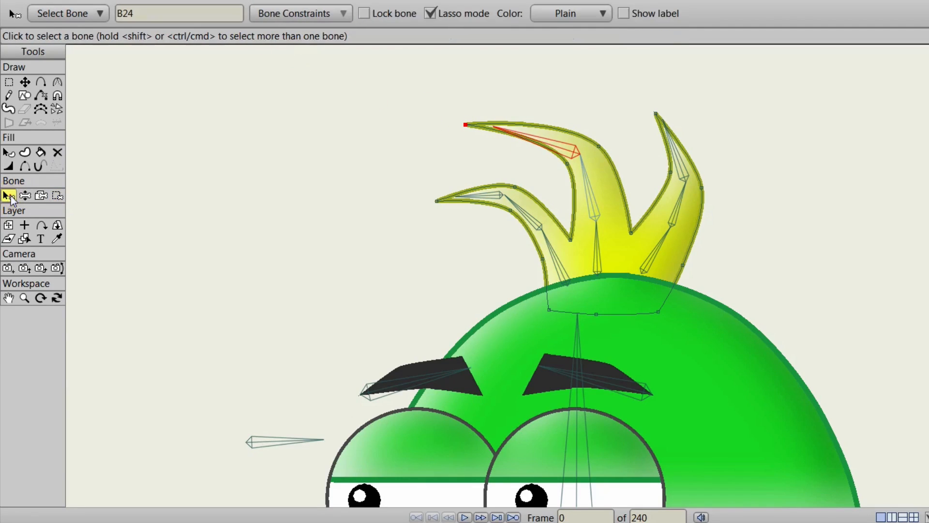
left_click(674, 164)
left_click(55, 193)
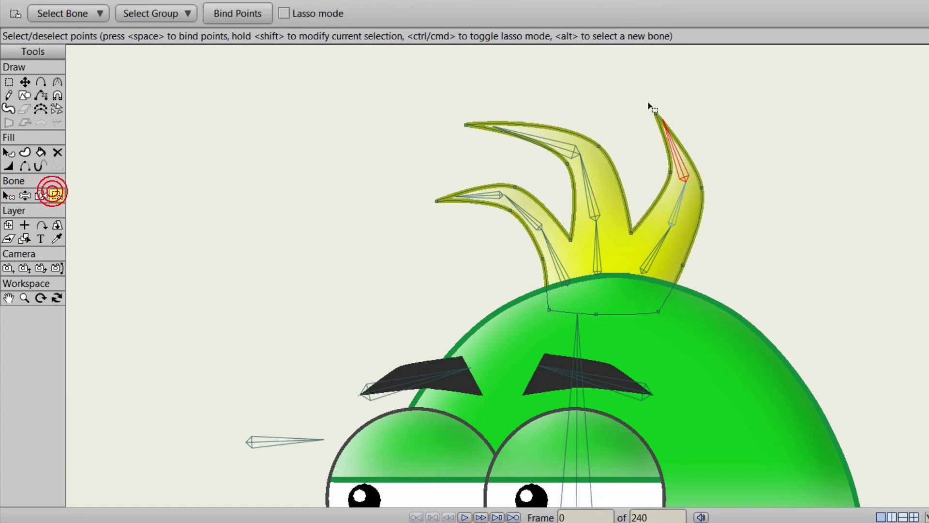
left_click(656, 114)
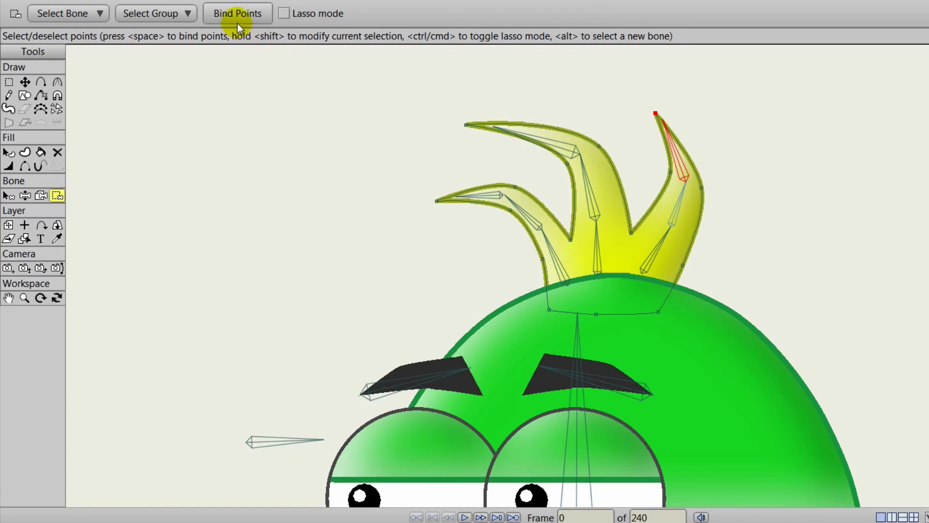
left_click(233, 12)
Bind the two bend points of the left hair strand to the middle bone of its chain
left_click(10, 194)
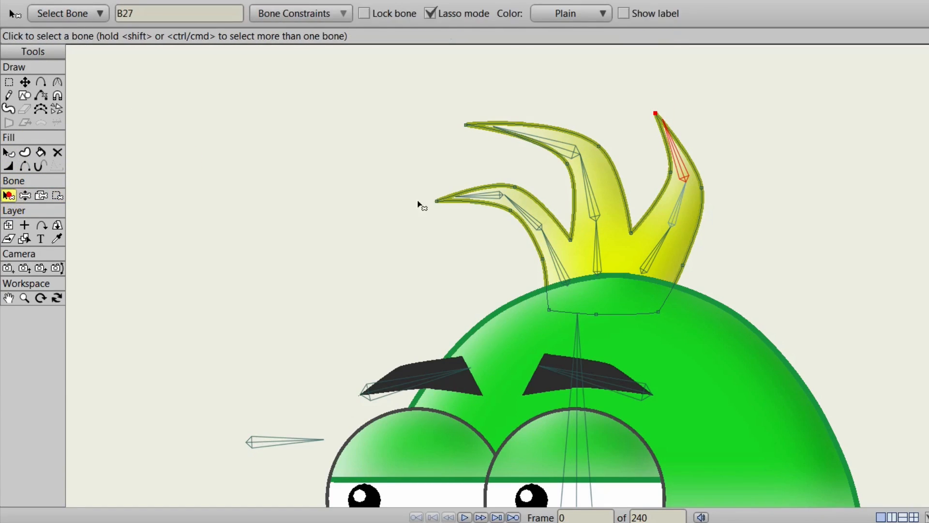
left_click(514, 213)
left_click(530, 219)
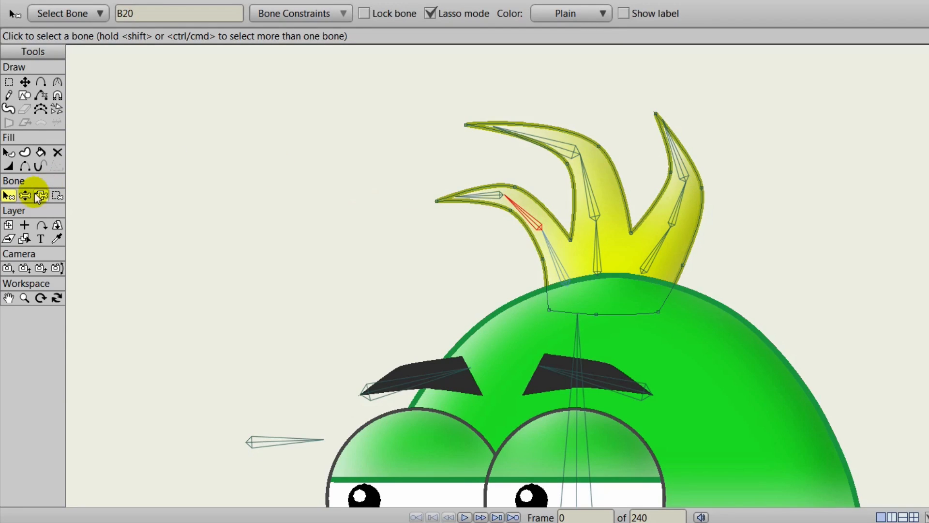
left_click(57, 195)
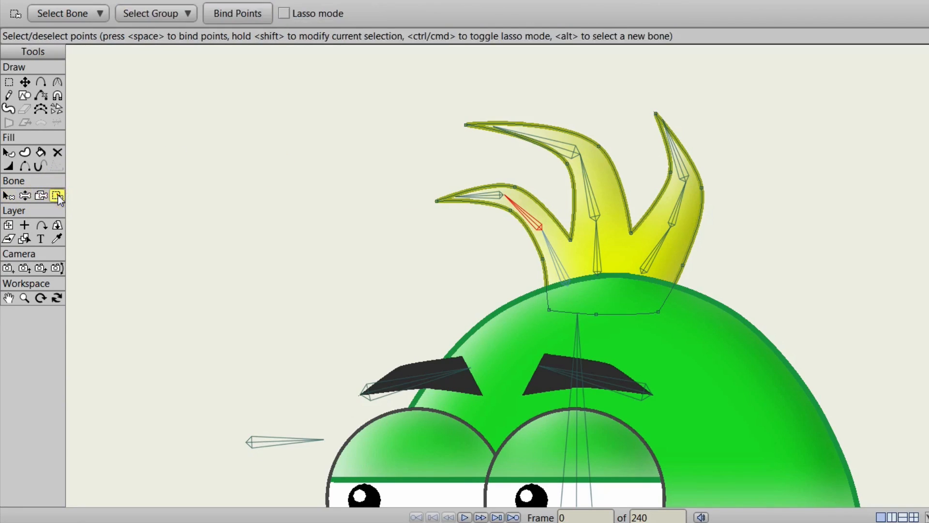
left_click_drag(503, 171, 525, 224)
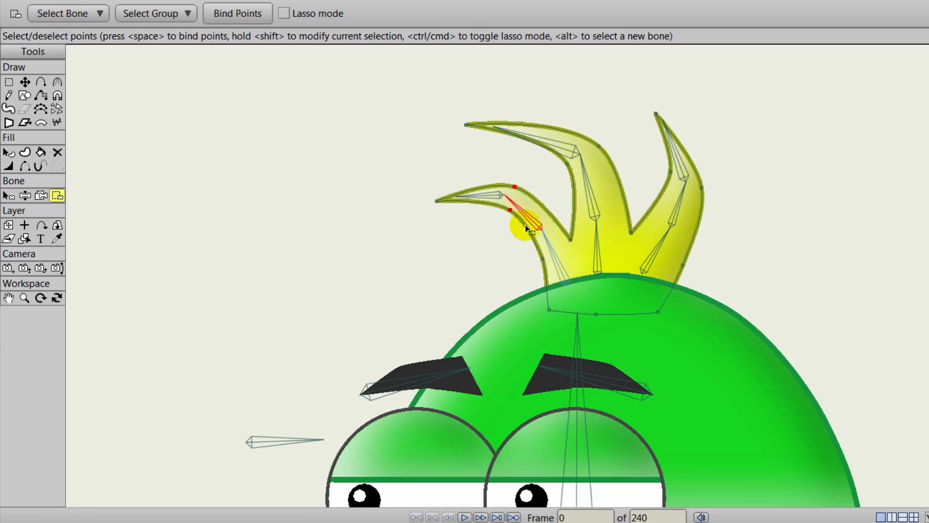
left_click(233, 19)
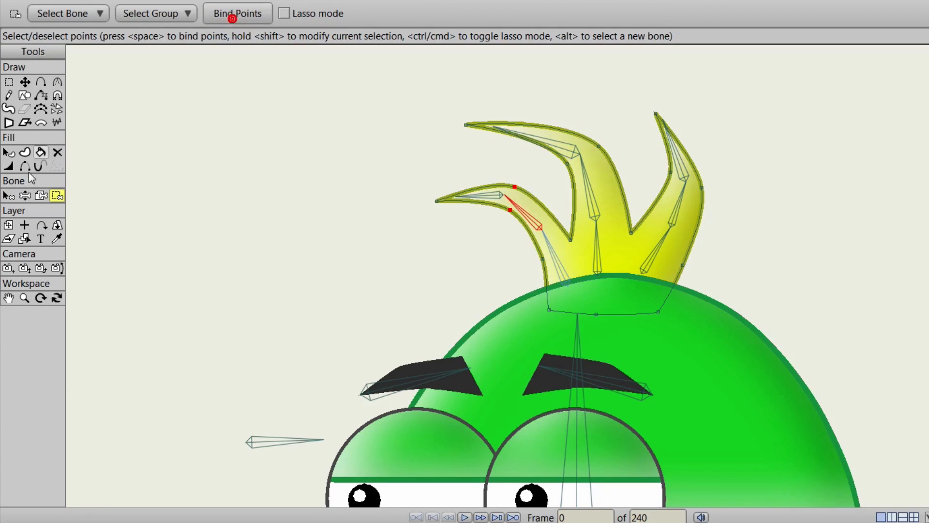
Bind the two bend points of the middle hair strand to the middle bone of its chain
left_click(8, 195)
left_click(580, 179)
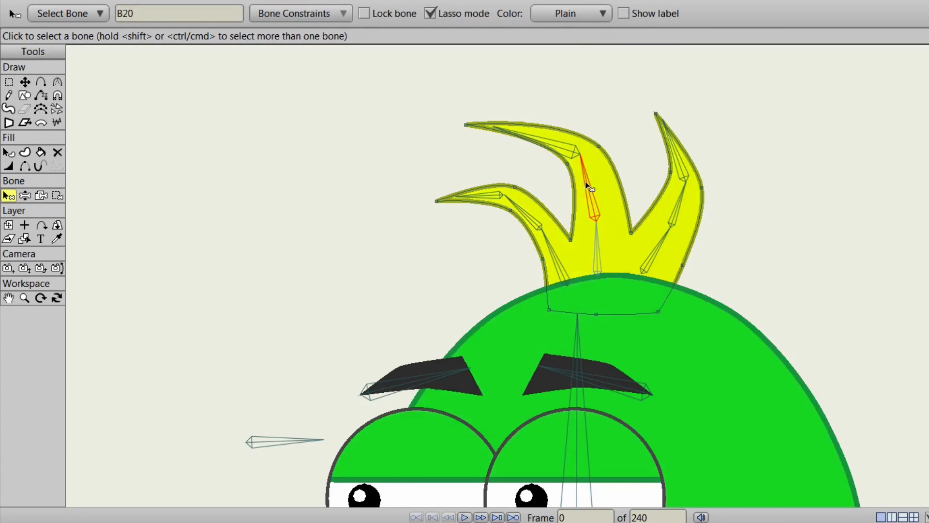
left_click(57, 195)
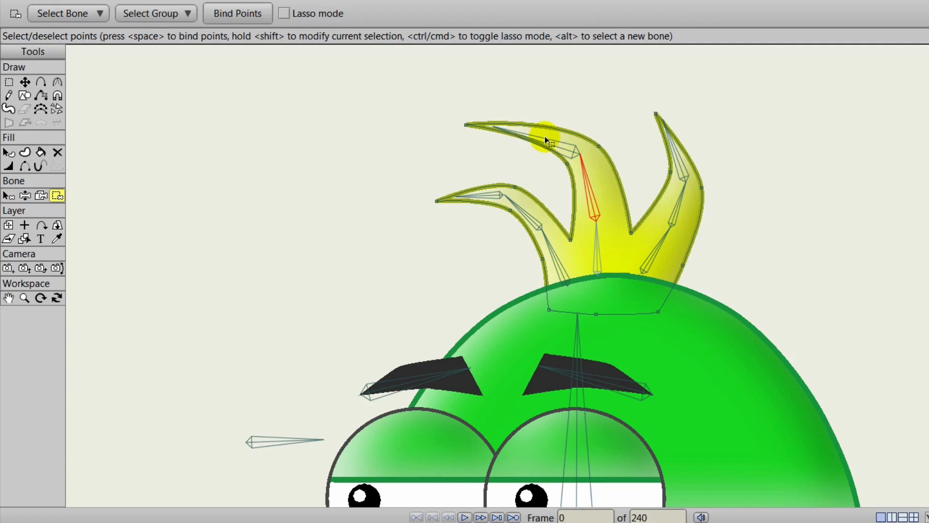
left_click_drag(545, 135, 626, 166)
left_click(208, 16)
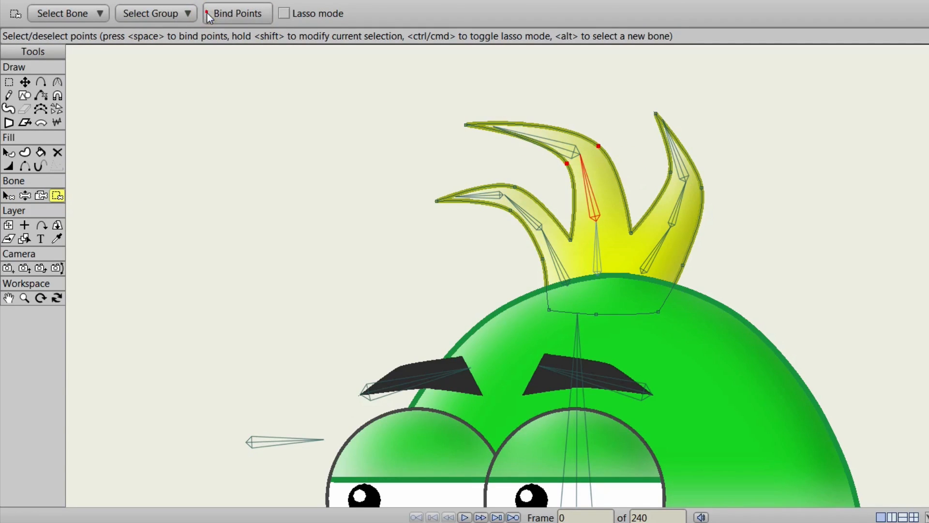
Bind the two bend points of the right hair strand to the middle bone of its chain
left_click(9, 195)
left_click(676, 210)
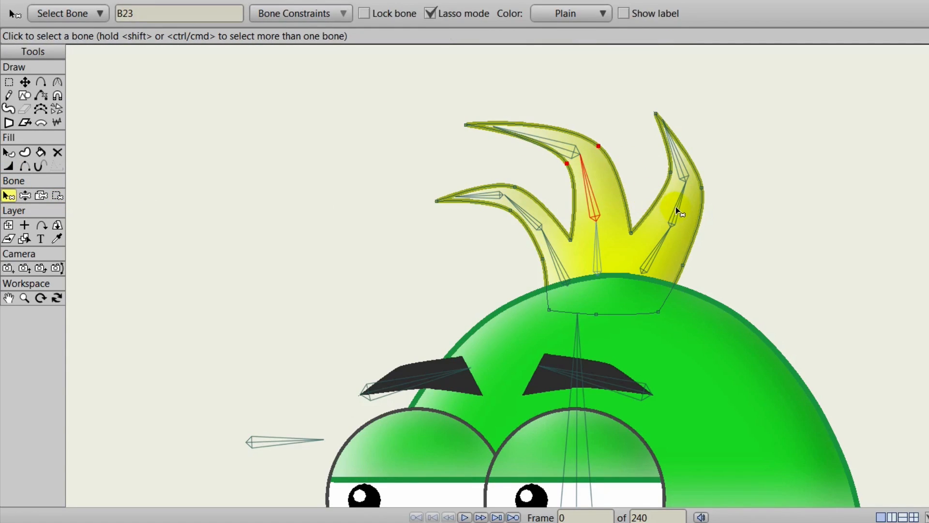
left_click(57, 195)
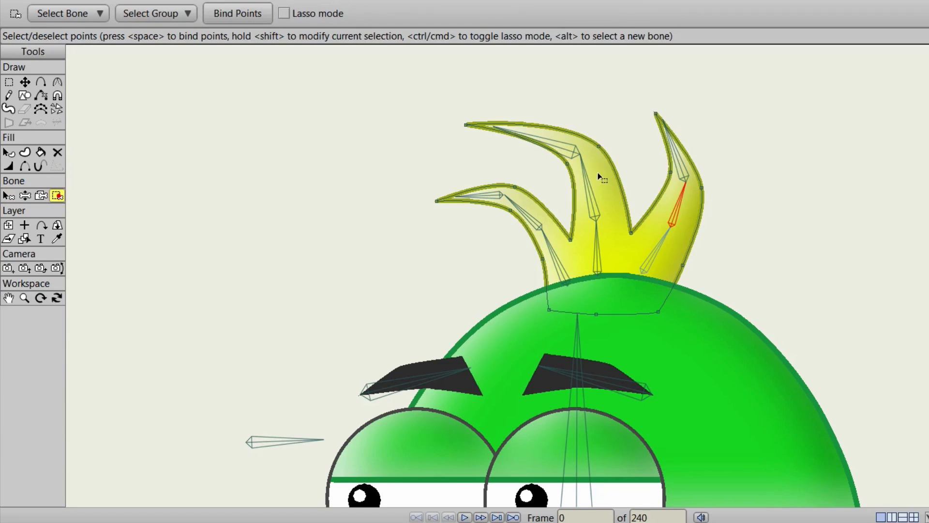
left_click_drag(659, 166, 745, 208)
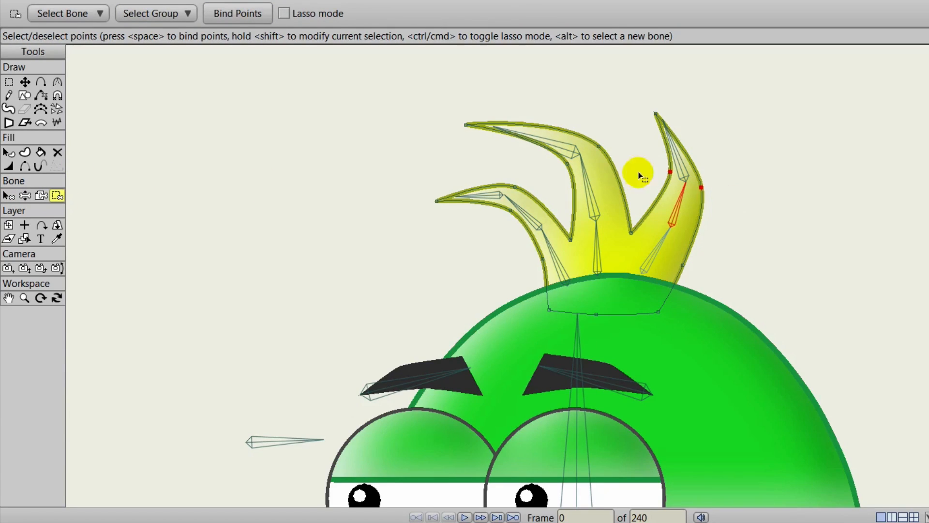
left_click(248, 13)
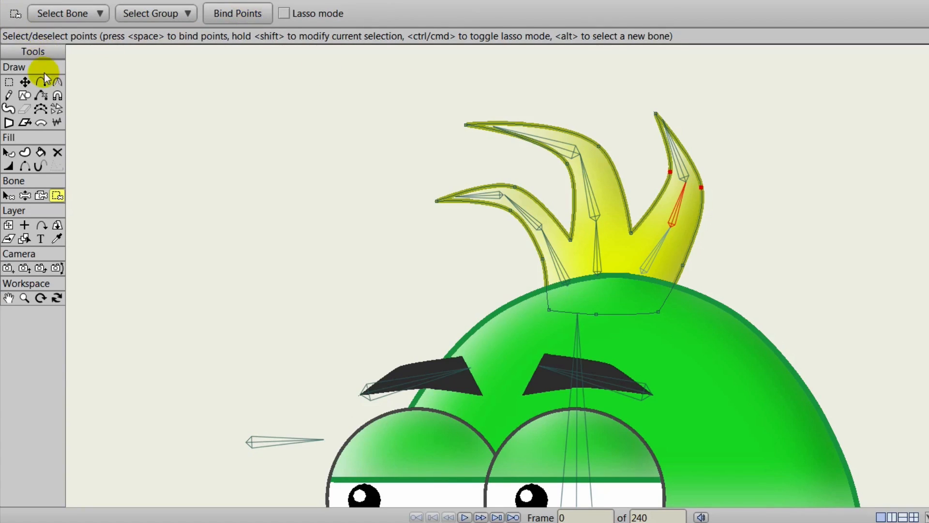
Move the left hair strand's two bend points slightly toward its tip and lower the right strand's inner bend point slightly
left_click(24, 81)
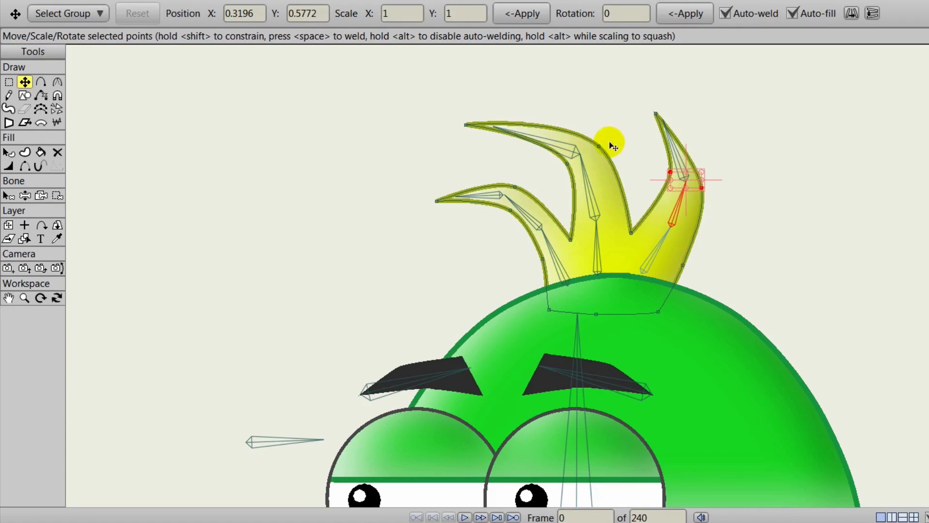
left_click(511, 209)
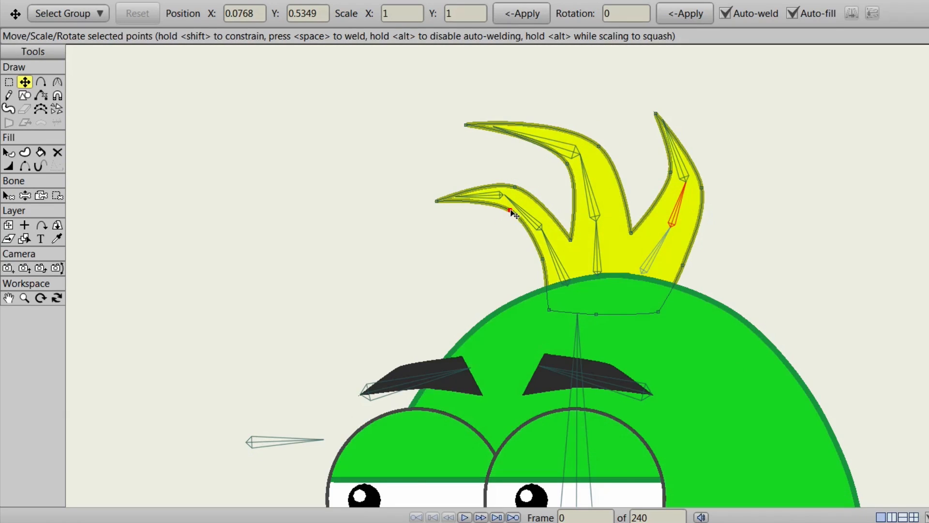
left_click_drag(511, 209, 504, 205)
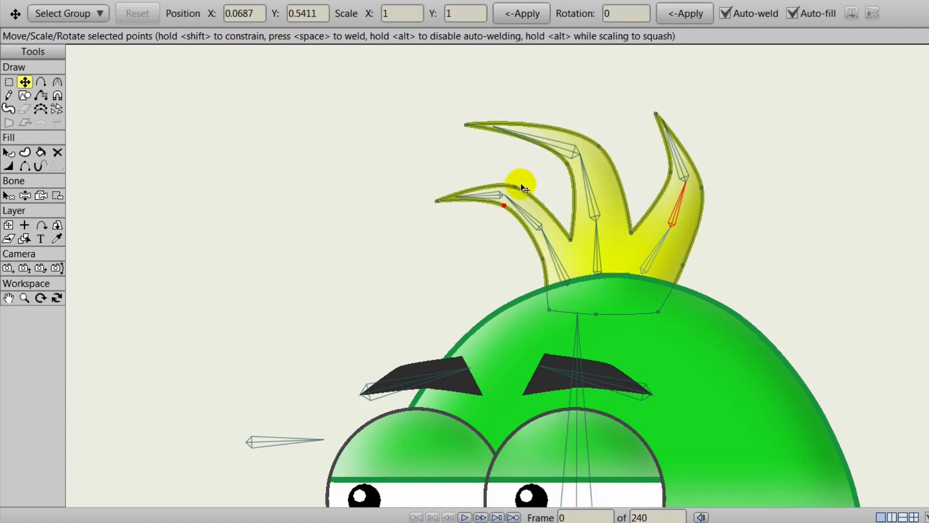
left_click(512, 186)
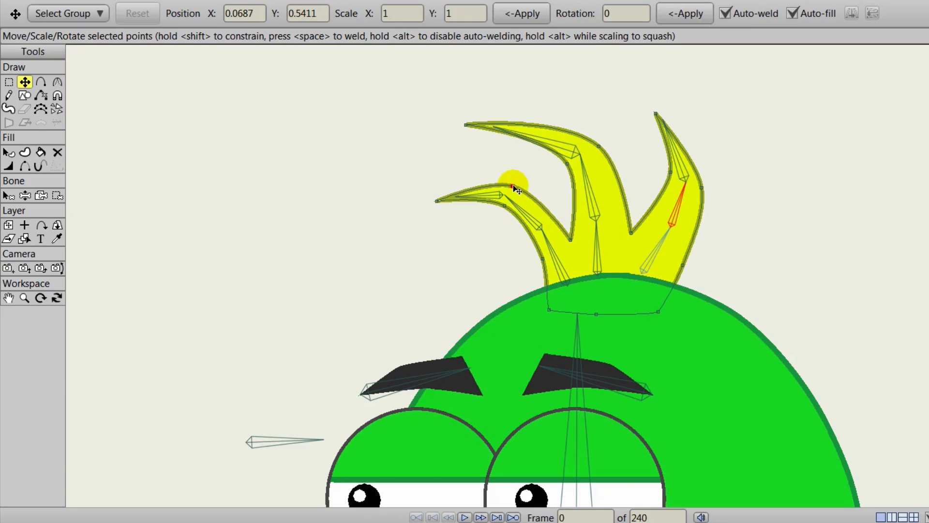
left_click(670, 176)
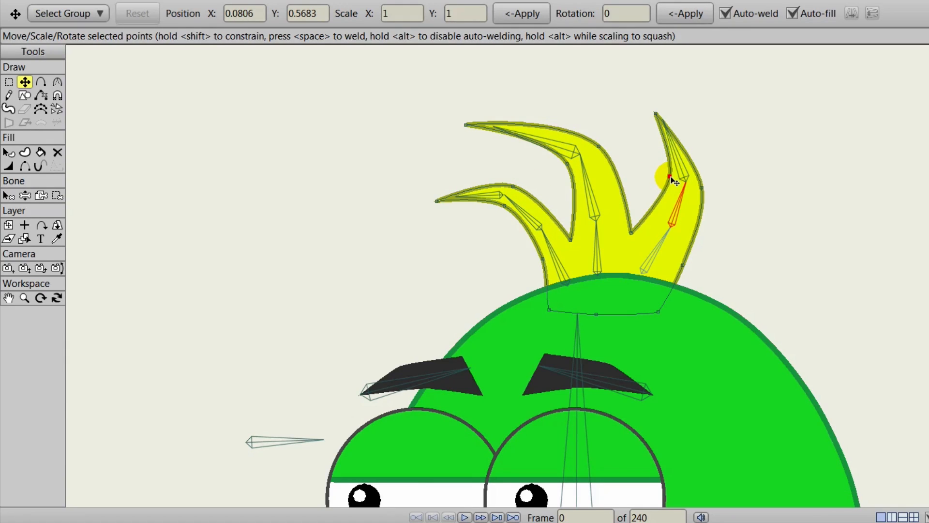
scroll(655, 249, "down", 5)
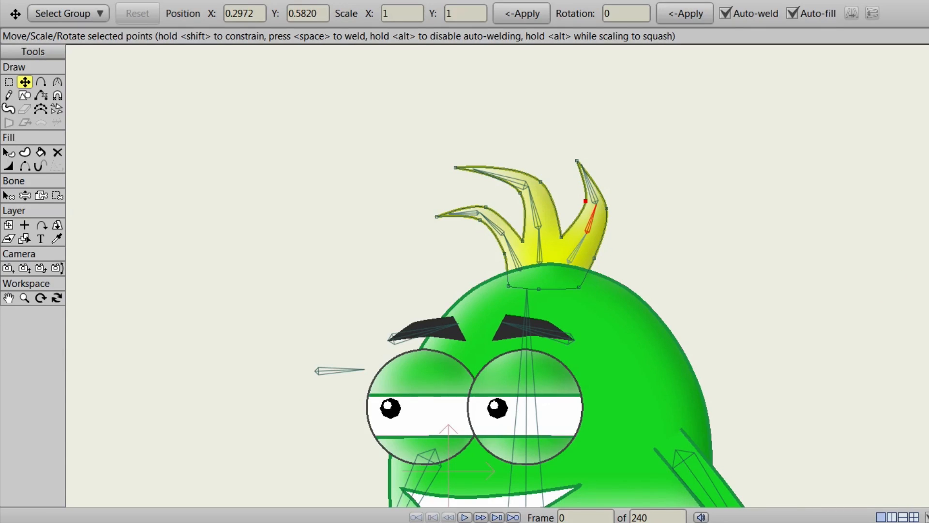
Enable bone dynamics on the middle and end bones of all three hair strands
left_click(926, 271)
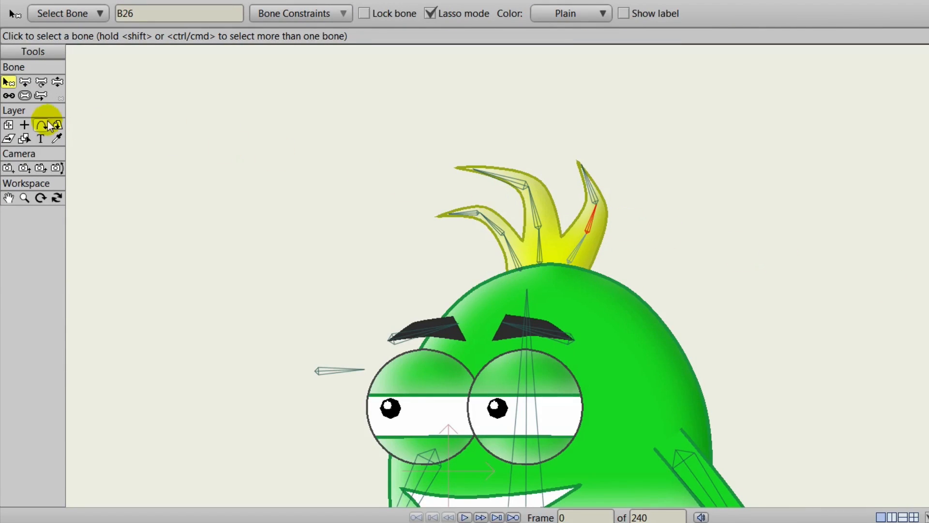
mouse_move(396, 126)
left_mouse_down()
mouse_move(398, 144)
mouse_move(438, 197)
mouse_move(439, 220)
mouse_move(461, 233)
mouse_move(543, 214)
mouse_move(631, 234)
mouse_move(637, 146)
mouse_move(569, 124)
mouse_move(406, 142)
mouse_move(390, 164)
left_mouse_up()
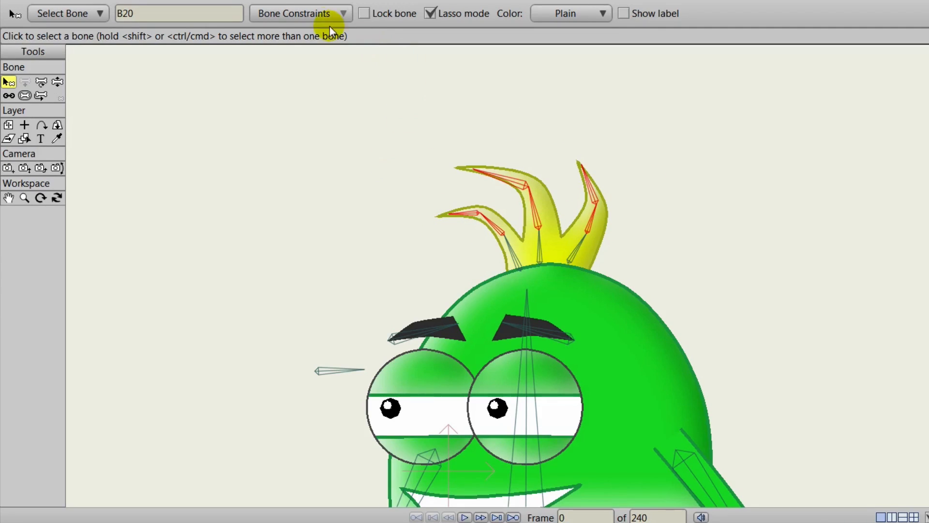
left_click(317, 14)
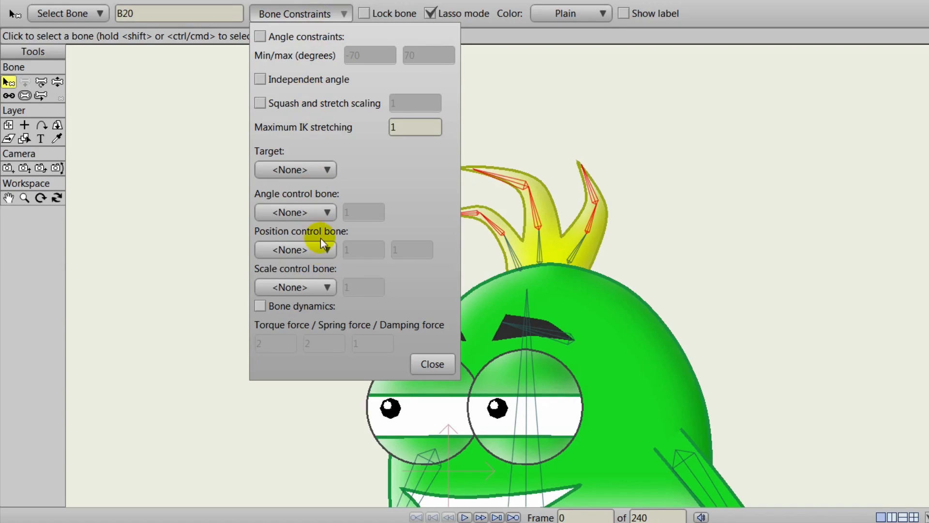
left_click(260, 306)
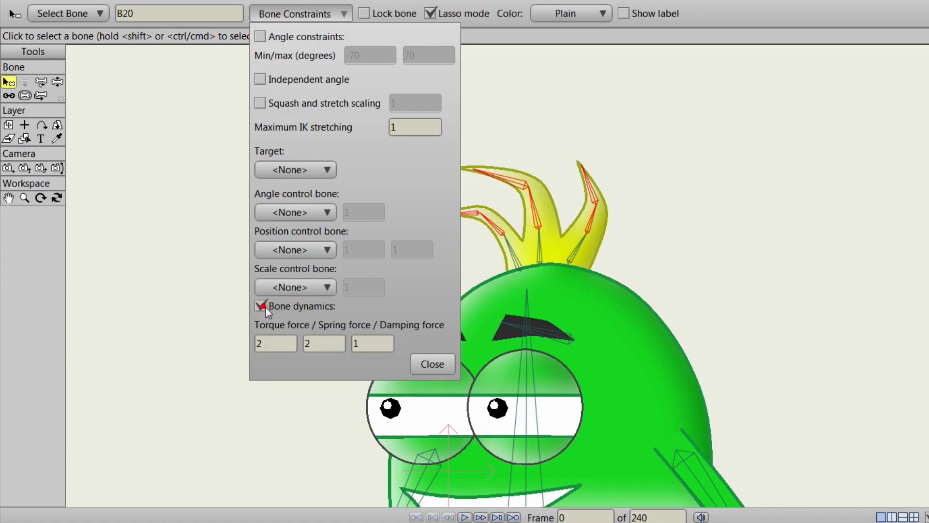
left_click(453, 367)
Keyframe the head bone in its upright pose at frame 24 with Manipulate Bones
left_click_drag(475, 368, 547, 324)
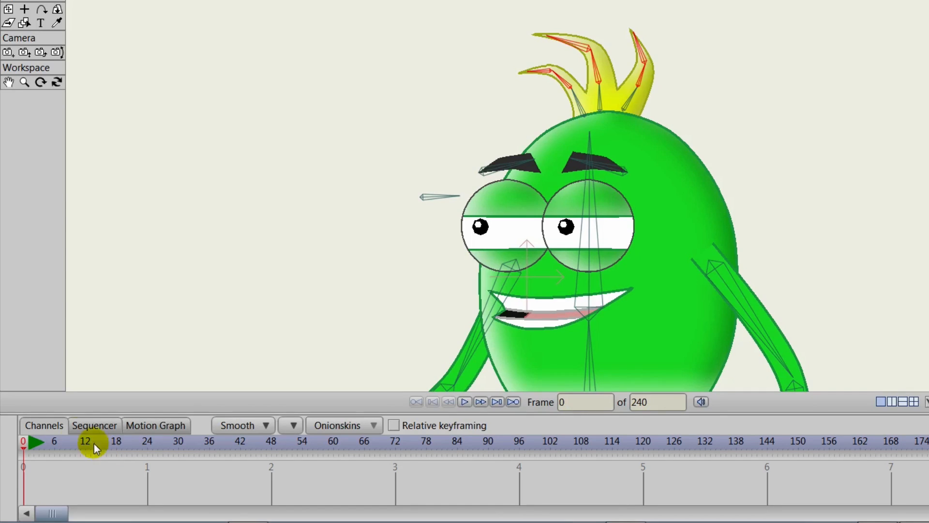
left_click_drag(25, 443, 146, 451)
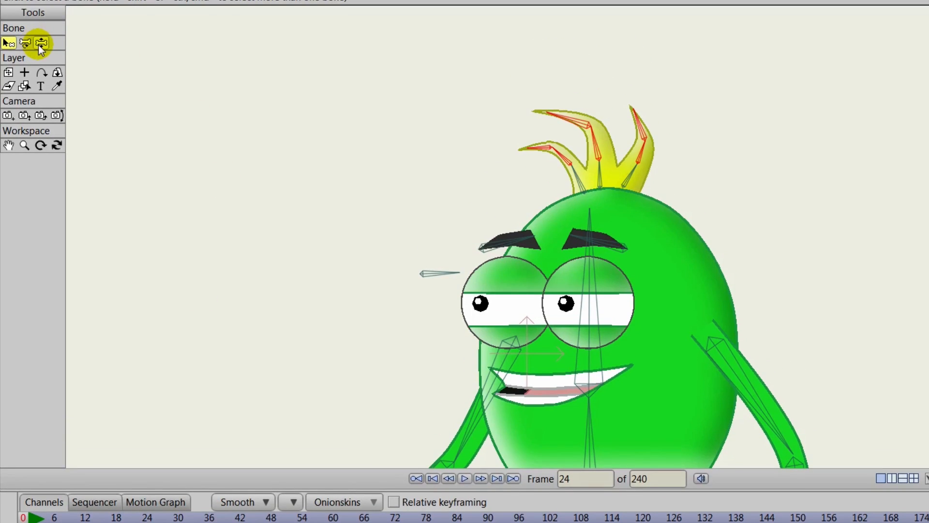
left_click(42, 42)
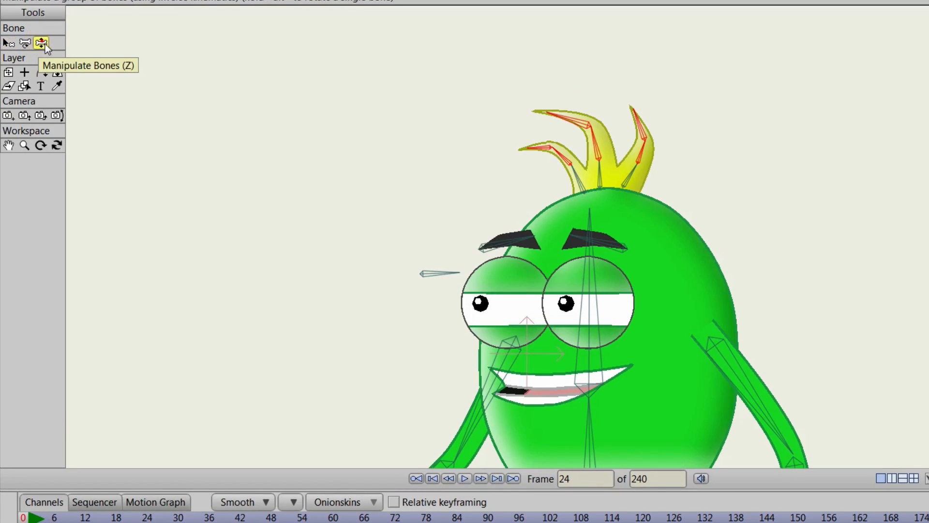
left_click(592, 273)
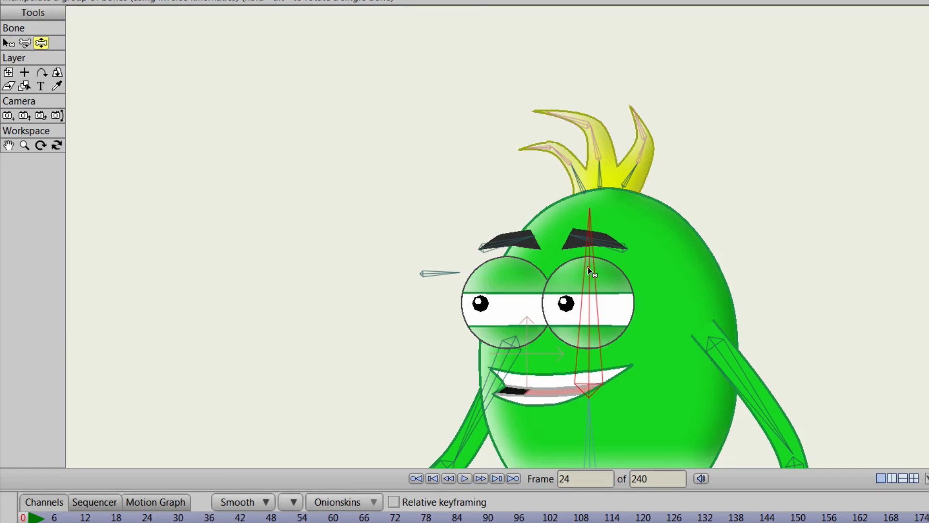
Tilt the head bone slightly to the left at frame 36
left_click(151, 518)
left_click_drag(158, 466, 208, 470)
left_click(485, 253)
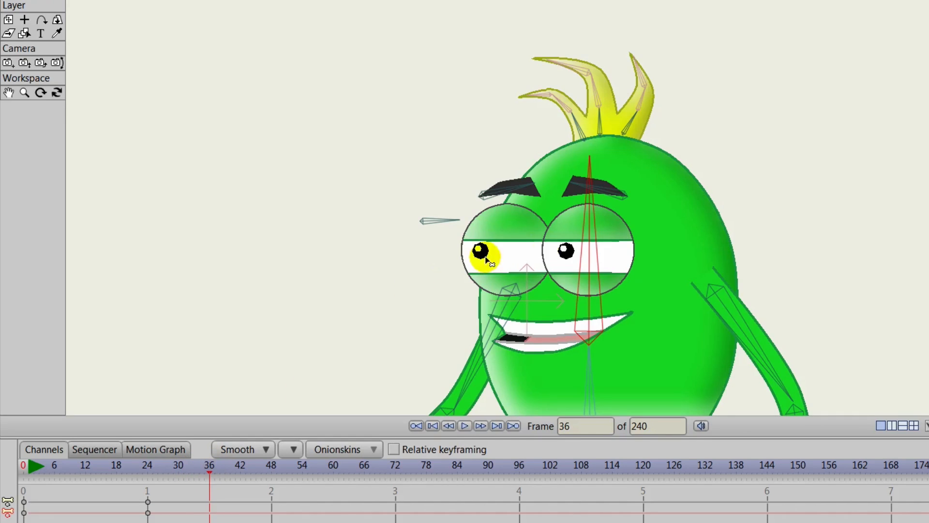
left_click_drag(589, 231, 565, 234)
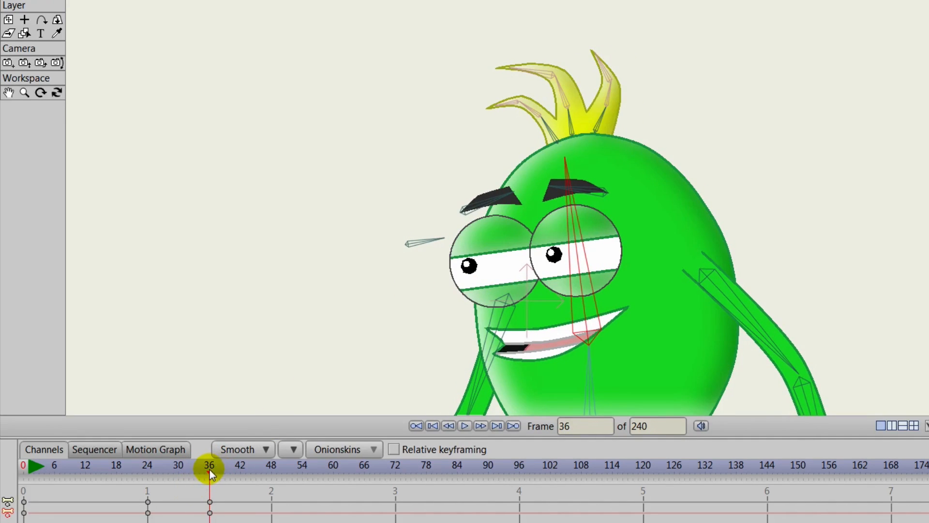
Keyframe the same left head tilt at frame 42, and tilt the head bone to the right at frame 52
left_click_drag(210, 469, 240, 472)
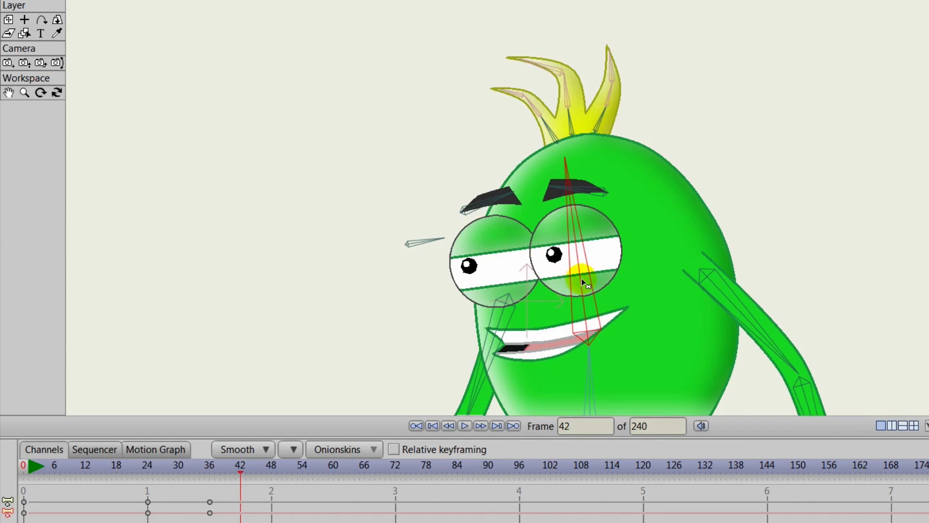
left_click_drag(579, 276, 562, 283)
left_click(243, 449)
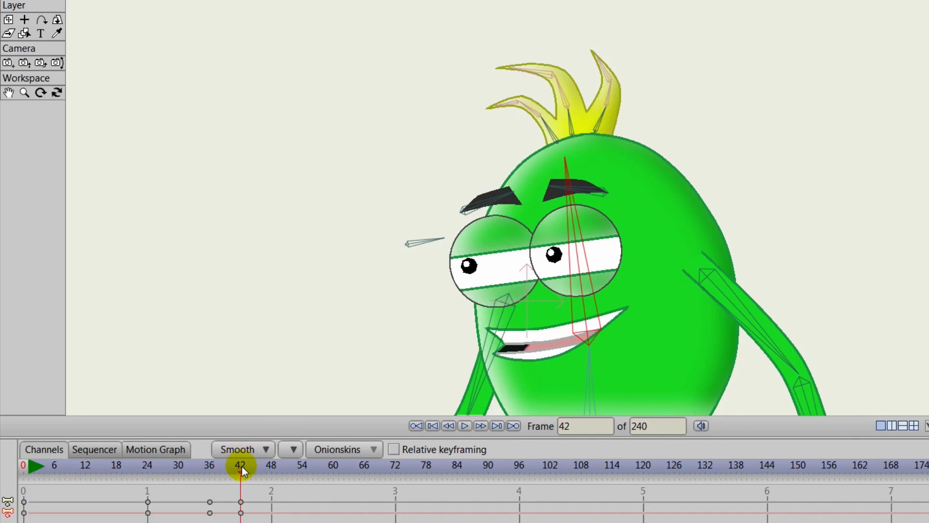
left_click_drag(242, 469, 292, 479)
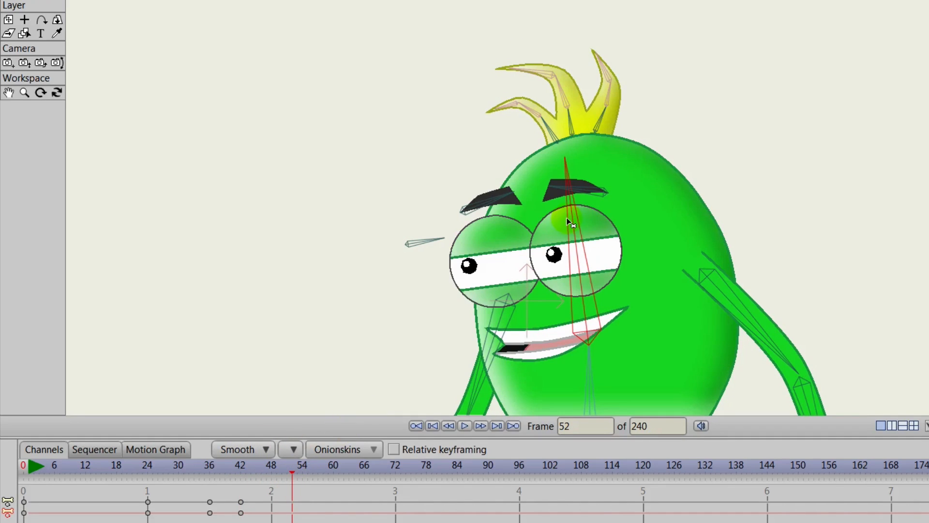
left_click_drag(568, 221, 622, 236)
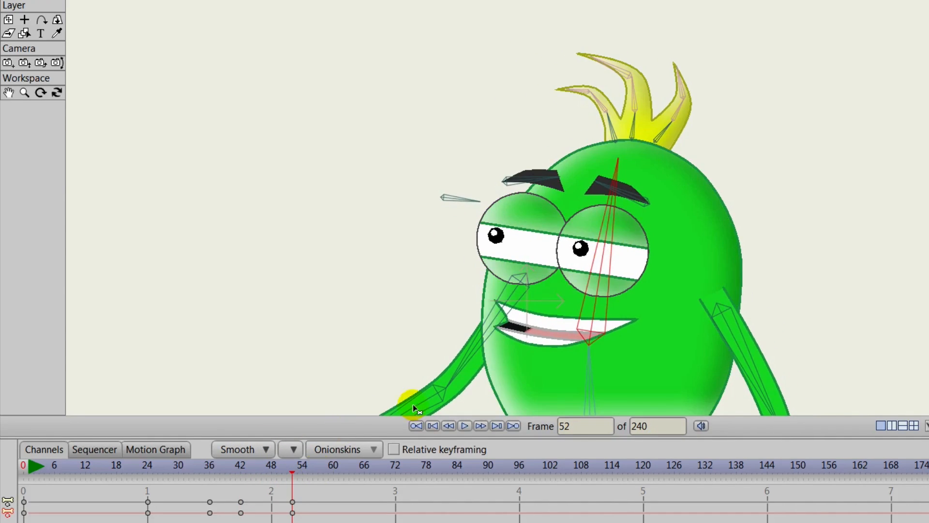
Play the head animation twice from frame 0 to examine how the hair strands react
left_click_drag(294, 470, 14, 465)
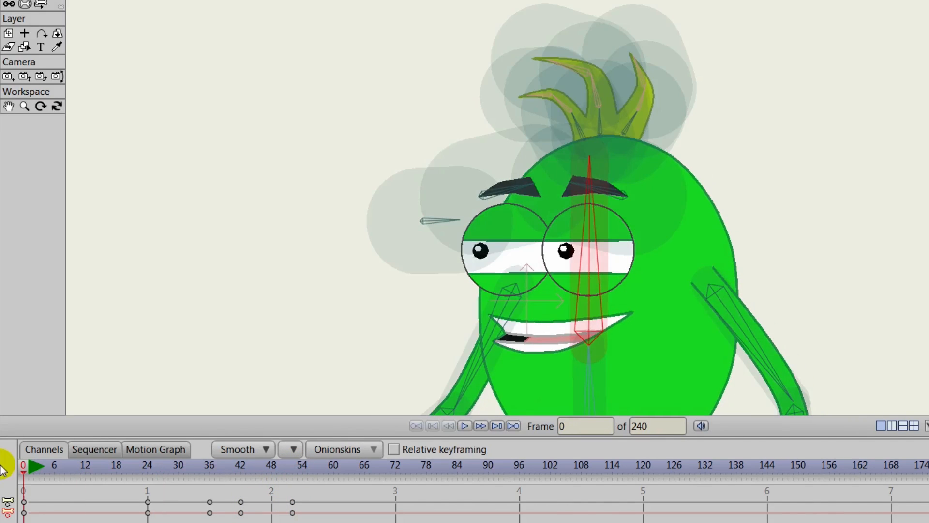
left_click(463, 425)
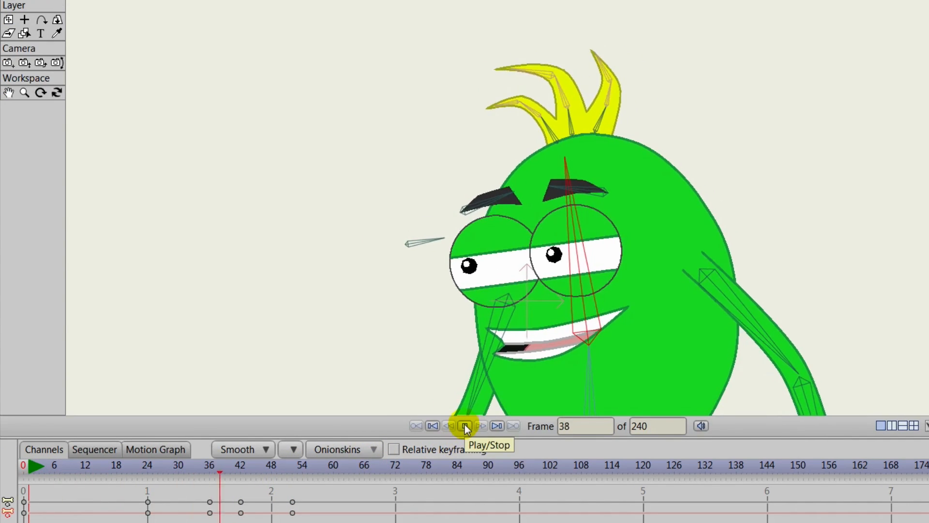
left_click(464, 424)
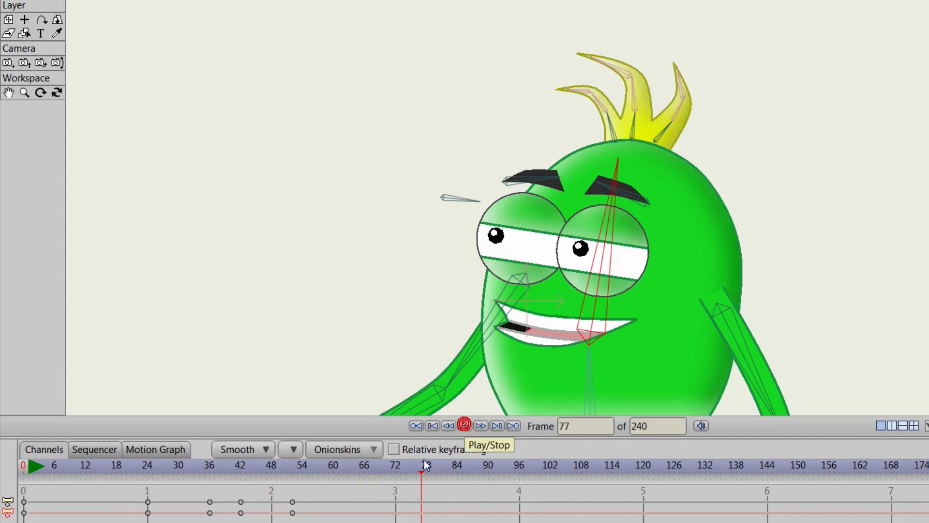
left_click_drag(424, 465, 23, 463)
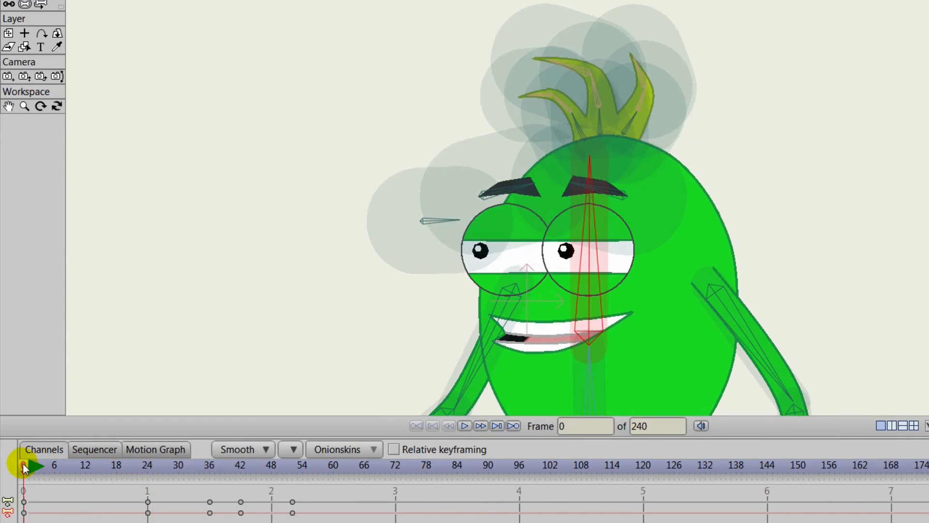
left_click(517, 425)
left_click(461, 426)
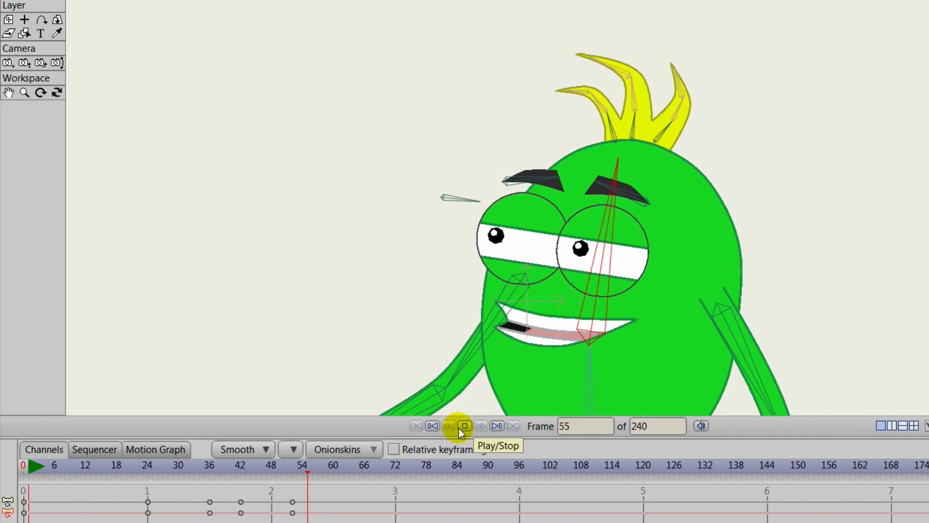
left_click(458, 427)
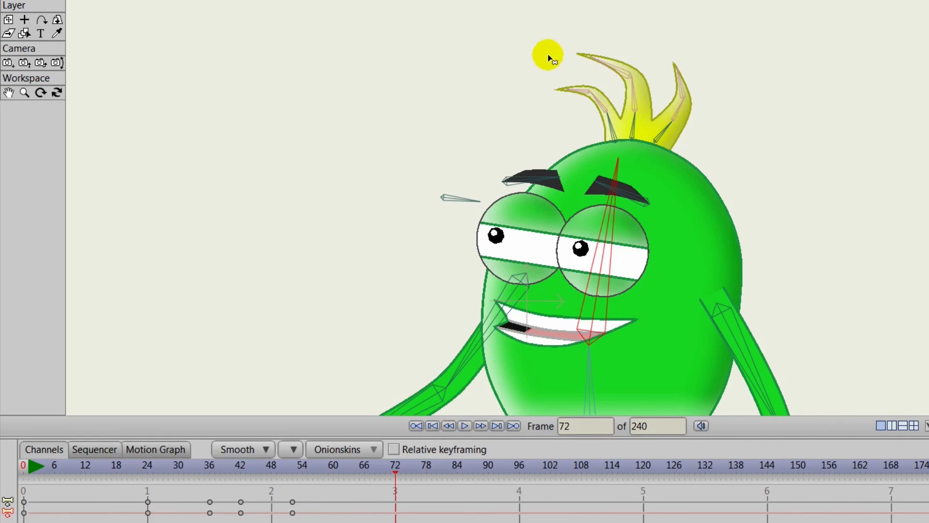
left_click(550, 36)
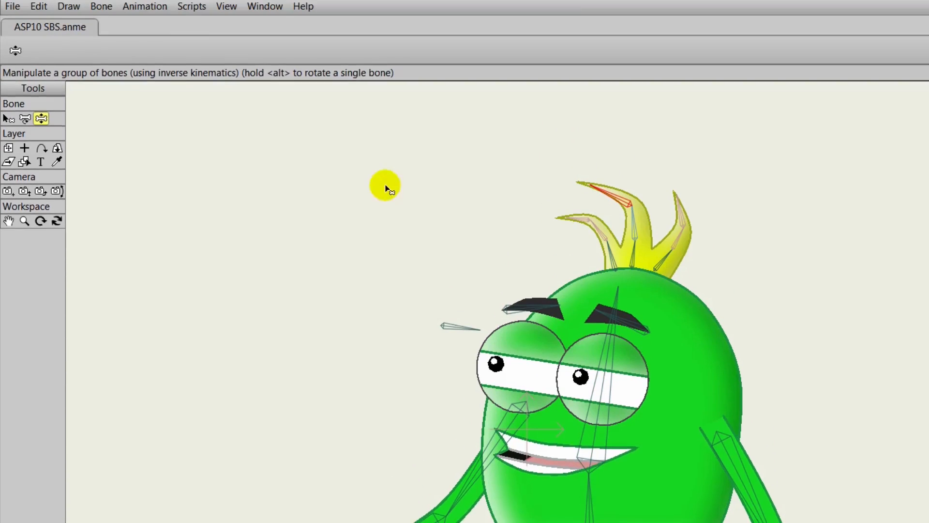
Set the bone dynamics torque force to 2.50 for the middle and end bones of all three hair strands at frame 0
left_click(8, 141)
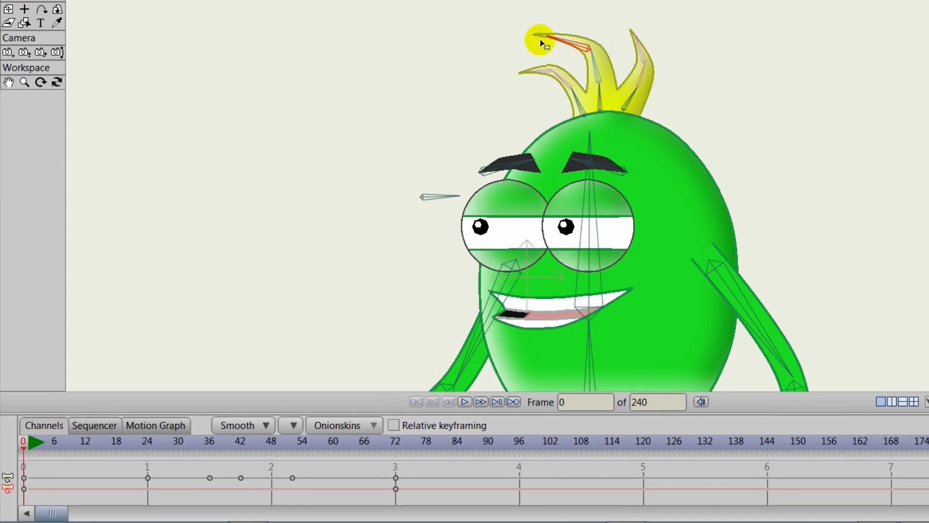
mouse_move(504, 13)
left_mouse_down()
mouse_move(504, 37)
mouse_move(613, 79)
mouse_move(590, 10)
left_mouse_up()
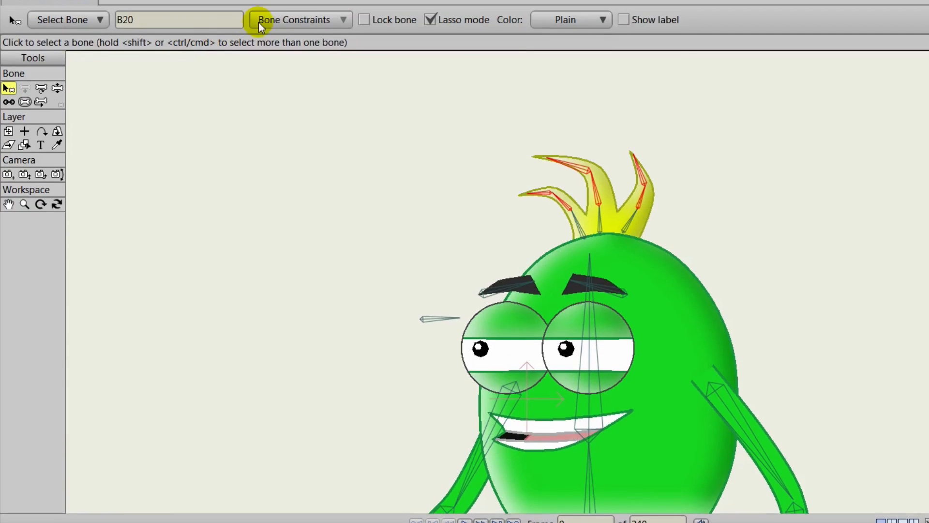
left_click(290, 20)
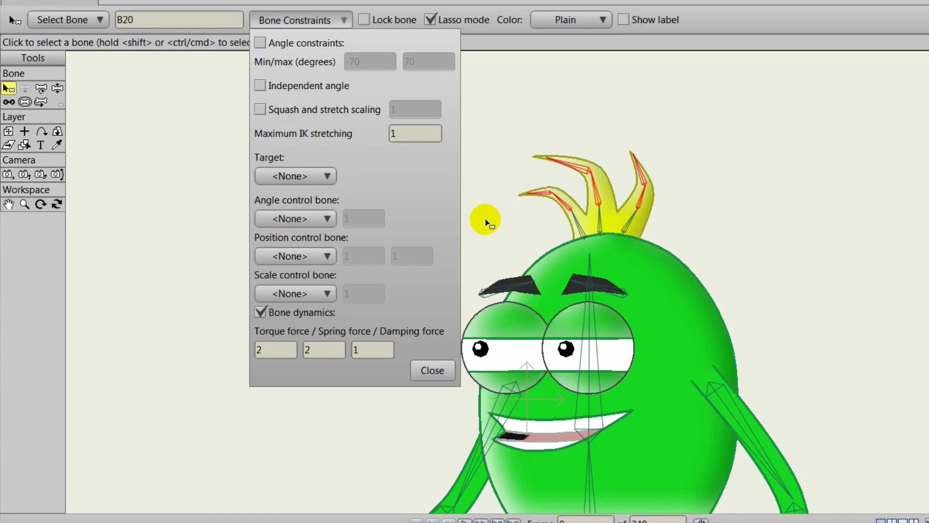
left_click(265, 349)
type(".10")
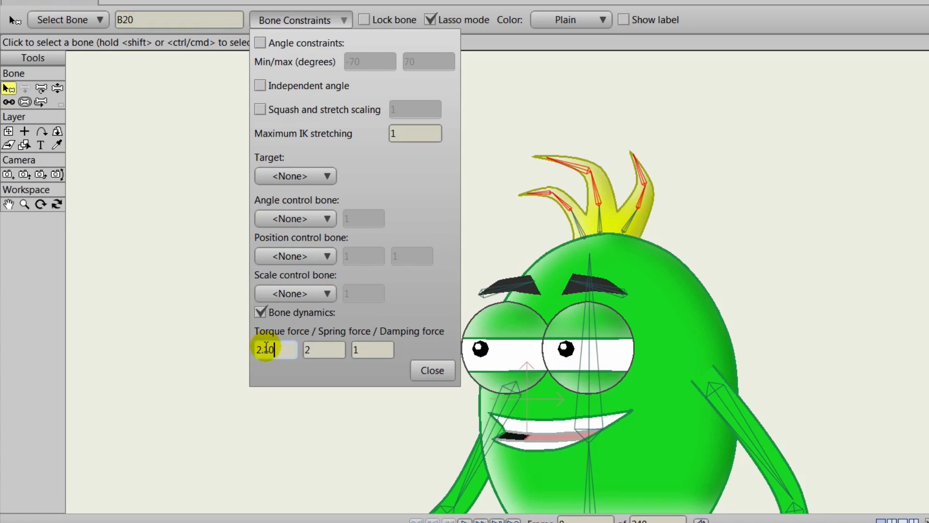
key("BackSpace")
key("BackSpace")
type("50")
left_click(437, 373)
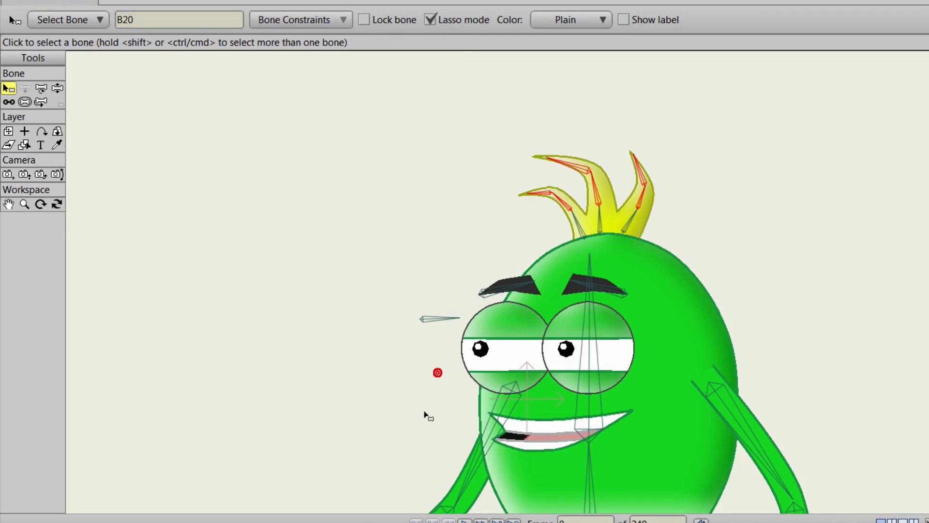
Replay the head animation to check the hair motion with the new torque force, and return to frame 0
left_click(464, 520)
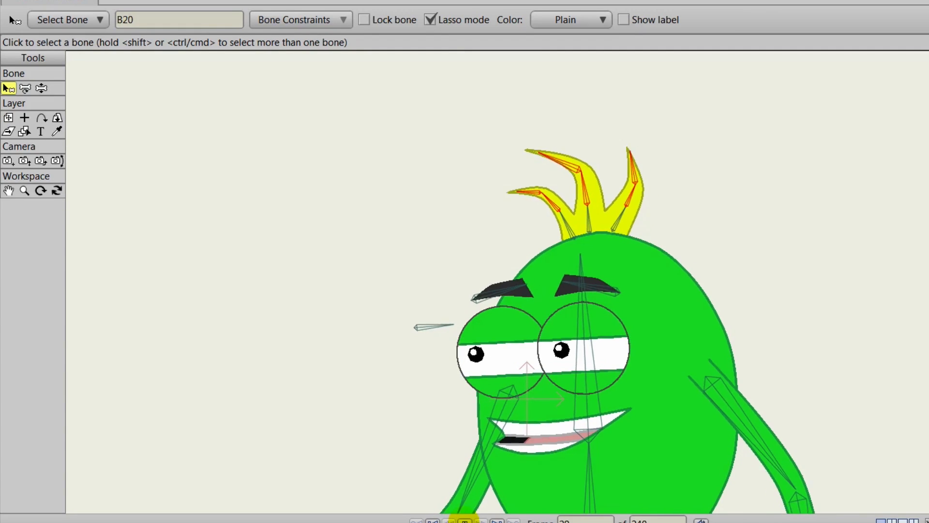
left_click(465, 518)
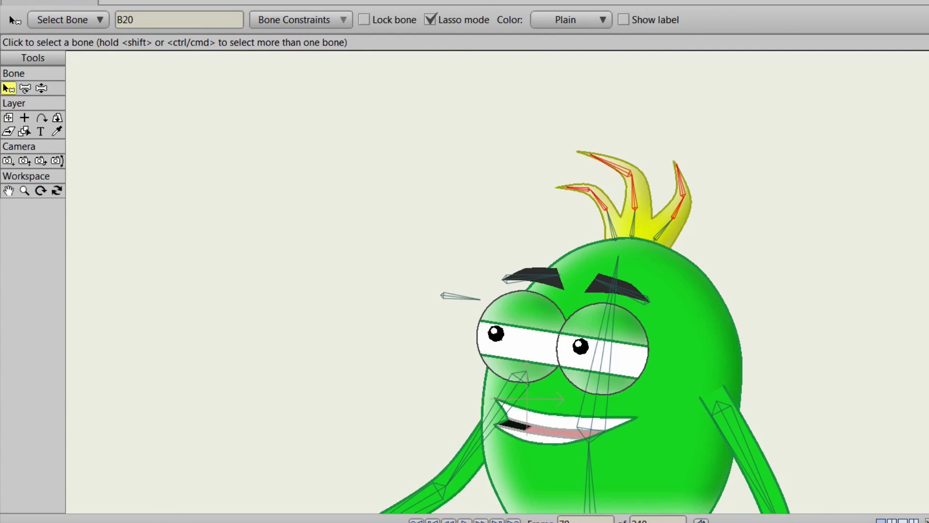
left_click(145, 522)
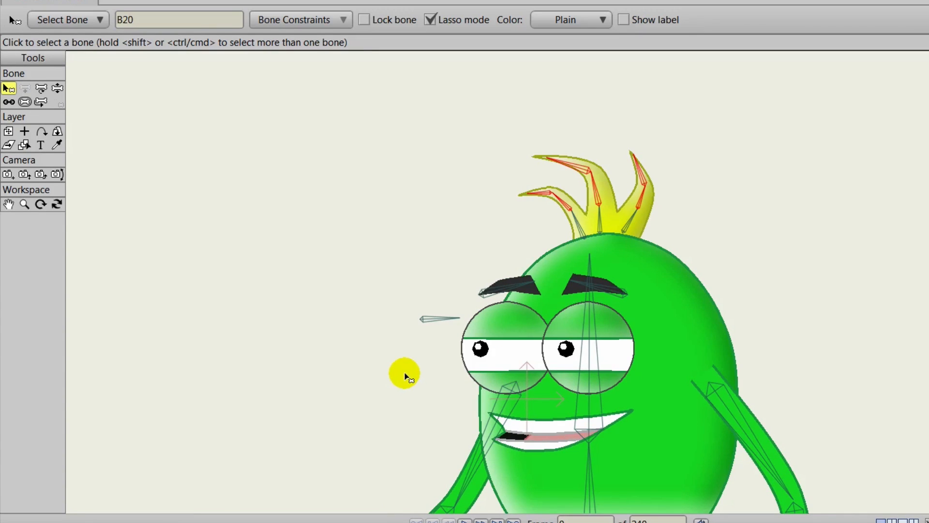
Test-move the two eyebrow bones to examine how they influence the surrounding artwork
left_click(486, 236)
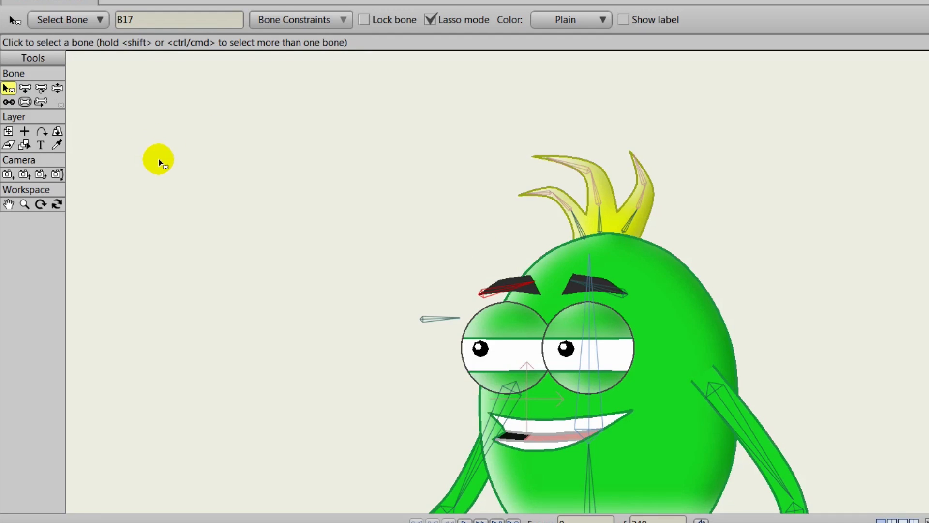
left_click(54, 89)
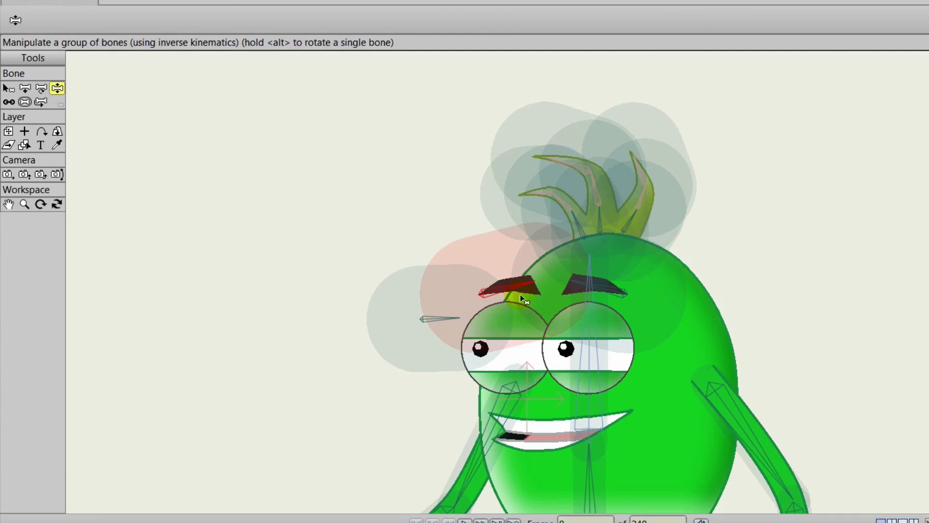
left_click_drag(524, 300, 531, 255)
mouse_move(582, 280)
left_mouse_down()
mouse_move(579, 264)
mouse_move(577, 279)
mouse_move(520, 278)
left_mouse_up()
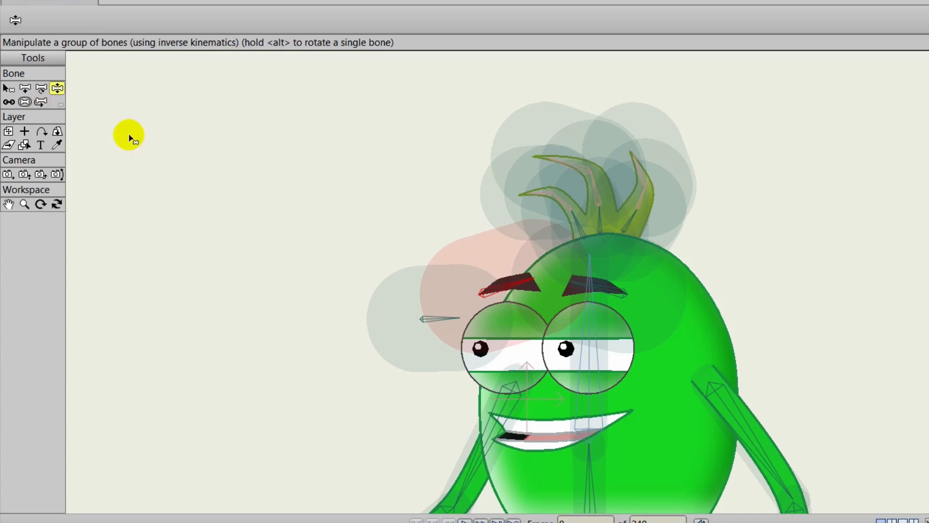
Set the bone strength of both eyebrow bones to 0 and test-move an eyebrow bone
left_click(26, 102)
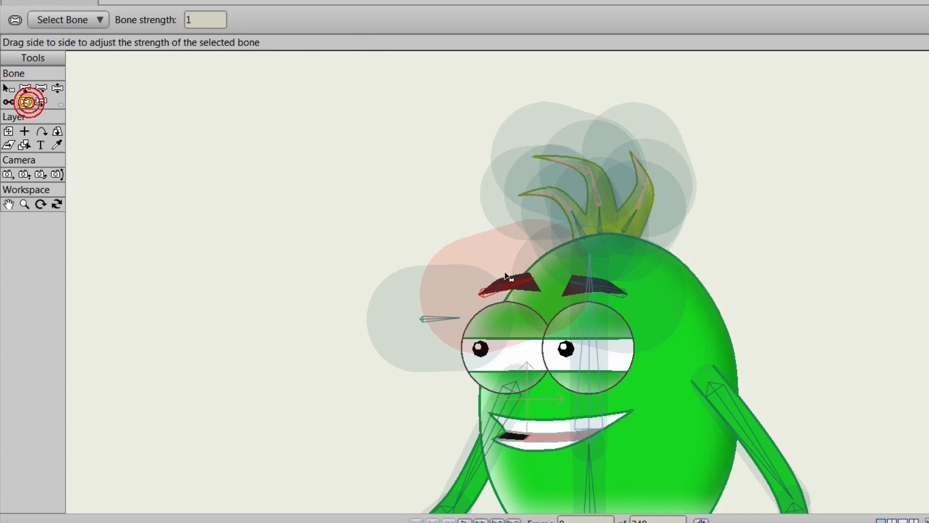
left_click_drag(529, 281, 266, 255)
left_click_drag(614, 287, 469, 269)
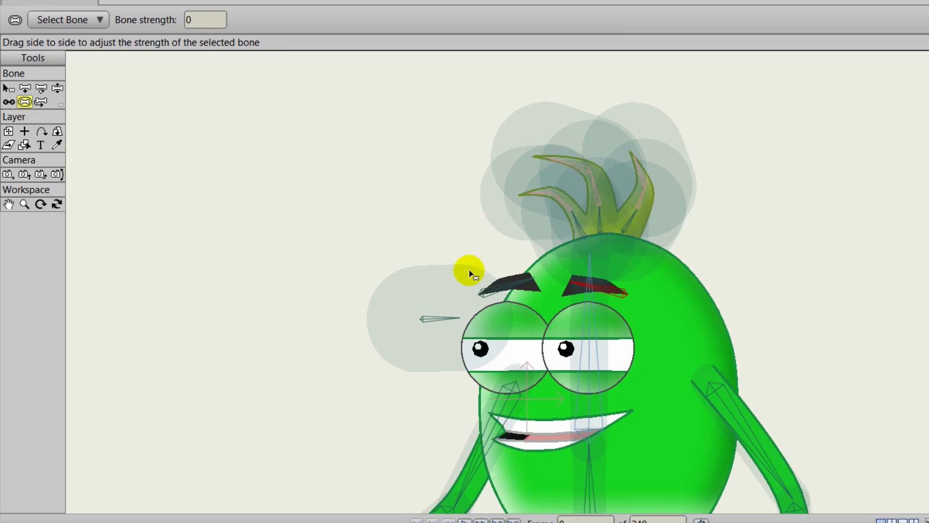
left_click(56, 89)
mouse_move(517, 283)
left_mouse_down()
mouse_move(516, 264)
mouse_move(523, 287)
left_mouse_up()
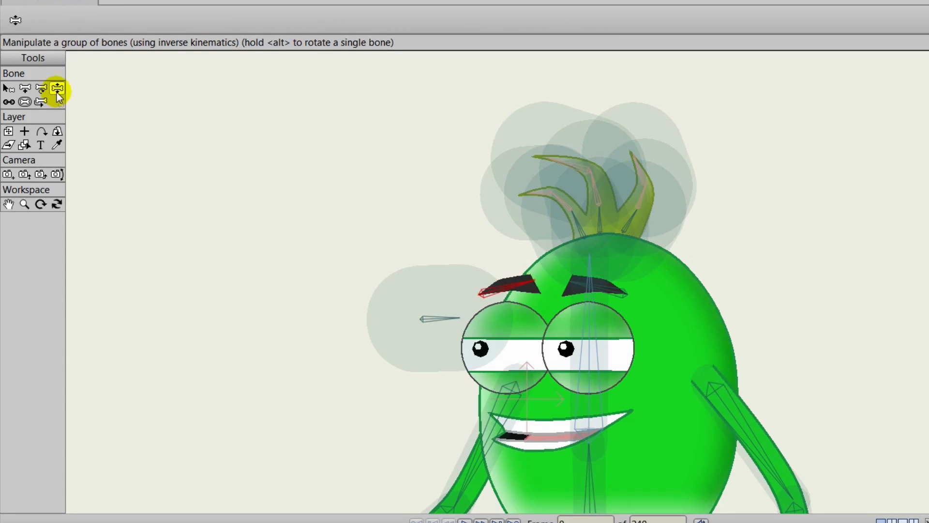
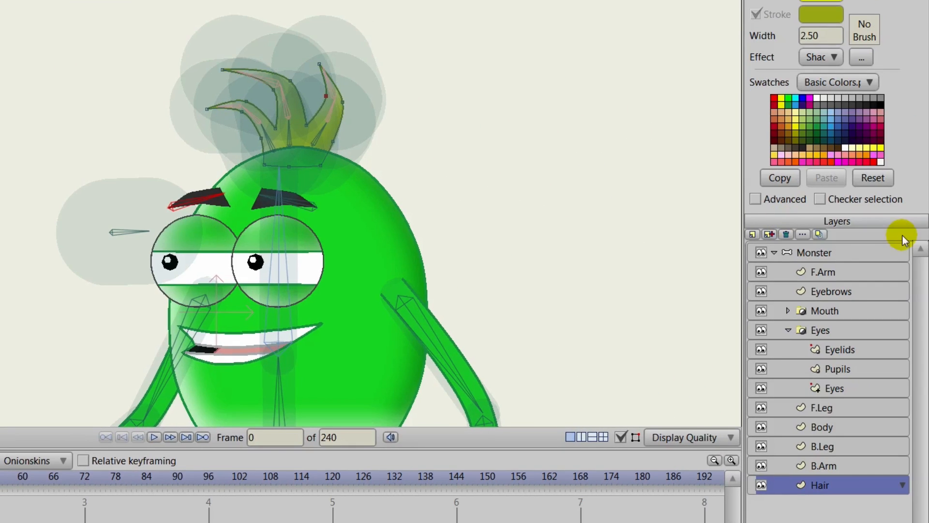
On the Monster layer, set the bone strength of the head bone and all hair bones to 0
left_click(843, 252)
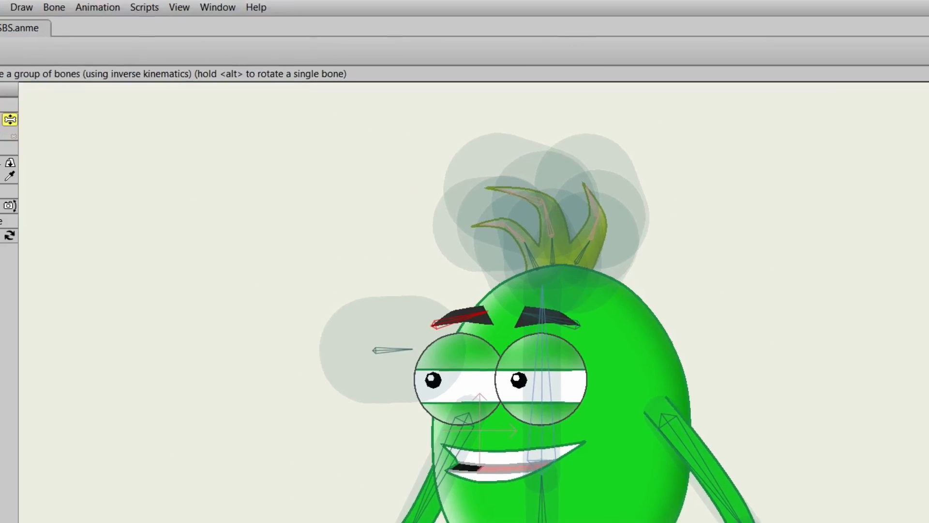
left_click(9, 140)
mouse_move(471, 176)
left_mouse_down()
mouse_move(482, 204)
mouse_move(573, 312)
mouse_move(572, 147)
mouse_move(476, 172)
left_mouse_up()
left_click(24, 154)
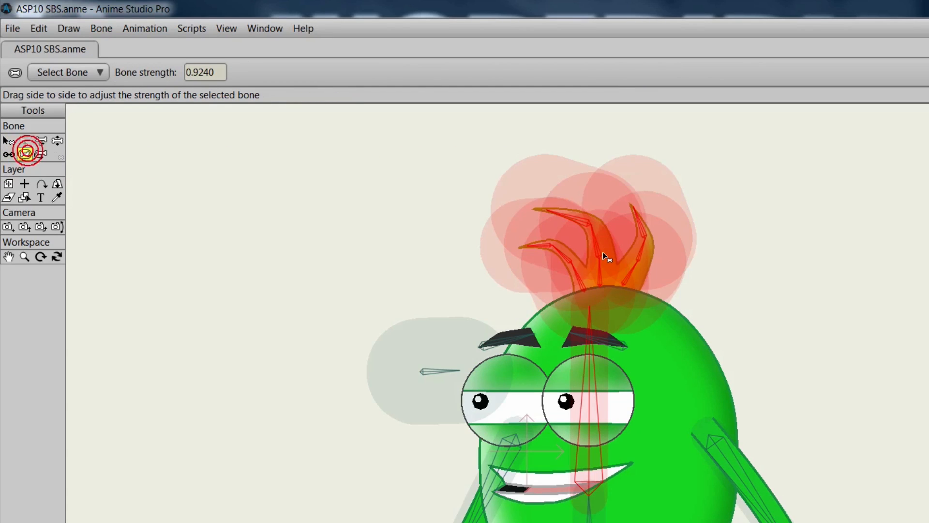
left_click_drag(615, 254, 119, 299)
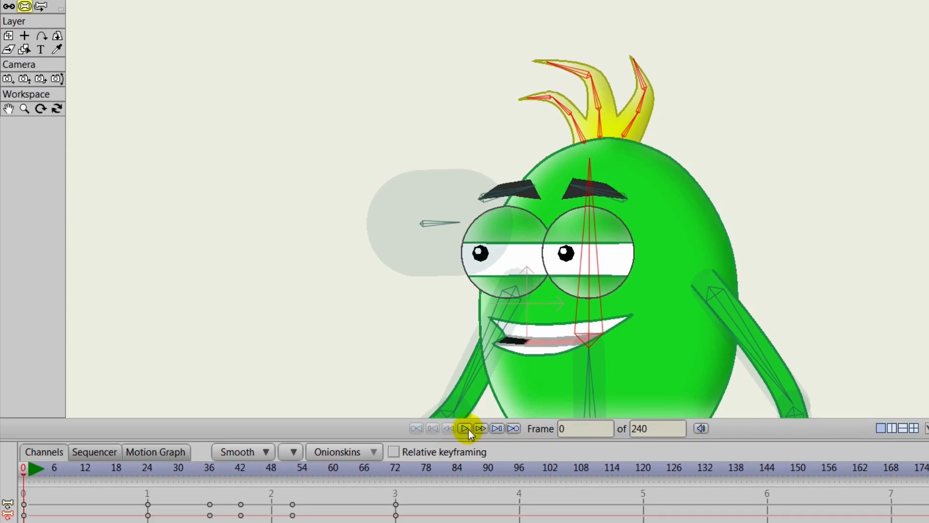
Play the head animation to check the hair with the reduced bone strength, and return to frame 0
left_click(467, 428)
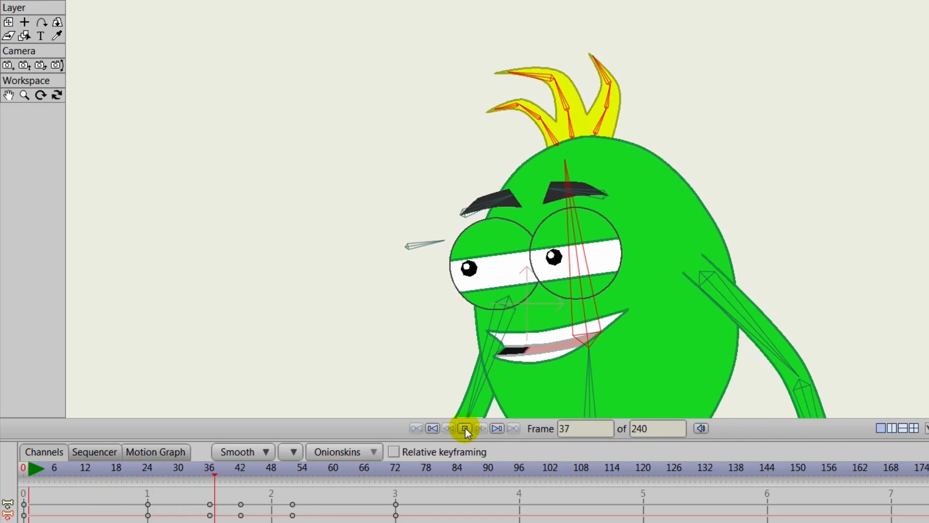
left_click(466, 428)
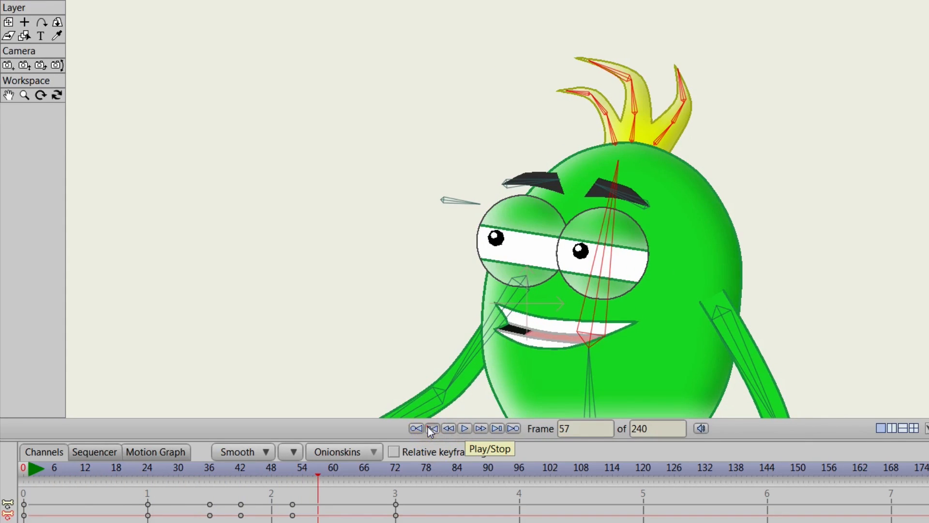
left_click(431, 429)
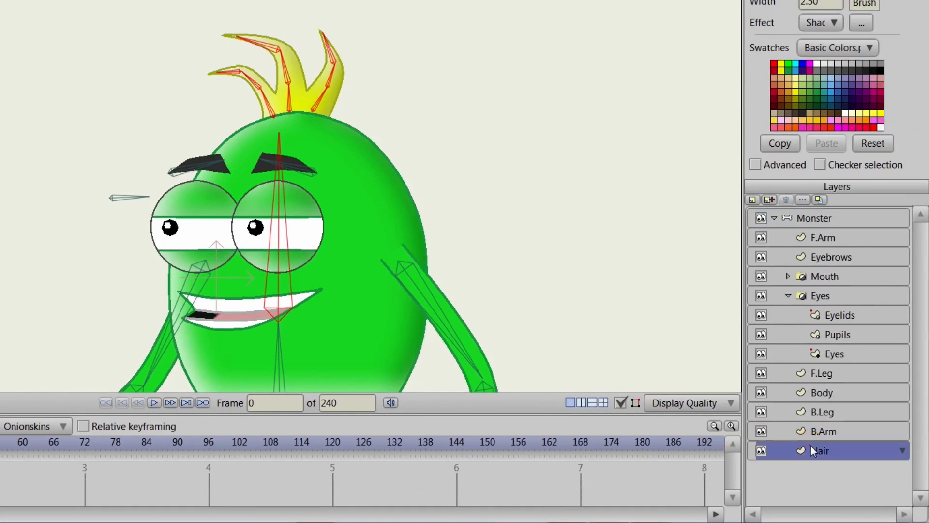
On the Hair layer, bind the lower hair points to the base bones of the three strands
left_click(811, 446)
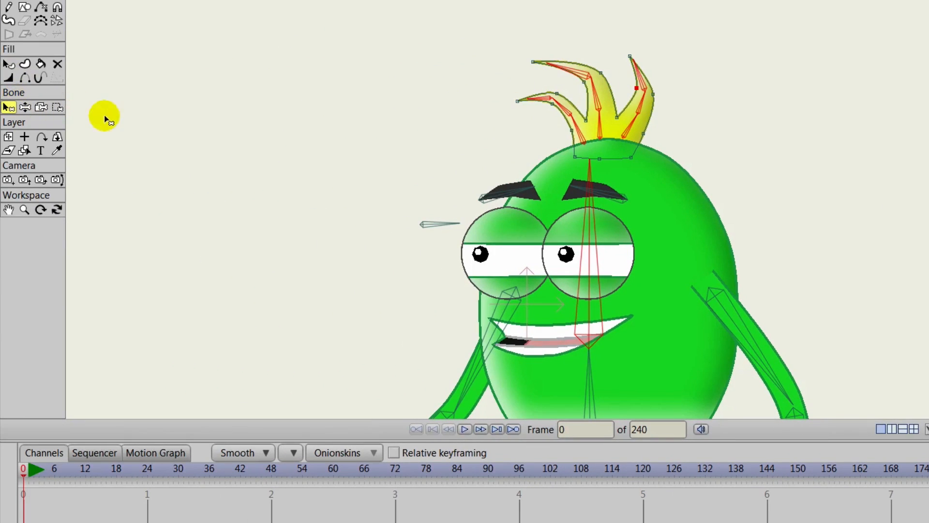
mouse_move(557, 129)
left_mouse_down()
mouse_move(640, 125)
mouse_move(596, 144)
mouse_move(573, 130)
left_mouse_up()
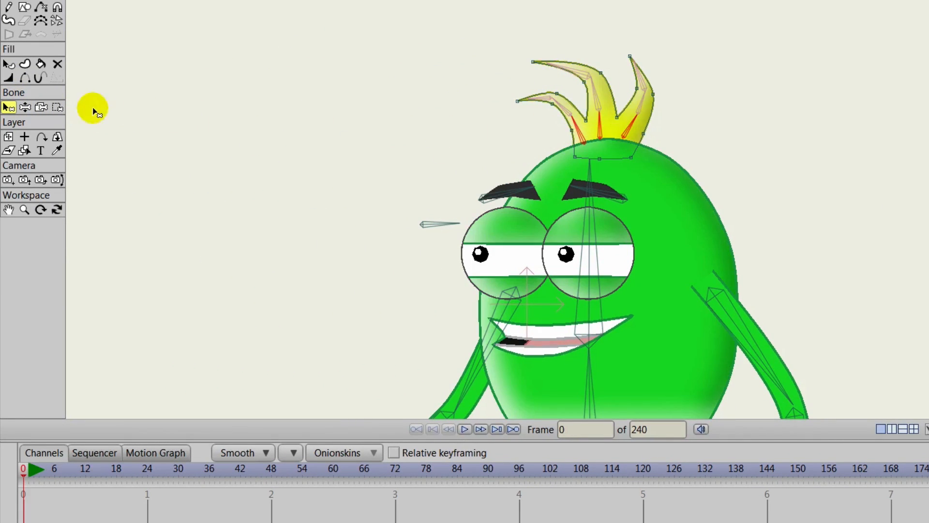
left_click(54, 107)
mouse_move(683, 116)
left_mouse_down()
mouse_move(670, 149)
mouse_move(620, 171)
mouse_move(540, 172)
left_mouse_up()
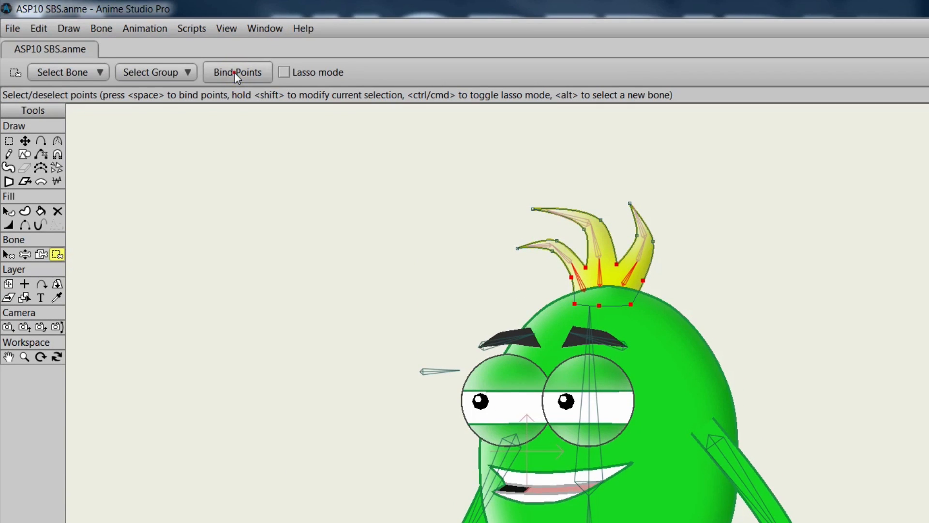
left_click(235, 73)
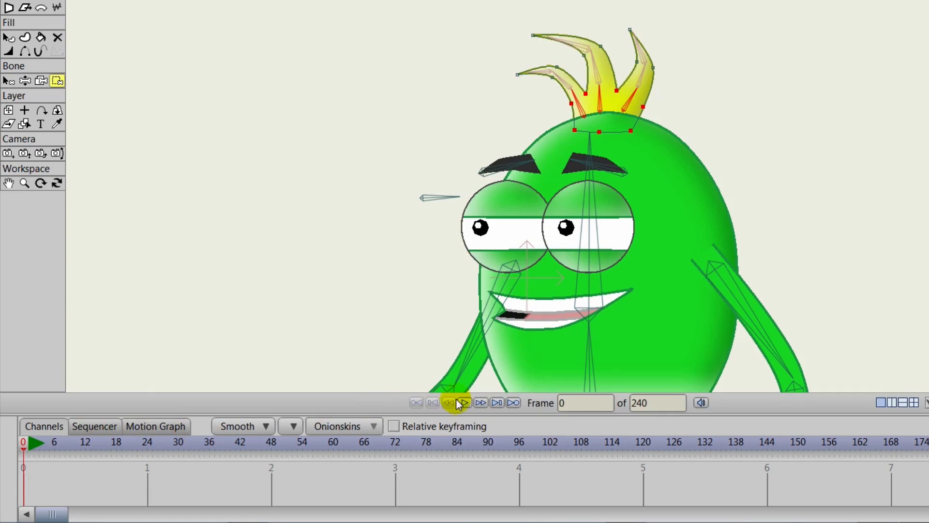
Play the animation from frame 0 to check how the hair base follows the head with the new binding
left_click(464, 403)
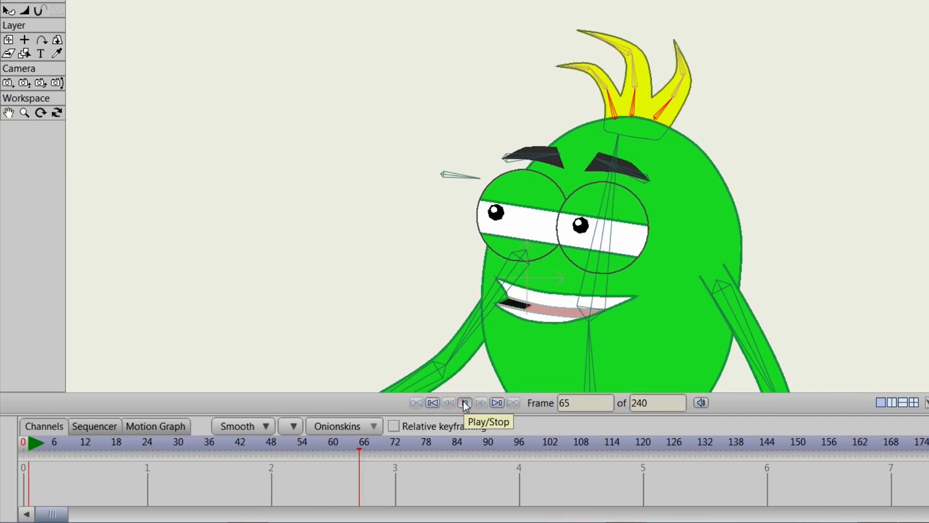
left_click(463, 403)
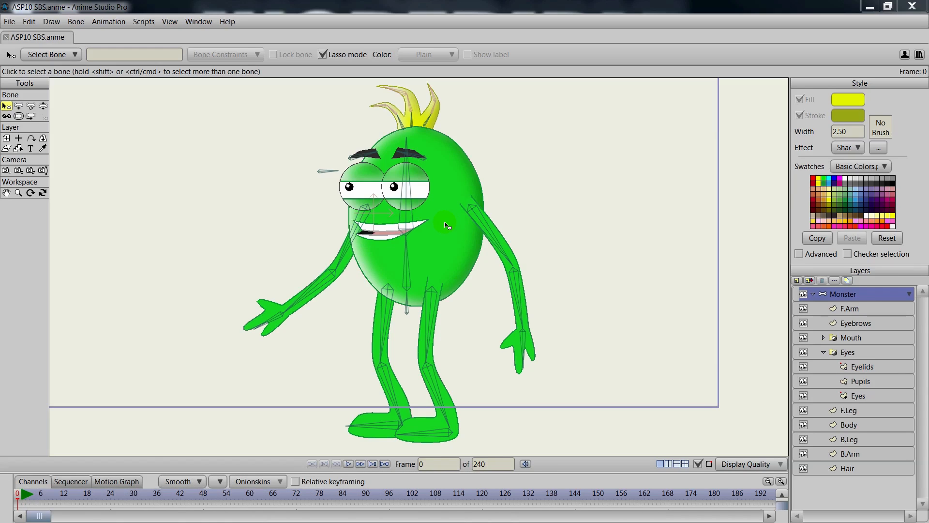
mouse_move(444, 223)
left_mouse_down()
mouse_move(438, 239)
mouse_move(436, 227)
left_mouse_up()
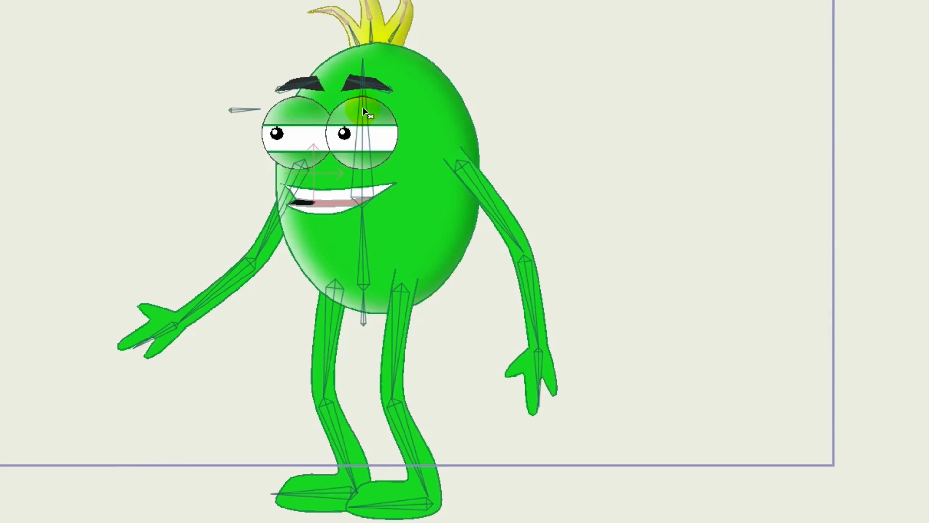
Add a short diagonal bone in the empty area beside the head, parented to the Head bone
left_click(127, 1)
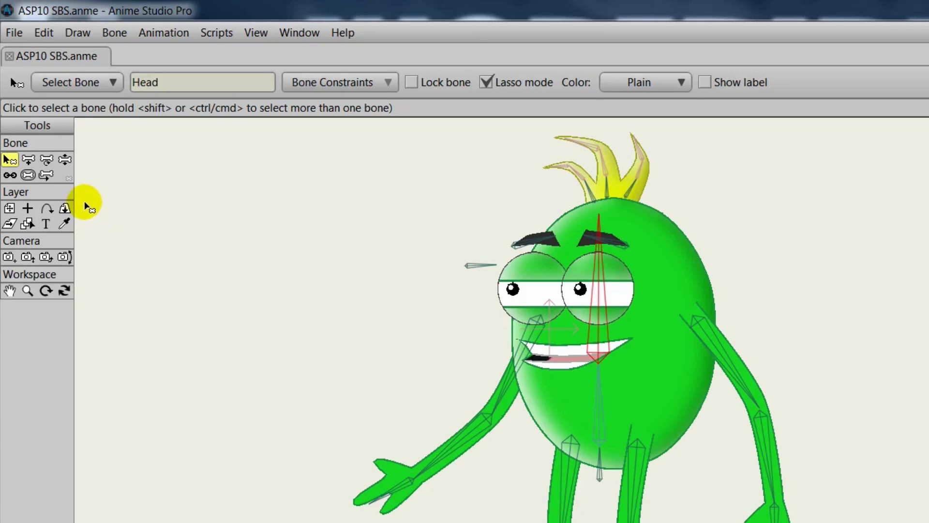
left_click(27, 159)
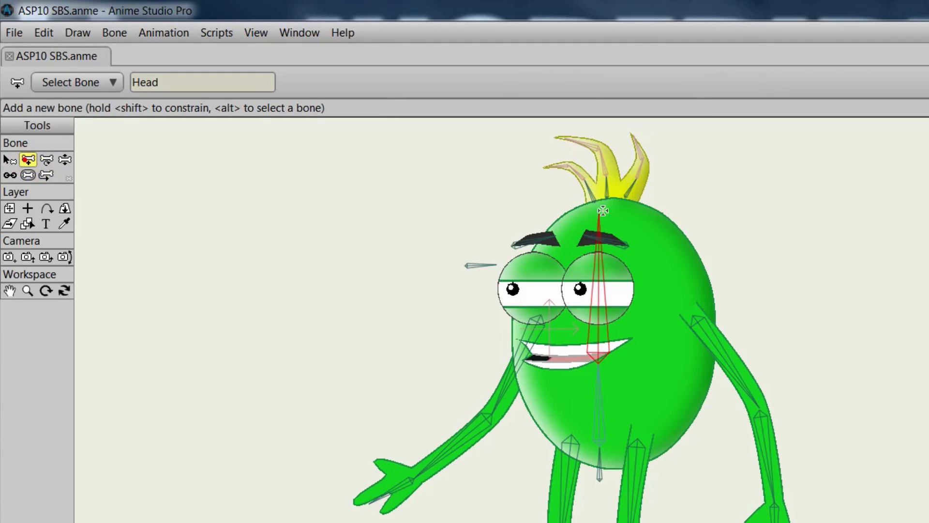
left_click_drag(760, 252, 800, 225)
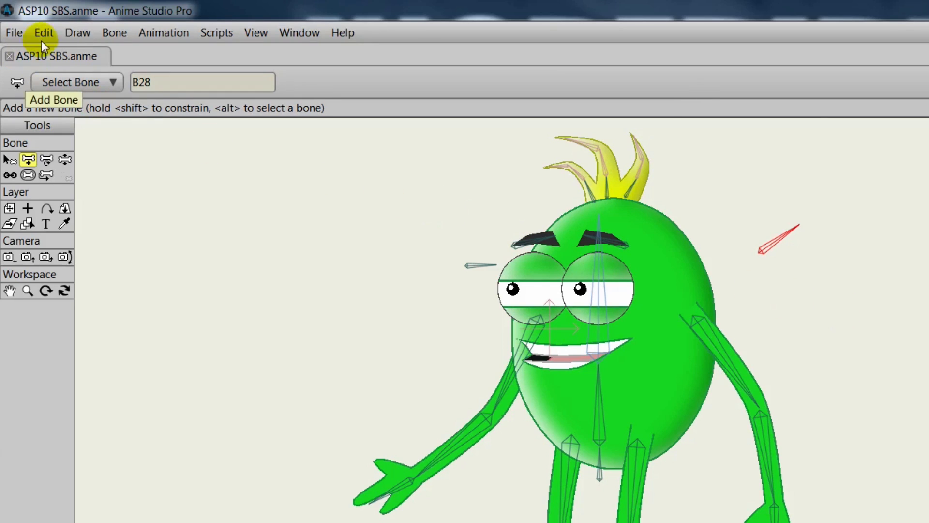
Make the new bone a smart bone dial named Eyes, from -90 to 90 degrees over 100 frames
left_click(114, 33)
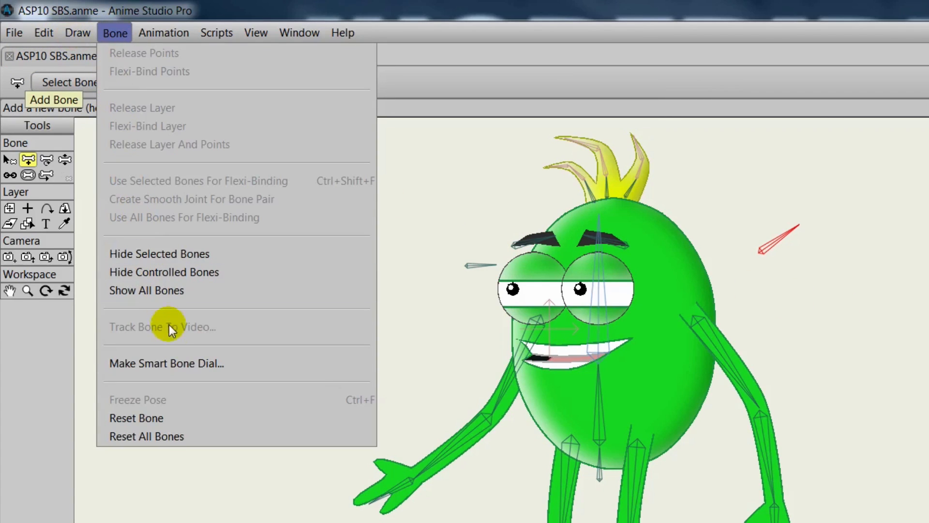
left_click(170, 364)
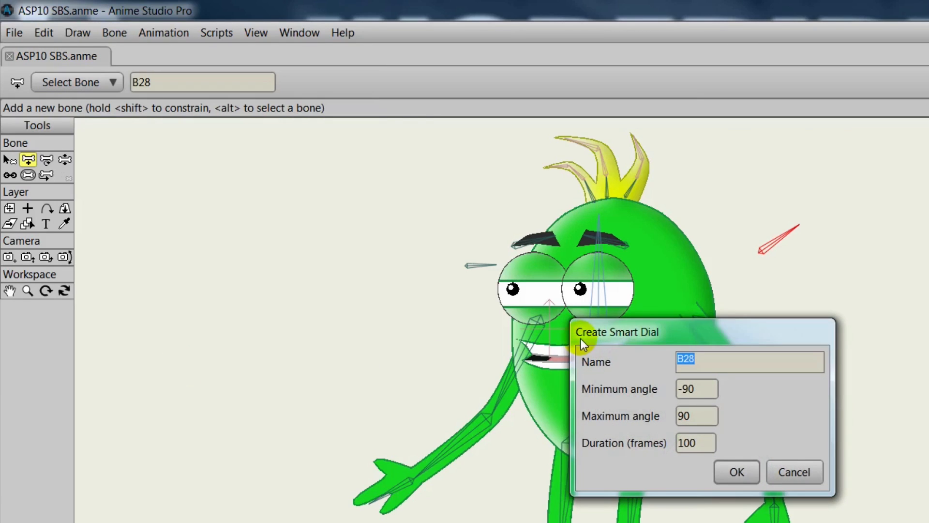
left_click_drag(649, 330, 922, 272)
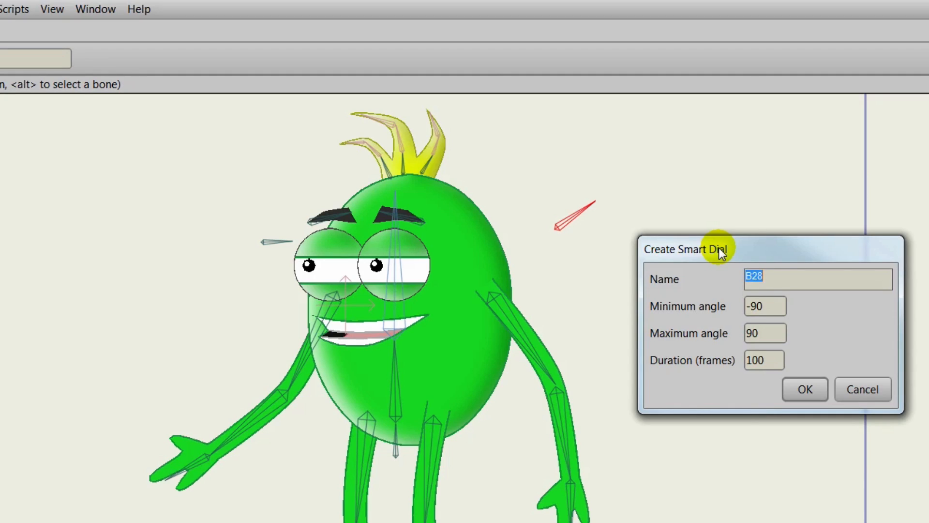
type("E")
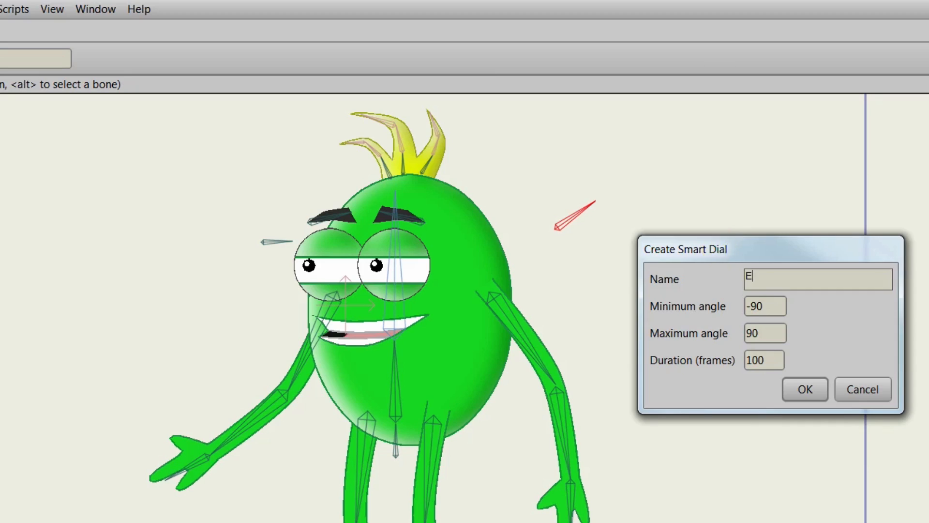
type("yes")
left_click(803, 388)
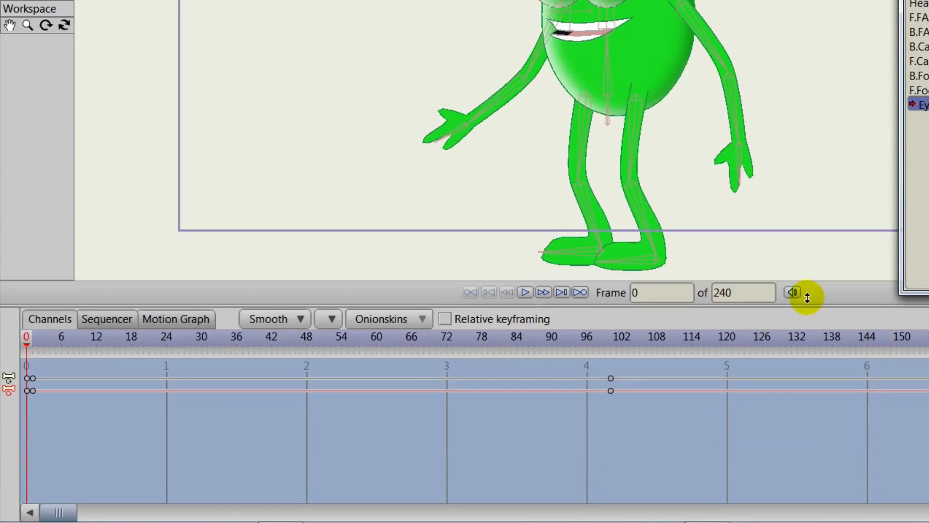
Enlarge the timeline slightly and go to frame 1 of the Eyes action
left_click_drag(807, 297, 799, 283)
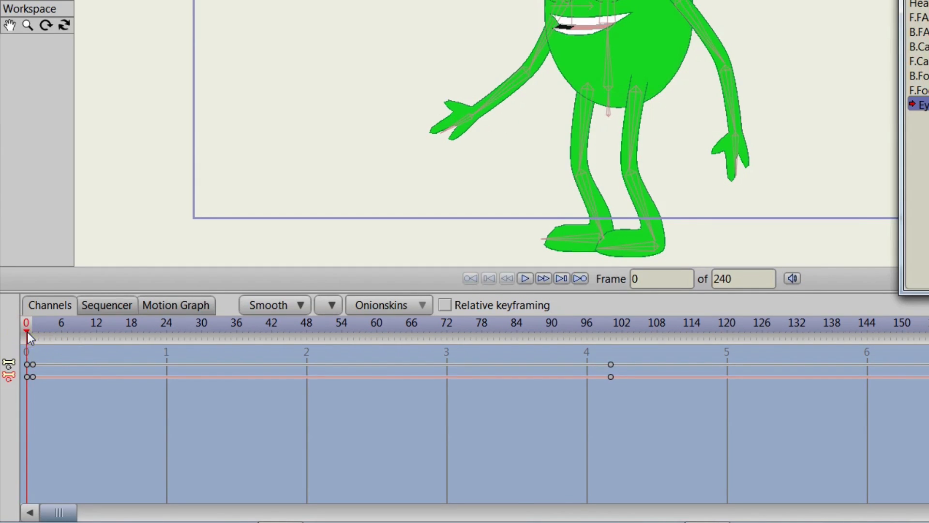
left_click_drag(27, 332, 33, 340)
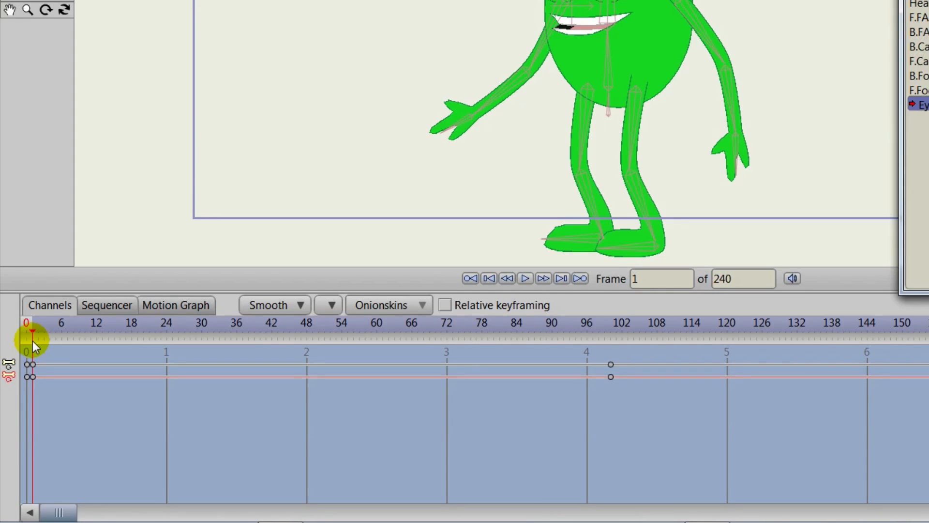
mouse_move(32, 341)
left_mouse_down()
mouse_move(614, 395)
mouse_move(243, 370)
mouse_move(30, 378)
left_mouse_up()
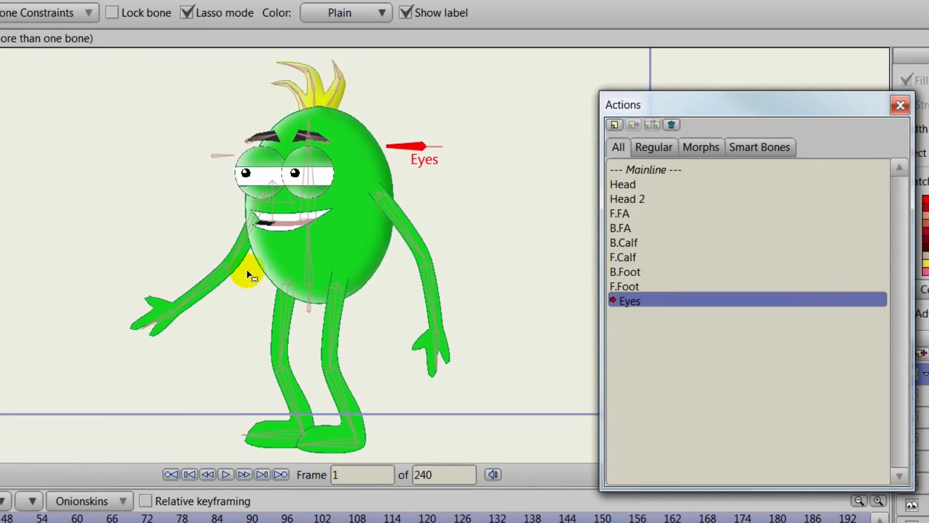
At frame 1 of the Eyes action, move the upper eyelid shape down and the lower one up until they meet, closing both eyes
left_click_drag(228, 314, 286, 340)
scroll(239, 307, "up", 4)
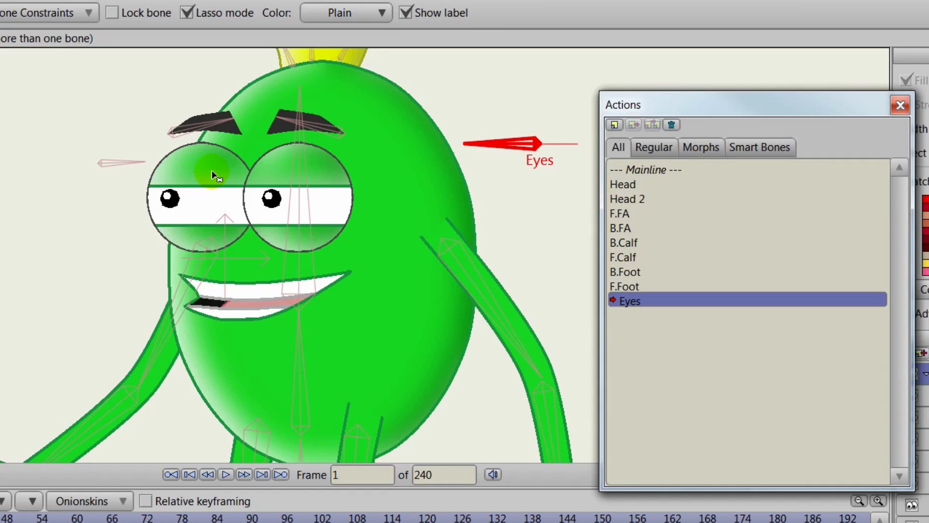
key("g")
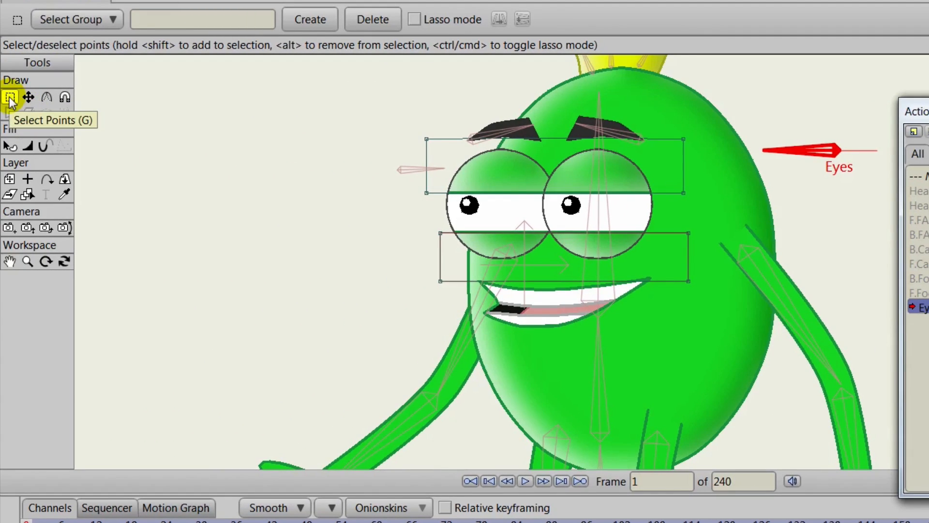
left_click(28, 97)
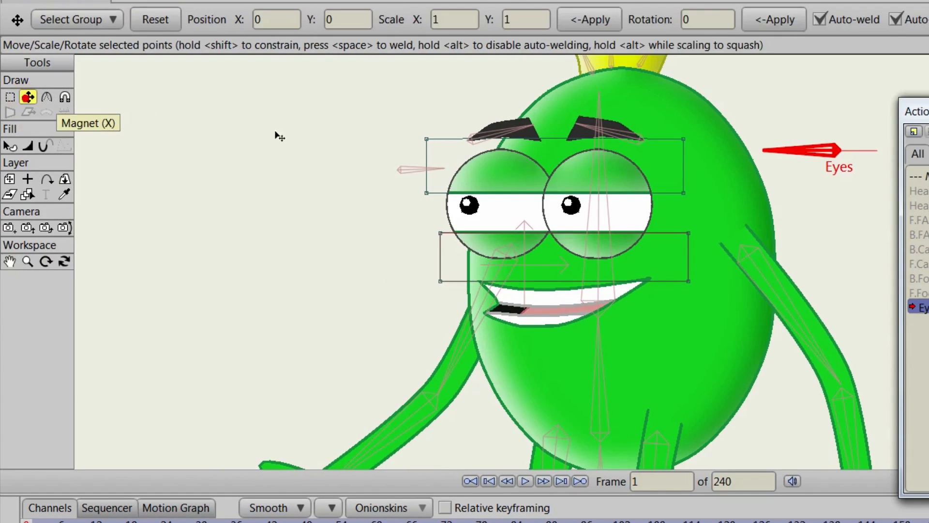
left_click(596, 196)
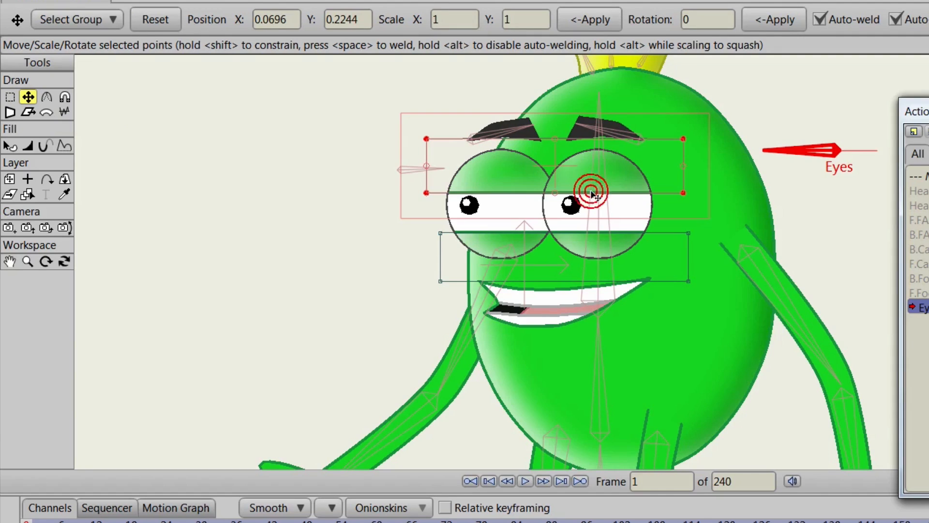
left_click_drag(591, 194, 588, 215)
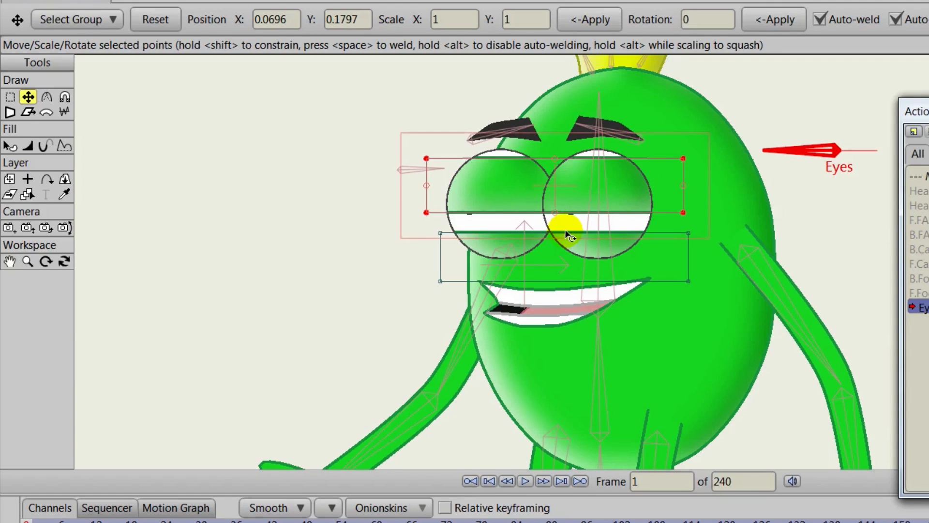
left_click(566, 237)
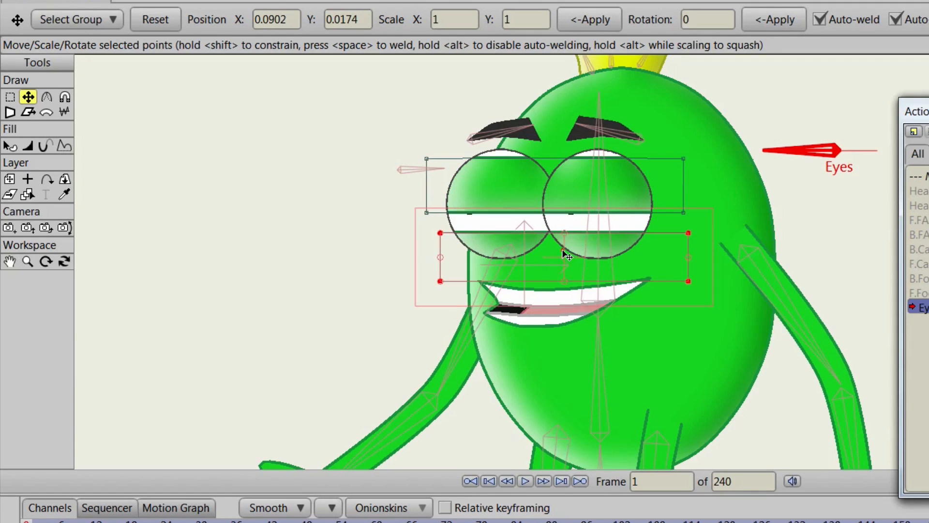
left_click_drag(574, 237, 576, 228)
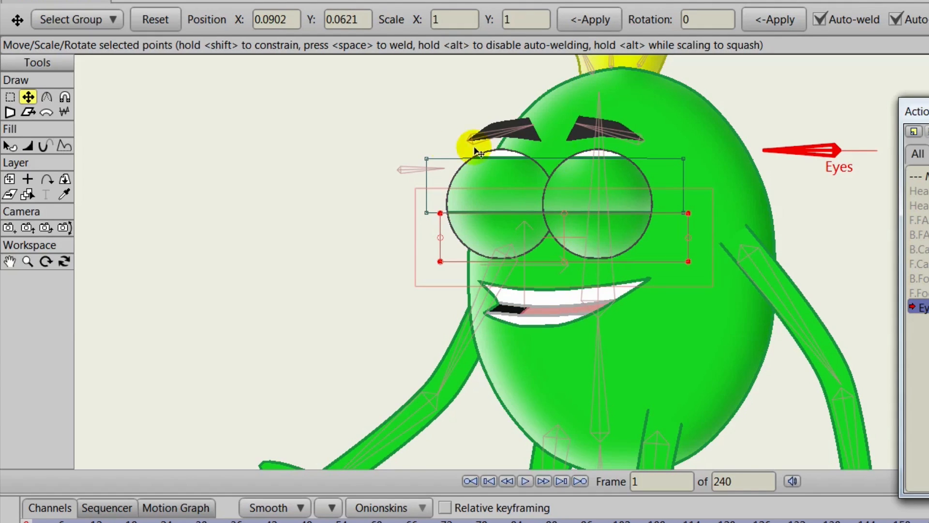
Raise the two upper corners of the upper eyelid shape until it covers the white gap along the tops of the eyes
left_click(427, 158)
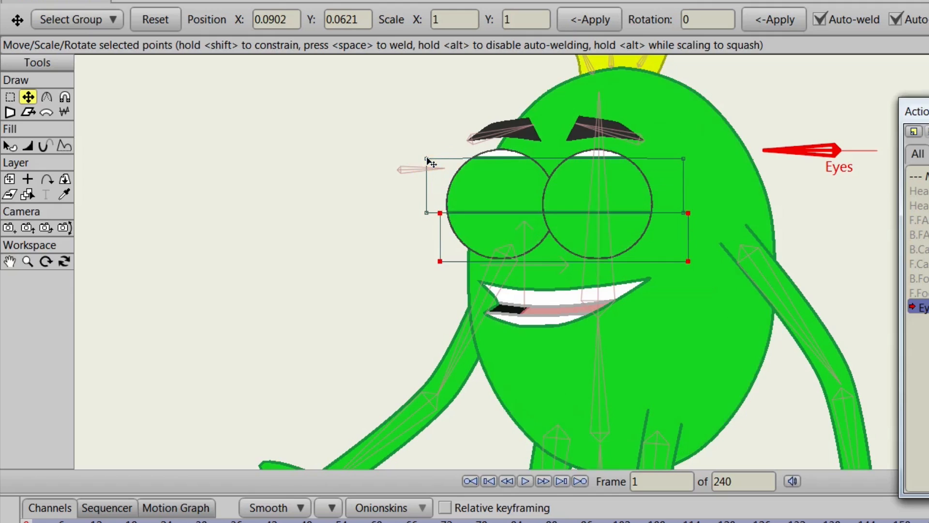
left_click_drag(426, 158, 426, 138)
left_click_drag(684, 158, 689, 138)
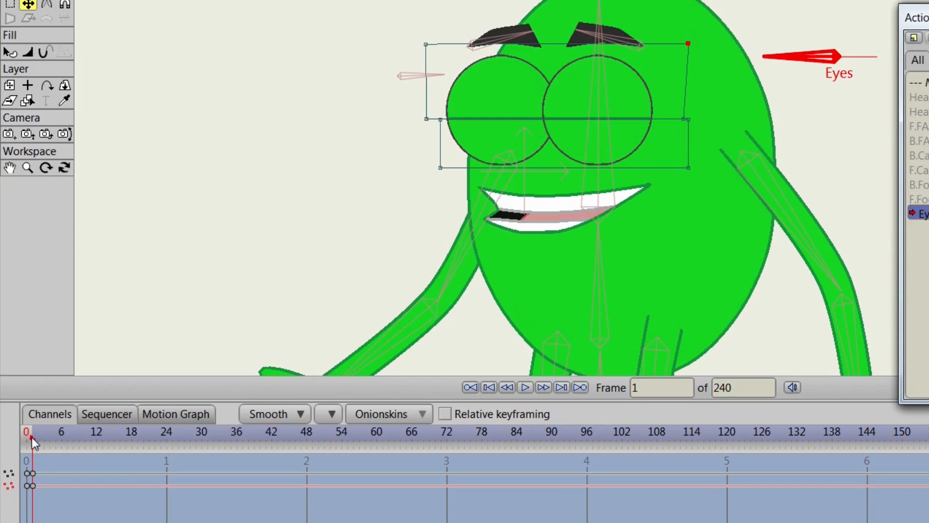
At frame 100 of the Eyes action, move the upper eyelid shape up and the lower one down until both eyes are fully open
left_click_drag(31, 472, 320, 480)
left_click_drag(319, 445, 609, 464)
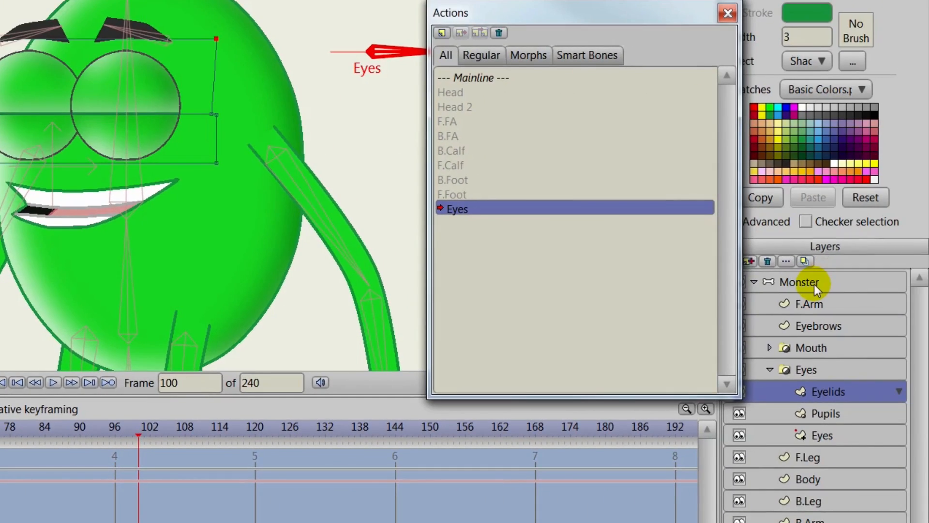
left_click(857, 283)
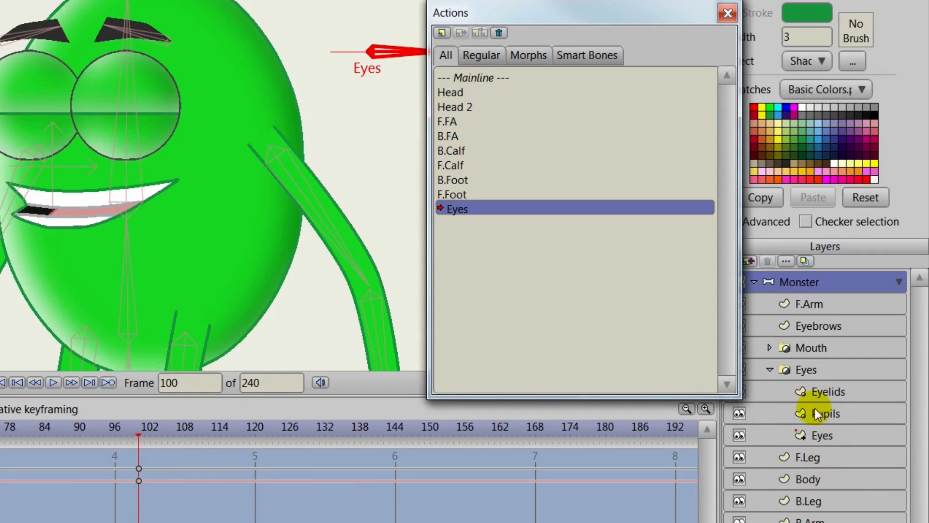
left_click(832, 393)
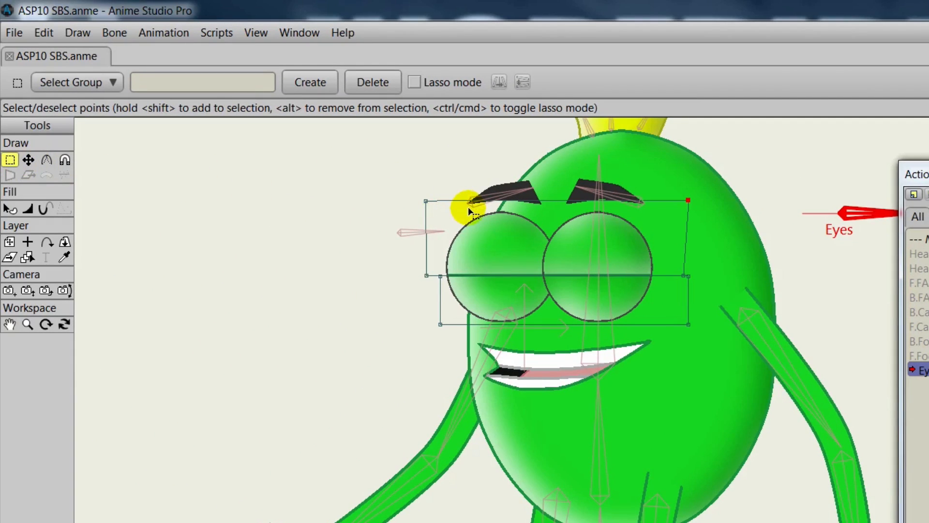
left_click(28, 160)
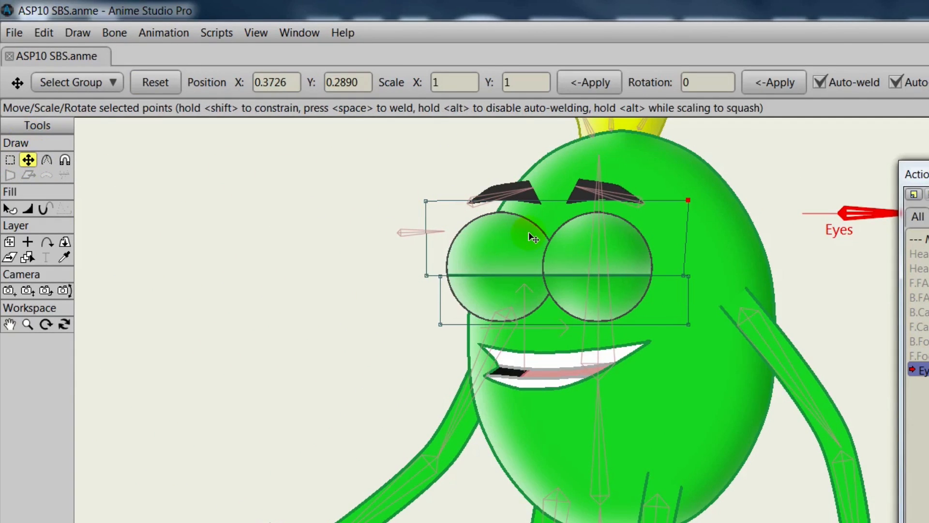
double_click(529, 233)
left_click_drag(529, 234, 542, 167)
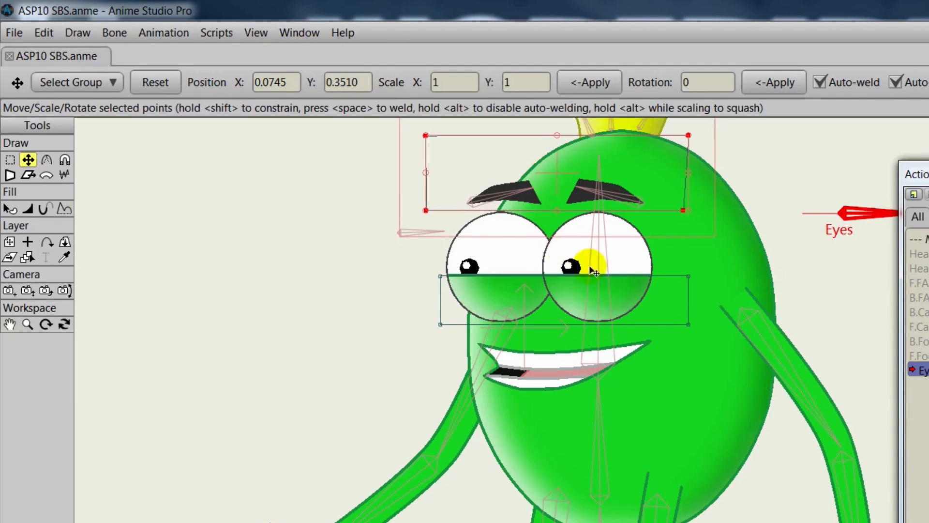
left_click(652, 305)
left_click_drag(653, 304, 644, 356)
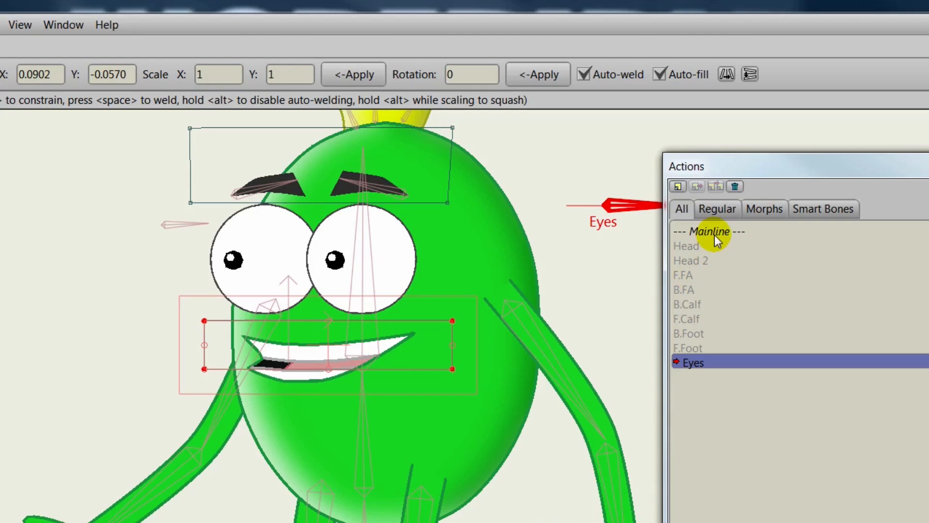
Return to the Mainline and rotate the Eyes dial with Manipulate Bones to test the eyelids opening and closing
left_click(713, 233)
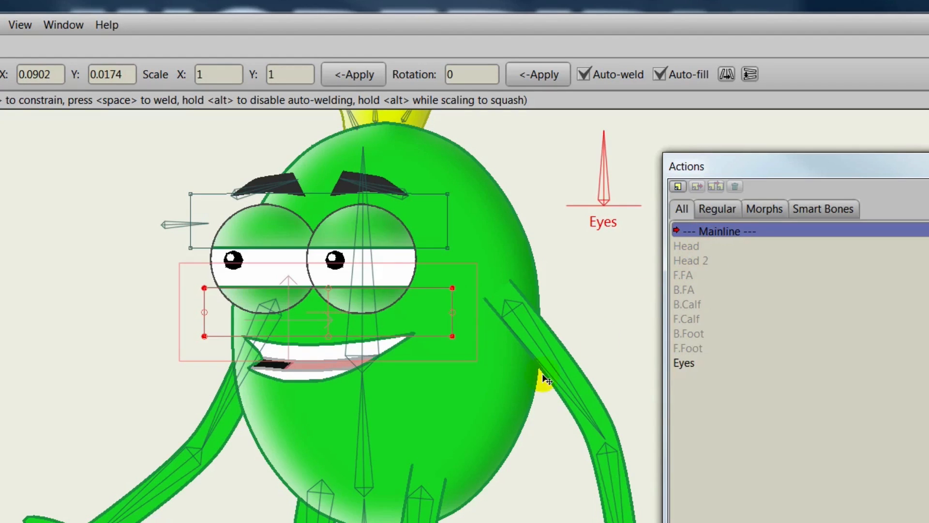
left_click_drag(722, 170, 757, 518)
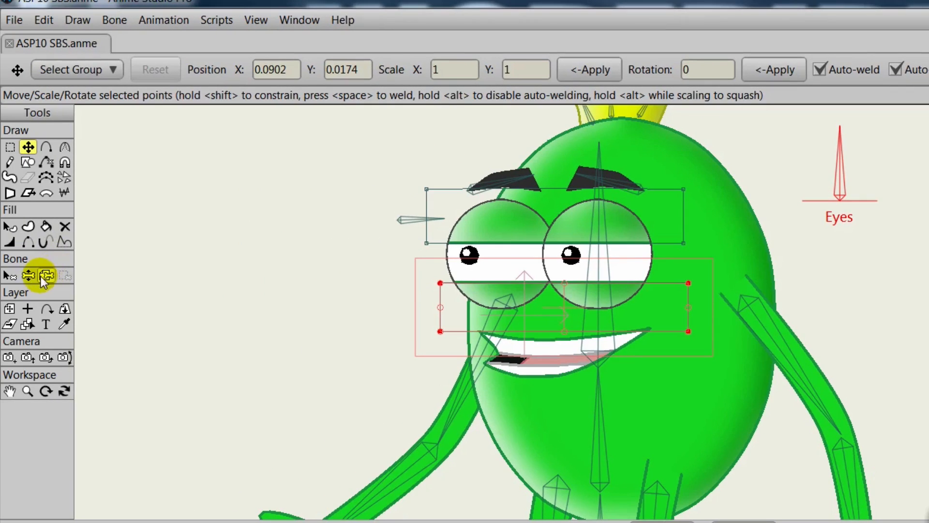
left_click(28, 275)
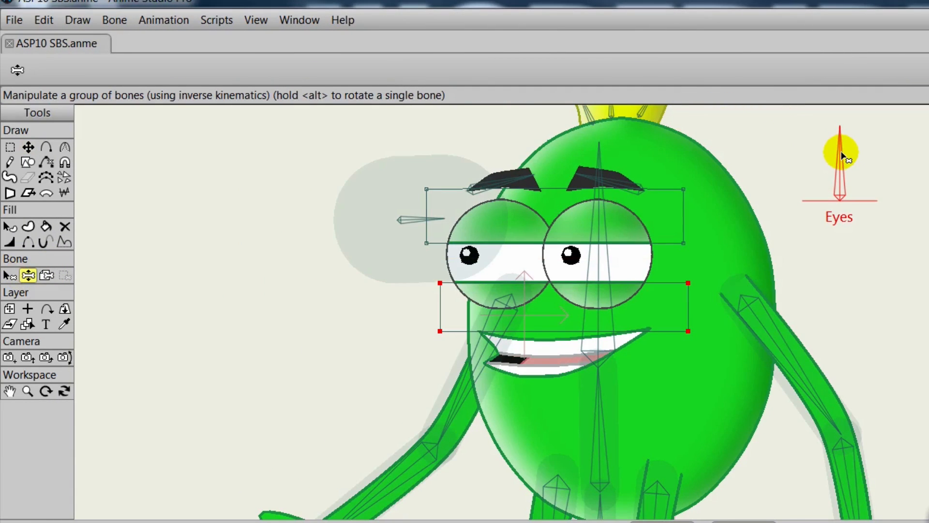
left_click_drag(842, 155, 890, 174)
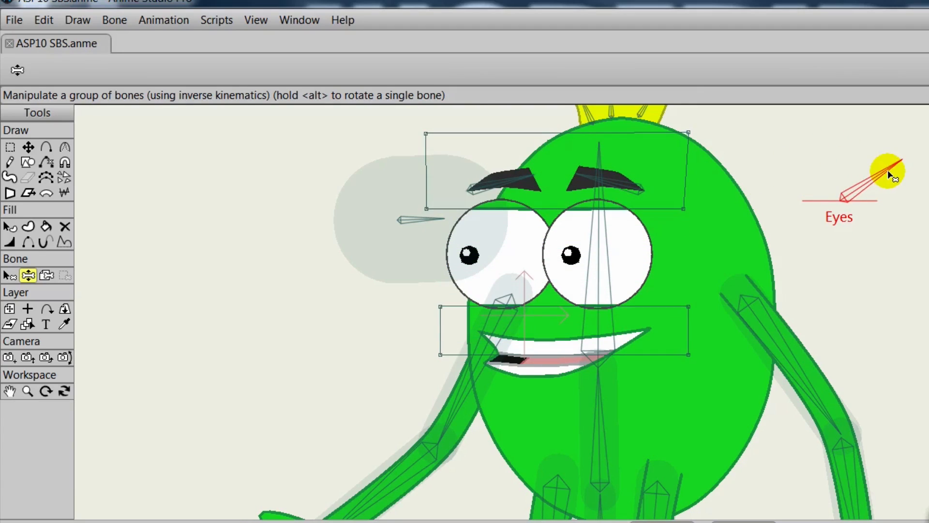
left_click(15, 274)
Add a short diagonal bone in the empty area below the Eyes dial on the Monster layer, parented to the Head bone
left_click_drag(692, 412, 671, 351)
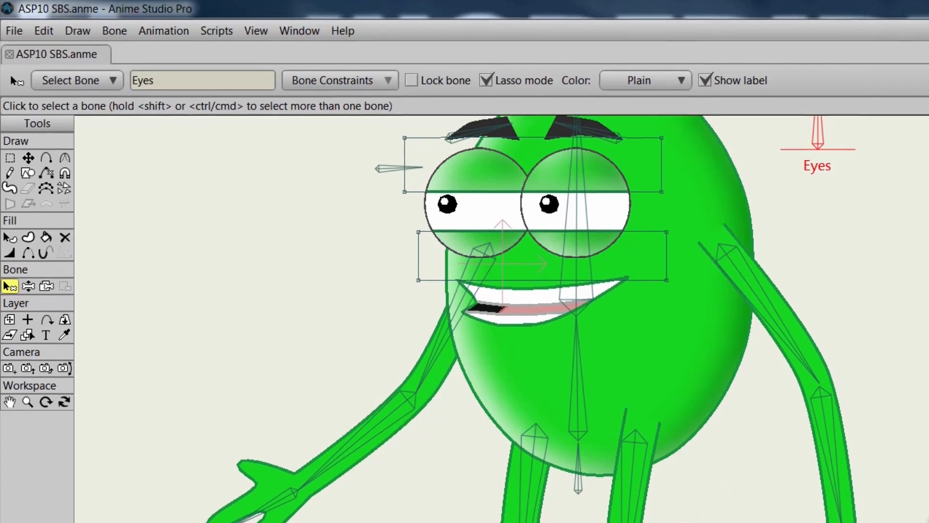
left_click_drag(928, 522, 927, 395)
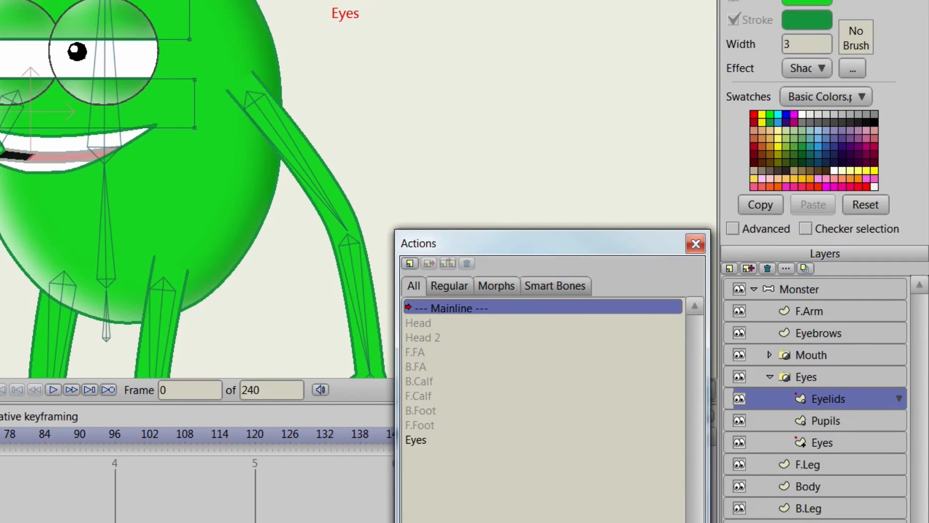
left_click(791, 290)
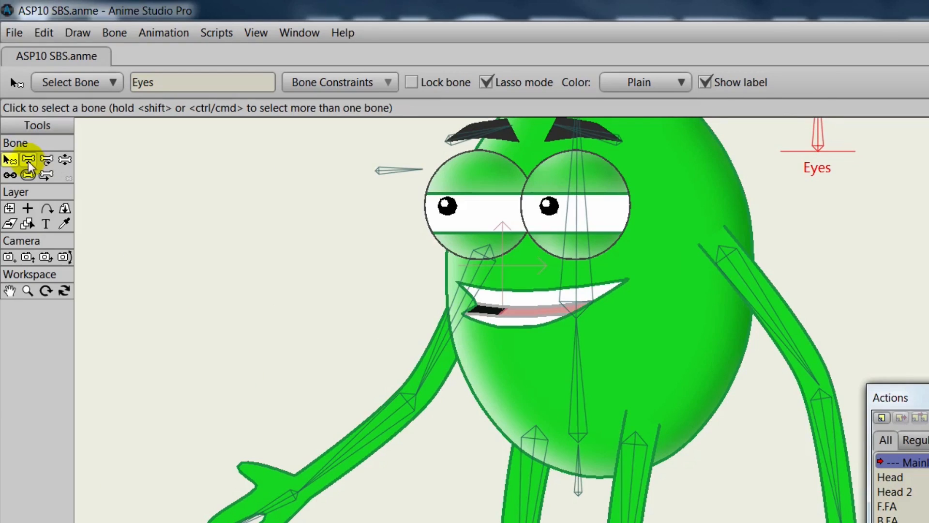
left_click(577, 209)
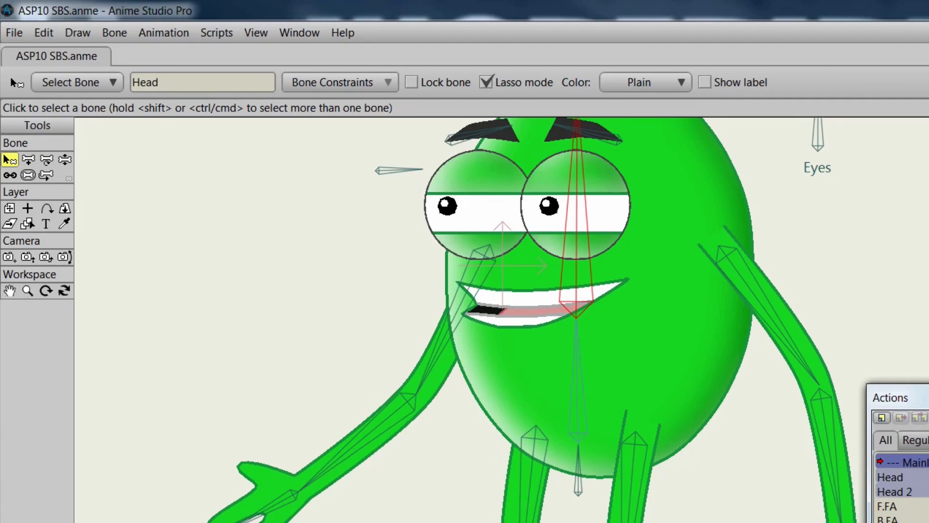
scroll(479, 408, "up", 1)
left_click_drag(466, 311, 457, 408)
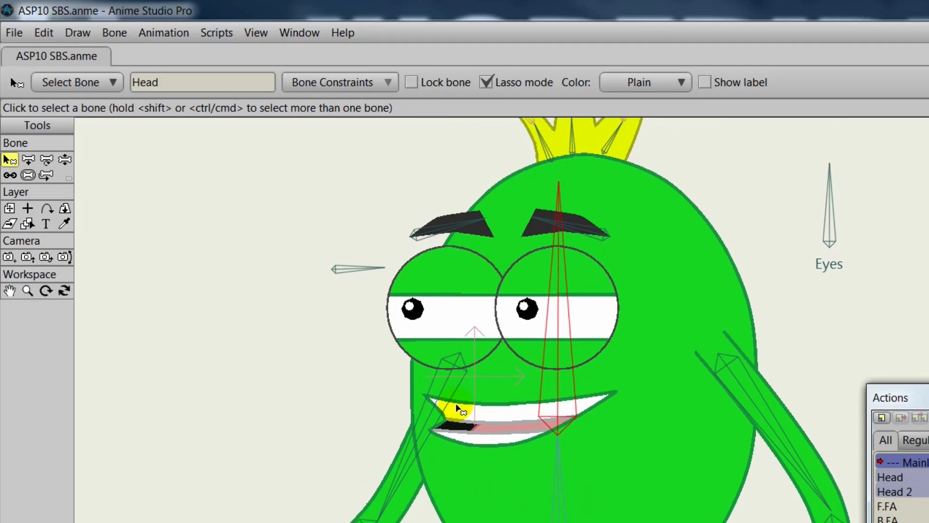
left_click(28, 160)
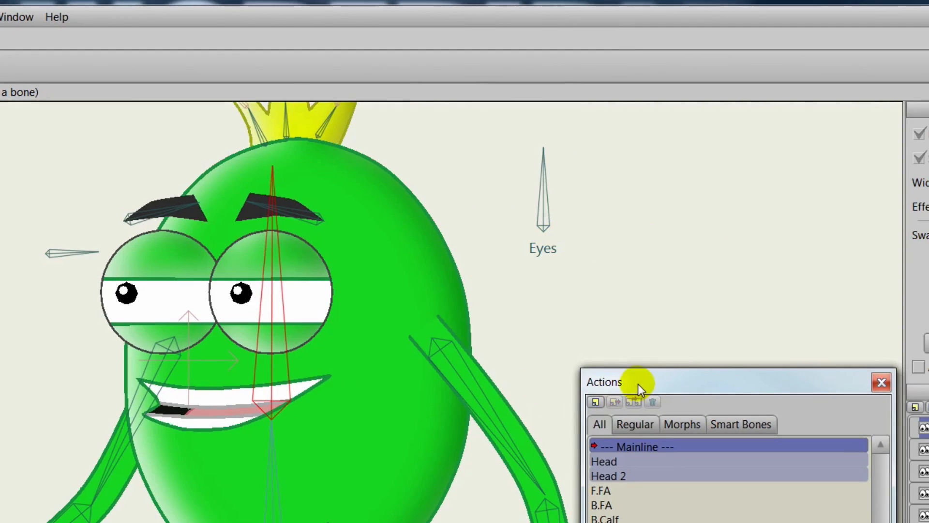
left_click_drag(641, 390, 709, 468)
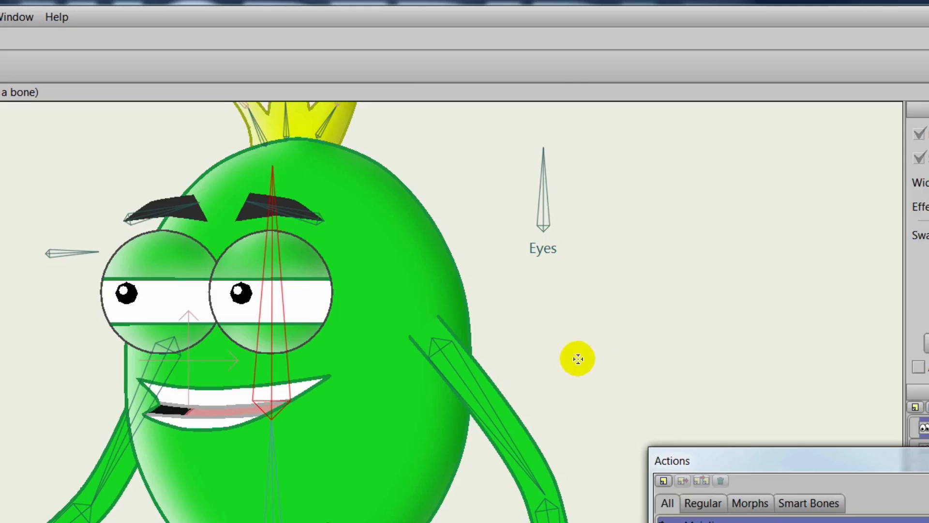
left_click_drag(577, 357, 618, 327)
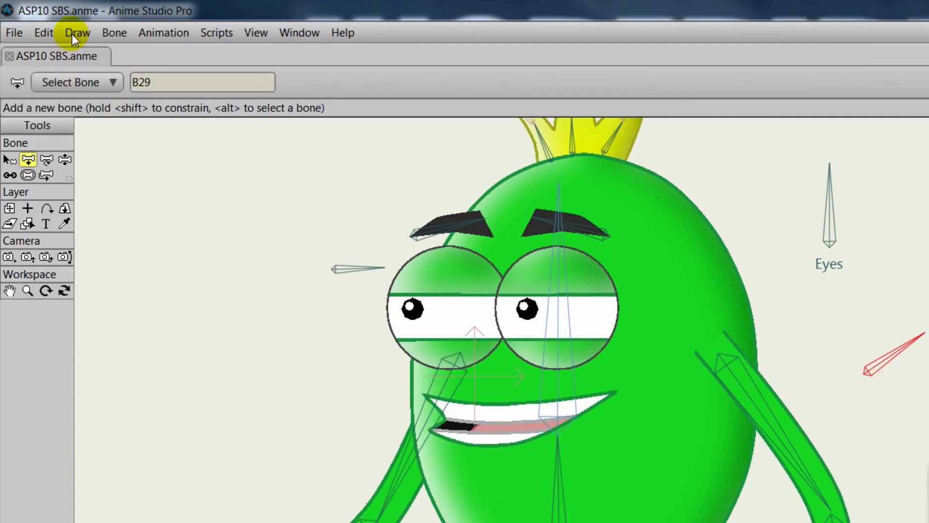
Make the new bone a smart bone dial named Mouth, from -90 to 90 degrees over 100 frames, and go to frame 1 of its action
left_click(115, 31)
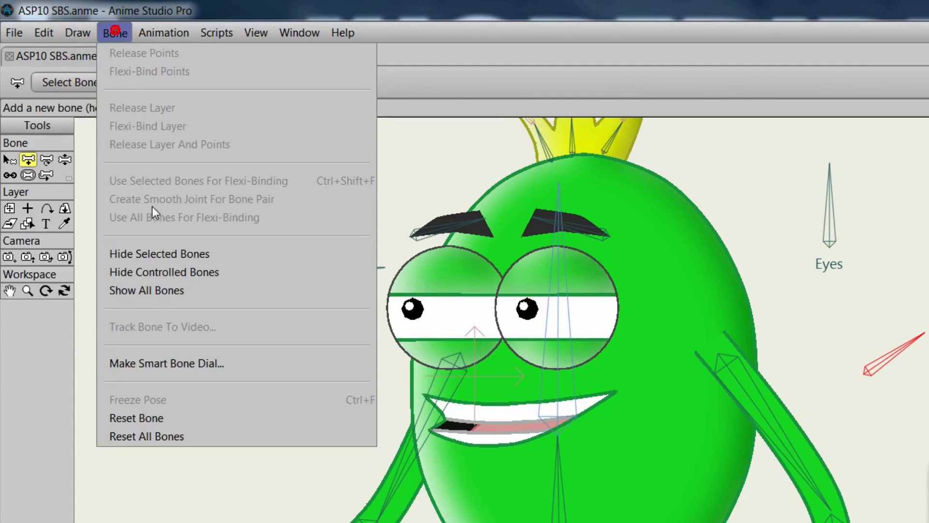
left_click(178, 361)
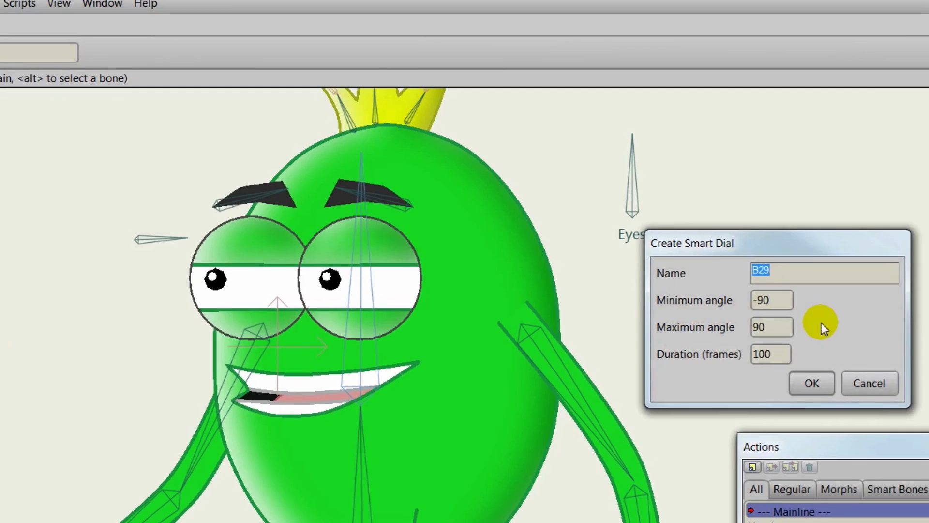
type("Mouth")
key("Return")
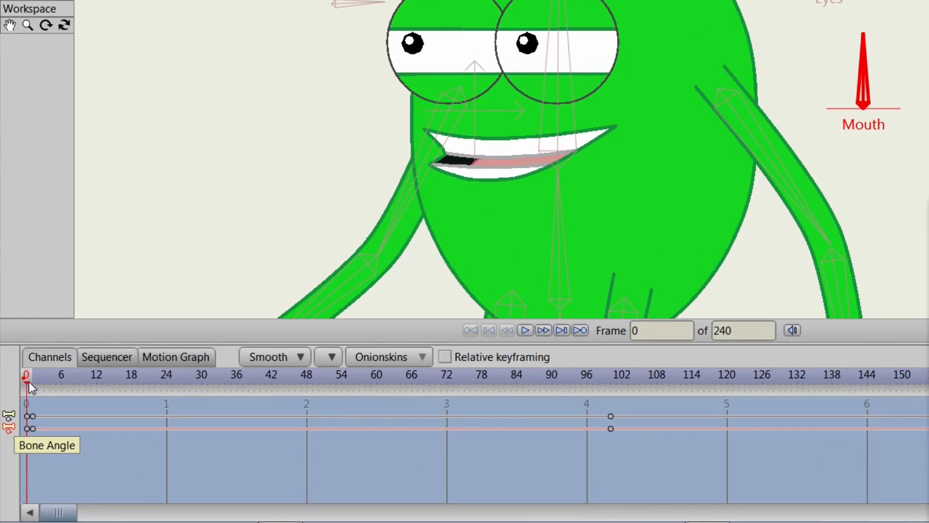
left_click(32, 384)
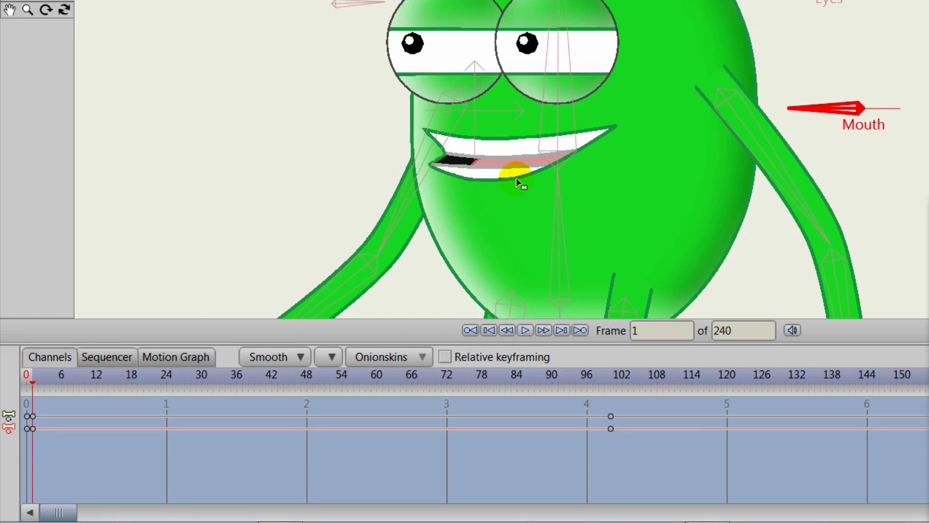
On the Mouth layer at frame 1 of the Mouth action, move the three inner points of the upper lip down
left_click(560, 159)
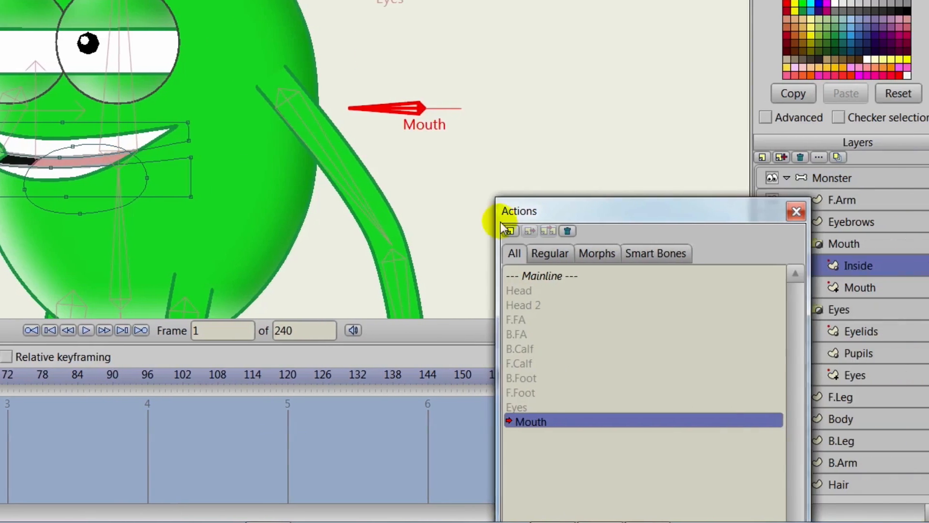
left_click_drag(640, 212, 547, 291)
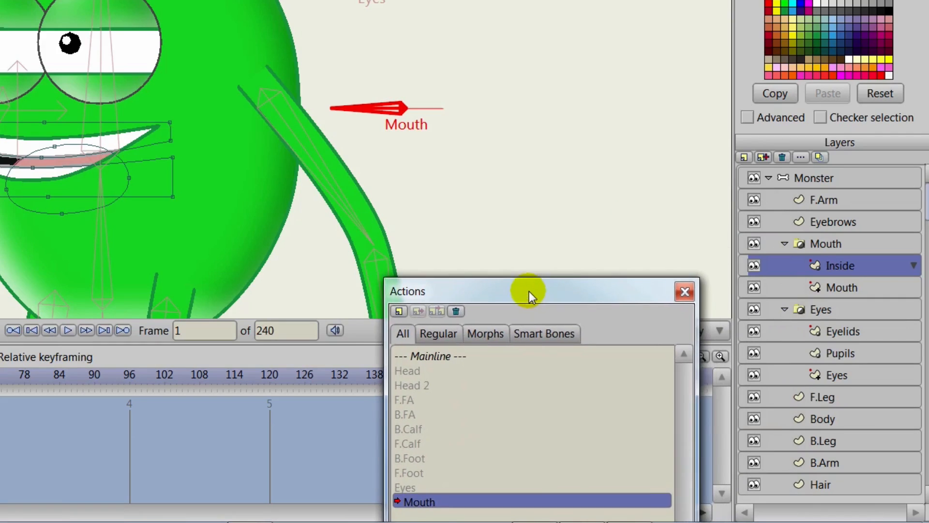
left_click(832, 286)
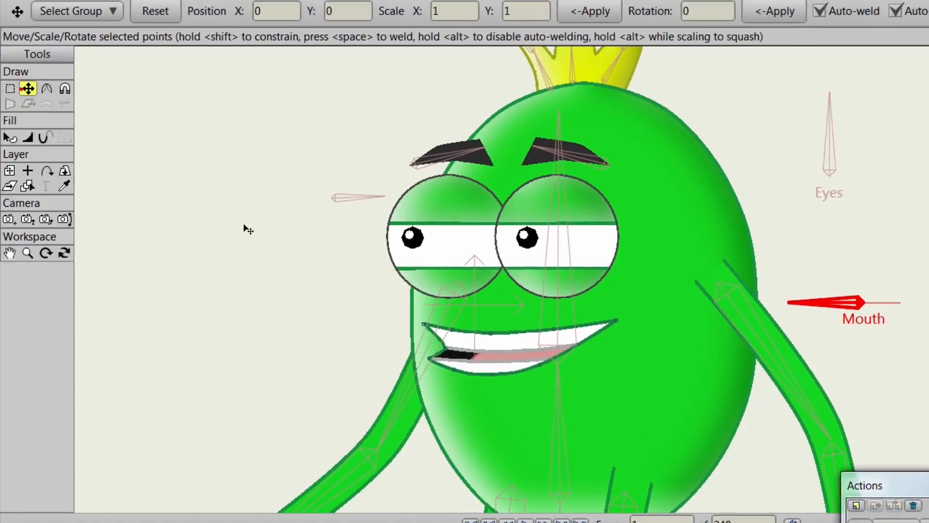
scroll(371, 419, "up", 2)
left_click_drag(375, 420, 515, 301)
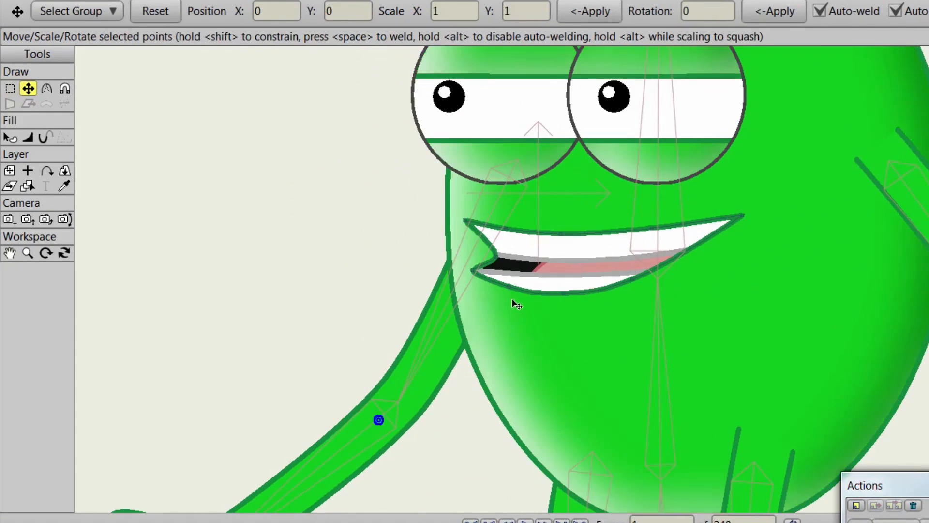
scroll(520, 297, "up", 2)
left_click(528, 212)
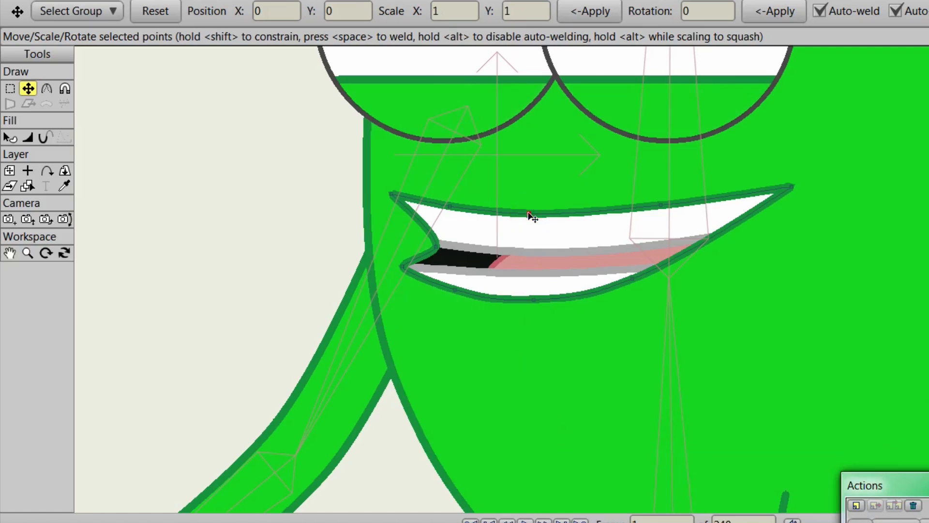
left_click_drag(527, 230, 529, 240)
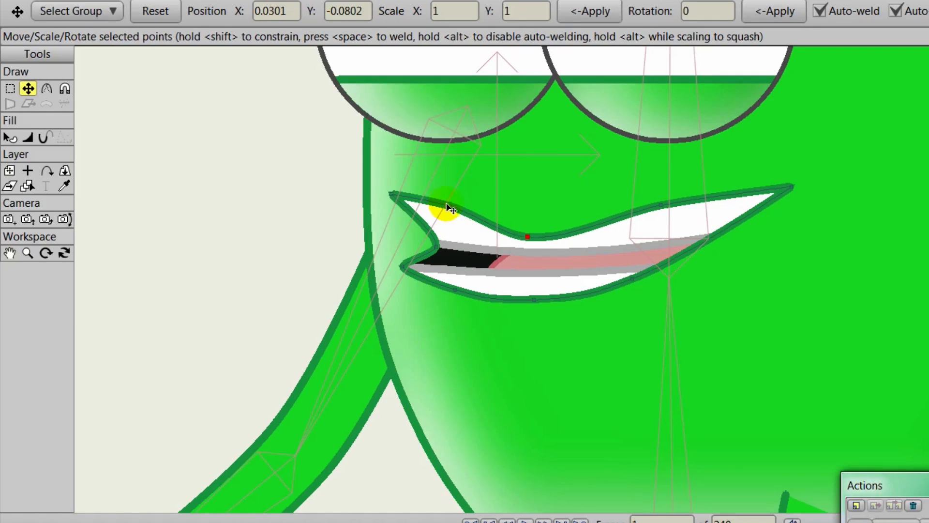
left_click_drag(448, 208, 446, 223)
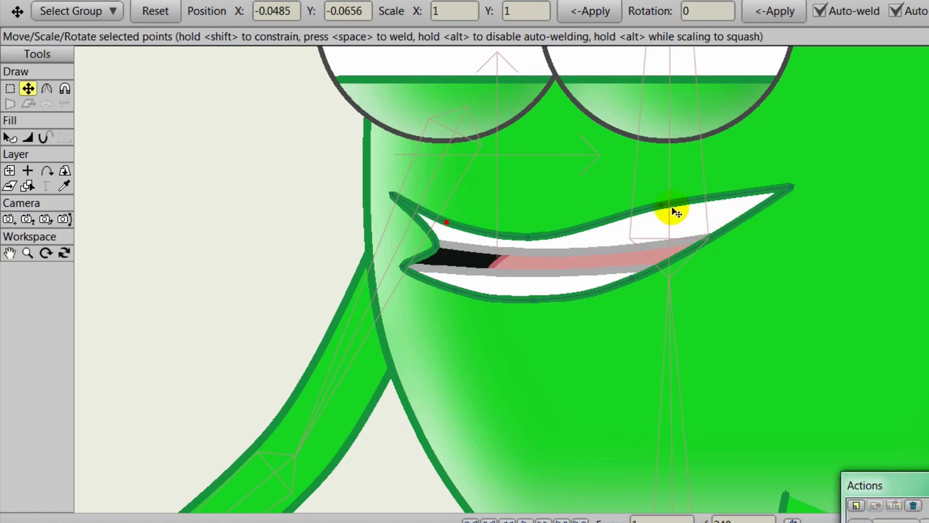
left_click_drag(664, 209, 663, 219)
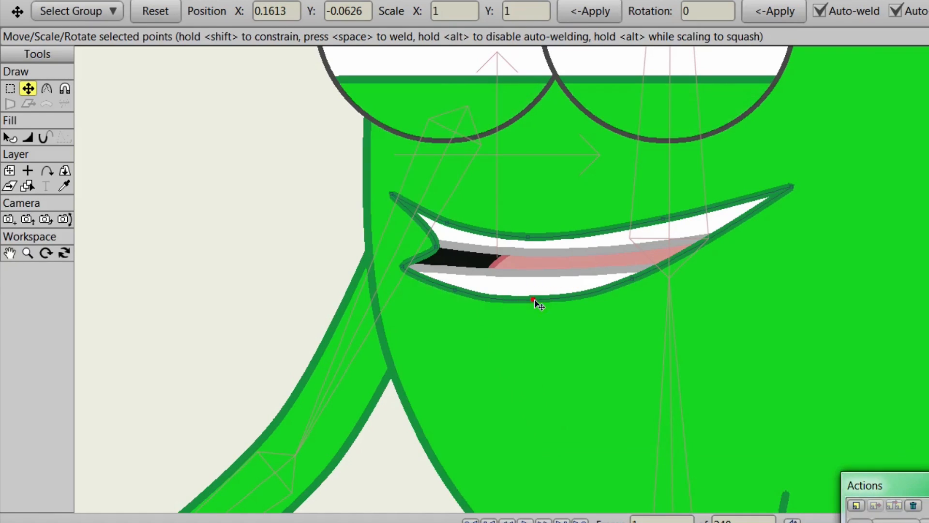
Move the lower lip points and the notch points near the front corner up against the upper lip to close the mouth
left_click_drag(534, 301, 533, 242)
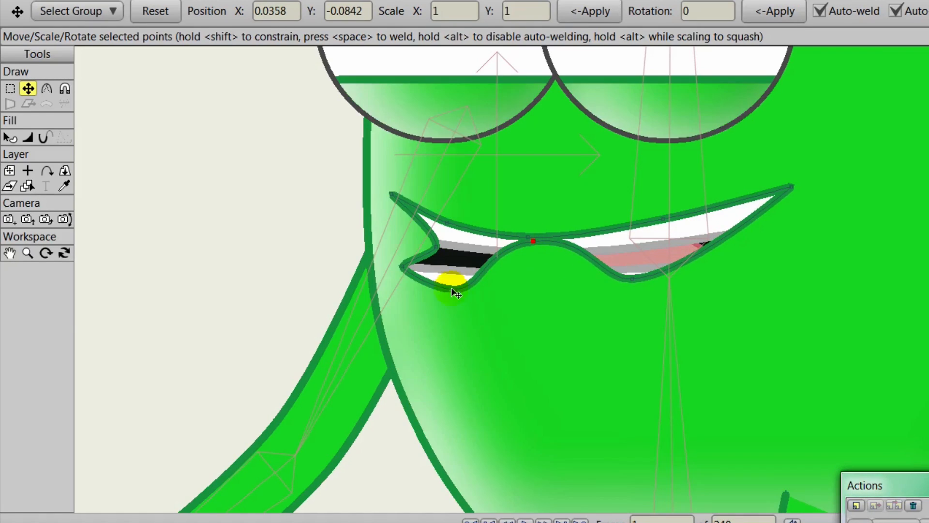
left_click_drag(635, 279, 632, 229)
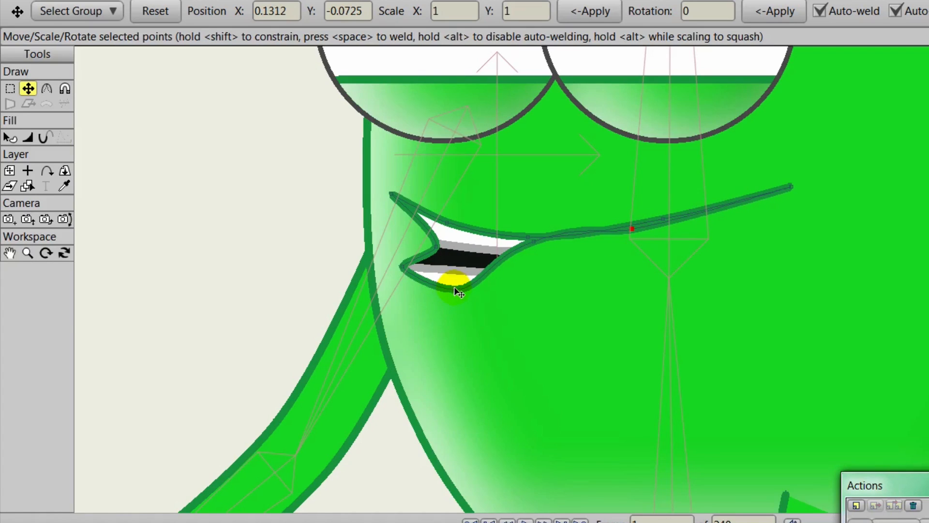
mouse_move(455, 291)
left_mouse_down()
mouse_move(461, 255)
mouse_move(436, 229)
mouse_move(454, 242)
mouse_move(455, 234)
left_mouse_up()
mouse_move(404, 266)
left_mouse_down()
mouse_move(419, 221)
mouse_move(436, 228)
left_mouse_up()
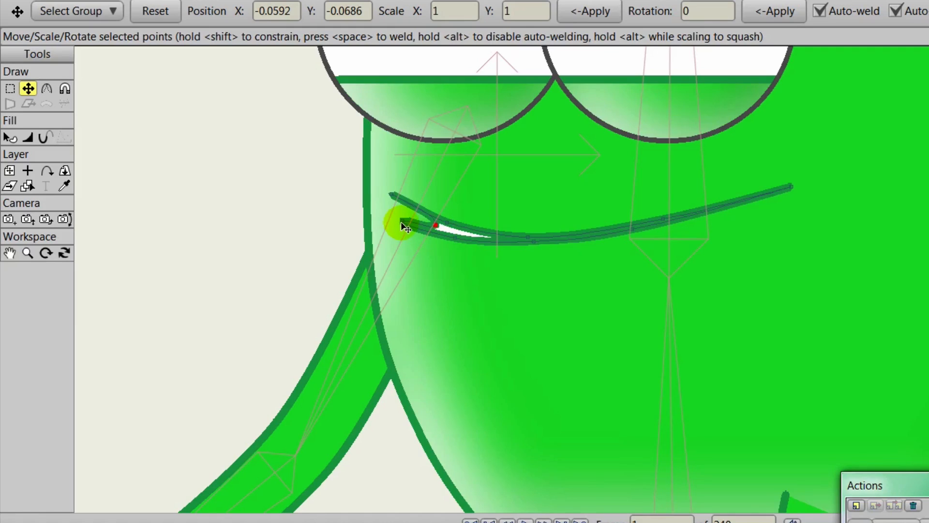
left_click(402, 223)
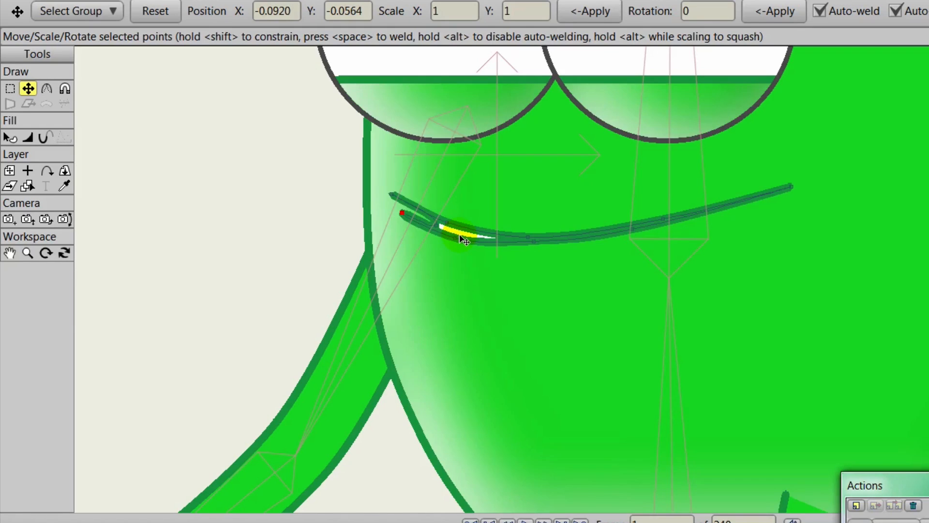
left_click(454, 230)
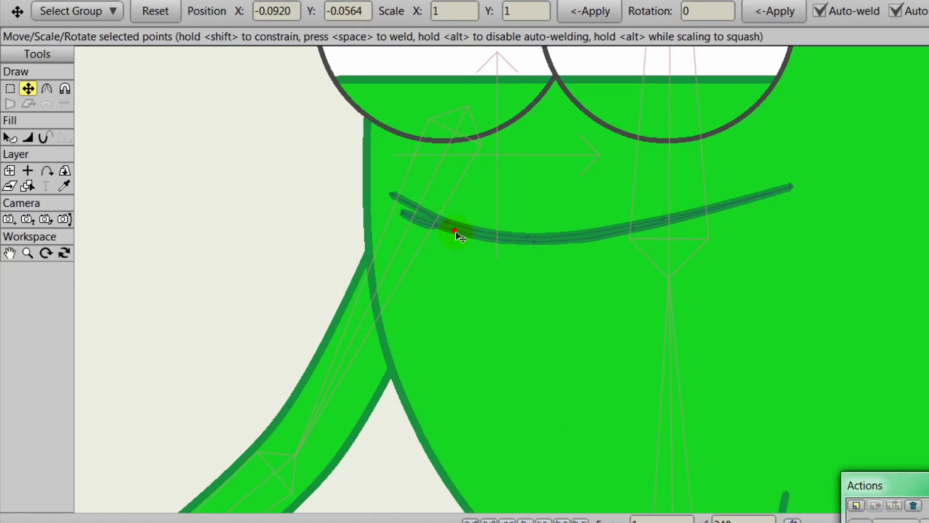
left_click(456, 233)
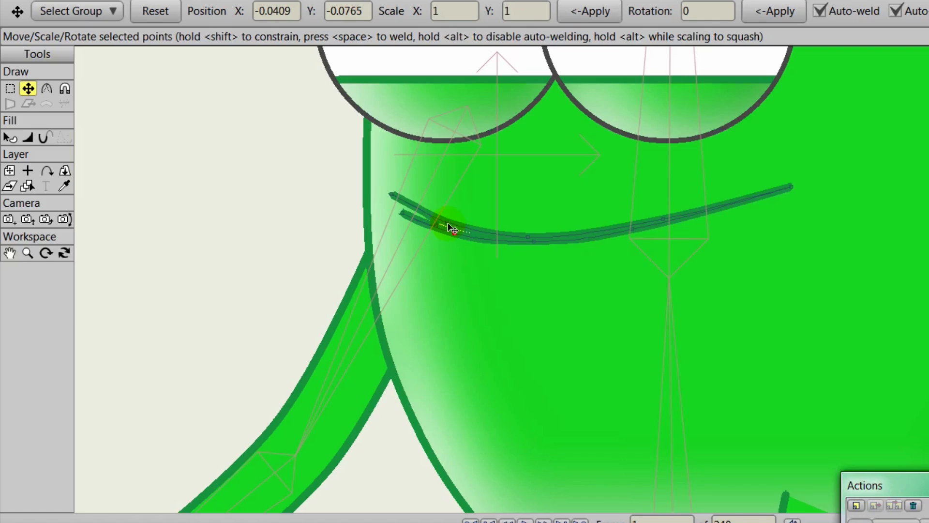
left_click(448, 224)
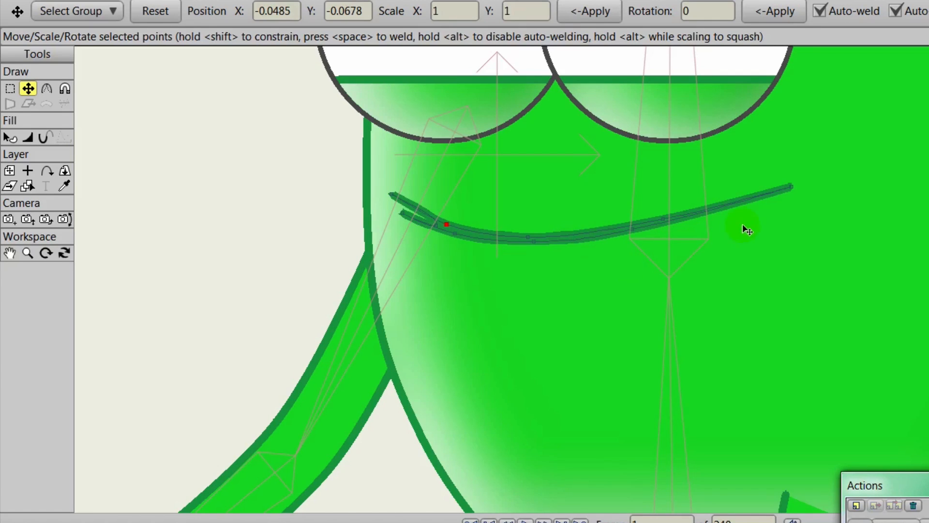
Adjust the front upper corner point of the closed mouth and narrow the stroke at the opposite corner with Line Width
left_click_drag(731, 231, 737, 283)
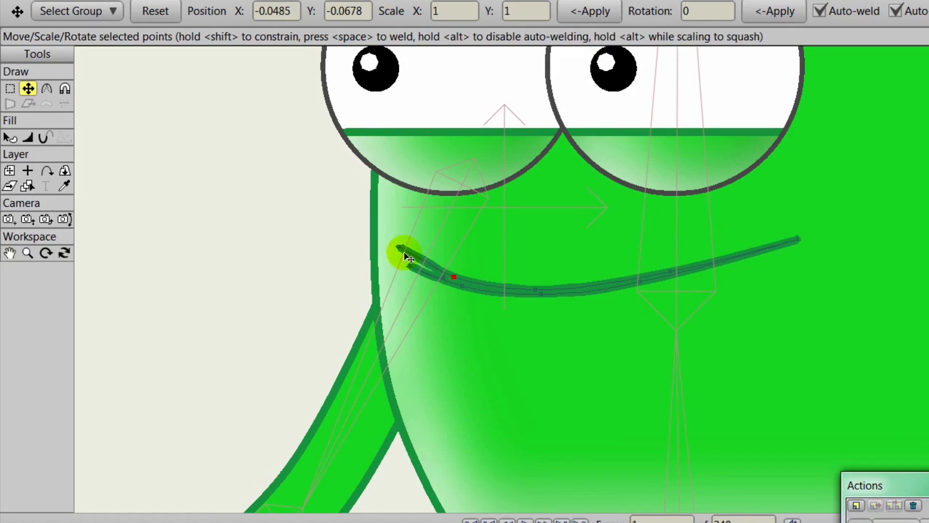
left_click(399, 247)
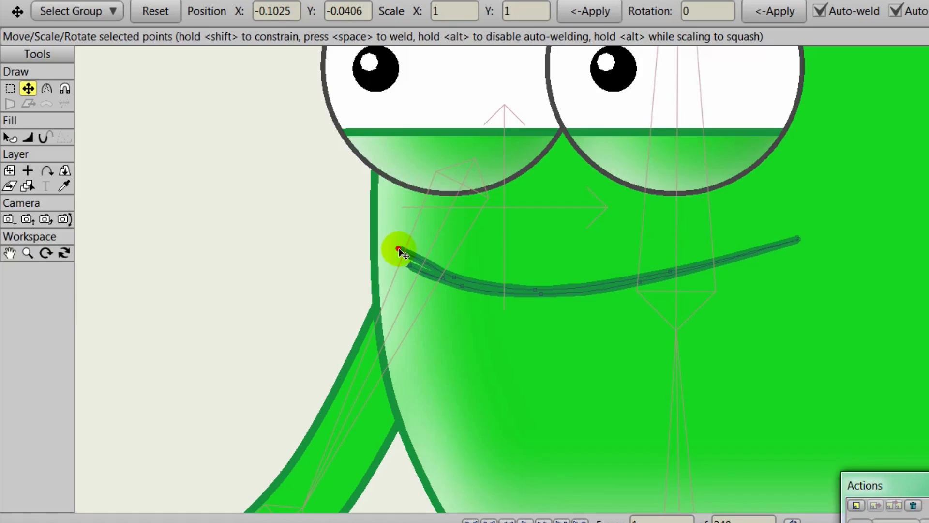
left_click(27, 138)
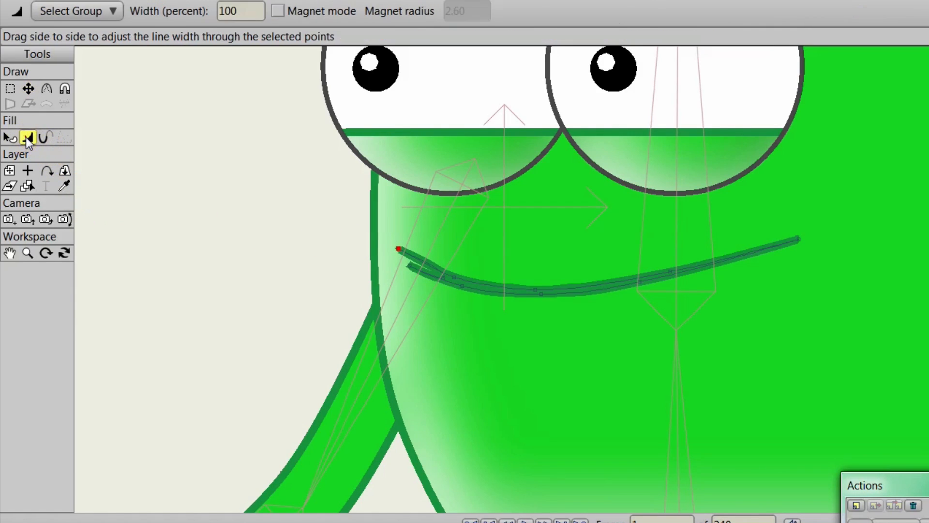
mouse_move(799, 239)
left_mouse_down()
mouse_move(758, 238)
mouse_move(790, 244)
left_mouse_up()
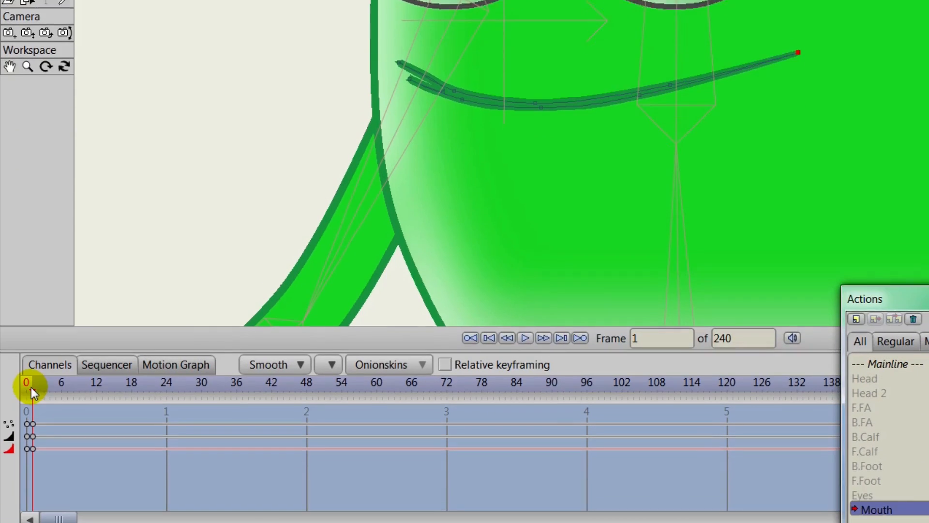
Copy the Mouth layer's frame 0 keyframes to frame 100 of the Mouth action to restore the original mouth shape there
left_click_drag(31, 387, 614, 450)
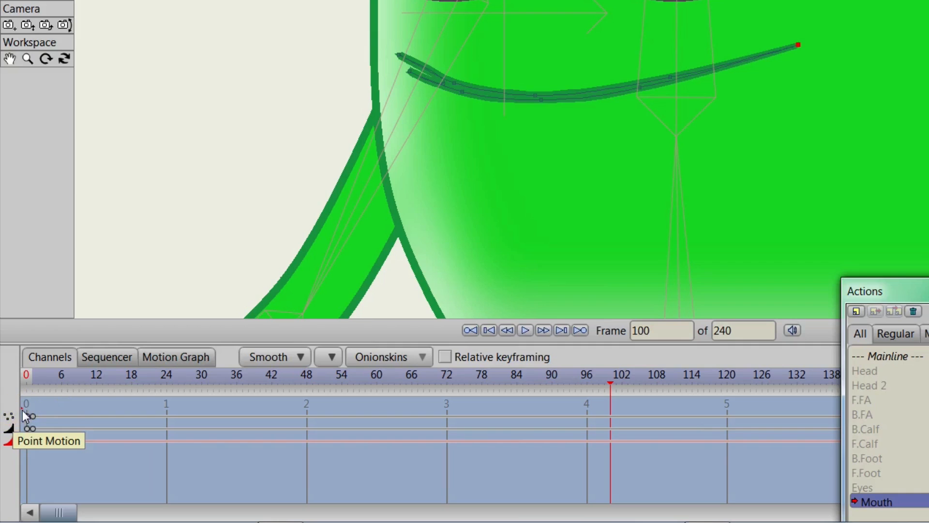
left_click_drag(28, 442, 29, 451)
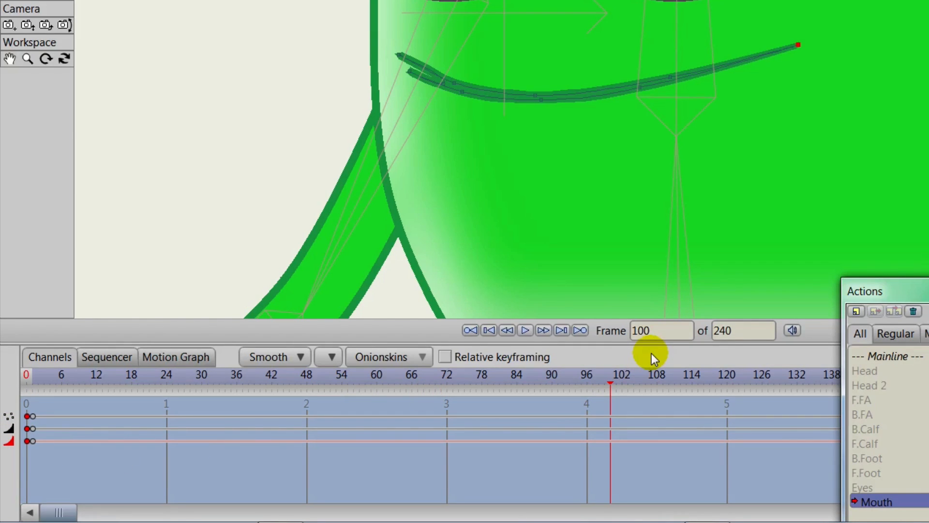
key("ctrl+v")
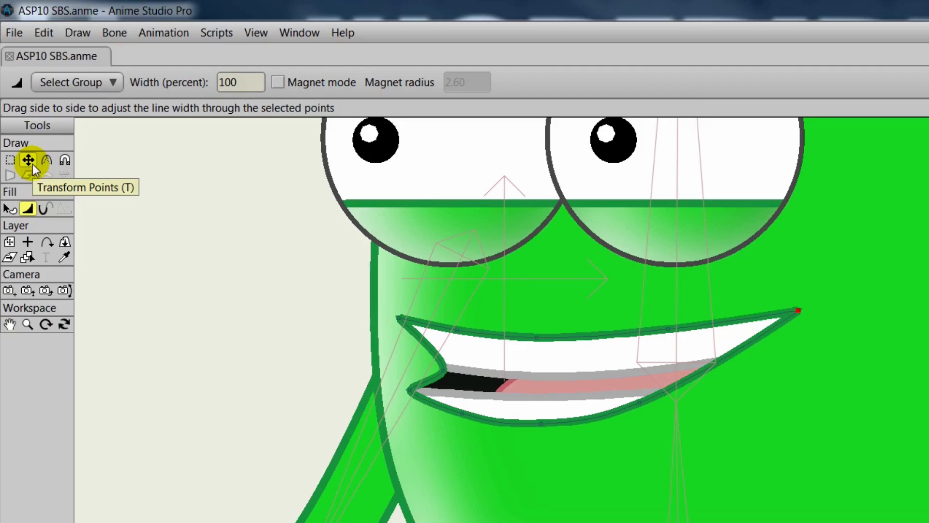
At frame 100, raise the three inner points of the upper lip with Transform Points
left_click(28, 160)
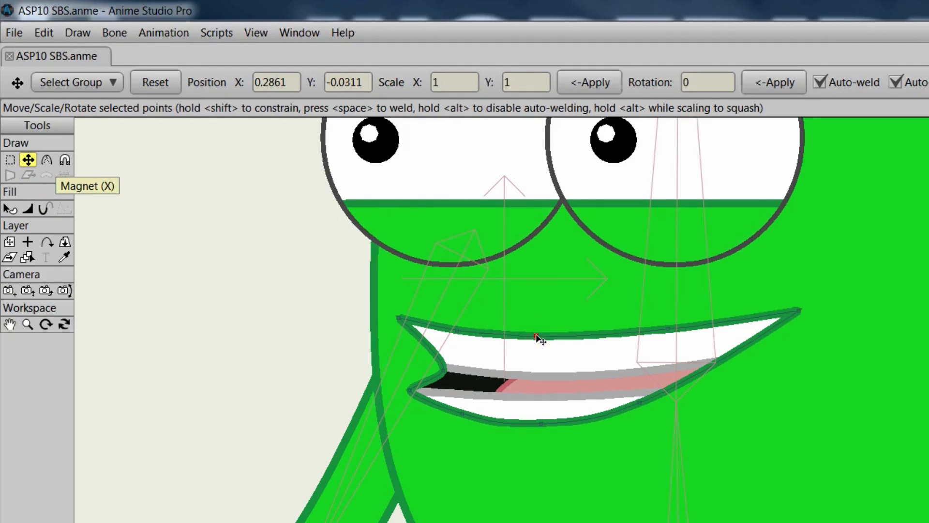
left_click_drag(537, 337, 532, 326)
left_click_drag(465, 336, 456, 322)
left_click_drag(674, 335, 668, 318)
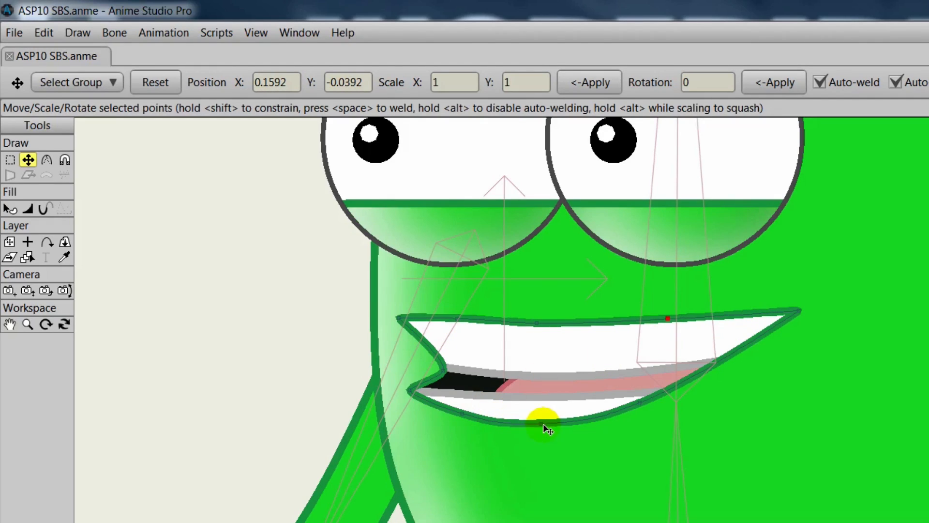
Pull the lower lip, its front corner and the side notch points down to open the mouth wider at frame 100
left_click_drag(547, 429, 541, 456)
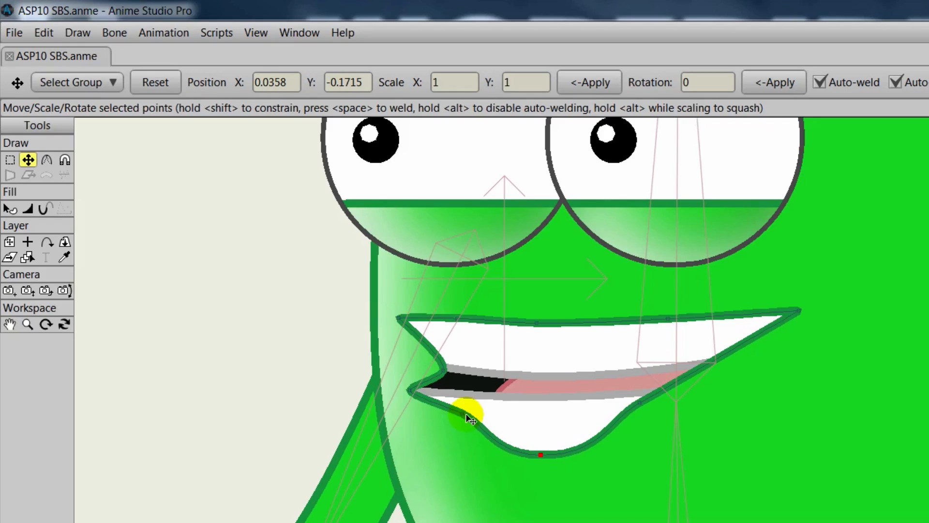
left_click_drag(463, 414, 461, 444)
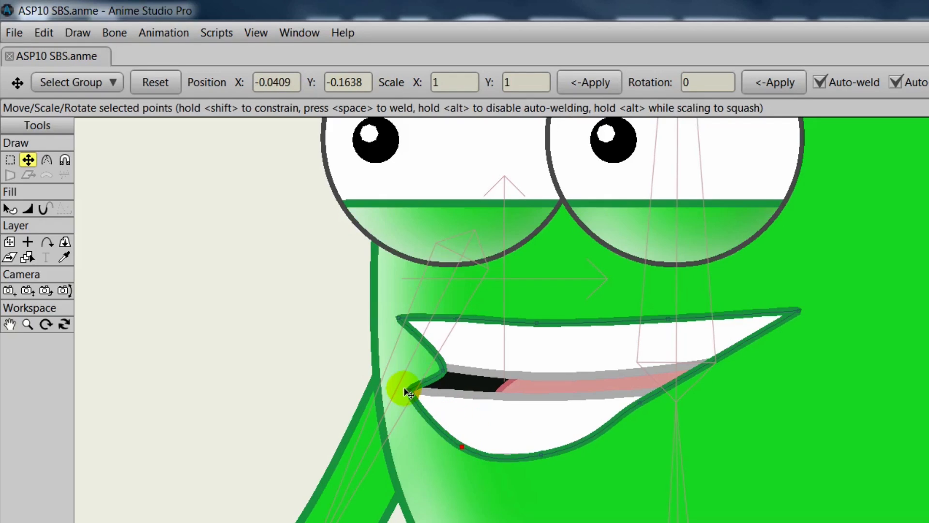
left_click_drag(409, 390, 408, 414)
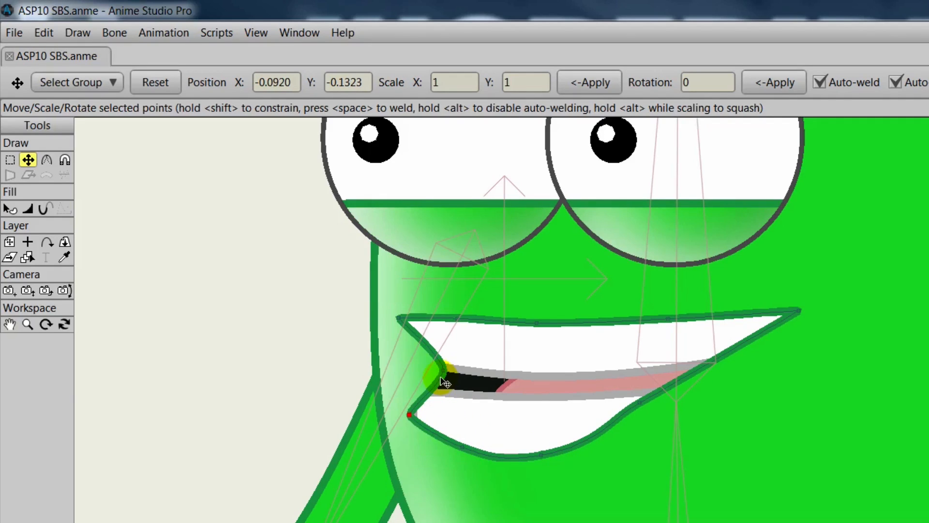
left_click_drag(442, 370, 442, 378)
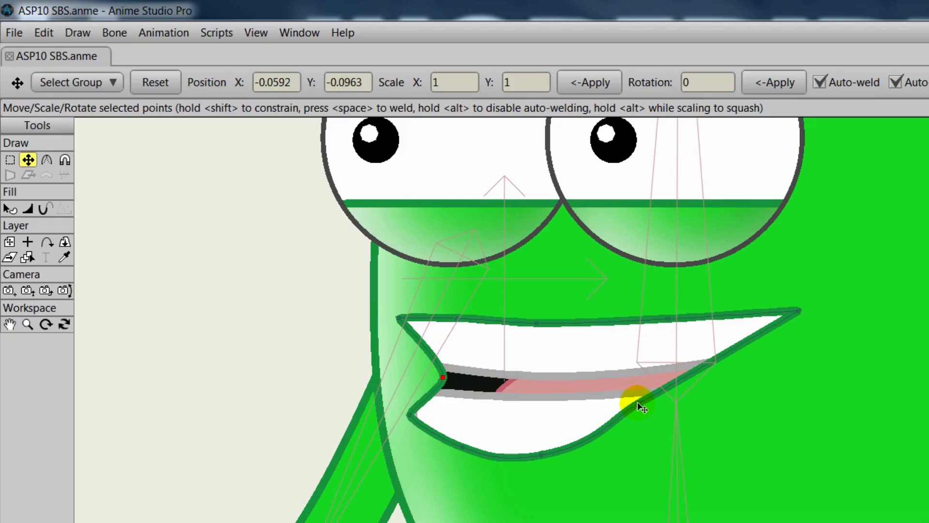
left_click_drag(642, 406, 639, 433)
left_click(541, 457)
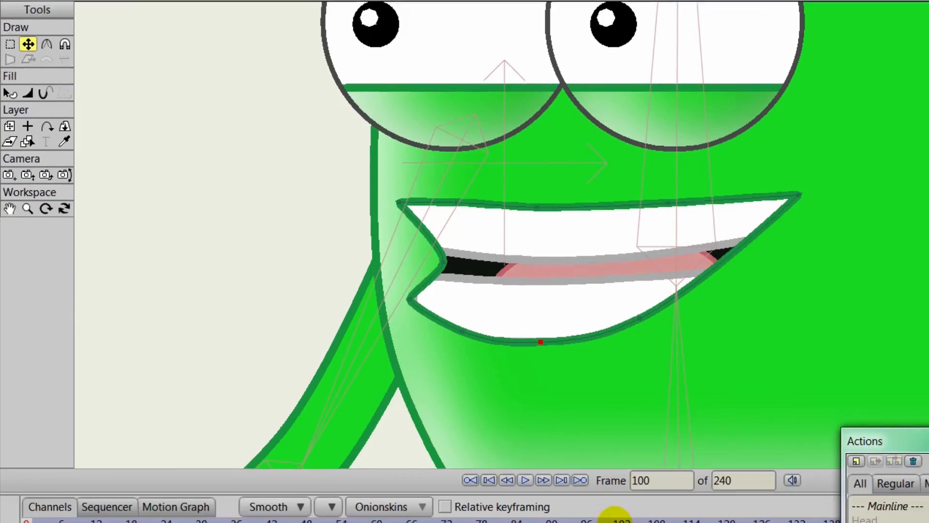
Return to frame 1 and, on the Inside layer, move the lower teeth shape up to meet the upper teeth
left_click_drag(611, 428, 30, 416)
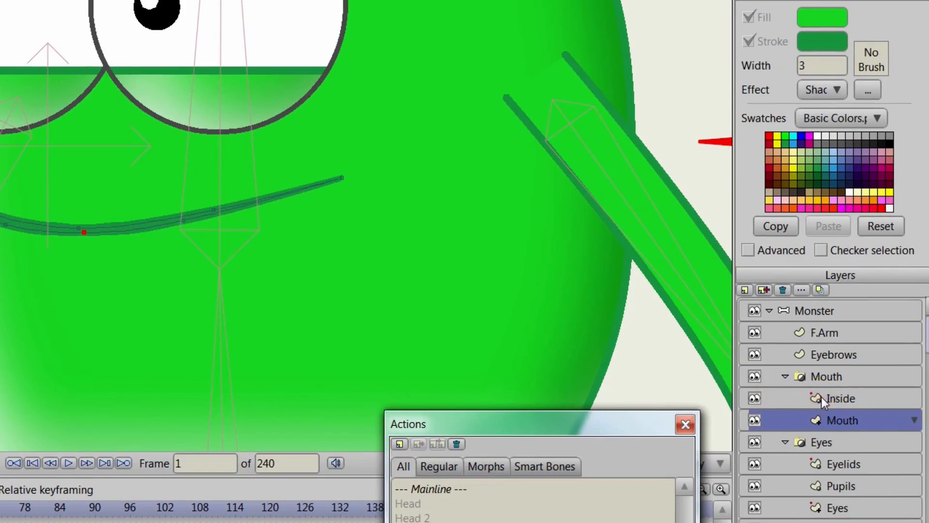
left_click(821, 397)
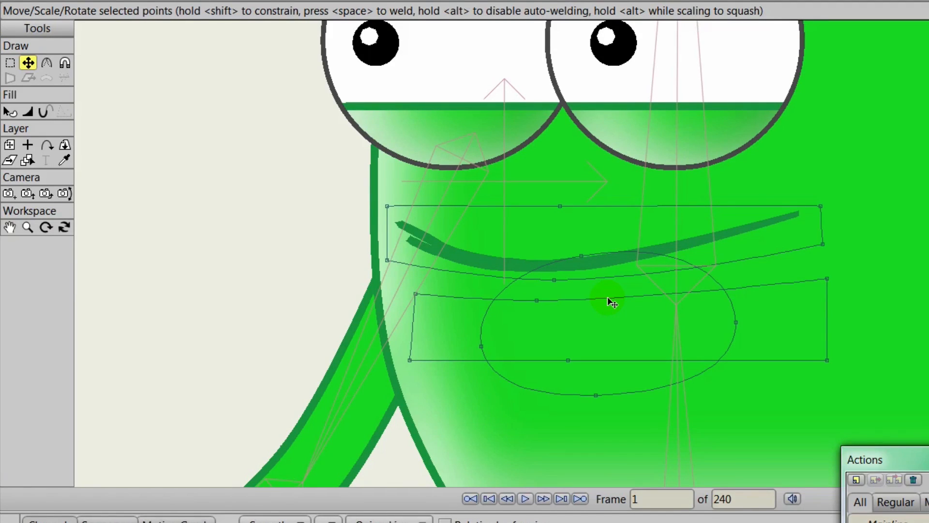
double_click(608, 298)
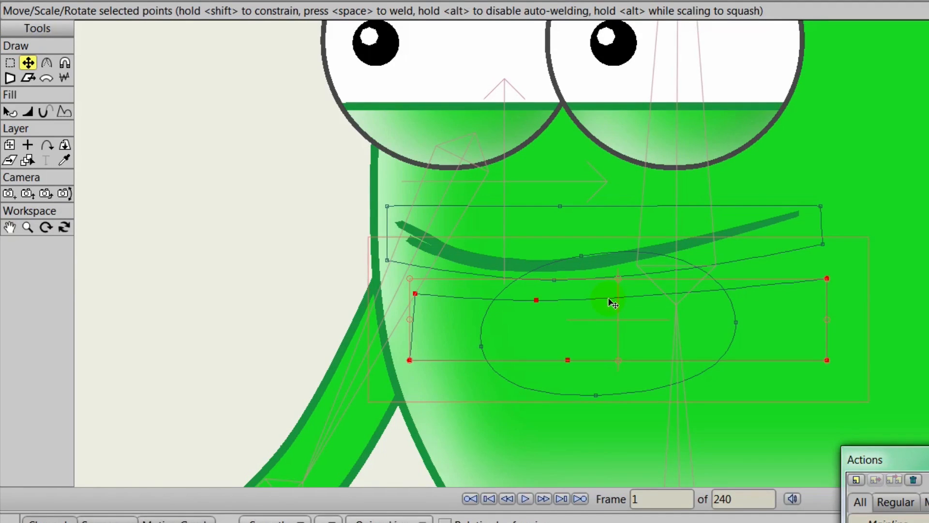
left_click_drag(607, 299, 603, 273)
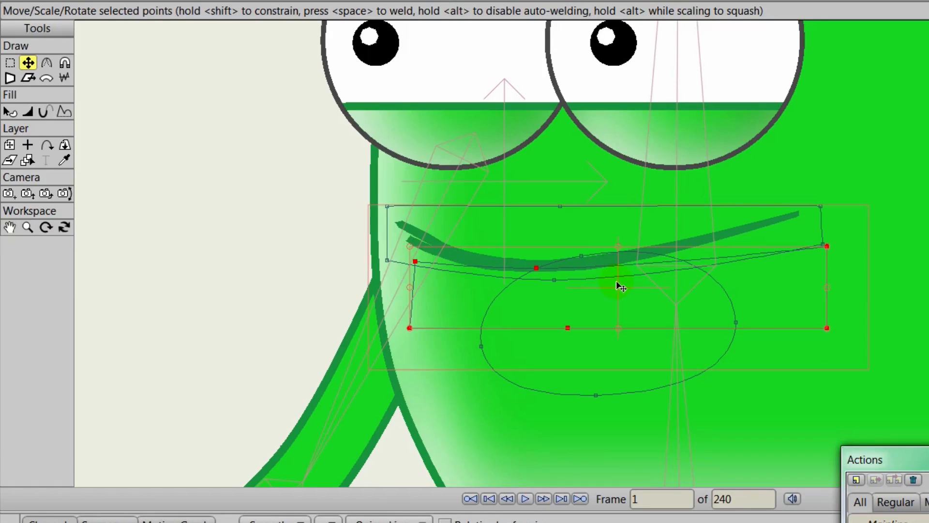
At frame 90 of the Mouth action, move the Inside layer's lower teeth shape down toward the lower lip
double_click(618, 276)
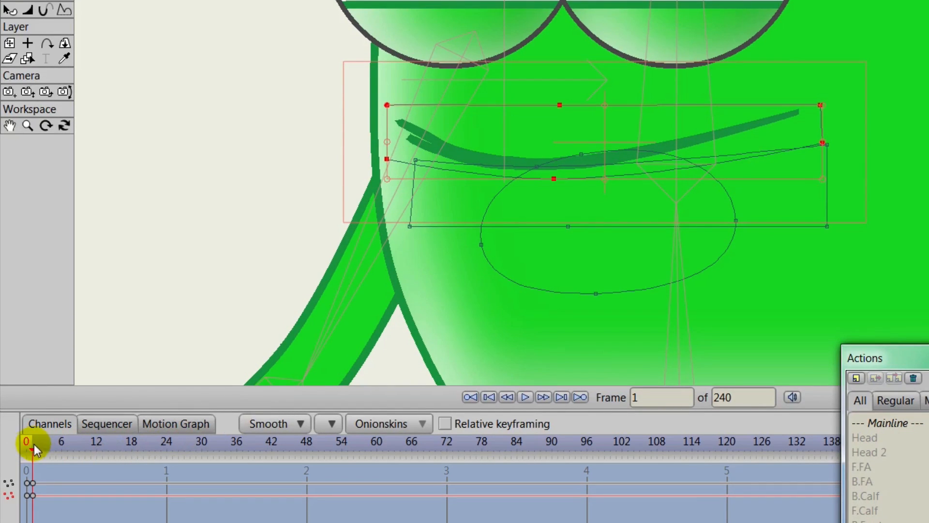
left_click_drag(34, 443, 550, 454)
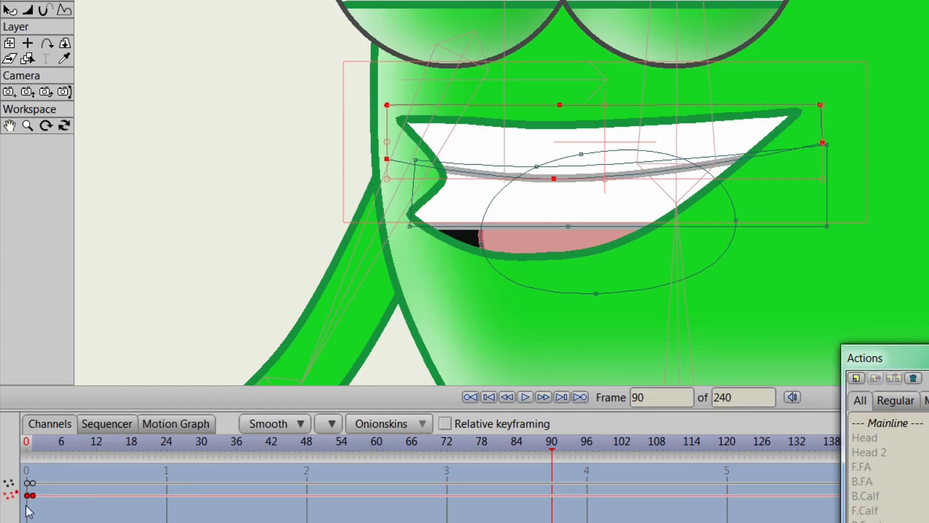
left_click(27, 496)
left_click(25, 496)
left_click_drag(19, 489, 31, 507)
left_click(19, 491)
left_click(27, 495)
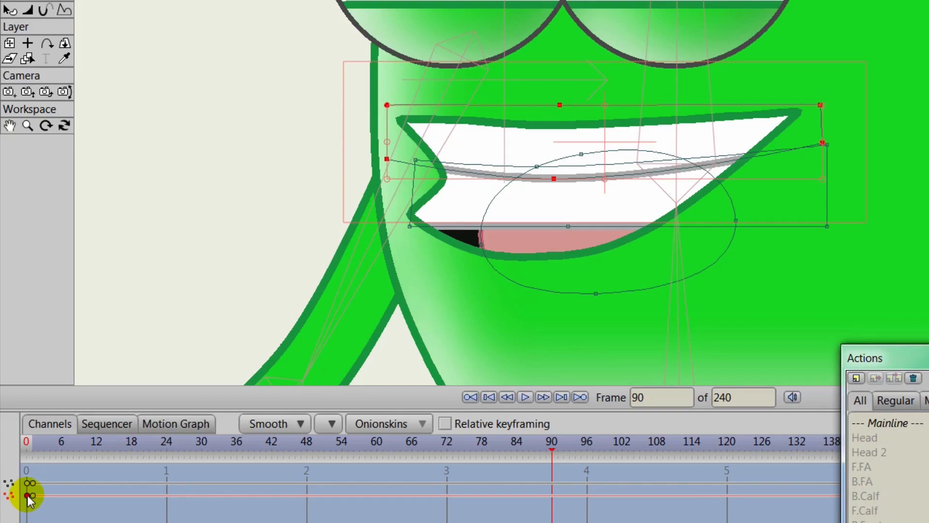
left_click(572, 204)
left_click_drag(573, 204, 566, 266)
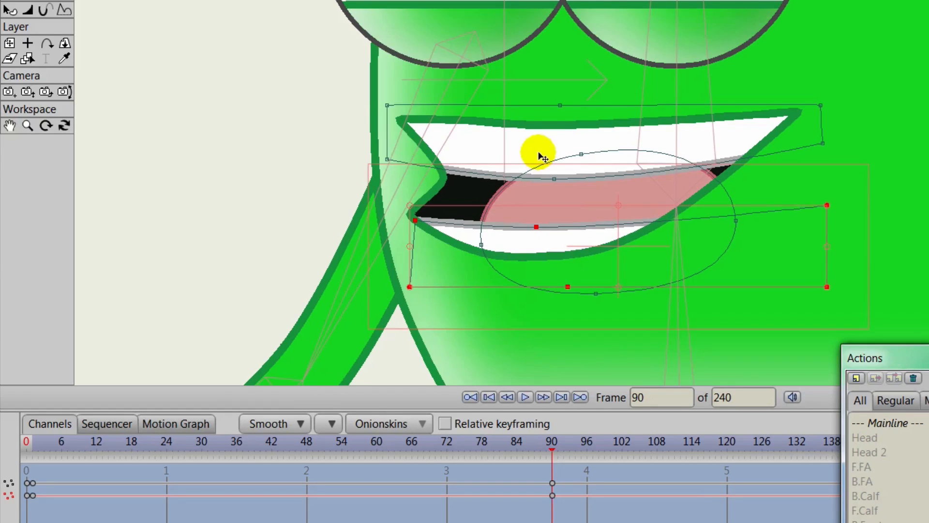
Raise the upper teeth slightly and lower the tongue to fit the open mouth at frame 90
left_click(543, 157)
left_click_drag(539, 151, 536, 138)
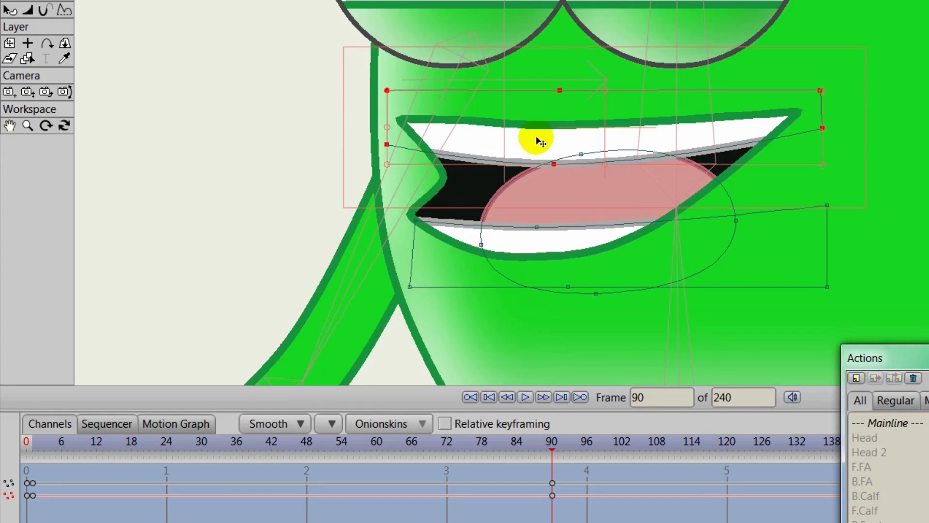
left_click(624, 196)
left_click_drag(624, 194, 631, 216)
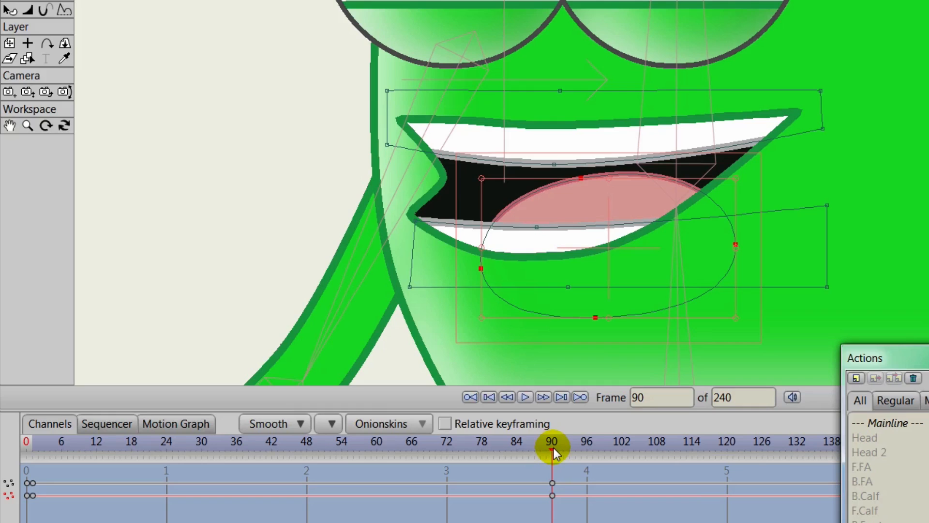
Shift the Inside layer's keyframes from frame 90 to frame 100, return to frame 0 and switch back to the Mainline
left_click_drag(553, 448, 608, 454)
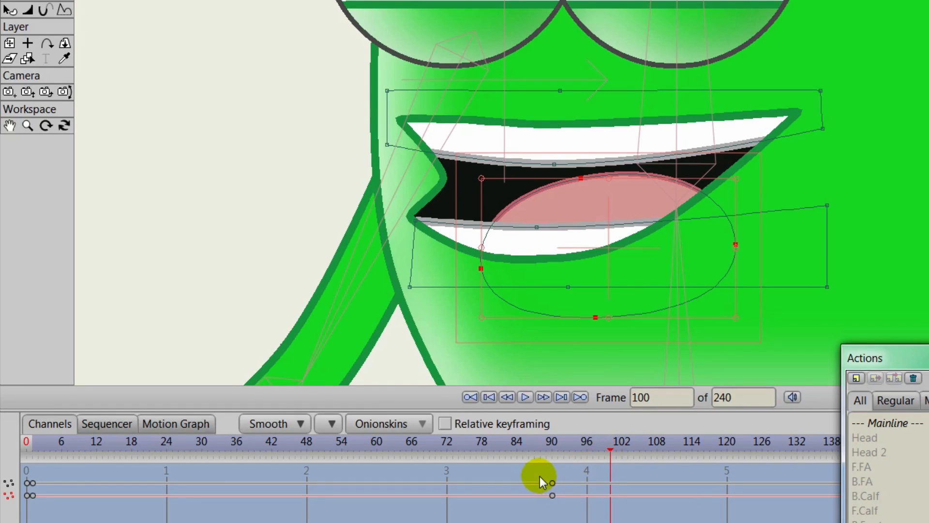
left_click_drag(540, 475, 575, 510)
left_click_drag(551, 481, 611, 488)
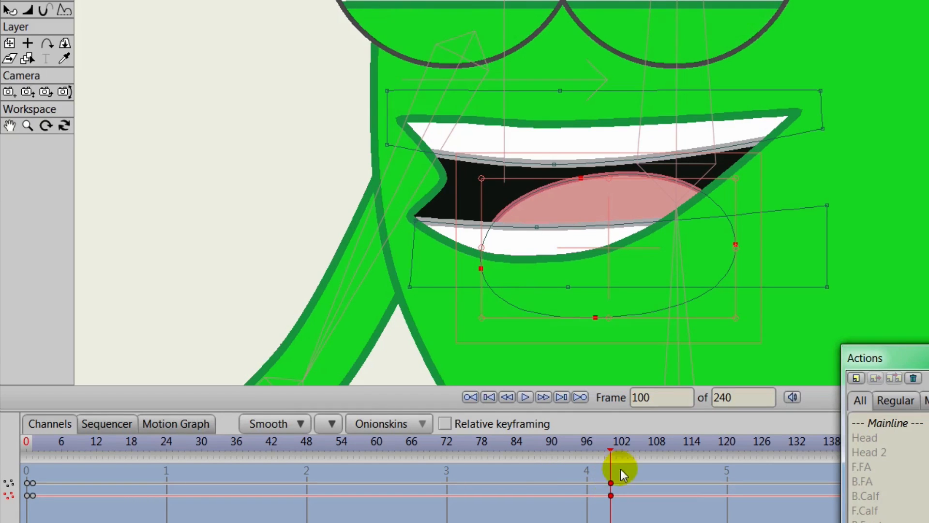
left_click_drag(614, 447, 20, 490)
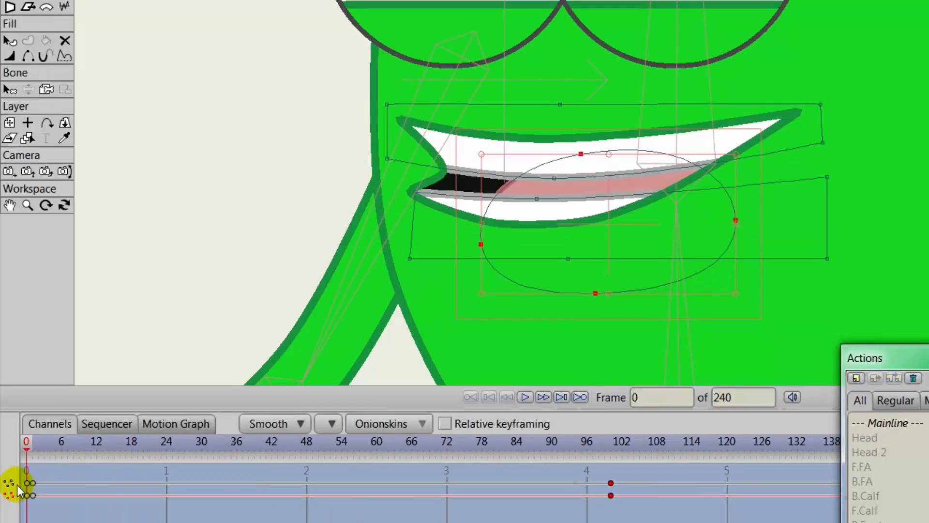
left_click(890, 423)
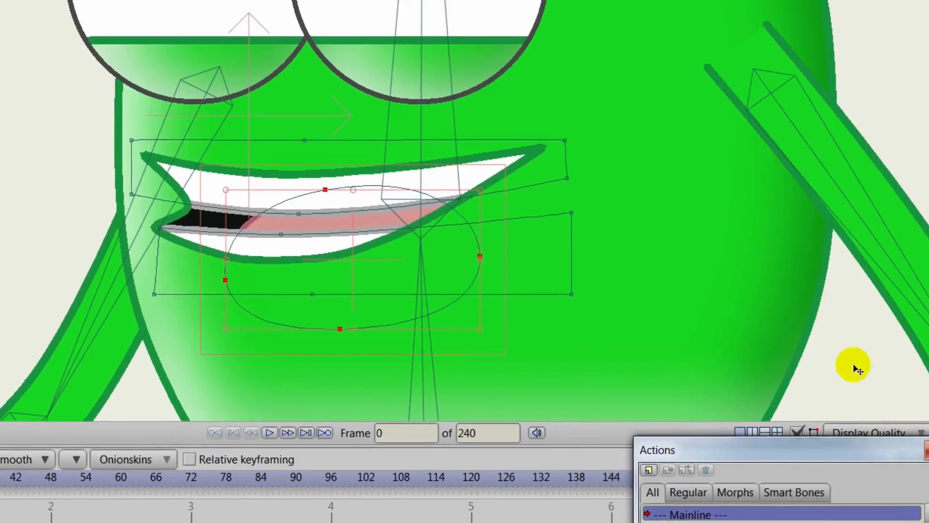
Test the Mouth and Eyes dials by rotating both bones with Manipulate Bones
left_click(796, 312)
scroll(435, 296, "down", 5)
left_click_drag(406, 289, 290, 318)
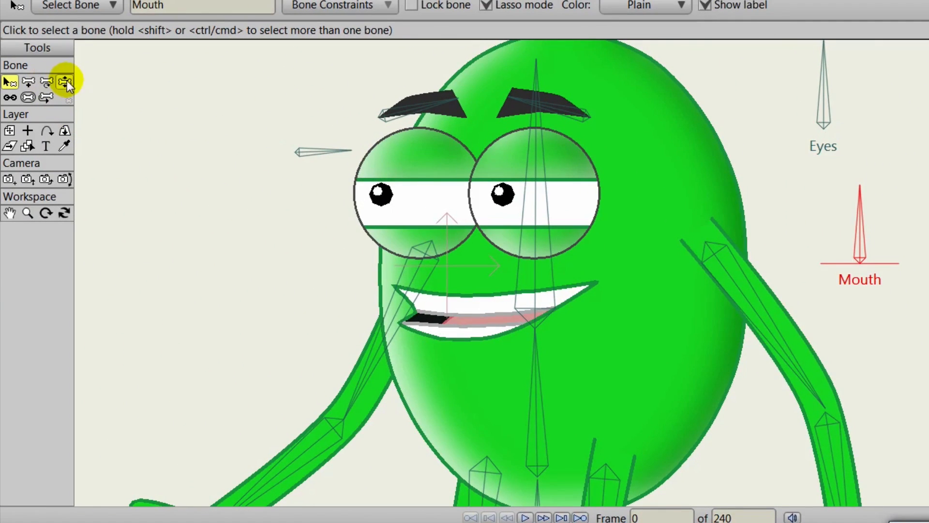
left_click(65, 82)
left_click_drag(859, 196, 910, 219)
left_click_drag(824, 53, 813, 114)
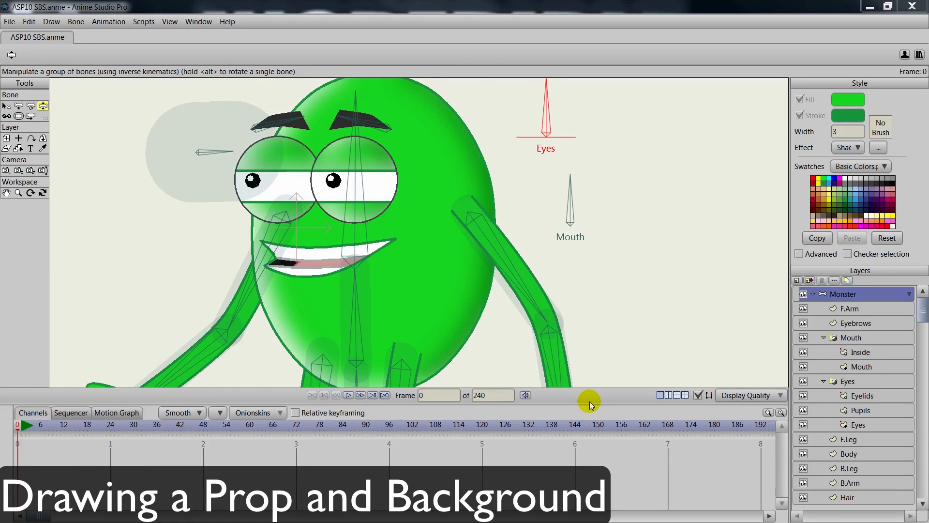
Collapse the Monster layer and add a vector layer named Ball above it
left_click_drag(590, 405, 575, 459)
scroll(565, 393, "down", 4)
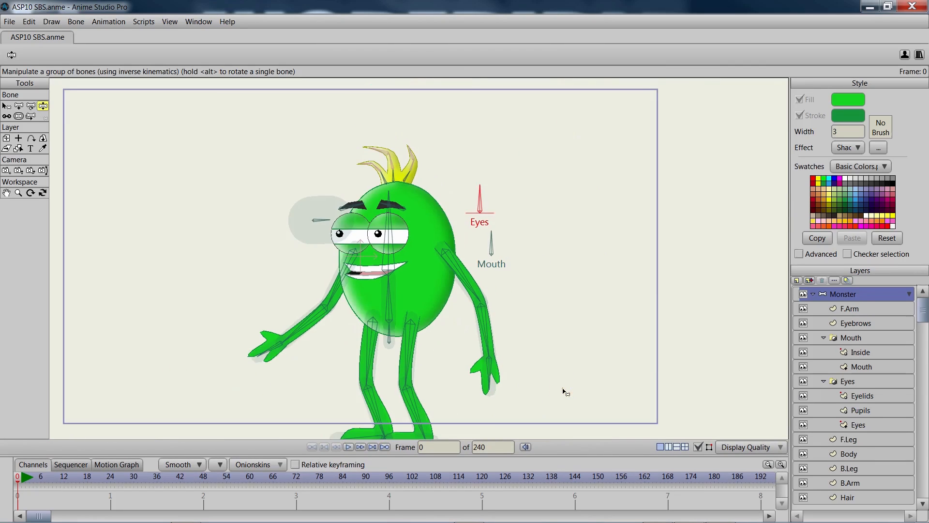
left_click_drag(563, 388, 599, 334)
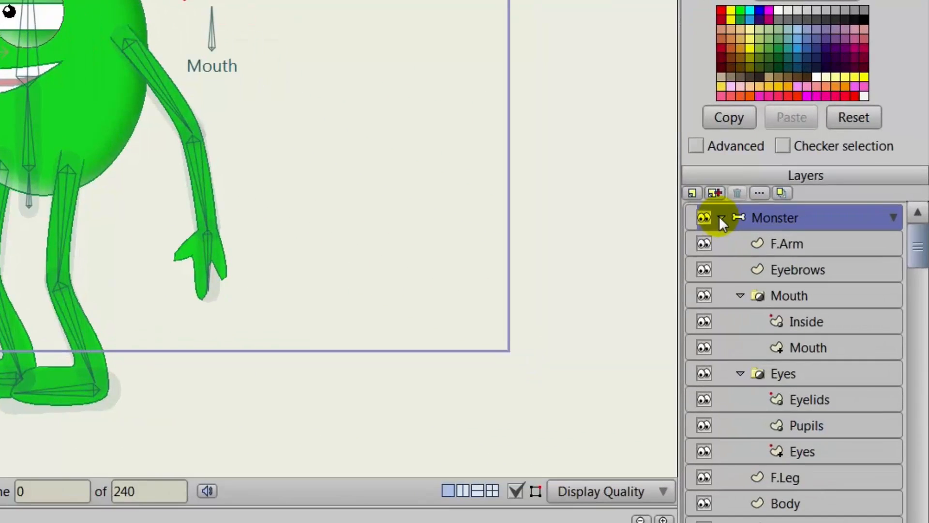
left_click(720, 219)
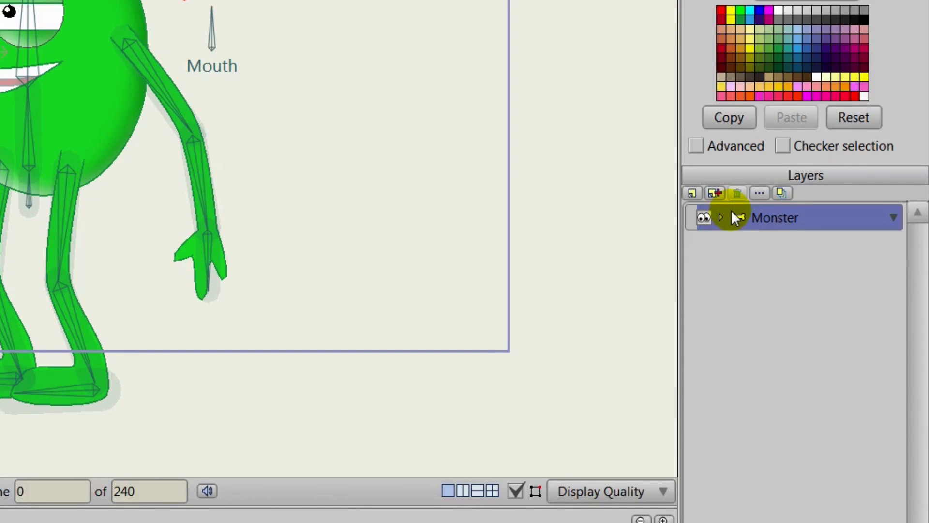
left_click(691, 193)
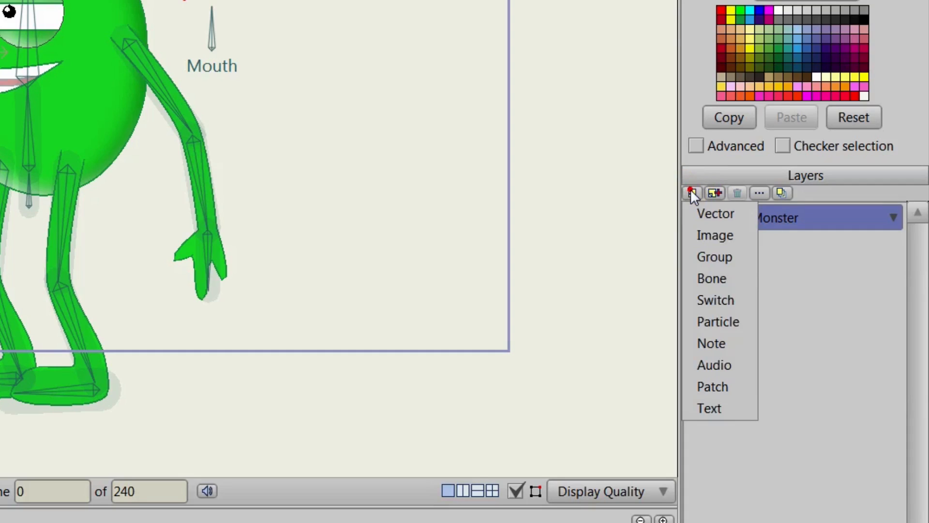
left_click(705, 212)
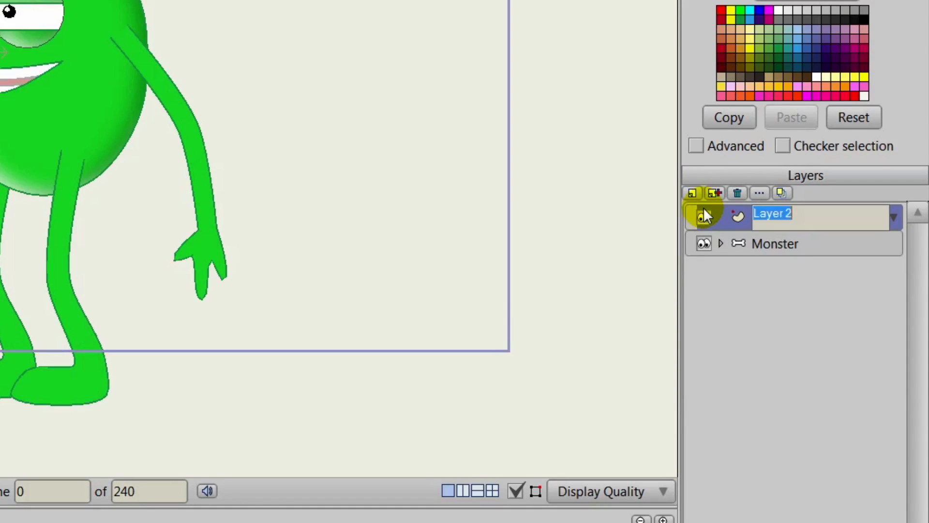
type("Ball")
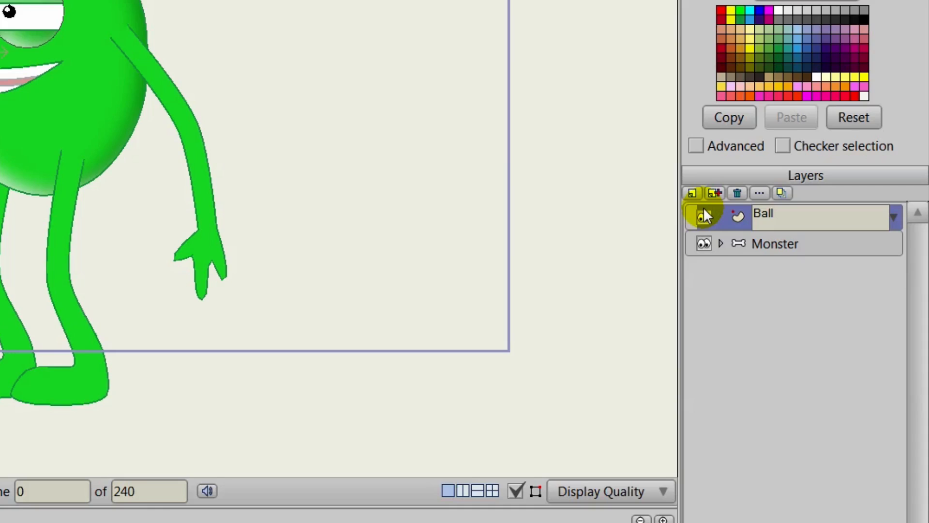
key("Return")
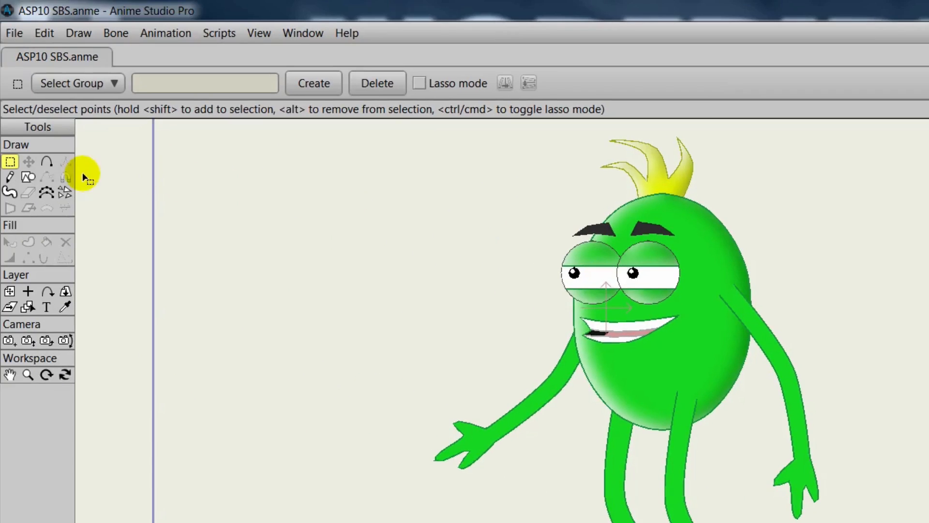
Set the default fill for new shapes to a linear Gradient, with the second fill effect set to plain
left_click(28, 177)
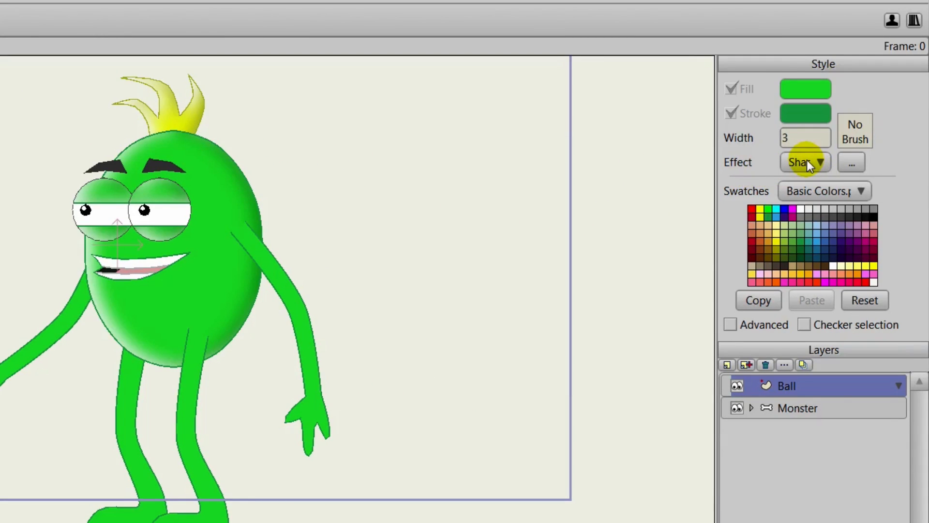
left_click(806, 163)
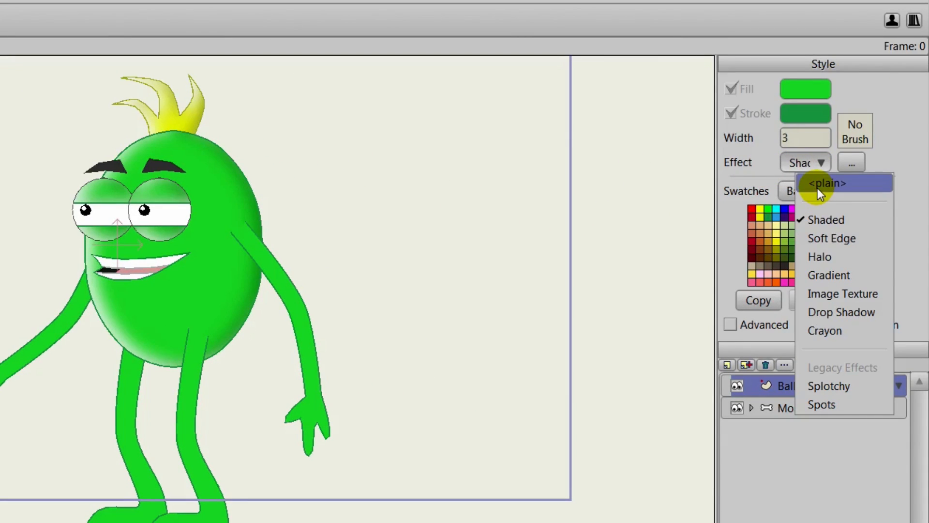
left_click(823, 276)
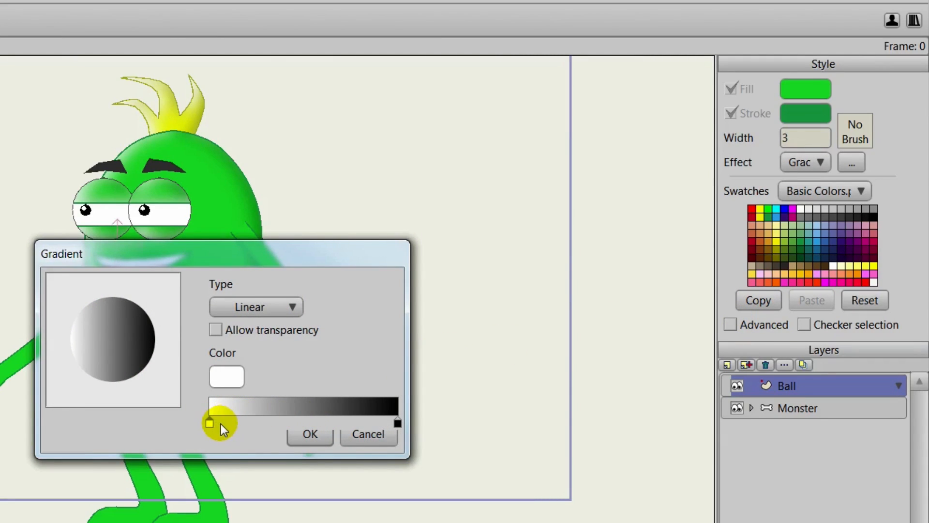
left_click(304, 434)
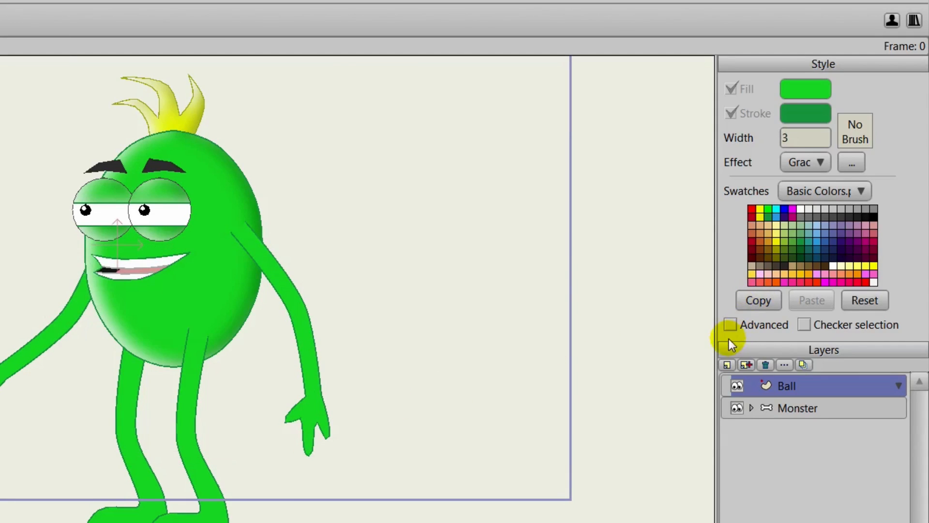
left_click(730, 324)
left_click(803, 216)
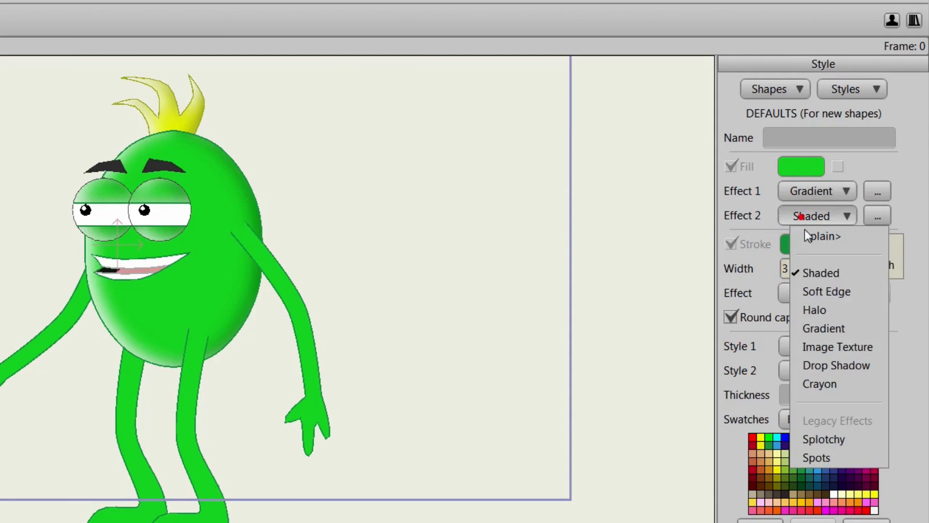
left_click(807, 237)
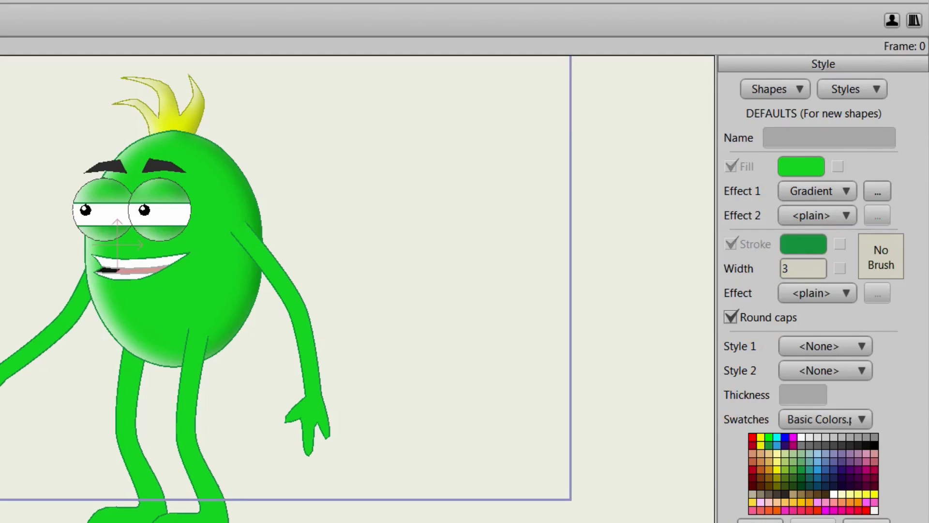
left_click(731, 522)
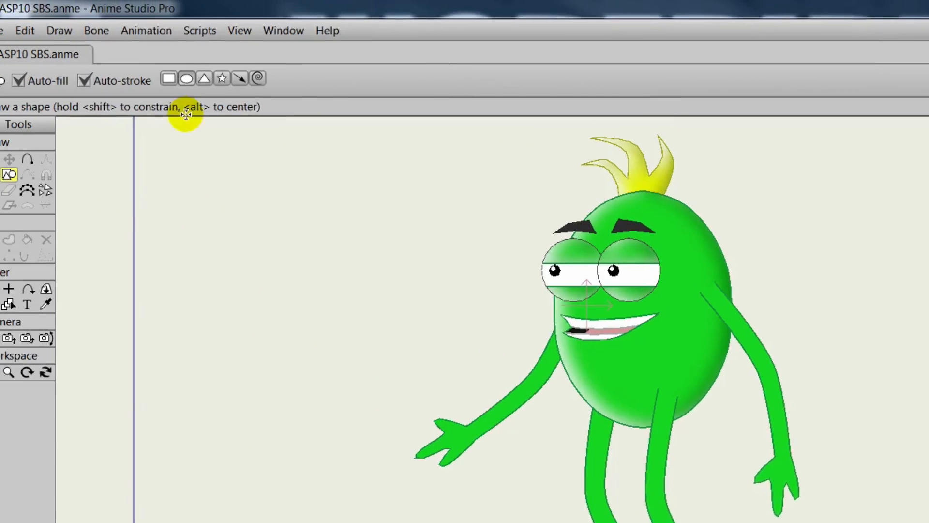
Draw a large filled circle in front of the monster on the Ball layer and move it down beside the feet
left_click(210, 76)
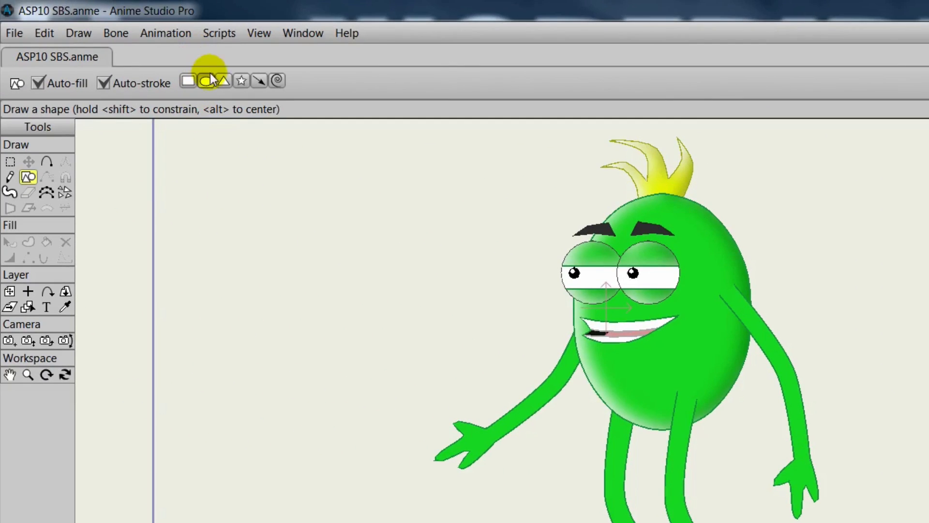
left_click(205, 78)
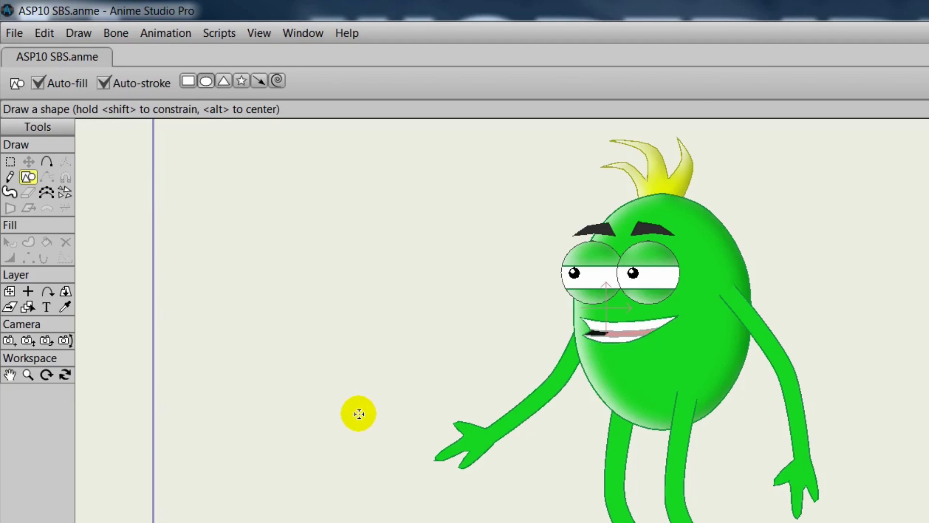
mouse_move(385, 429)
left_mouse_down()
mouse_move(414, 456)
mouse_move(441, 520)
mouse_move(481, 522)
left_mouse_up()
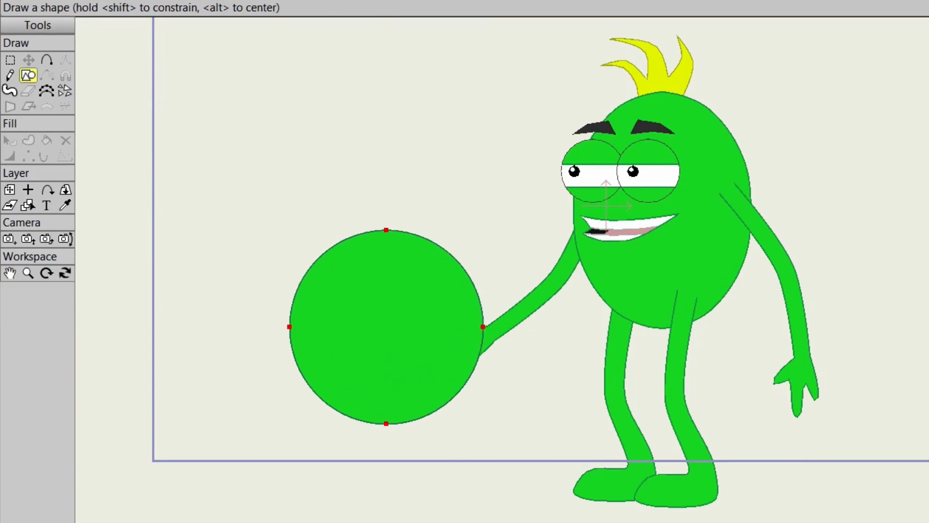
mouse_move(483, 423)
left_mouse_down()
mouse_move(518, 458)
mouse_move(510, 451)
left_mouse_up()
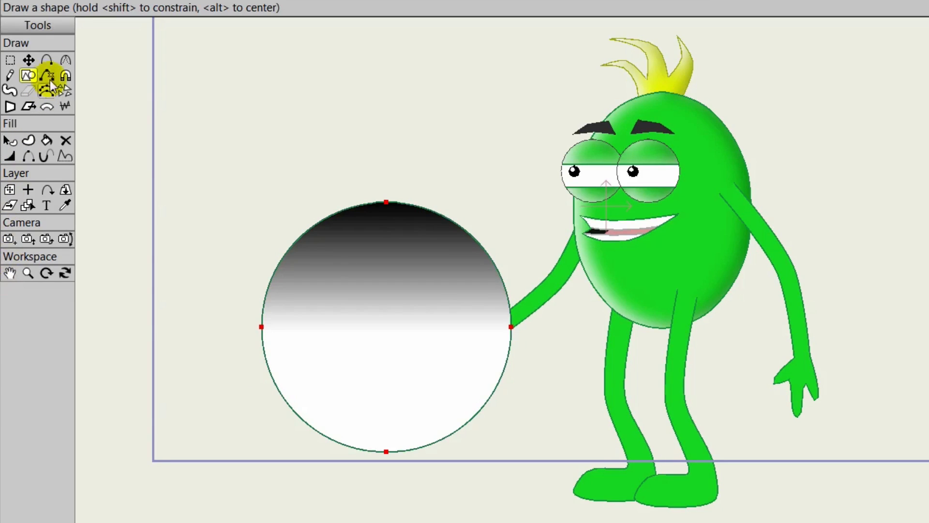
left_click(28, 60)
mouse_move(390, 334)
left_mouse_down()
mouse_move(468, 415)
mouse_move(454, 382)
left_mouse_up()
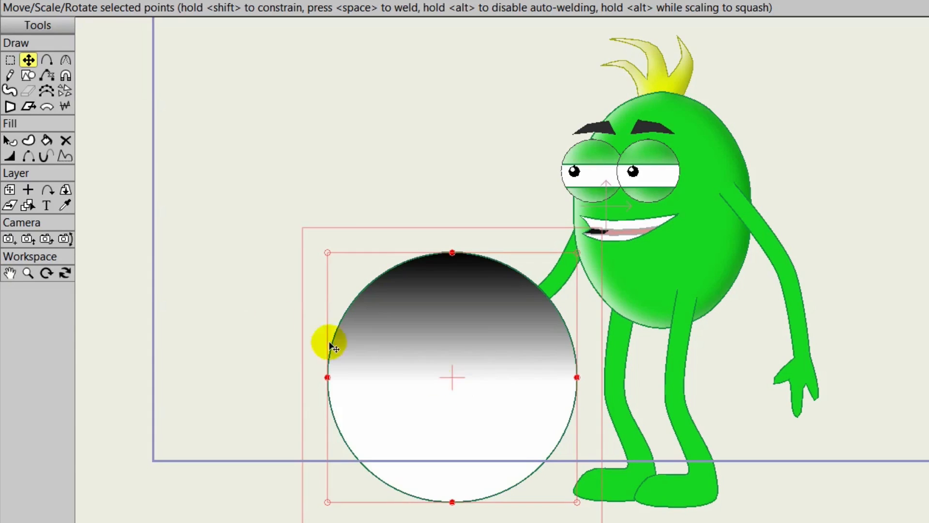
Select the ball's circle shape and turn off its stroke
left_click(11, 145)
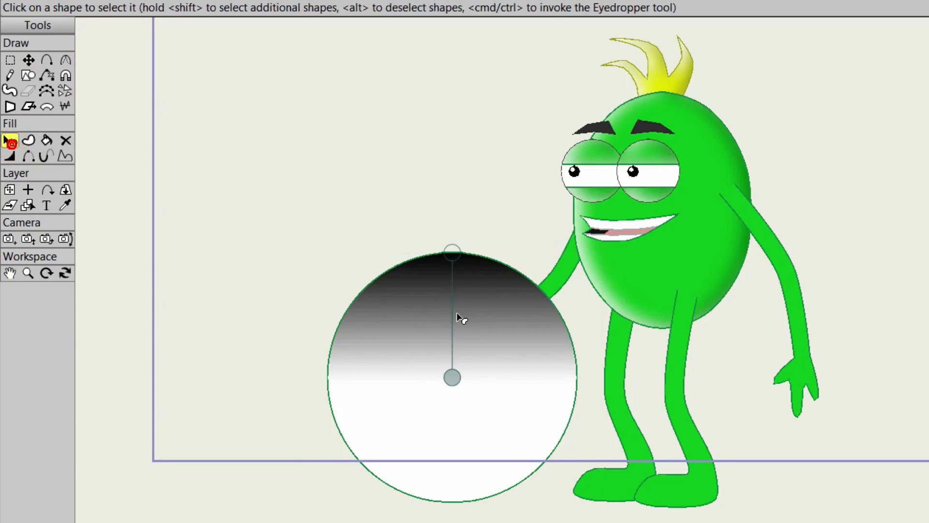
left_click(469, 317)
left_click(468, 317)
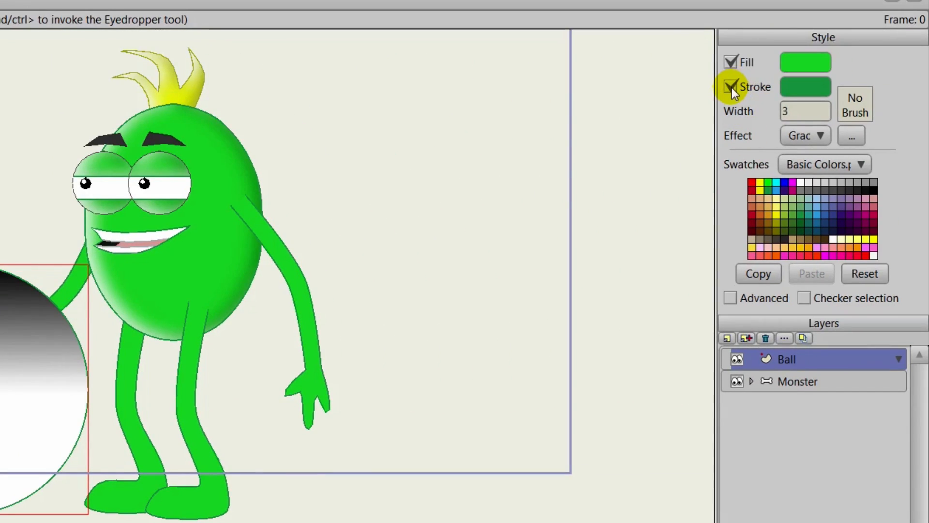
left_click(731, 87)
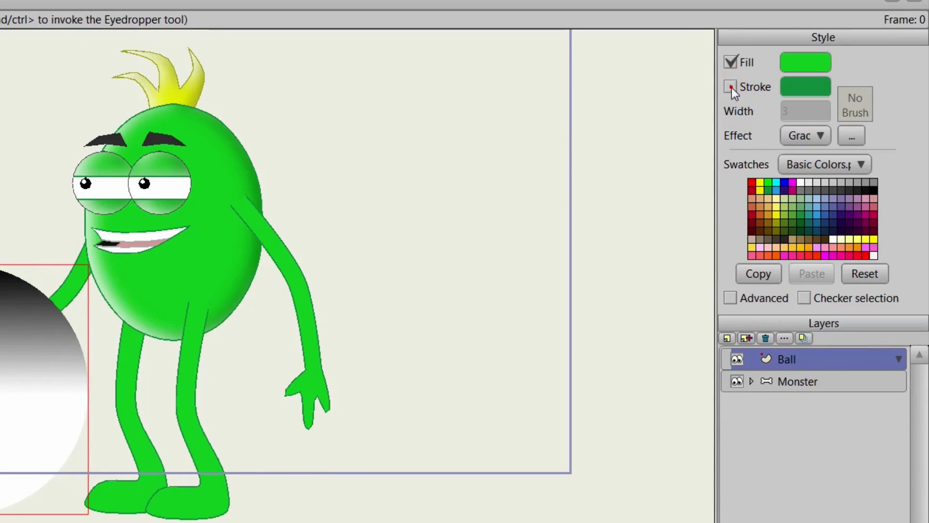
Change the ball's gradient fill type to Radial
left_click(851, 136)
left_click_drag(244, 223, 426, 191)
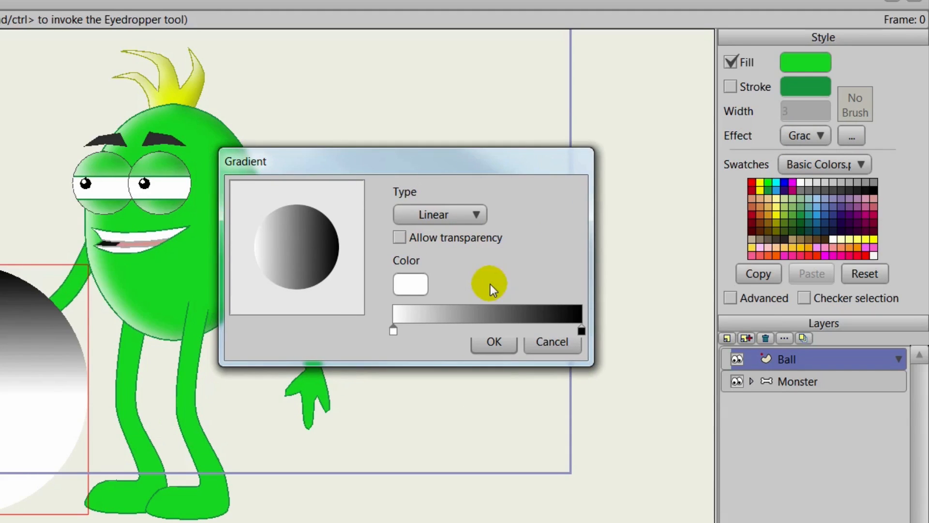
left_click(436, 215)
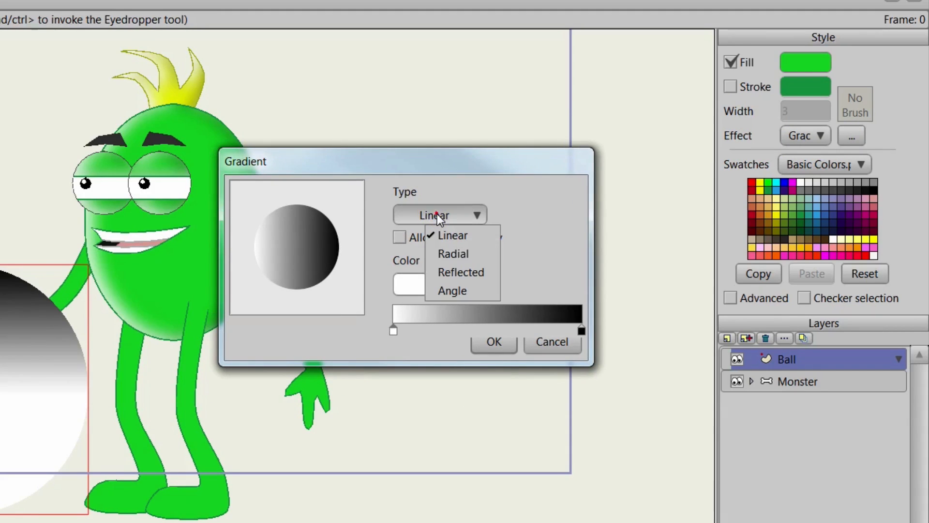
left_click(445, 255)
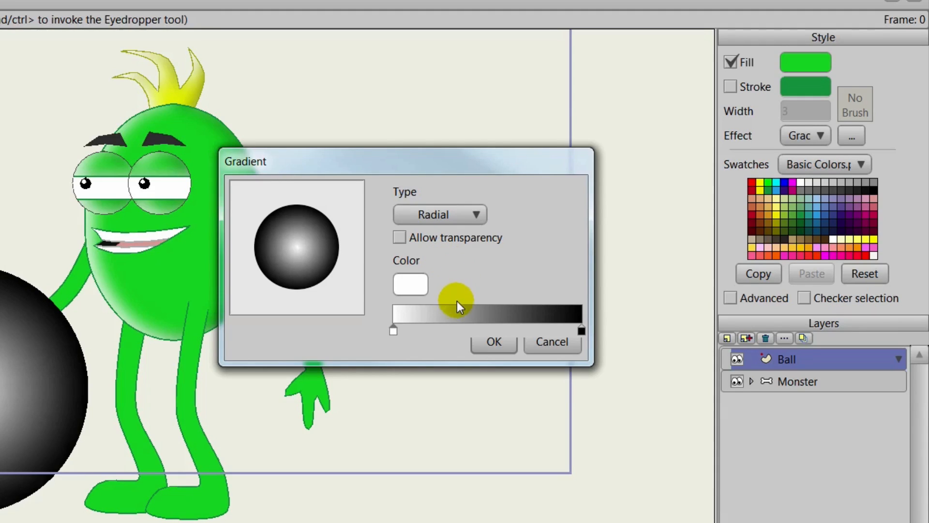
Add a light gray and a dark gray intermediate stop to the ball's gradient and move its center toward the ball's upper left
left_click(450, 327)
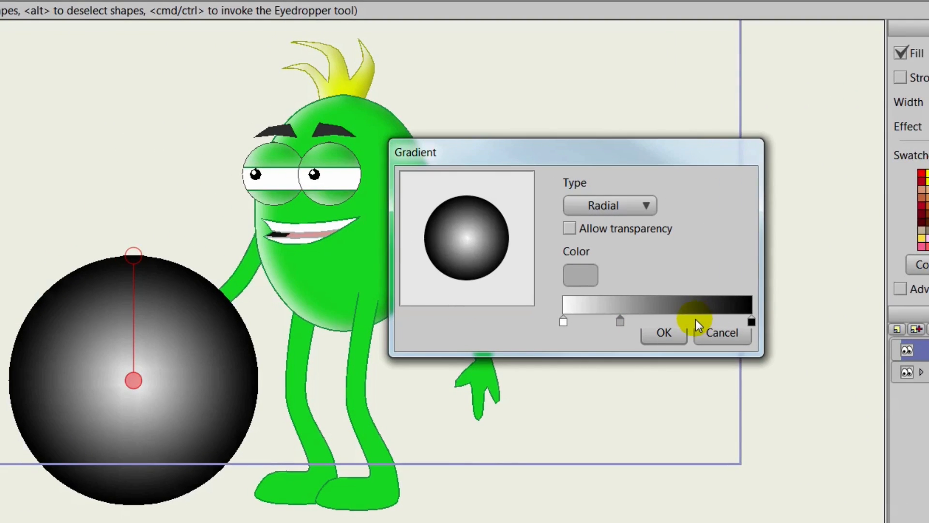
left_click(695, 319)
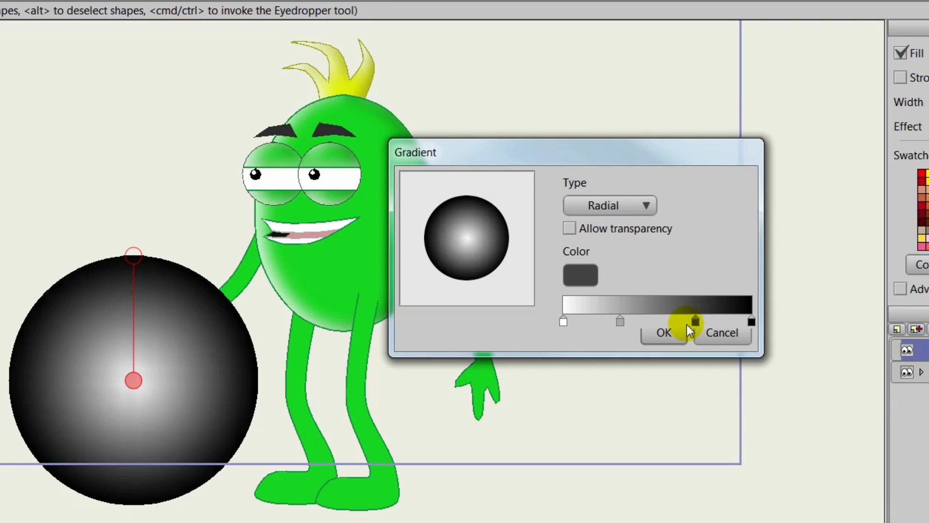
left_click(660, 335)
left_click(132, 381)
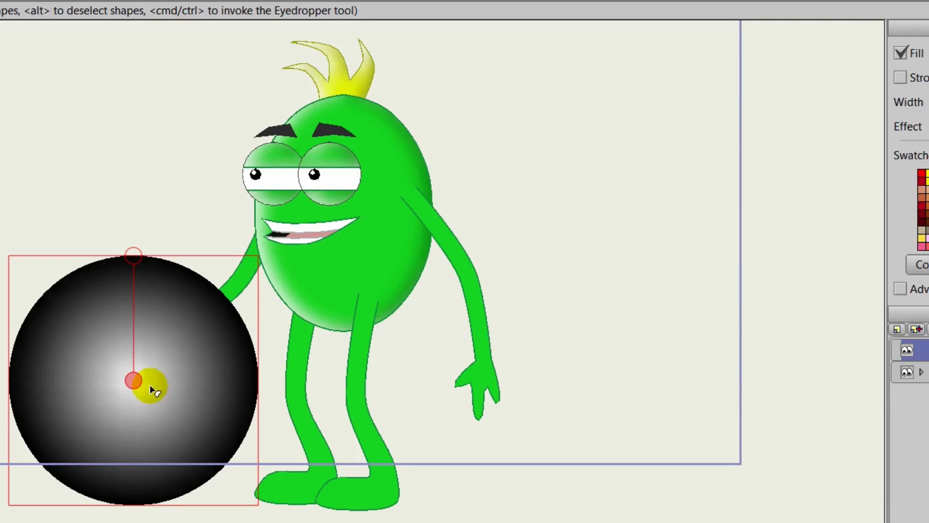
left_click_drag(133, 381, 89, 316)
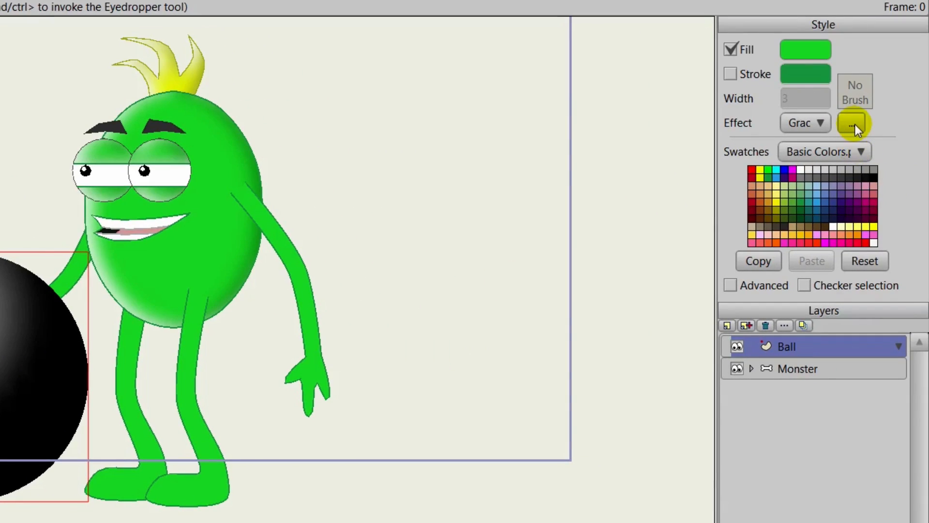
Reopen the ball's gradient settings and set the outermost color stop to dark gray 373737
left_click(852, 123)
left_click_drag(167, 210, 359, 153)
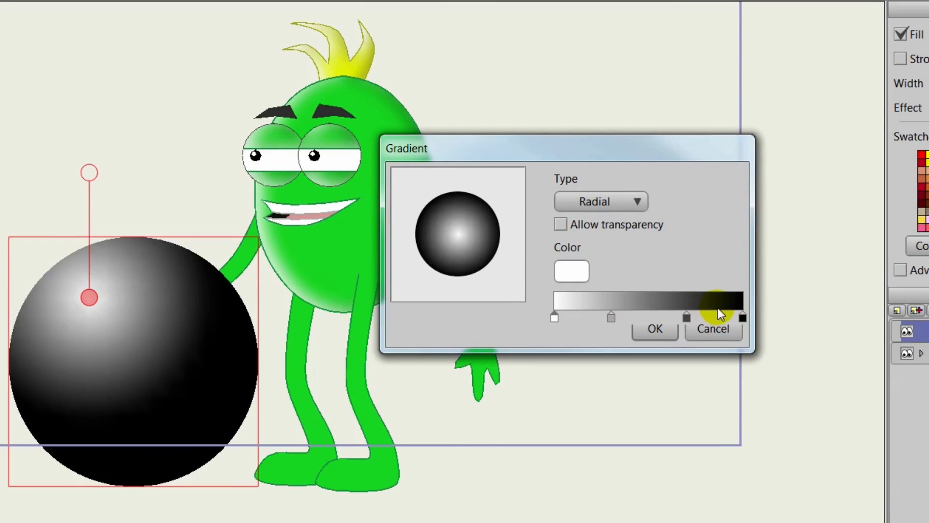
double_click(743, 317)
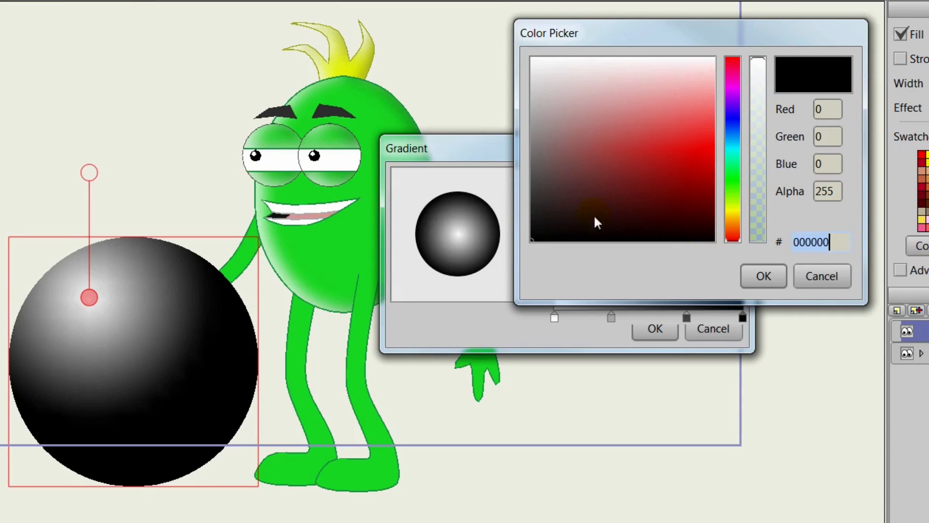
left_click_drag(532, 239, 530, 200)
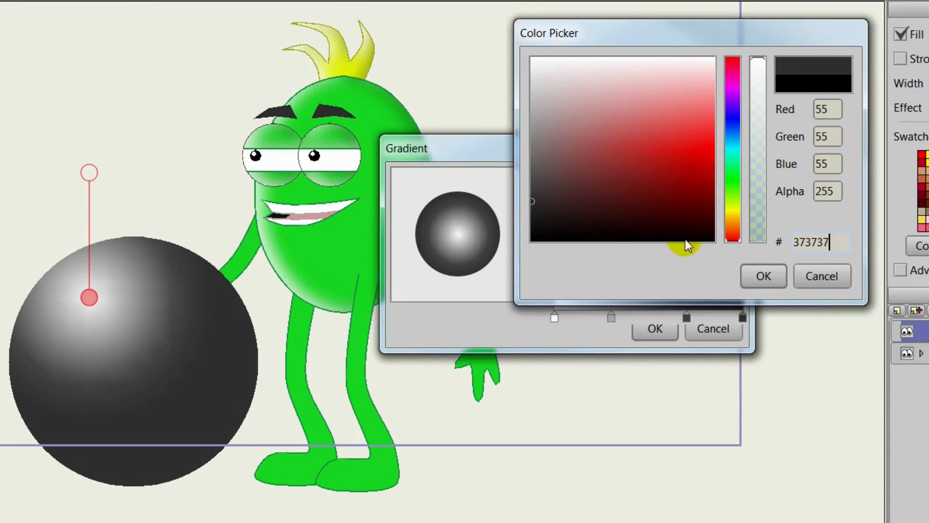
left_click(763, 274)
Set the dark intermediate stop of the ball's gradient to gray 585858
left_click(687, 317)
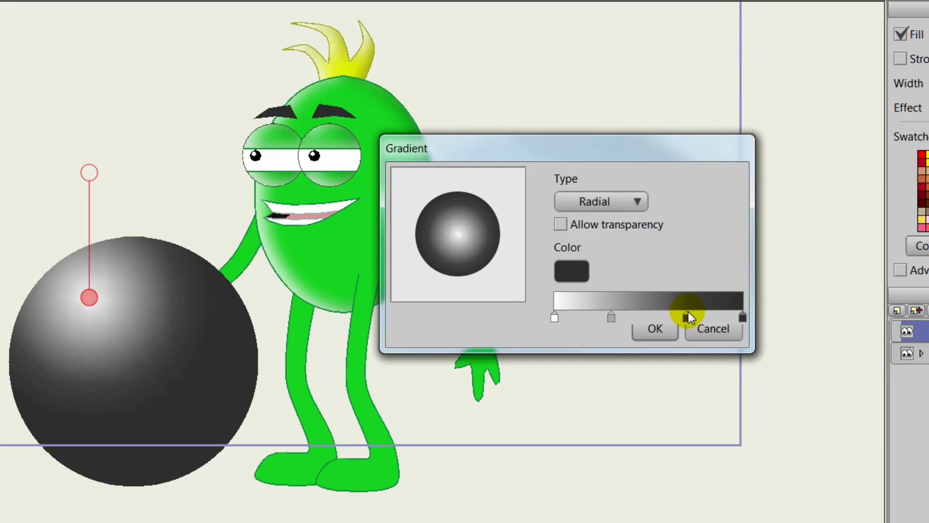
double_click(688, 317)
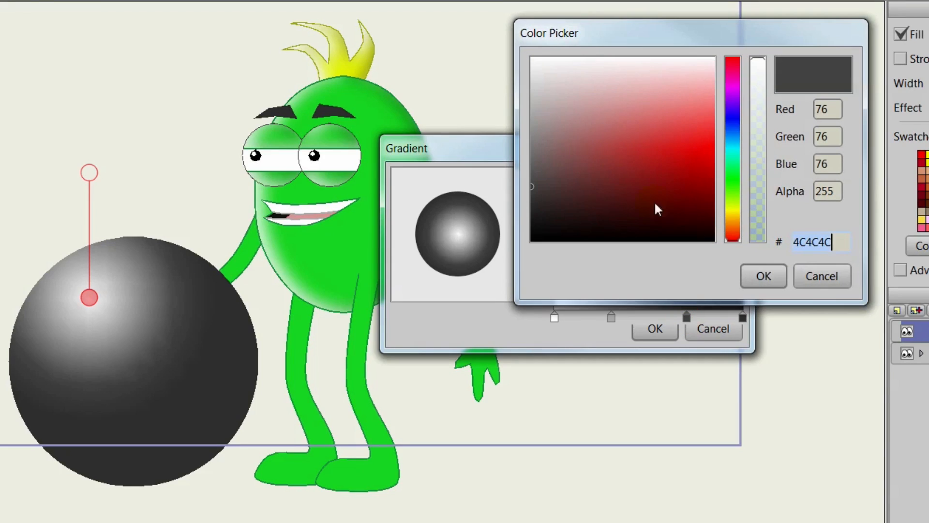
mouse_move(532, 183)
left_mouse_down()
mouse_move(526, 170)
mouse_move(527, 178)
left_mouse_up()
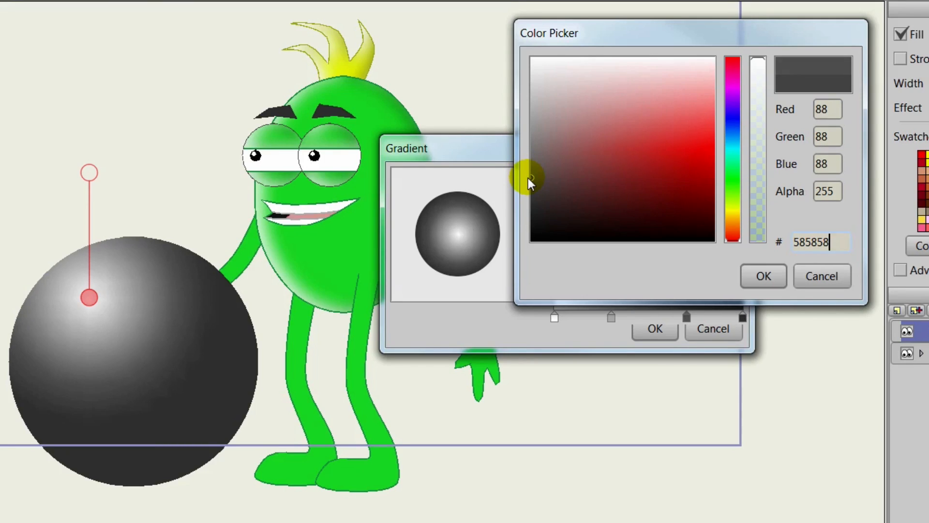
left_click(749, 276)
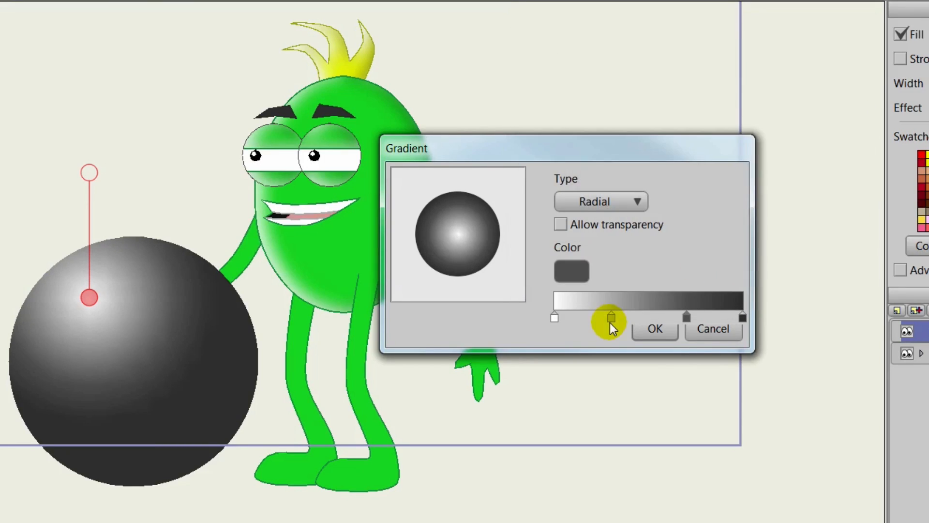
Set the light intermediate stop of the ball's gradient to ADADAD and make the dark intermediate stop slightly lighter
double_click(611, 318)
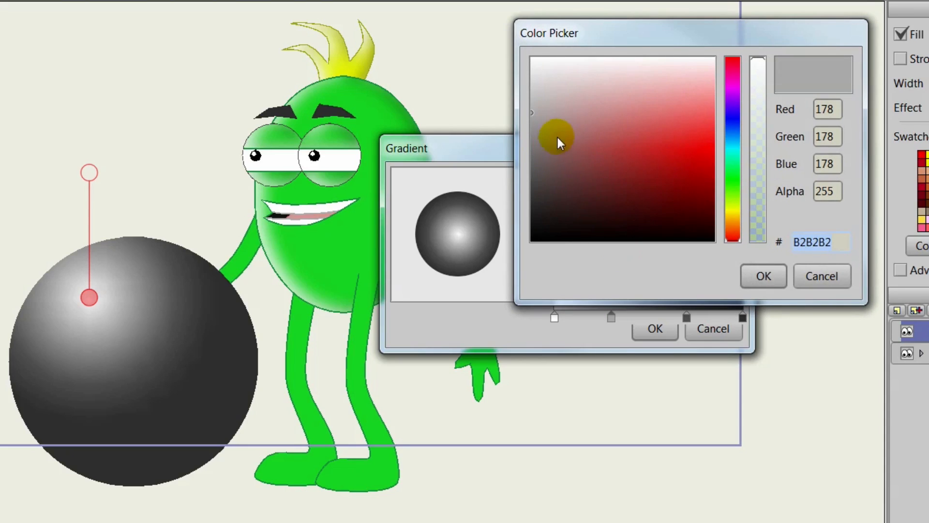
mouse_move(531, 112)
left_mouse_down()
mouse_move(524, 99)
mouse_move(524, 116)
left_mouse_up()
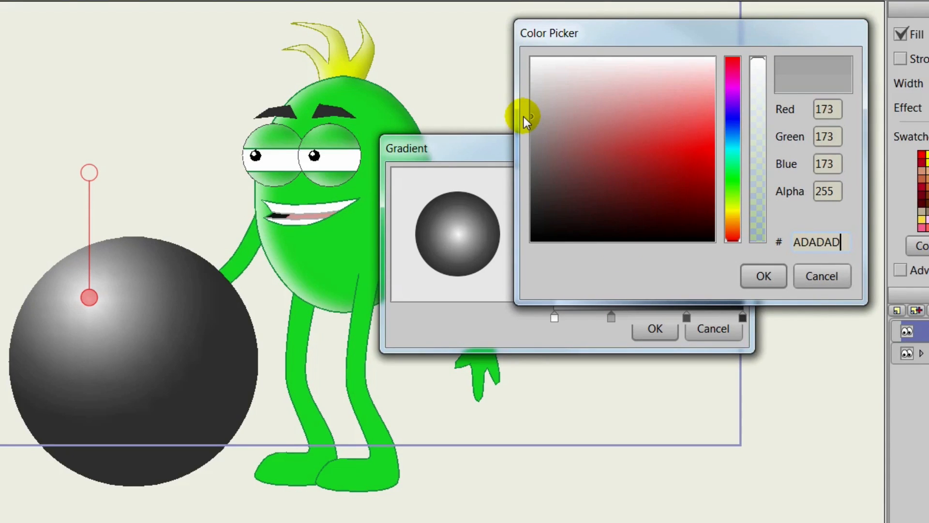
left_click(763, 276)
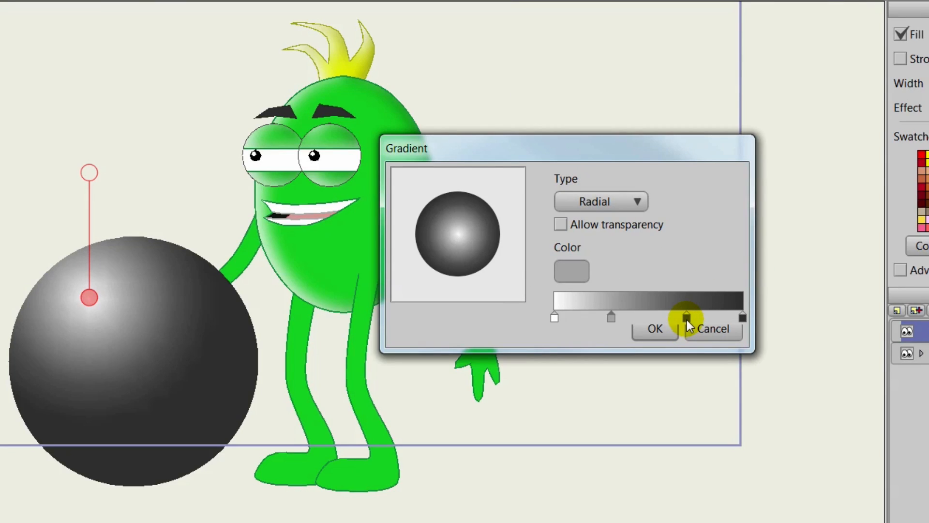
double_click(686, 317)
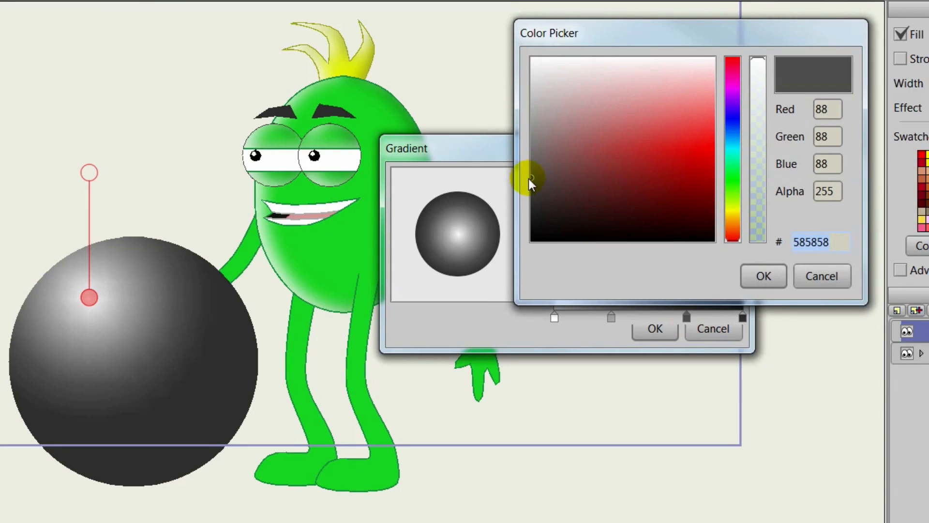
mouse_move(531, 174)
left_mouse_down()
mouse_move(527, 162)
mouse_move(523, 170)
left_mouse_up()
left_click(766, 278)
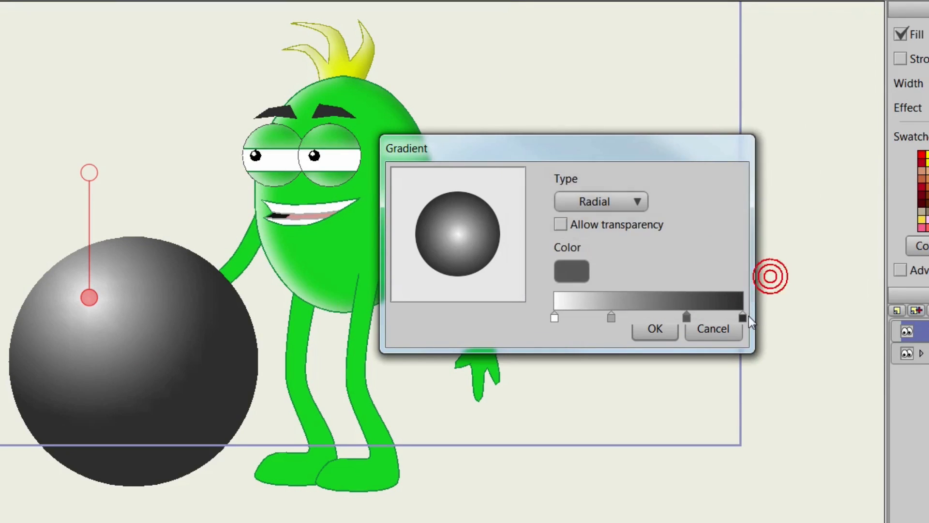
Set the outermost stop of the ball's gradient to 464646 and extend the gradient's radius farther above the ball
left_click(744, 317)
left_click(745, 318)
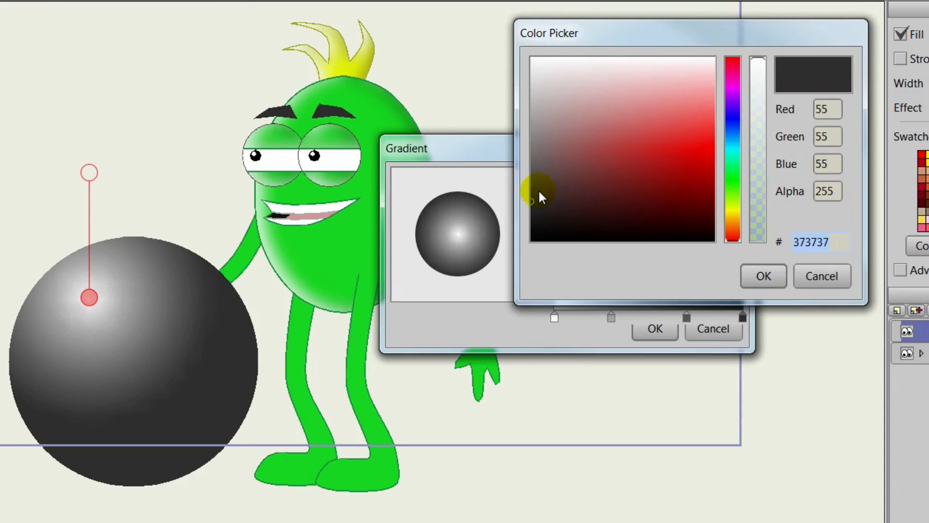
left_click_drag(530, 201, 524, 191)
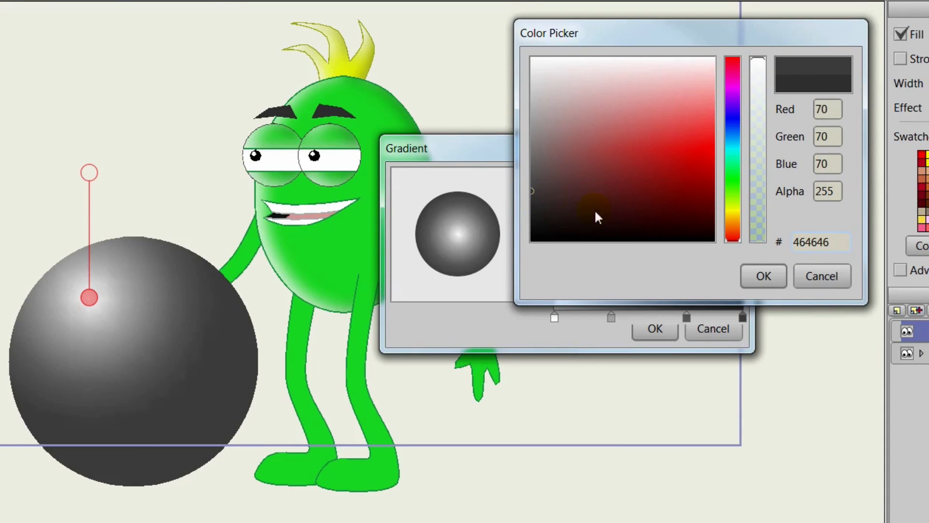
left_click(753, 275)
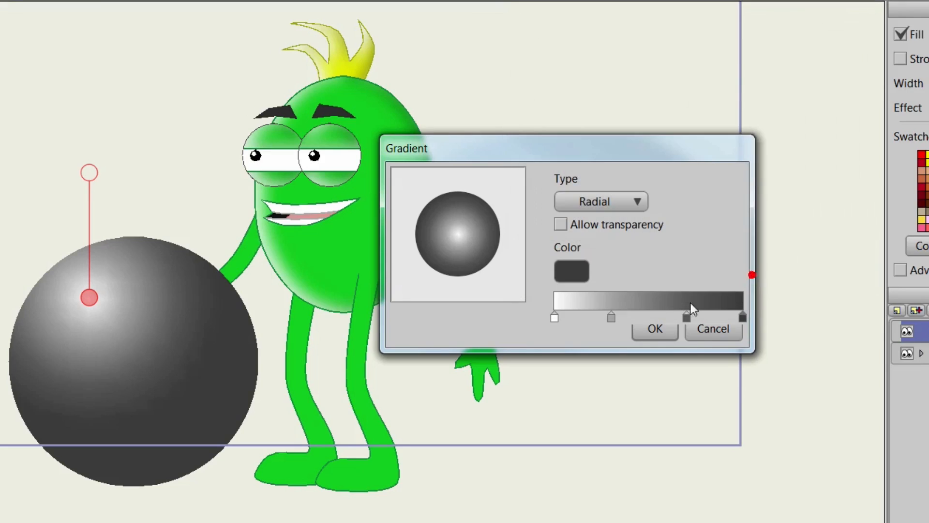
left_click(655, 330)
mouse_move(89, 172)
left_mouse_down()
mouse_move(89, 203)
mouse_move(96, 140)
mouse_move(97, 149)
left_mouse_up()
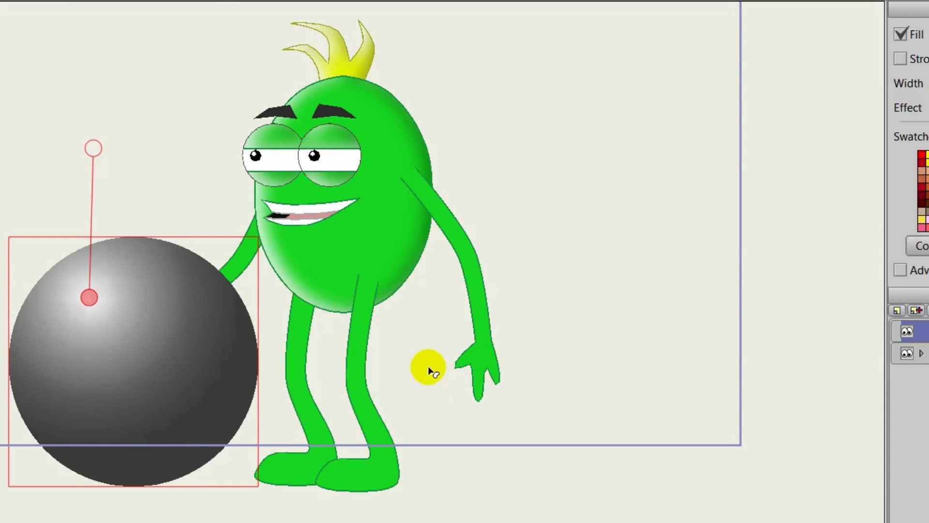
Add a vector layer named BG and move it below the Monster layer
left_click_drag(414, 368, 454, 353)
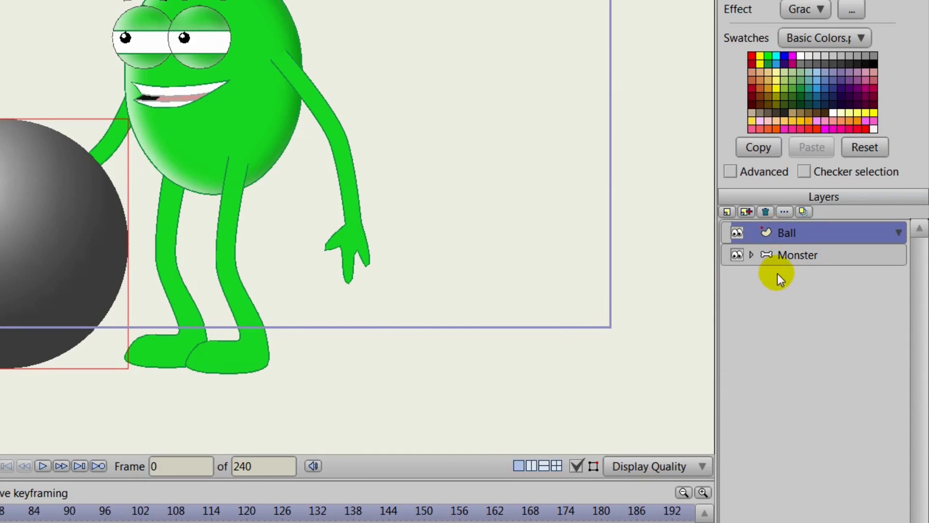
left_click(726, 213)
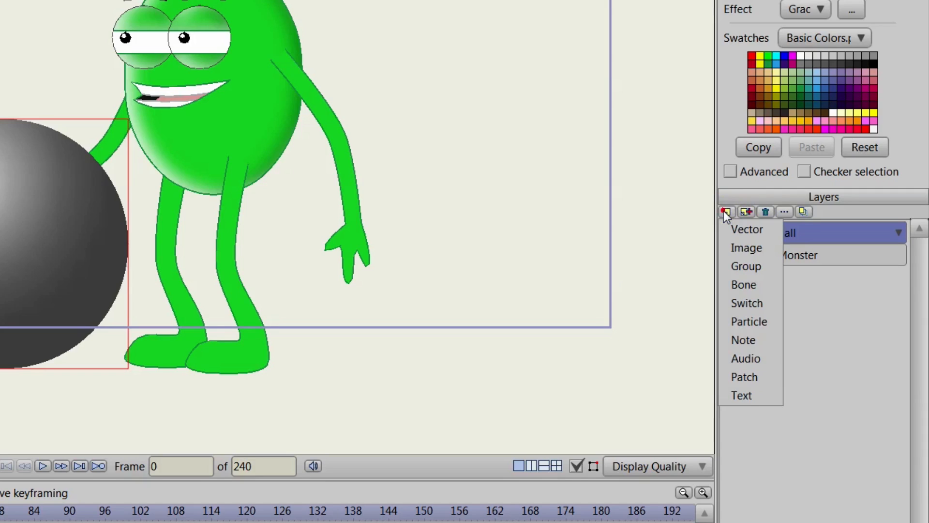
left_click(739, 231)
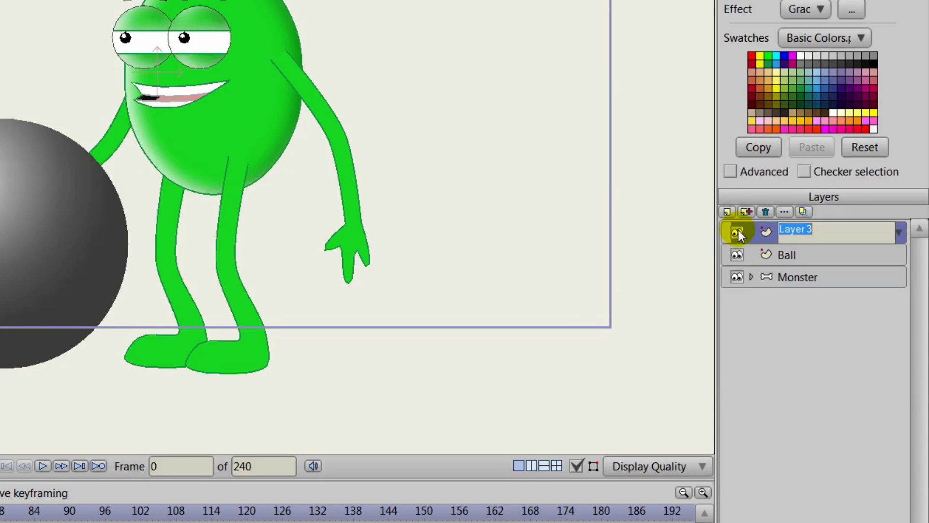
type("BG")
key("Return")
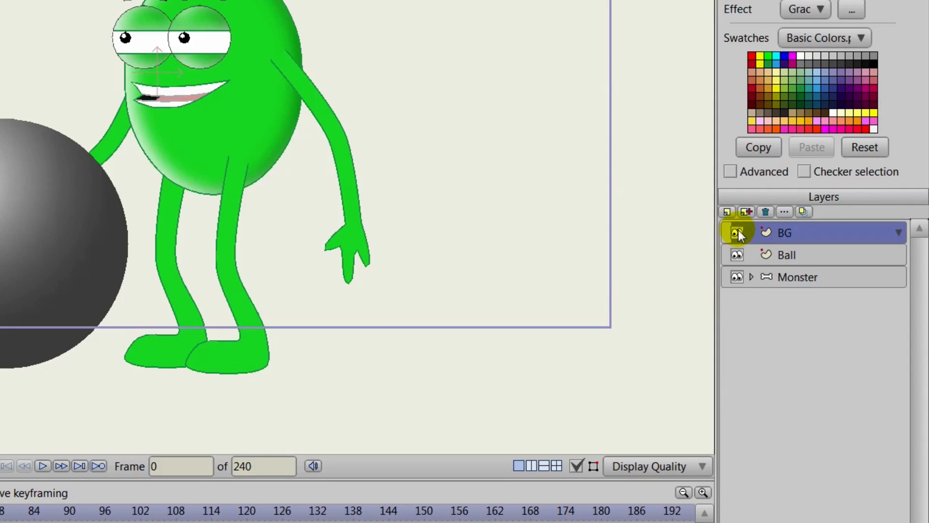
left_click_drag(782, 229, 794, 288)
Activate the Draw Shape tool for the BG layer and set the default fill gradient type to Linear
left_click_drag(251, 241, 228, 277)
scroll(225, 278, "down", 2)
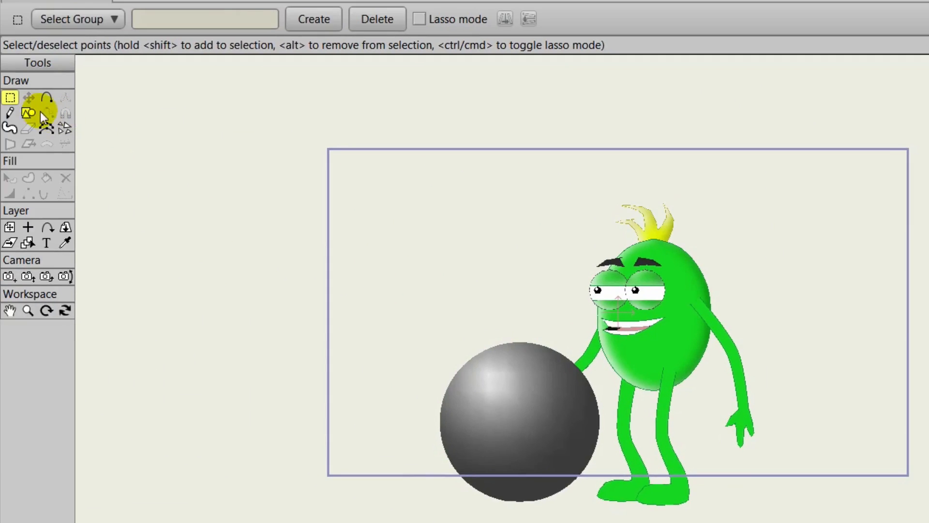
left_click(29, 112)
left_click(191, 15)
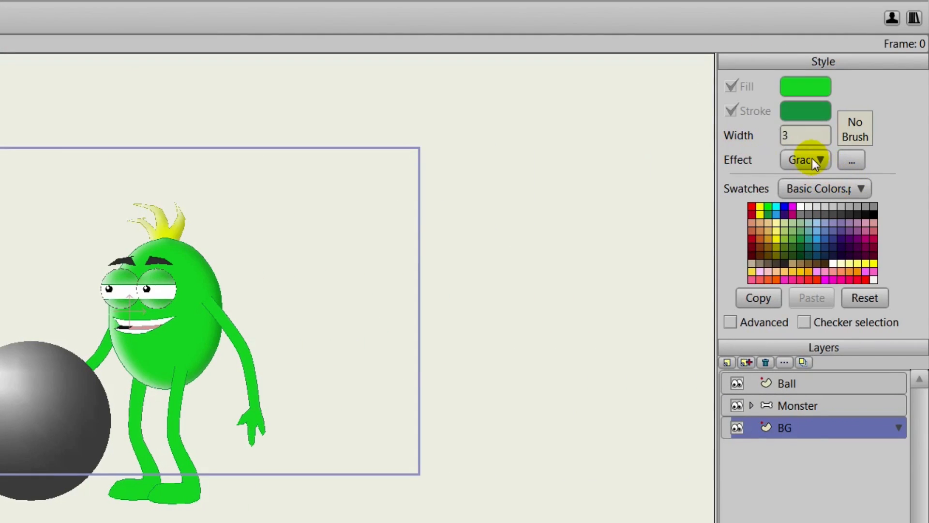
left_click(847, 163)
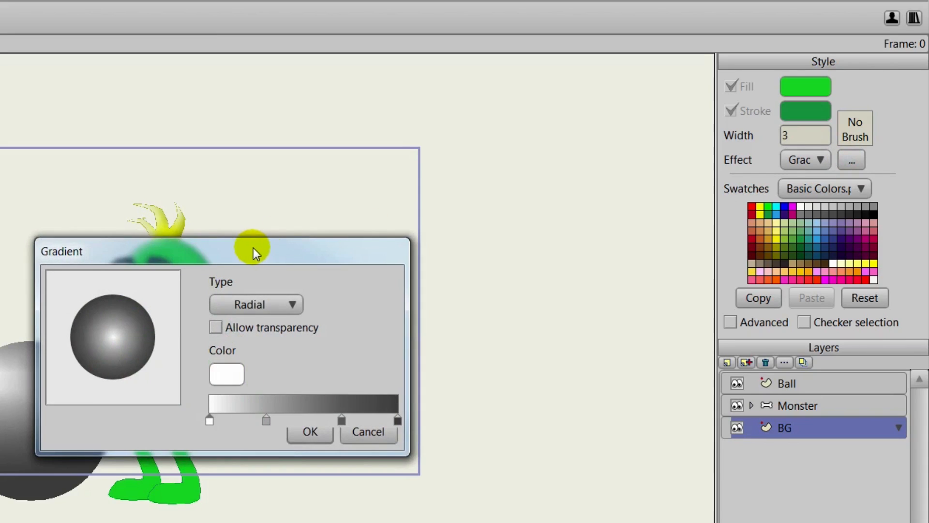
left_click_drag(251, 245, 480, 191)
left_click(516, 244)
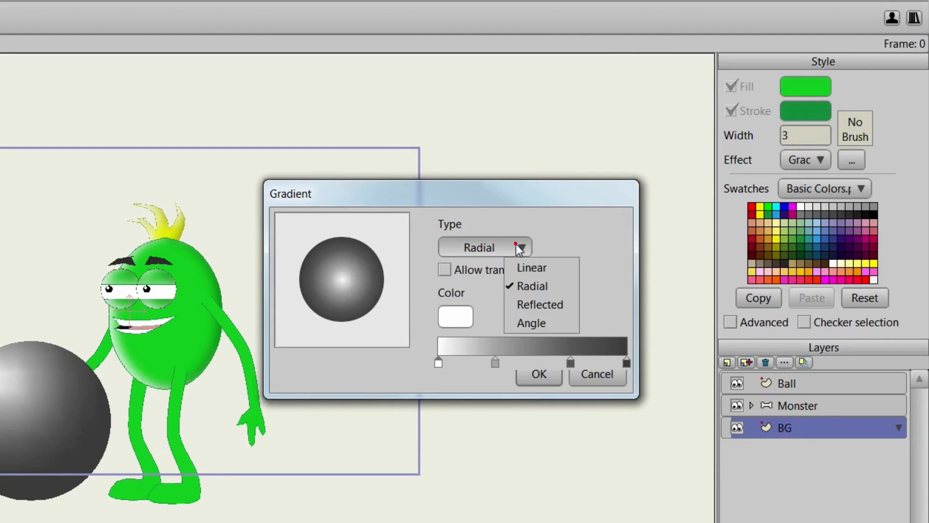
left_click(531, 269)
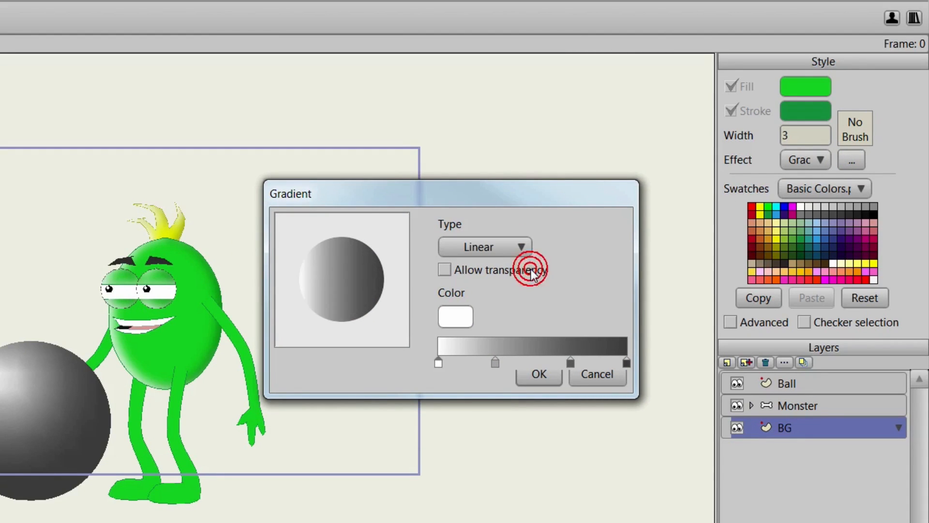
Delete the two intermediate gray stops from the default gradient, keeping only the end stops
left_click(494, 363)
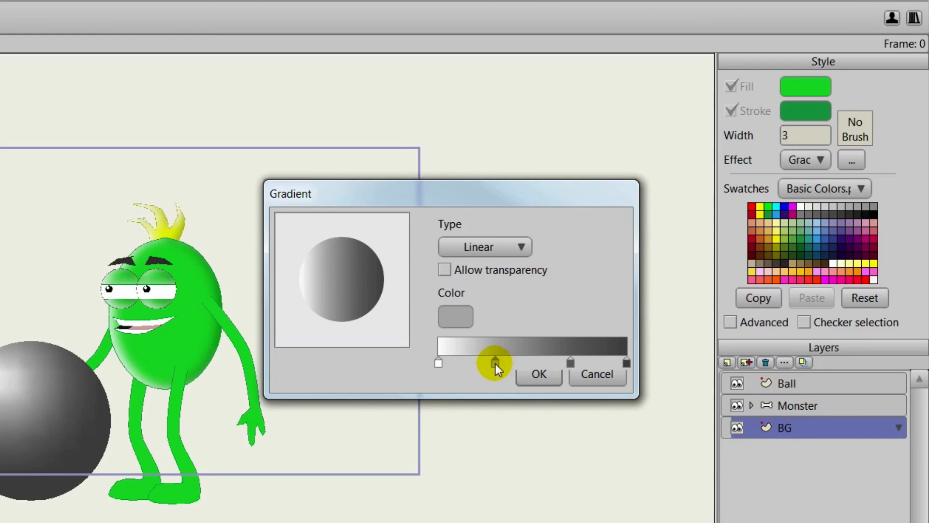
key("Delete")
left_click(569, 362)
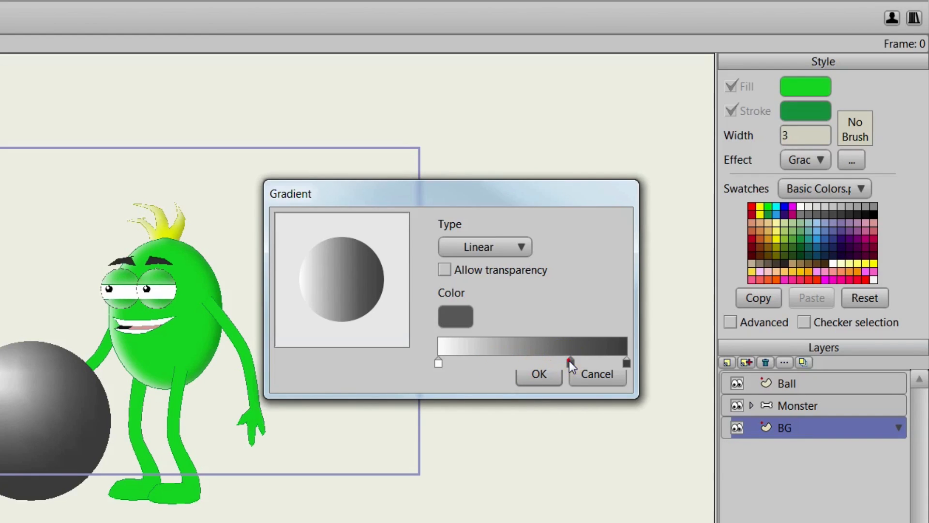
key("Delete")
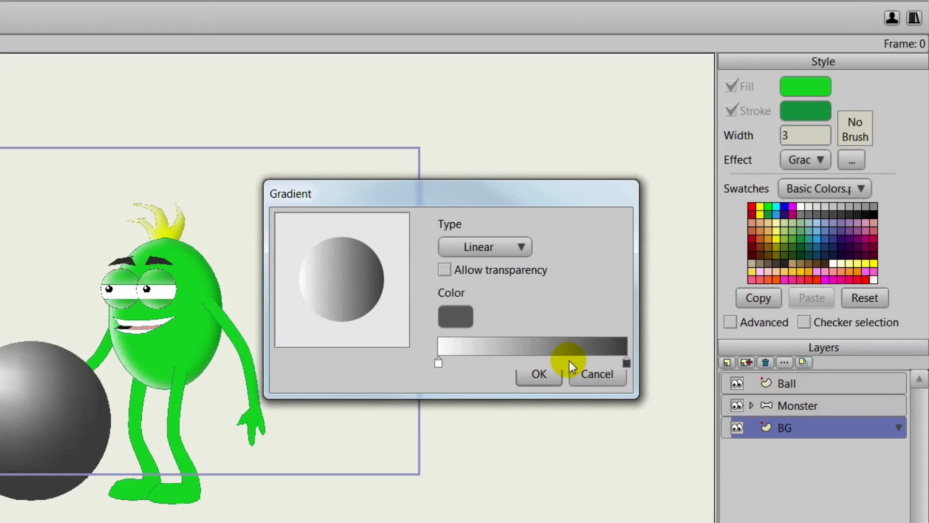
Change the white start stop of the linear gradient to a bright yellow
double_click(439, 364)
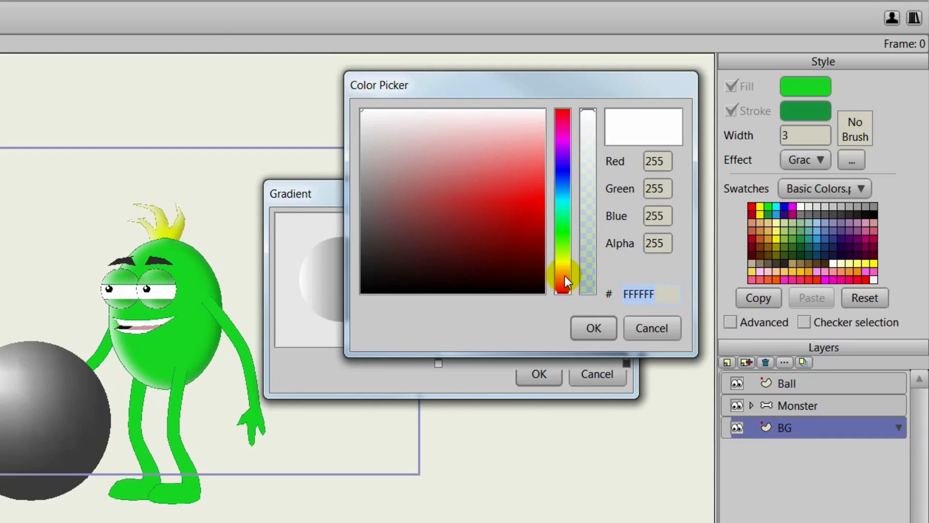
left_click(566, 269)
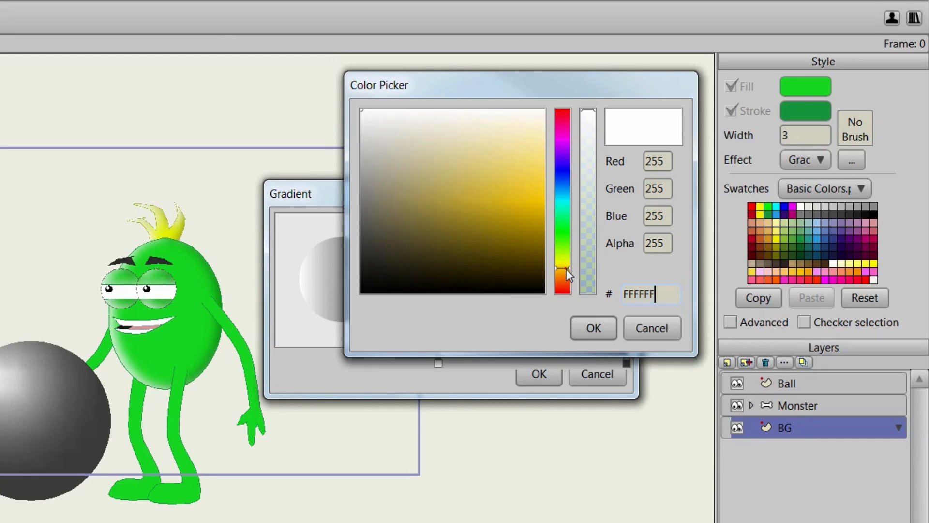
left_click_drag(566, 268, 563, 263)
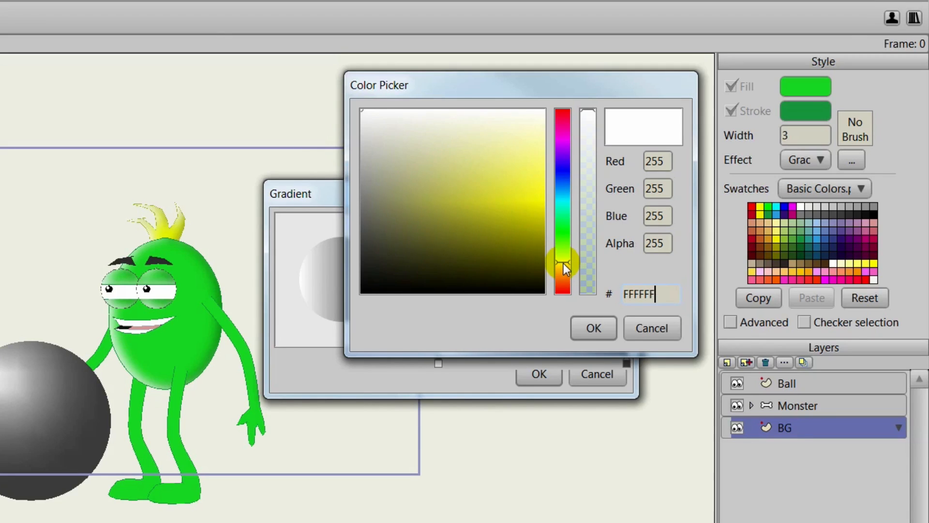
mouse_move(495, 177)
left_mouse_down()
mouse_move(545, 199)
mouse_move(534, 190)
left_mouse_up()
left_click(588, 327)
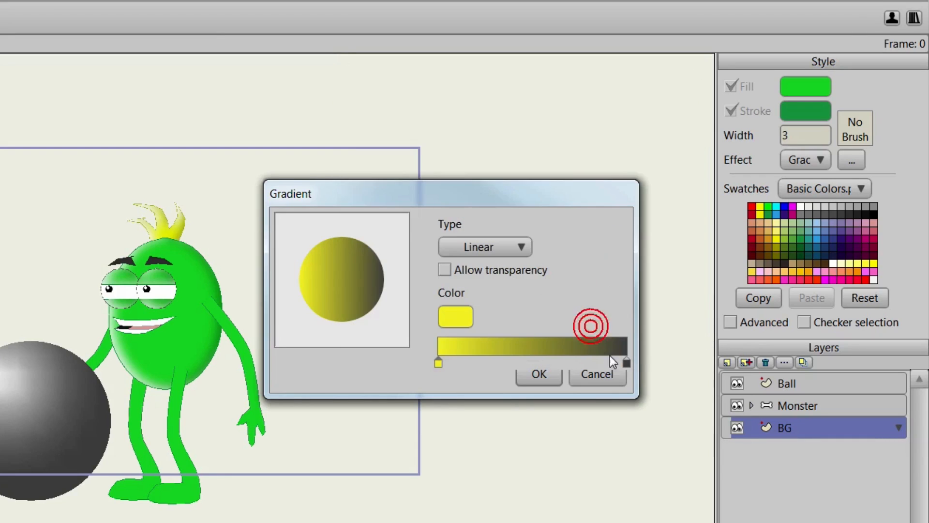
Set the gradient's dark end stop to the orange-yellow F0B502 and accept the gradient settings
double_click(626, 362)
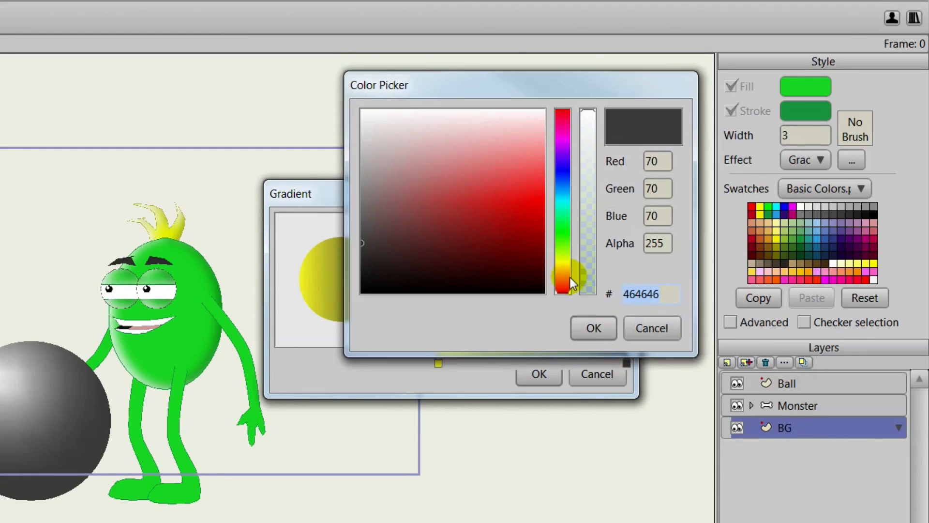
left_click_drag(570, 277, 564, 271)
left_click_drag(528, 197, 541, 206)
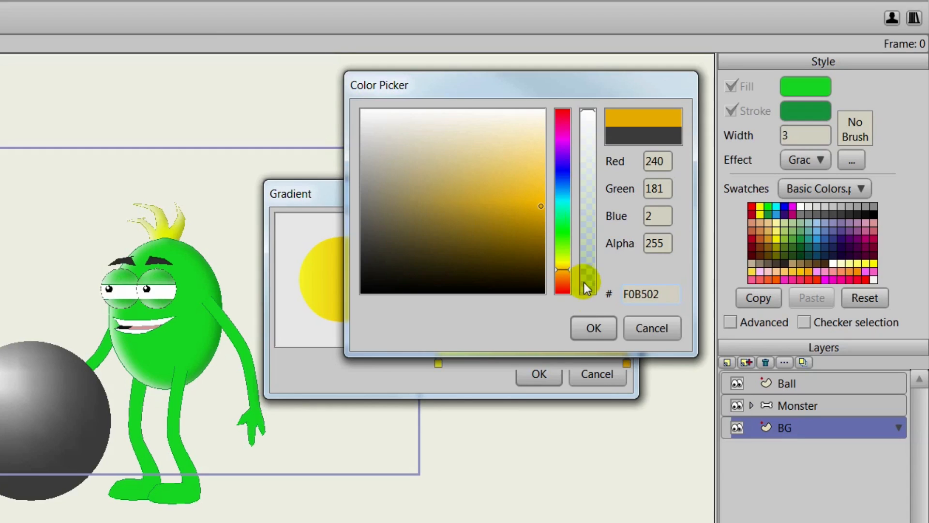
left_click(591, 324)
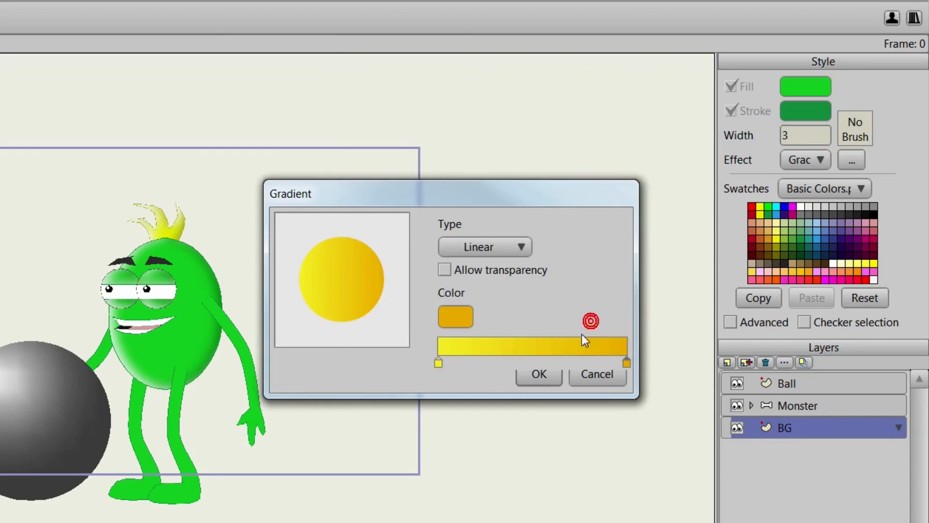
left_click(536, 375)
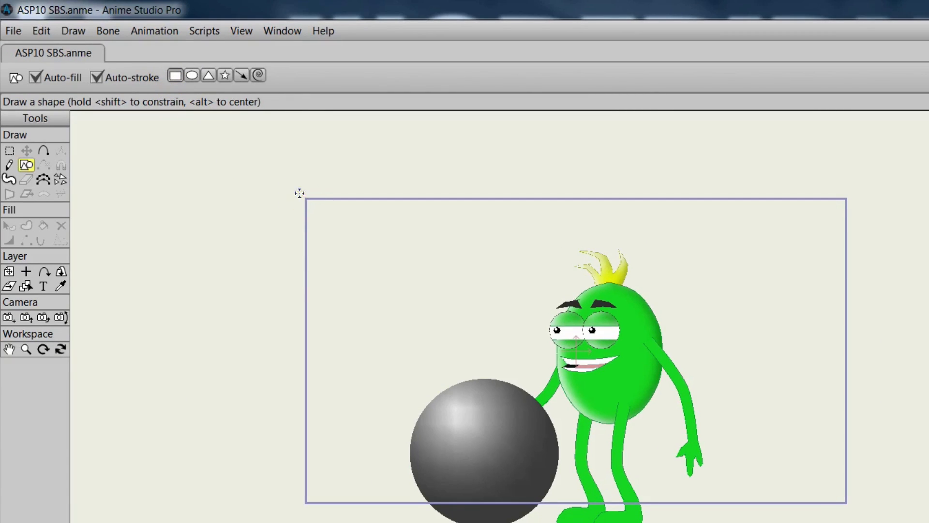
Draw a gradient-filled rectangle on the BG layer that extends slightly beyond the camera frame on all sides
left_click_drag(301, 193, 852, 503)
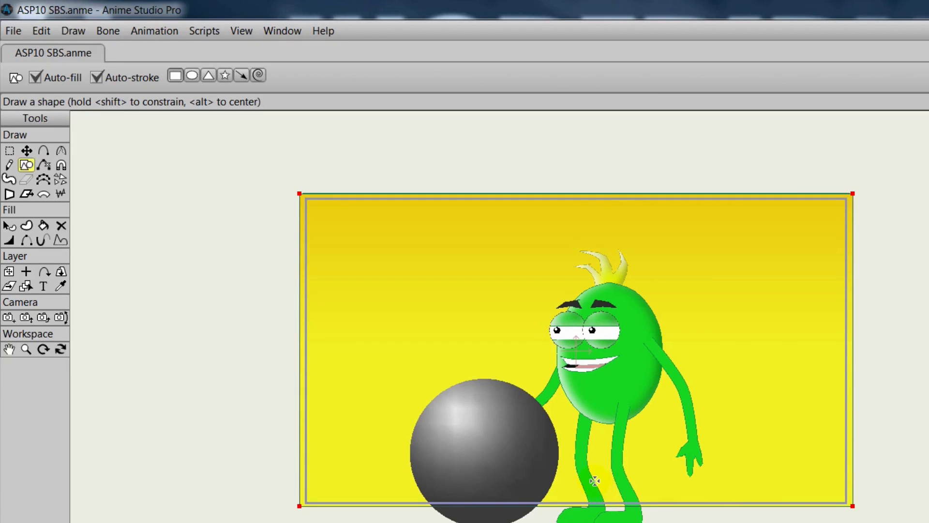
scroll(598, 467, "up", 1)
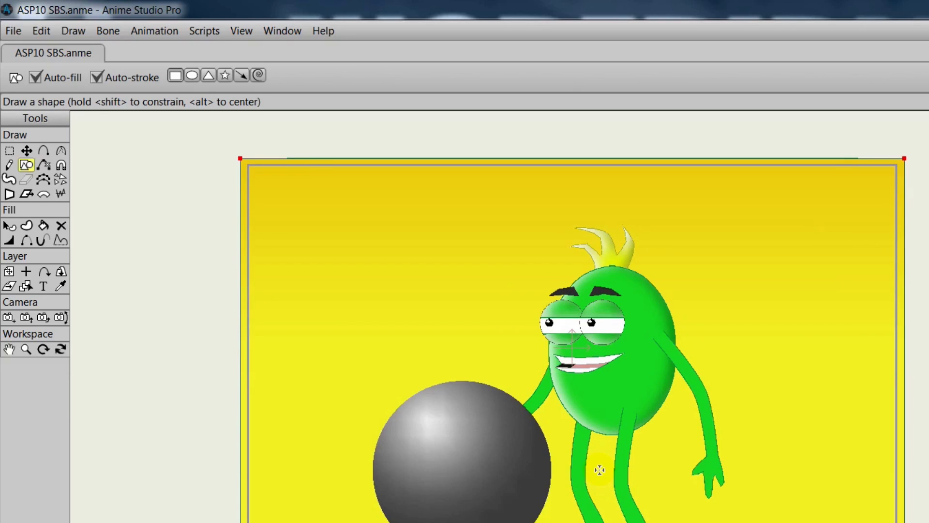
scroll(599, 469, "down", 1)
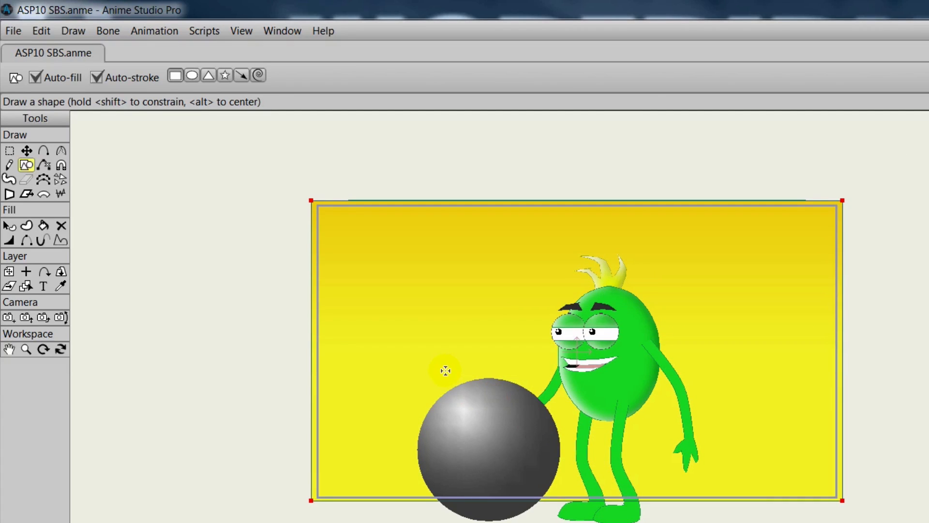
Render a preview of the current frame to check the background, and close it
left_click(11, 31)
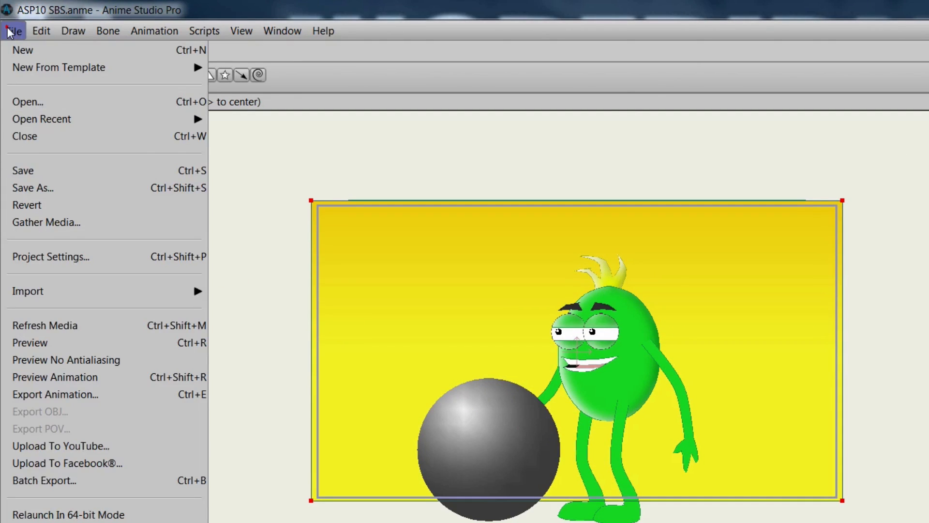
left_click(49, 342)
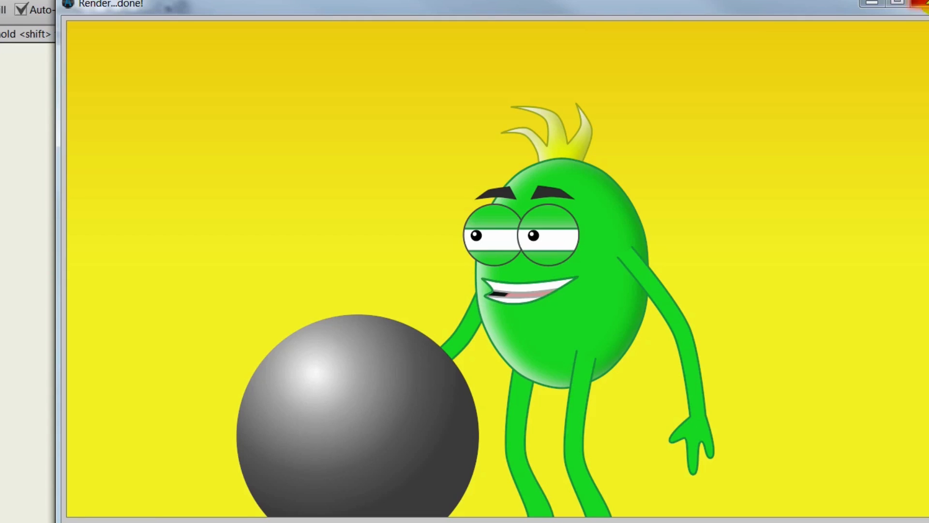
left_click(919, 3)
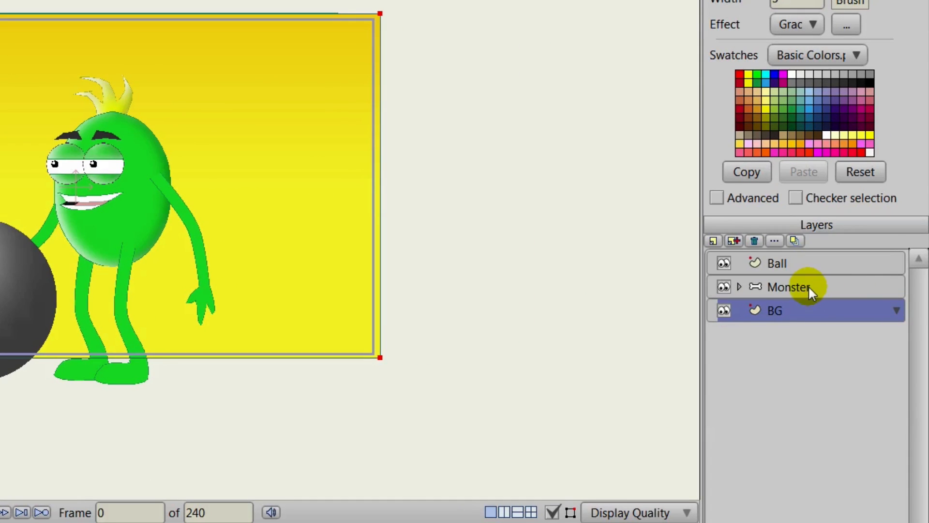
Scale the Monster layer down to roughly three quarters and reposition it so the feet fit inside the frame
left_click(829, 296)
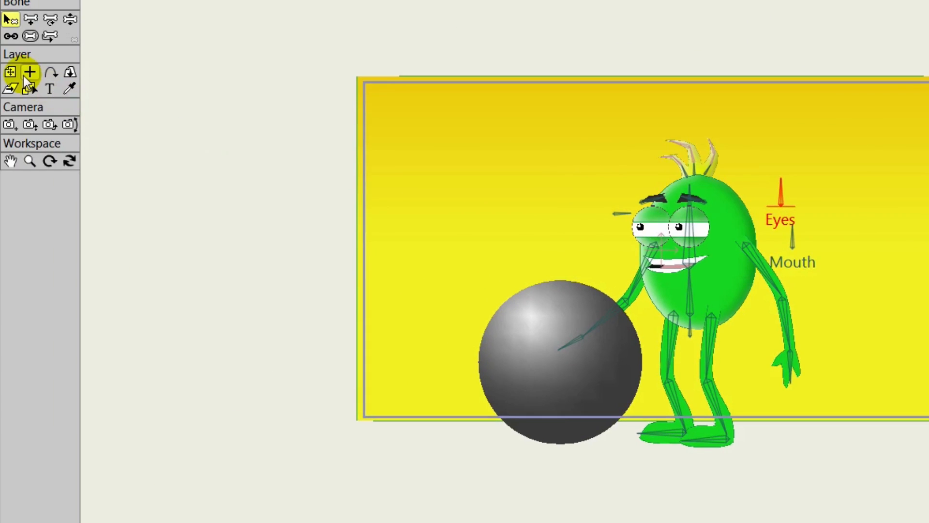
left_click(11, 72)
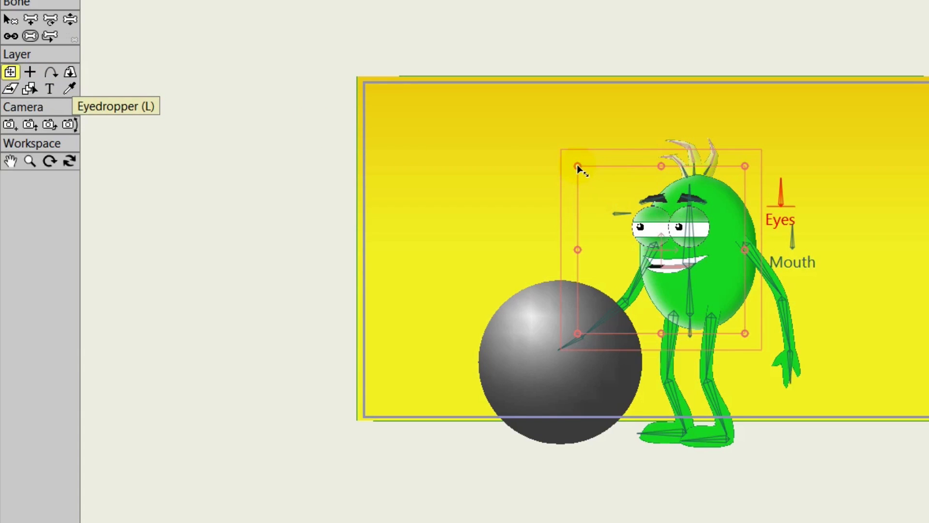
left_click_drag(577, 164, 602, 190)
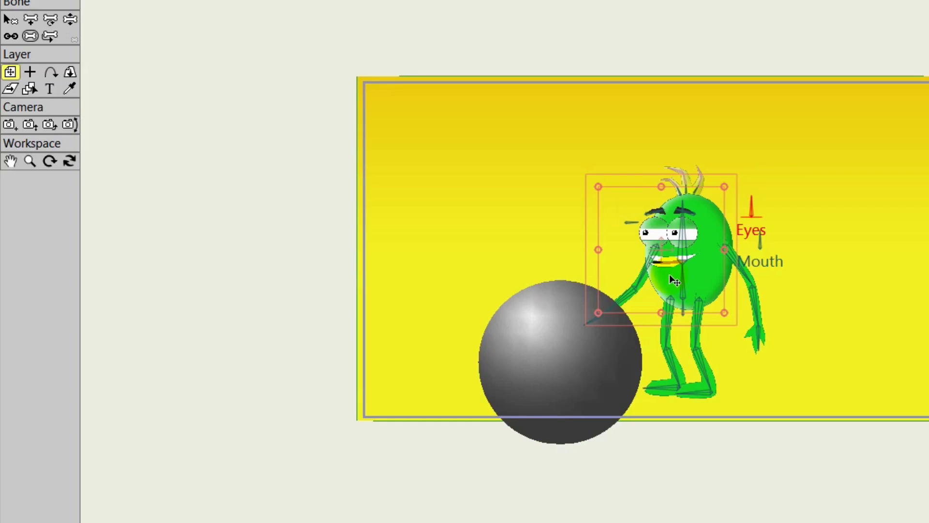
left_click_drag(677, 265, 681, 251)
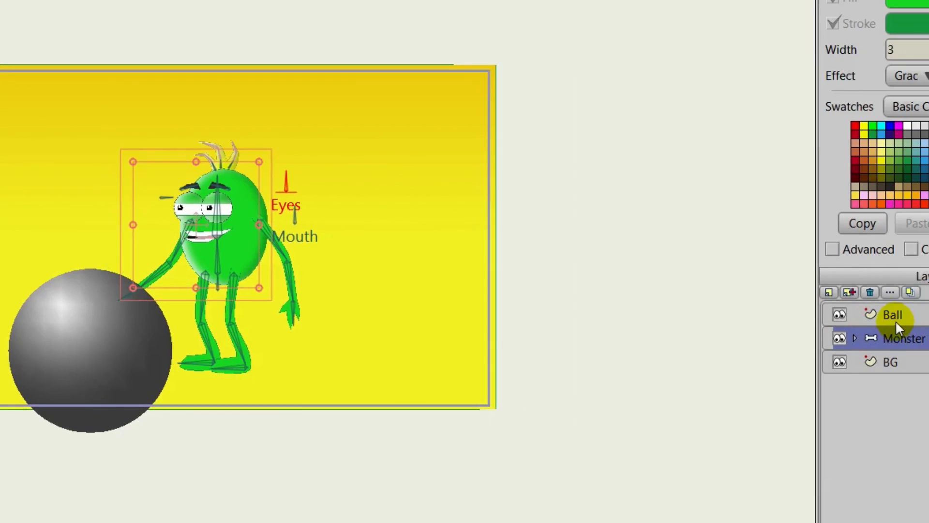
Scale the Ball layer down and position the ball beside the monster, level with its feet
left_click(895, 319)
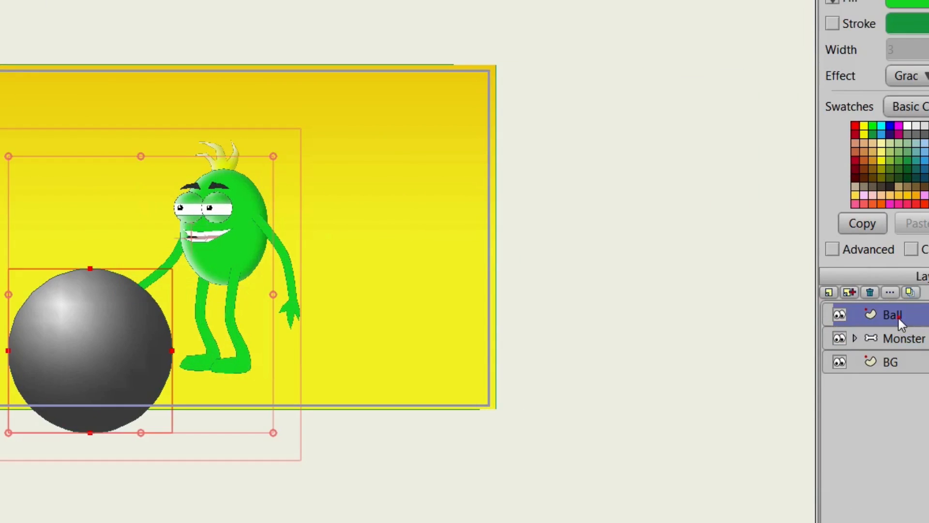
left_click_drag(120, 362, 127, 307)
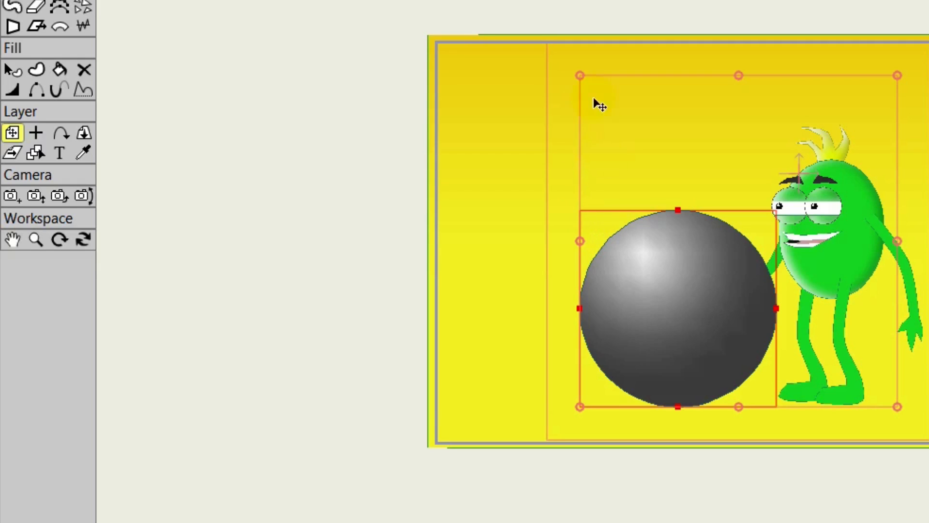
left_click_drag(580, 75, 602, 103)
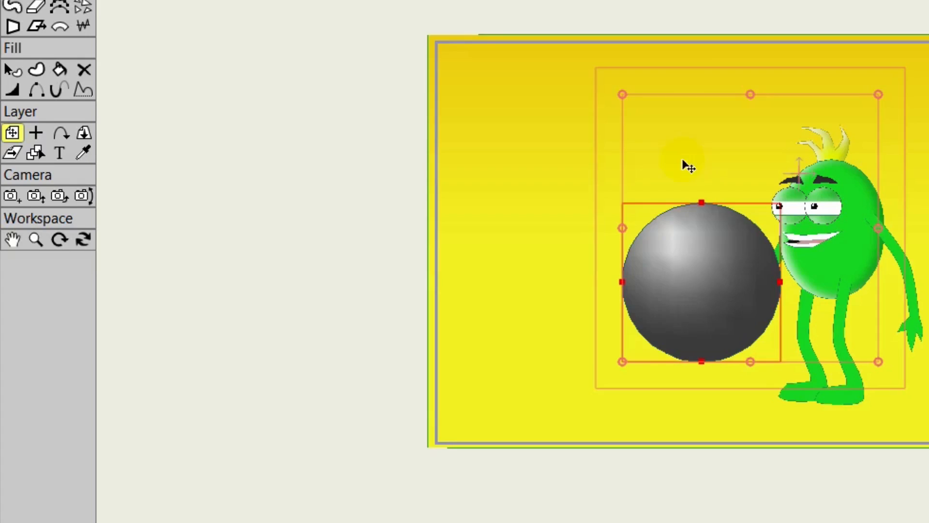
left_click_drag(701, 256, 694, 297)
left_click_drag(904, 503, 924, 490)
scroll(808, 263, "up", 1)
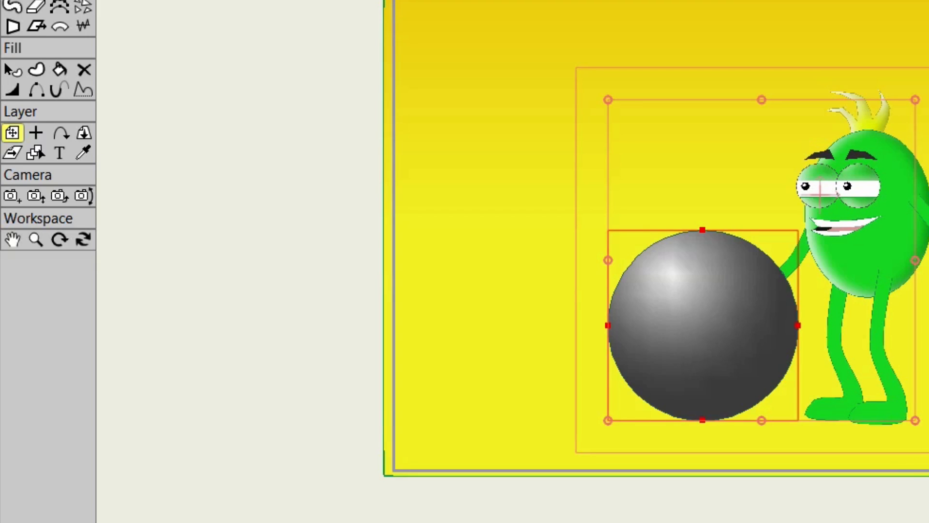
left_click_drag(796, 522, 796, 471)
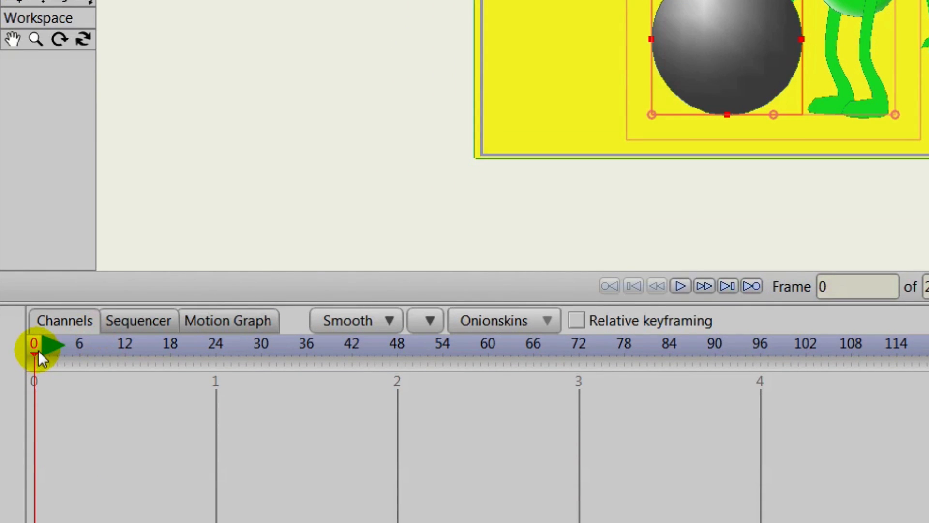
Key the Monster's current bone pose at frame 24 with the Manipulate Bones tool, leaving the pose unaltered
left_click_drag(39, 350, 217, 383)
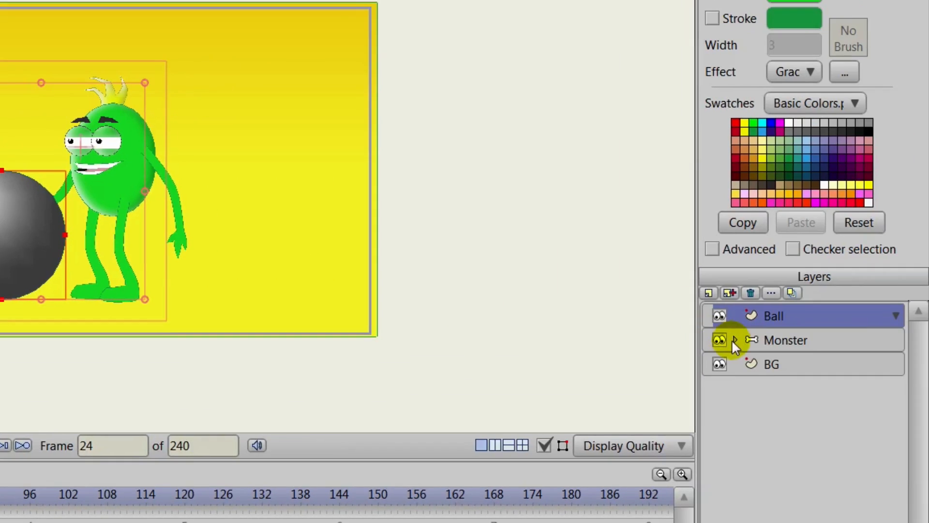
left_click(753, 342)
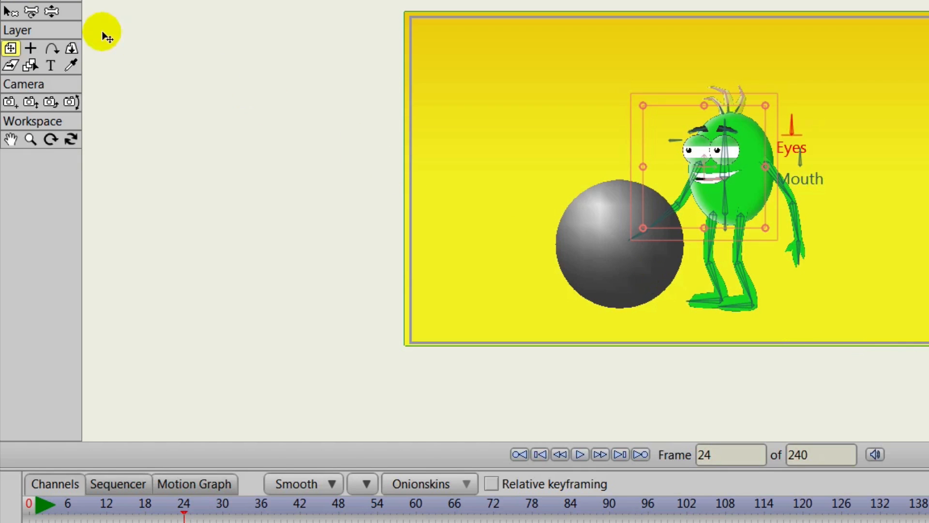
left_click(52, 11)
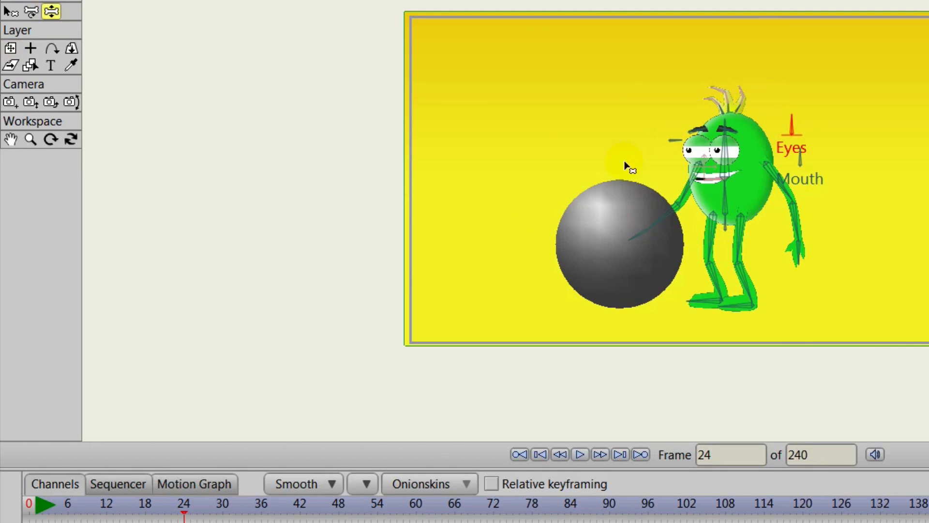
left_click(796, 218)
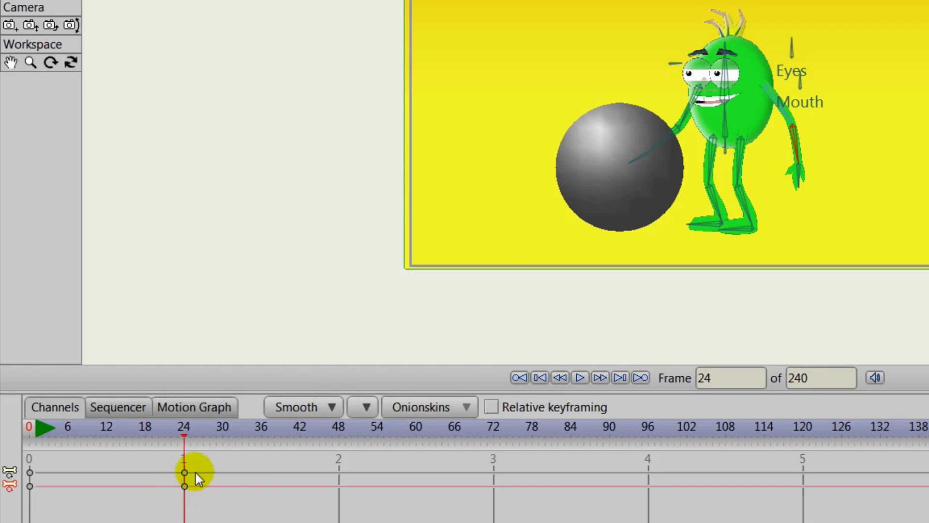
Try deleting the bone keyframes at frame 24 and undo the deletion
left_click_drag(197, 473, 166, 506)
key("Delete")
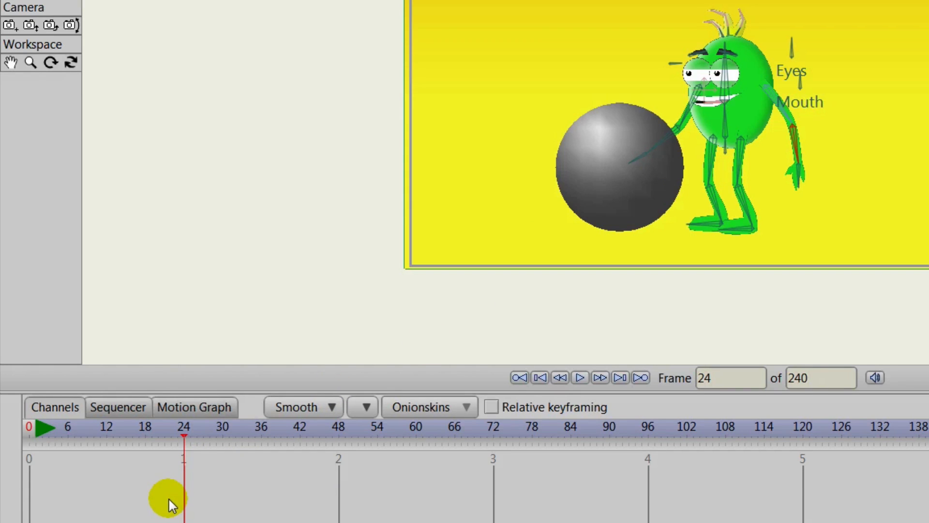
key("ctrl+z")
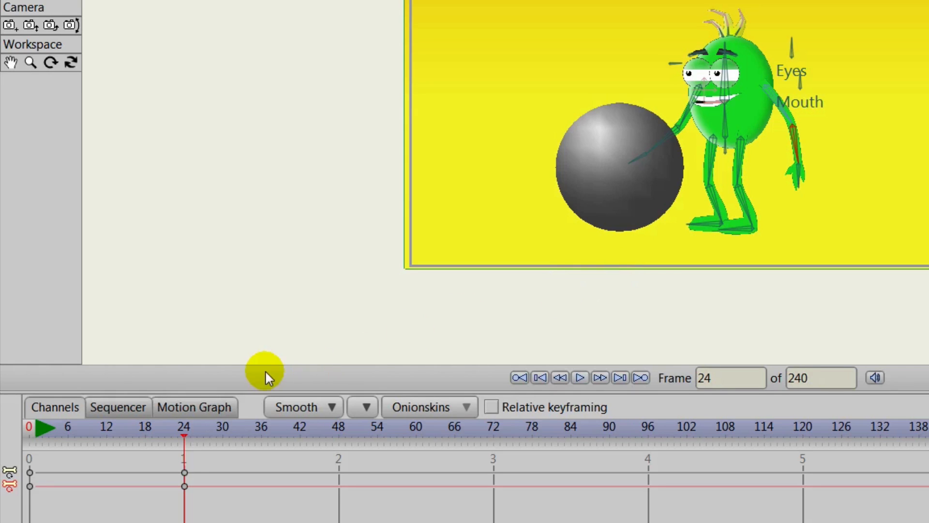
At frame 31, lean the monster's upper body back, away from the ball, with Manipulate Bones, and scrub back to frame 22 to check the motion
key("Right")
key("Right")
key("Right")
key("Right")
key("Right")
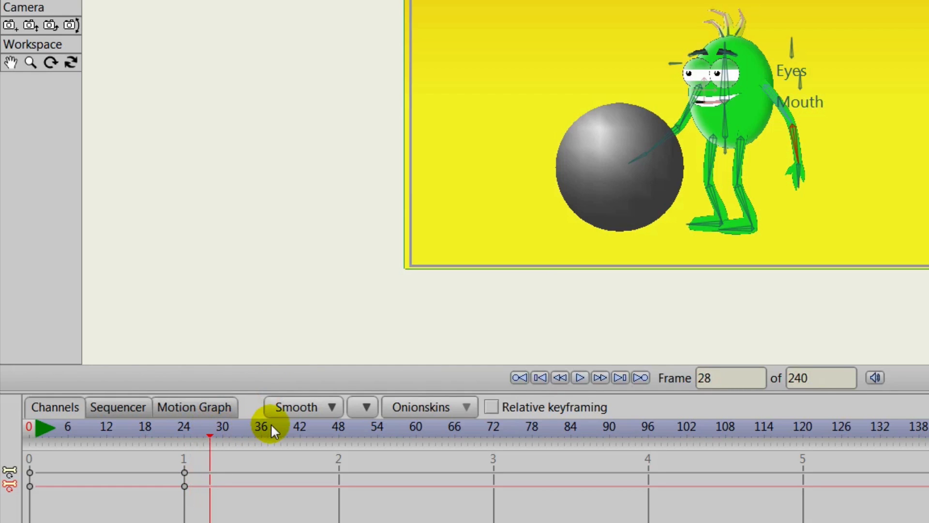
key("Right")
key("Right")
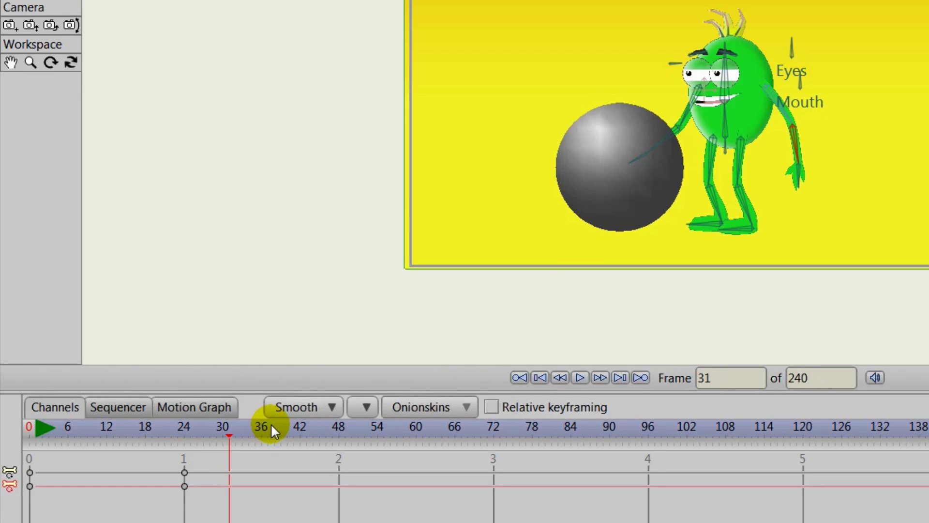
scroll(641, 183, "up", 6)
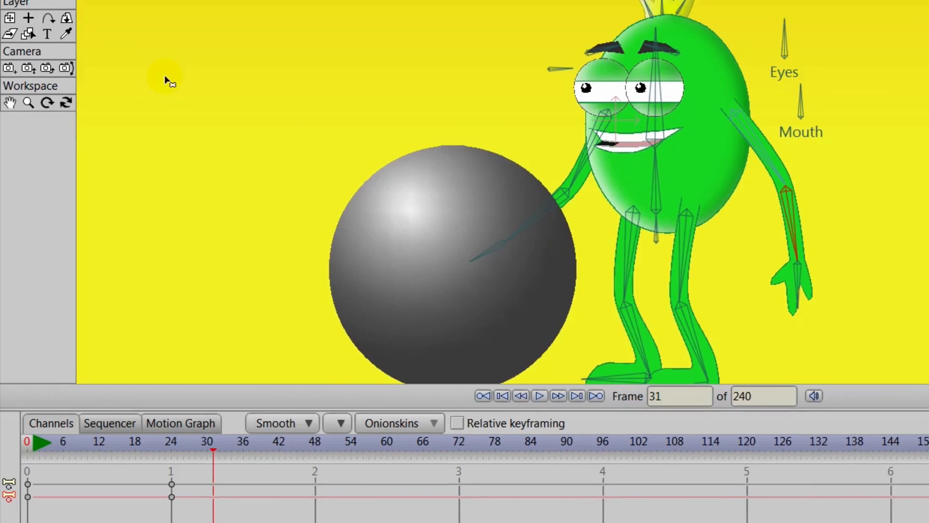
left_click(39, 42)
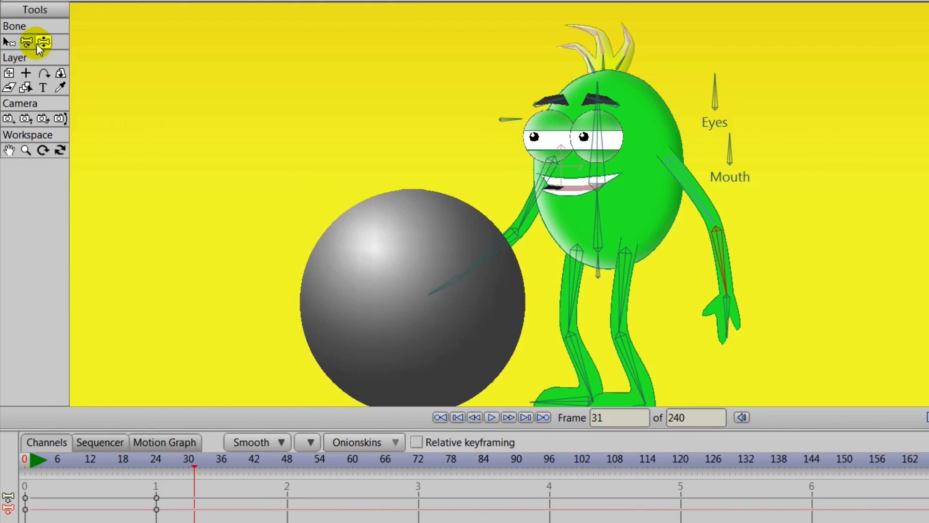
left_click(595, 206)
mouse_move(599, 209)
left_mouse_down()
mouse_move(621, 116)
mouse_move(610, 114)
mouse_move(620, 124)
left_mouse_up()
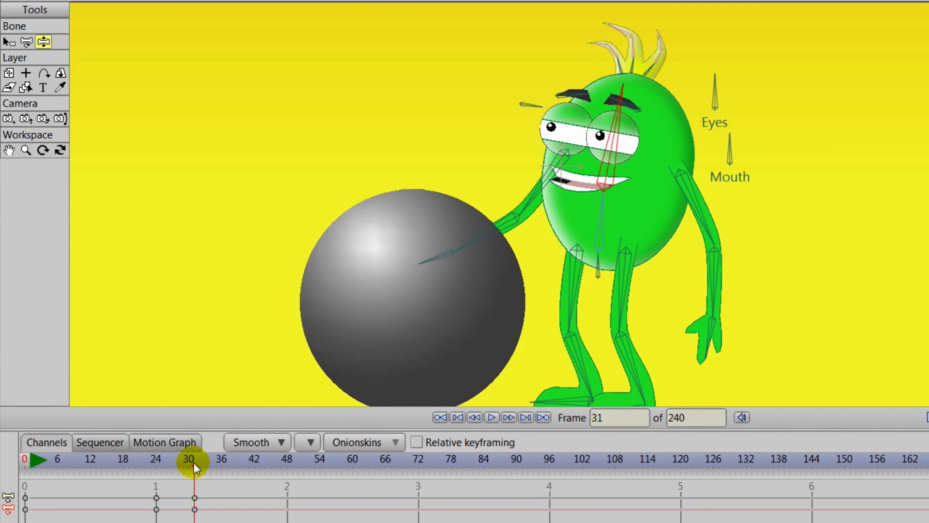
left_click_drag(194, 462, 144, 474)
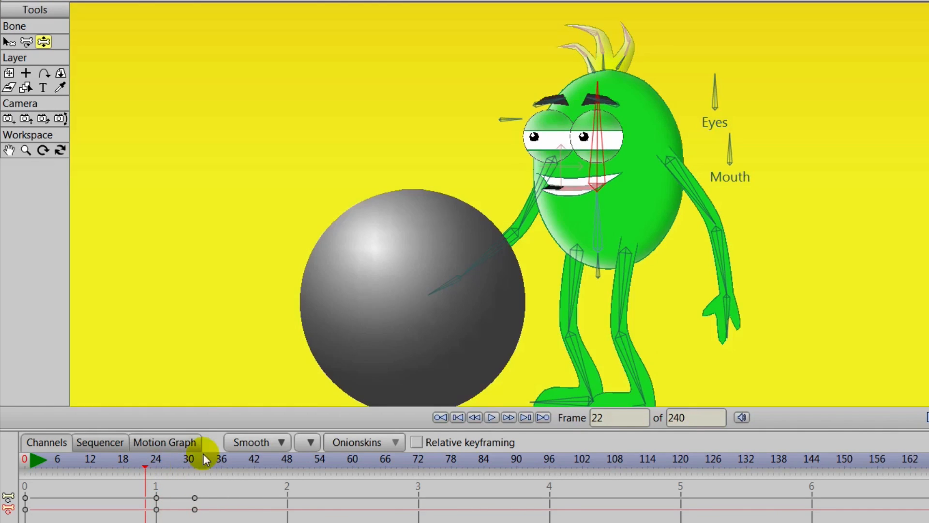
Play back the monster's lean-back motion and scrub the timeline to frame 31
left_click(489, 417)
left_click(489, 418)
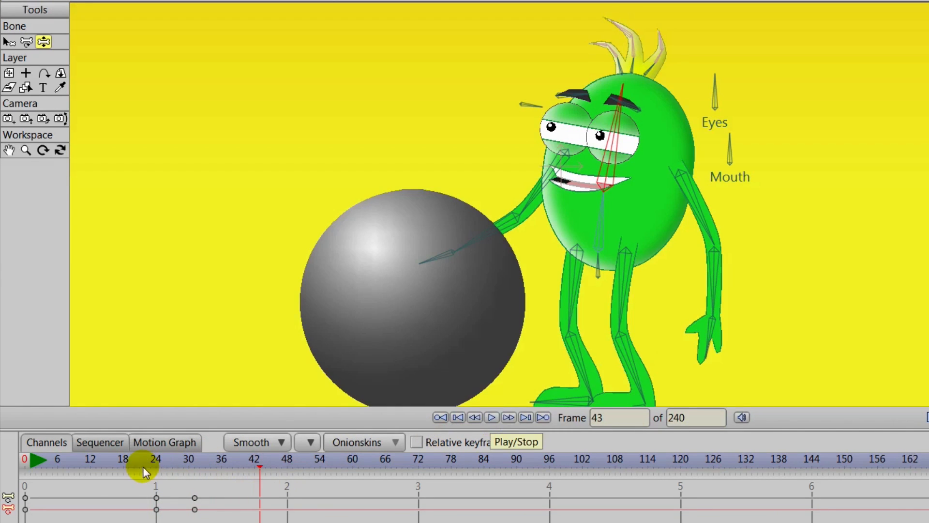
left_click_drag(149, 458, 194, 472)
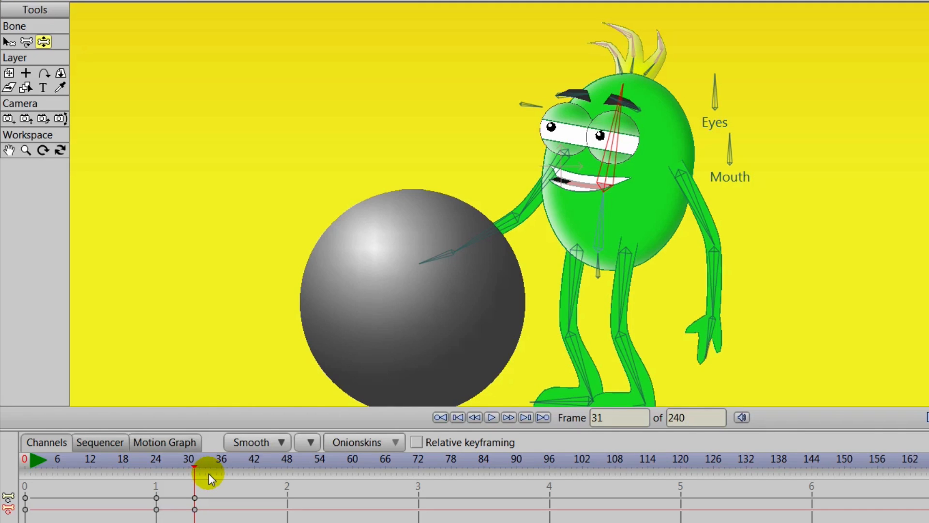
At frame 40, bend the monster's upper body forward over the ball and bring both arms toward the ball with Manipulate Bones
key("Right")
key("Right")
key("Right")
key("Right")
key("Right")
key("Right")
key("Right")
key("Right")
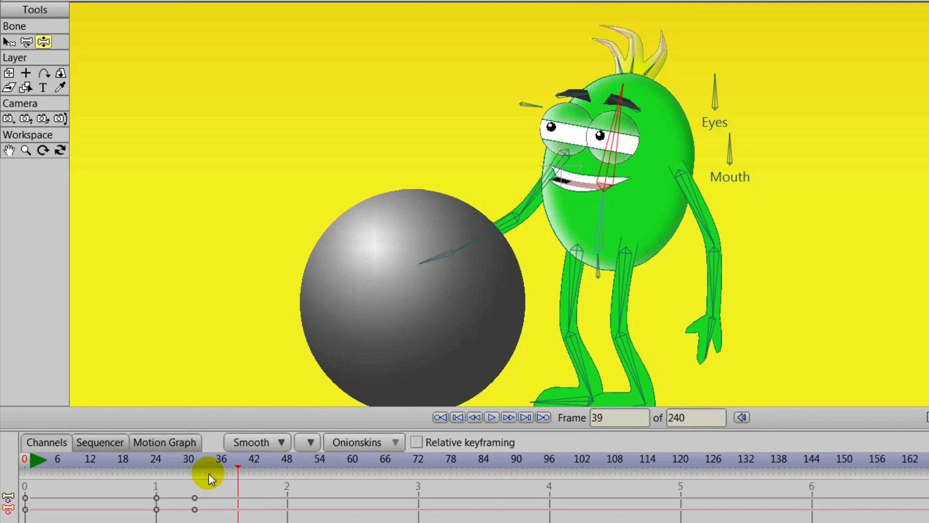
key("Right")
key("Right")
key("Left")
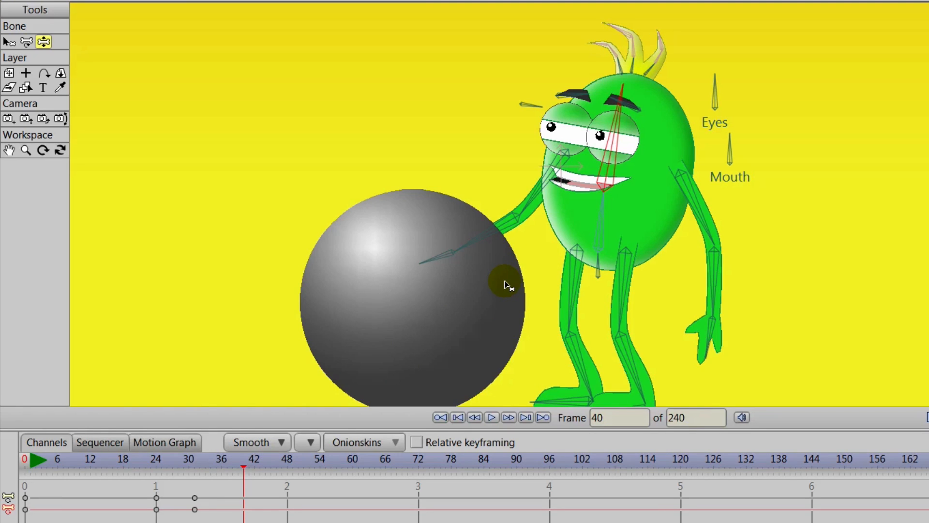
left_click_drag(504, 281, 505, 246)
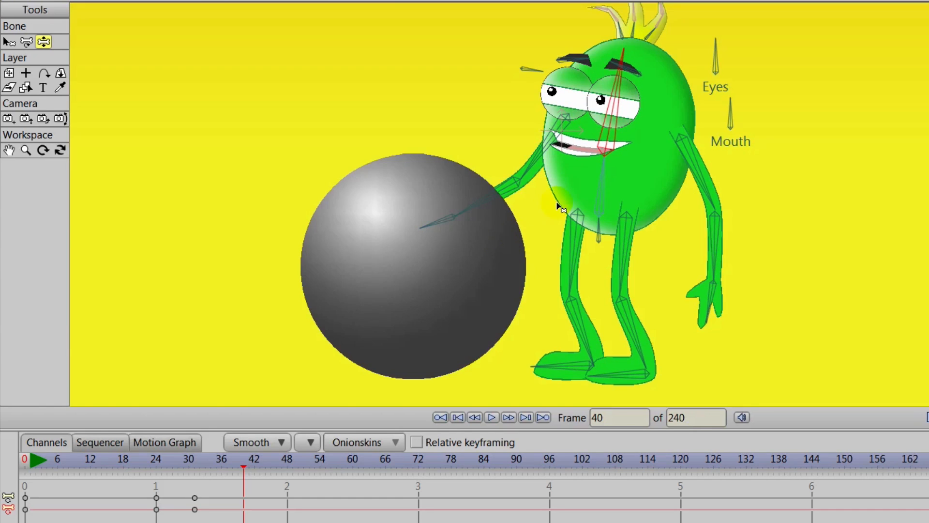
left_click_drag(604, 179, 584, 183)
left_click_drag(561, 83, 526, 97)
left_click_drag(527, 206, 468, 216)
left_click_drag(665, 119, 598, 166)
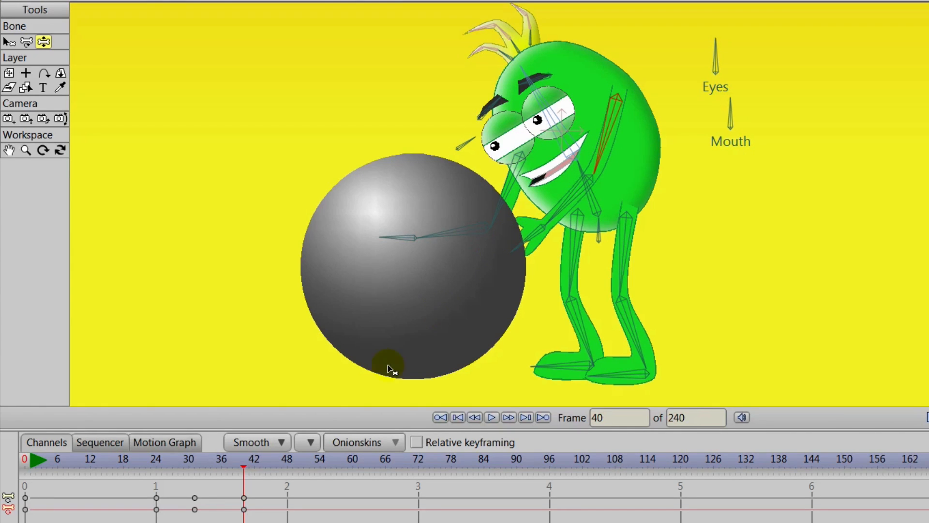
mouse_move(233, 463)
left_mouse_down()
mouse_move(247, 460)
mouse_move(184, 470)
mouse_move(253, 470)
mouse_move(243, 475)
left_mouse_up()
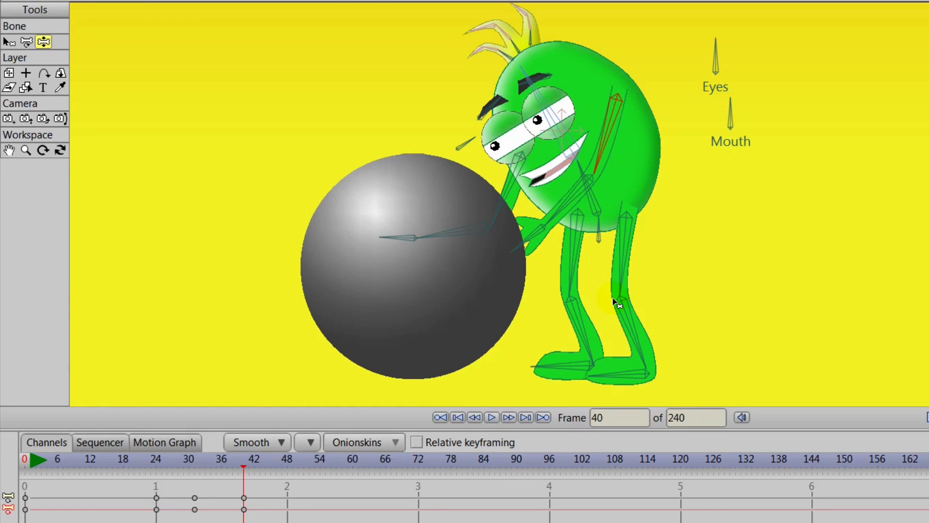
Enable outline-only onion skins and mark frame 31 as the onion-skin frame, with frame 40 as the current frame
left_click(376, 444)
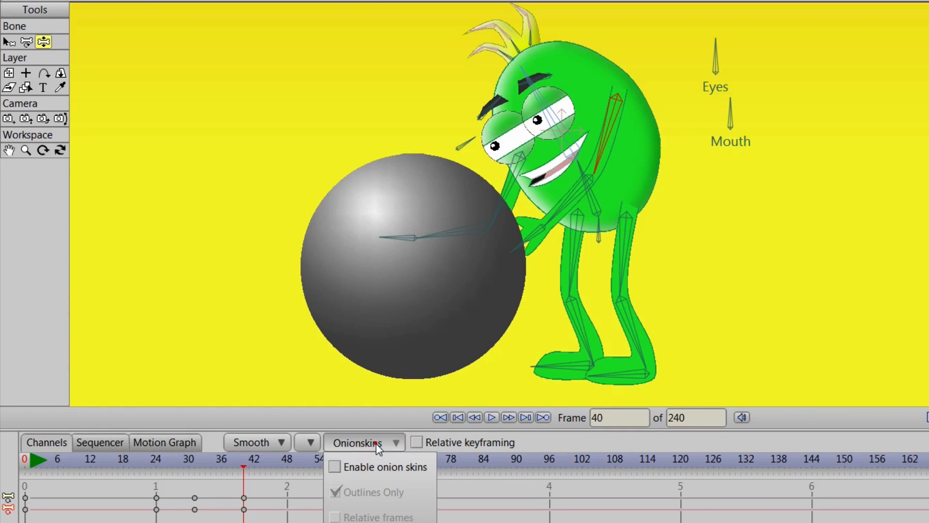
left_click(335, 467)
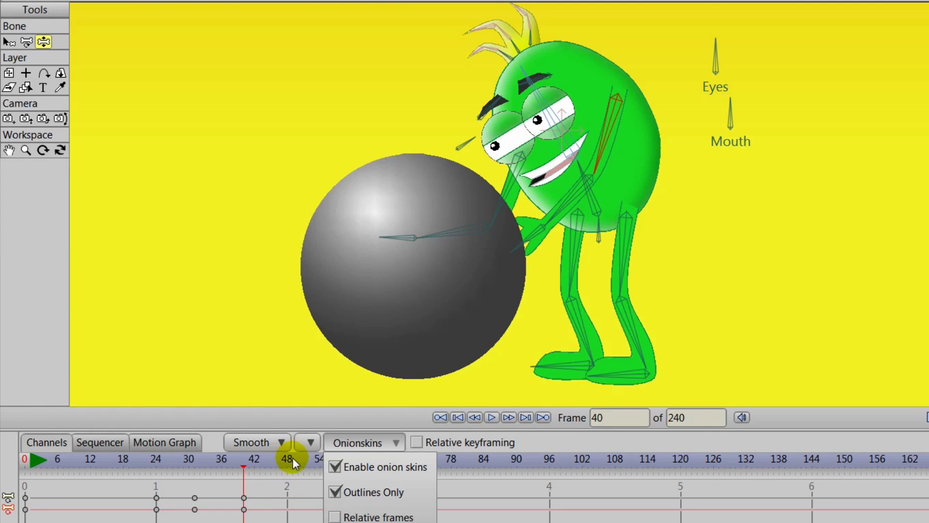
left_click(535, 437)
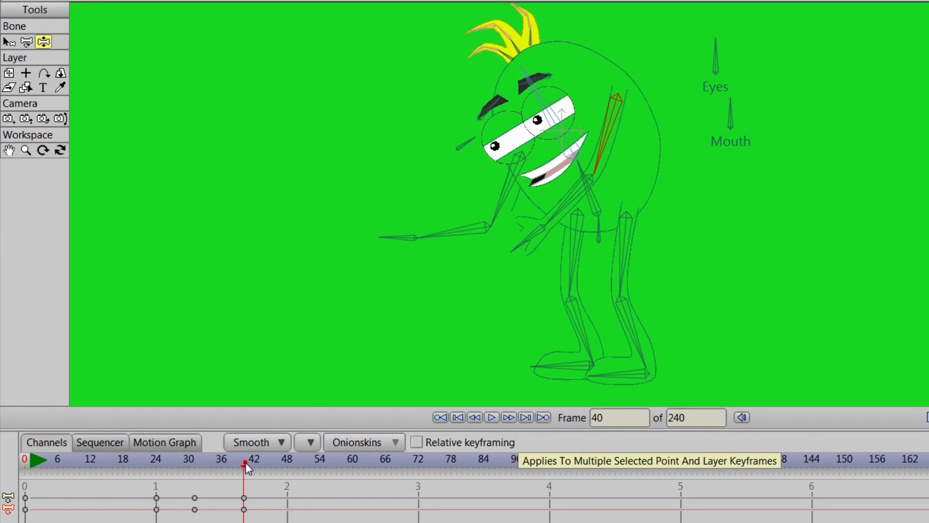
left_click_drag(246, 463, 196, 469)
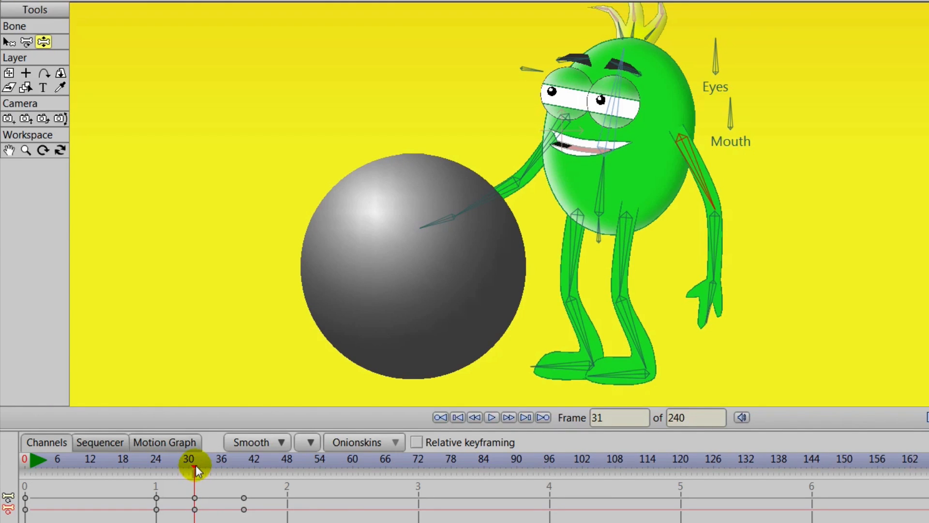
left_click_drag(195, 467, 245, 478)
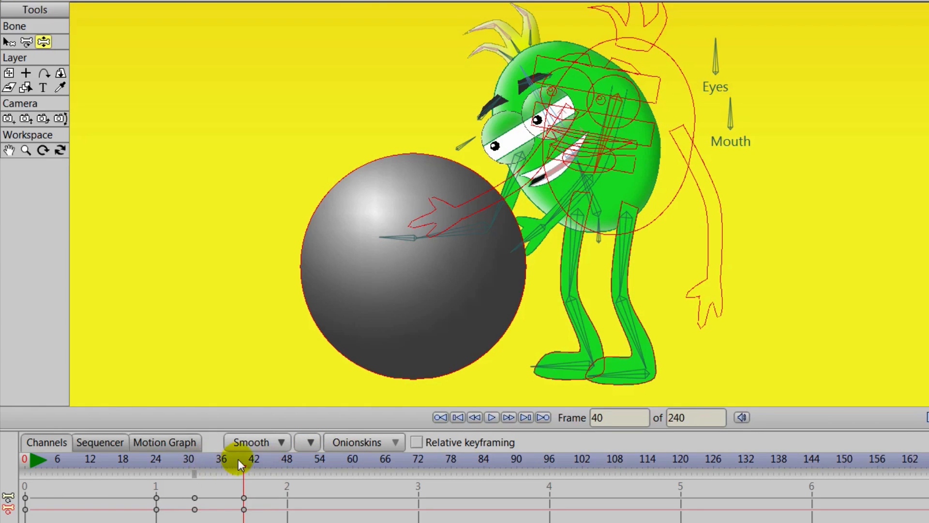
mouse_move(244, 462)
left_mouse_down()
mouse_move(194, 466)
mouse_move(242, 481)
mouse_move(244, 464)
left_mouse_up()
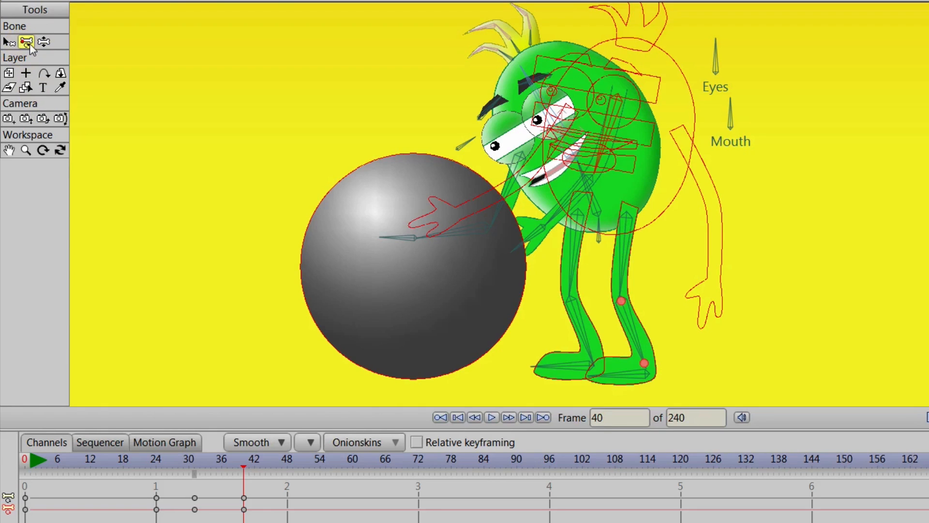
At frame 40, lower the whole monster by moving its root bone down with the Transform Bone tool
left_click(26, 42)
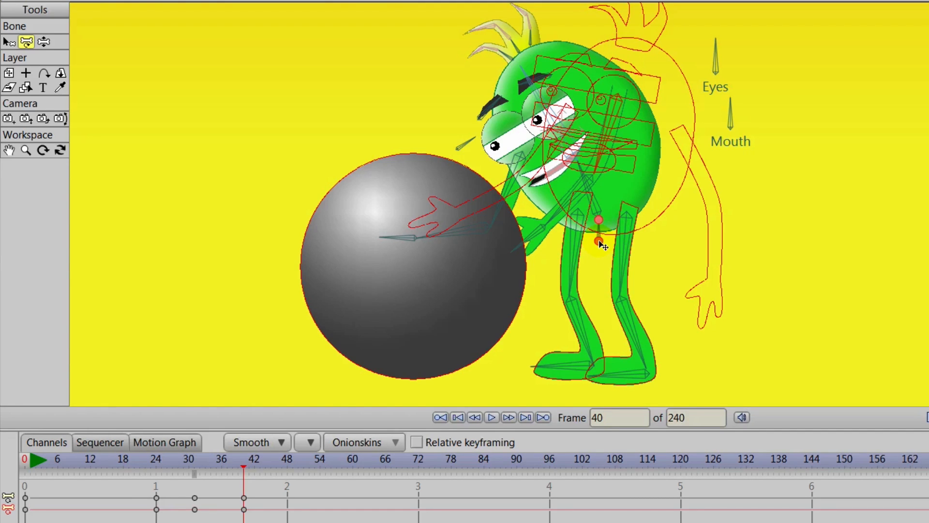
left_click_drag(600, 243, 597, 266)
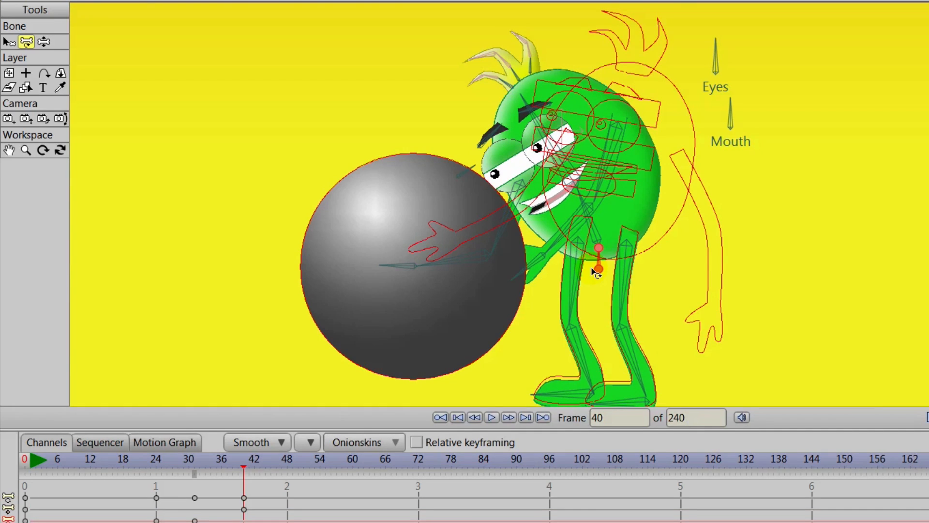
left_click_drag(248, 470, 122, 474)
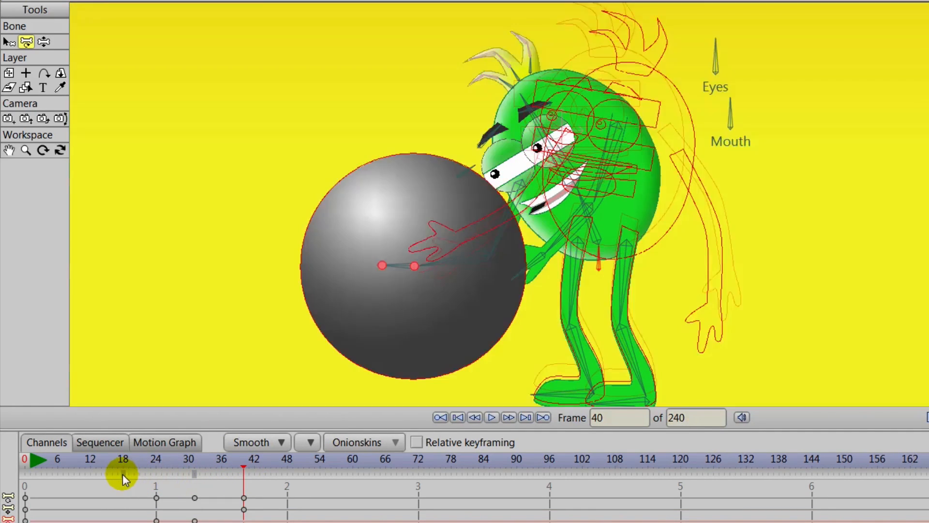
mouse_move(246, 461)
left_mouse_down()
mouse_move(96, 461)
mouse_move(243, 463)
left_mouse_up()
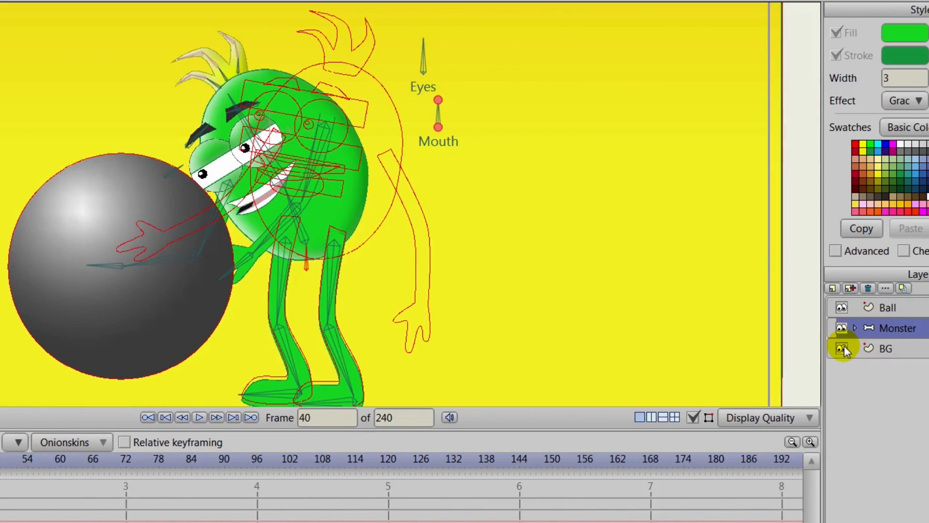
Hide the BG layer and reset the root bone's position at frame 31, returning to frame 40
left_click(830, 347)
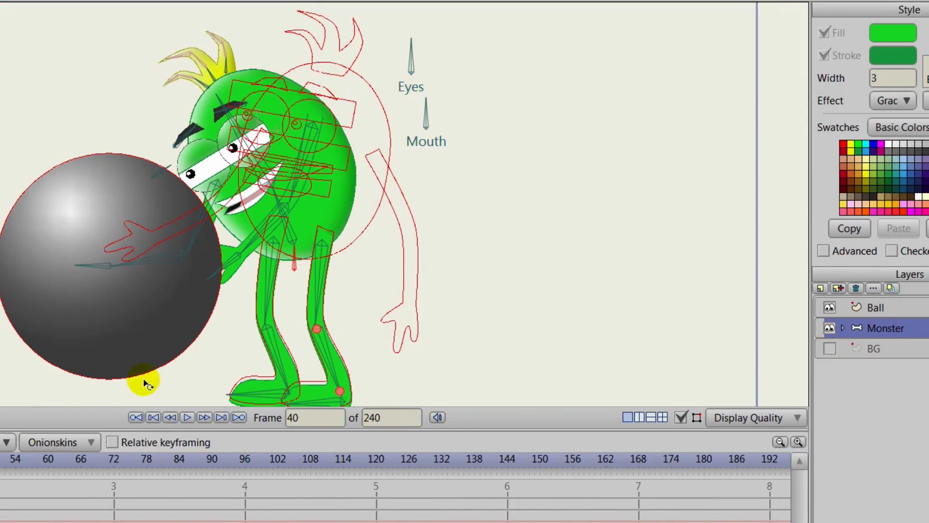
mouse_move(123, 446)
left_mouse_down()
mouse_move(254, 452)
mouse_move(242, 464)
left_mouse_up()
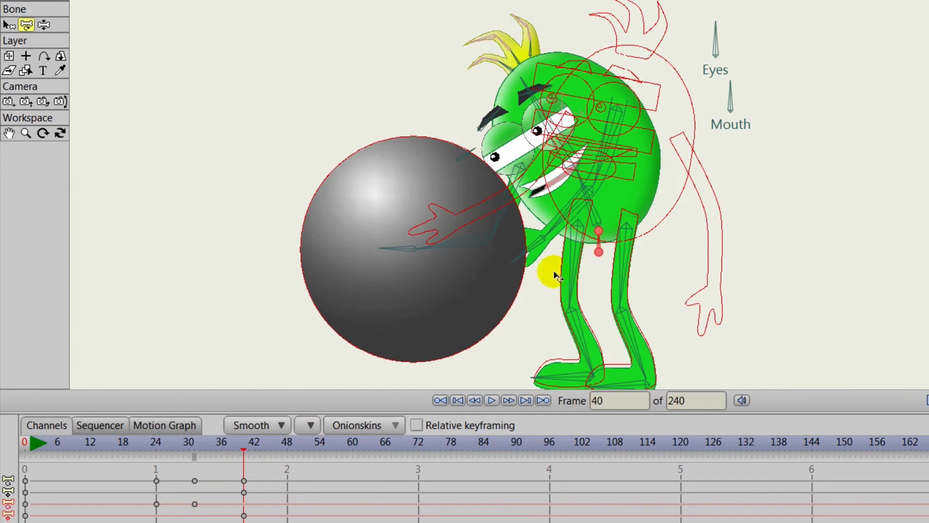
left_click_drag(245, 445, 192, 452)
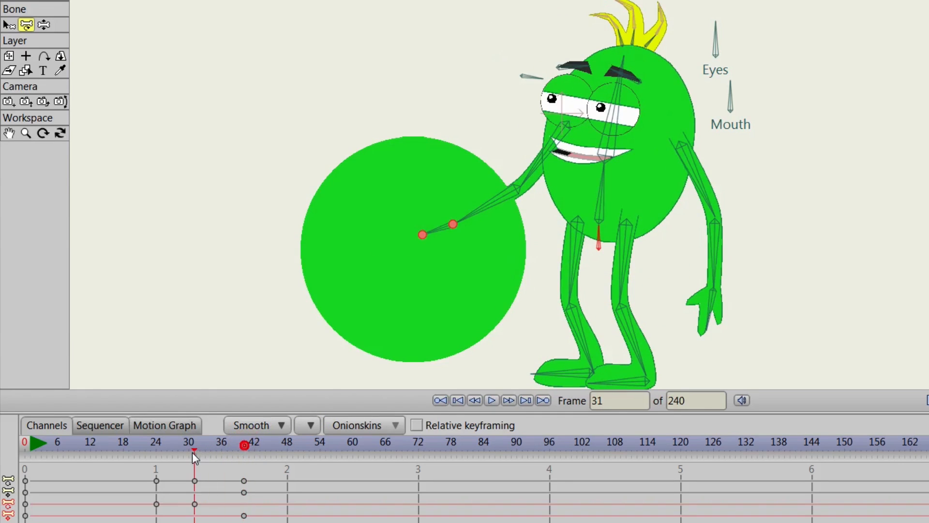
left_click(598, 248)
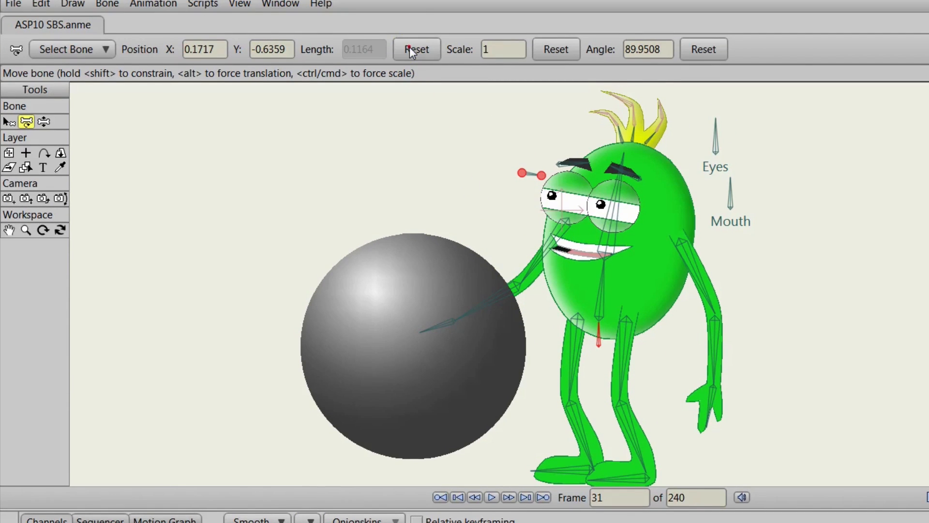
left_click(409, 47)
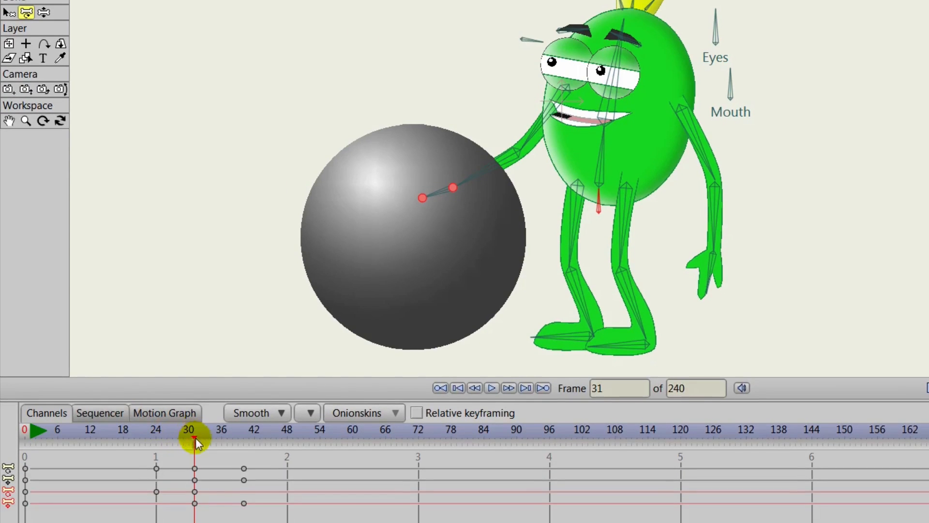
mouse_move(195, 437)
left_mouse_down()
mouse_move(147, 440)
mouse_move(245, 460)
left_mouse_up()
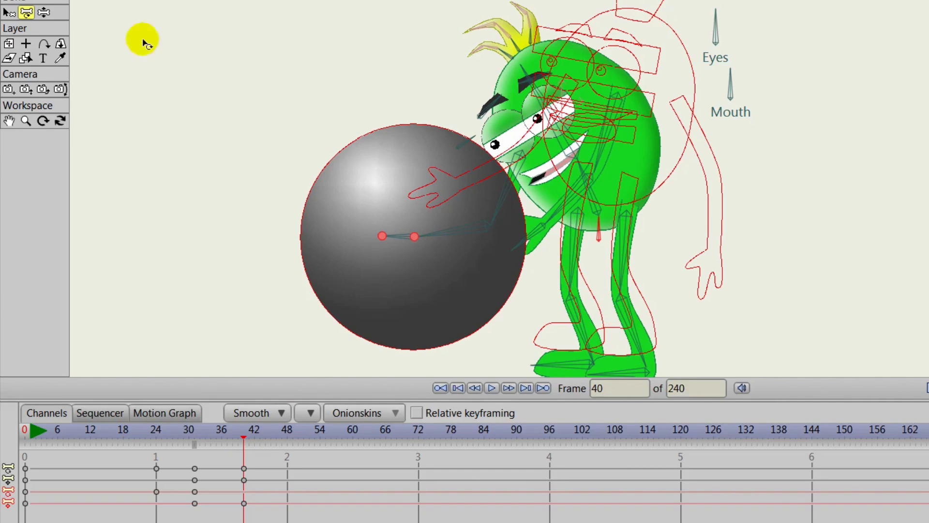
At frame 40, bend both of the monster's legs with Manipulate Bones so the feet match the frame 31 onion-skin outline
left_click(43, 12)
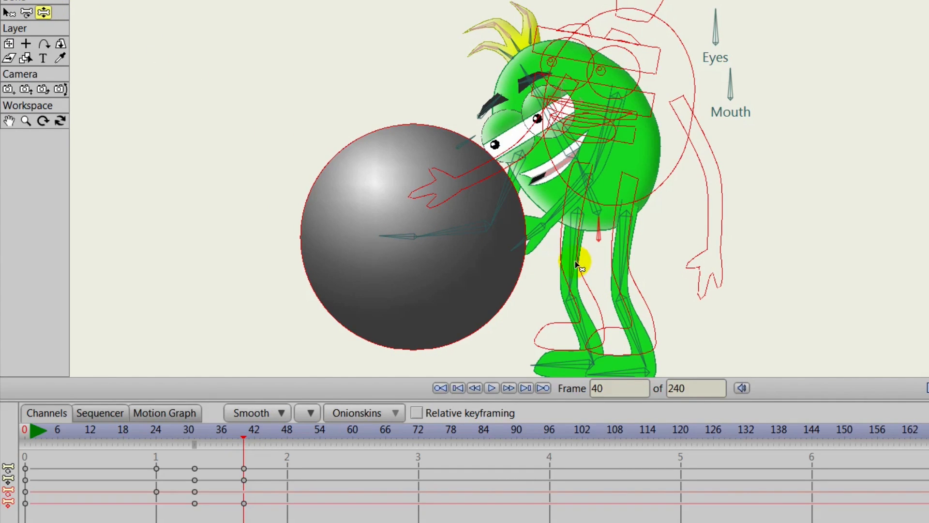
left_click_drag(576, 262, 613, 289)
mouse_move(552, 354)
left_mouse_down()
mouse_move(547, 335)
mouse_move(561, 308)
mouse_move(568, 315)
mouse_move(545, 343)
mouse_move(576, 319)
left_mouse_up()
left_click(612, 269)
left_click_drag(620, 261, 603, 238)
mouse_move(574, 289)
left_mouse_down()
mouse_move(652, 266)
mouse_move(665, 280)
left_mouse_up()
mouse_move(608, 367)
left_mouse_down()
mouse_move(604, 338)
mouse_move(636, 329)
mouse_move(605, 349)
left_mouse_up()
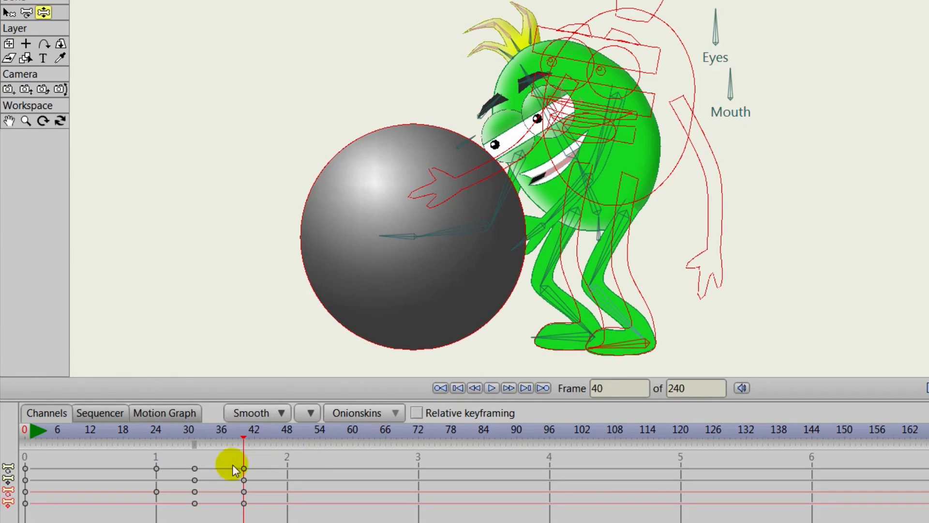
At frame 36, adjust both lower legs and feet to line up with the onion-skin outline, and return to frame 40
mouse_move(248, 431)
left_mouse_down()
mouse_move(170, 423)
mouse_move(251, 431)
mouse_move(193, 435)
mouse_move(250, 454)
mouse_move(221, 456)
mouse_move(218, 435)
mouse_move(228, 432)
left_mouse_up()
left_click(544, 342)
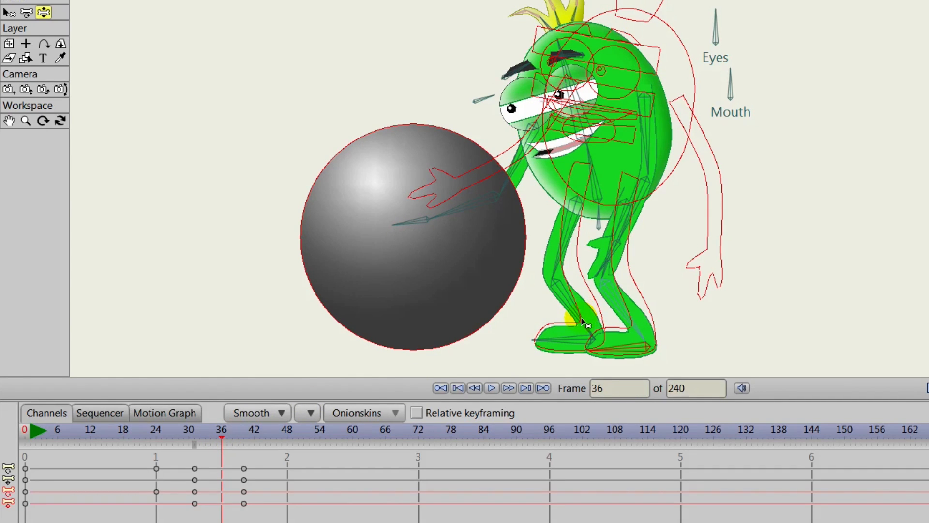
mouse_move(581, 323)
left_mouse_down()
mouse_move(566, 324)
mouse_move(558, 345)
mouse_move(556, 338)
left_mouse_up()
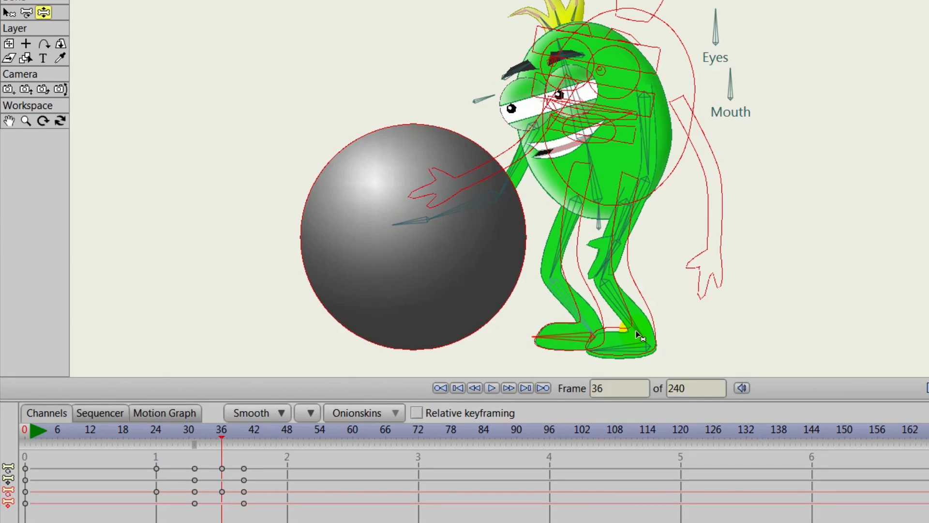
left_click_drag(638, 334, 609, 347)
mouse_move(219, 443)
left_mouse_down()
mouse_move(207, 428)
mouse_move(253, 427)
mouse_move(207, 424)
mouse_move(274, 432)
mouse_move(203, 424)
mouse_move(243, 434)
left_mouse_up()
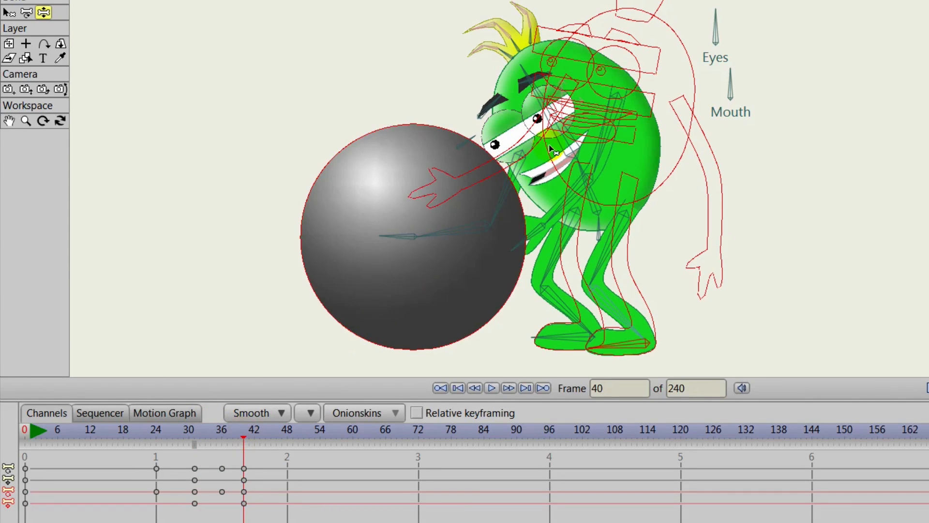
Remove the frame 31 onion skin and, at frame 40, move the near upper-arm bone down toward the ball with Transform Bone
left_click(195, 443)
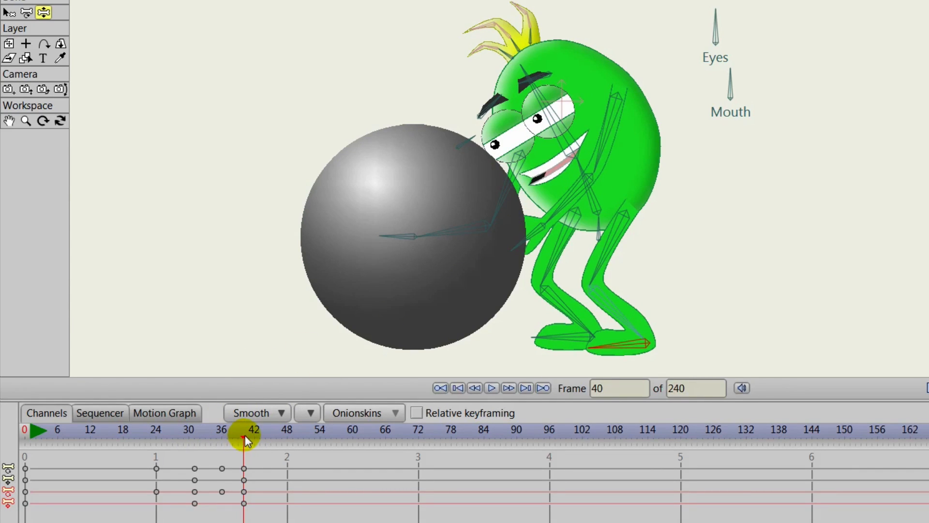
left_click(26, 13)
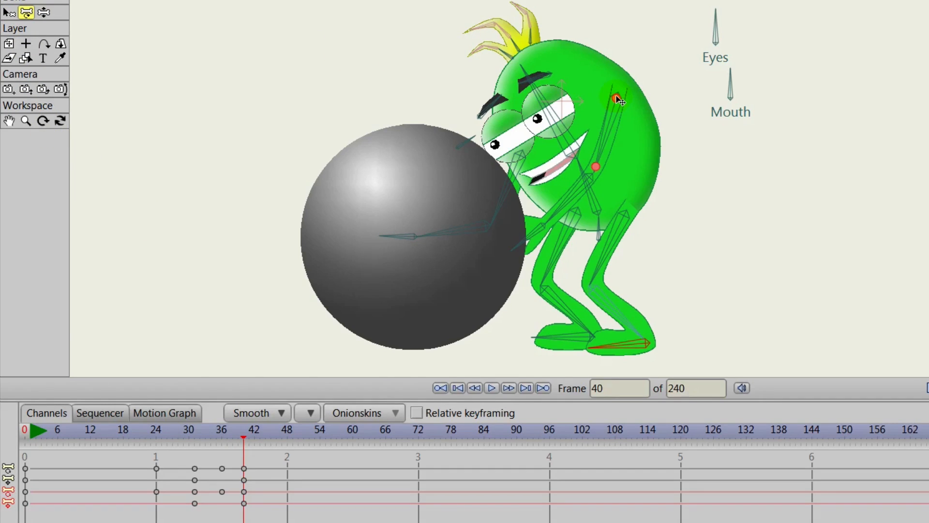
left_click_drag(618, 100, 597, 126)
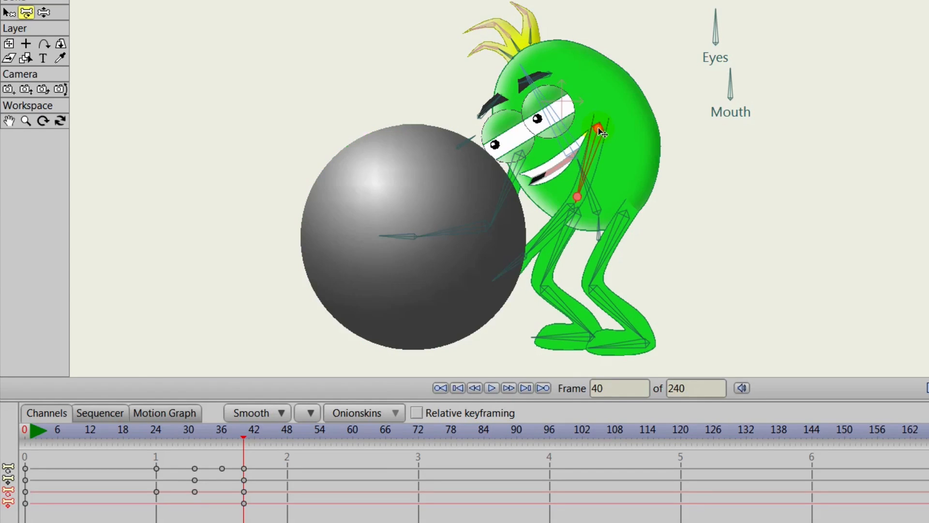
Reset the near upper-arm bone's position at frame 31 and return to frame 40
mouse_move(242, 434)
left_mouse_down()
mouse_move(191, 442)
mouse_move(239, 442)
mouse_move(100, 434)
mouse_move(208, 446)
mouse_move(194, 452)
left_mouse_up()
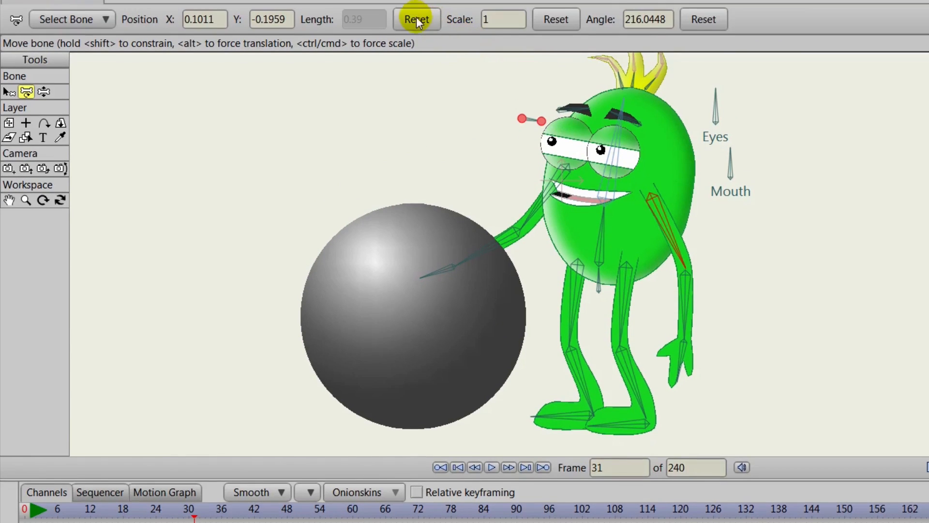
left_click(415, 18)
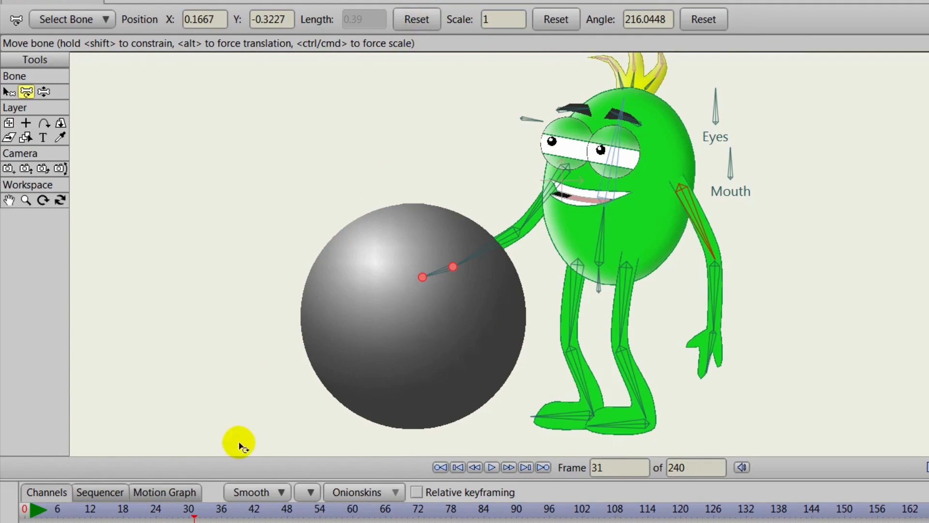
left_click_drag(194, 511, 212, 510)
mouse_move(212, 448)
left_mouse_down()
mouse_move(248, 443)
mouse_move(205, 441)
mouse_move(258, 447)
mouse_move(245, 448)
left_mouse_up()
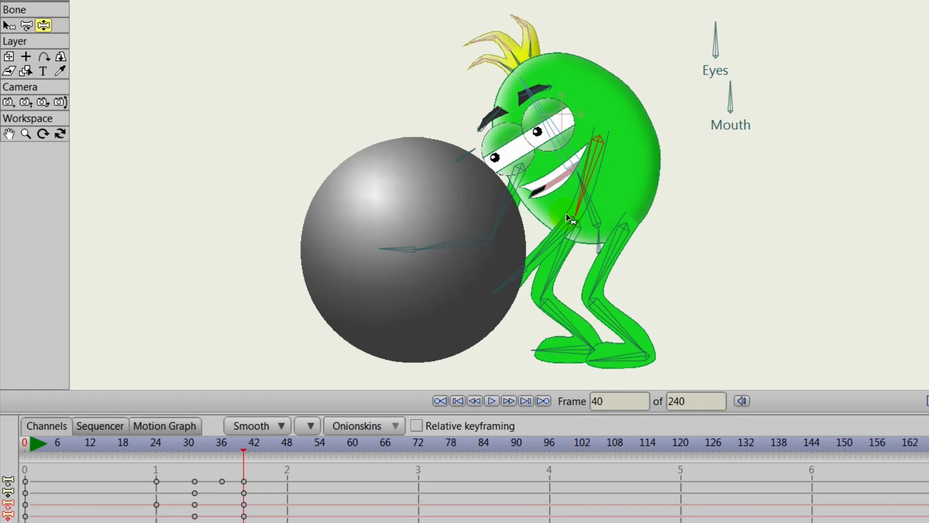
At frame 40, adjust both arms with Manipulate Bones so they reach farther around the ball
left_click(534, 235)
mouse_move(535, 235)
left_mouse_down()
mouse_move(503, 218)
mouse_move(501, 205)
left_mouse_up()
mouse_move(245, 447)
left_mouse_down()
mouse_move(186, 440)
mouse_move(263, 442)
mouse_move(242, 455)
left_mouse_up()
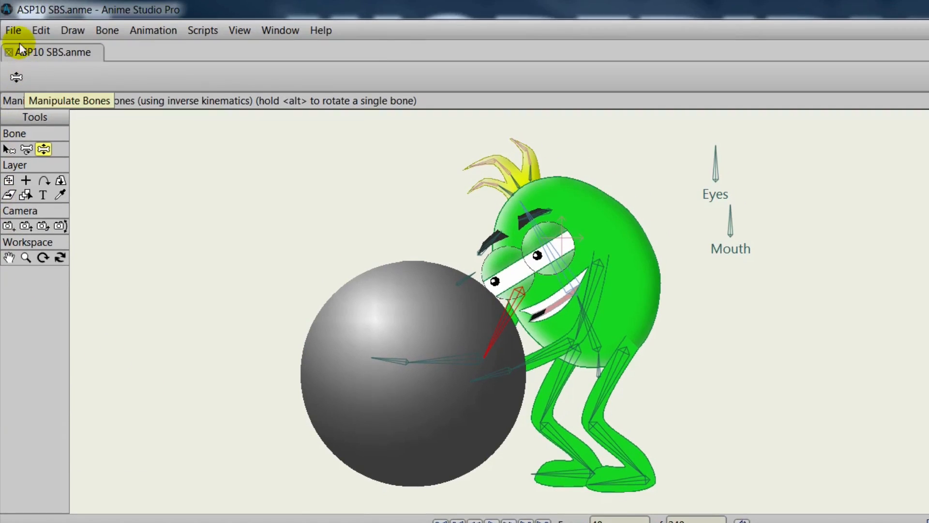
Save the project, and key the frame 40 grab pose again at frame 43 to hold it
left_click(14, 31)
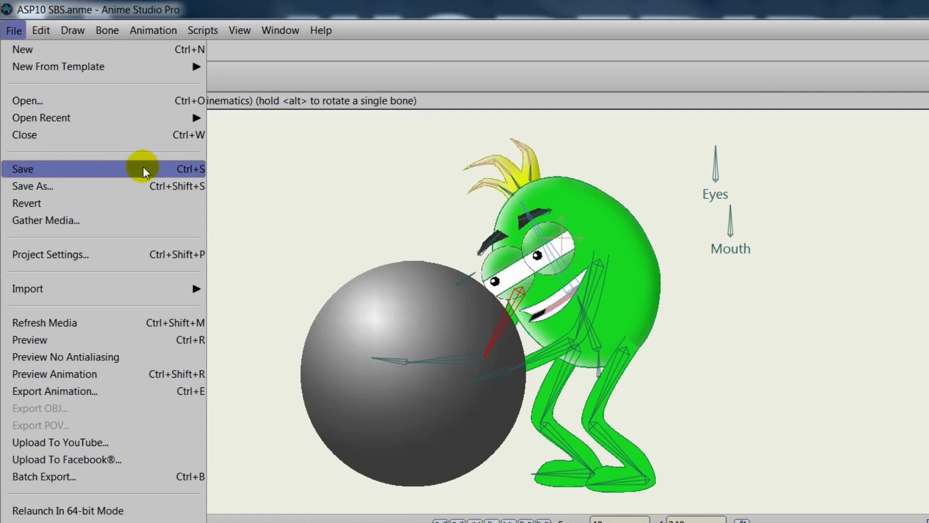
left_click(173, 170)
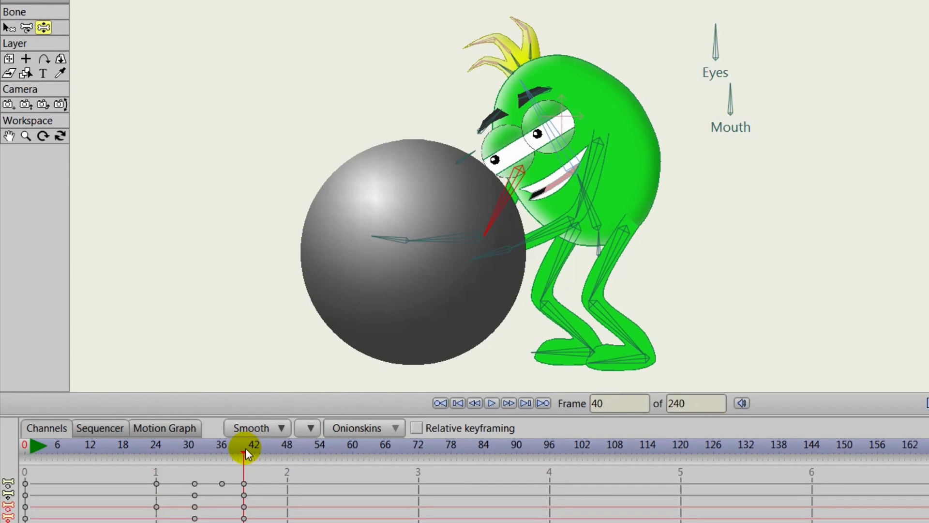
key("Right")
key("Right")
key("Right")
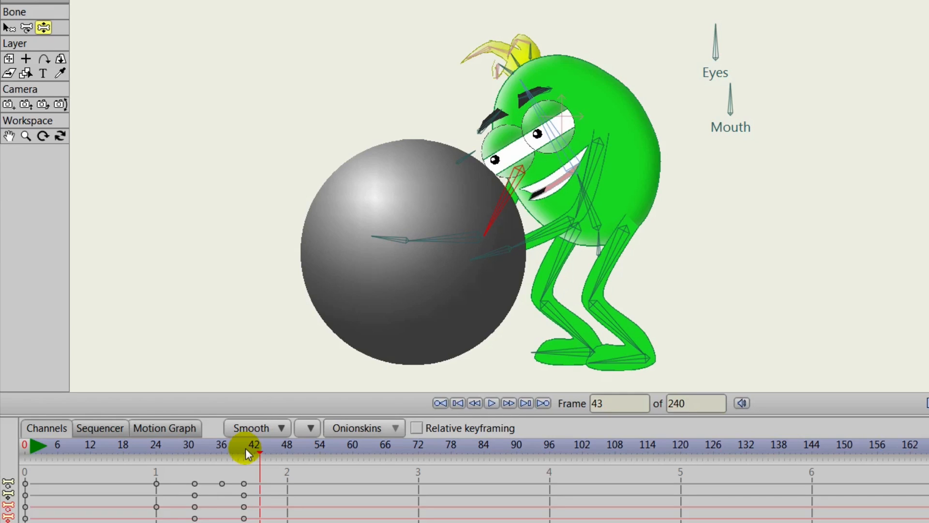
key("ctrl+v")
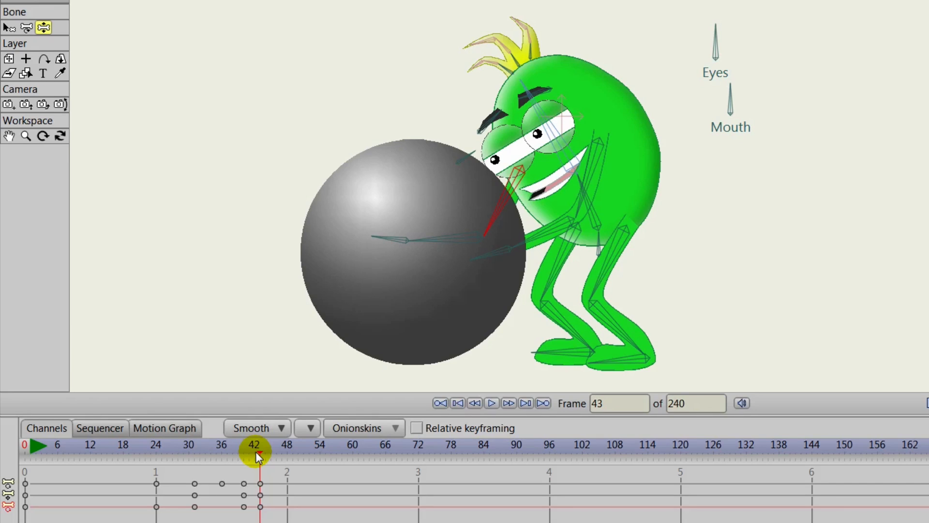
At frame 56, rotate the lower and upper spine bones back so the monster leans away from the ball, and scrub to check the motion
key("Right")
key("Right")
key("Right")
key("Right")
key("Right")
key("Right")
key("Right")
key("Right")
key("Right")
key("Right")
key("Right")
key("Right")
key("Right")
key("Right")
key("Right")
key("Left")
key("Left")
left_click(596, 220)
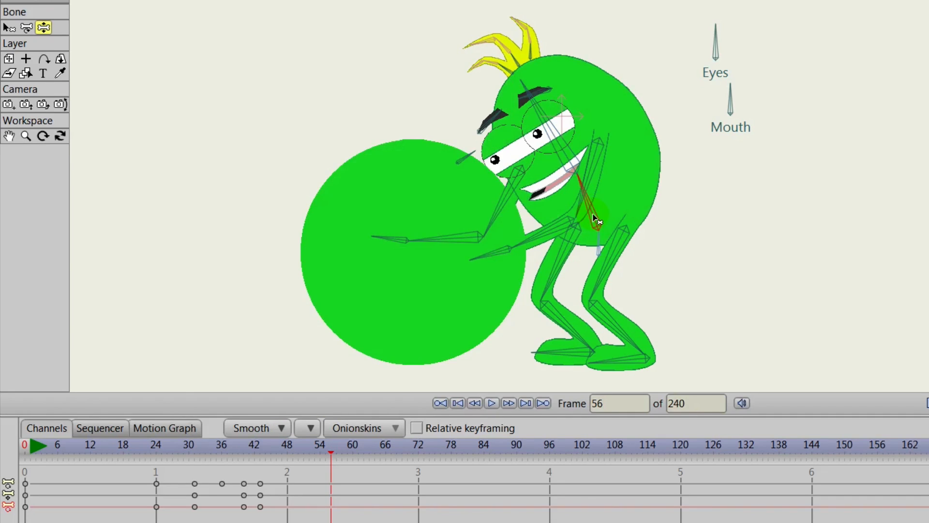
left_click_drag(596, 221, 597, 211)
left_click_drag(577, 96, 582, 109)
left_click(332, 471)
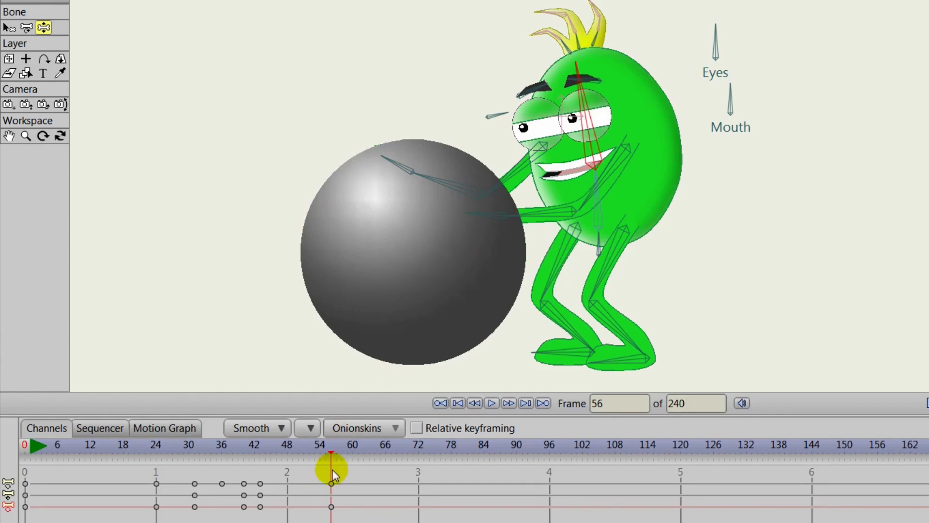
left_click_drag(329, 448, 227, 448)
left_click_drag(241, 460, 332, 473)
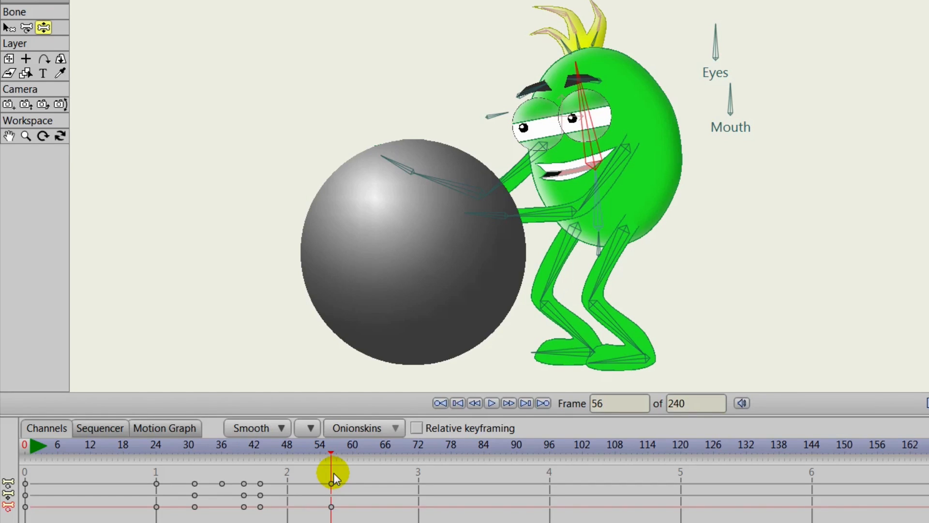
At frame 64, rotate both spine bones forward so the monster leans toward the ball again
key("Right")
key("Right")
key("Right")
key("Right")
key("Right")
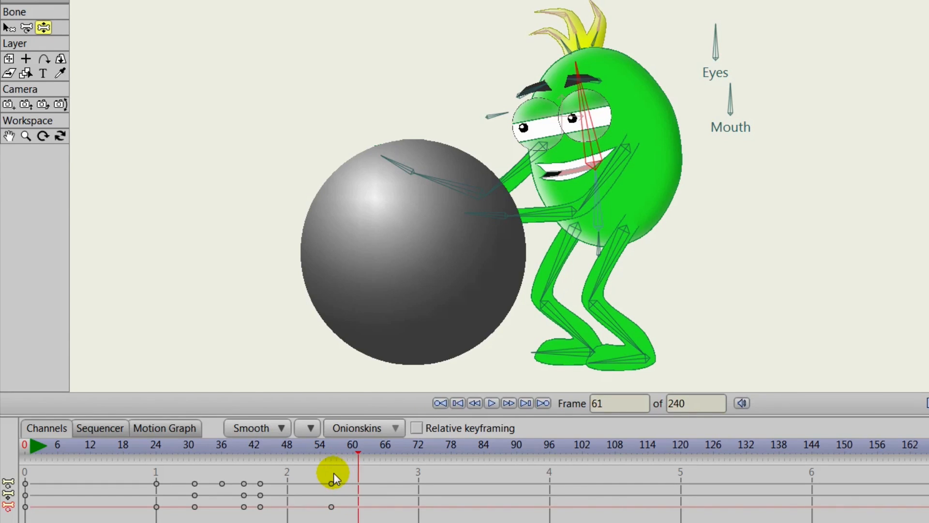
key("Right")
key("Right")
key("Right")
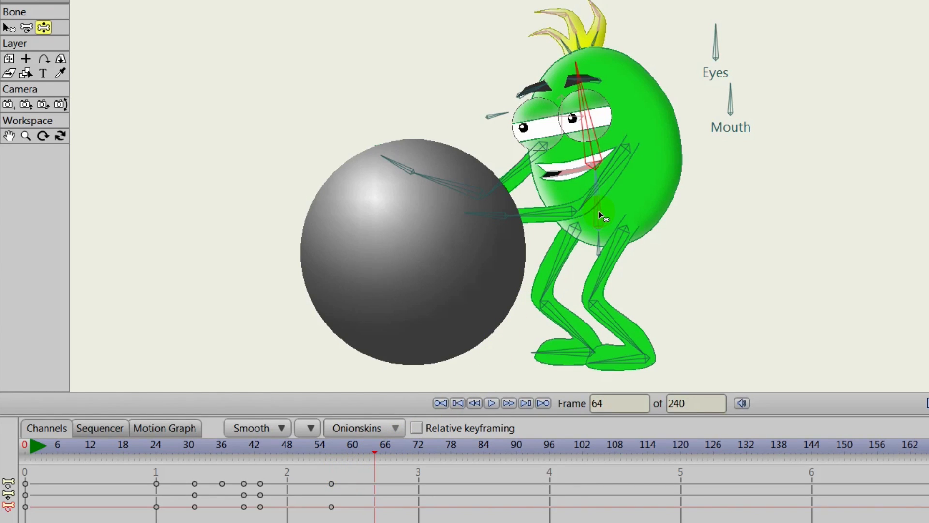
left_click_drag(599, 212, 597, 216)
left_click_drag(563, 131, 561, 125)
left_click(379, 444)
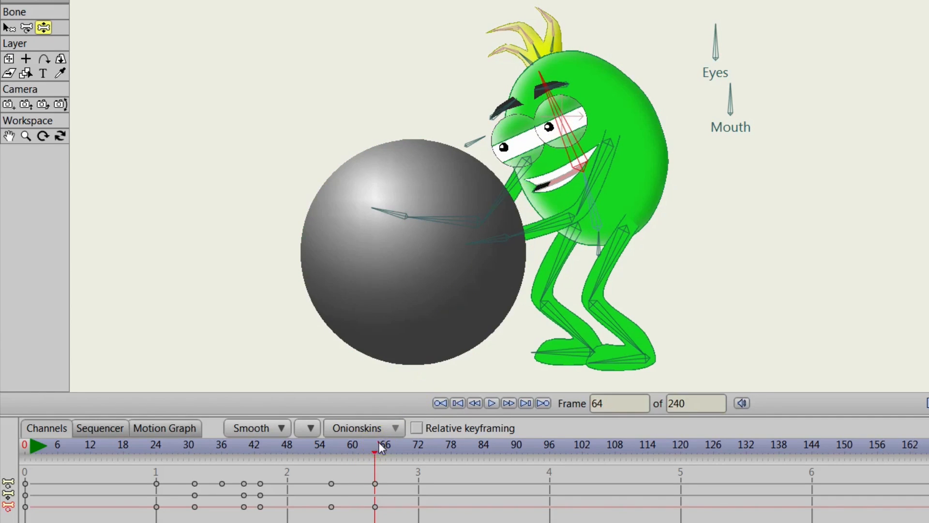
mouse_move(378, 444)
left_mouse_down()
mouse_move(338, 454)
mouse_move(375, 458)
left_mouse_up()
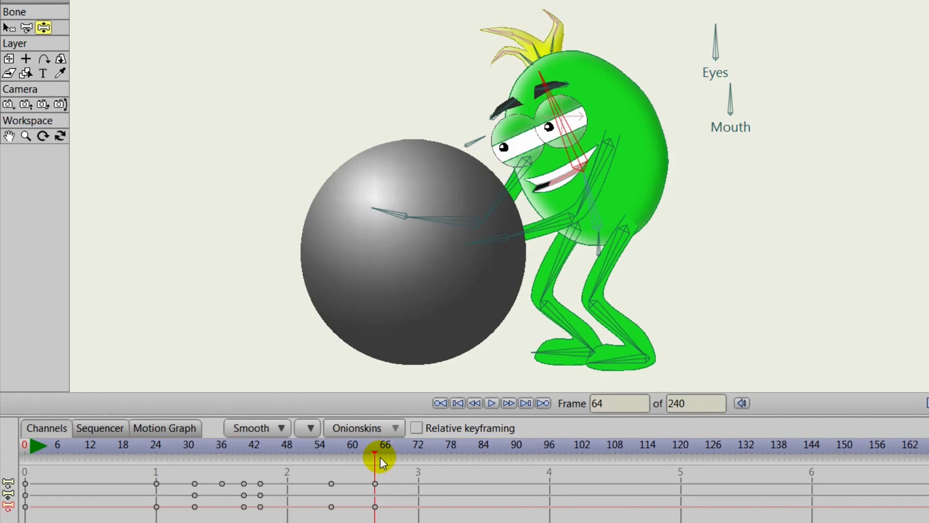
At frame 75, rotate both spine bones back so the monster pulls upright against the ball
key("Right")
key("Right")
key("Right")
key("Right")
key("Right")
key("Right")
key("Right")
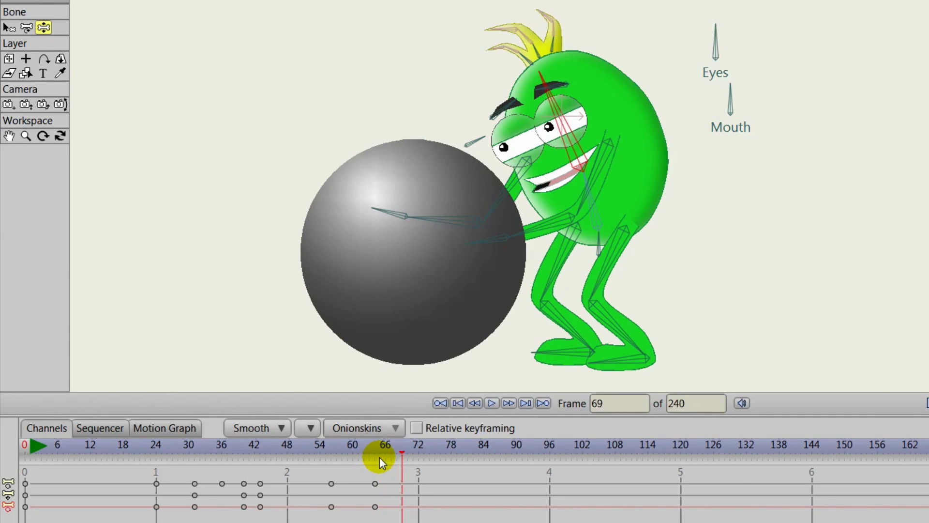
key("Right")
key("Right")
key("Right")
key("Right")
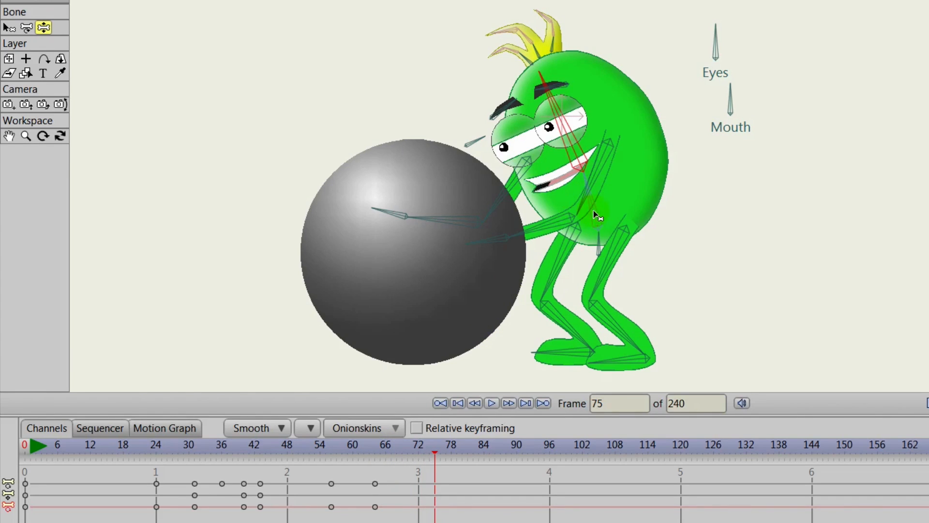
left_click_drag(593, 210, 598, 216)
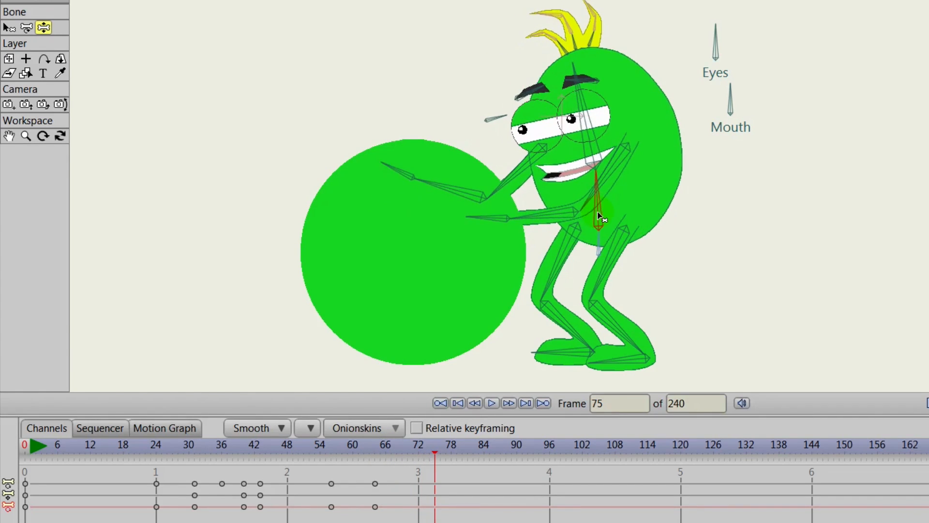
left_click_drag(581, 97, 594, 111)
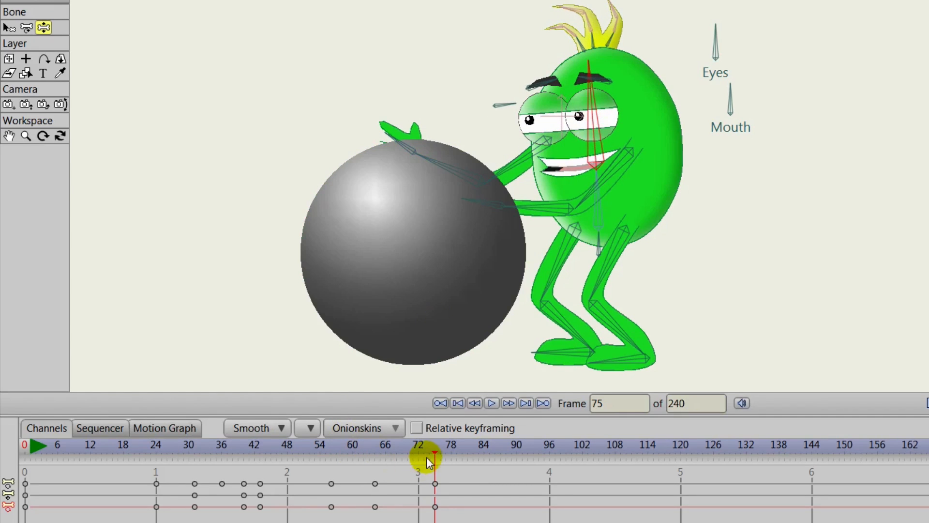
left_click_drag(426, 456, 433, 487)
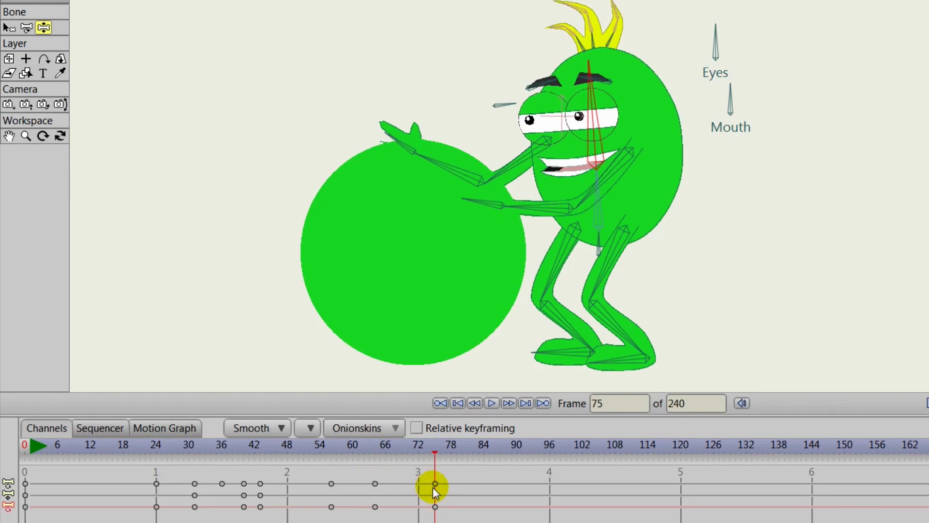
Fine-tune the spine bones' backward lean at frame 75 and scrub from frame 42 to check the pulling motion
left_click(600, 213)
left_click_drag(600, 211, 601, 212)
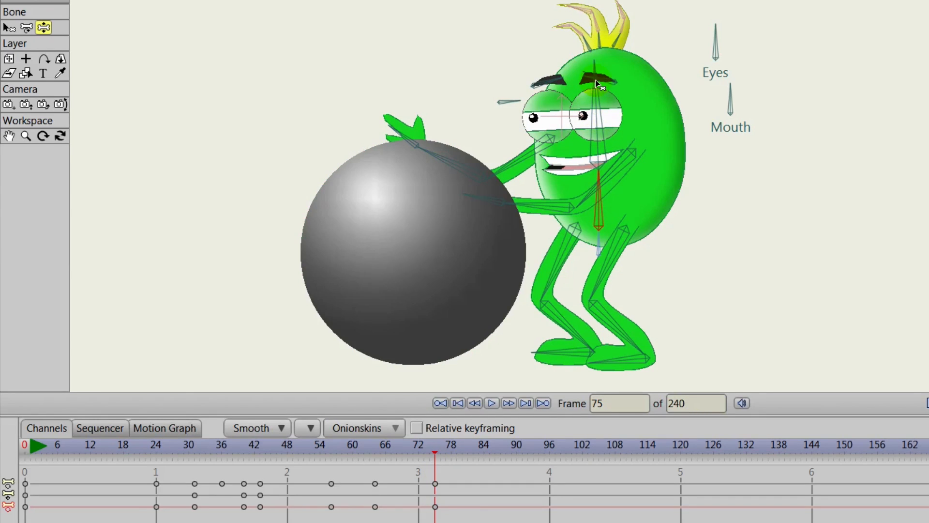
left_click(598, 89)
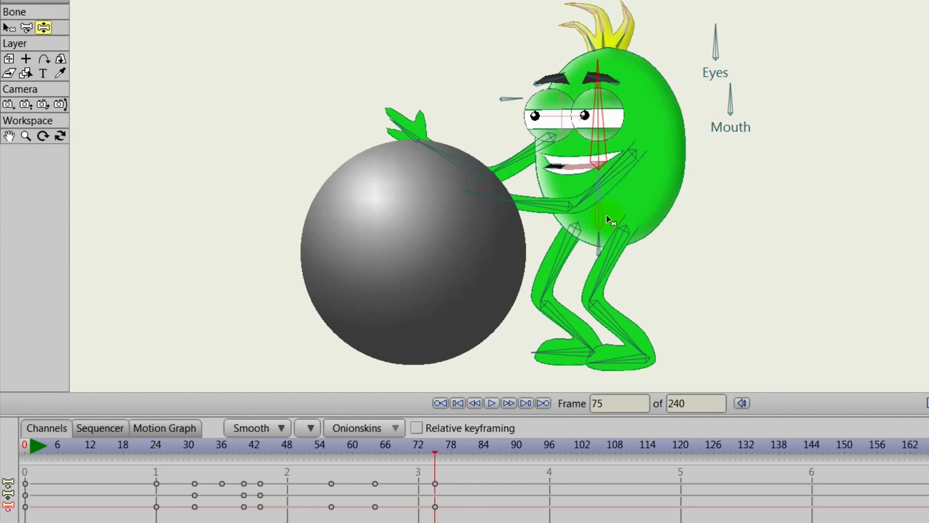
left_click(600, 212)
left_click_drag(600, 211, 599, 213)
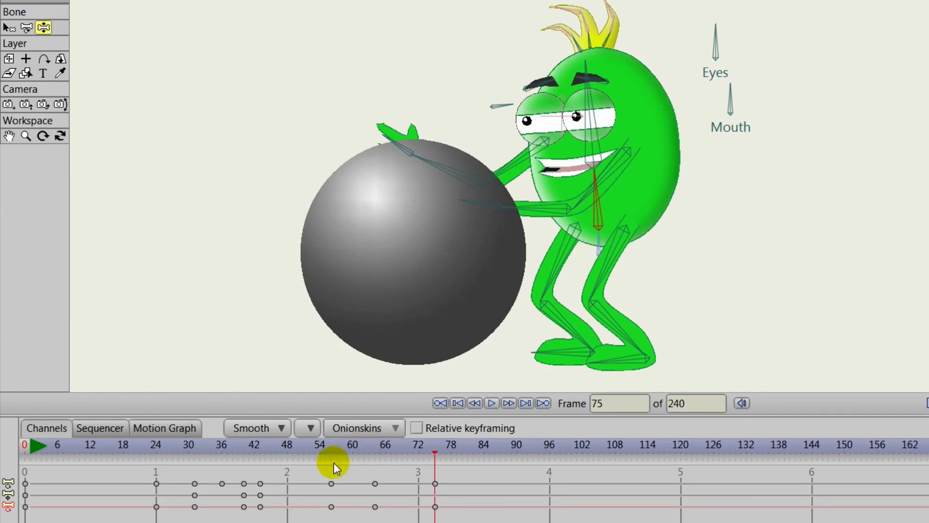
left_click_drag(256, 448, 437, 467)
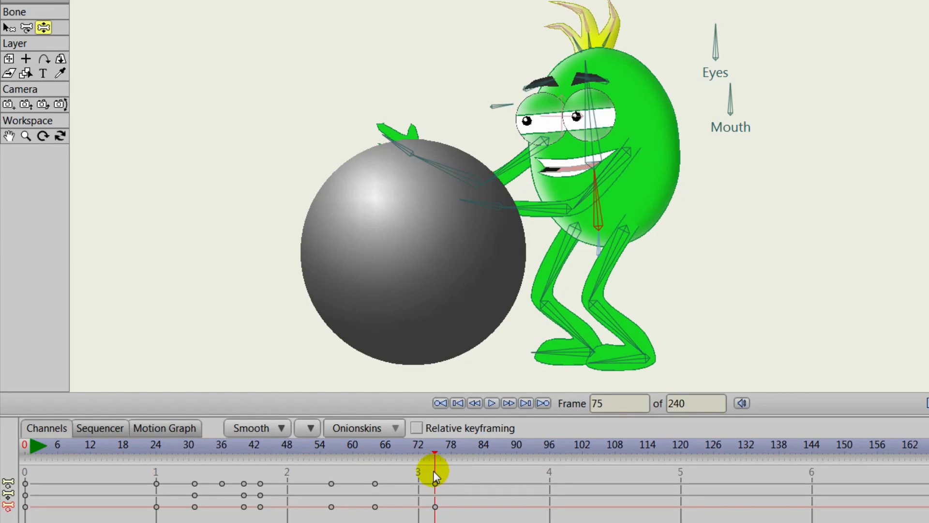
At frame 80, rotate both spine bones forward so the monster bends over the ball again
key("ctrl+Right")
key("ctrl+Right")
key("ctrl+Right")
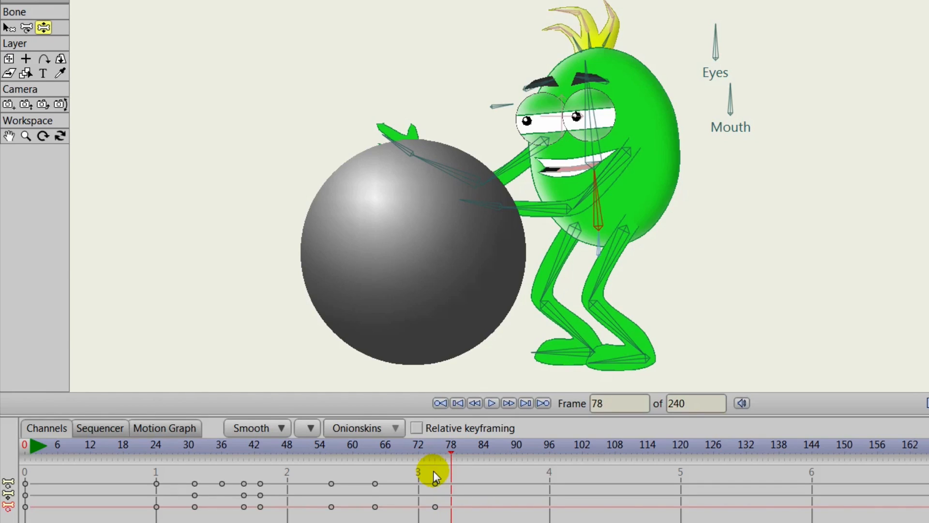
key("ctrl+Right")
key("ctrl+Right")
key("ctrl+Right")
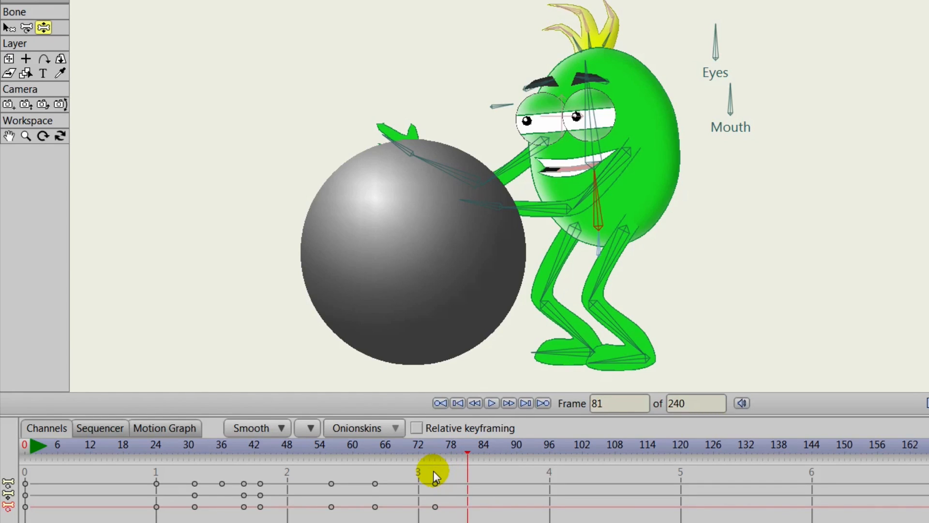
key("ctrl+Left")
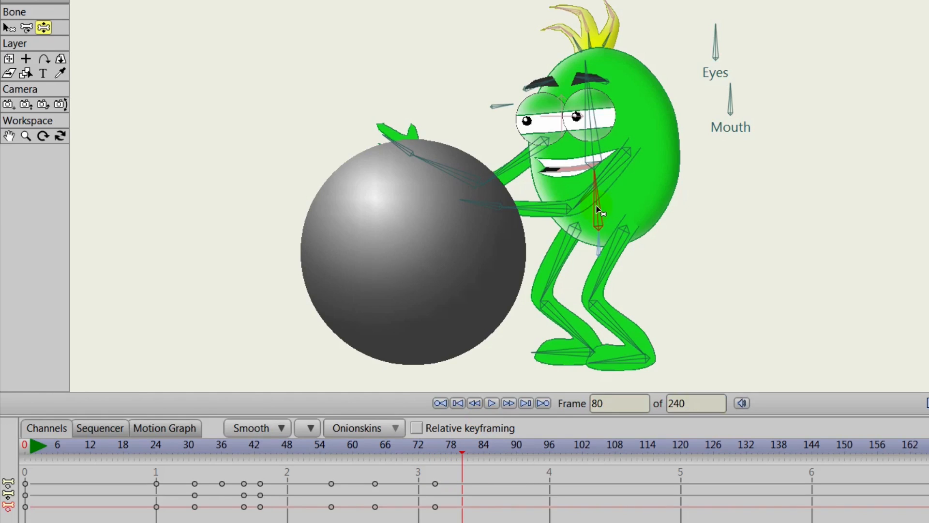
left_click_drag(598, 211, 593, 213)
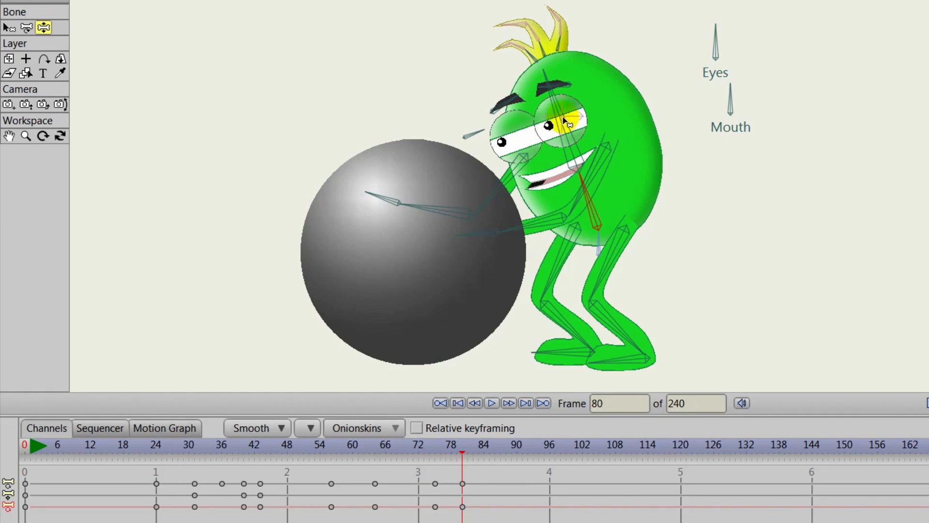
left_click_drag(559, 118, 554, 127)
left_click(462, 454)
Freeze the monster's pose with keyframes at frames 56, 64, 75 and 80
left_click_drag(465, 449, 333, 470)
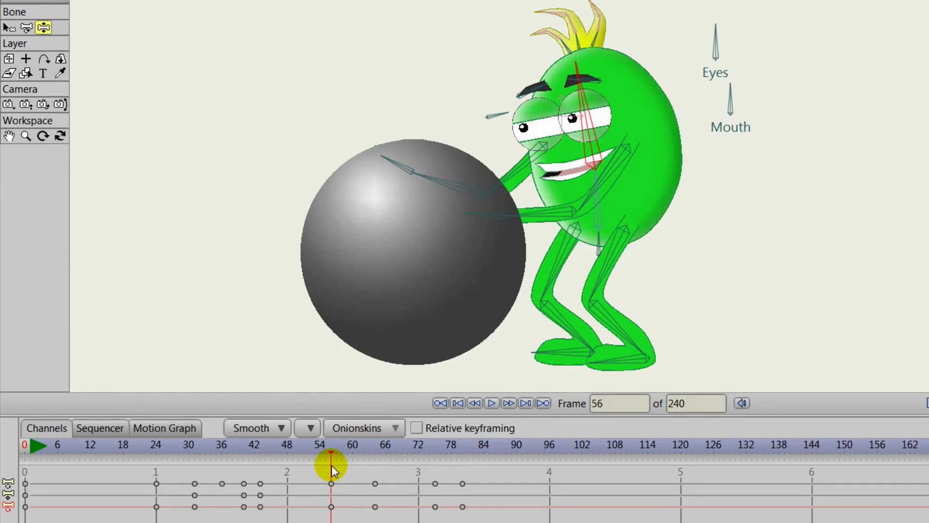
key("ctrl+f")
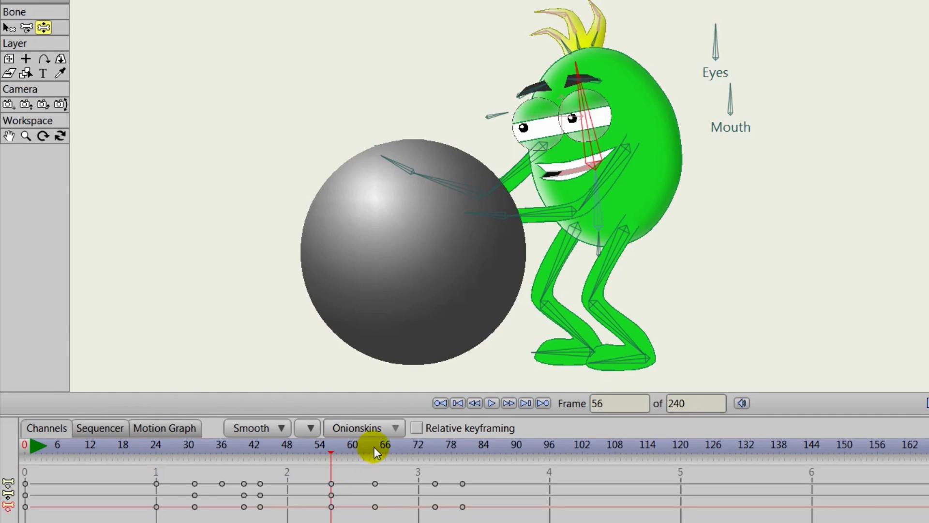
left_click(374, 446)
key("ctrl+f")
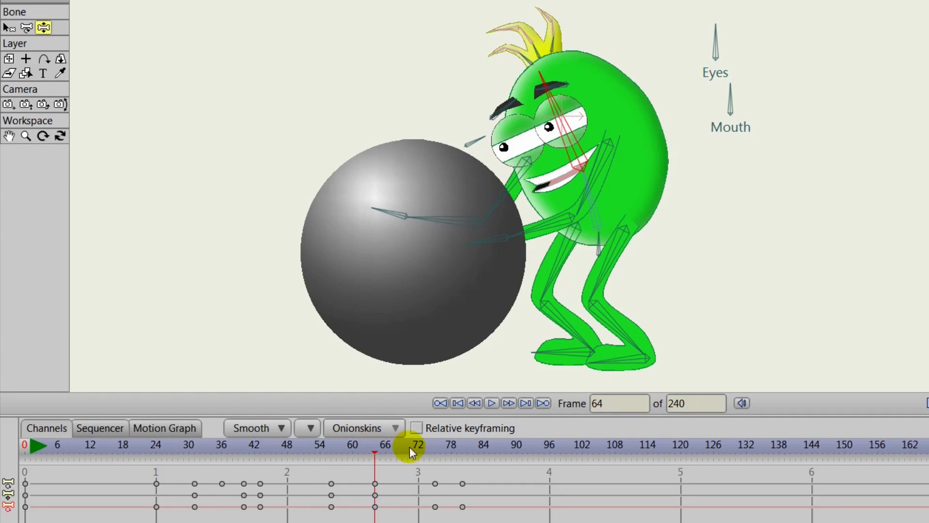
left_click(435, 444)
key("ctrl+f")
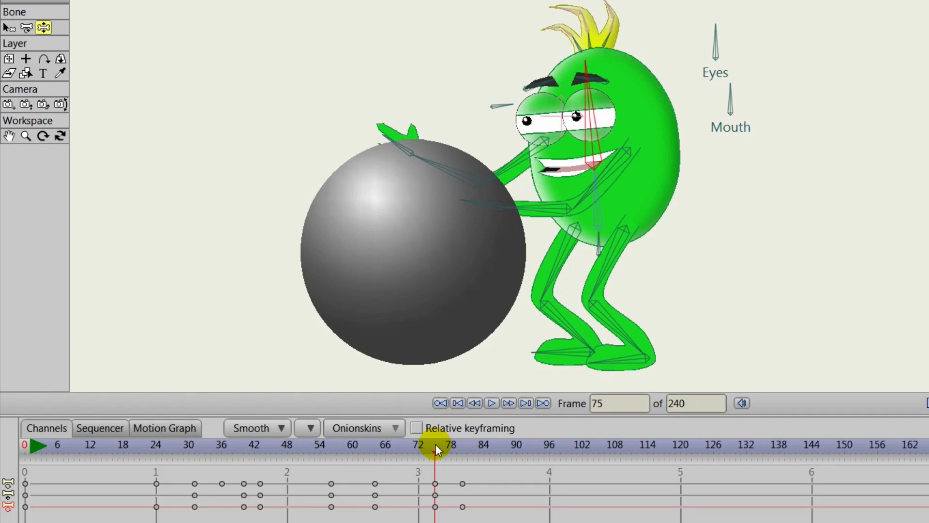
left_click(463, 445)
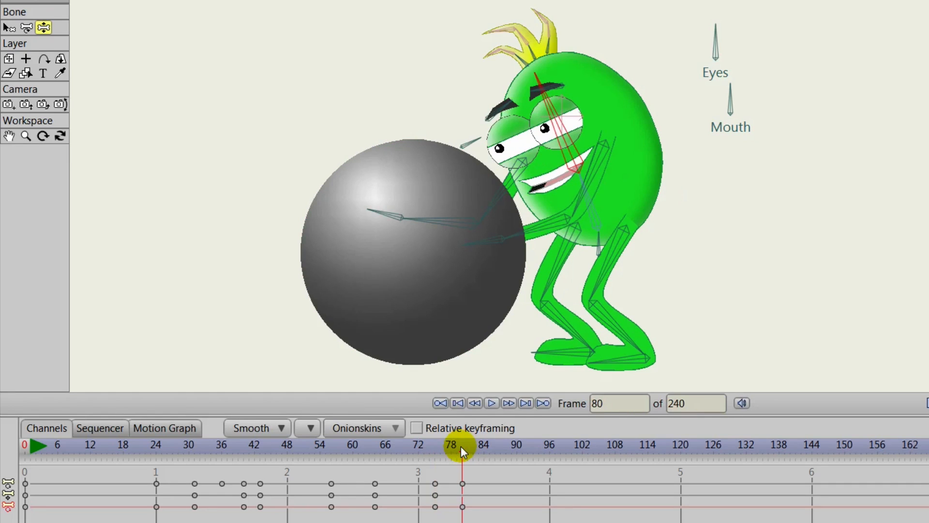
key("ctrl+f")
At frame 92, rotate both spine bones back so the monster straightens up and leans away from the ball
mouse_move(465, 447)
left_mouse_down()
mouse_move(505, 455)
mouse_move(525, 471)
left_mouse_up()
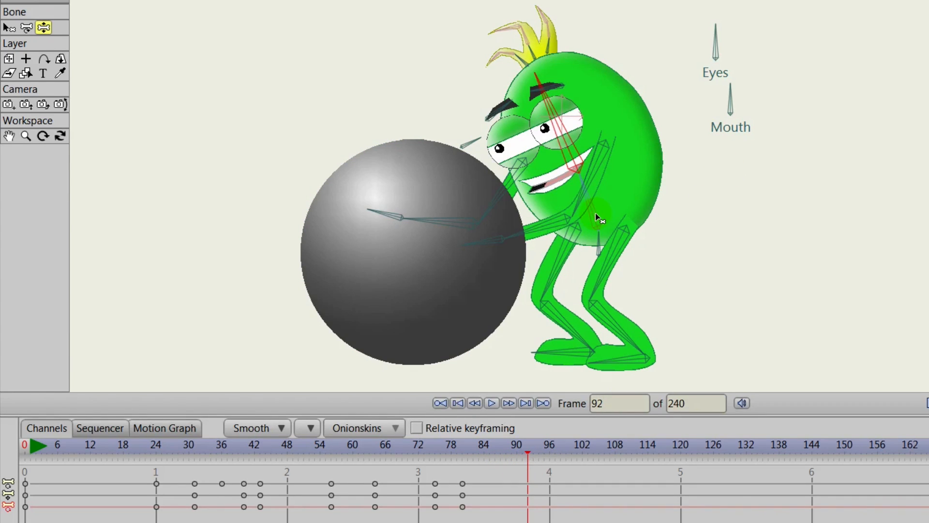
left_click_drag(597, 213, 606, 217)
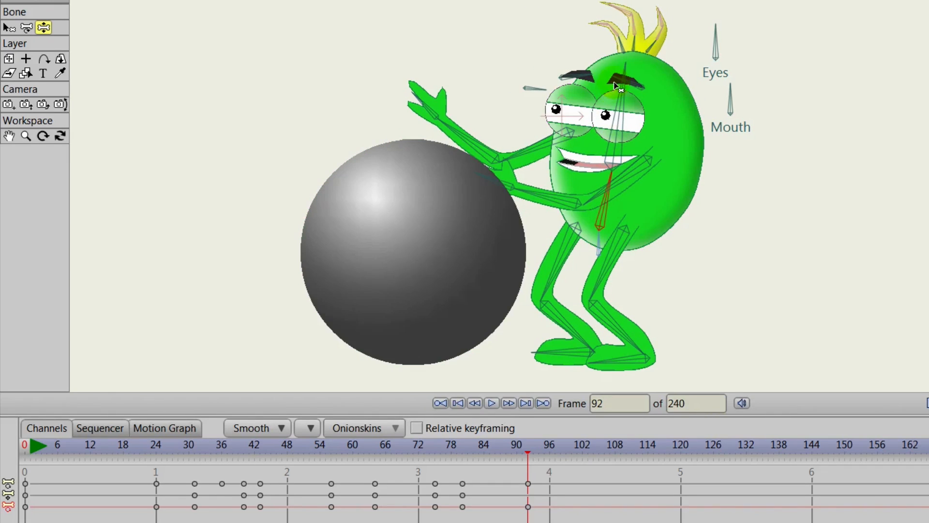
left_click_drag(623, 89, 632, 99)
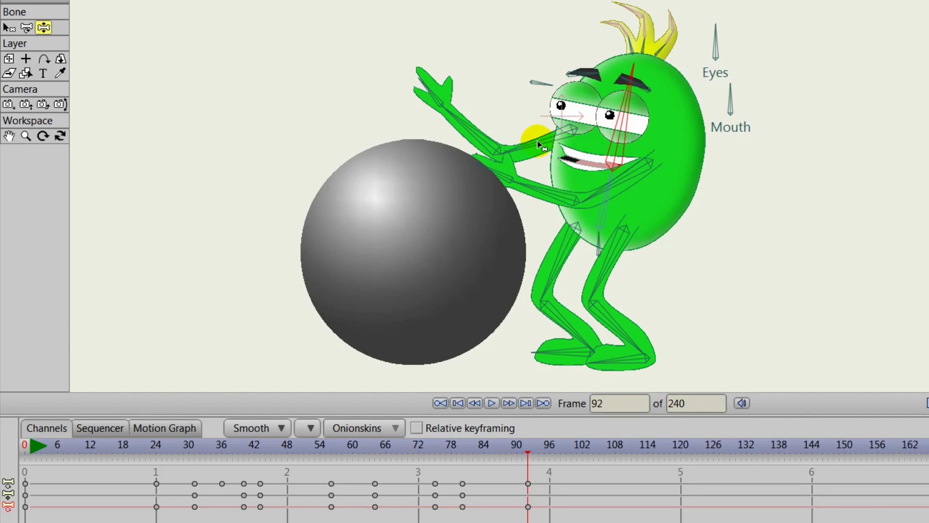
At frame 92, swing both arms up above the monster's head with Manipulate Bones, bending the near arm at the elbow
mouse_move(537, 140)
left_mouse_down()
mouse_move(545, 109)
mouse_move(559, 104)
left_mouse_up()
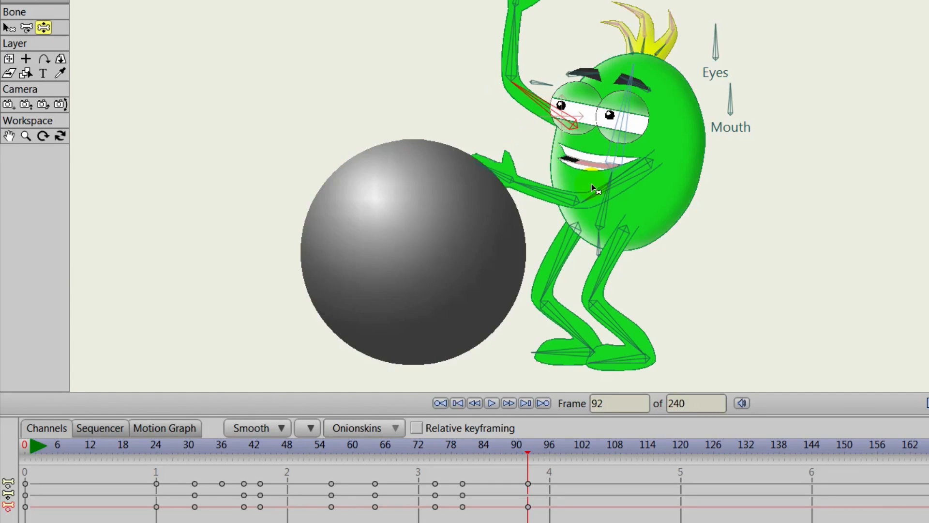
mouse_move(621, 183)
left_mouse_down()
mouse_move(626, 155)
mouse_move(657, 137)
left_mouse_up()
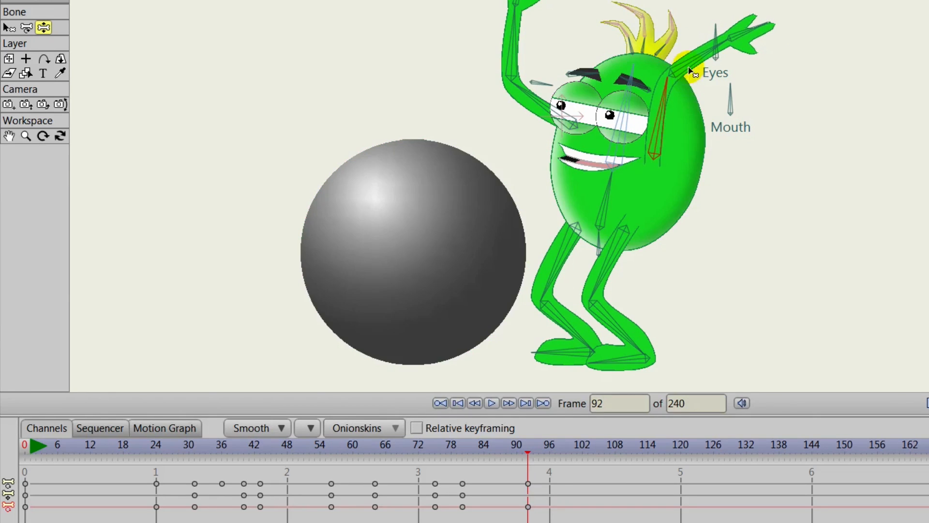
mouse_move(687, 61)
left_mouse_down()
mouse_move(629, 36)
mouse_move(658, 72)
left_mouse_up()
left_click(662, 107)
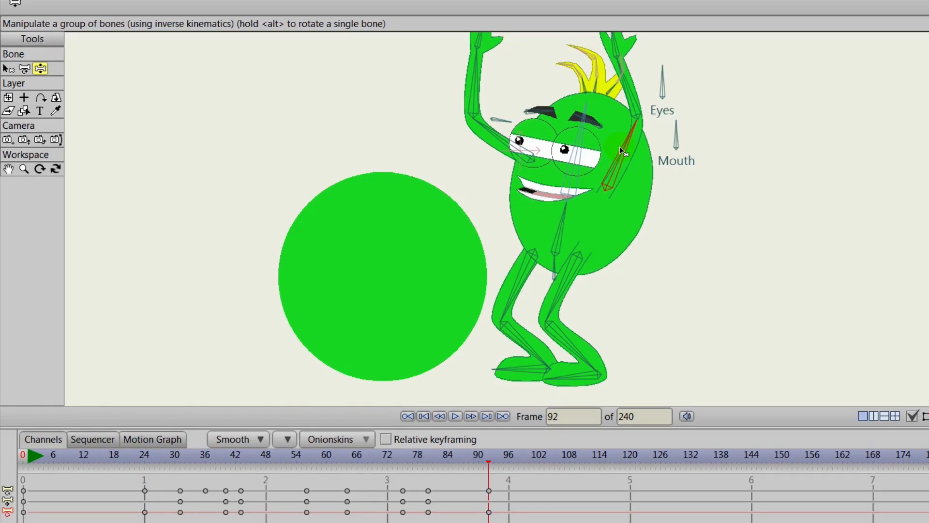
Compare the poses at frames 80 and 92, and enable an onion skin of frame 80 while at frame 92
mouse_move(486, 458)
left_mouse_down()
mouse_move(391, 458)
mouse_move(507, 463)
mouse_move(489, 466)
left_mouse_up()
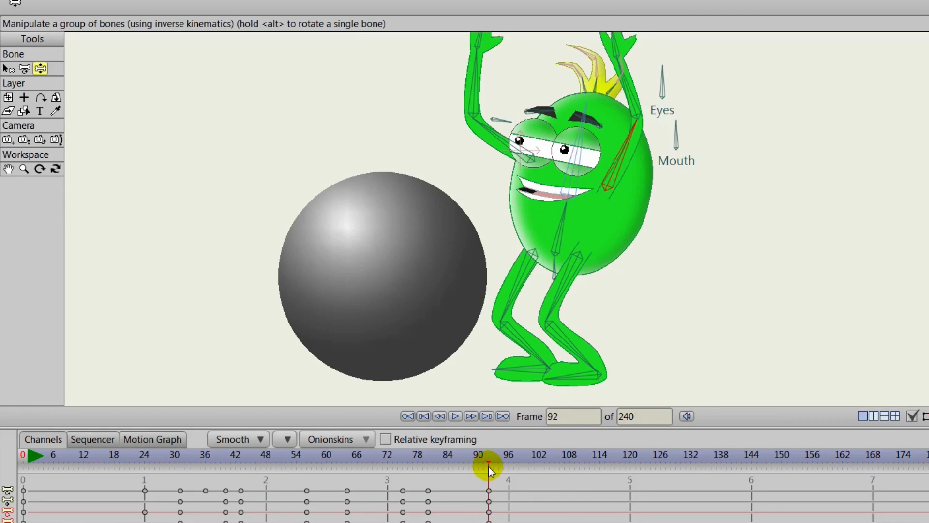
left_click_drag(429, 457, 487, 483)
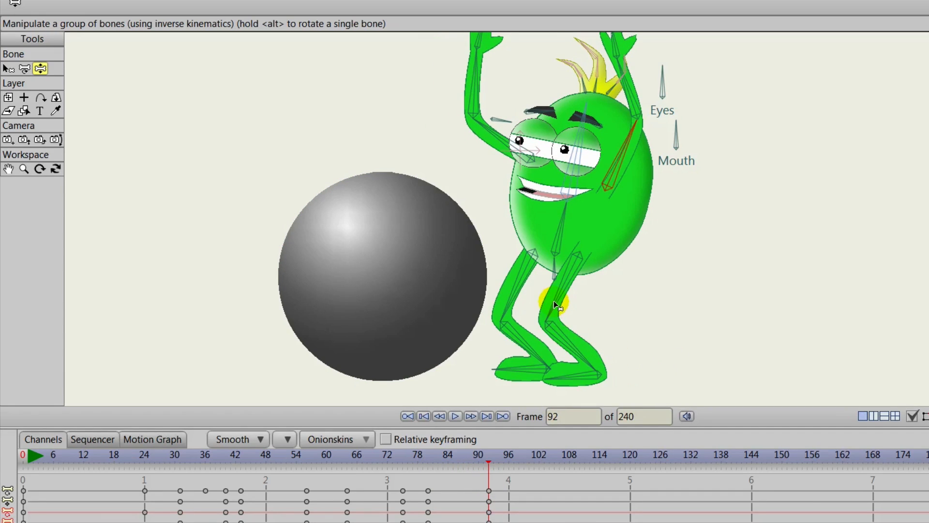
left_click(430, 468)
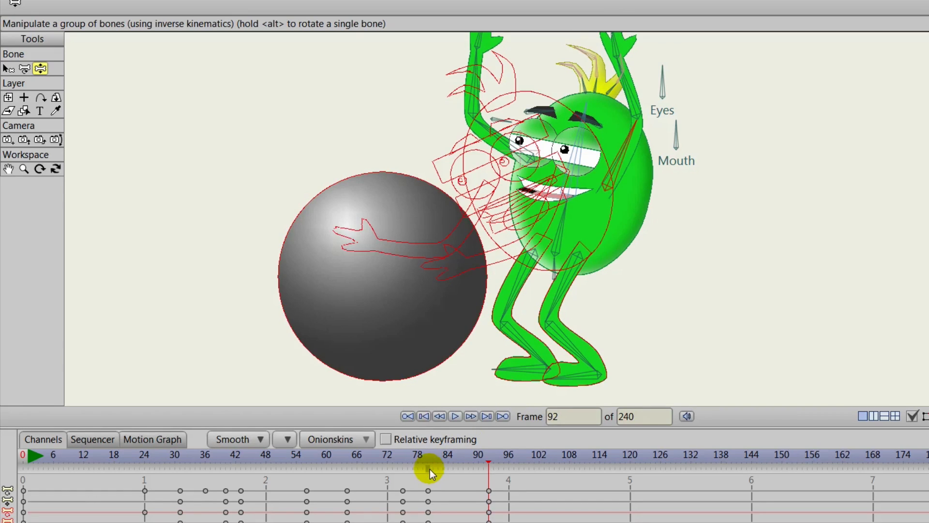
left_click(428, 468)
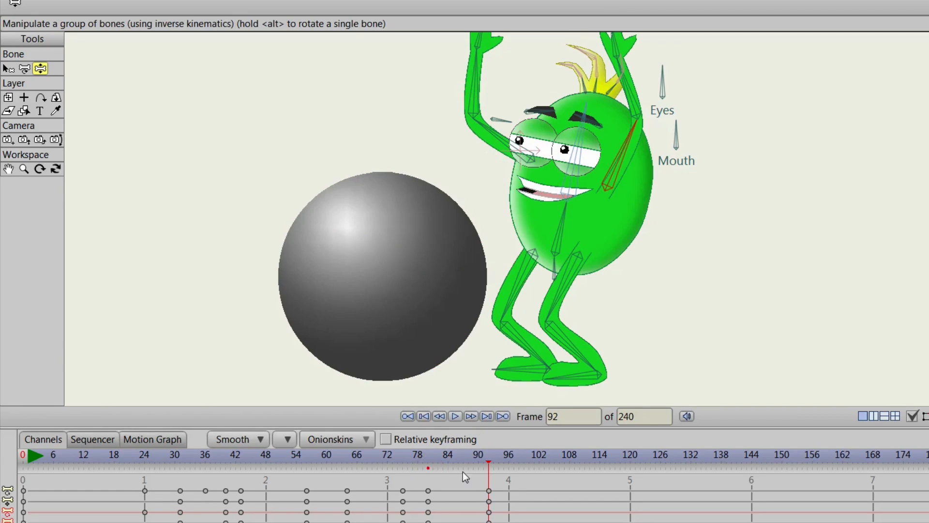
left_click(430, 469)
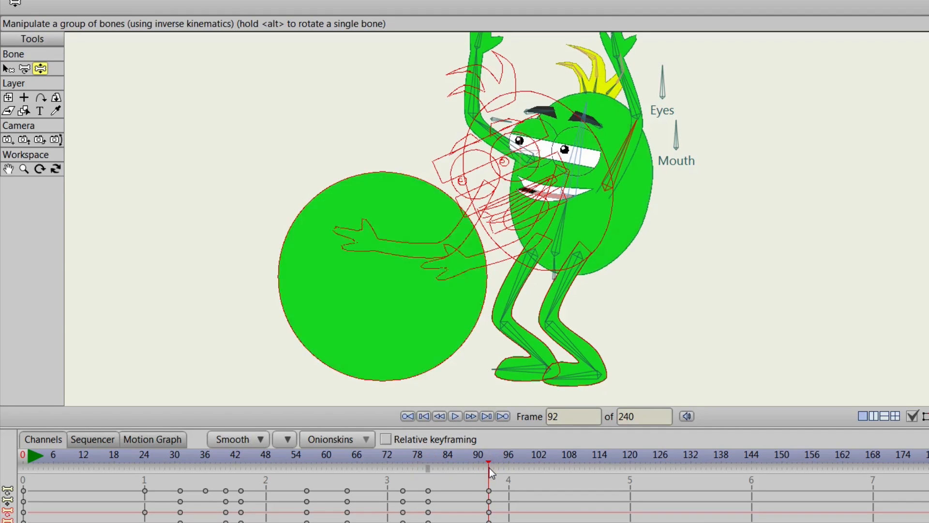
At frame 92, swing the monster's near leg backward with Manipulate Bones and set its foot flat on the ground
left_click(566, 375)
left_click_drag(566, 375, 577, 374)
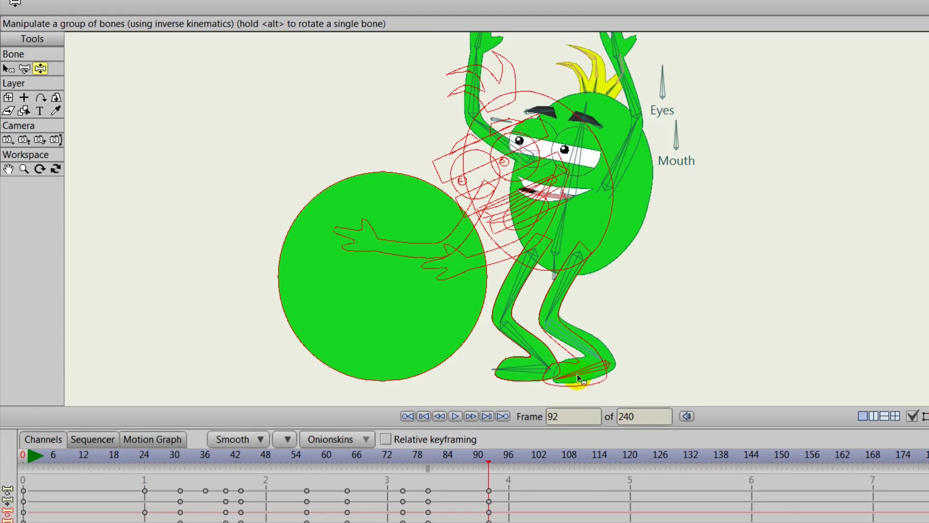
left_click_drag(554, 304, 575, 313)
left_click(627, 346)
mouse_move(627, 345)
left_mouse_down()
mouse_move(608, 373)
mouse_move(612, 382)
mouse_move(608, 374)
left_mouse_up()
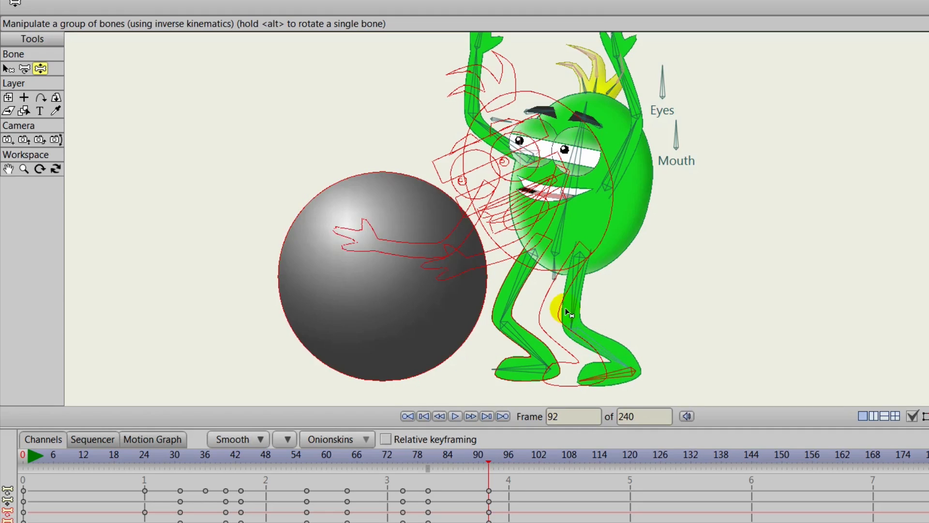
mouse_move(571, 310)
left_mouse_down()
mouse_move(613, 353)
mouse_move(634, 341)
mouse_move(633, 363)
mouse_move(607, 379)
mouse_move(613, 368)
mouse_move(586, 305)
mouse_move(604, 334)
mouse_move(626, 342)
mouse_move(621, 353)
mouse_move(599, 307)
mouse_move(637, 350)
mouse_move(623, 375)
left_mouse_up()
mouse_move(428, 463)
left_mouse_down()
mouse_move(489, 459)
mouse_move(431, 467)
mouse_move(485, 474)
mouse_move(425, 474)
mouse_move(488, 473)
left_mouse_up()
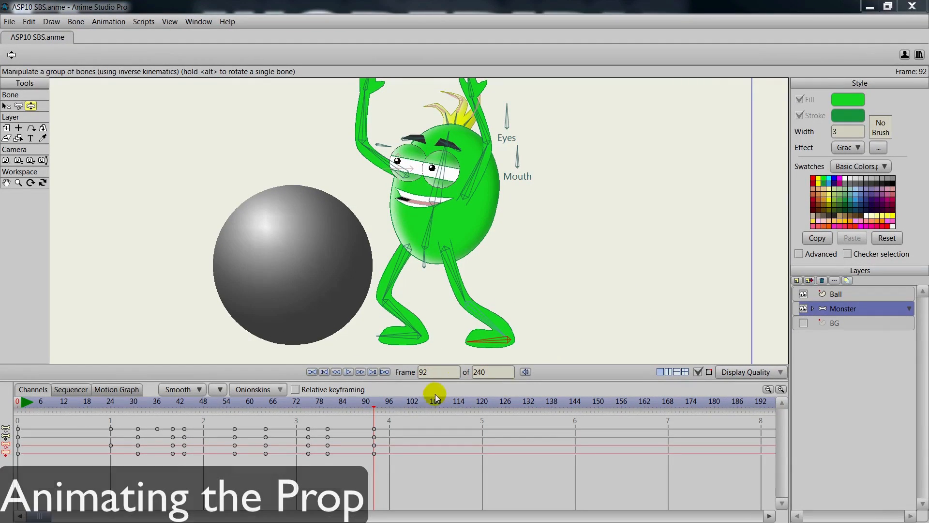
Review the monster's motion against the stationary ball between frames 92 and 29, with the Ball layer selected
left_click_drag(380, 406, 323, 403)
mouse_move(450, 439)
left_mouse_down()
mouse_move(531, 438)
mouse_move(520, 442)
left_mouse_up()
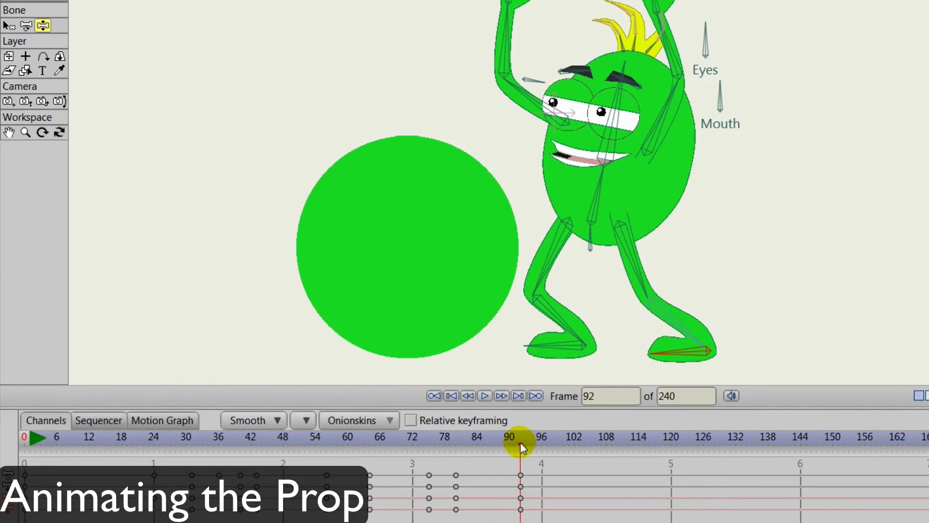
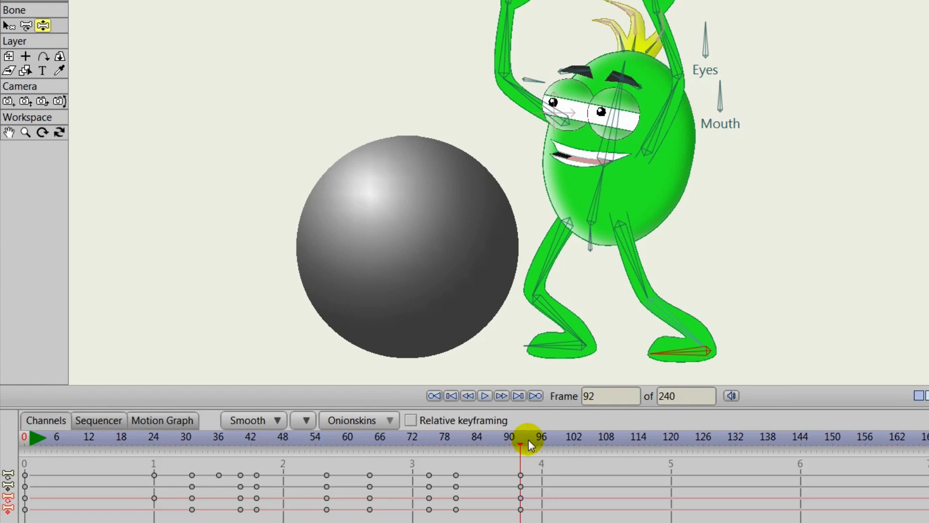
left_click(920, 333)
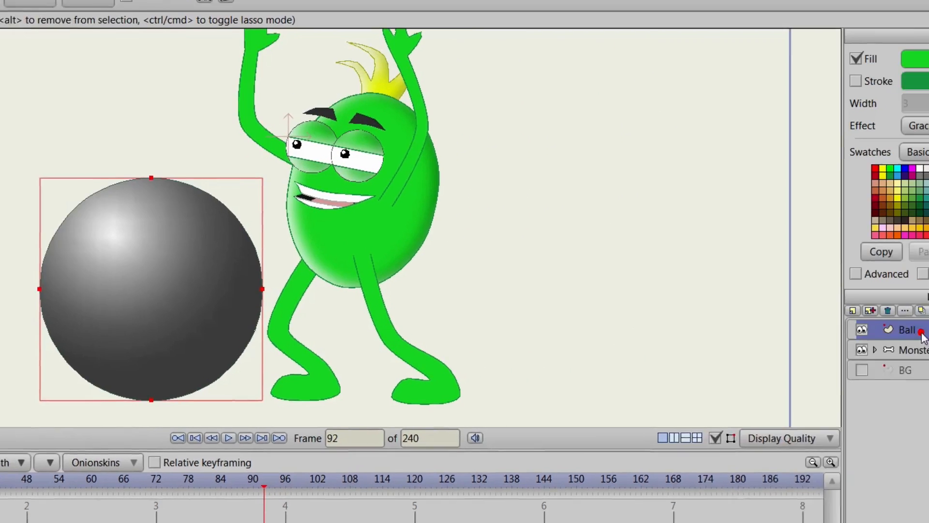
left_click_drag(520, 441, 508, 442)
mouse_move(144, 502)
left_mouse_down()
mouse_move(43, 509)
mouse_move(229, 470)
mouse_move(158, 469)
mouse_move(299, 471)
mouse_move(185, 471)
left_mouse_up()
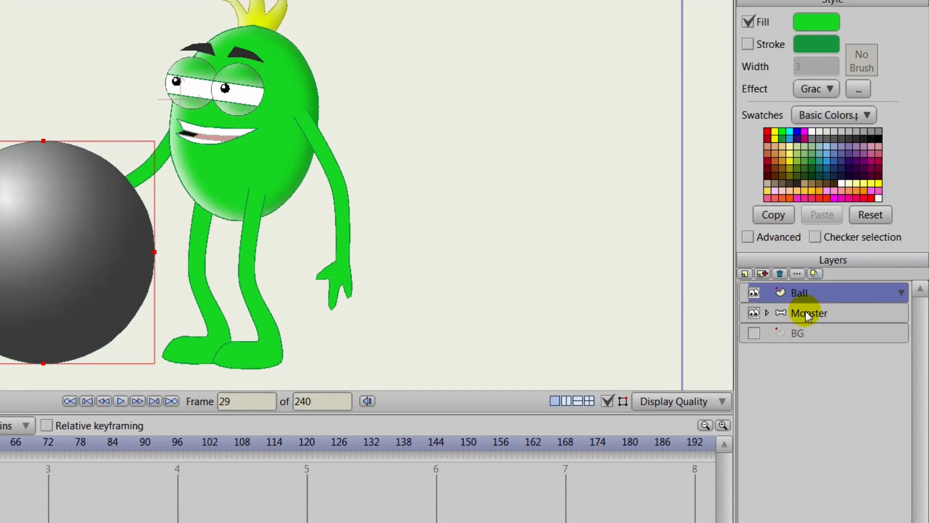
With the Monster layer selected, mark onion skins at frames 43, 56, 64, 75 and 80, ending at frame 92
left_click(805, 314)
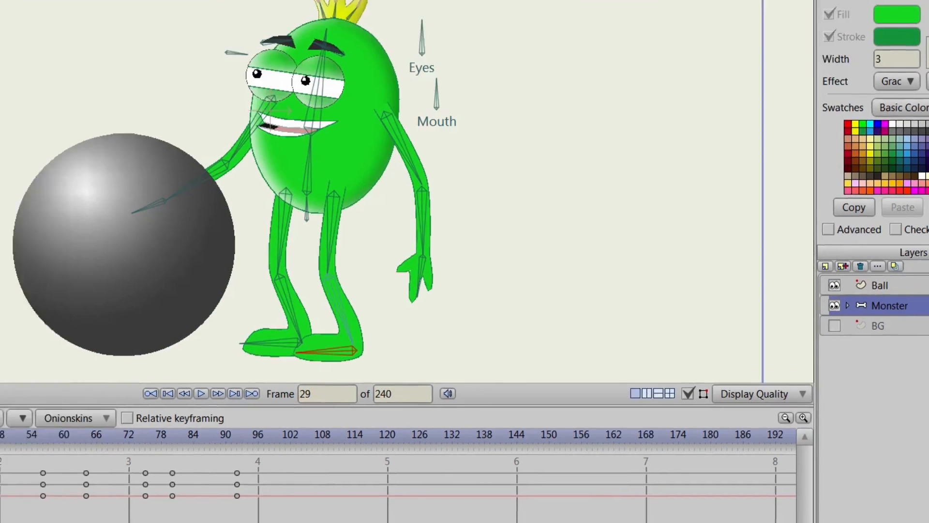
left_click_drag(0, 440, 0, 455)
left_click_drag(229, 429, 255, 460)
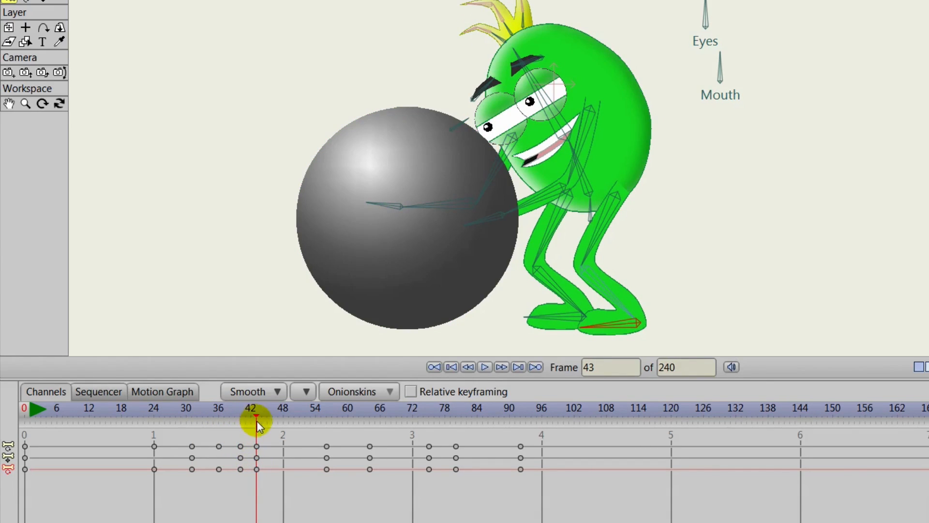
mouse_move(255, 422)
left_mouse_down()
mouse_move(286, 420)
mouse_move(326, 441)
left_mouse_up()
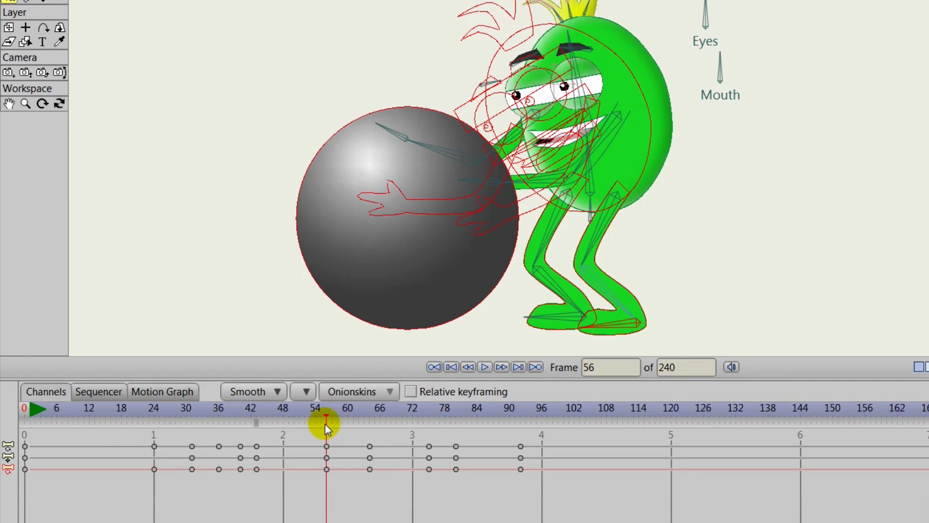
mouse_move(326, 422)
left_mouse_down()
mouse_move(334, 416)
mouse_move(369, 433)
mouse_move(381, 417)
mouse_move(427, 443)
mouse_move(430, 414)
mouse_move(456, 437)
mouse_move(453, 428)
mouse_move(475, 419)
mouse_move(521, 441)
mouse_move(515, 427)
left_mouse_up()
left_click(369, 426)
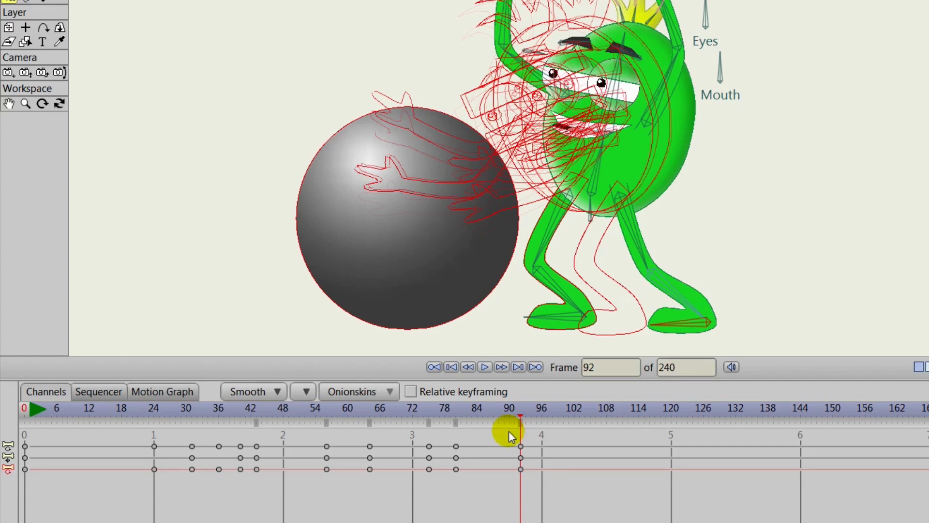
Turn off Outlines Only for the onion skins so the marked poses display as filled, transparent shapes
left_click(363, 392)
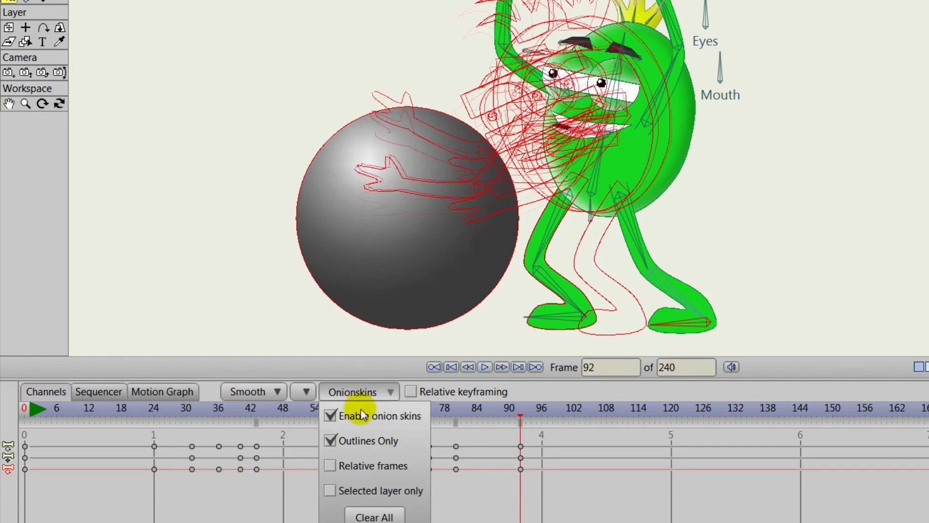
left_click(329, 439)
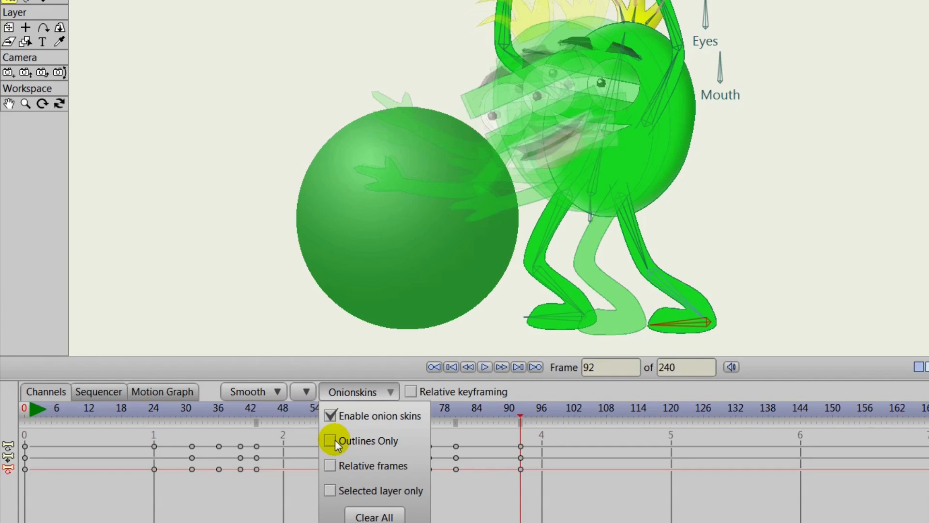
left_click(333, 440)
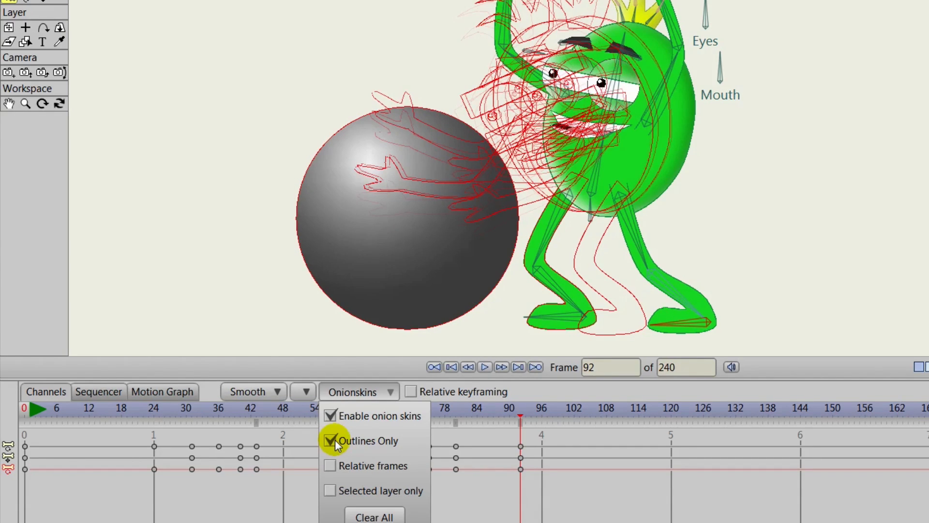
left_click(334, 440)
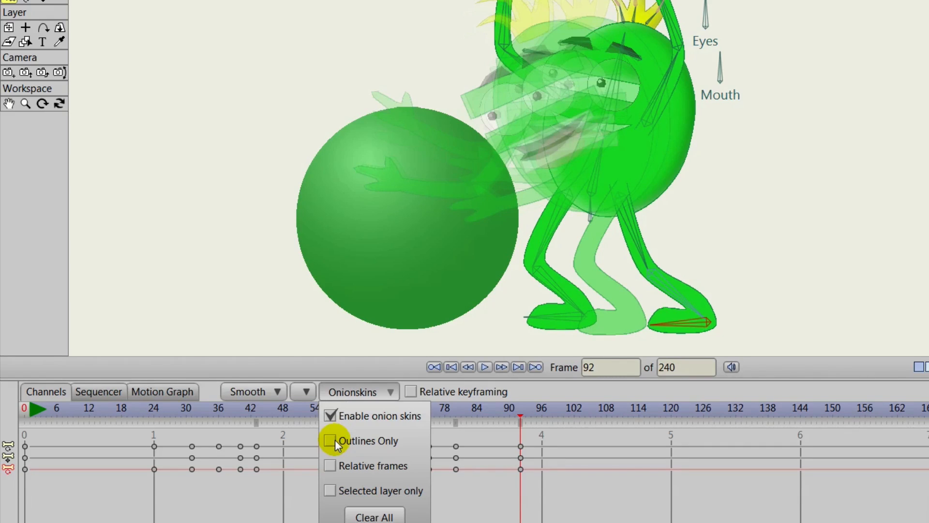
left_click(554, 388)
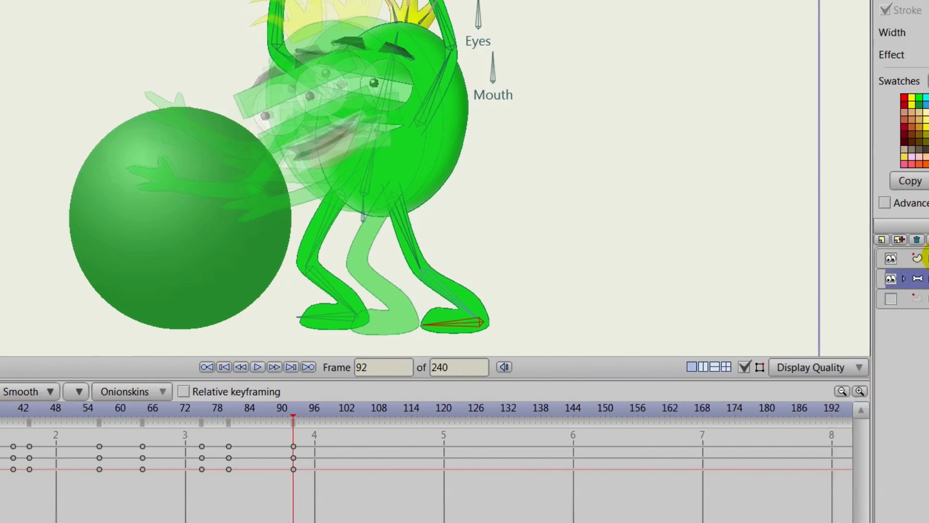
Select the Ball layer and open the onion skin options
left_click(802, 257)
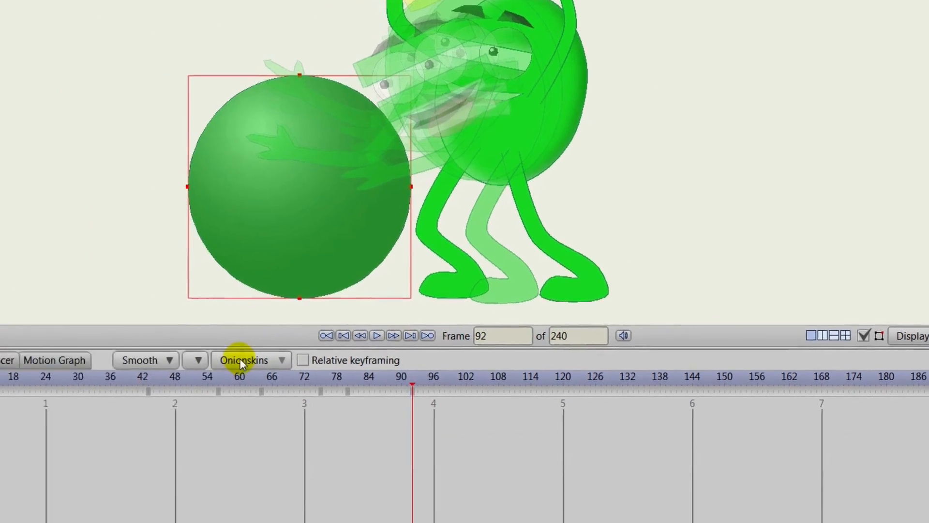
left_click(7, 391)
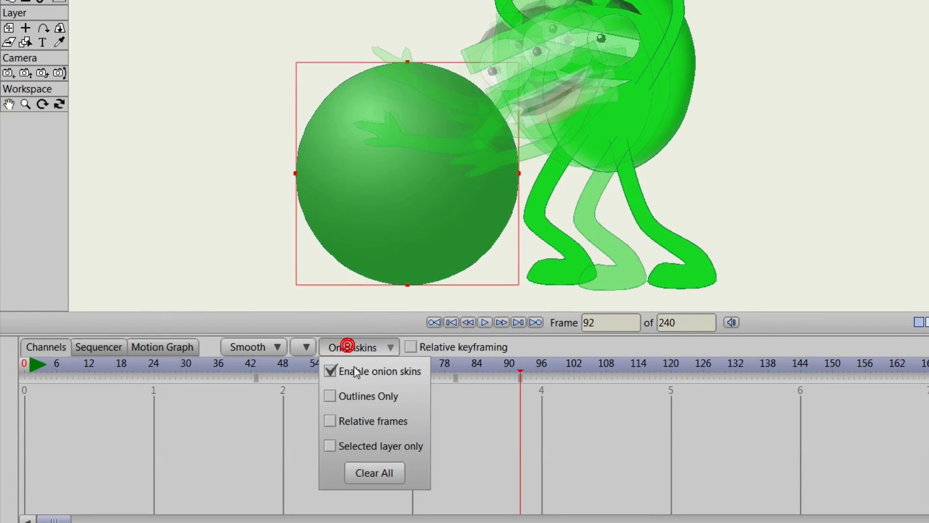
Limit the onion skins to the selected layer only
left_click(329, 446)
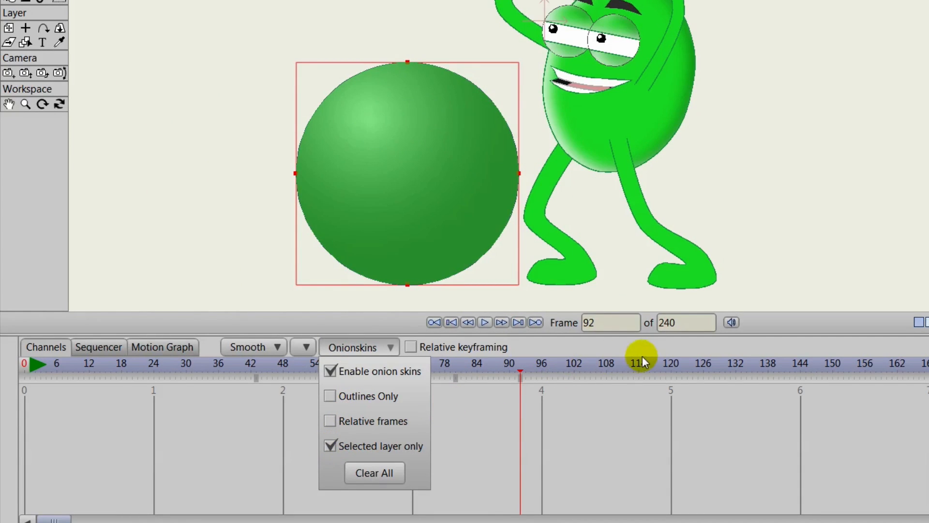
left_click(460, 443)
Set a layer transform keyframe for the ball at frame 43, keeping it in its resting position
left_click(236, 364)
mouse_move(236, 364)
left_mouse_down()
mouse_move(492, 384)
mouse_move(247, 382)
mouse_move(265, 389)
mouse_move(257, 387)
left_mouse_up()
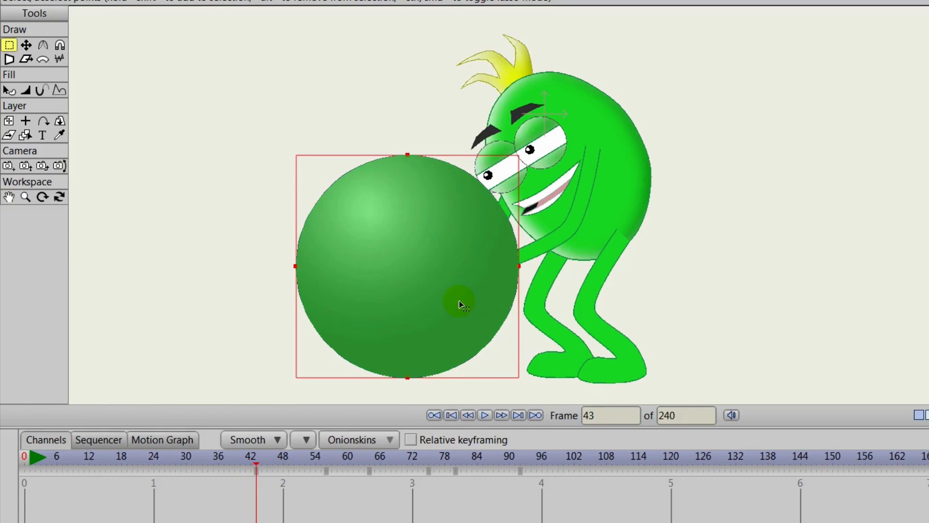
left_click(27, 45)
left_click(371, 241)
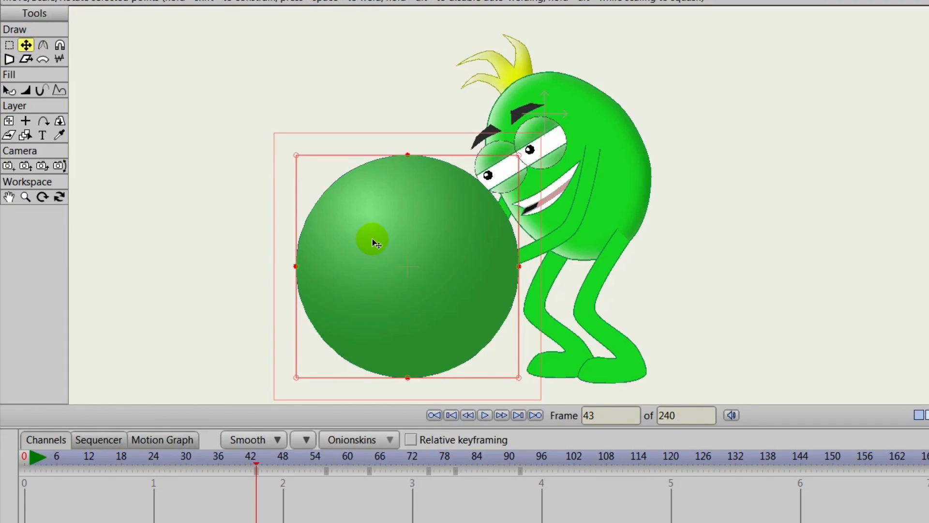
left_click(9, 120)
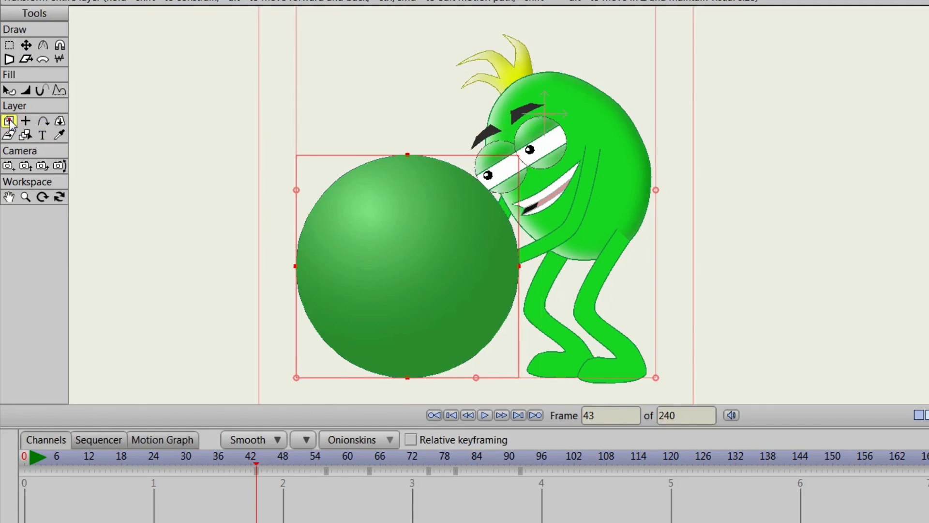
left_click(311, 267)
left_click(413, 270)
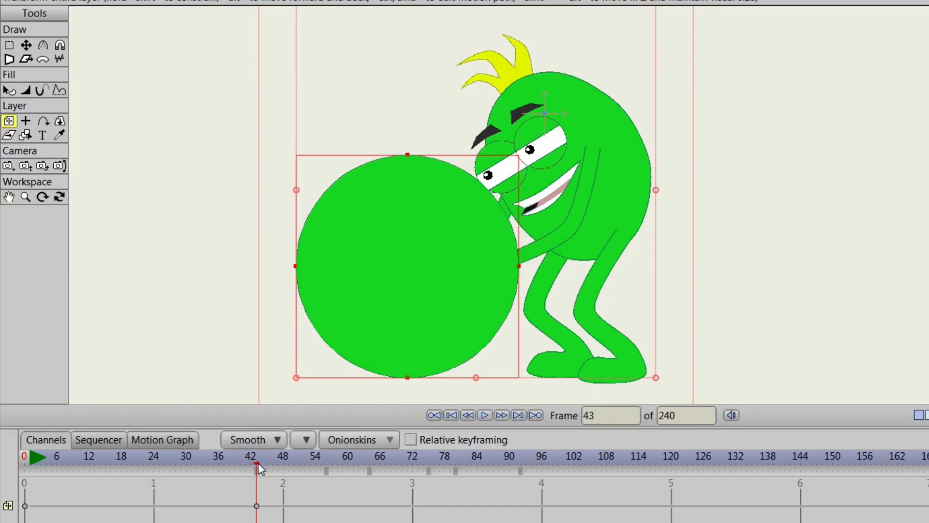
Shift the ball up and right toward the monster at frame 56, and move it partway back down and left at frame 64
left_click_drag(257, 462, 324, 472)
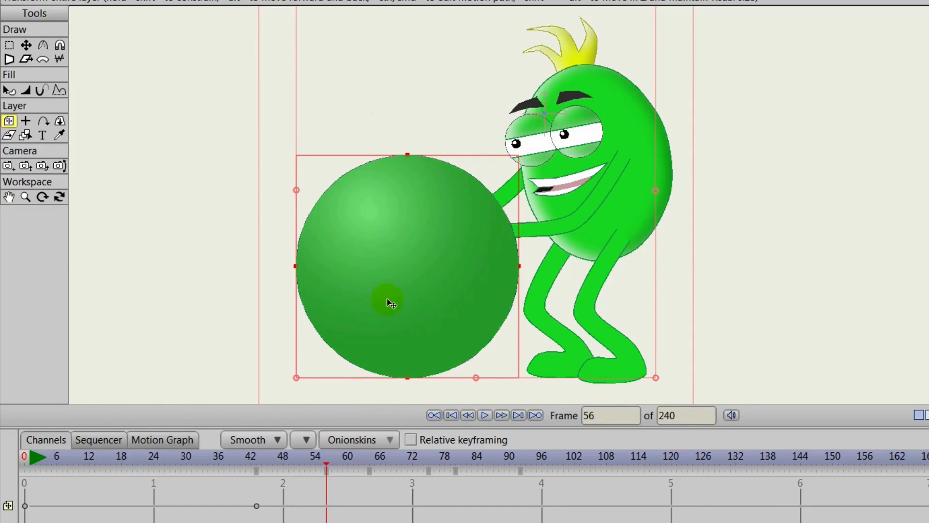
left_click_drag(387, 299, 405, 285)
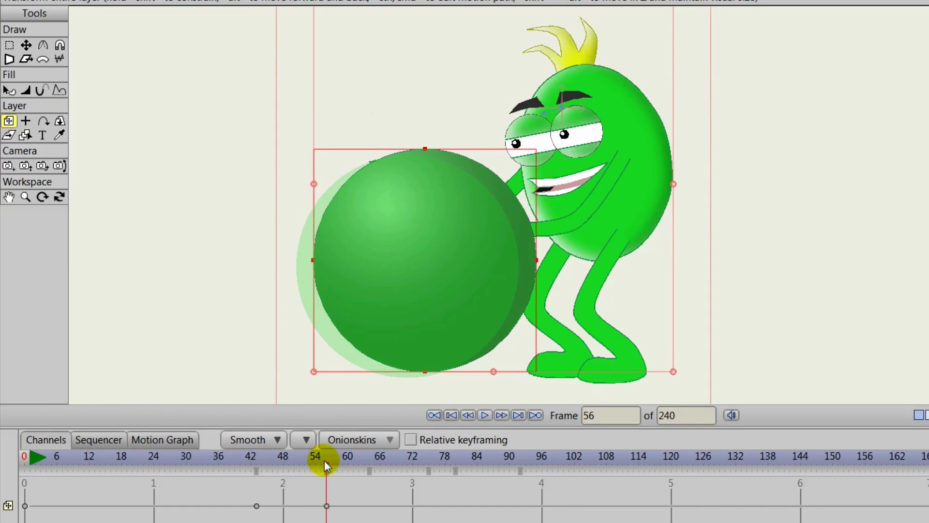
mouse_move(325, 462)
left_mouse_down()
mouse_move(255, 461)
mouse_move(324, 460)
left_mouse_up()
left_click_drag(403, 300, 407, 293)
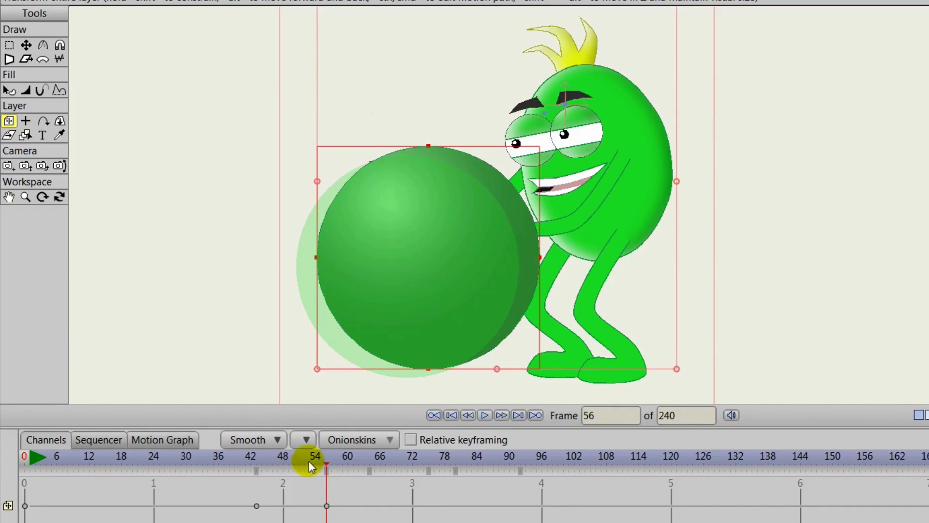
left_click_drag(332, 458, 368, 483)
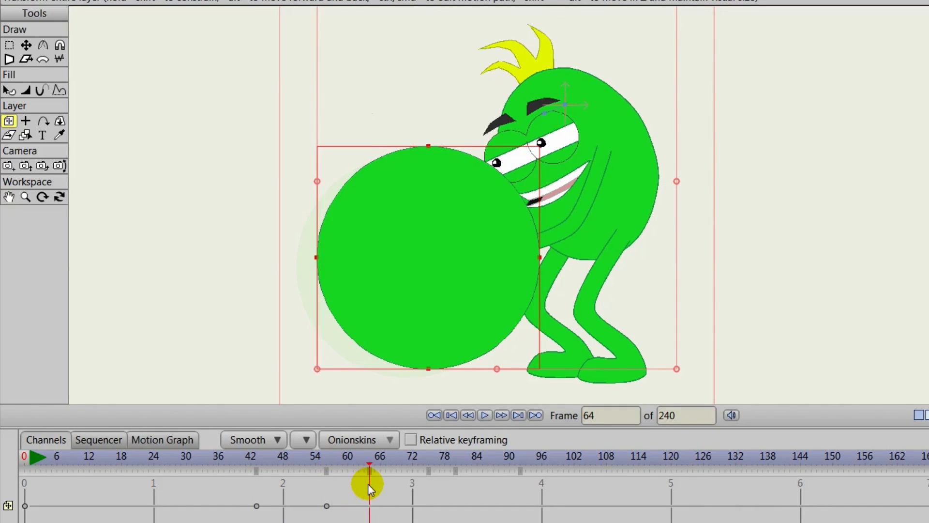
left_click_drag(440, 297, 431, 300)
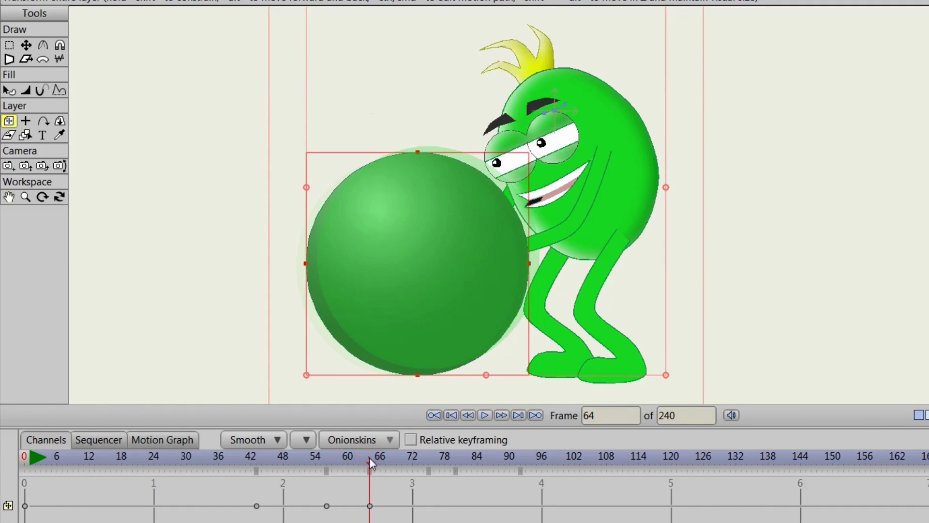
Raise the ball with the monster's hands at frame 75, and lower it down and left near the ground at frame 80
mouse_move(369, 457)
left_mouse_down()
mouse_move(337, 458)
mouse_move(396, 466)
mouse_move(323, 463)
mouse_move(428, 481)
left_mouse_up()
left_click_drag(434, 313, 444, 307)
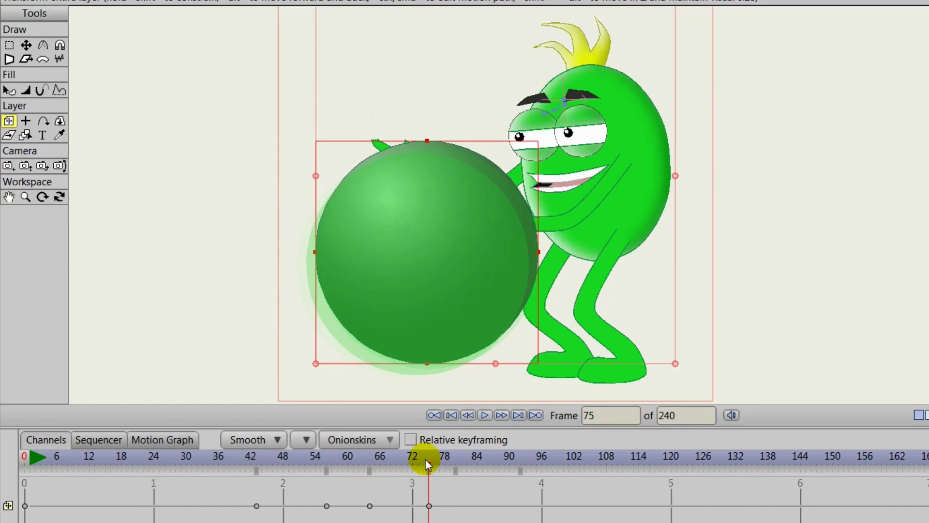
mouse_move(428, 457)
left_mouse_down()
mouse_move(370, 461)
mouse_move(428, 463)
left_mouse_up()
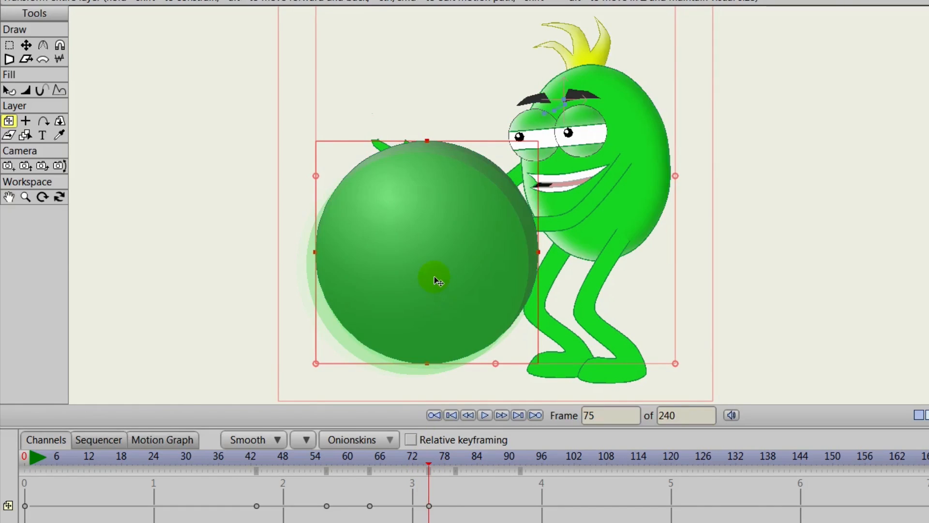
left_click_drag(434, 276, 432, 268)
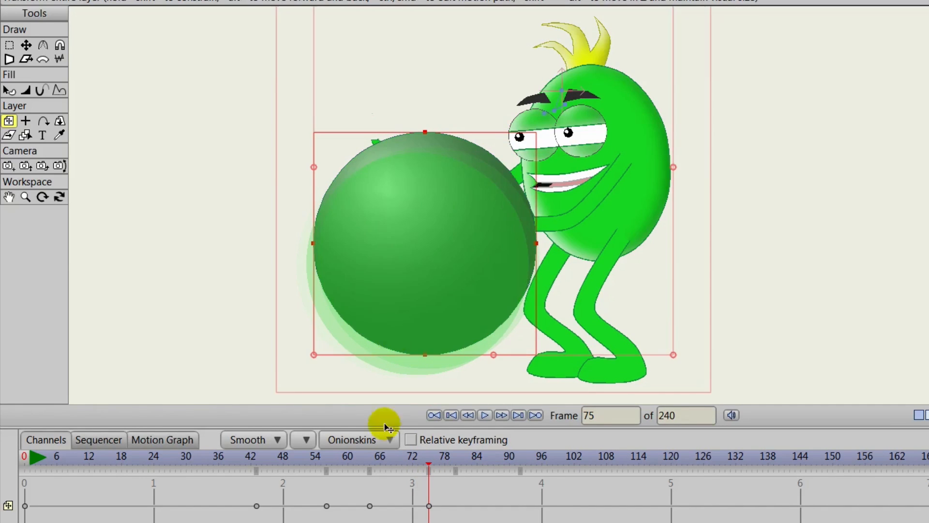
mouse_move(428, 464)
left_mouse_down()
mouse_move(369, 462)
mouse_move(455, 469)
left_mouse_up()
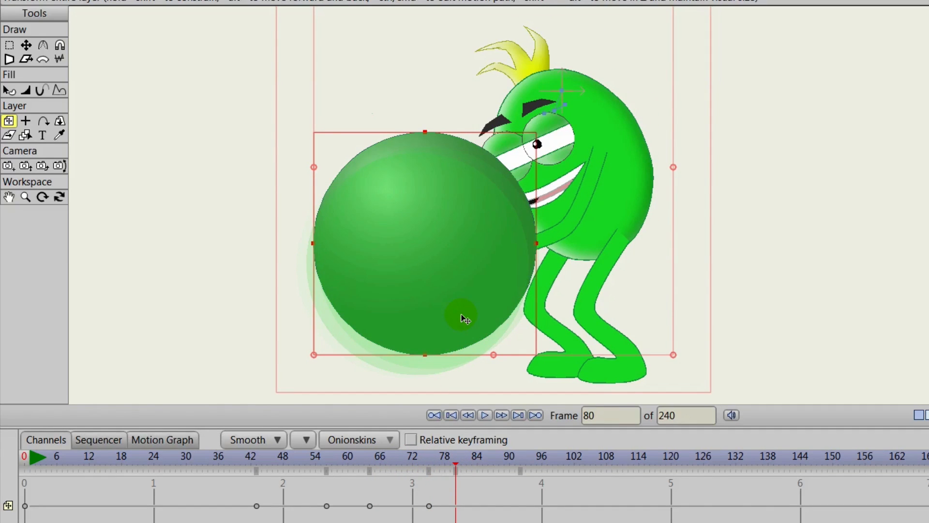
mouse_move(460, 307)
left_mouse_down()
mouse_move(463, 297)
mouse_move(448, 317)
left_mouse_up()
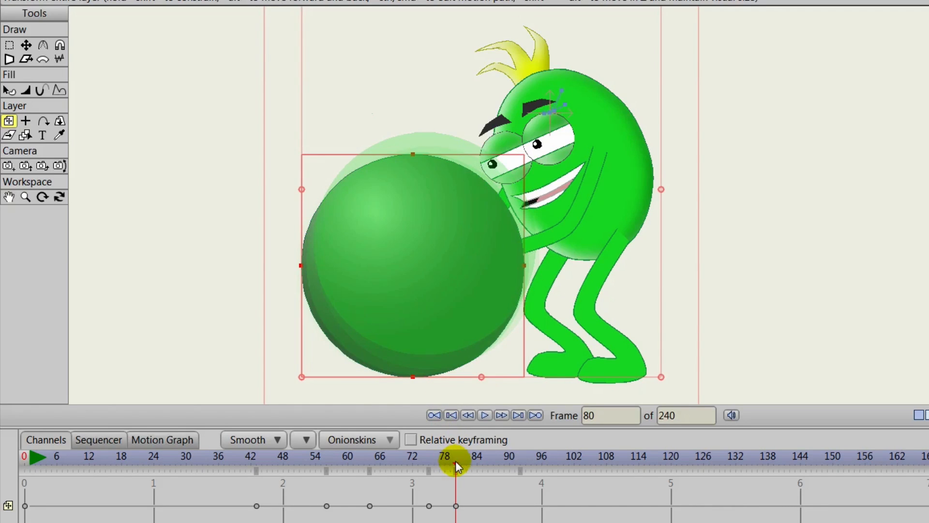
Lift the ball above the monster's head into its raised hands at frame 92
mouse_move(455, 461)
left_mouse_down()
mouse_move(431, 462)
mouse_move(518, 473)
left_mouse_up()
scroll(637, 277, "down", 3)
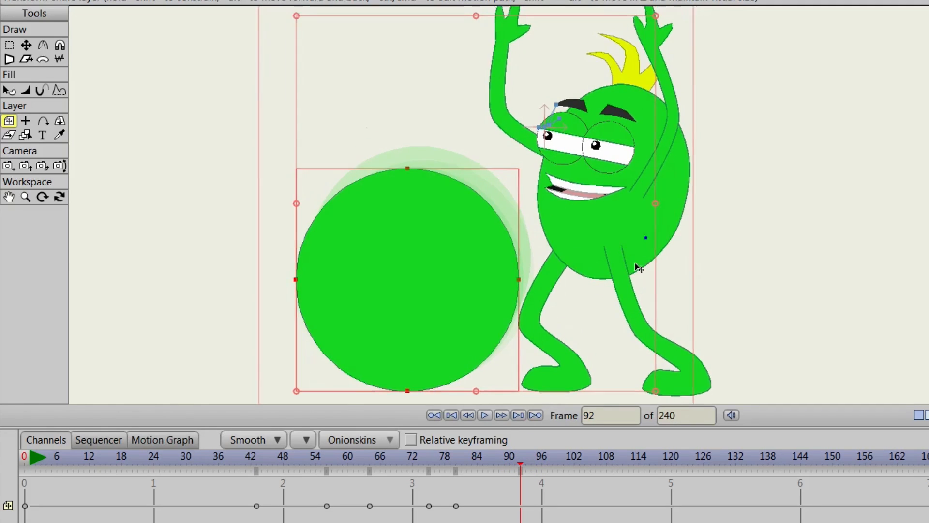
left_click_drag(429, 315, 570, 68)
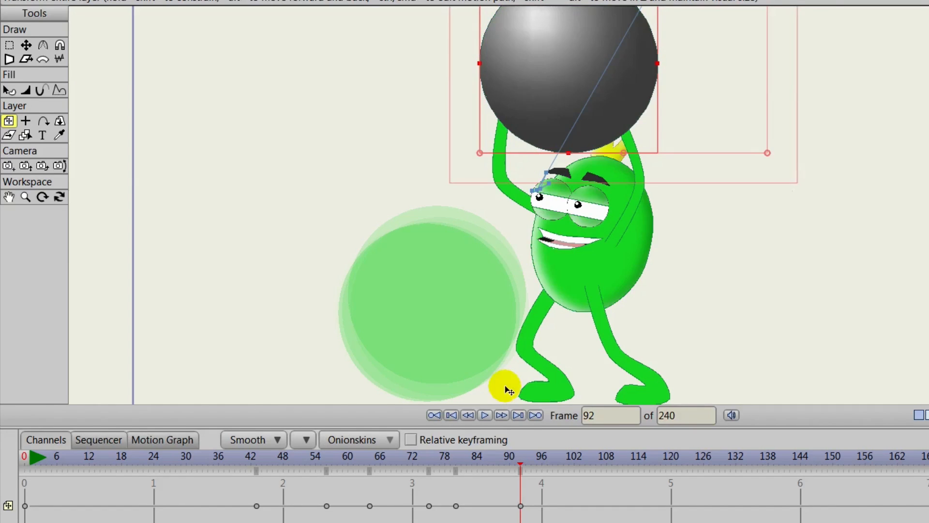
Play the animation from frame 42 to check the ball's lifting motion
left_click_drag(522, 460, 251, 469)
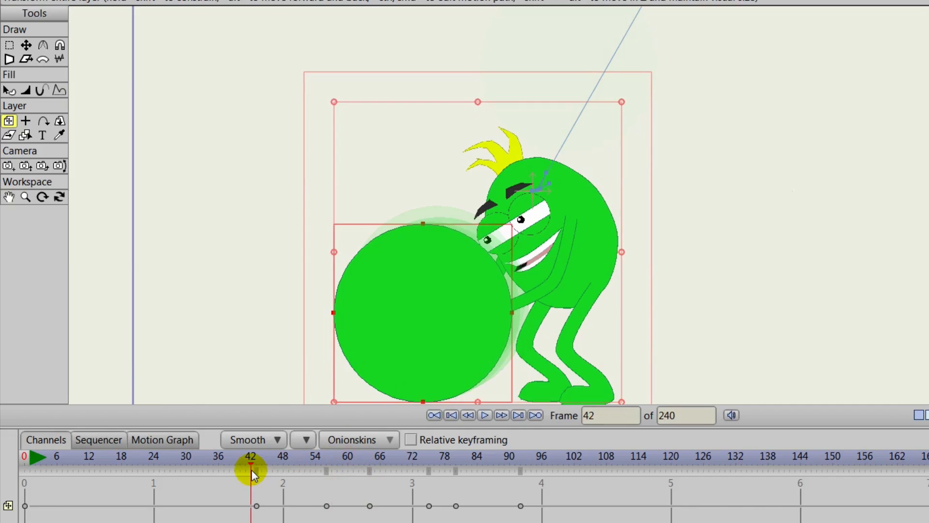
left_click(484, 414)
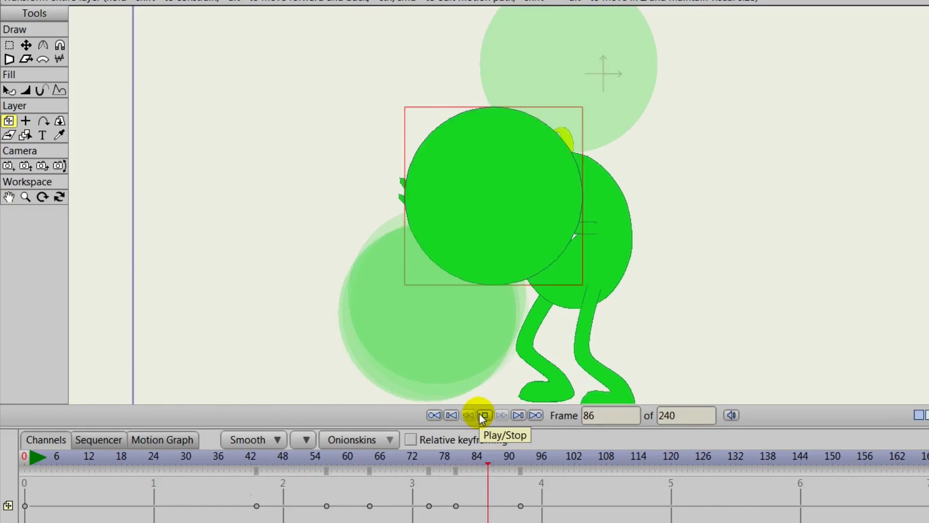
left_click(480, 414)
Nudge the ball left and slightly up at frame 86 so it follows the monster's hands during the lift
left_click_drag(373, 453, 487, 477)
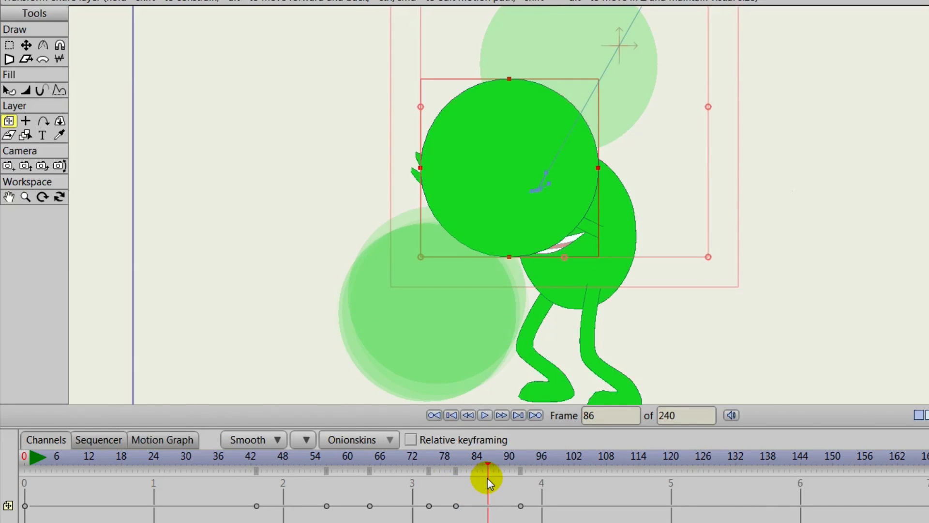
left_click_drag(521, 198, 507, 192)
mouse_move(459, 452)
left_mouse_down()
mouse_move(524, 463)
mouse_move(464, 466)
left_mouse_up()
Clear the onion-skin markers from the timeline between frames 43 and 92
left_click_drag(469, 467, 519, 467)
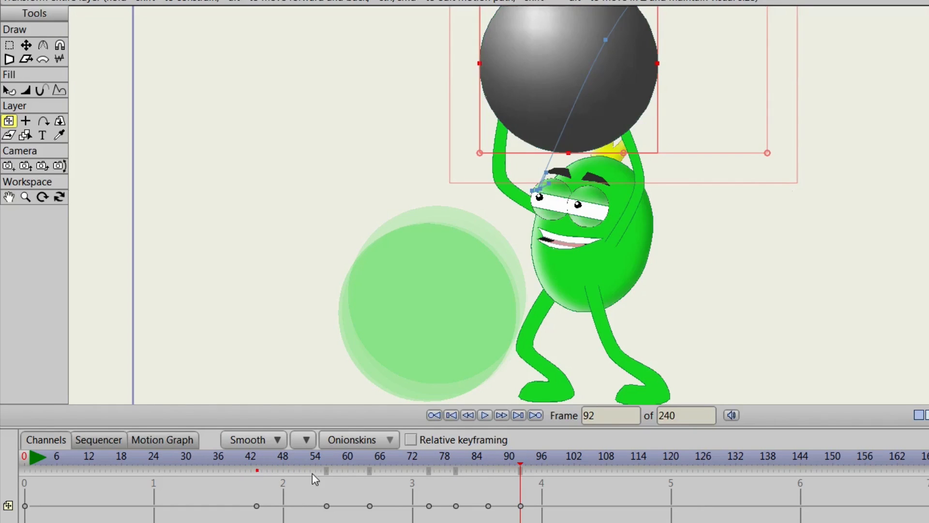
left_click(326, 469)
left_click(371, 471)
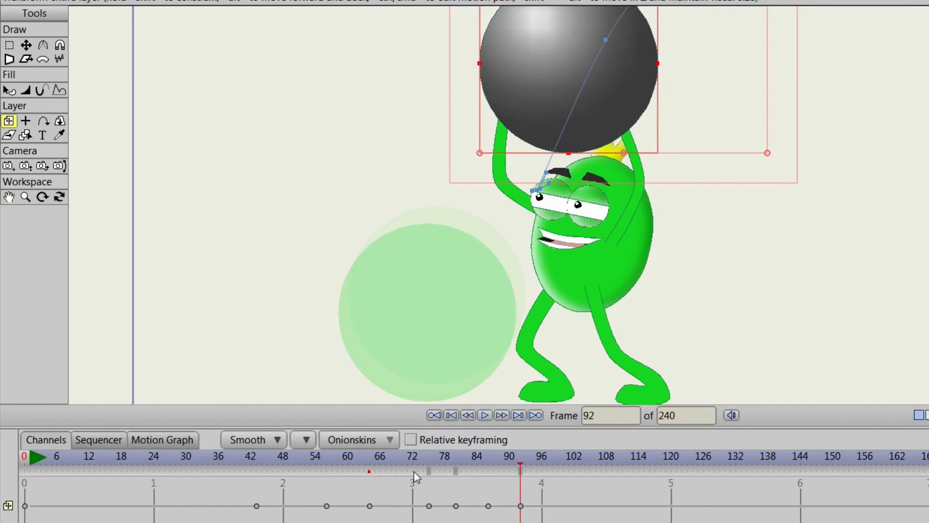
left_click(429, 472)
left_click(455, 472)
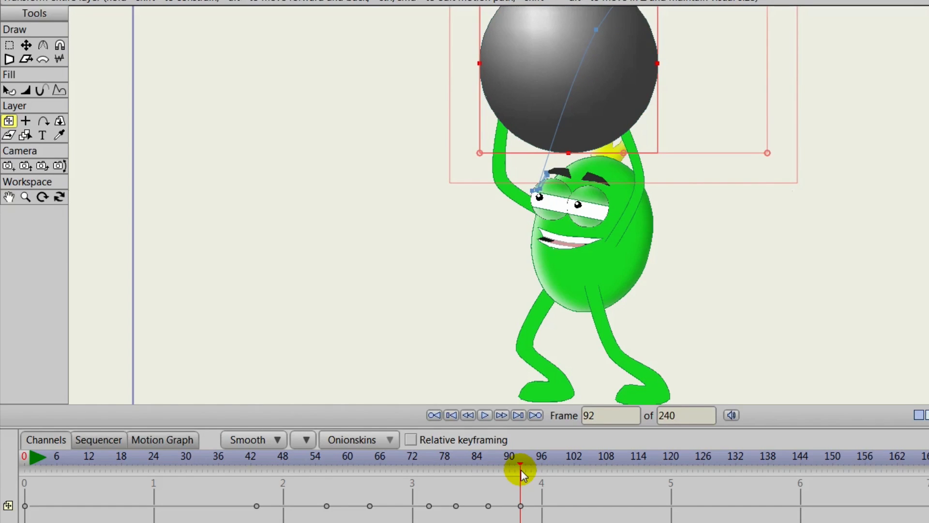
Raise the ball slightly at frames 56 and 75 to fit the monster's hands
left_click_drag(524, 460, 325, 479)
left_click(429, 338)
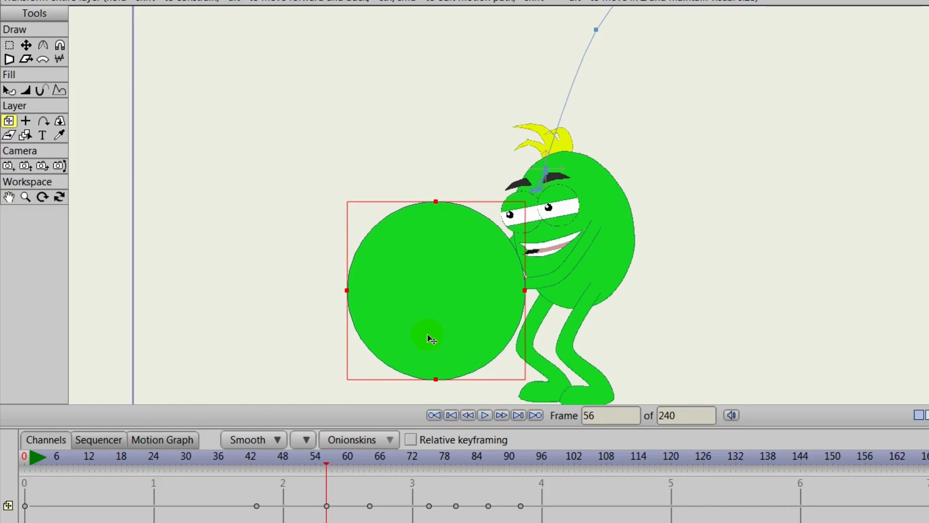
left_click_drag(330, 457, 425, 475)
left_click_drag(434, 325, 434, 316)
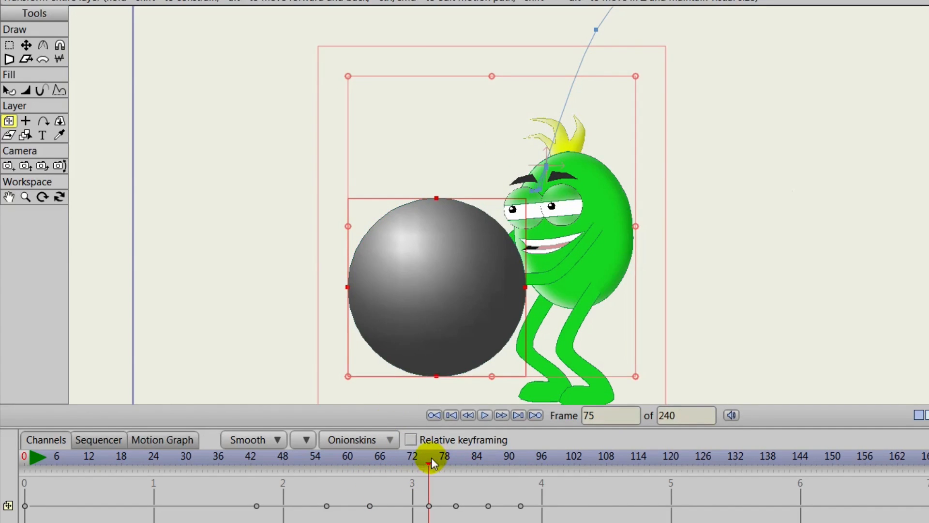
mouse_move(429, 456)
left_mouse_down()
mouse_move(374, 461)
mouse_move(427, 471)
mouse_move(430, 459)
left_mouse_up()
left_click(433, 316)
left_click_drag(434, 317, 434, 314)
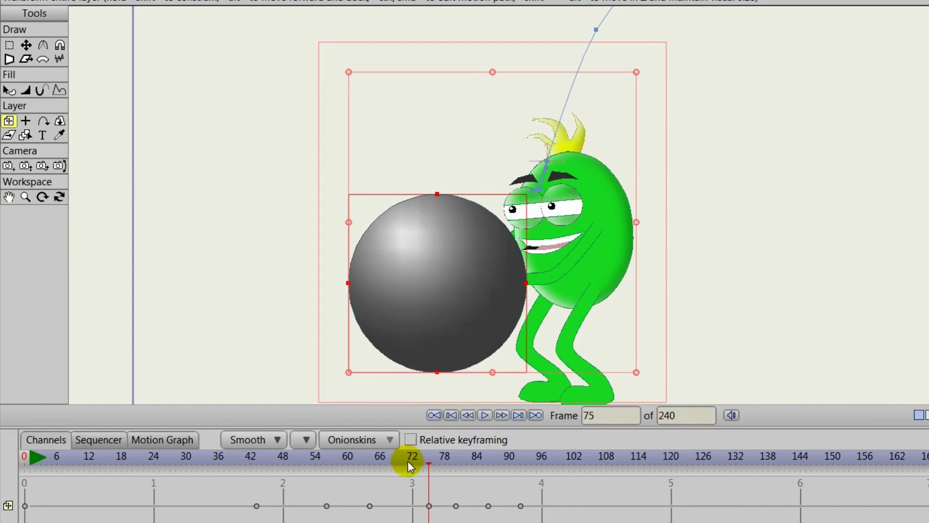
Play back the lift and scrub through its frames to check the revised ball motion
left_click_drag(428, 457, 364, 488)
left_click(427, 464)
left_click(484, 415)
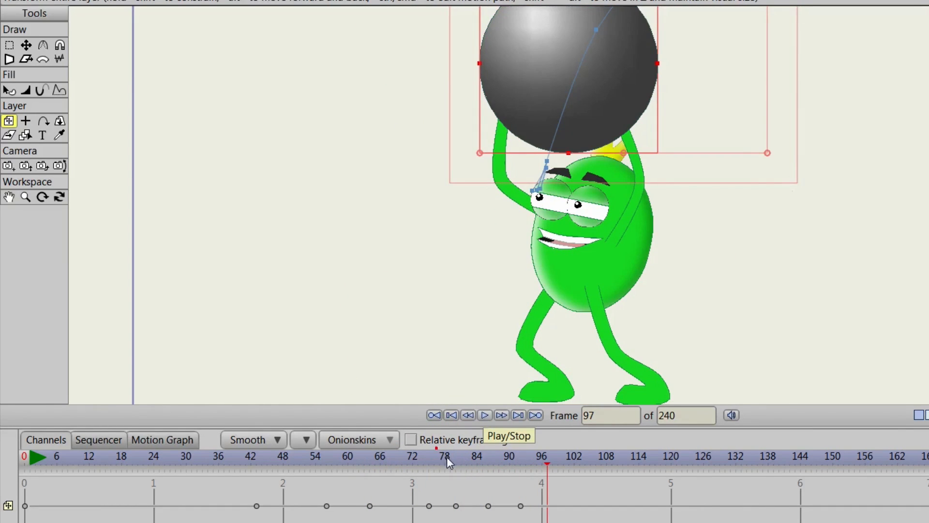
left_click_drag(445, 457, 539, 485)
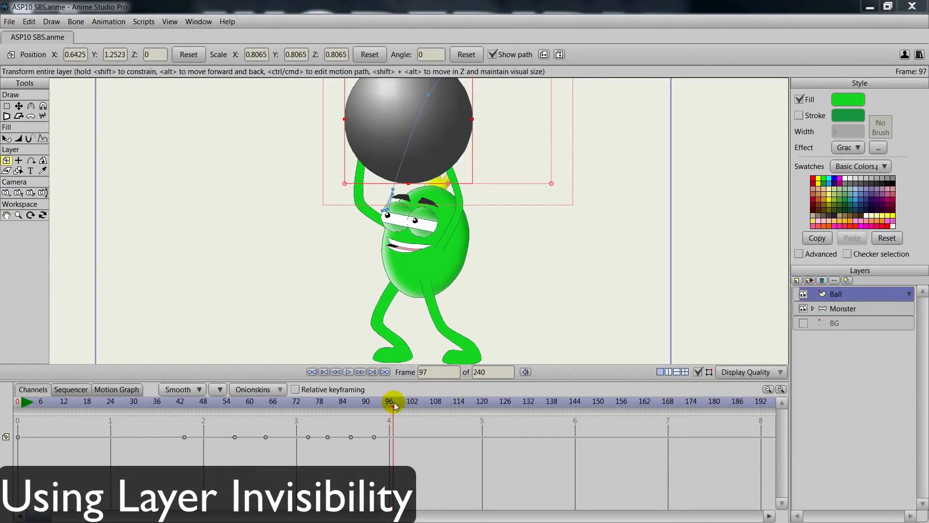
Examine how the ball overlaps the monster's hands from frame 43 to frame 77
left_click_drag(394, 405, 182, 405)
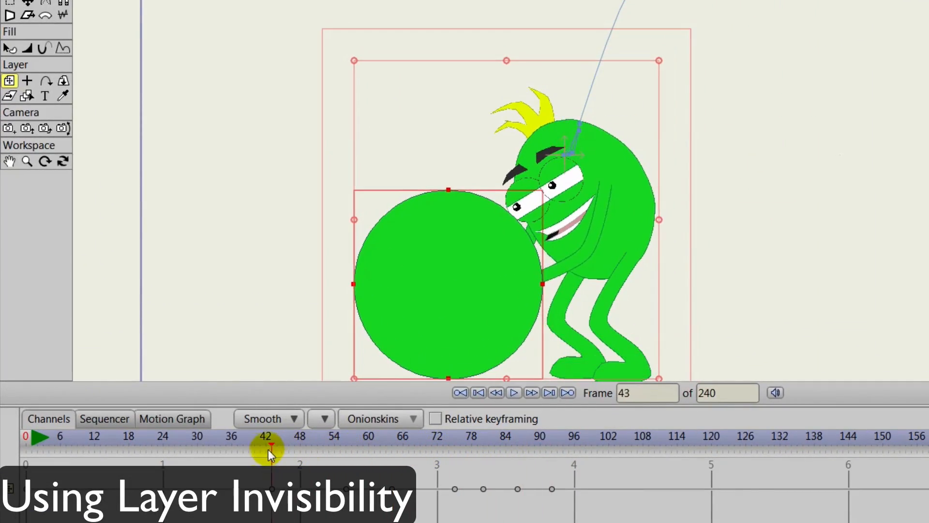
mouse_move(268, 449)
left_mouse_down()
mouse_move(208, 448)
mouse_move(306, 446)
left_mouse_up()
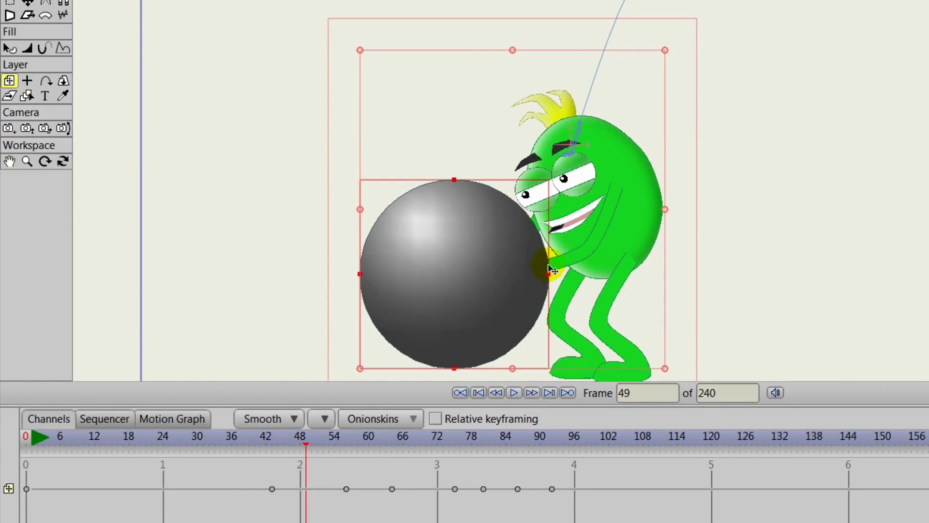
left_click_drag(301, 443, 466, 446)
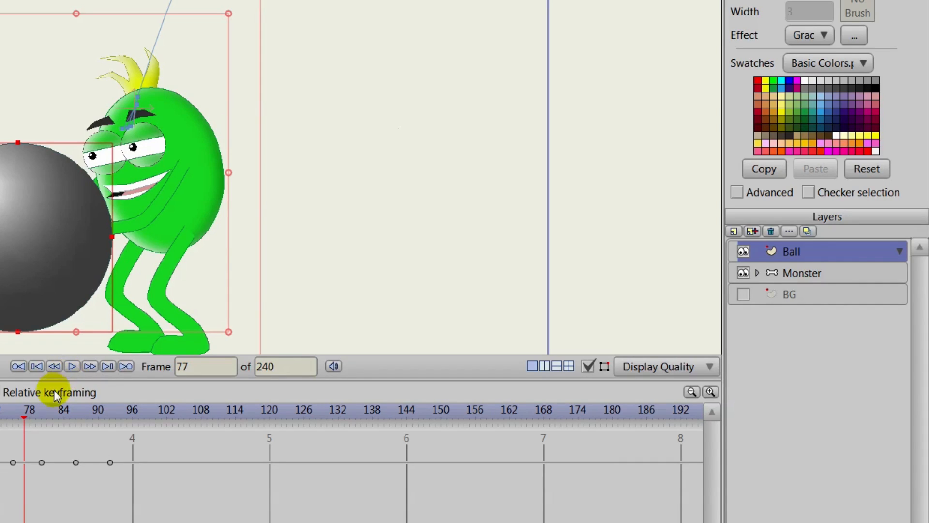
Return to frame 0 and duplicate the Ball layer, keeping the name Ball 2
left_click_drag(24, 416, 0, 410)
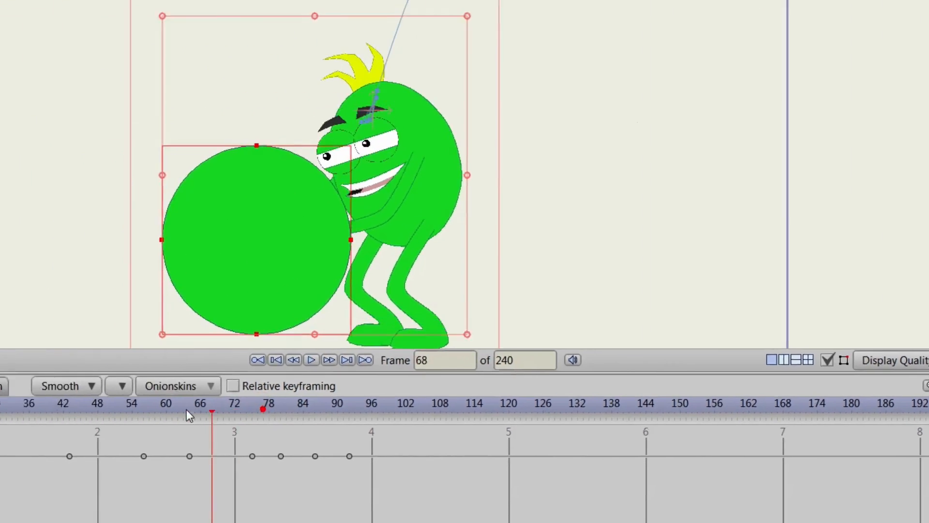
left_click_drag(69, 402, 25, 421)
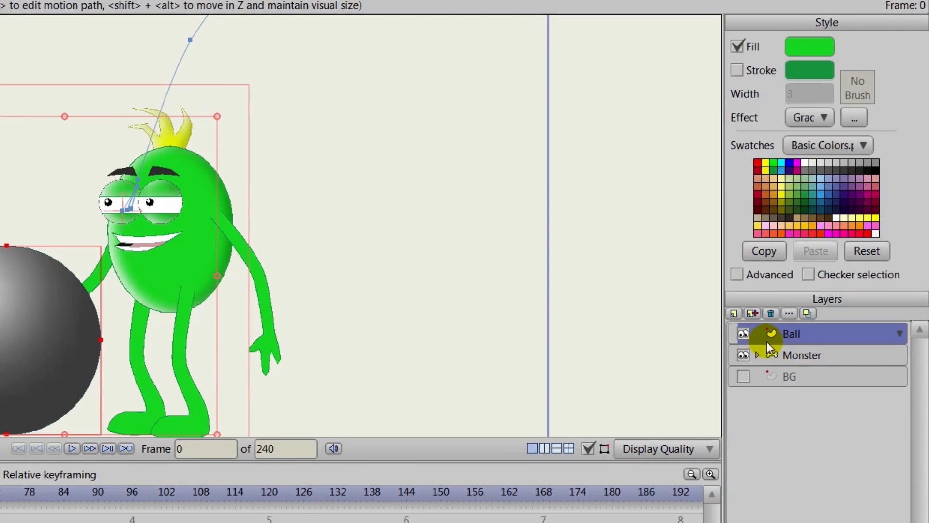
left_click(753, 312)
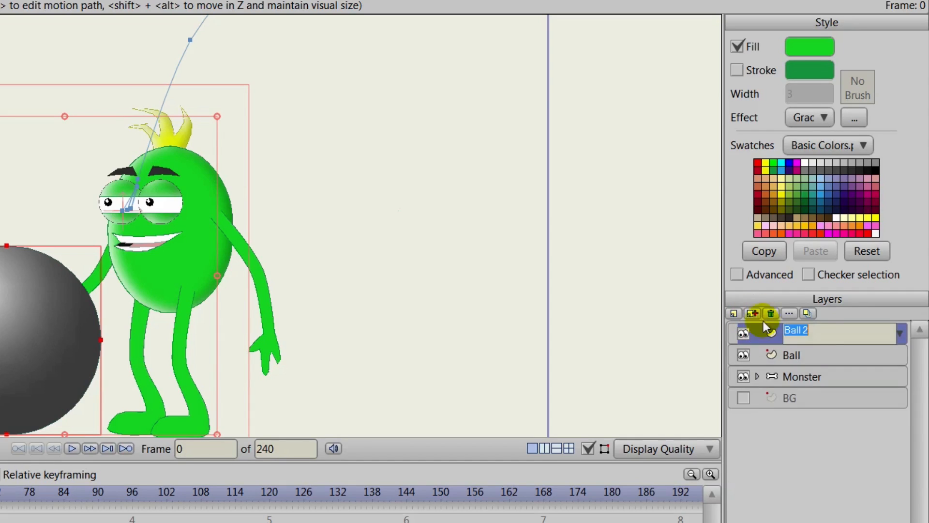
left_click(816, 335)
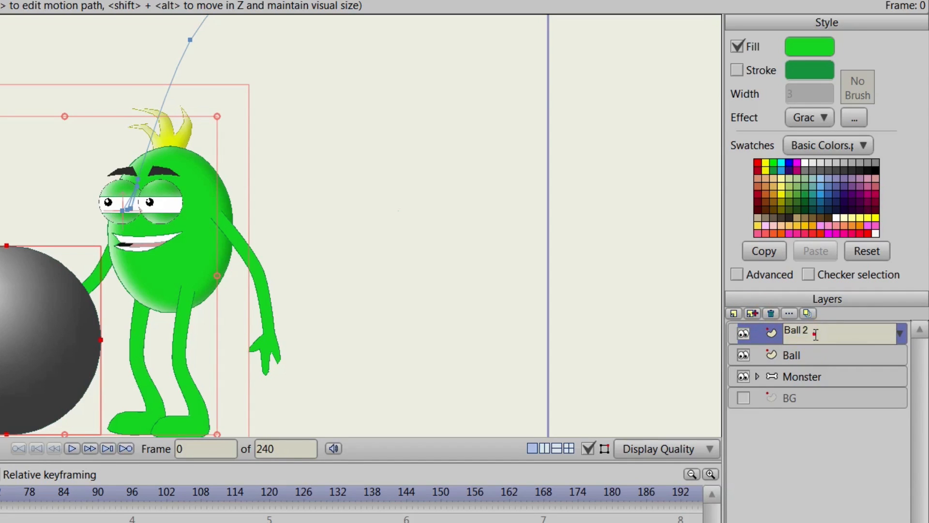
left_click(769, 333)
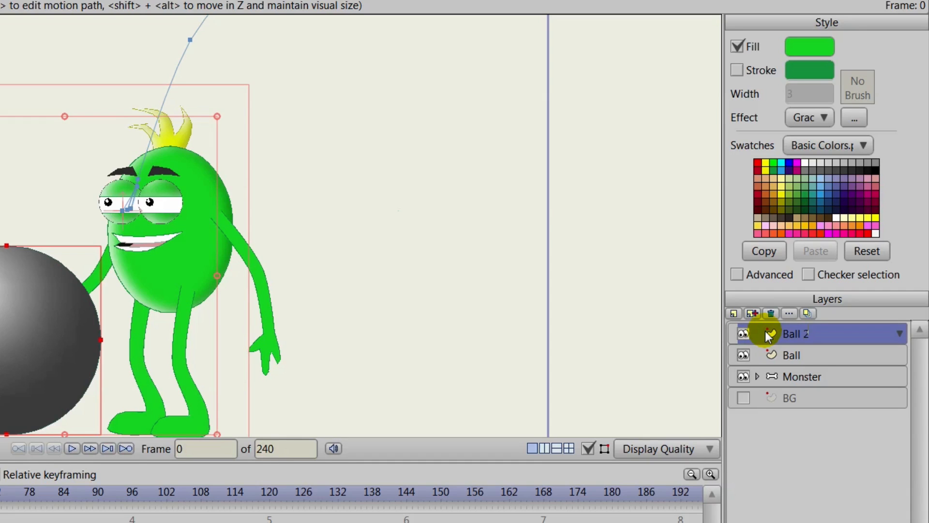
Expand the Monster bone layer and place Ball 2 inside it, between the F.Arm and Eyebrows layers
left_click(758, 376)
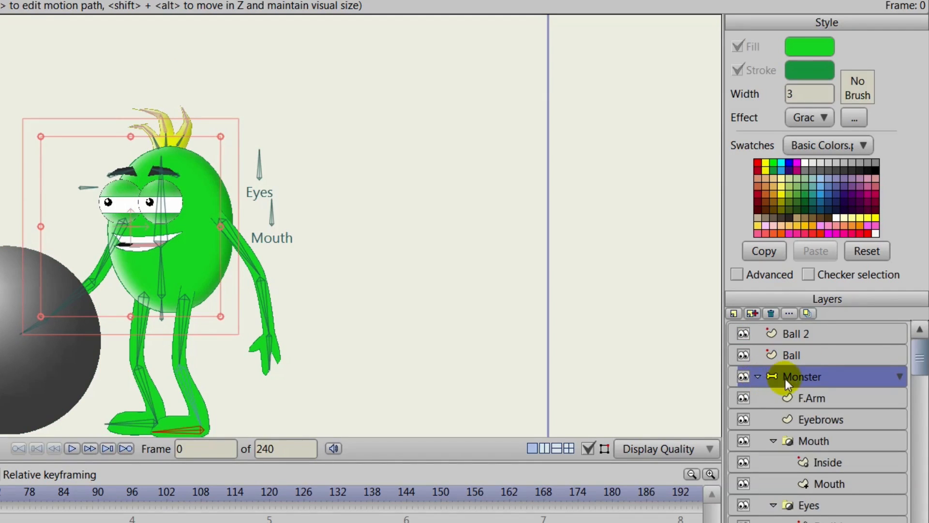
left_click_drag(805, 332, 808, 408)
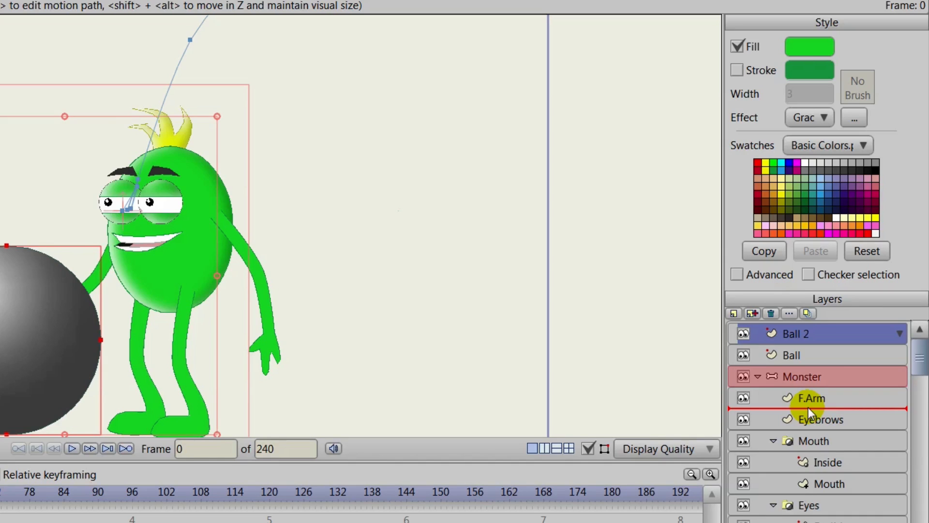
left_click_drag(808, 407, 807, 407)
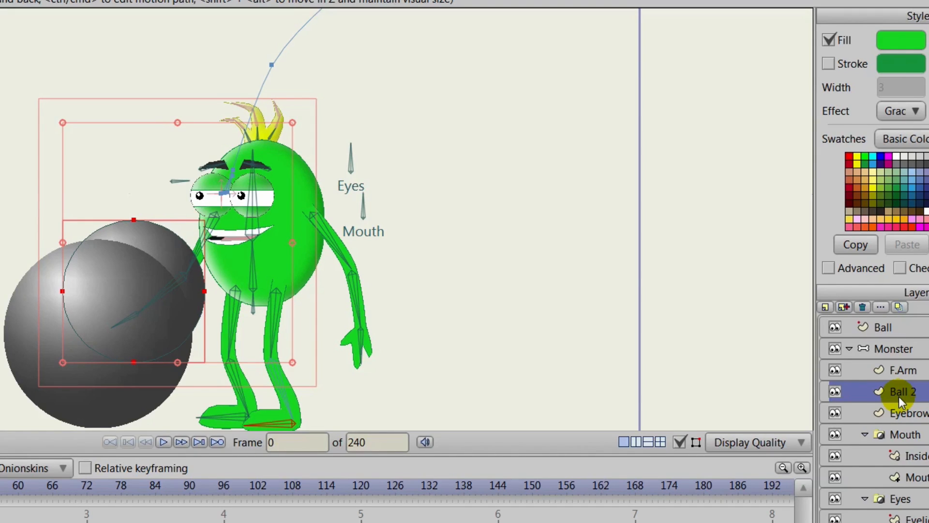
left_click_drag(898, 396, 897, 395)
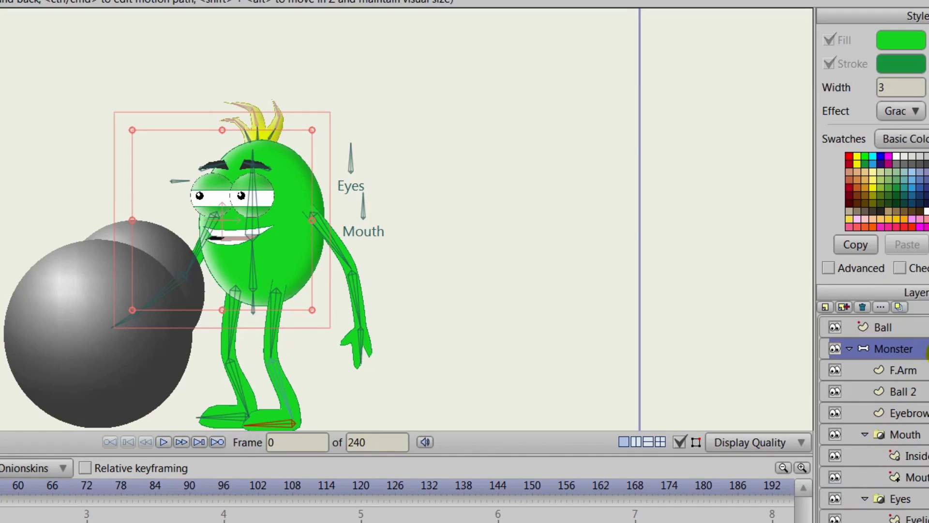
Scale up and reposition the Ball 2 layer at frame 0 until it matches the size and position of the original ball
left_click(897, 391)
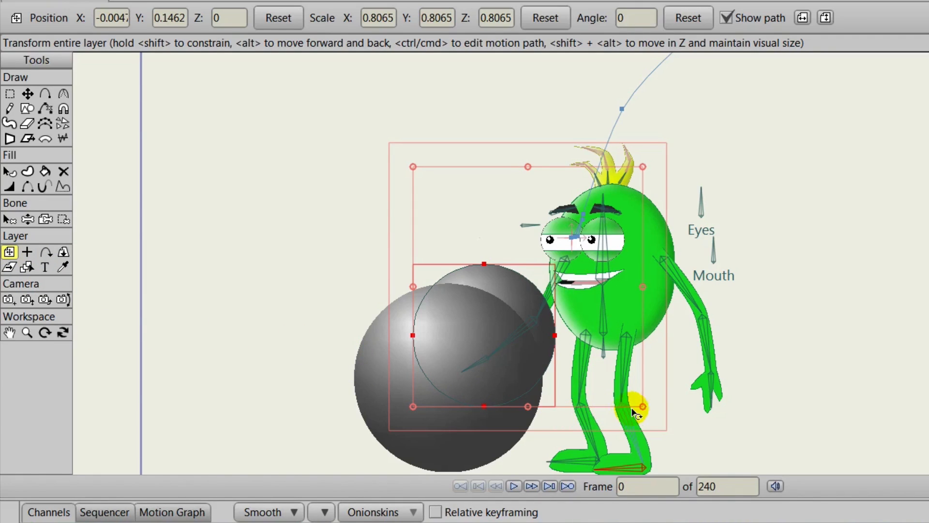
left_click_drag(642, 406, 670, 477)
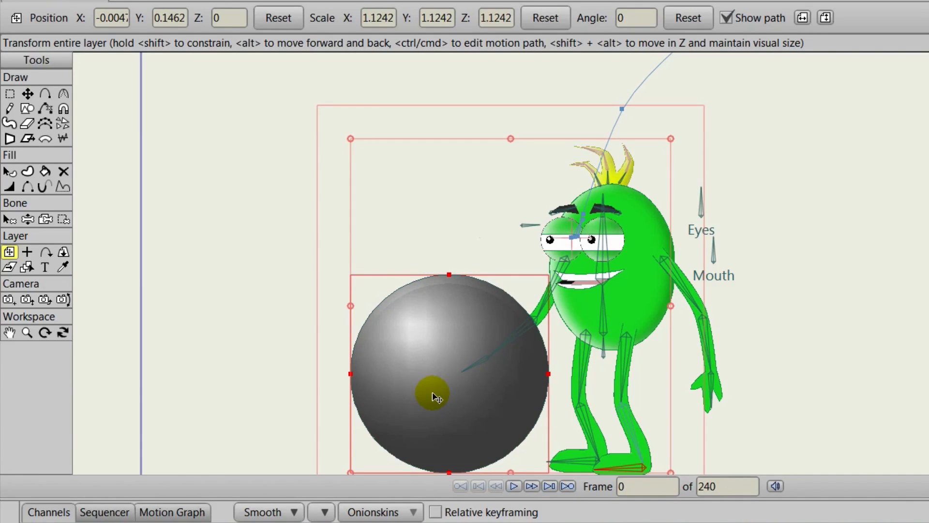
left_click_drag(436, 394, 483, 411)
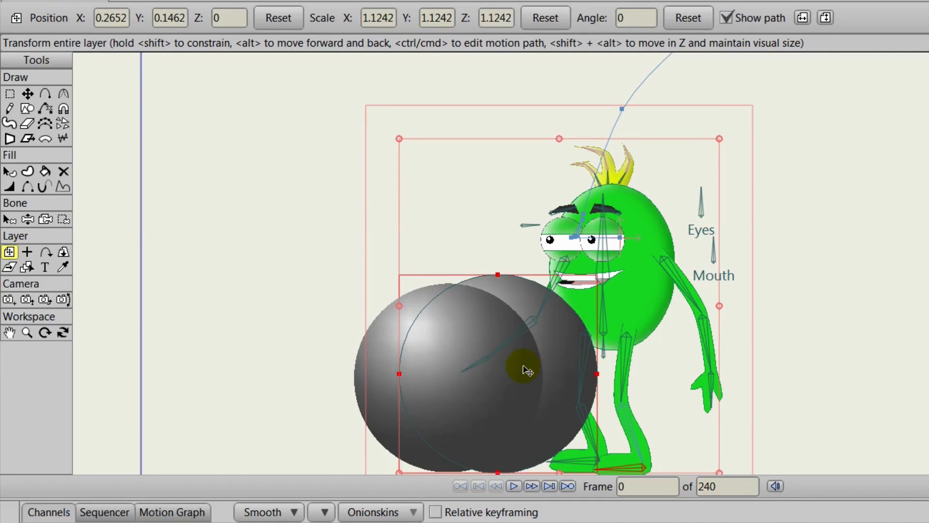
left_click_drag(498, 369, 450, 369)
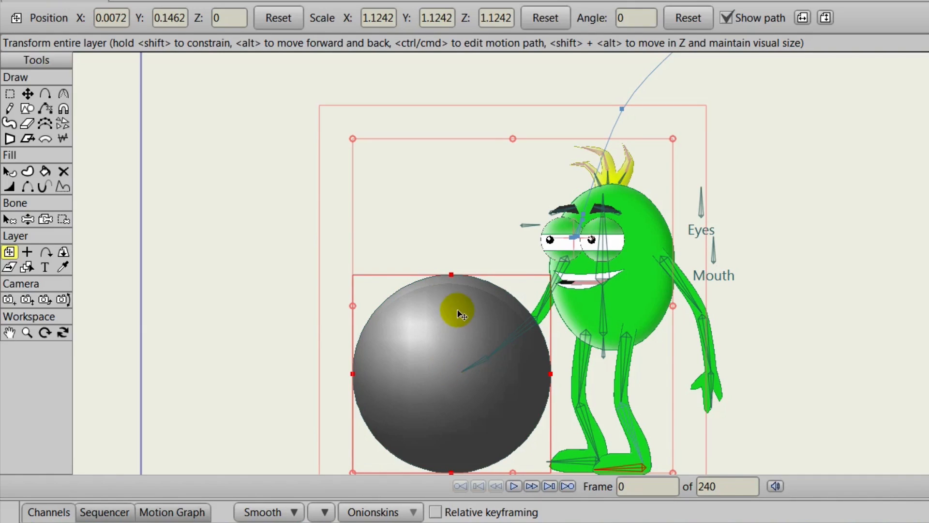
left_click_drag(353, 139, 355, 154)
left_click_drag(479, 334, 459, 356)
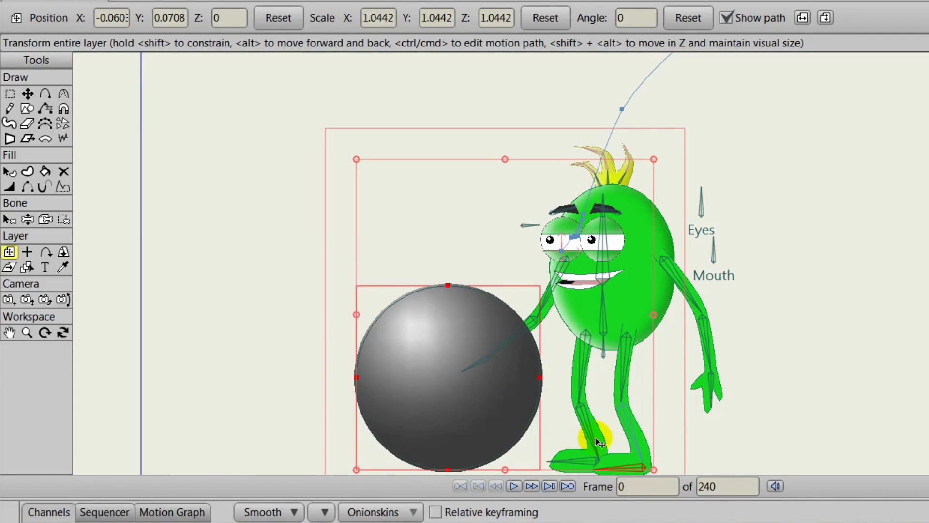
left_click_drag(599, 417, 603, 353)
left_click_drag(658, 403, 661, 406)
left_click_drag(452, 377, 454, 376)
left_click_drag(661, 406, 664, 409)
mouse_move(447, 362)
left_mouse_down()
mouse_move(527, 375)
mouse_move(544, 365)
mouse_move(477, 360)
left_mouse_up()
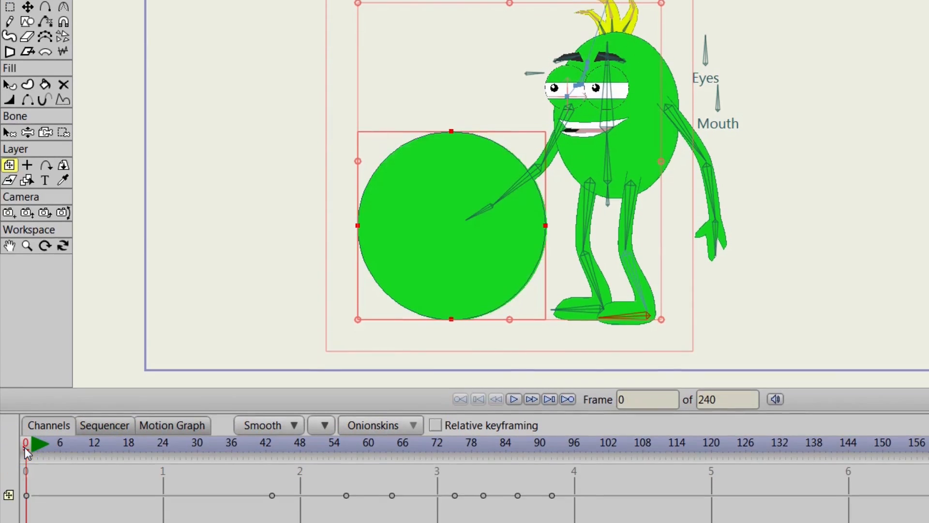
Delete all of Ball 2's transform keyframes from frame 43 onward and check frame 1 before returning to frame 0
mouse_move(24, 447)
left_mouse_down()
mouse_move(432, 477)
mouse_move(14, 443)
mouse_move(12, 452)
left_mouse_up()
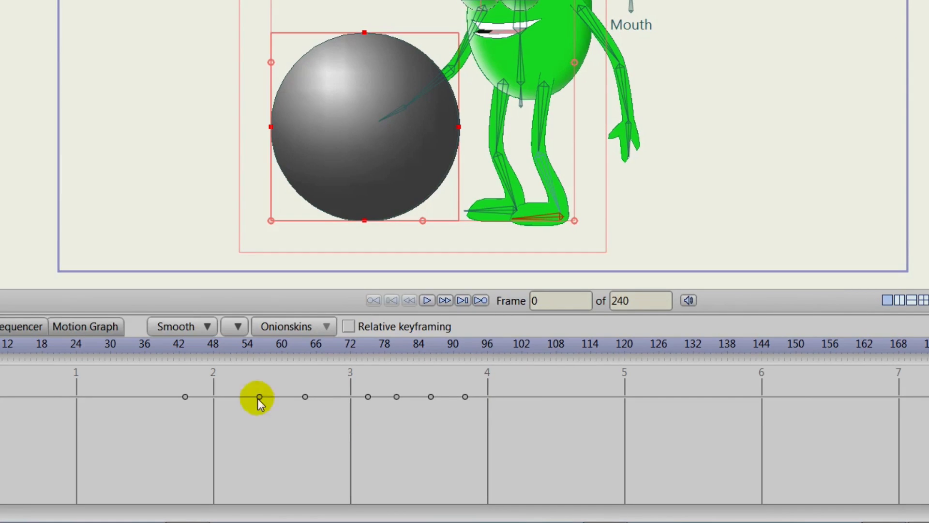
left_click_drag(532, 381, 68, 411)
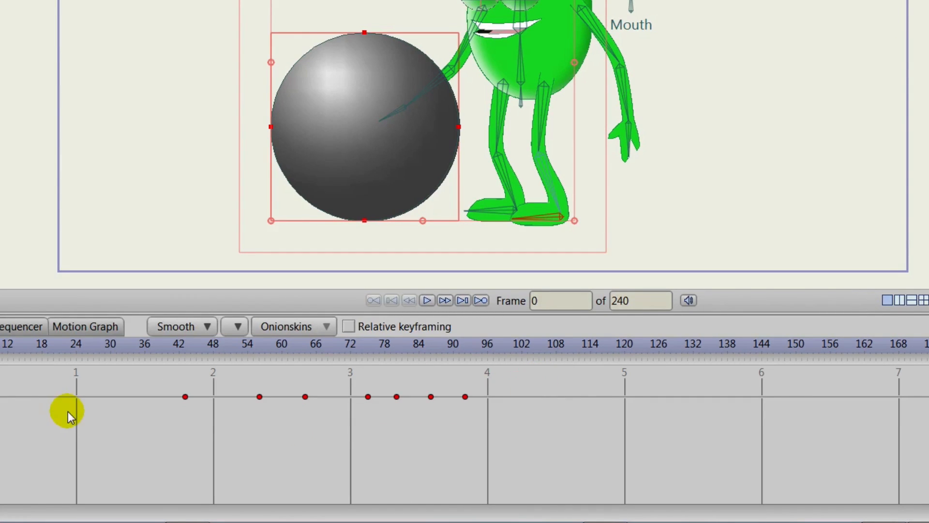
key("Delete")
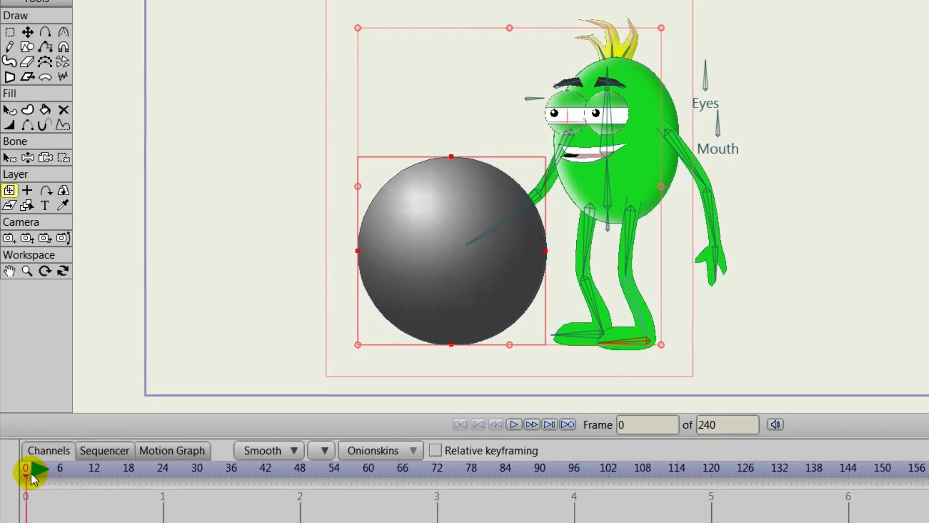
left_click(32, 472)
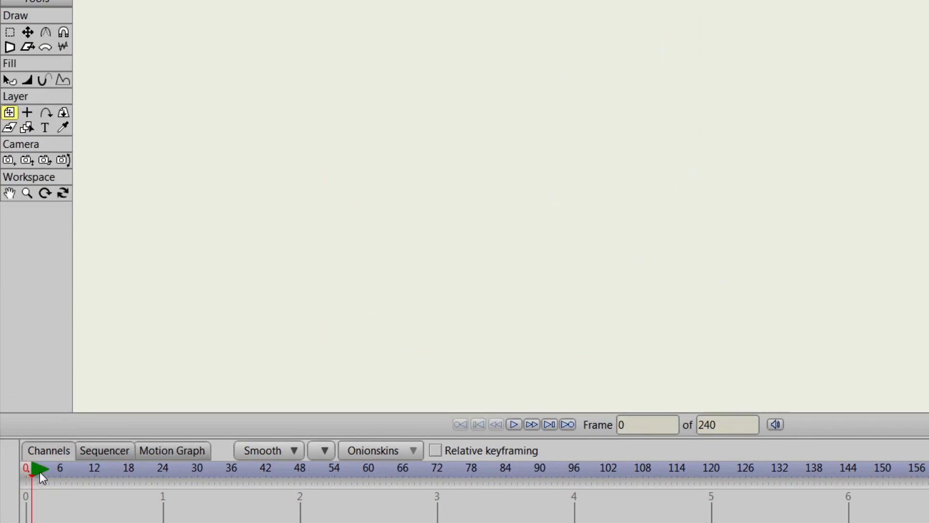
left_click_drag(40, 472, 14, 482)
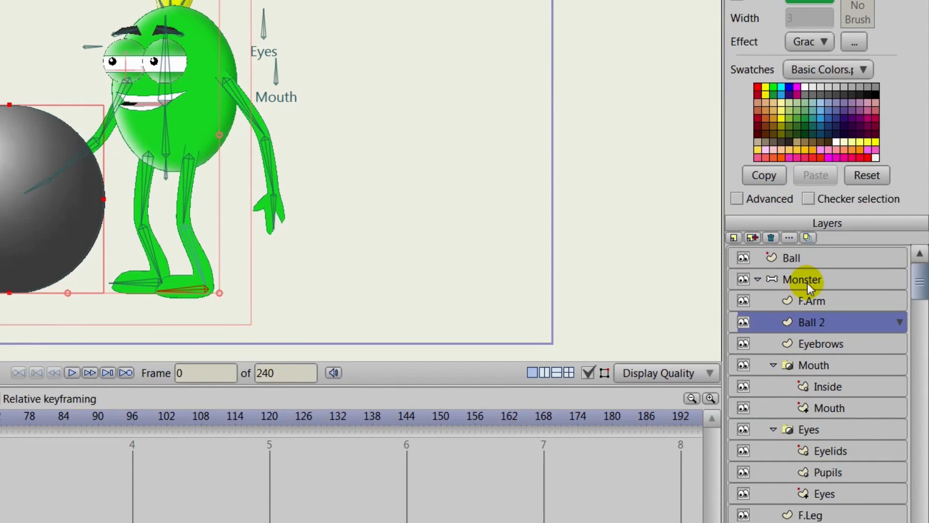
Add a bone to the Monster layer as a child of bone B2, running horizontally across the full width of the ball
left_click(807, 282)
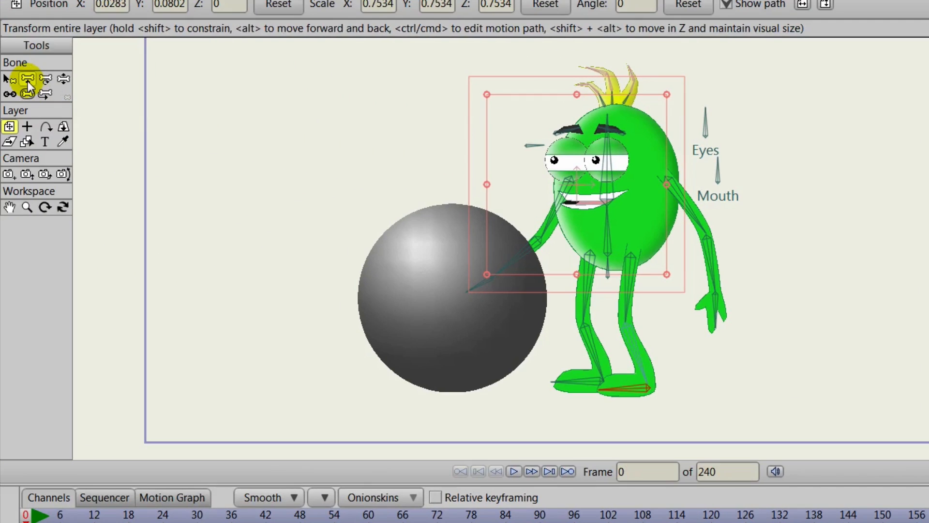
left_click(28, 78)
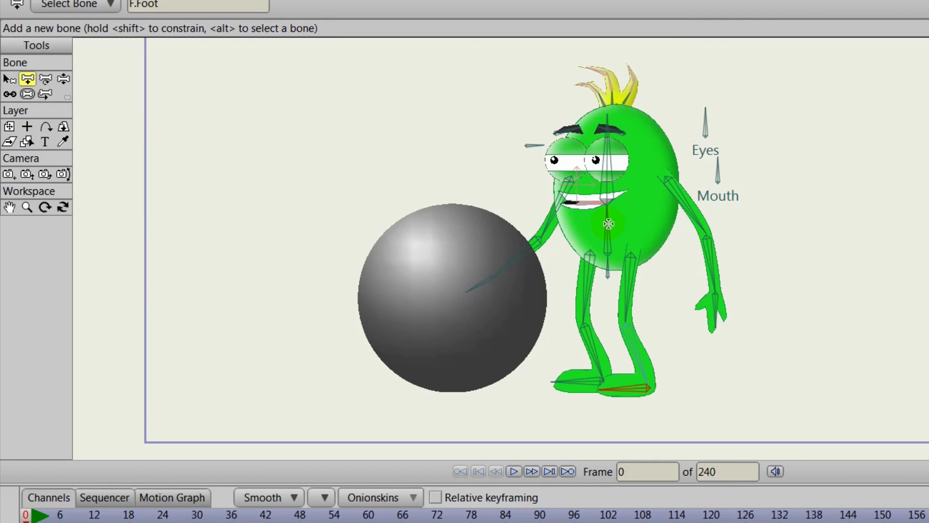
left_click_drag(608, 224, 607, 255)
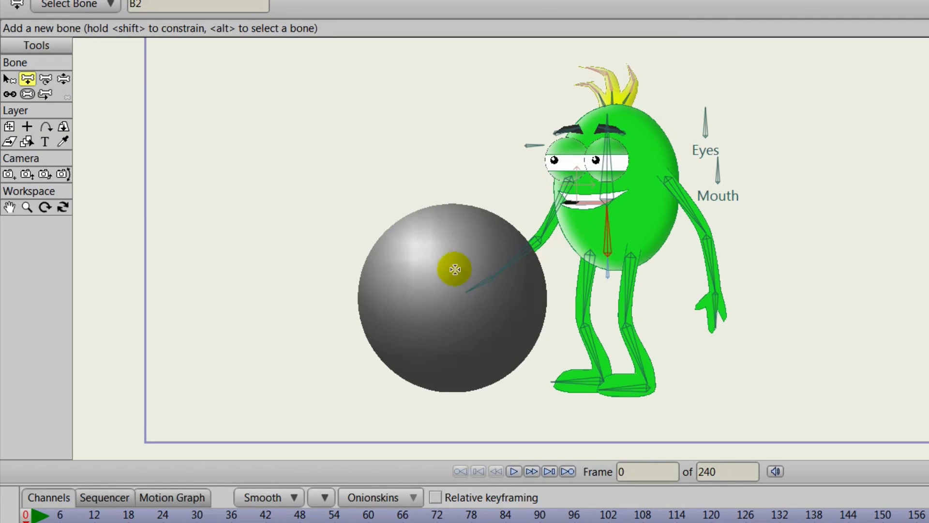
left_click_drag(360, 293, 543, 292)
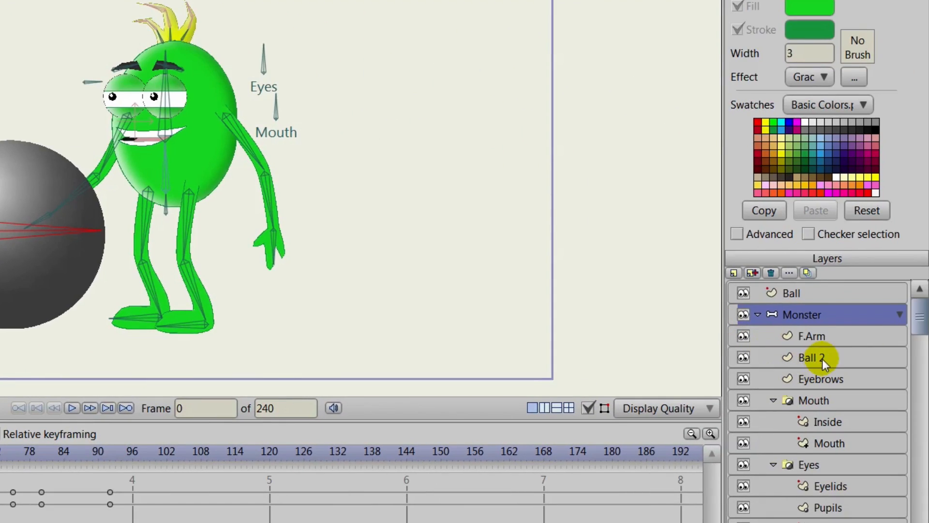
Bind the Ball 2 layer to the new horizontal bone across the ball
left_click(822, 358)
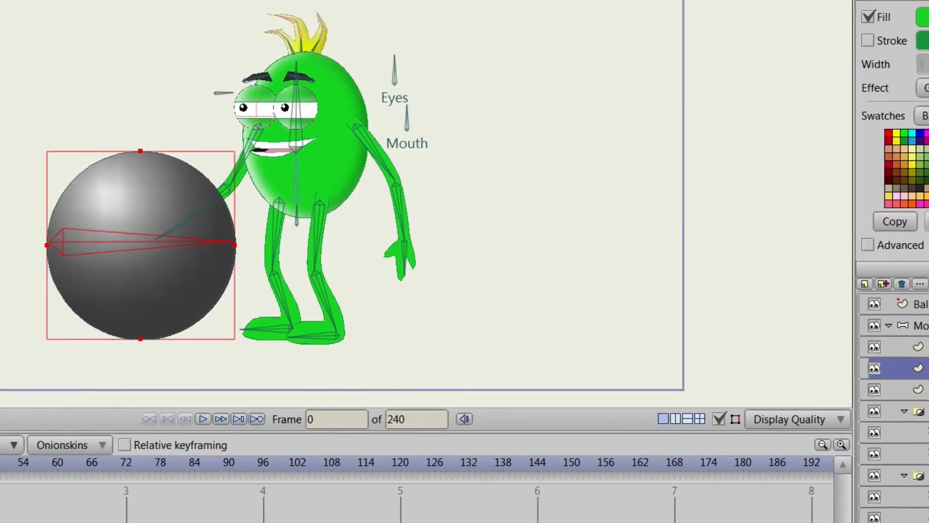
left_click(48, 178)
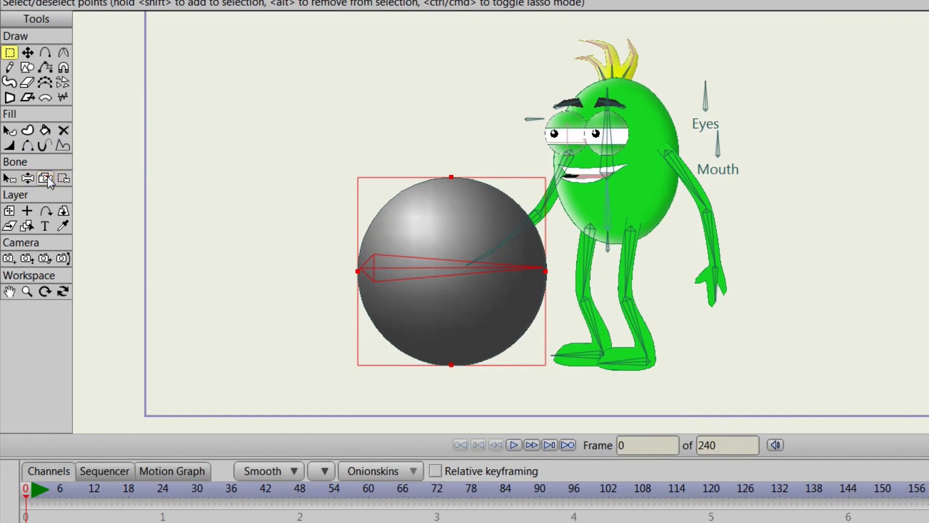
left_click(417, 269)
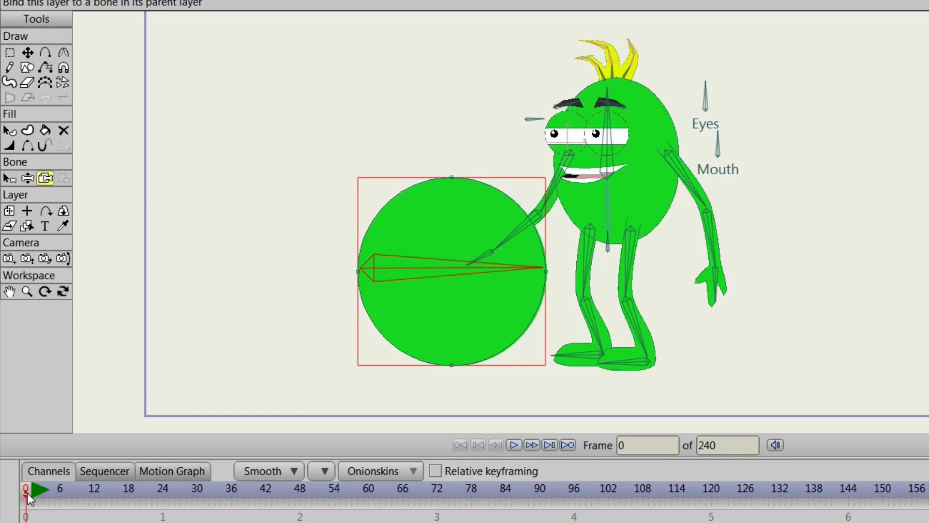
Test the ball's bone in the Monster layer at frame 1 by moving it upward, and undo the test move
left_click(31, 494)
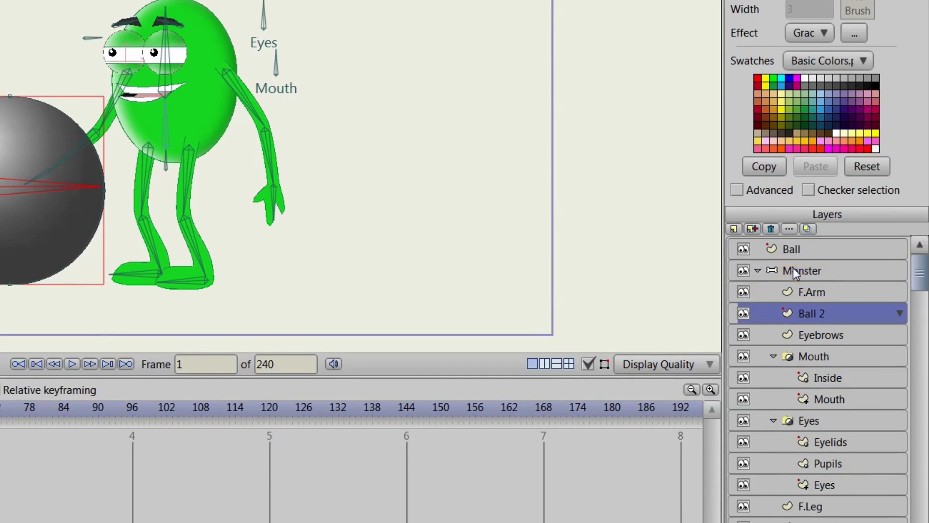
left_click(793, 269)
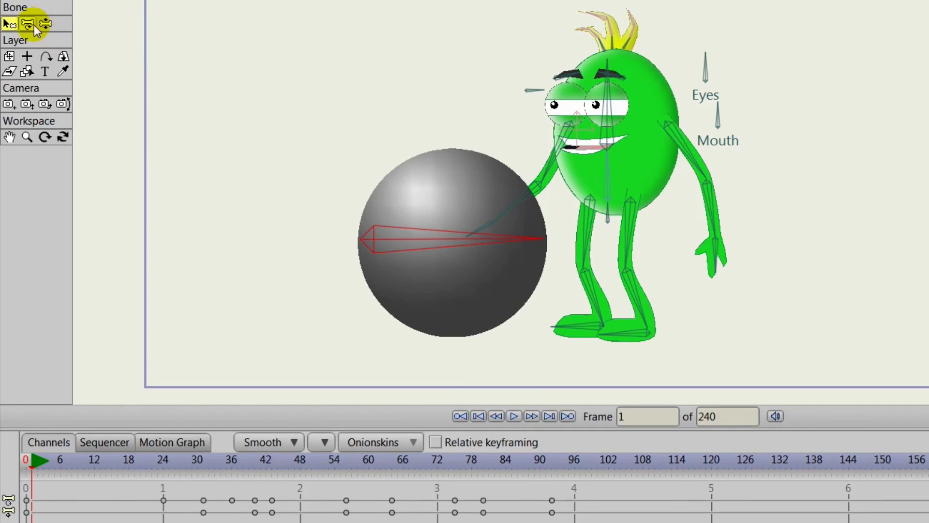
left_click(29, 24)
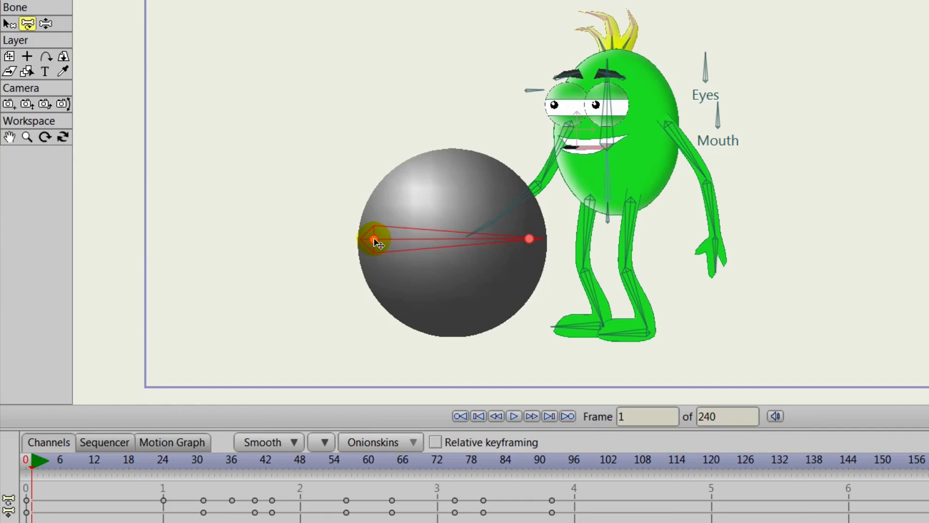
mouse_move(378, 242)
left_mouse_down()
mouse_move(391, 192)
mouse_move(357, 139)
mouse_move(272, 195)
mouse_move(282, 275)
mouse_move(390, 271)
mouse_move(409, 186)
mouse_move(338, 137)
left_mouse_up()
left_click(371, 189)
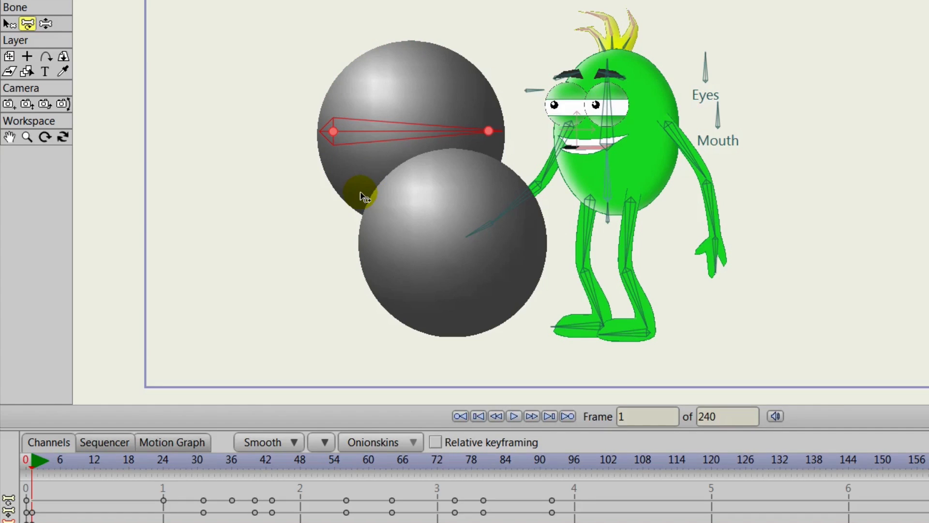
key("ctrl+z")
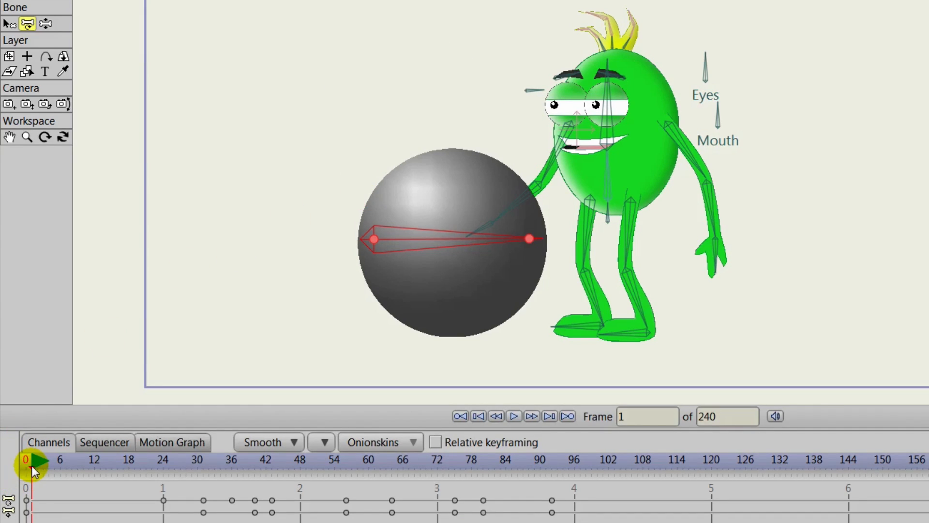
Raise the ball's bone at frame 43 until Ball 2 lines up with the original ball, and advance to frame 56
left_click_drag(31, 465, 269, 479)
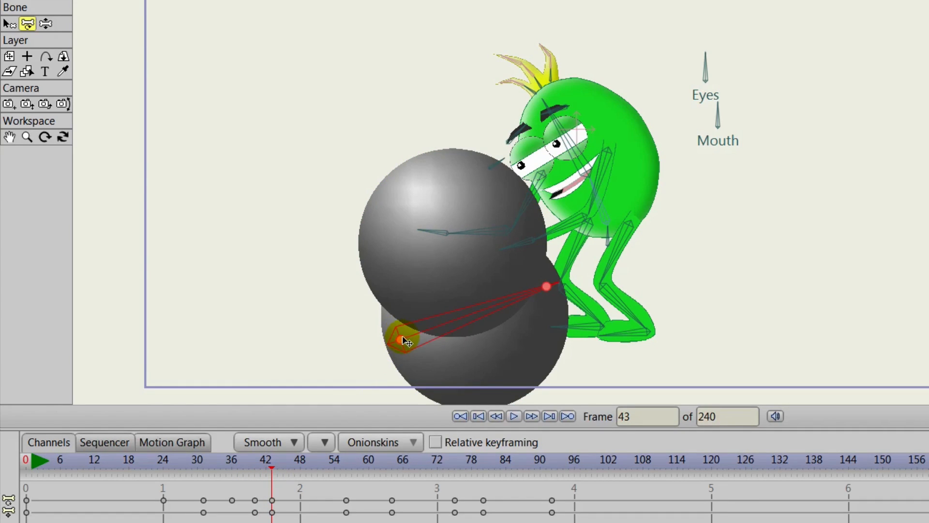
mouse_move(407, 341)
left_mouse_down()
mouse_move(383, 261)
mouse_move(382, 270)
left_mouse_up()
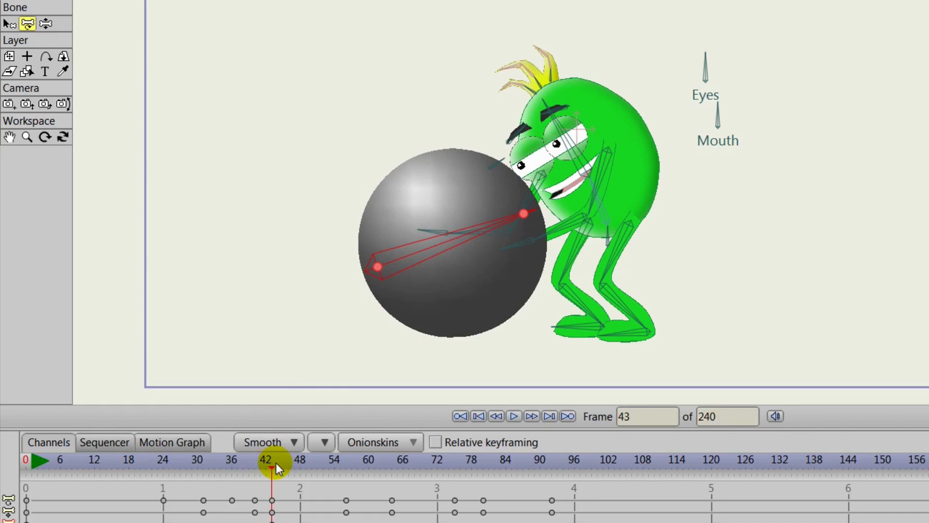
left_click_drag(276, 463, 346, 470)
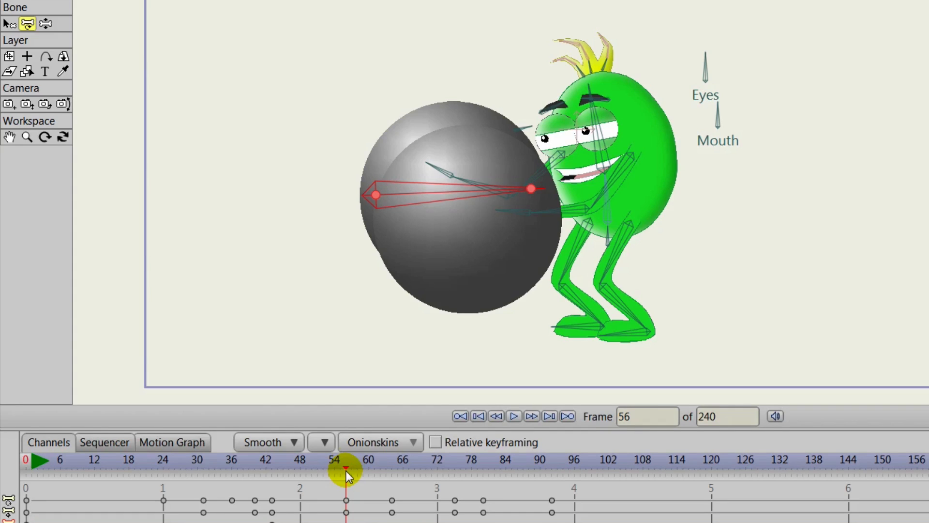
Move the ball's bone at frames 56 and 64 so Ball 2 lines up with the original ball
mouse_move(376, 195)
left_mouse_down()
mouse_move(400, 233)
mouse_move(388, 218)
left_mouse_up()
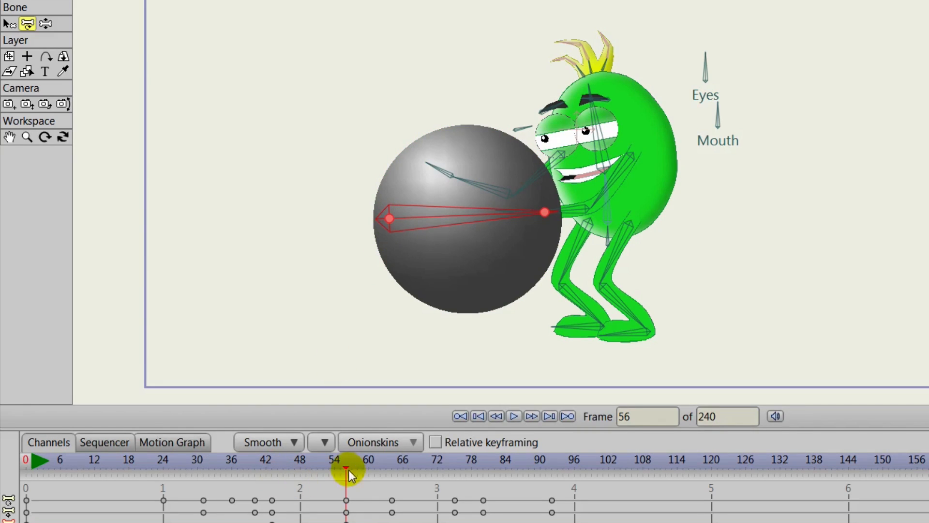
left_click_drag(349, 468, 390, 470)
left_click_drag(392, 264, 382, 254)
Pose the ball's bone at frames 75 and 80 so Ball 2 covers the original ball
left_click_drag(391, 463, 454, 466)
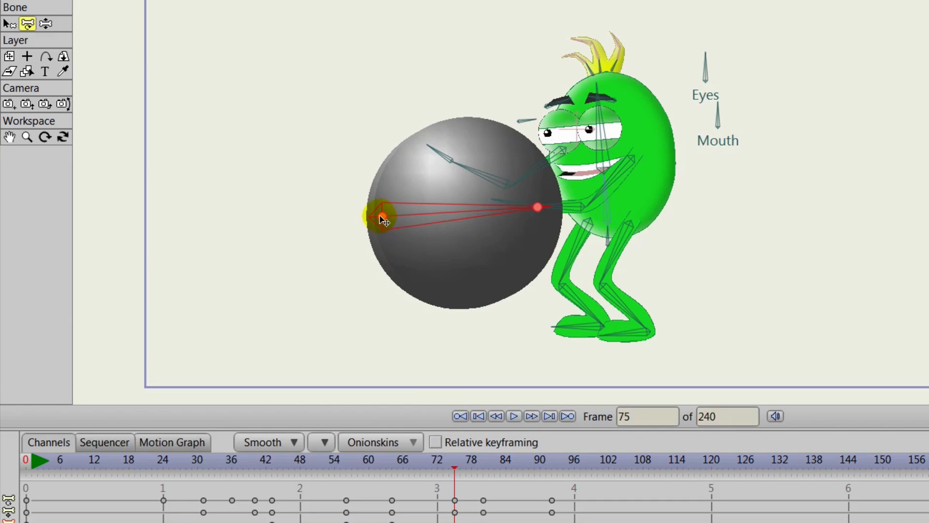
left_click_drag(380, 217, 387, 213)
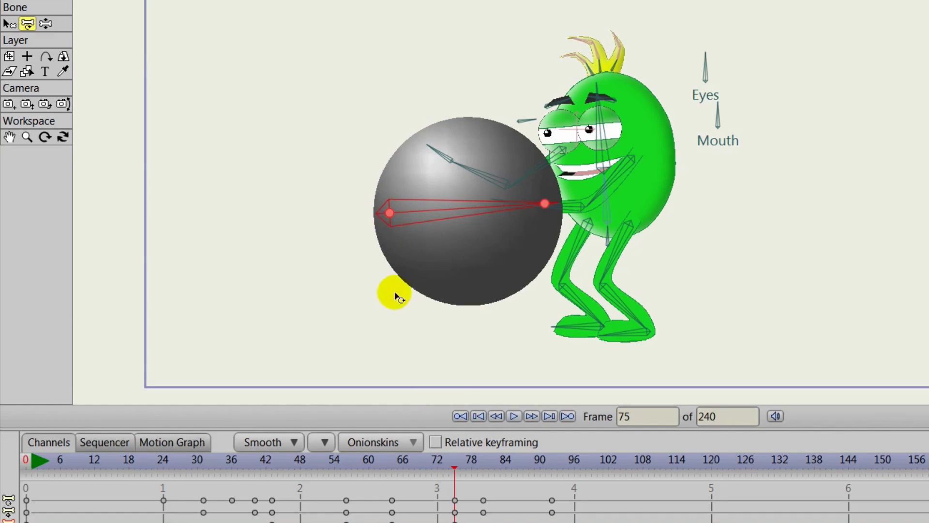
mouse_move(455, 467)
left_mouse_down()
mouse_move(439, 460)
mouse_move(482, 472)
left_mouse_up()
left_click_drag(398, 272, 385, 264)
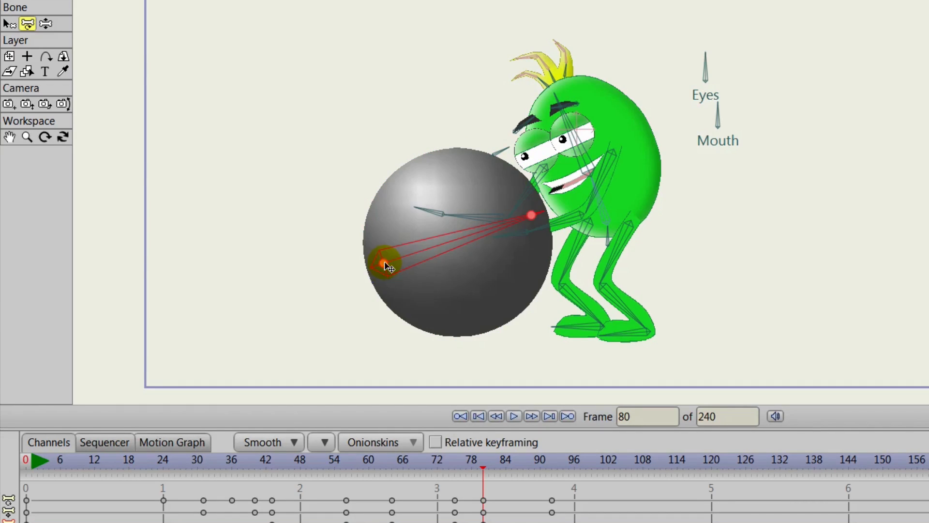
Raise the ball's bone at frame 92 until Ball 2 matches the original ball above the monster's head
left_click_drag(483, 465, 552, 471)
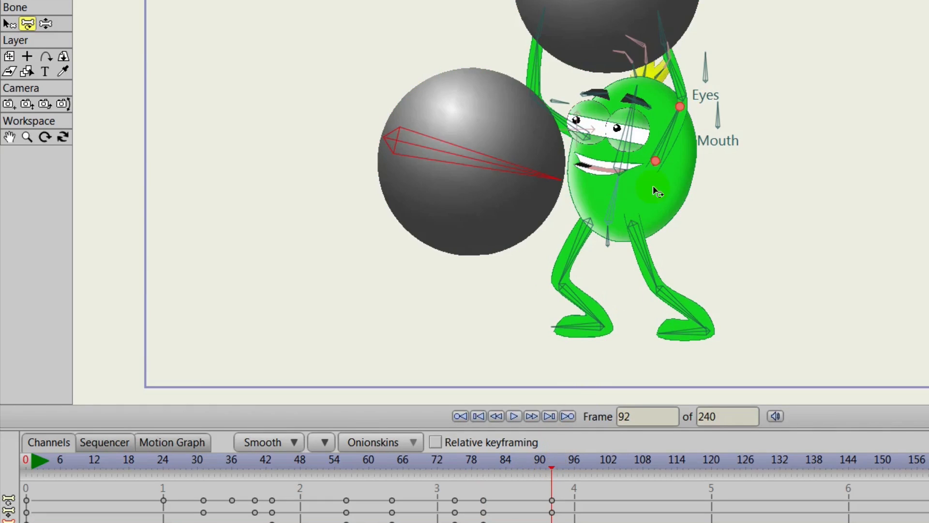
left_click_drag(647, 187, 589, 295)
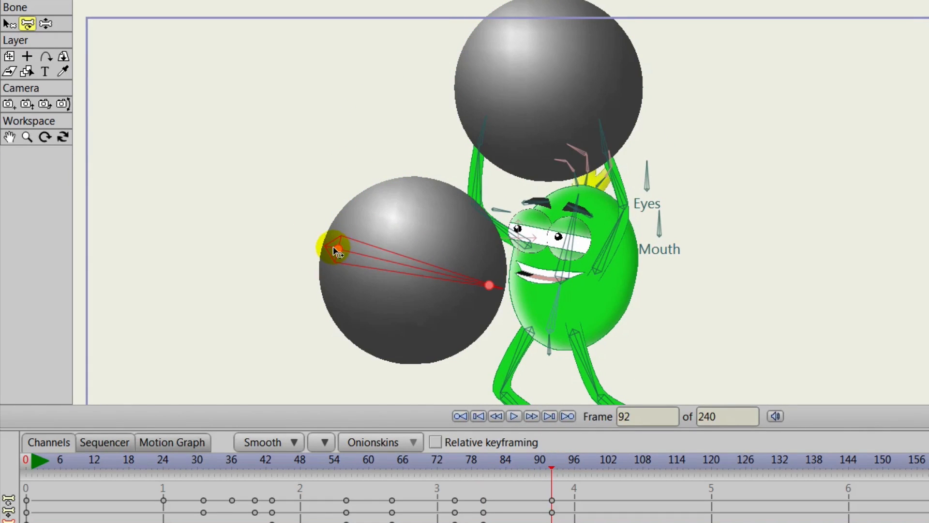
mouse_move(341, 251)
left_mouse_down()
mouse_move(436, 82)
mouse_move(477, 68)
left_mouse_up()
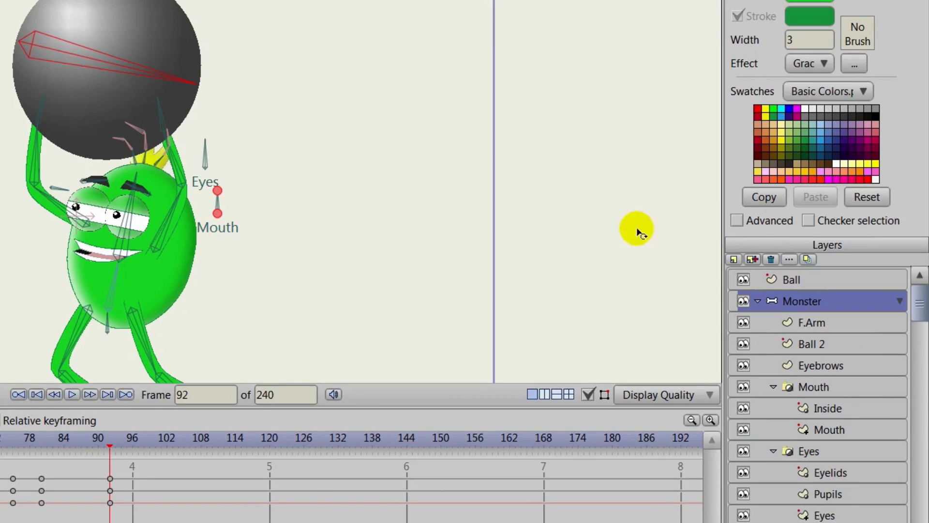
Find the Ball layer's extra keyframe at frame 86 and move the ball's bone there so Ball 2 matches the original ball
left_click(780, 278)
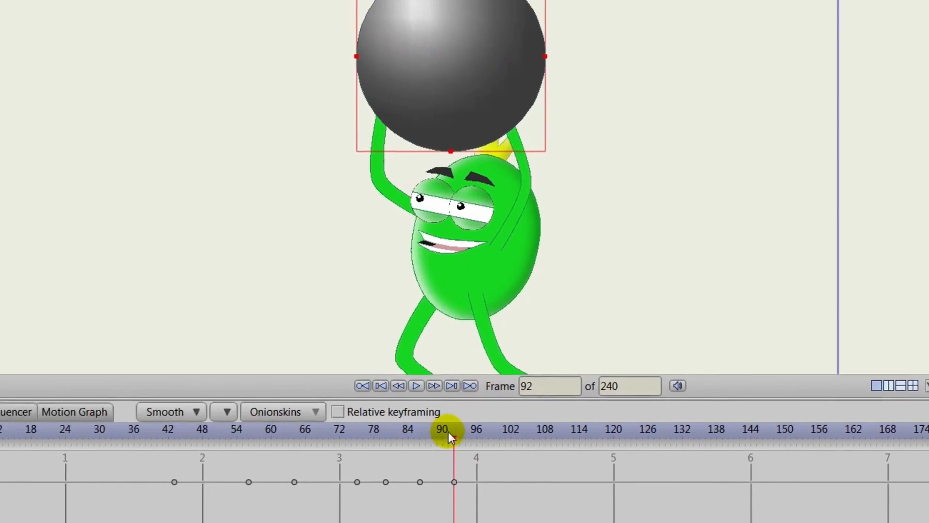
left_click_drag(104, 439, 45, 442)
left_click_drag(487, 430, 519, 438)
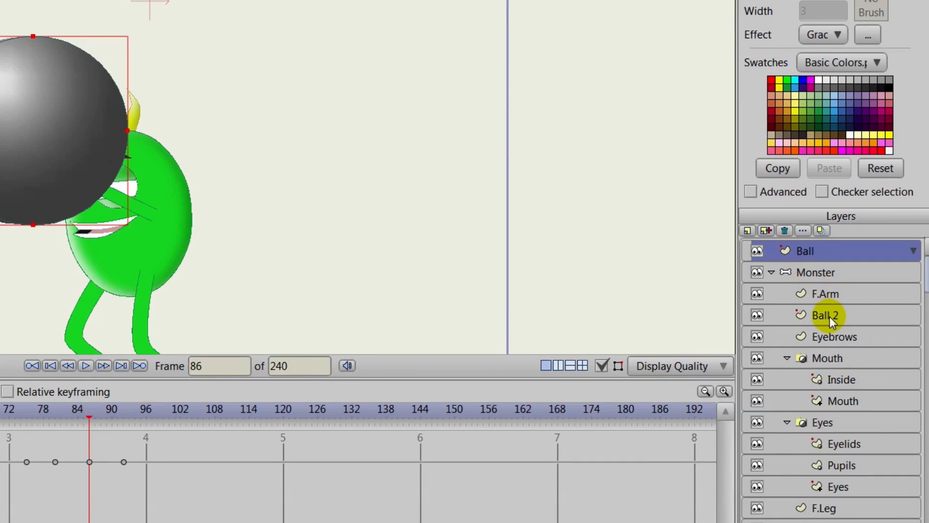
left_click(829, 317)
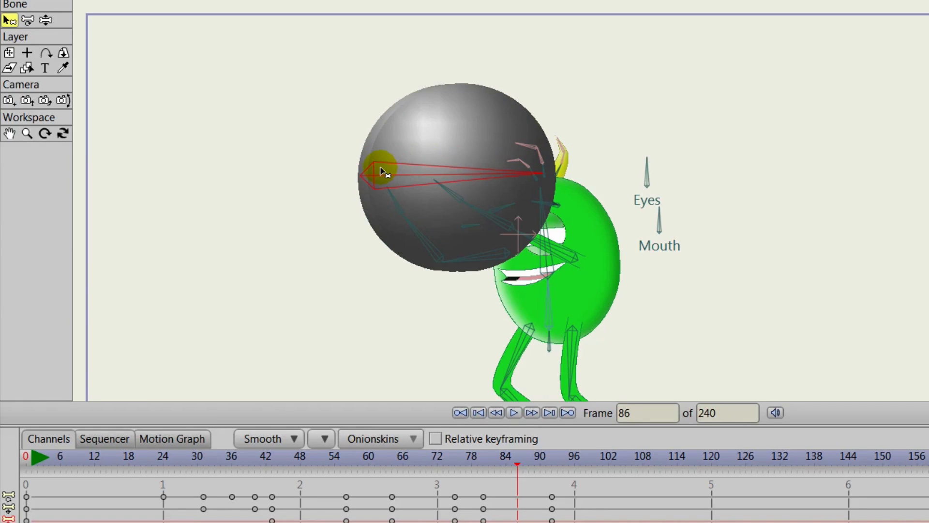
left_click(26, 20)
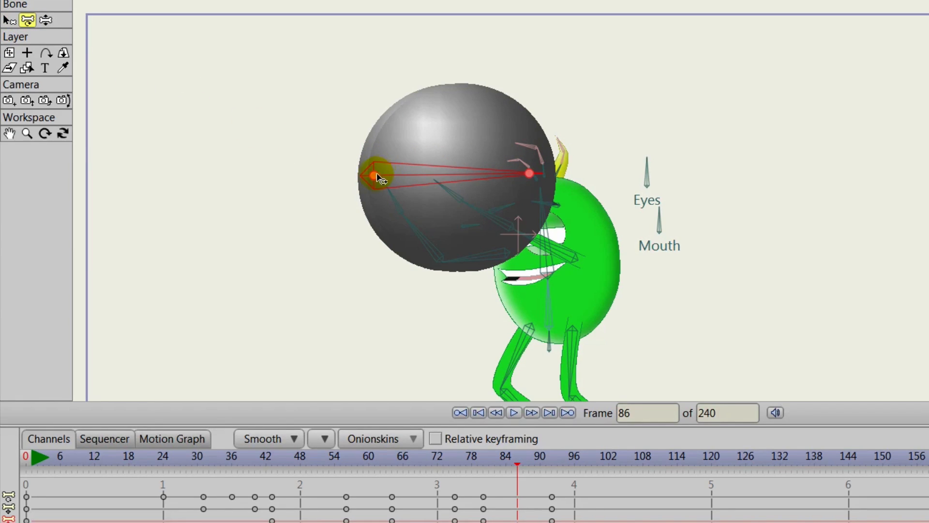
left_click_drag(377, 177, 385, 176)
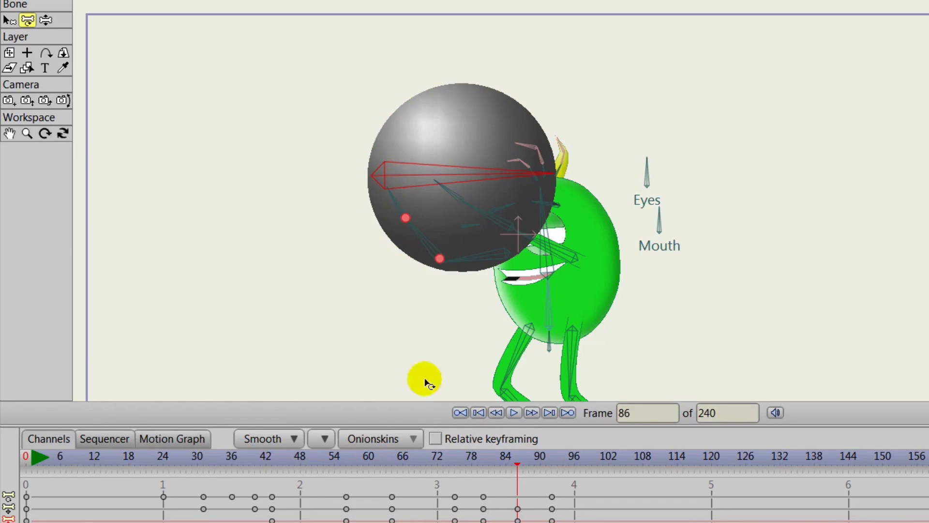
Scrub through the timeline to check how both balls line up, and stop at frame 43
mouse_move(518, 452)
left_mouse_down()
mouse_move(250, 436)
mouse_move(408, 444)
mouse_move(551, 434)
mouse_move(519, 436)
left_mouse_up()
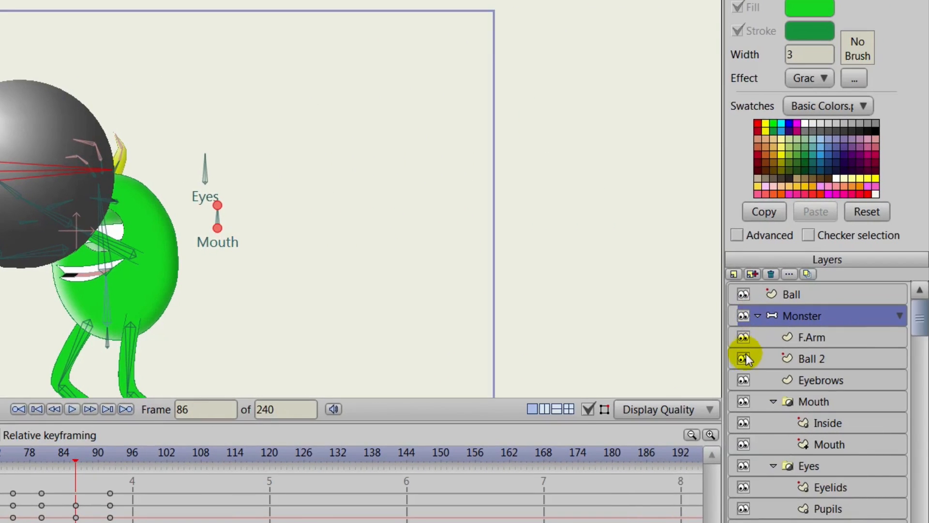
left_click(744, 358)
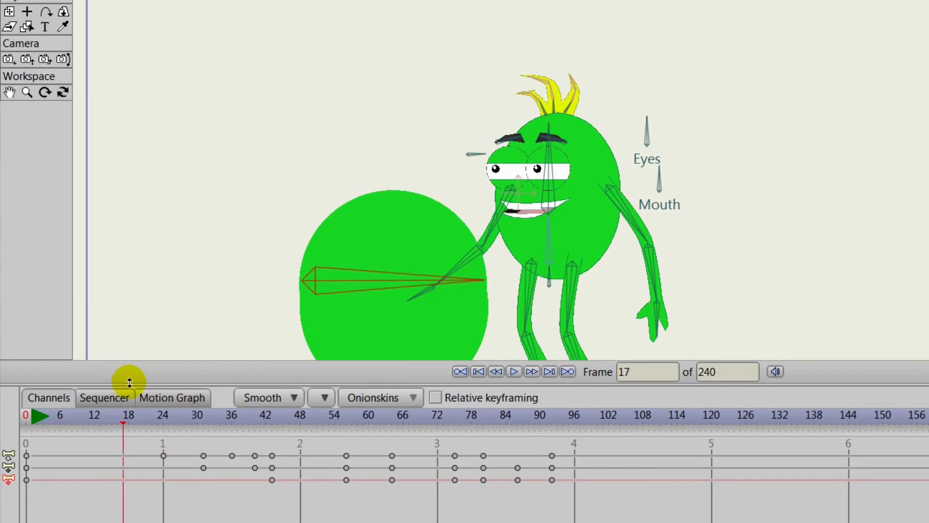
left_click_drag(129, 382, 272, 420)
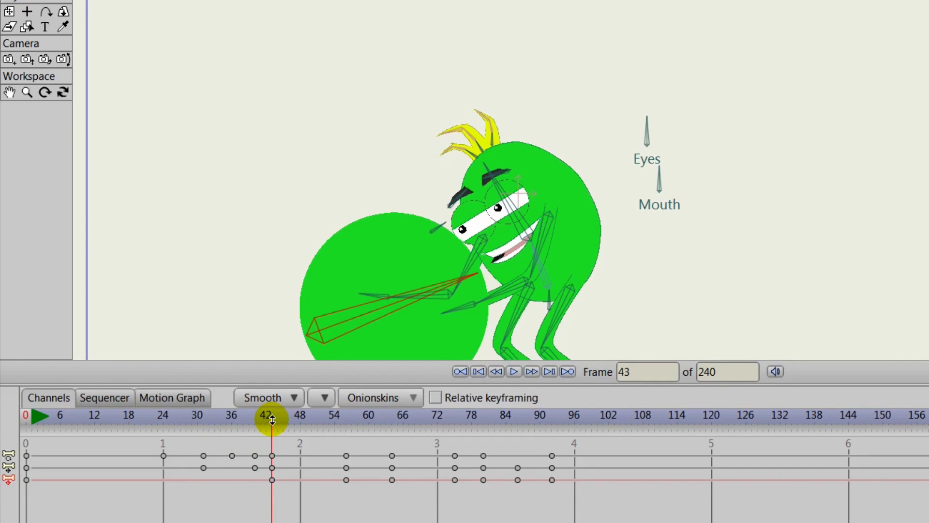
mouse_move(272, 420)
left_mouse_down()
mouse_move(328, 429)
mouse_move(237, 427)
mouse_move(271, 434)
left_mouse_up()
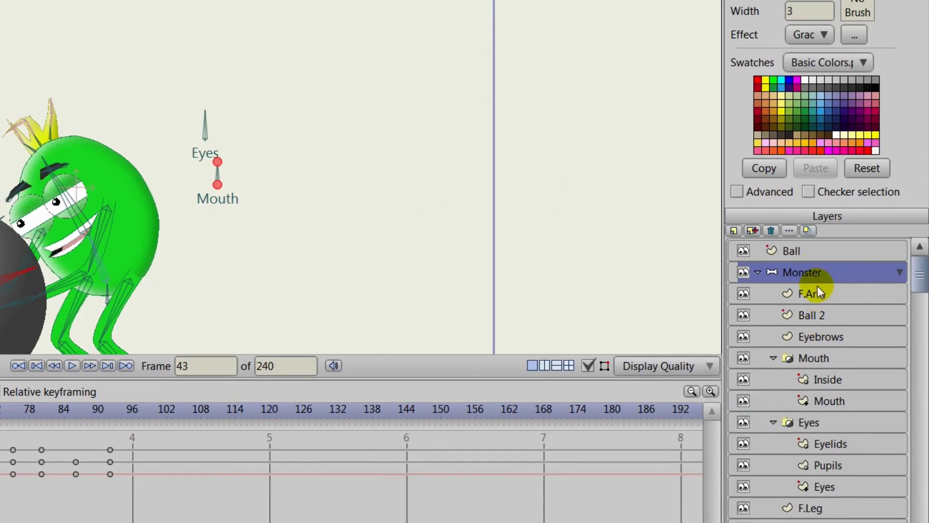
Turn off the original Ball layer's visibility at frame 44 in its layer settings
left_click(805, 251)
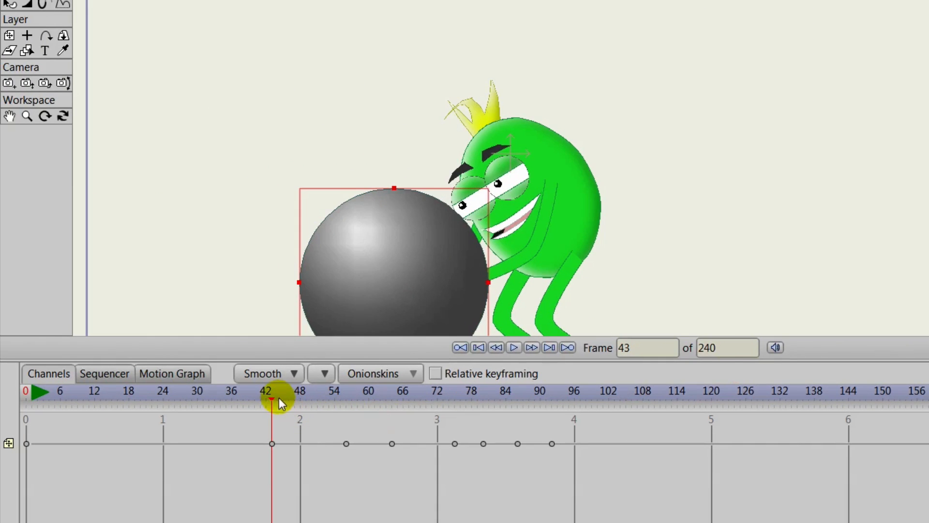
left_click_drag(271, 397, 279, 399)
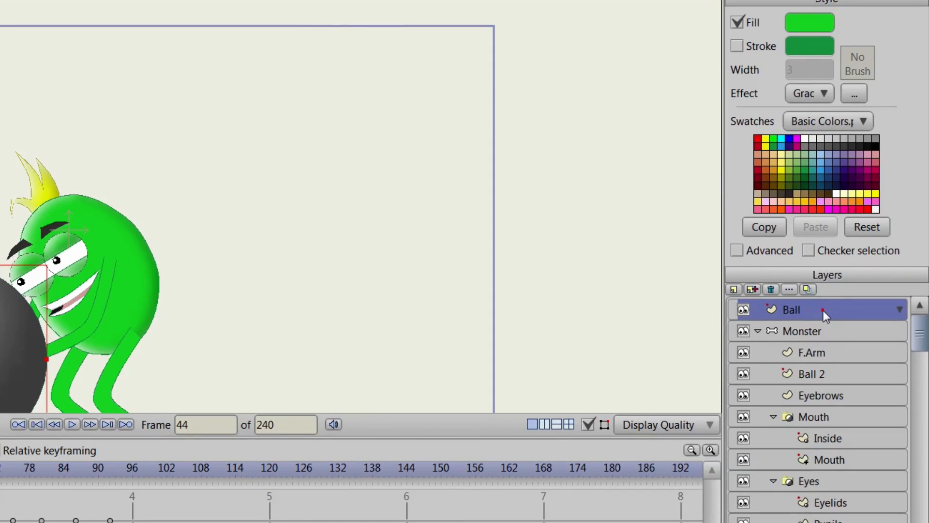
double_click(823, 309)
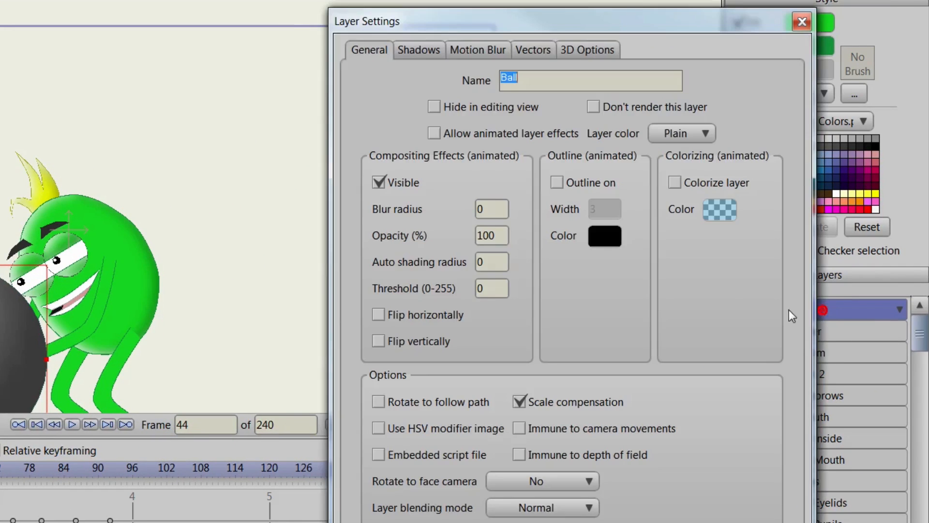
left_click(379, 182)
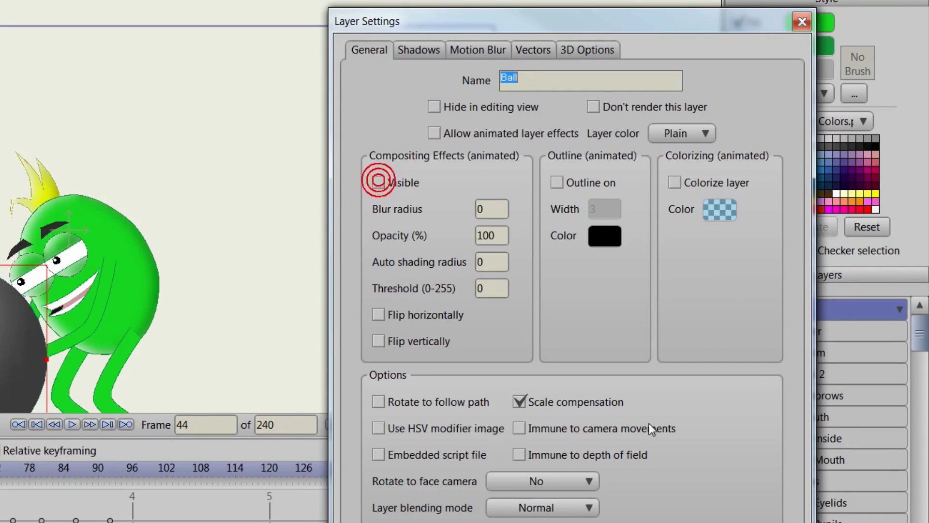
left_click(716, 522)
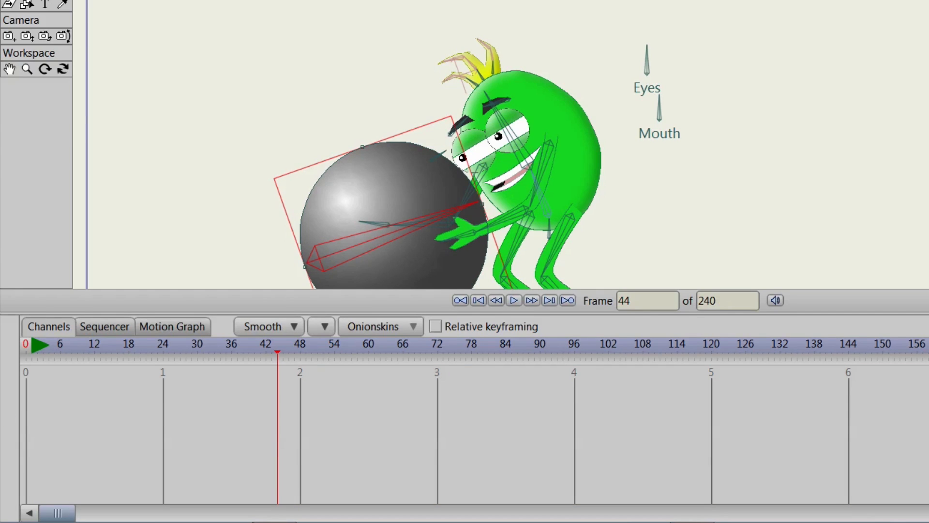
Turn off the Ball 2 layer's visibility at frame 0 in its layer settings
left_click_drag(282, 350, 2, 353)
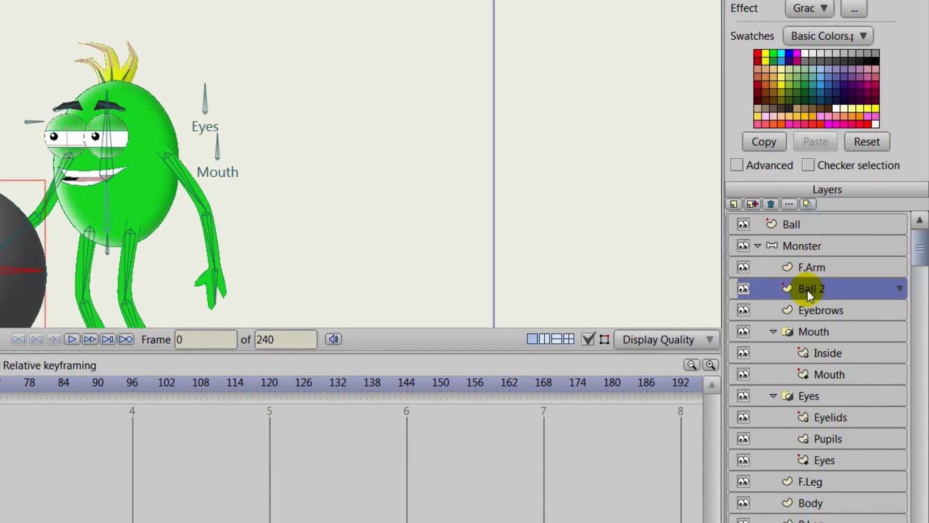
double_click(807, 289)
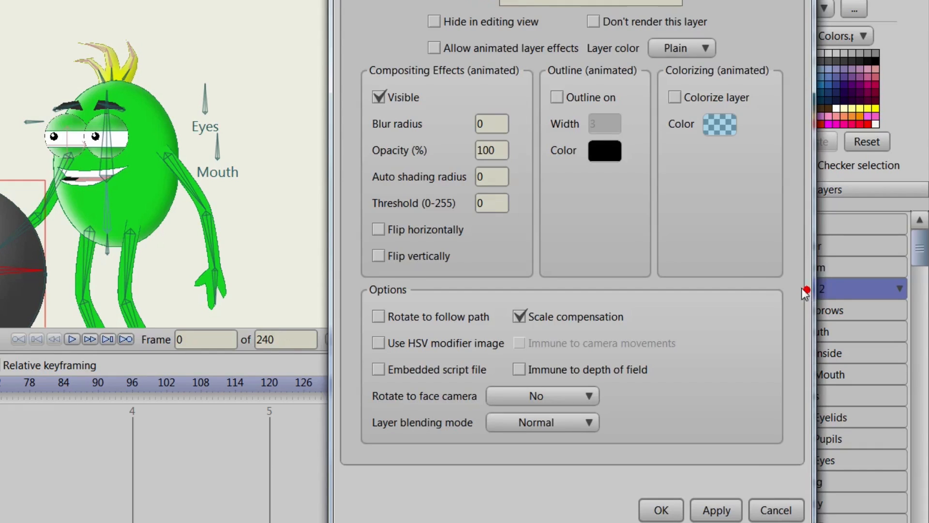
left_click(378, 97)
left_click(658, 509)
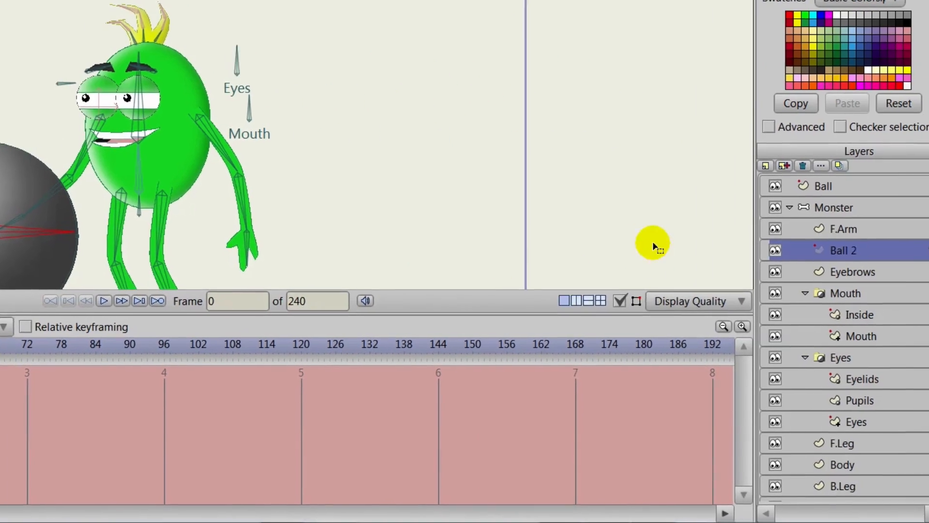
Turn the Ball 2 layer's visibility back on at frame 44
left_click(784, 185)
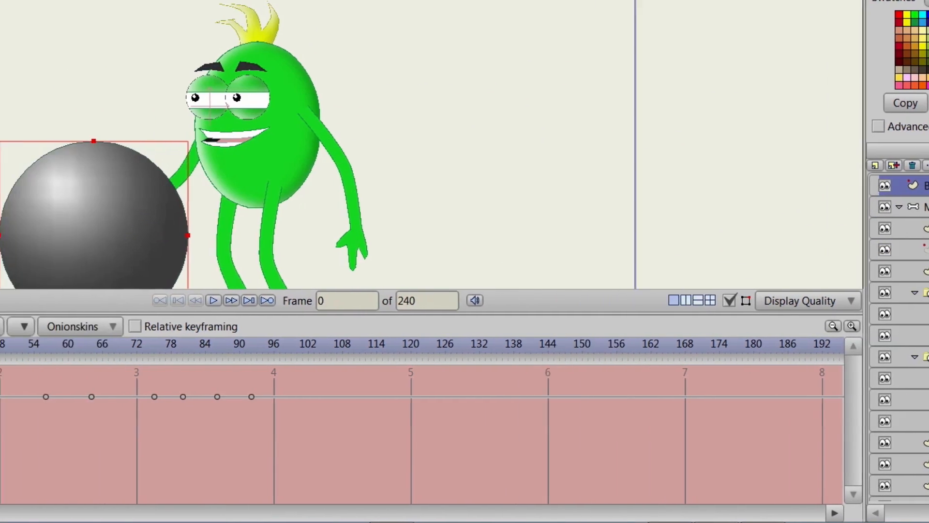
left_click_drag(208, 344, 275, 357)
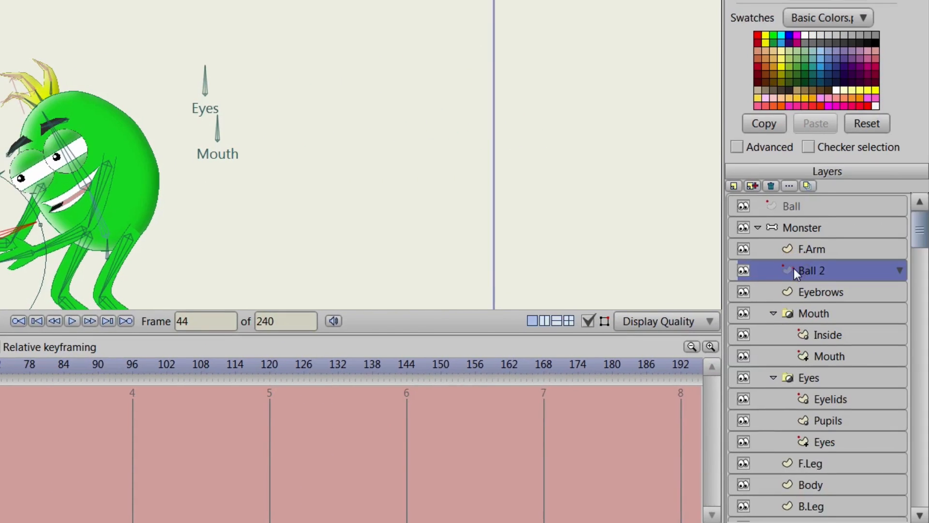
double_click(794, 268)
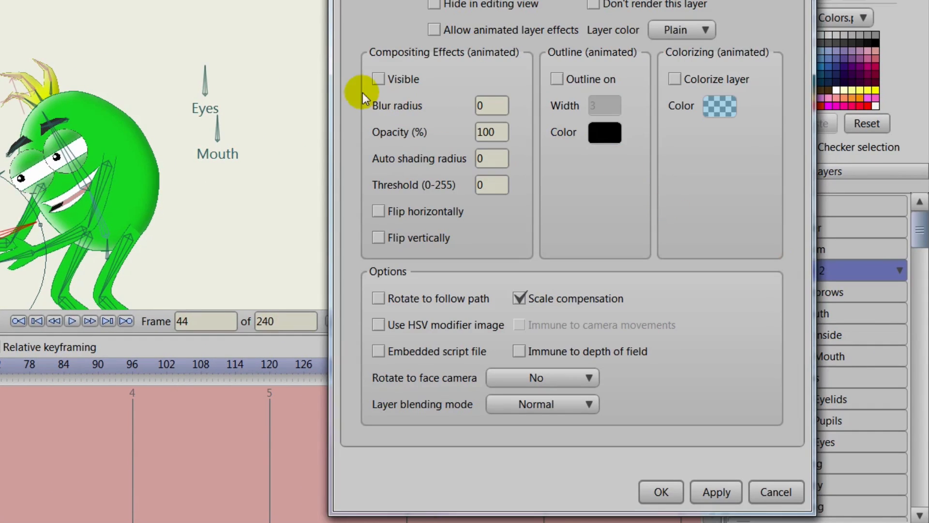
left_click(379, 80)
left_click(663, 492)
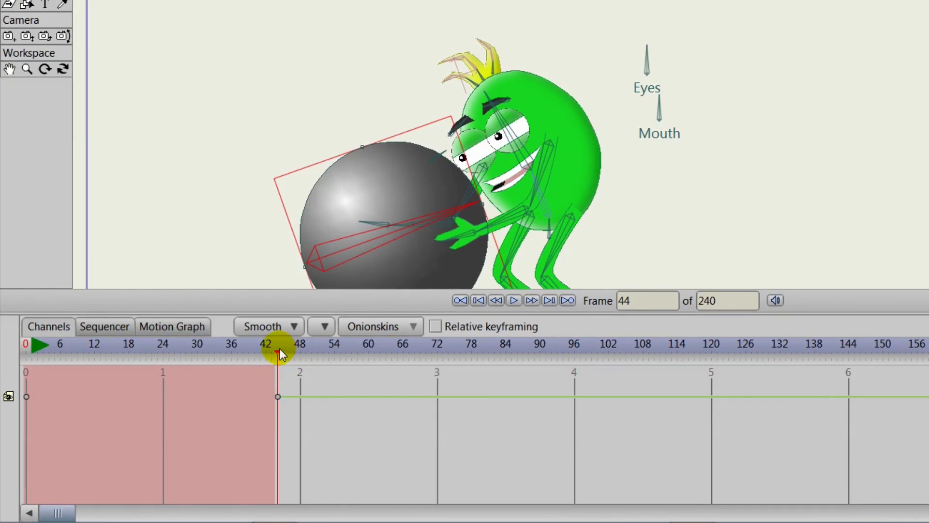
Hide the bone overlays and play the animation from frame 0 to review the swap between the two balls
left_click_drag(279, 349, 26, 343)
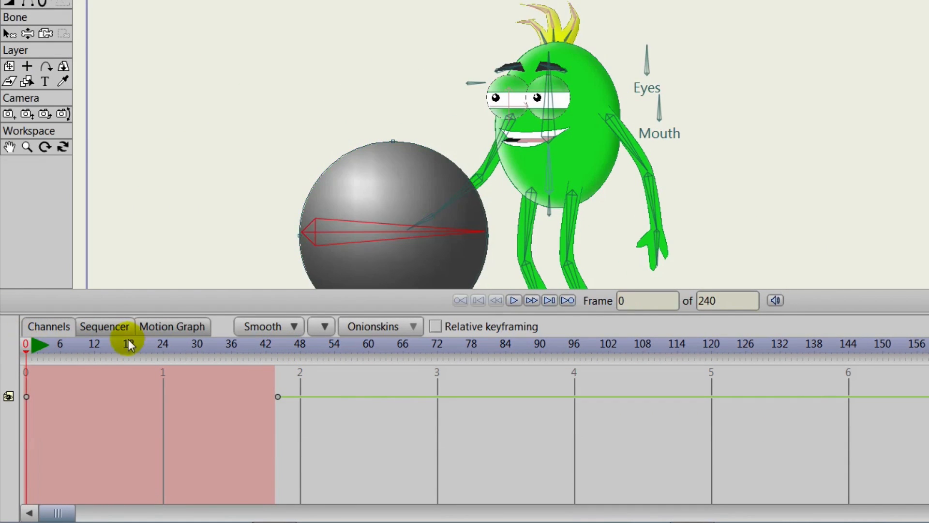
left_click(921, 193)
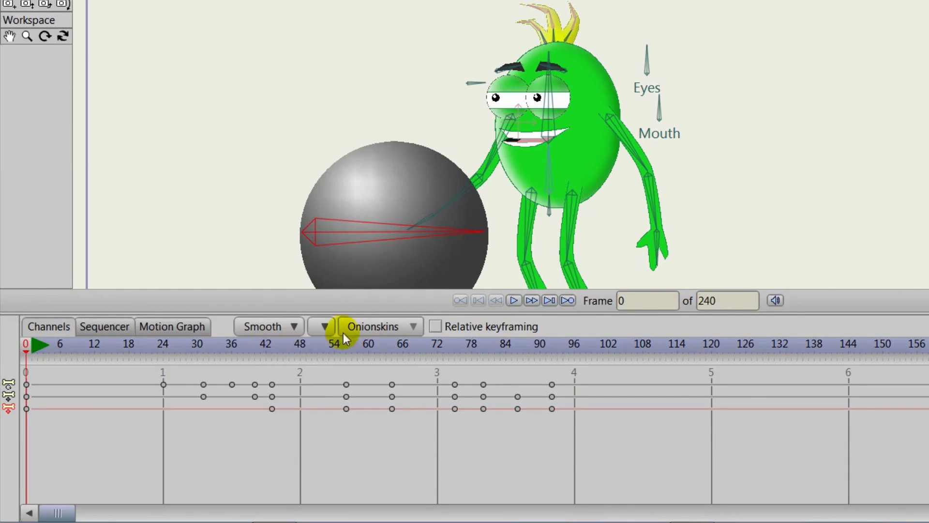
left_click(514, 300)
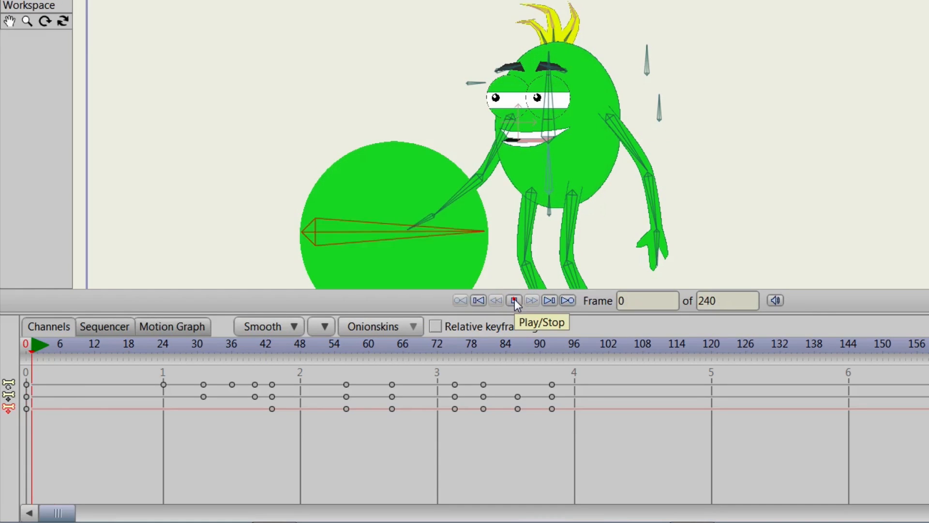
left_click(514, 300)
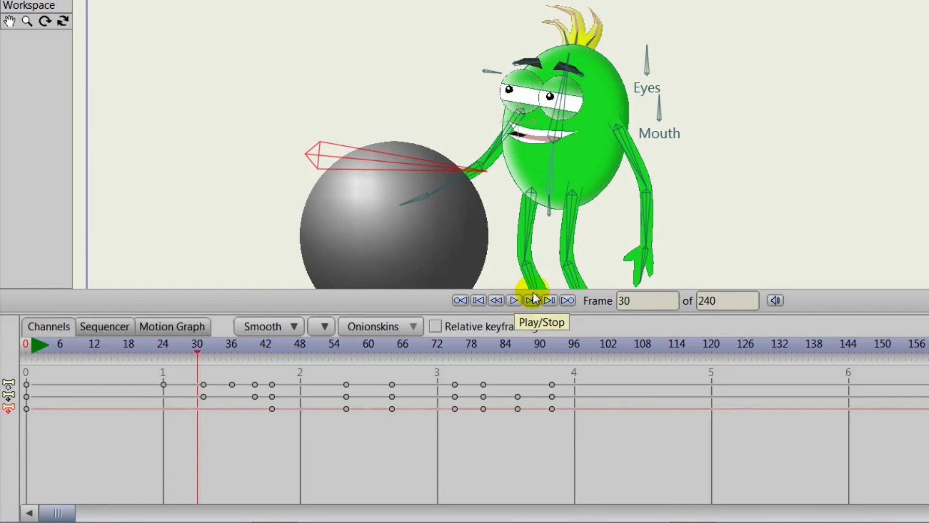
left_click(901, 301)
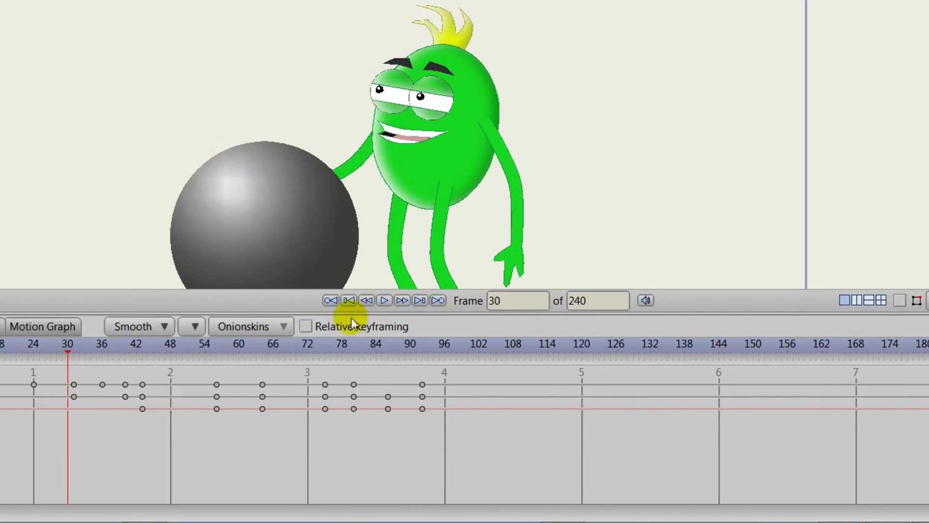
left_click_drag(67, 353, 0, 353)
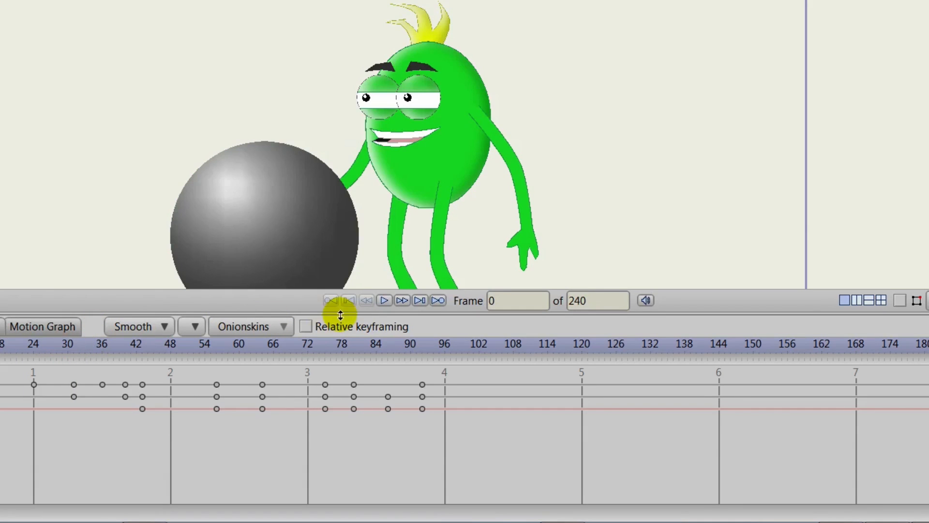
left_click(383, 300)
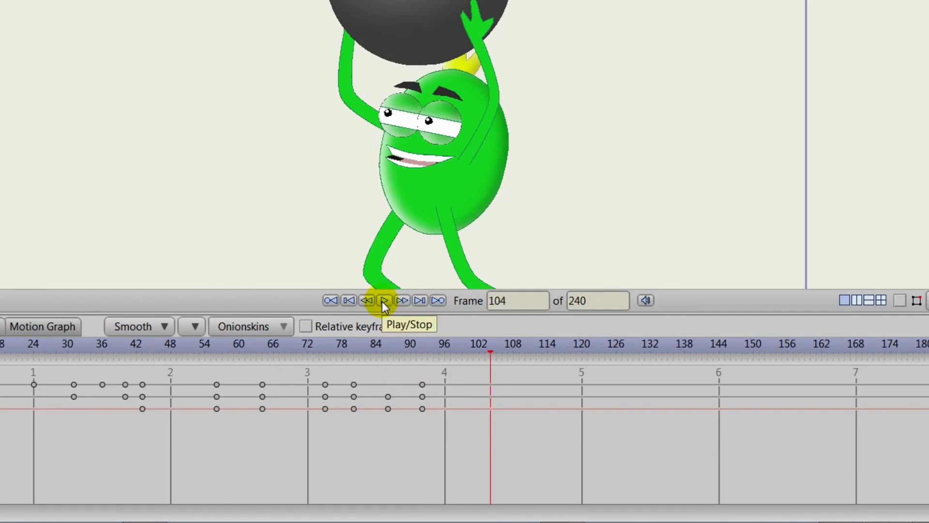
Show the bone overlays and shift the ball's bone slightly up and outward at frame 86 to fit the monster's hands
left_click_drag(315, 349, 398, 349)
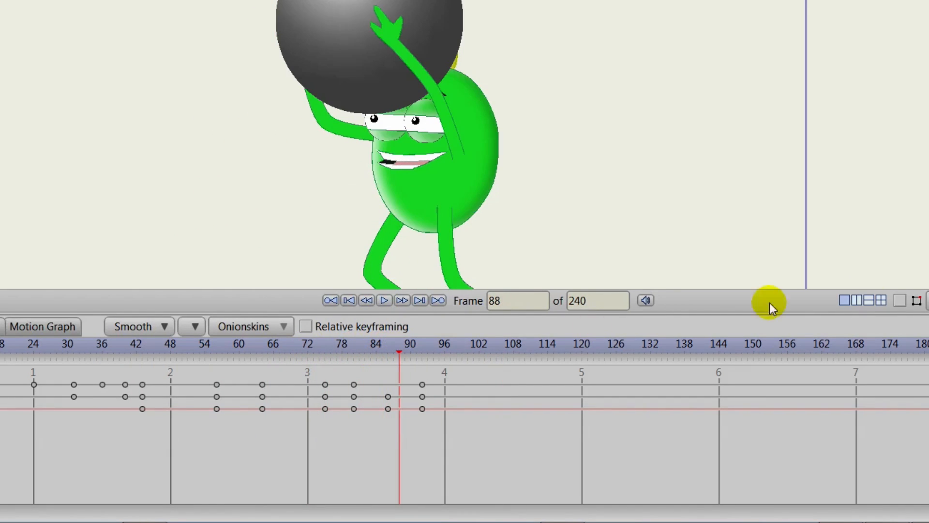
left_click(900, 301)
left_click_drag(314, 346, 388, 347)
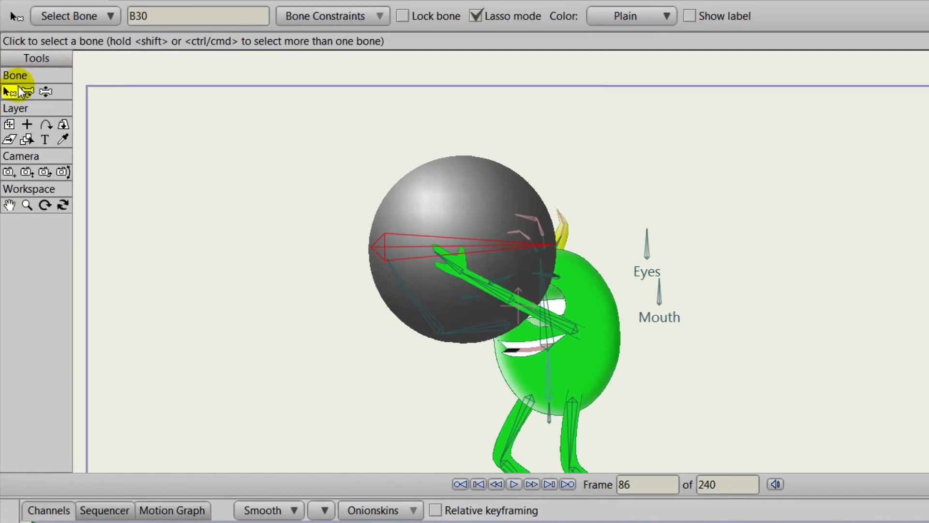
left_click(28, 91)
left_click(386, 248)
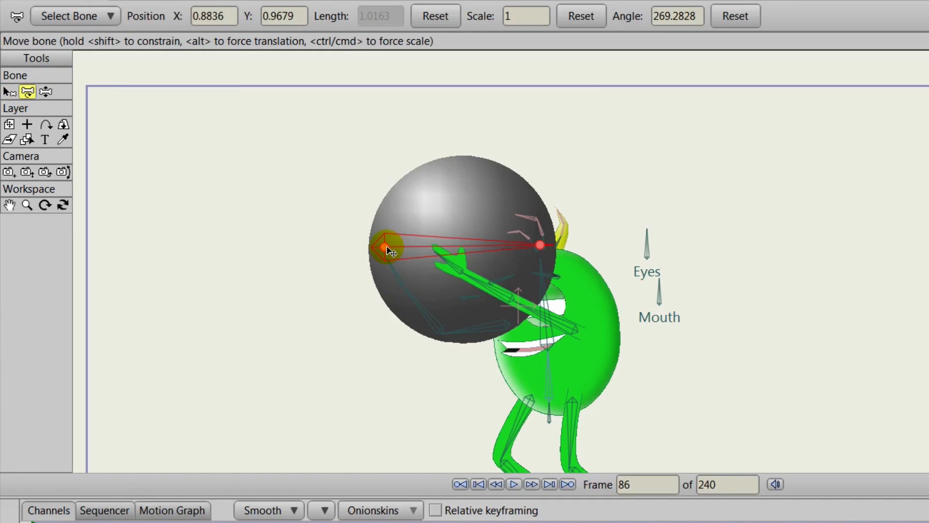
left_click_drag(390, 251, 379, 238)
left_click_drag(472, 522, 588, 522)
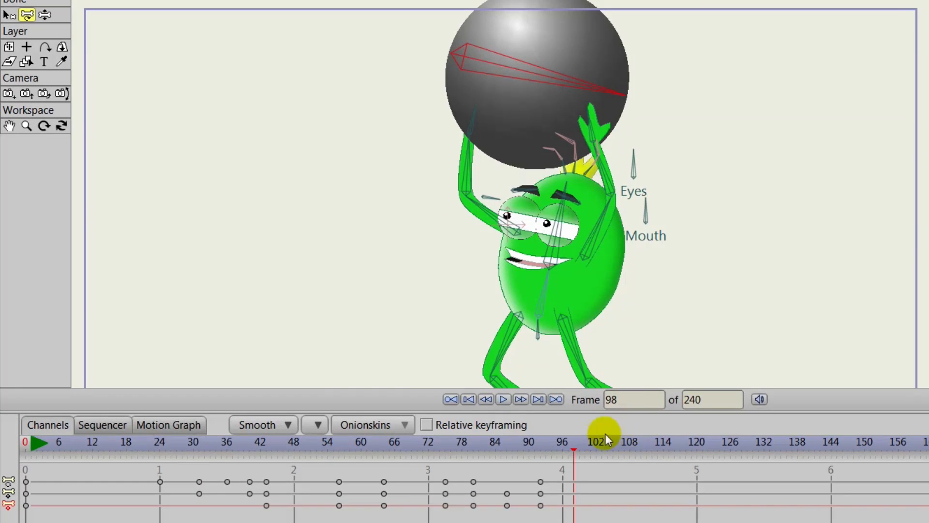
Set the lower body bone's keyframe at frame 43 to Stagger interpolation
mouse_move(573, 446)
left_mouse_down()
mouse_move(266, 445)
mouse_move(347, 429)
mouse_move(509, 436)
mouse_move(244, 453)
mouse_move(342, 457)
mouse_move(266, 469)
left_mouse_up()
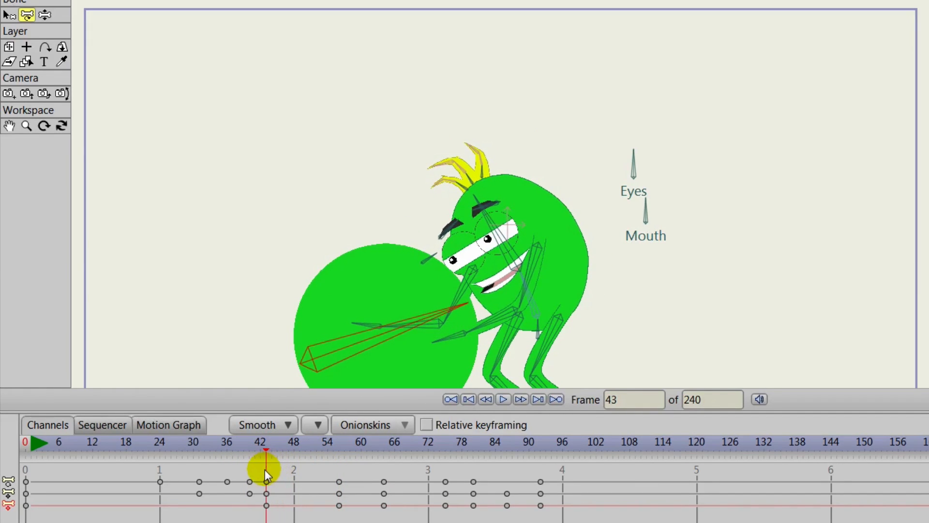
left_click(9, 15)
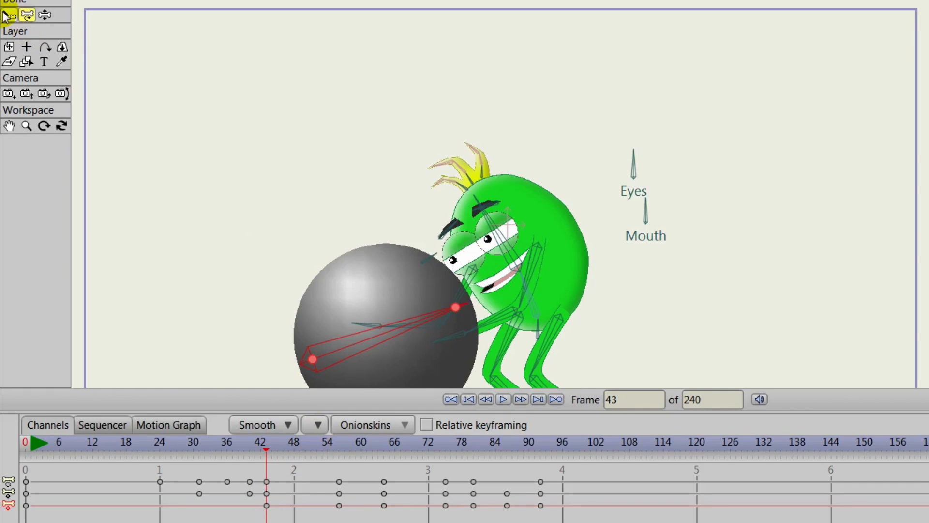
left_click(536, 315)
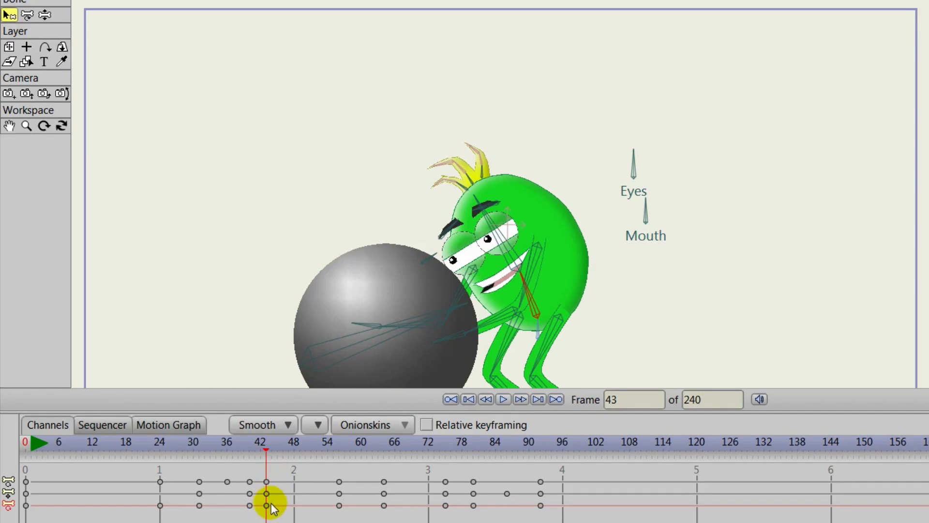
mouse_move(274, 502)
left_mouse_down()
mouse_move(262, 517)
mouse_move(267, 506)
left_mouse_up()
right_click(266, 506)
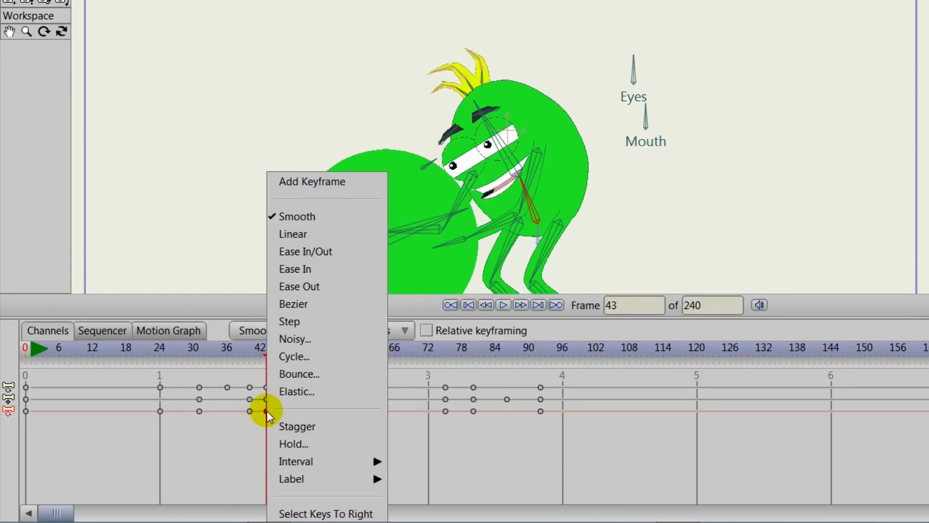
left_click(291, 425)
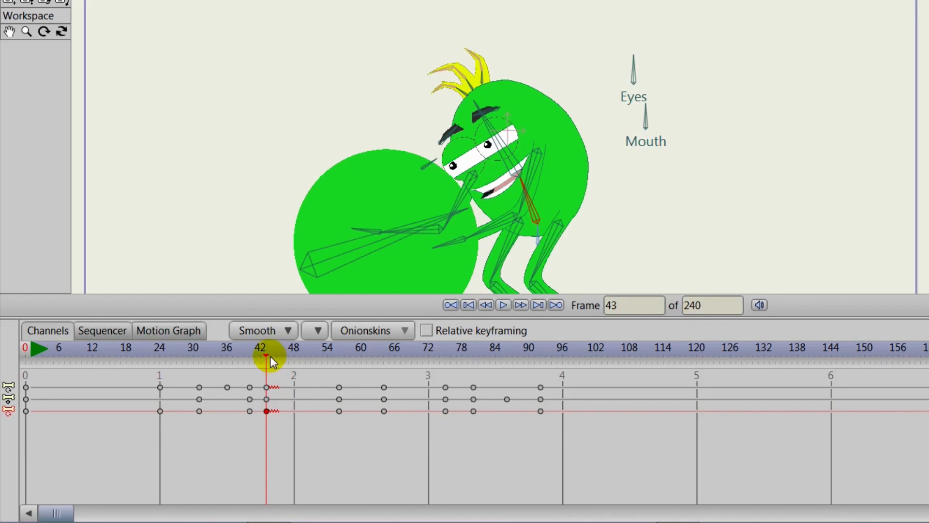
Play the animation from about frame 24 to review the staggered body movement
left_click_drag(264, 352, 165, 358)
left_click(501, 306)
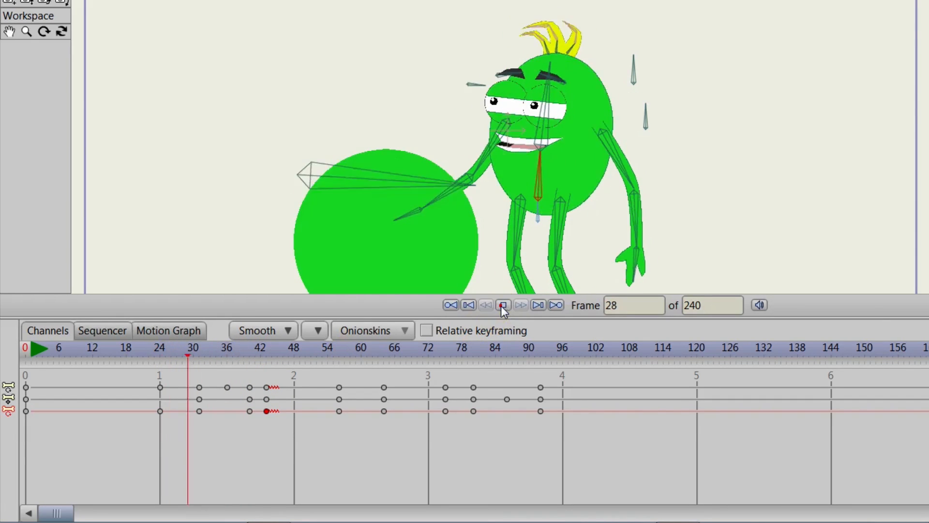
left_click(500, 310)
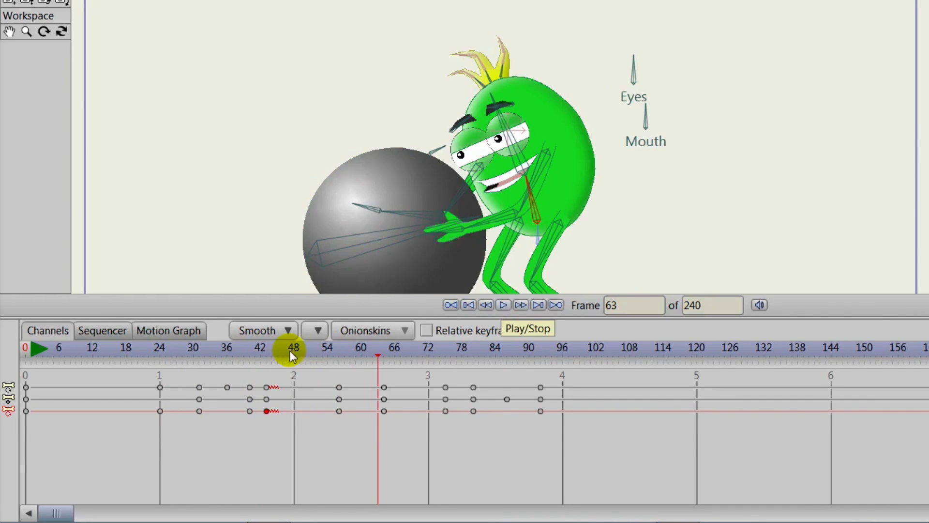
Apply Stagger interpolation to the lower body bone's keyframe at frame 64
mouse_move(289, 351)
left_mouse_down()
mouse_move(260, 353)
mouse_move(323, 353)
mouse_move(383, 378)
left_mouse_up()
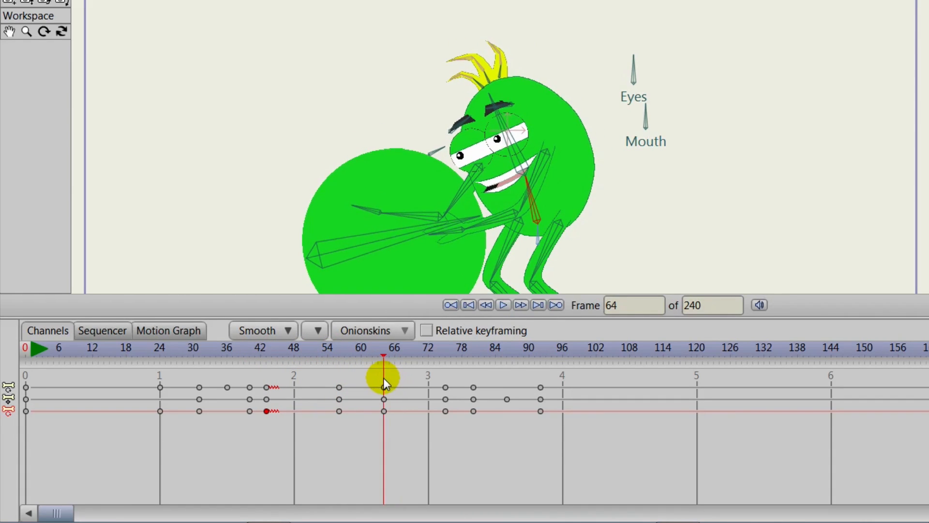
left_click(396, 409)
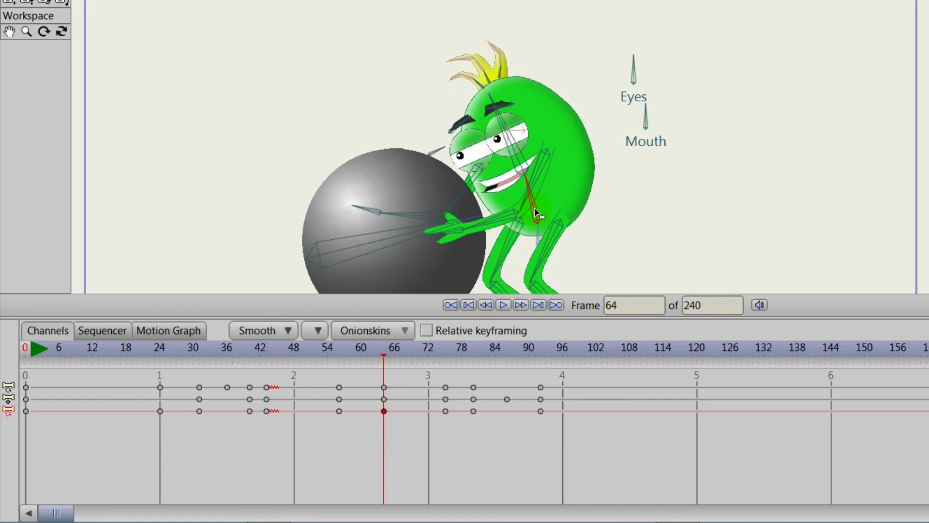
right_click(386, 413)
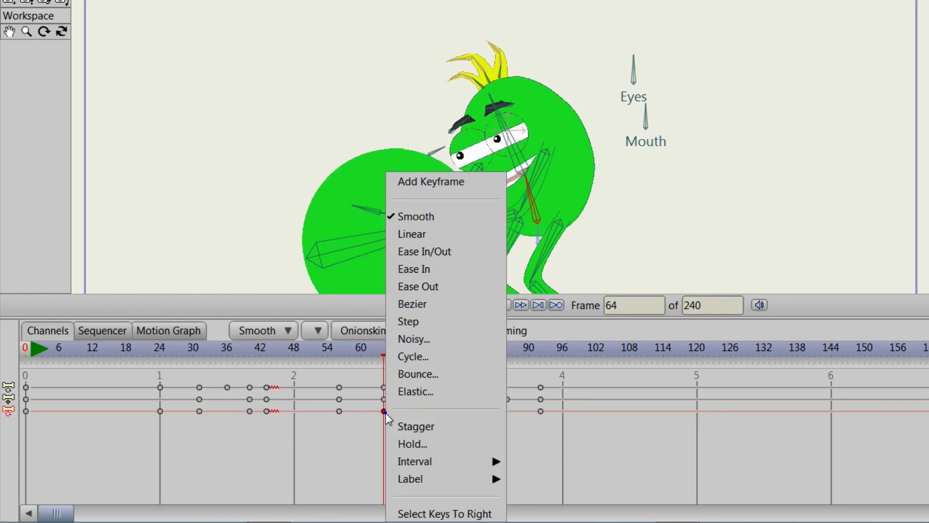
left_click(404, 422)
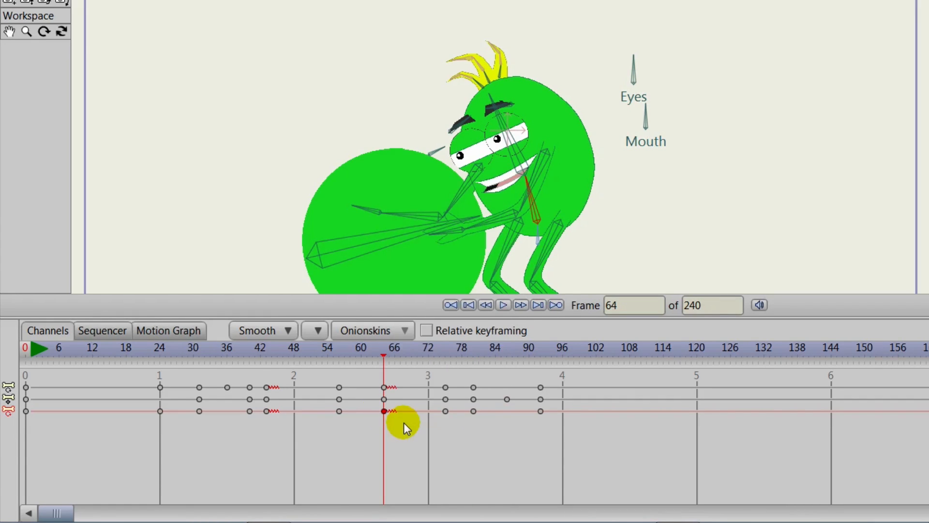
Apply Stagger interpolation to the lower body bone's keyframe at frame 80
mouse_move(384, 350)
left_mouse_down()
mouse_move(471, 376)
mouse_move(477, 405)
left_mouse_up()
left_click_drag(471, 355, 477, 359)
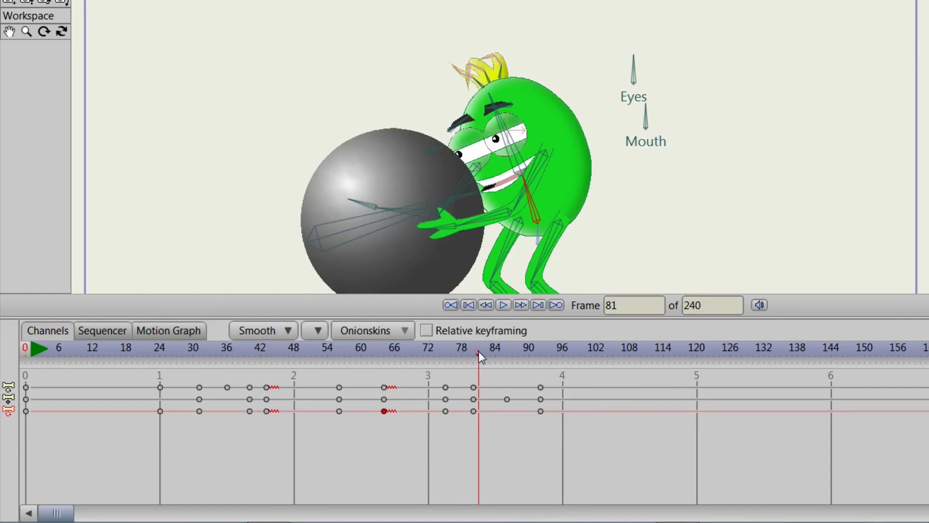
left_click(475, 350)
left_click(474, 411)
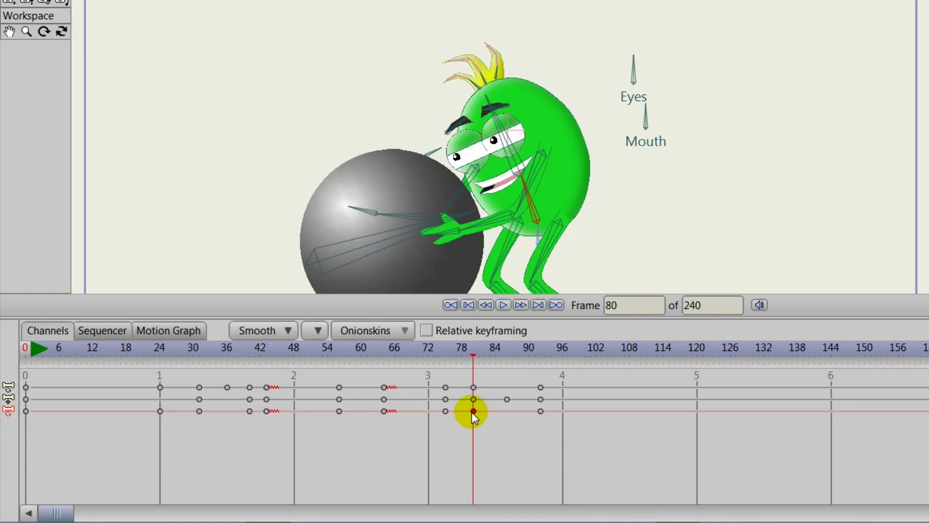
right_click(475, 411)
left_click(485, 423)
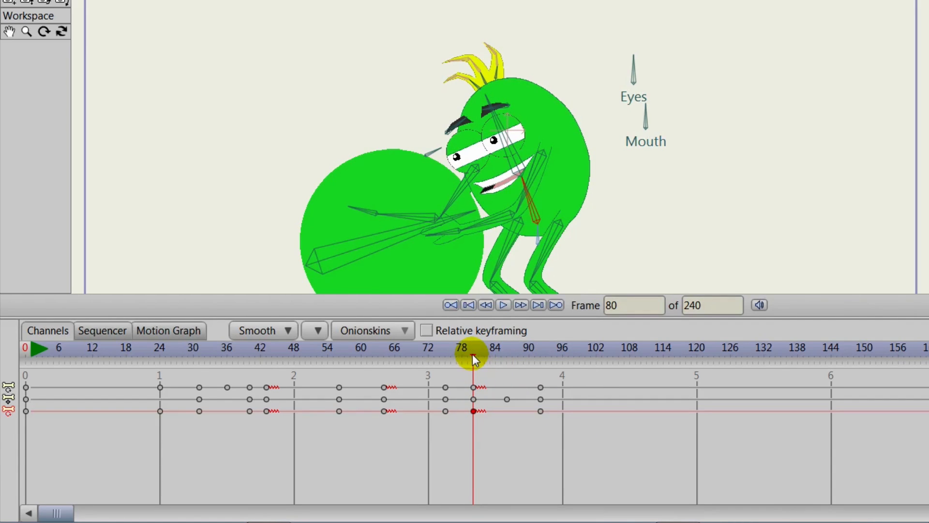
Play the animation from near its start to review all the staggered struggles and the final lift
left_click_drag(472, 353, 72, 356)
key("space")
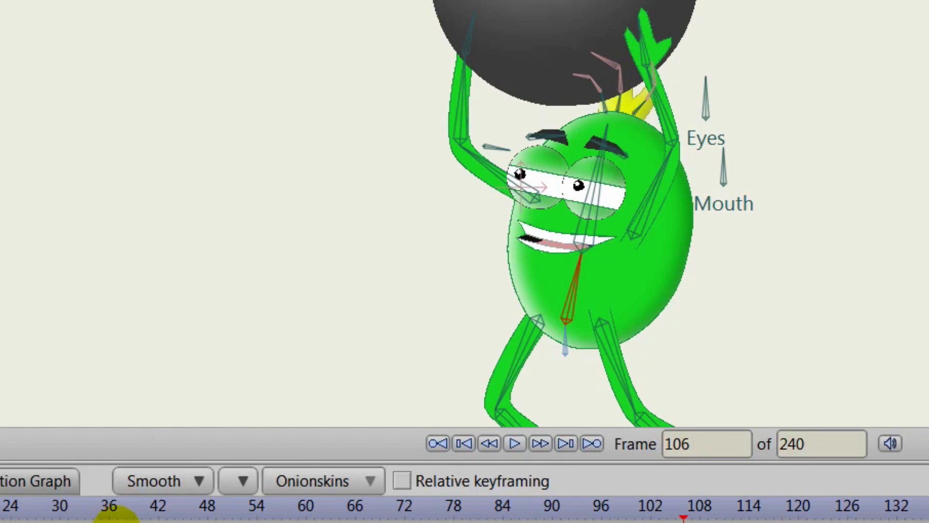
left_click(430, 514)
Nudge the ball's bone slightly upward at frame 86 and scrub through the lift to check the motion
left_click_drag(478, 375, 532, 344)
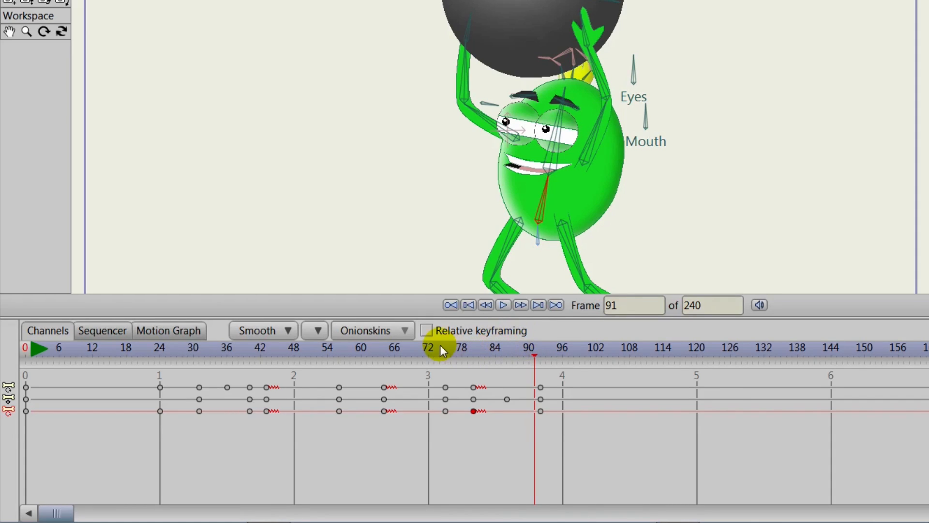
mouse_move(440, 346)
left_mouse_down()
mouse_move(535, 350)
mouse_move(488, 349)
mouse_move(506, 353)
left_mouse_up()
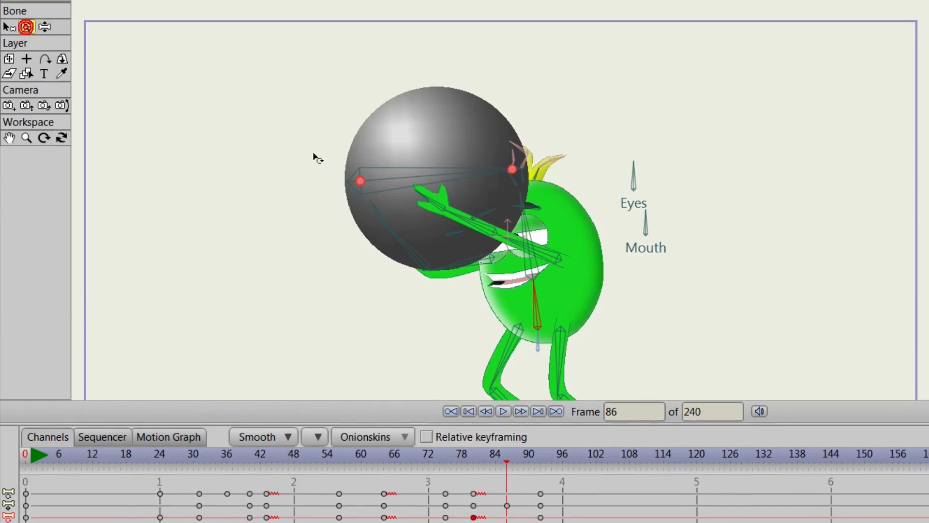
left_click(359, 74)
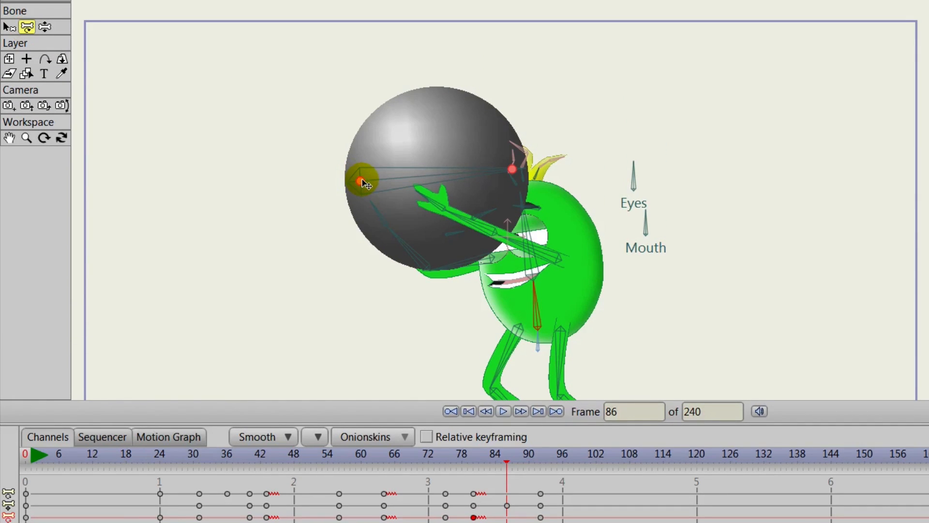
left_click_drag(362, 181, 359, 174)
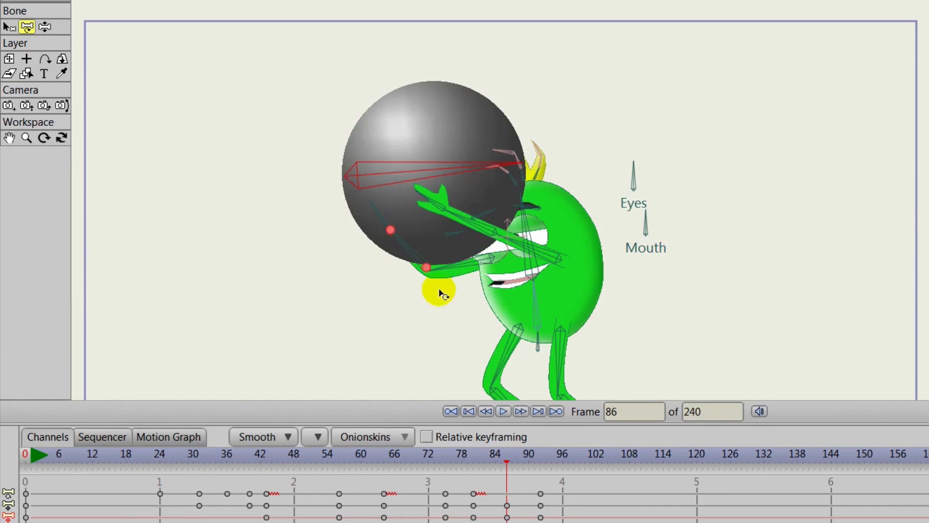
mouse_move(459, 455)
left_mouse_down()
mouse_move(539, 457)
mouse_move(474, 445)
mouse_move(523, 454)
mouse_move(449, 454)
left_mouse_up()
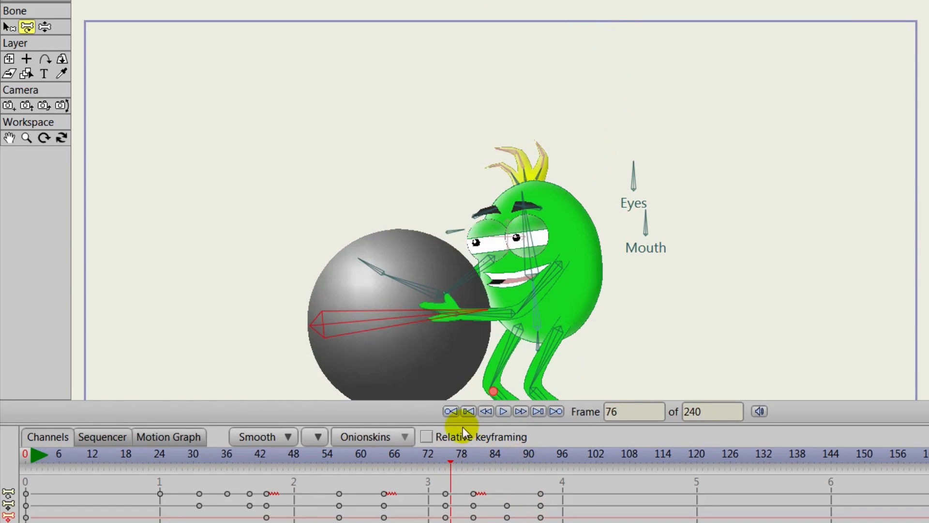
left_click_drag(345, 461, 526, 452)
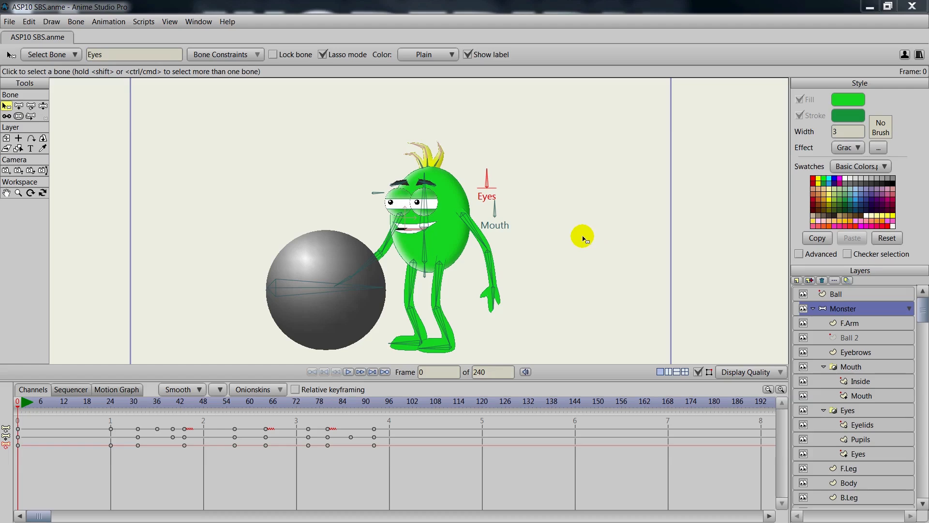
Color the Eyes bone green at frame 0 and select all keyframes in its green timeline channel
scroll(576, 240, "up", 4)
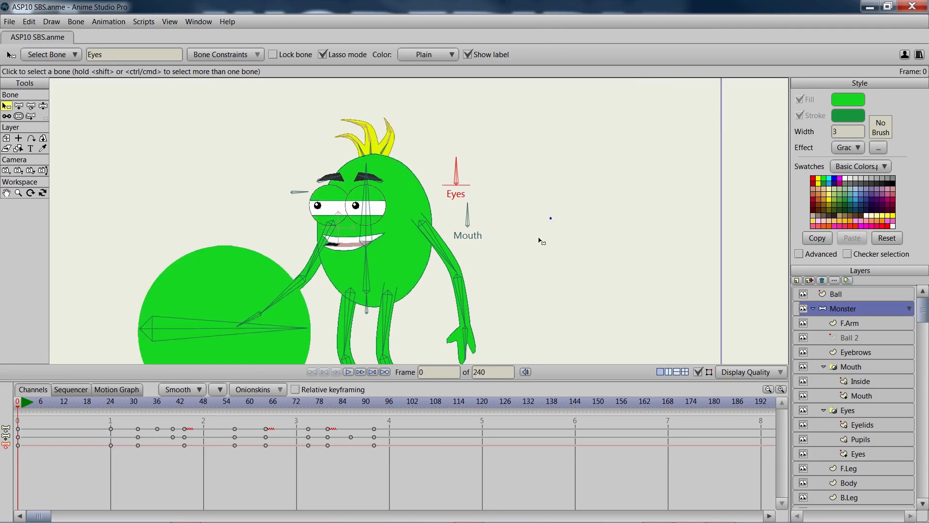
scroll(541, 249, "up", 2)
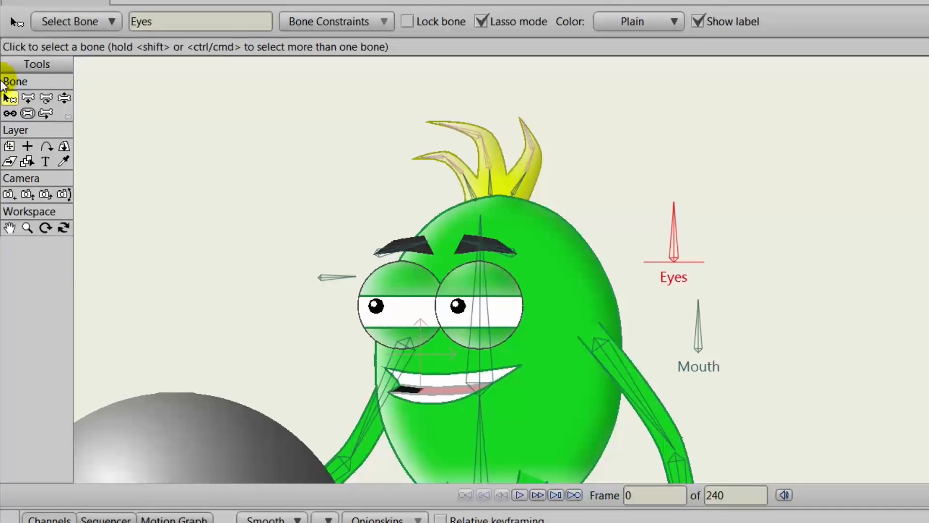
left_click(673, 245)
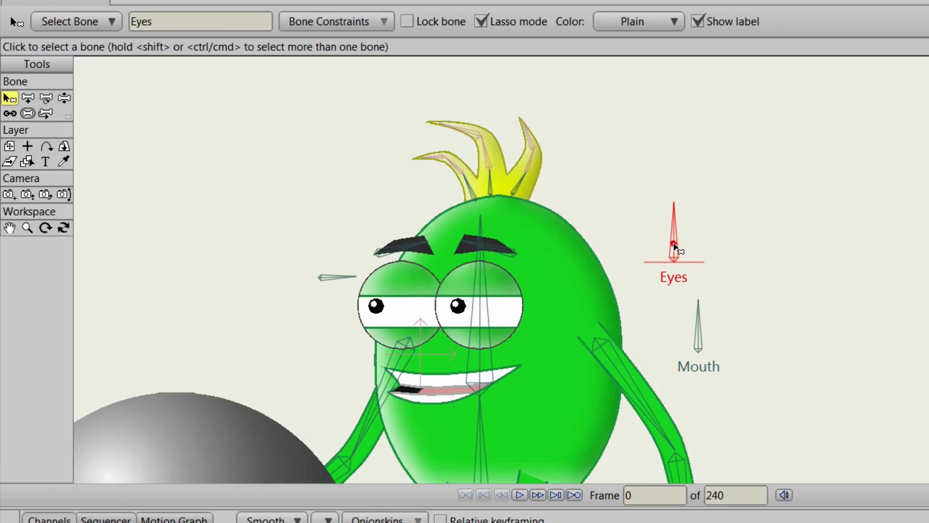
left_click(660, 25)
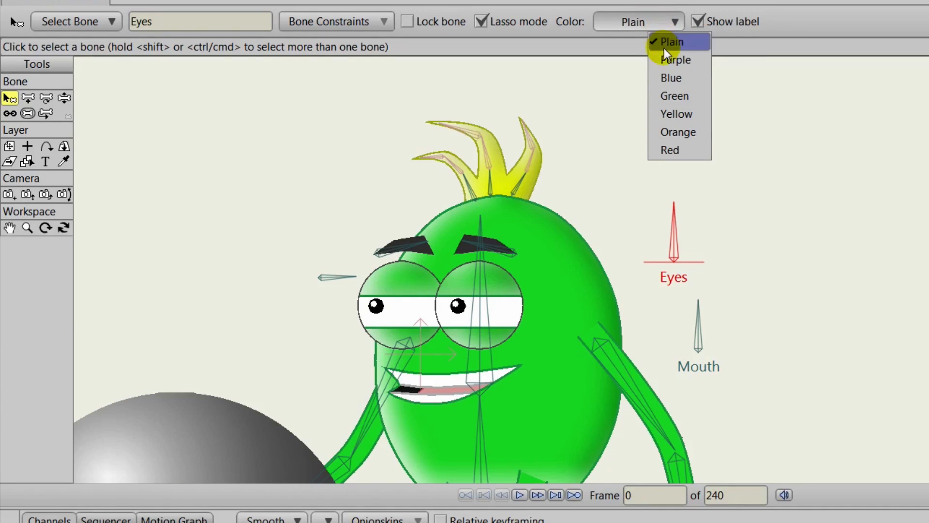
left_click(674, 100)
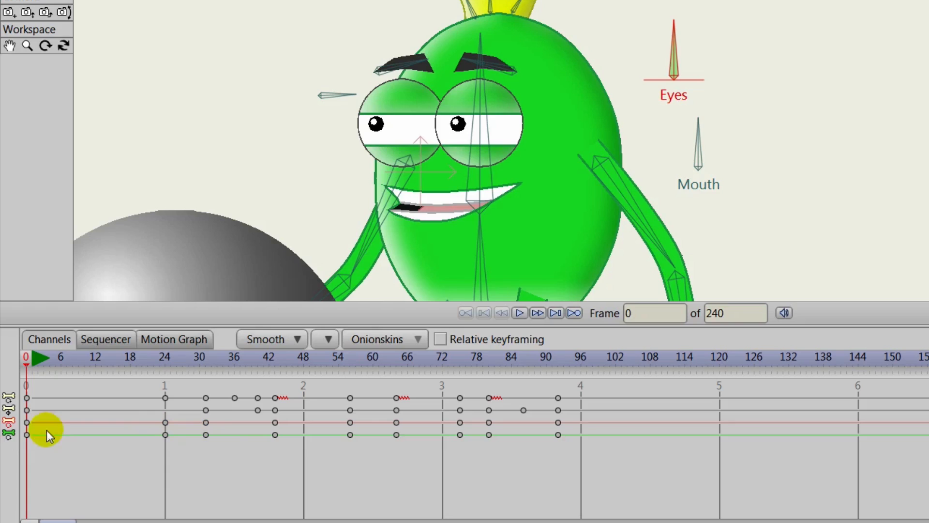
left_click(9, 434)
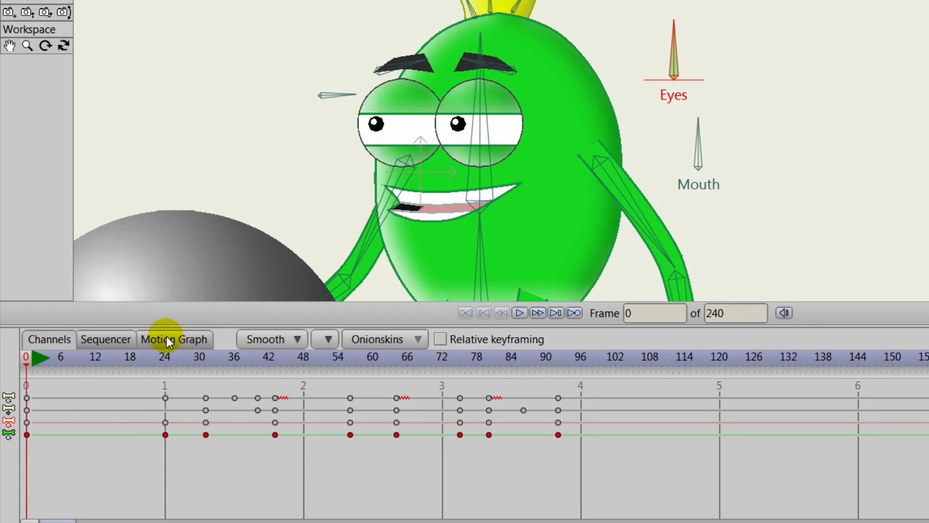
Color the Mouth bone orange and select the green and orange channels' keyframes from frame 24 onward
left_click(699, 154)
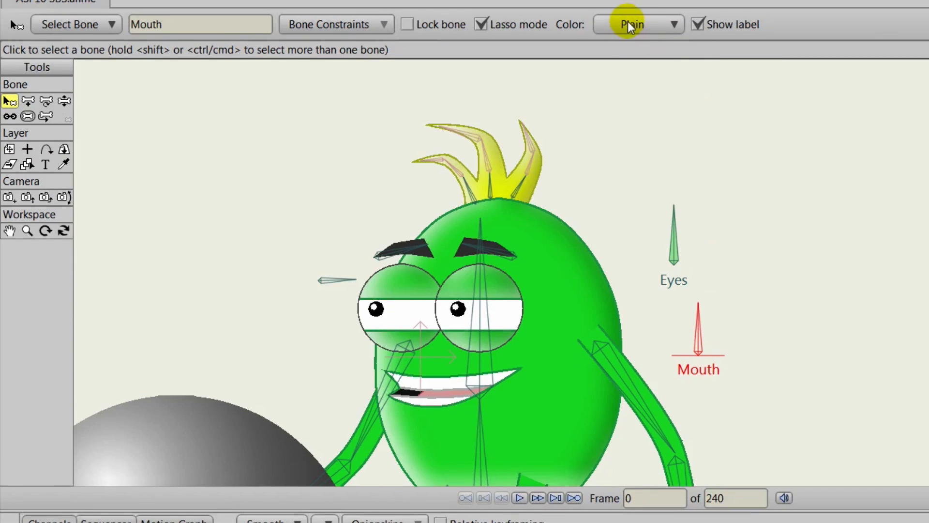
left_click(629, 26)
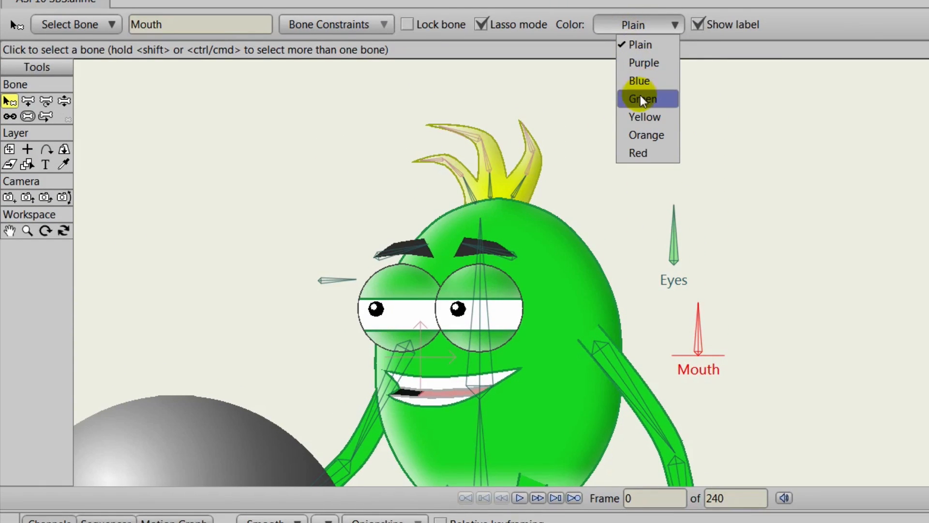
left_click(648, 135)
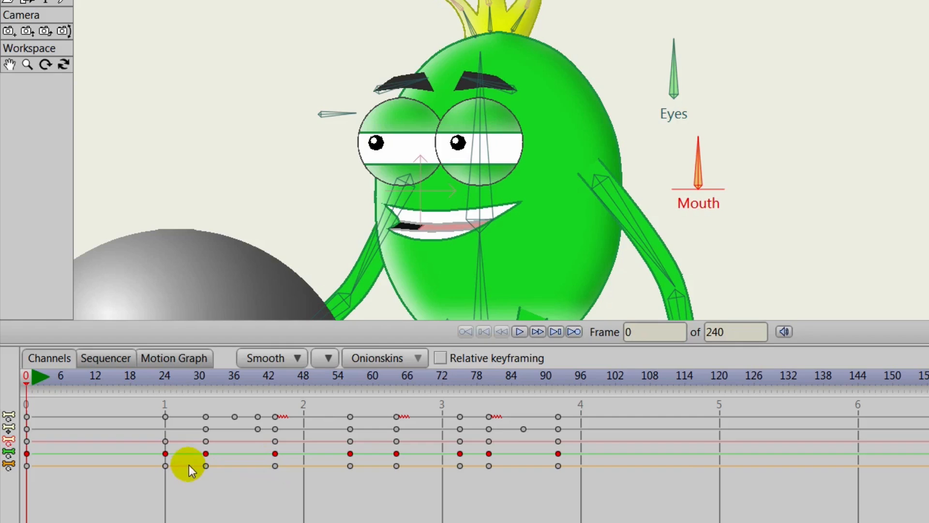
left_click_drag(149, 450, 569, 501)
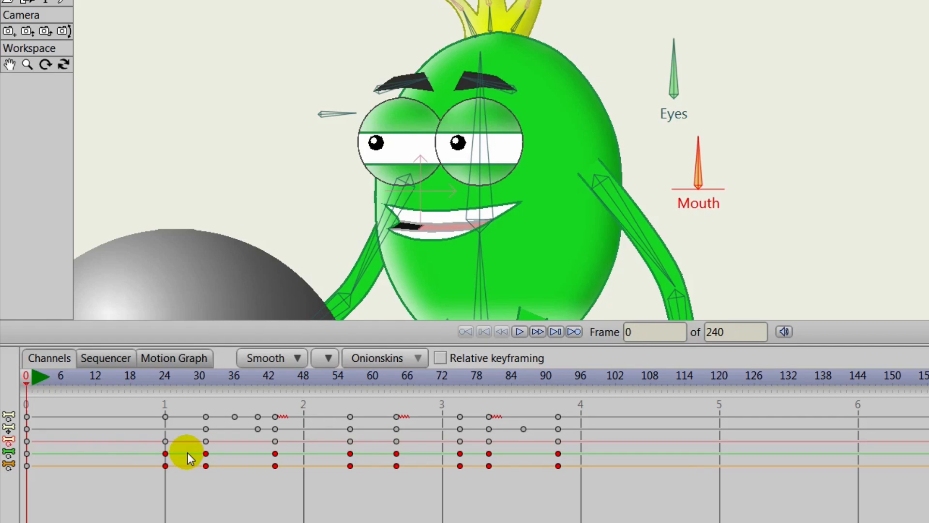
Delete the selected Eyes and Mouth keyframes and key the Eyes bone in its upright, eyes-open position at frame 5
key("Delete")
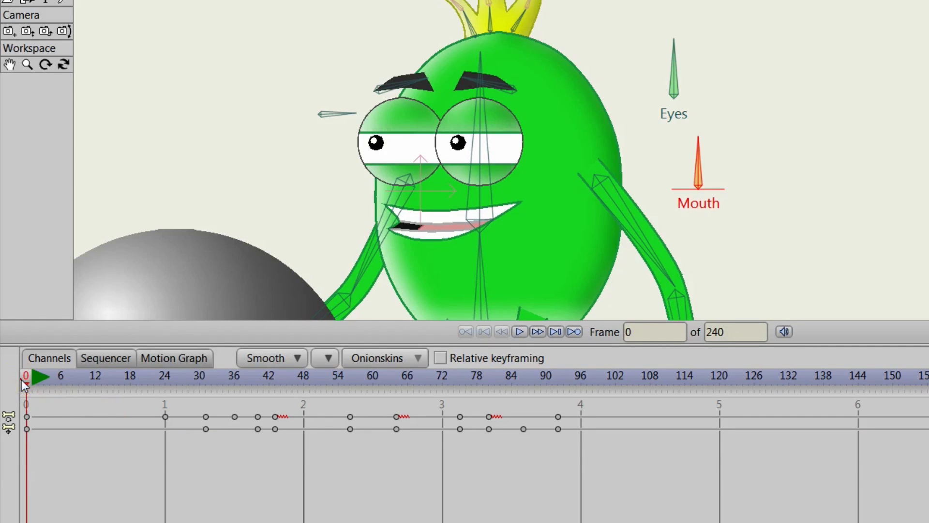
mouse_move(21, 379)
left_mouse_down()
mouse_move(523, 356)
mouse_move(3, 360)
mouse_move(56, 388)
left_mouse_up()
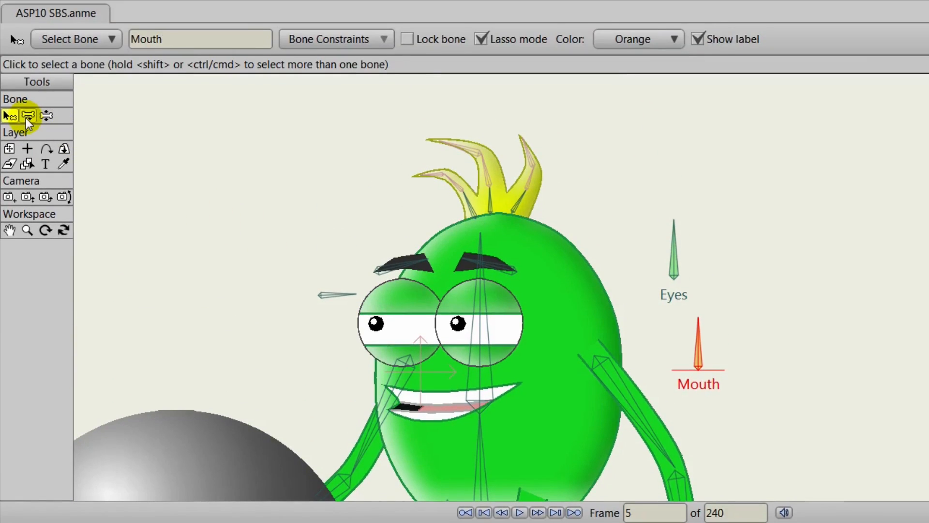
left_click(27, 116)
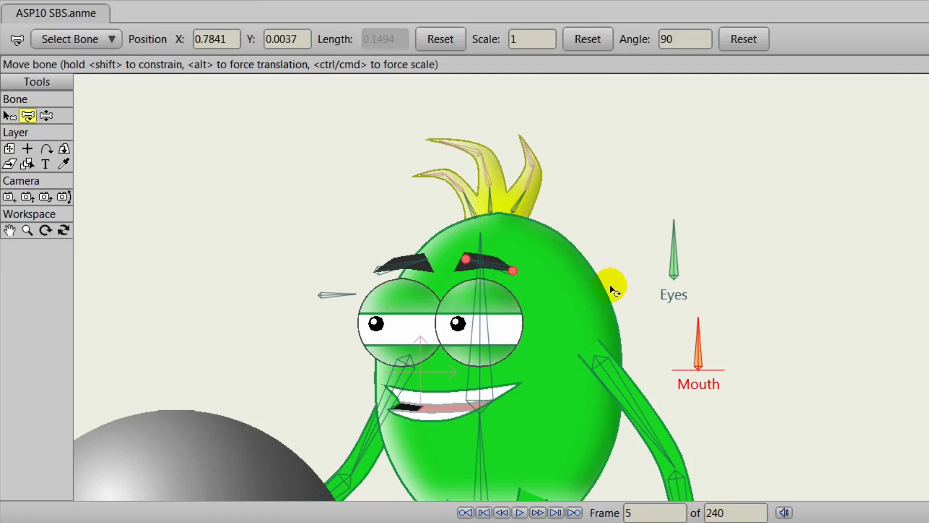
left_click(624, 293)
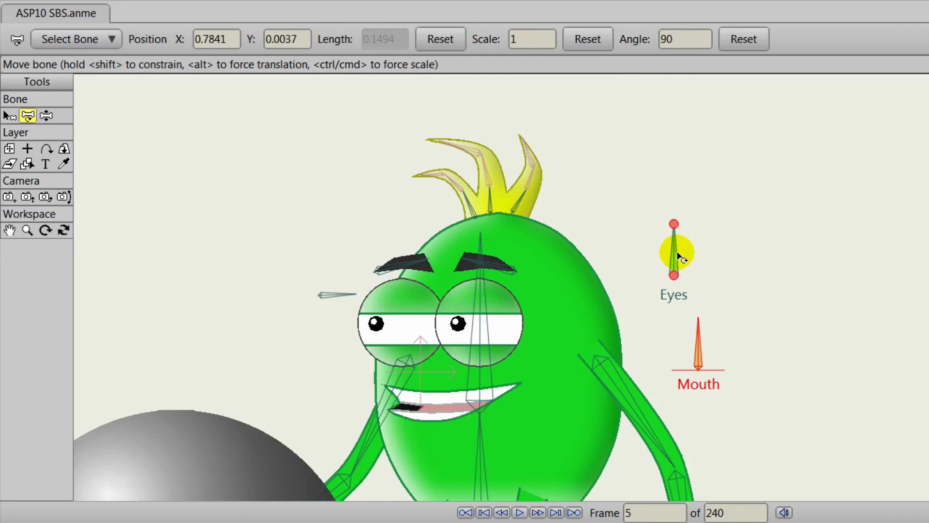
left_click(675, 253)
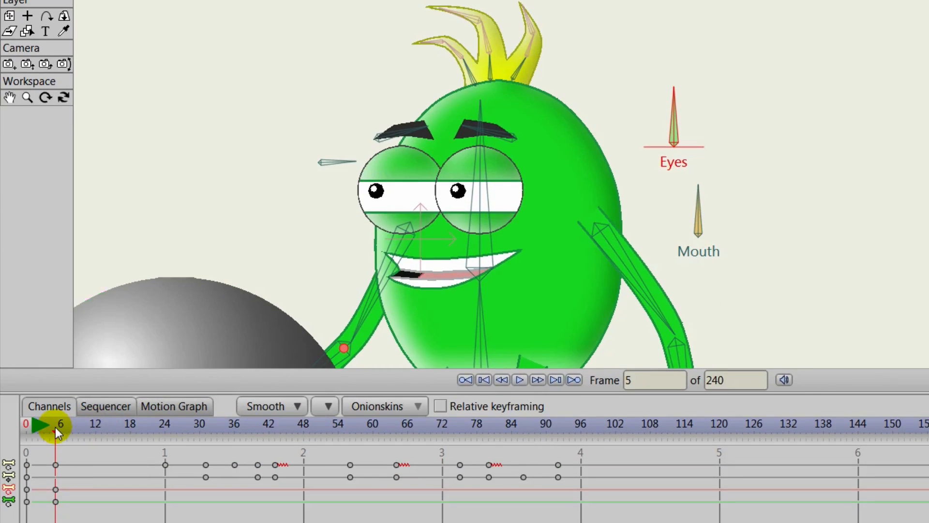
At frame 9, rotate the Eyes bone counterclockwise to horizontal so the monster's eyelids close completely
left_click_drag(55, 427, 78, 432)
left_click(585, 124)
left_click(675, 120)
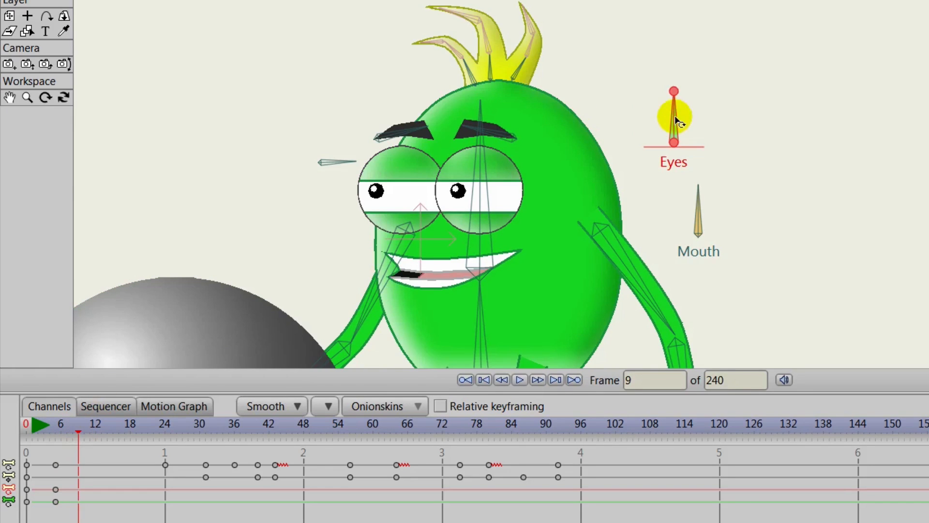
left_click_drag(680, 118, 637, 155)
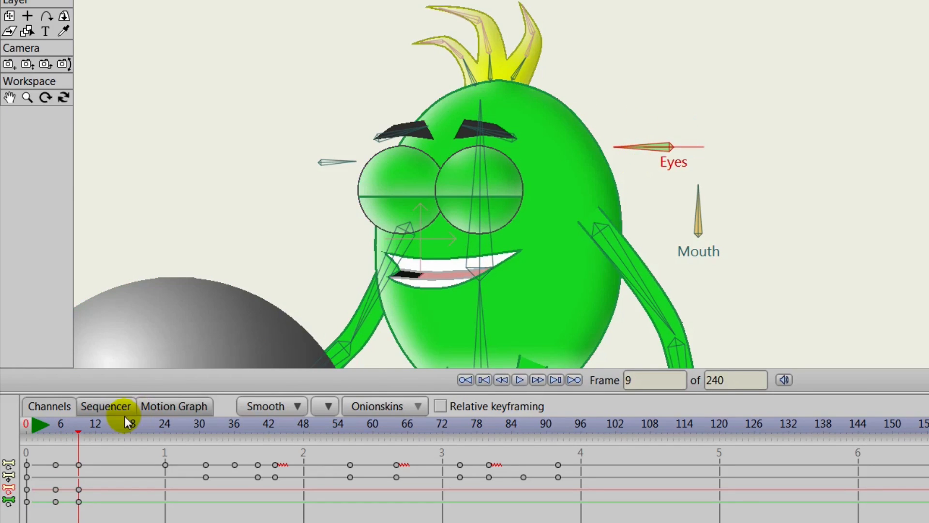
Copy the Eyes bone's frame 5 keyframe in the green channel to frame 13 to reopen the eyes
left_click_drag(82, 428, 99, 436)
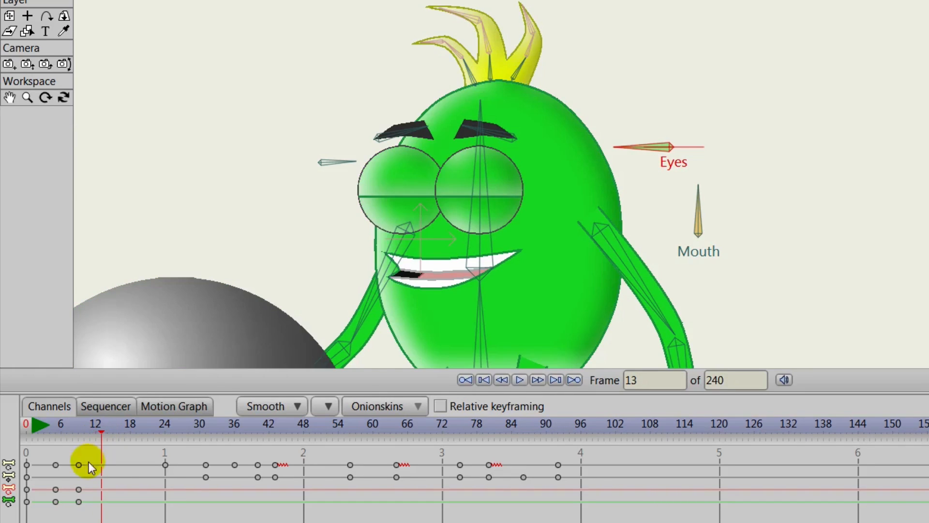
left_click_drag(64, 491, 52, 514)
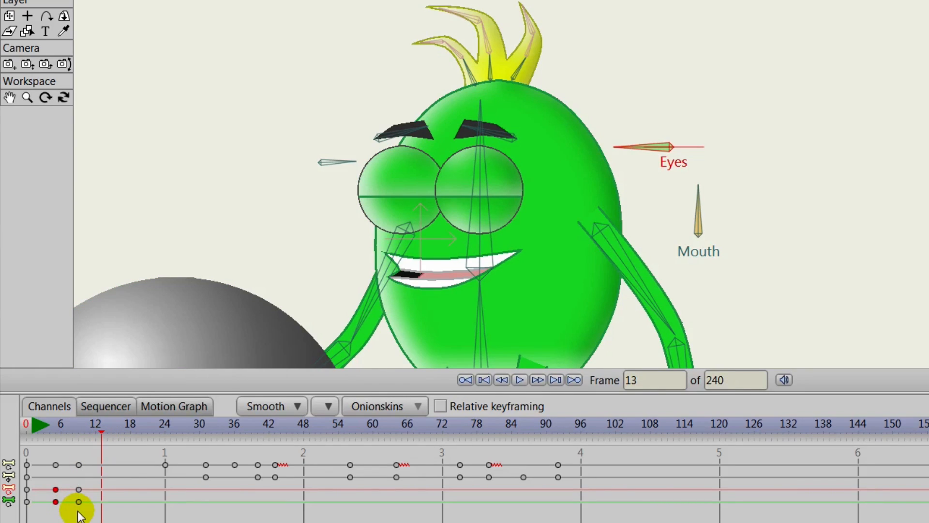
left_click(55, 502)
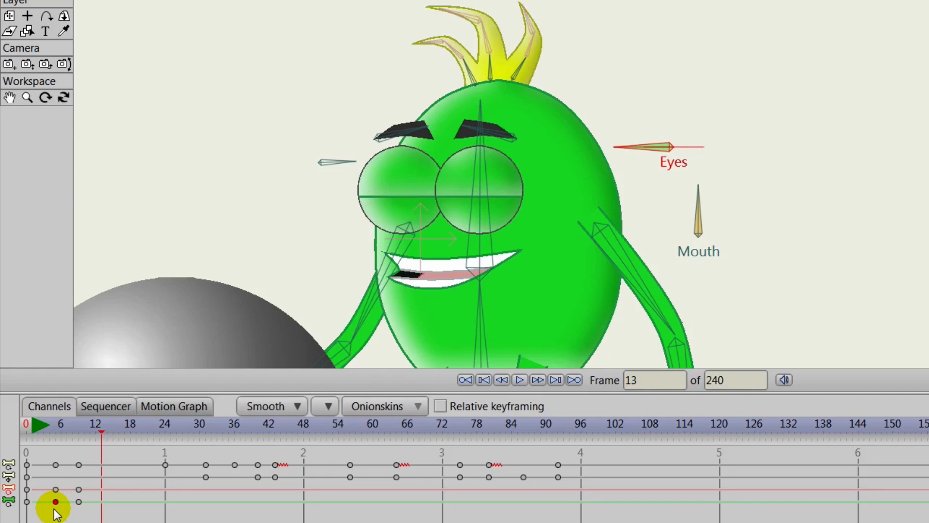
key("ctrl+v")
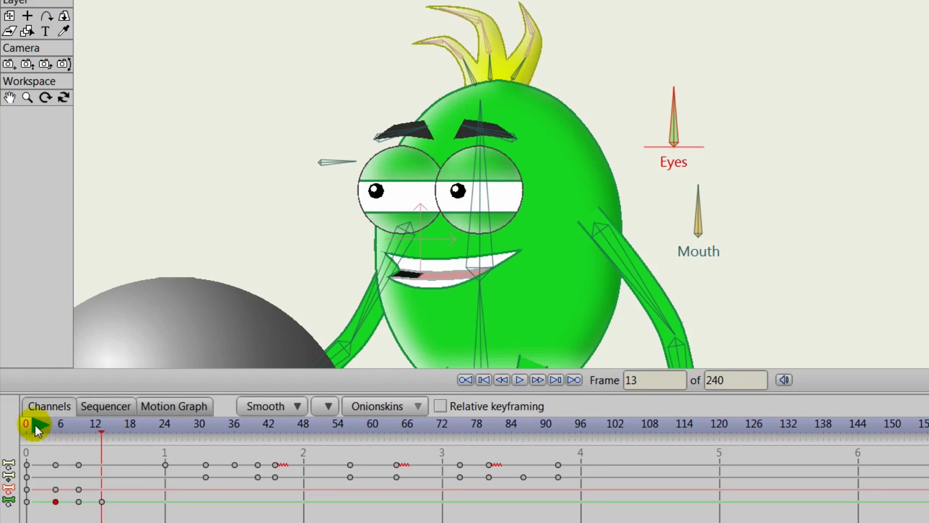
Play the animation from near its start to review the blink
left_click(519, 380)
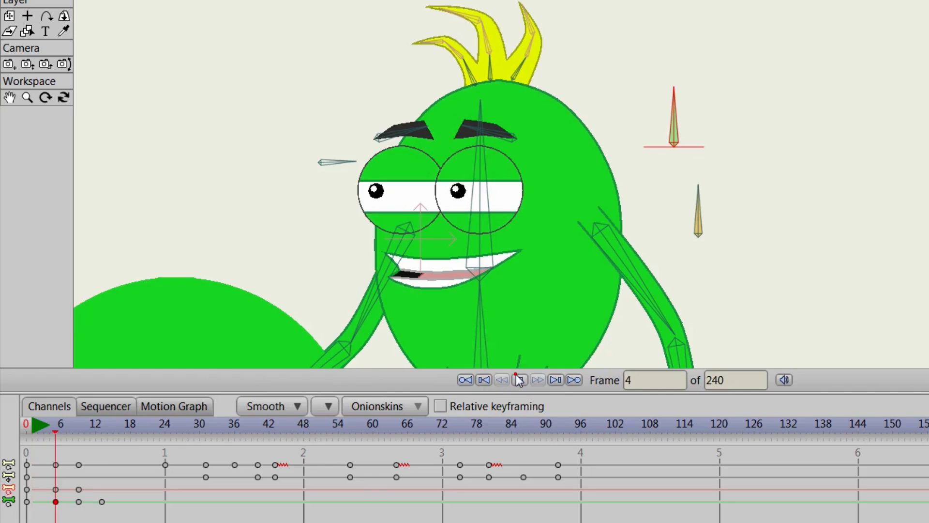
left_click(519, 380)
left_click(27, 437)
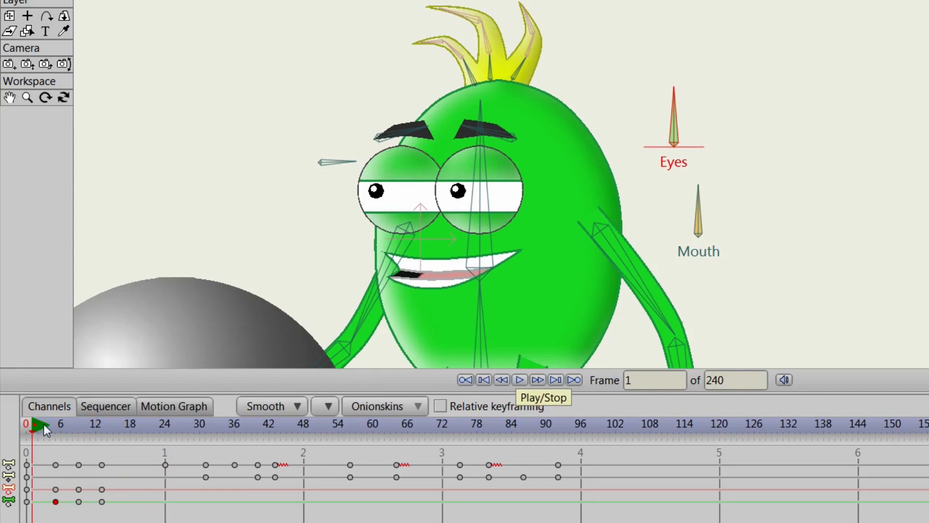
left_click(518, 380)
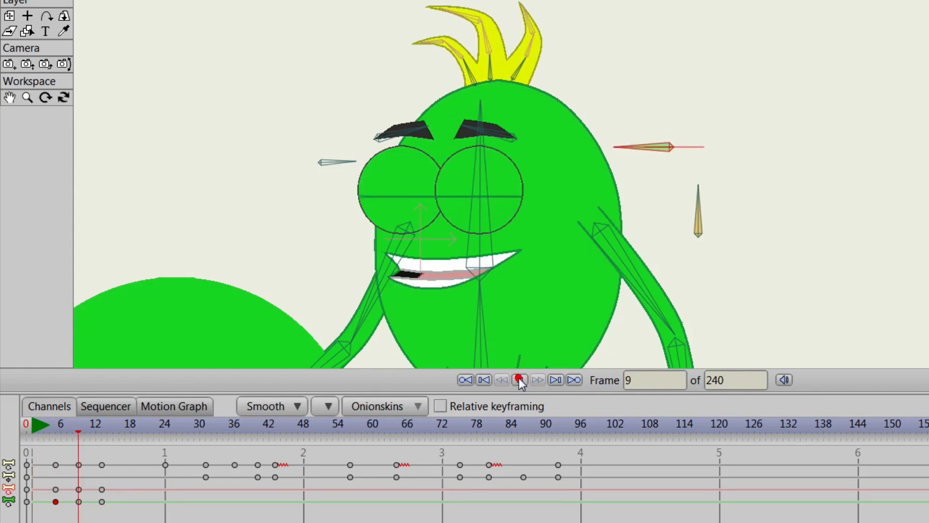
left_click(518, 379)
Key the Eyes bone upright at frame 43 and rotate it partway counterclockwise at frame 48 for a squint
mouse_move(55, 425)
left_mouse_down()
mouse_move(105, 435)
mouse_move(82, 436)
mouse_move(119, 449)
mouse_move(330, 466)
mouse_move(277, 468)
left_mouse_up()
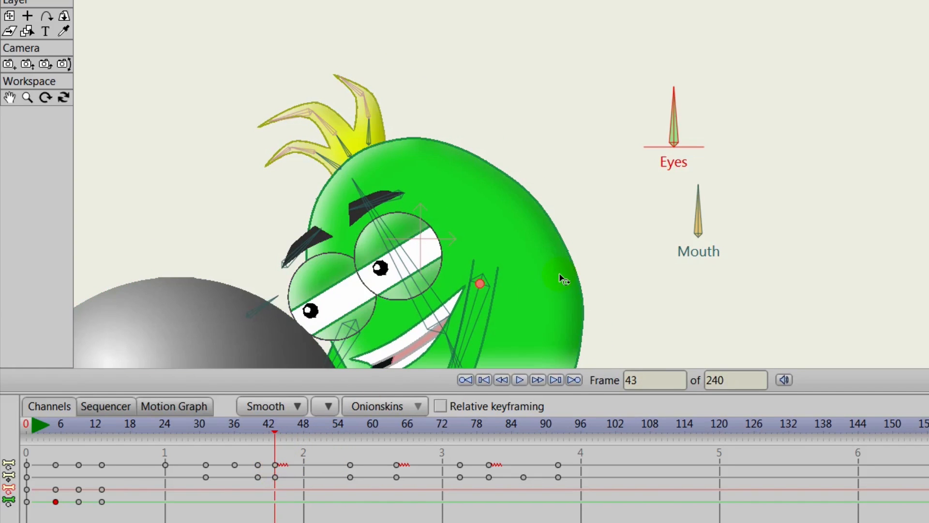
left_click(674, 135)
left_click_drag(277, 422, 302, 426)
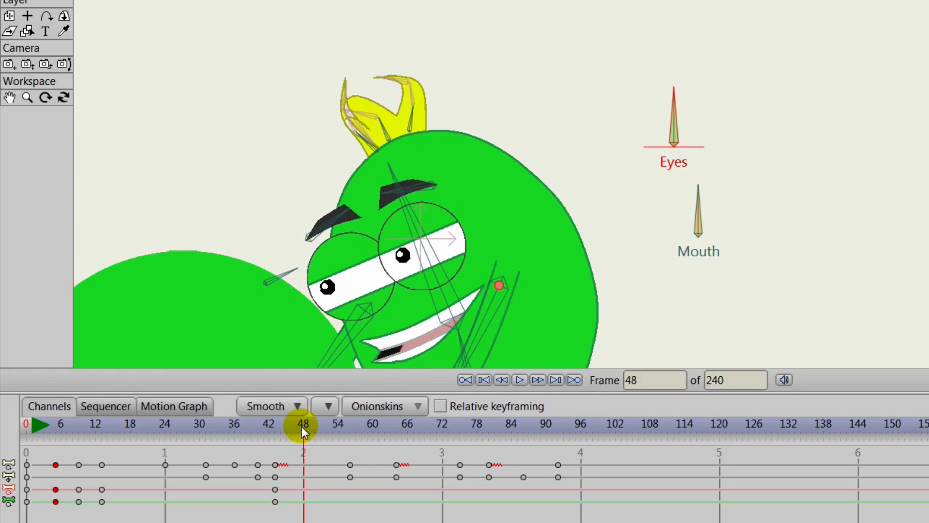
left_click_drag(674, 116, 631, 122)
Play the animation from shortly before frame 43 to review the squint during the first lifting attempt
mouse_move(261, 426)
left_mouse_down()
mouse_move(312, 423)
mouse_move(229, 425)
left_mouse_up()
left_click(484, 380)
left_click(519, 378)
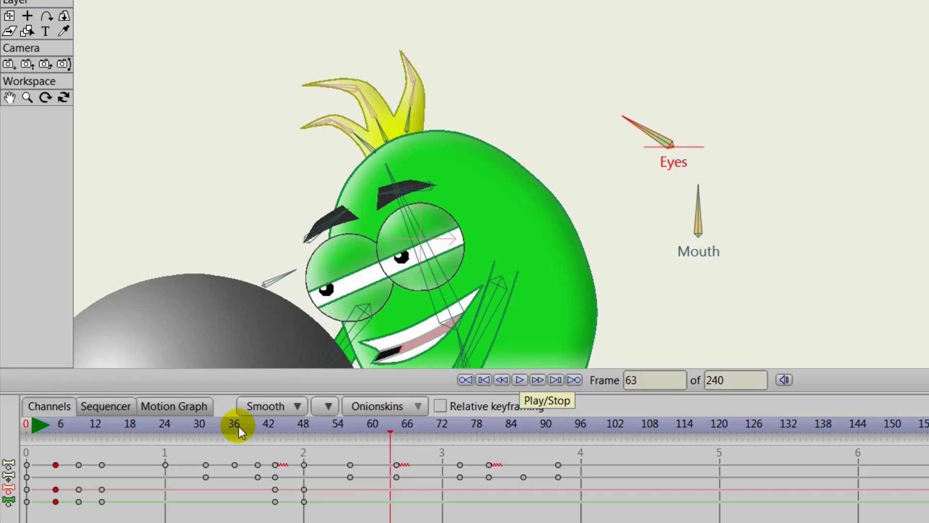
Key the unchanged squint on the Eyes bone at frame 56 and rotate the bone to open the eyes wider at frame 64
mouse_move(239, 425)
left_mouse_down()
mouse_move(398, 447)
mouse_move(339, 450)
mouse_move(348, 450)
left_mouse_up()
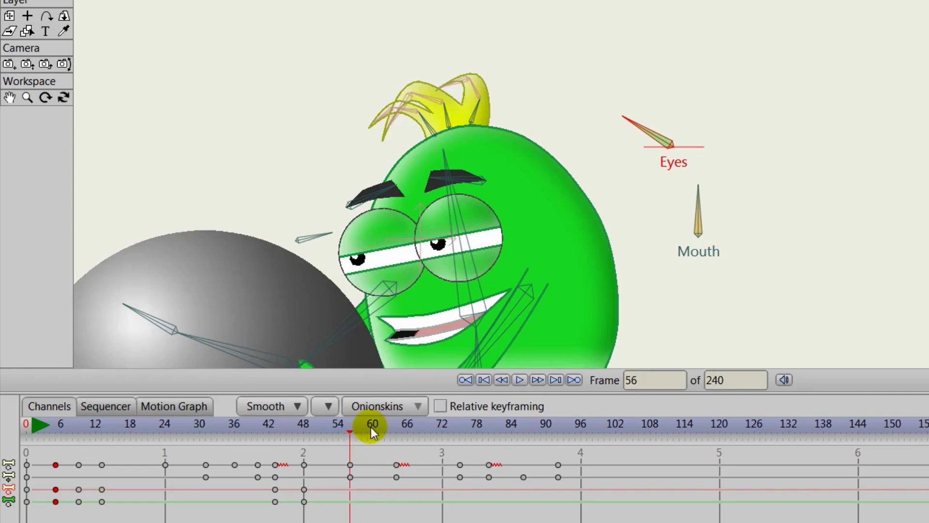
left_click(655, 145)
left_click(655, 132)
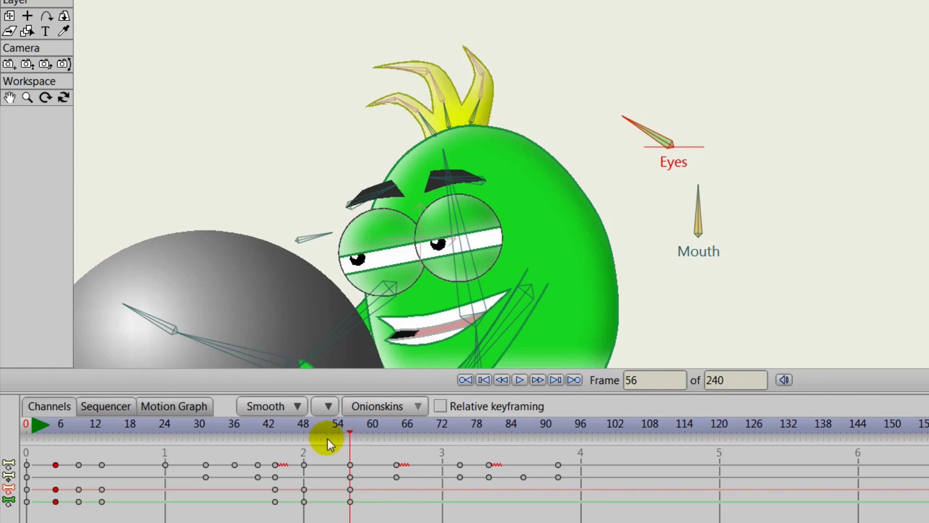
left_click_drag(352, 428, 396, 435)
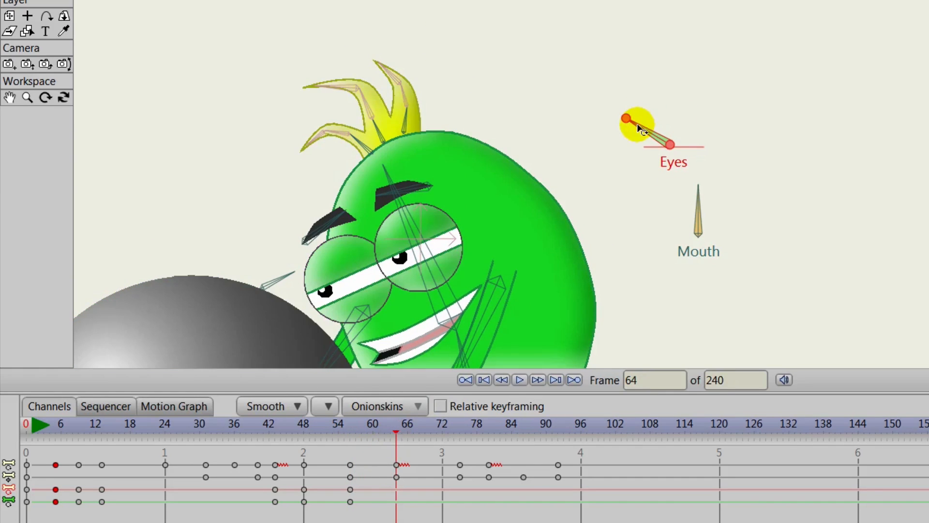
left_click_drag(636, 124, 657, 113)
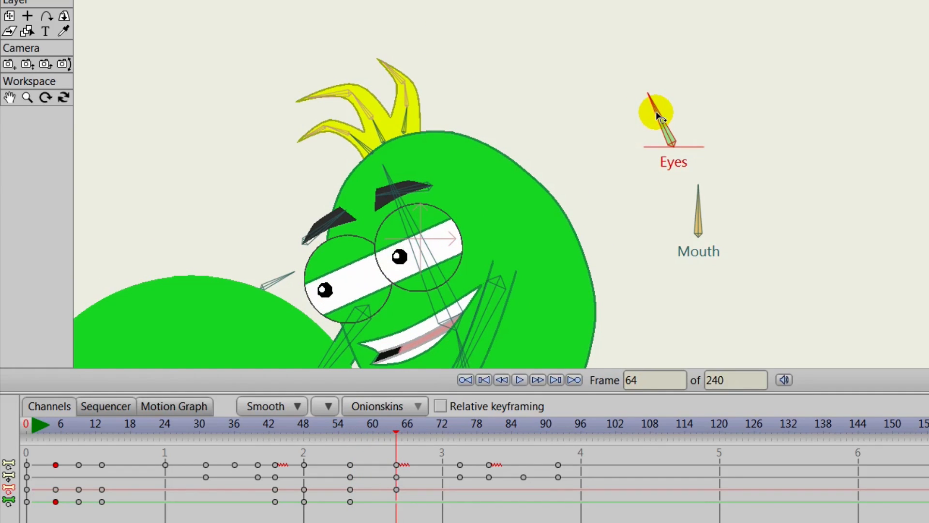
Rotate the Eyes bone back to a squint at frame 69 and key the same position at frame 75
left_click_drag(391, 424, 424, 428)
left_click_drag(658, 117, 629, 129)
left_click(418, 407)
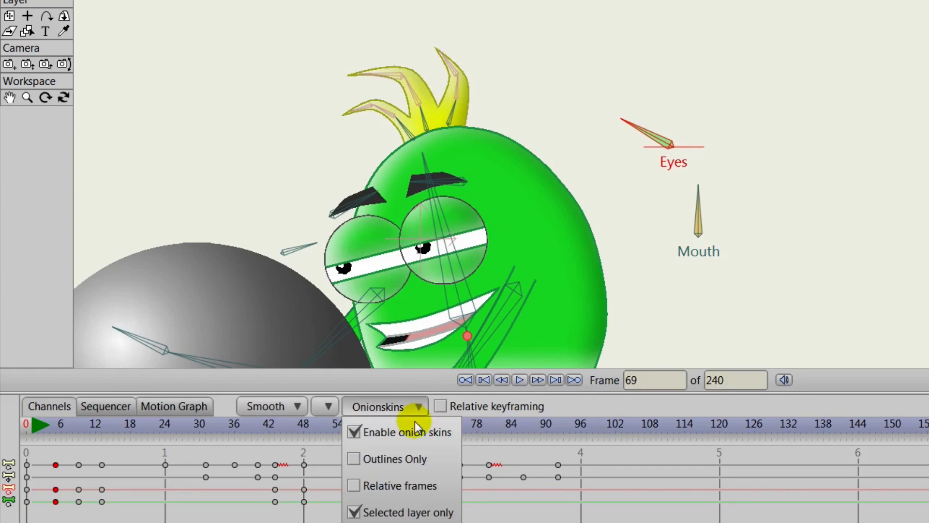
left_click(576, 407)
mouse_move(361, 425)
left_mouse_down()
mouse_move(480, 429)
mouse_move(460, 434)
left_mouse_up()
left_click(659, 140)
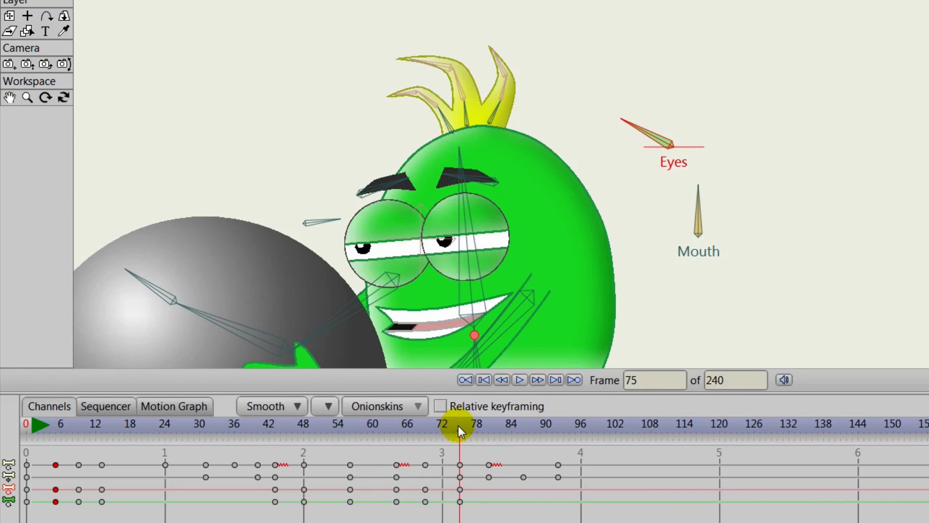
Key the Eyes bone with the eyes wider open at frame 80 and squinting again at frames 86 and 92
left_click_drag(459, 425, 487, 433)
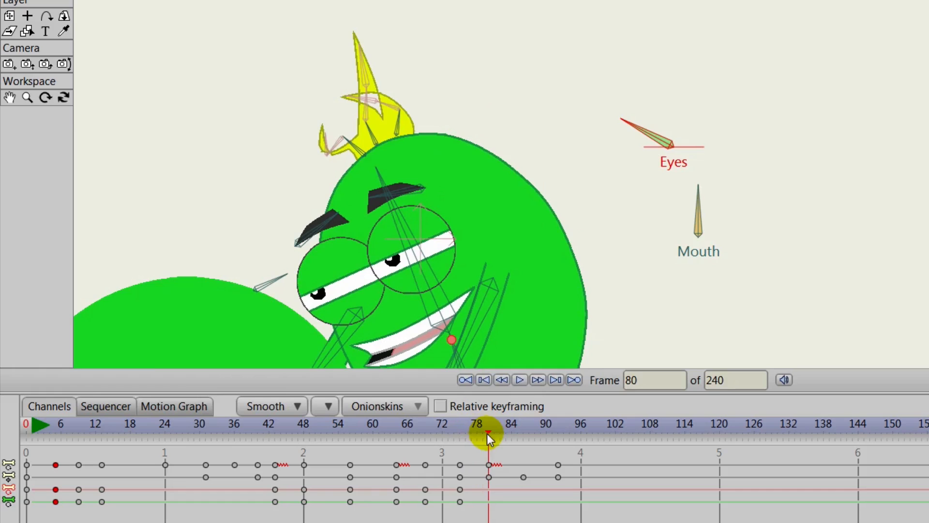
left_click_drag(646, 130, 654, 119)
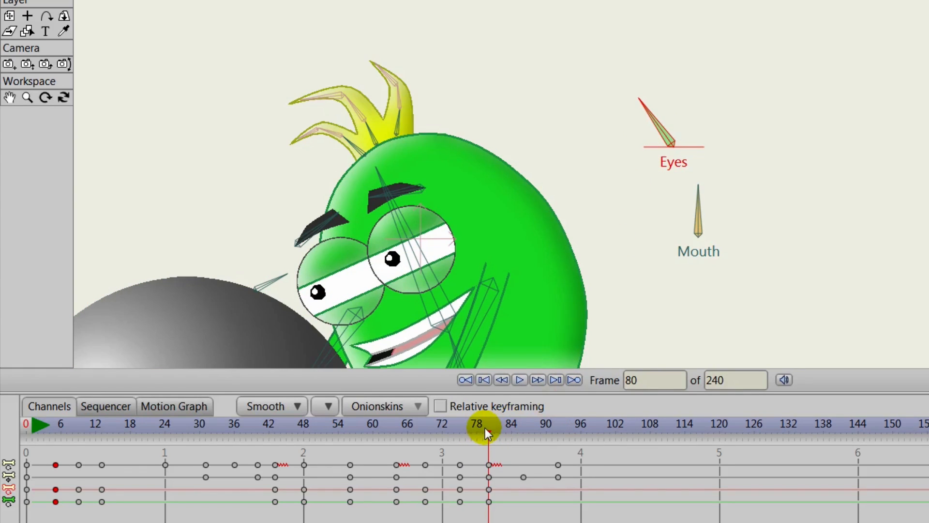
left_click_drag(485, 430, 522, 443)
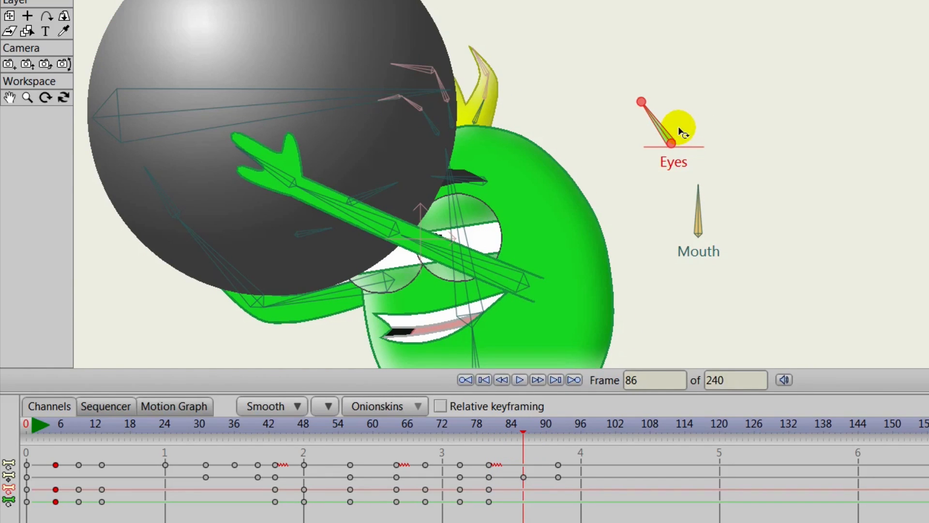
left_click_drag(680, 132, 647, 128)
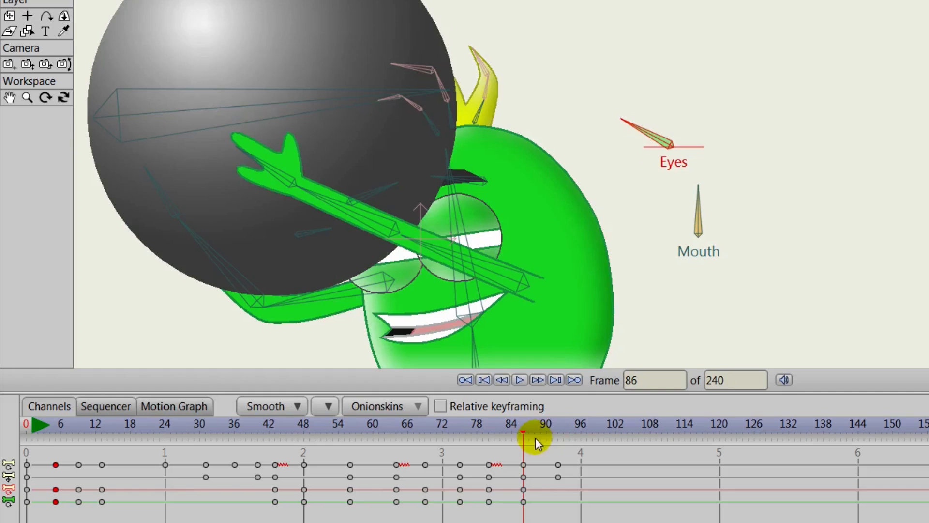
left_click_drag(517, 423, 560, 430)
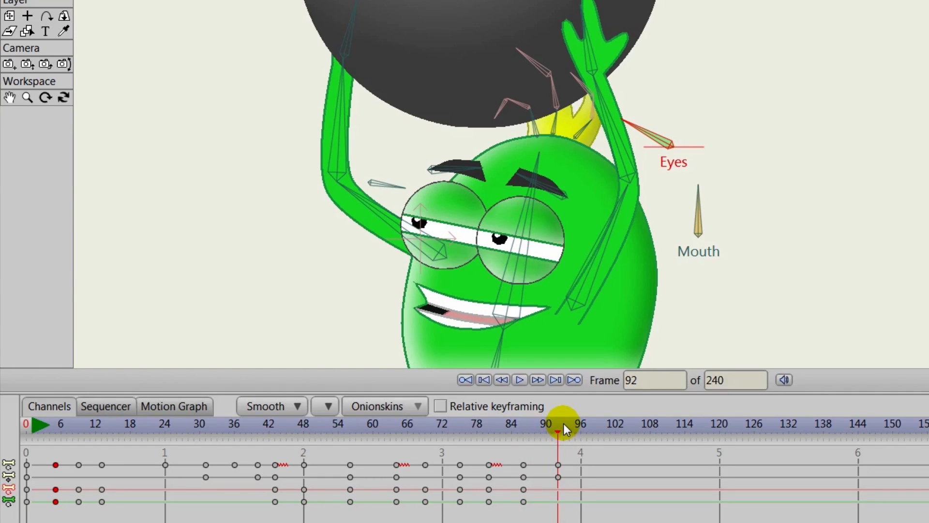
left_click(651, 140)
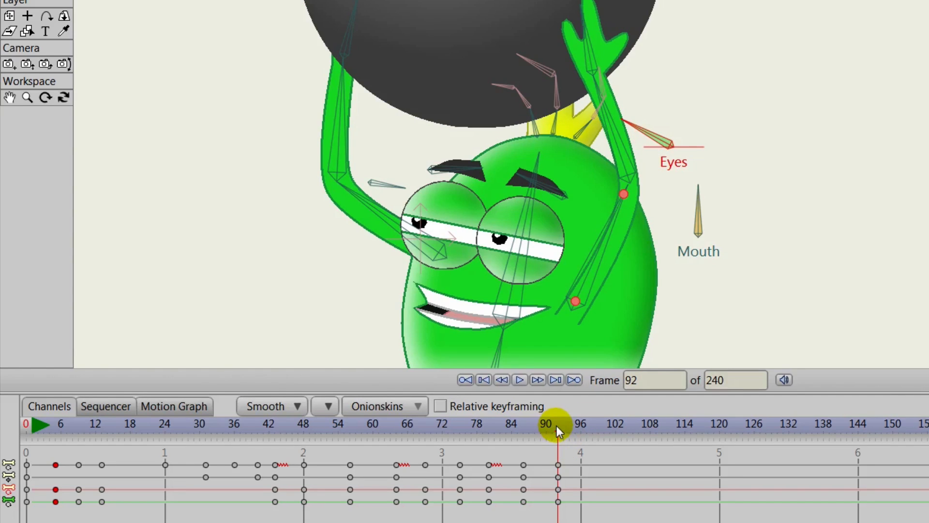
Play the animation from frame 1 through the final lift to review the blink and all the squints
left_click_drag(556, 425, 32, 422)
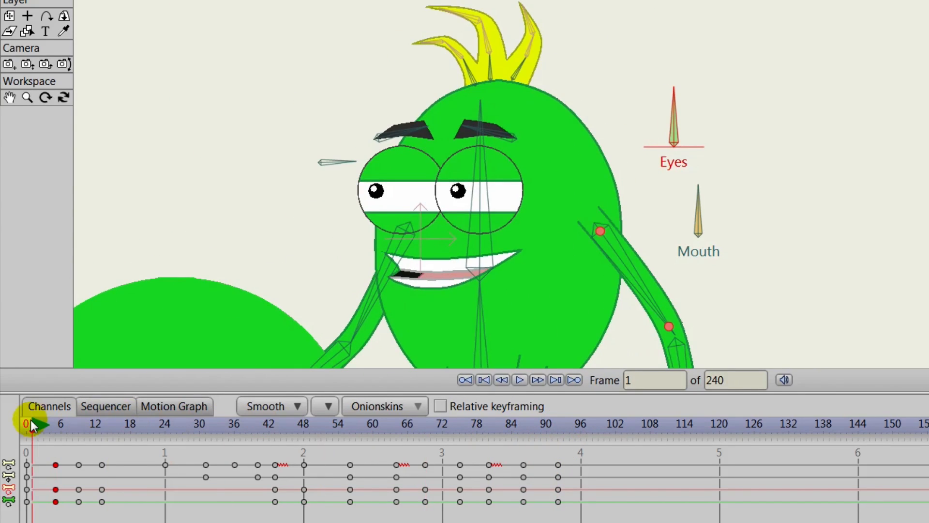
left_click(519, 380)
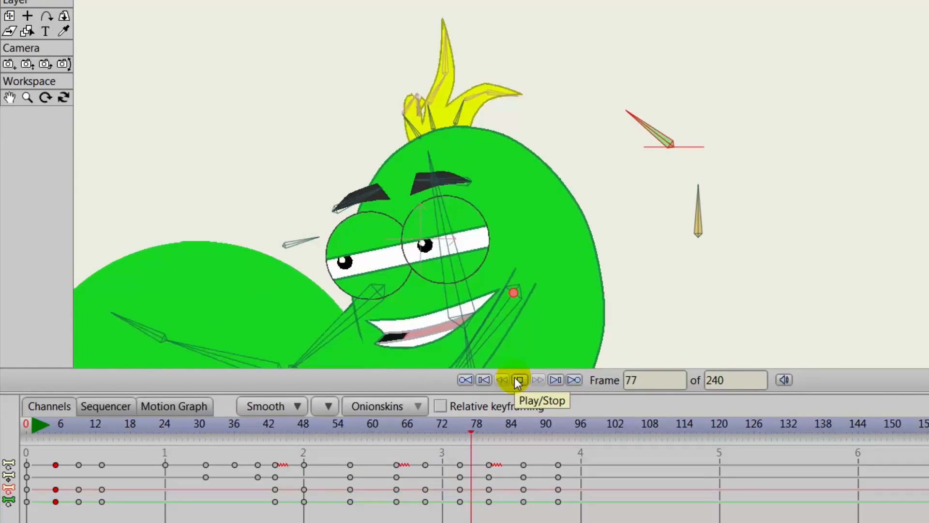
left_click(517, 379)
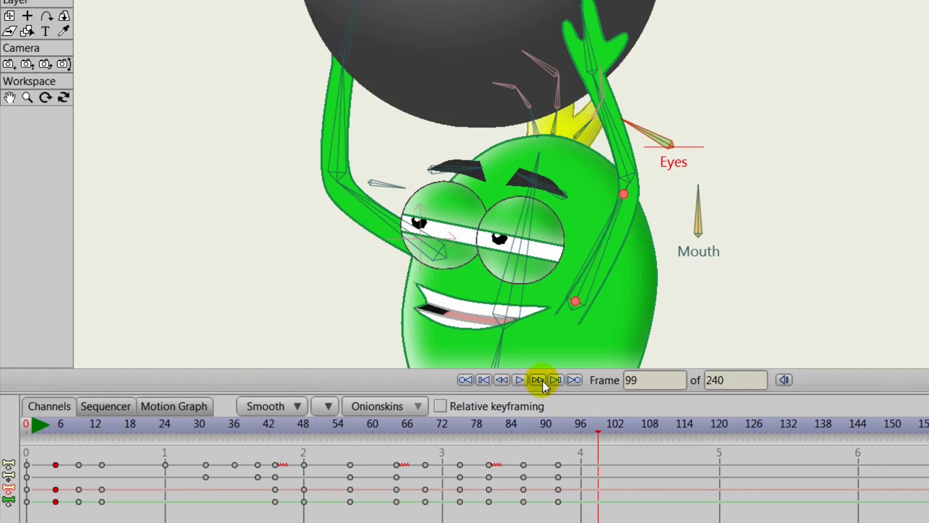
Key both eyebrow bones in their current position at frame 43
mouse_move(599, 425)
left_mouse_down()
mouse_move(93, 384)
mouse_move(304, 431)
mouse_move(275, 431)
left_mouse_up()
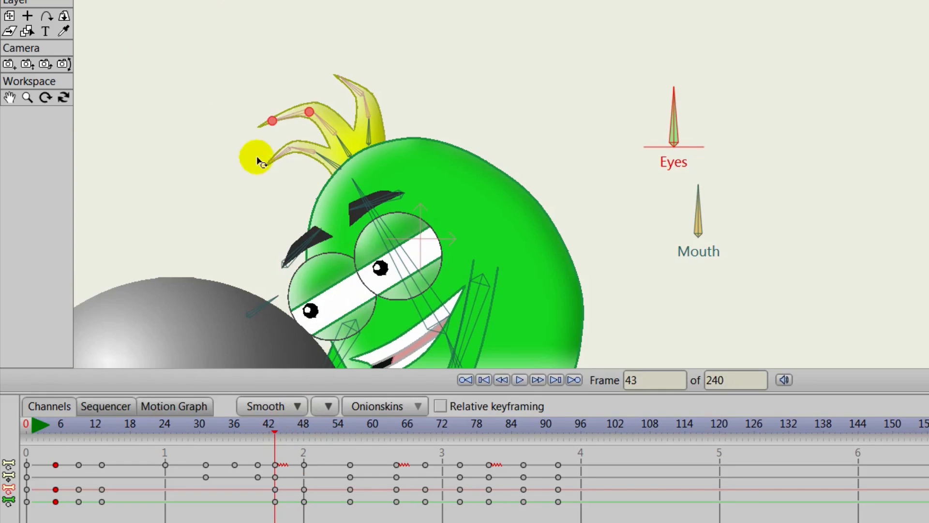
left_click(310, 245)
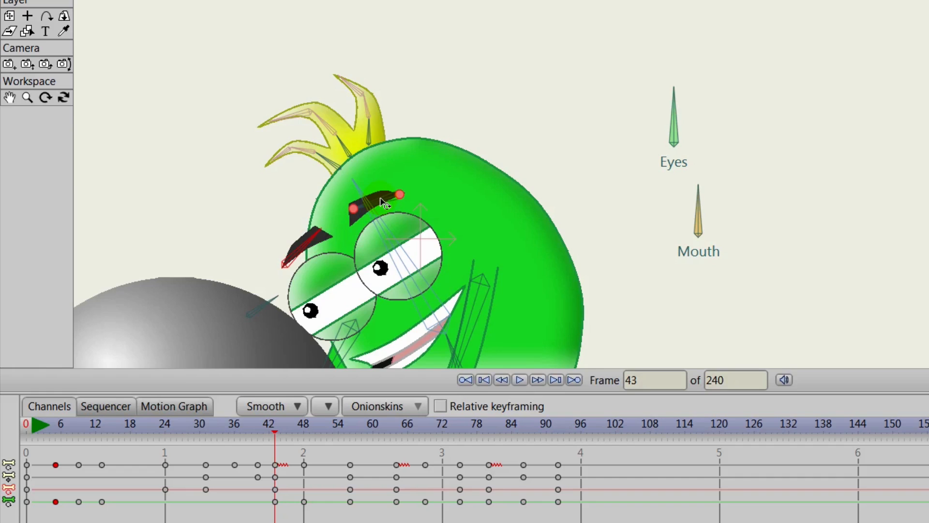
left_click(275, 424)
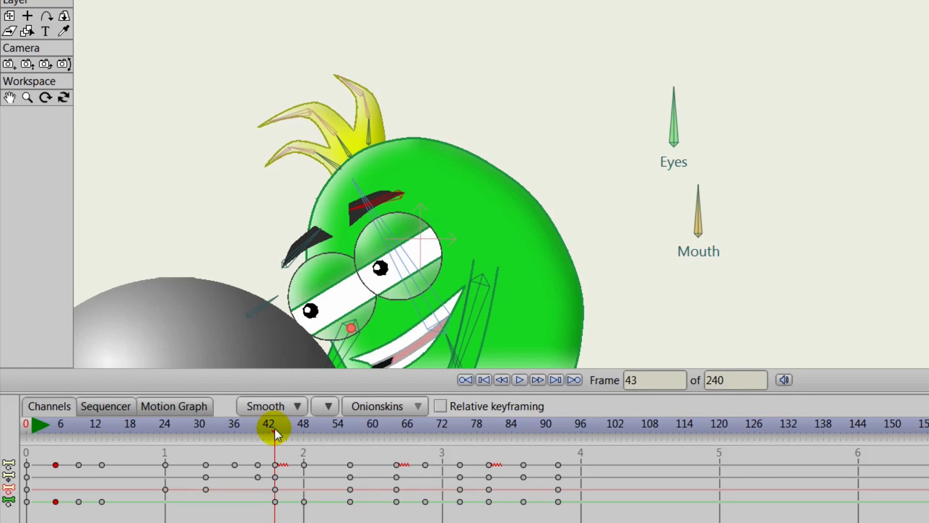
Rotate both eyebrow bones at frame 48 so their inner ends drop into a frown
left_click_drag(275, 430, 301, 437)
left_click(340, 216)
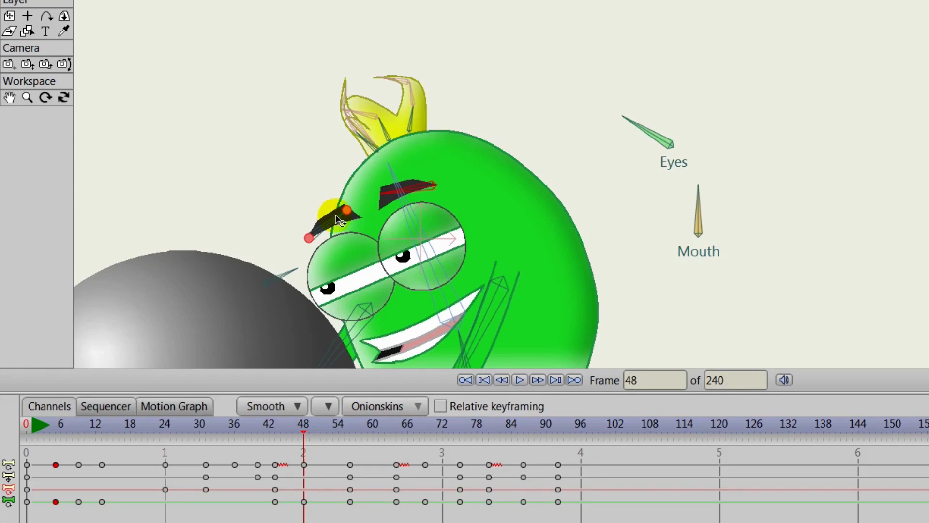
left_click_drag(340, 219, 344, 230)
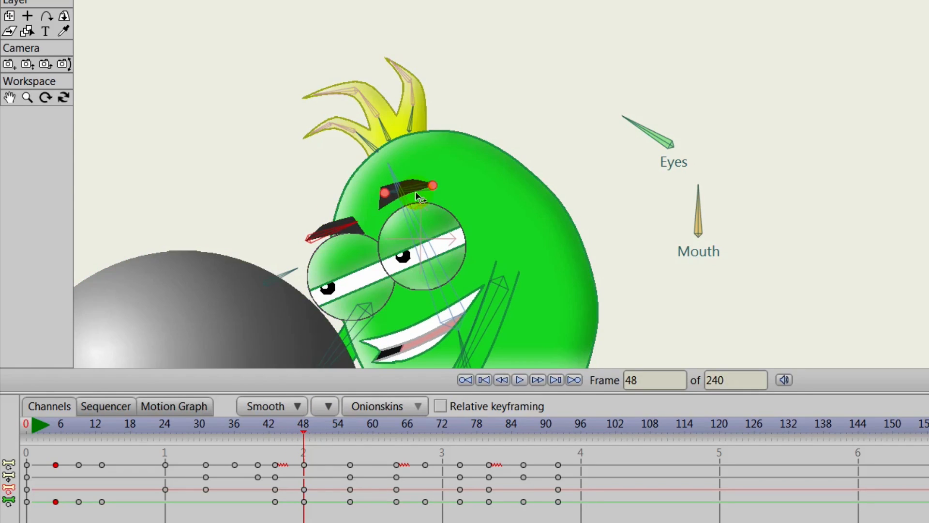
left_click_drag(415, 189, 406, 213)
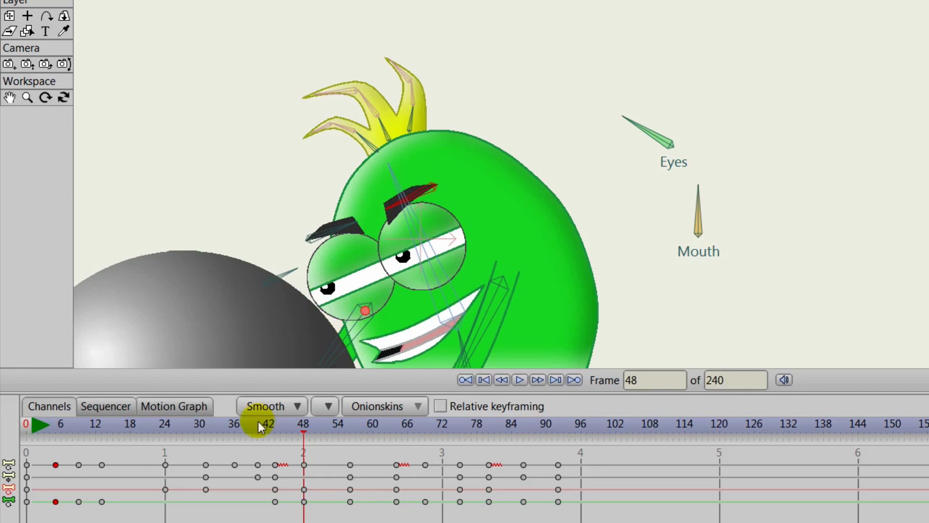
mouse_move(307, 424)
left_mouse_down()
mouse_move(233, 423)
mouse_move(263, 411)
mouse_move(367, 416)
mouse_move(306, 414)
left_mouse_up()
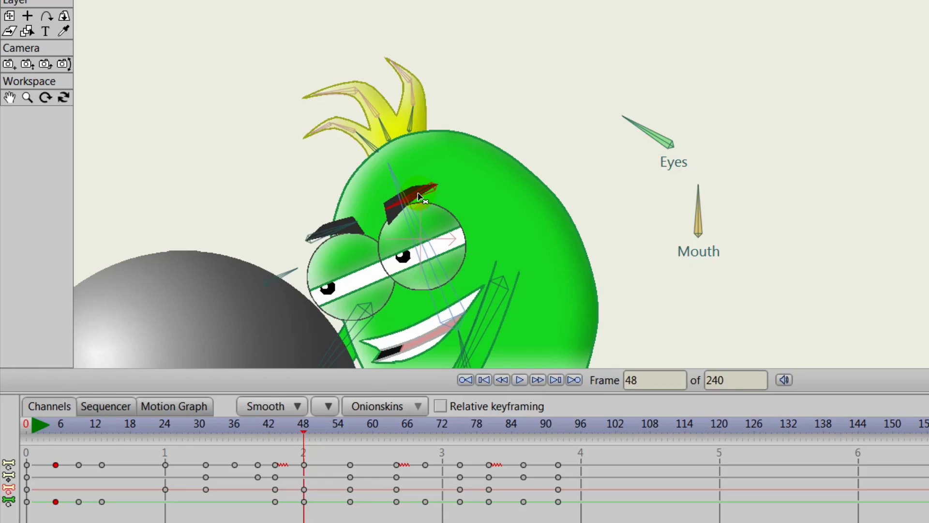
Select both eyebrow bones and delete their angle keyframes from frame 56 through frame 92
left_click(344, 233)
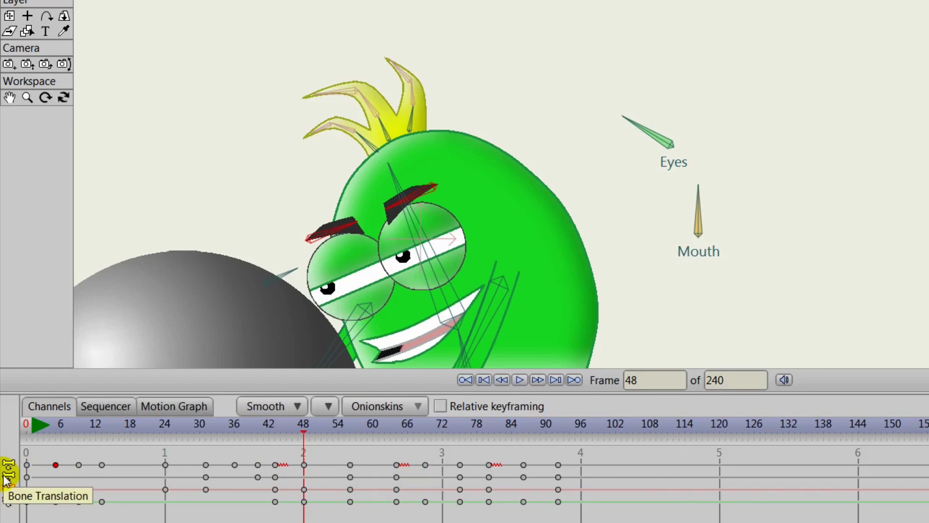
left_click(14, 490)
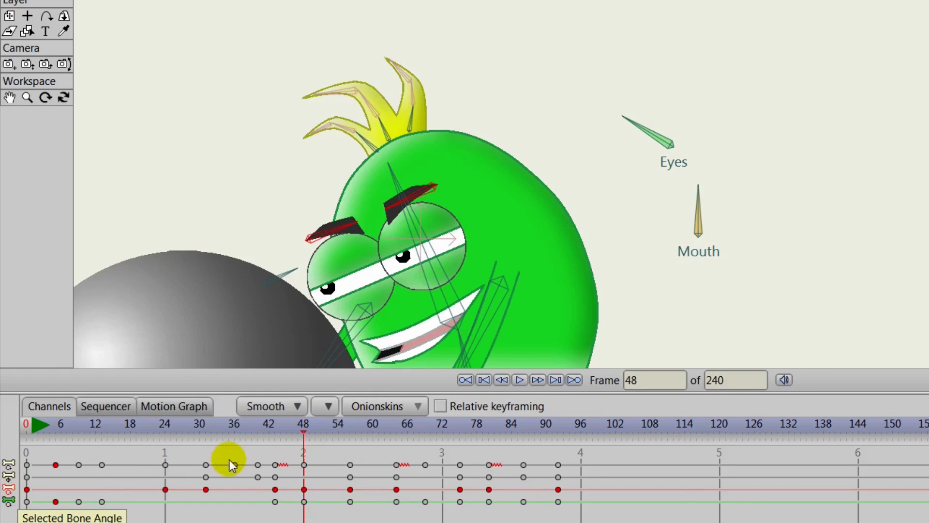
mouse_move(146, 427)
left_mouse_down()
mouse_move(132, 426)
mouse_move(315, 449)
left_mouse_up()
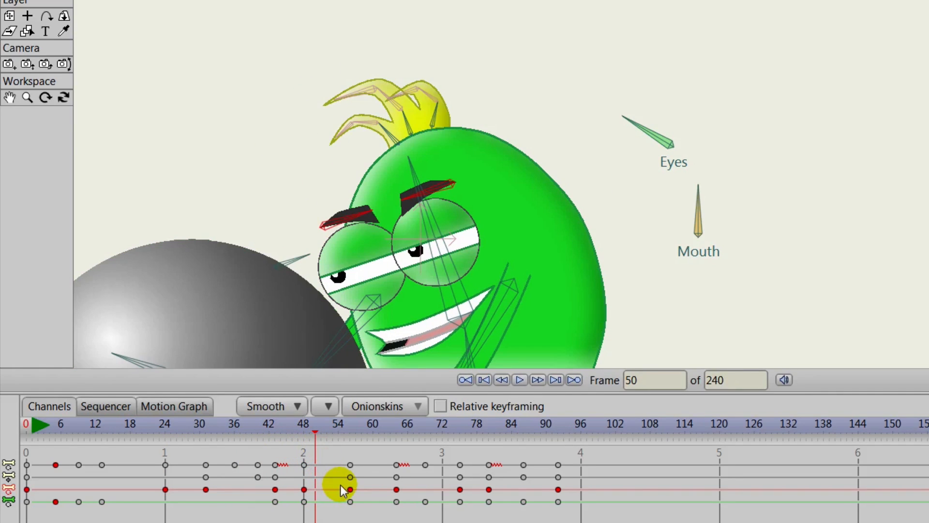
left_click_drag(341, 484, 475, 494)
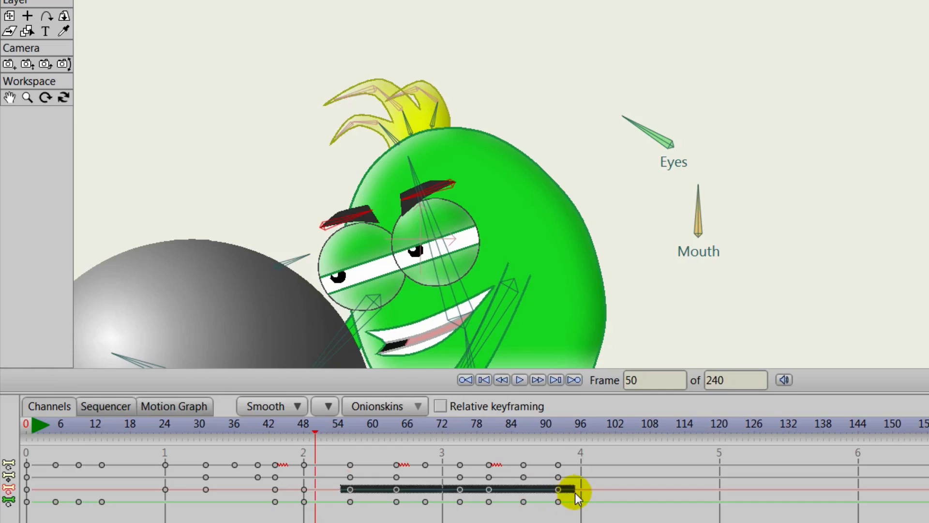
left_click_drag(575, 493, 575, 492)
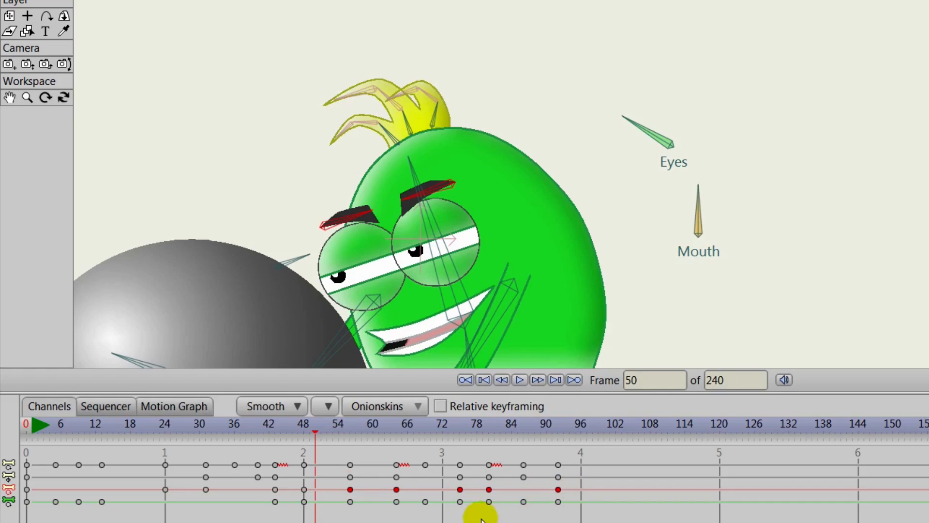
right_click(348, 487)
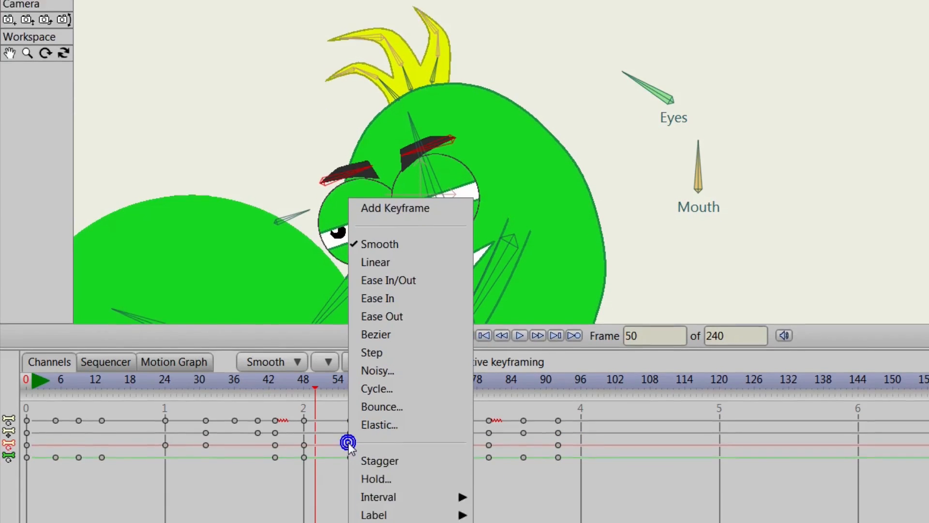
left_click(382, 513)
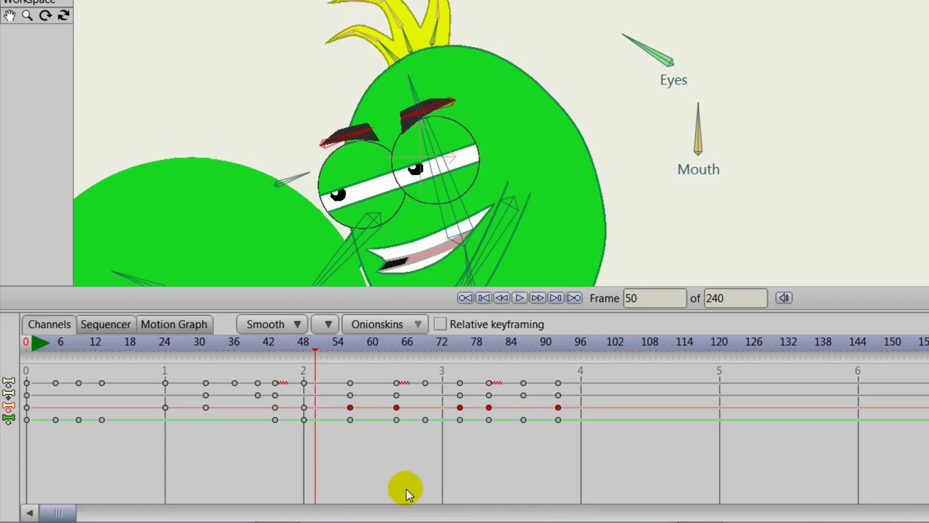
key("Delete")
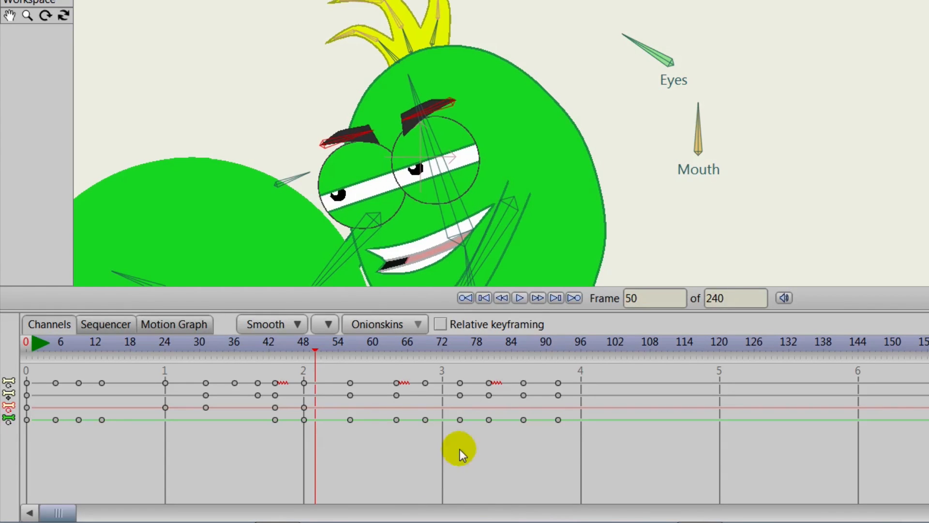
Key the frowning position of both selected eyebrow bones at frame 56
mouse_move(277, 353)
left_mouse_down()
mouse_move(515, 373)
mouse_move(258, 380)
mouse_move(349, 399)
mouse_move(274, 399)
mouse_move(396, 422)
mouse_move(350, 422)
left_mouse_up()
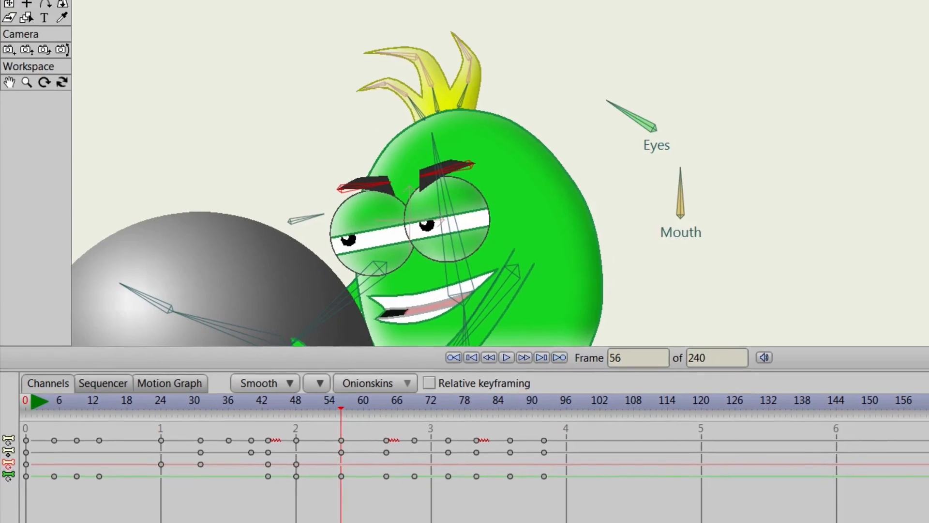
left_click(26, 14)
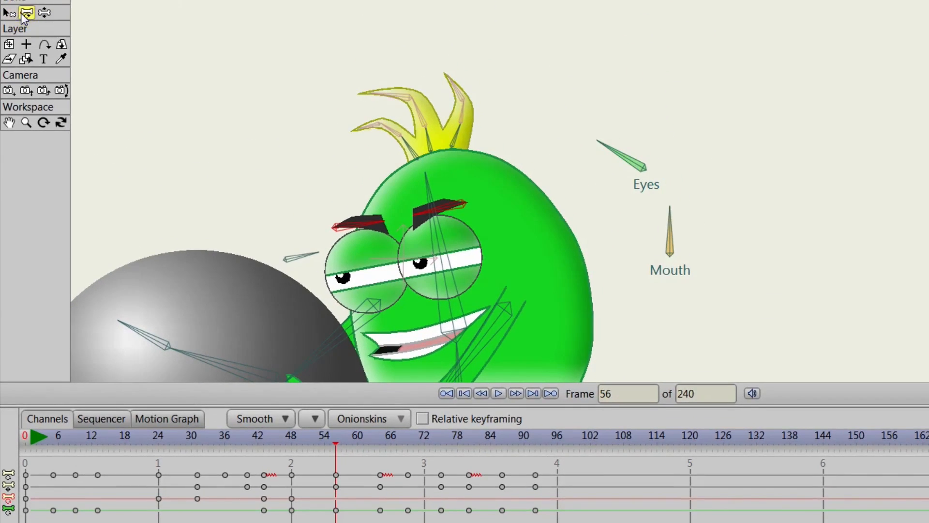
left_click(625, 155)
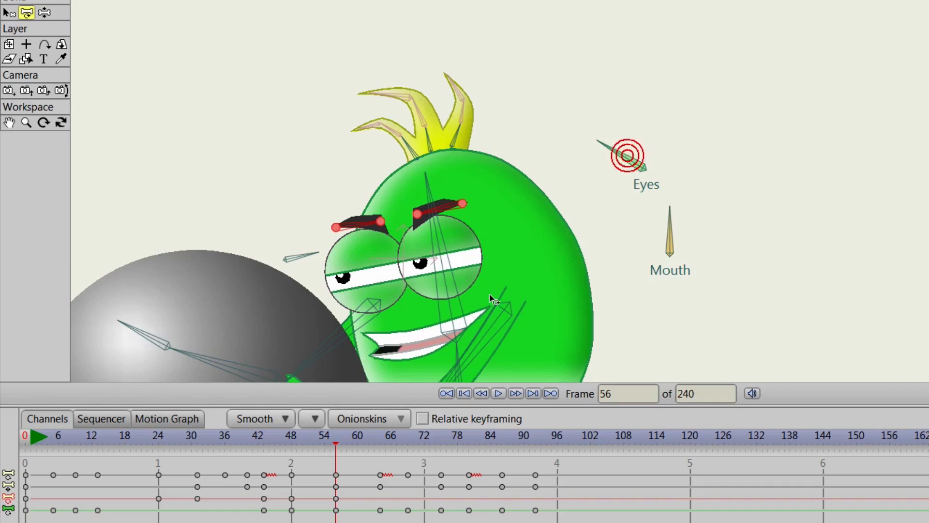
Rotate the two eyebrow bones at frame 64 to raise their inner ends
left_click_drag(332, 439, 379, 448)
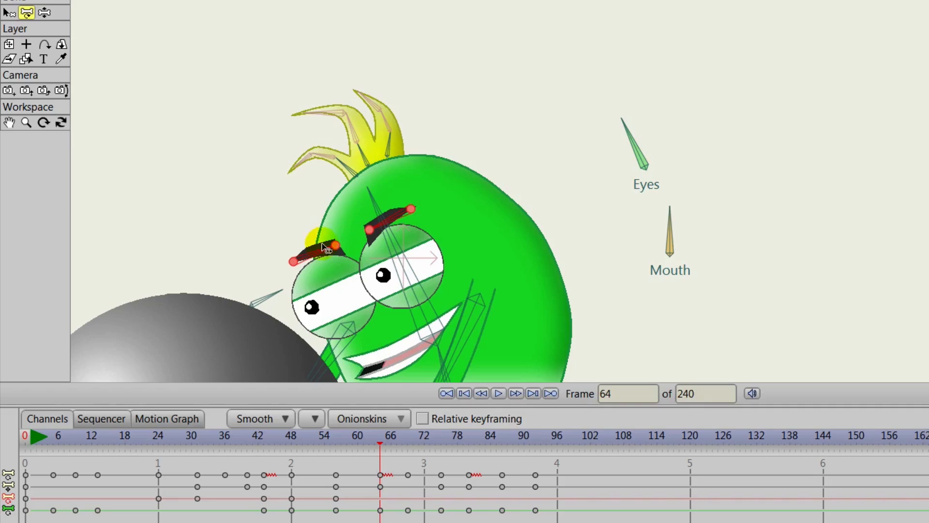
left_click_drag(329, 253, 333, 247)
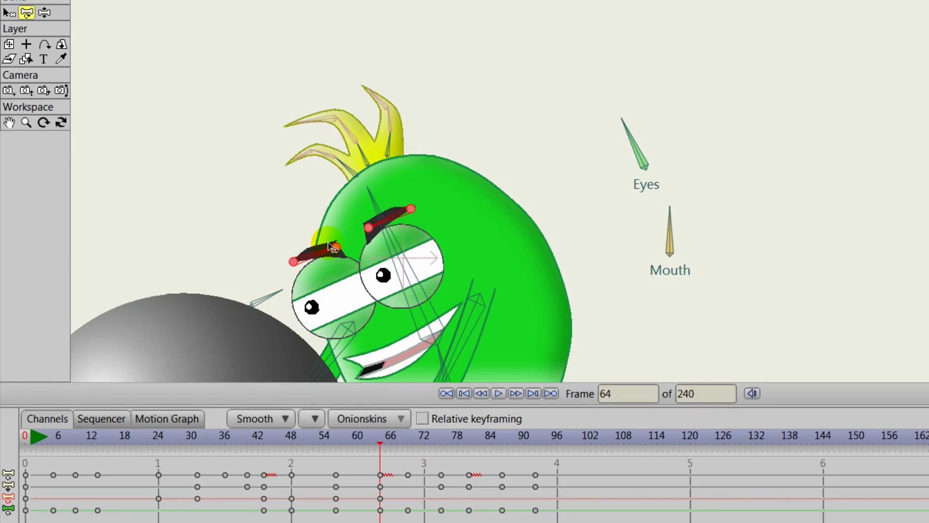
key("Return")
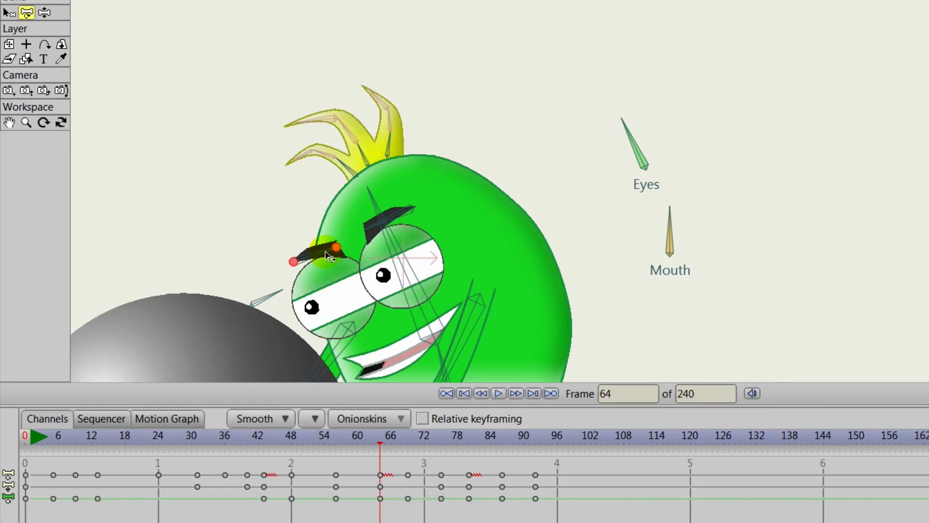
left_click_drag(329, 256, 342, 237)
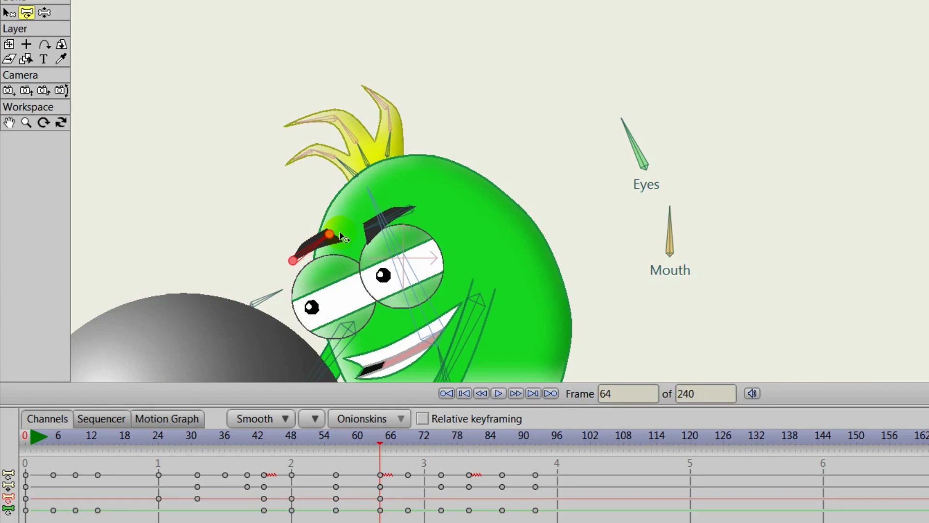
left_click_drag(394, 220, 390, 226)
Rotate each eyebrow bone at frame 69 to lower the inner ends back into a frown
mouse_move(292, 435)
left_mouse_down()
mouse_move(445, 439)
mouse_move(384, 440)
mouse_move(407, 445)
left_mouse_up()
left_click(342, 232)
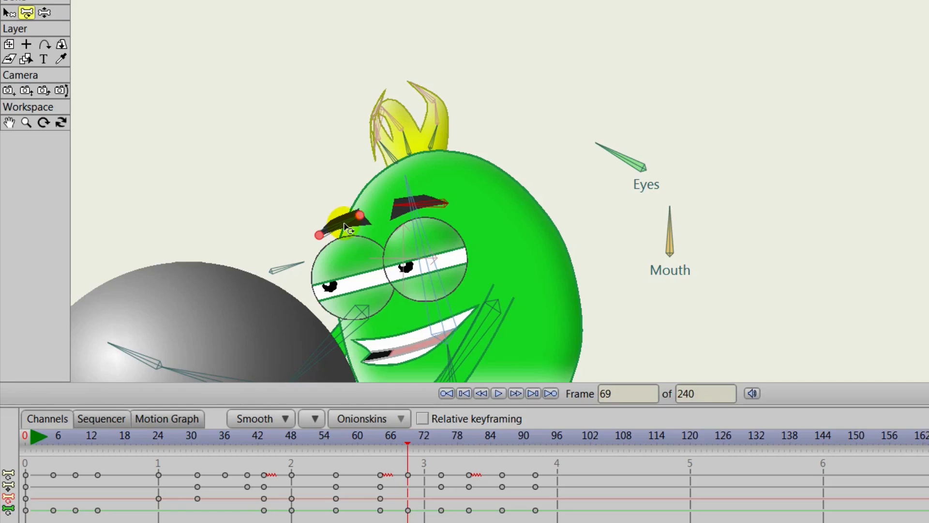
left_click_drag(344, 223, 347, 232)
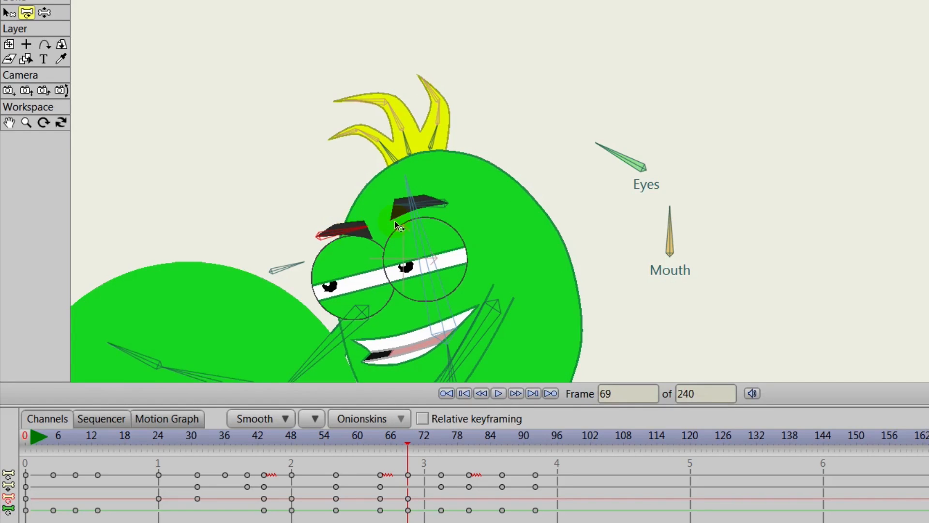
left_click(421, 203)
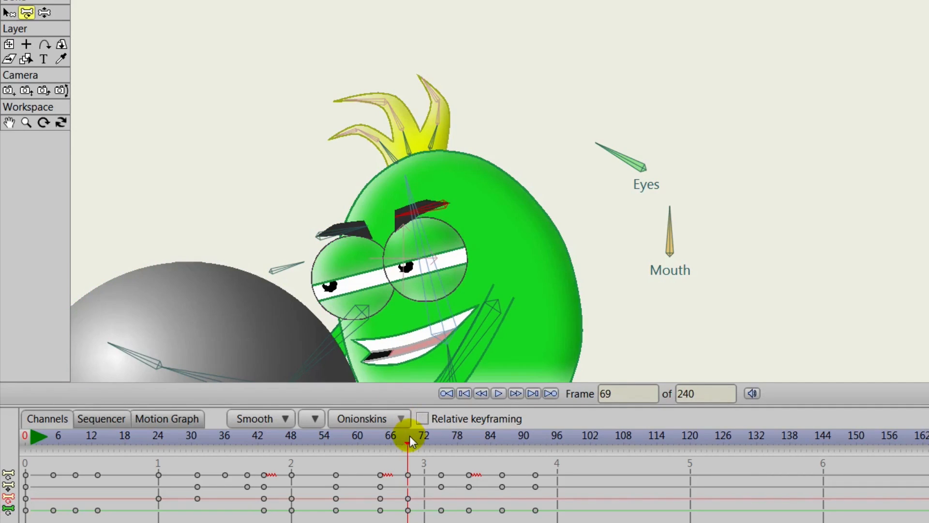
Key the same frown on both eyebrow bones at frame 75
mouse_move(410, 435)
left_mouse_down()
mouse_move(341, 440)
mouse_move(438, 443)
left_mouse_up()
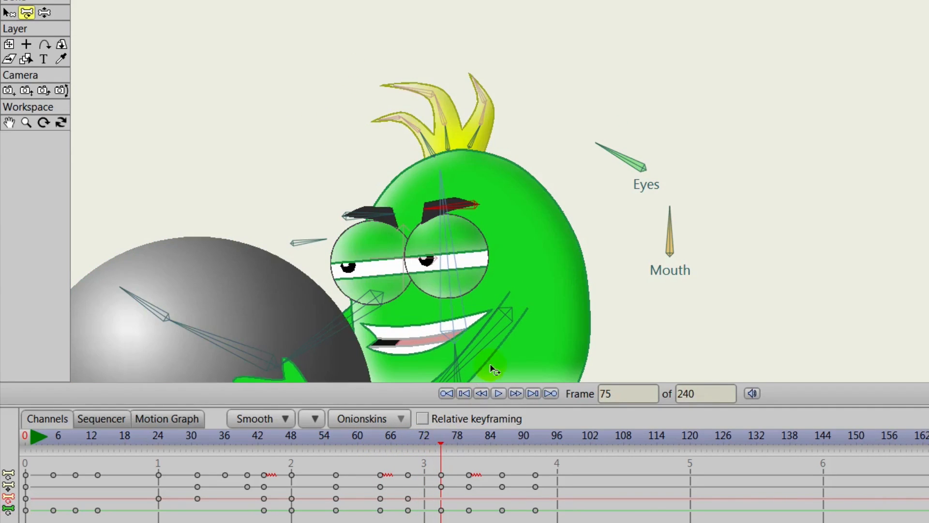
left_click(646, 168)
left_click(454, 218)
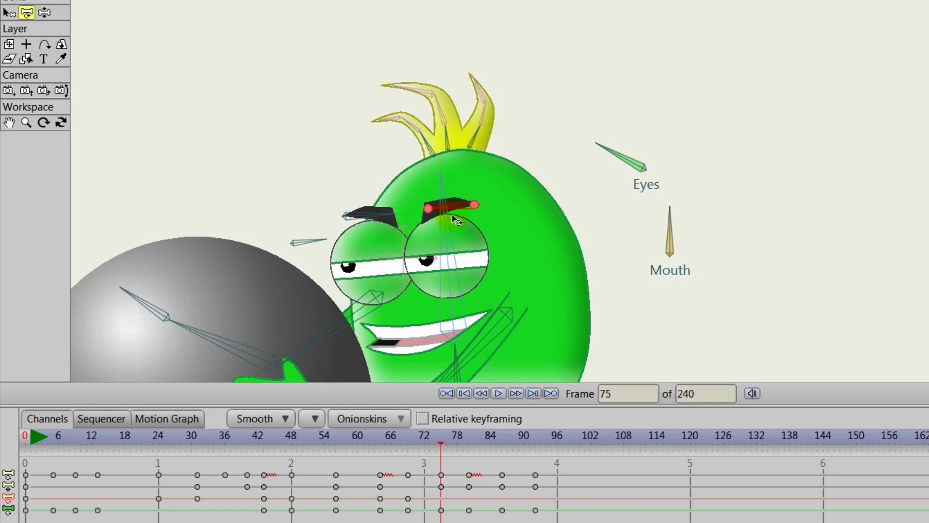
left_click(393, 217)
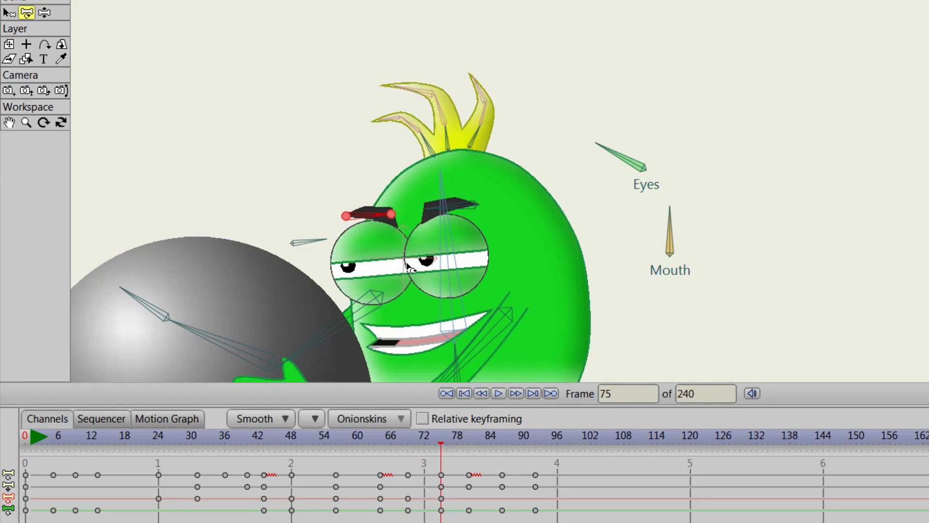
Rotate both eyebrow bones at frame 80 so their inner ends lift slightly
left_click_drag(439, 431, 469, 442)
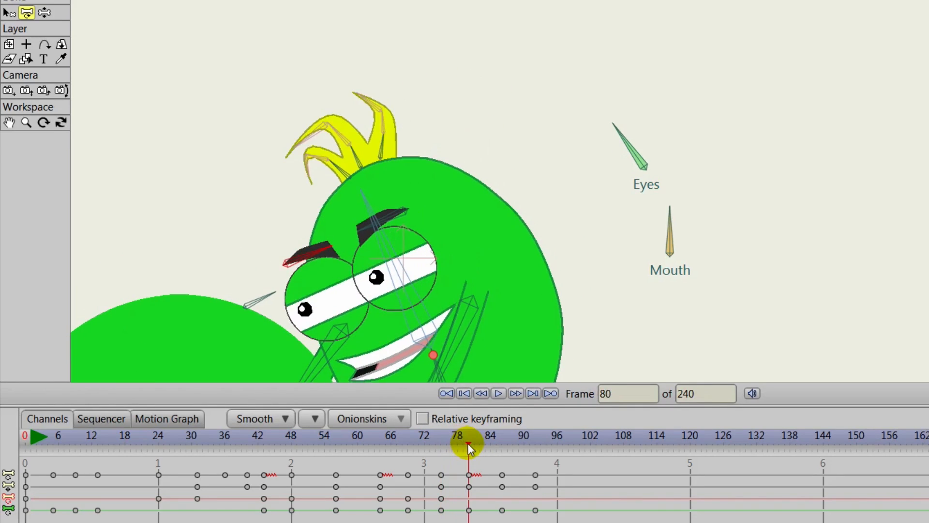
left_click_drag(312, 250, 310, 247)
left_click_drag(394, 219, 392, 216)
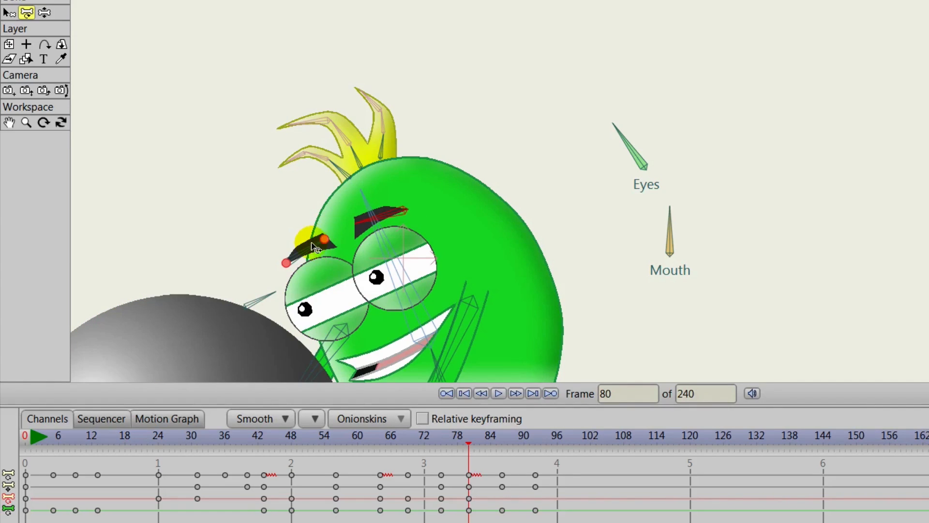
left_click_drag(315, 247, 313, 246)
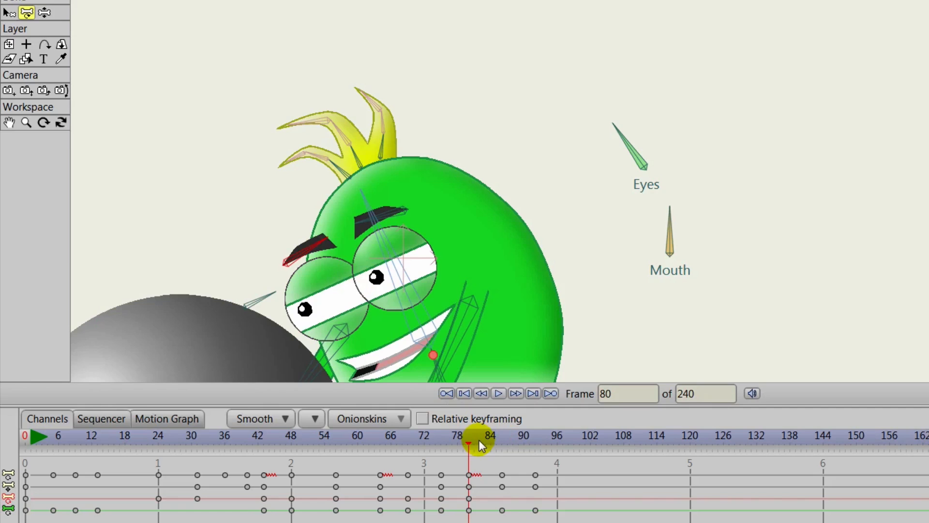
Hide the Ball 2 layer to reach the eyebrows and rotate both eyebrow bones into a frown at frame 86
left_click_drag(468, 442, 501, 442)
left_click_drag(363, 220, 367, 207)
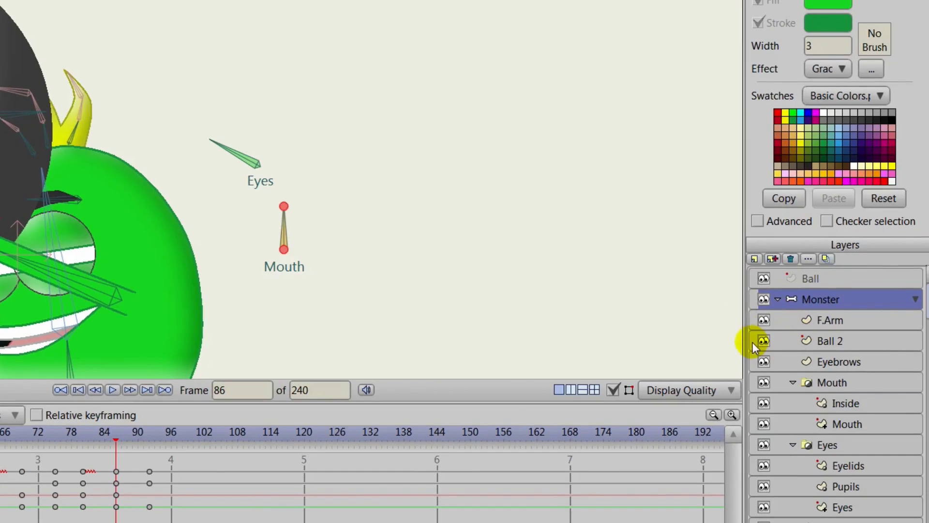
left_click(762, 336)
left_click(53, 198)
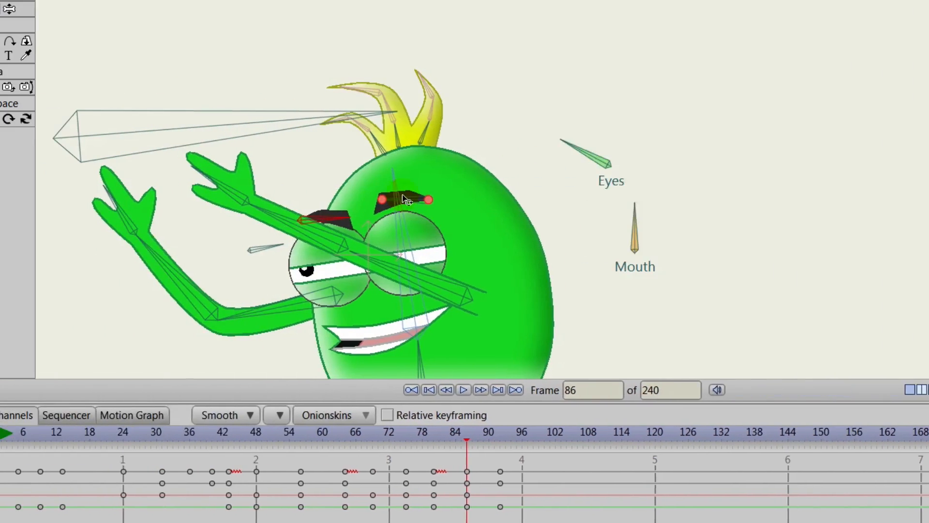
left_click_drag(404, 195, 442, 209)
left_click_drag(374, 220, 368, 219)
Key both eyebrow bones in the same frown at frame 92 and show the Ball 2 layer again
left_click_drag(498, 438, 538, 429)
left_click(434, 195)
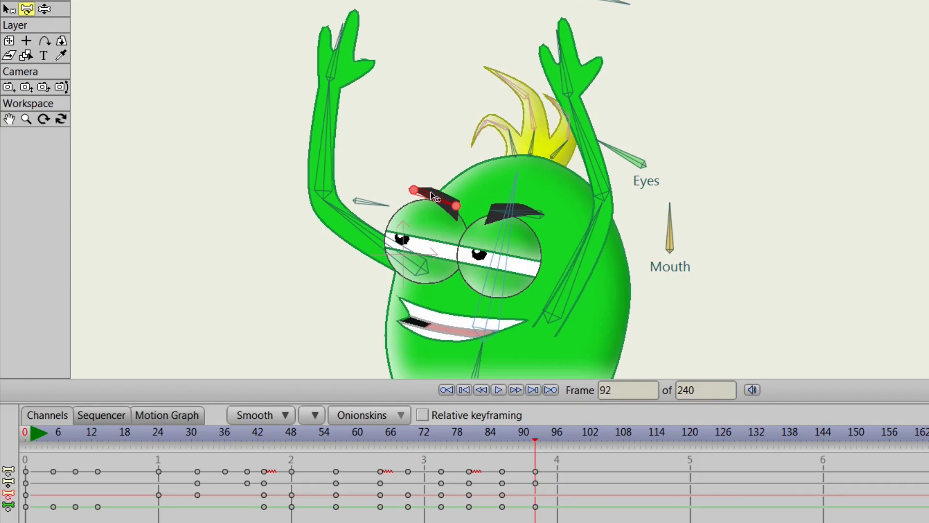
left_click(431, 193)
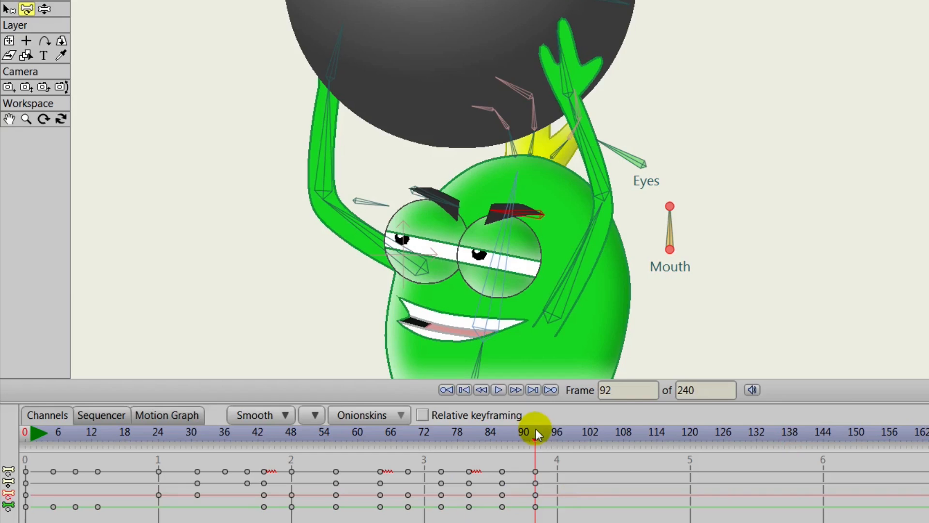
Play the animation from the first frame to review the eyebrow movements
key("ctrl+j")
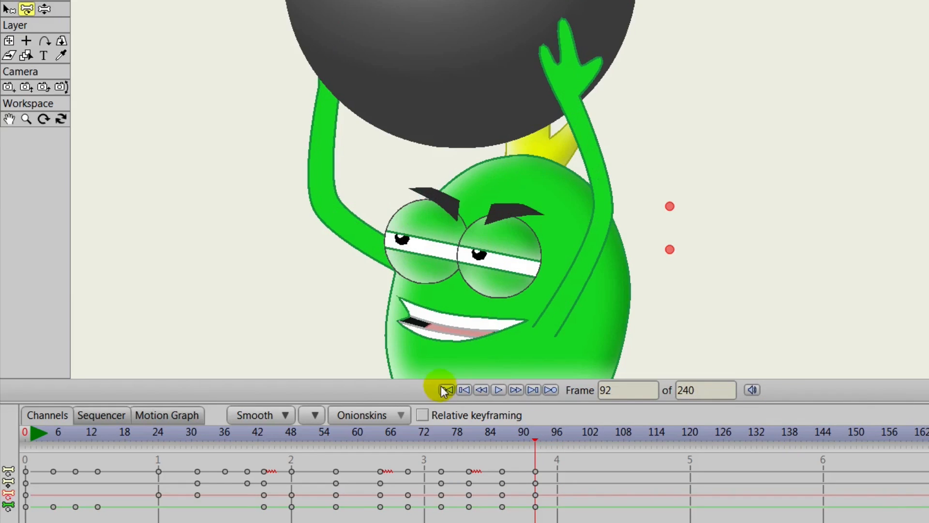
left_click(464, 390)
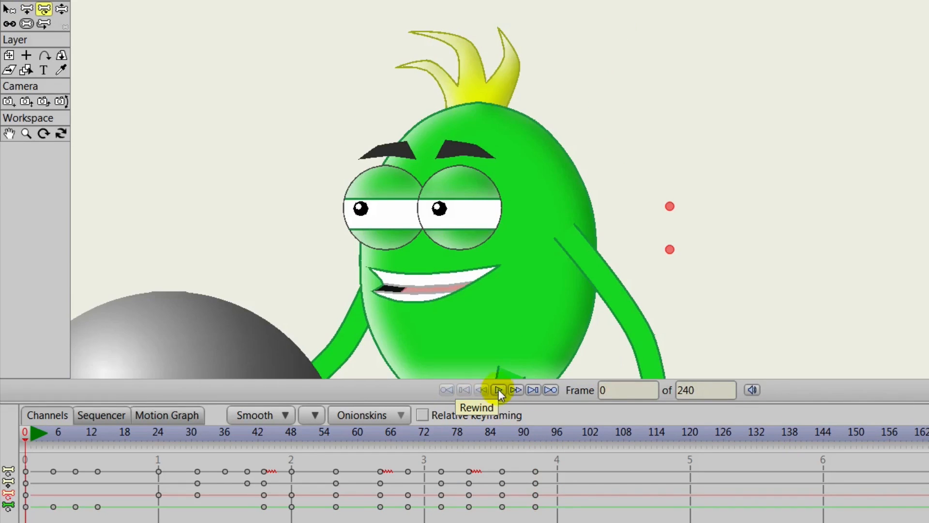
left_click(498, 389)
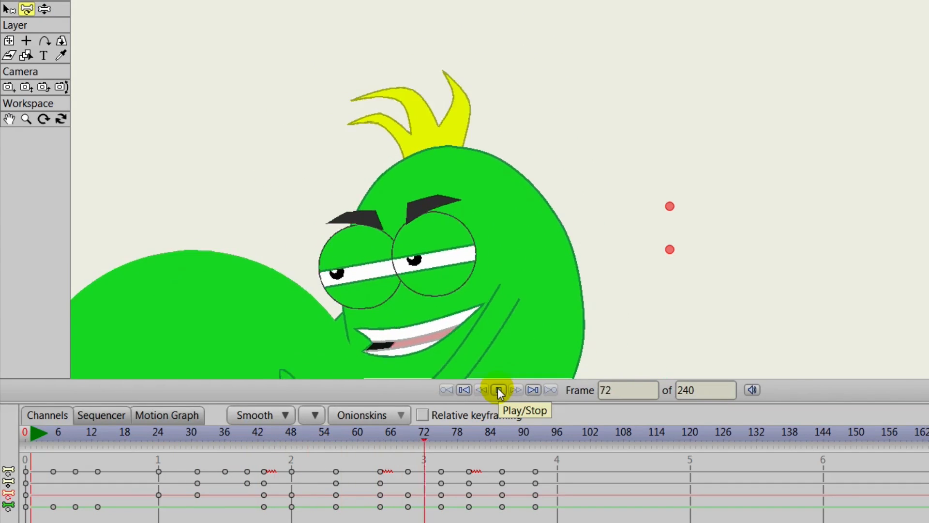
left_click(498, 390)
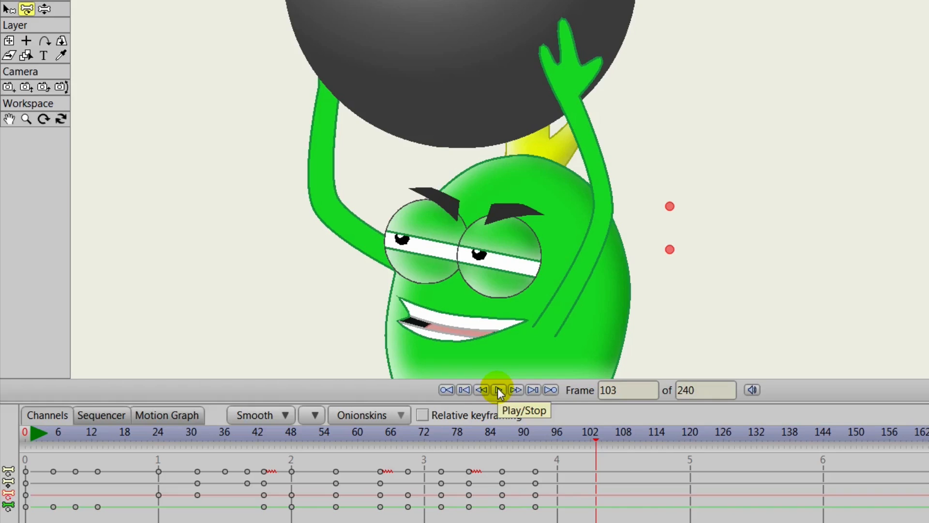
Key the Mouth bone in its current pose at frame 43
mouse_move(597, 432)
left_mouse_down()
mouse_move(332, 418)
mouse_move(6, 373)
mouse_move(241, 446)
mouse_move(311, 452)
mouse_move(265, 457)
left_mouse_up()
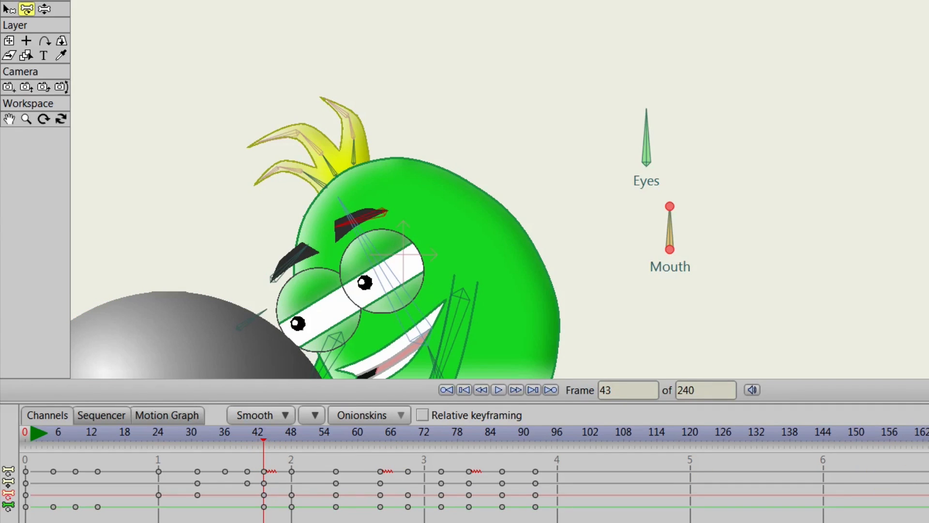
left_click(669, 235)
left_click_drag(521, 321, 557, 197)
scroll(558, 199, "up", 2)
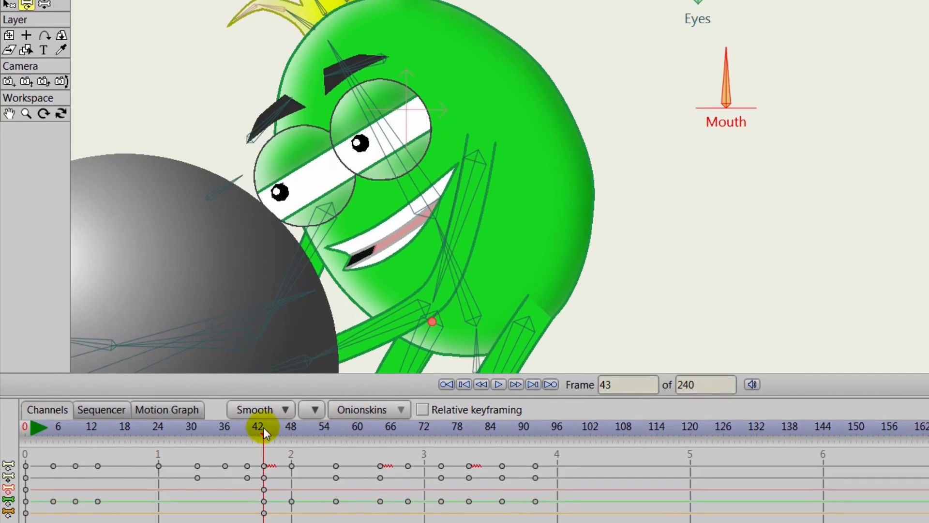
Rotate the Mouth bone at frame 48 to narrow the mouth, and key the nearly closed pose at frame 56
left_click_drag(263, 434, 294, 434)
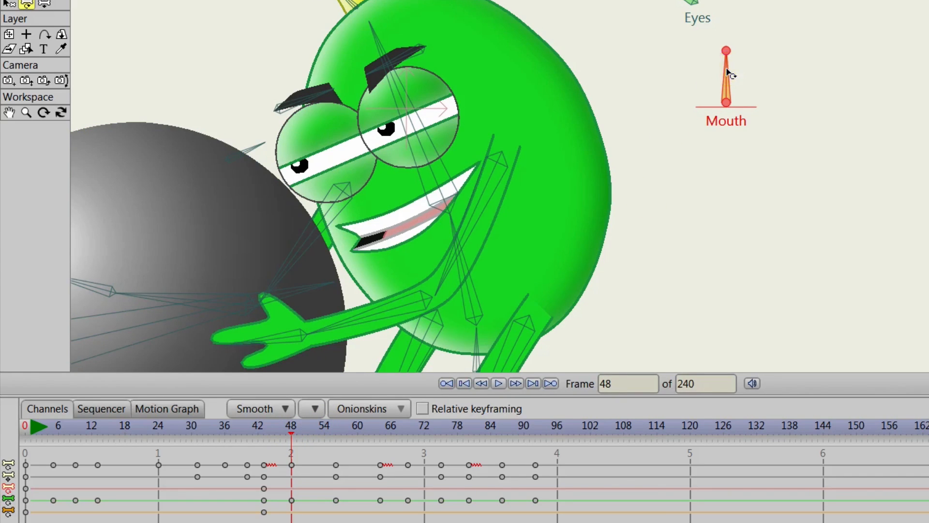
left_click_drag(727, 72, 706, 85)
mouse_move(287, 424)
left_mouse_down()
mouse_move(256, 425)
mouse_move(300, 429)
mouse_move(335, 446)
left_mouse_up()
left_click_drag(716, 97, 713, 94)
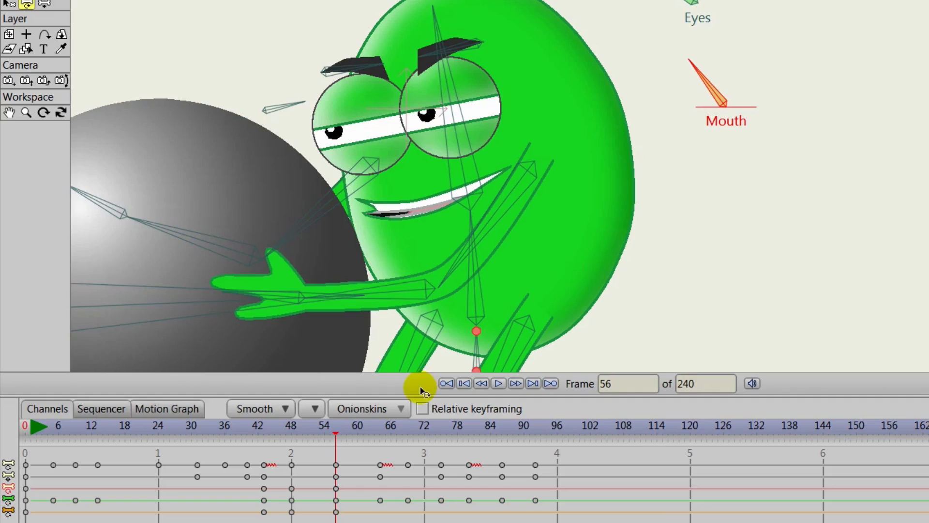
Rotate the Mouth bone at frame 64 so the mouth opens slightly
left_click_drag(336, 431, 380, 439)
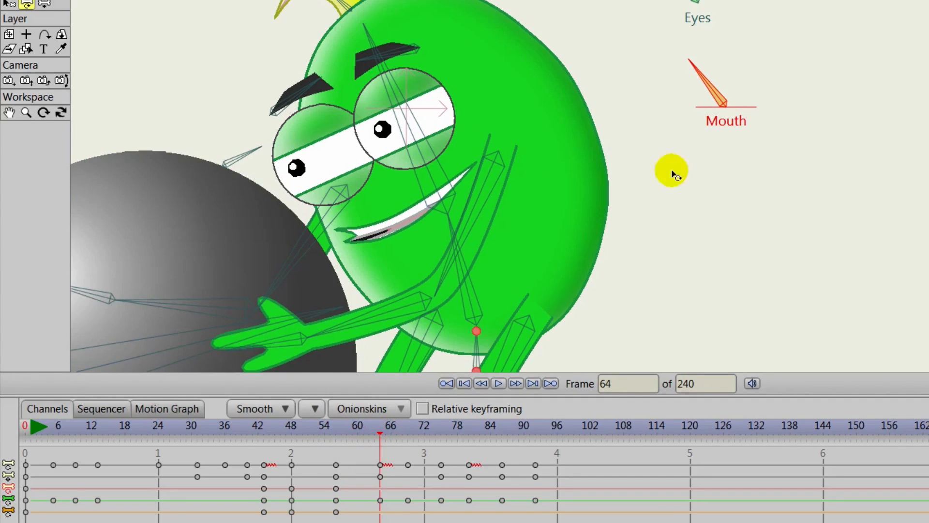
mouse_move(714, 91)
left_mouse_down()
mouse_move(704, 85)
mouse_move(734, 86)
left_mouse_up()
left_click(382, 434)
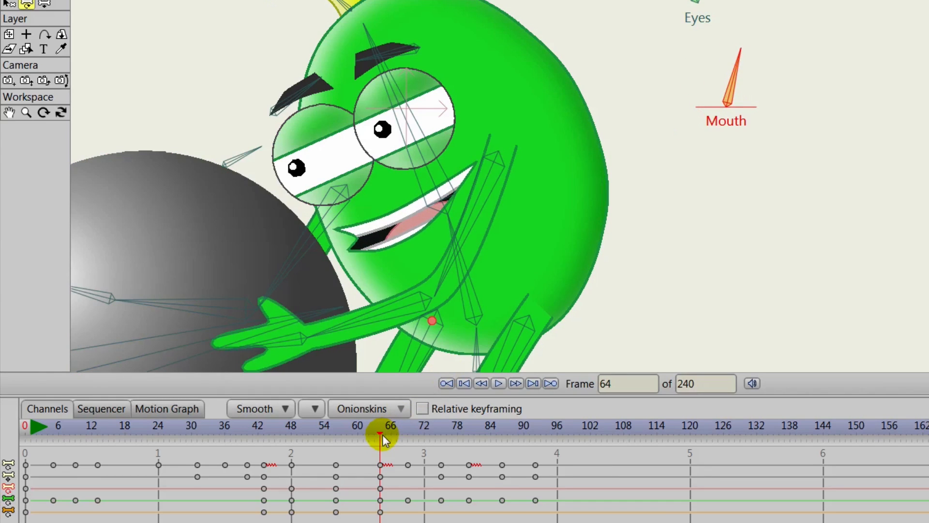
Rotate the Mouth bone at frame 75 so the mouth nearly closes again
left_click_drag(380, 429, 440, 449)
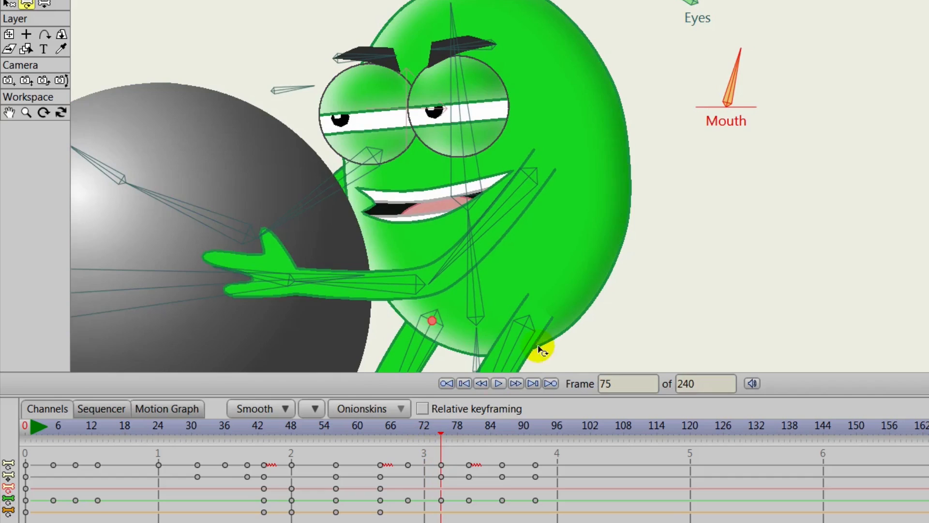
left_click(732, 81)
left_click_drag(732, 84, 714, 87)
left_click(433, 446)
Rotate the Mouth bone to open the mouth slightly at frame 80 and nearly close it at frame 86
left_click_drag(441, 431, 468, 442)
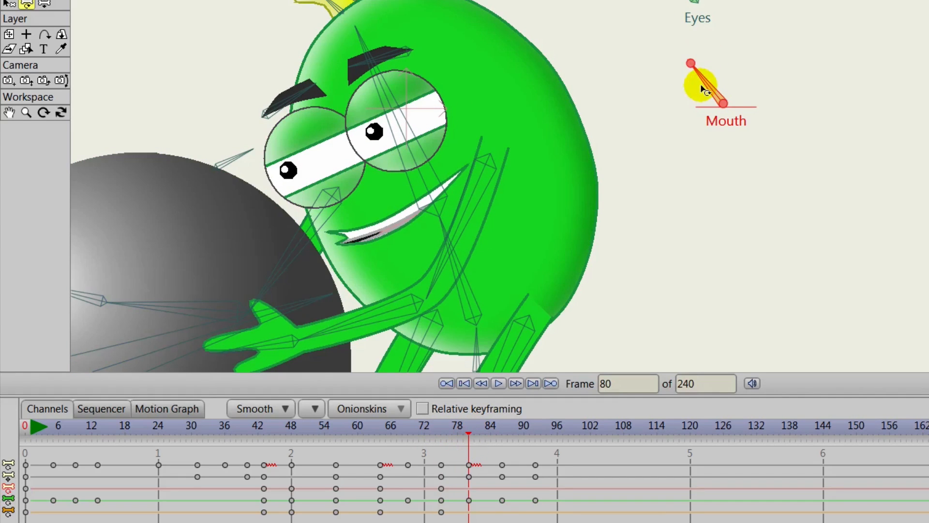
left_click_drag(702, 85, 728, 83)
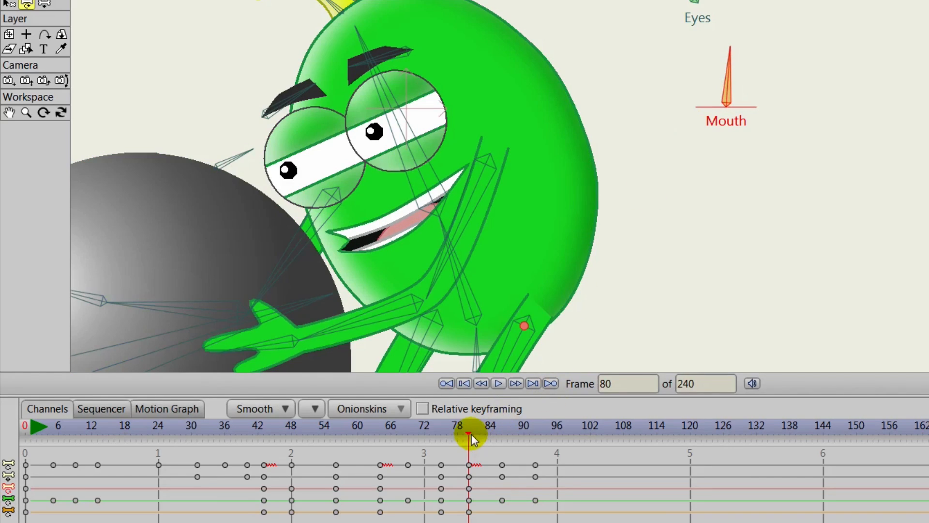
left_click_drag(468, 431, 501, 436)
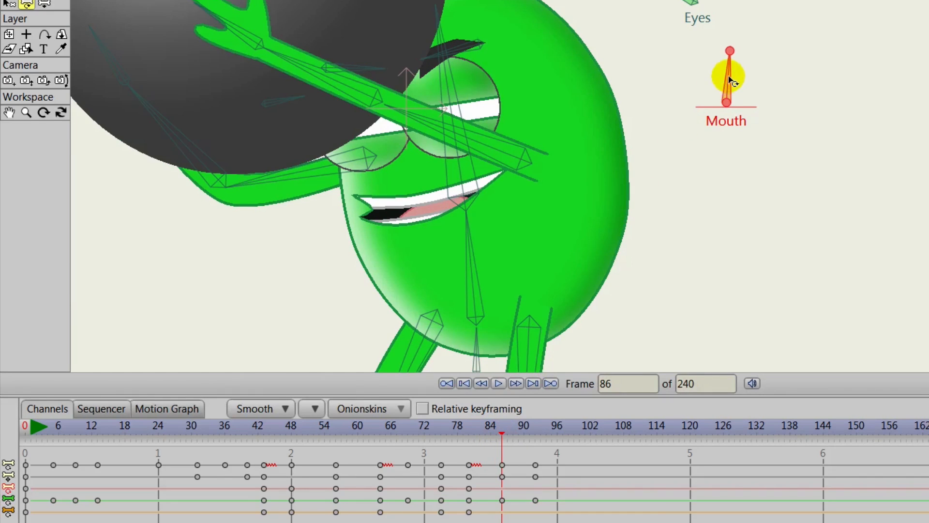
left_click_drag(726, 78, 707, 80)
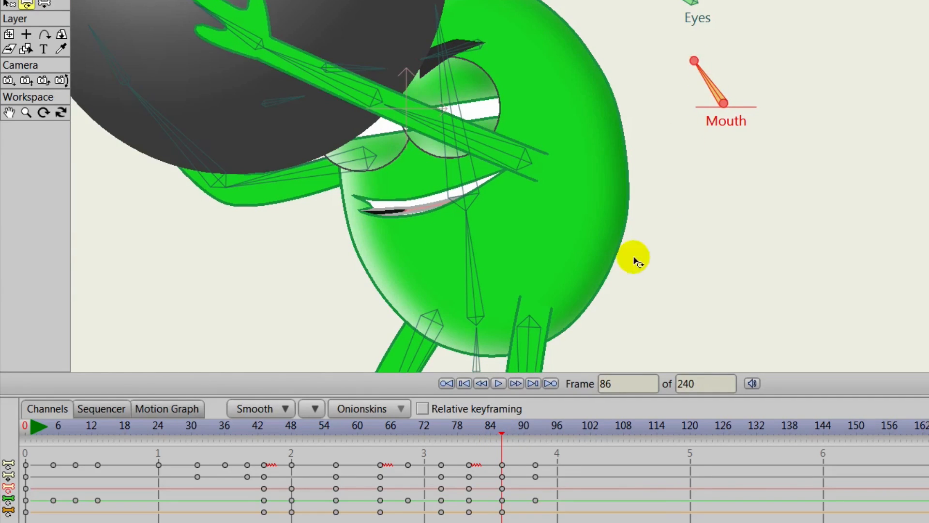
Key the Mouth bone in the same nearly closed pose at frame 92
left_click_drag(507, 428, 536, 431)
left_click(722, 94)
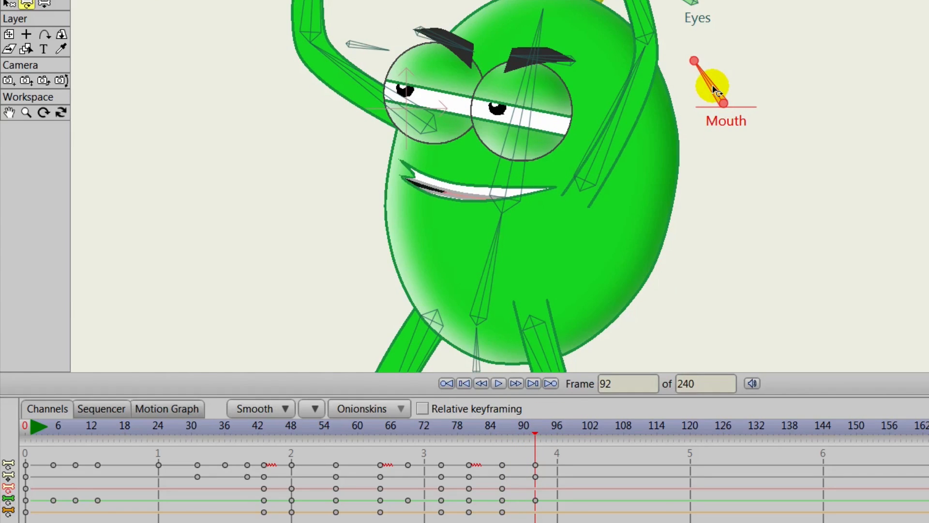
left_click(713, 87)
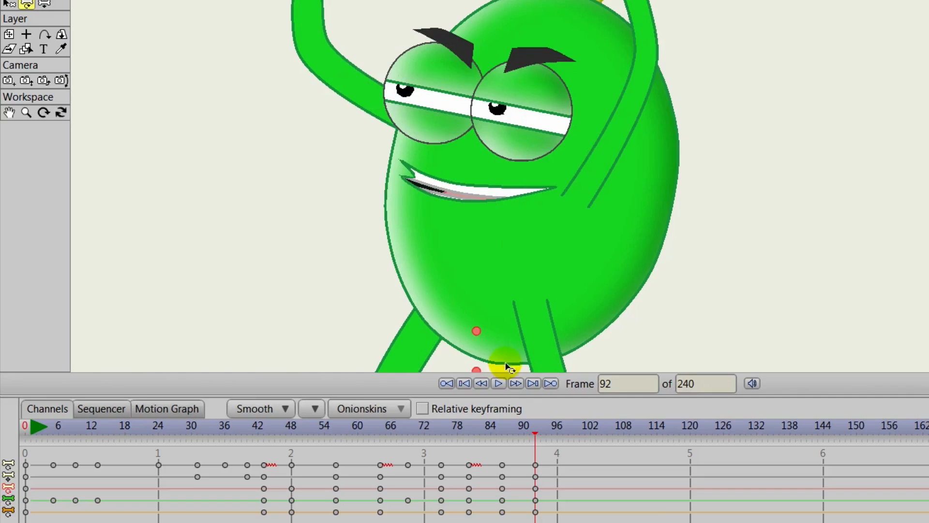
Play the animation from the first frame to review the mouth movements
left_click(463, 383)
left_click(498, 383)
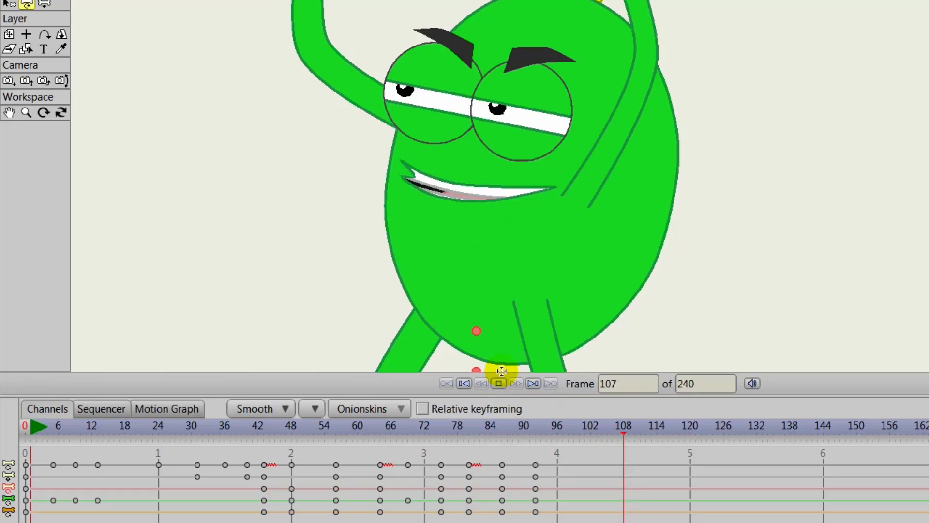
left_click(498, 384)
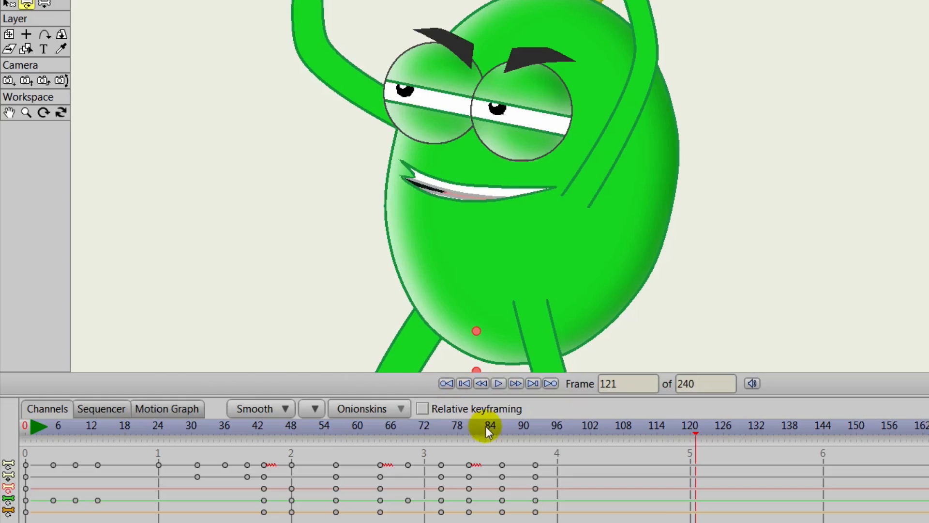
Rotate the Eyes bone at frame 96 until both eyes are fully closed
mouse_move(689, 426)
left_mouse_down()
mouse_move(466, 429)
mouse_move(535, 444)
left_mouse_up()
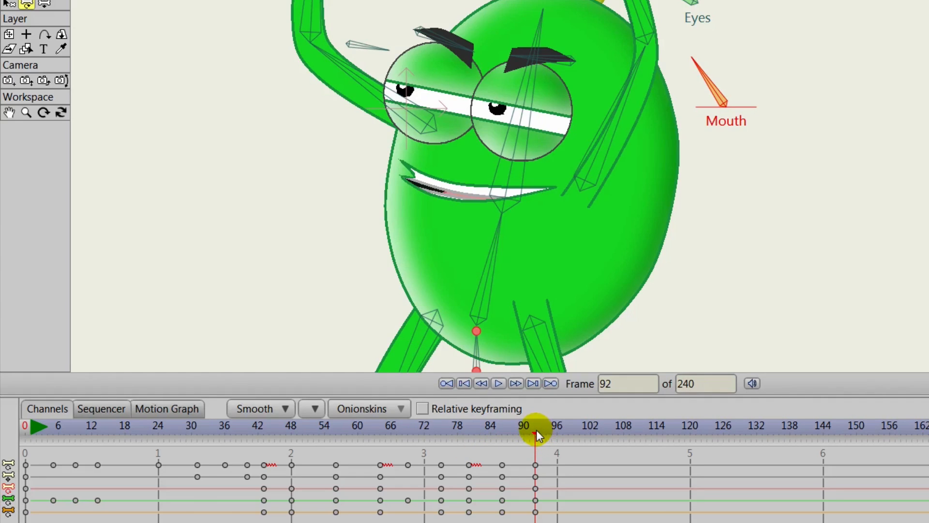
left_click_drag(536, 430, 556, 437)
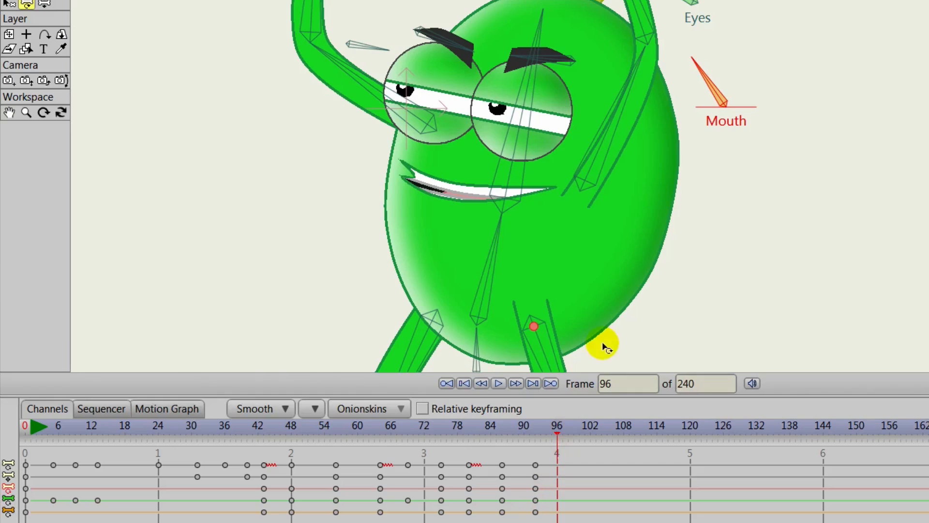
left_click_drag(766, 158, 757, 195)
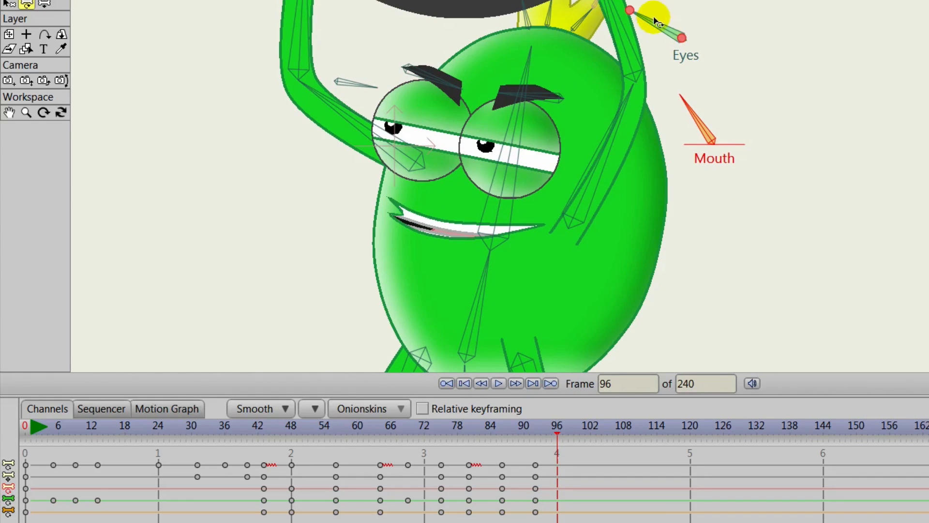
mouse_move(654, 23)
left_mouse_down()
mouse_move(663, 28)
mouse_move(651, 41)
left_mouse_up()
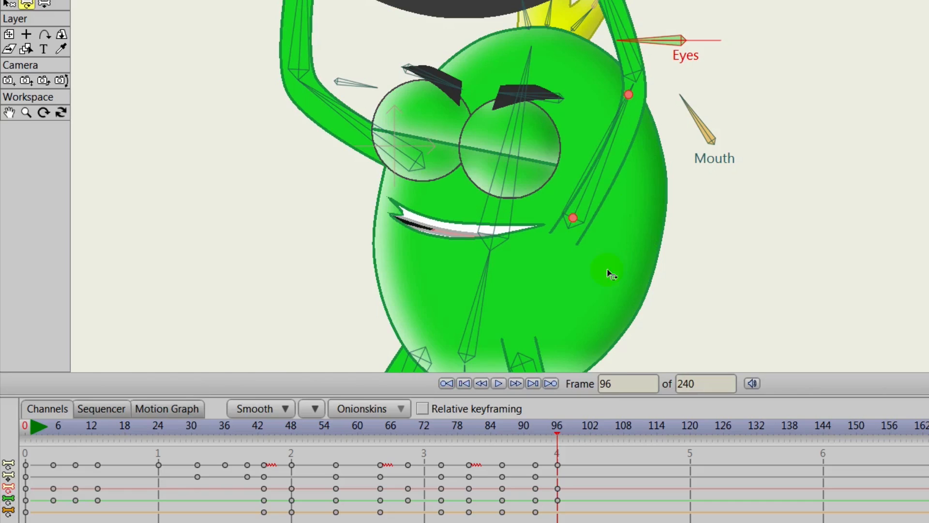
Rotate the Eyes bone at frame 101 until both eyes are wide open
left_click(559, 431)
left_click_drag(558, 431, 587, 441)
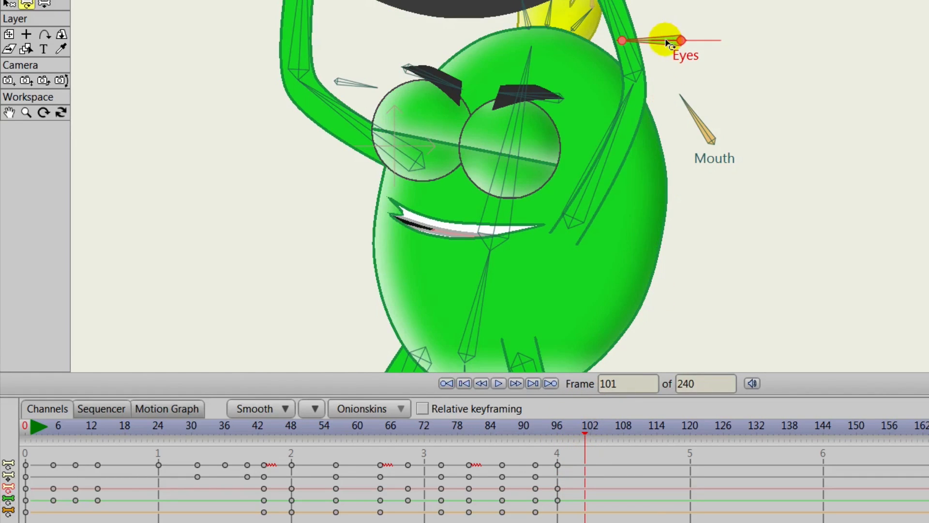
mouse_move(663, 37)
left_mouse_down()
mouse_move(721, 18)
mouse_move(750, 37)
left_mouse_up()
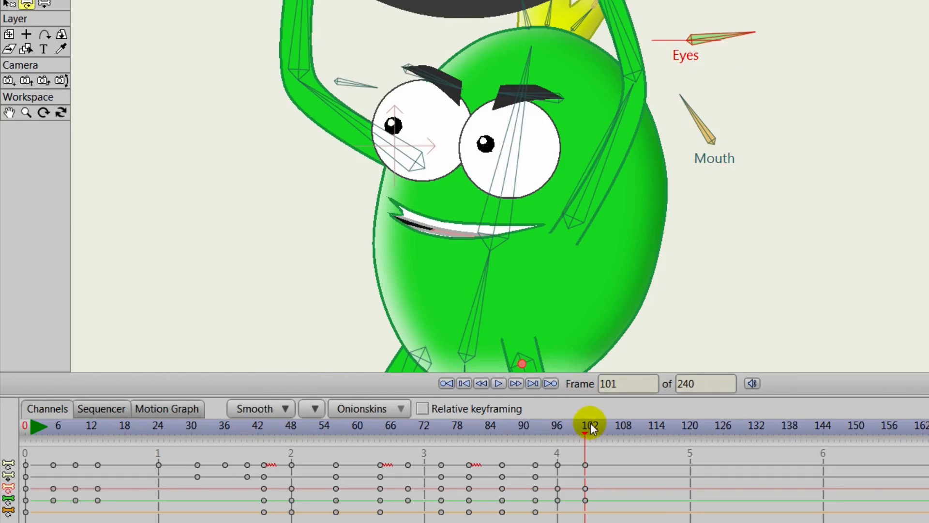
Rotate the Mouth bone at frame 101 so the mouth opens wide
mouse_move(585, 426)
left_mouse_down()
mouse_move(531, 434)
mouse_move(590, 434)
mouse_move(557, 444)
left_mouse_up()
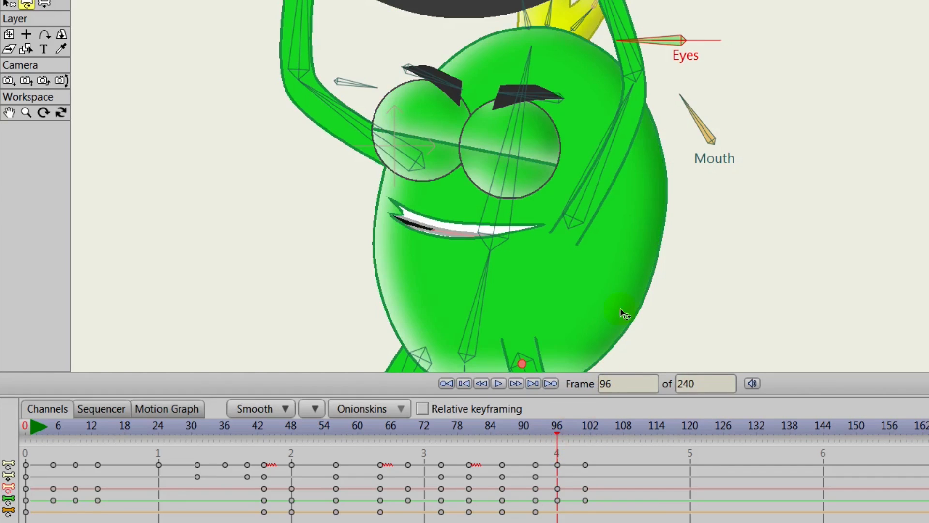
left_click(682, 193)
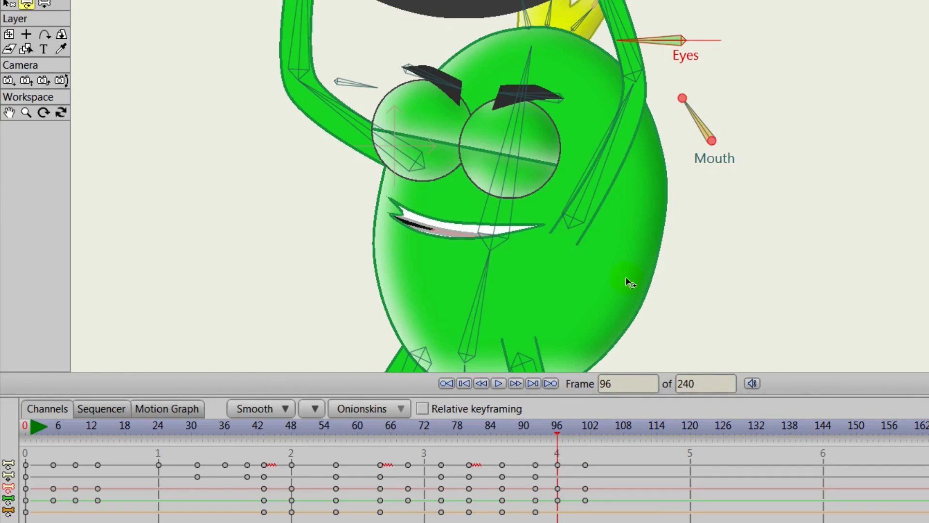
mouse_move(558, 428)
left_mouse_down()
mouse_move(488, 428)
mouse_move(556, 428)
left_mouse_up()
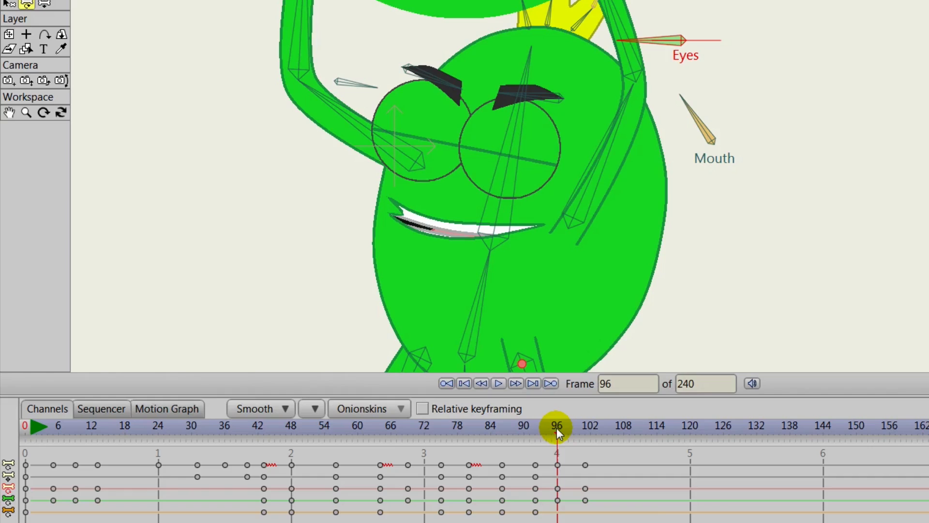
left_click_drag(559, 426, 586, 435)
left_click(710, 125)
left_click_drag(710, 125, 797, 193)
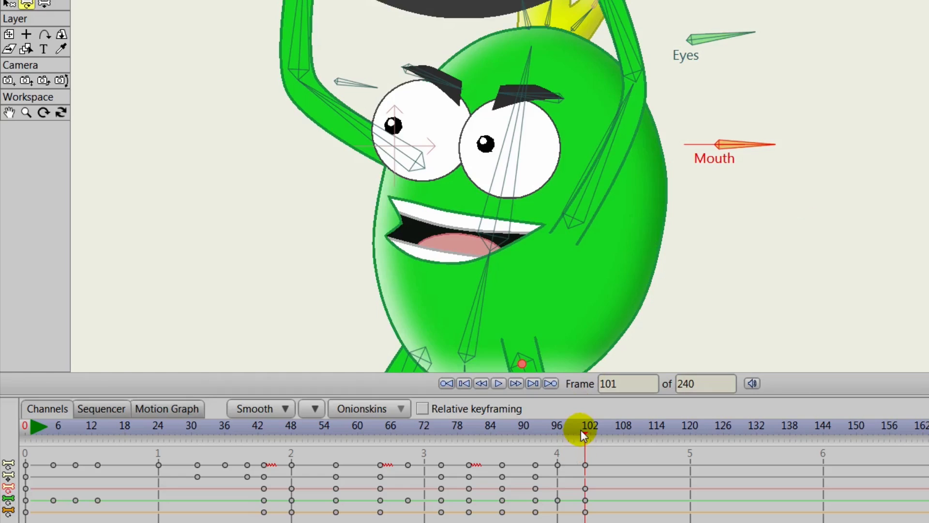
Play the end of the lift to review the eyes and mouth popping open
left_click_drag(582, 433, 464, 436)
left_click(499, 383)
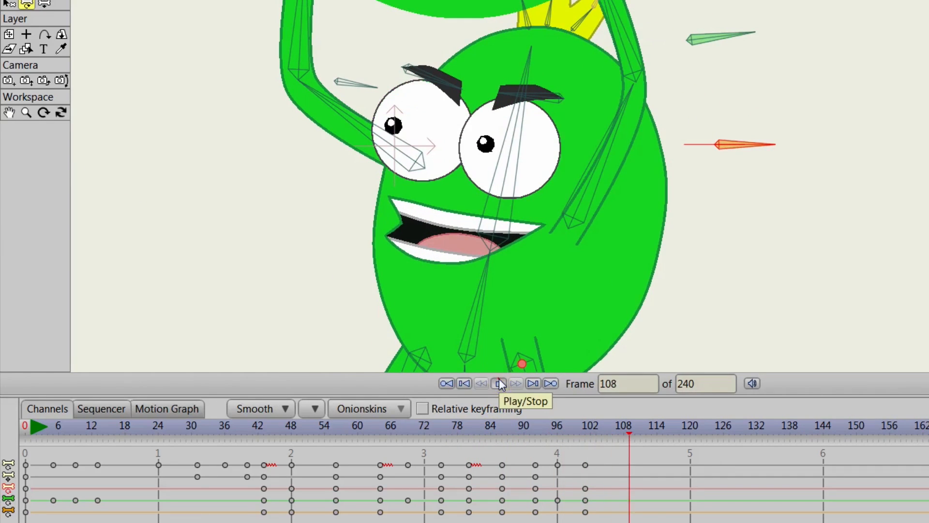
left_click(498, 383)
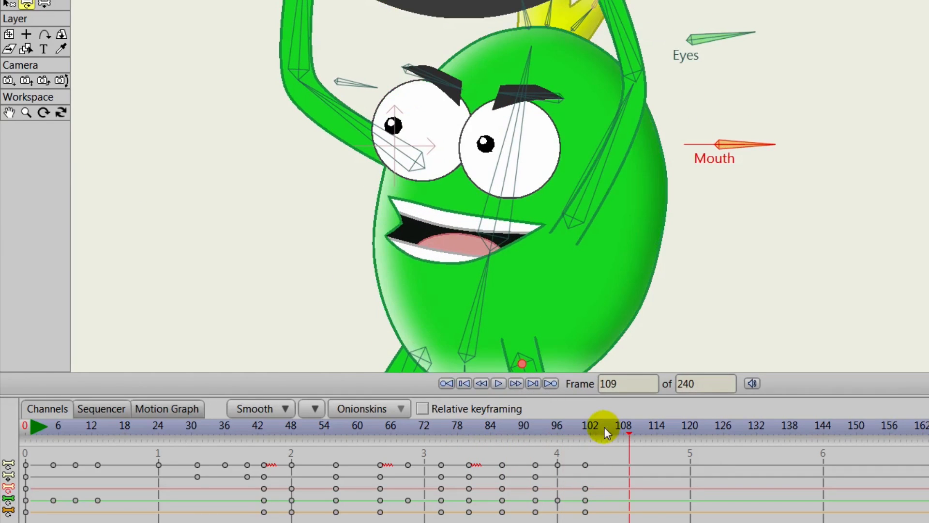
Key both eyebrow bones at frame 92, raise them for a surprised look at frame 101, and play back the change
mouse_move(625, 431)
left_mouse_down()
mouse_move(529, 434)
mouse_move(582, 440)
mouse_move(529, 442)
mouse_move(577, 448)
mouse_move(532, 449)
left_mouse_up()
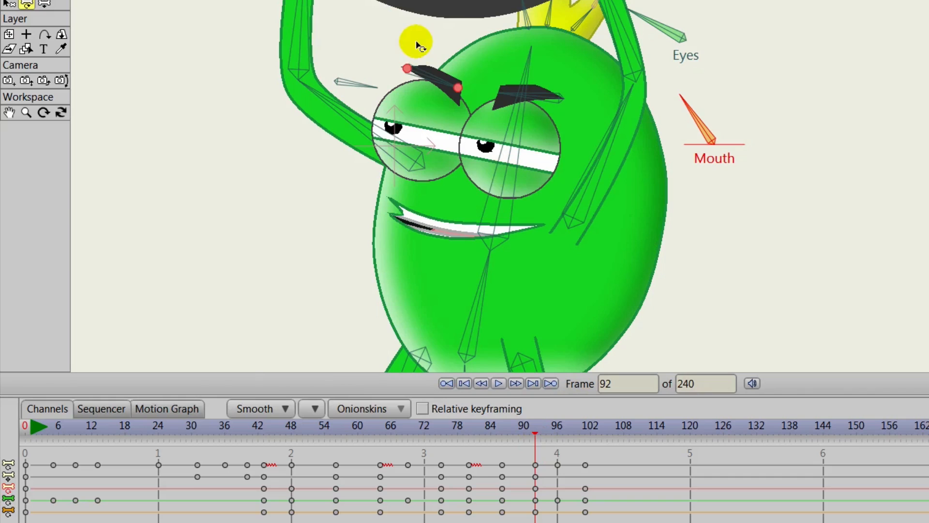
left_click(443, 83)
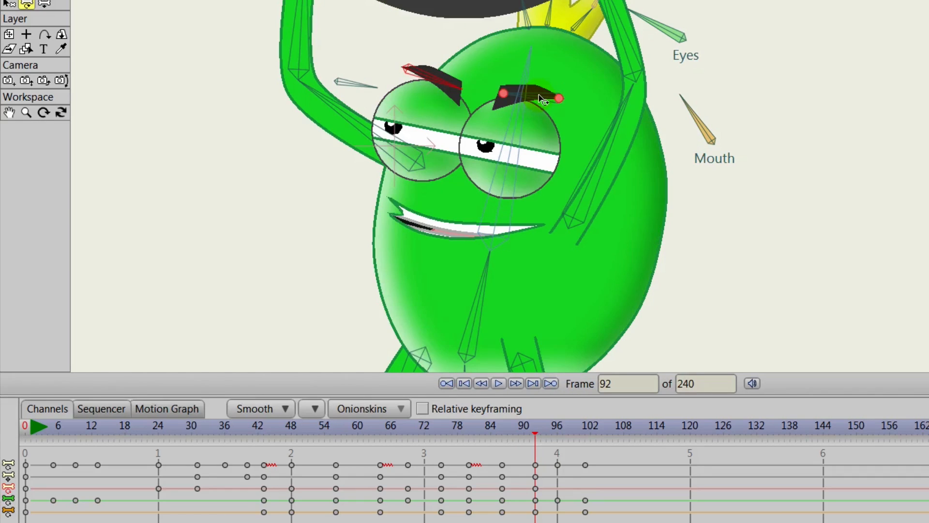
left_click_drag(532, 430, 584, 440)
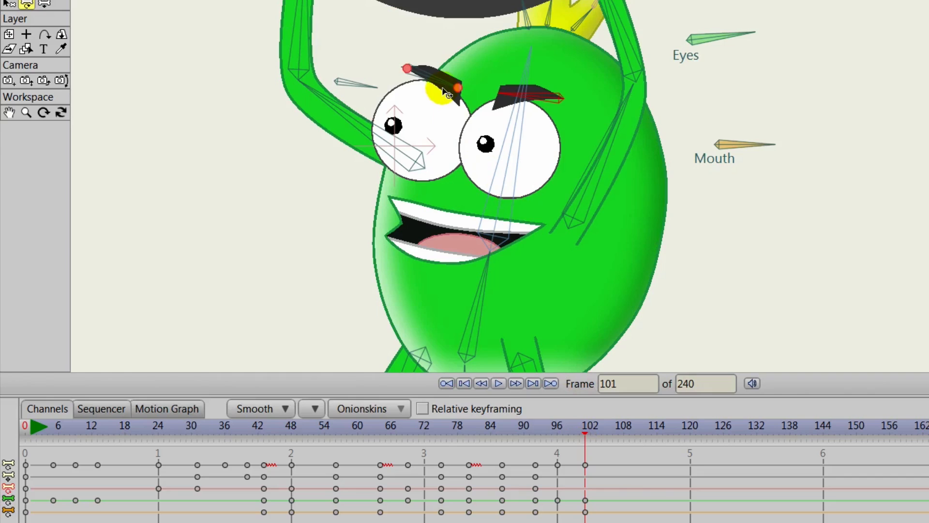
left_click_drag(446, 86, 445, 59)
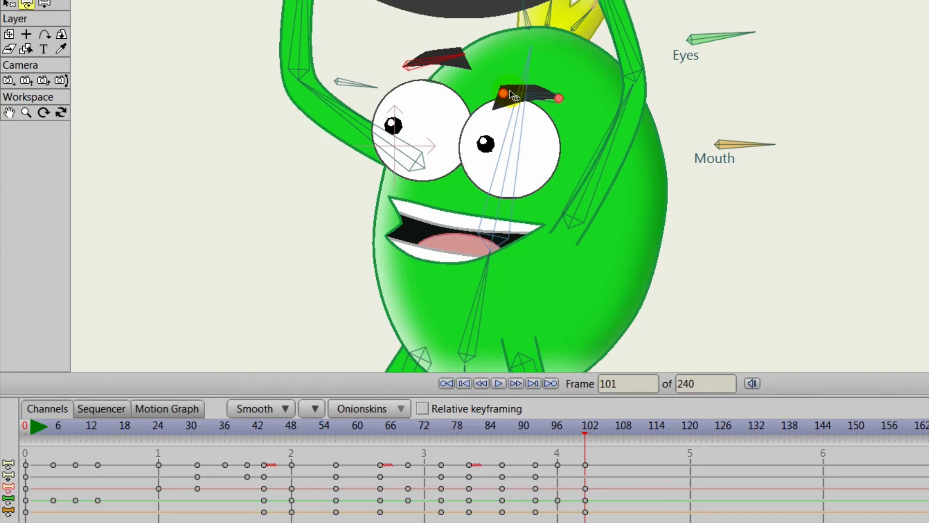
left_click_drag(541, 99, 537, 83)
left_click_drag(438, 60, 440, 57)
left_click(495, 213)
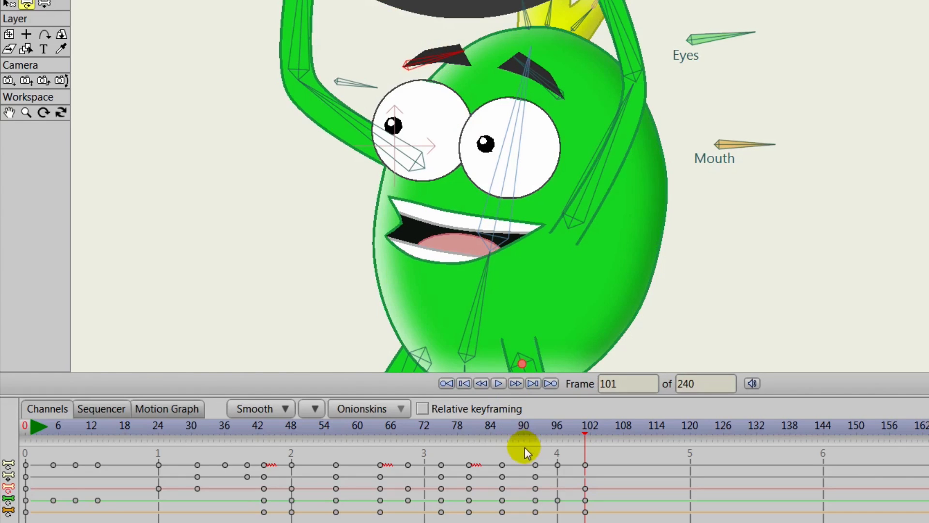
left_click(463, 426)
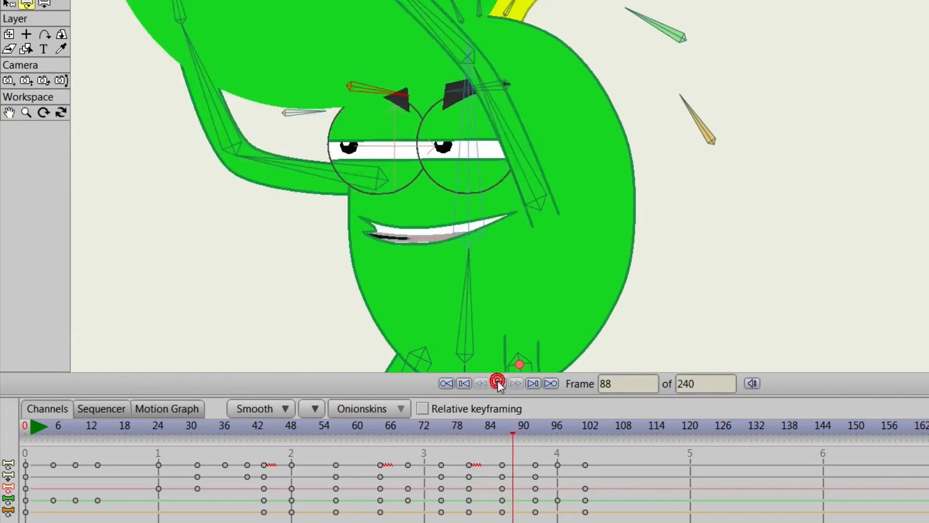
left_click(497, 382)
Copy the Eyes bone's closed-eye keyframe from frame 96 to frame 97 to hold the blink
left_click_drag(512, 426, 559, 437)
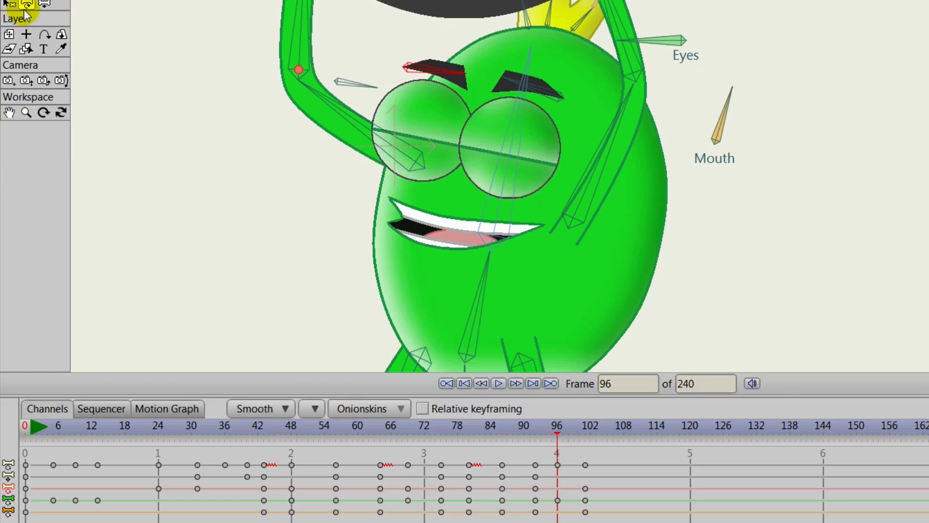
left_click(9, 4)
left_click(649, 45)
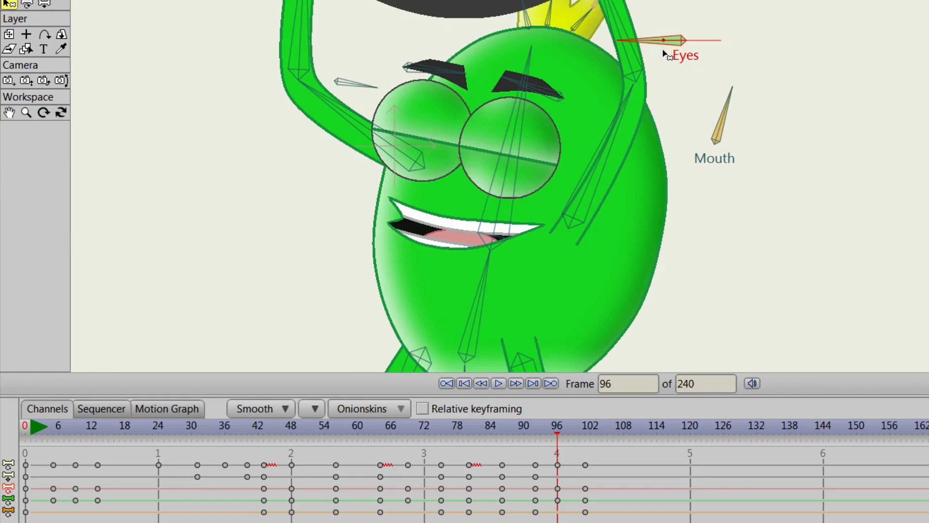
left_click(558, 501)
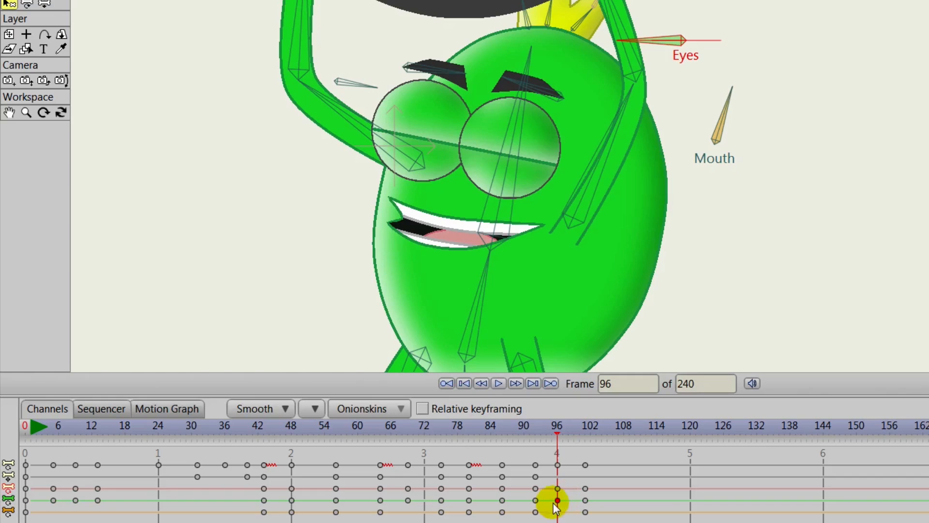
left_click(562, 431)
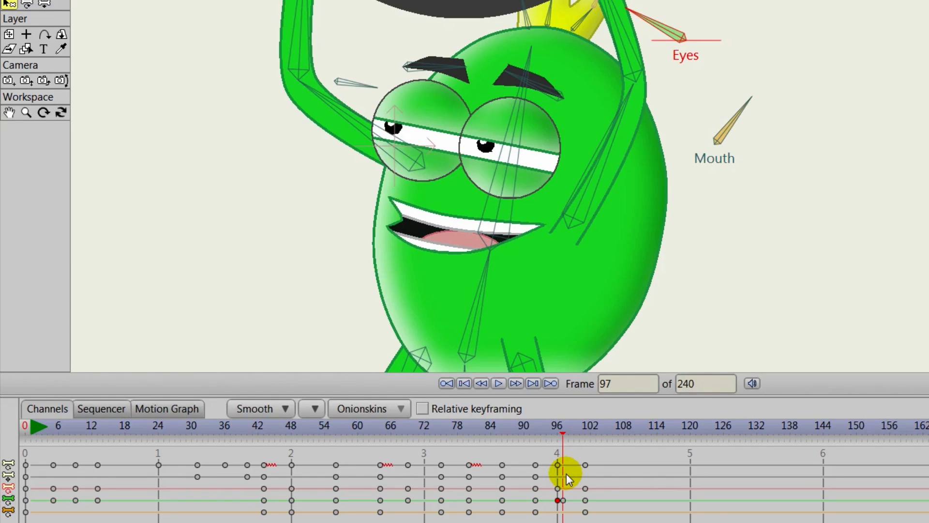
key("ctrl+v")
Play the animation from frame 78 to review the timing of the blink
left_click(460, 426)
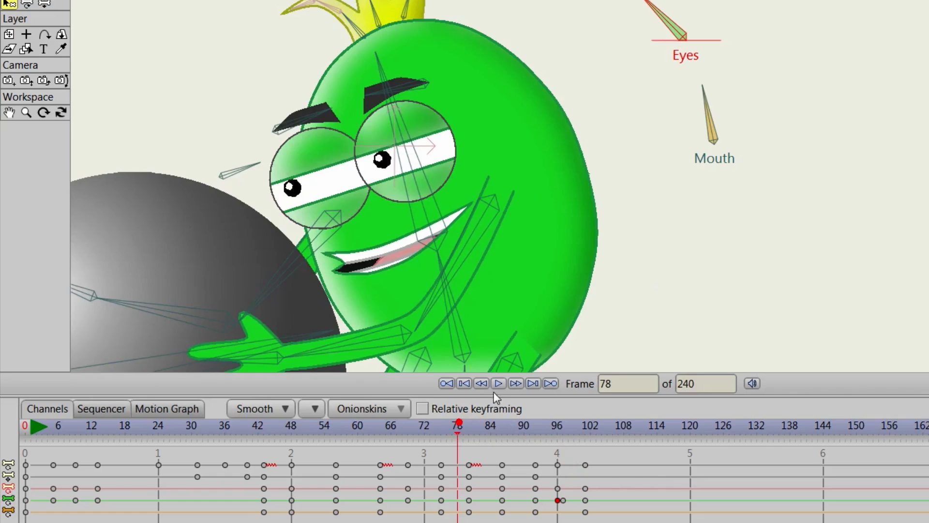
left_click(498, 383)
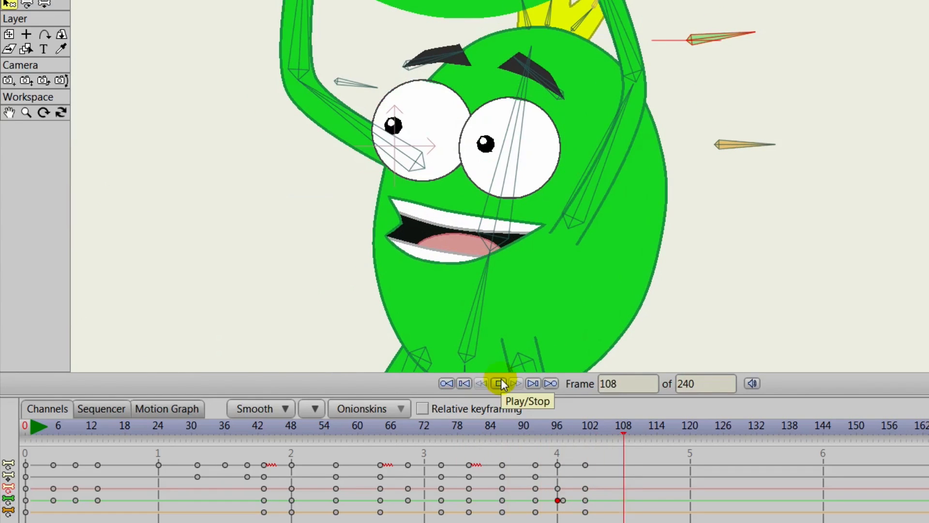
left_click(501, 384)
Hold the monster's gaze by keying the pupil bone in its current position at frames 92, 96 and 97
left_click_drag(546, 426, 536, 442)
left_click(353, 82)
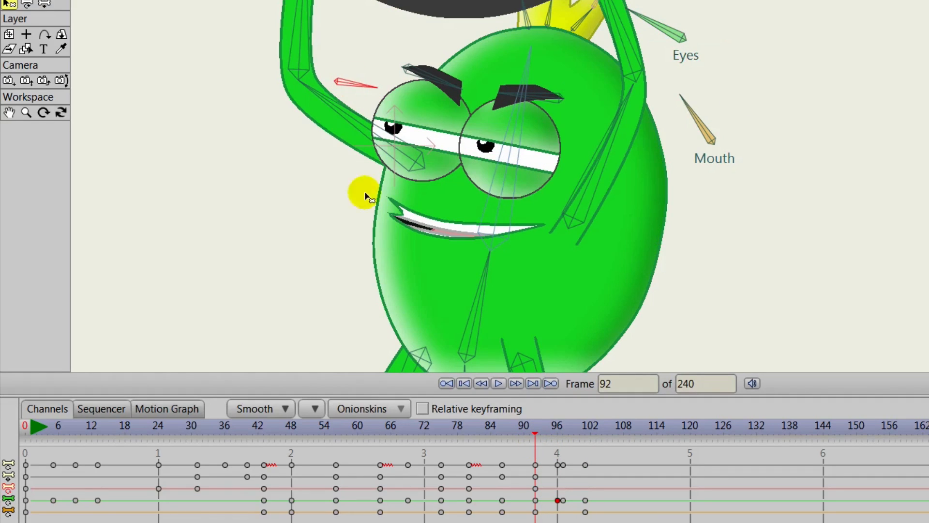
left_click(60, 431)
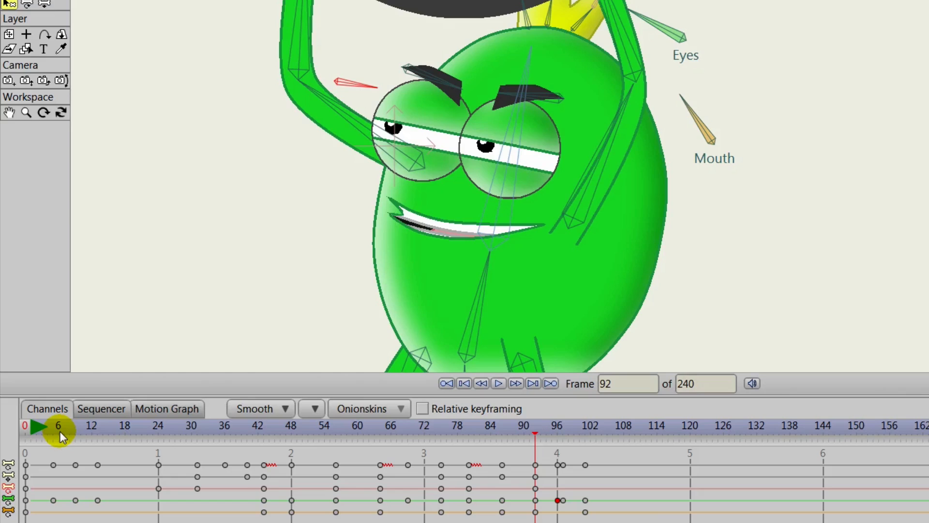
left_click(26, 3)
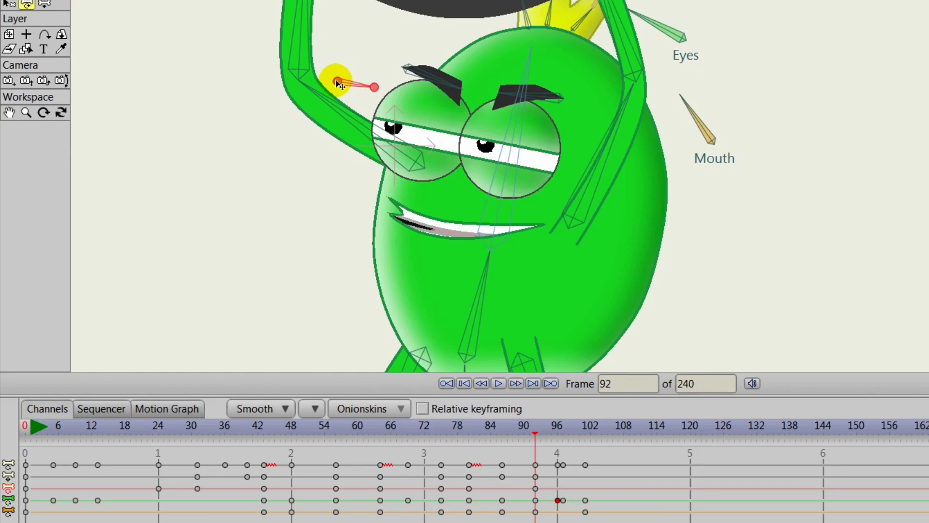
left_click(337, 82)
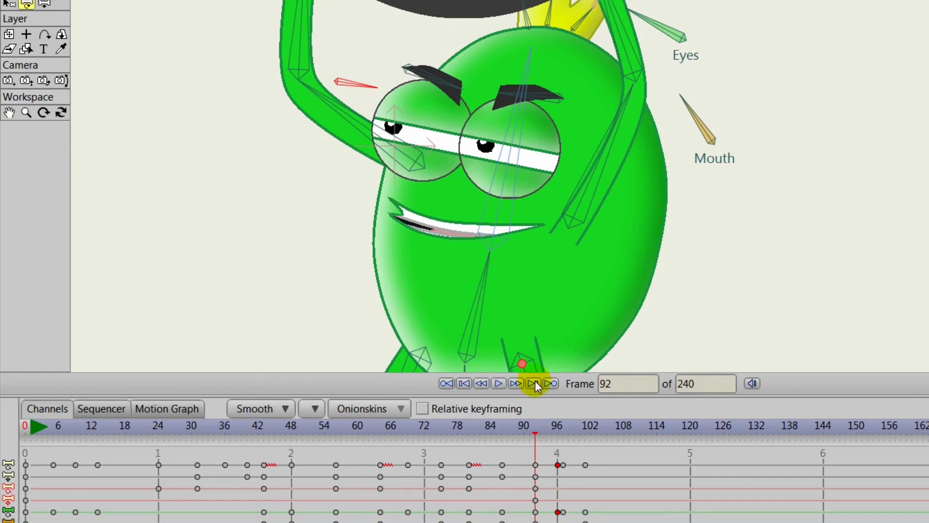
left_click_drag(533, 425, 555, 430)
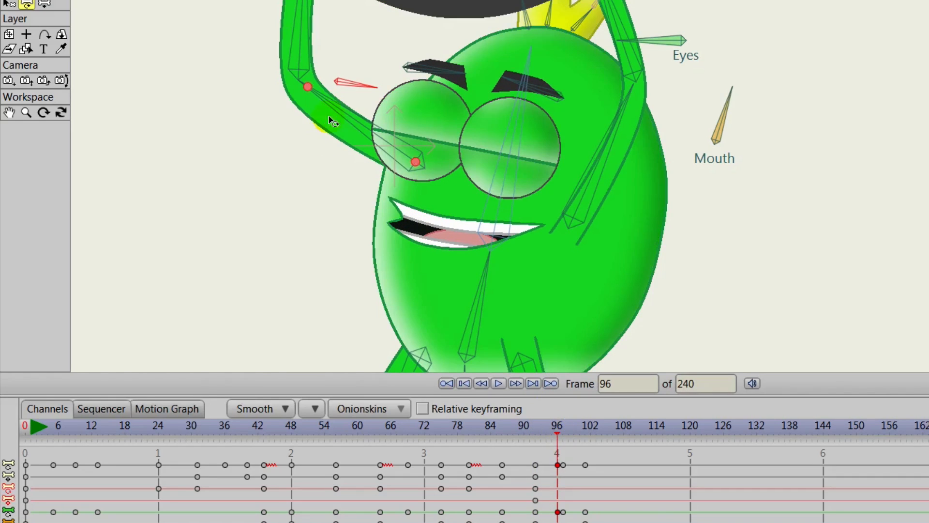
left_click(345, 86)
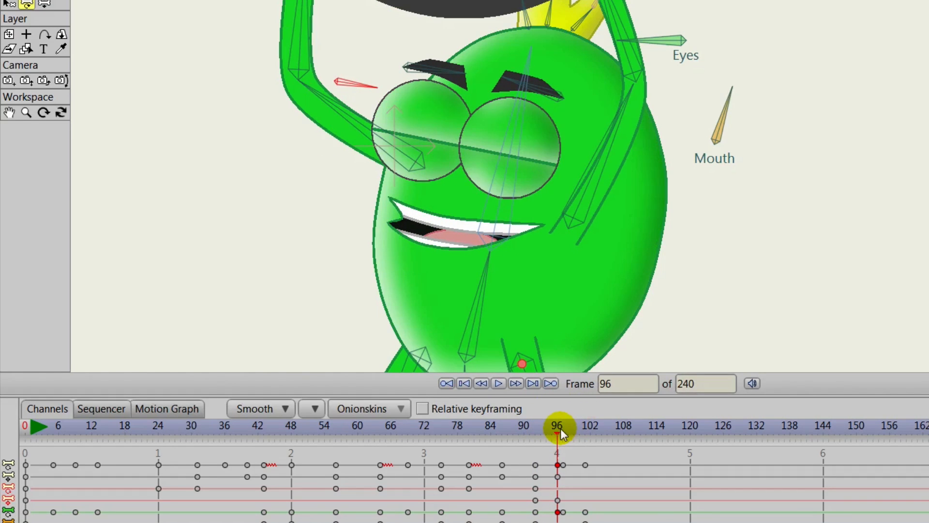
left_click_drag(561, 428, 563, 429)
left_click(338, 80)
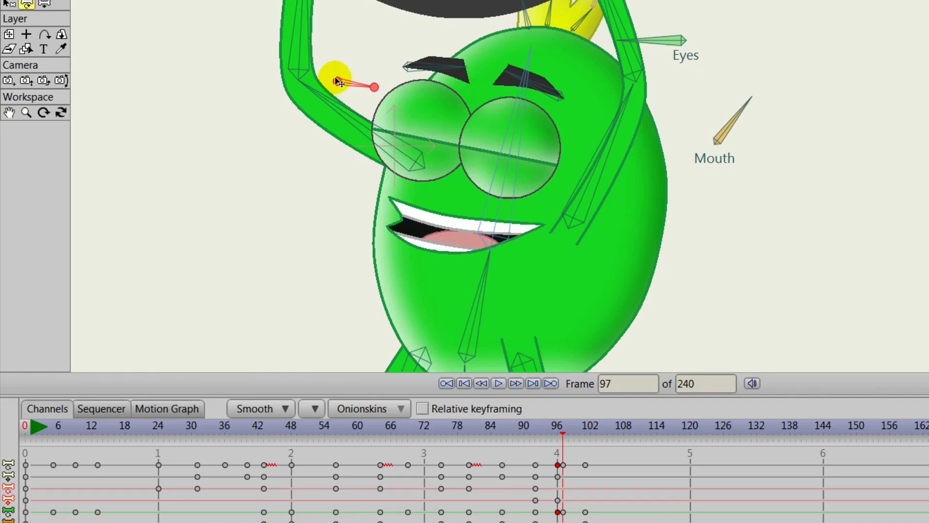
left_click(341, 83)
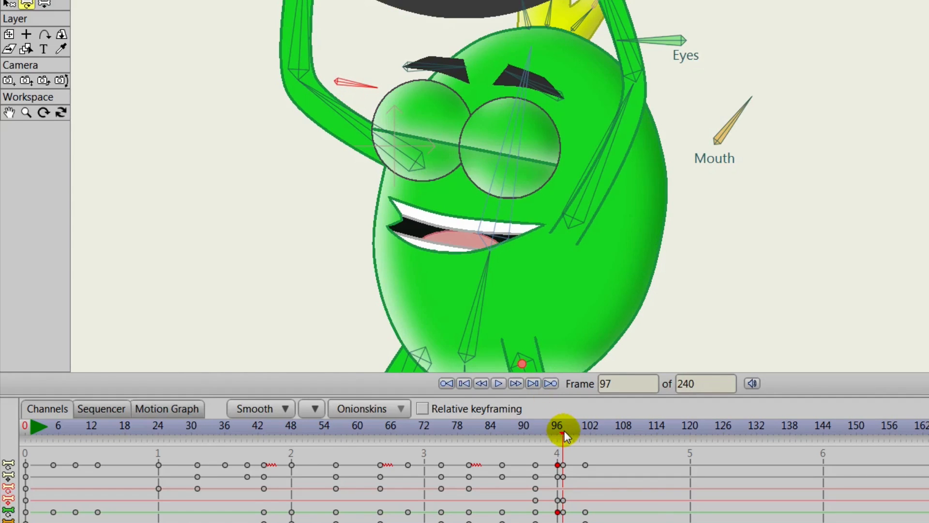
Move the pupil bone at frame 101 so both pupils shift toward the centre of the eyes
left_click_drag(564, 430, 588, 430)
left_click(310, 82)
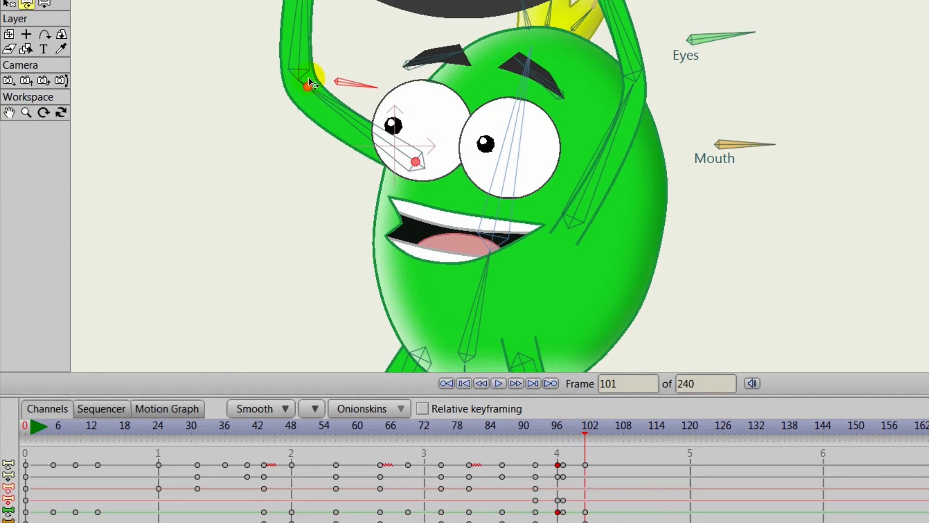
left_click_drag(337, 80, 373, 84)
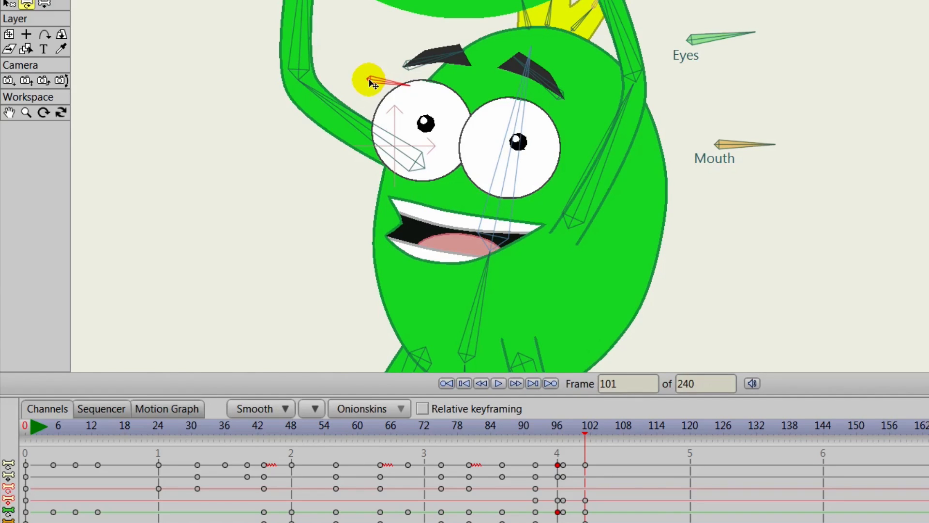
left_click(585, 453)
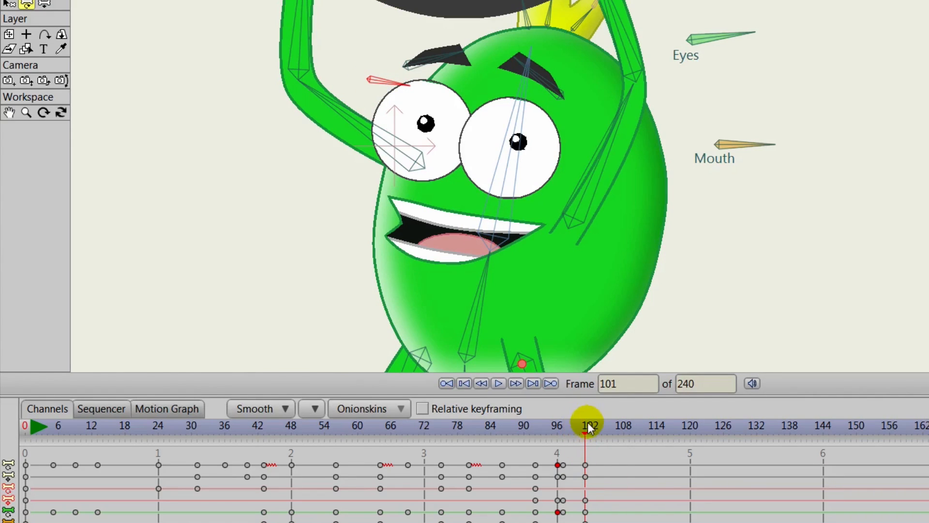
Play the animation from frame 60 to review the pupils' movement in the surprised expression
left_click_drag(588, 424, 357, 424)
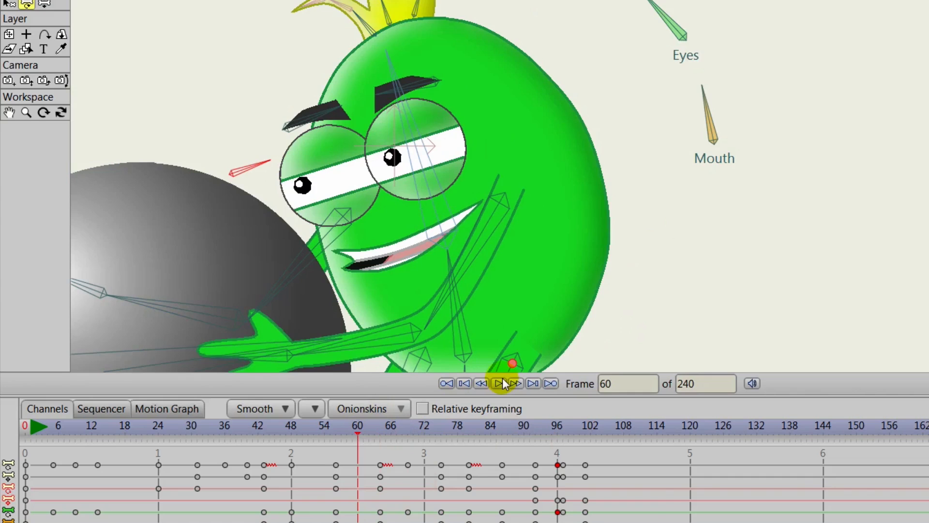
left_click(501, 383)
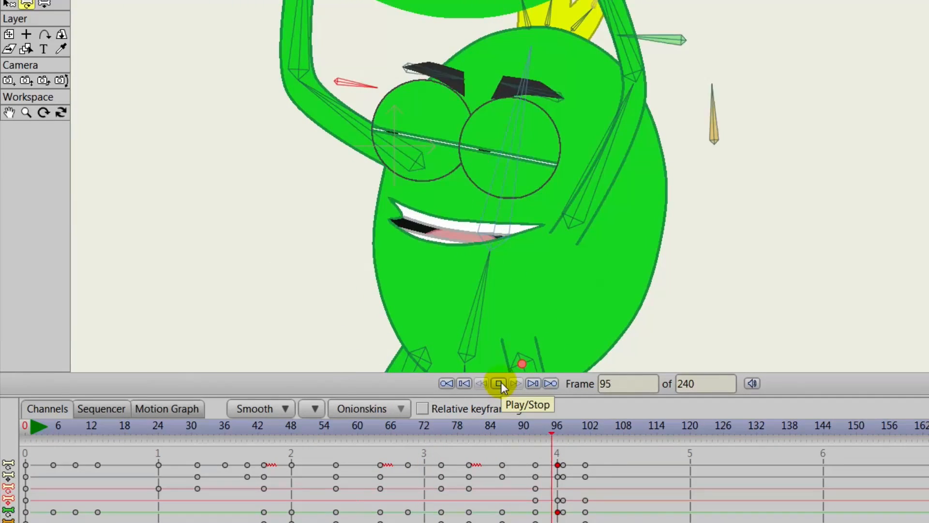
left_click(501, 382)
left_click_drag(497, 423, 616, 436)
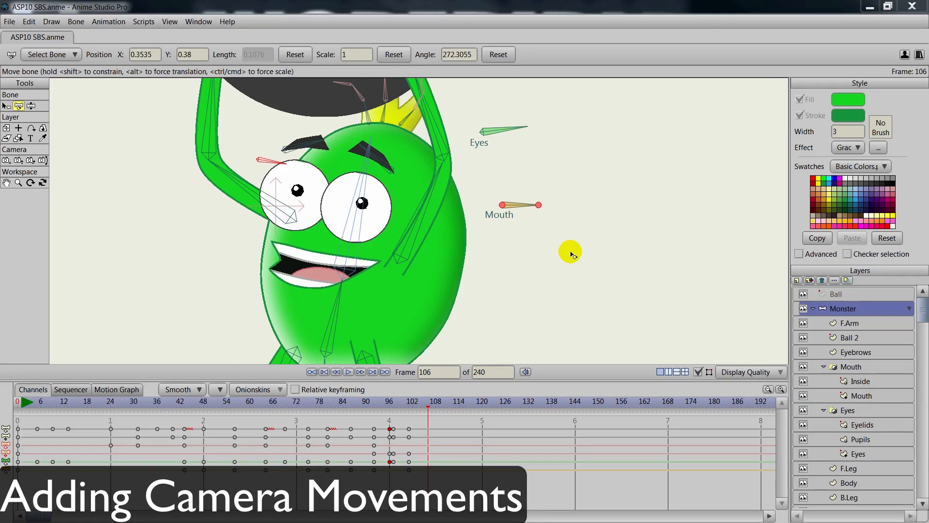
Key the camera's starting position and zoom at frame 92 with the whole camera frame in view
left_click(439, 268)
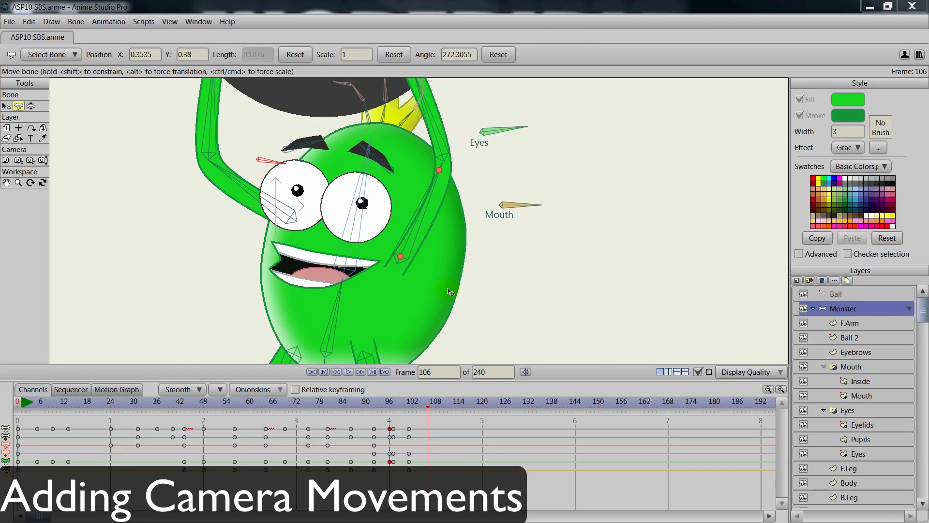
left_click(508, 270)
left_click_drag(520, 271, 483, 276)
scroll(483, 274, "down", 4)
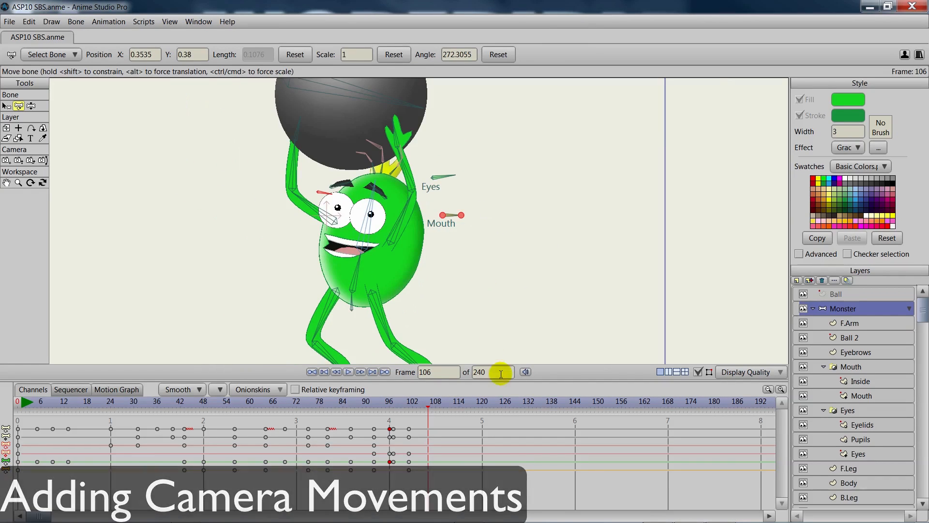
left_click_drag(549, 381, 550, 391)
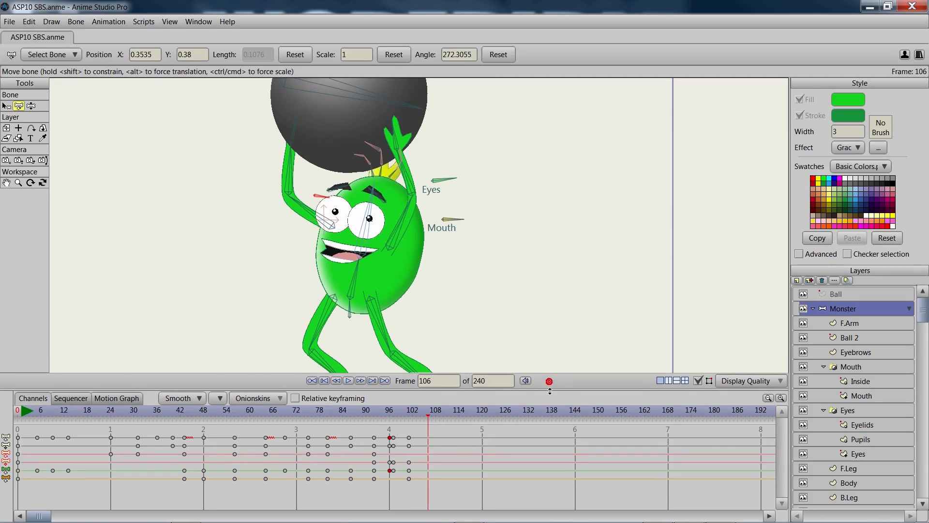
scroll(428, 267, "down", 4)
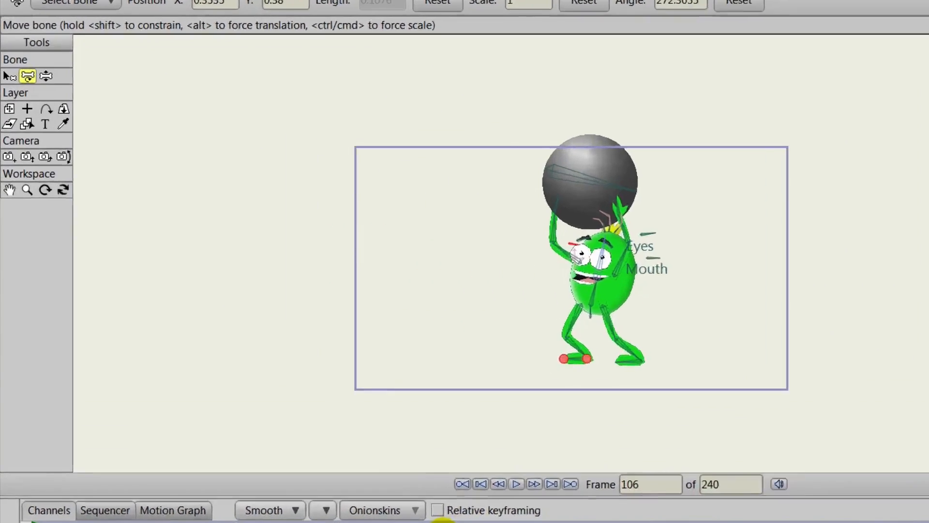
left_click_drag(291, 411, 265, 411)
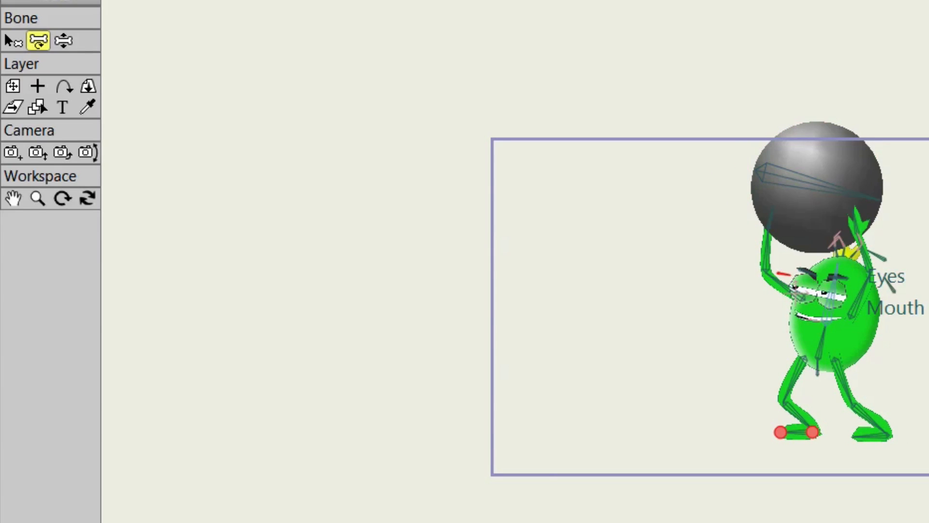
left_click(16, 154)
left_click(816, 286)
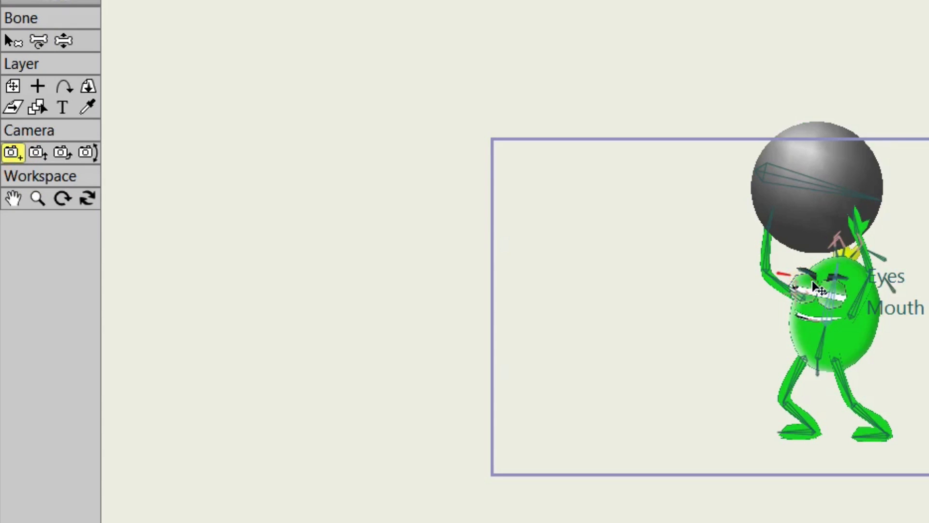
left_click(39, 158)
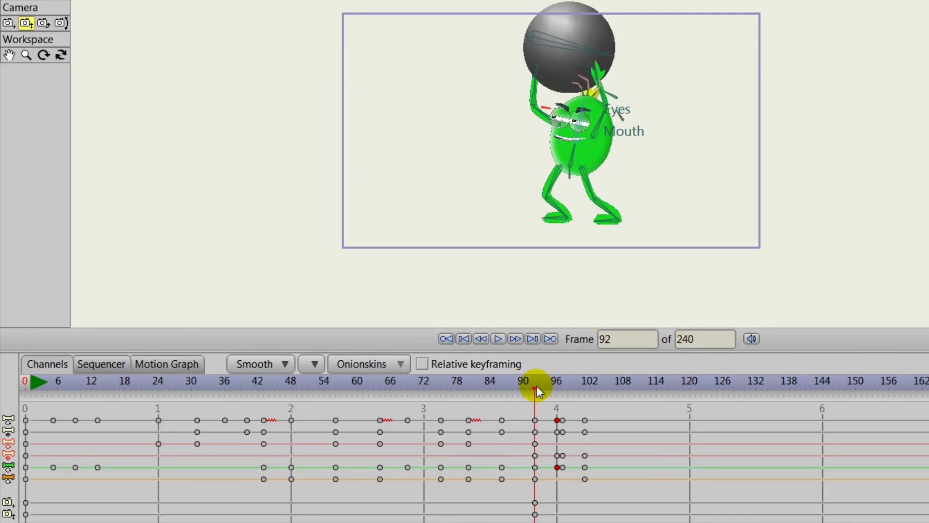
Zoom the camera in on the monster at frame 101
left_click_drag(537, 385, 586, 397)
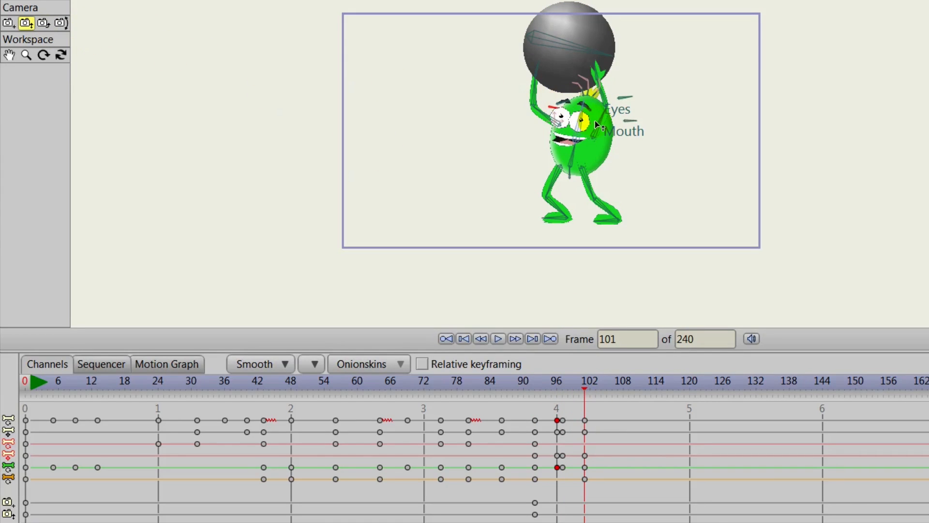
left_click_drag(602, 104, 633, 223)
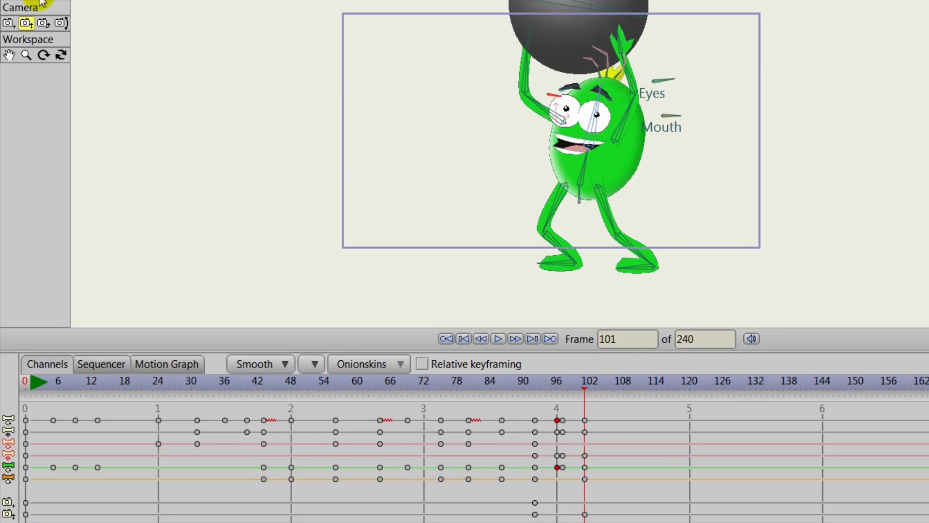
Track the camera at frame 101 to bring the monster nearer the frame's centre, and zoom in slightly closer
left_click(10, 23)
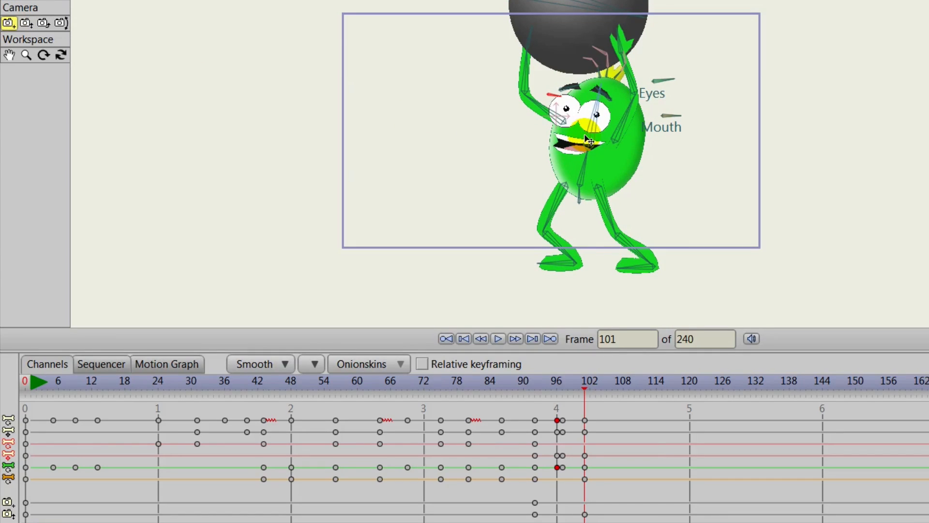
left_click_drag(589, 141, 184, 69)
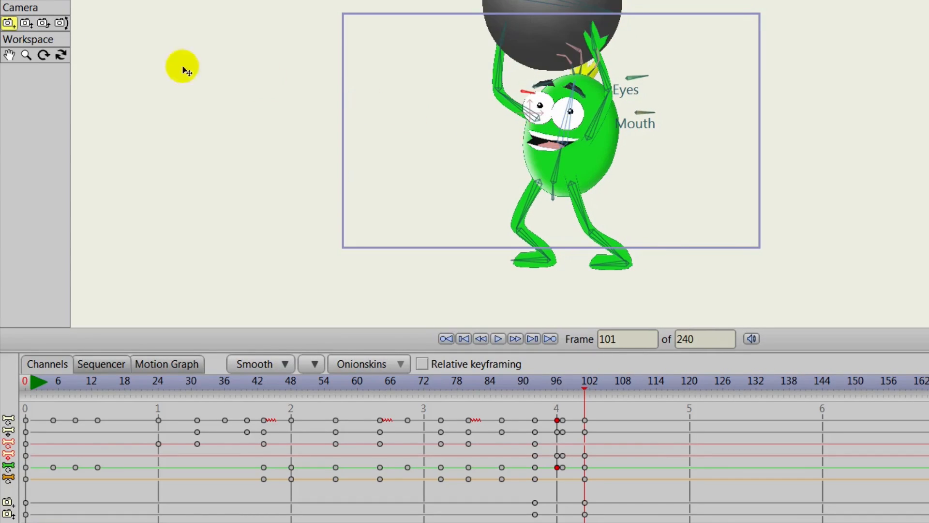
left_click_drag(525, 103, 540, 144)
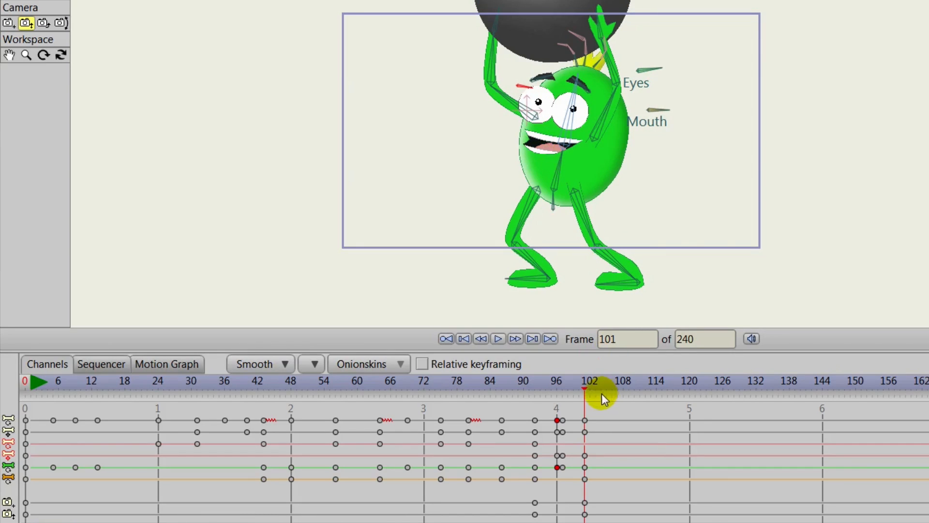
Play the animation from frame 67 and scrub through to frame 102 to review the camera zoom
left_click_drag(585, 387, 395, 385)
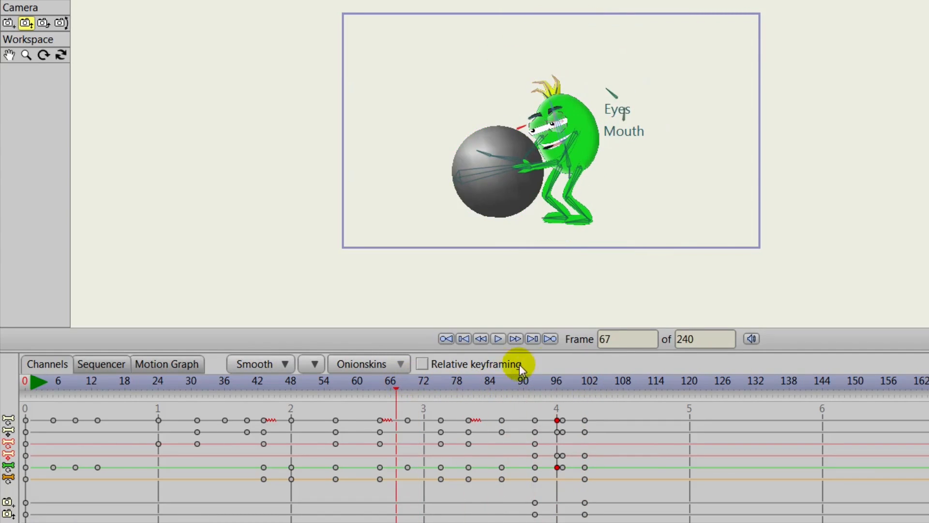
left_click(498, 339)
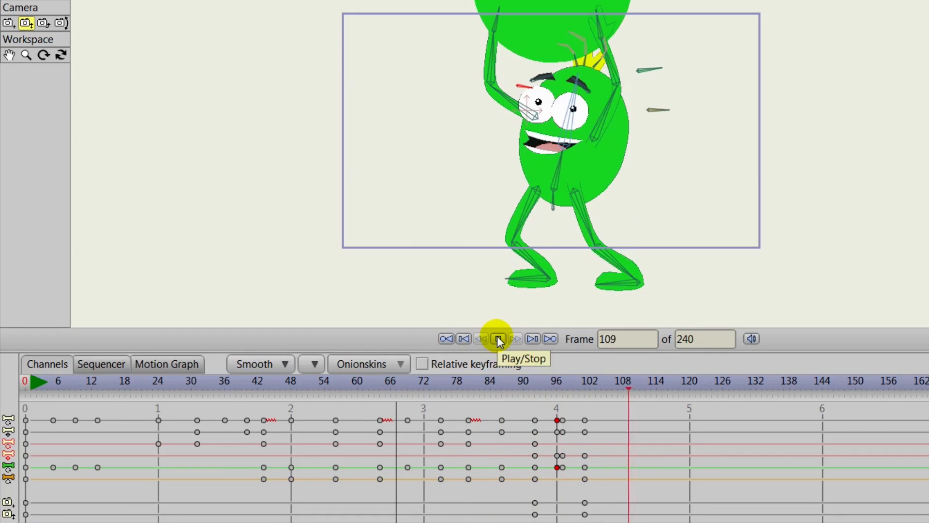
left_click(499, 339)
left_click_drag(504, 376, 588, 381)
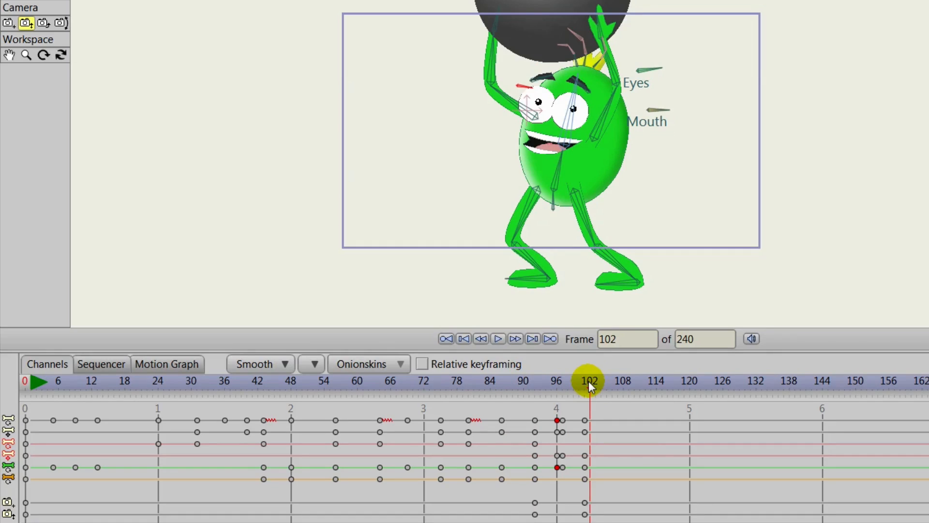
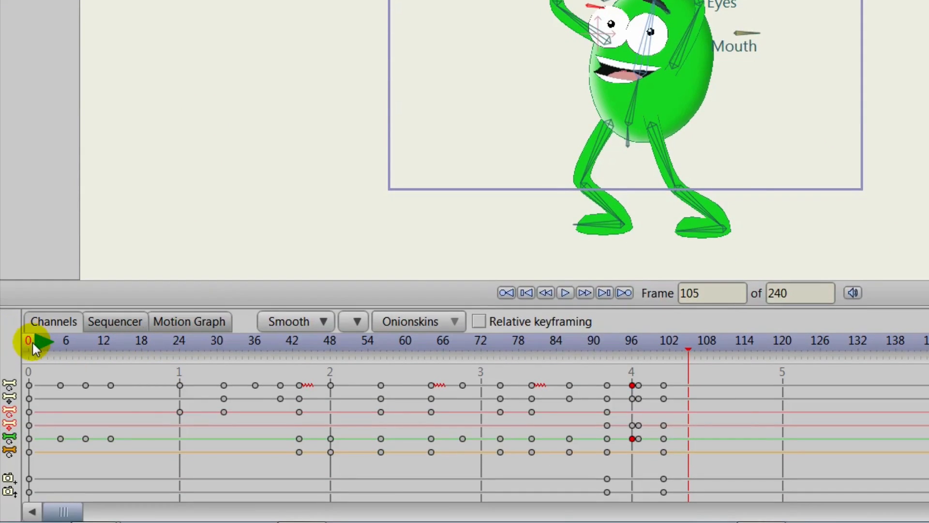
Set the playback end at frame 114 and preview the animation
left_click_drag(31, 343, 747, 337)
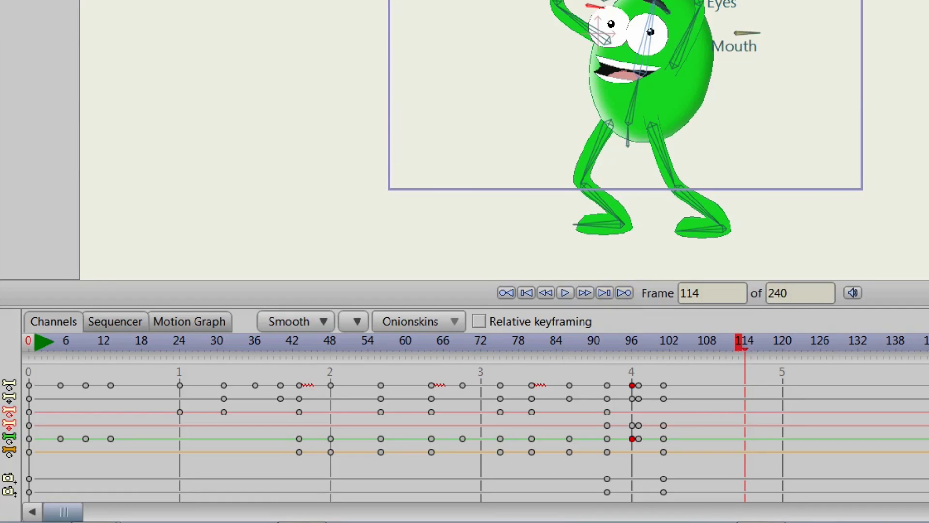
left_click(13, 34)
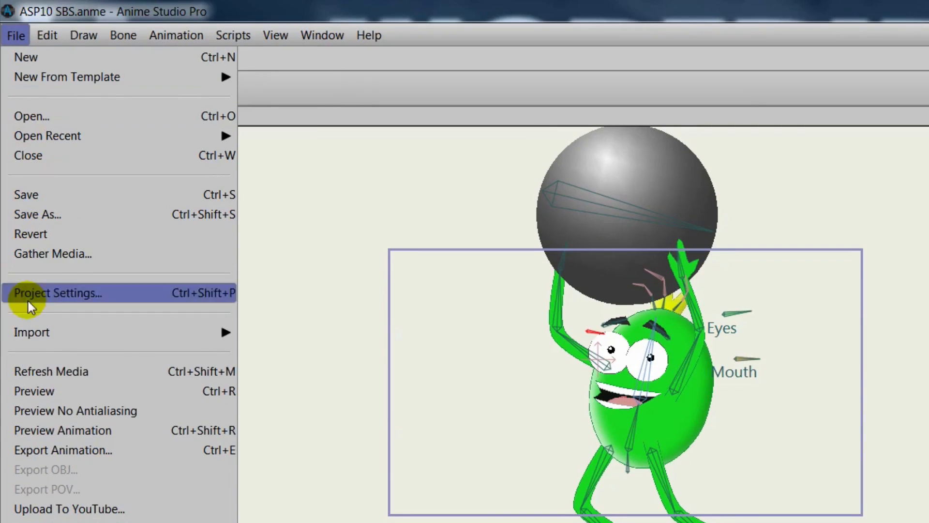
left_click(57, 430)
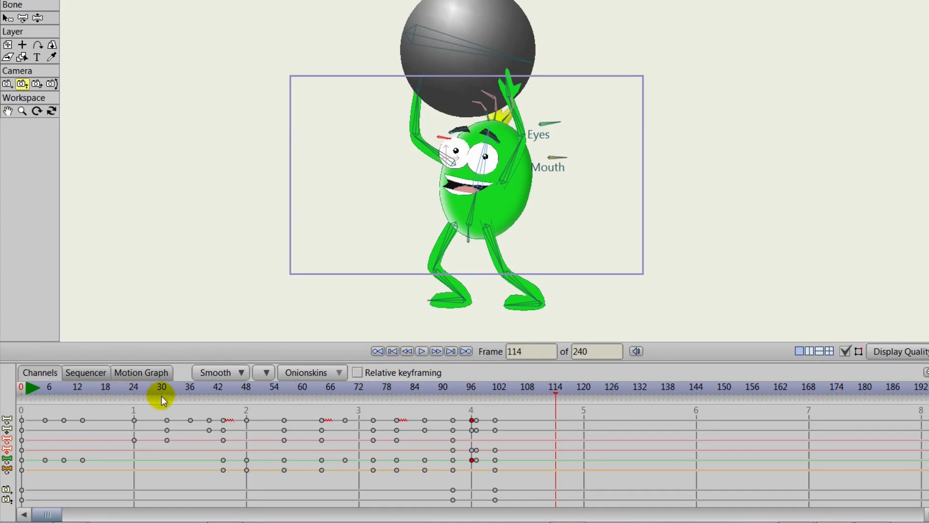
Limit playback to frames 64 through 92 and preview that part of the animation
mouse_move(209, 388)
left_mouse_down()
mouse_move(471, 416)
mouse_move(336, 418)
mouse_move(451, 429)
mouse_move(321, 426)
left_mouse_up()
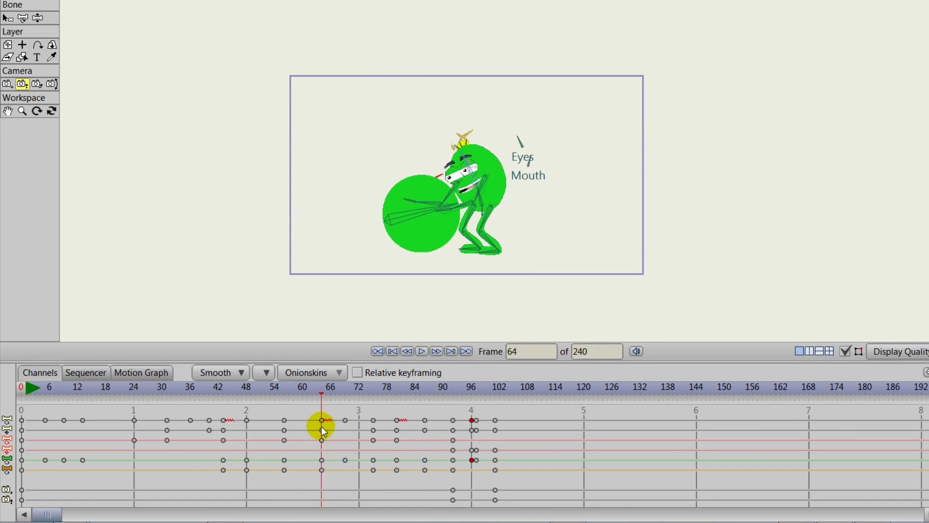
left_click(321, 398)
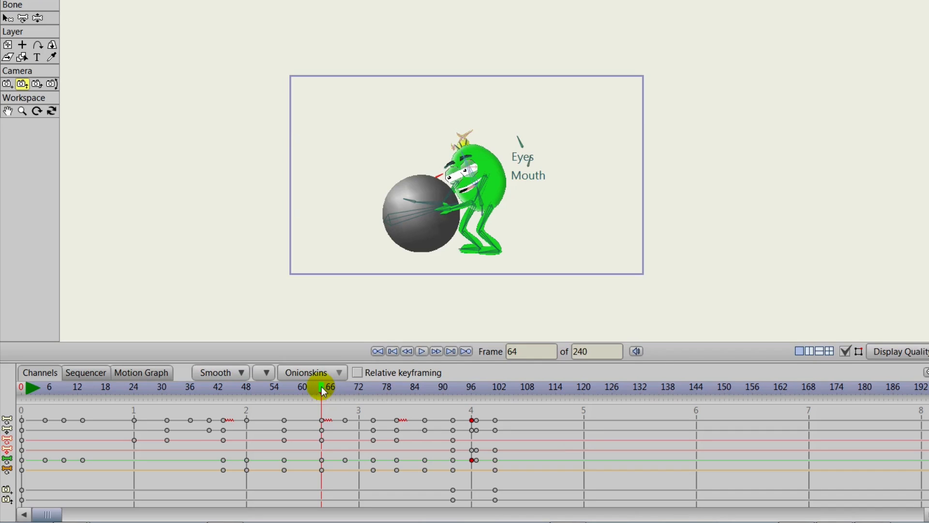
left_click_drag(321, 394, 453, 414)
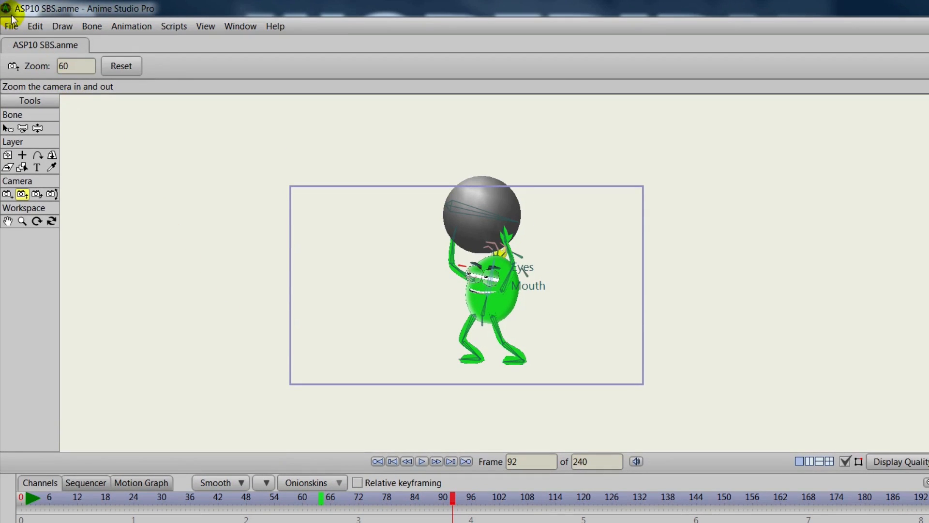
left_click(12, 24)
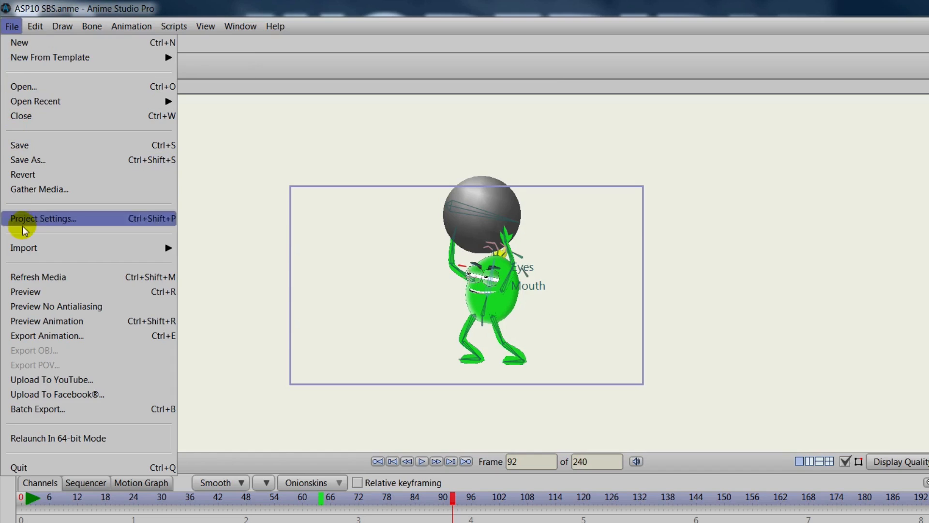
left_click(42, 328)
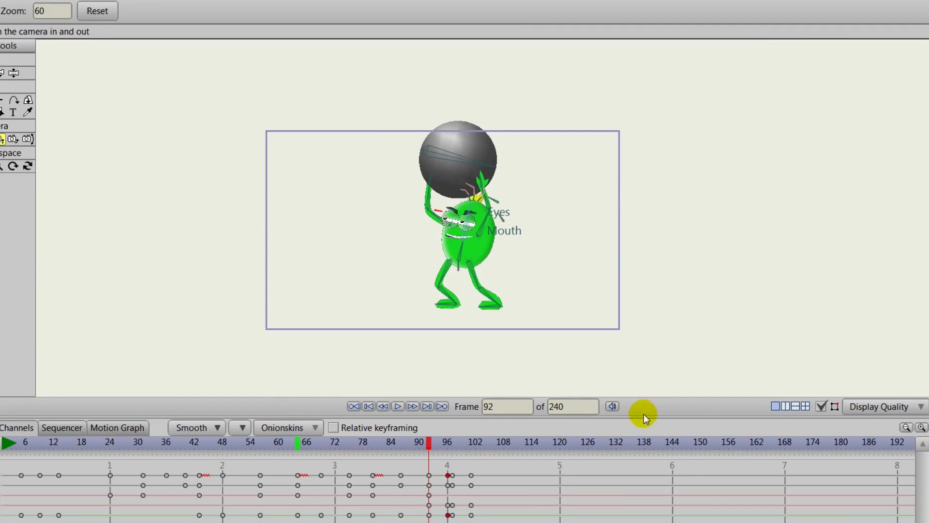
Enlarge the workspace view, hide the bones, and preview the animation again
left_click_drag(644, 416, 625, 511)
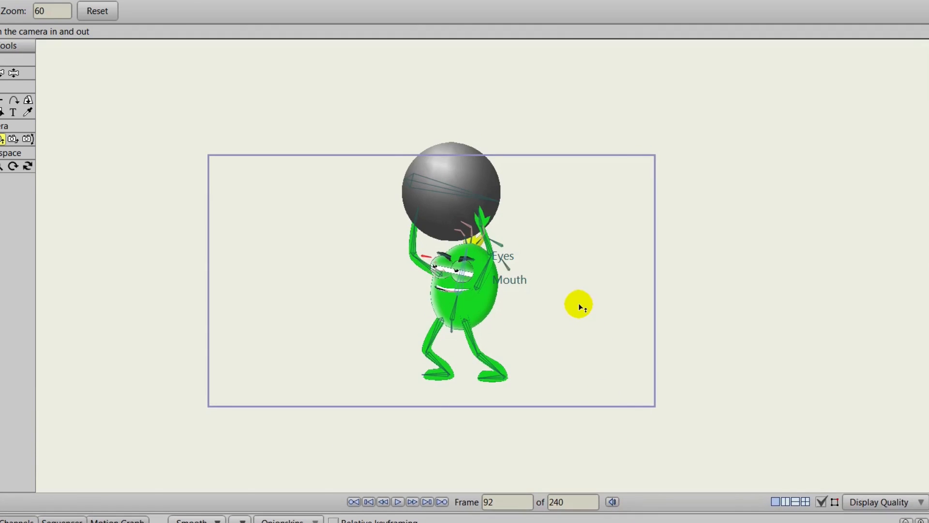
scroll(576, 303, "up", 5)
left_click_drag(567, 306, 625, 305)
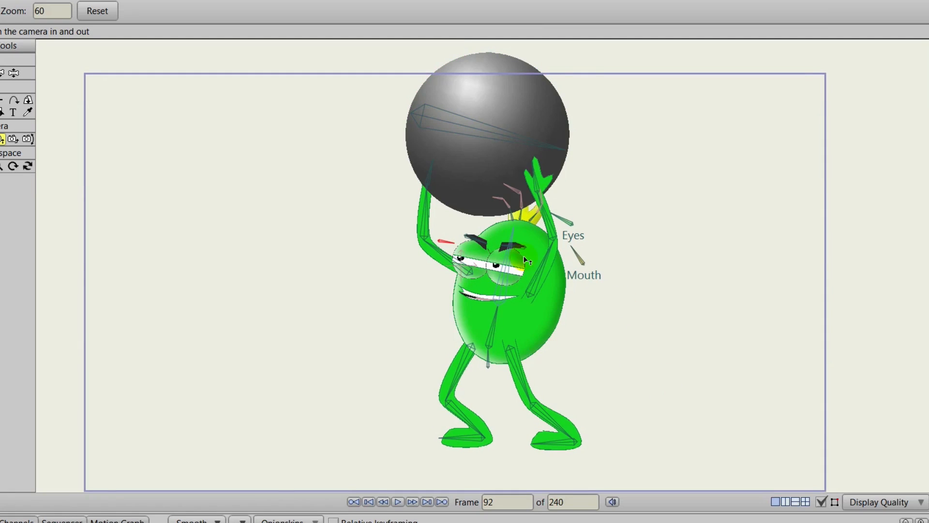
left_click(824, 503)
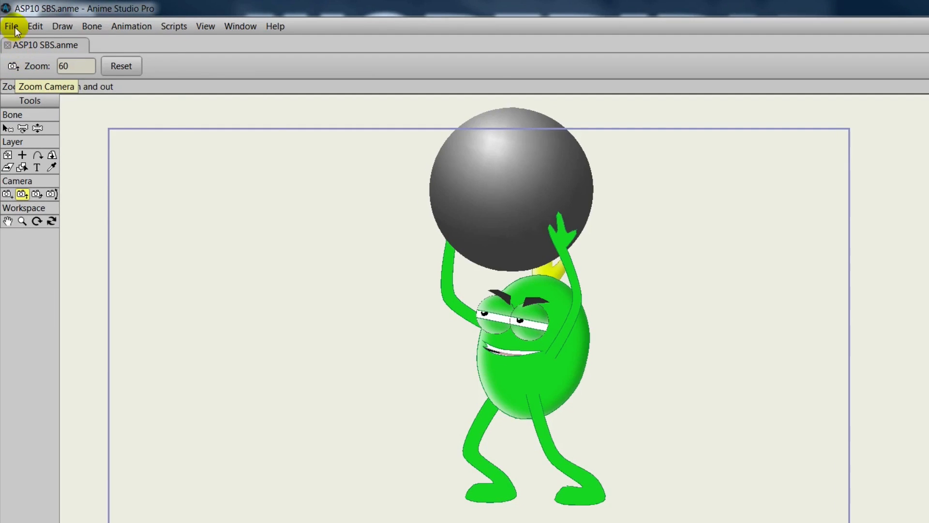
left_click(13, 25)
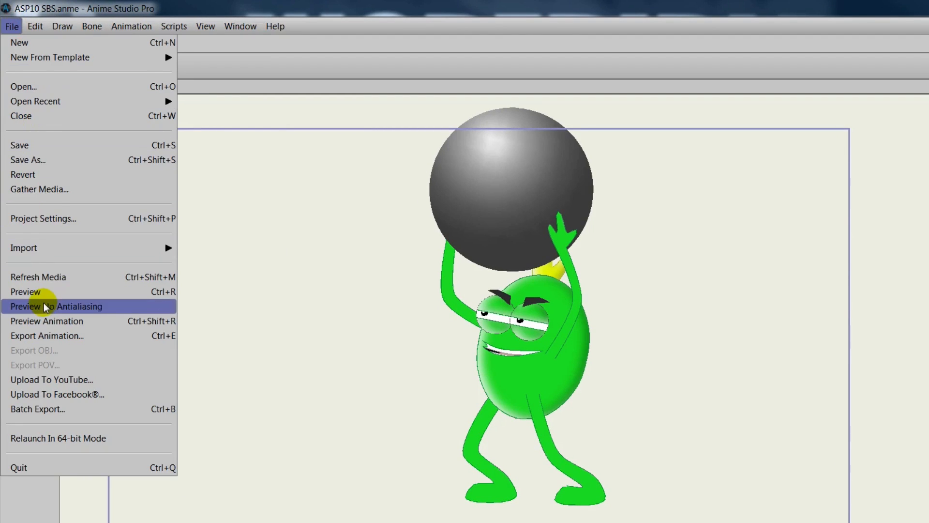
left_click(47, 324)
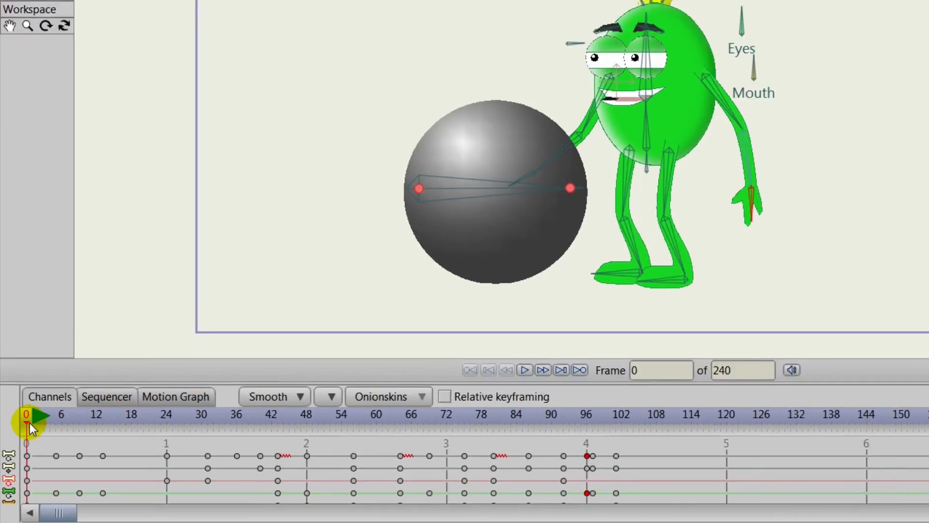
Return to frame 0, select the Monster layer and collapse its sublayers
left_click_drag(21, 457, 21, 457)
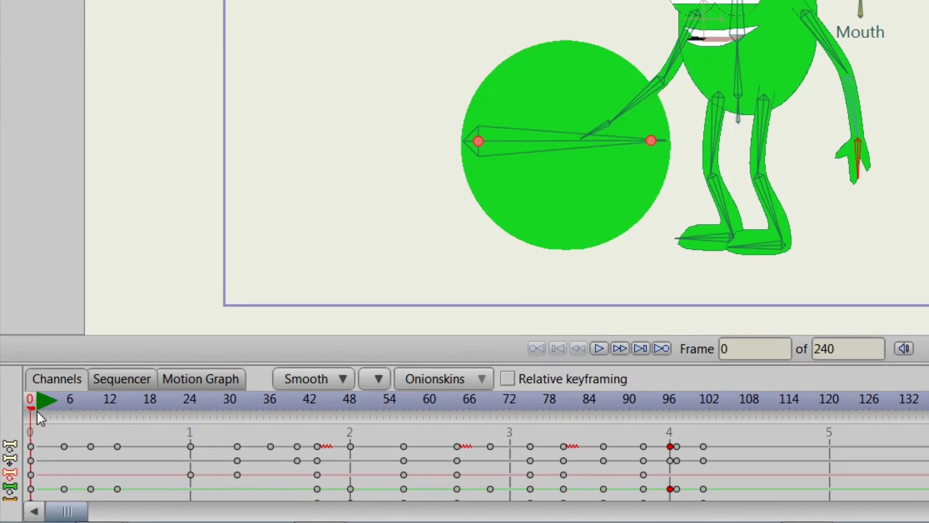
left_click(24, 409)
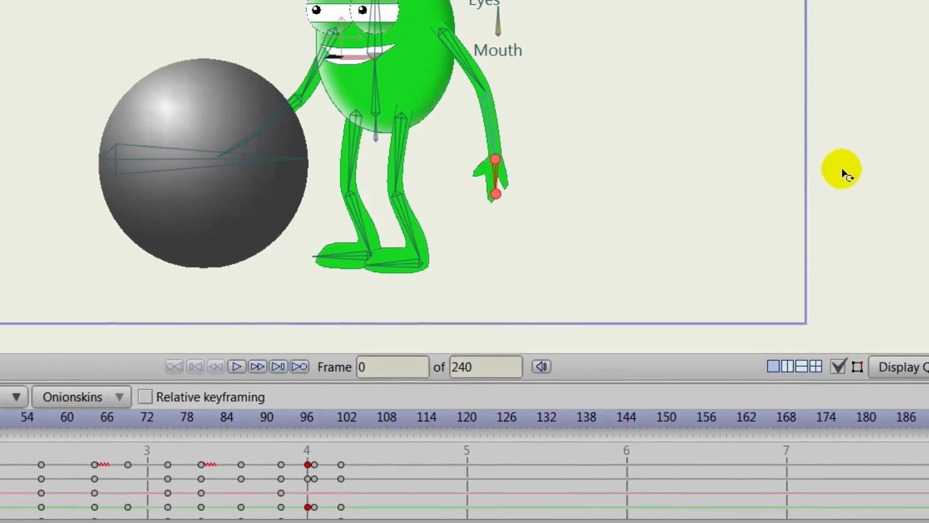
left_click(786, 189)
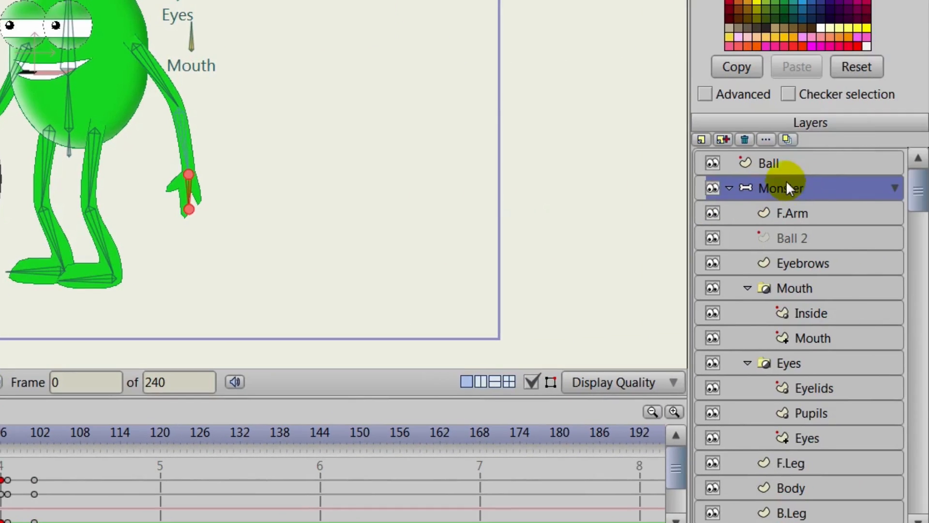
left_click(729, 188)
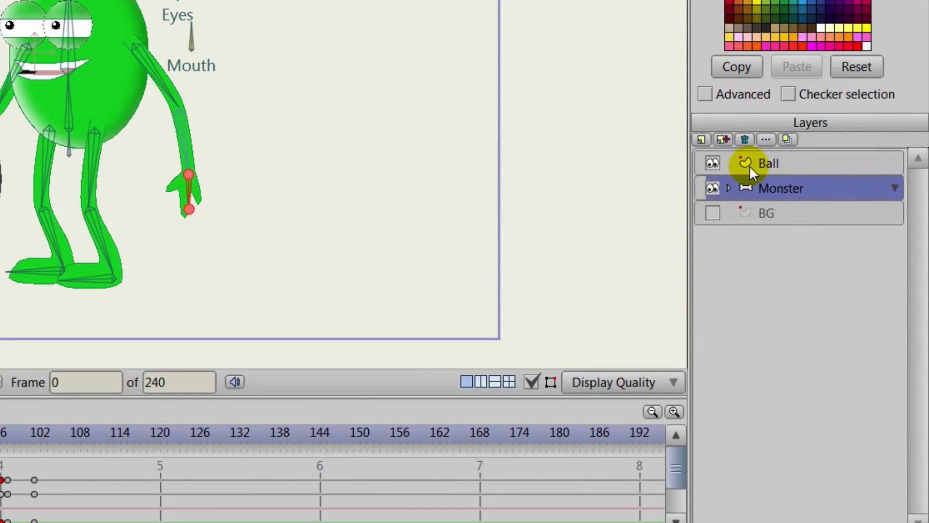
Add an audio layer using the sound file 154474__ecfike__straining-5.wav
left_click(700, 139)
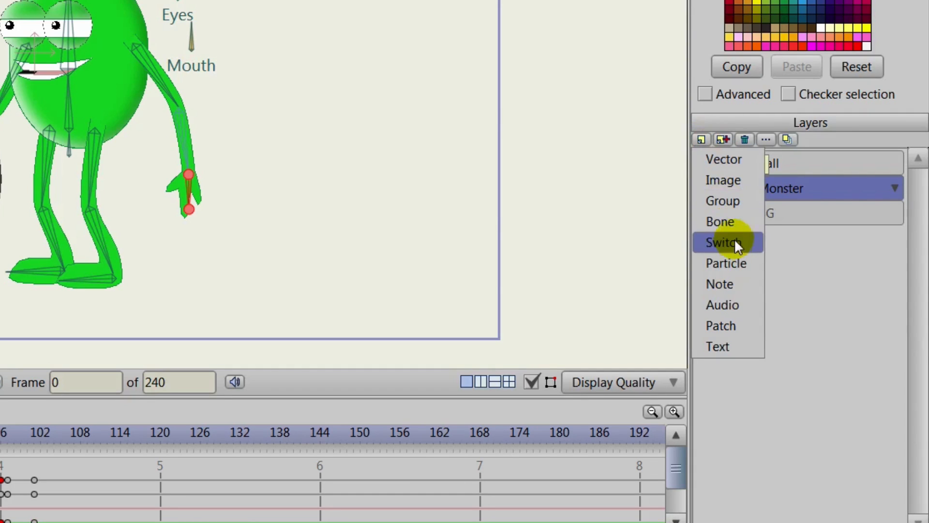
left_click(727, 303)
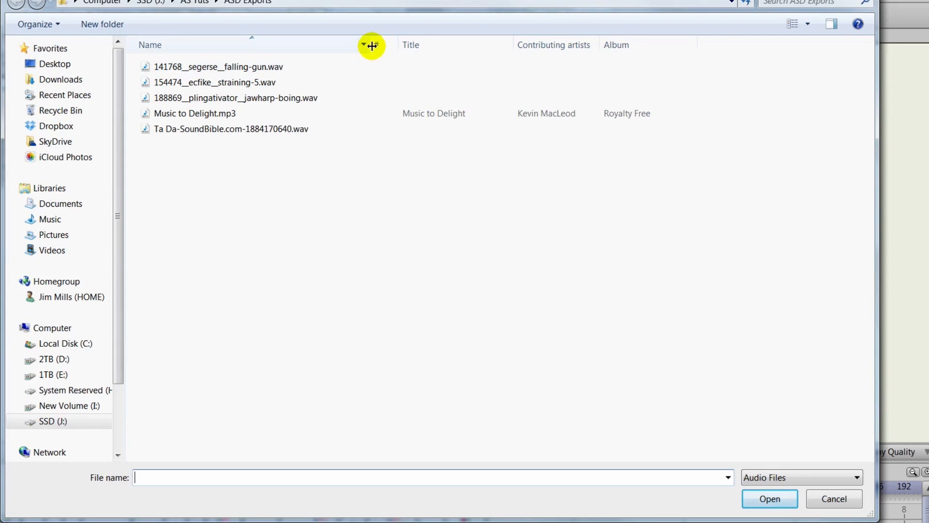
left_click_drag(372, 45, 398, 47)
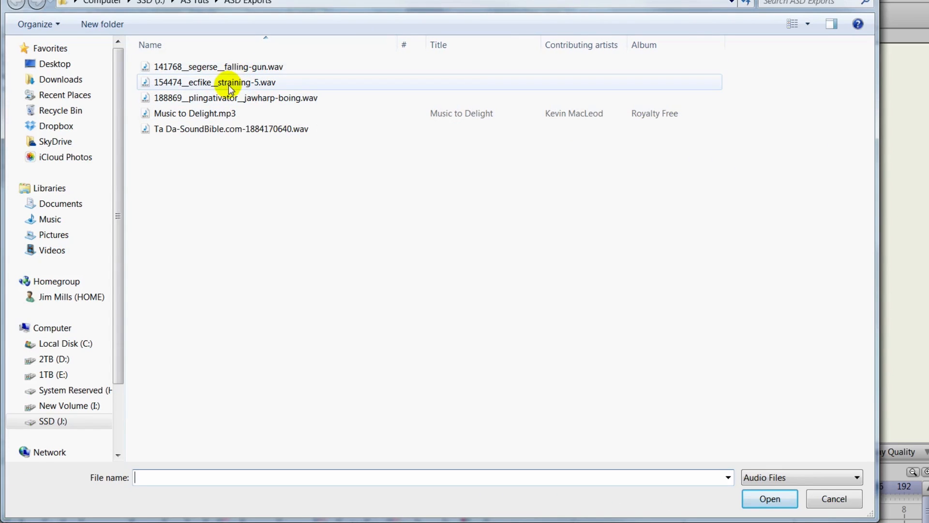
left_click(240, 84)
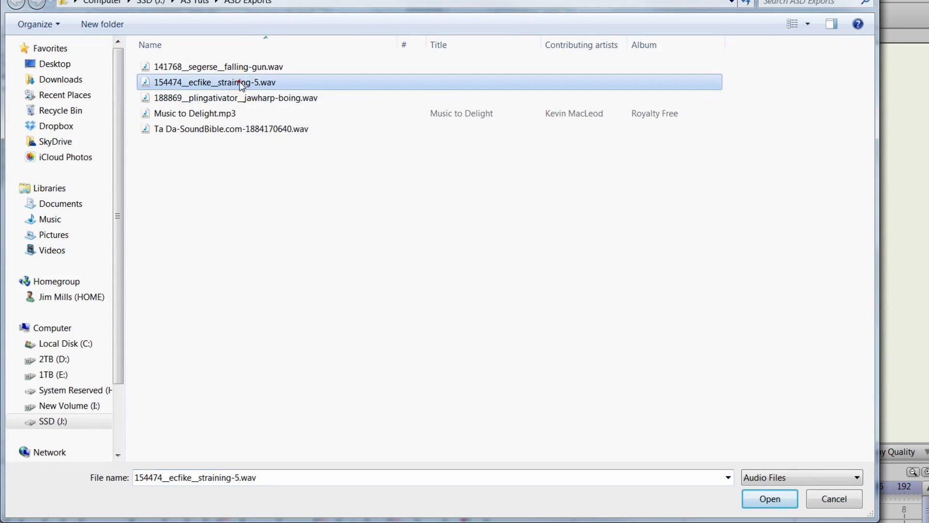
left_click(240, 84)
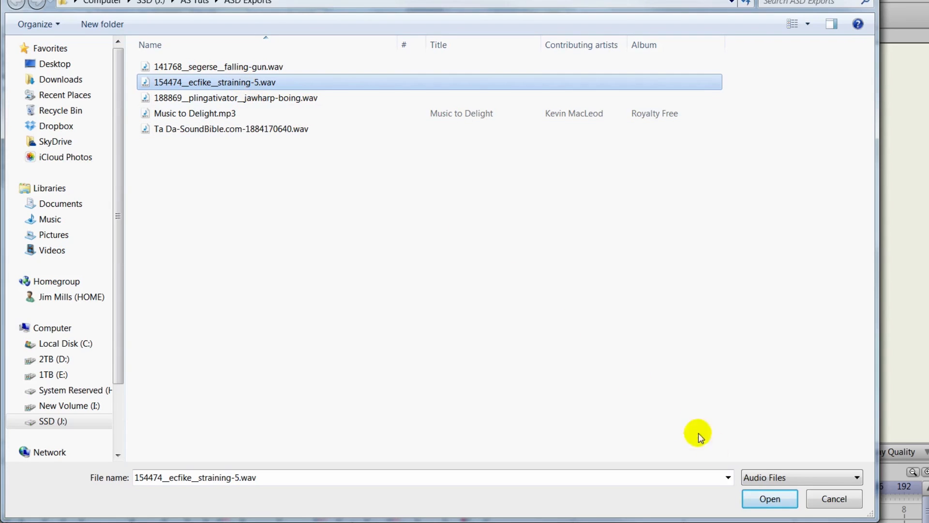
left_click(764, 501)
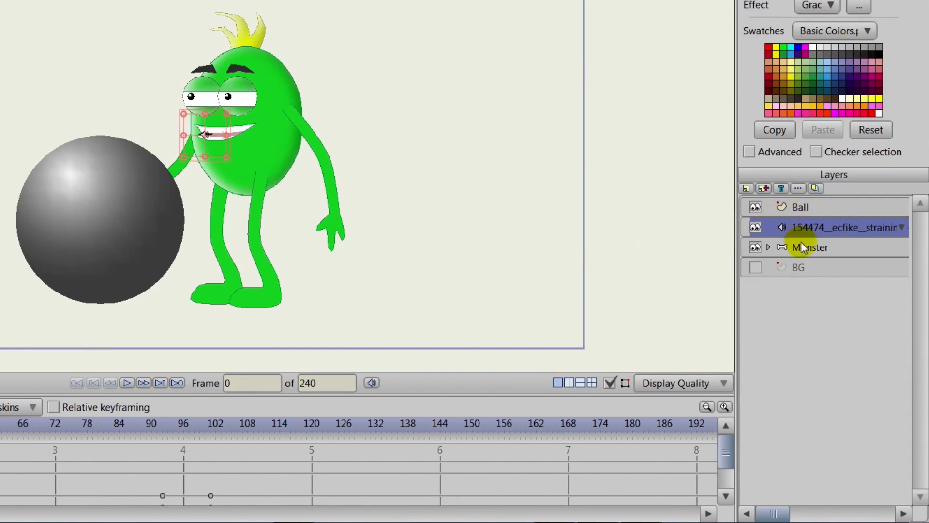
Select the Monster layer and scrub to frame 36 to locate the starting point for the straining sound
left_click(801, 247)
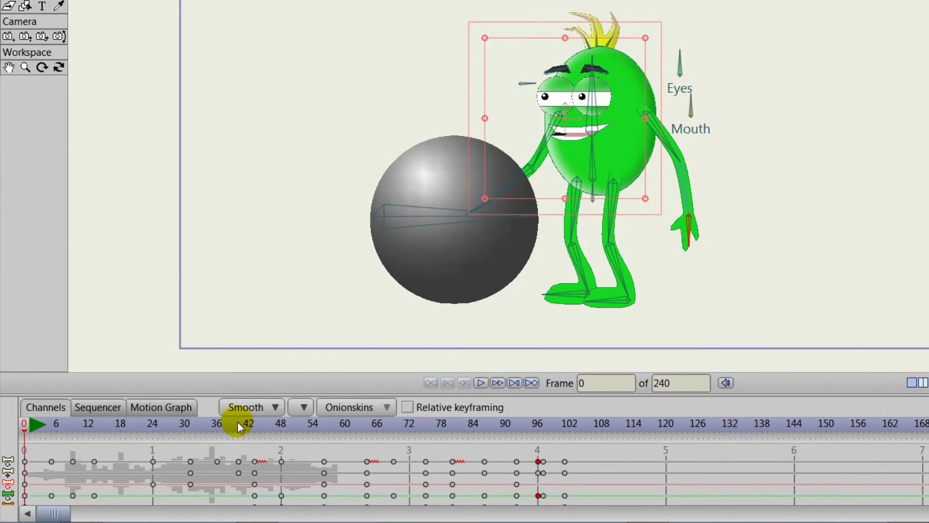
left_click_drag(238, 424, 269, 429)
mouse_move(274, 429)
left_mouse_down()
mouse_move(184, 438)
mouse_move(234, 438)
mouse_move(217, 439)
left_mouse_up()
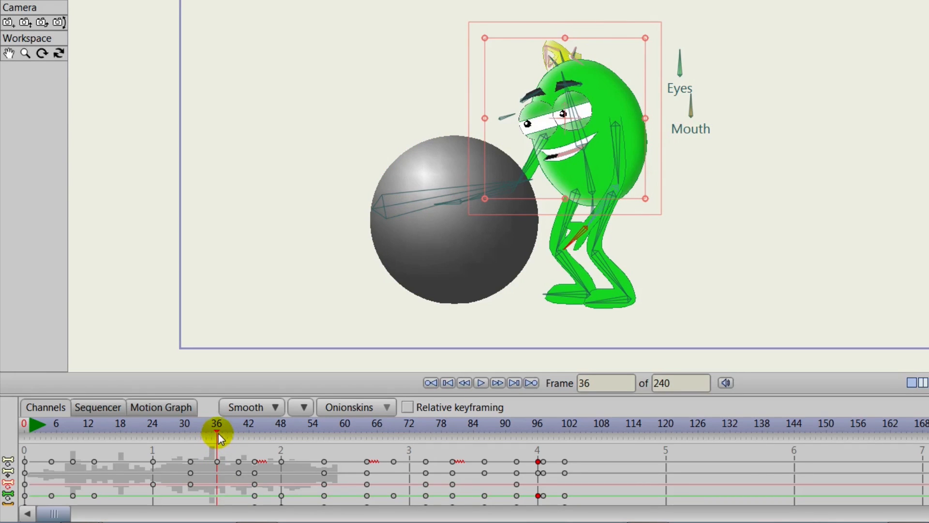
Shift the straining audio clip in the Sequencer so it starts at about frame 36
left_click(98, 406)
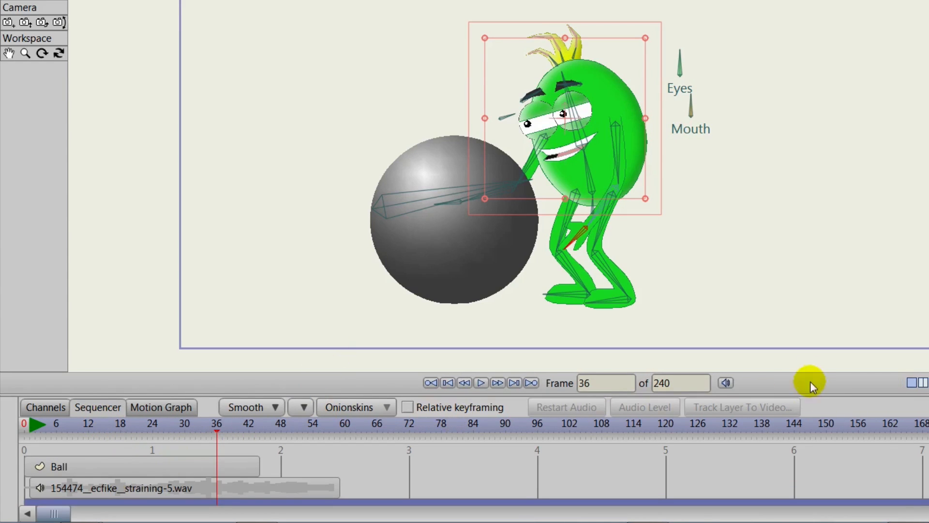
left_click_drag(833, 356, 824, 274)
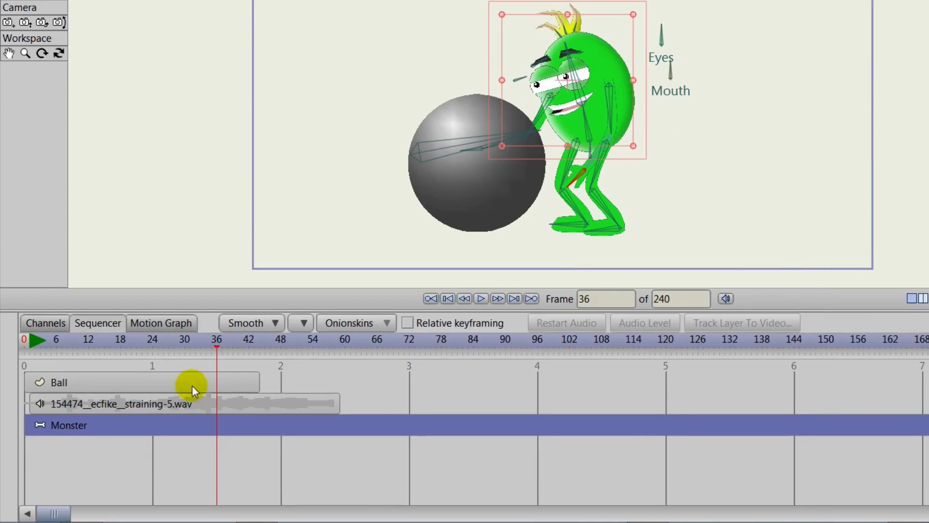
left_click(97, 402)
left_click_drag(95, 402, 276, 420)
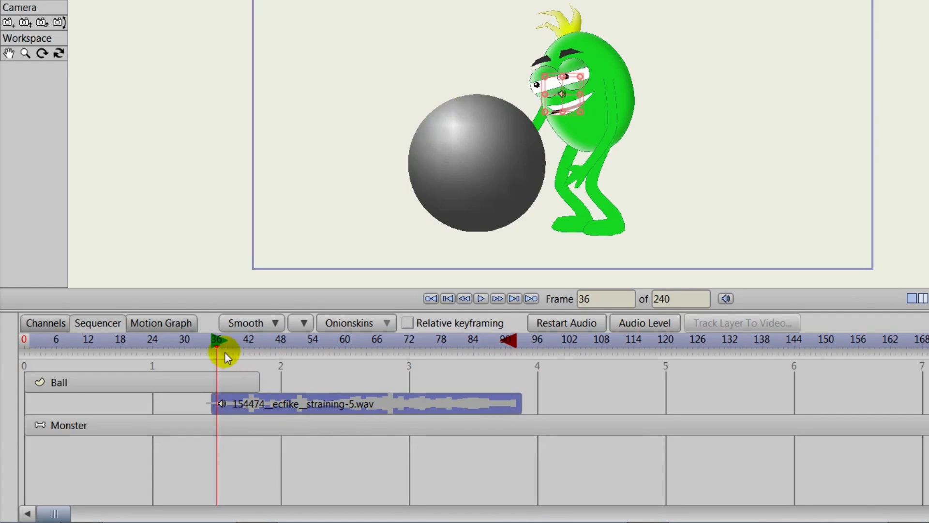
Shift the straining audio clip in the Sequencer so it starts at about frame 34
left_click_drag(224, 352, 200, 347)
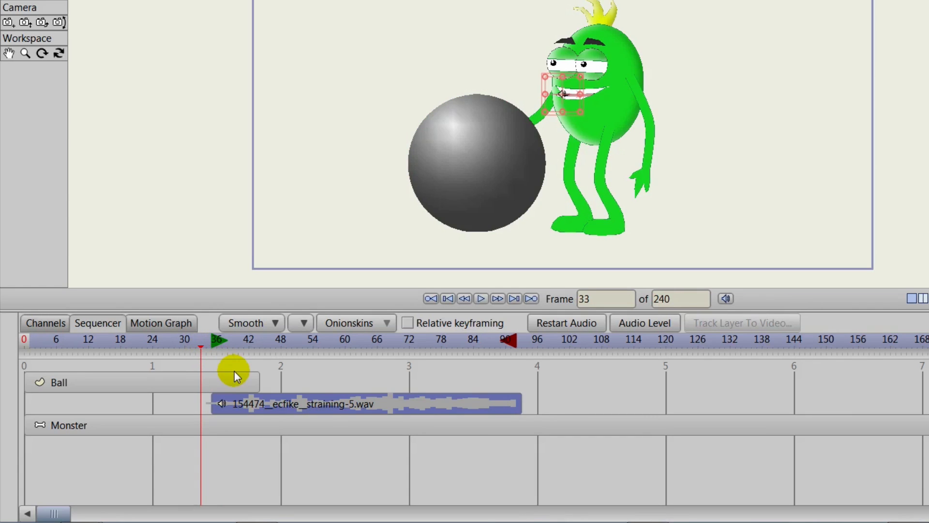
key("Right")
left_click_drag(297, 400, 292, 403)
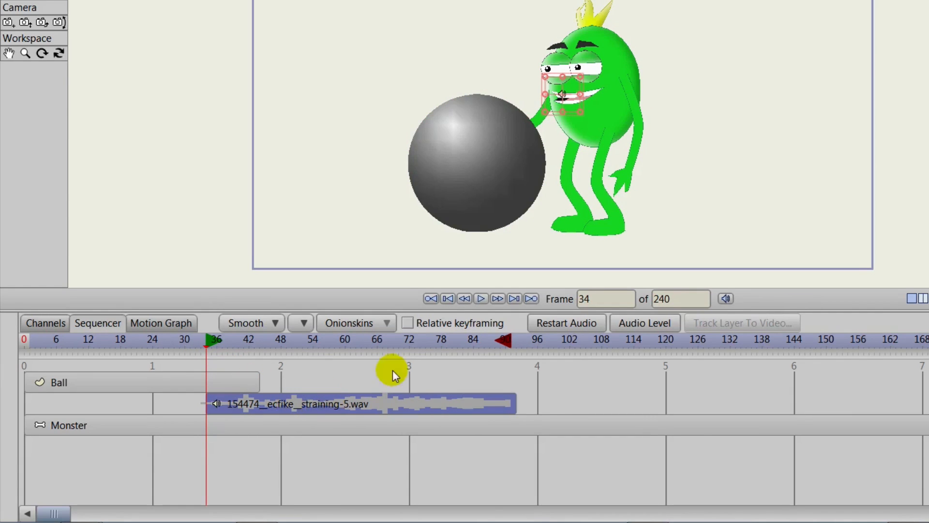
Enlarge the canvas area and play the animation from frame 0 to check the straining sound's timing
left_click(441, 298)
left_click(62, 324)
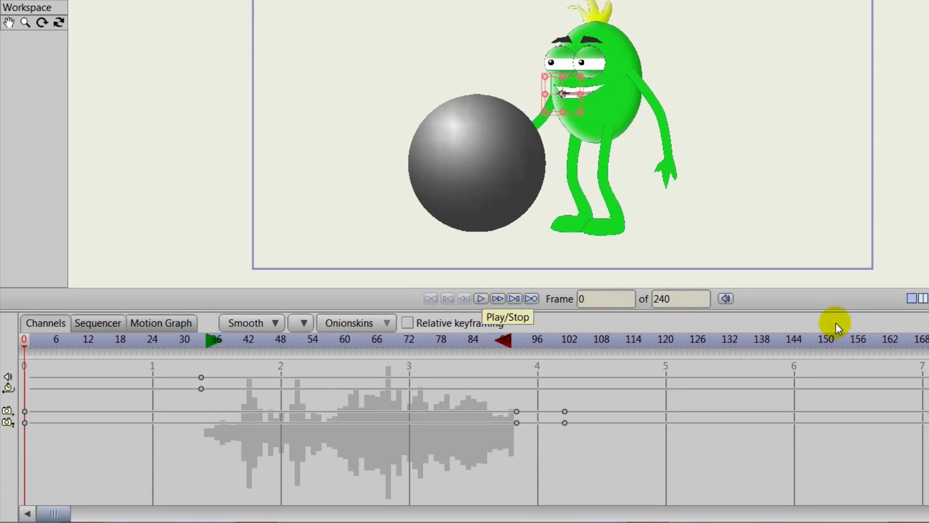
left_click_drag(828, 310, 812, 352)
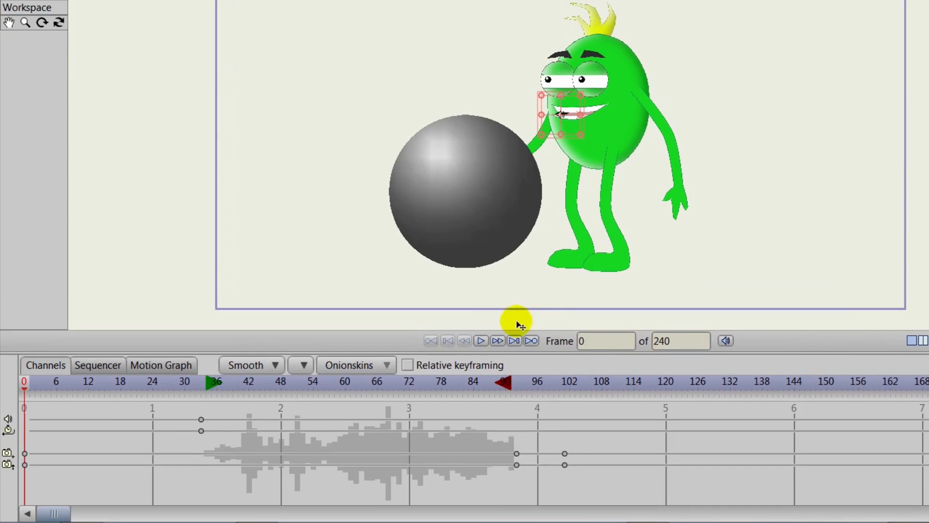
left_click(481, 339)
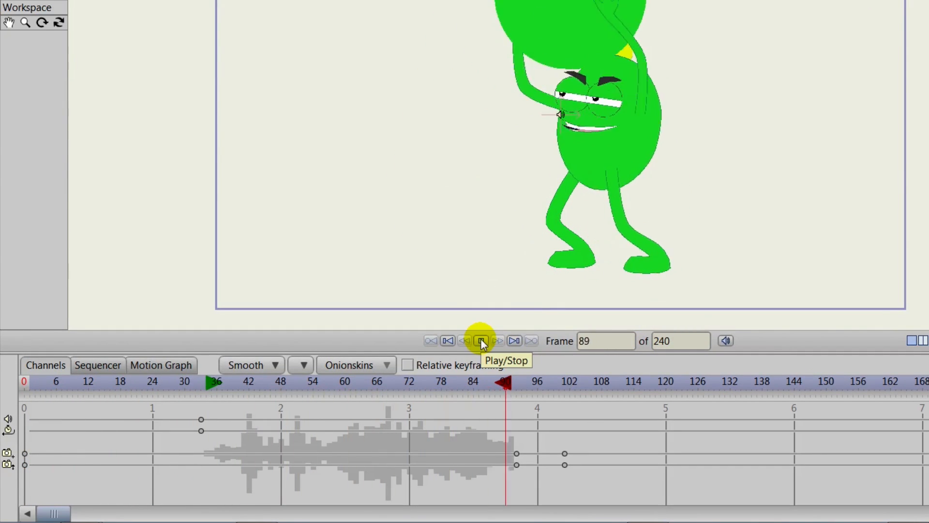
left_click(480, 340)
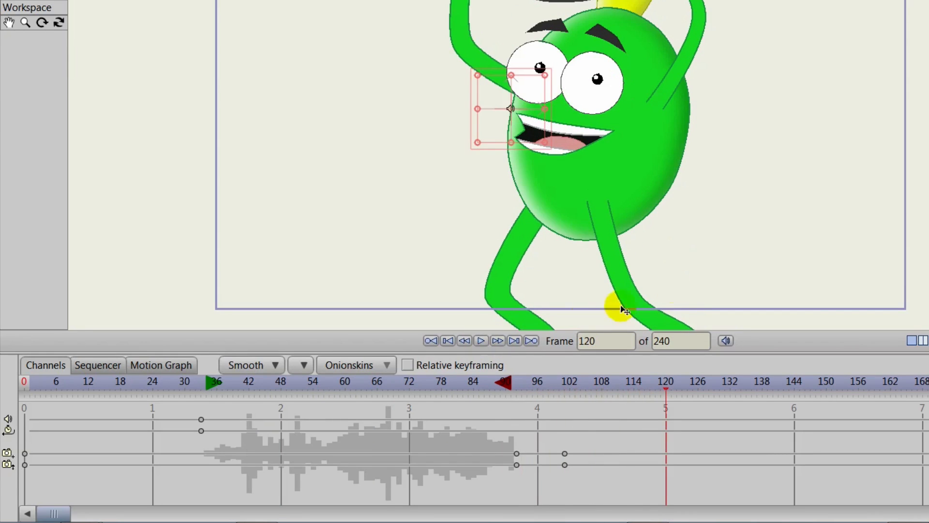
left_click(446, 340)
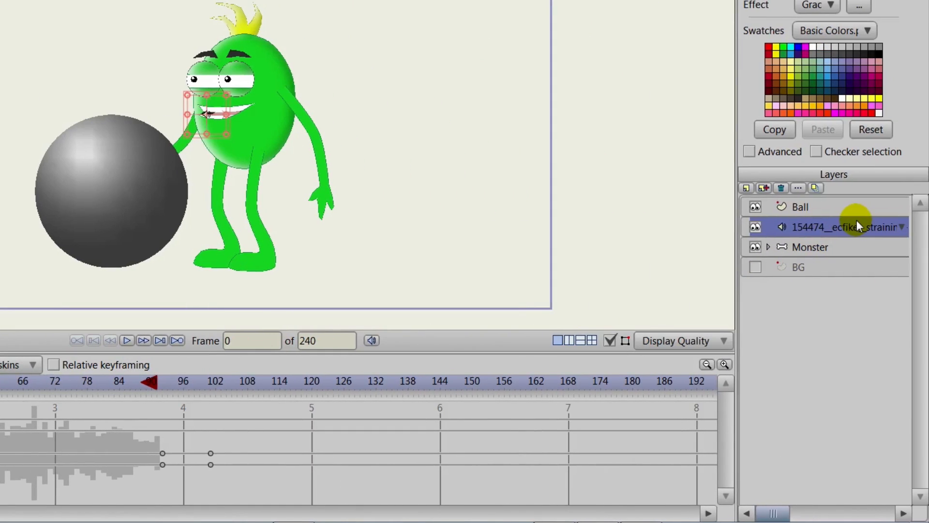
Add an audio layer using the sound file Ta Da-SoundBible.com-1884170640.wav
left_click(747, 188)
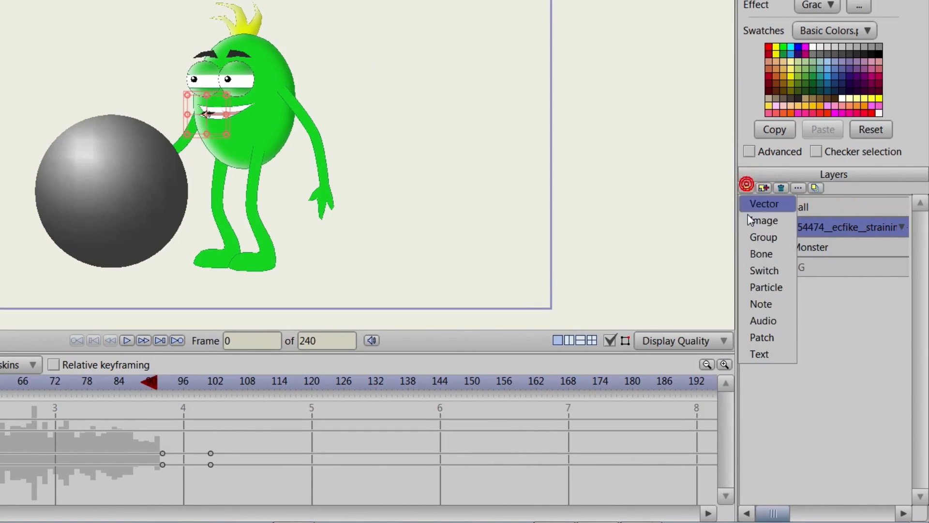
left_click(762, 317)
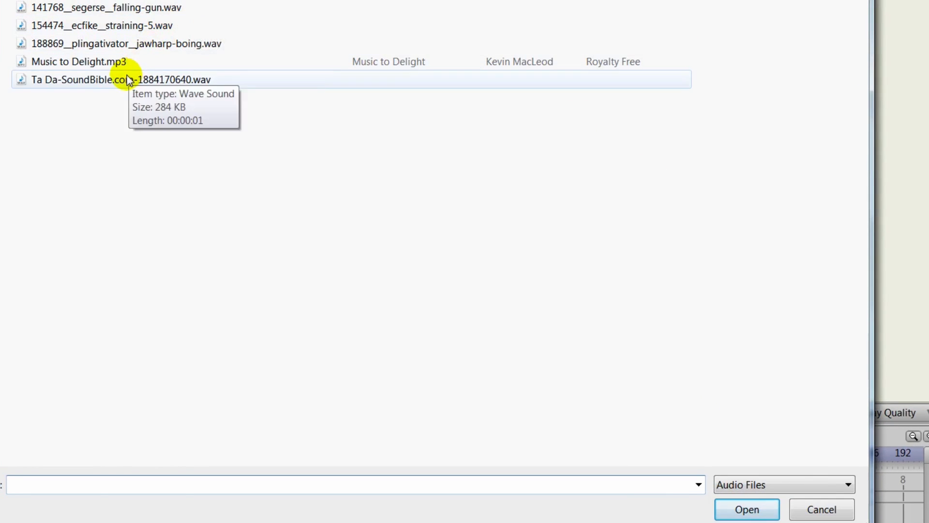
left_click(126, 77)
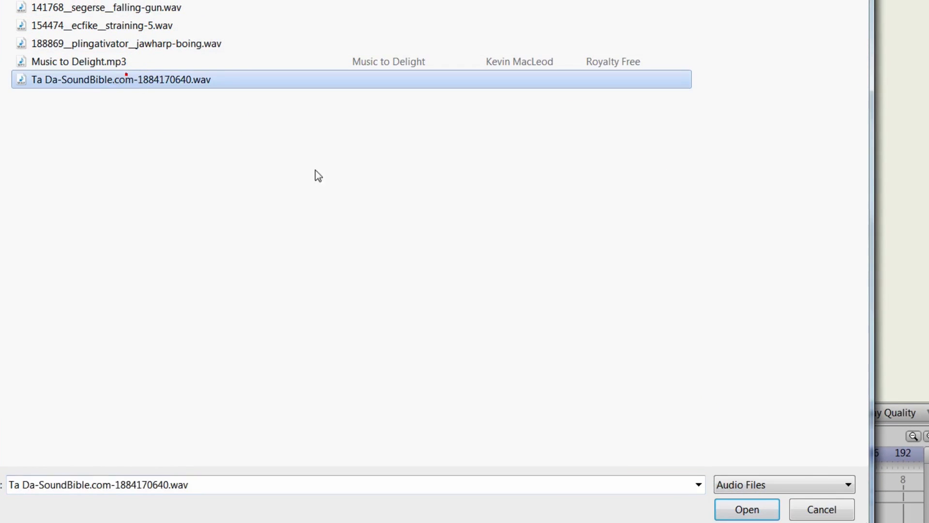
left_click(738, 509)
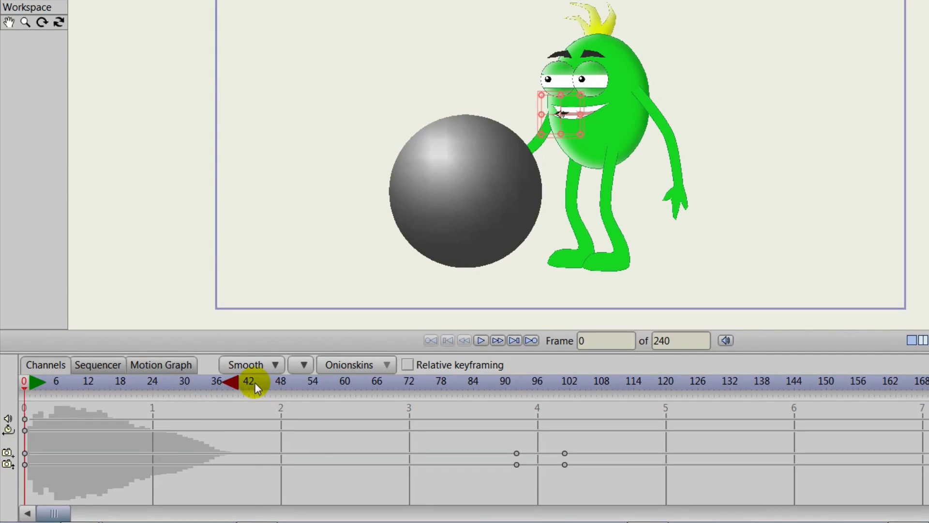
Scrub to frame 92 and shift the Ta Da audio clip in the Sequencer so it starts there
left_click_drag(254, 382, 516, 414)
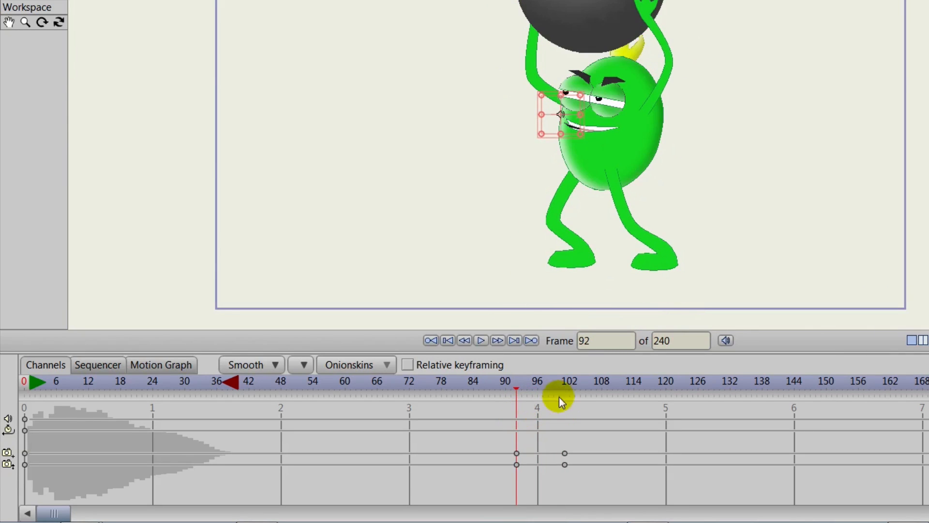
left_click(97, 365)
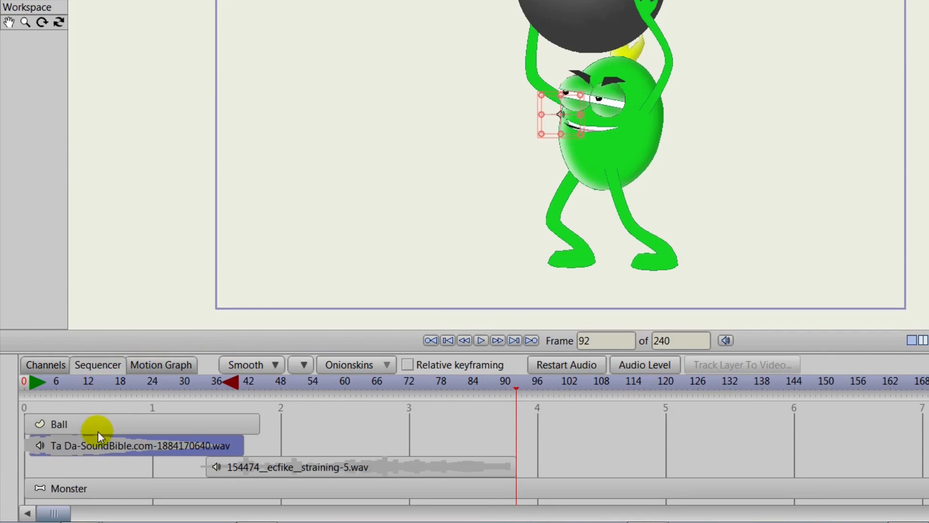
mouse_move(68, 443)
left_mouse_down()
mouse_move(410, 483)
mouse_move(555, 488)
left_mouse_up()
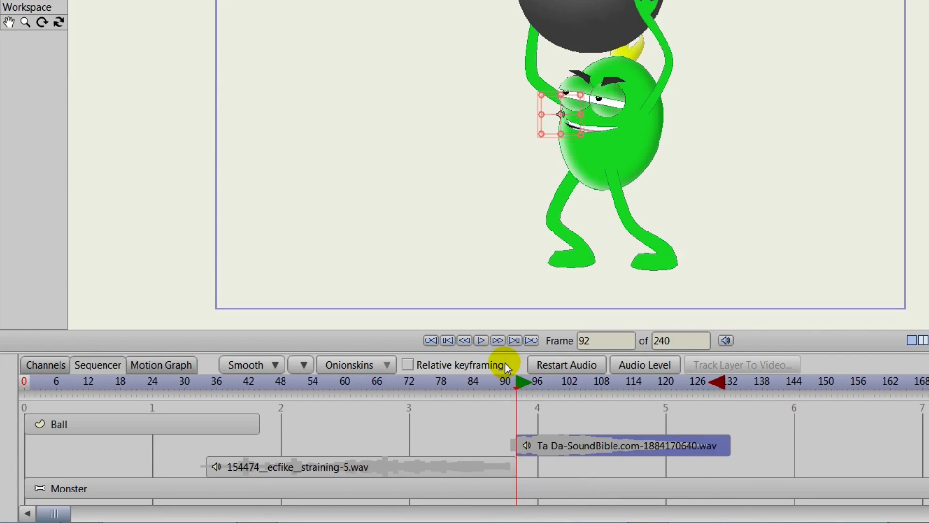
Play the animation from frame 0 to check the Ta Da sound against the camera zoom
left_click_drag(516, 384, 141, 390)
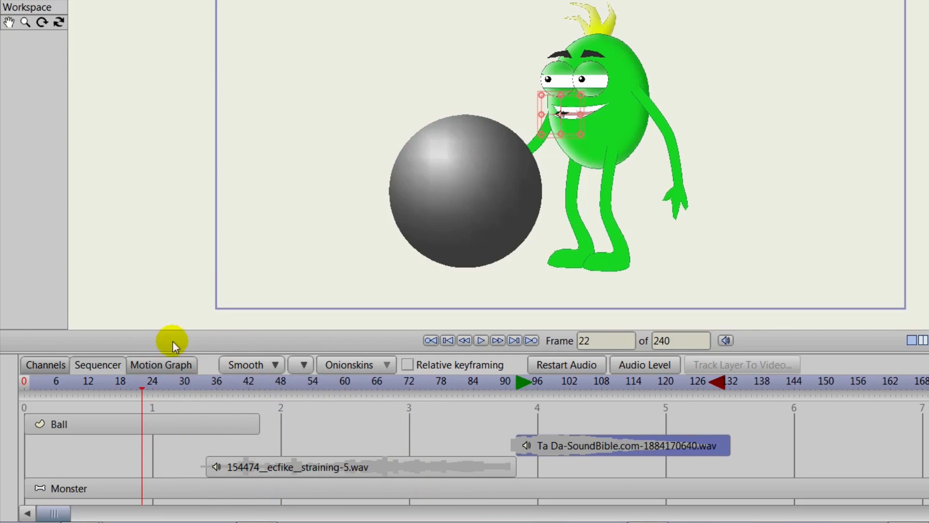
left_click(33, 365)
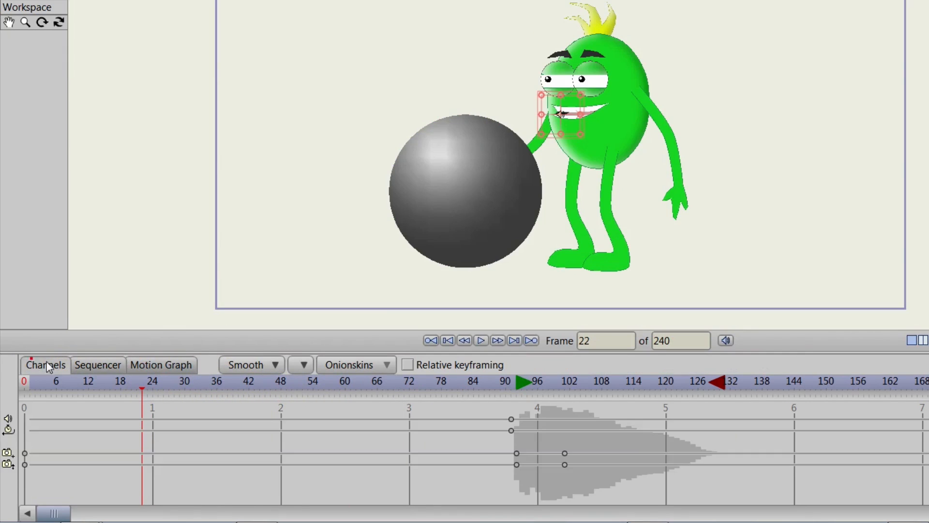
left_click(441, 339)
left_click(480, 340)
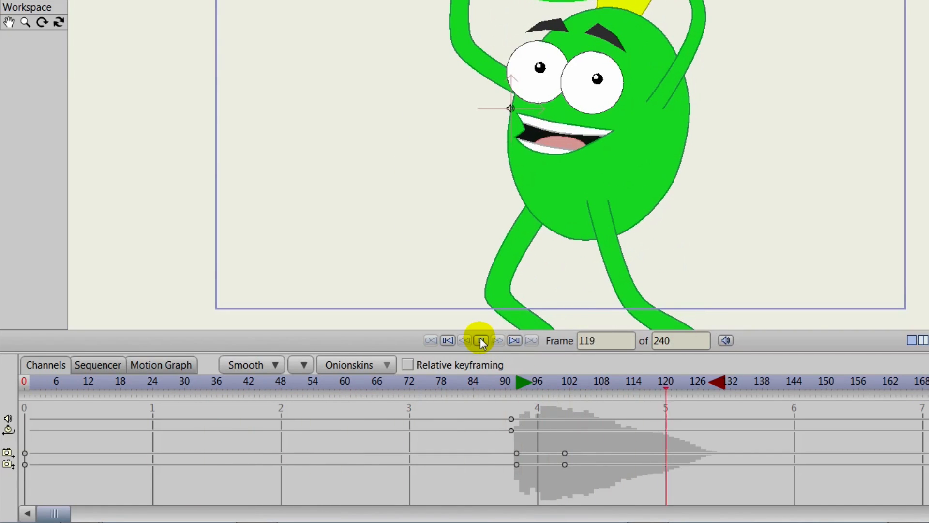
left_click(481, 340)
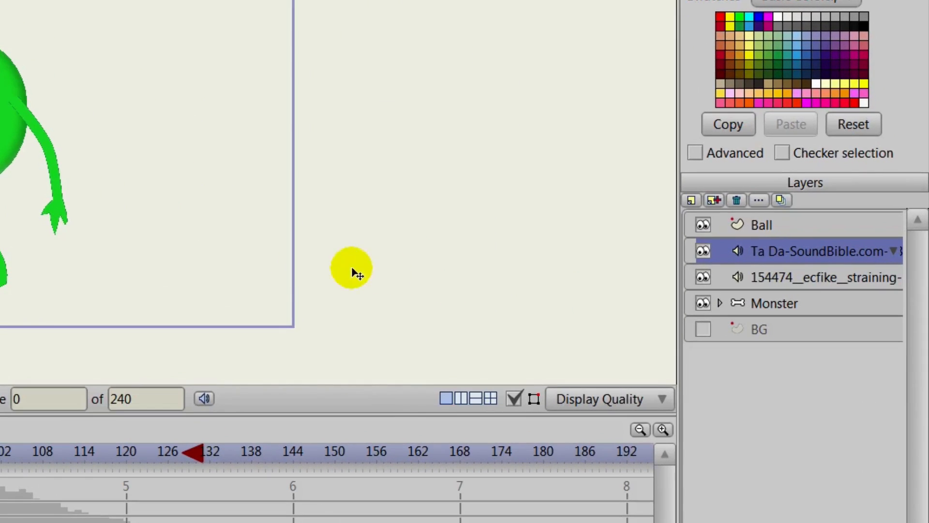
Make the BG layer visible and open the Export Animation settings
left_click(702, 329)
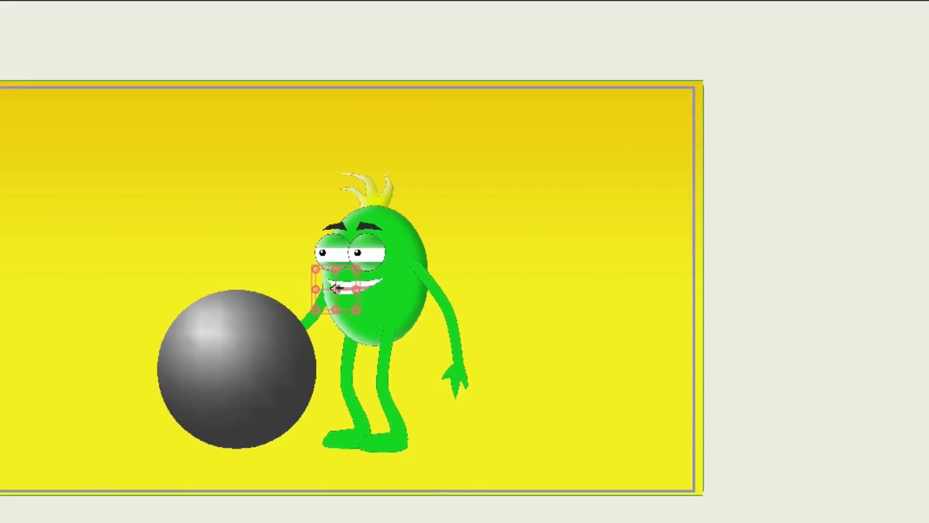
left_click(18, 40)
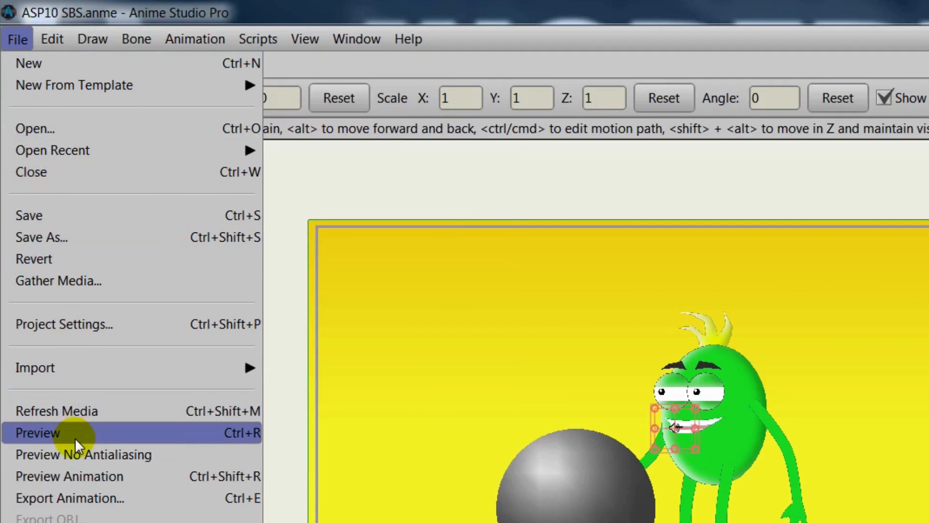
left_click(73, 498)
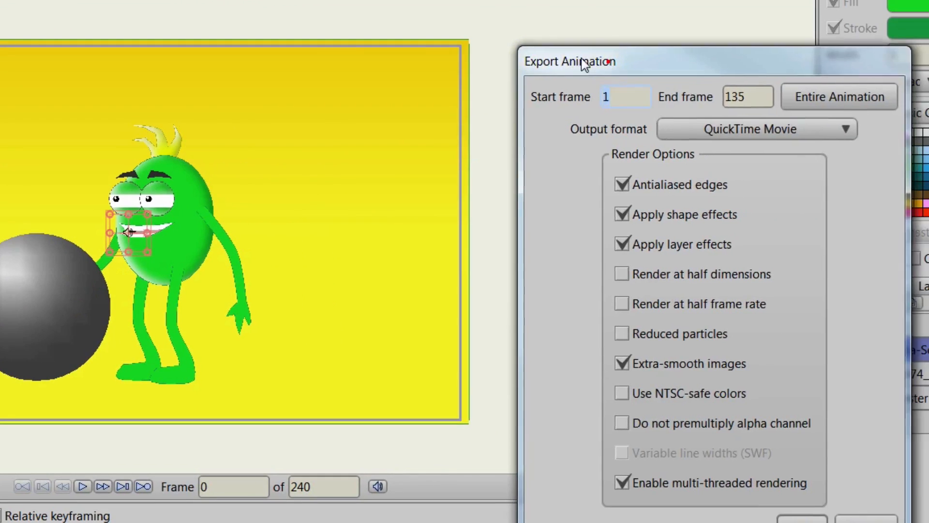
Set the export to frames 1 to 135 as a QuickTime Movie and save it as ASP10 SBS.mov
left_click_drag(586, 63, 472, 27)
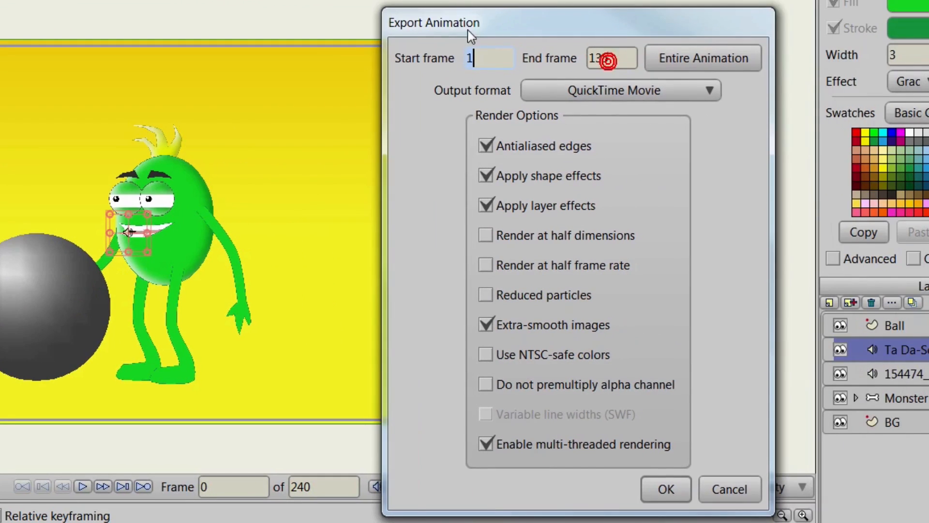
left_click(479, 65)
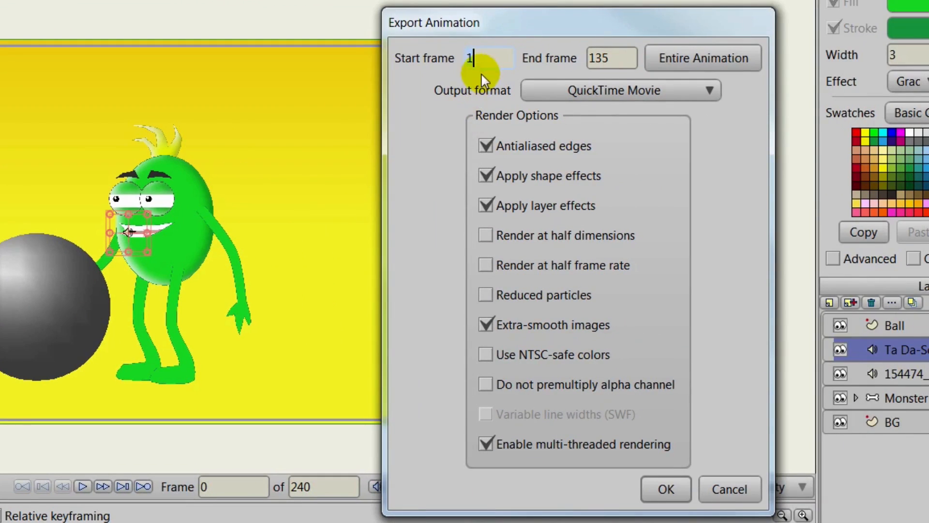
left_click(600, 58)
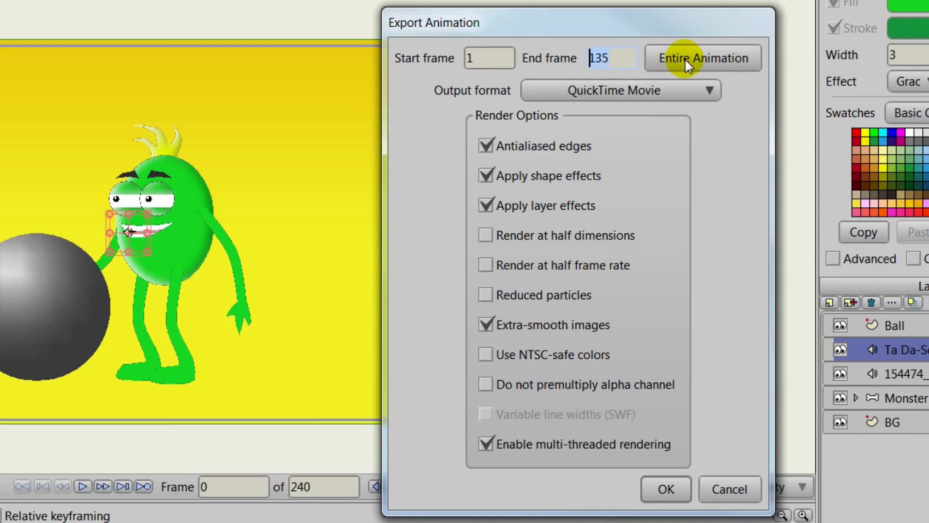
left_click(693, 89)
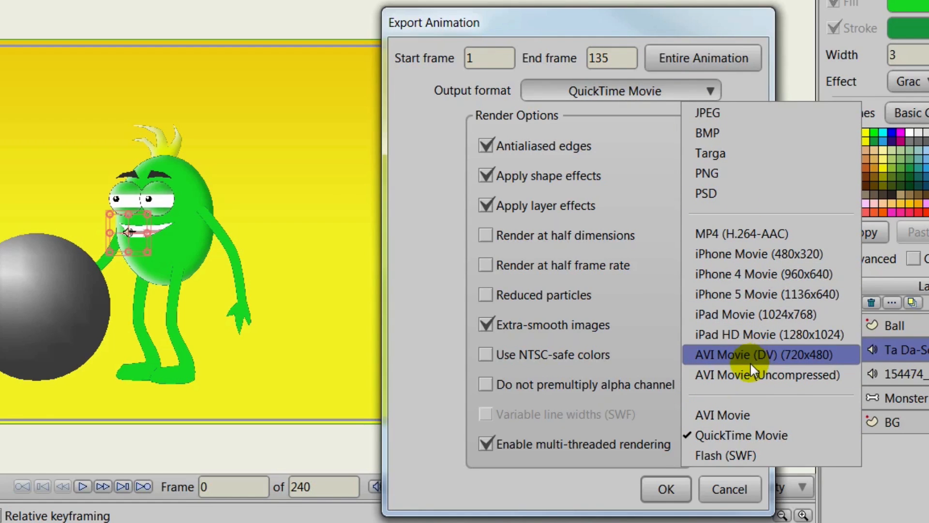
left_click(733, 432)
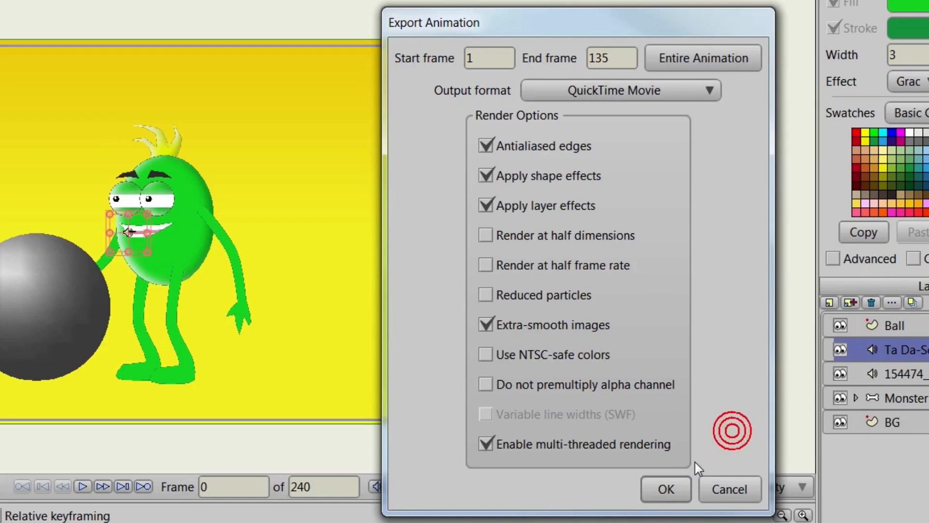
left_click(665, 489)
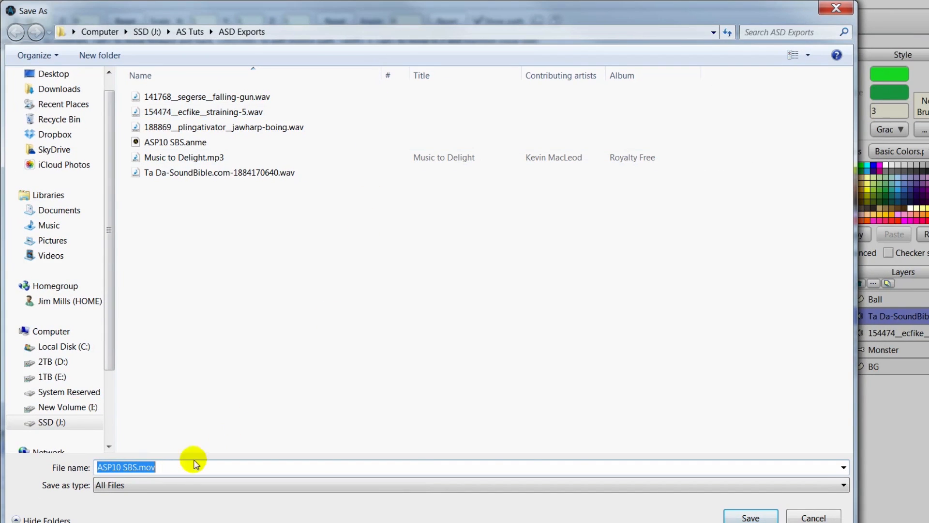
left_click(745, 517)
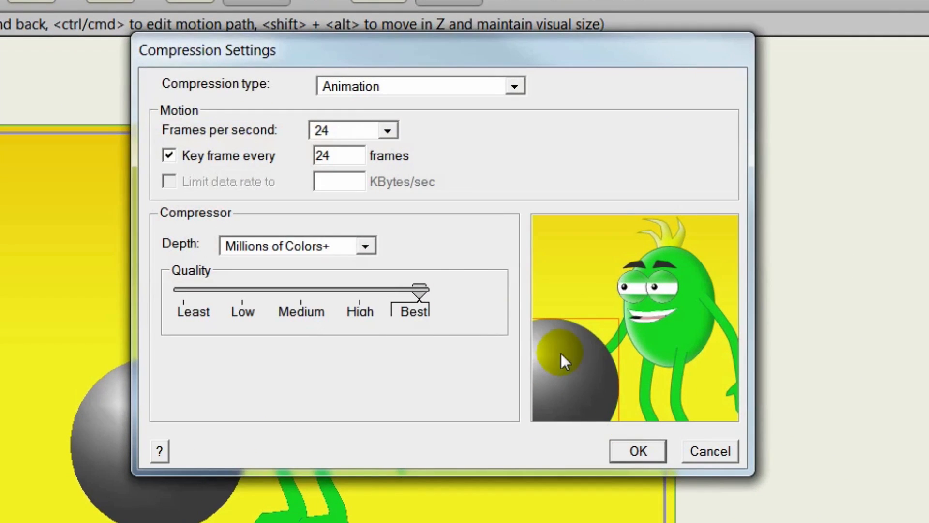
Review the compression options, keep Animation compression with Millions of Colors+ depth, and start the export
left_click(512, 87)
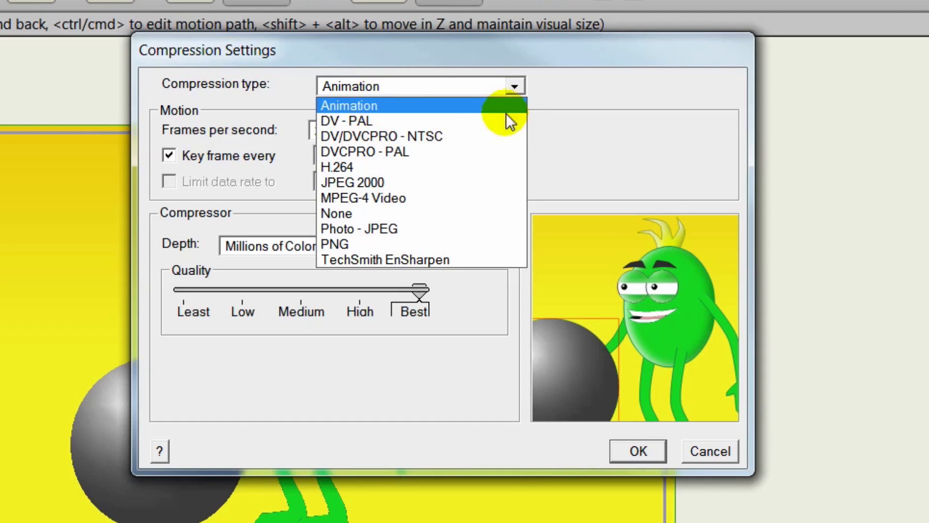
left_click(600, 123)
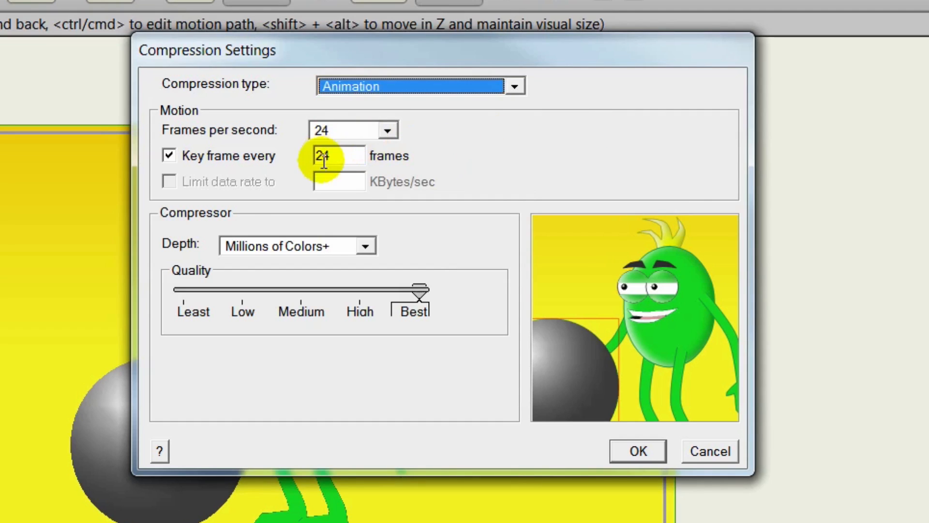
left_click(364, 248)
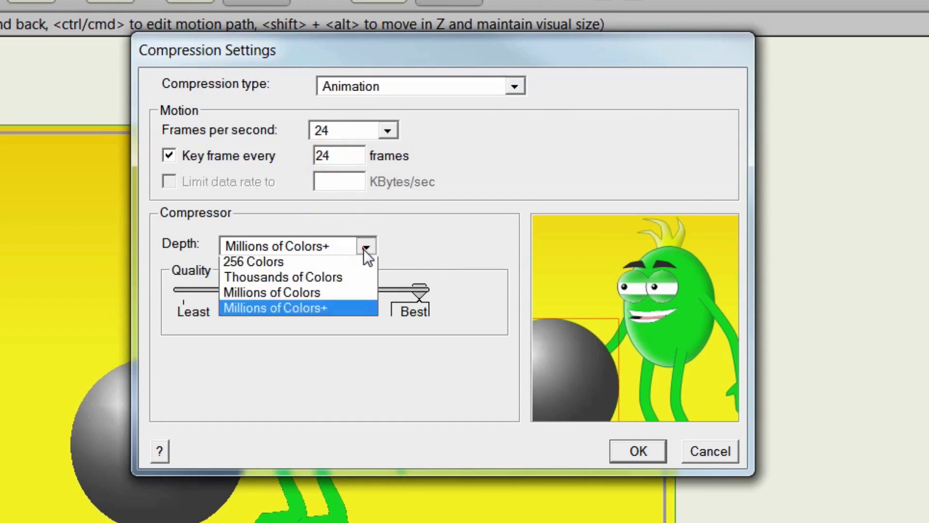
left_click(457, 249)
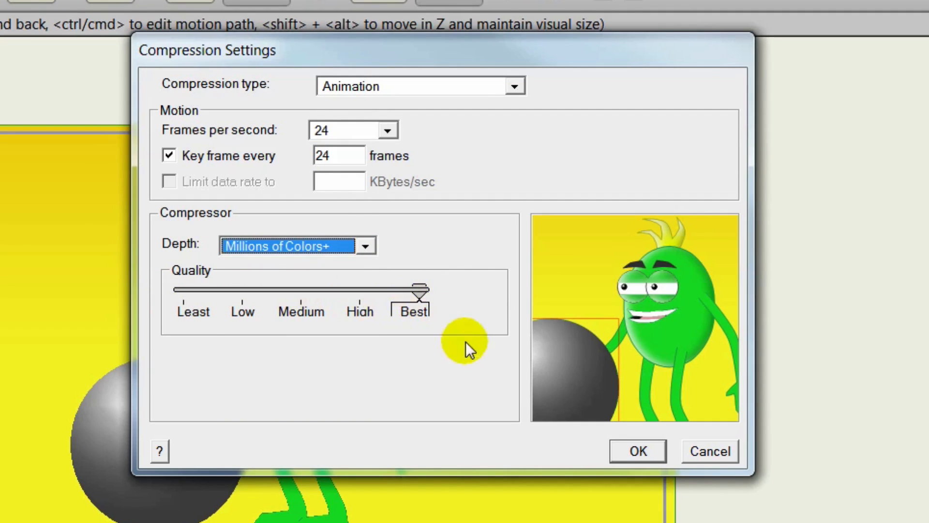
left_click(638, 451)
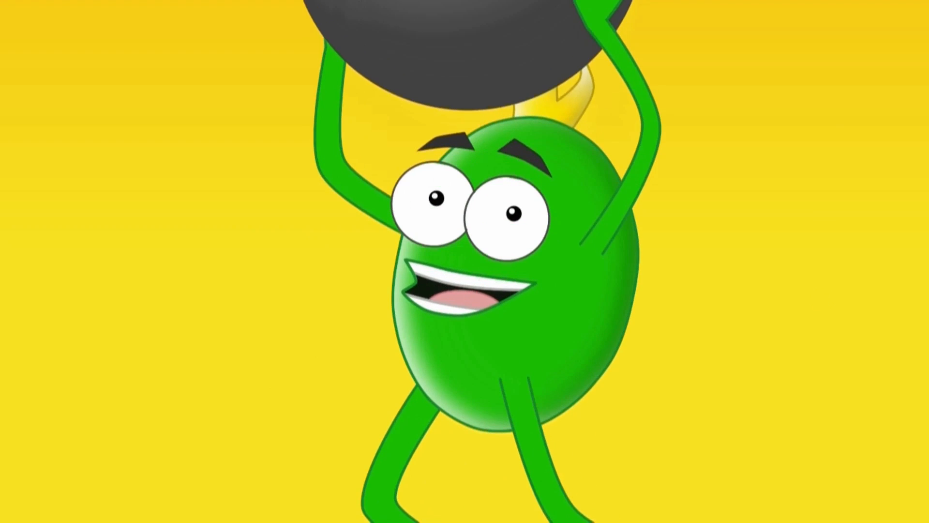
Watch the exported movie in PotPlayer and close the player
mouse_move(879, 39)
mouse_move(768, 7)
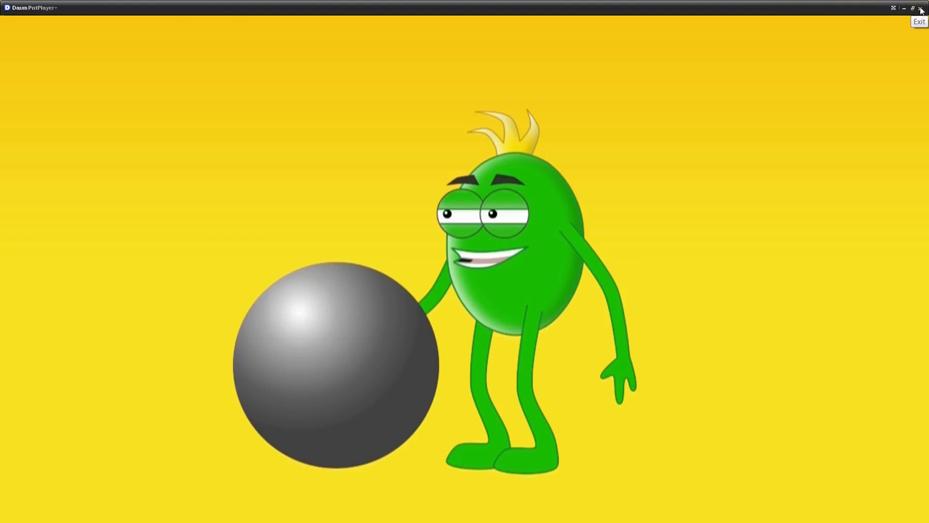
left_click(921, 9)
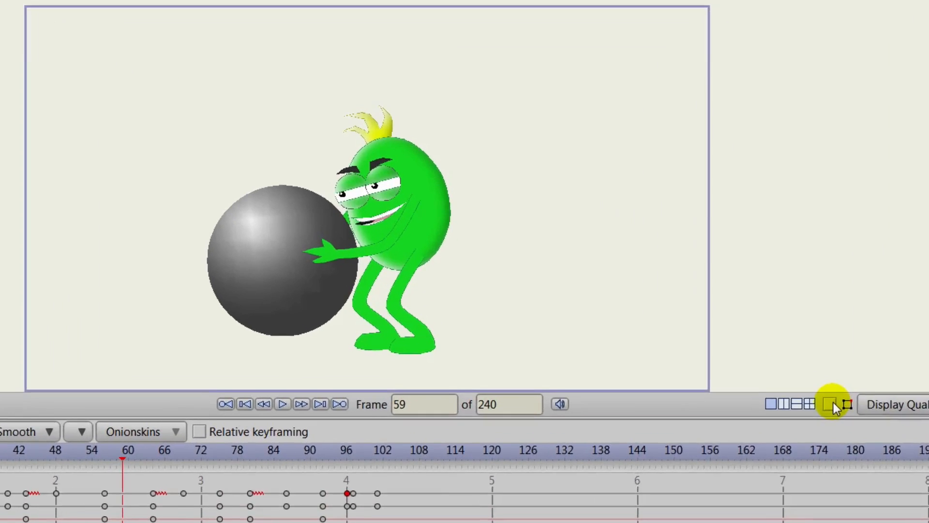
Display the monster's bones, go to frame 43 and activate the Transform Bone tool to examine the arm pose
left_click(698, 352)
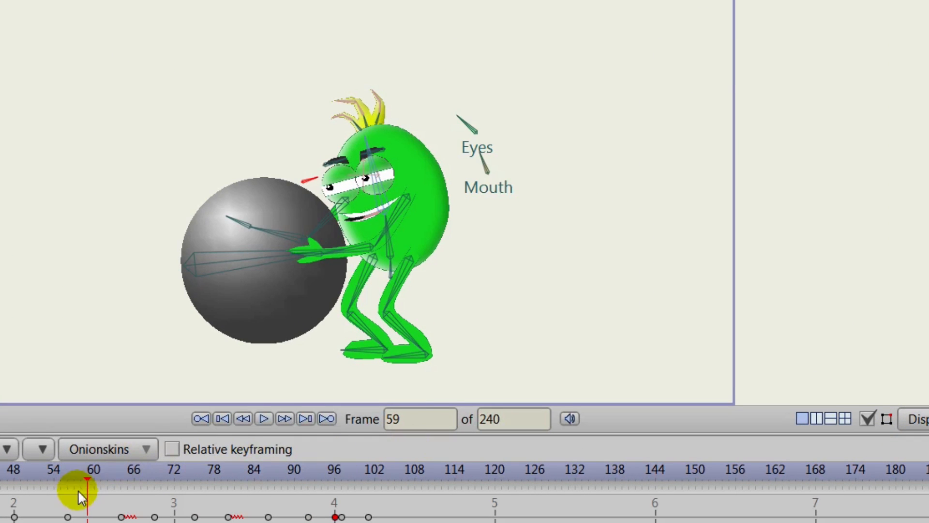
mouse_move(89, 478)
left_mouse_down()
mouse_move(45, 470)
mouse_move(123, 379)
mouse_move(131, 357)
mouse_move(317, 368)
left_mouse_up()
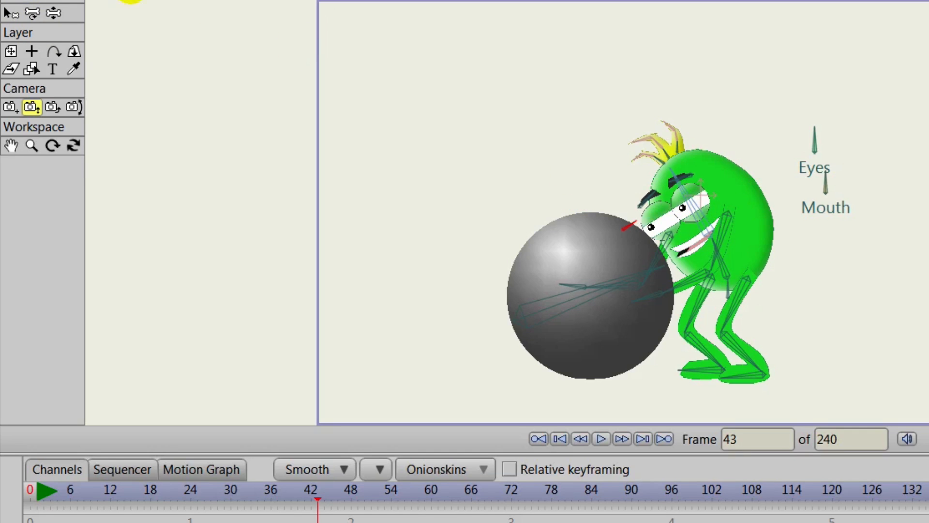
left_click(33, 13)
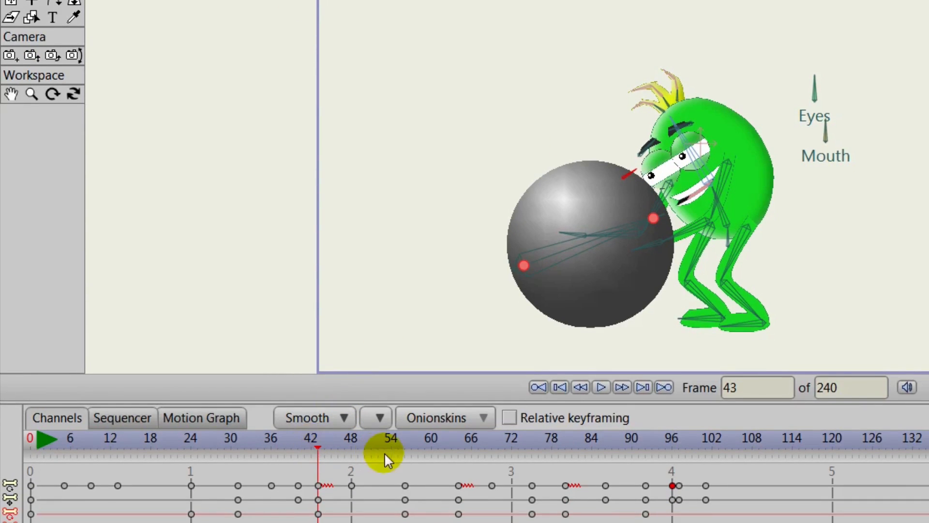
mouse_move(311, 451)
left_mouse_down()
mouse_move(222, 435)
mouse_move(317, 448)
left_mouse_up()
left_click(550, 326)
left_click(728, 169)
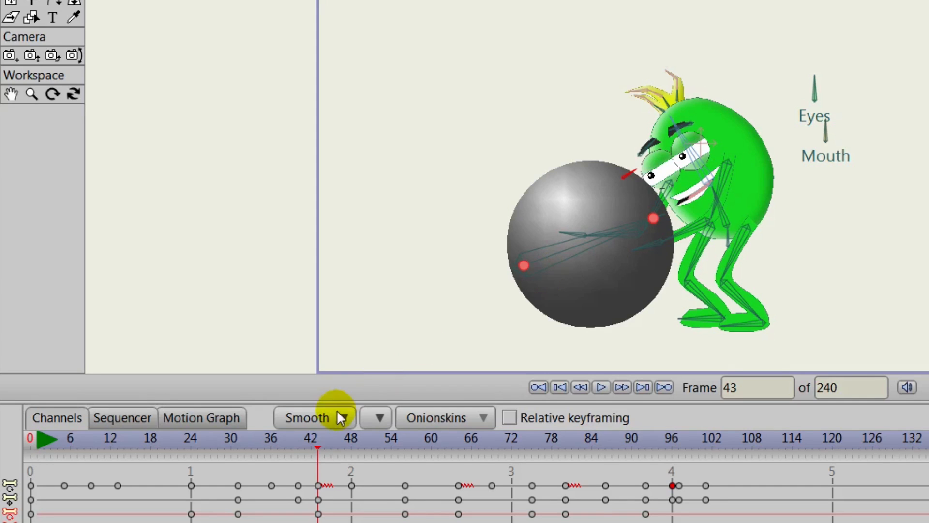
Compare the arm at frames 80 and 92, then reset the front upper arm bone's position at frame 92
left_click_drag(309, 439, 642, 459)
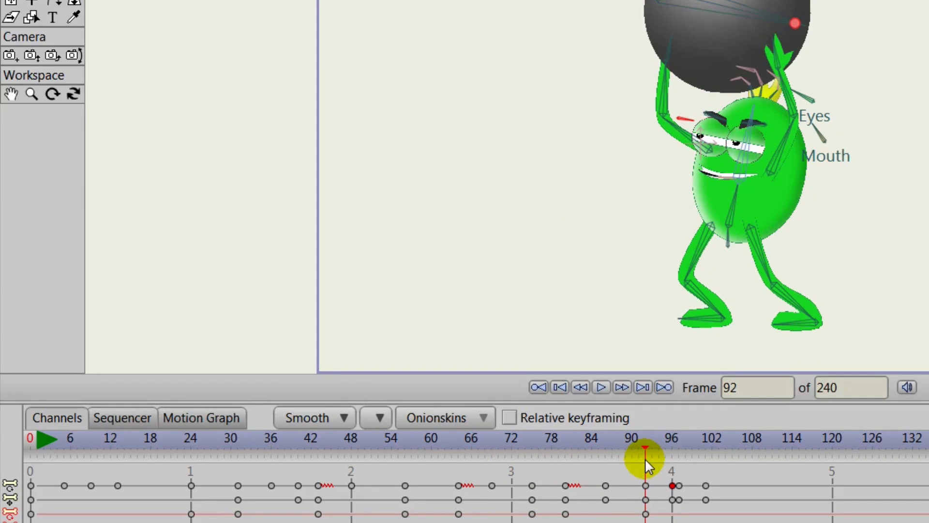
left_click_drag(649, 443, 567, 447)
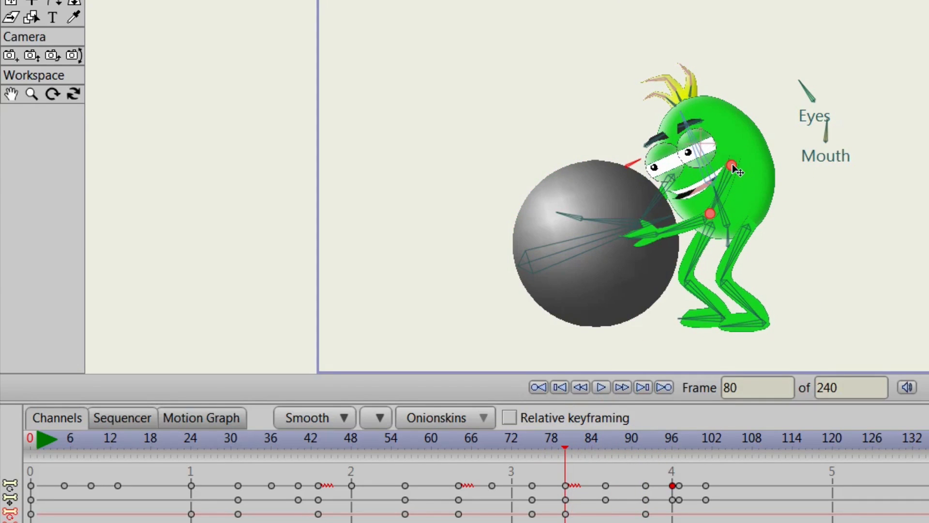
left_click(733, 166)
left_click_drag(564, 447, 645, 442)
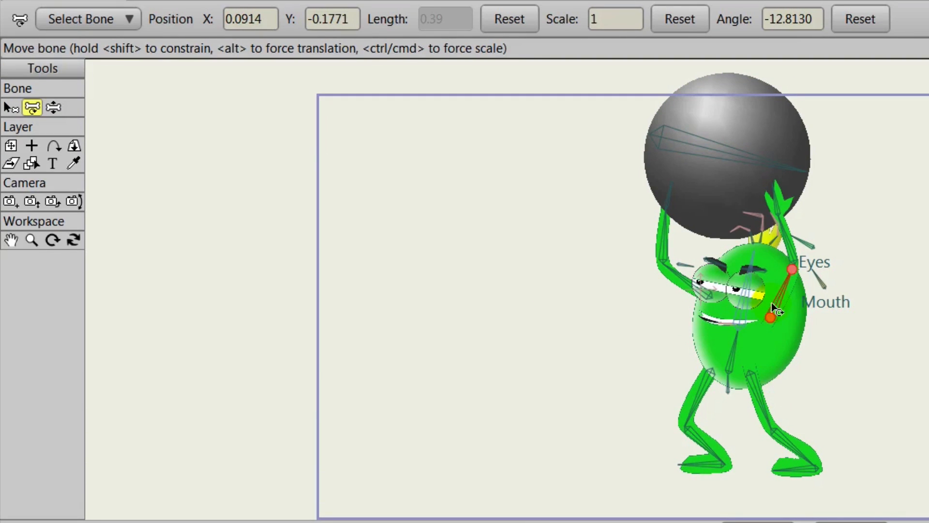
left_click(584, 82)
left_click(514, 19)
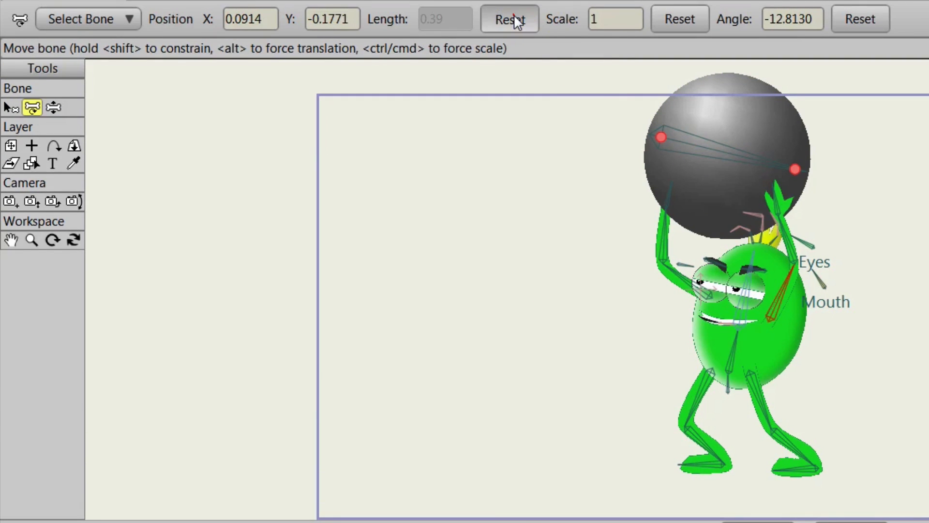
left_click(515, 21)
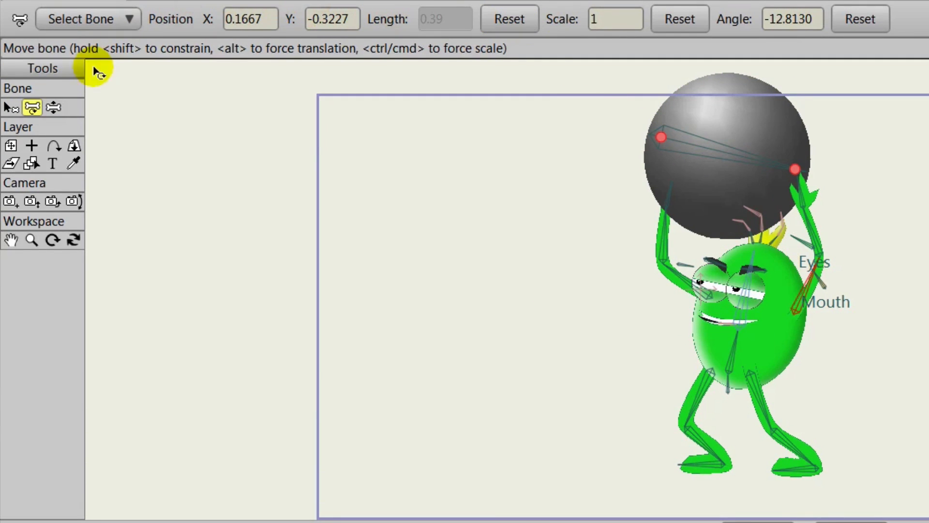
Move the front upper arm bone inward to X 0.1716, Y -0.2149 at frame 92 and play back the motion
left_click(630, 170)
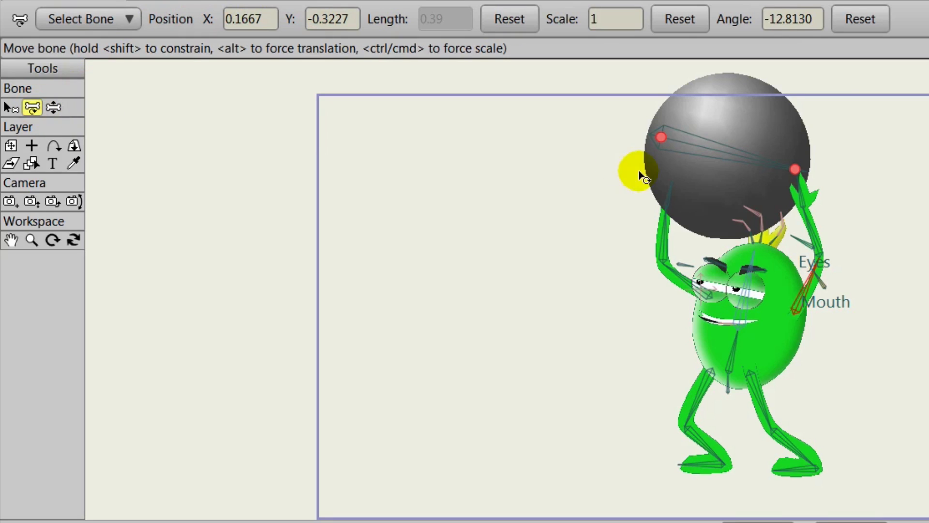
left_click(641, 266)
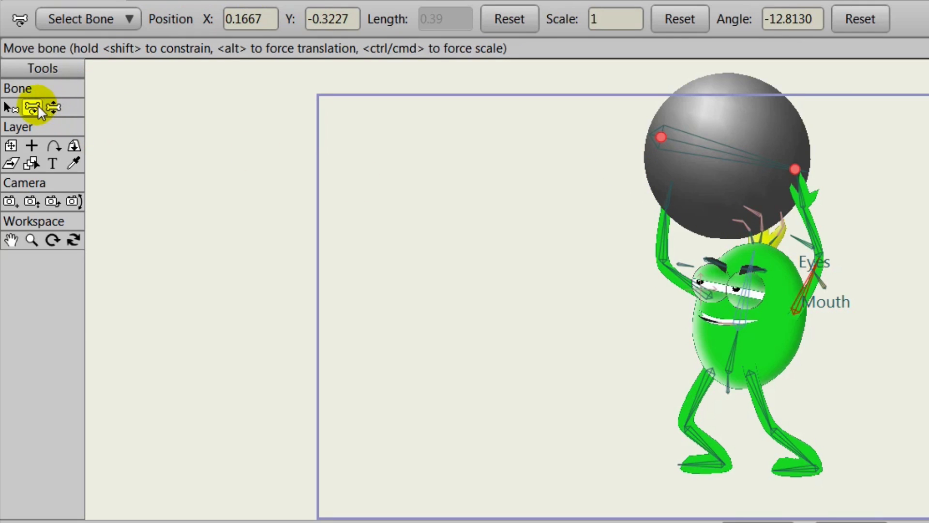
left_click(799, 318)
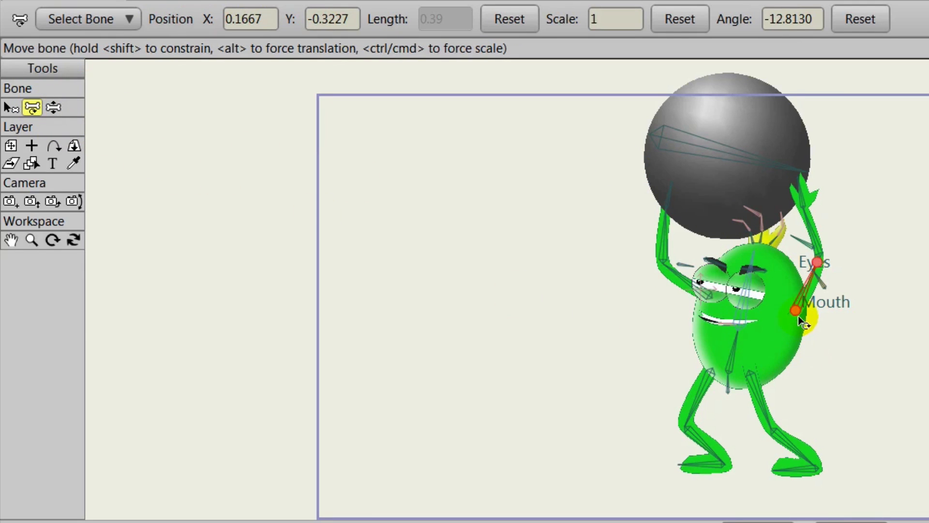
left_click_drag(801, 314, 786, 310)
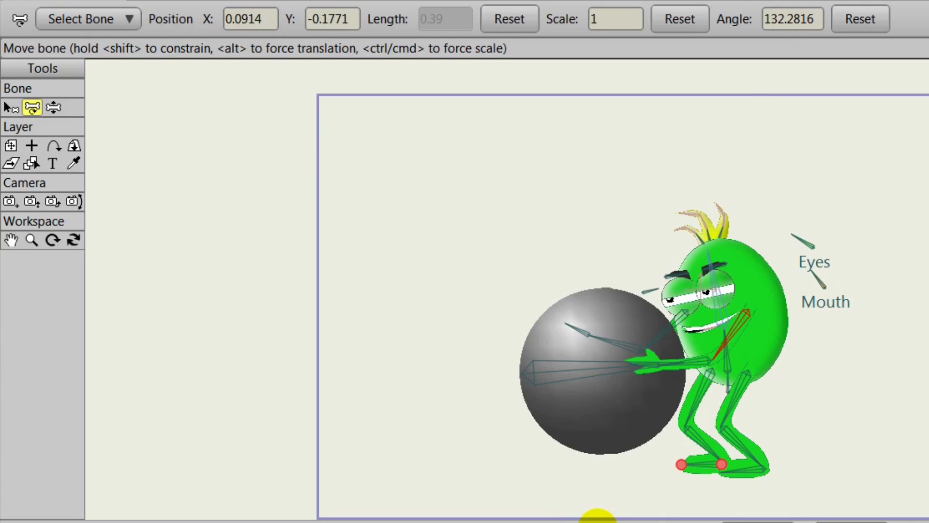
left_click(598, 522)
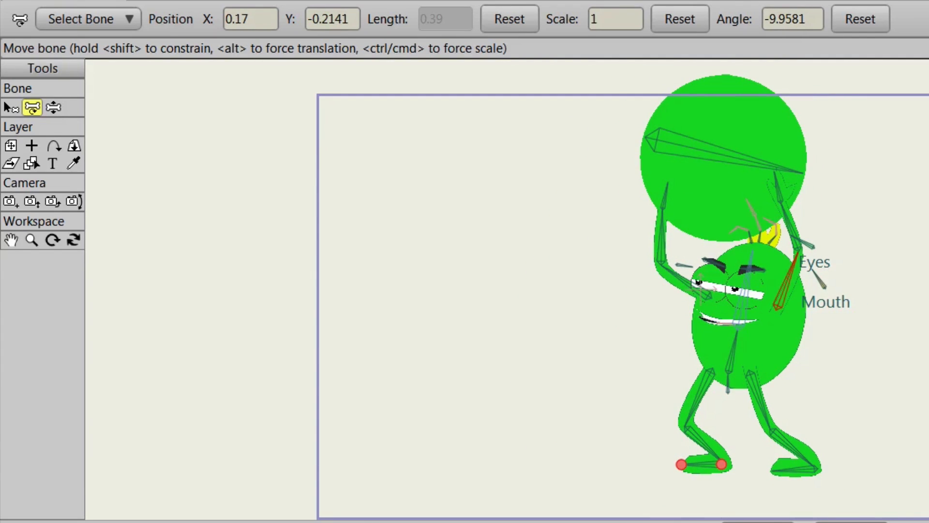
key("space")
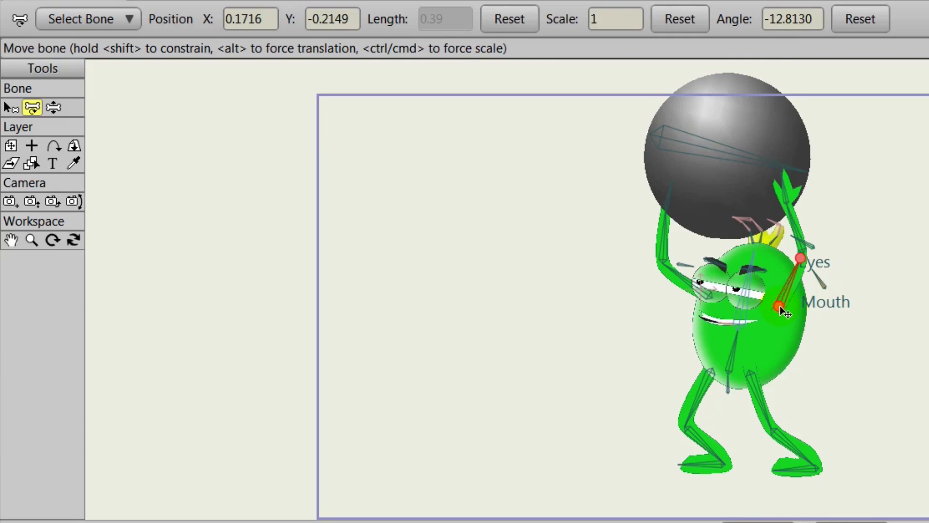
Move the front upper arm bone to X 0.2456, Y -0.2640 and rotate the forearm and hand toward the ball
left_click_drag(785, 313, 793, 302)
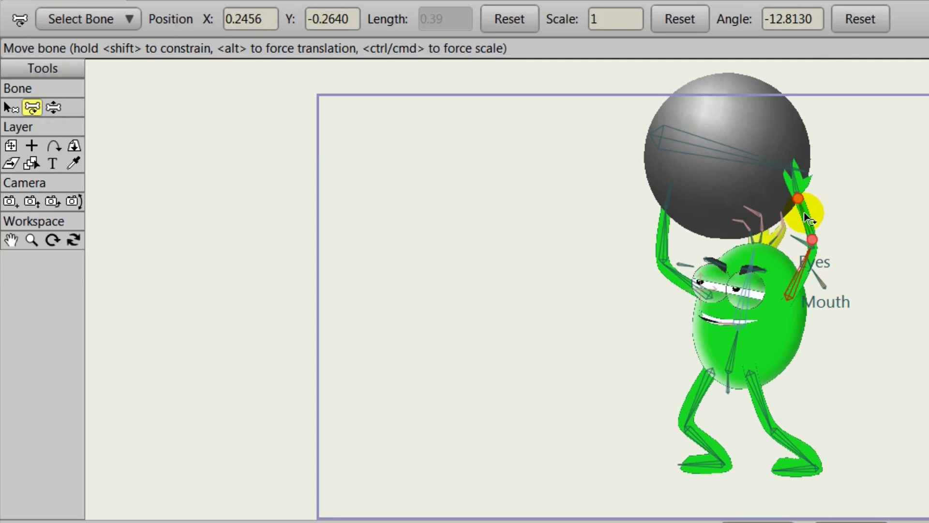
left_click_drag(807, 219, 789, 184)
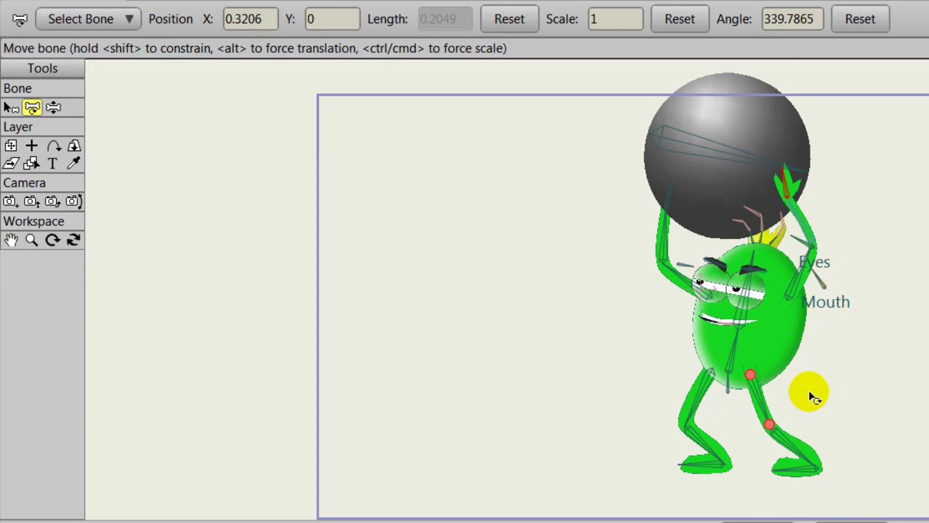